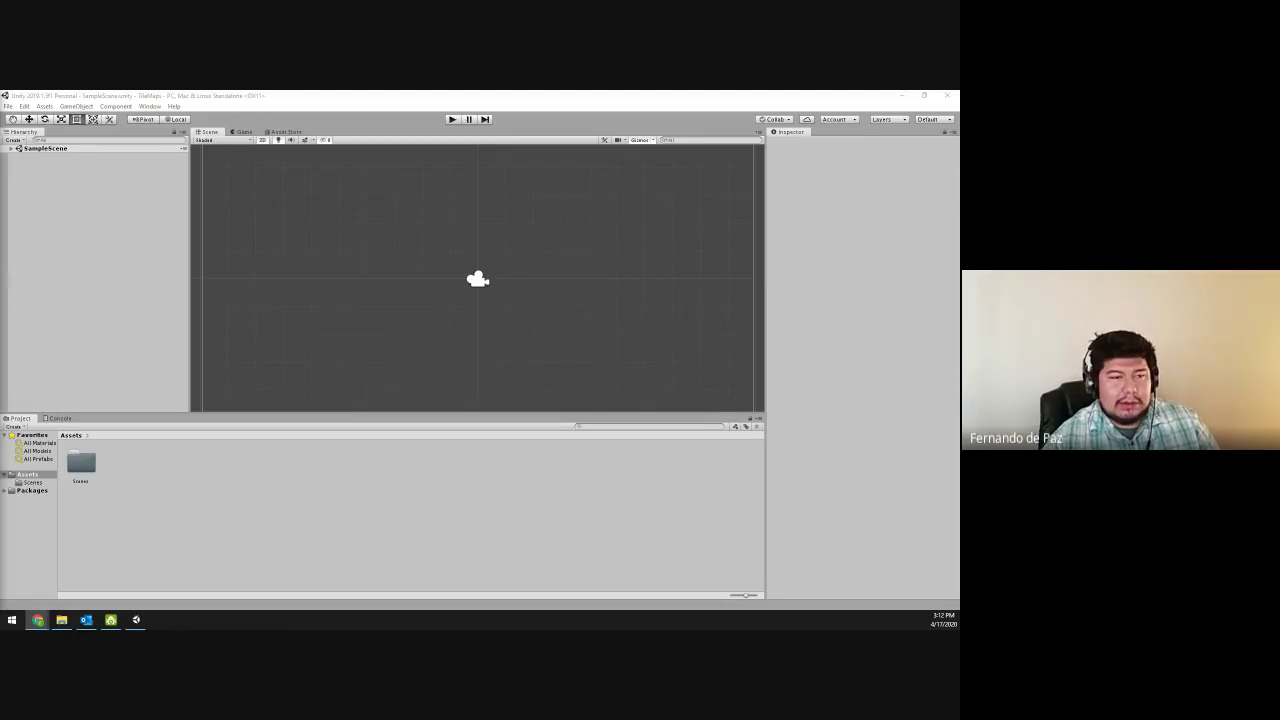
- Switch to Google Drive and download the tilesMaps folder and the three .cs scripts from the Platform Move folder
key("alt+Tab")
left_click_drag(539, 197, 450, 91)
left_click_drag(208, 372, 177, 222)
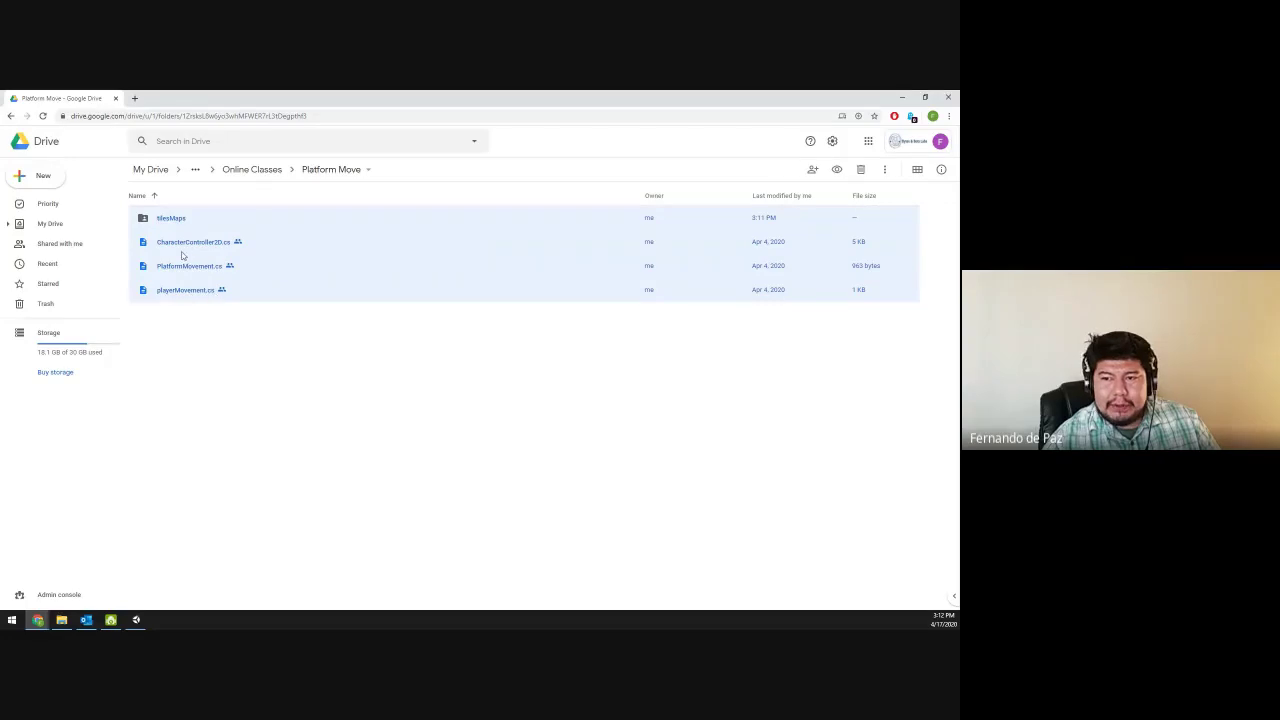
right_click(182, 256)
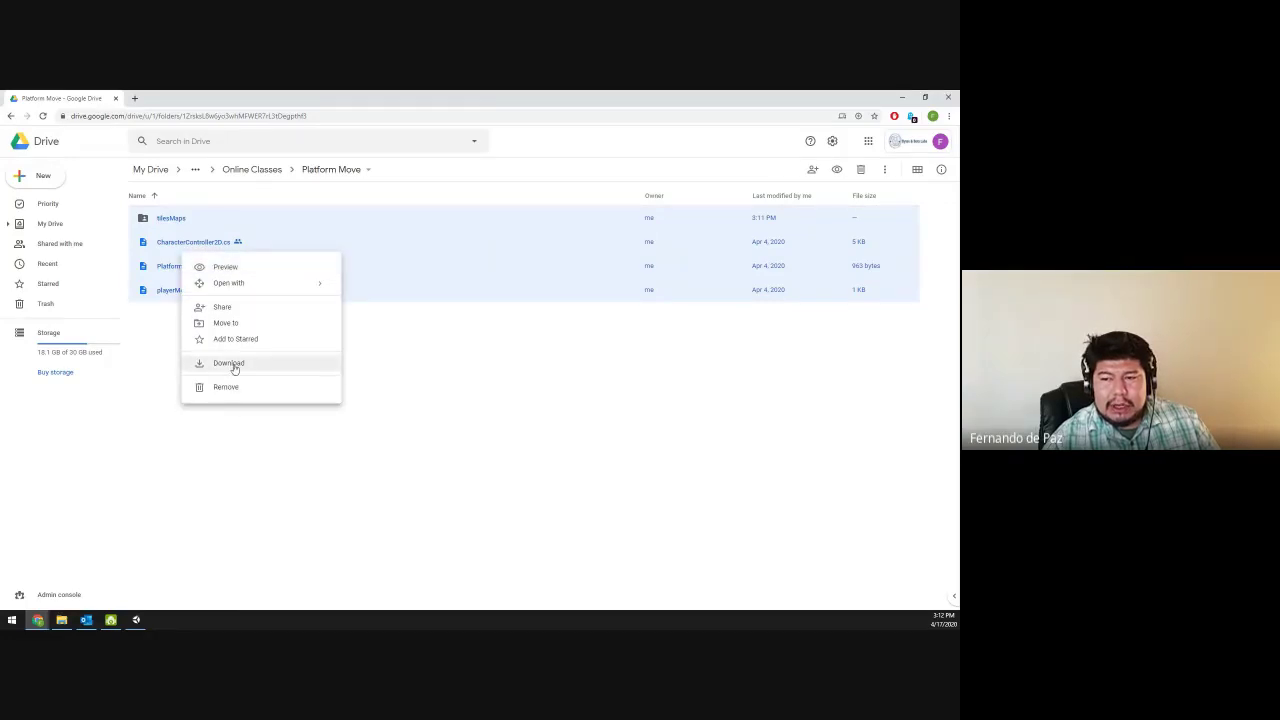
left_click(232, 365)
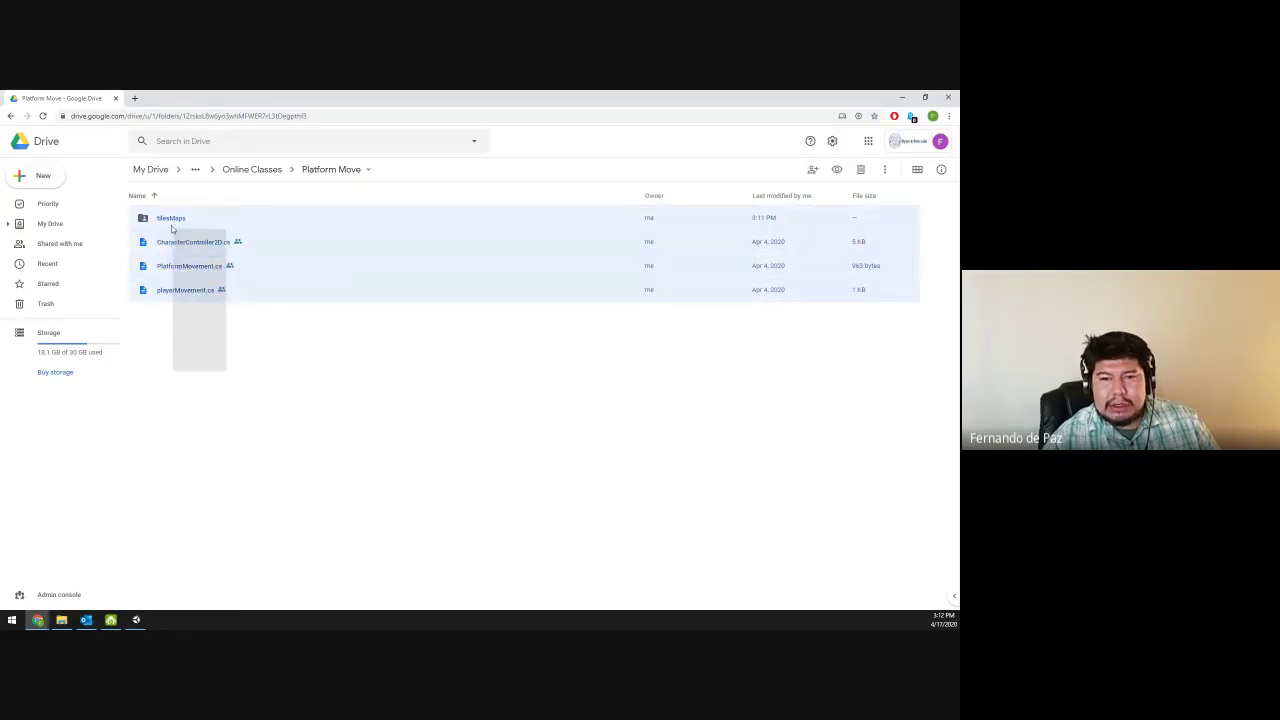
right_click(181, 243)
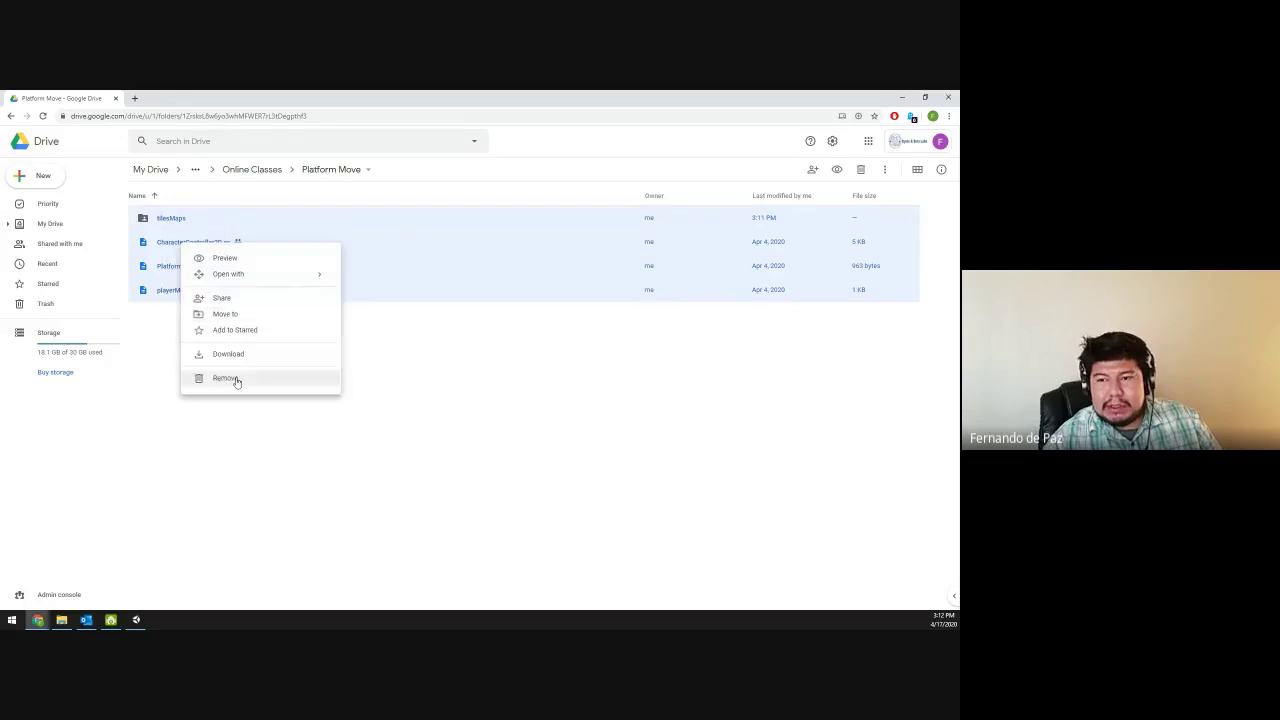
left_click(230, 355)
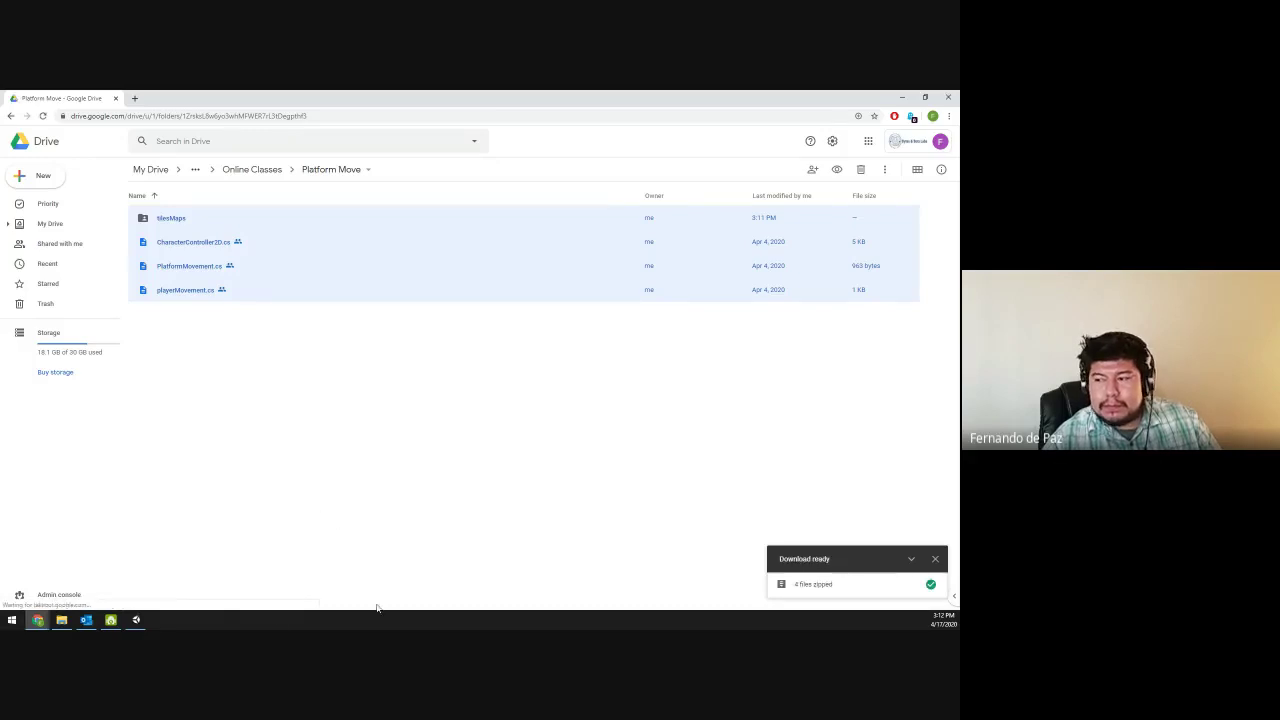
- Extract the tilesMaps folder and the three C# scripts from the downloaded zip and add them to the Unity project's Assets folder
left_click(50, 597)
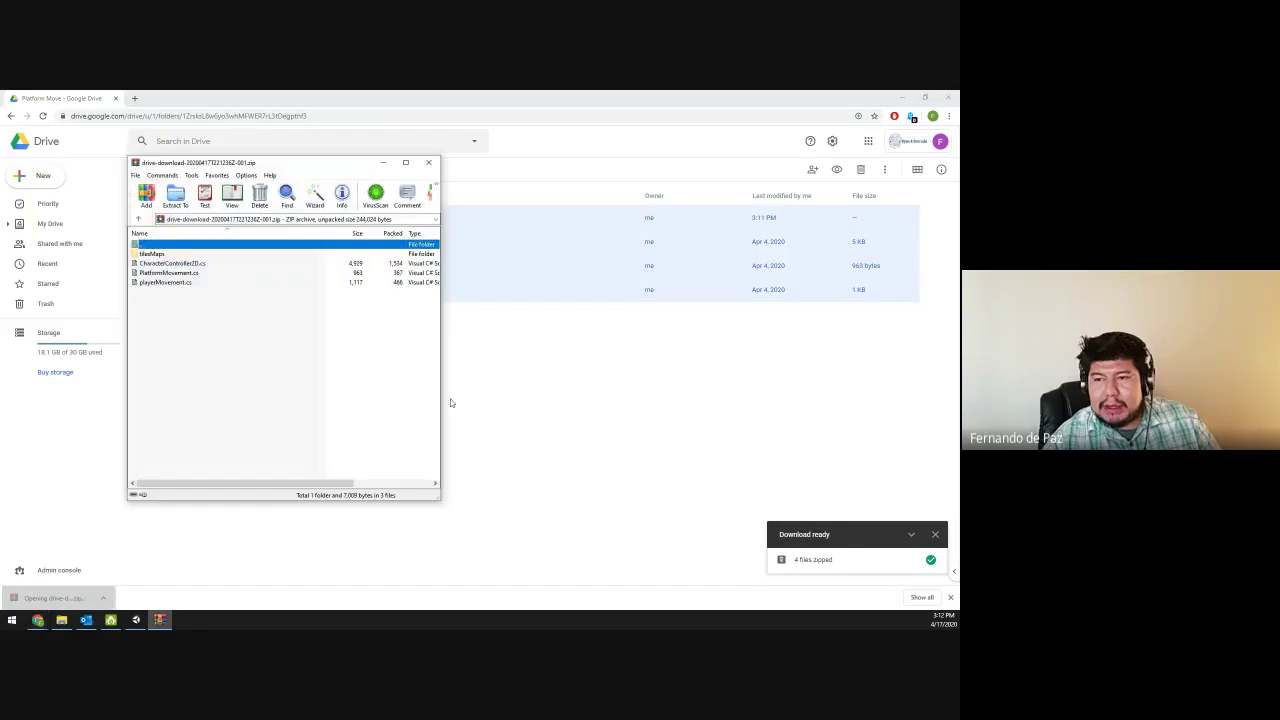
left_click(900, 97)
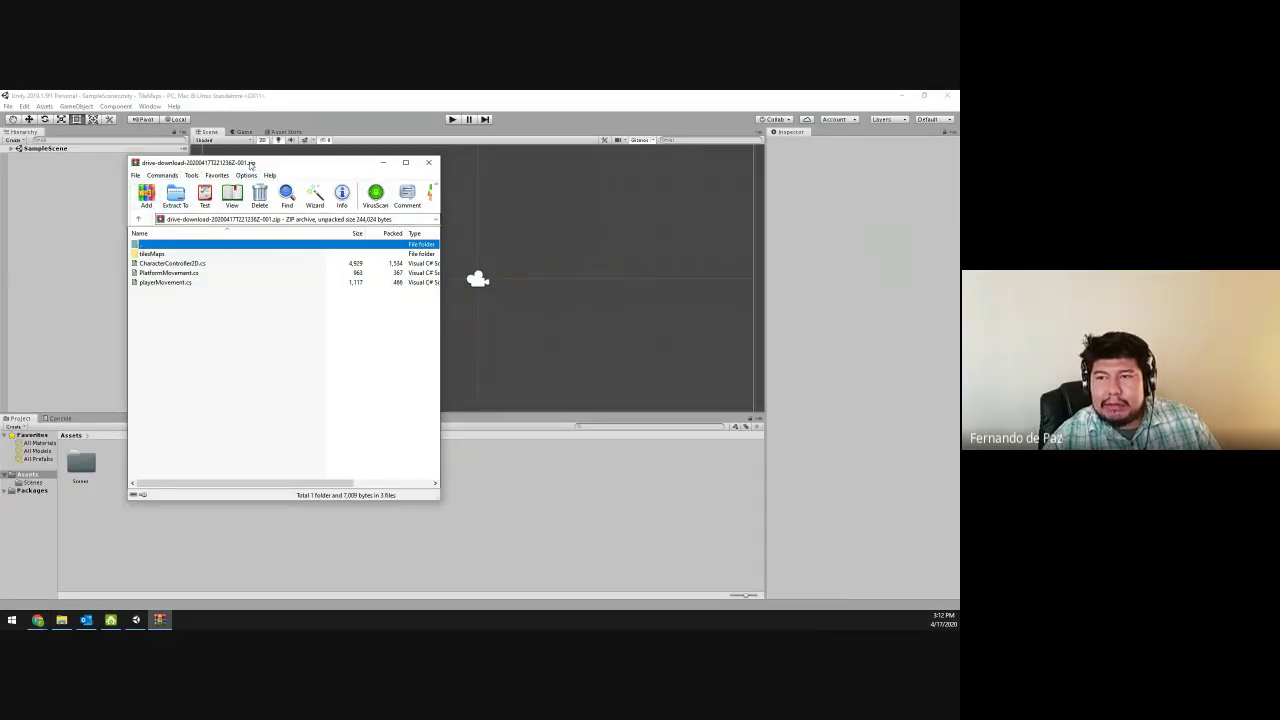
left_click_drag(172, 316, 155, 268)
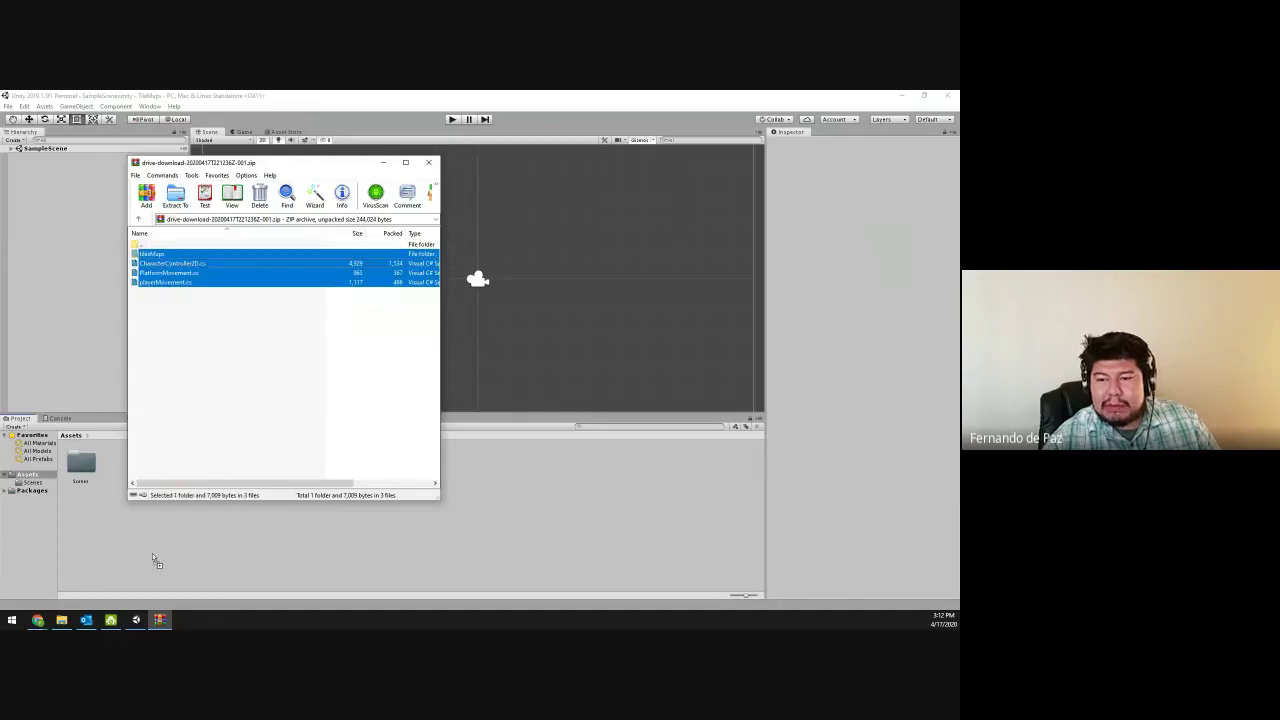
left_click_drag(265, 165, 204, 167)
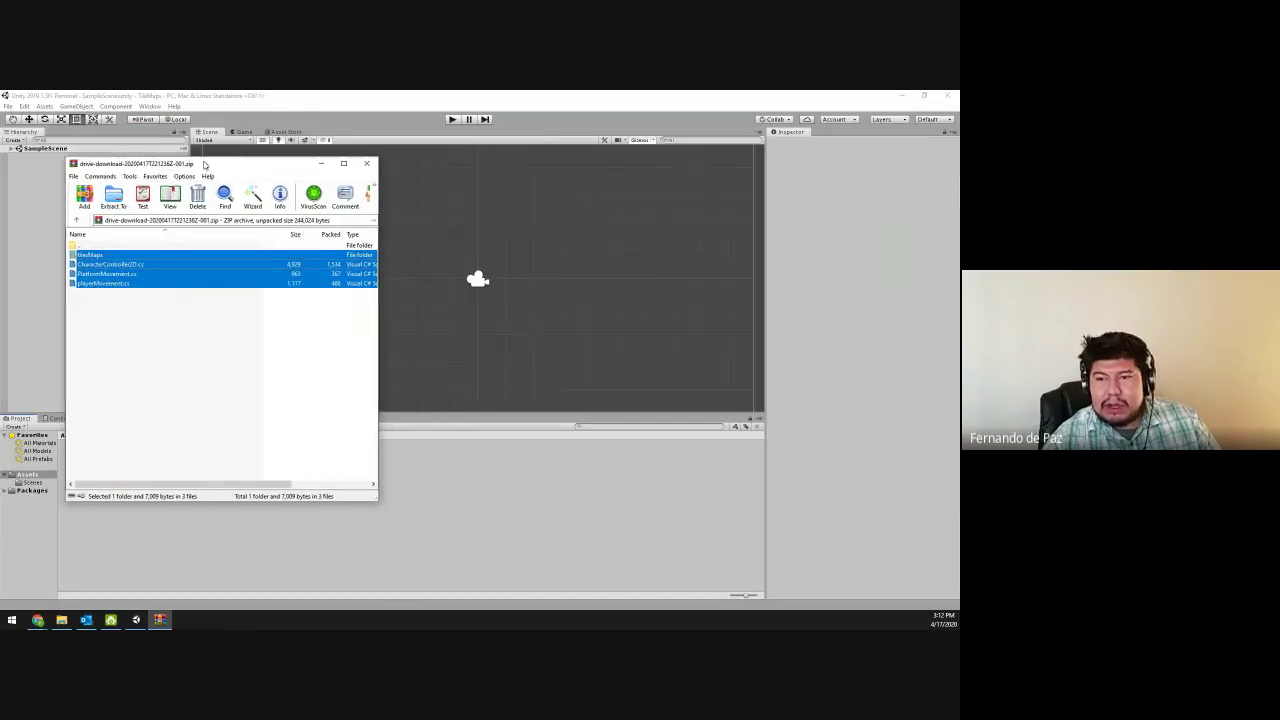
left_click_drag(124, 274, 61, 620)
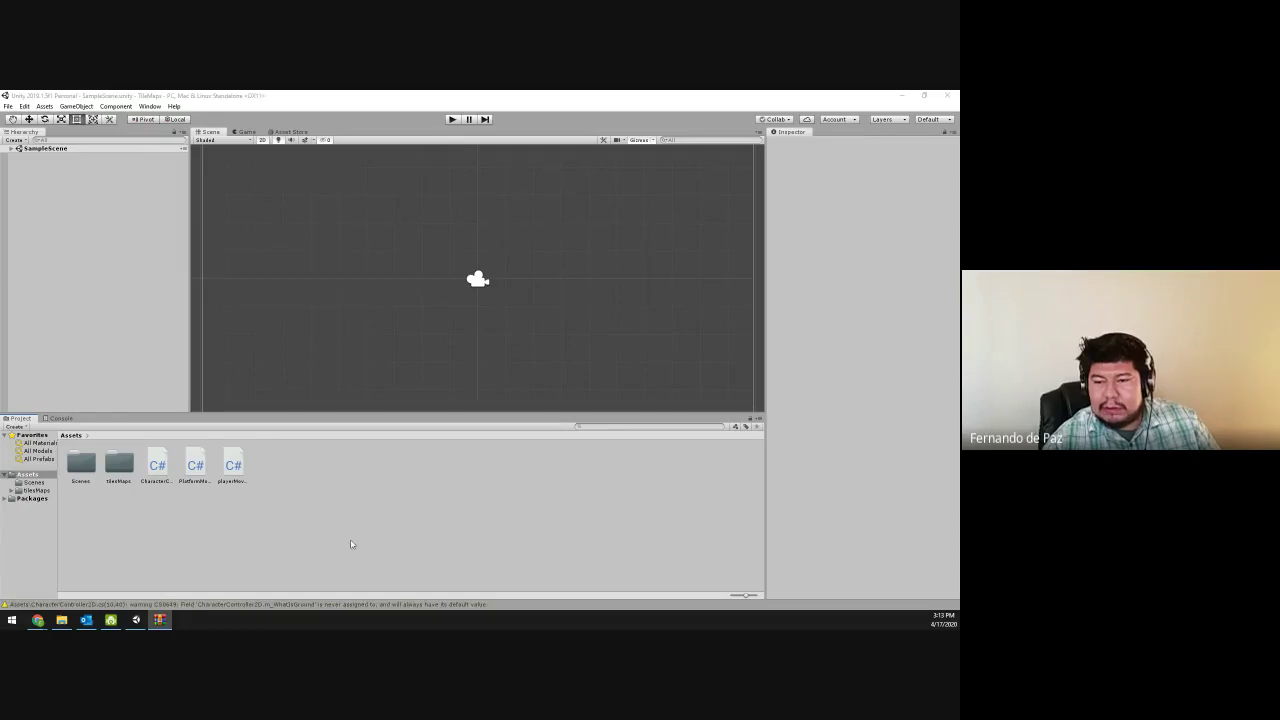
left_click(121, 476)
left_click(292, 527)
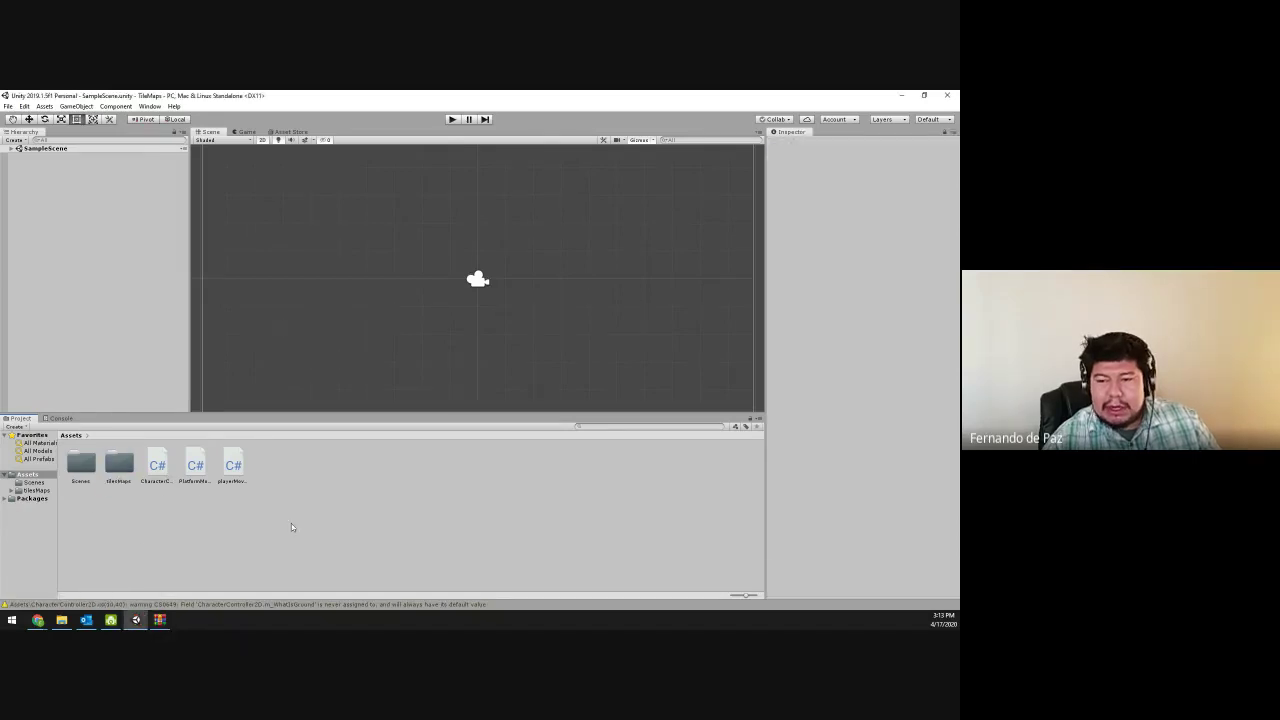
- Restore the Unity window to a smaller size, expose the extracted files on the desktop and arrange them along its edge
double_click(500, 97)
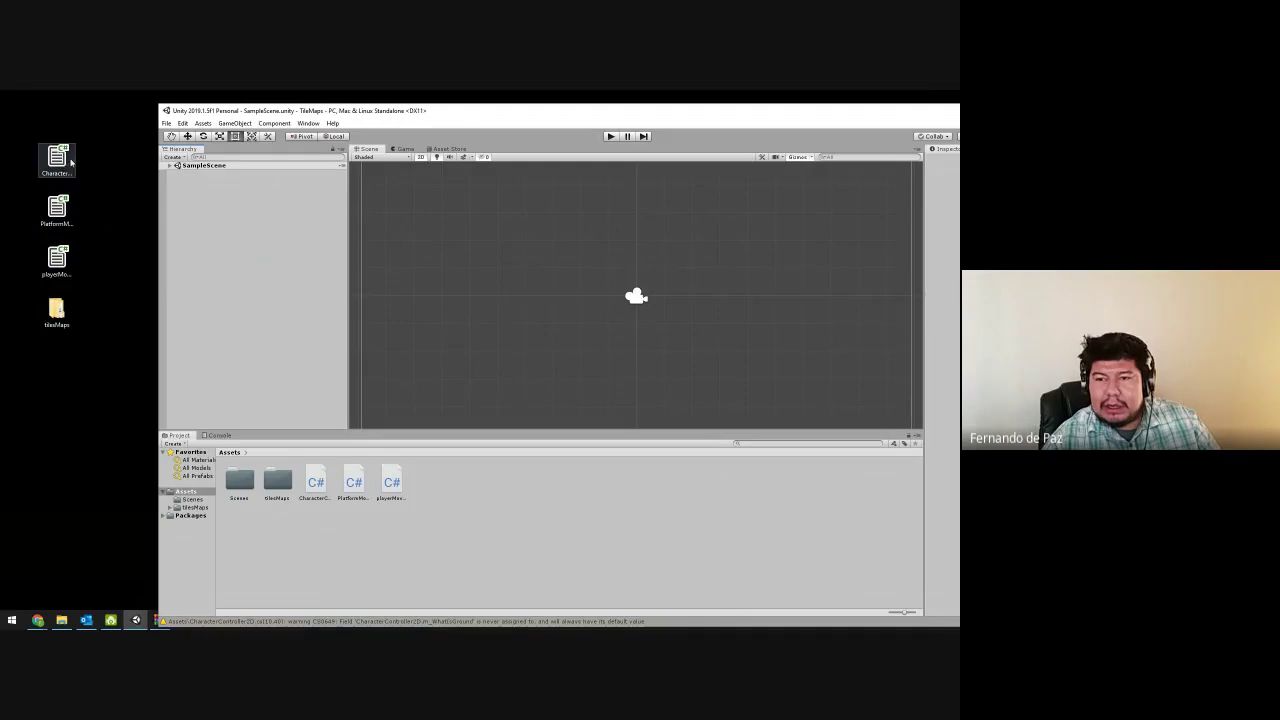
left_click_drag(26, 102, 66, 359)
left_click_drag(56, 288, 89, 400)
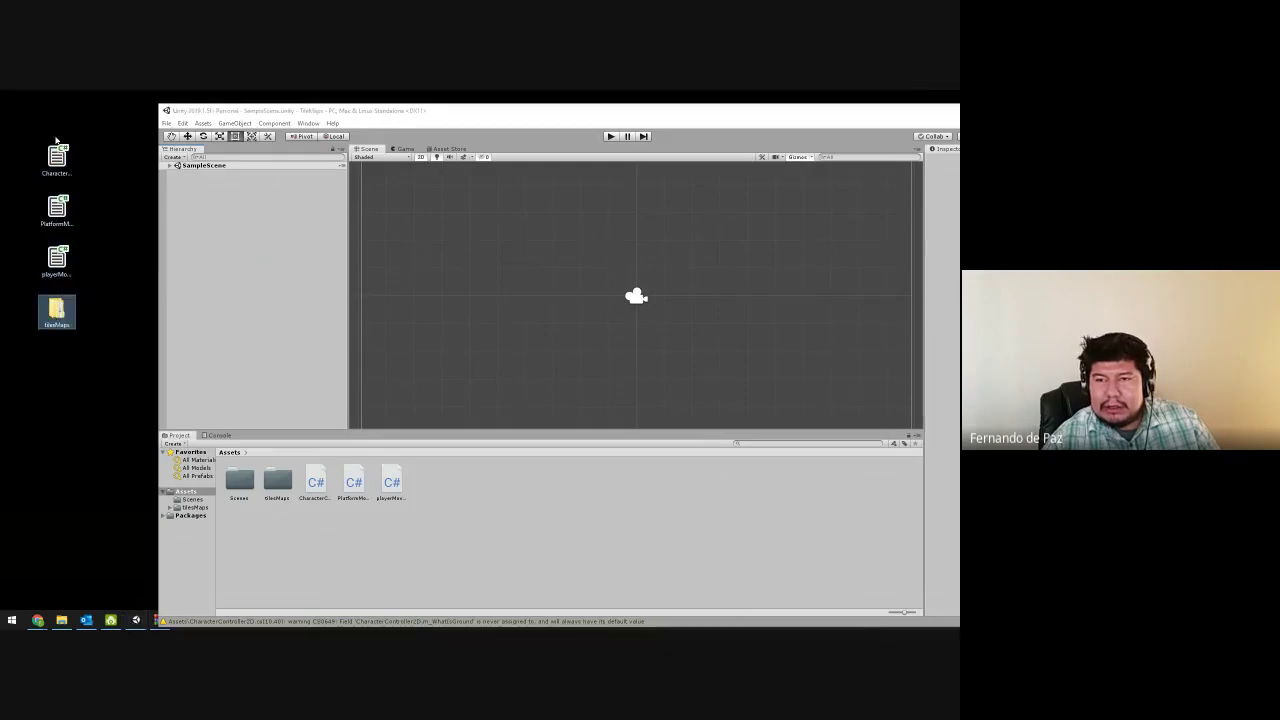
left_click_drag(53, 326, 22, 310)
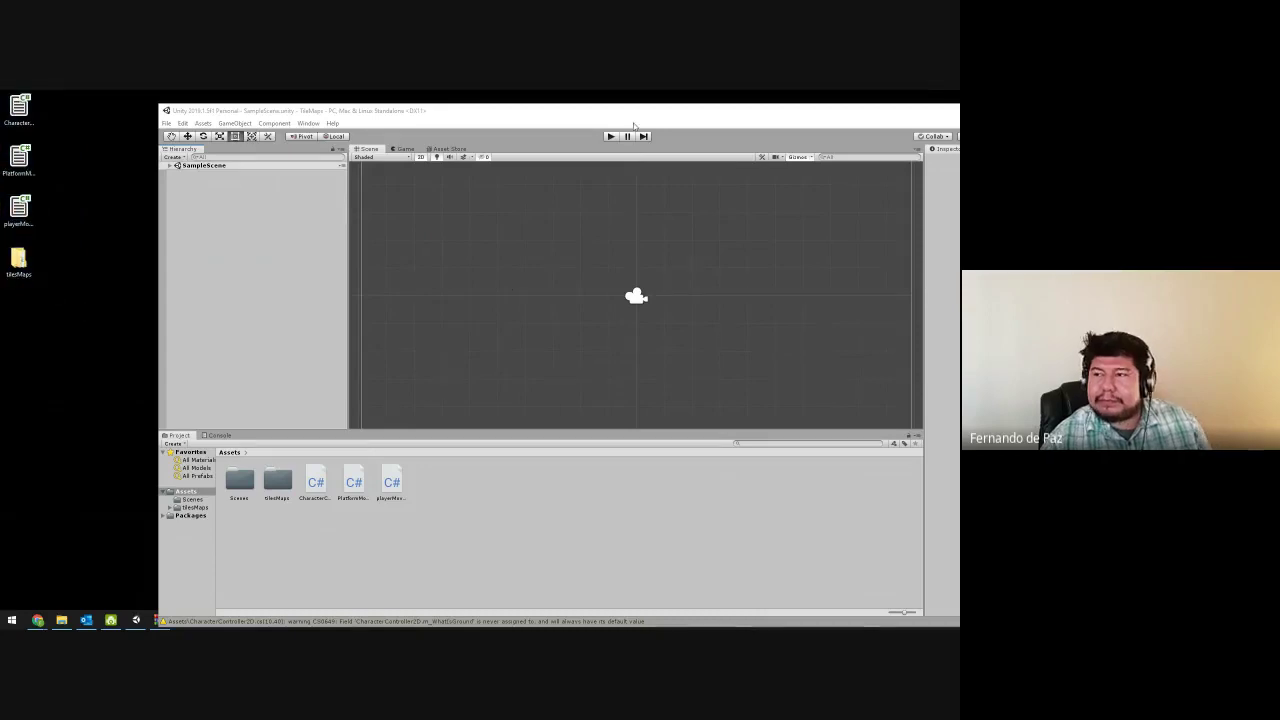
left_click_drag(634, 118, 627, 108)
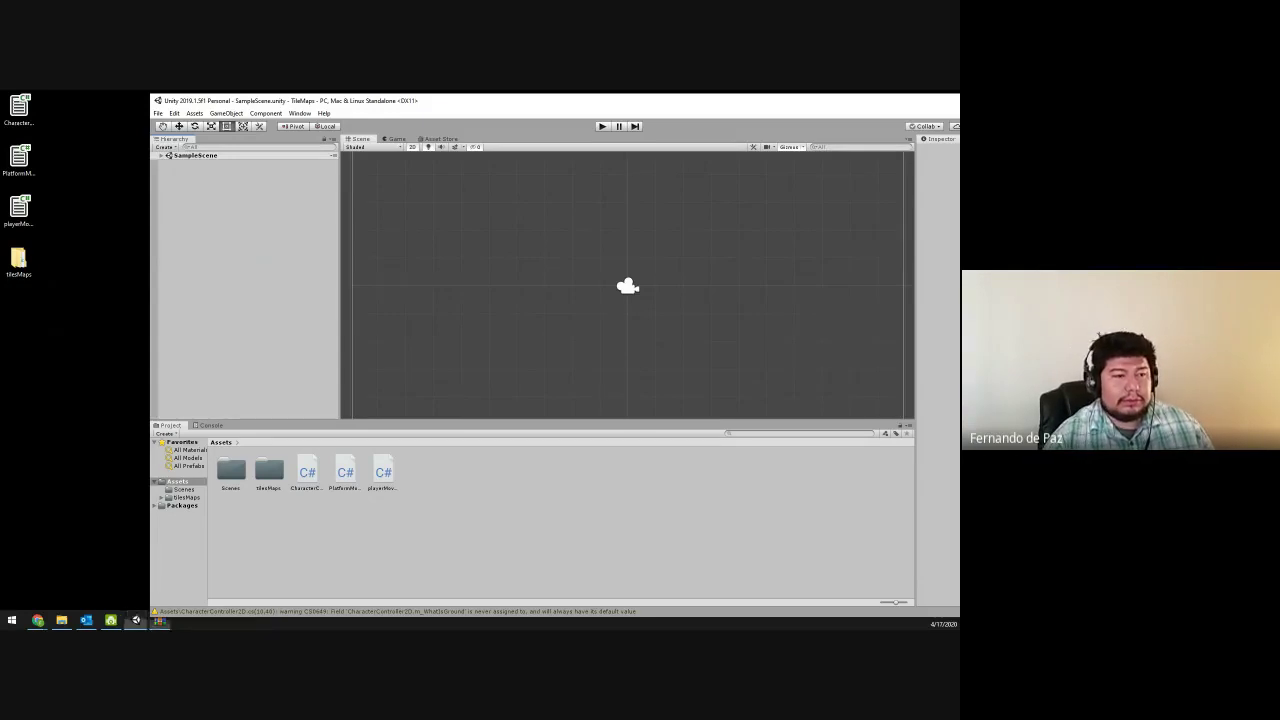
key("super+e")
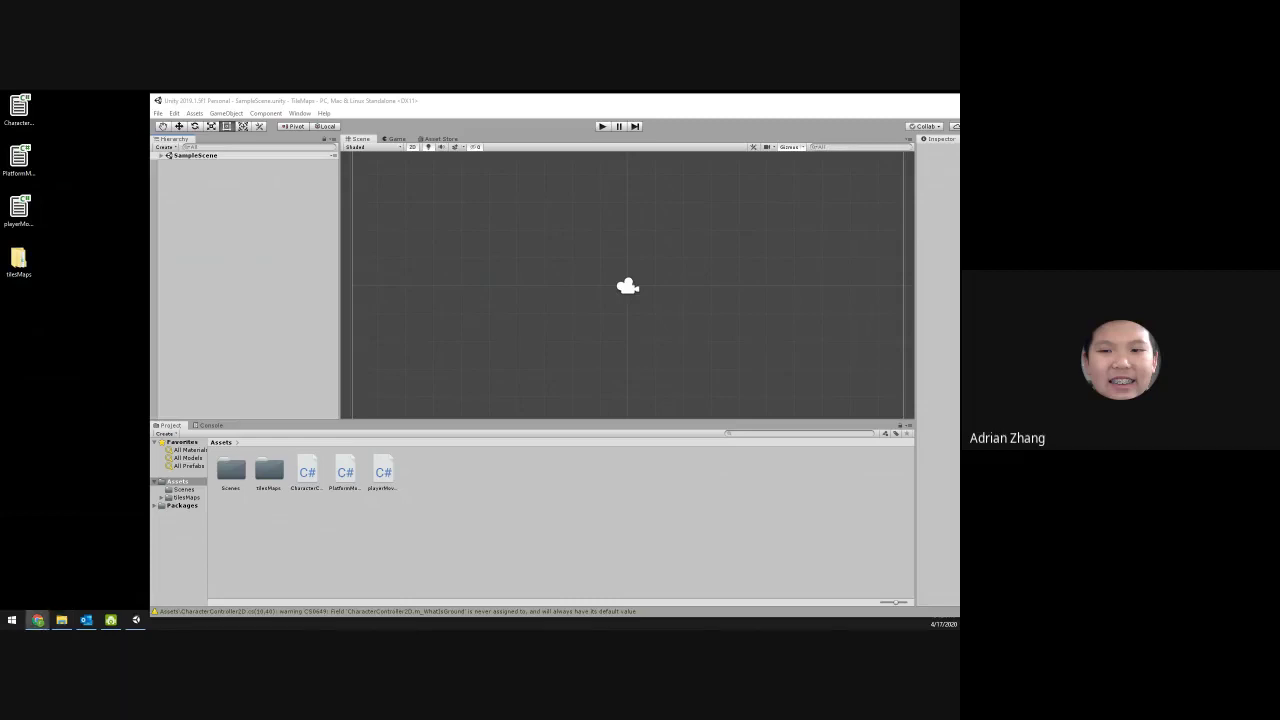
scroll(476, 386, "down", 5)
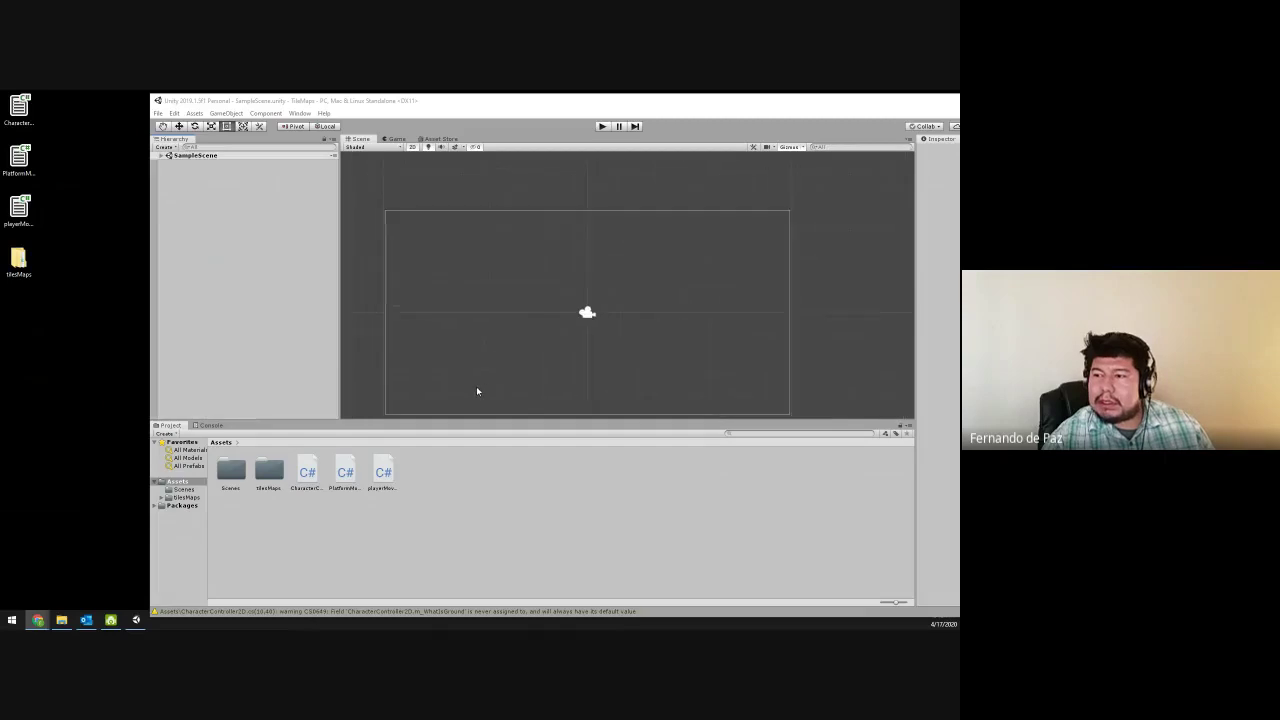
middle_click_drag(479, 388, 494, 354)
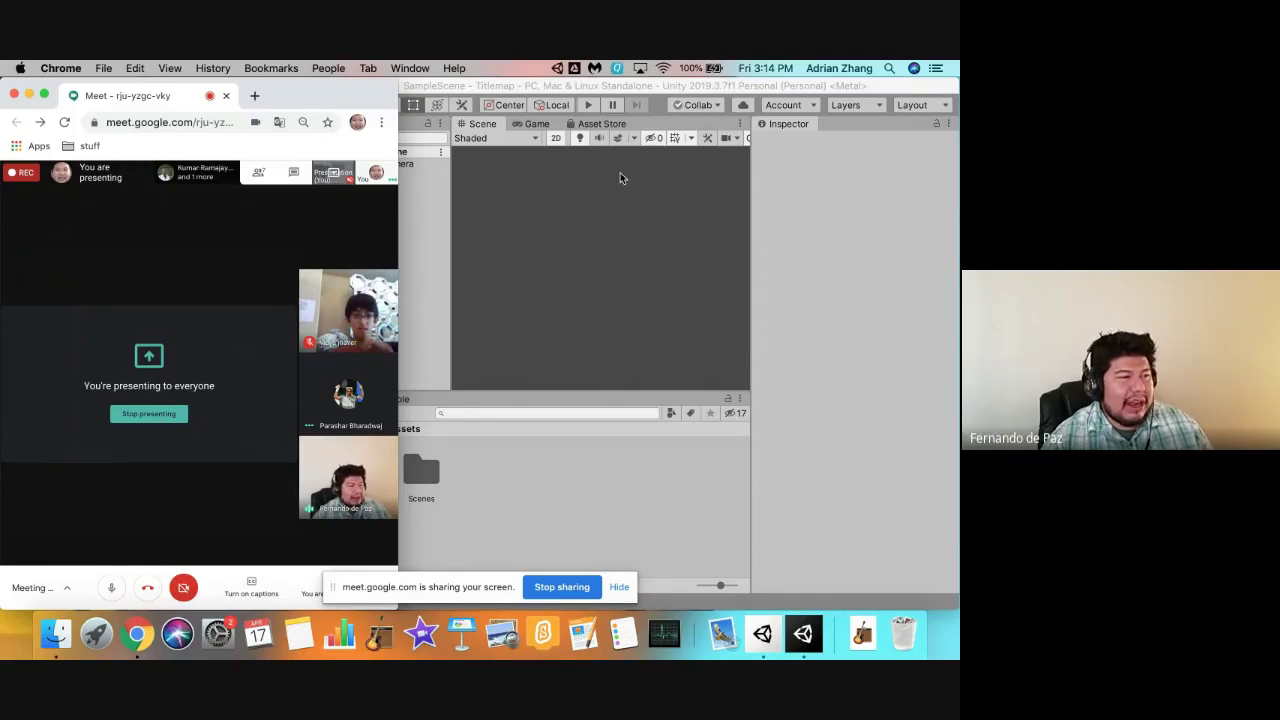
- Frame the Main Camera in the Scene view of the Titlemap project and deselect it
left_click(580, 440)
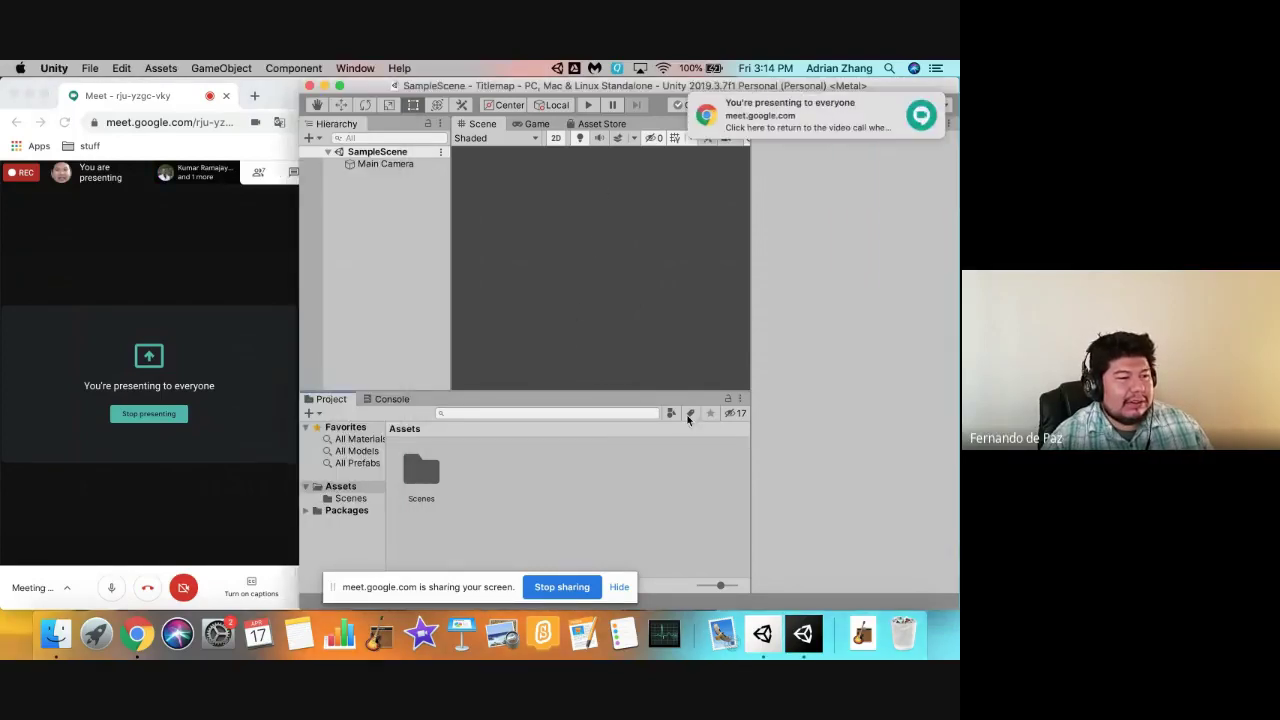
left_click(385, 164)
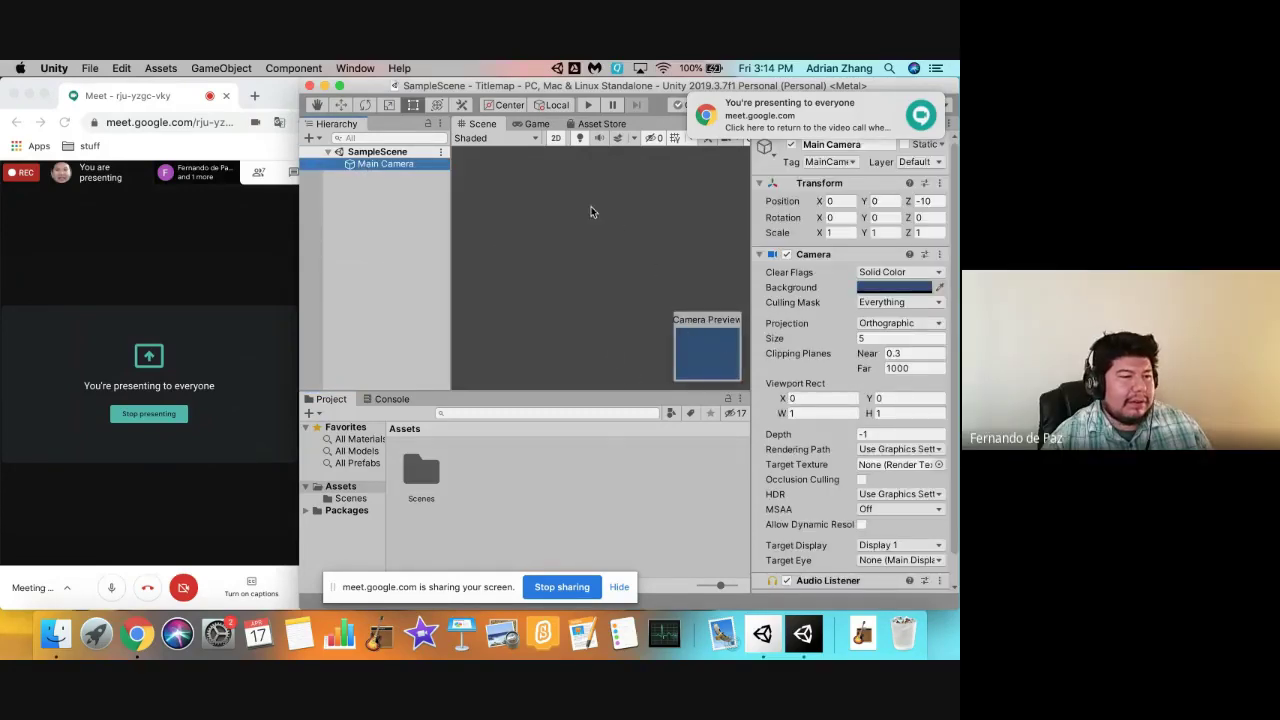
key("f")
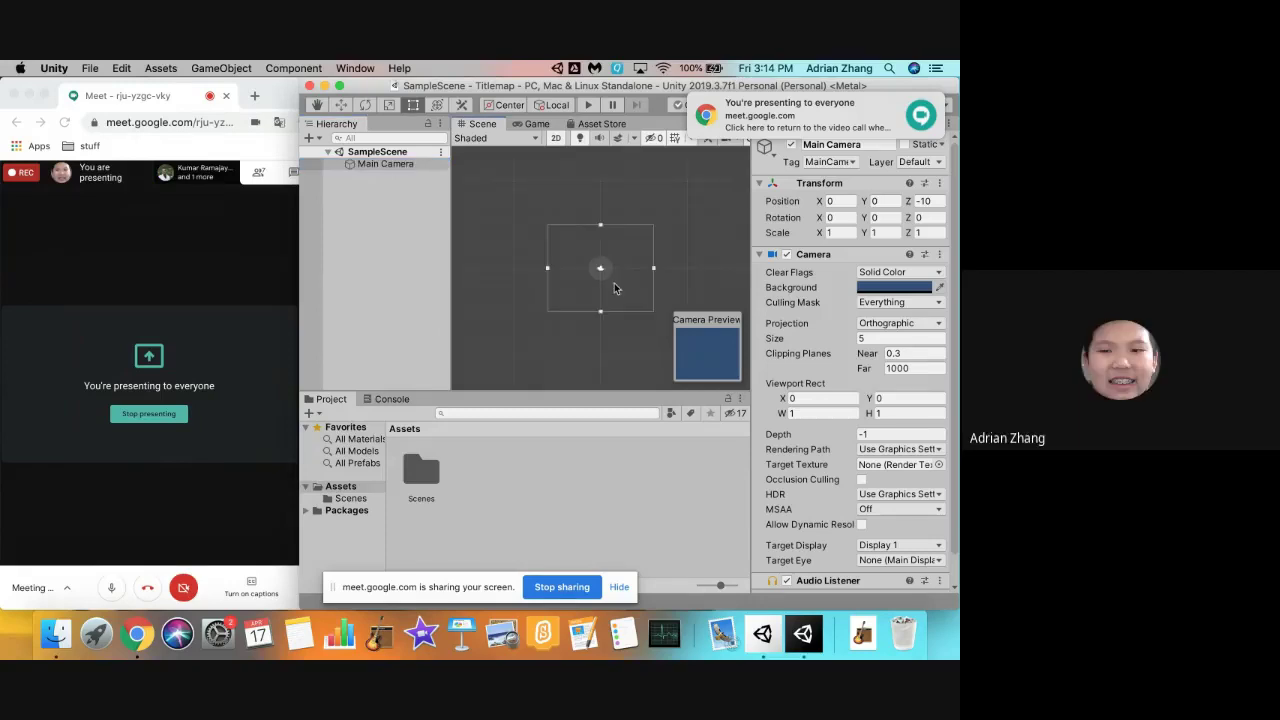
scroll(608, 310, "up", 2)
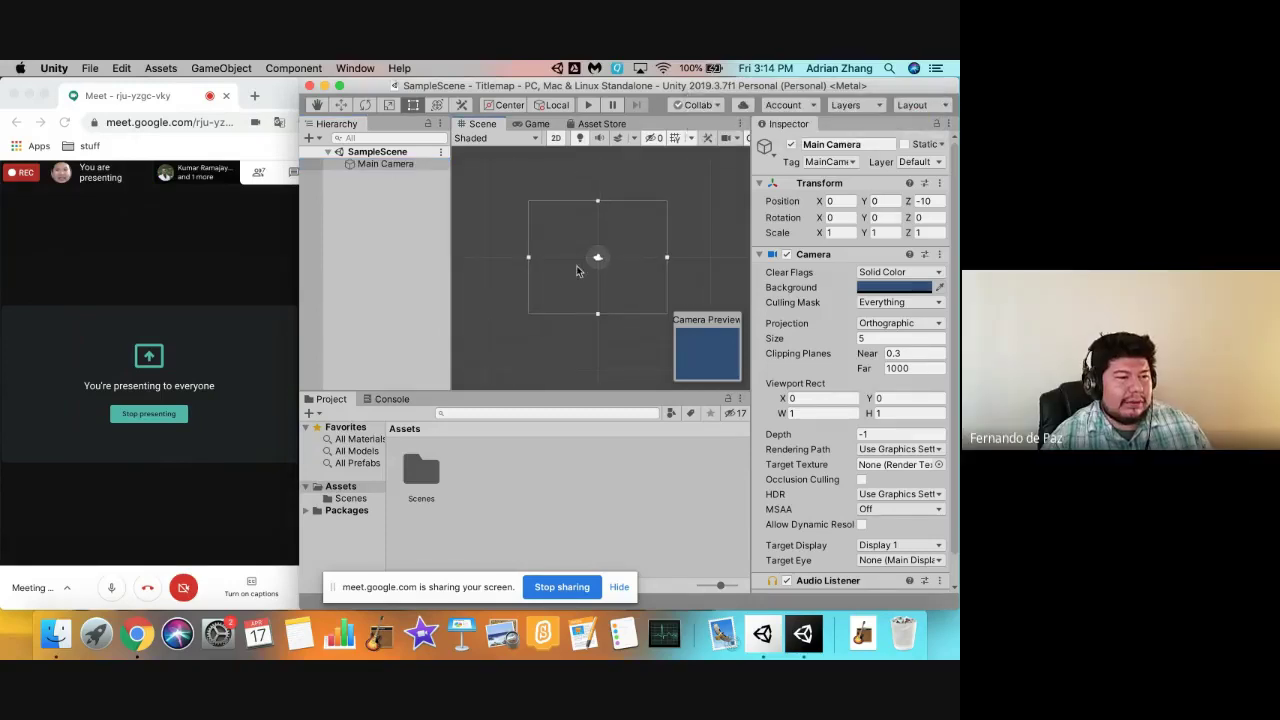
left_click(369, 166)
left_click(400, 258)
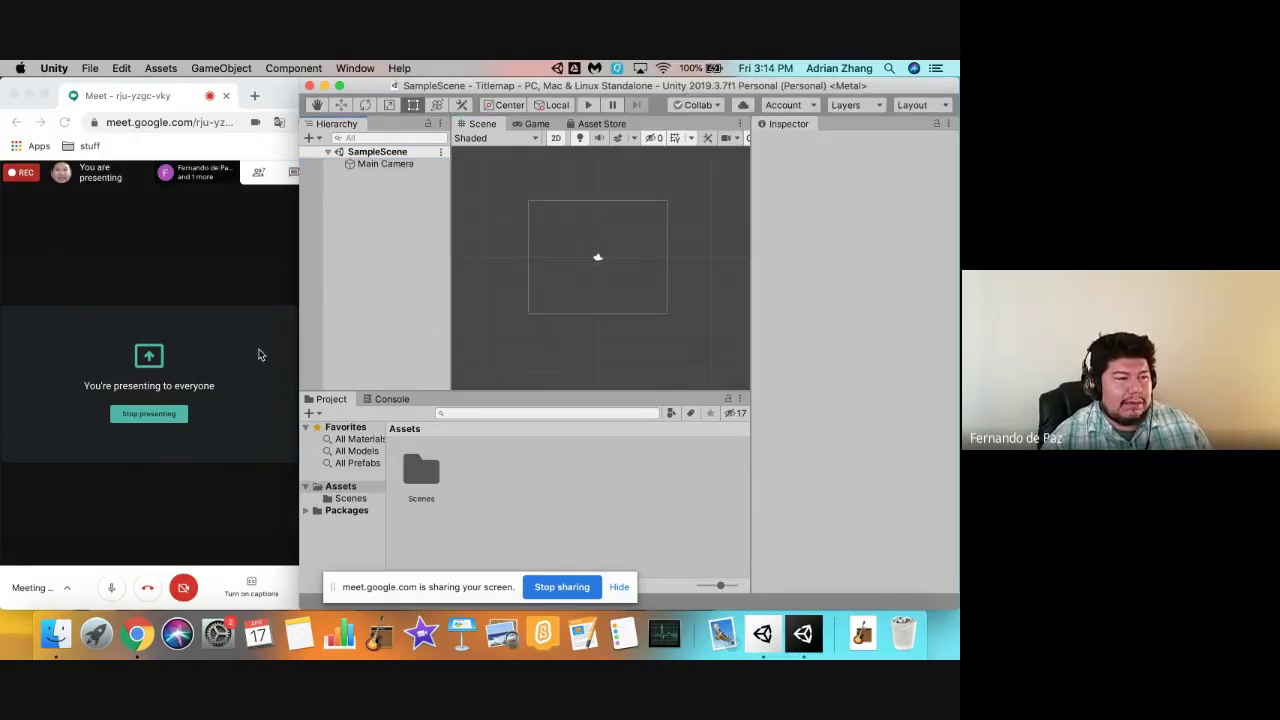
left_click(184, 507)
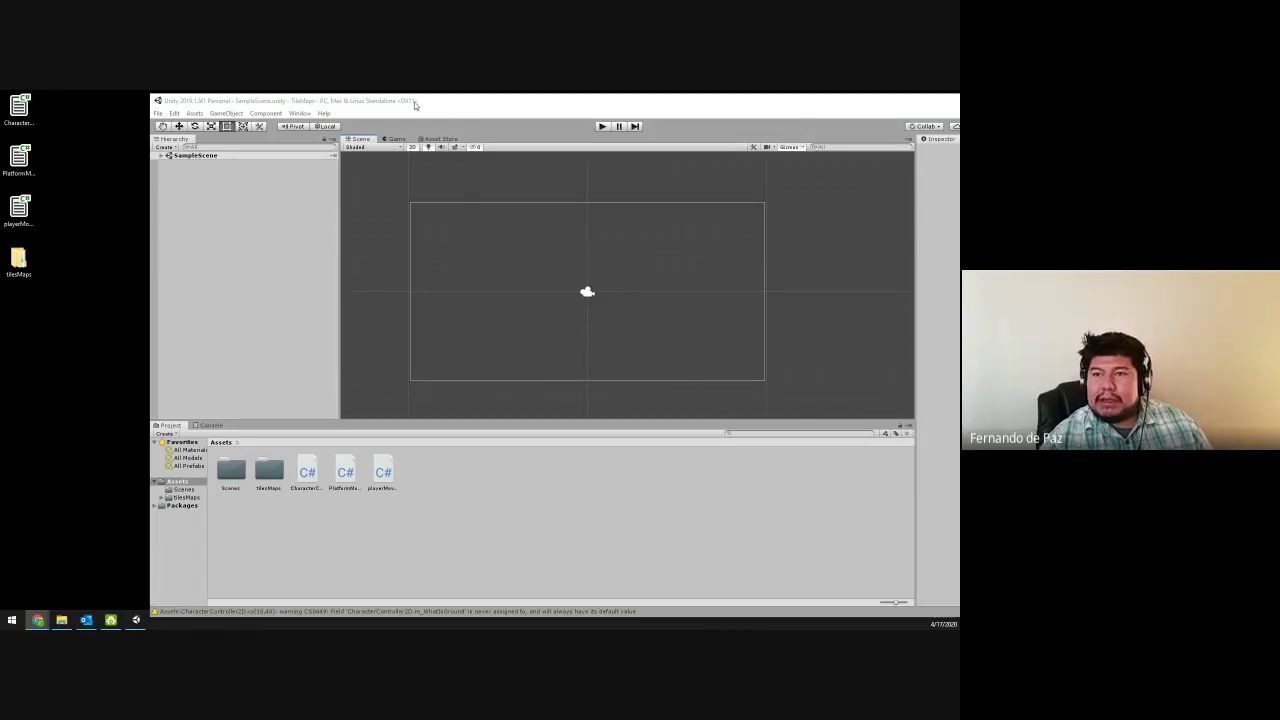
- Examine the tile folders inside tilesMaps and the CharacterController2D, PlatformMovement and playerMovement scripts in Assets
left_click_drag(416, 102, 357, 99)
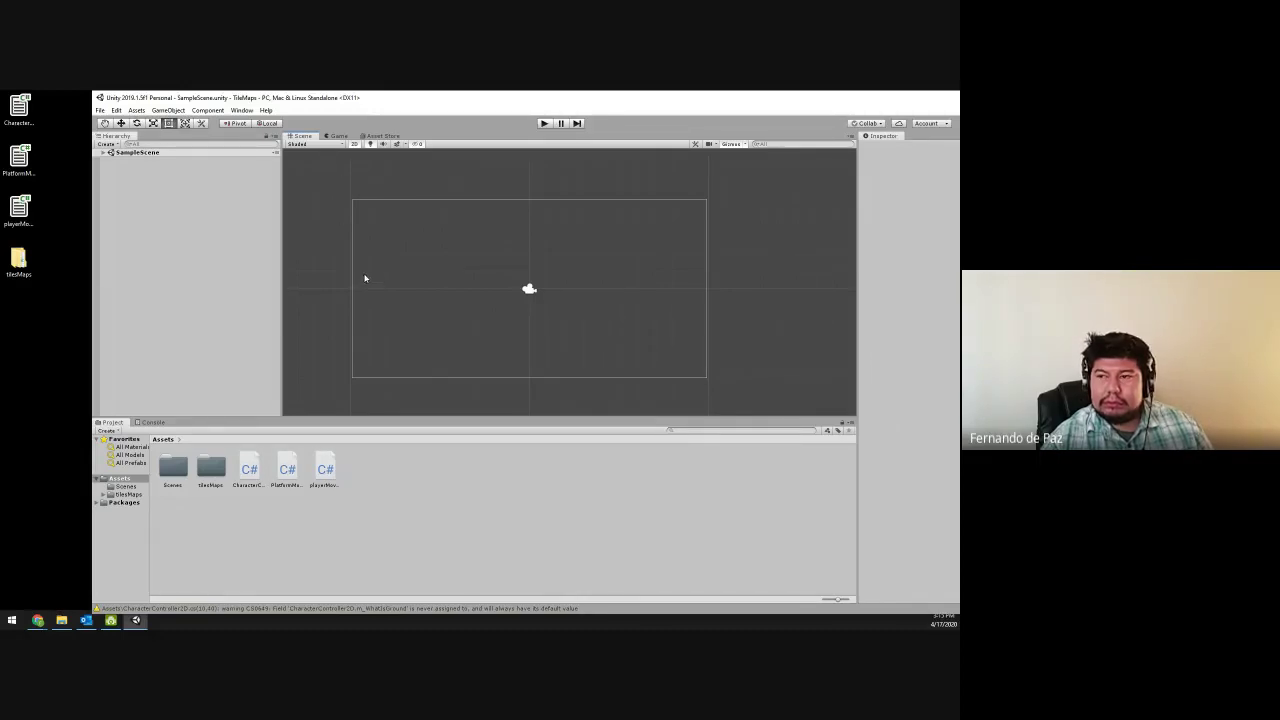
mouse_move(461, 102)
left_mouse_down()
mouse_move(443, 126)
mouse_move(460, 90)
mouse_move(471, 120)
mouse_move(482, 106)
left_mouse_up()
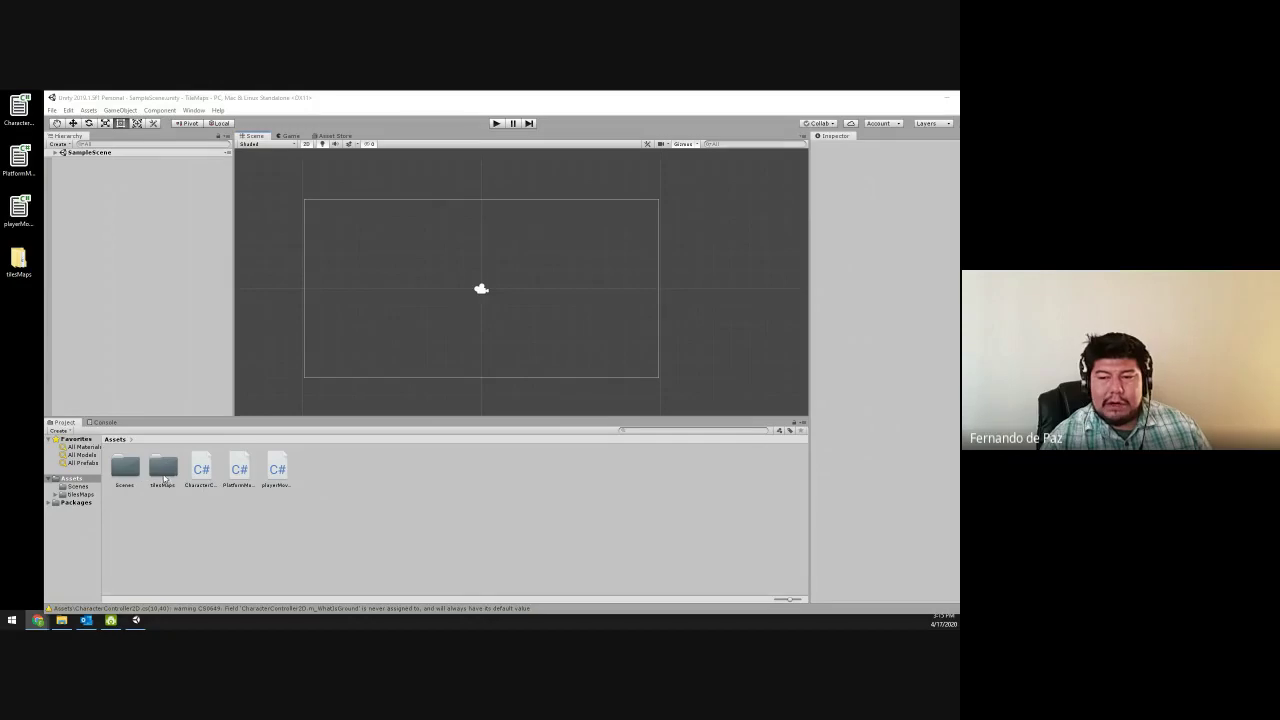
double_click(164, 468)
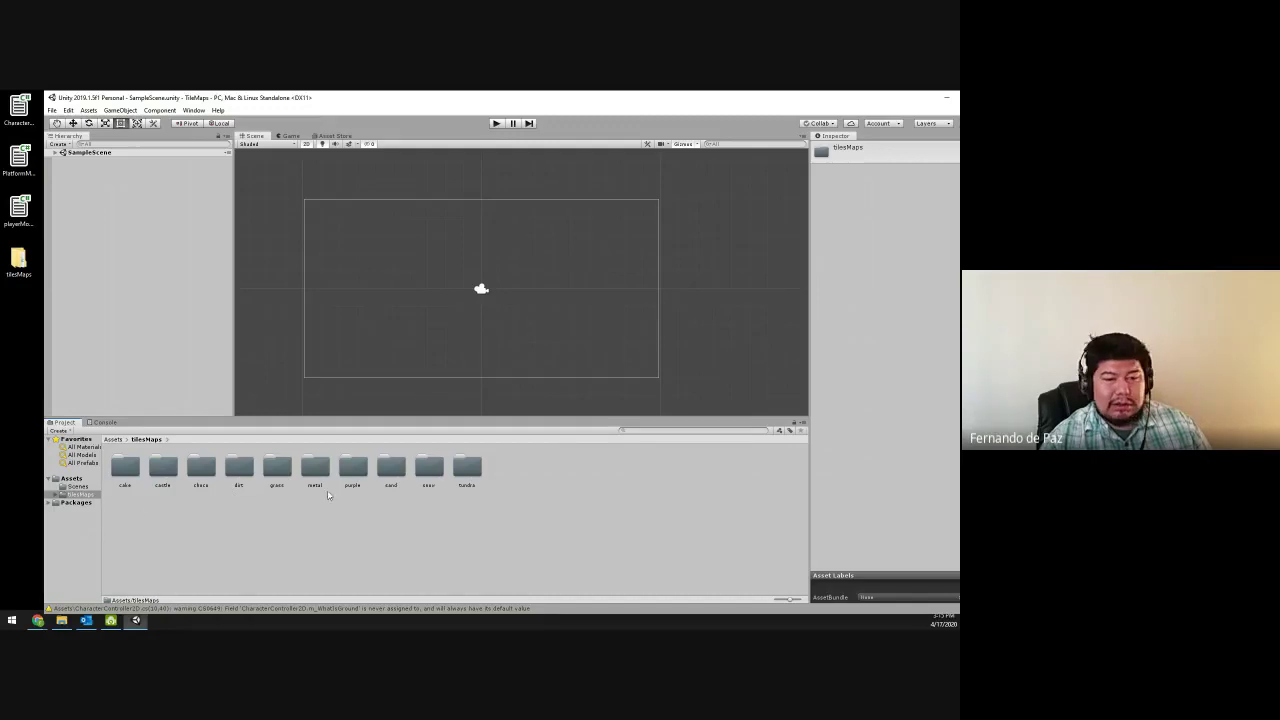
left_click(115, 439)
left_click(202, 486)
double_click(163, 475)
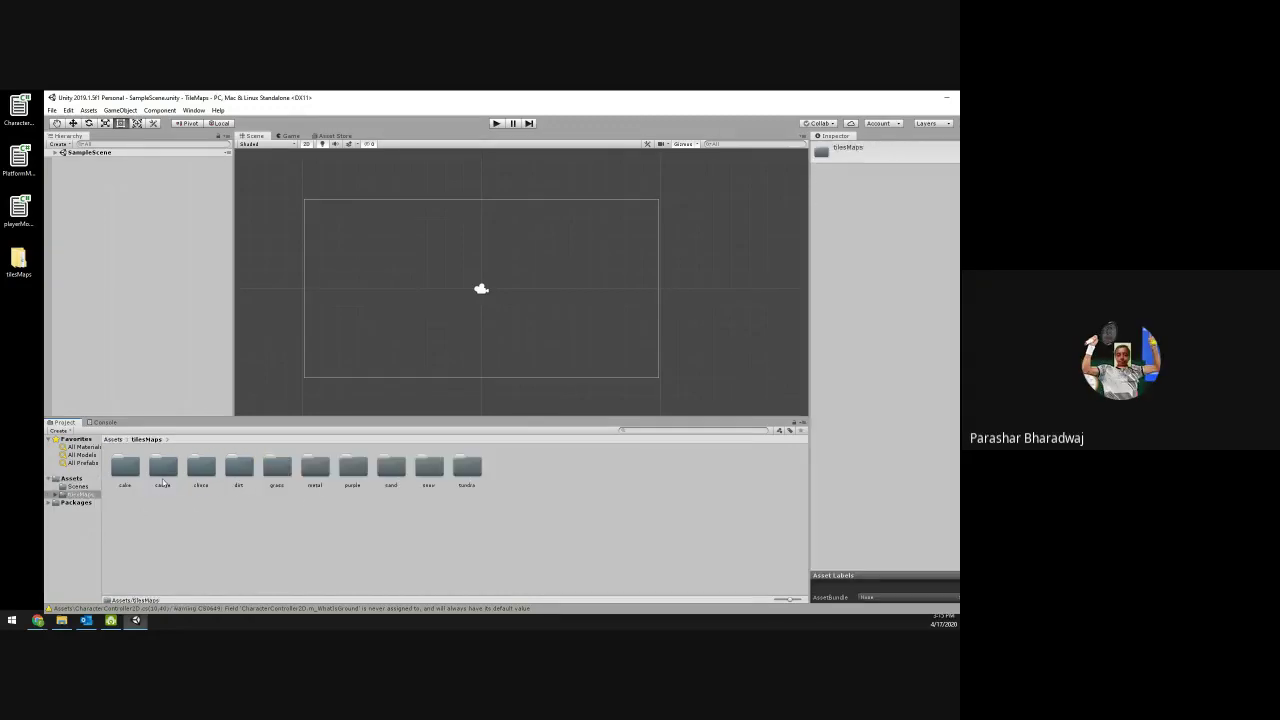
left_click(114, 439)
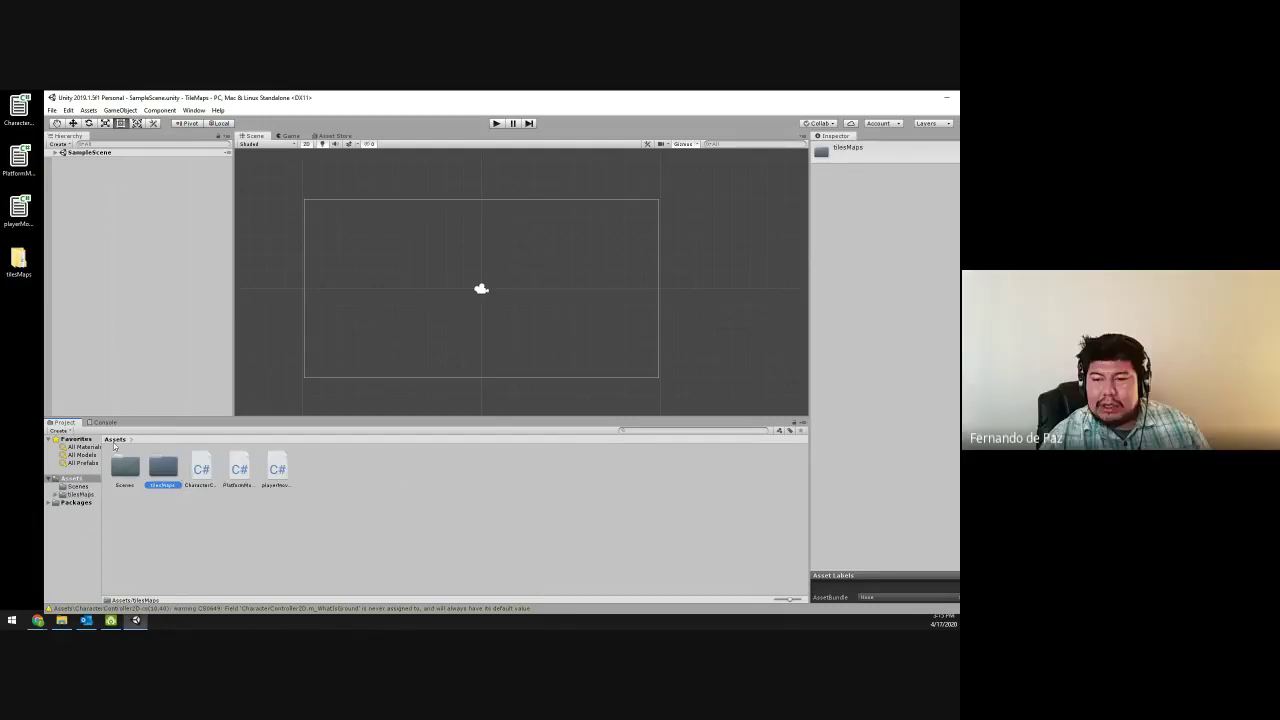
left_click(201, 476)
key("Right")
key("Right")
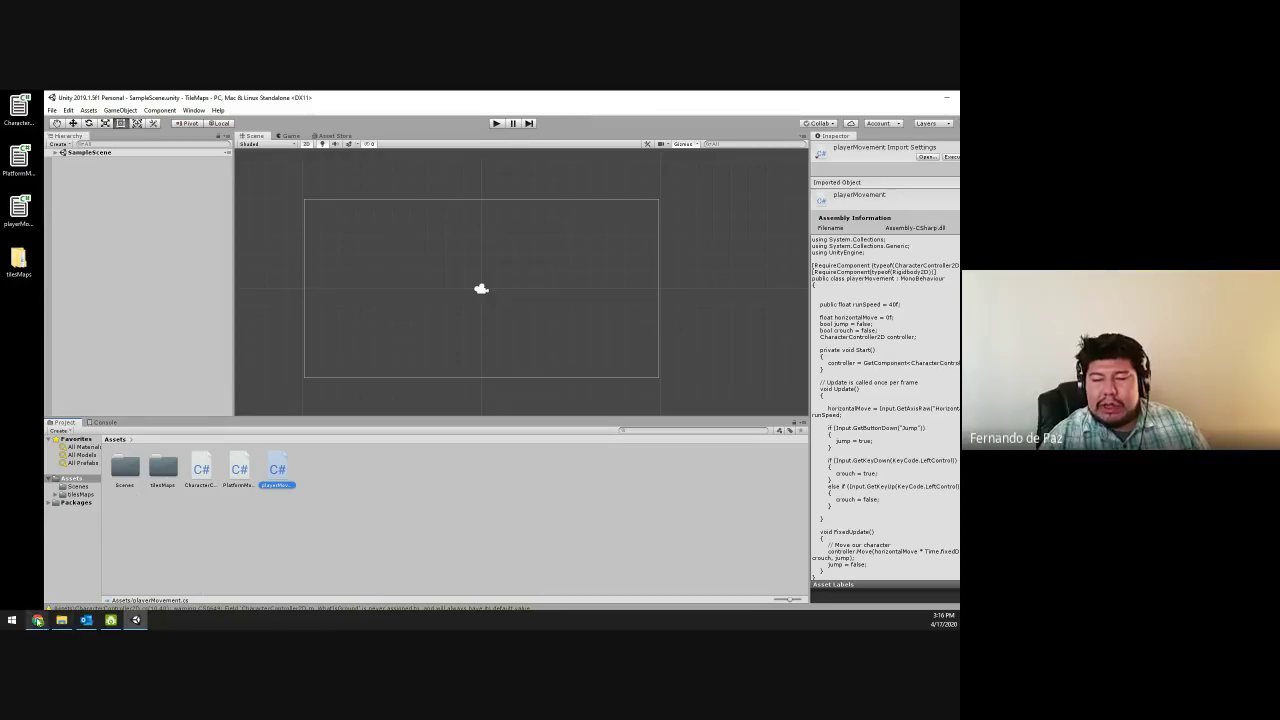
- Review the Platform Move files in Google Drive and their extracted copies on the desktop, with Unity back in view
mouse_move(37, 620)
left_click(120, 566)
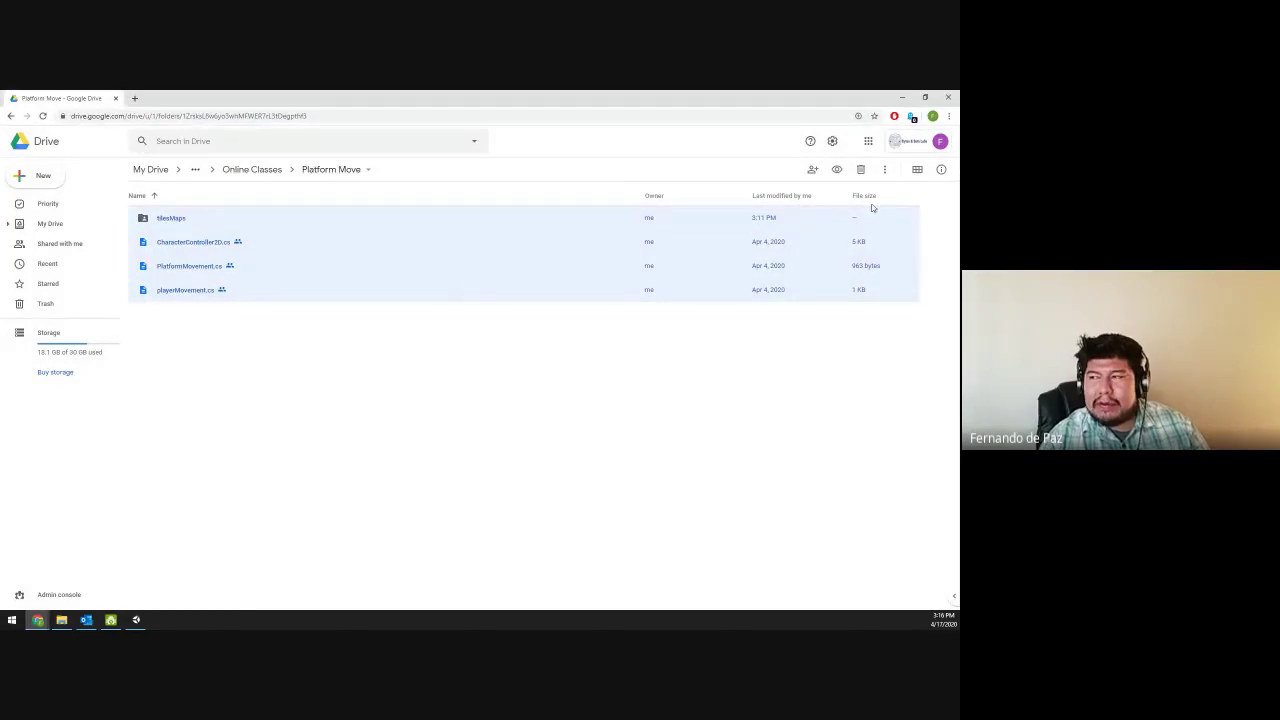
left_click(902, 97)
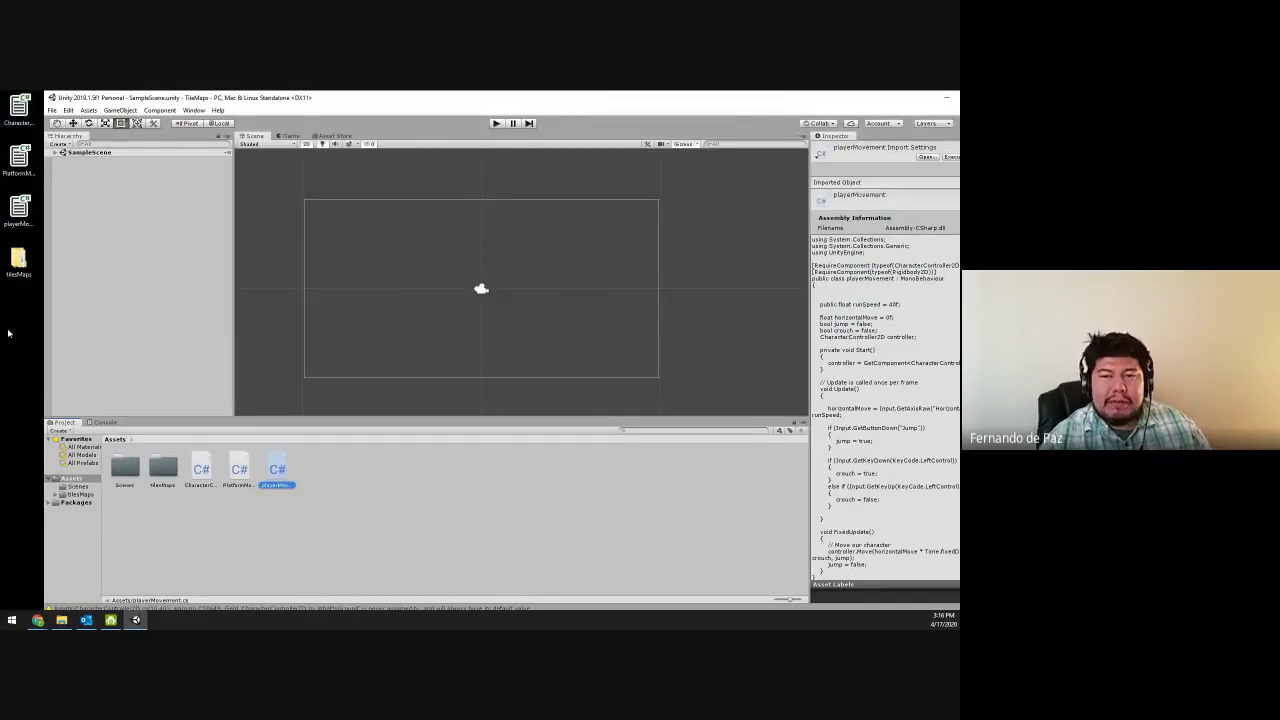
left_click(20, 110)
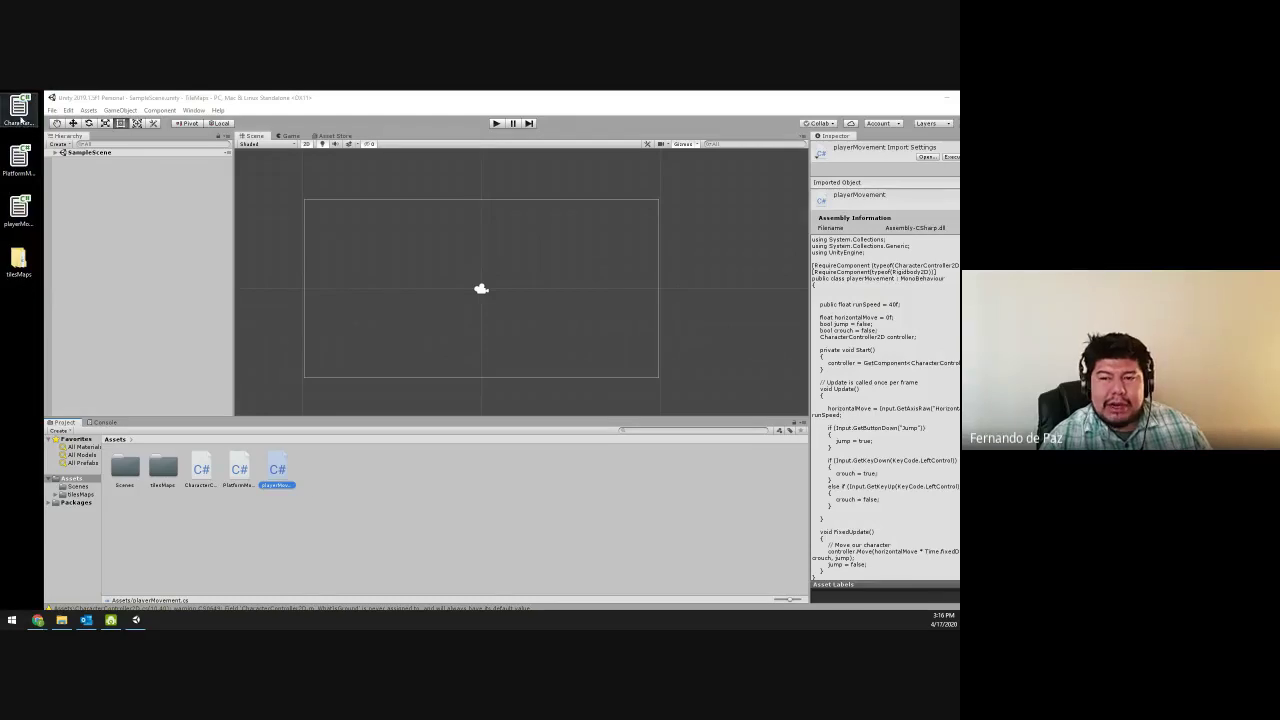
left_click_drag(23, 342, 14, 102)
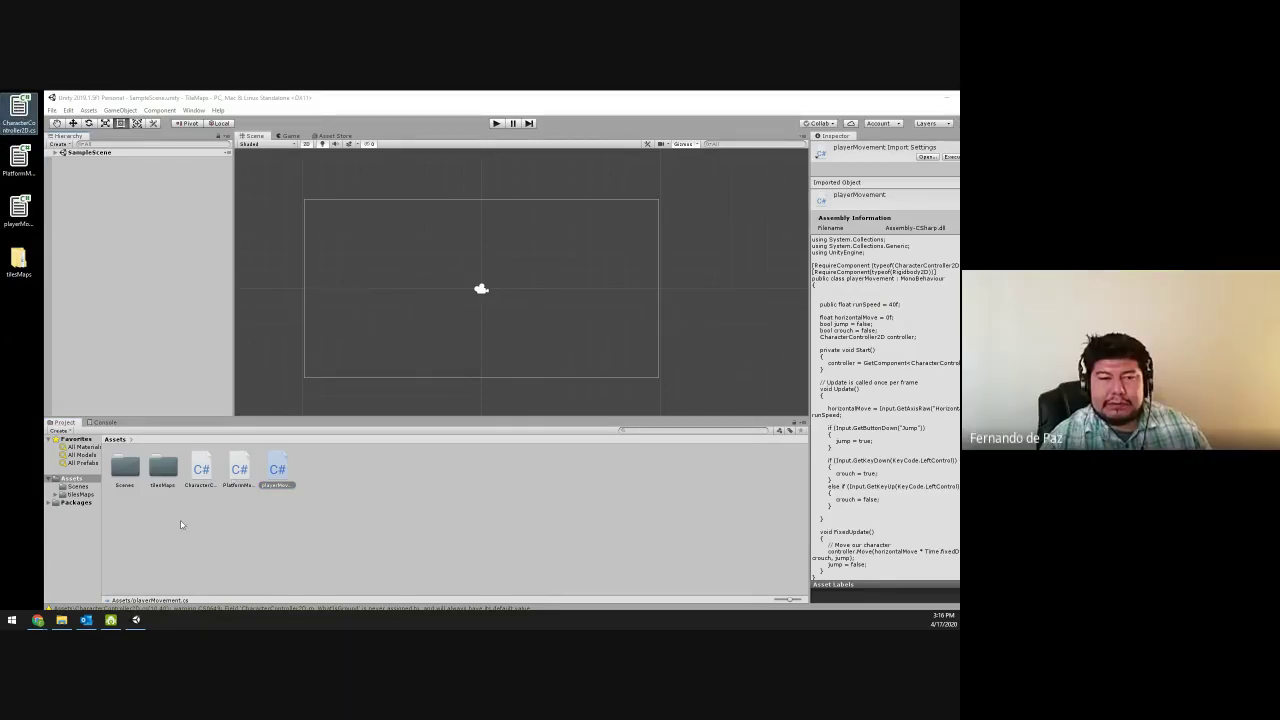
left_click(35, 402)
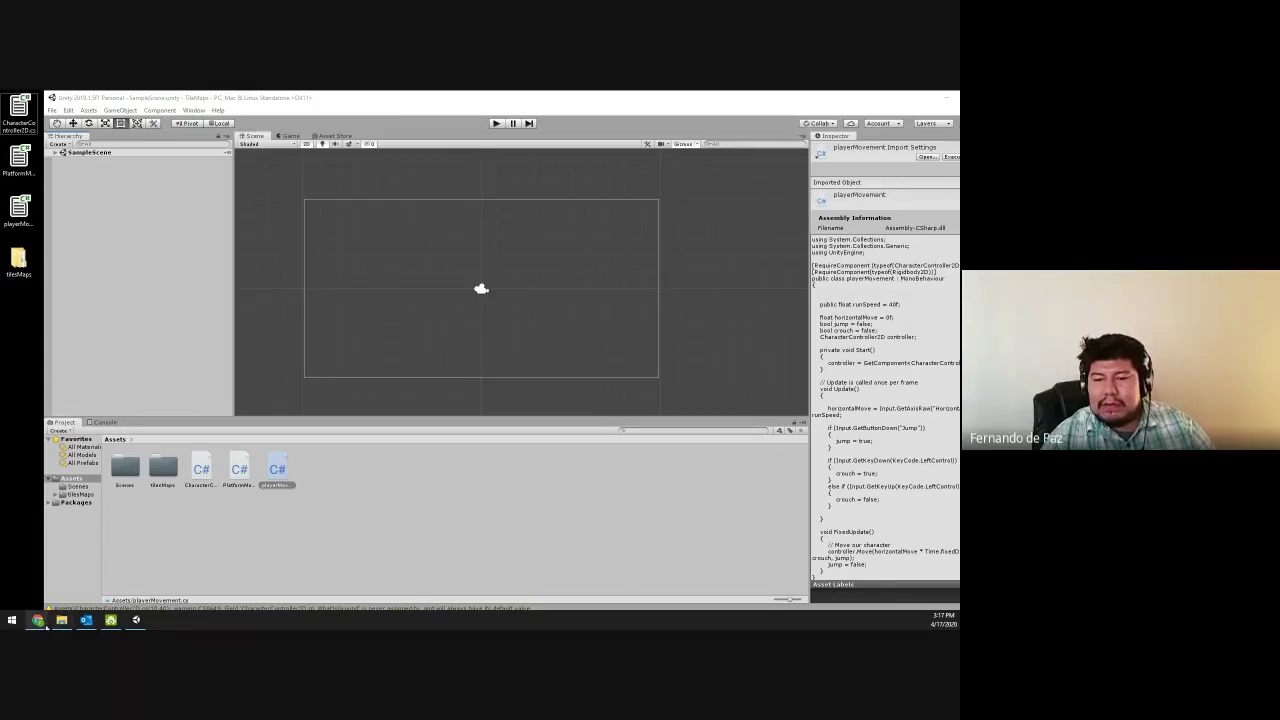
mouse_move(66, 624)
mouse_move(79, 594)
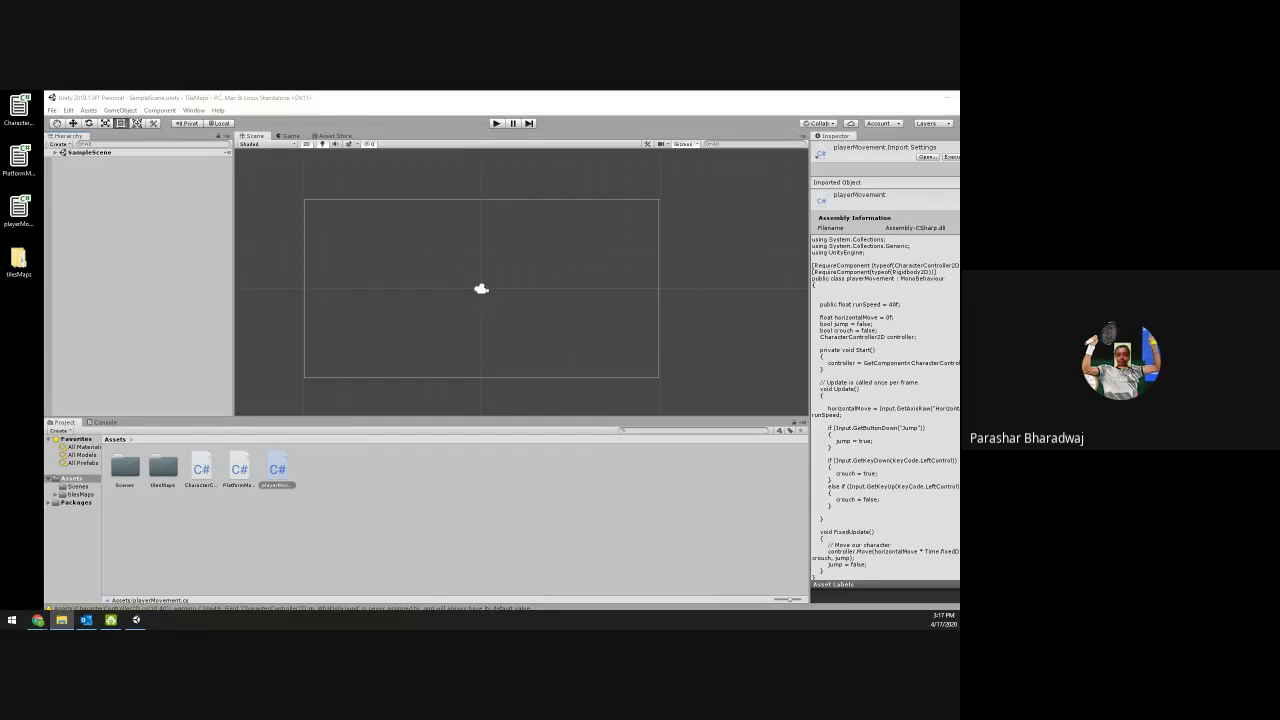
left_click_drag(247, 219, 377, 189)
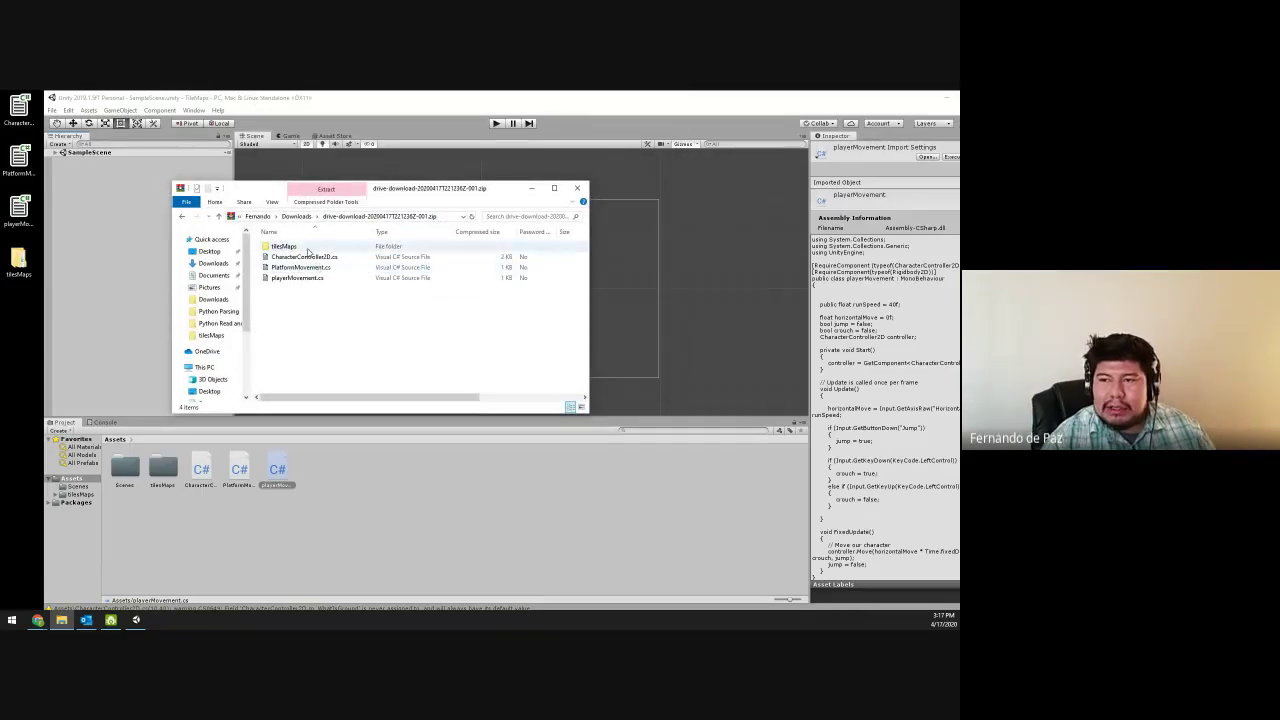
left_click(332, 203)
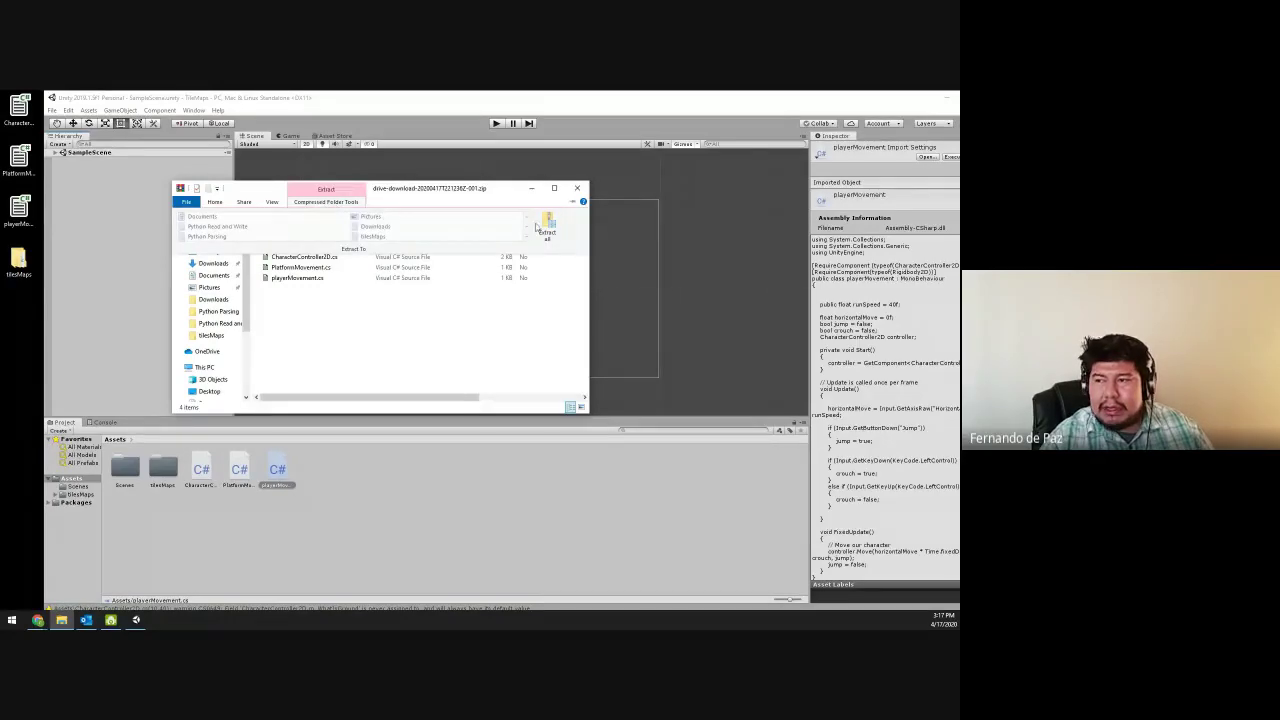
left_click(547, 228)
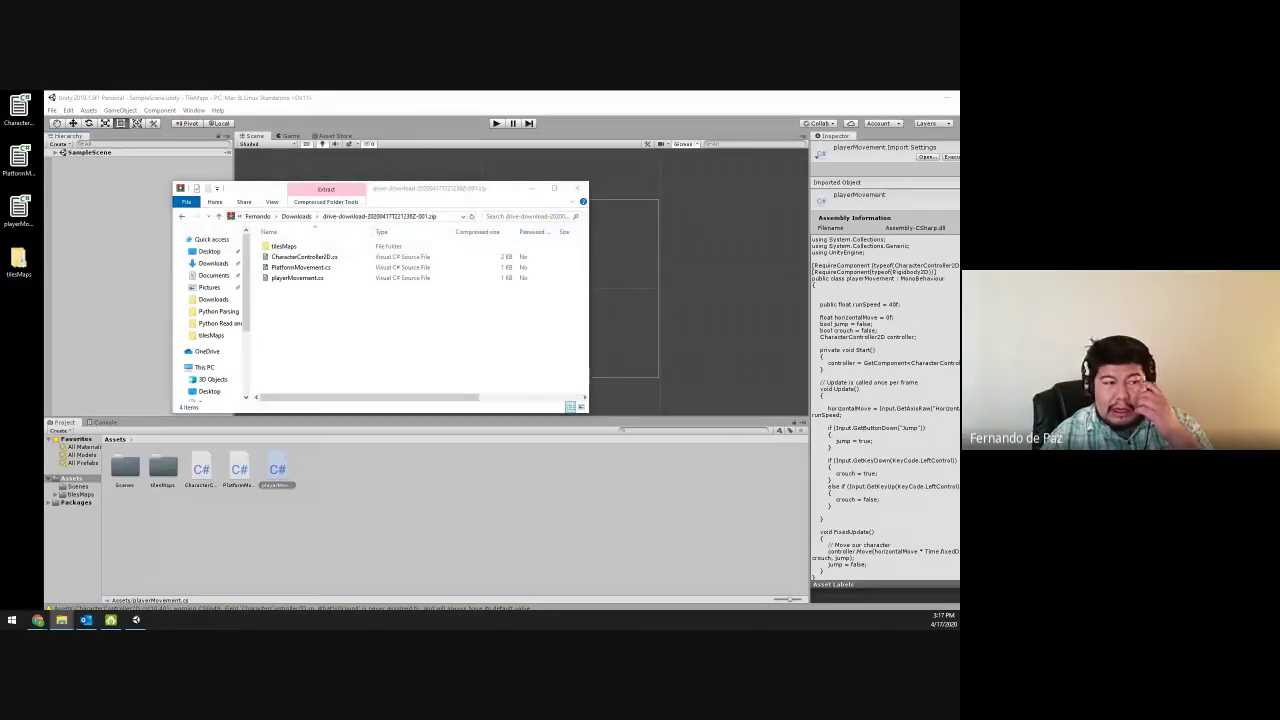
left_click(597, 339)
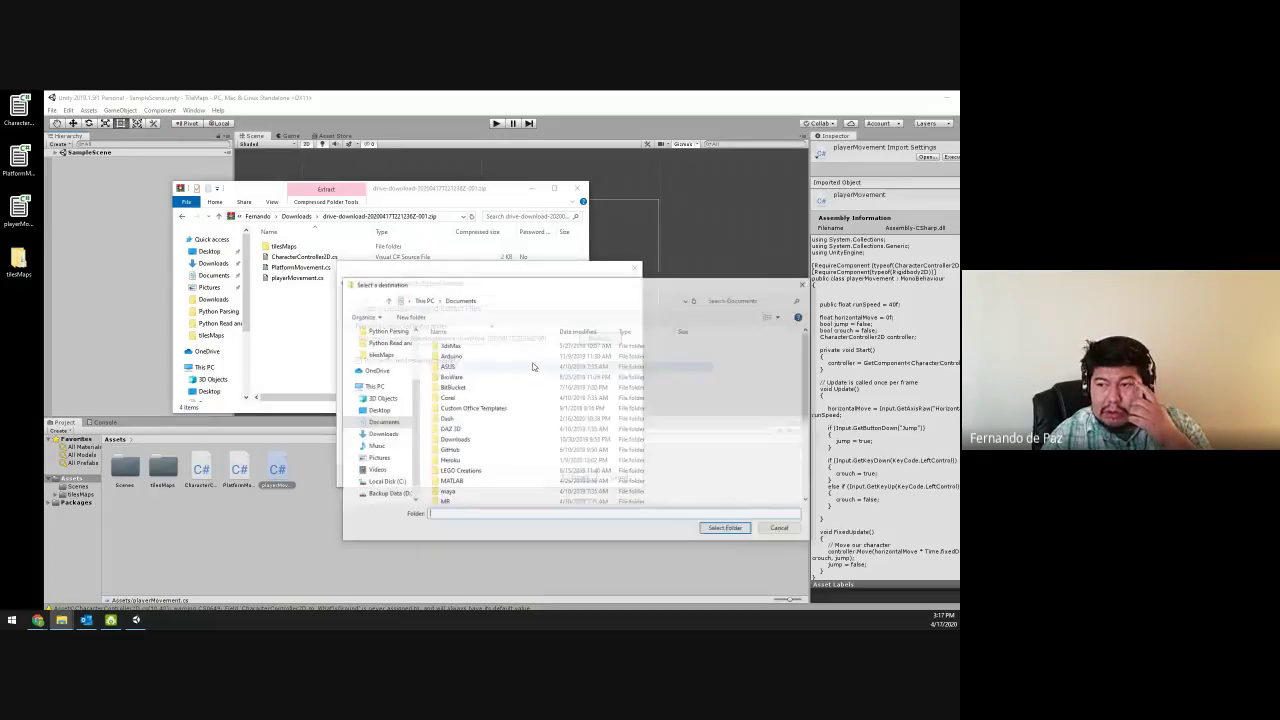
left_click(380, 411)
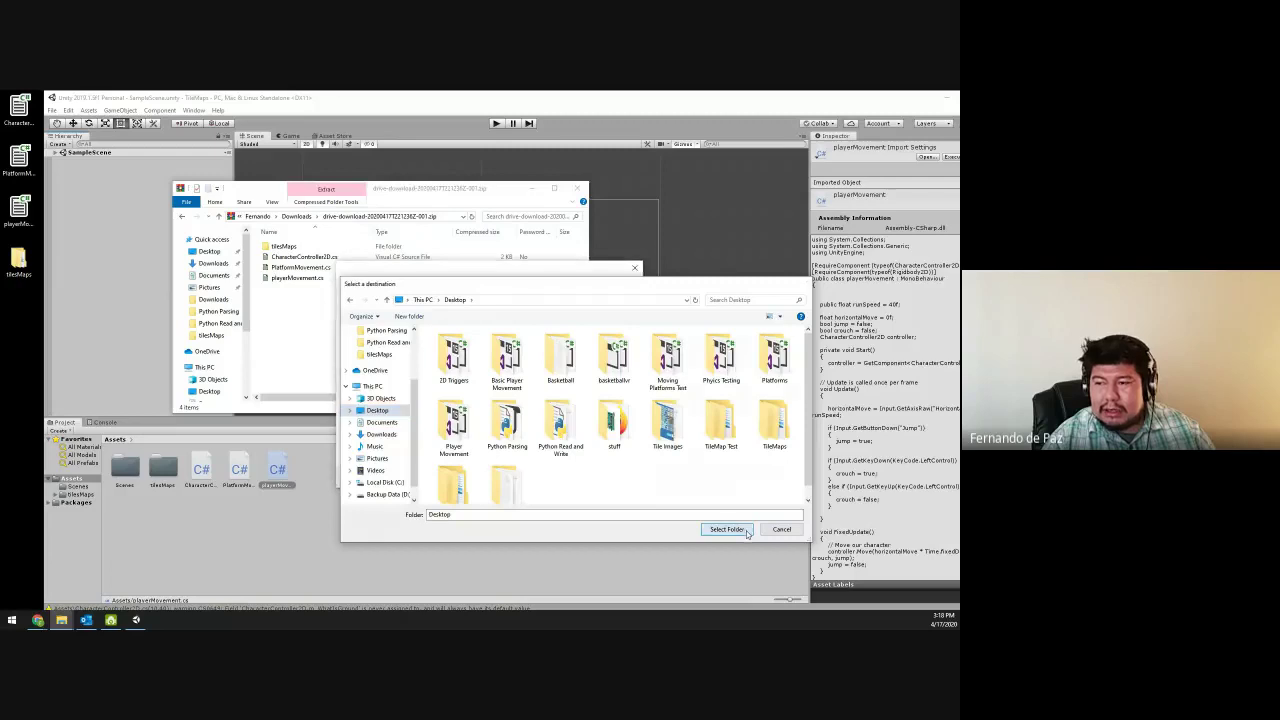
left_click(727, 529)
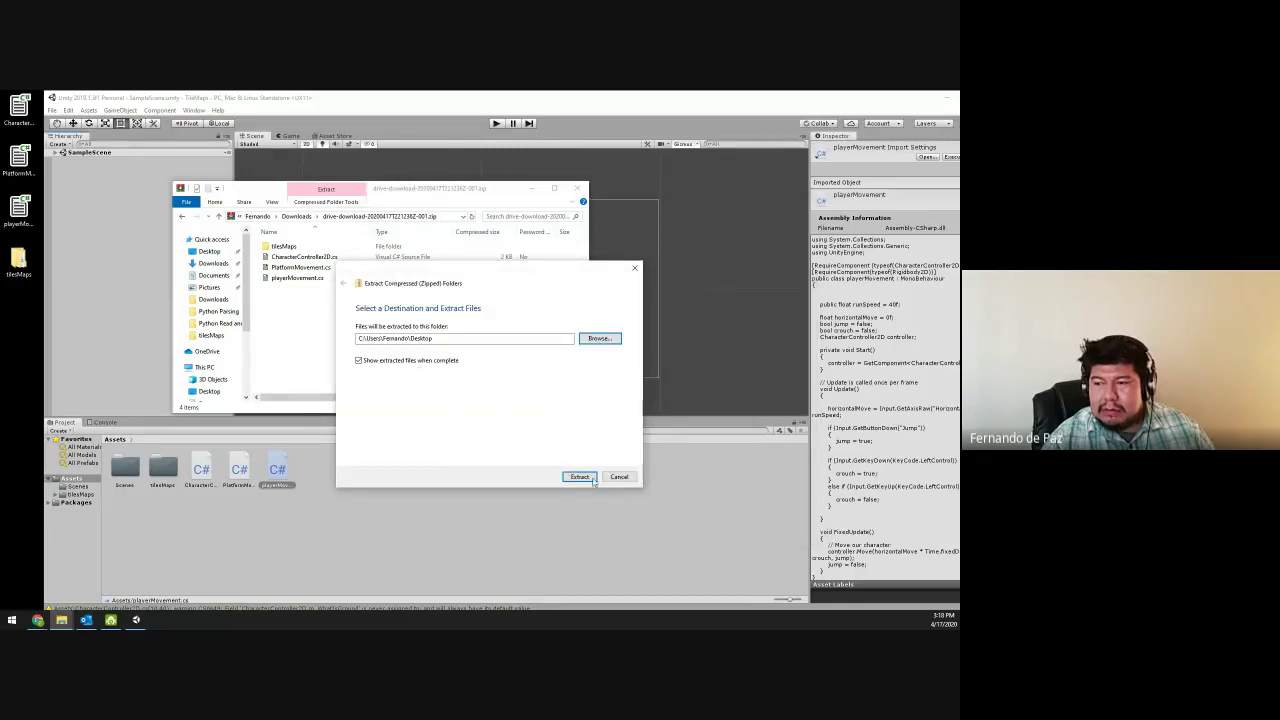
left_click(21, 314)
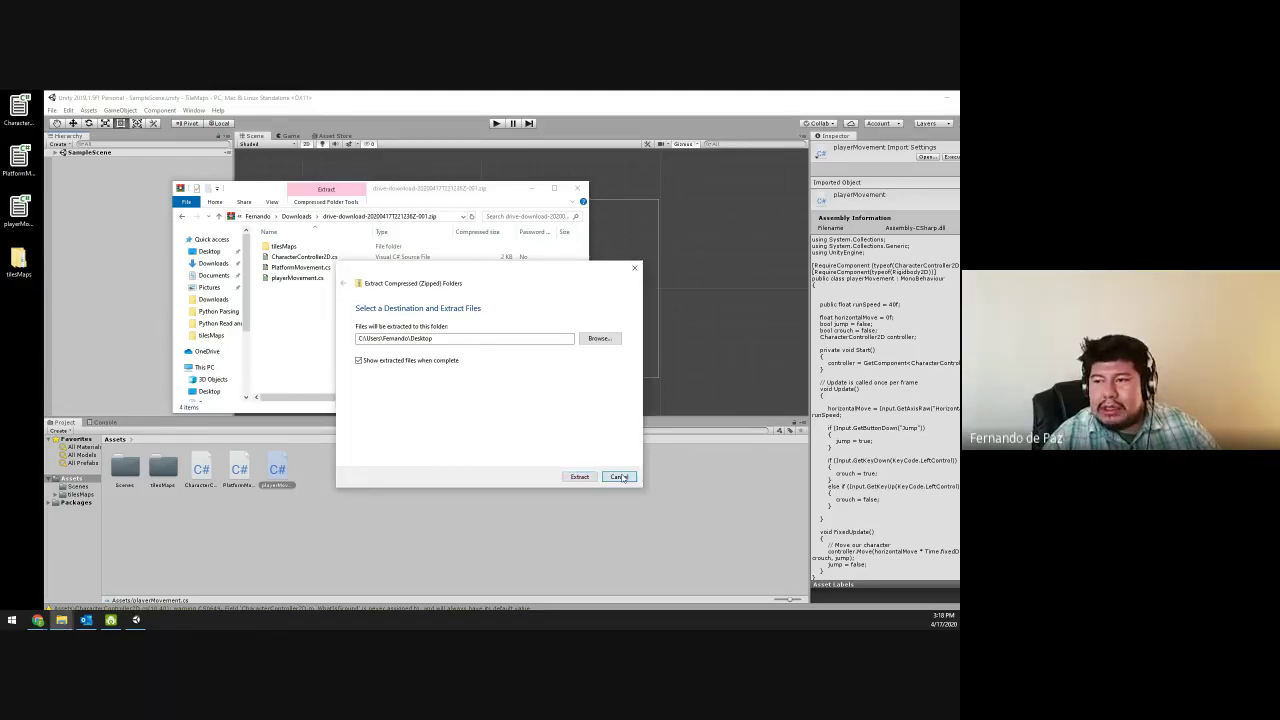
left_click(620, 477)
left_click_drag(308, 338, 340, 330)
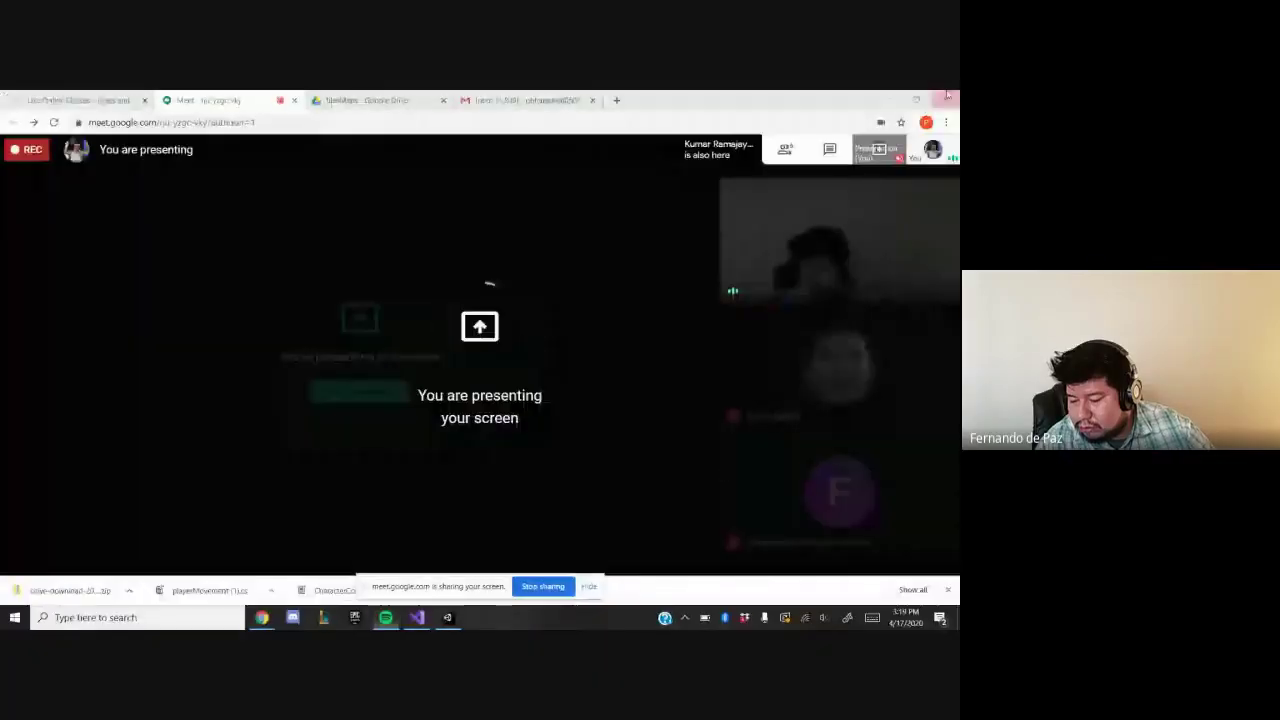
- Hide the meeting's screen-sharing notice and switch to the New Unity Project window in Unity
left_click(590, 590)
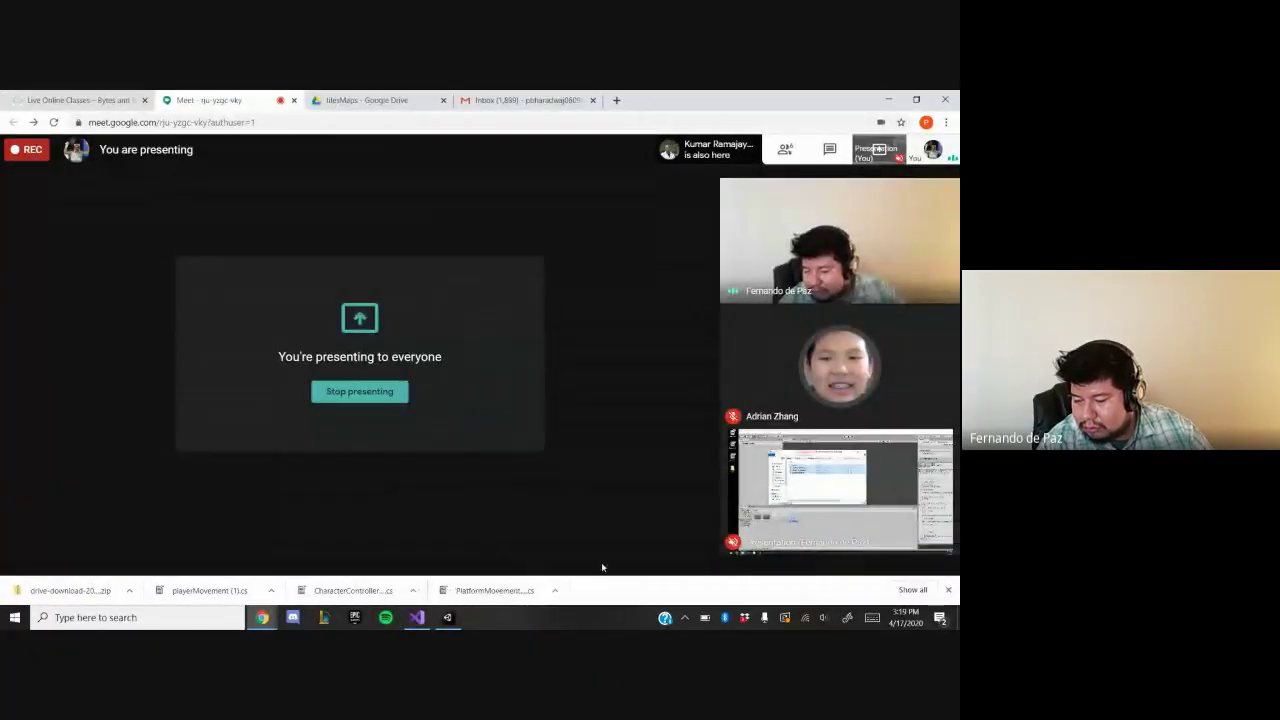
mouse_move(590, 546)
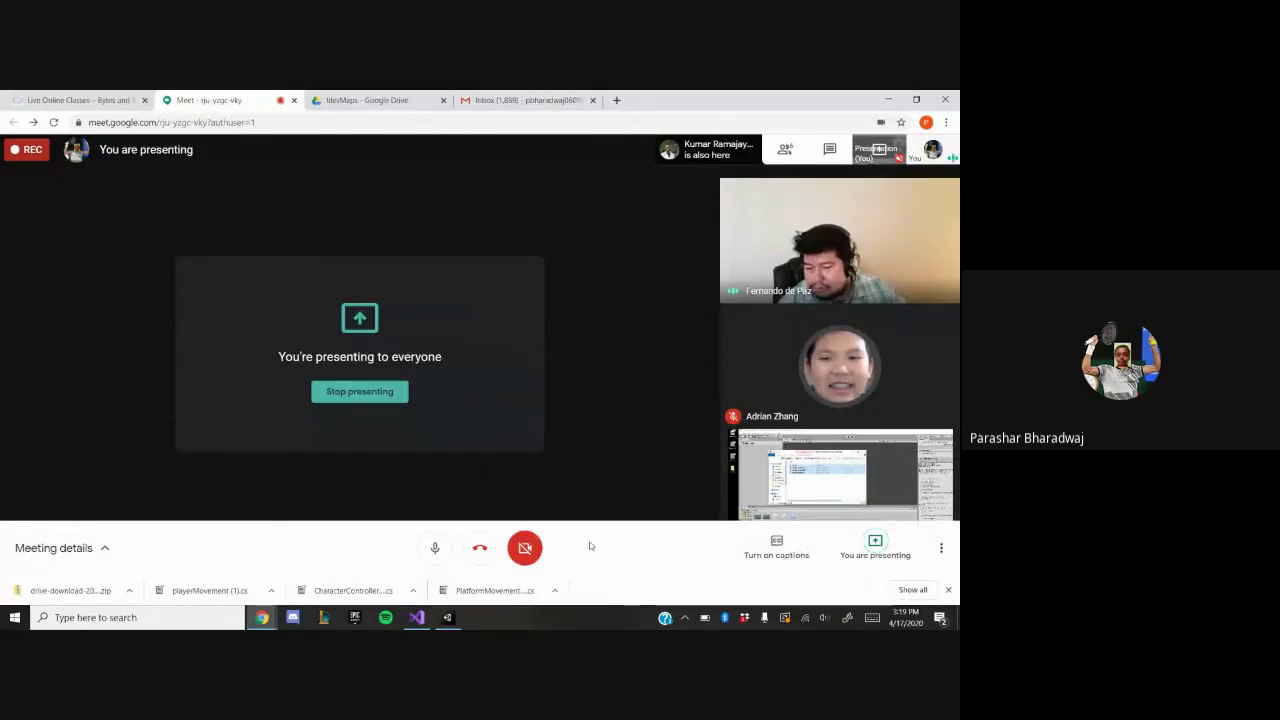
key("alt+Tab")
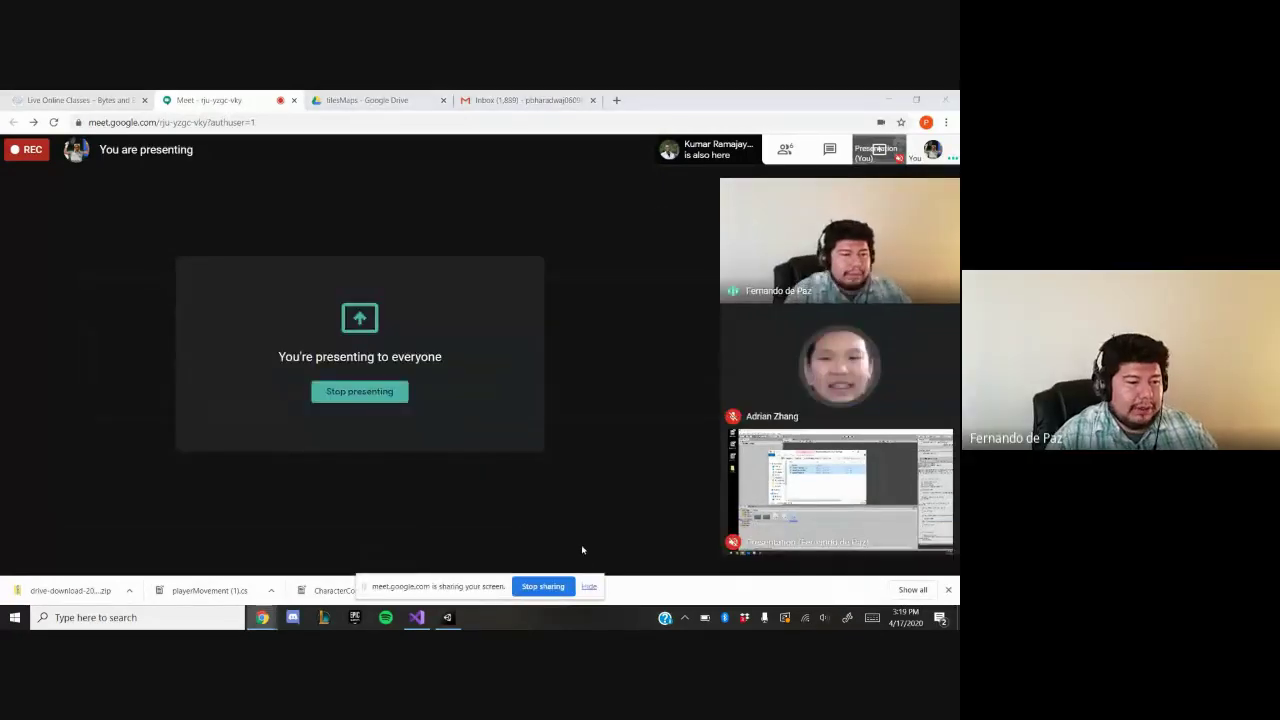
key("alt+Tab")
key("alt+Tab")
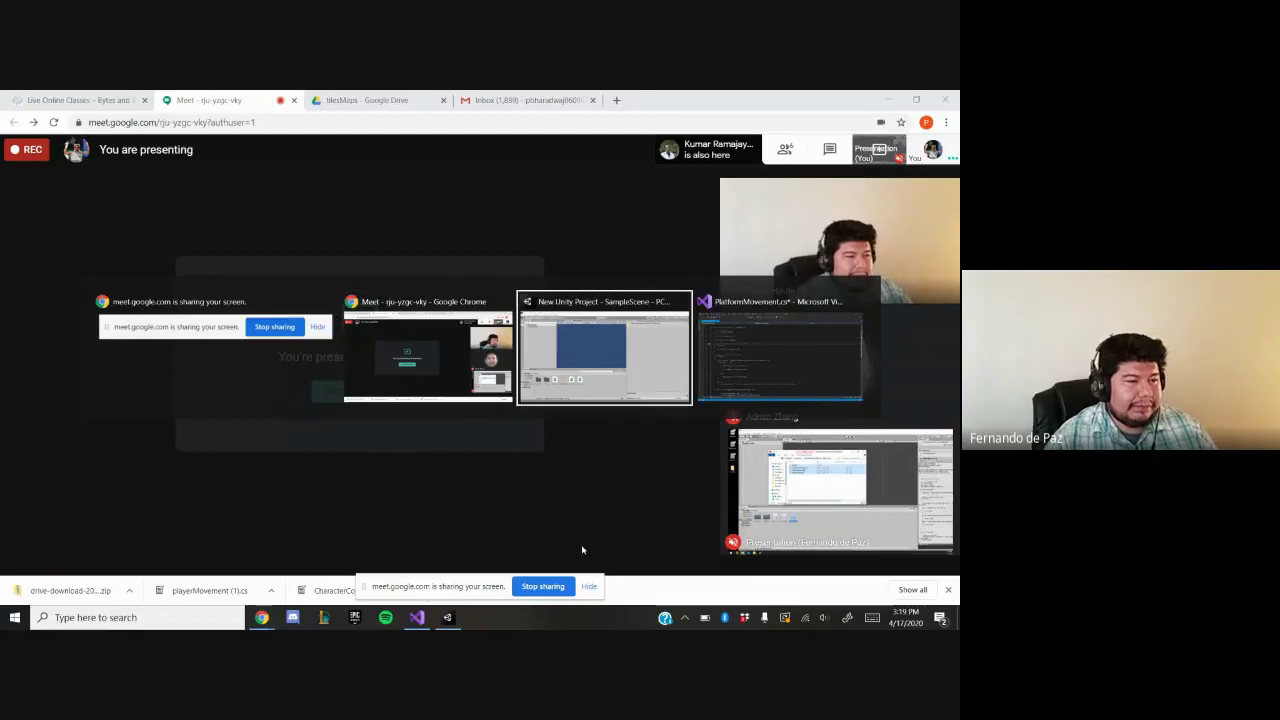
left_click(589, 586)
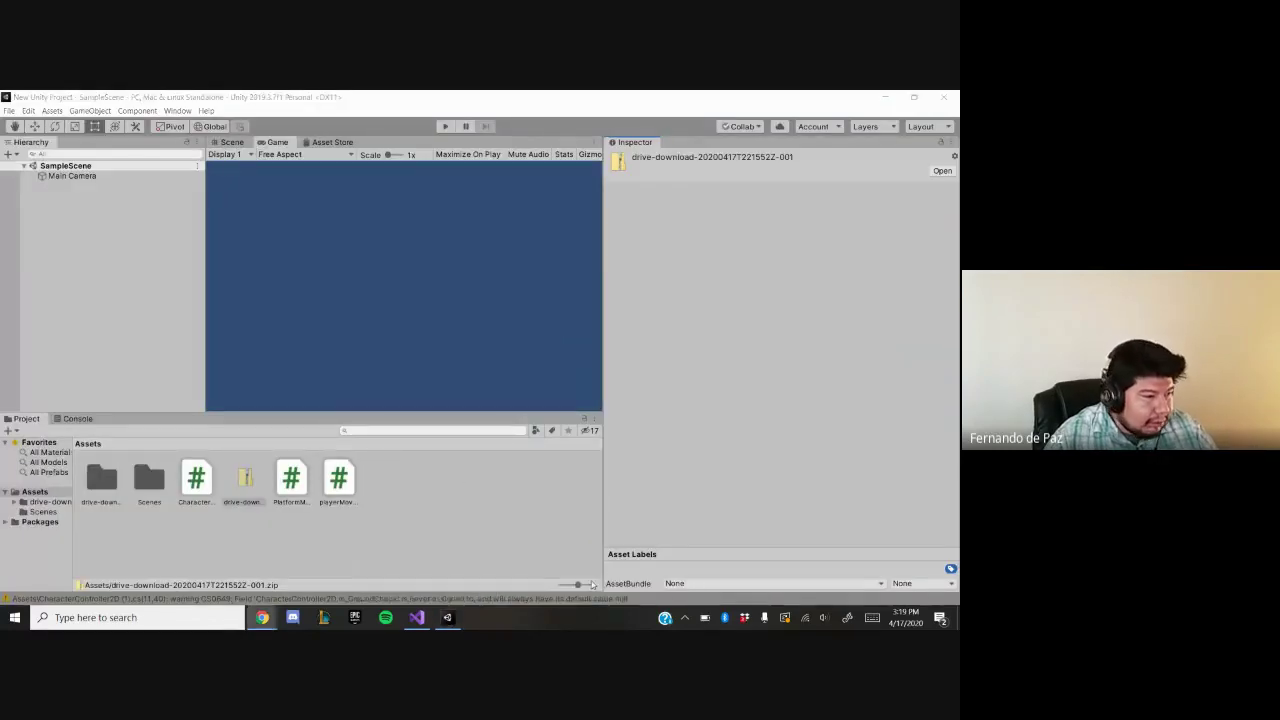
- Open the drive-download zip from the project's Assets and copy all of its tile folders, cake through tundra, to the Desktop
left_click(256, 481)
right_click(256, 481)
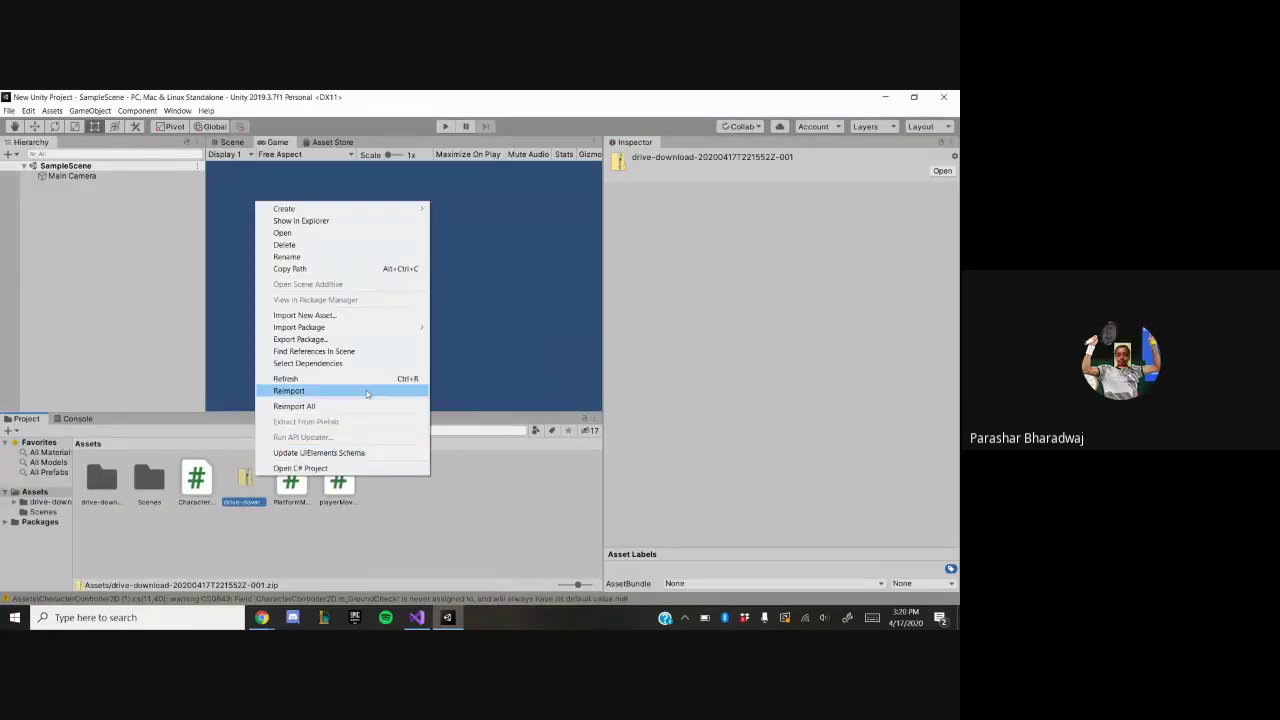
left_click(936, 172)
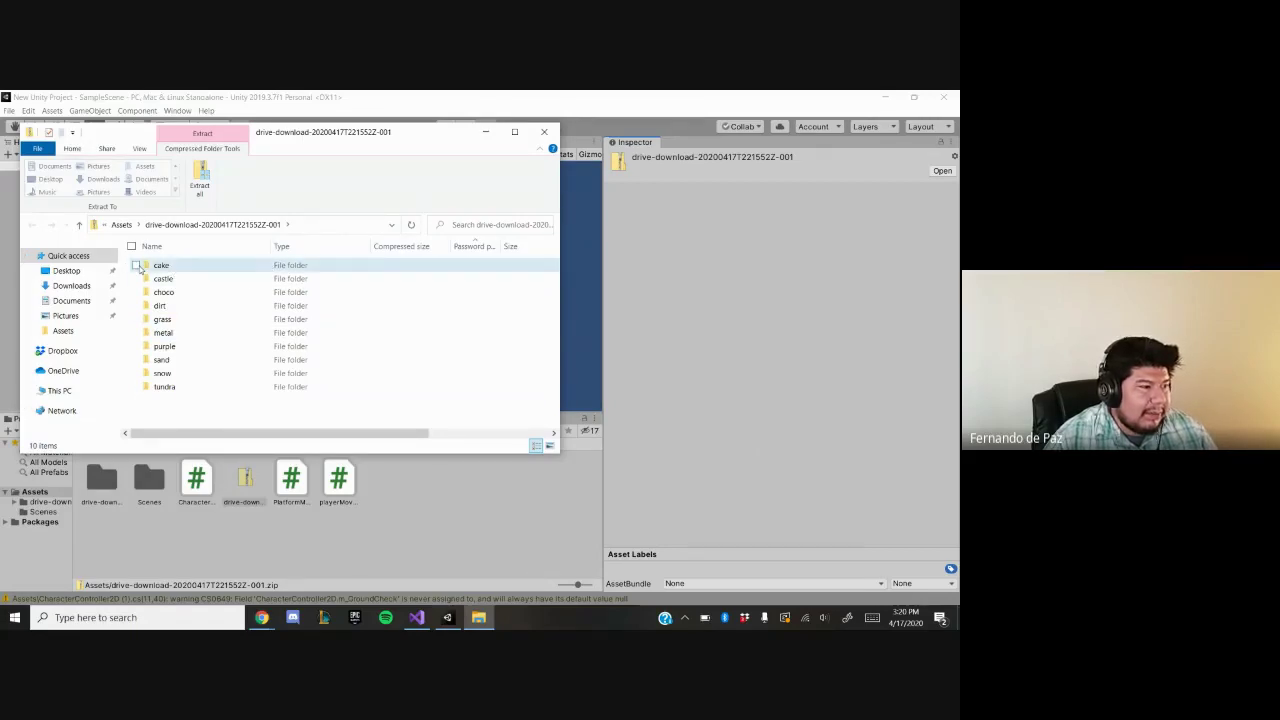
left_click_drag(273, 410, 158, 258)
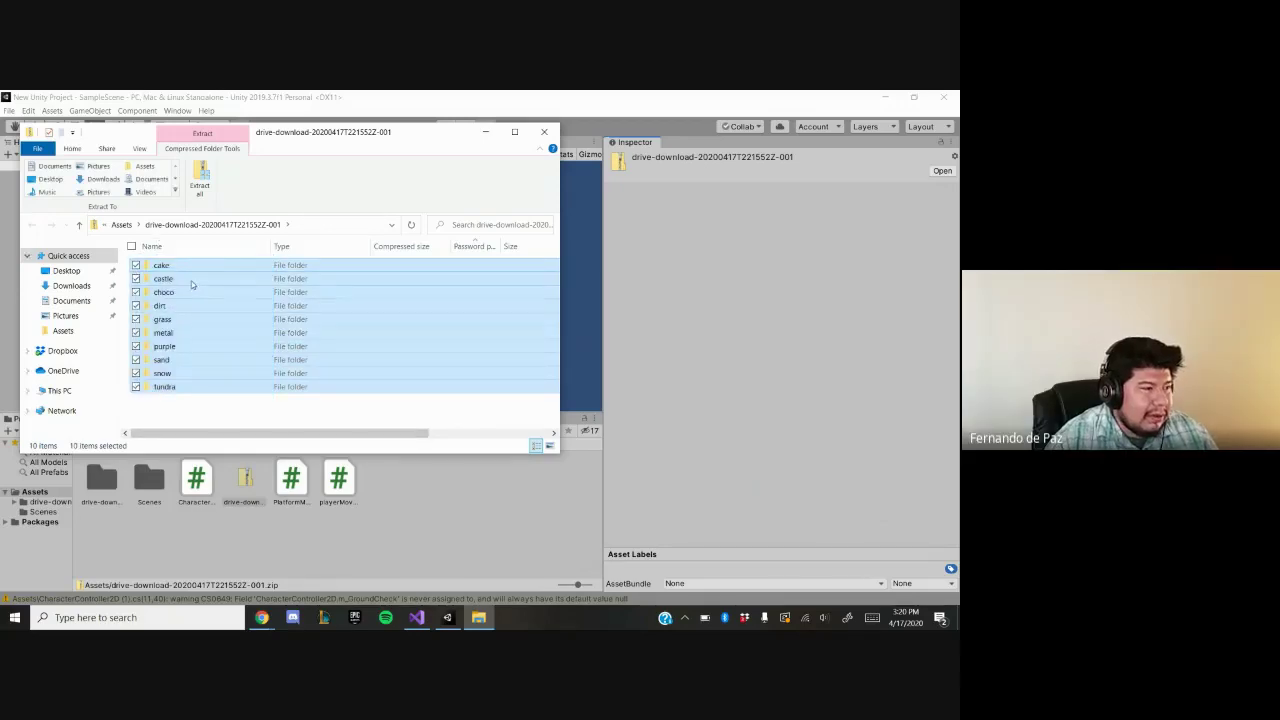
left_click_drag(192, 285, 65, 274)
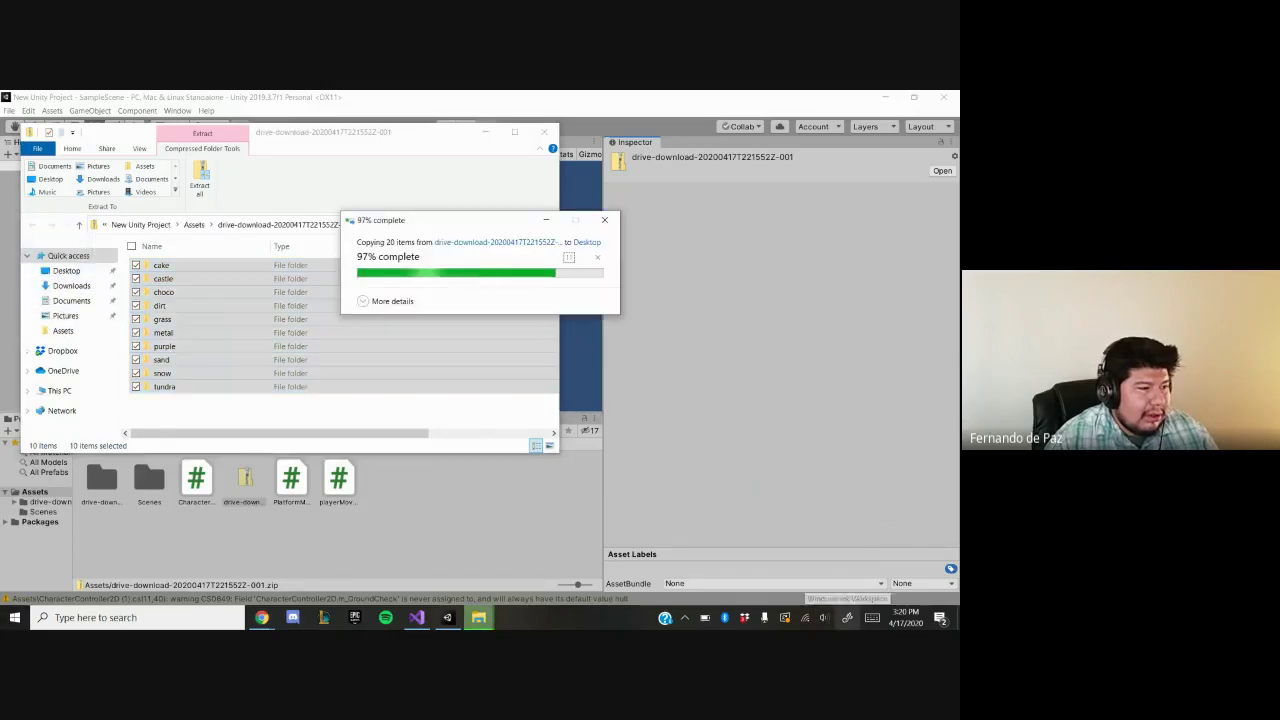
- Show the desktop and gather the copied tile folders, moving snow and castle into sand and choco into New folder
left_click(478, 617)
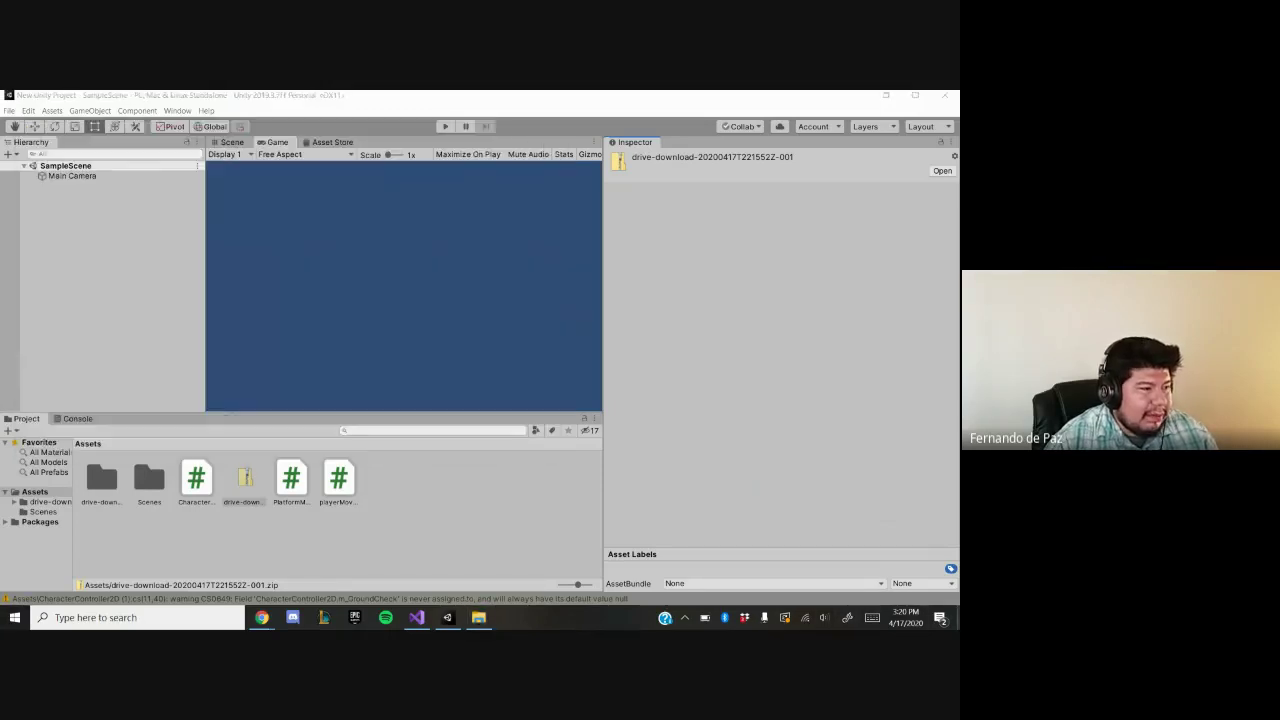
key("super+d")
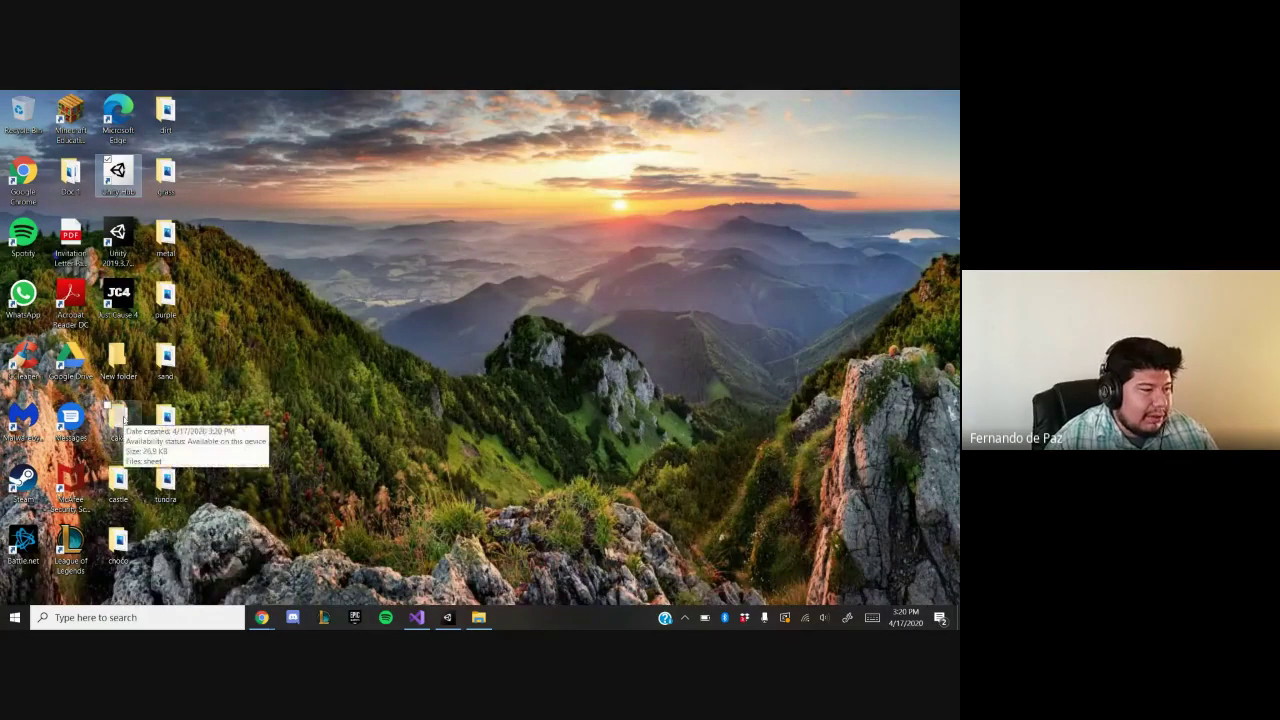
left_click_drag(123, 420, 117, 362)
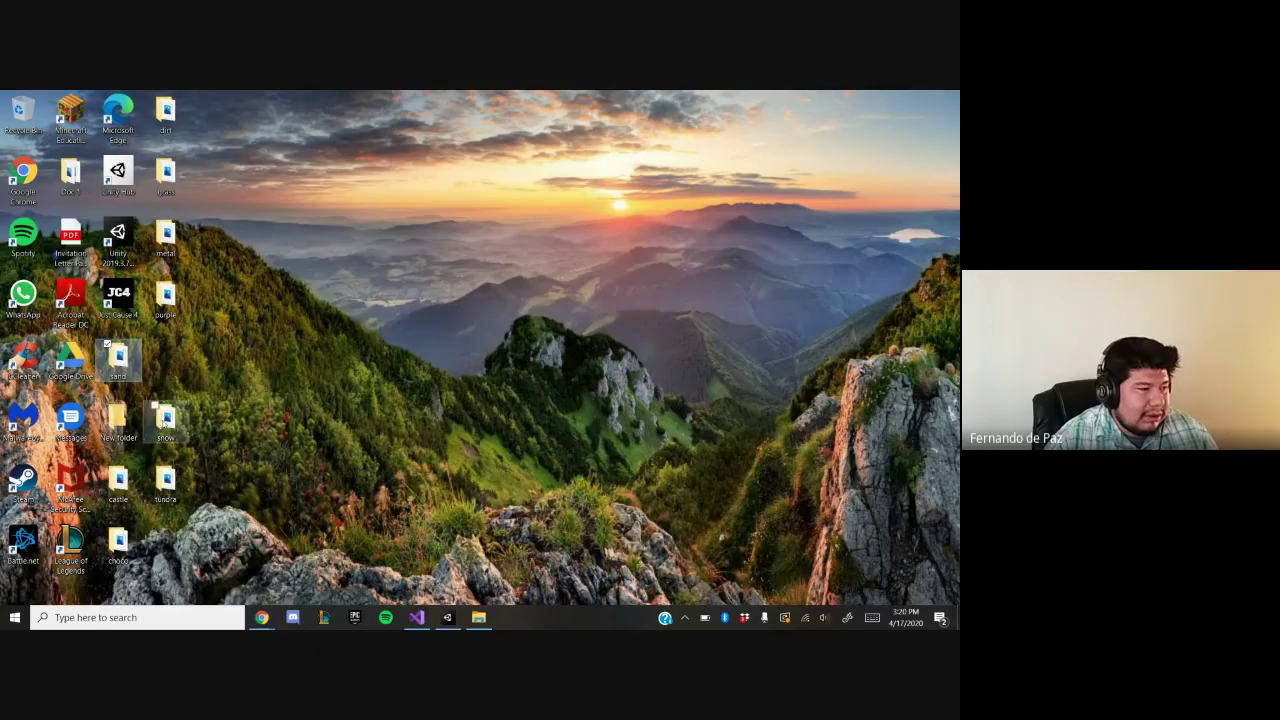
left_click(115, 497)
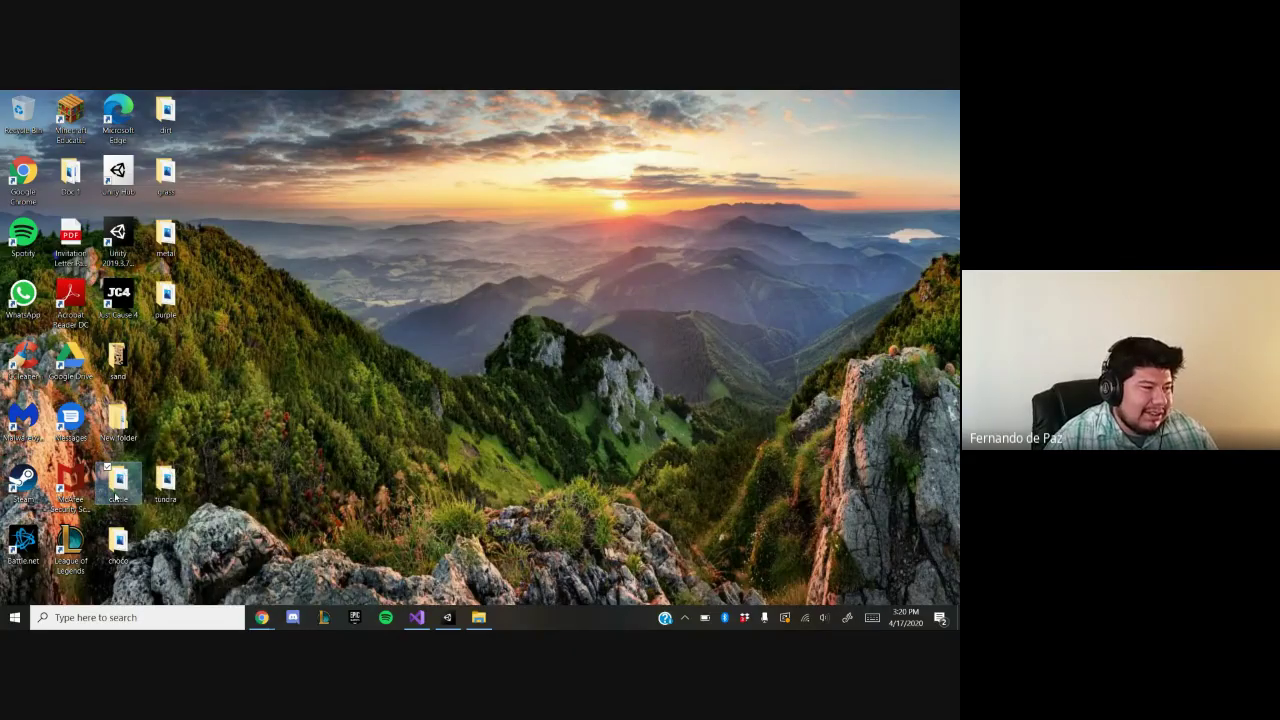
mouse_move(115, 497)
left_mouse_down()
mouse_move(112, 390)
mouse_move(140, 370)
mouse_move(125, 440)
mouse_move(180, 400)
mouse_move(125, 405)
mouse_move(120, 420)
mouse_move(118, 365)
mouse_move(124, 490)
left_mouse_up()
left_click_drag(130, 565, 125, 492)
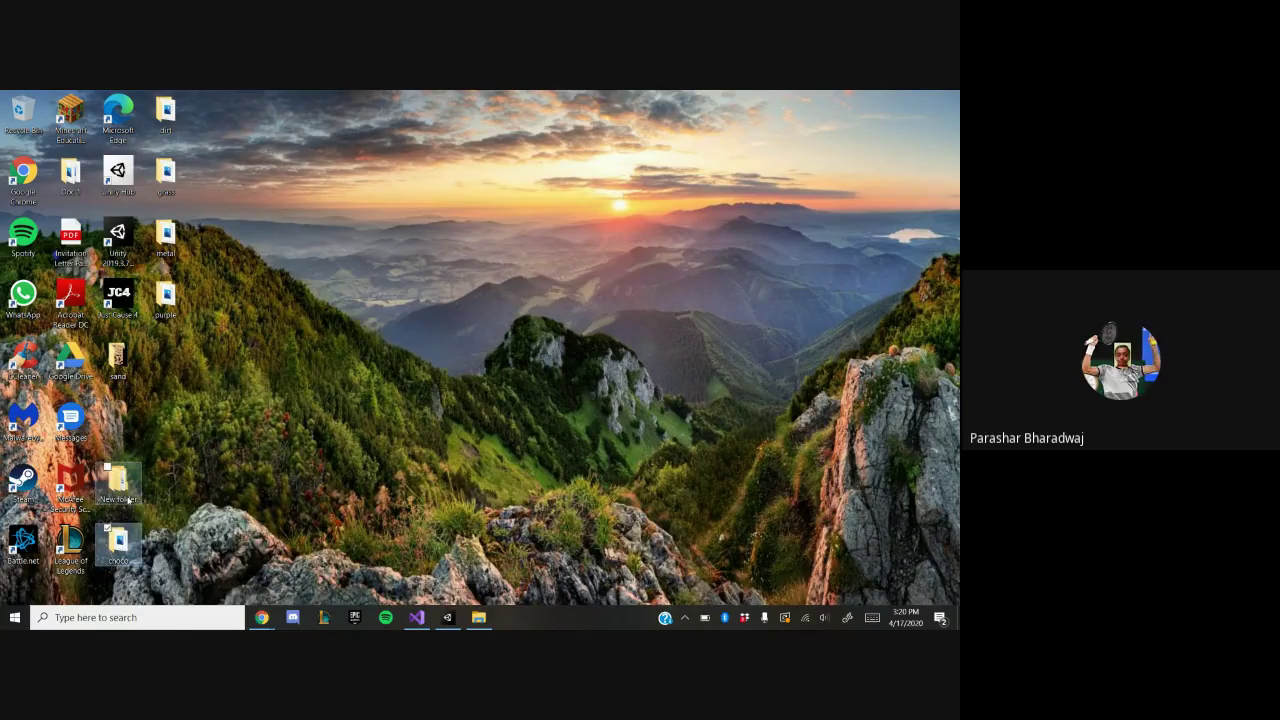
- Open the sand folder and move its castle subfolder into New folder on the desktop
right_click(126, 358)
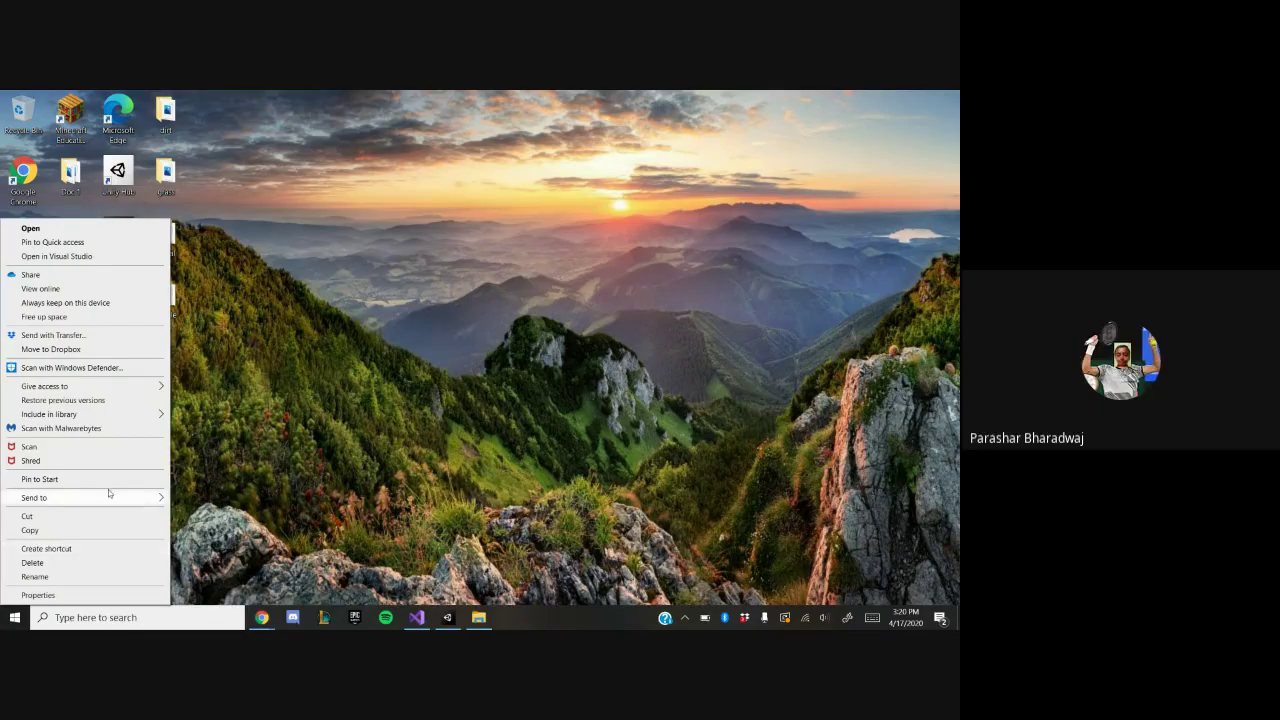
key("Escape")
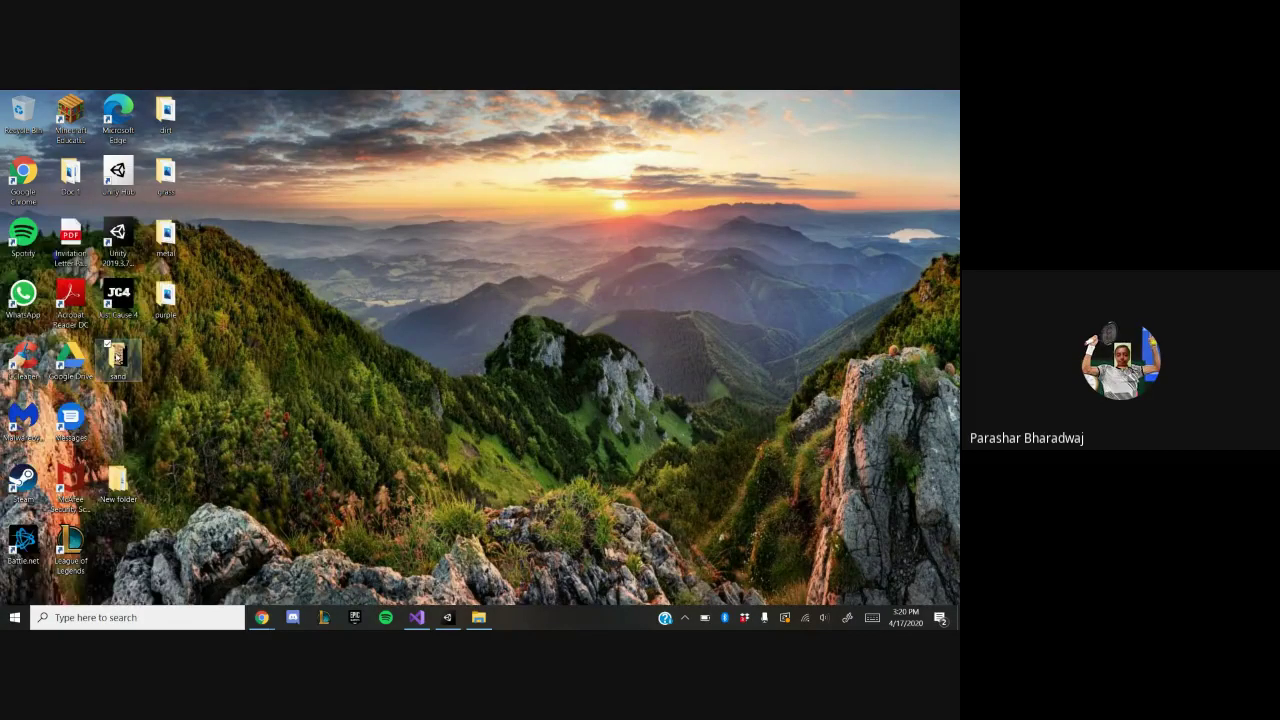
double_click(118, 357)
left_click(151, 281)
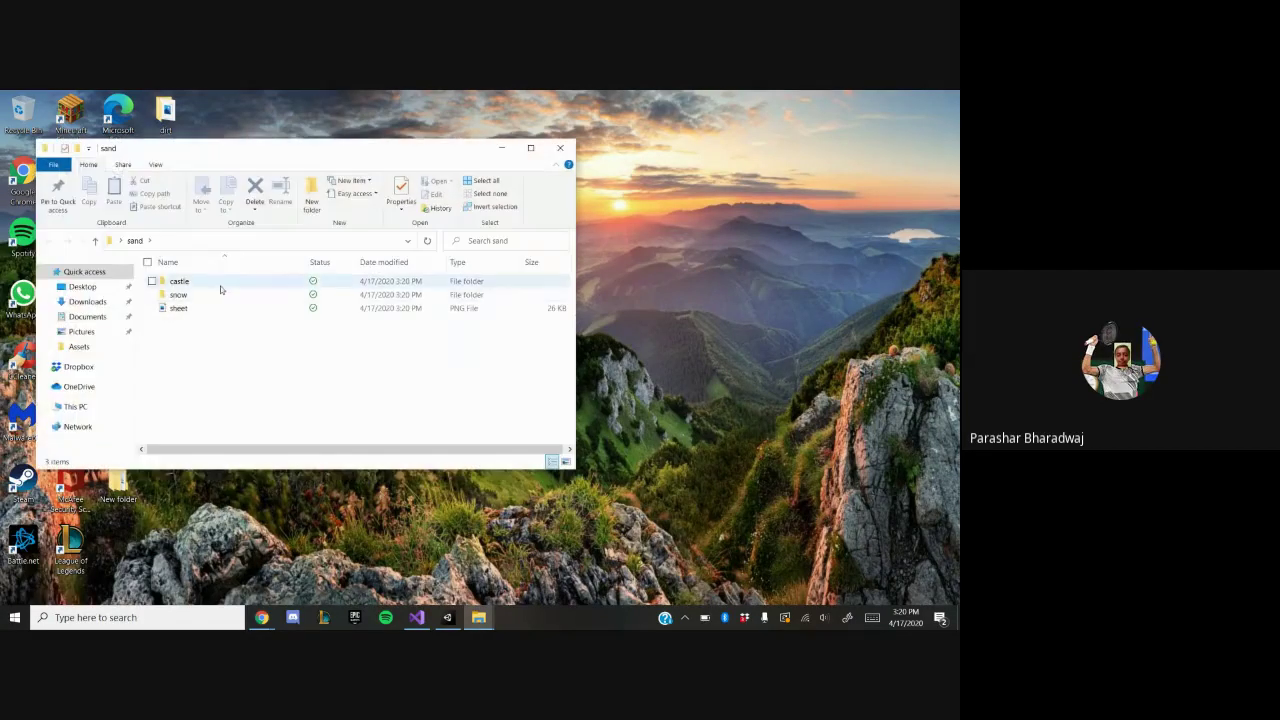
left_click(151, 295)
left_click_drag(151, 409, 203, 406)
left_click(197, 284)
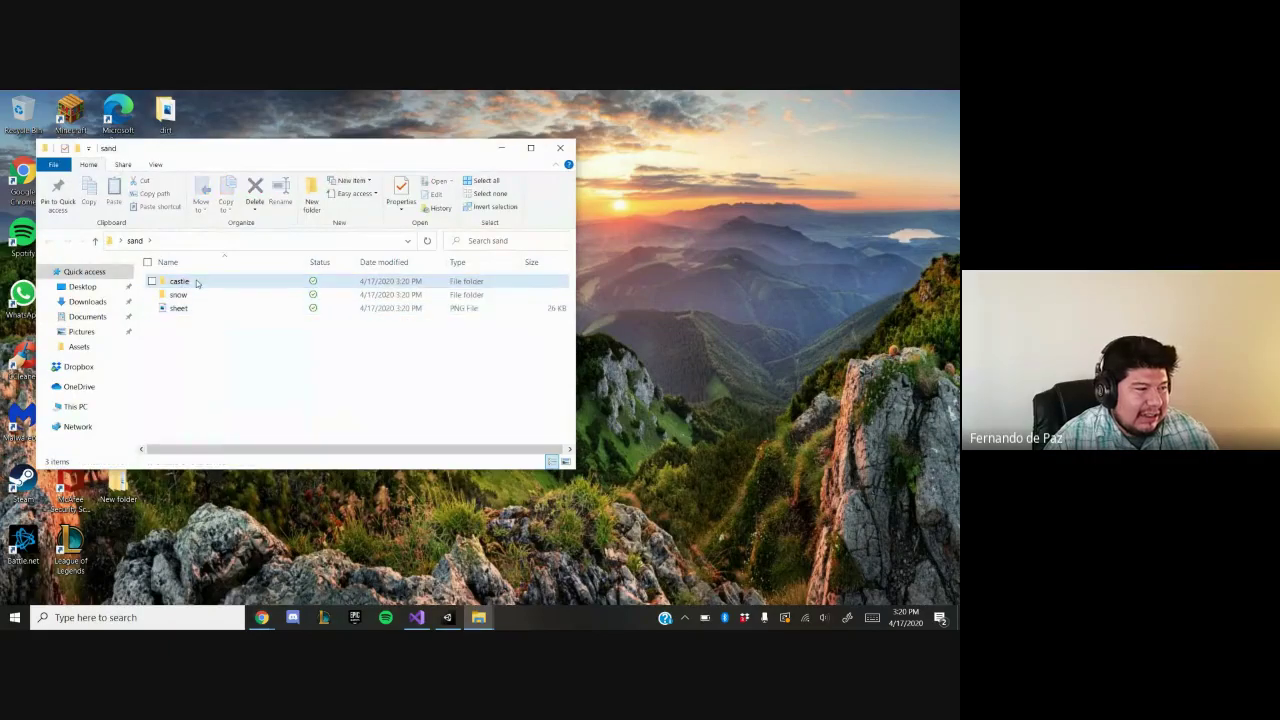
left_click_drag(197, 284, 127, 490)
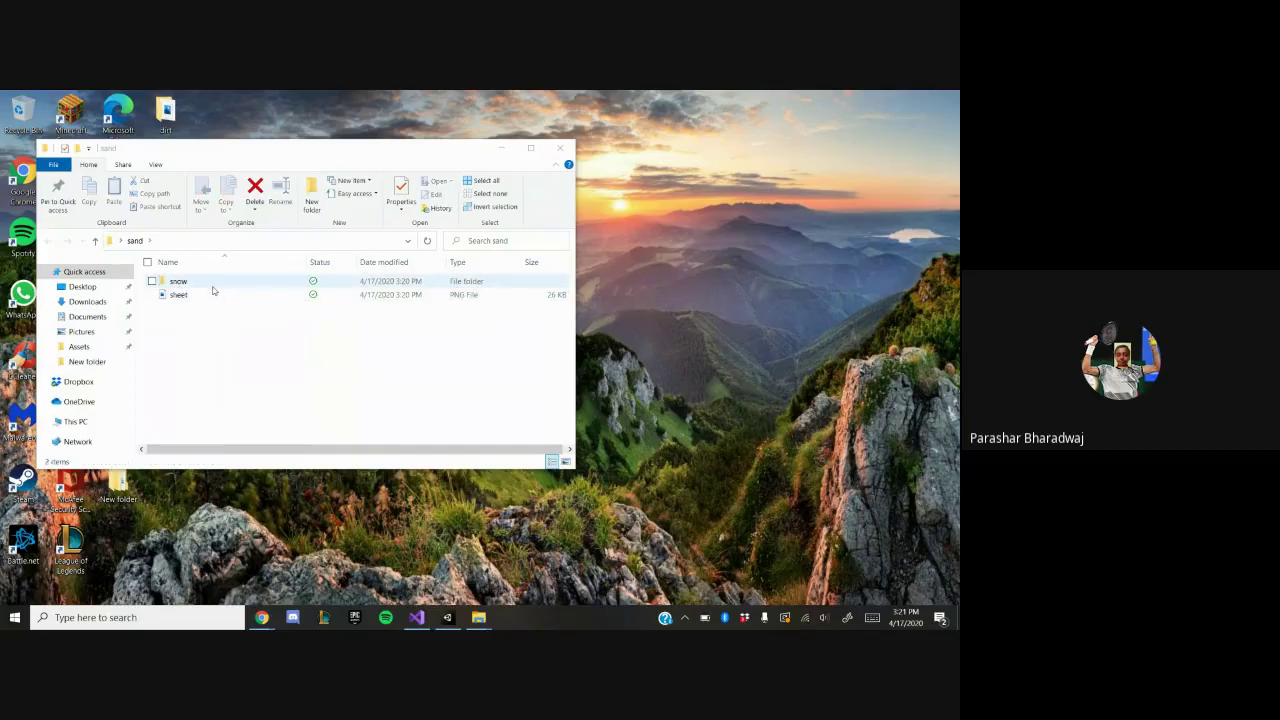
- Move the sheet image out of the sand folder into New folder on the desktop
left_click_drag(140, 284, 220, 440)
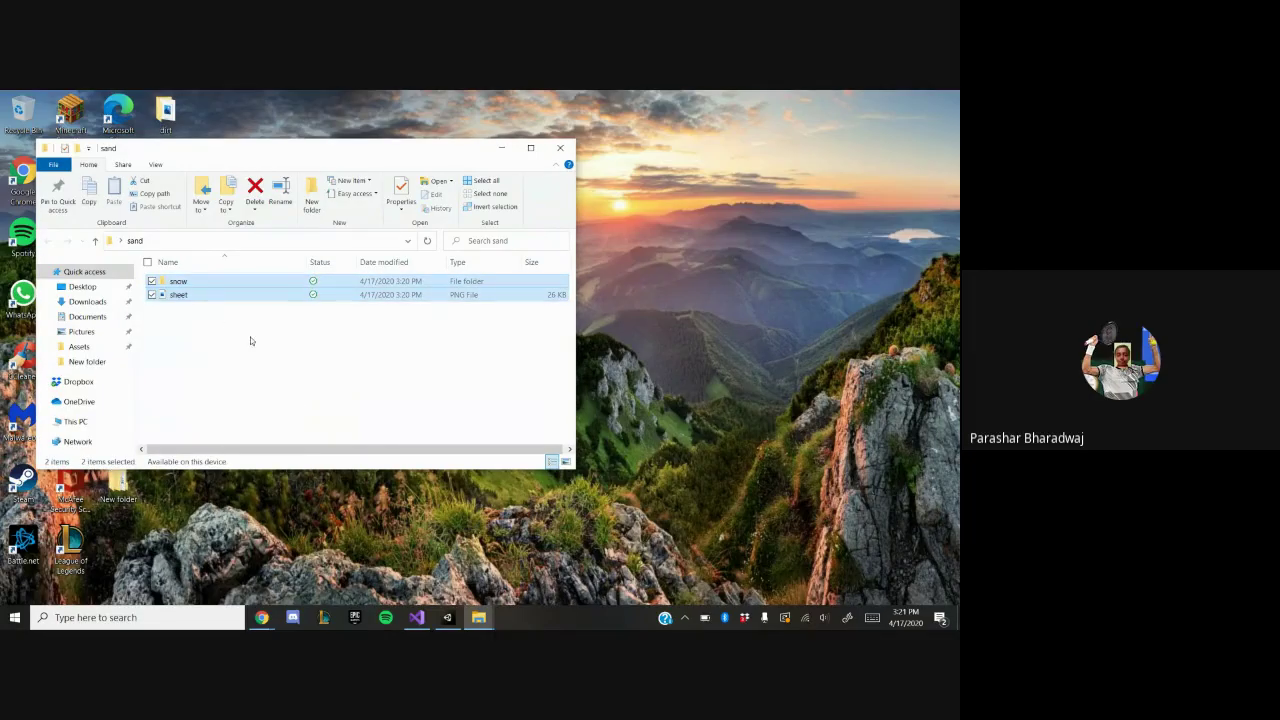
left_click(237, 300)
left_click_drag(234, 280, 250, 374)
left_click_drag(223, 288, 163, 449)
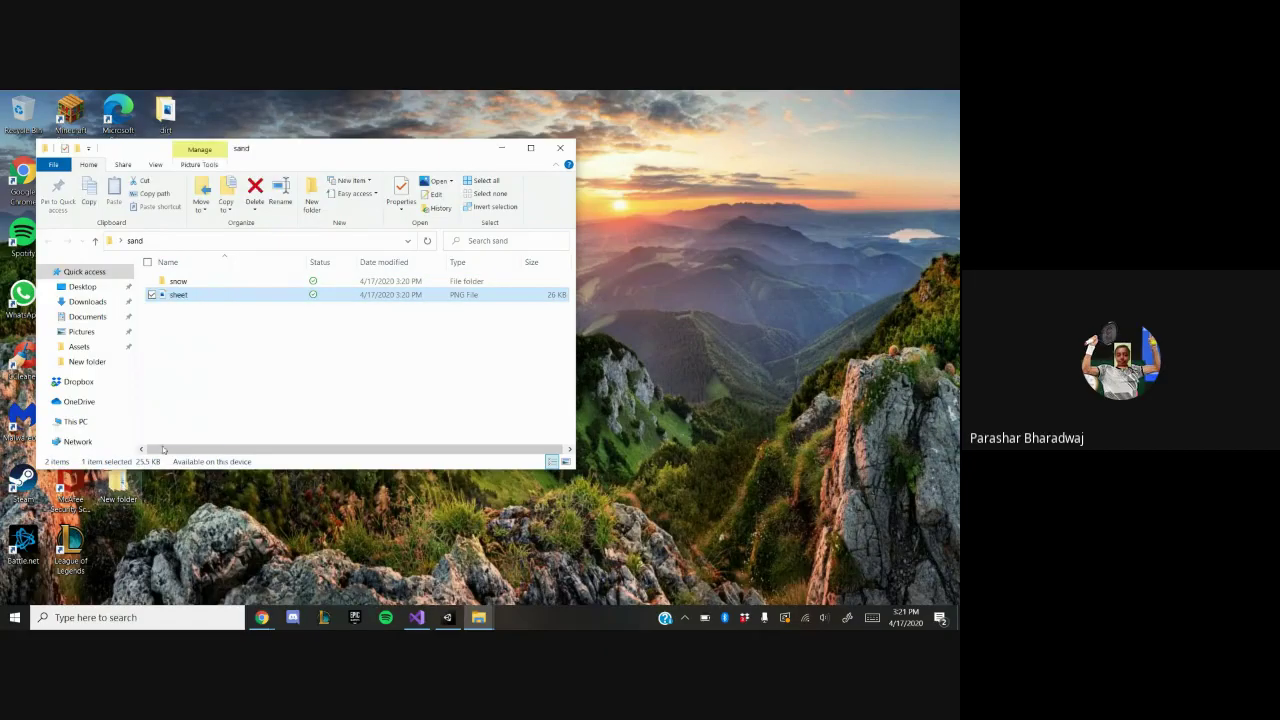
left_click_drag(271, 297, 277, 447)
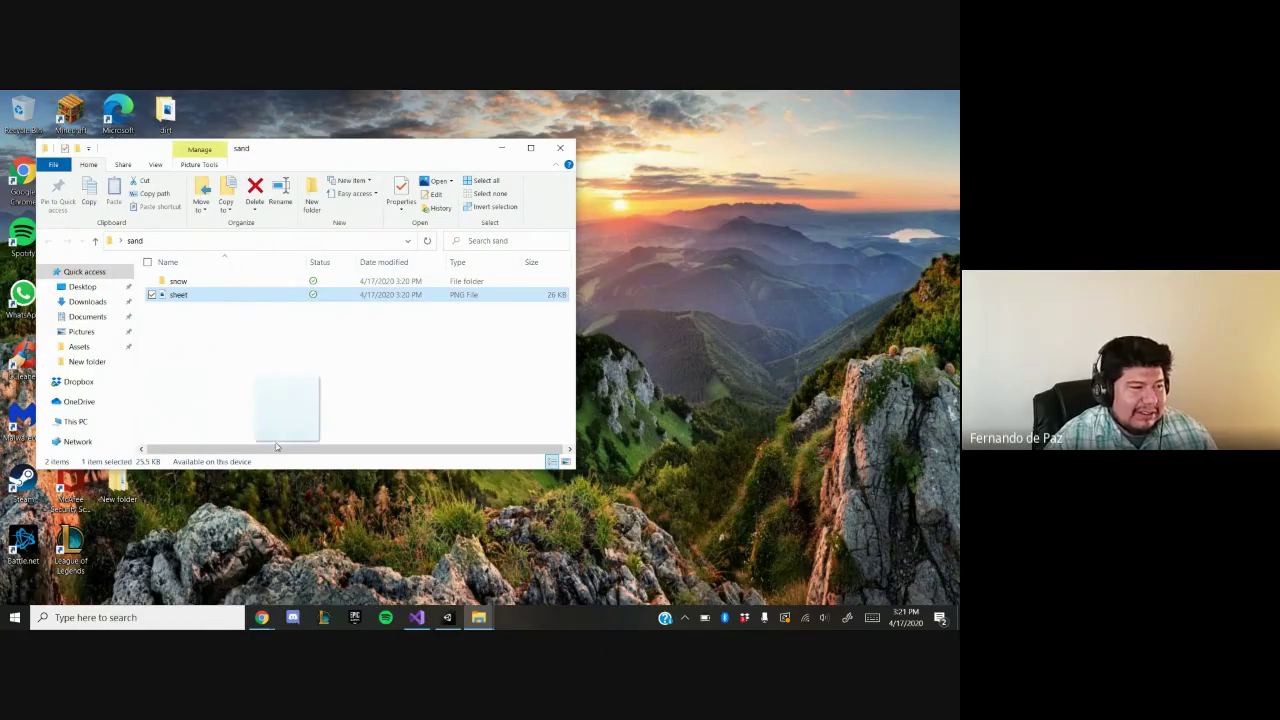
left_click_drag(143, 510, 118, 490)
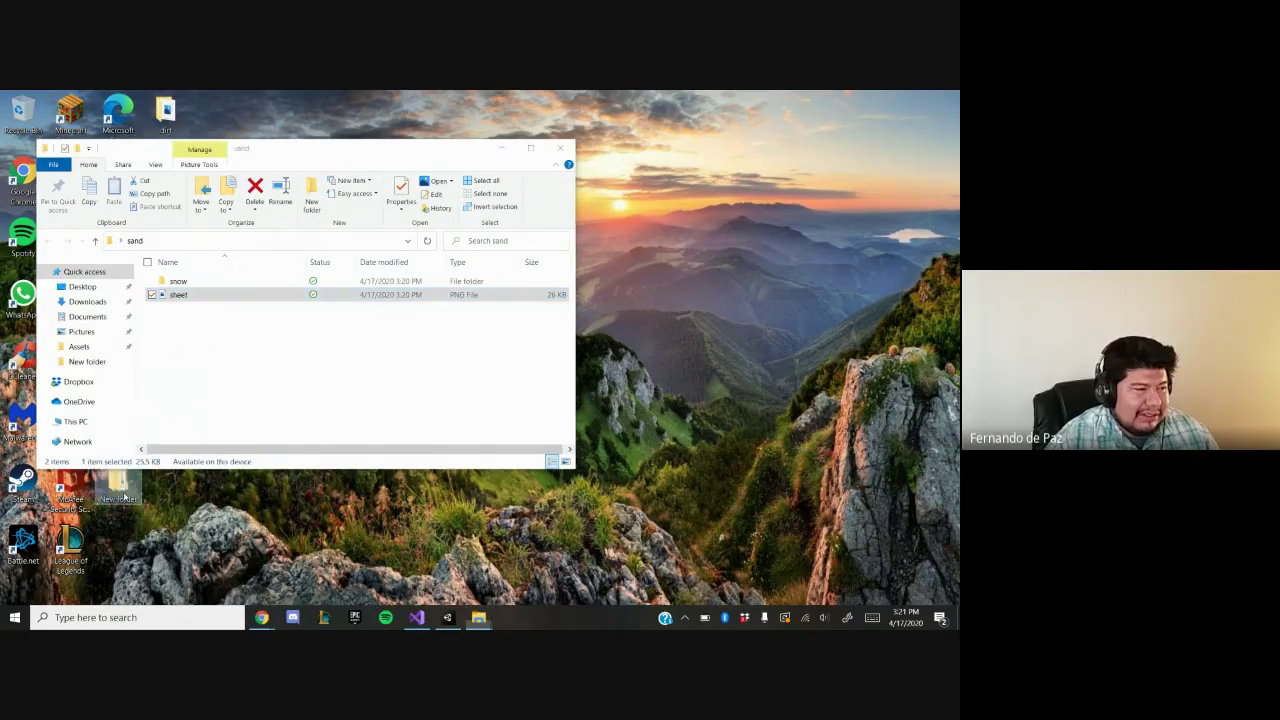
- Move the snow subfolder out of the sand folder into New folder on the desktop
left_click_drag(212, 287, 248, 371)
left_click(237, 292)
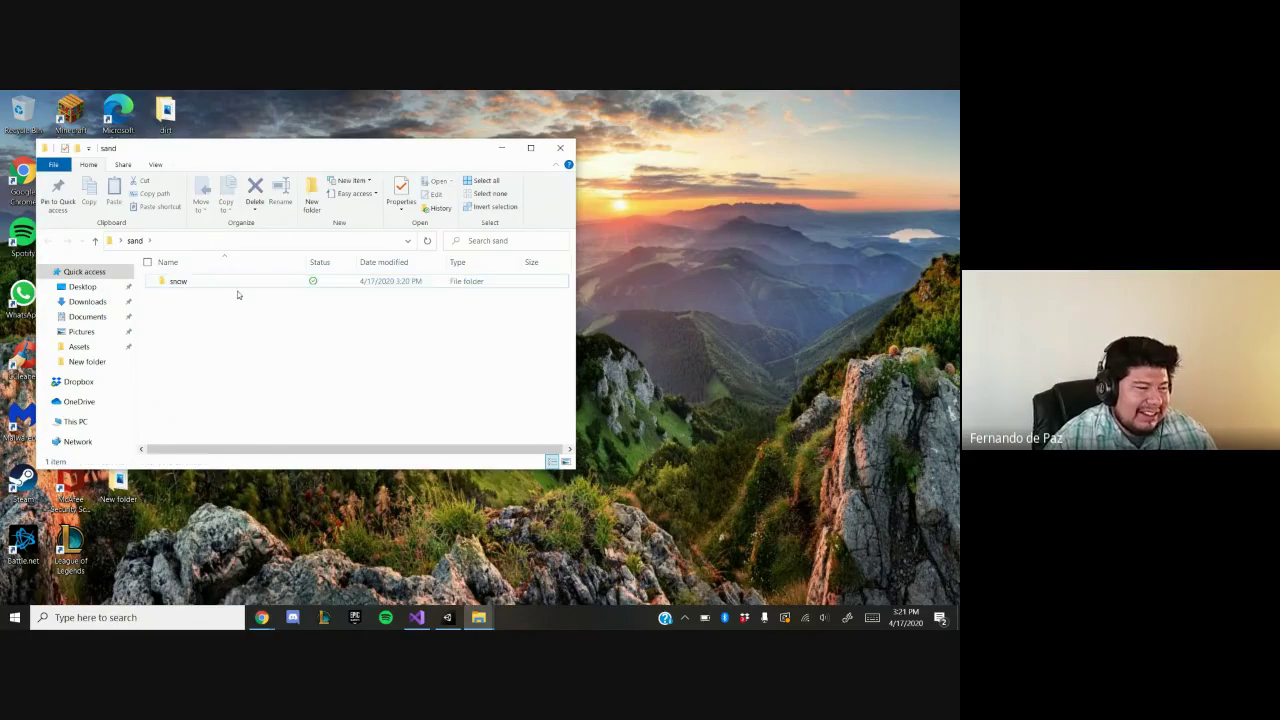
left_click_drag(234, 277, 307, 425)
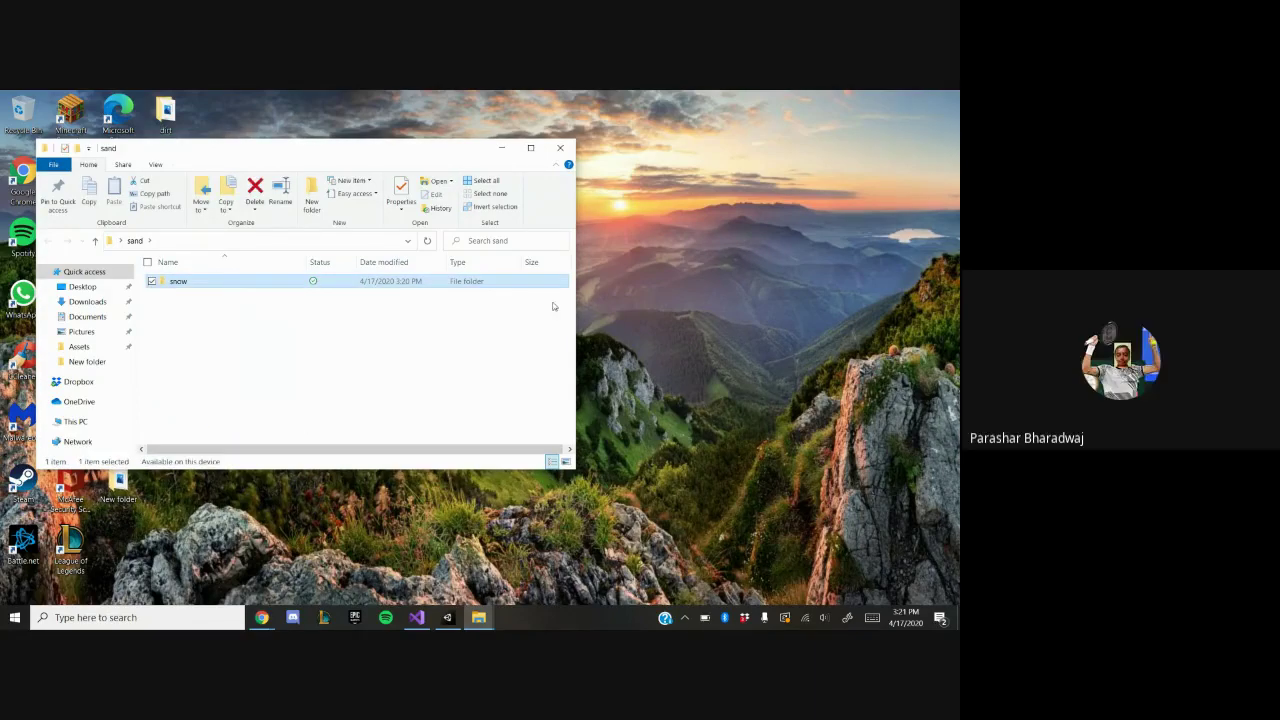
left_click_drag(530, 284, 107, 511)
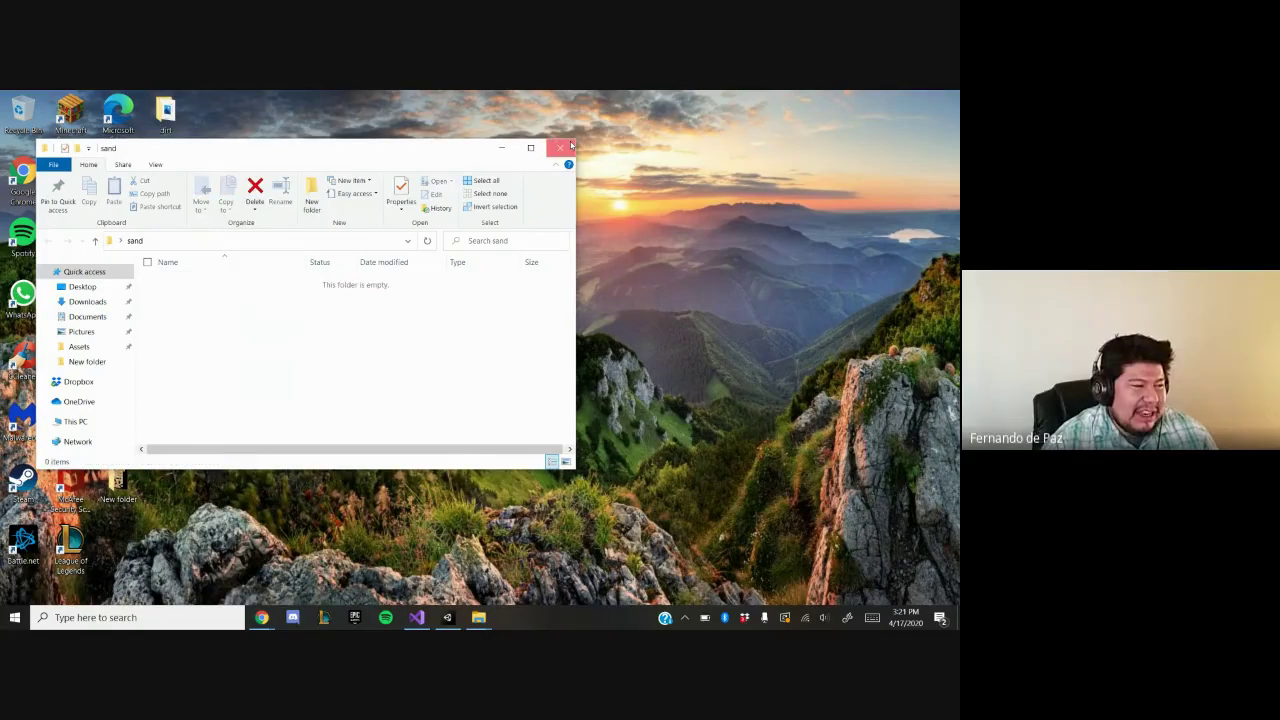
- Close the sand folder window, reopen the folder from the desktop to check its contents, and close it again
left_click(566, 147)
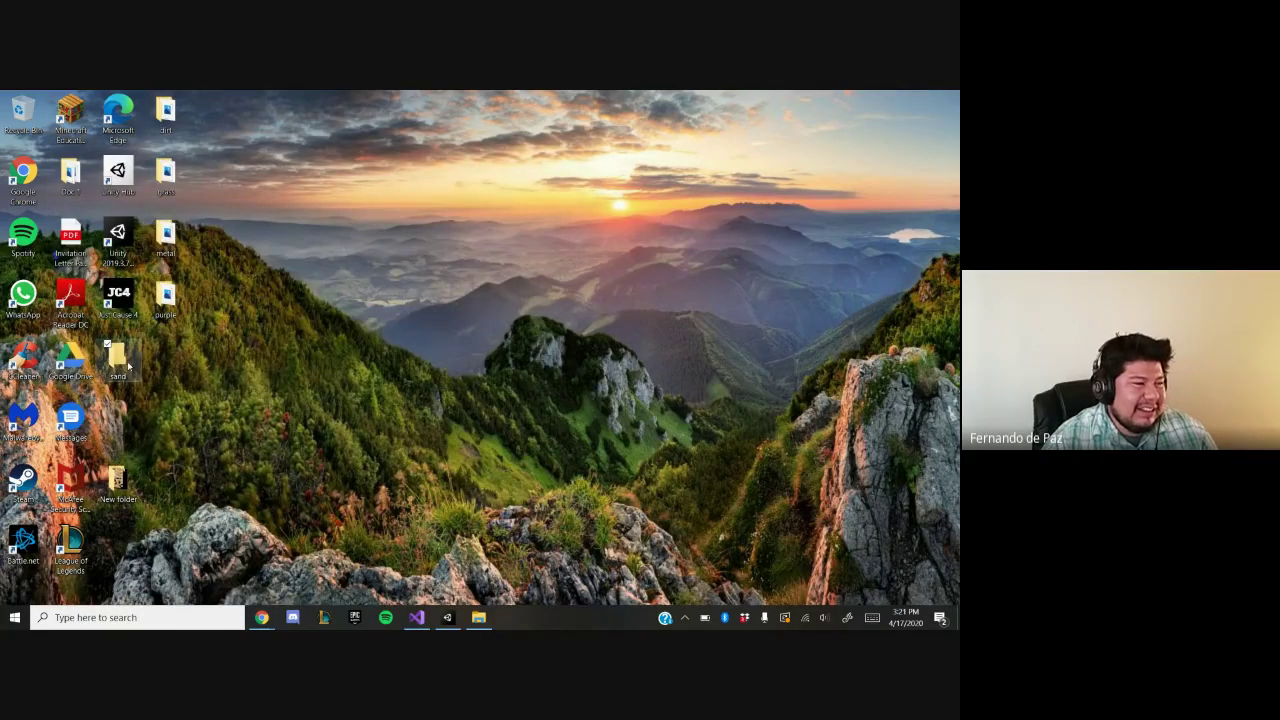
mouse_move(139, 486)
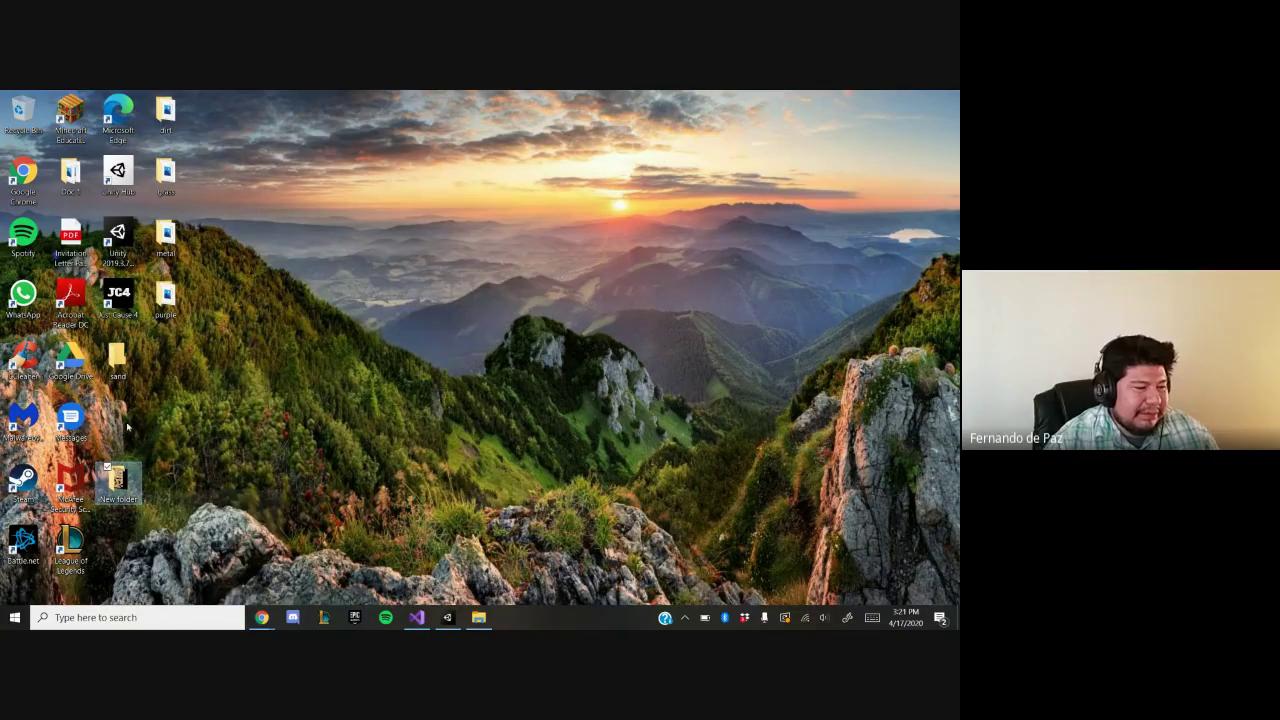
double_click(131, 352)
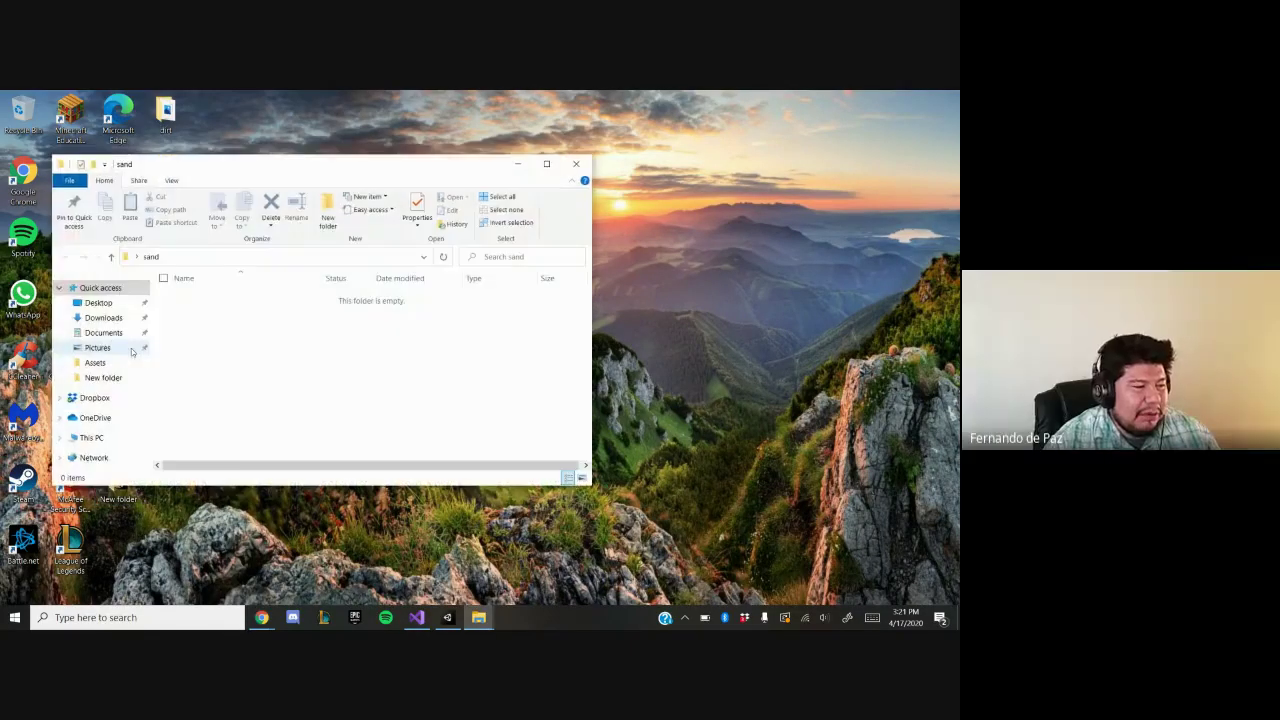
left_click(546, 163)
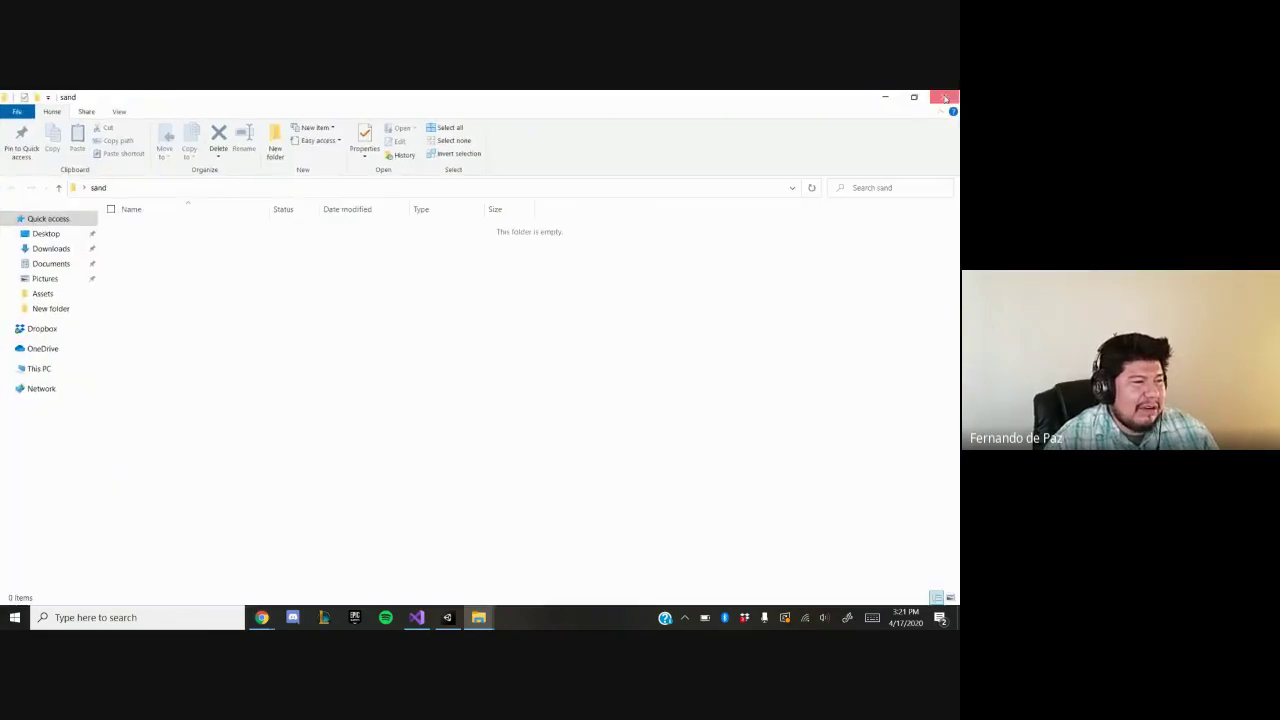
left_click(945, 98)
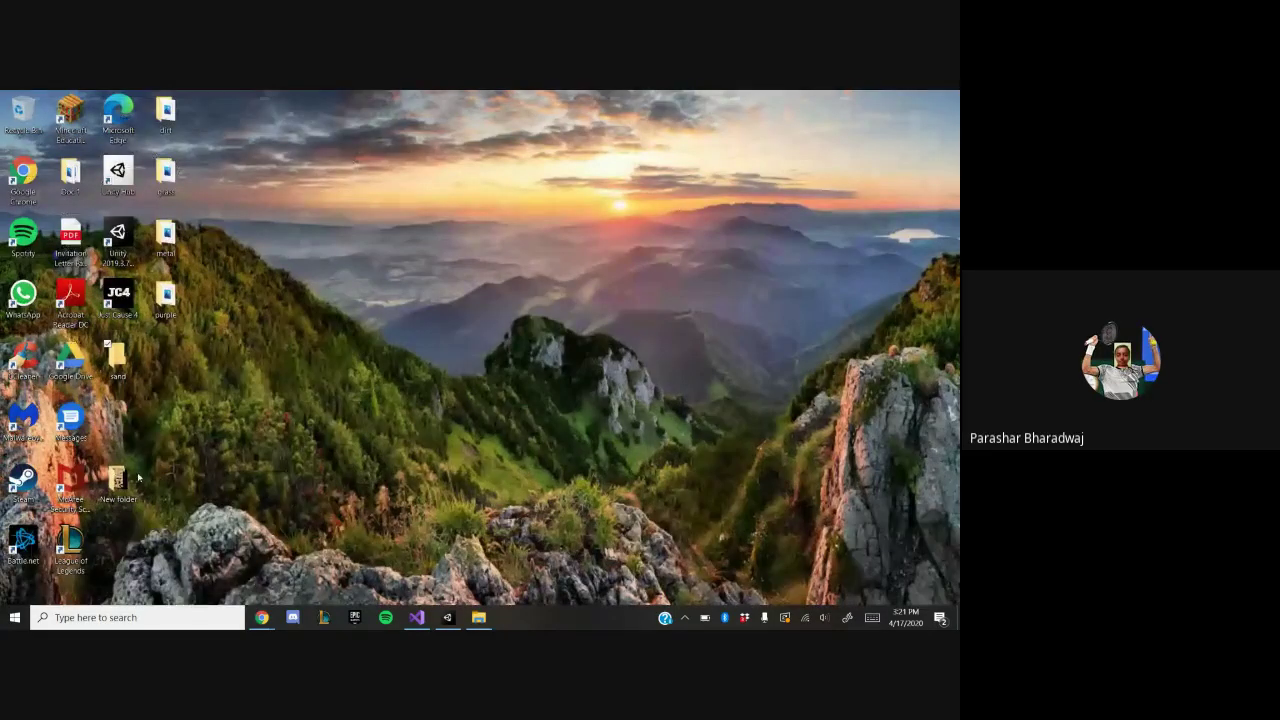
- Preview the sheet image in New folder, and move it by way of the desktop into the sand folder
double_click(118, 478)
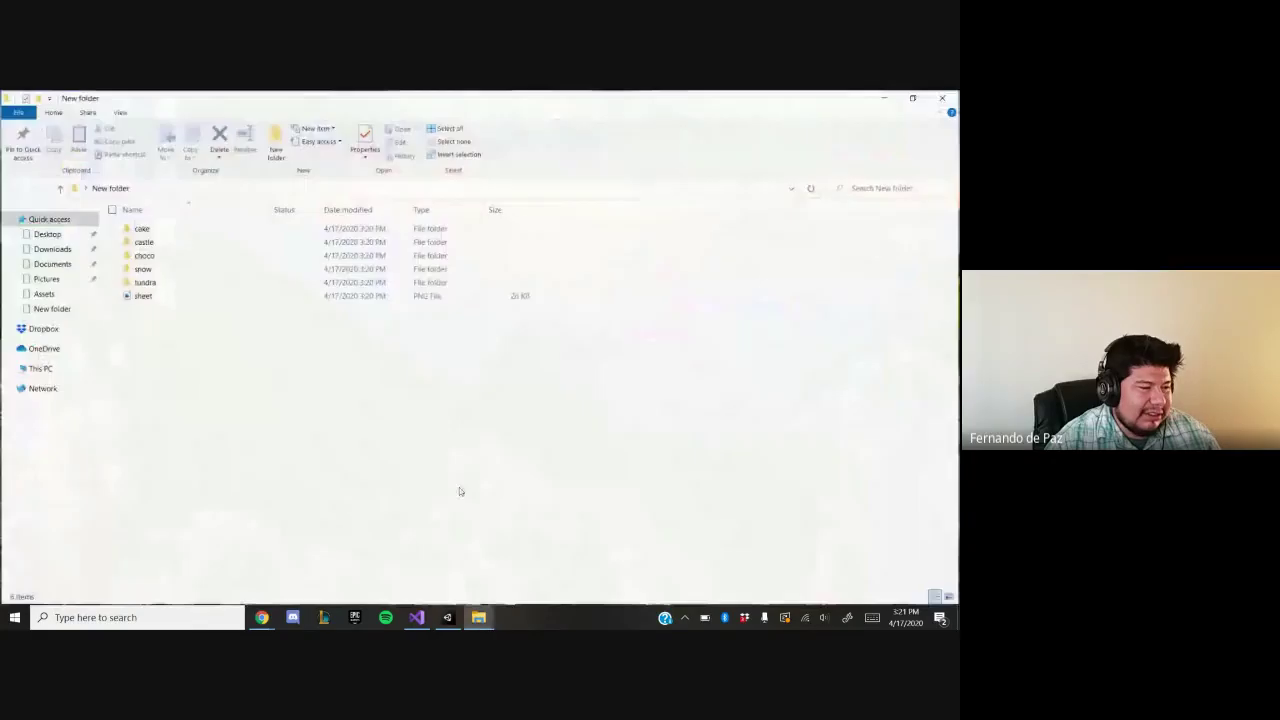
left_click(254, 299)
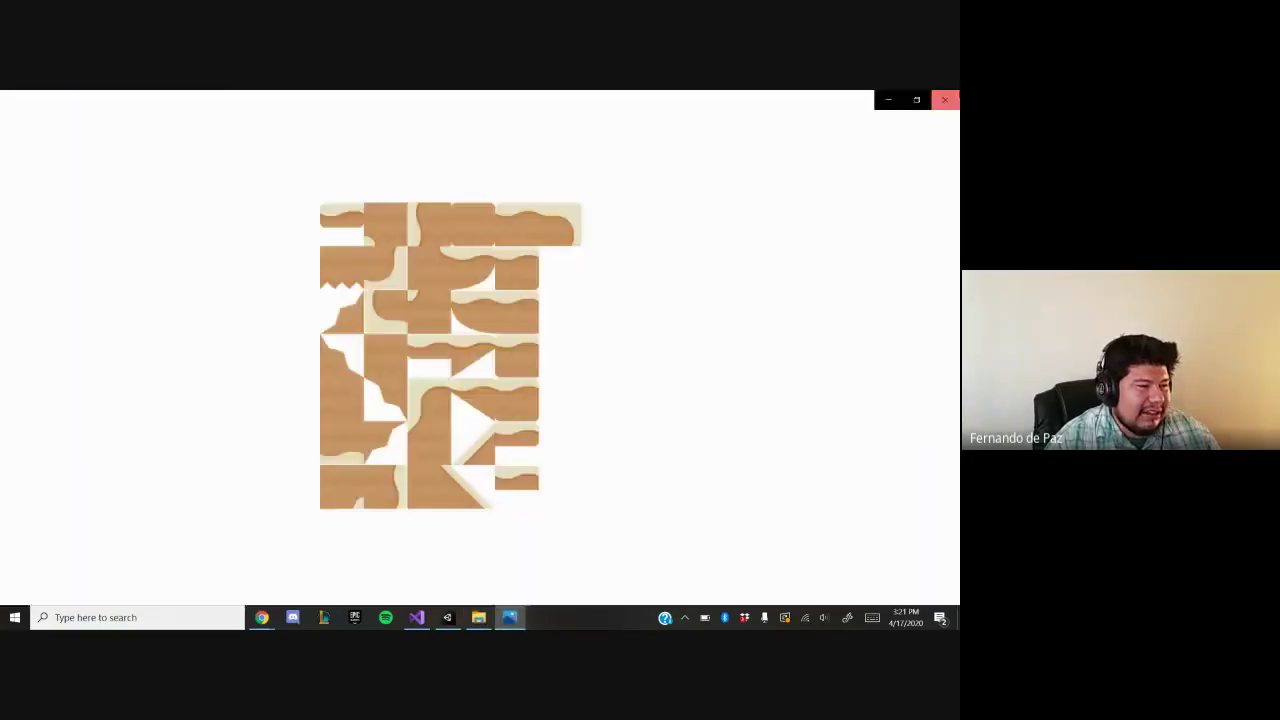
left_click(943, 97)
left_click_drag(428, 296, 117, 365)
key("super+d")
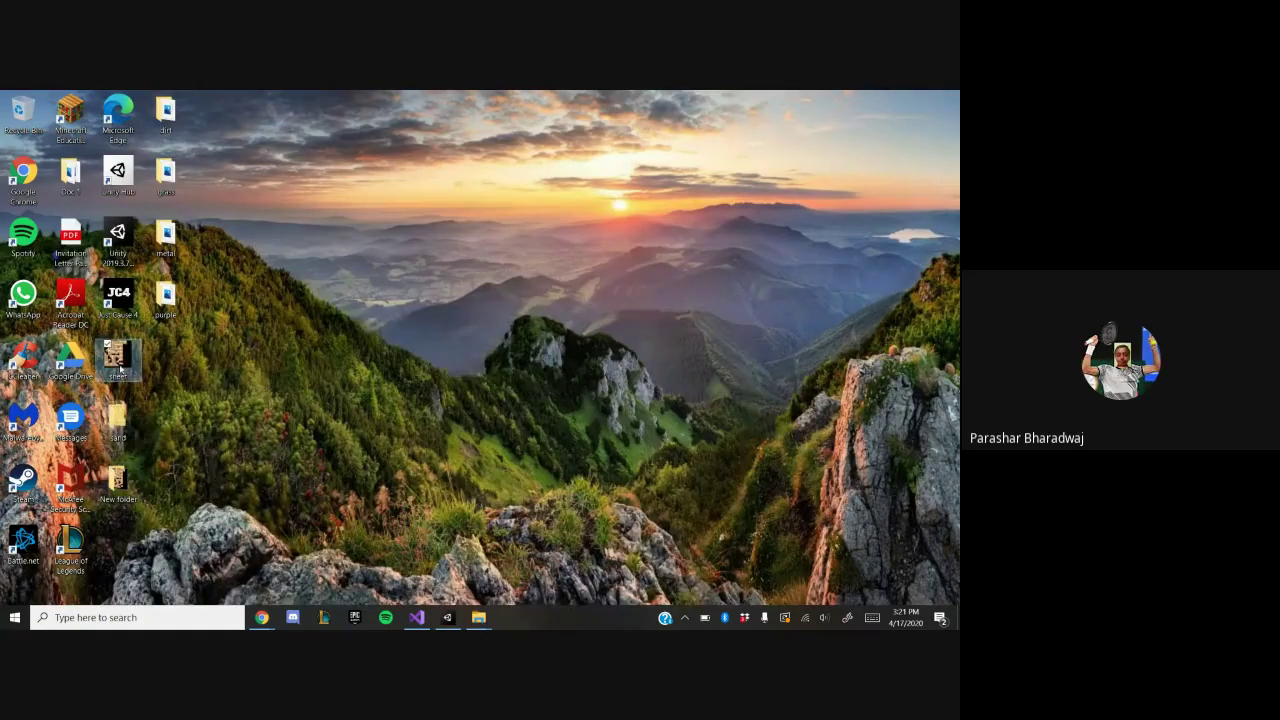
left_click_drag(121, 422, 121, 422)
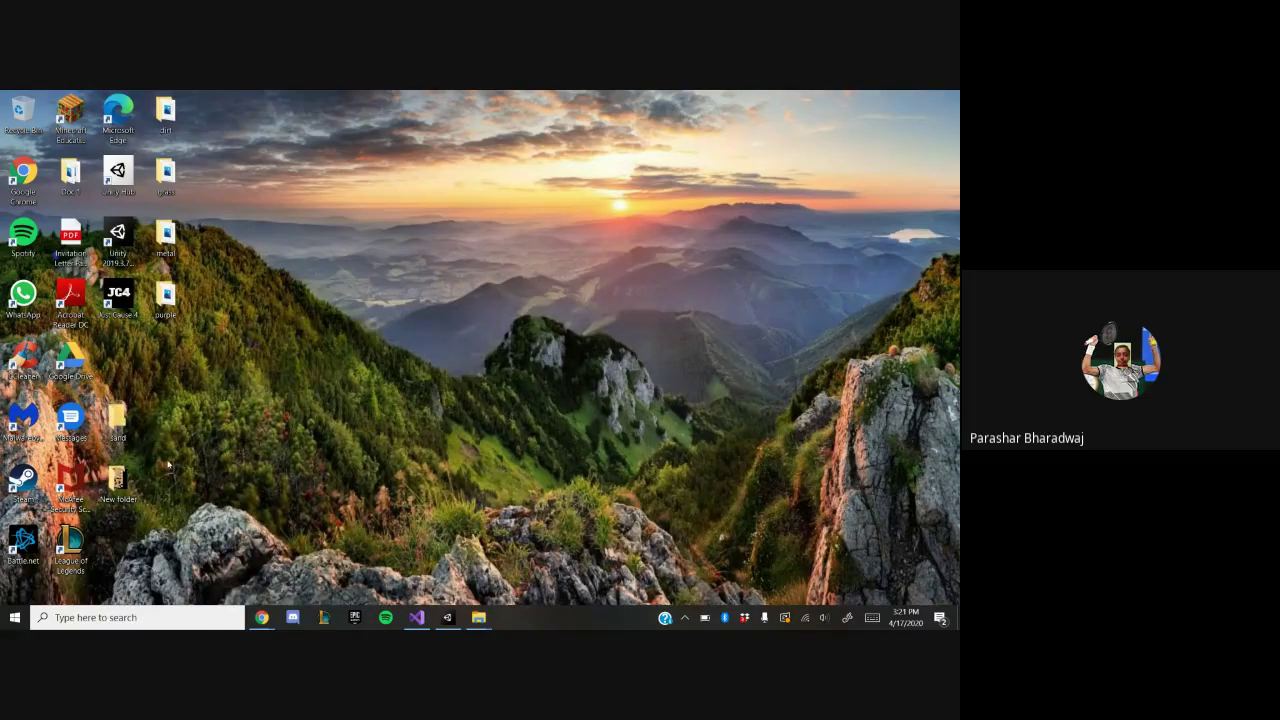
- Move the sand, purple, dirt, grass and metal folders from the desktop into New folder
left_click_drag(118, 420, 117, 484)
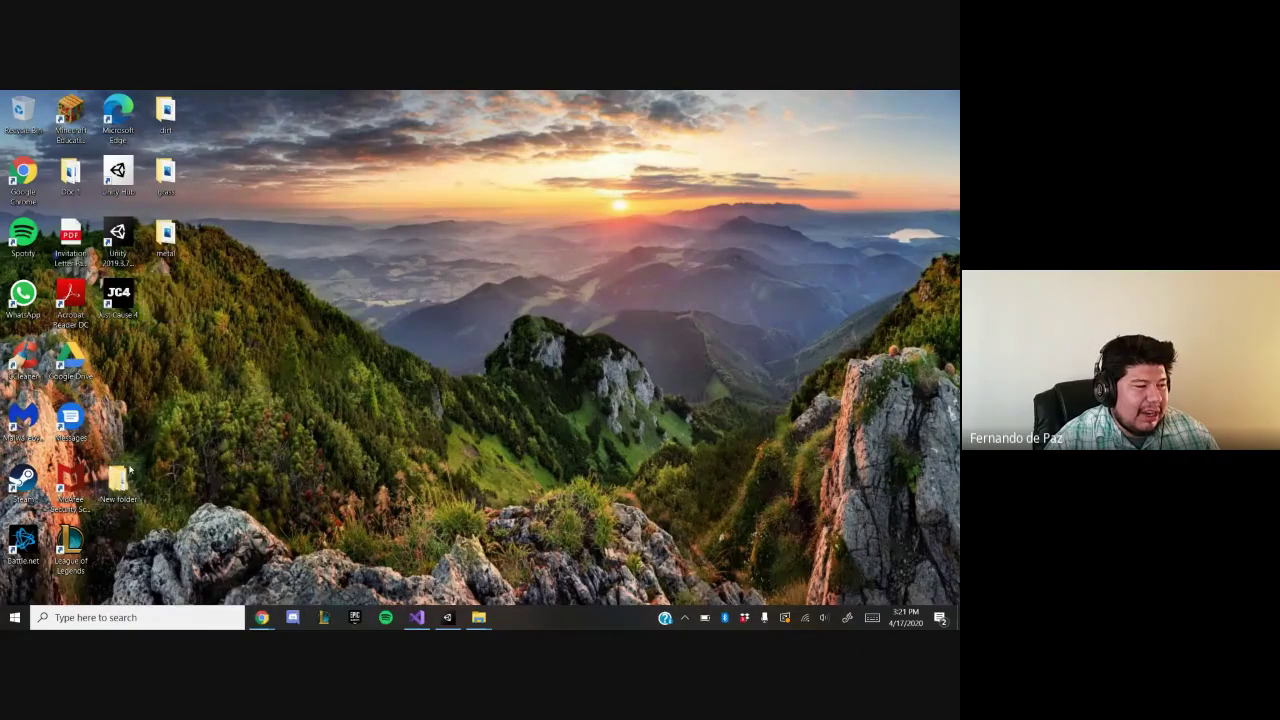
left_click_drag(168, 290, 186, 98)
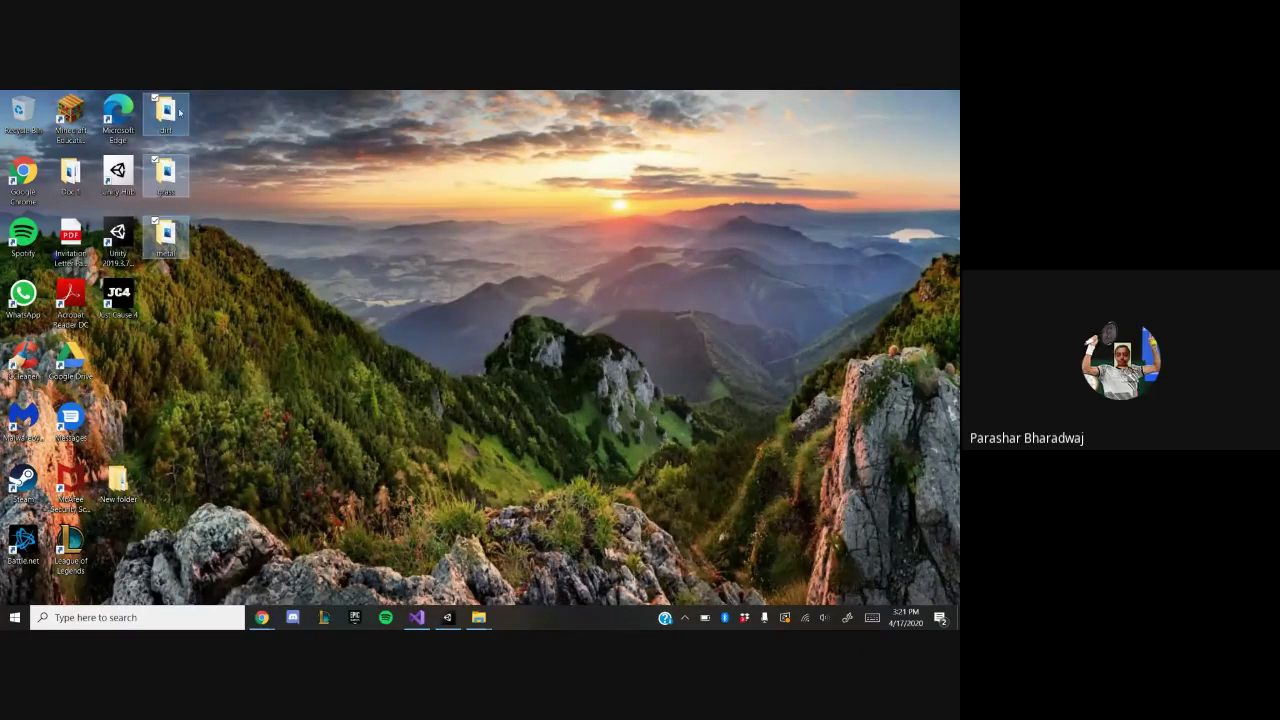
left_click_drag(180, 300, 117, 481)
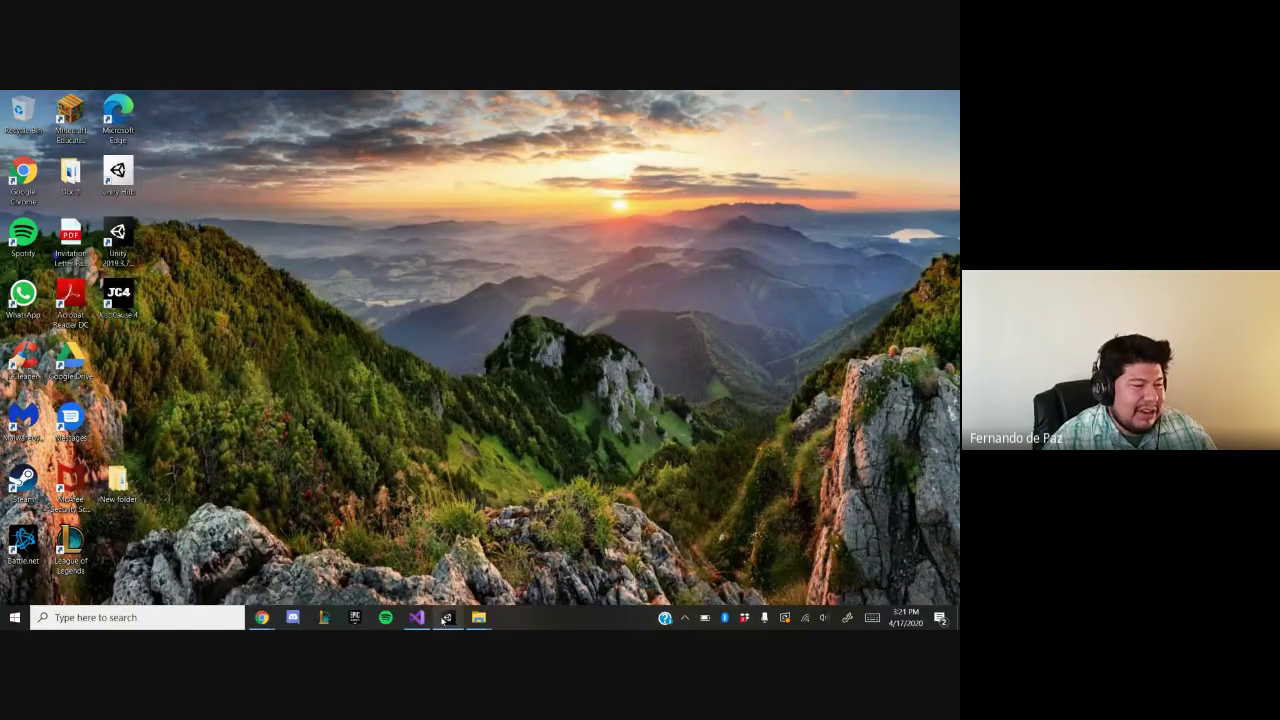
- Switch to Unity and delete the drive-download zip archive from the project's Assets
left_click(447, 617)
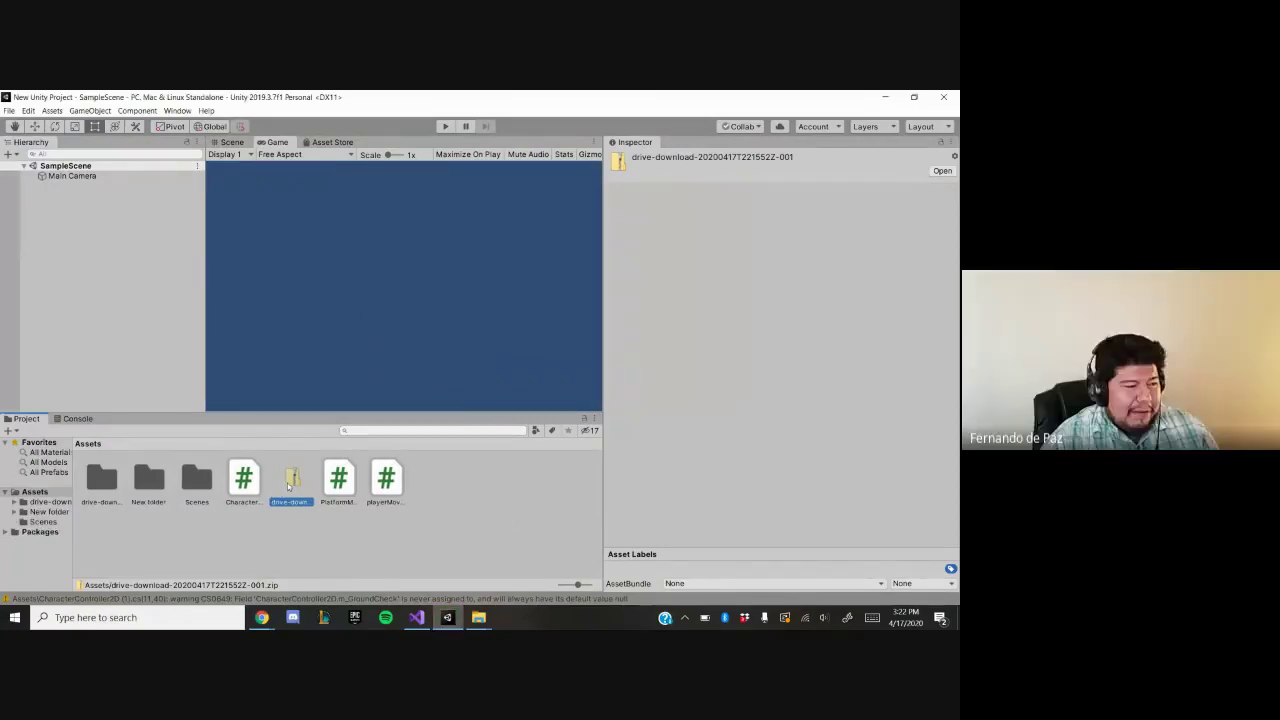
right_click(288, 486)
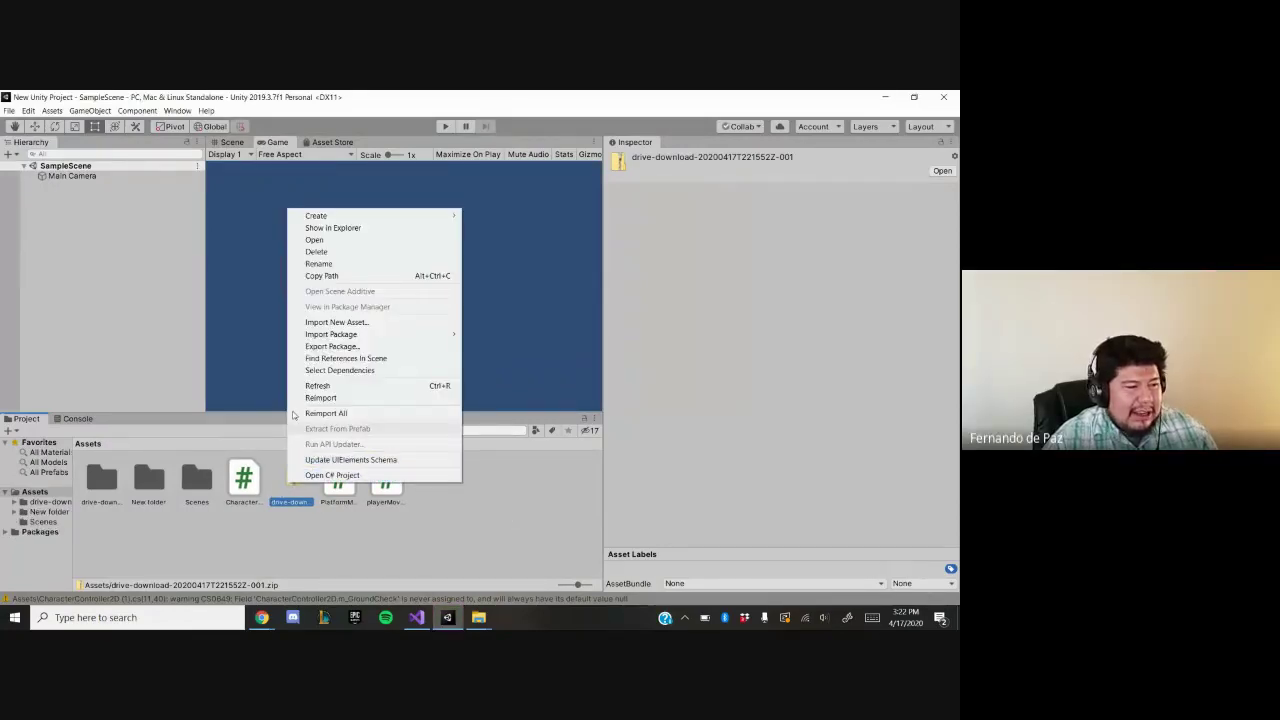
left_click(316, 251)
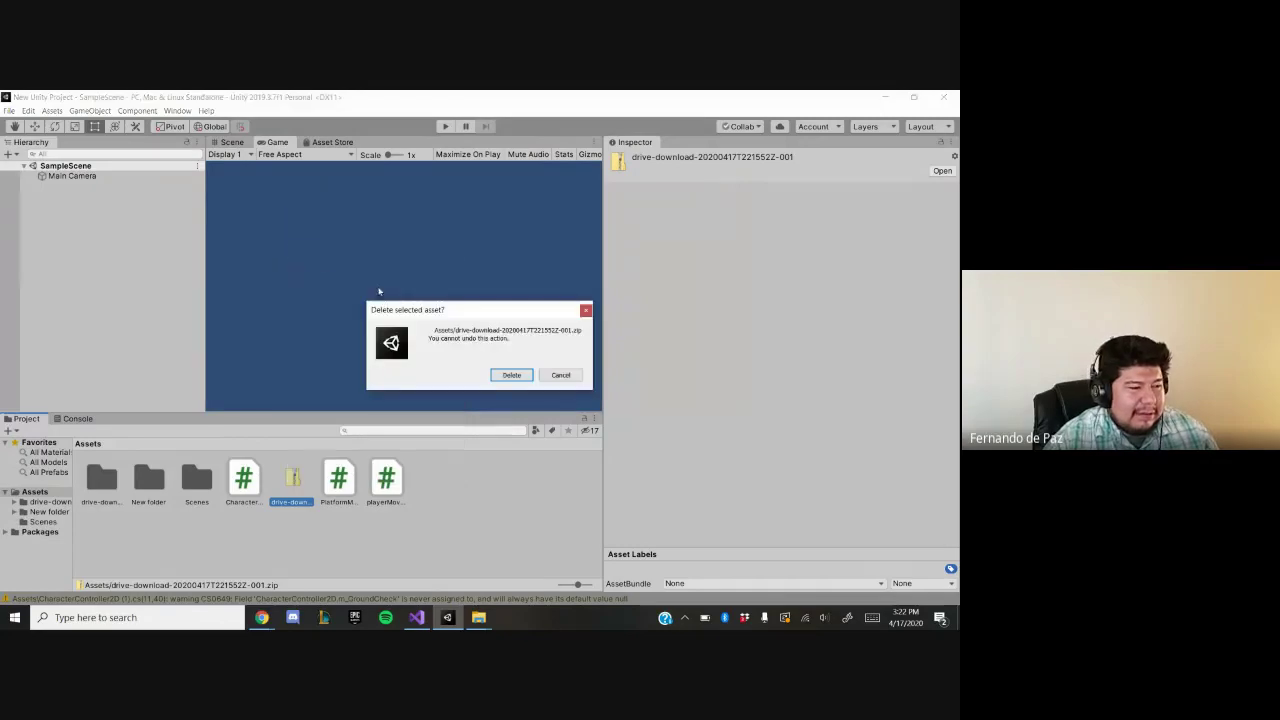
left_click(500, 377)
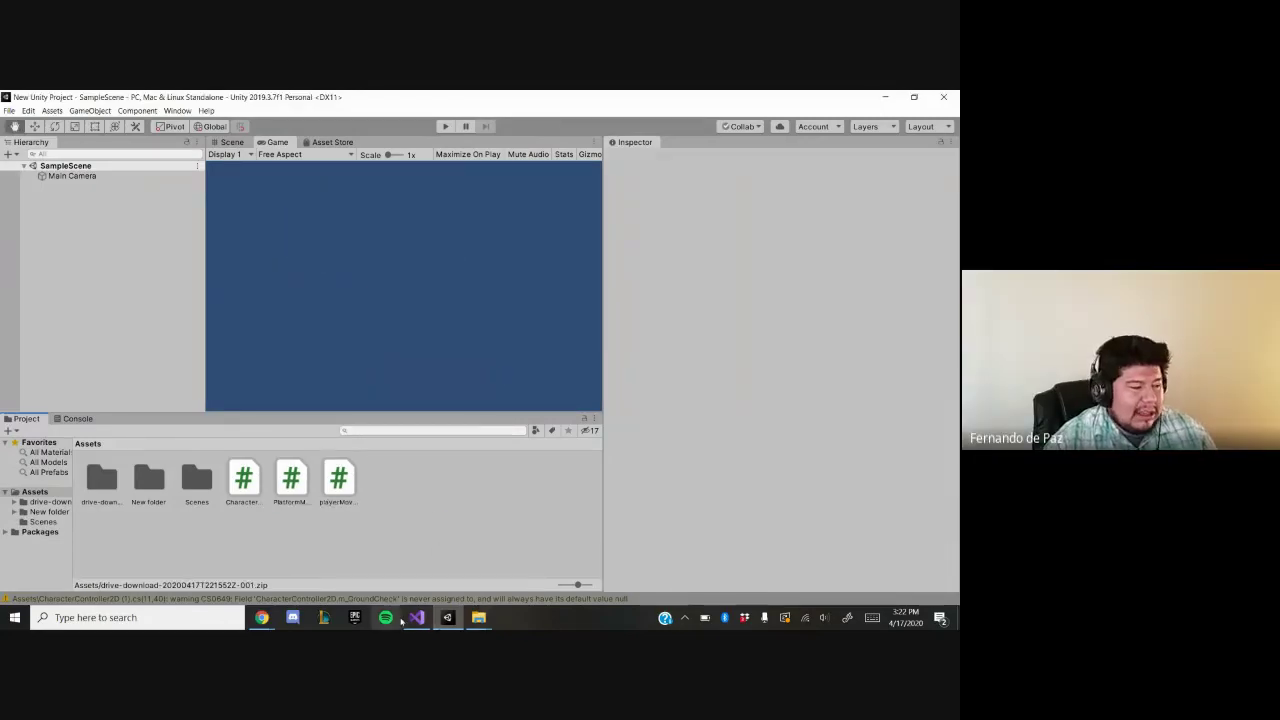
key("alt+Tab")
key("alt+Tab")
key("alt+Tab")
key("alt+Tab")
key("alt+Tab")
key("alt+Tab")
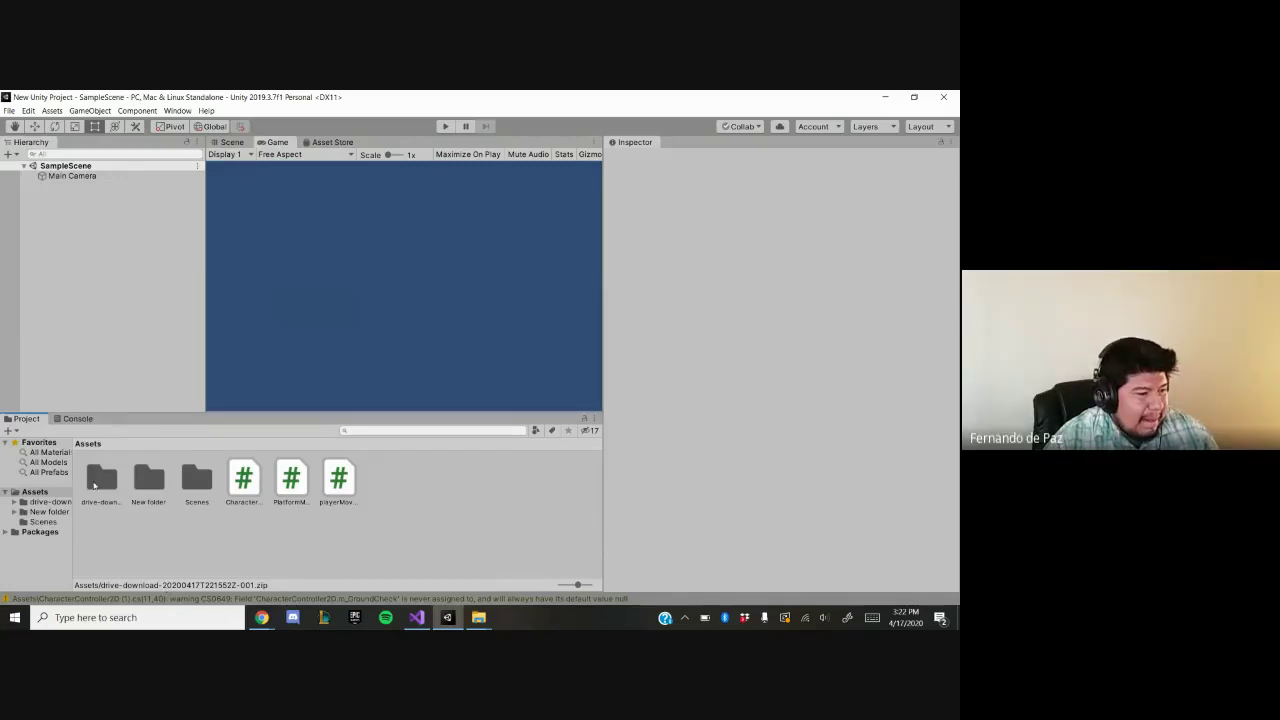
- Inspect the cake subfolder of the drive-download assets folder and the console warnings, and return to the project's assets
double_click(96, 482)
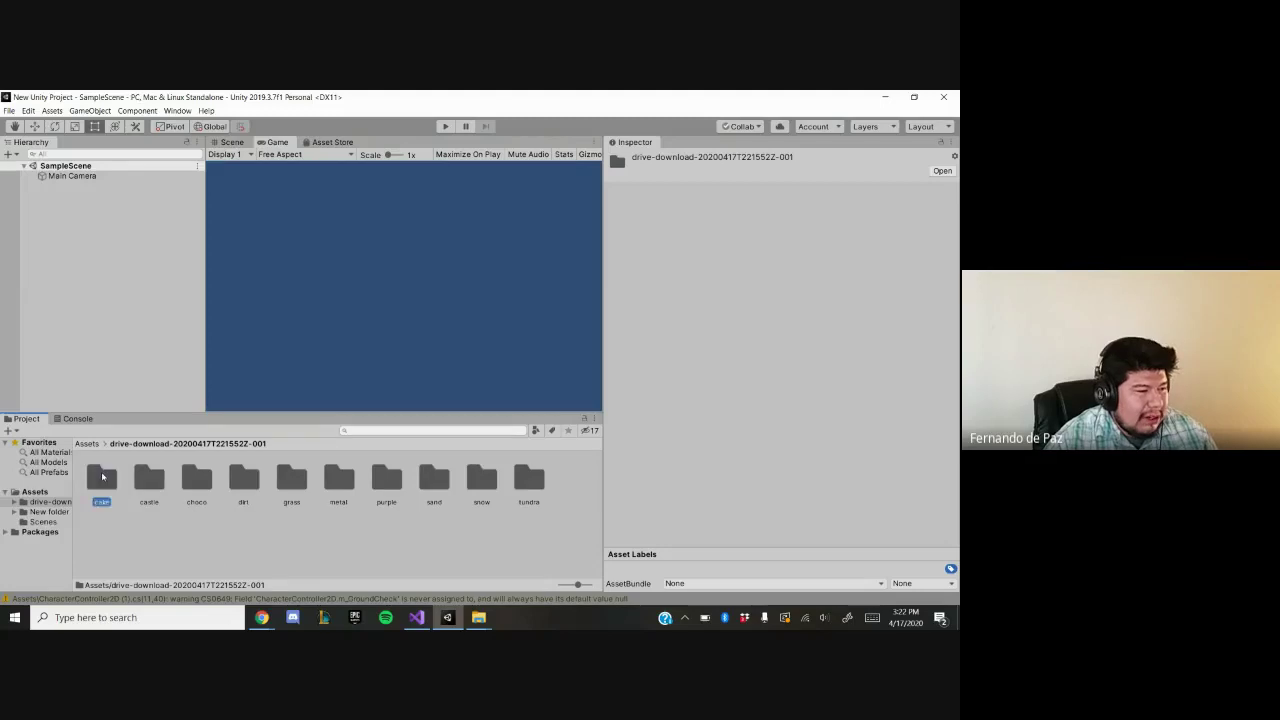
double_click(102, 478)
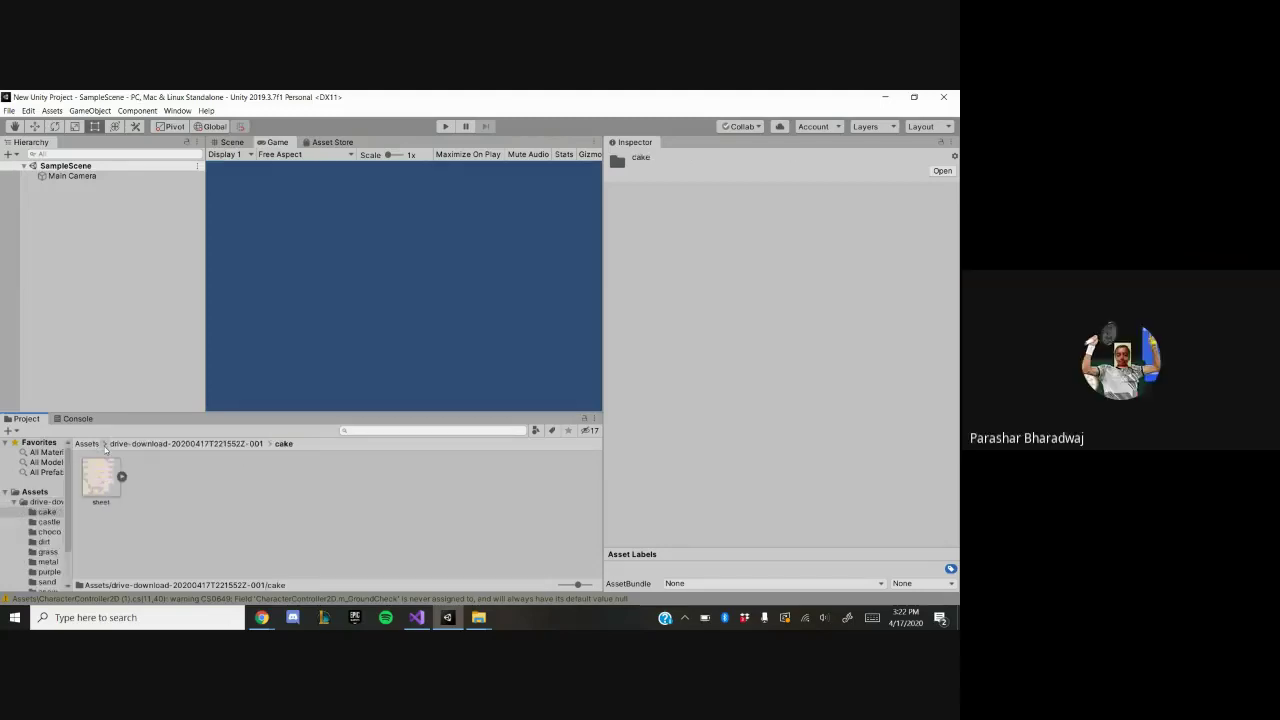
left_click(104, 443)
left_click(104, 444)
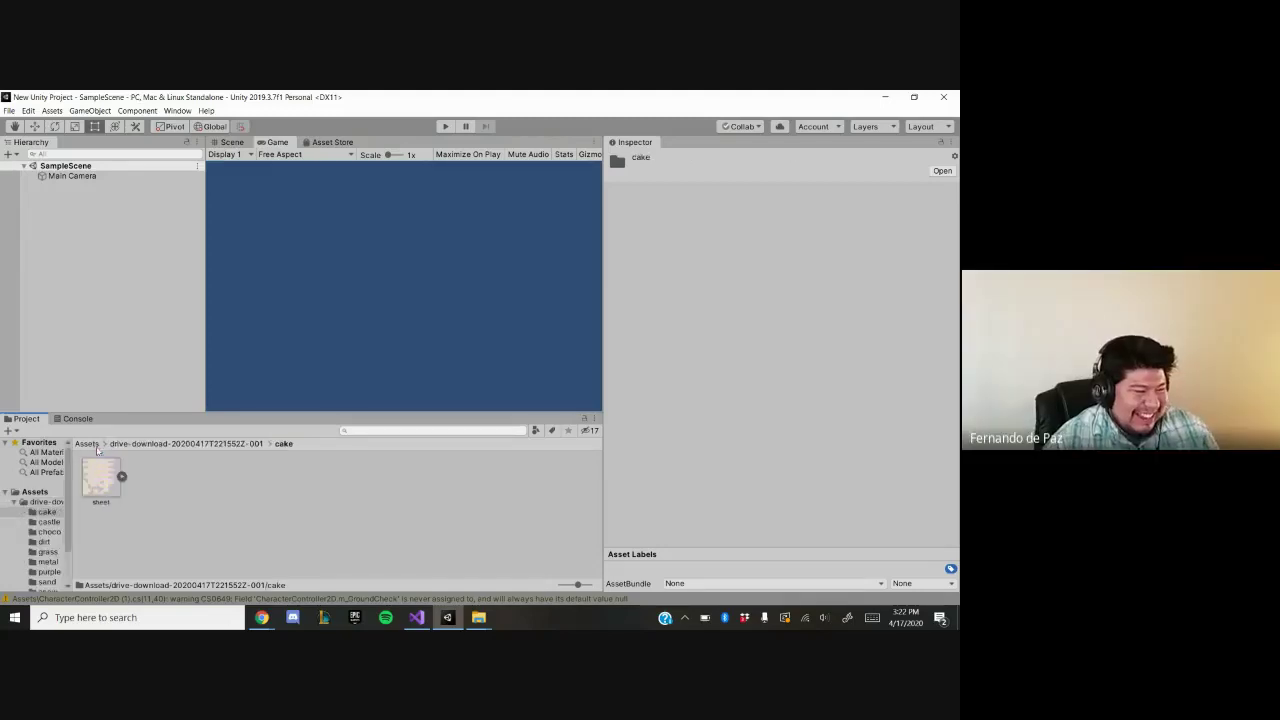
left_click(246, 528)
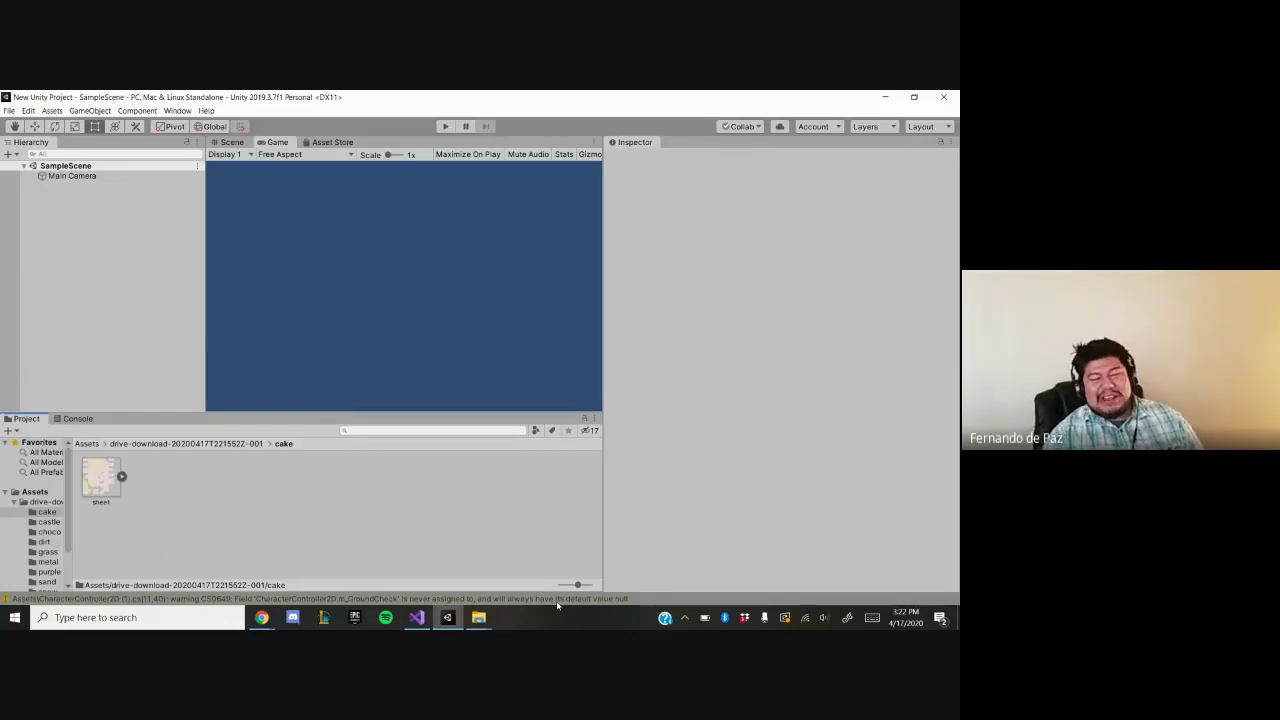
left_click(480, 598)
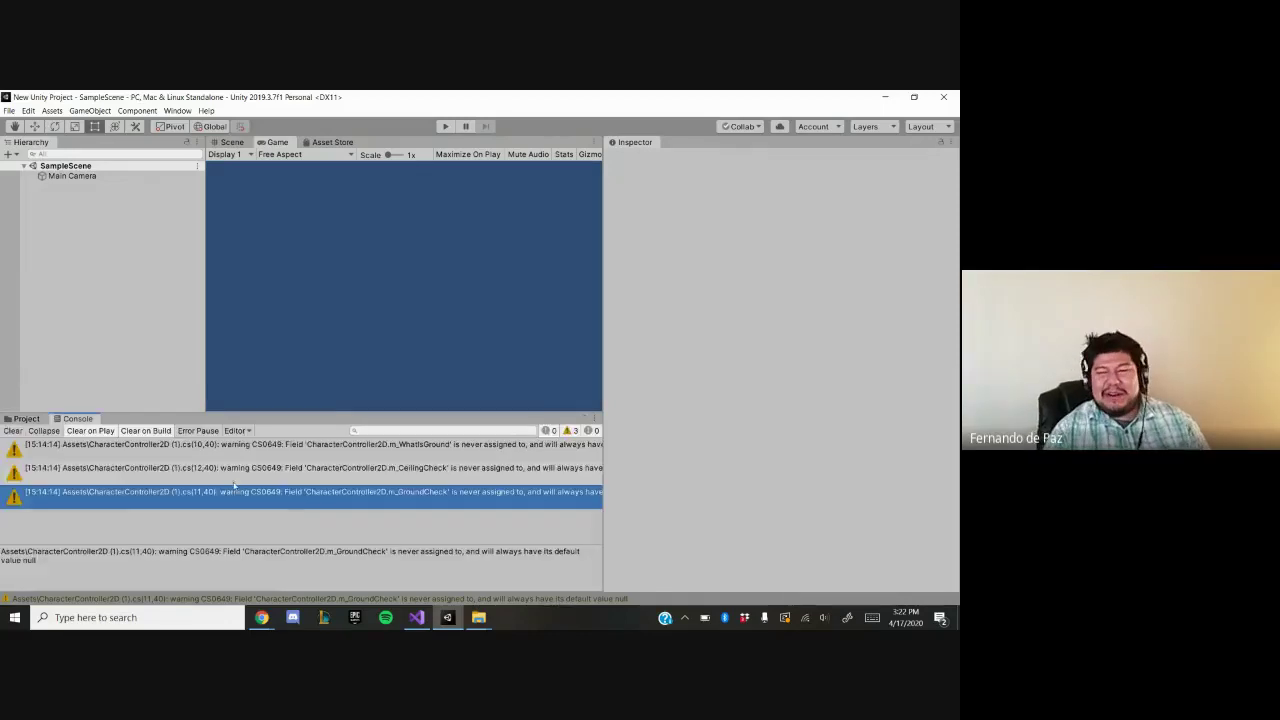
left_click(26, 418)
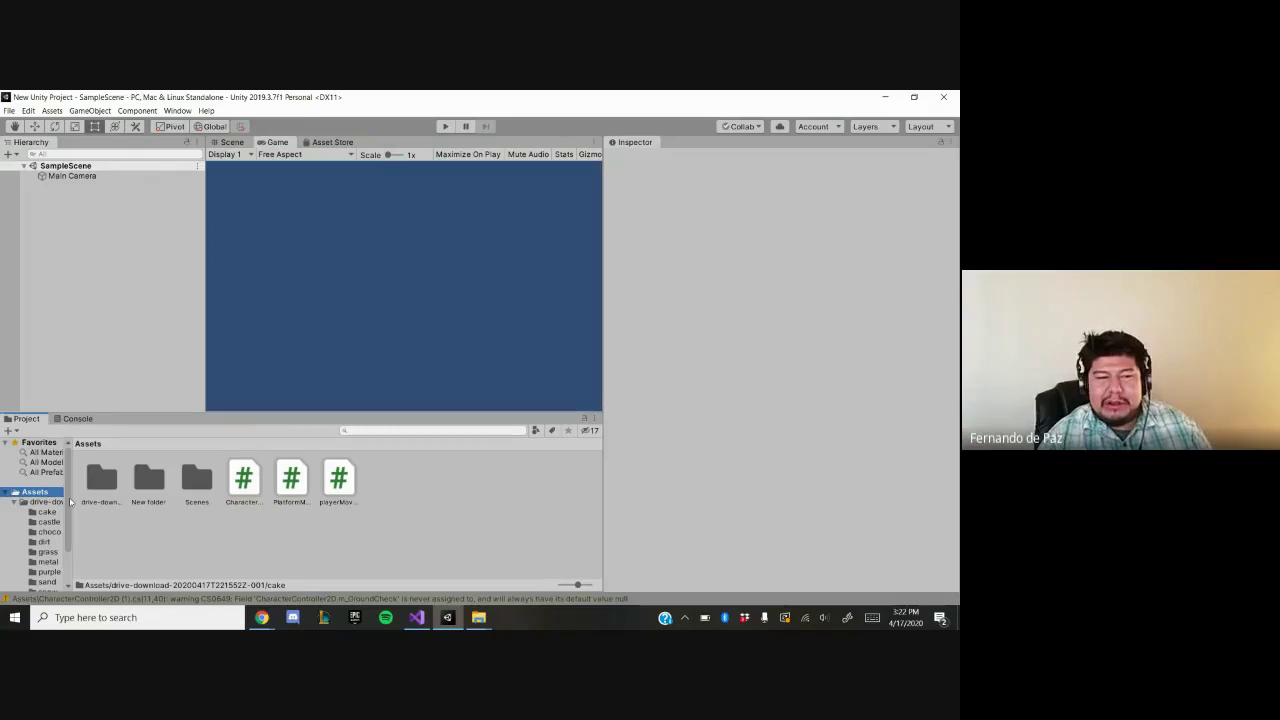
- Switch to the Google Meet call in the browser and stop presenting the screen
key("alt+Tab")
key("alt+Tab")
key("alt+Tab")
key("alt+Tab")
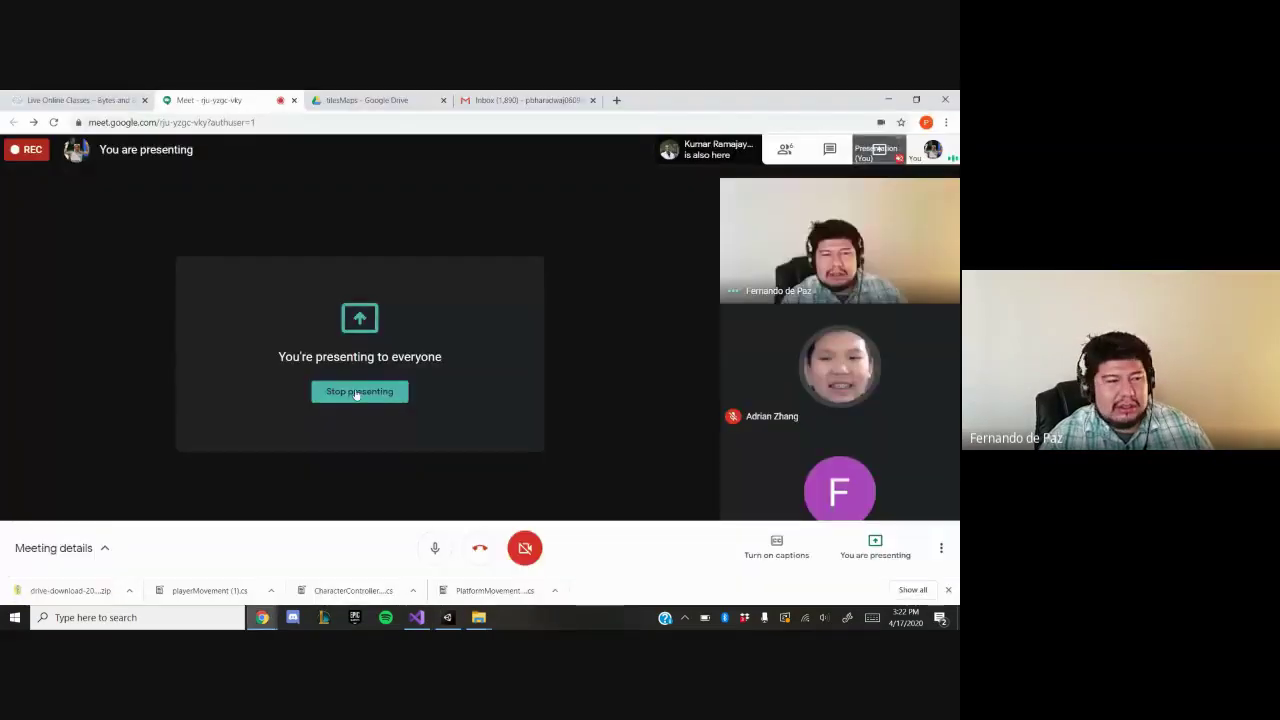
left_click(360, 391)
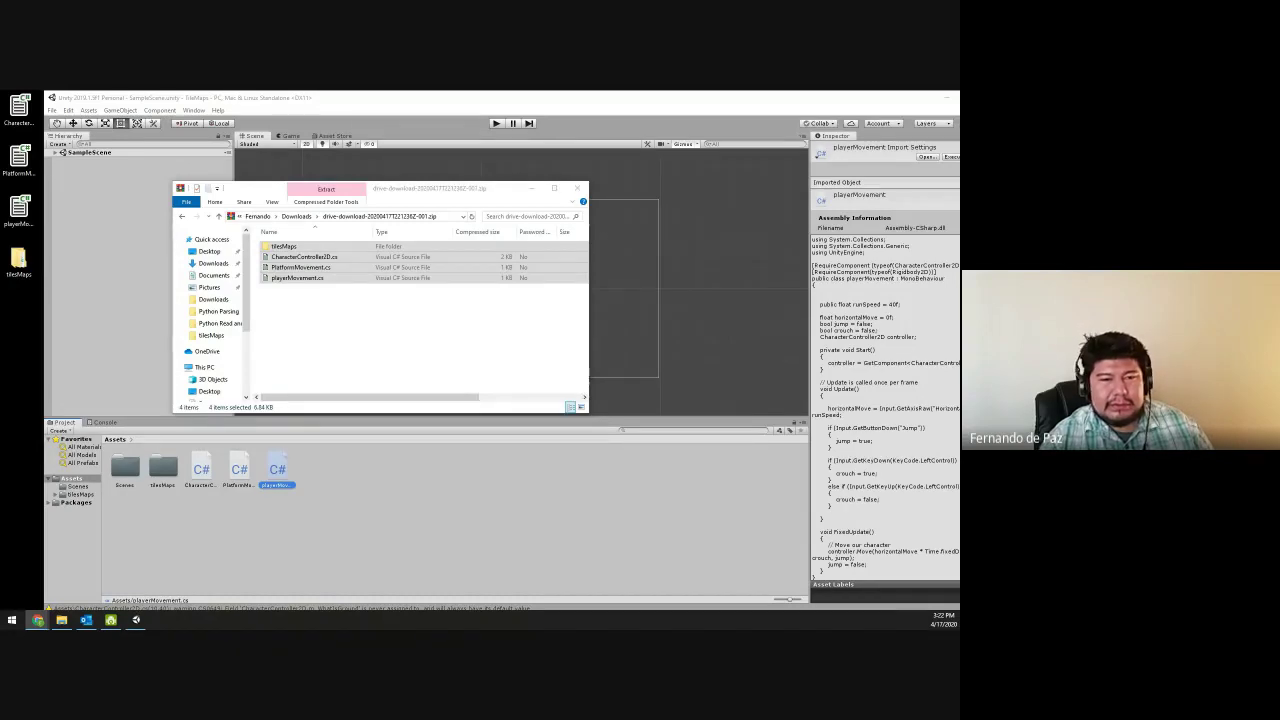
- Minimize the zip archive window, maximize the TileMaps project in Unity, and deselect the playerMovement script
left_click(531, 188)
left_click_drag(592, 100, 500, 89)
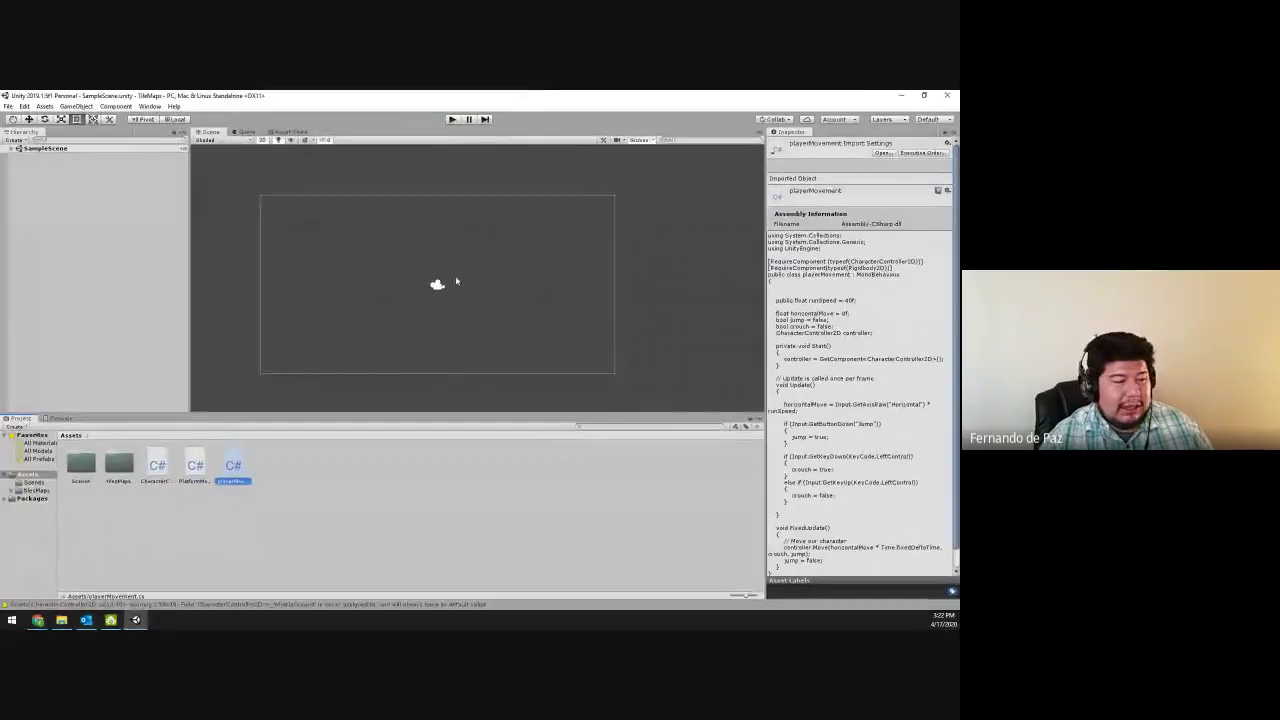
scroll(438, 325, "down", 2)
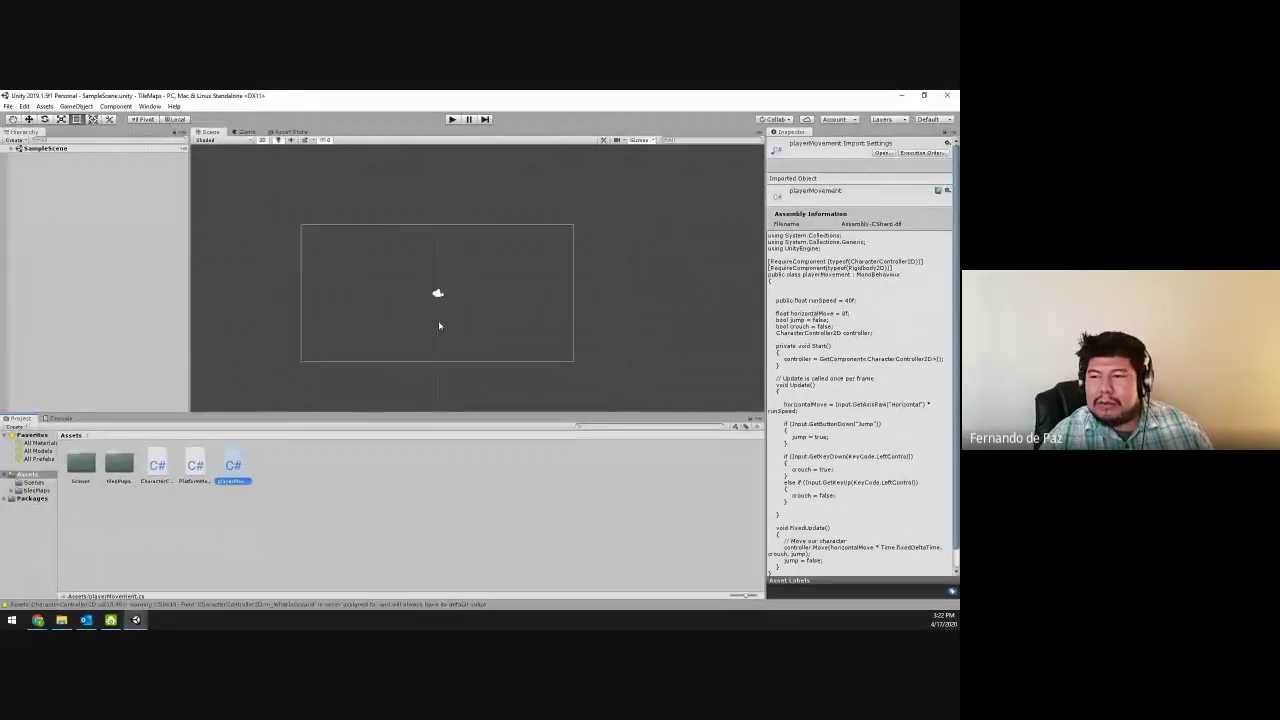
scroll(438, 325, "up", 2)
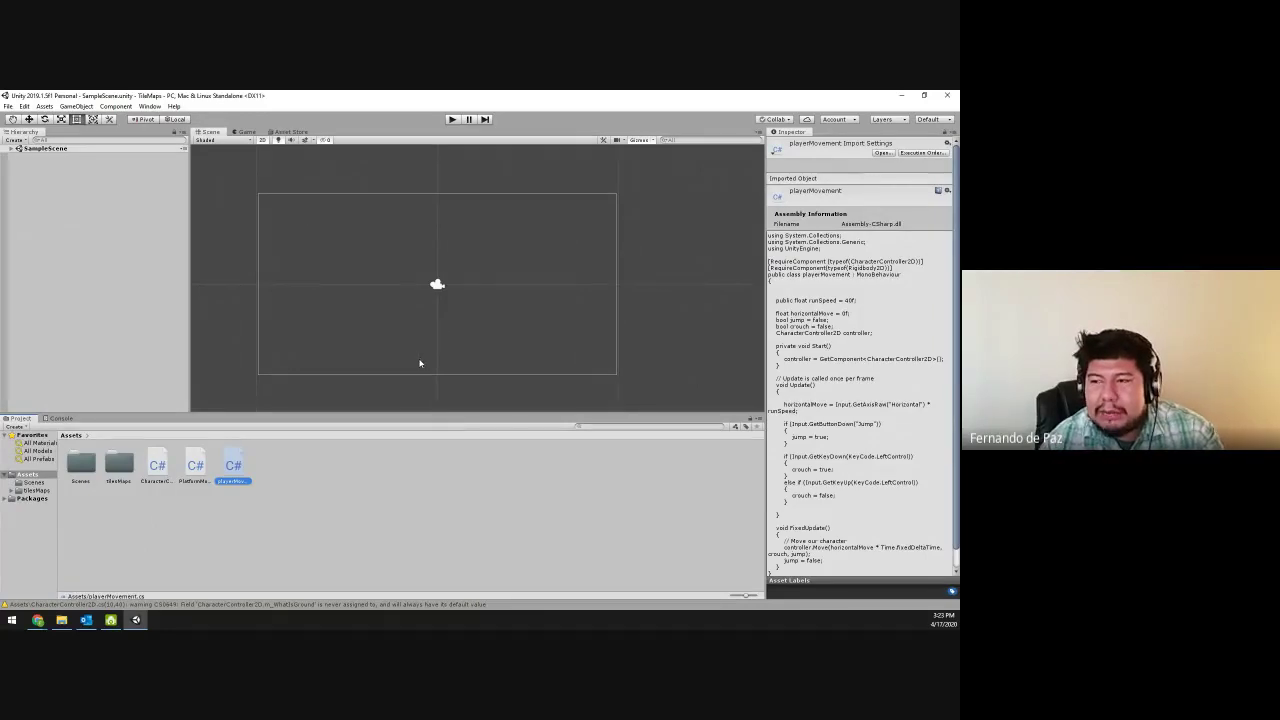
mouse_move(404, 317)
middle_mouse_down()
mouse_move(383, 306)
mouse_move(406, 310)
middle_mouse_up()
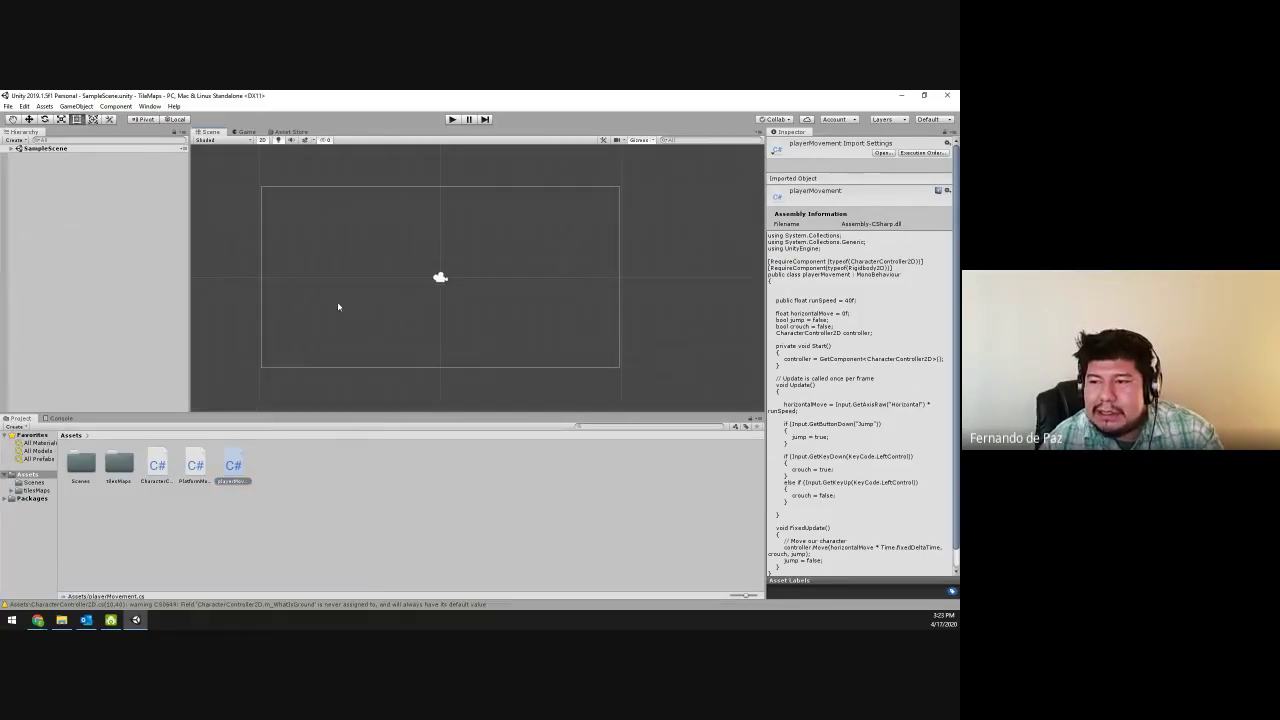
left_click(311, 487)
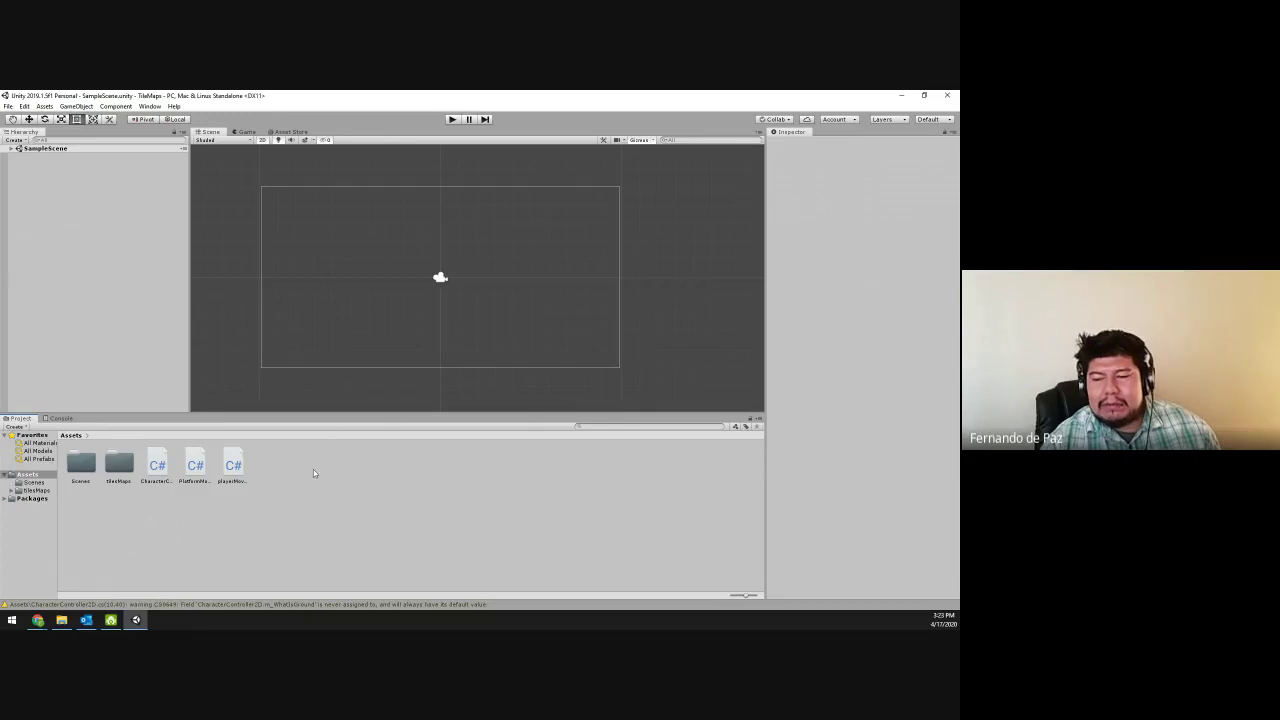
- Create a Square sprite in the project's Assets folder
left_click(38, 620)
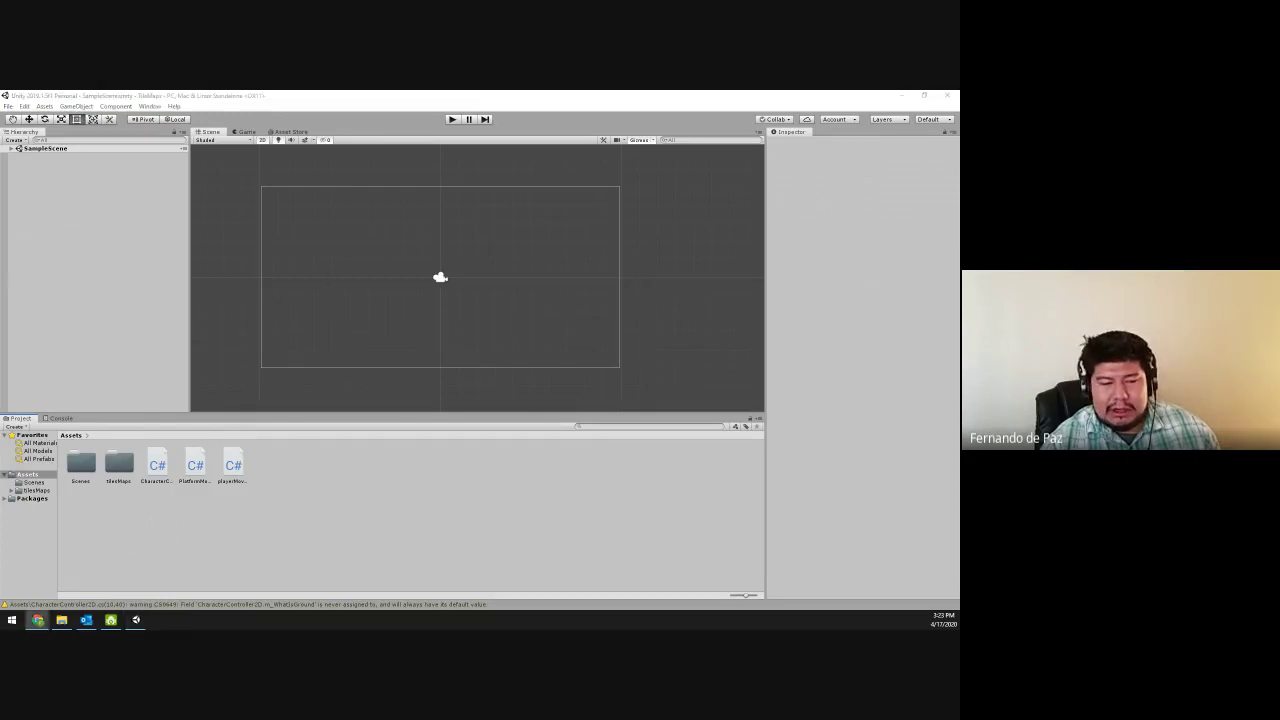
left_click(323, 480)
right_click(323, 480)
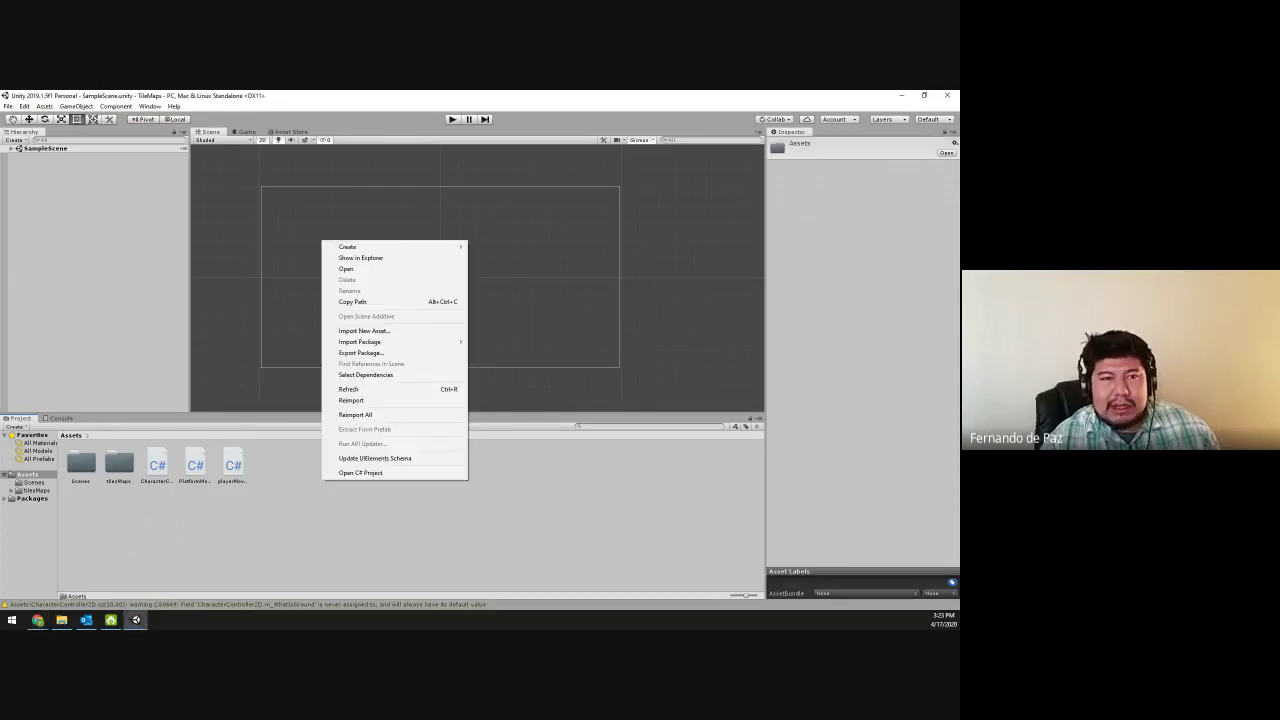
key("Escape")
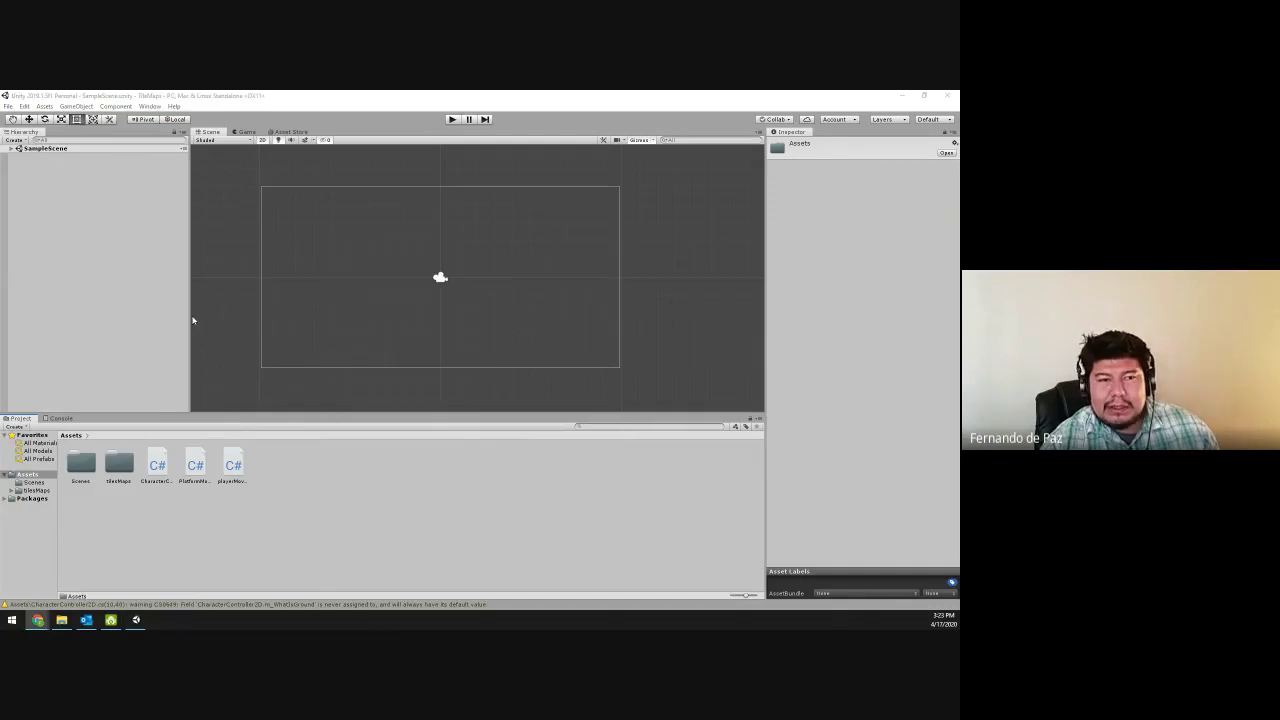
right_click(322, 476)
mouse_move(350, 240)
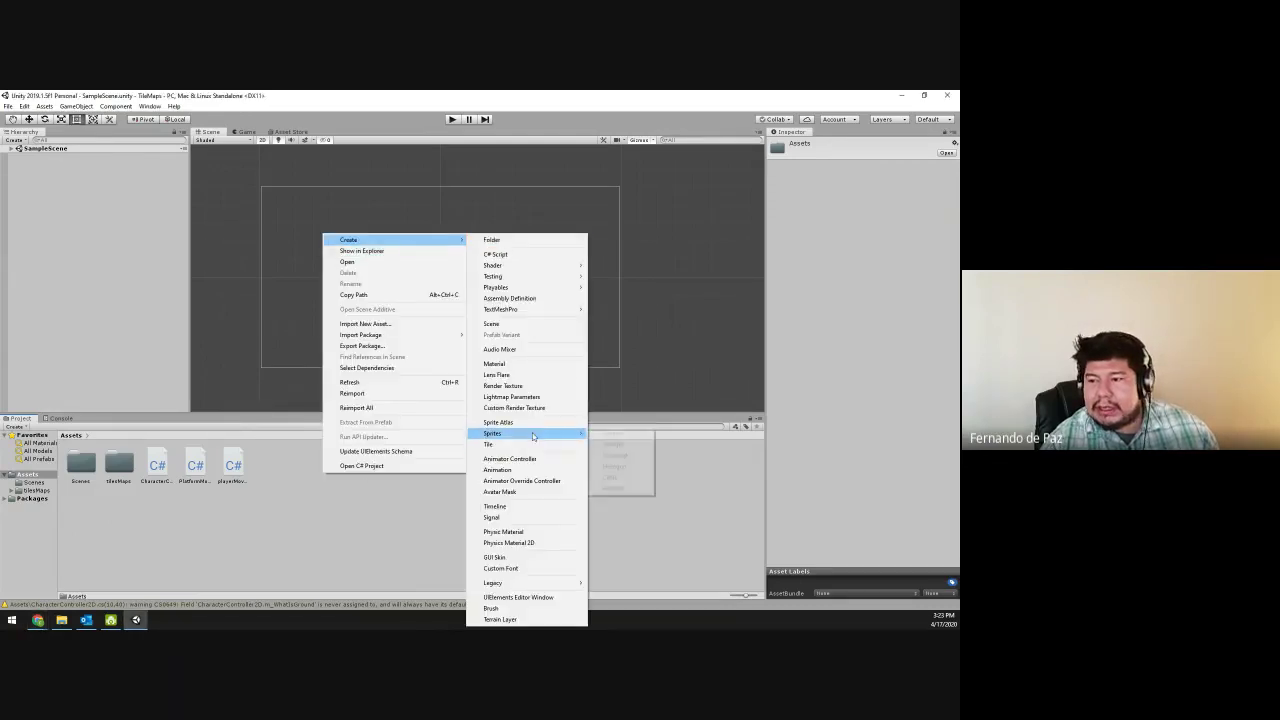
mouse_move(492, 433)
left_click(612, 443)
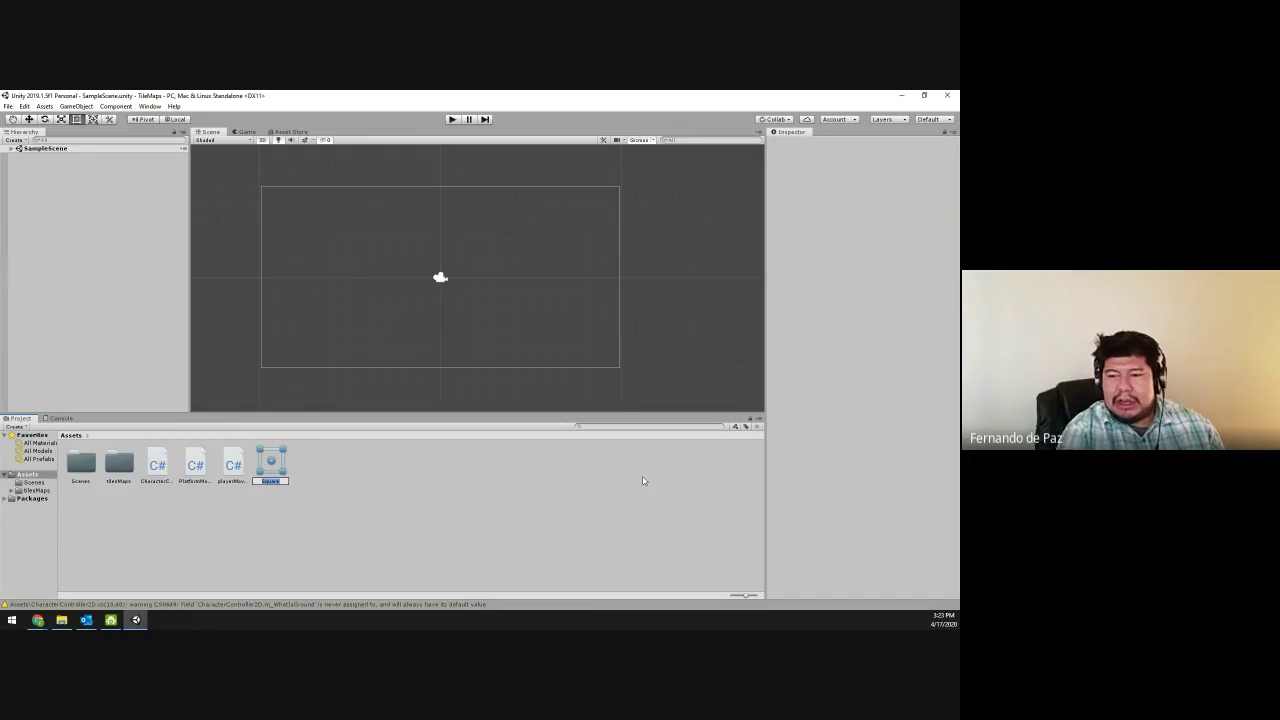
- Rename the square sprite as platform, place it in the scene as a bar about 9.6 units wide, and duplicate the bar
type("platform")
key("Return")
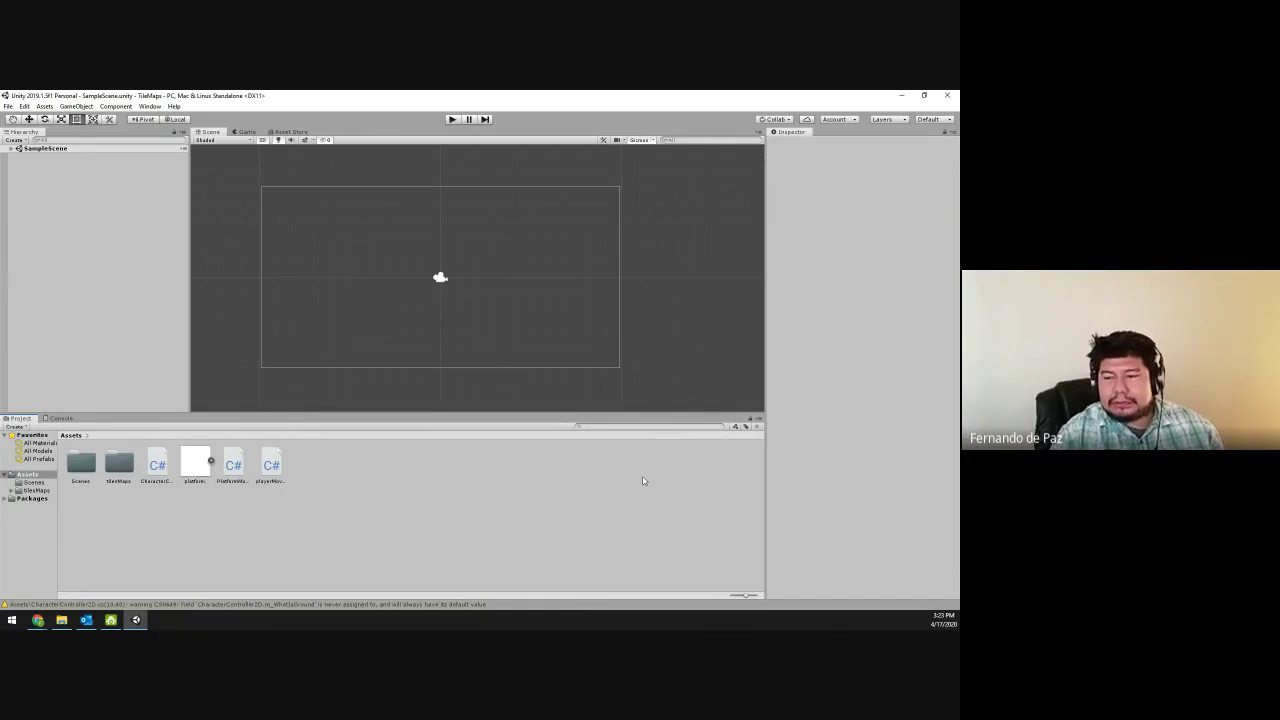
left_click_drag(195, 465, 555, 293)
key("ctrl+d")
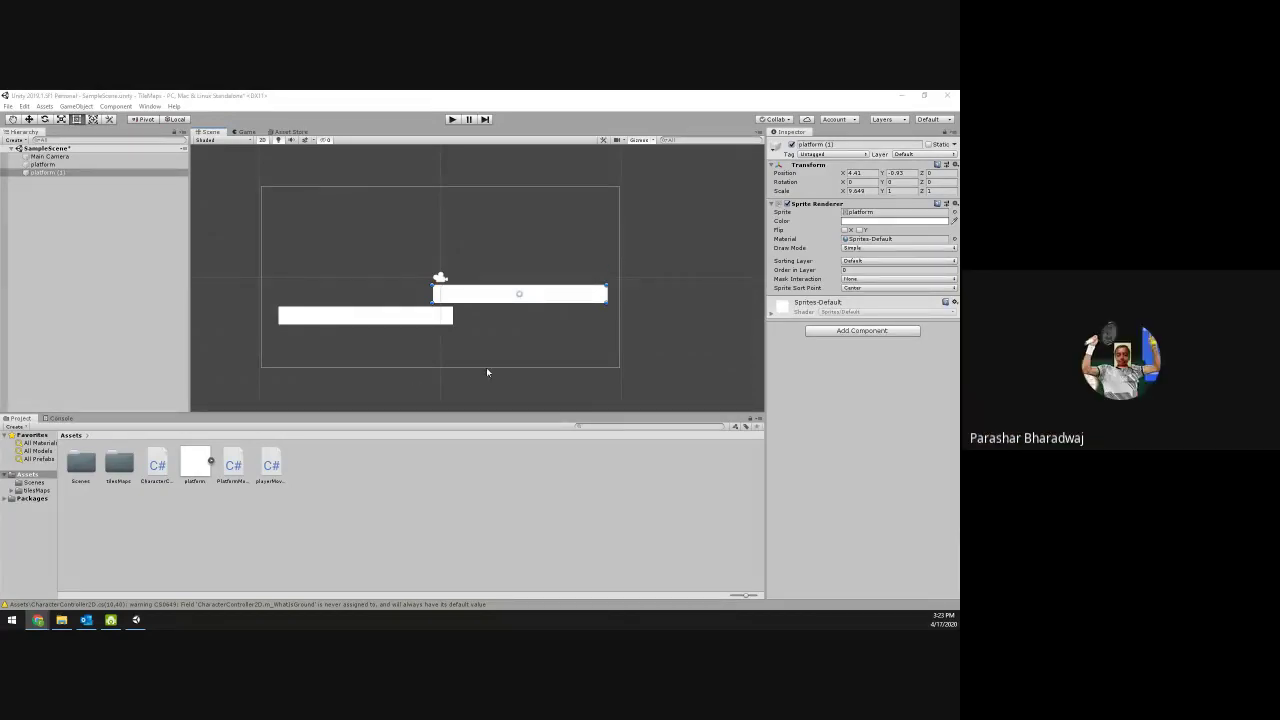
- Duplicate the platform bar twice more and spread the copies out as four staggered ledges at different heights
left_click(517, 326)
left_click_drag(535, 296, 631, 261)
key("ctrl+d")
key("ctrl+d")
left_click(562, 284)
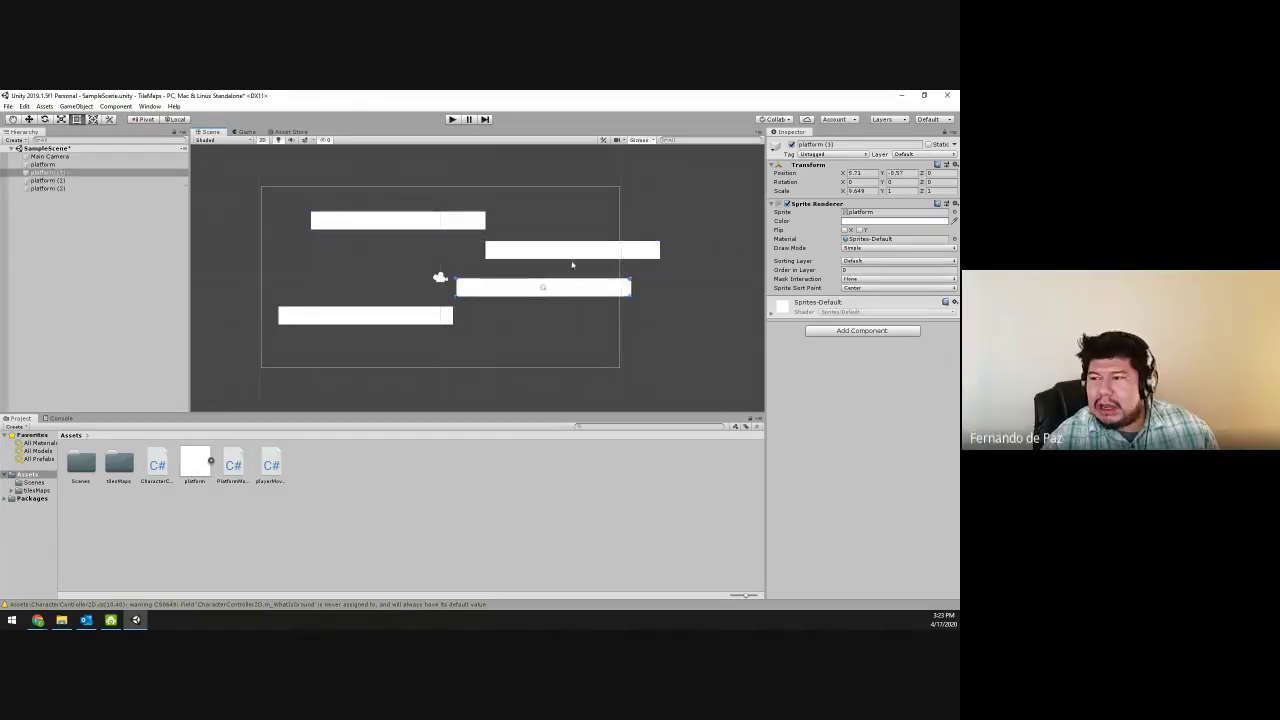
- Stretch the lower-right platform to about 4.2 units high and the lower-left one to about 11 by 3.3 units, joining them as ground
left_click_drag(549, 297, 580, 360)
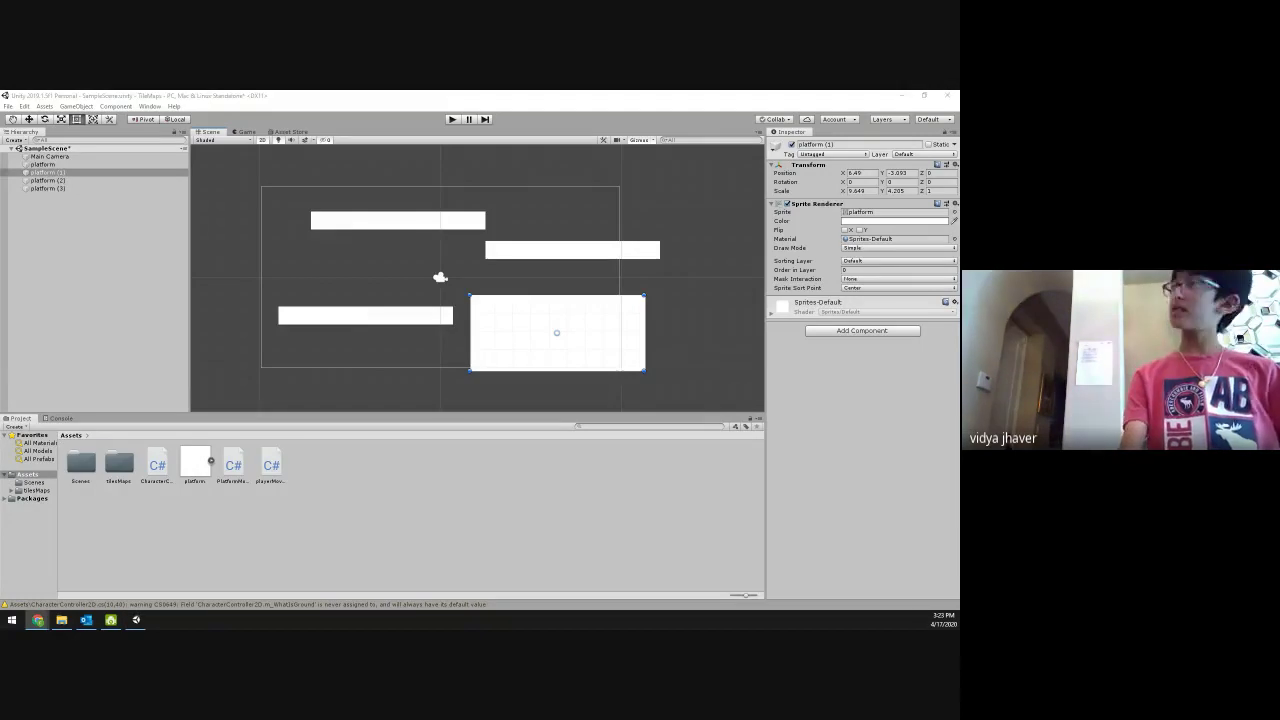
left_click(430, 318)
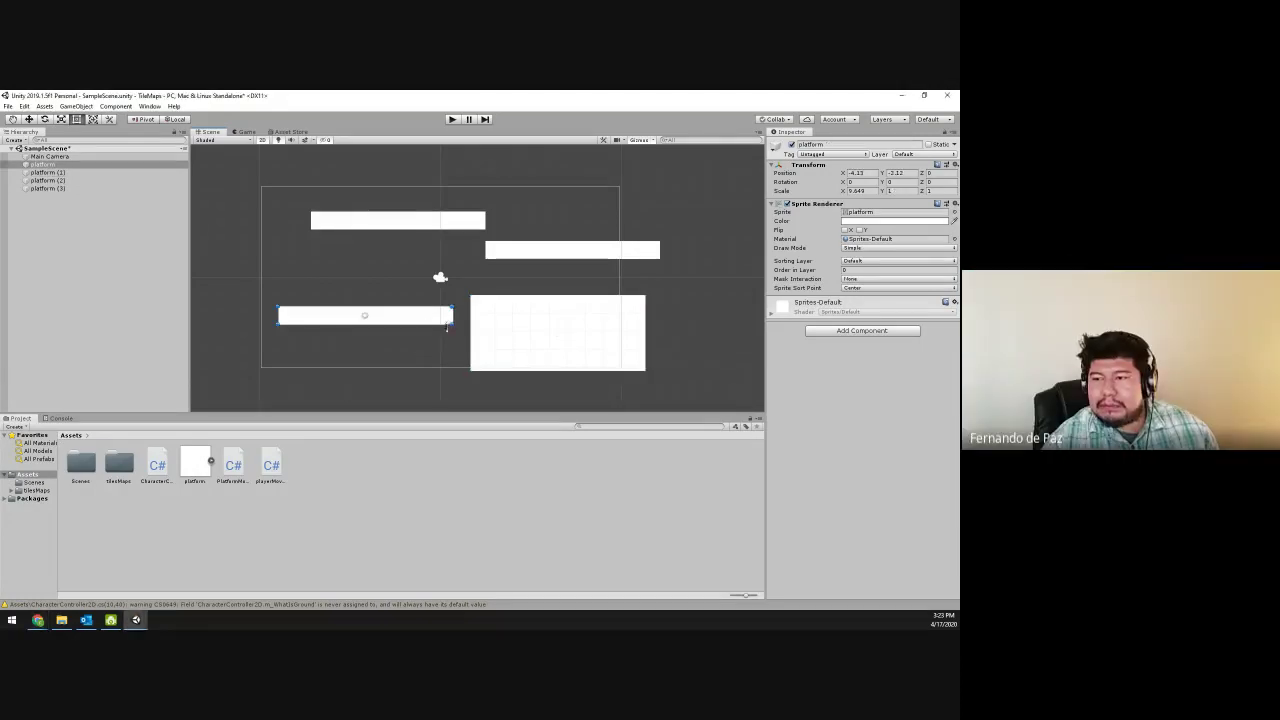
left_click_drag(447, 326, 477, 367)
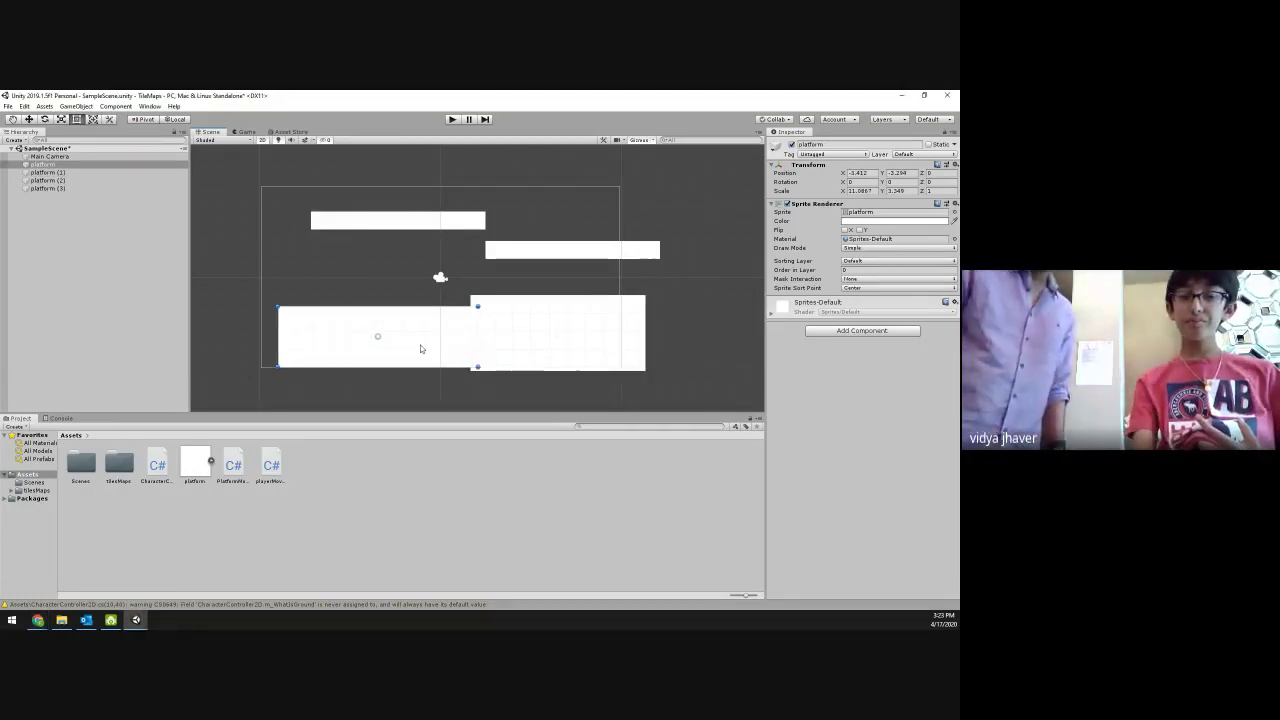
left_click(449, 374)
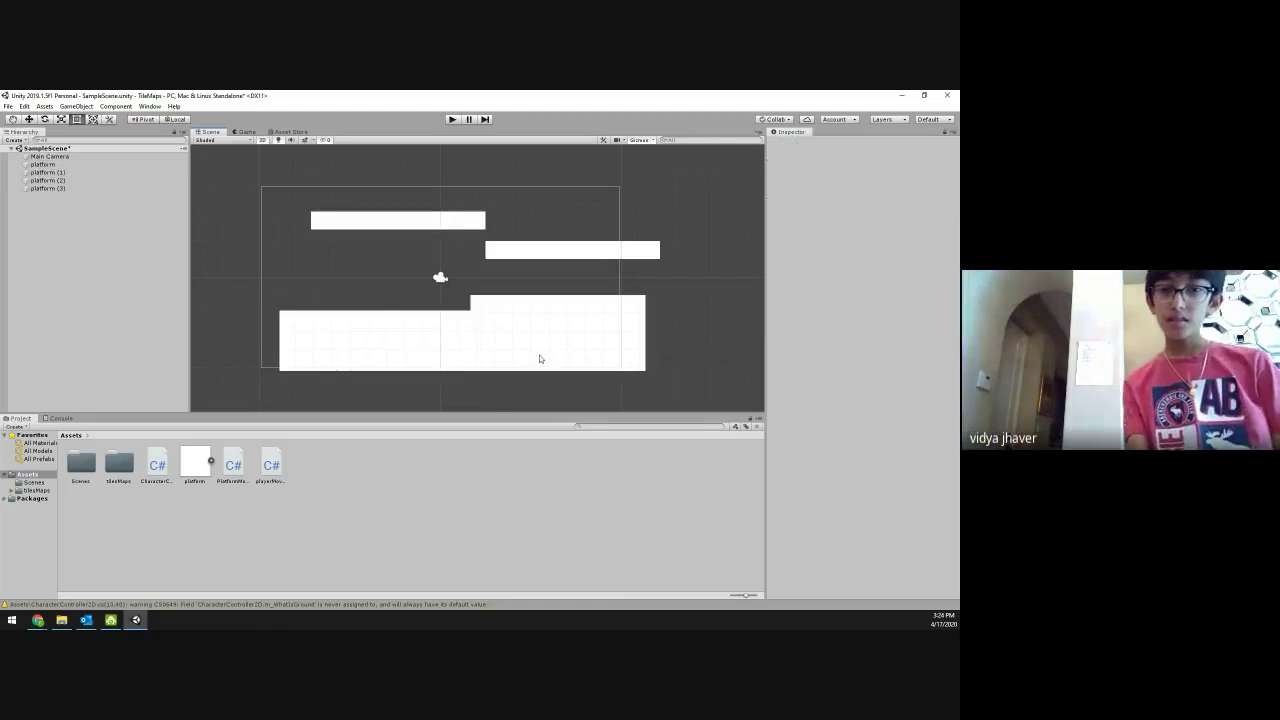
- Shift and stretch the right floating ledge into a block about 3.8 units high on the ground, and align its right edge with the ground's
left_click(547, 258)
left_click_drag(549, 257, 601, 229)
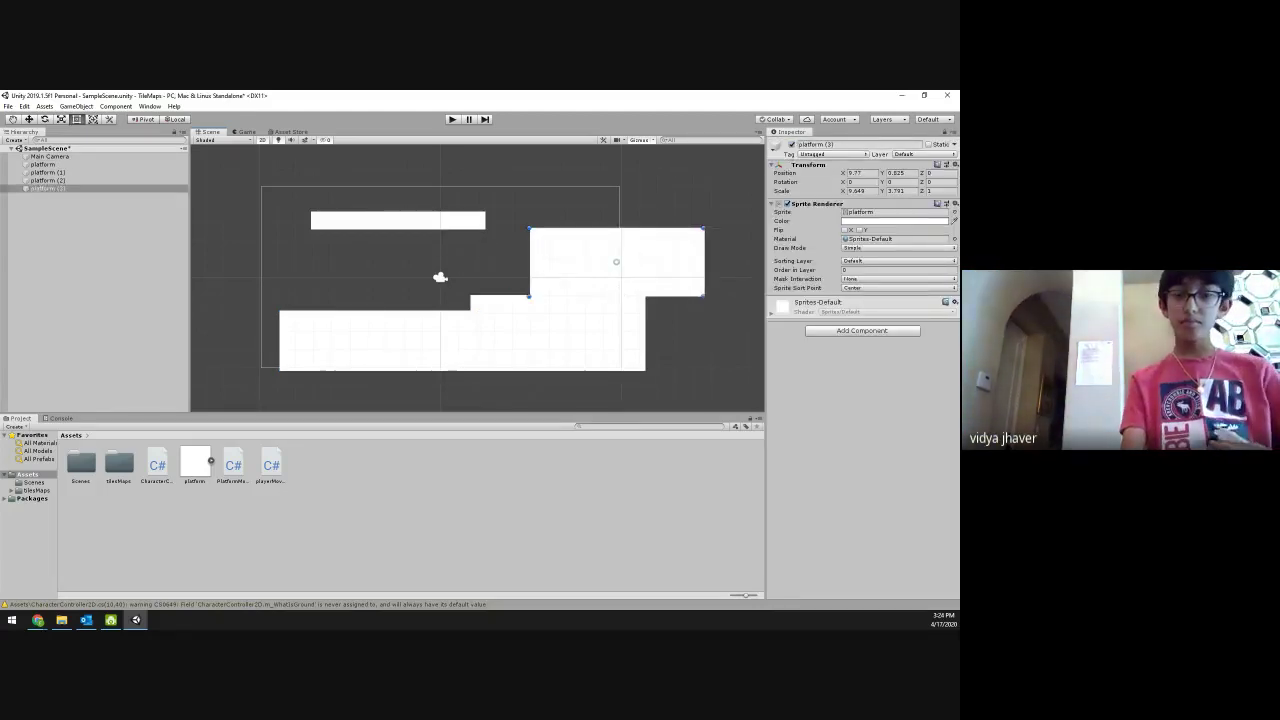
left_click(37, 620)
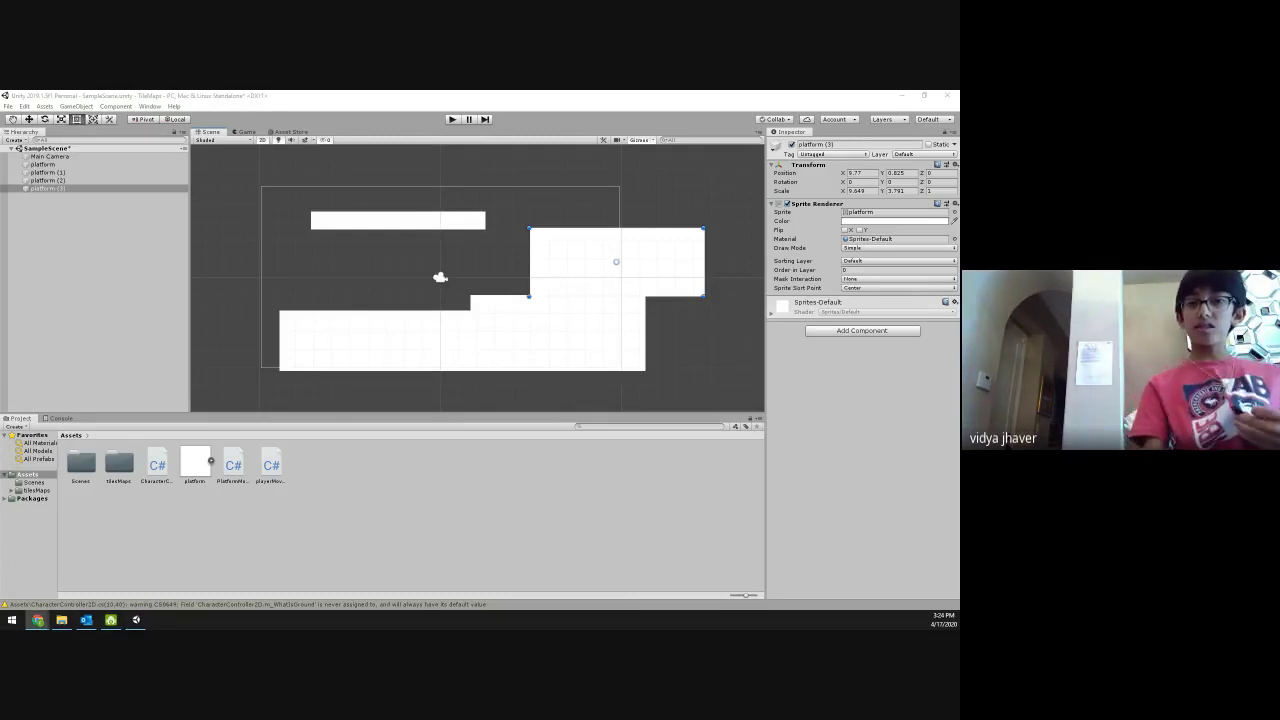
left_click(708, 265)
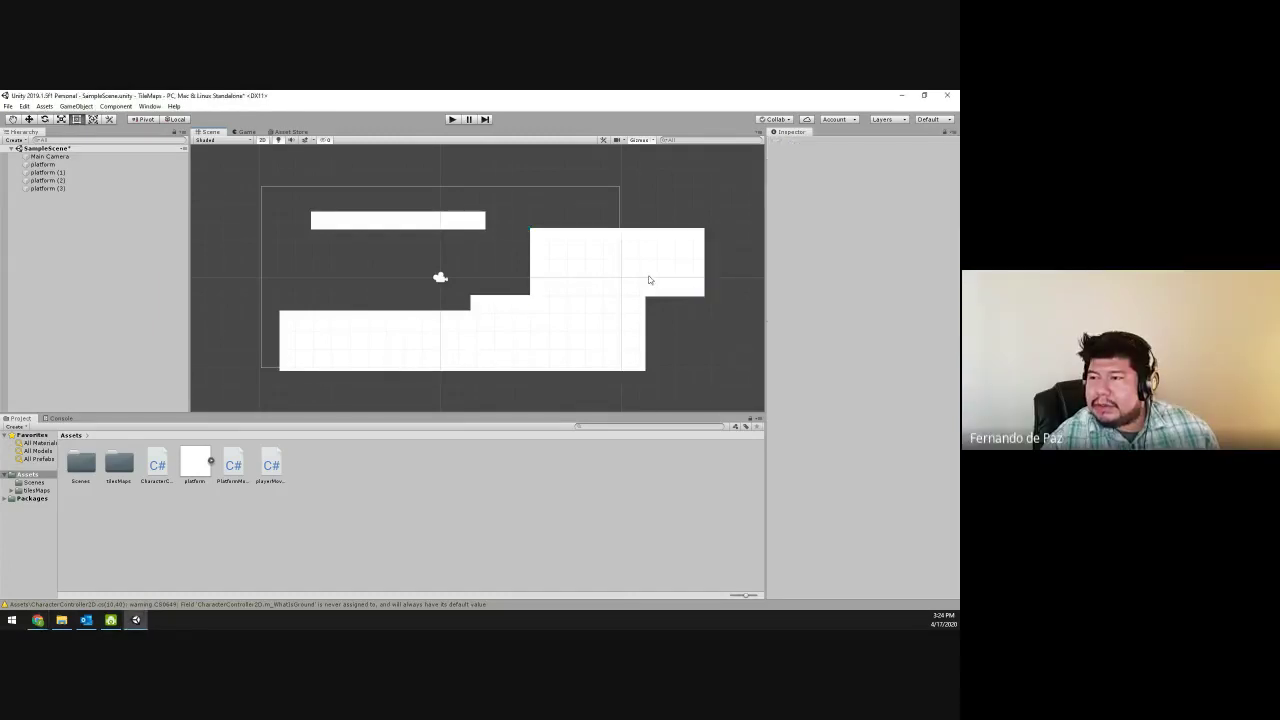
left_click_drag(707, 261, 646, 262)
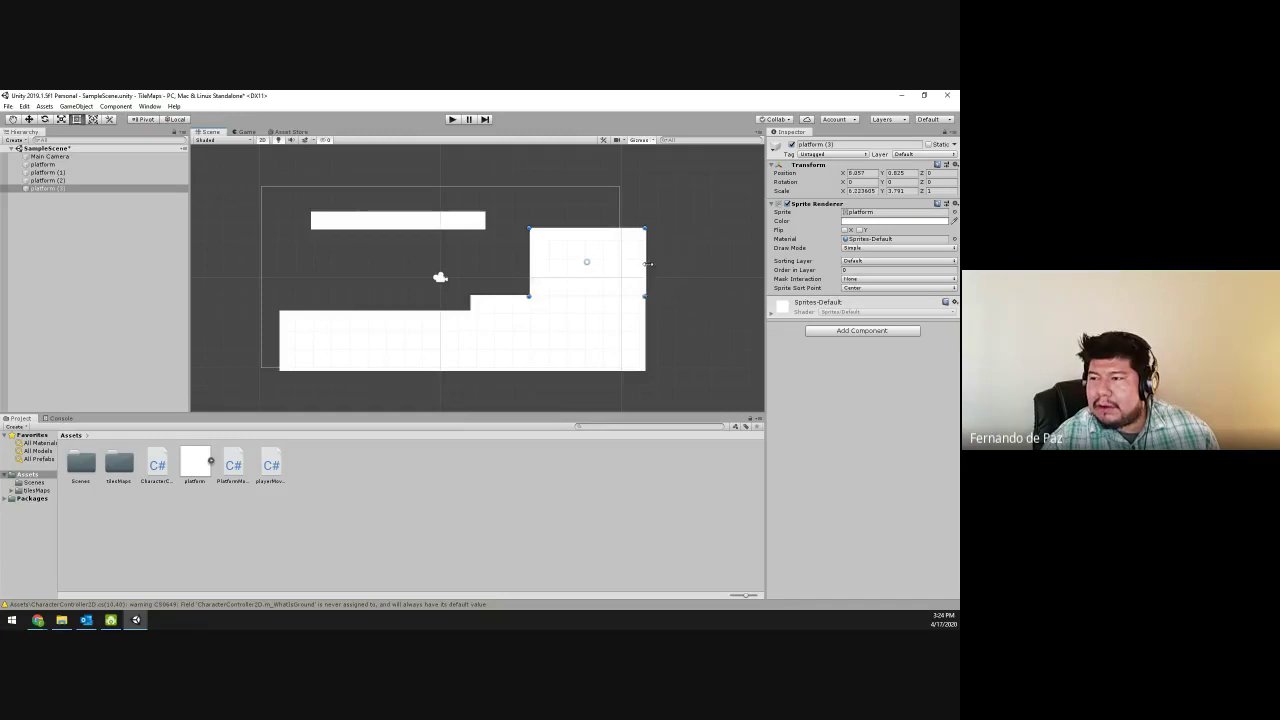
left_click(689, 290)
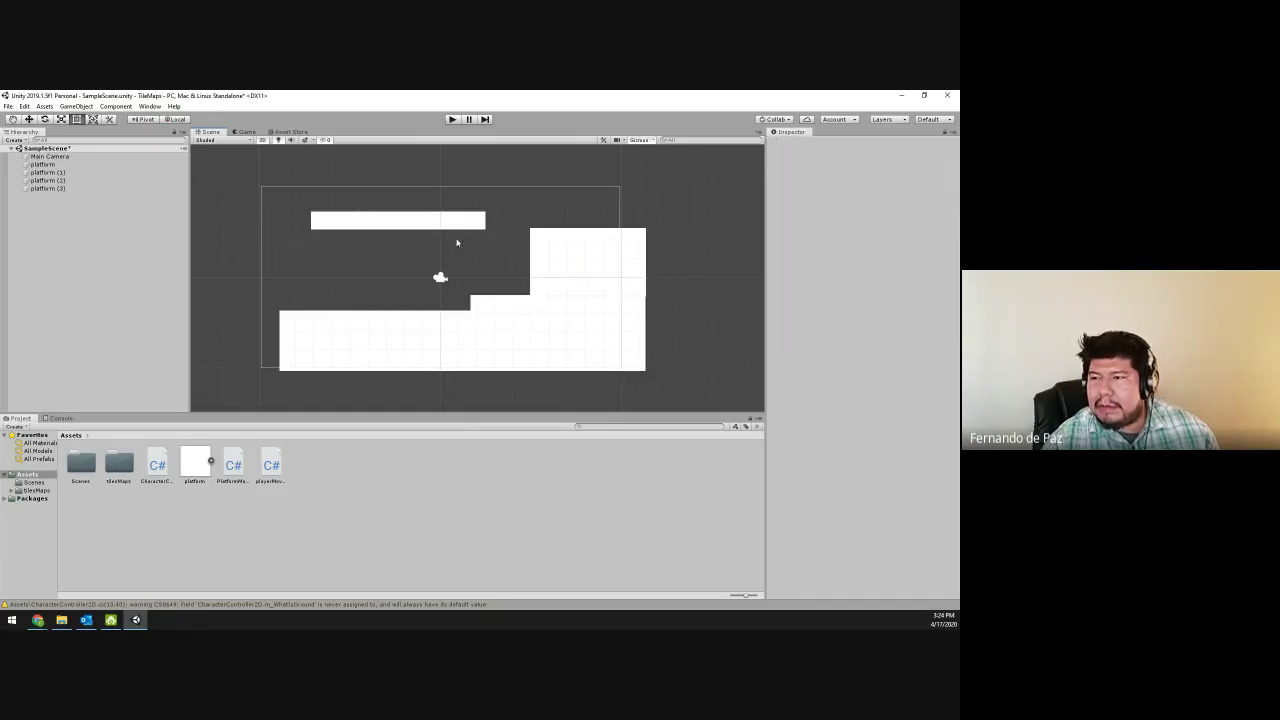
- Move the thin upper platform leftward past the camera frame's edge, and check the separate ground blocks by selecting them
left_click_drag(452, 222, 376, 217)
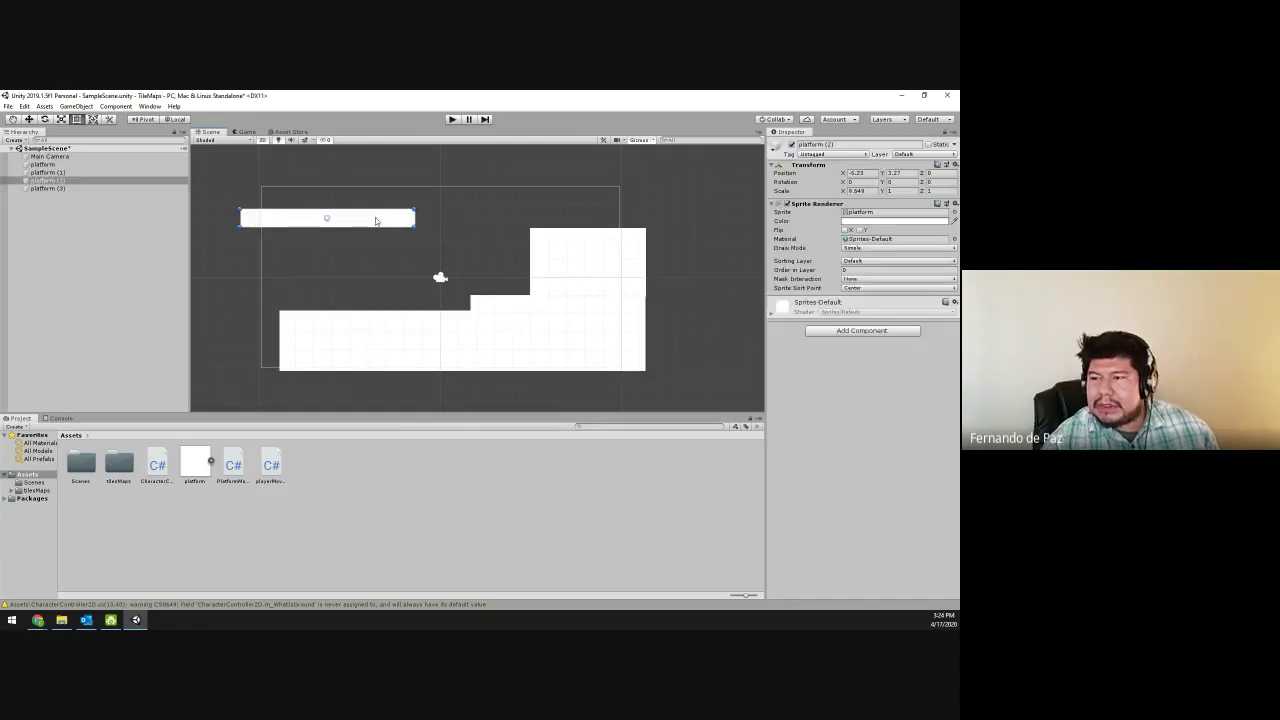
left_click(443, 400)
left_click(446, 344)
left_click(500, 318)
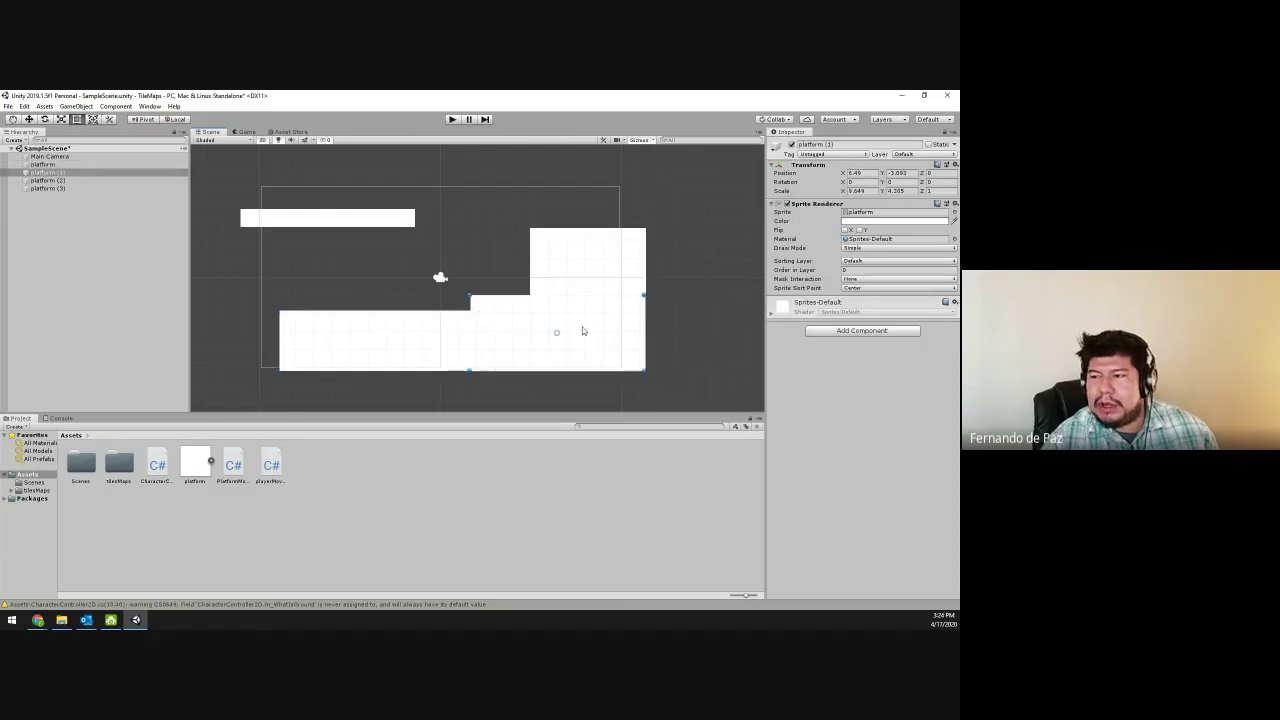
left_click(586, 251)
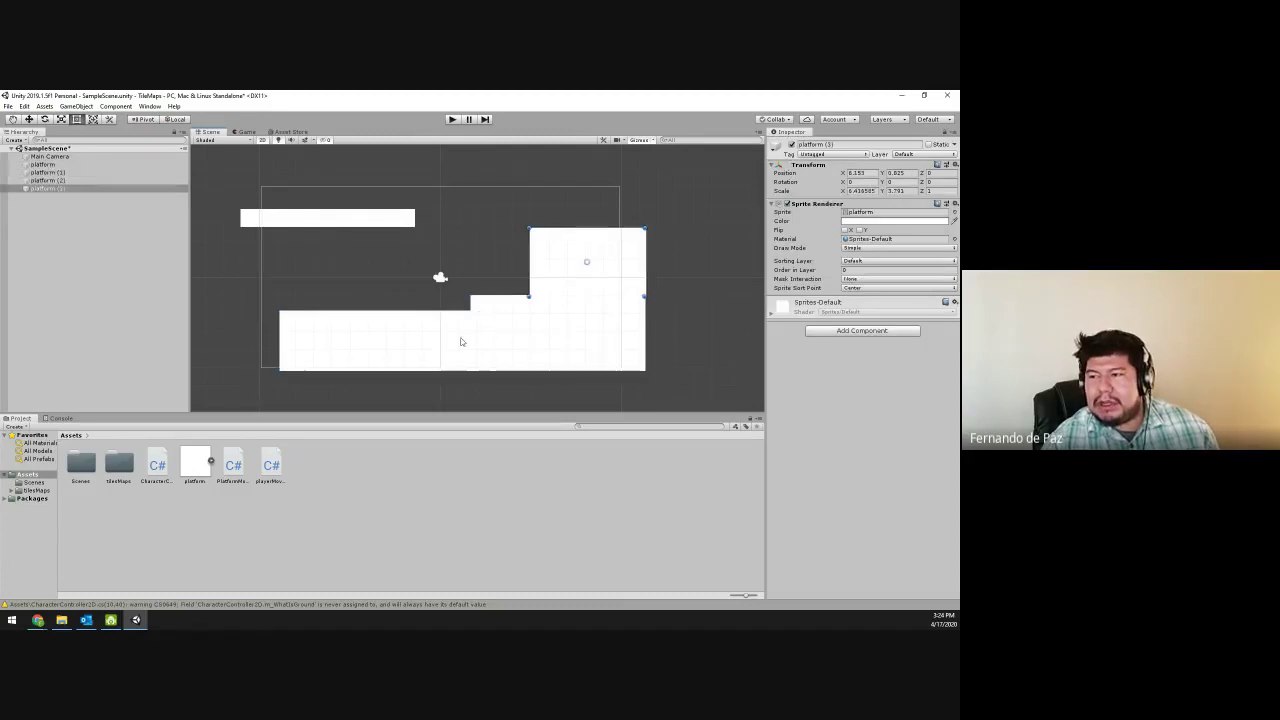
left_click(652, 315)
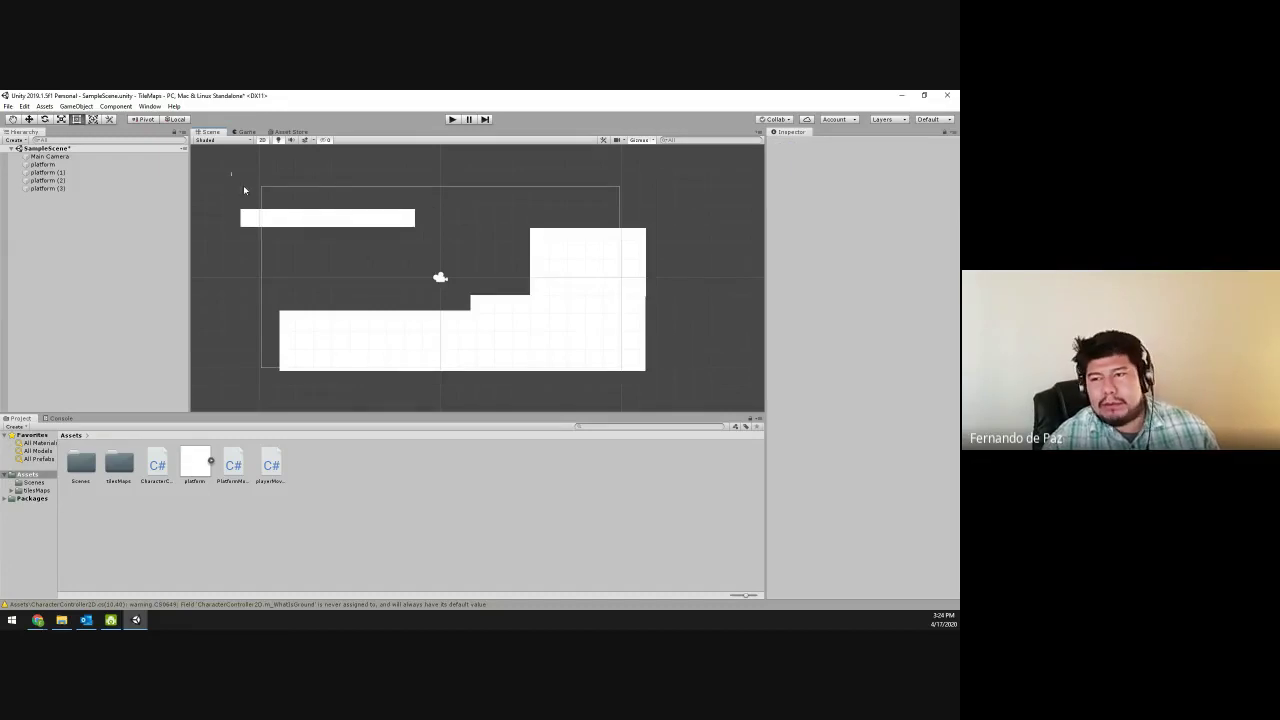
- Delete all four platforms from the scene, keeping the Main Camera, and delete the platform sprite from the Assets folder
left_click_drag(232, 173, 684, 396)
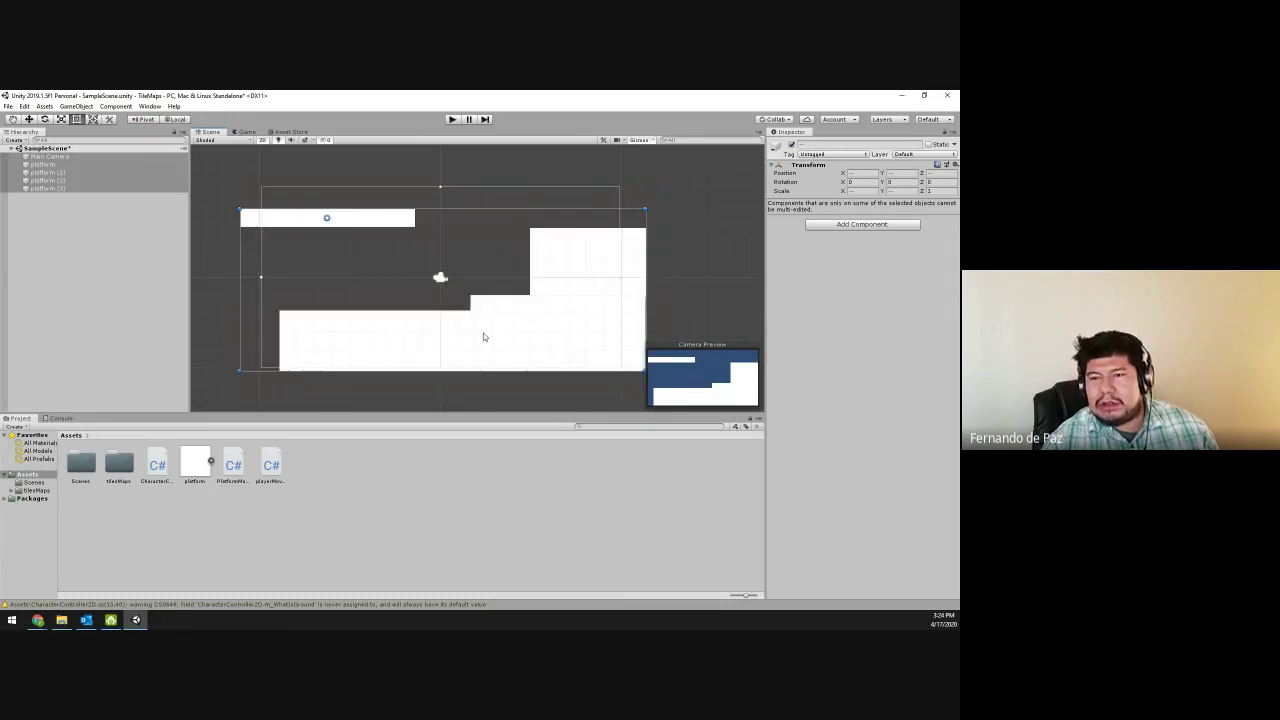
left_click(73, 156, "ctrl")
key("Delete")
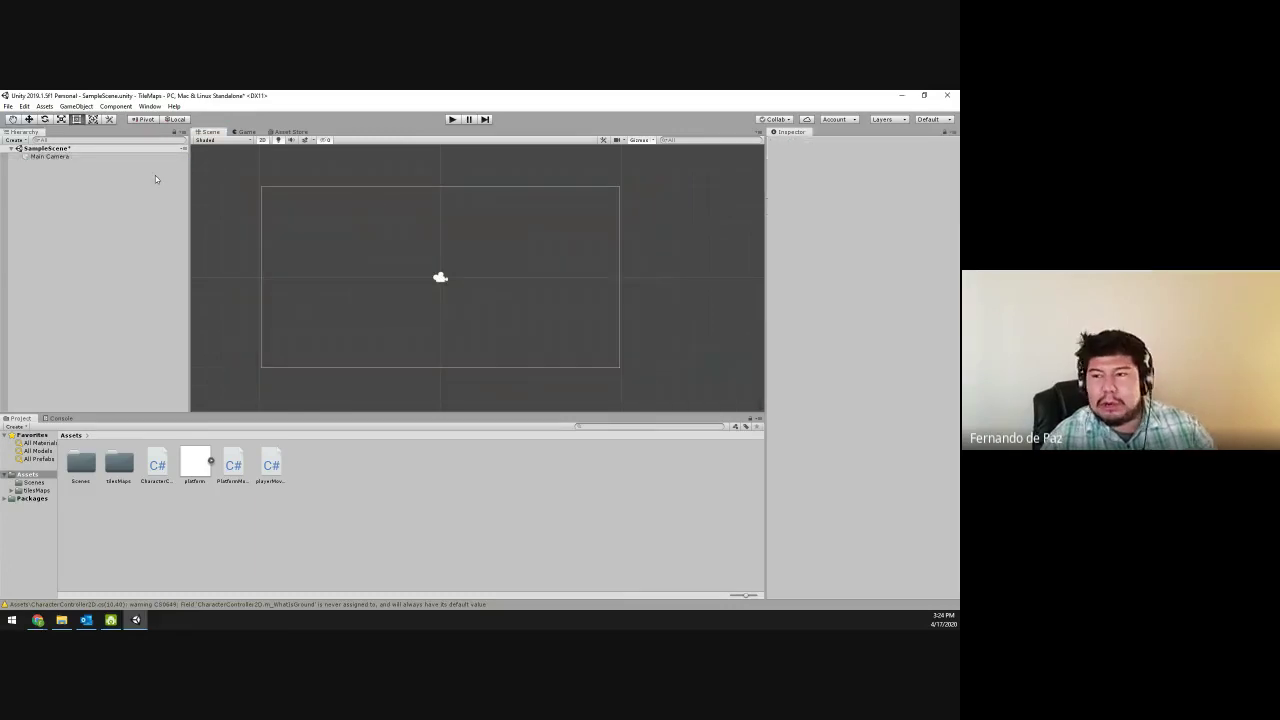
right_click(186, 477)
left_click(237, 274)
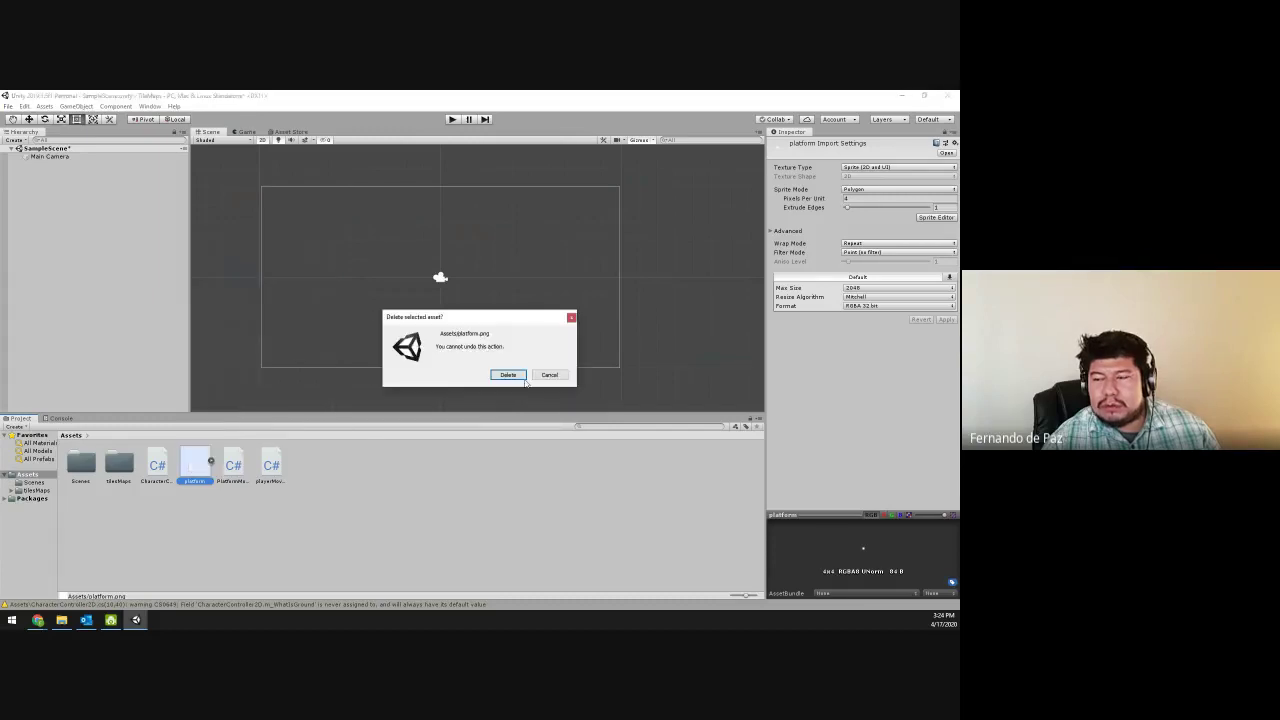
left_click(520, 377)
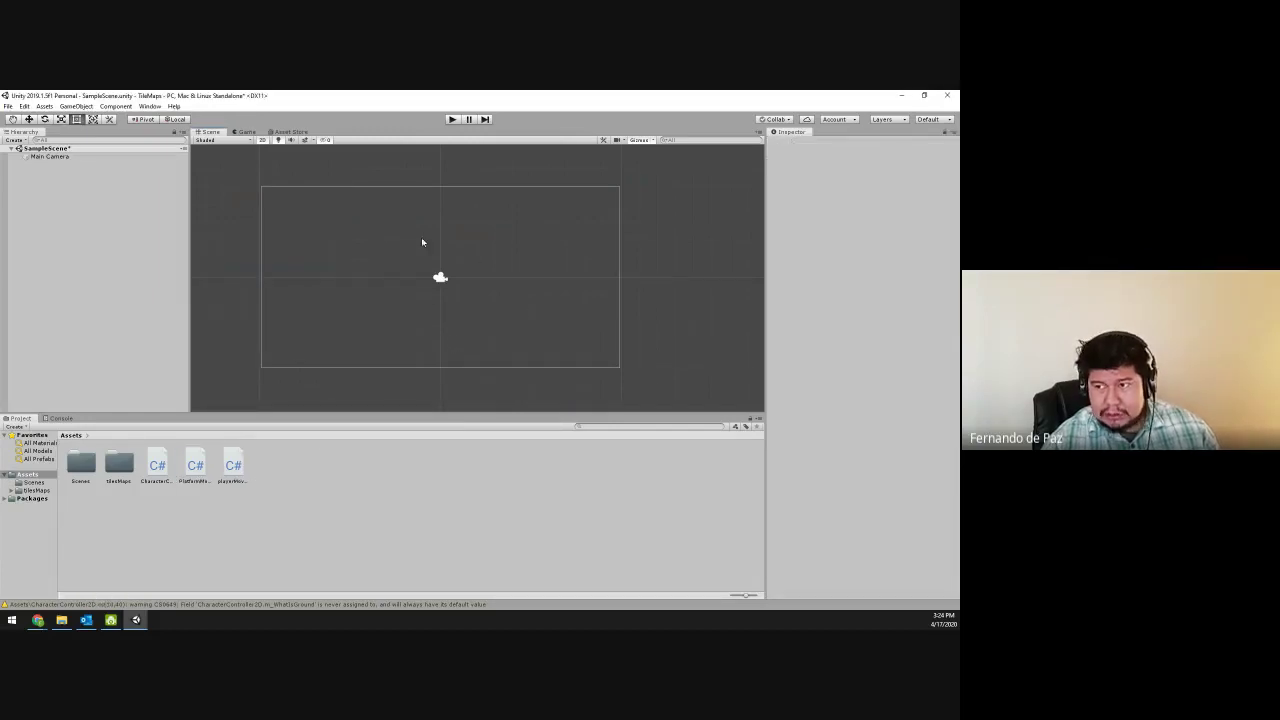
- Inspect the castle tile sheet in the tilesMaps folder with an enlarged Inspector preview
double_click(115, 464)
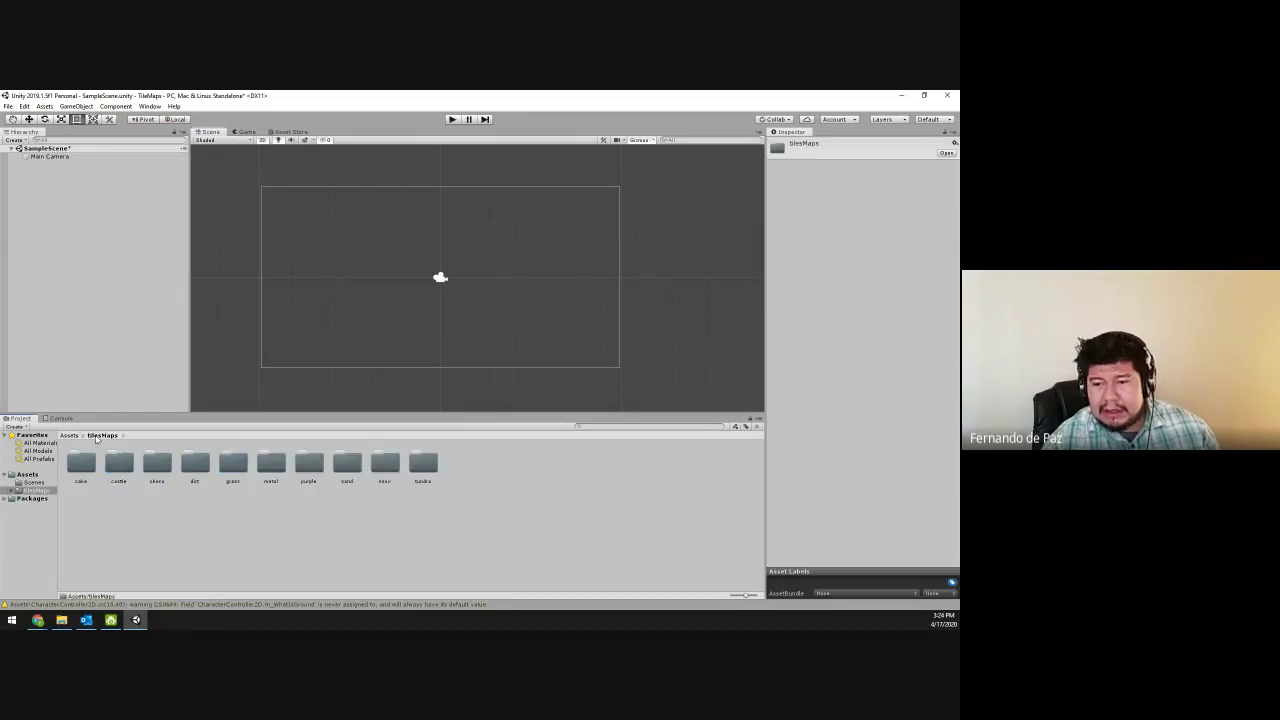
left_click(70, 436)
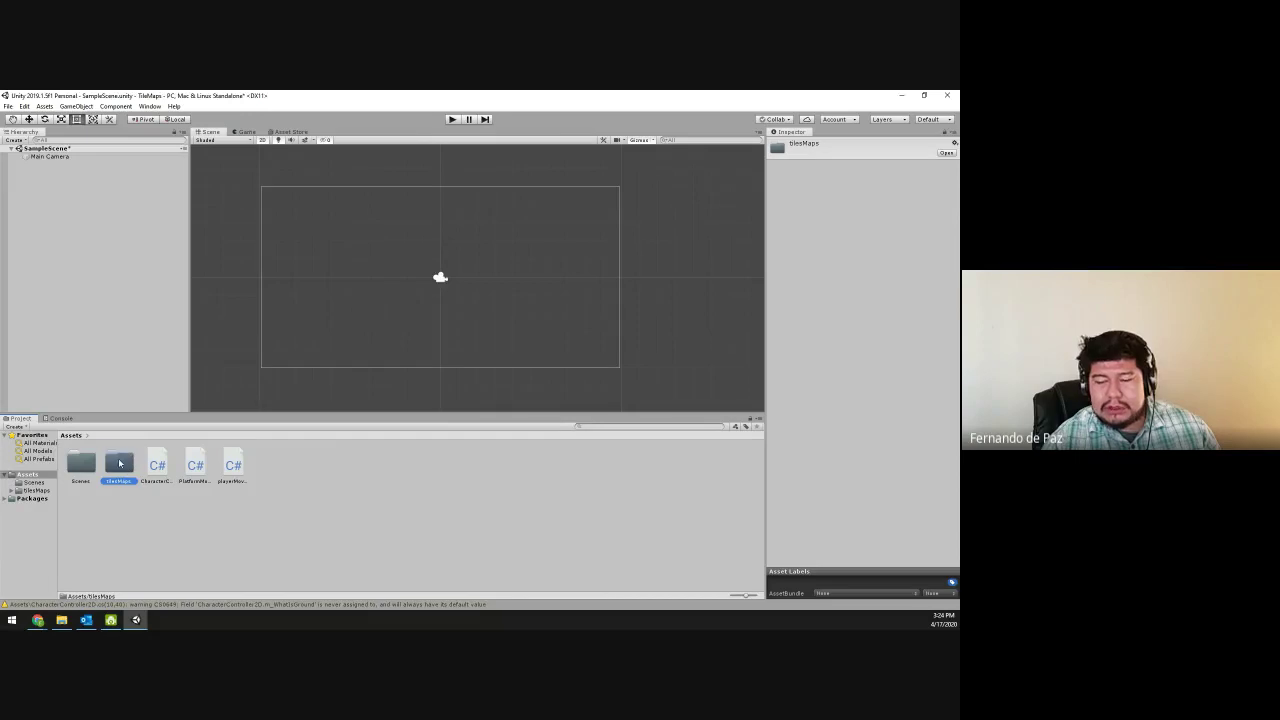
double_click(119, 463)
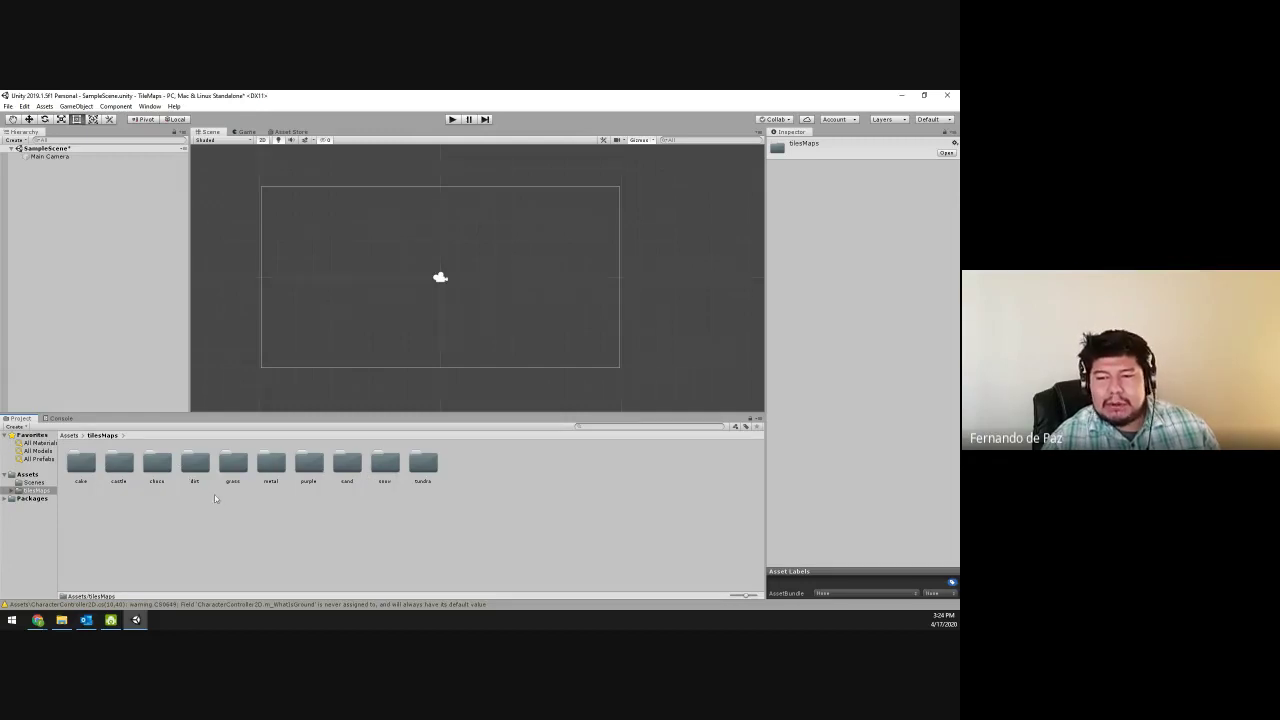
double_click(115, 462)
left_click(80, 462)
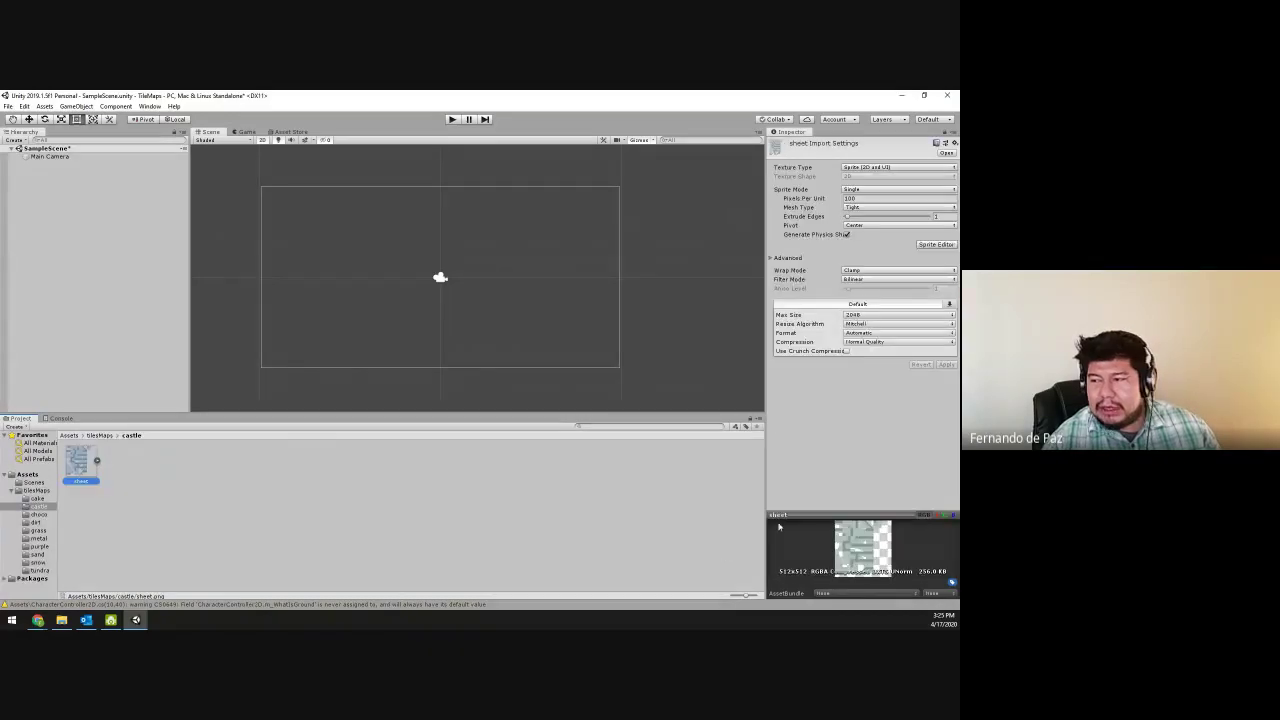
left_click(808, 436)
left_click(805, 514)
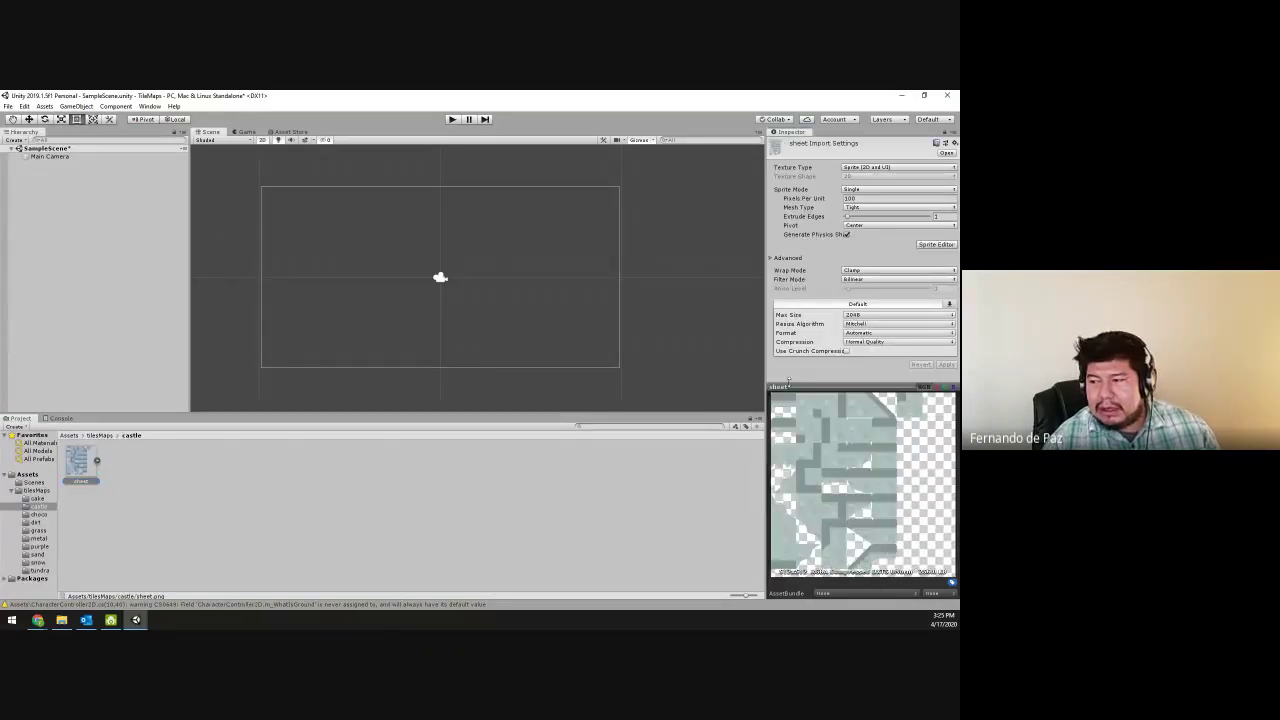
left_click_drag(763, 457, 672, 457)
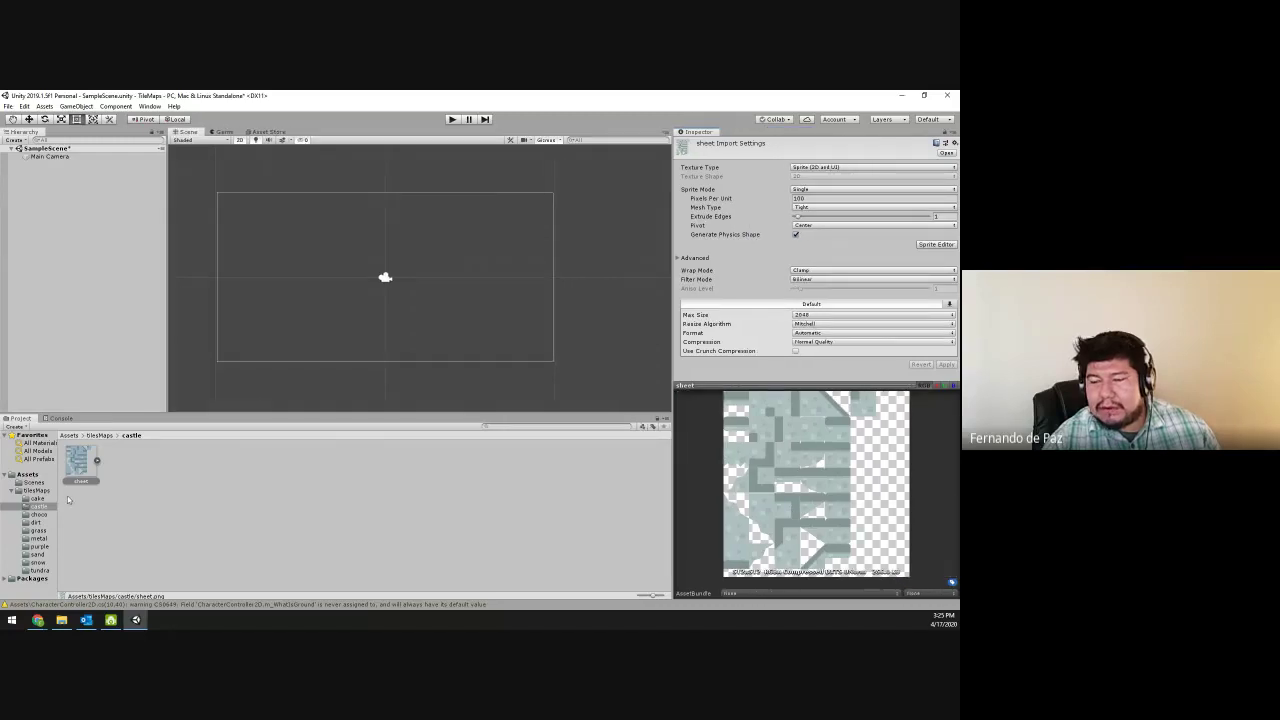
- Preview the tile sheets in the cake, purple and sand subfolders of tilesMaps
left_click(100, 435)
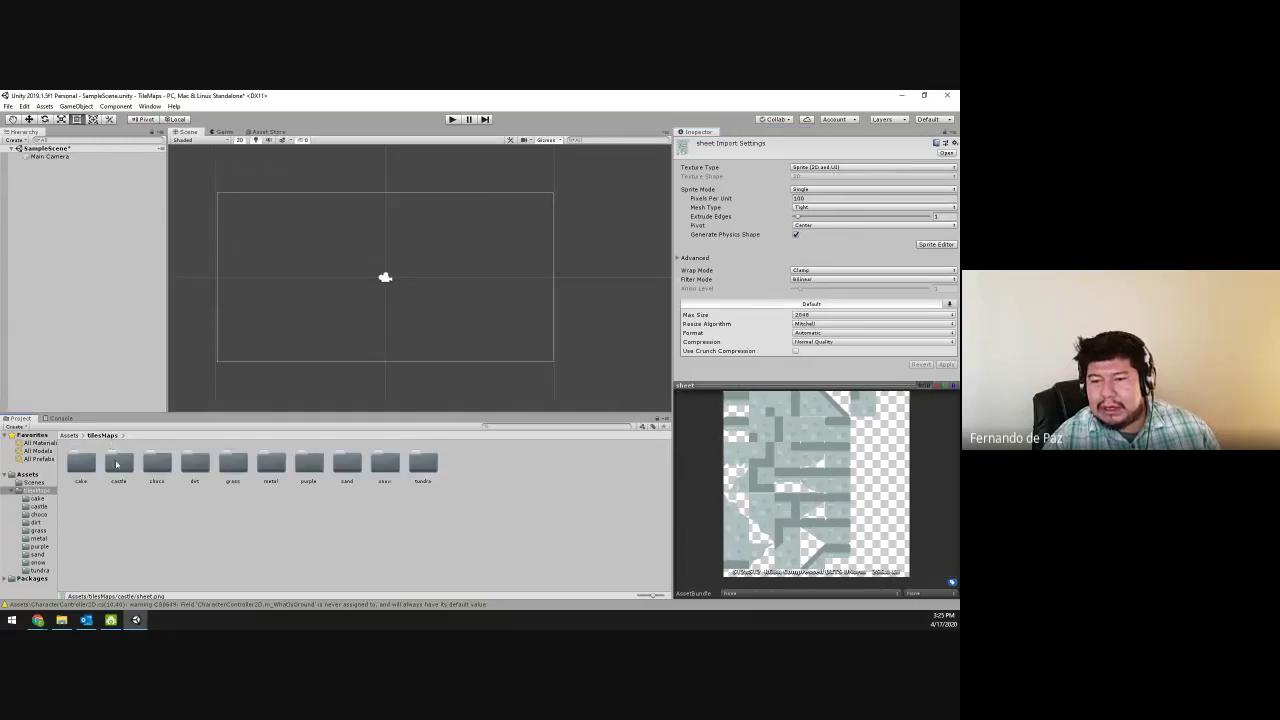
double_click(95, 465)
left_click(83, 462)
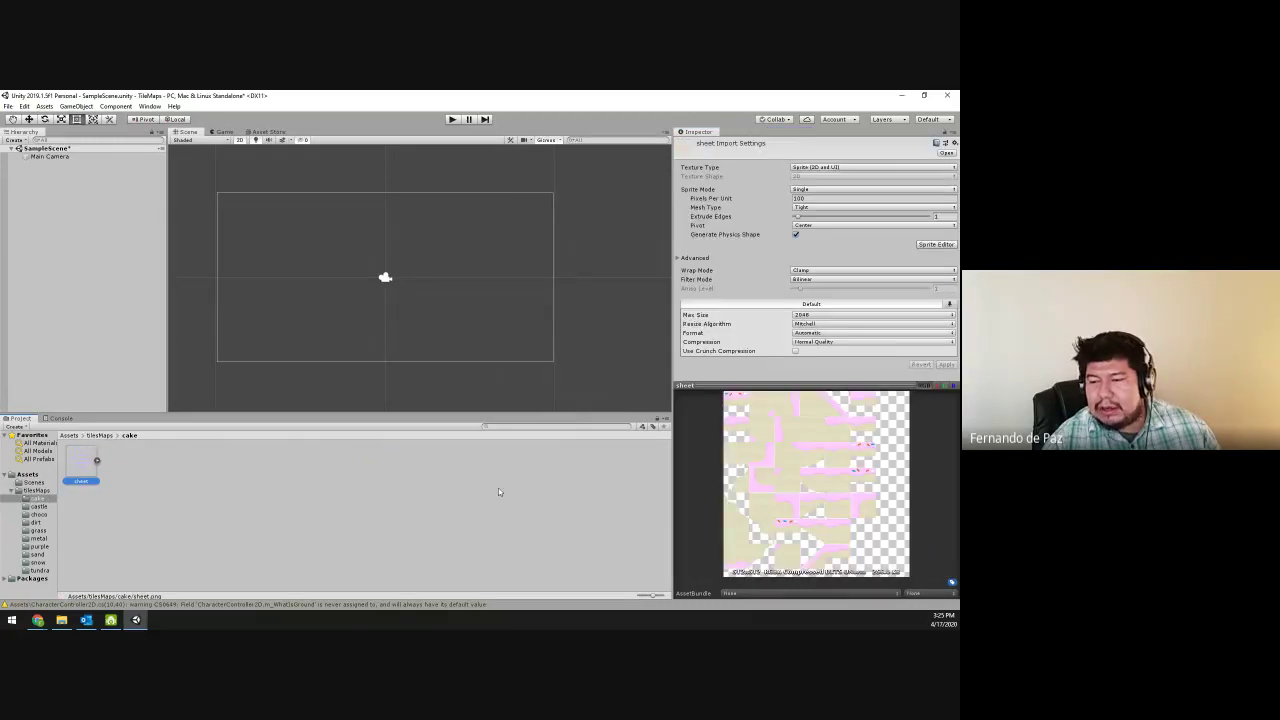
left_click(100, 435)
double_click(302, 462)
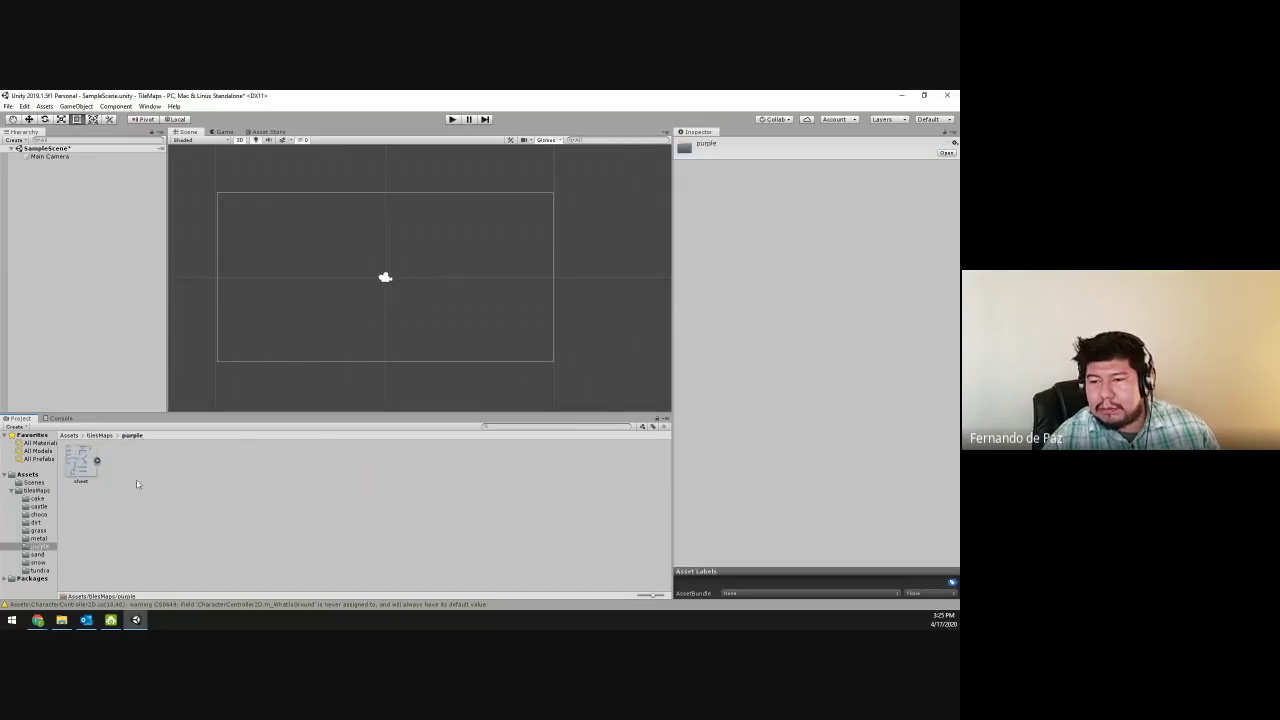
left_click(78, 464)
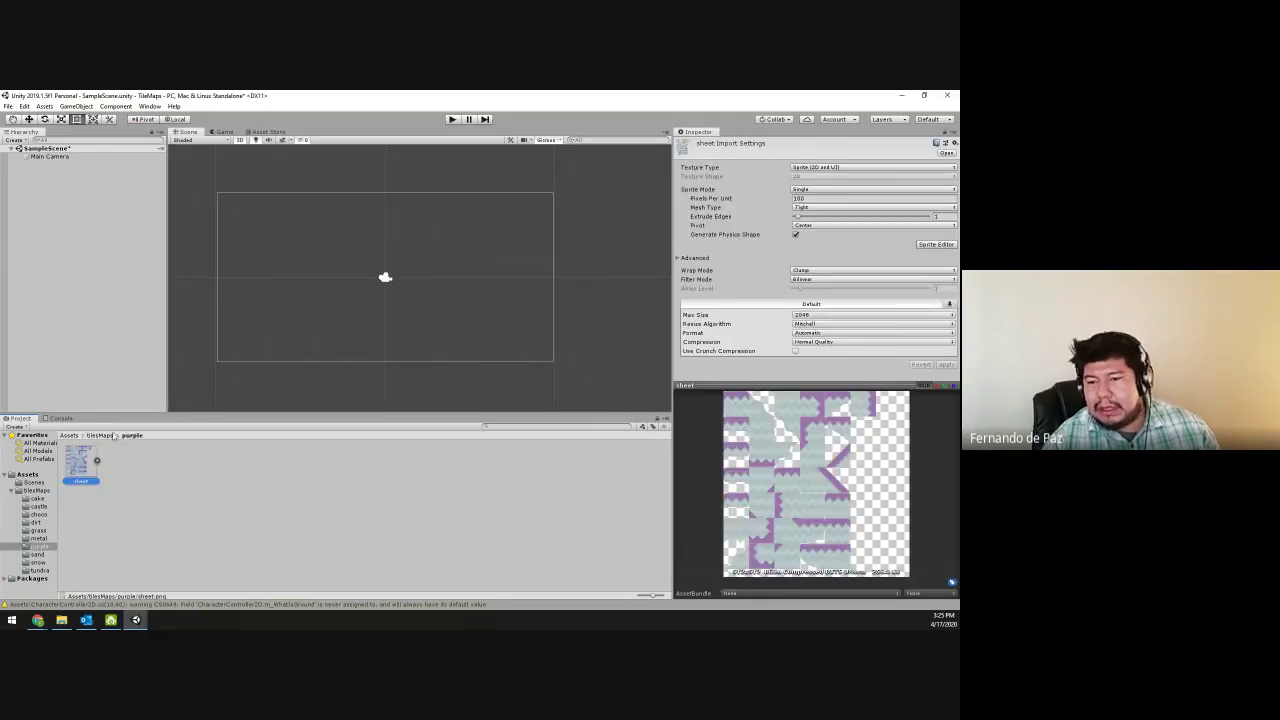
left_click(100, 435)
double_click(345, 468)
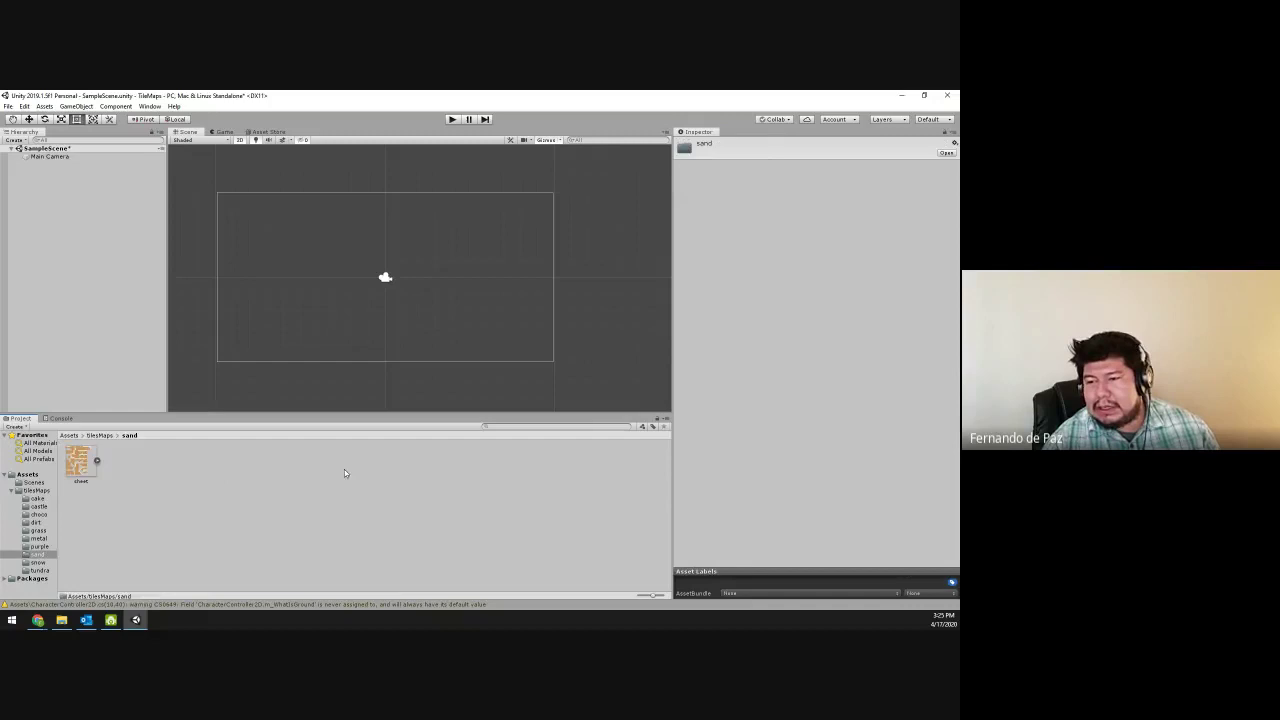
left_click(86, 466)
left_click(114, 437)
left_click(103, 440)
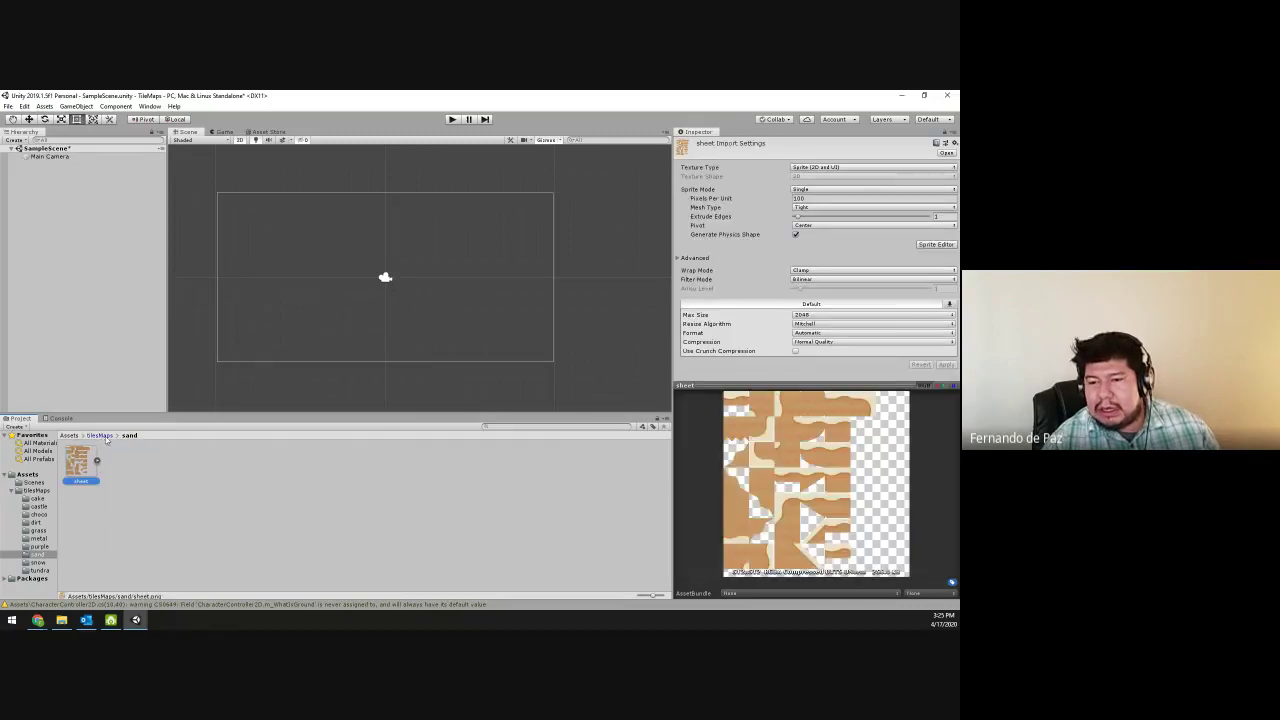
- Open the grass folder's tile sheet in the Photos viewer and examine its individual tiles enlarged
left_click(102, 436)
double_click(233, 463)
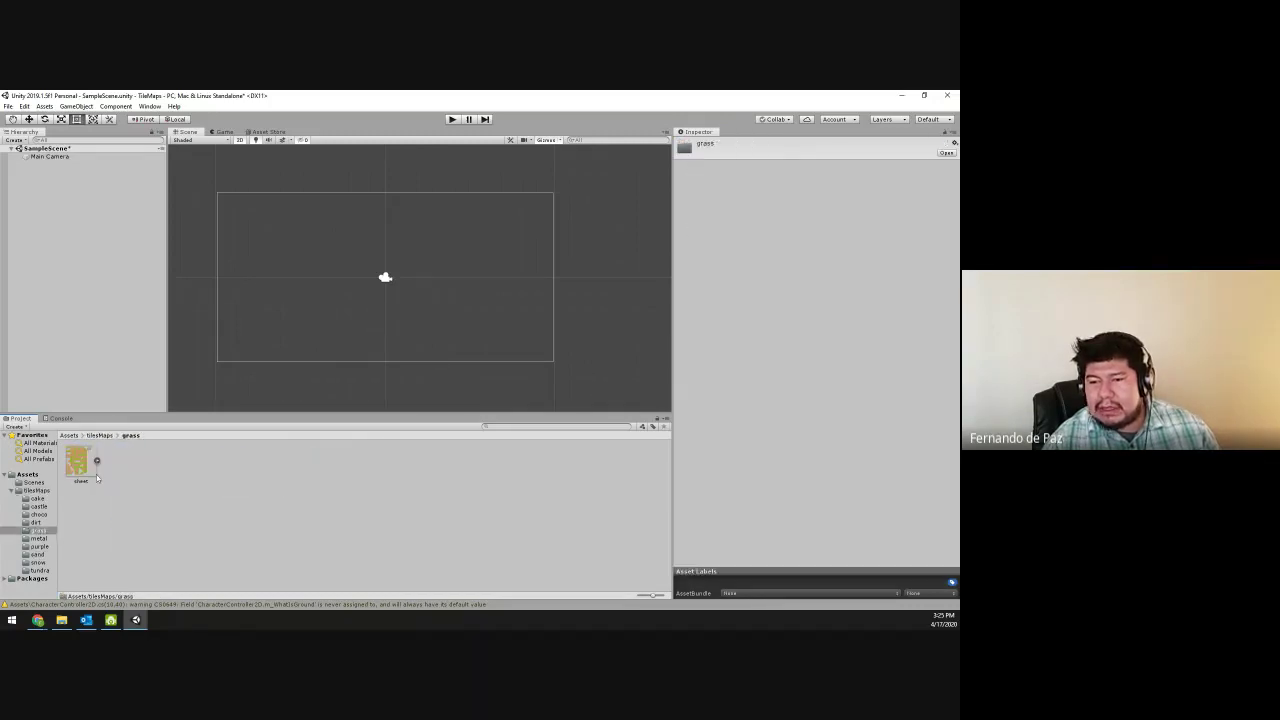
left_click(80, 465)
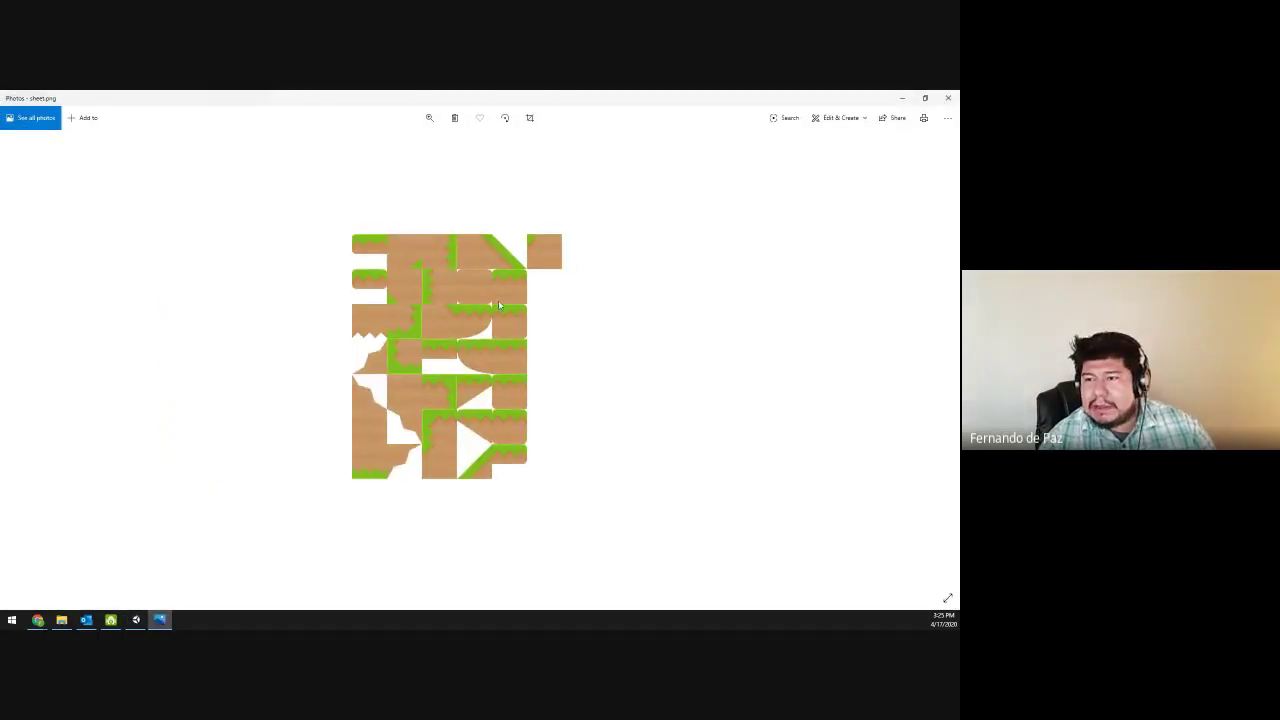
scroll(567, 349, "up", 2)
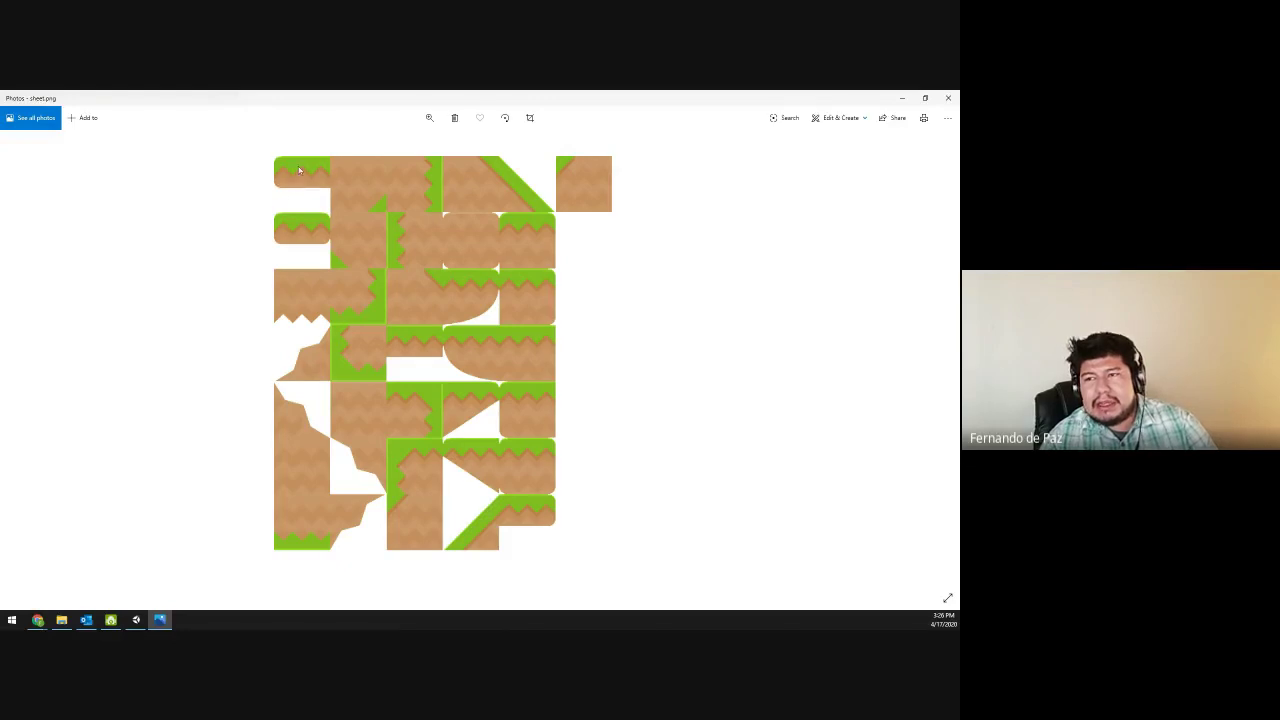
- Close the Photos viewer and set the grass sheet's texture type to Sprite (2D and UI) with sprite mode Multiple
left_click(947, 97)
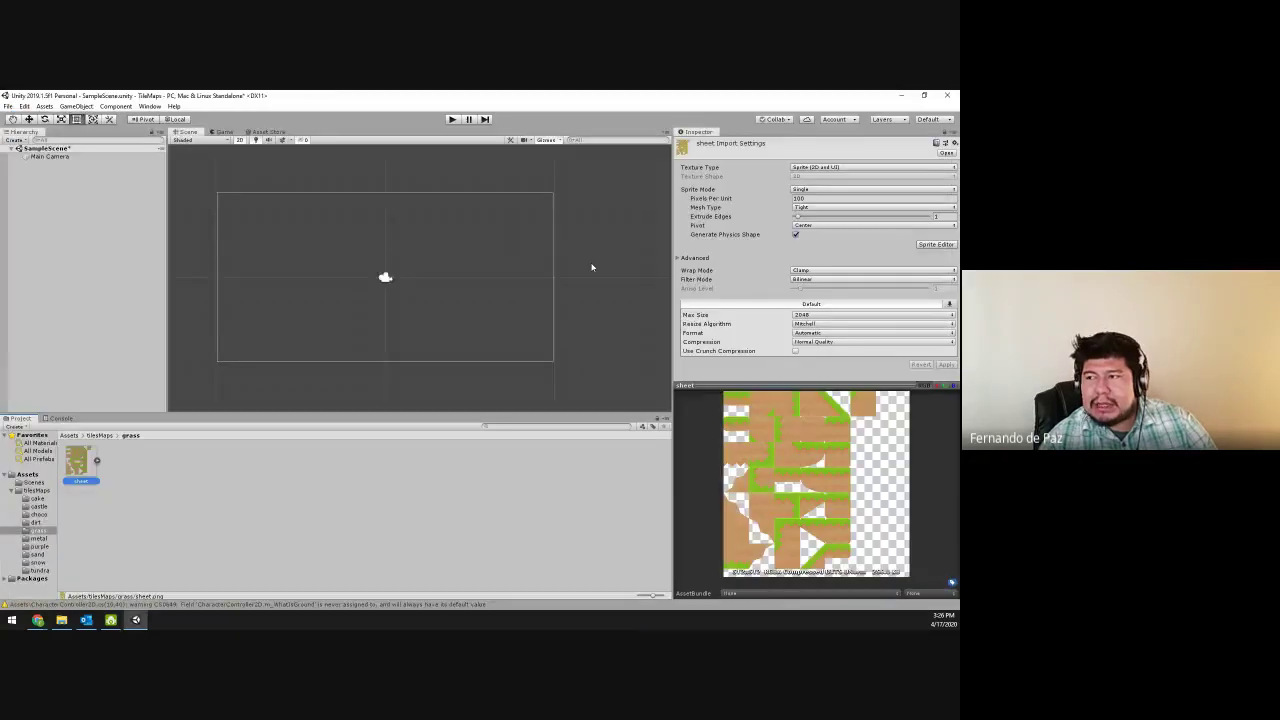
scroll(600, 285, "up", 3)
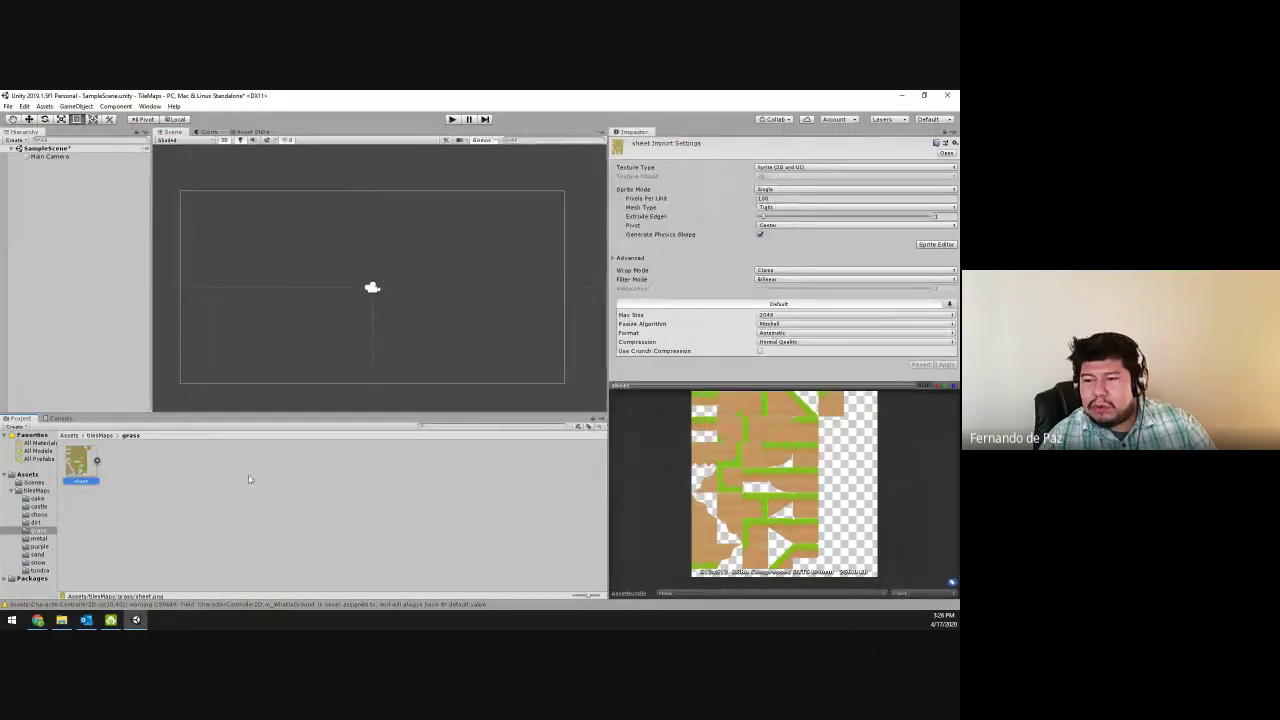
left_click(124, 463)
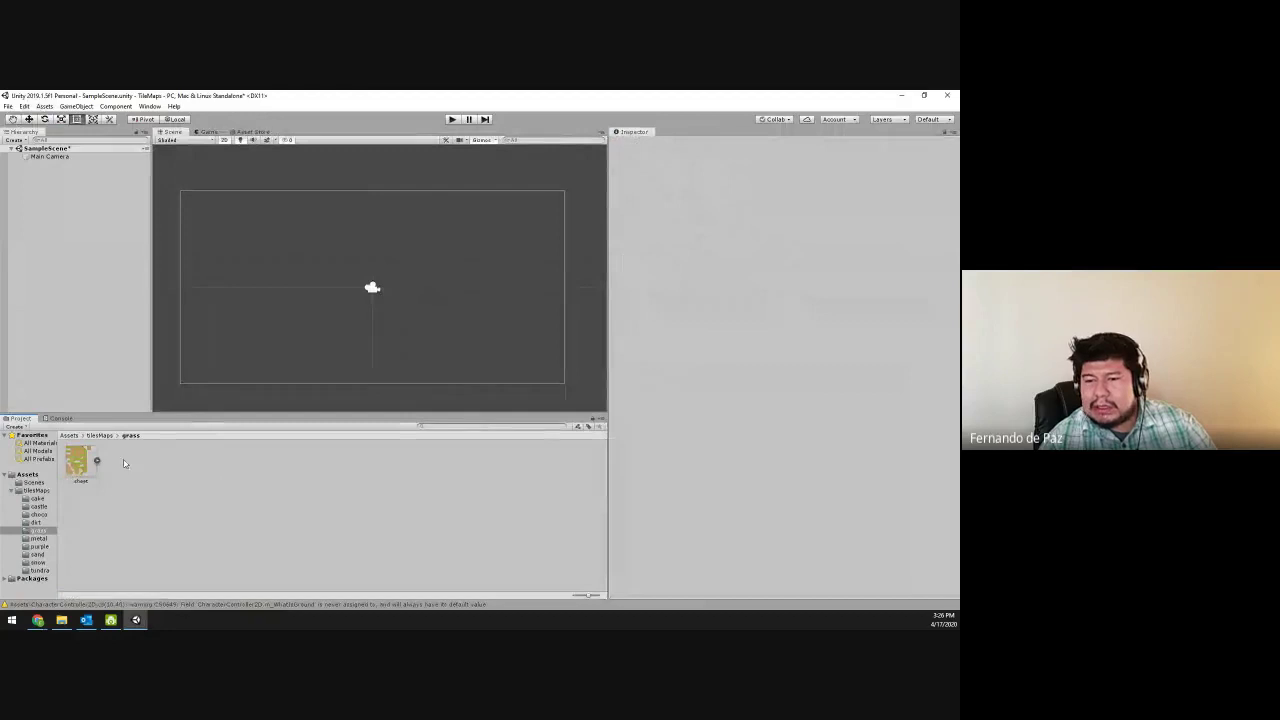
left_click(73, 466)
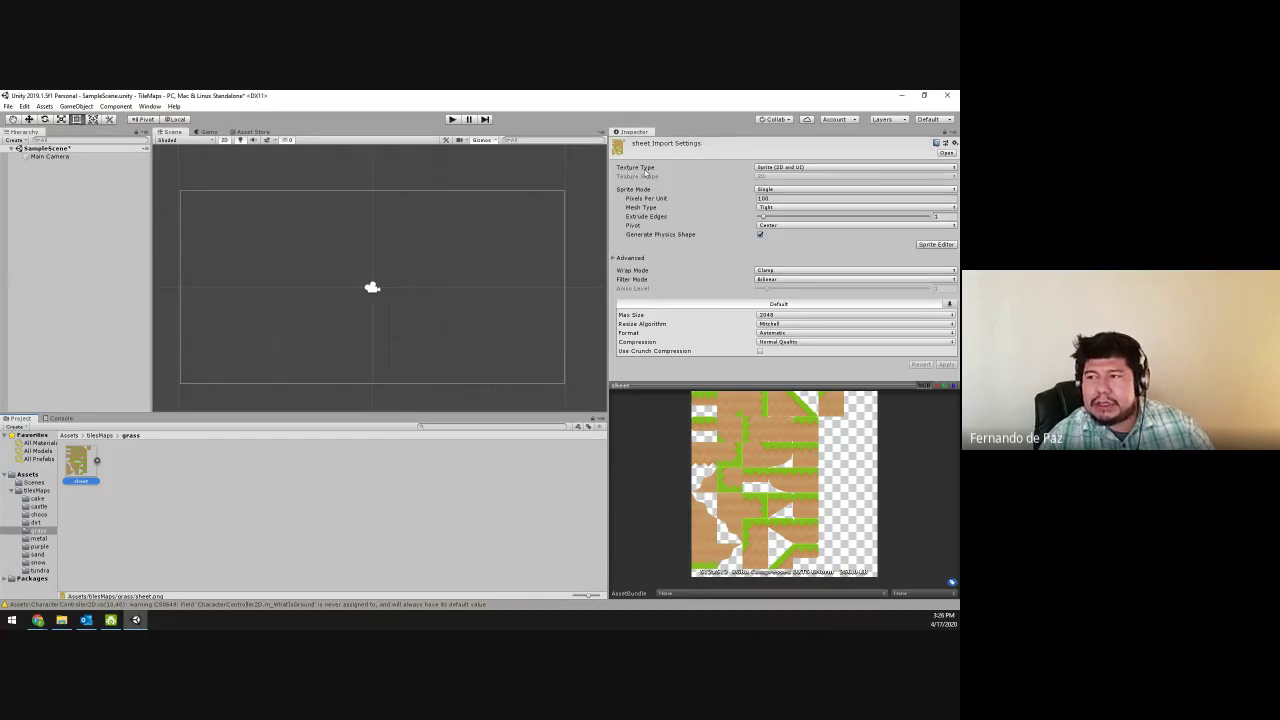
left_click(767, 168)
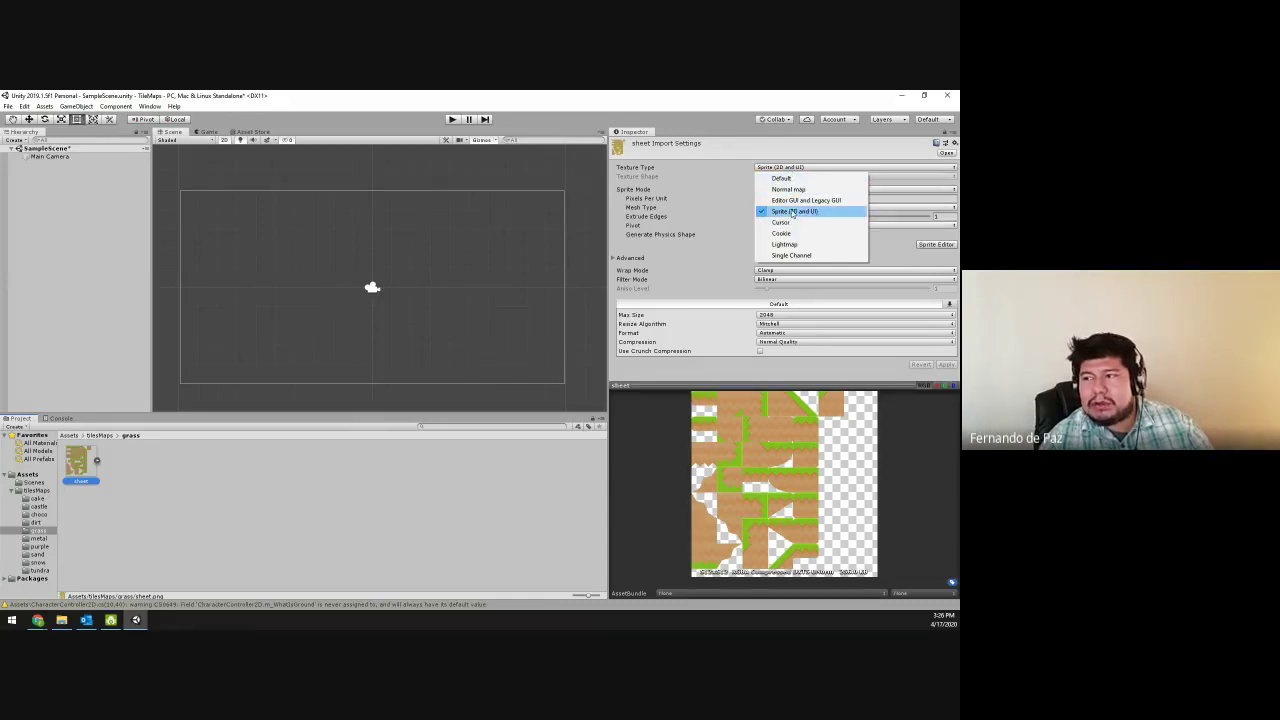
left_click(793, 212)
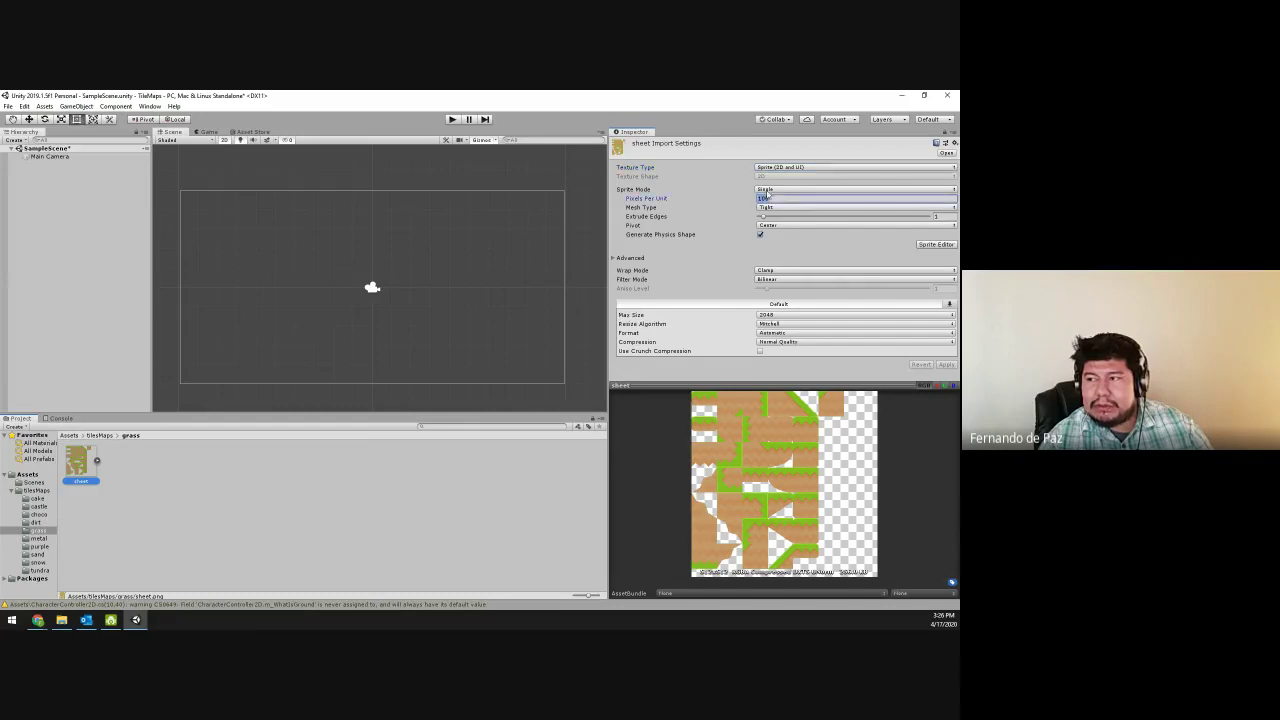
left_click(766, 190)
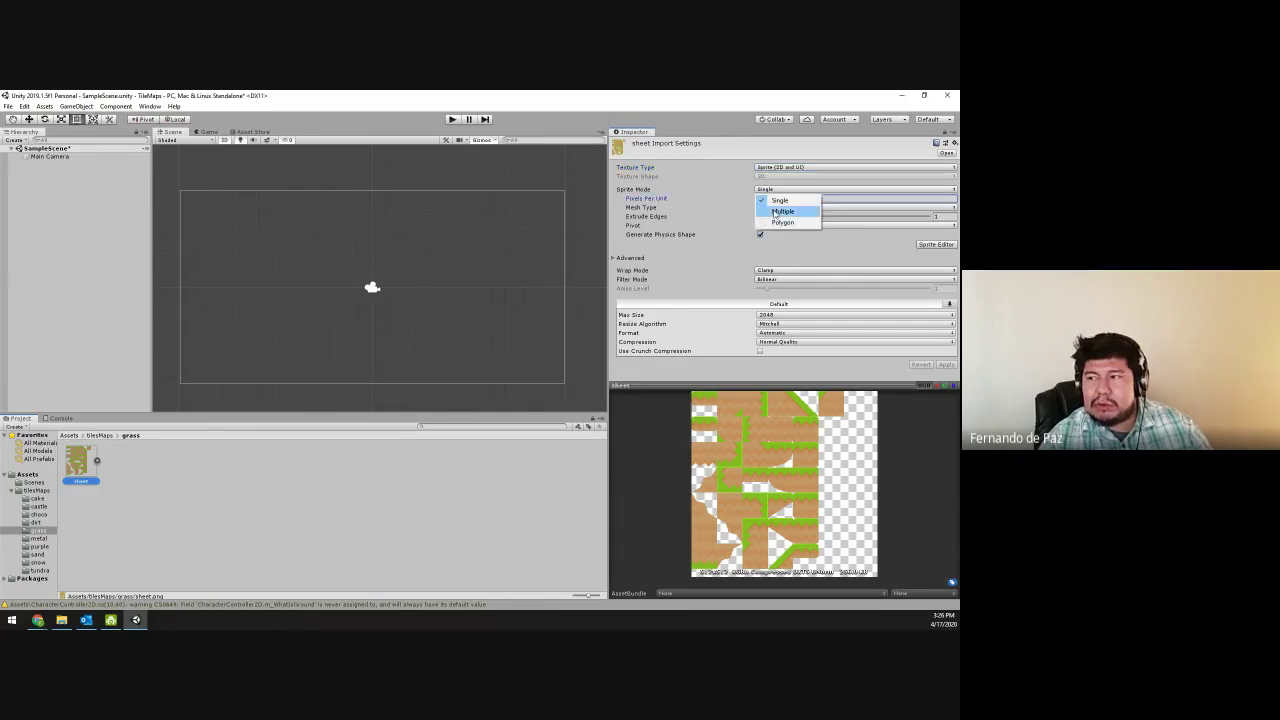
left_click(776, 212)
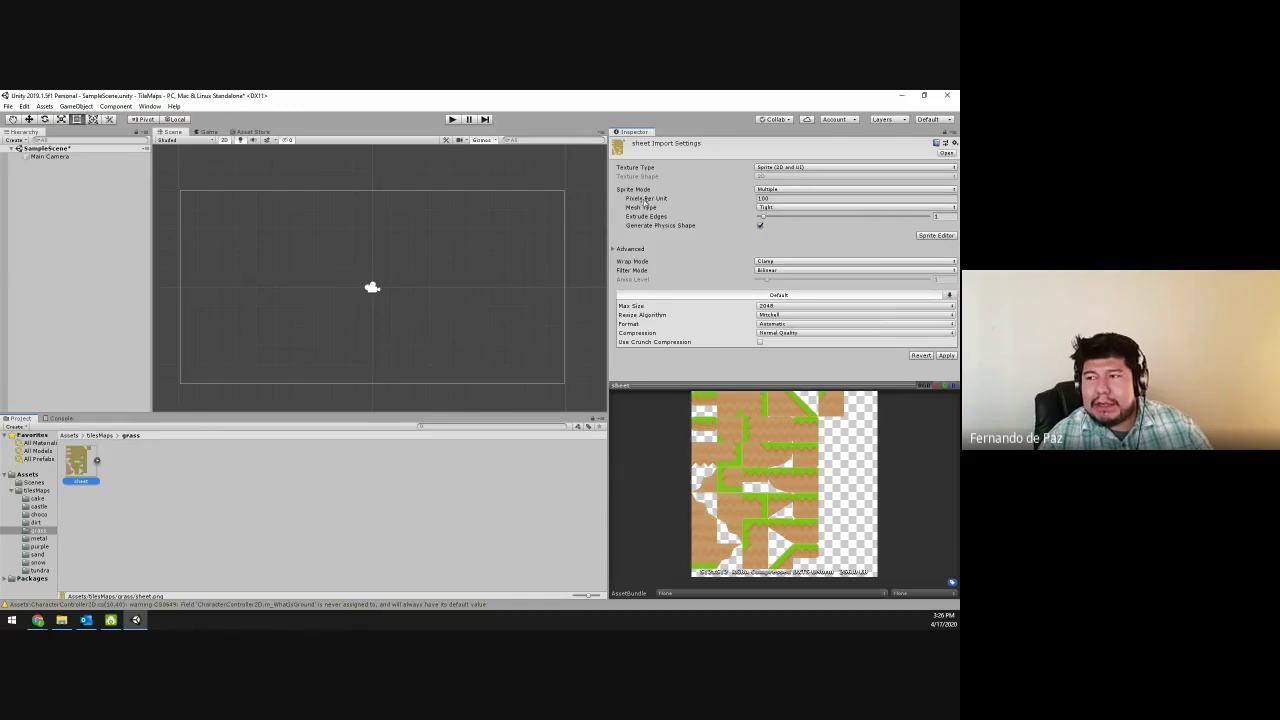
- Set the grass sheet's pixels per unit to 70 and open it in the Sprite Editor, applying the import settings
left_click(782, 199)
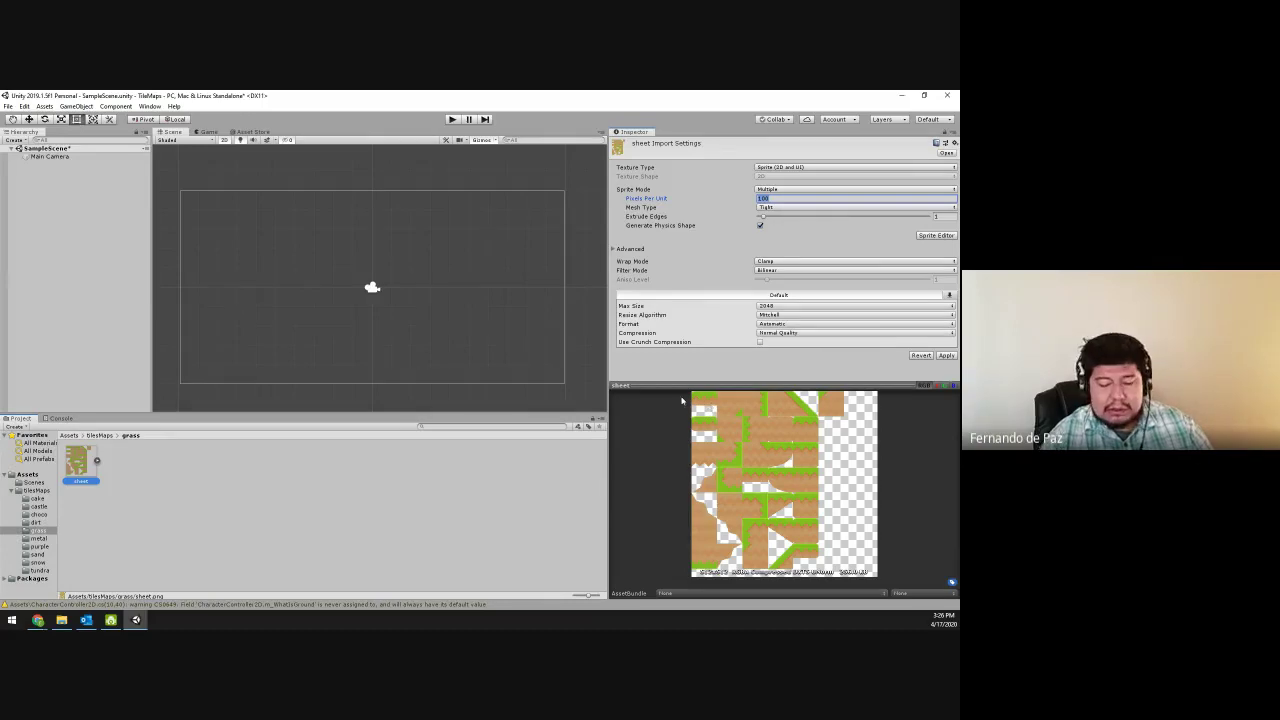
type("1")
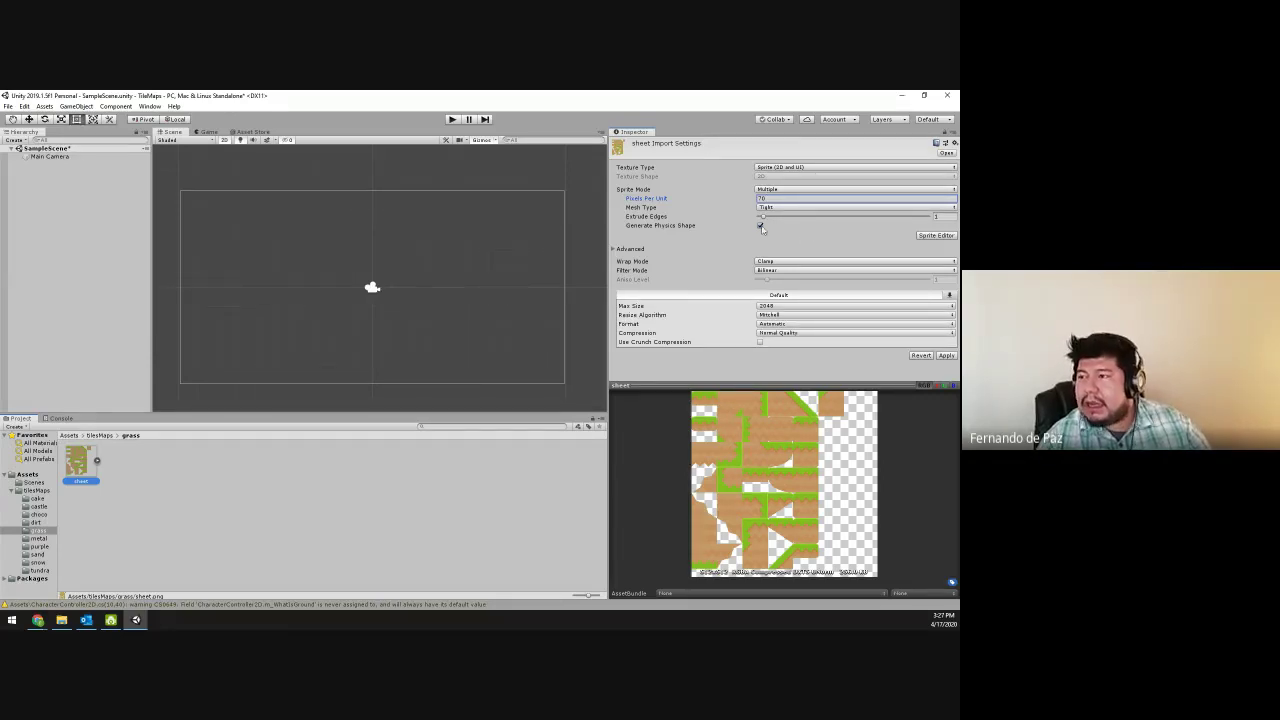
left_click(936, 236)
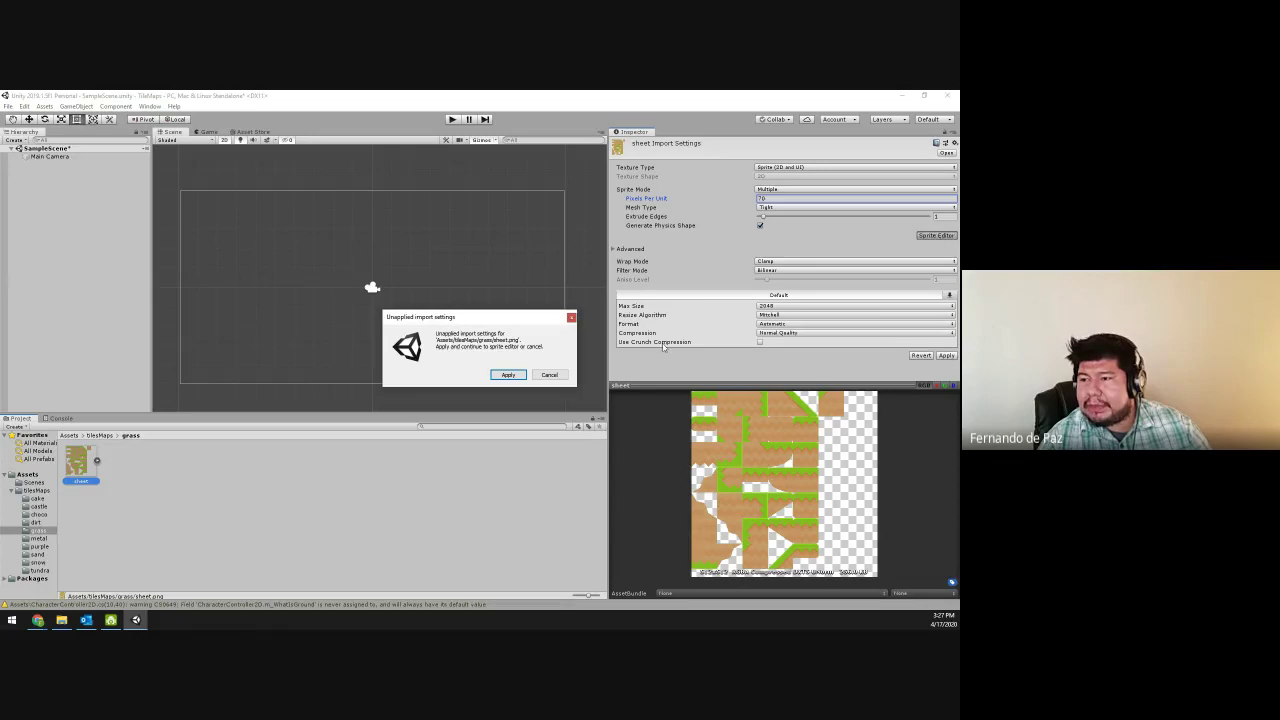
left_click_drag(460, 320, 515, 302)
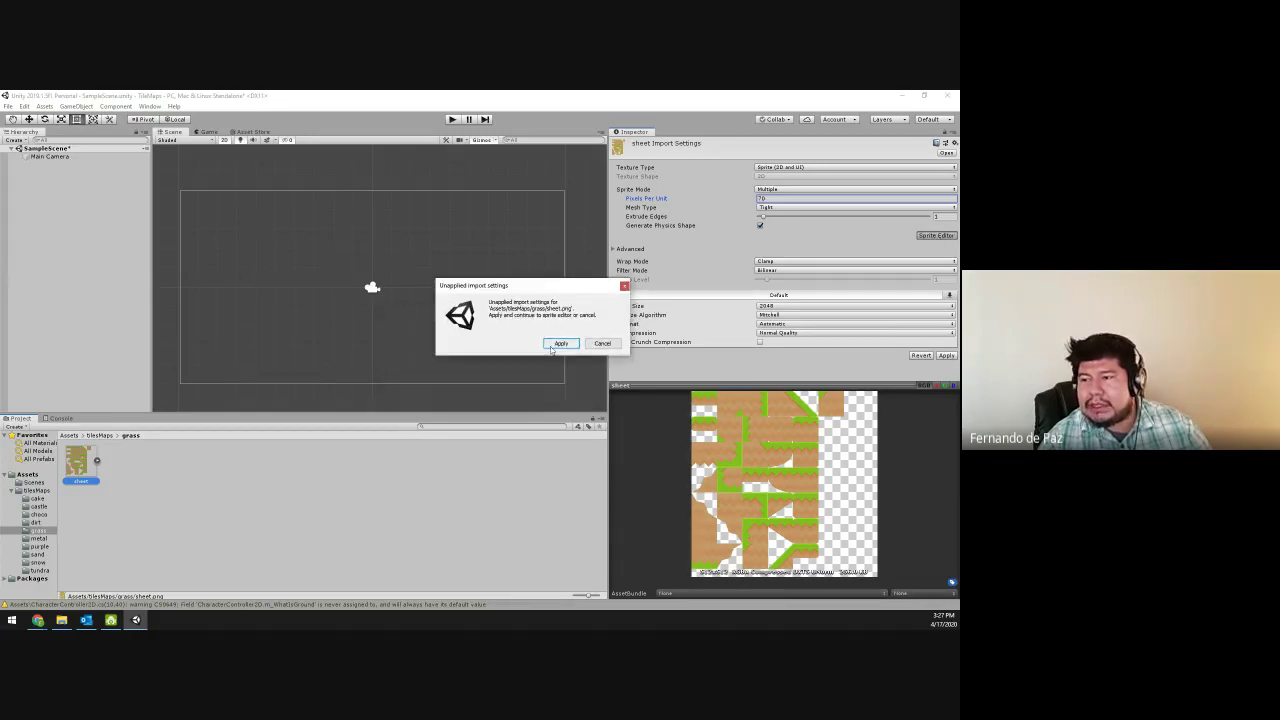
left_click(563, 343)
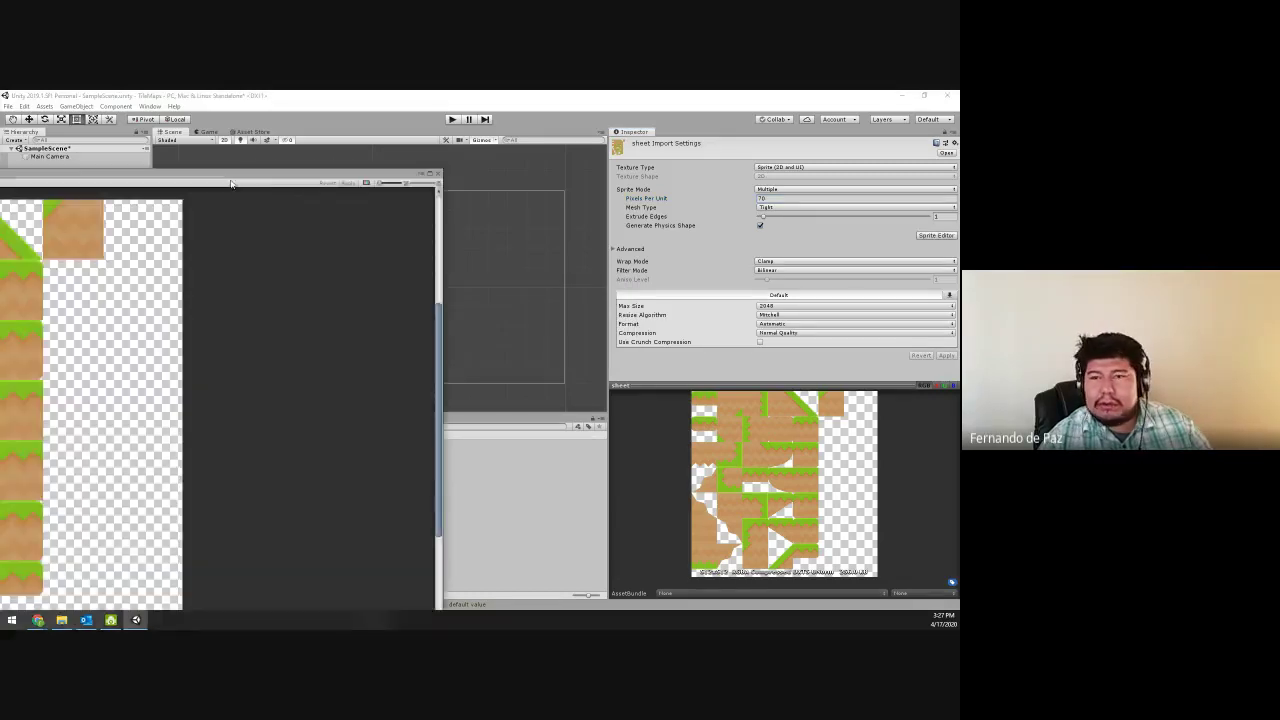
- Reopen the Sprite Editor for the grass sheet and position its window so the whole tile sheet is in view
left_click_drag(231, 184, 688, 265)
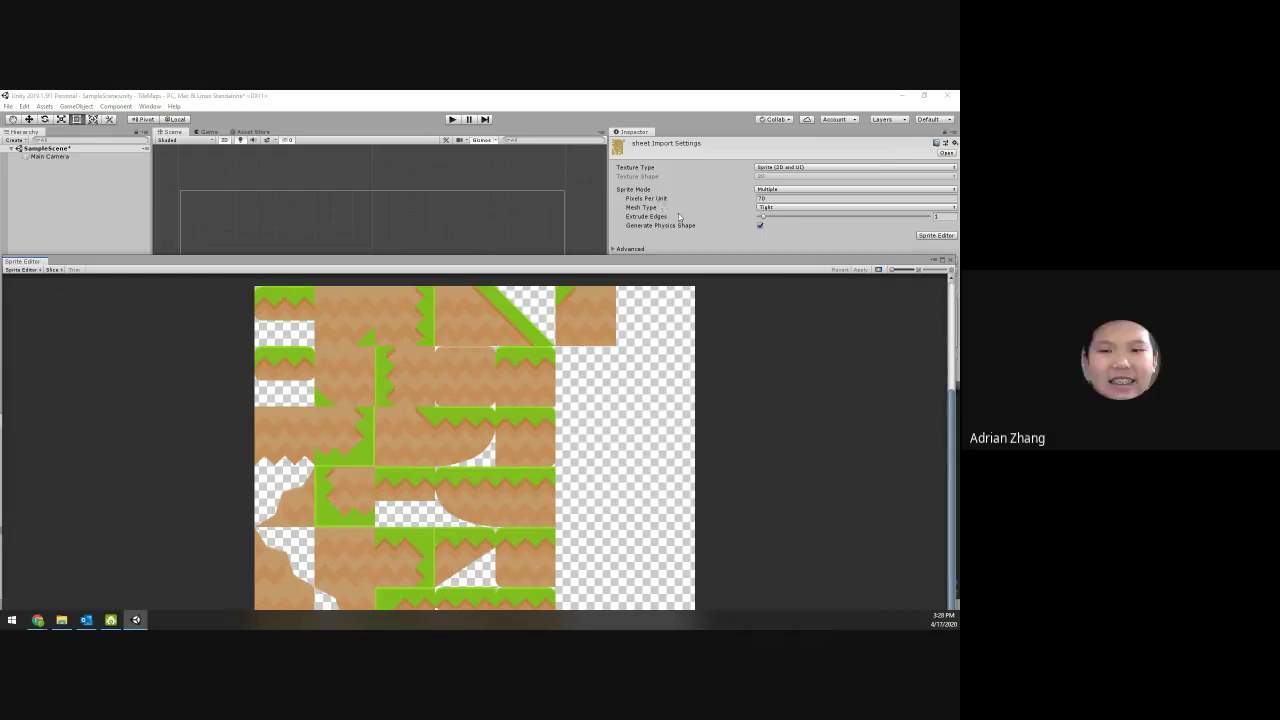
left_click_drag(510, 261, 510, 145)
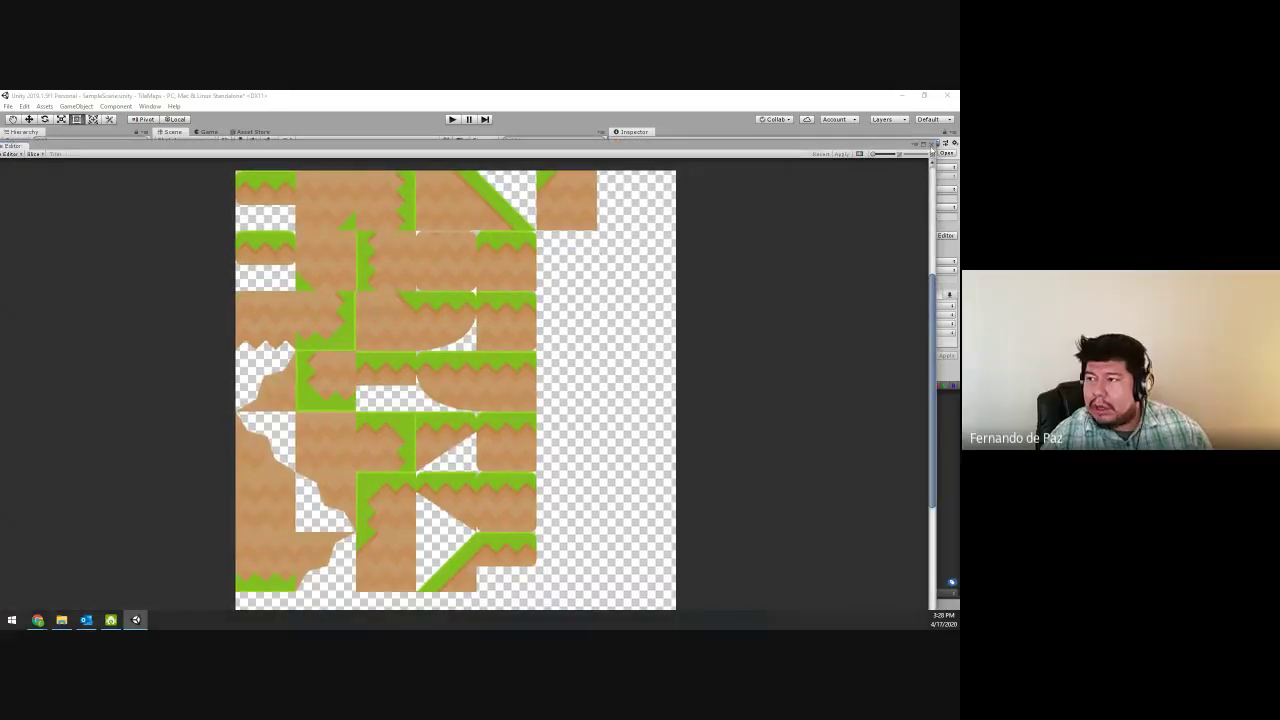
left_click(932, 147)
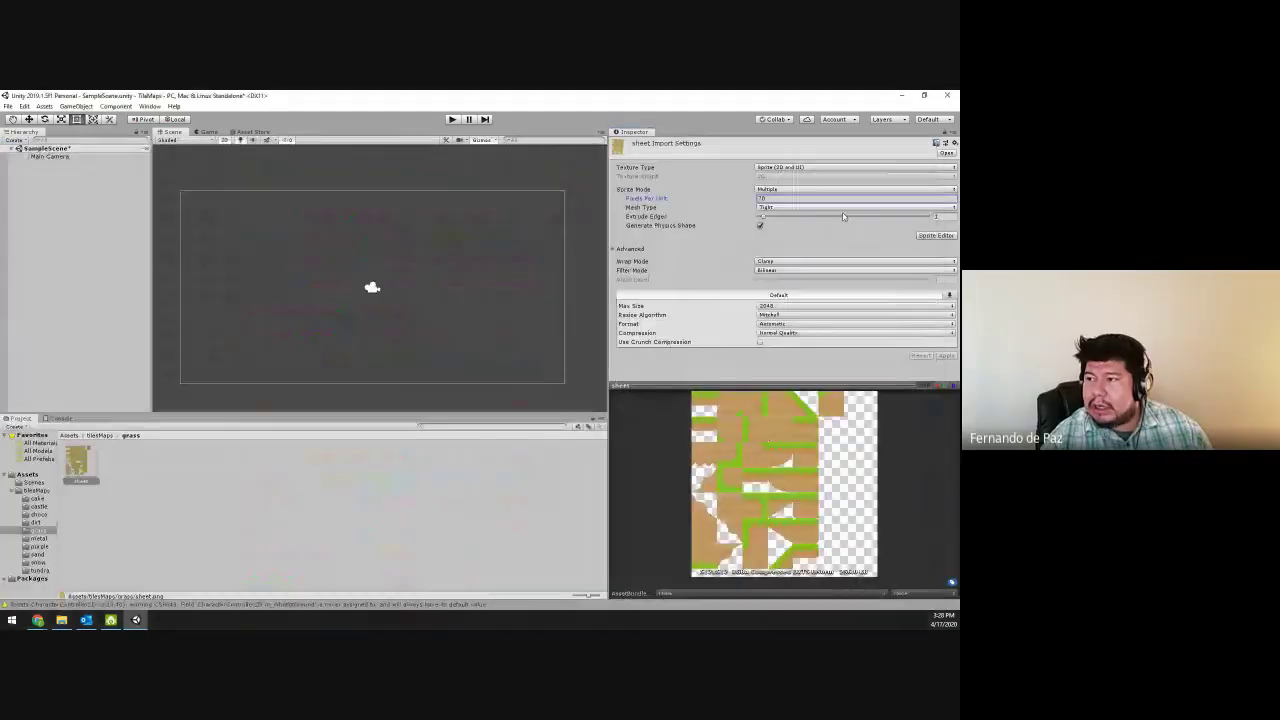
left_click(935, 236)
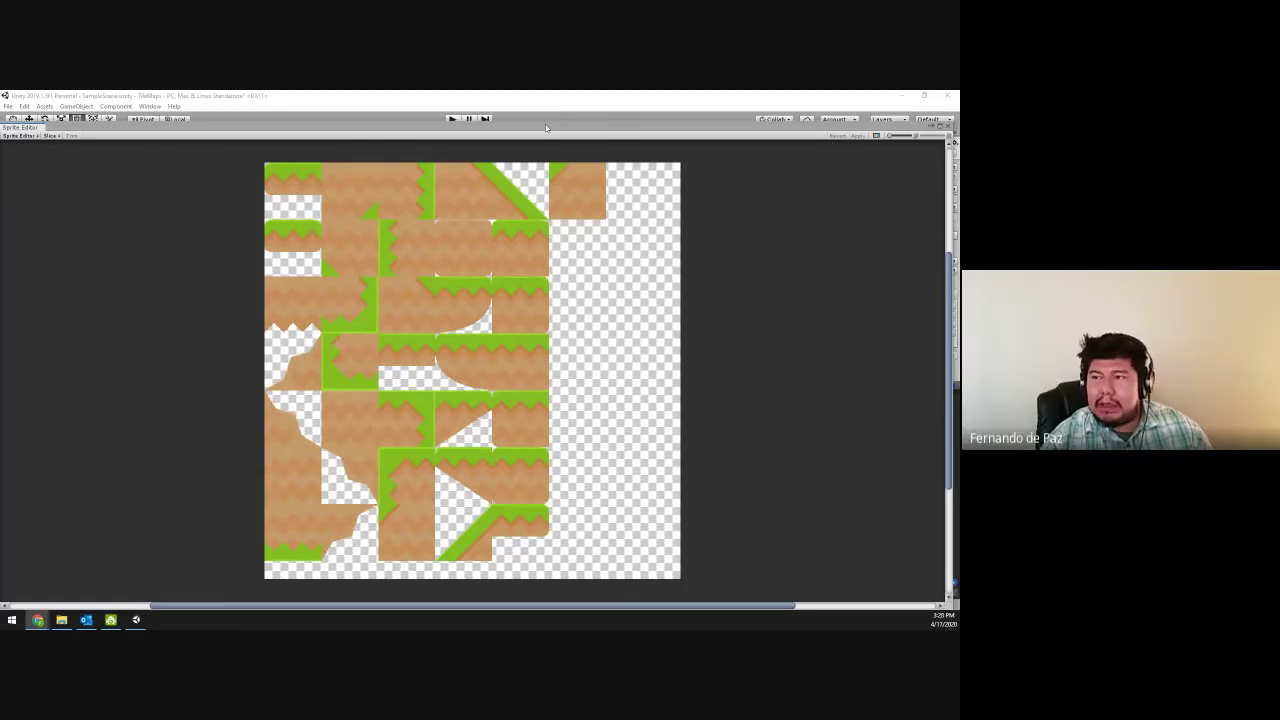
mouse_move(546, 128)
left_mouse_down()
mouse_move(568, 109)
mouse_move(538, 107)
mouse_move(549, 103)
left_mouse_up()
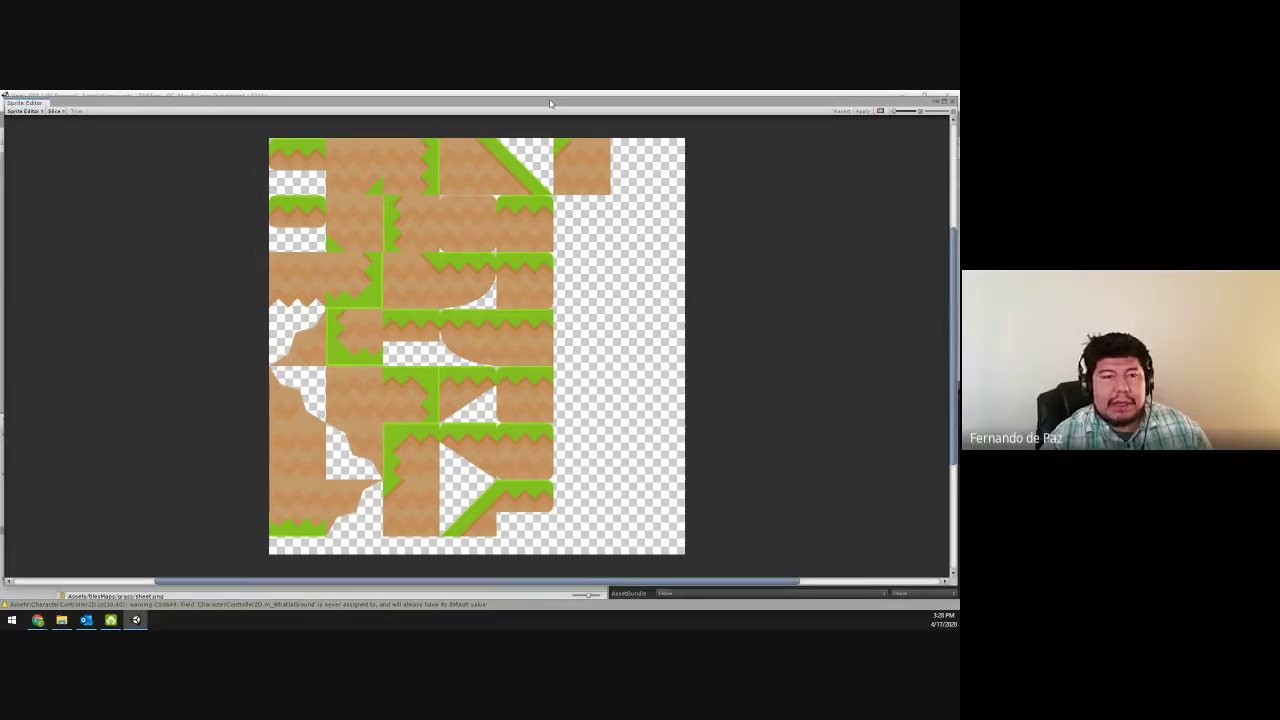
left_click_drag(549, 103, 546, 110)
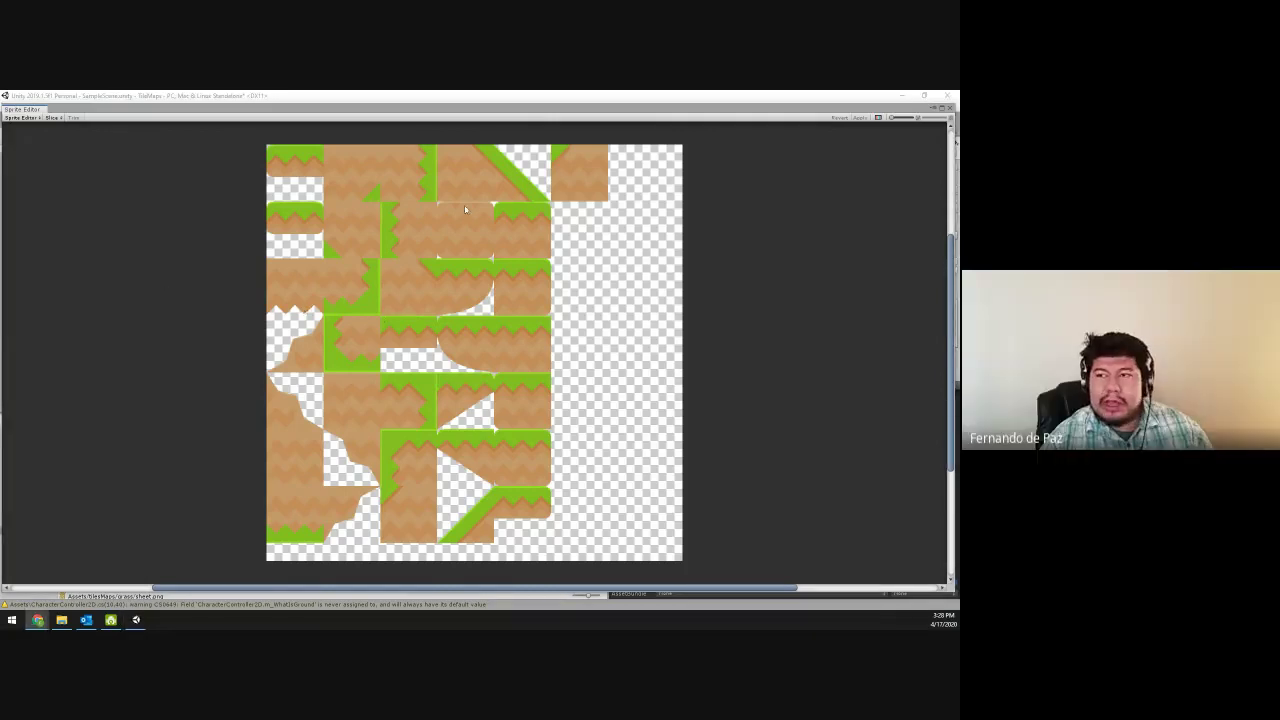
left_click_drag(351, 110, 413, 328)
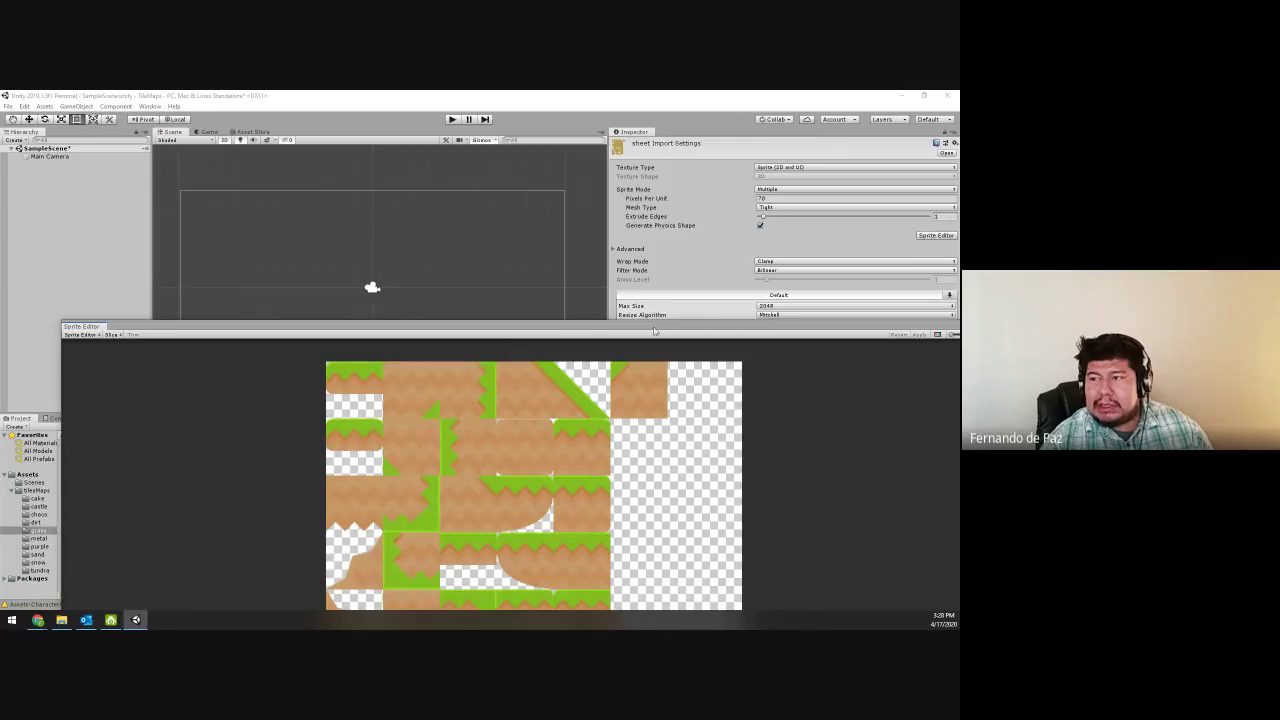
left_click_drag(656, 330, 614, 403)
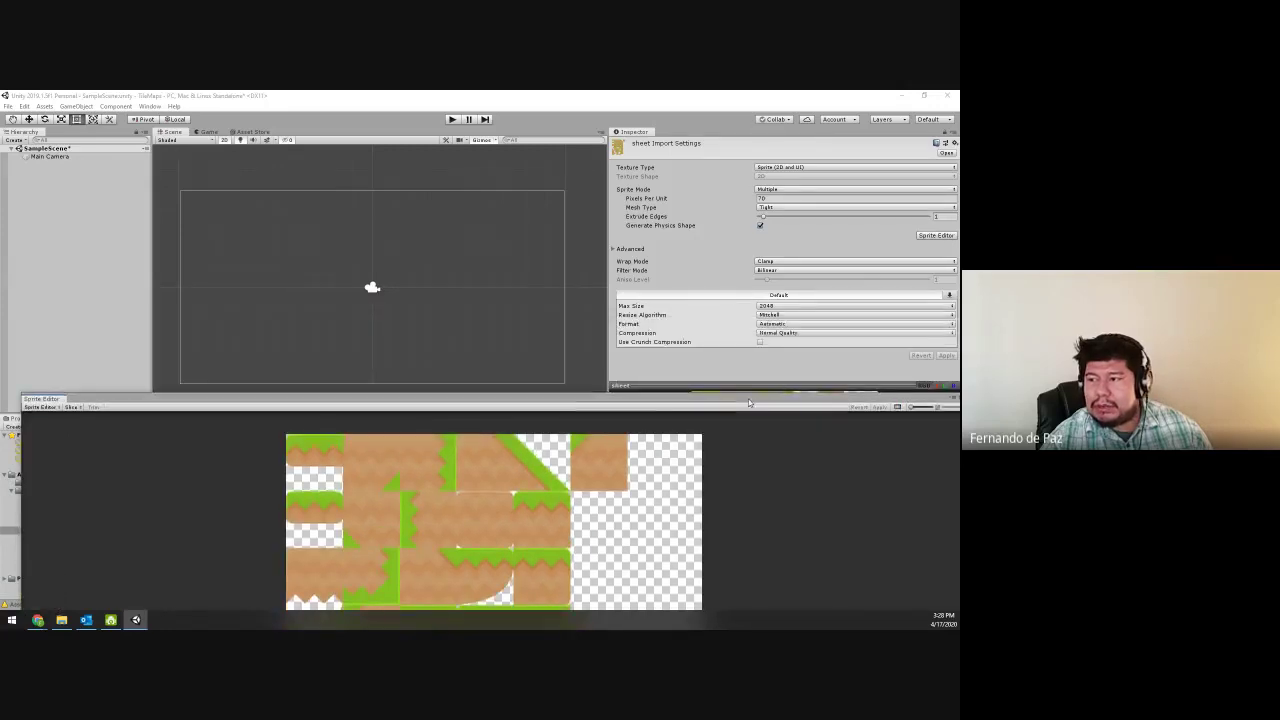
left_click_drag(750, 402, 732, 181)
double_click(732, 181)
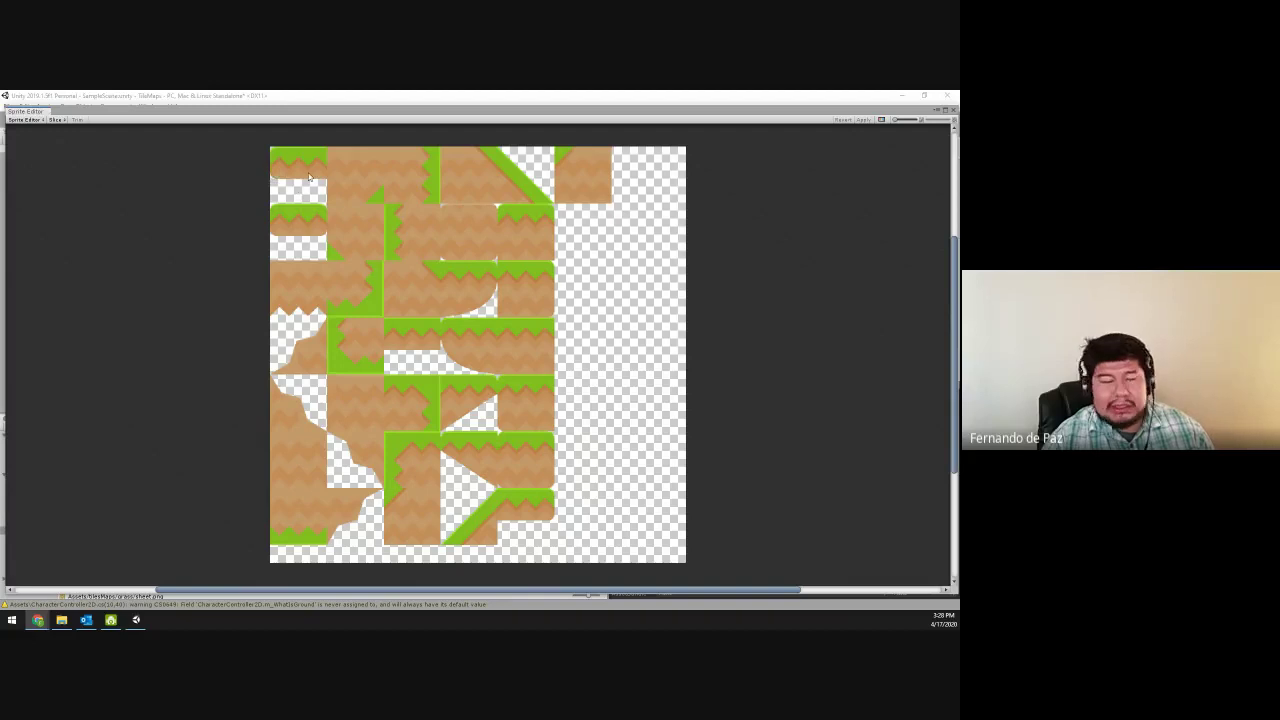
- Configure slicing of the grass sheet as Grid By Cell Size with a pixel size of 70 by 70
left_click(56, 120)
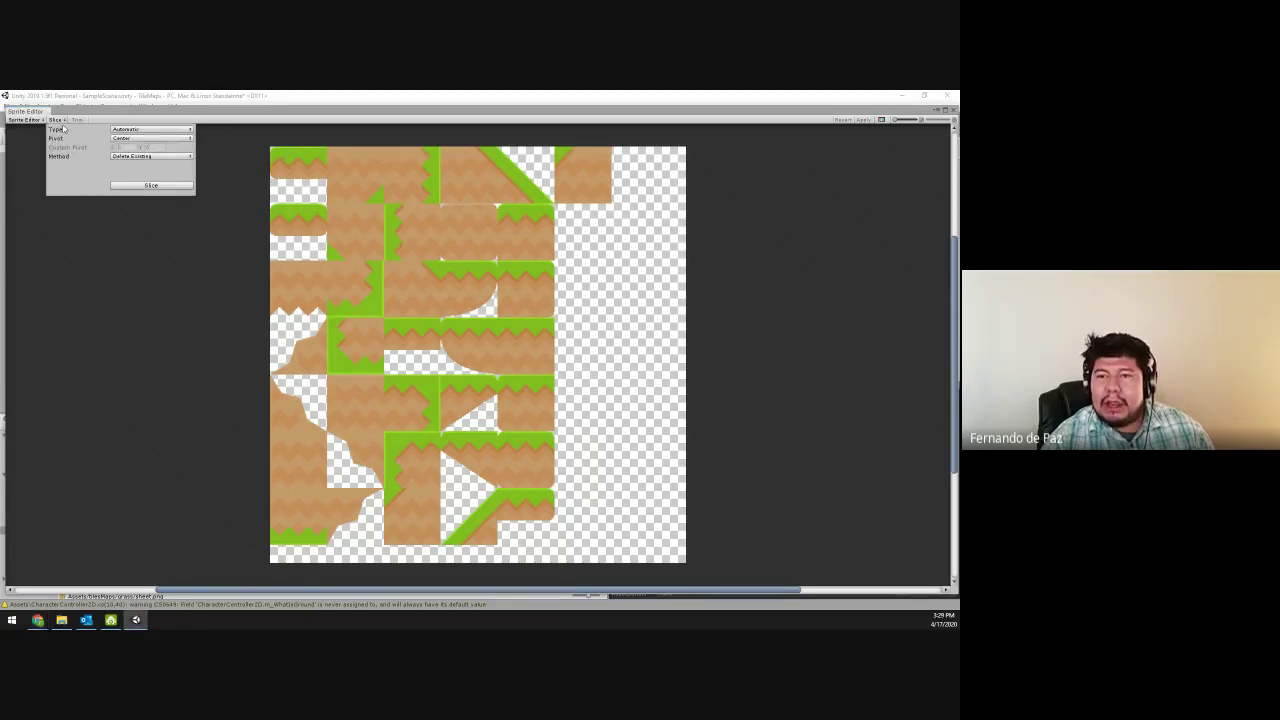
left_click(146, 131)
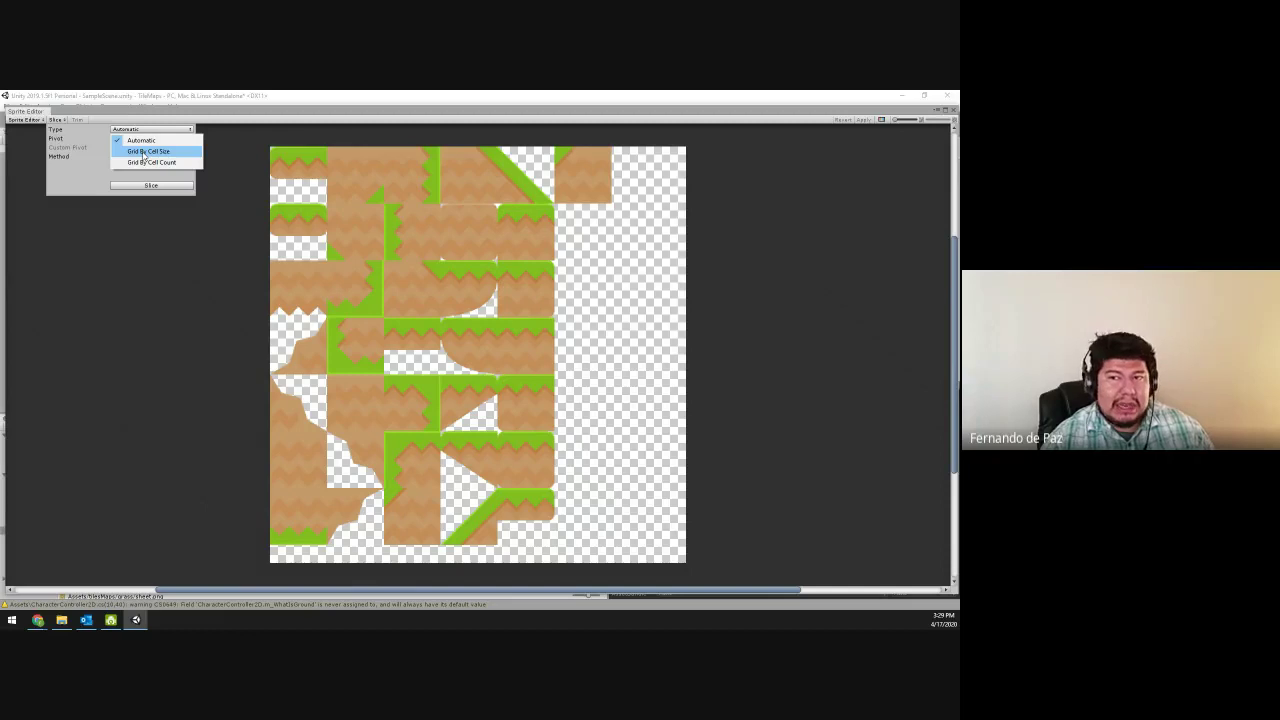
left_click(145, 153)
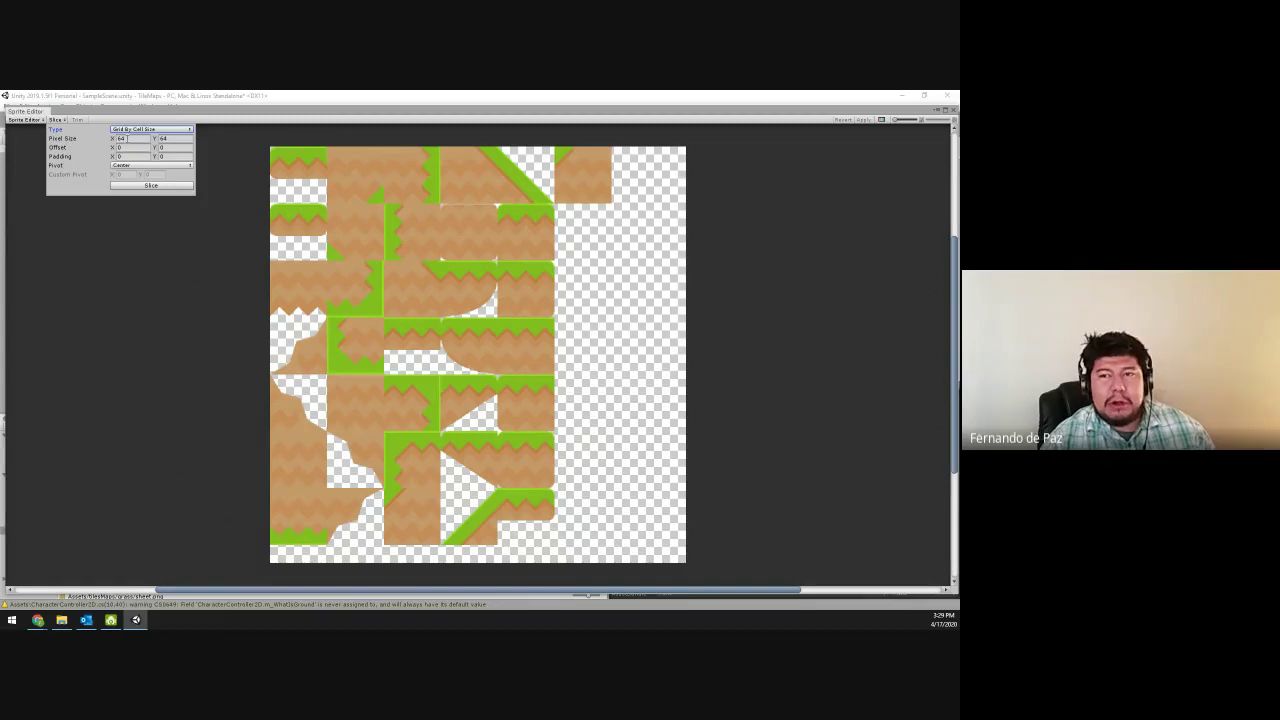
left_click(85, 142)
type("16")
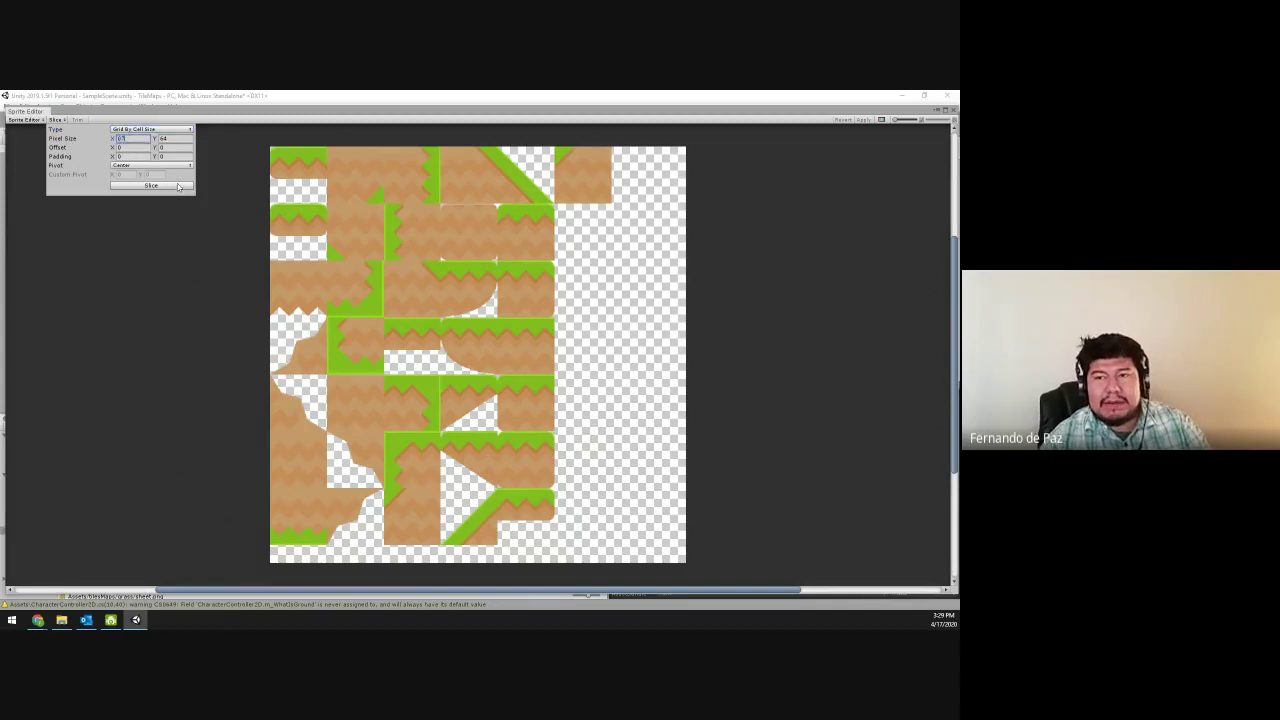
type("1")
key("Tab")
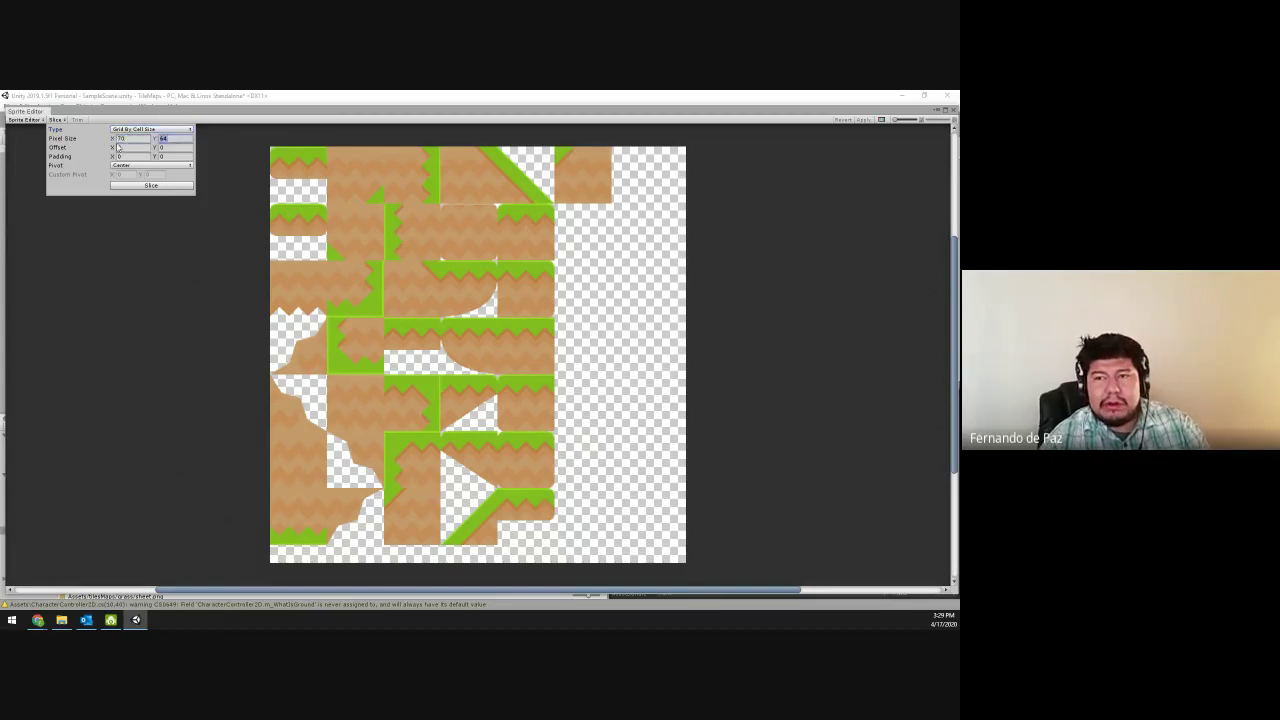
type("70")
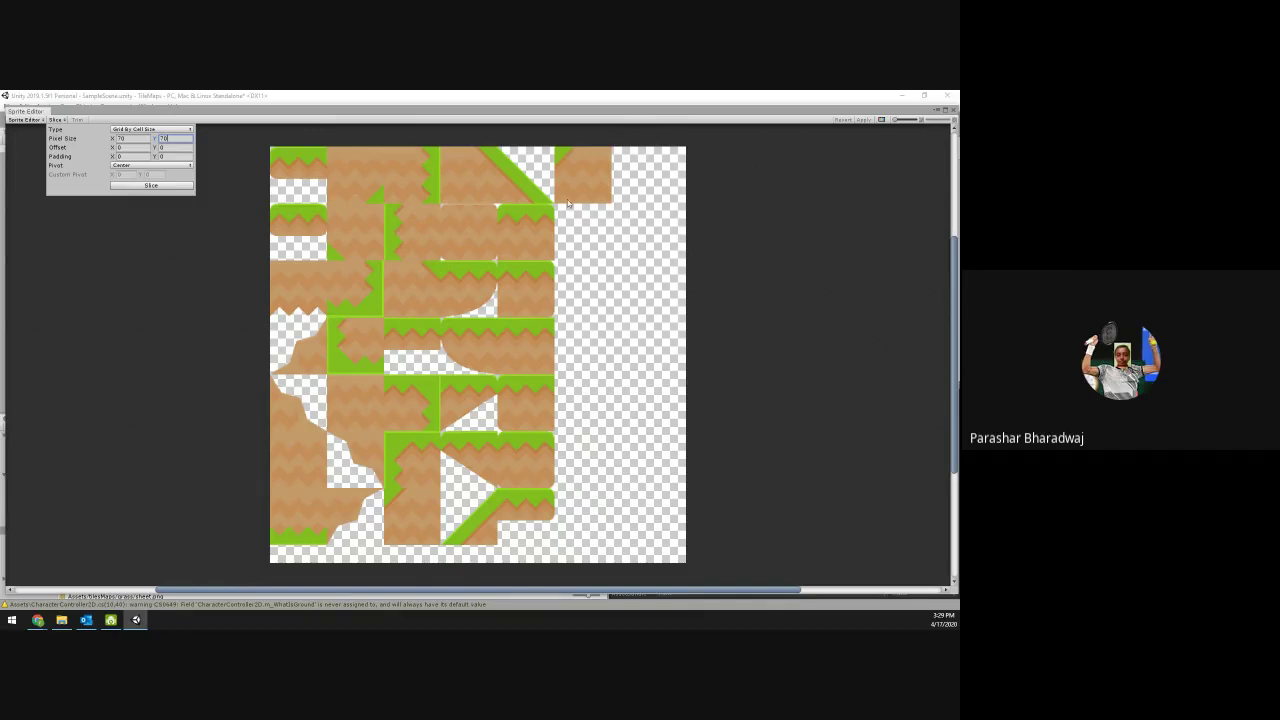
- Check the grass sheet's import settings and slice settings, and maximize the Sprite Editor window
left_click_drag(872, 115, 180, 277)
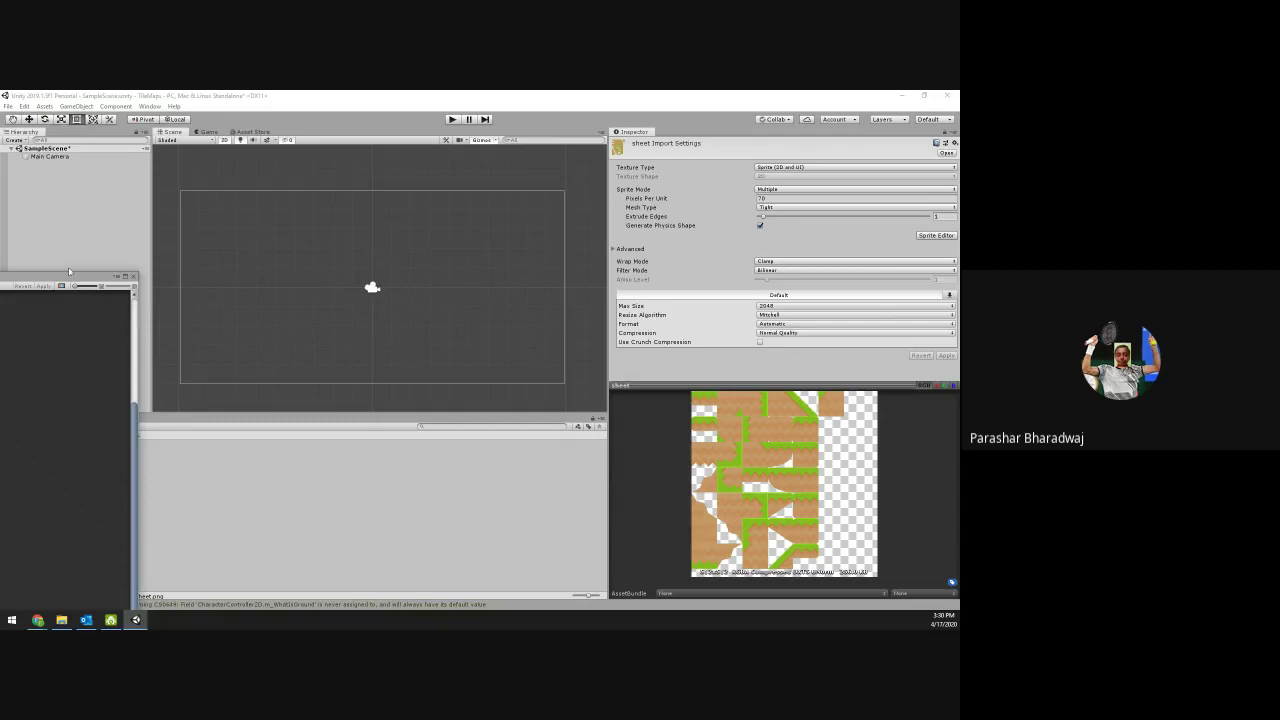
left_click_drag(60, 278, 904, 258)
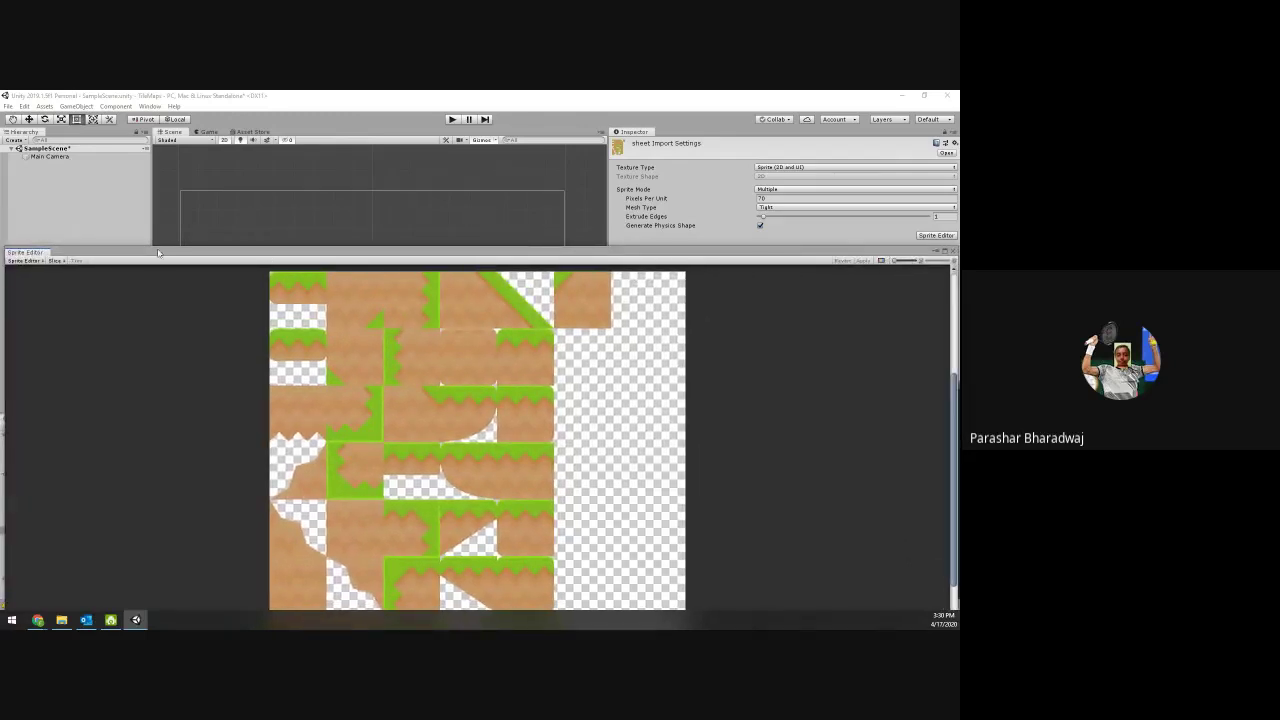
left_click(56, 260)
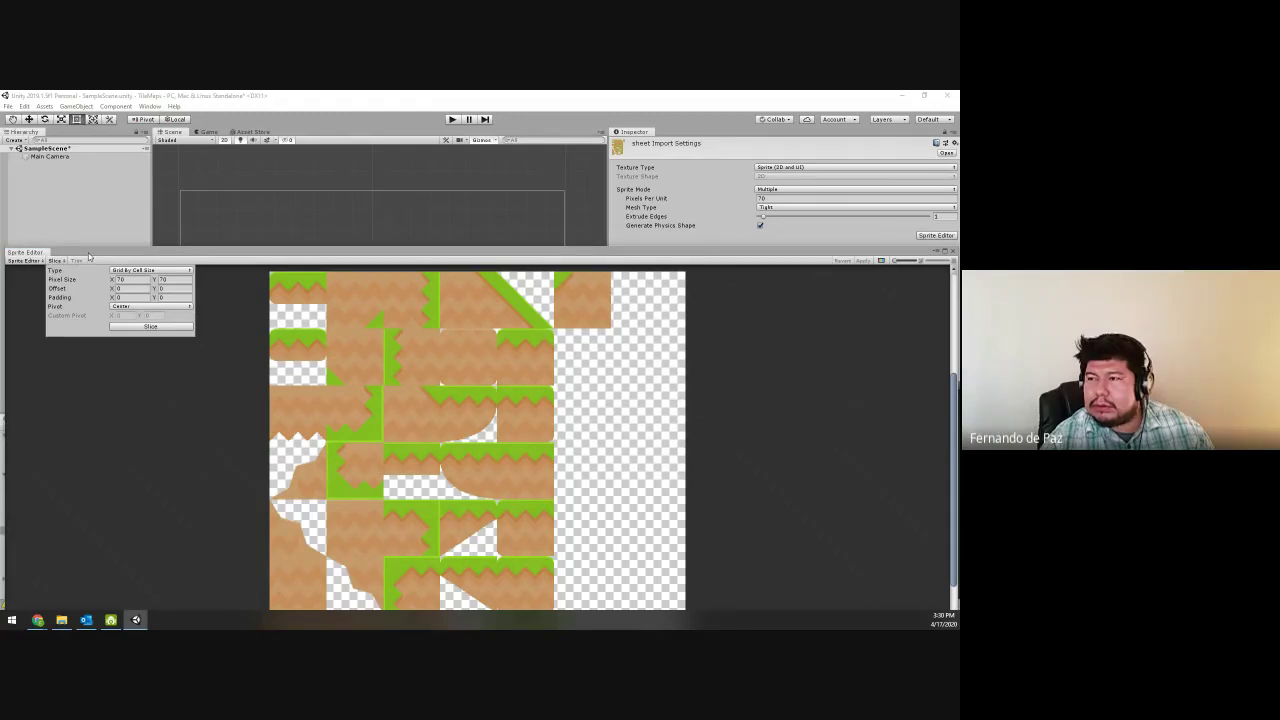
left_click(88, 258)
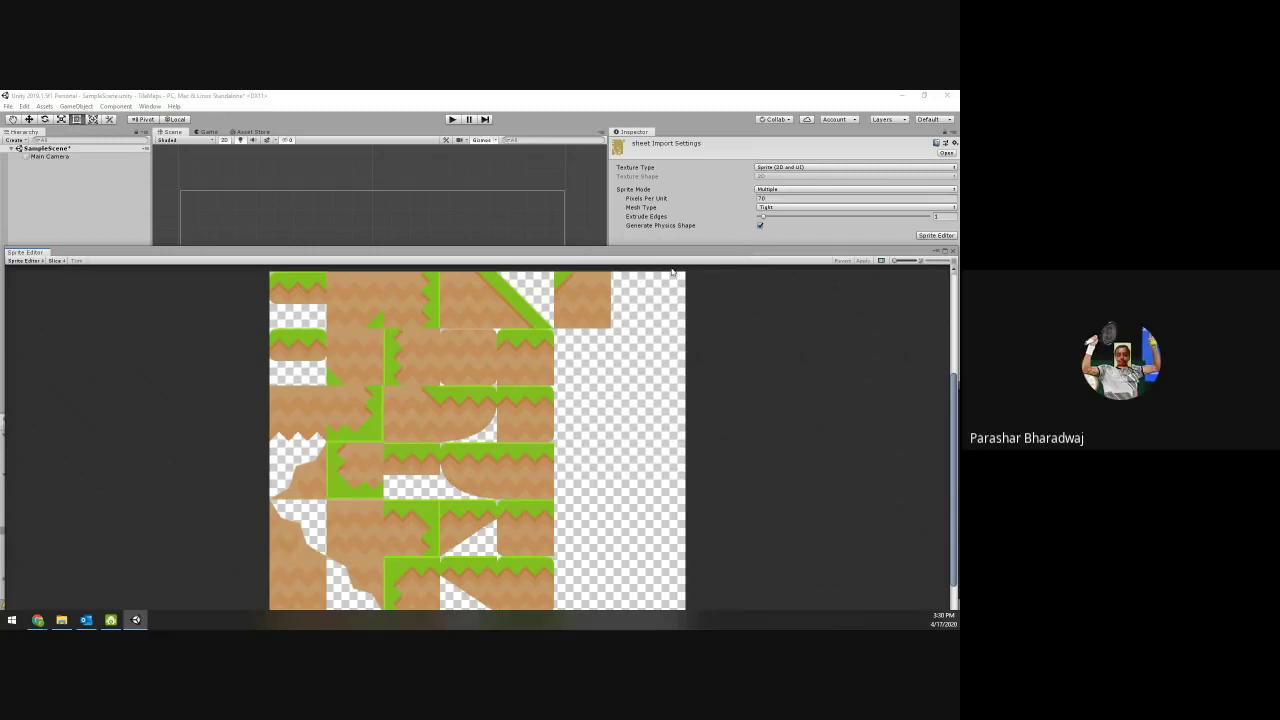
left_click(945, 251)
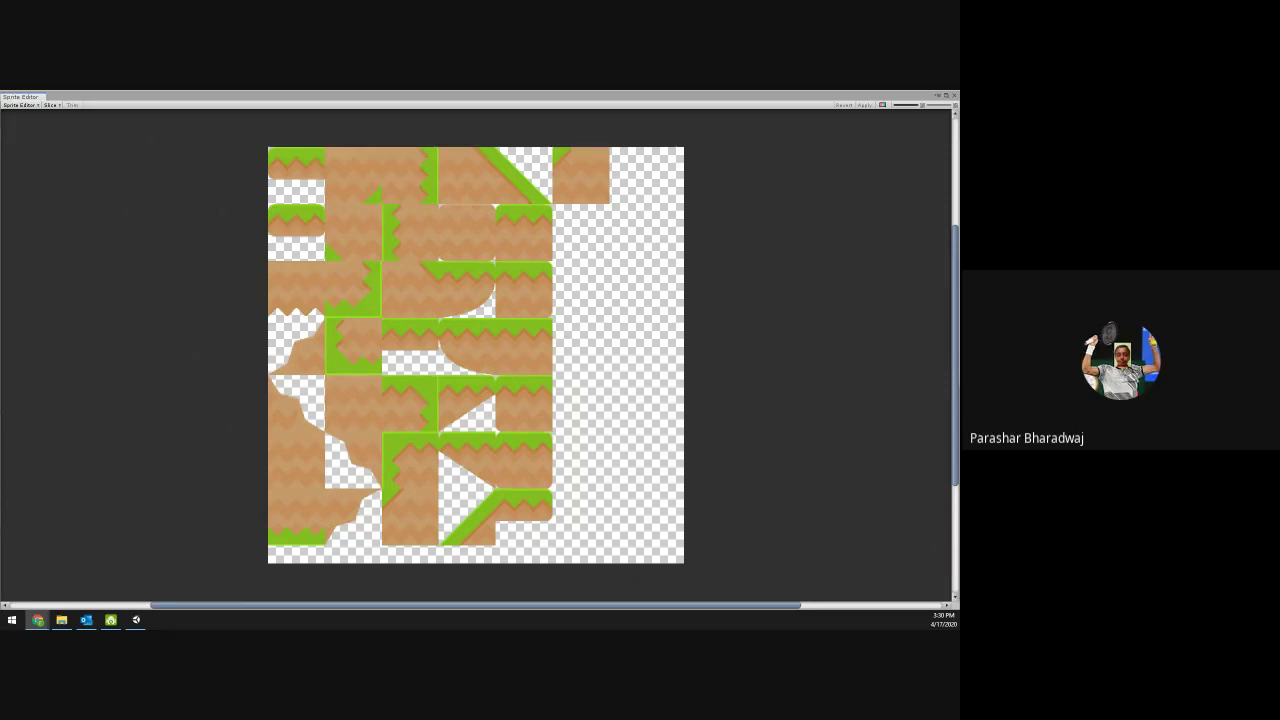
- Switch to the Google Meet call in Chrome, and return to Unity's Sprite Editor with the pale blue tile sheet
left_click(37, 620)
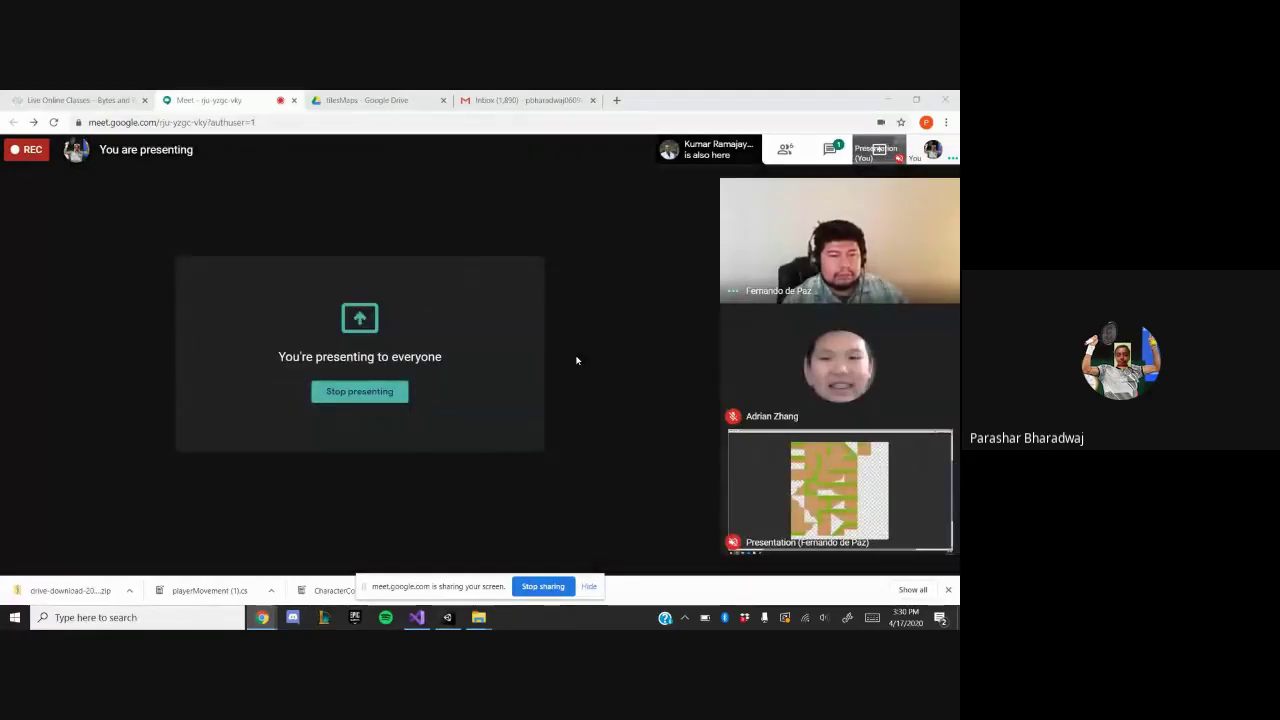
key("alt+Tab")
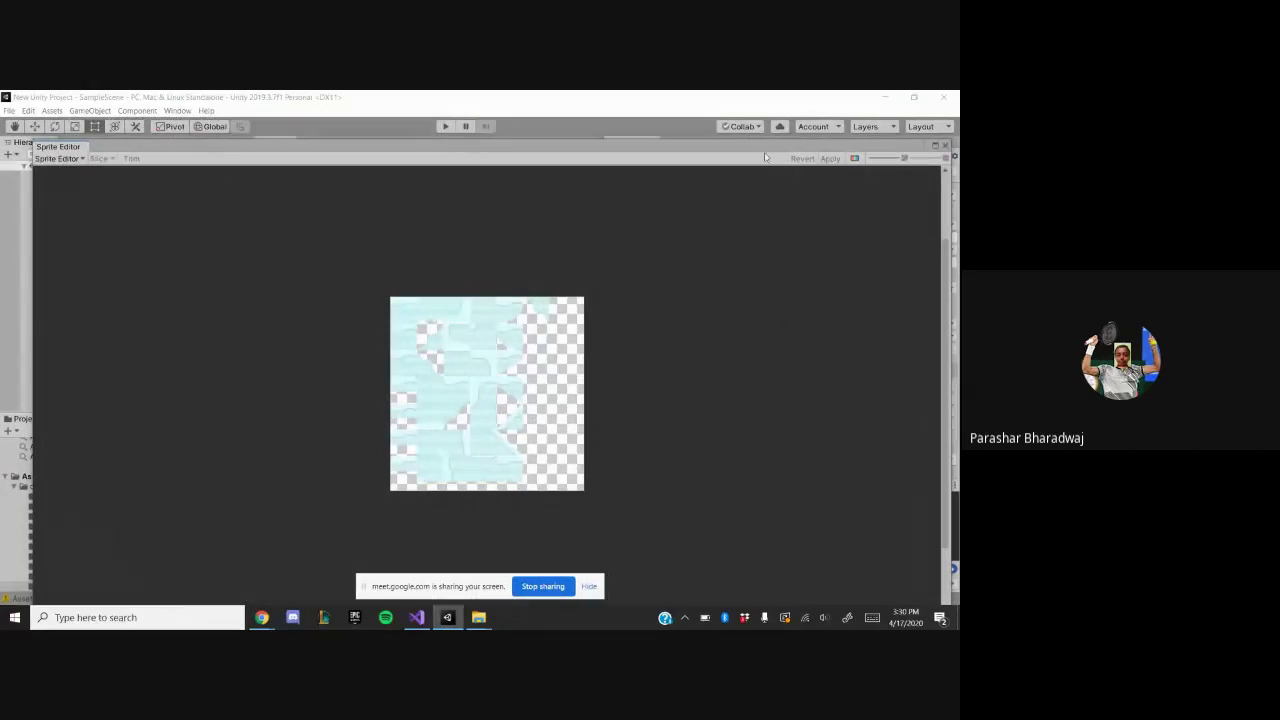
- Maximize and close the Sprite Editor, and apply the tundra sheet's import settings
left_click_drag(741, 152, 727, 110)
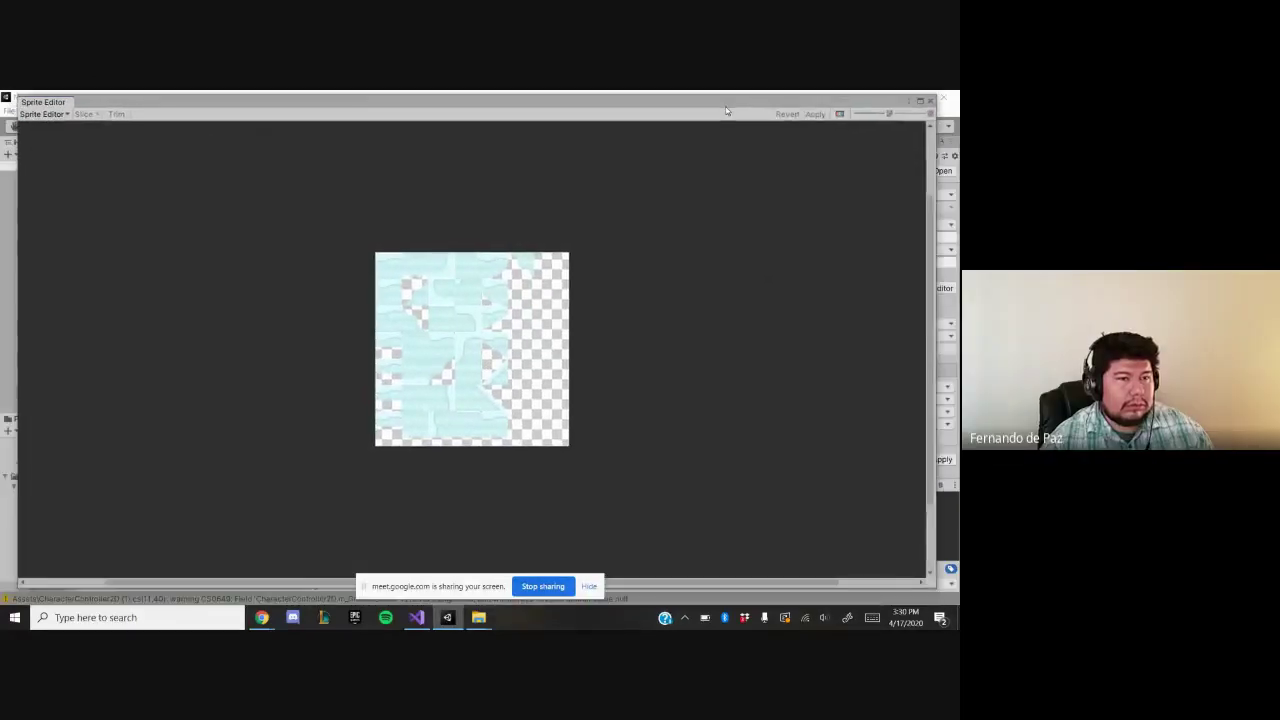
left_click(919, 101)
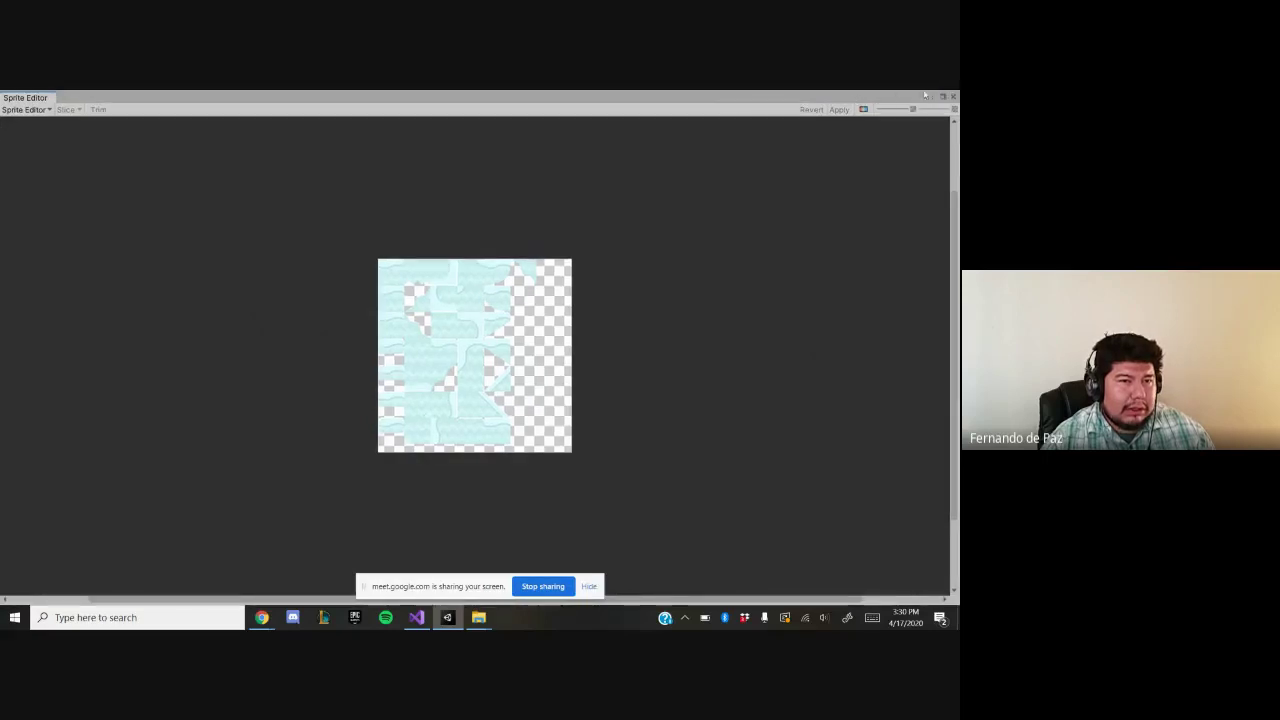
left_click(952, 96)
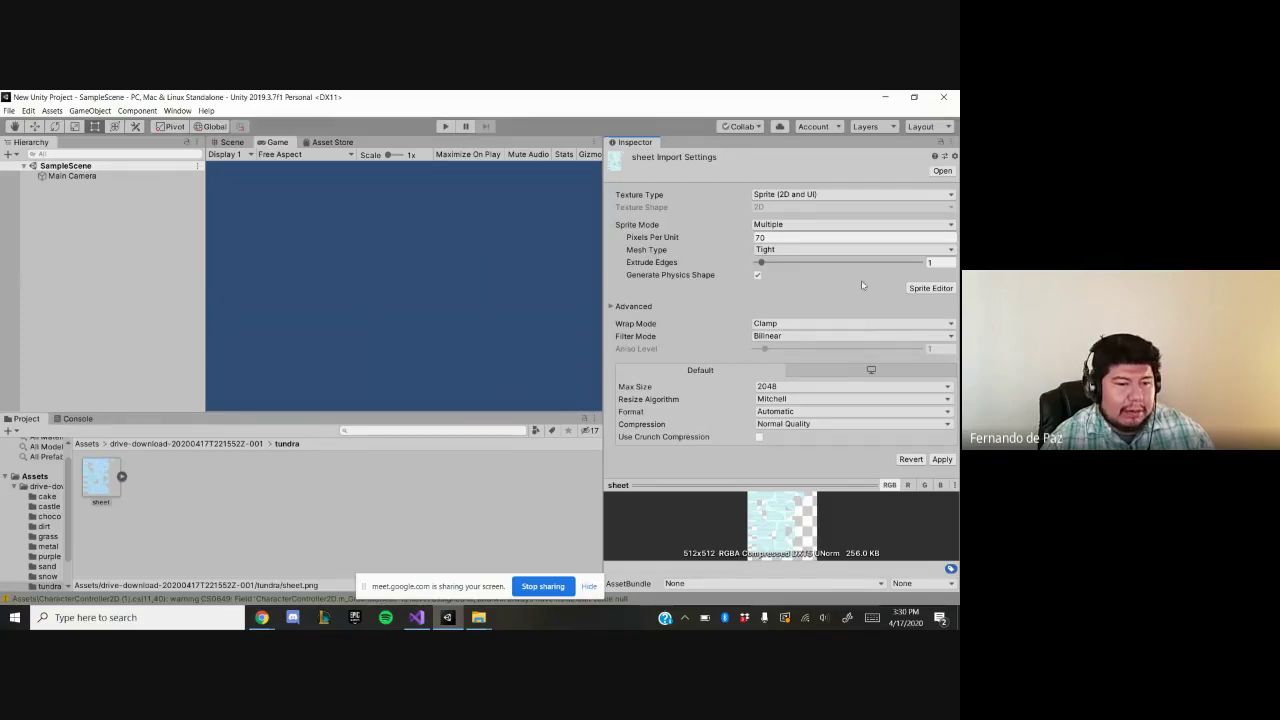
left_click(940, 459)
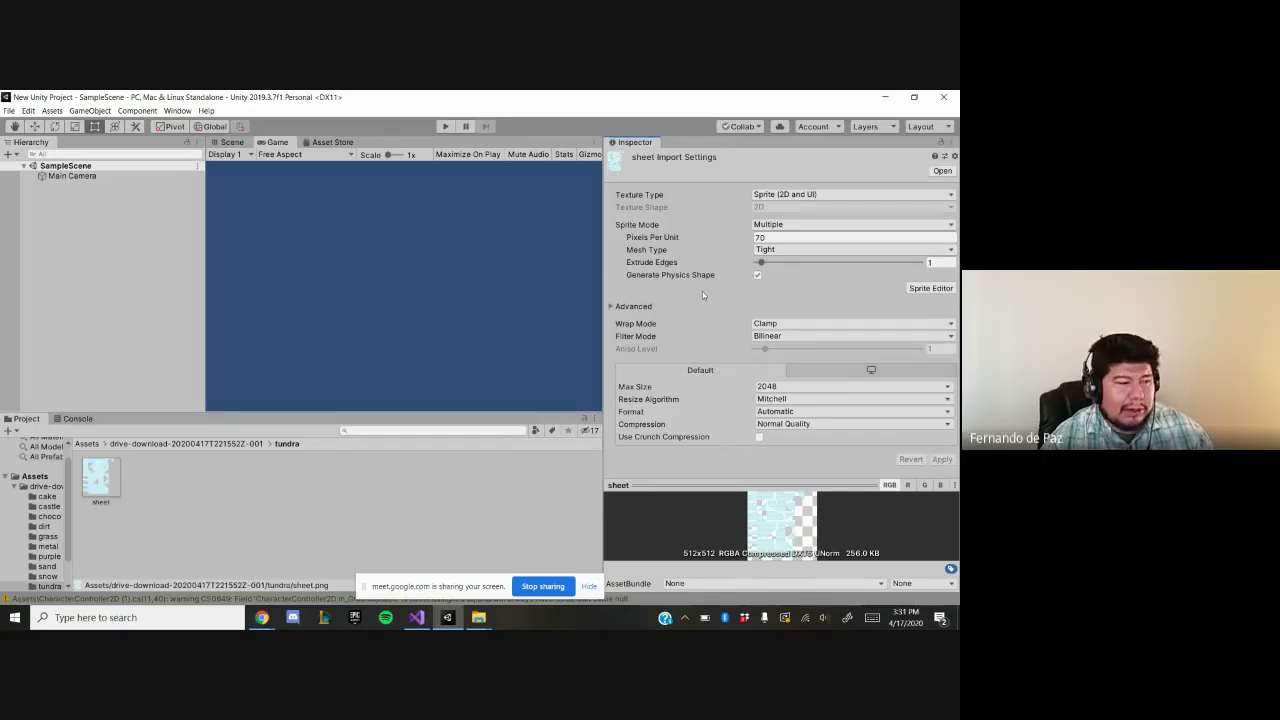
- Reopen the Sprite Editor for the tundra sheet and set its slice type to Grid By Cell Size
left_click(936, 290)
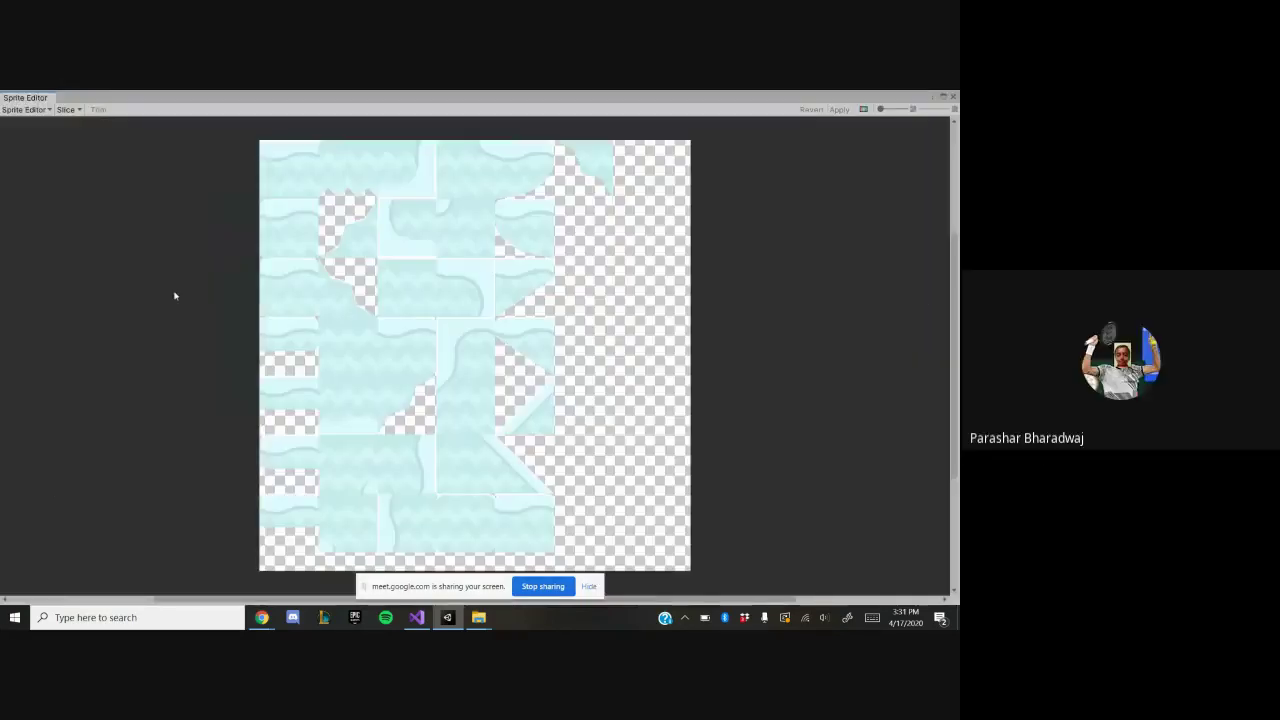
left_click(66, 109)
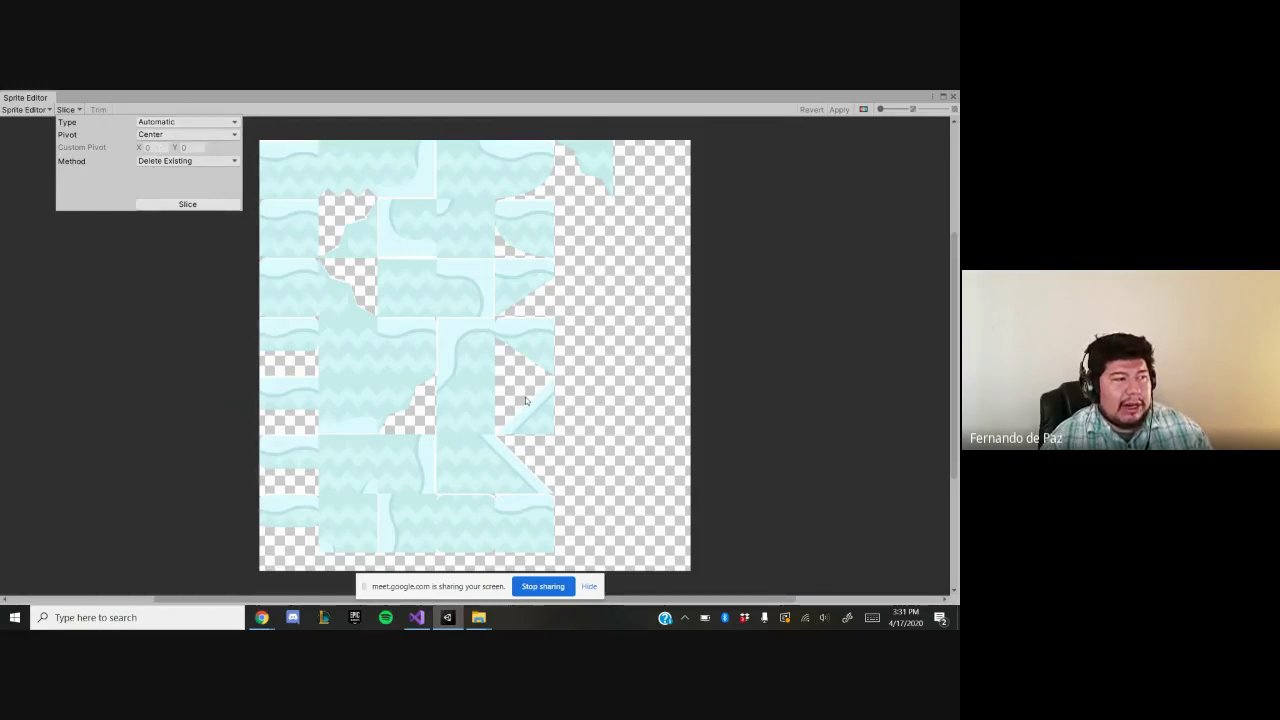
left_click(180, 122)
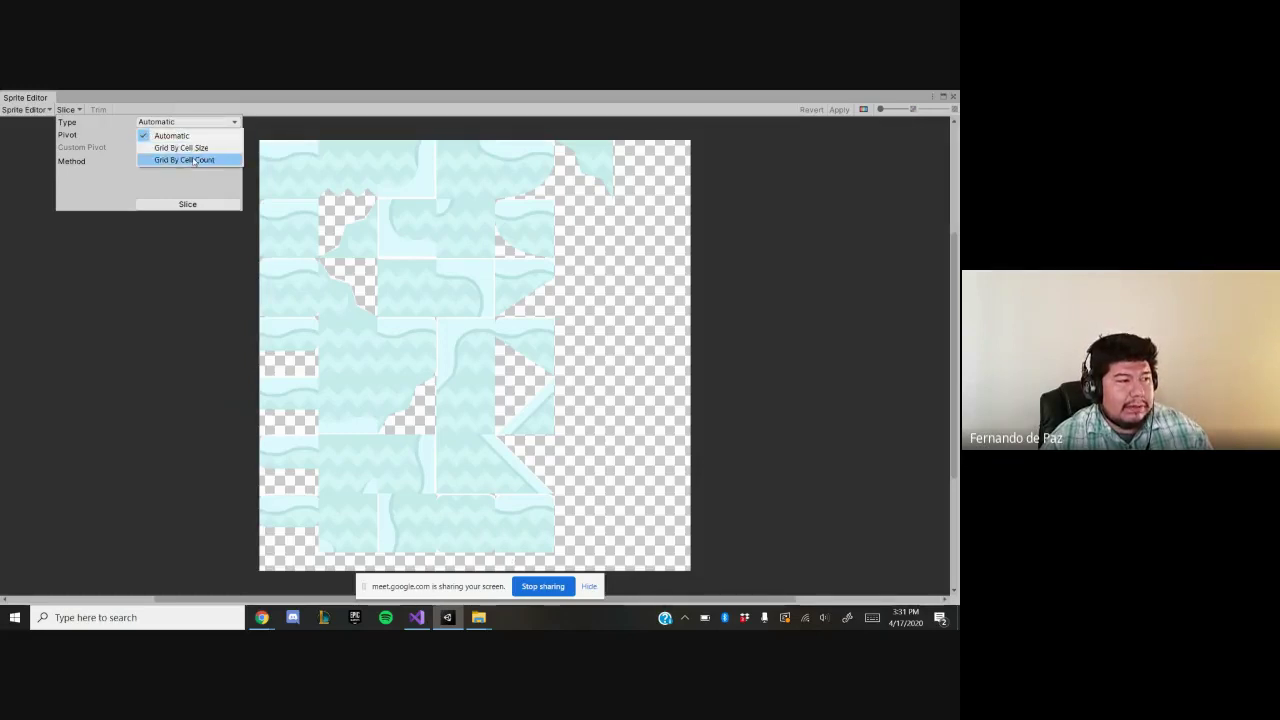
left_click(193, 147)
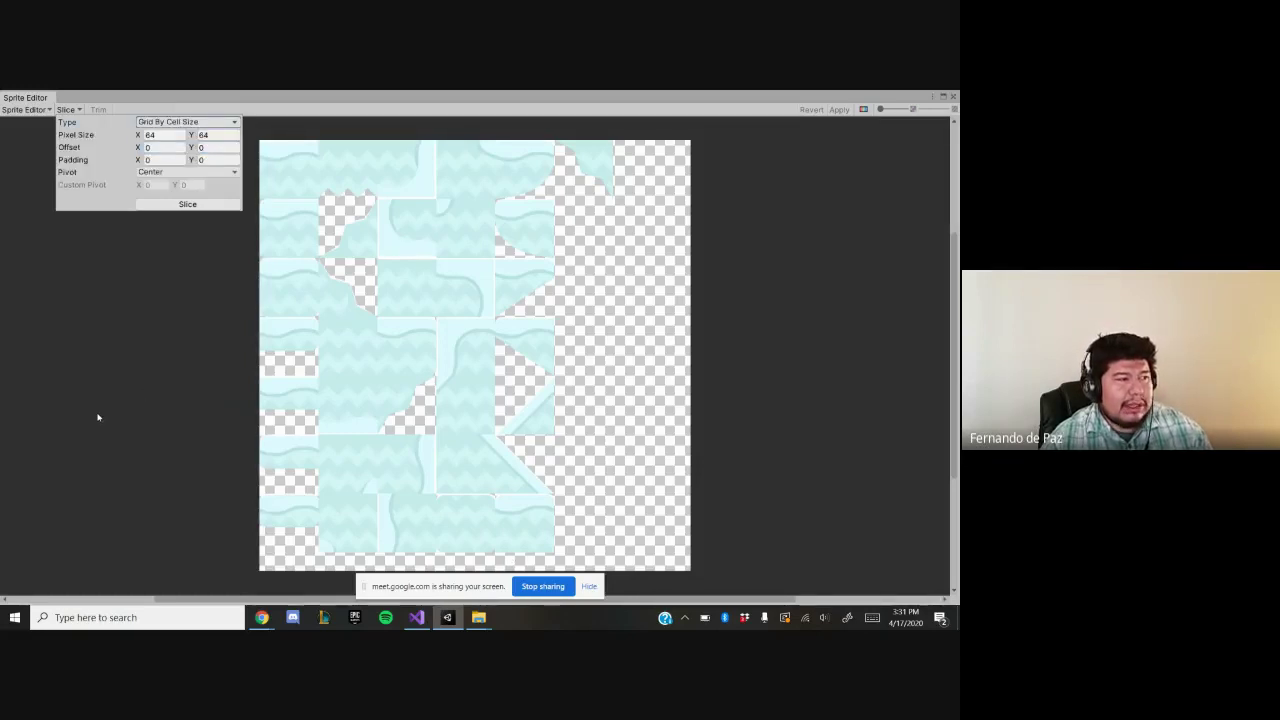
left_click(155, 135)
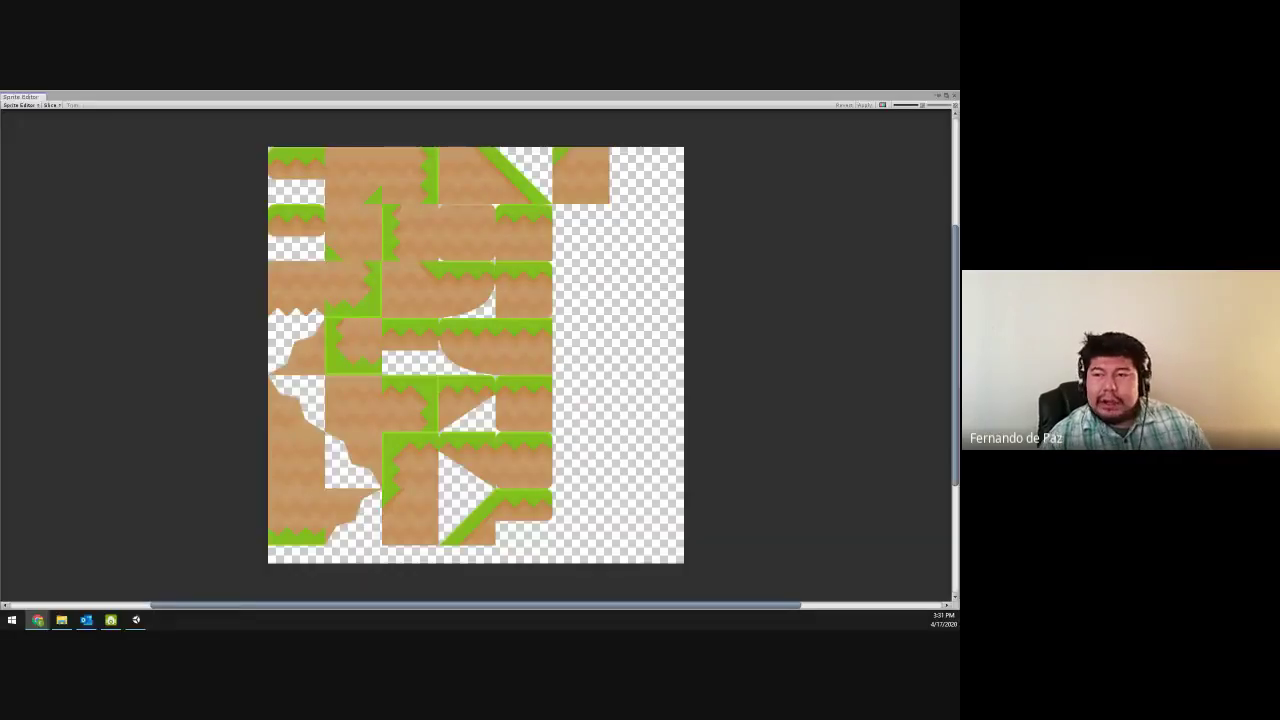
- Slice the grass sheet using Grid By Cell Size with a pixel size of 70 by 70
left_click(51, 104)
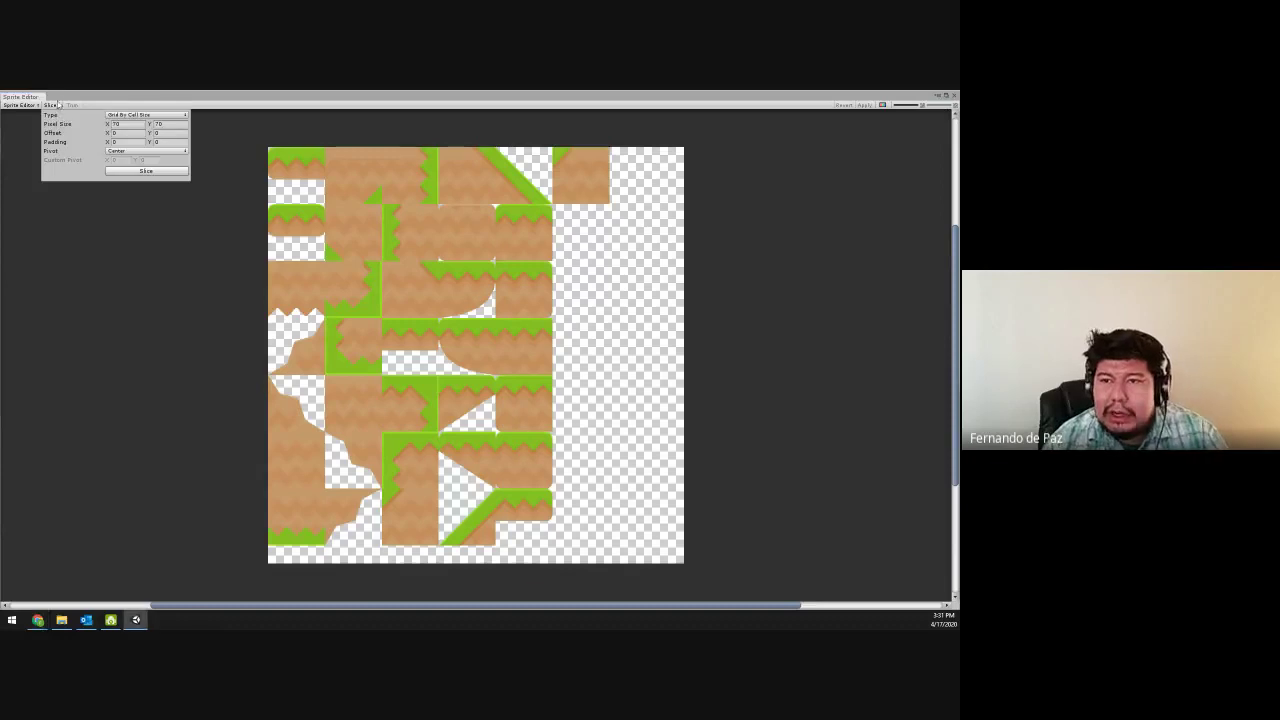
left_click(124, 115)
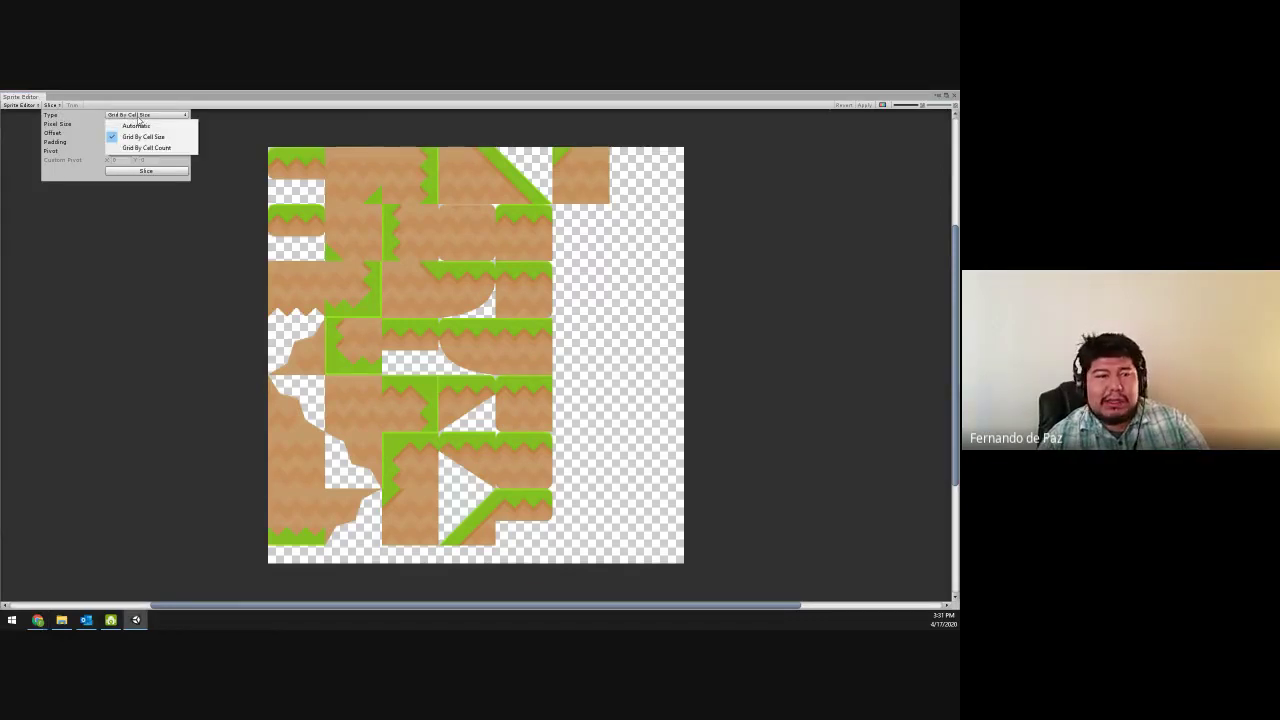
key("Escape")
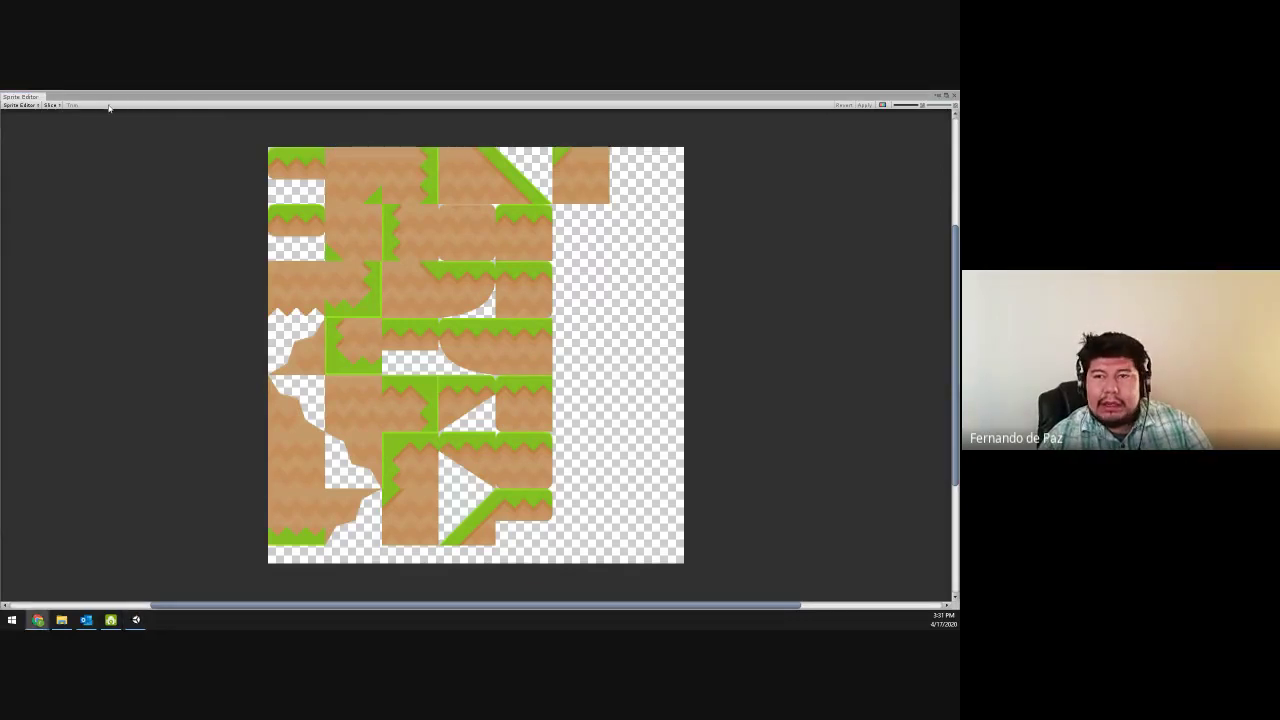
left_click(52, 105)
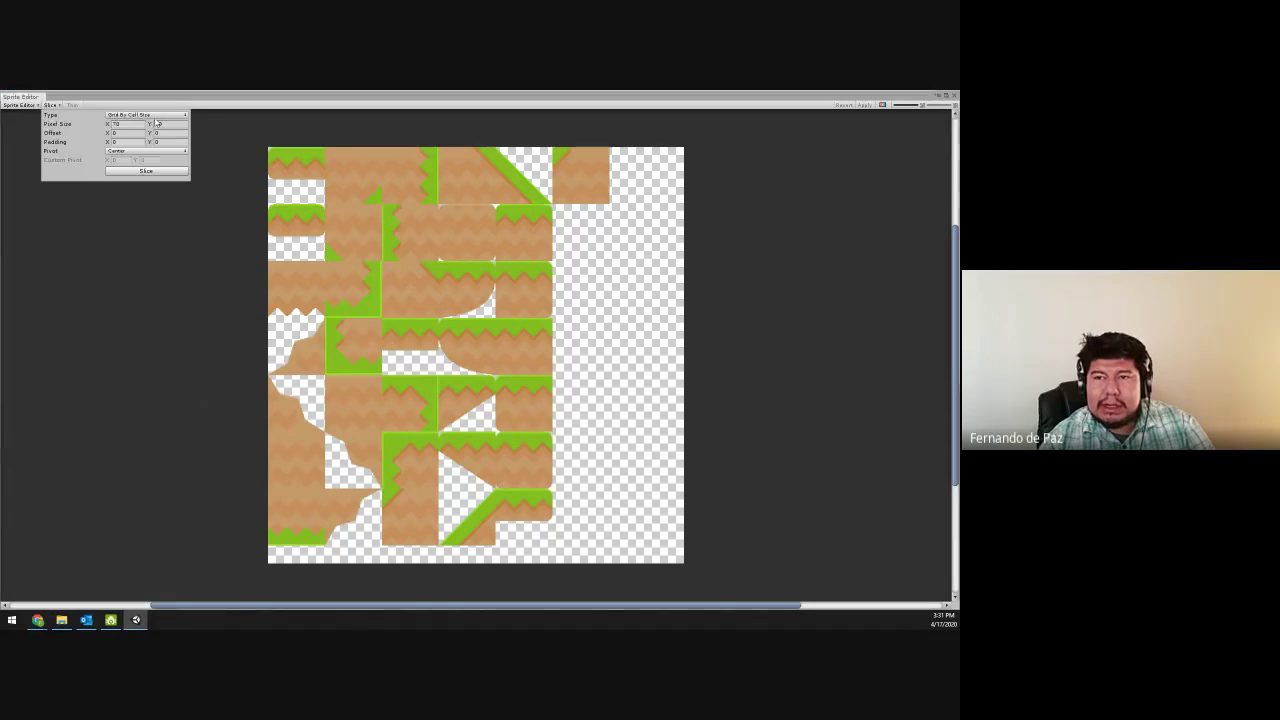
left_click(130, 175)
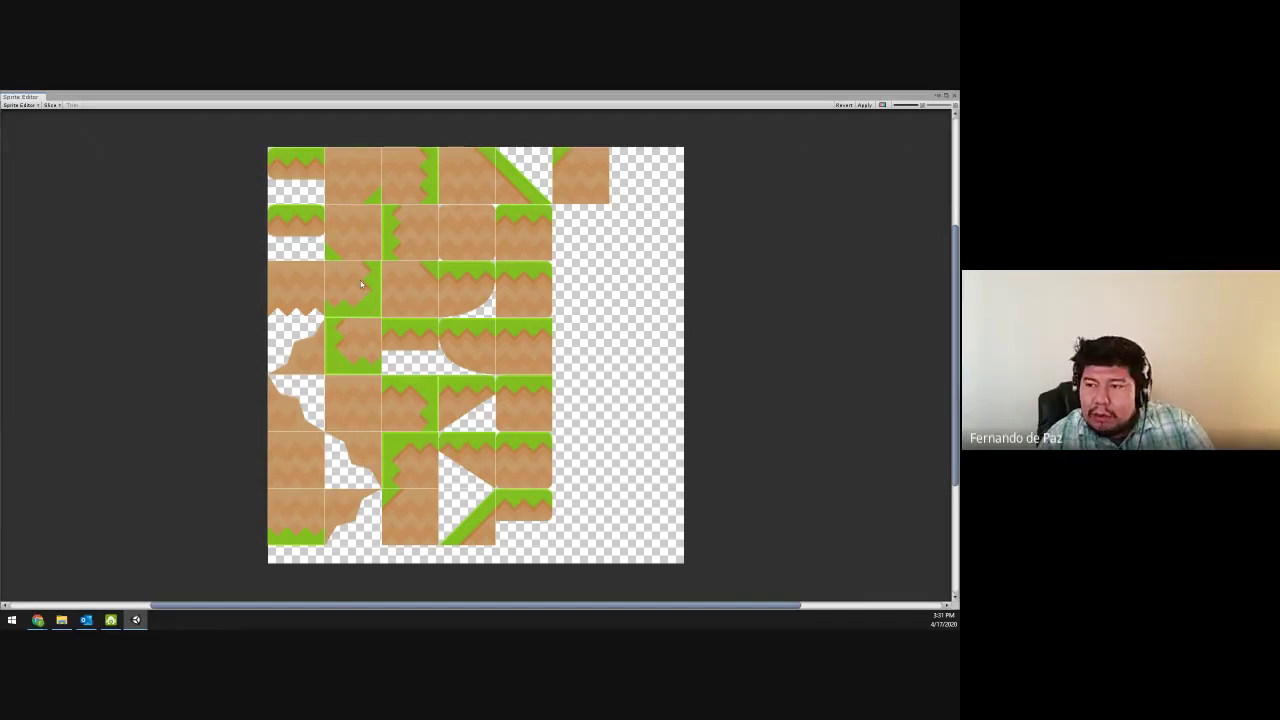
- Inspect individual sliced tiles across the first three rows of the grass sheet
left_click(292, 249)
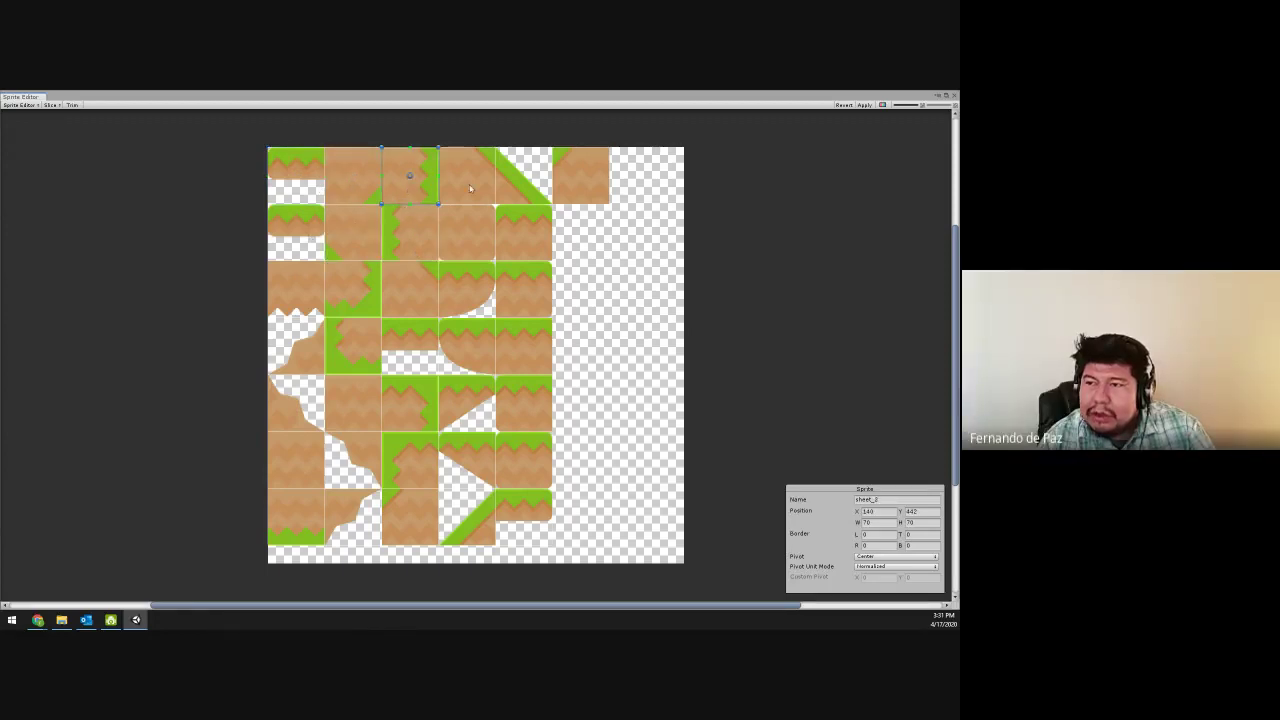
left_click(526, 243)
left_click(528, 198)
left_click(580, 178)
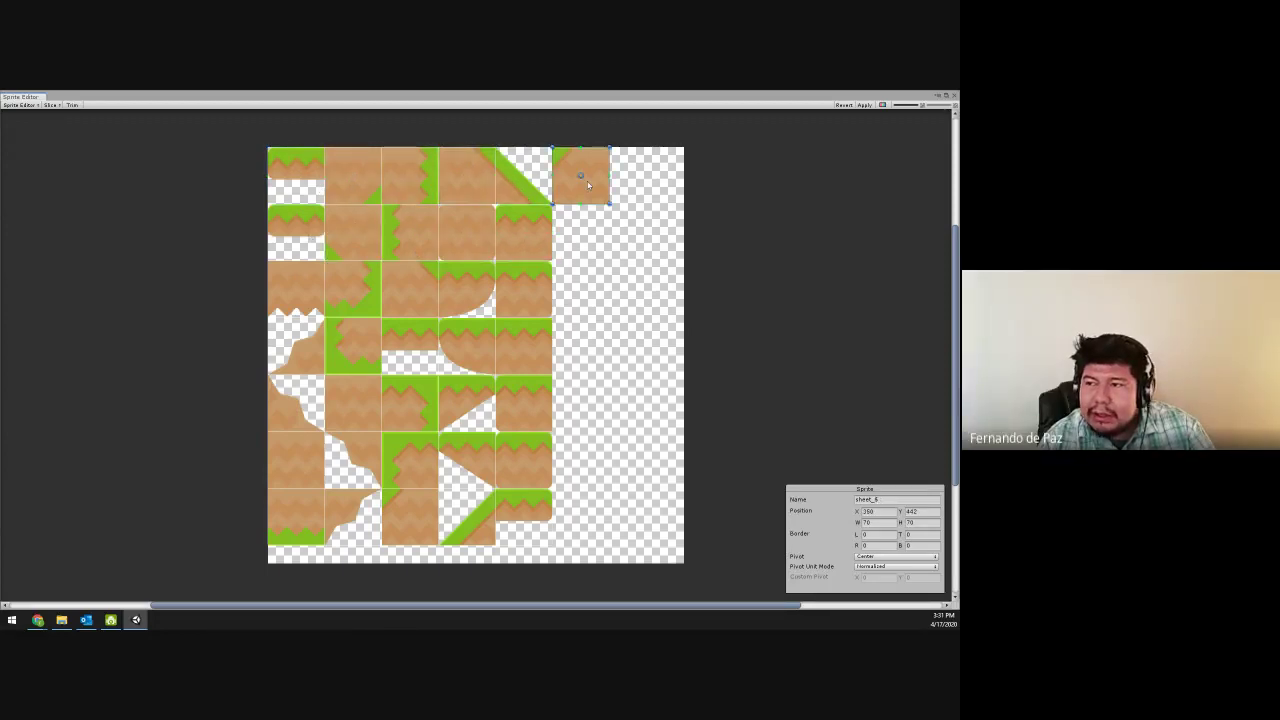
left_click(534, 296)
left_click(467, 300)
left_click(408, 296)
left_click(351, 292)
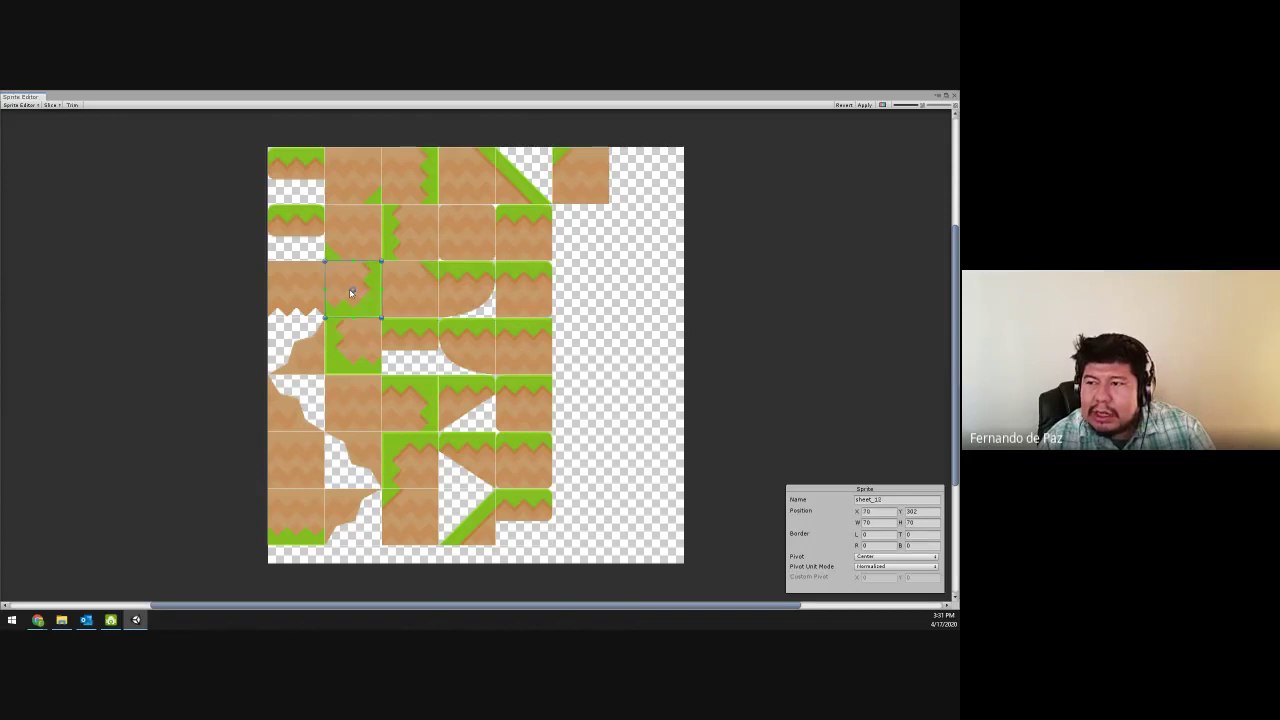
left_click(276, 300)
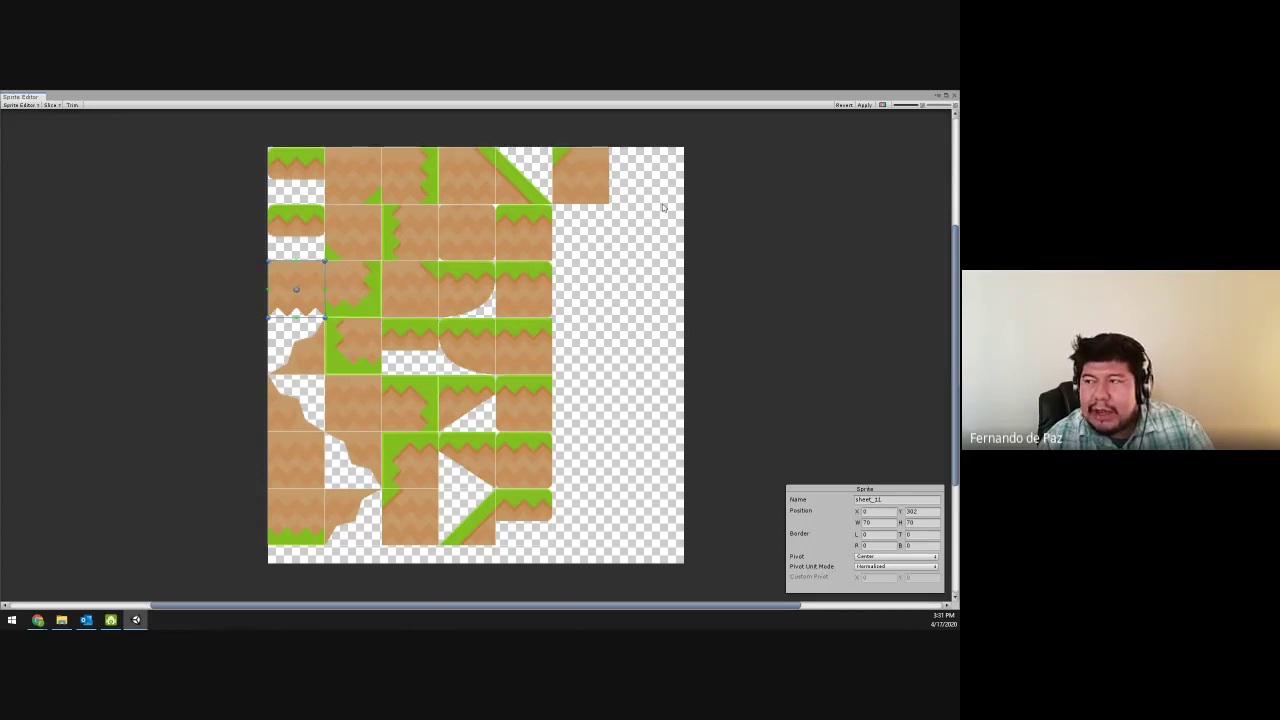
- Apply the grass sheet's slicing, and close the Sprite Editor while reverting any further unapplied changes
left_click(866, 105)
left_click(867, 106)
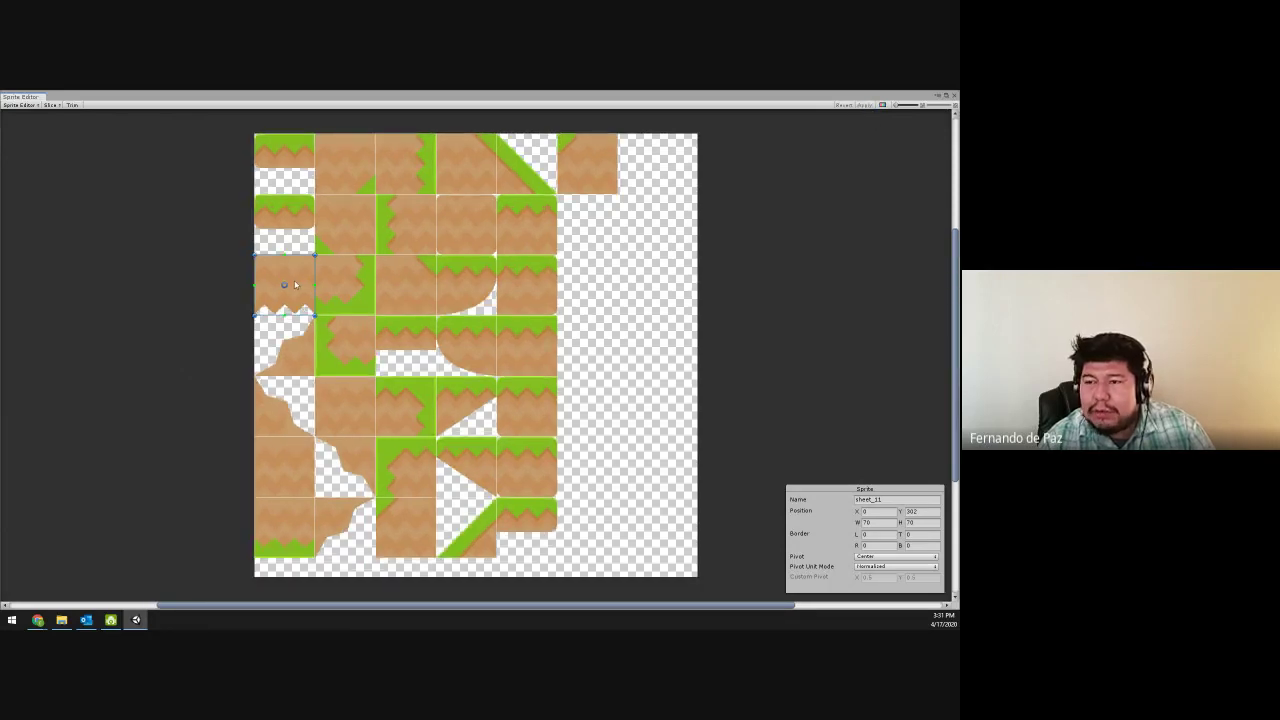
mouse_move(300, 300)
left_mouse_down()
mouse_move(334, 294)
mouse_move(302, 302)
left_mouse_up()
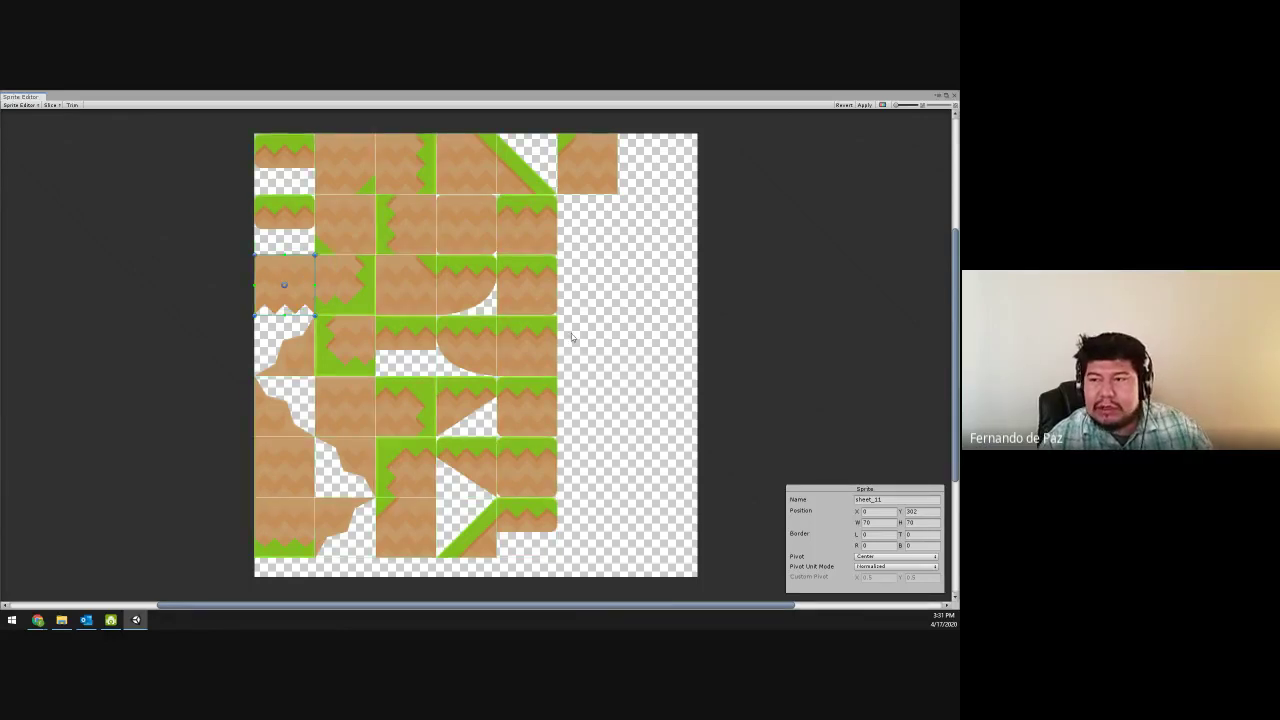
left_click(418, 271)
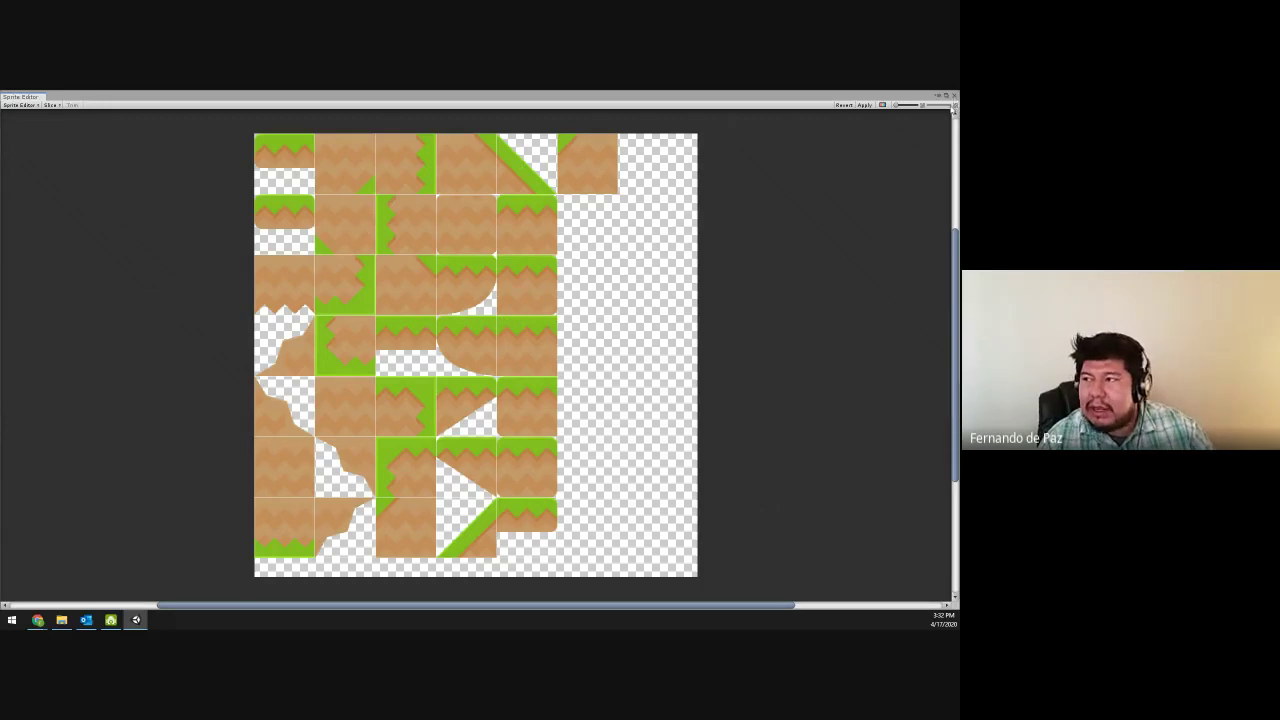
left_click(954, 97)
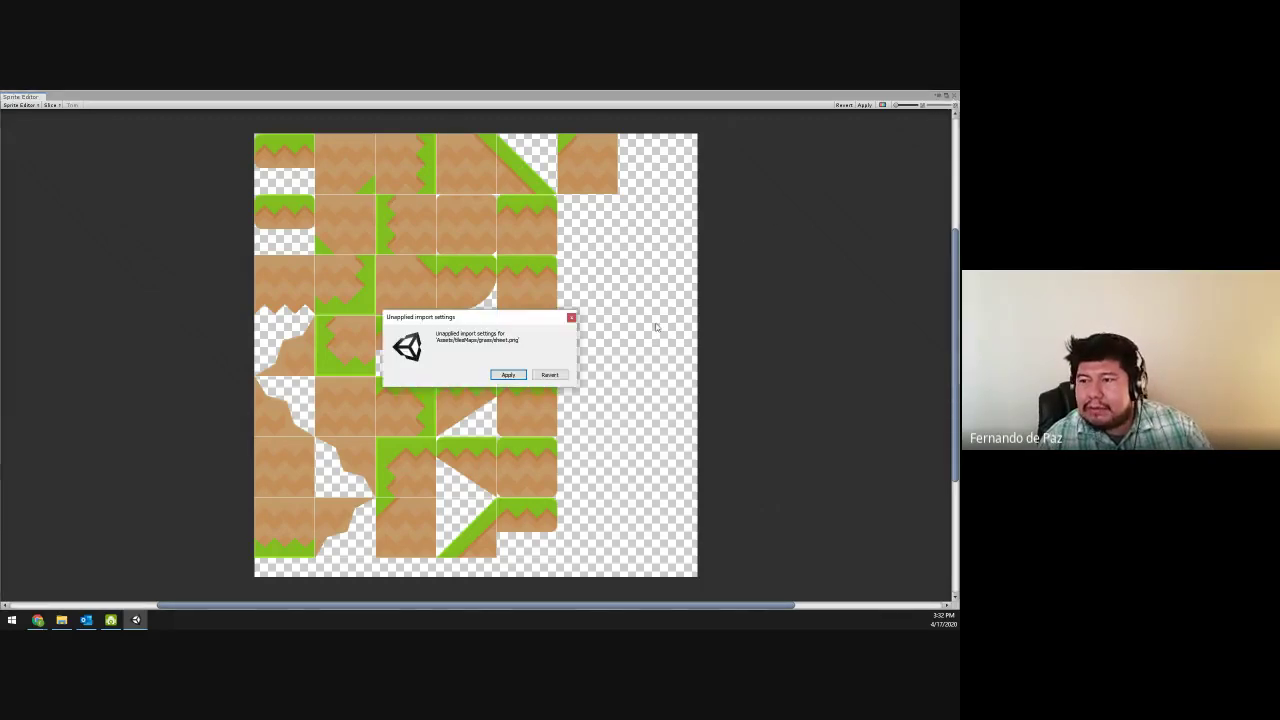
left_click(549, 375)
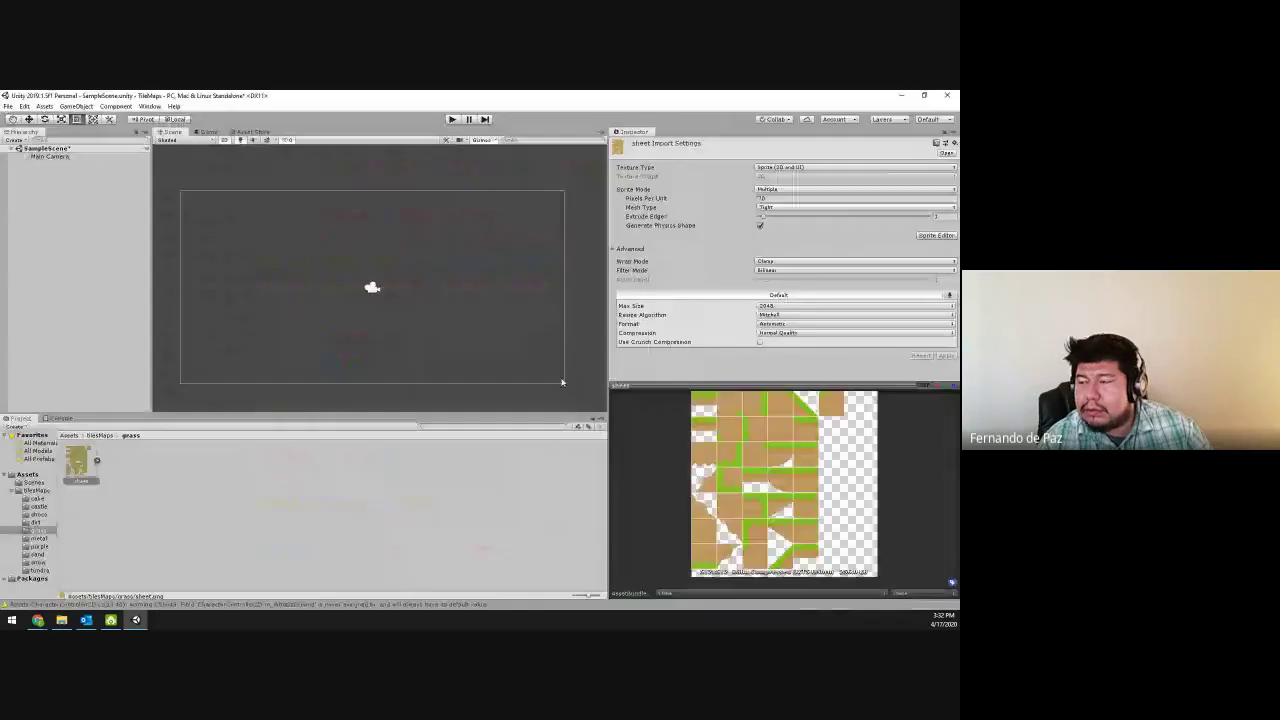
- Check the saved grass slices in the Sprite Editor and view the sheet's individual sprites among the project assets
left_click(935, 235)
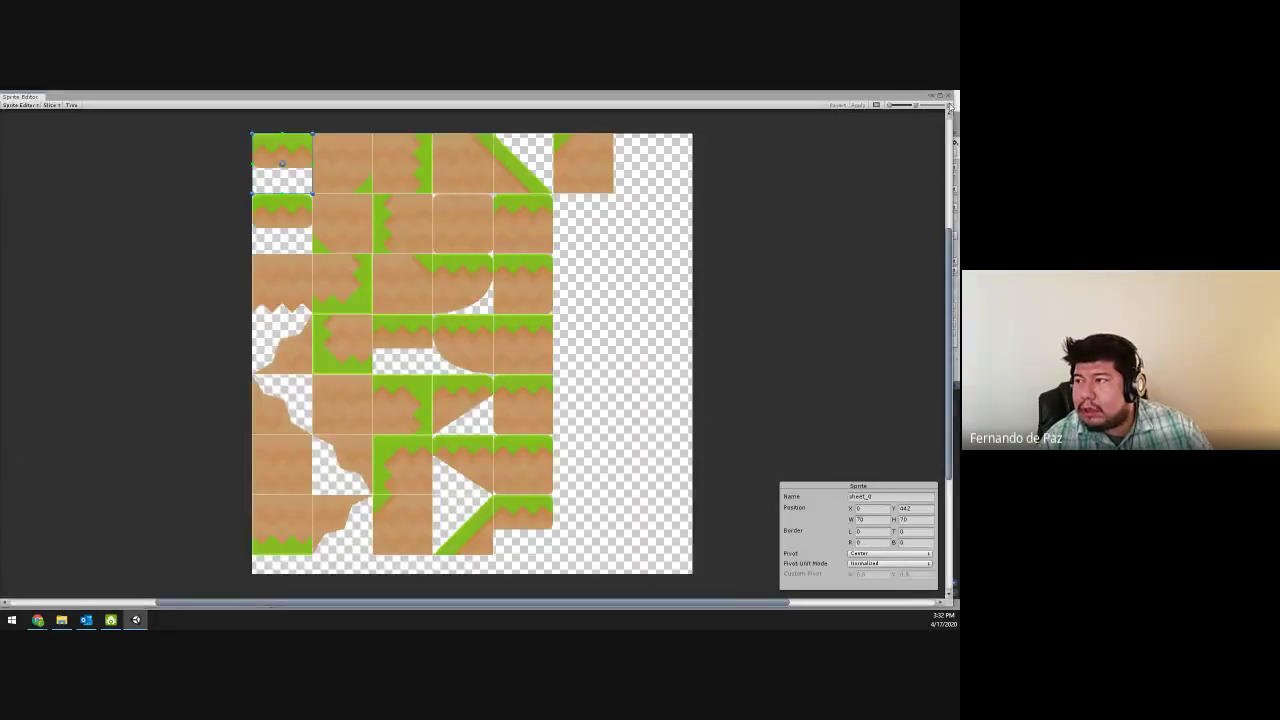
left_click(949, 102)
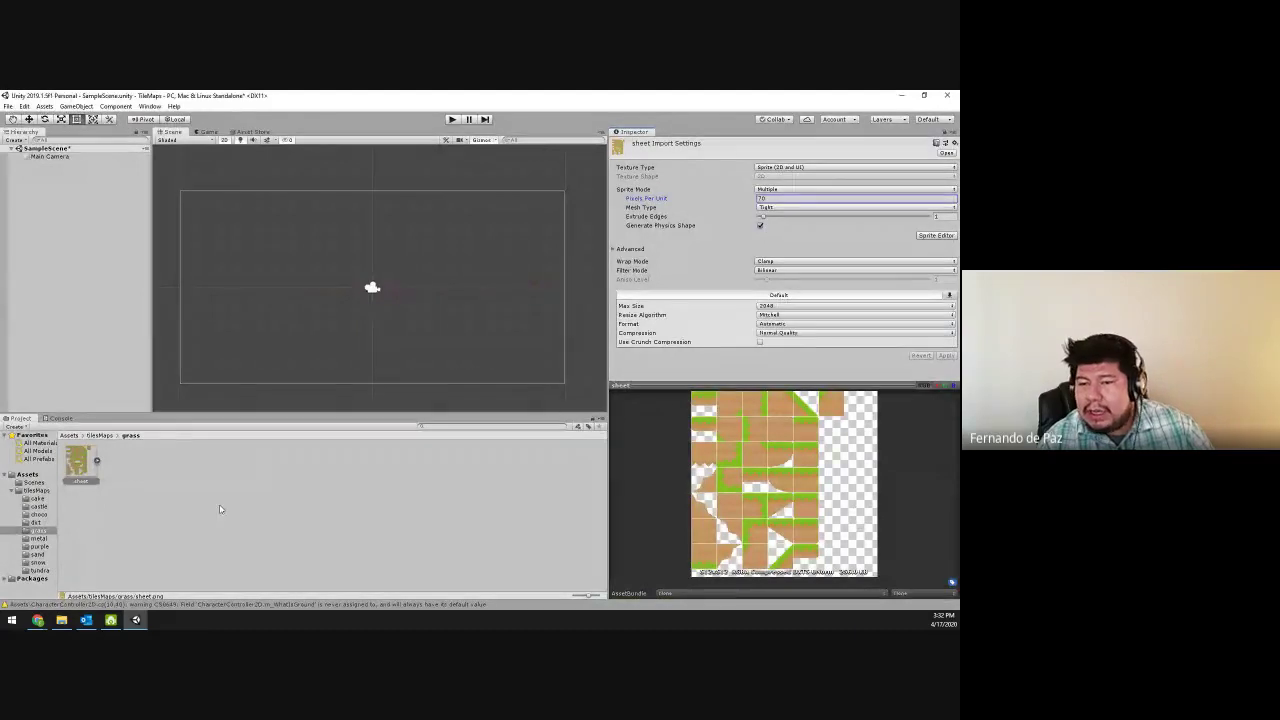
left_click(97, 461)
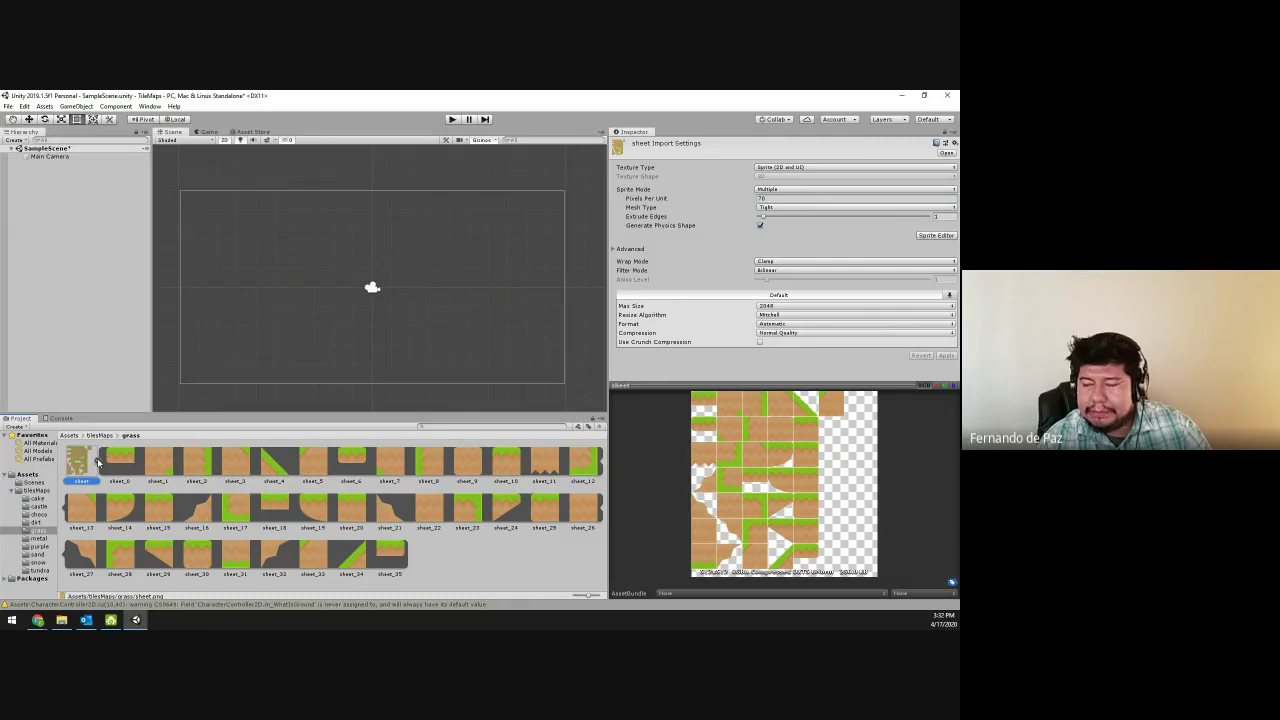
left_click(97, 461)
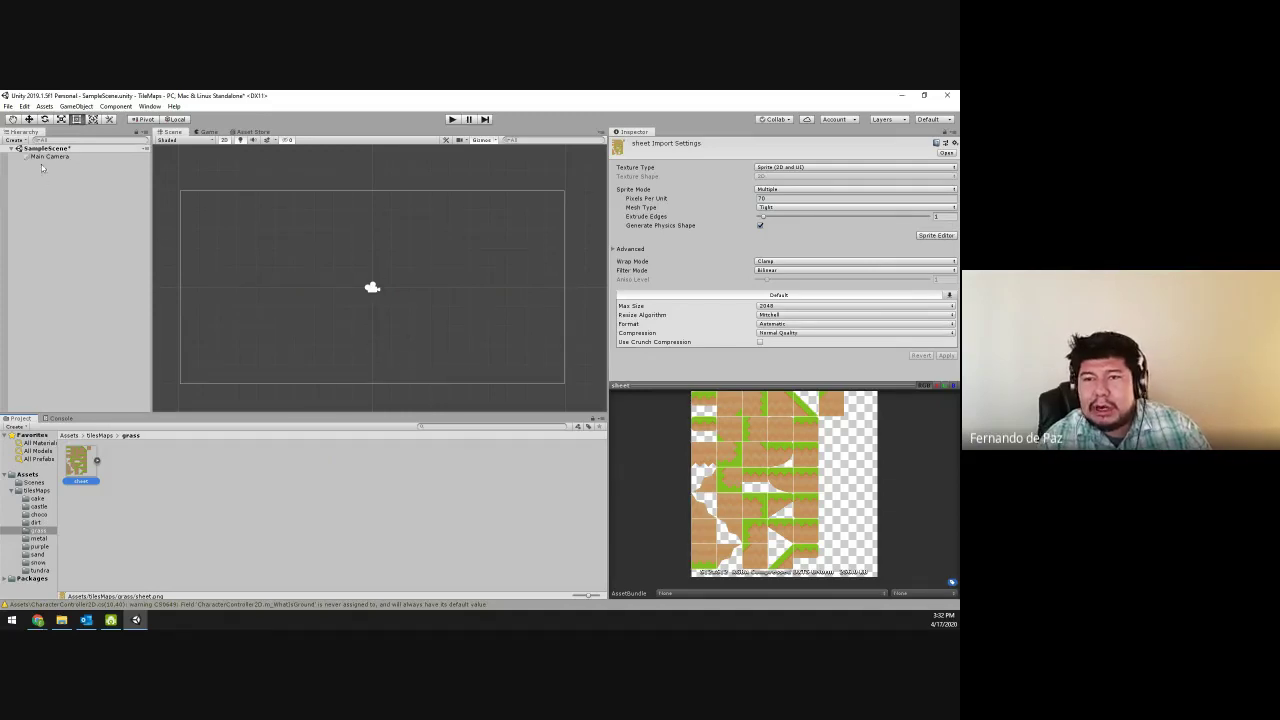
- Create a 2D Tilemap object in SampleScene
right_click(48, 214)
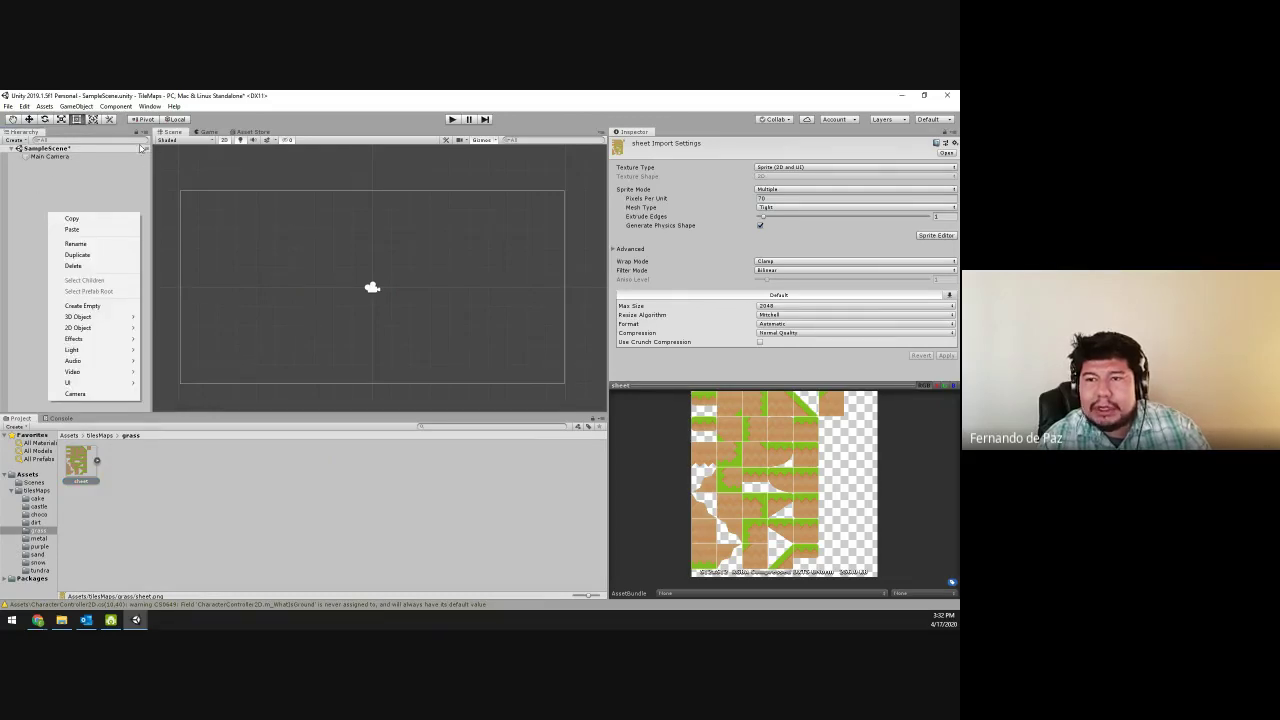
left_click(145, 149)
left_click(145, 149)
right_click(73, 217)
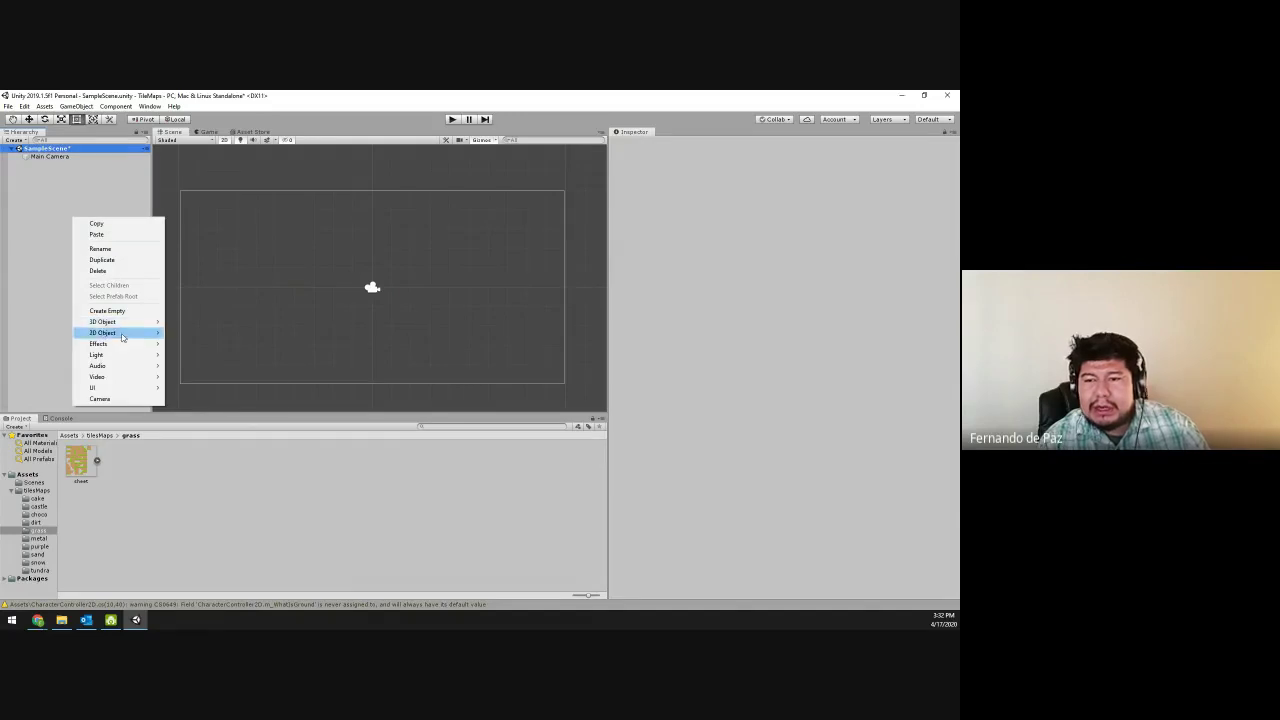
mouse_move(122, 336)
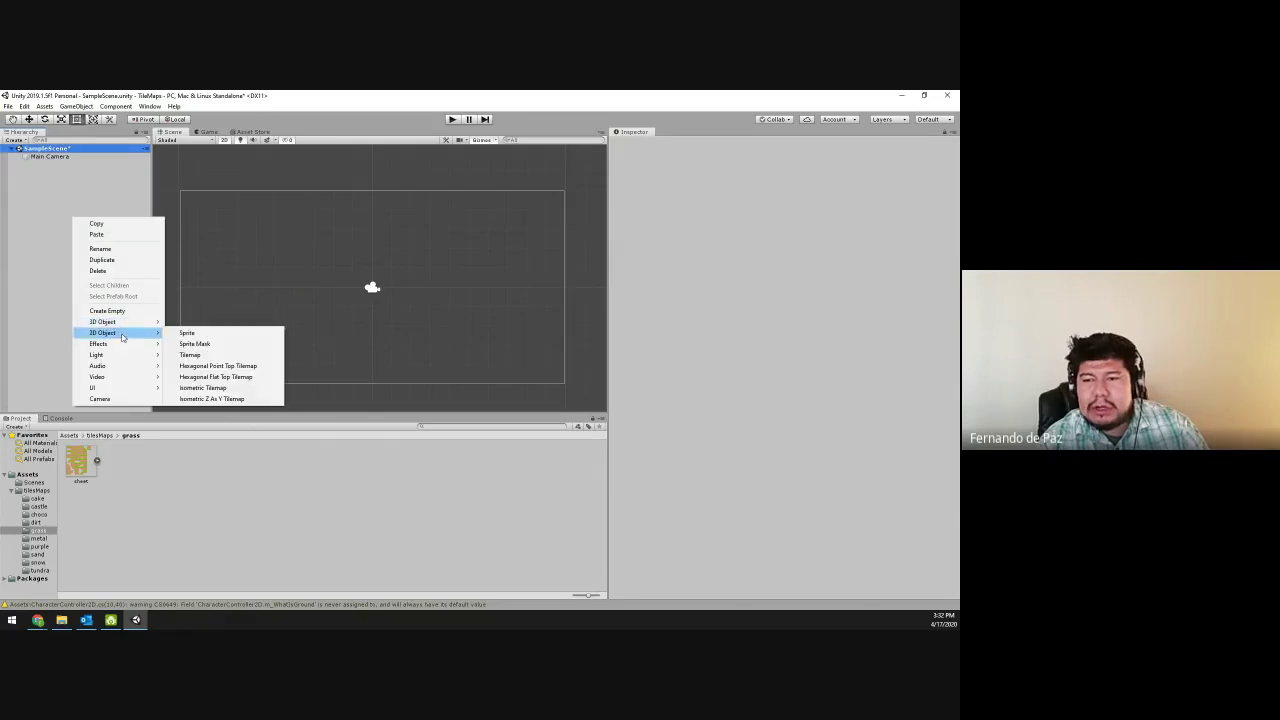
left_click(200, 356)
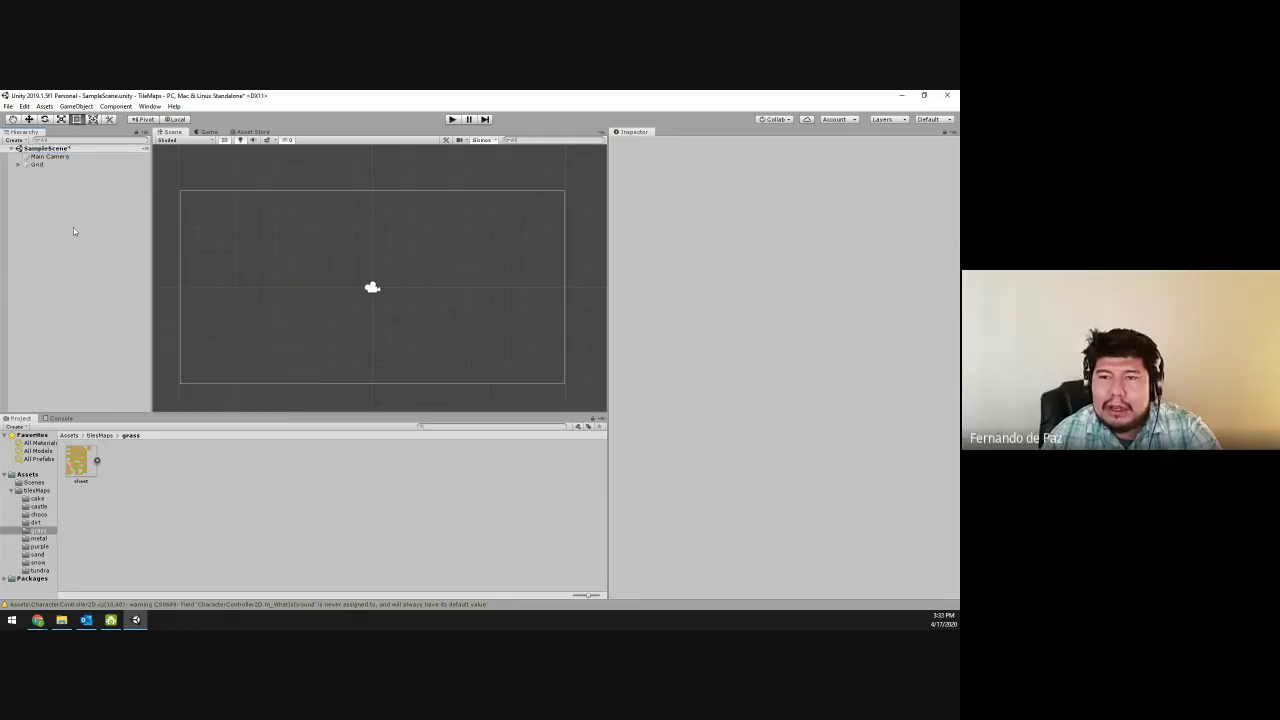
- Expand the Grid object to show its Tilemap child and examine the grid cells in the scene
left_click(18, 165)
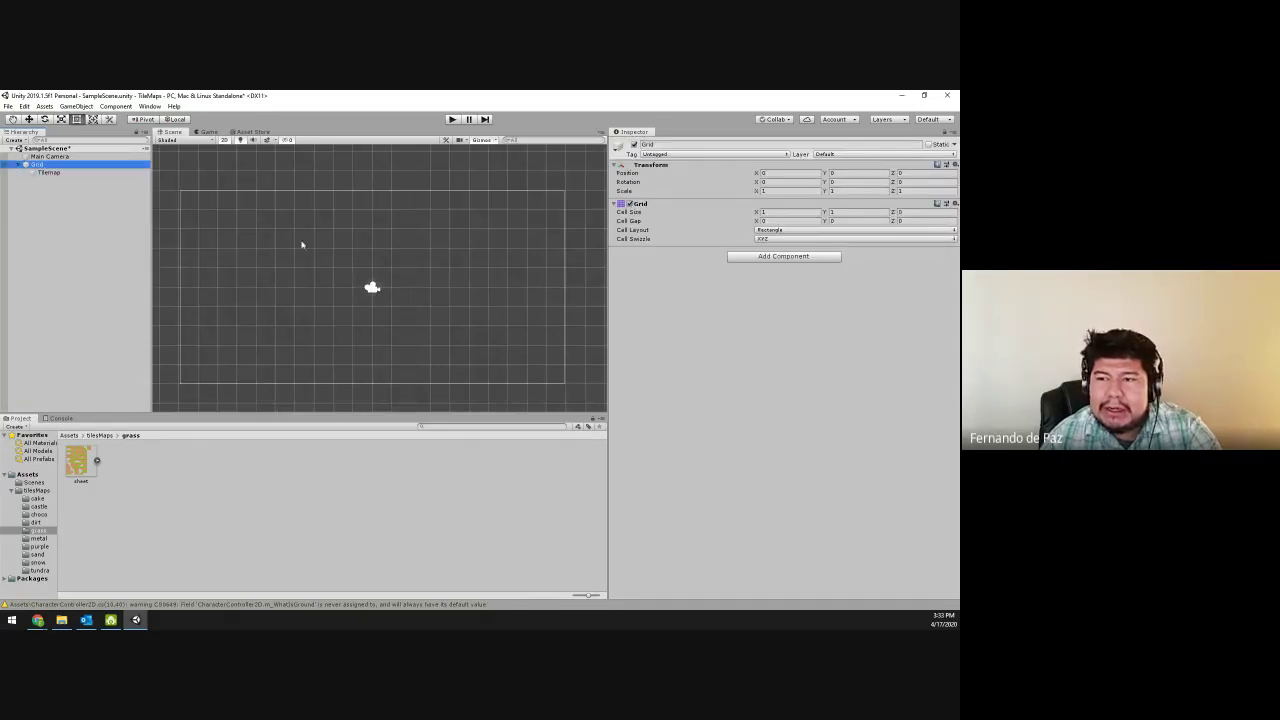
scroll(406, 335, "up", 2)
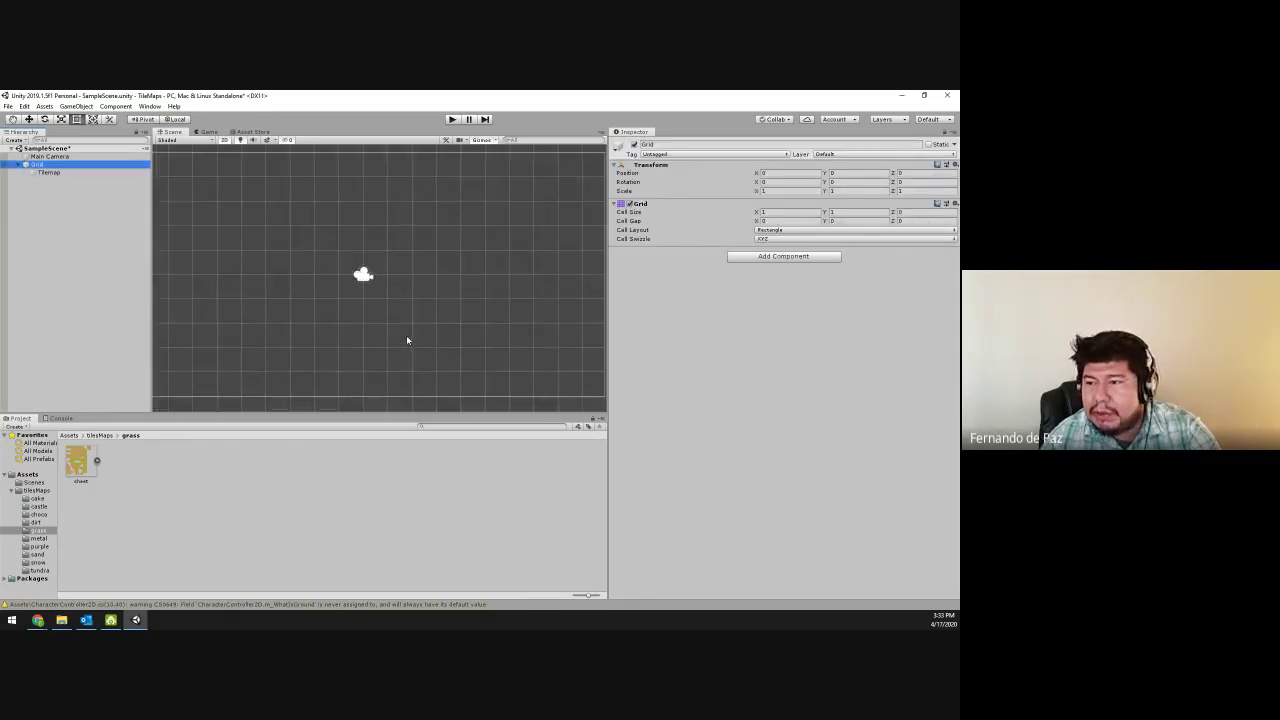
scroll(346, 271, "up", 2)
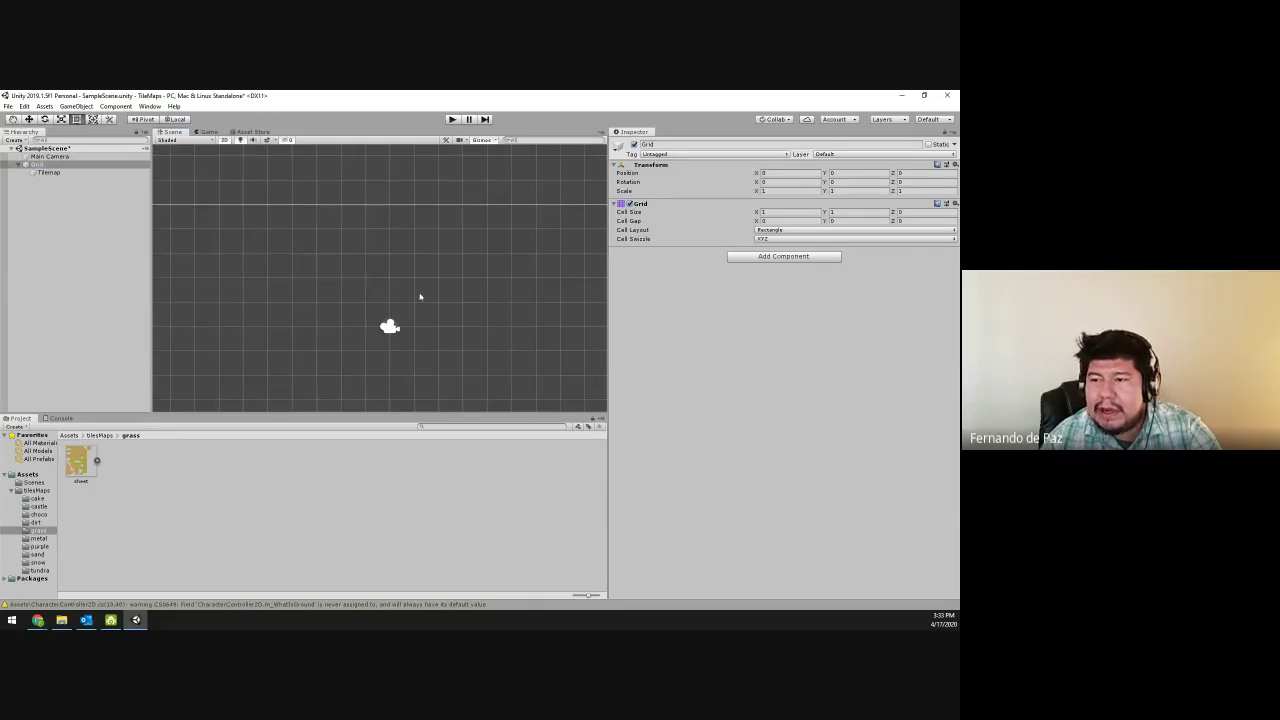
mouse_move(420, 297)
middle_mouse_down()
mouse_move(446, 283)
mouse_move(400, 263)
mouse_move(387, 273)
mouse_move(402, 263)
middle_mouse_up()
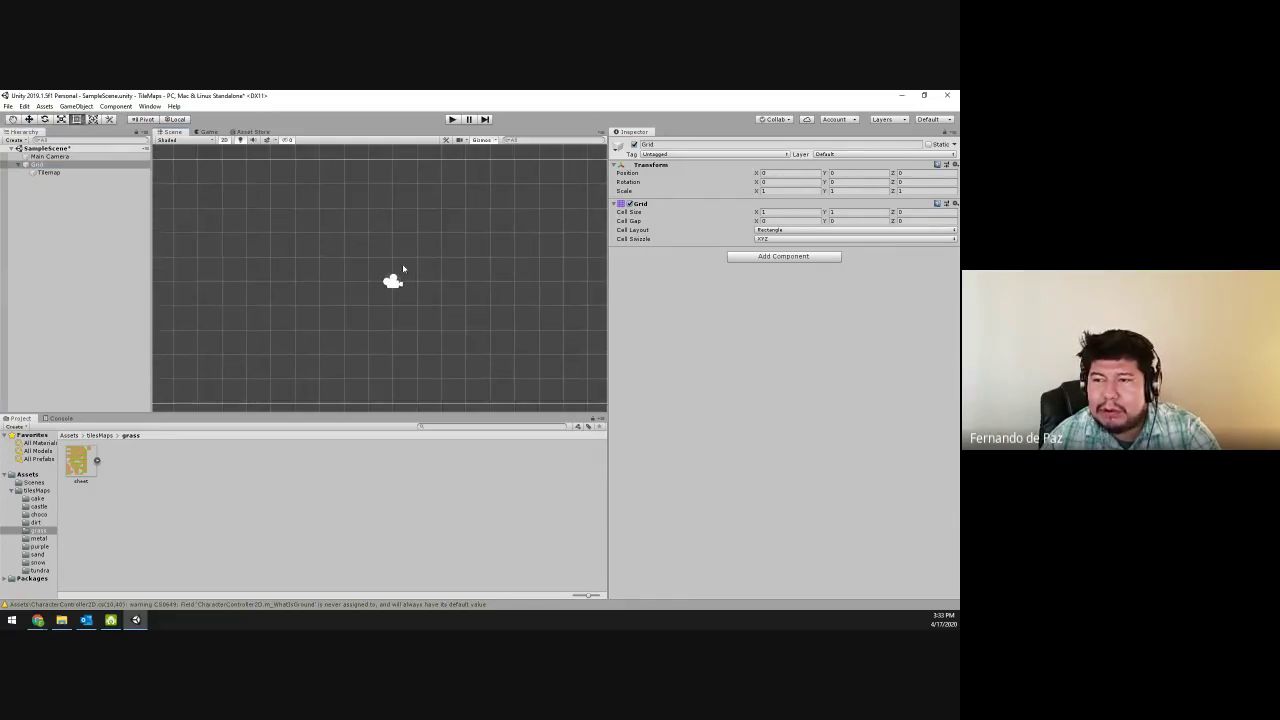
right_click(57, 216)
mouse_move(124, 388)
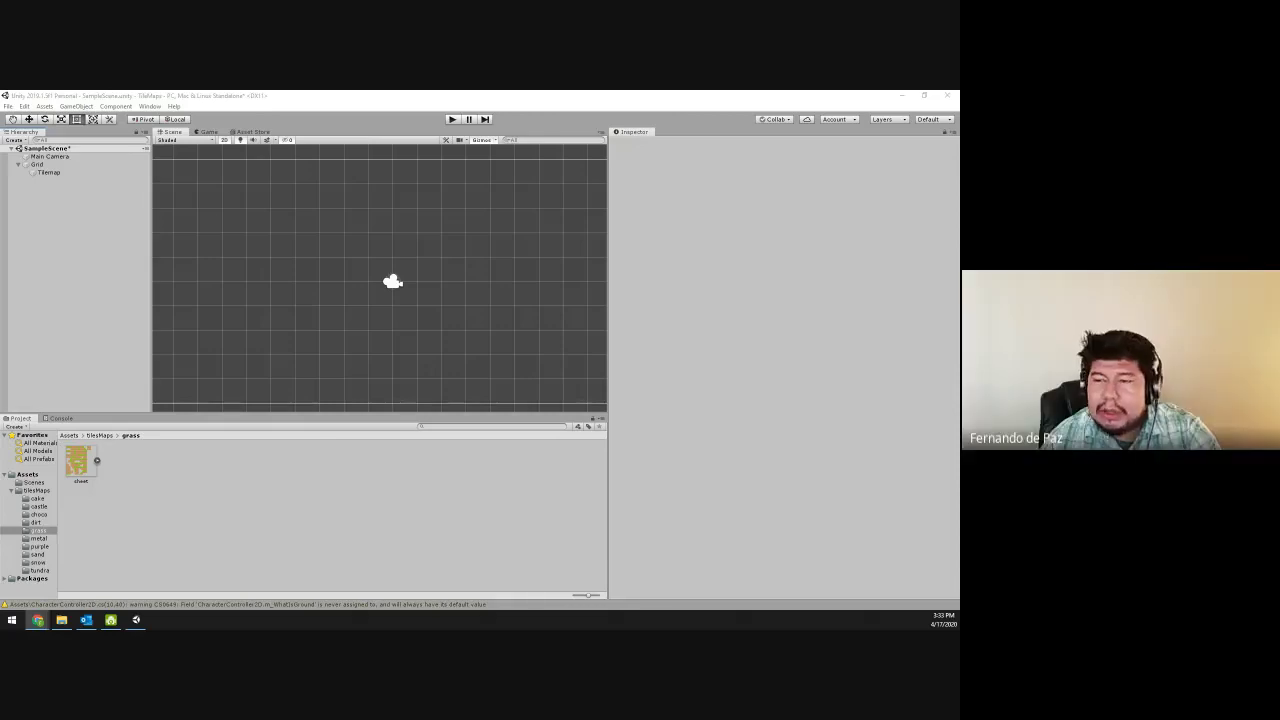
scroll(236, 263, "up", 3)
left_click(272, 293)
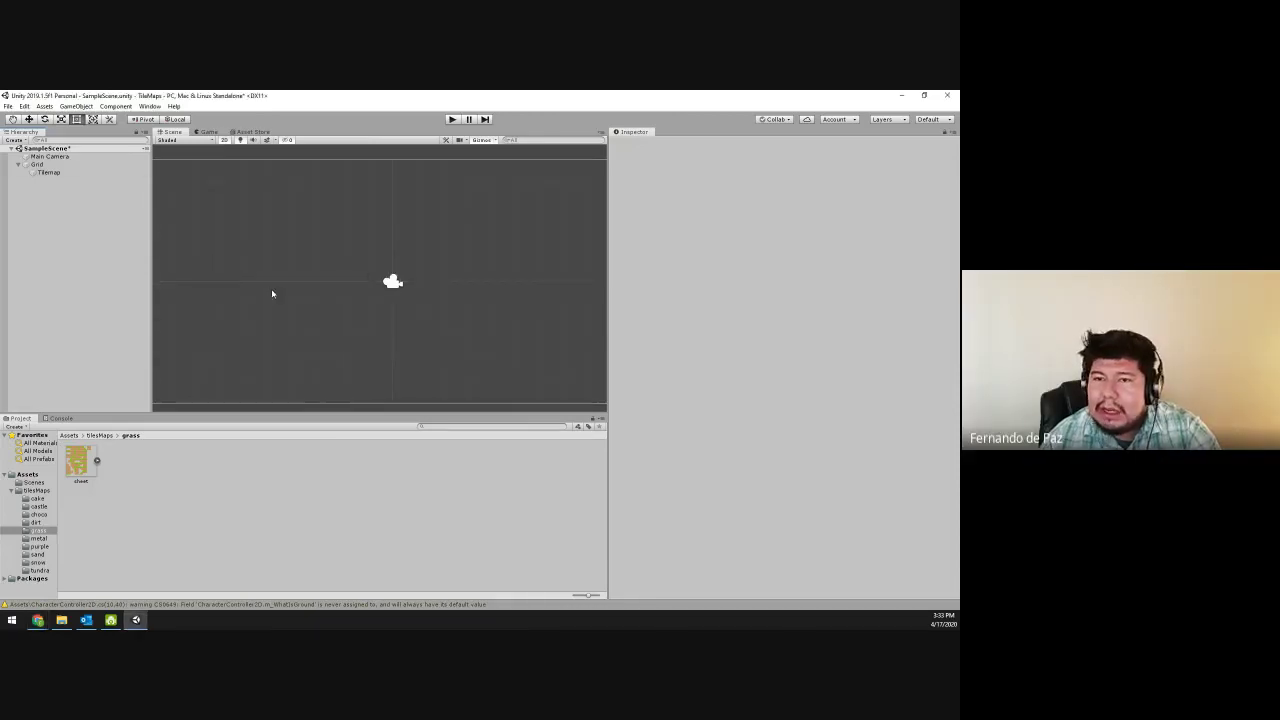
- Select the Tilemap object, open the Tile Palette and dock it beside the Inspector
left_click(55, 173)
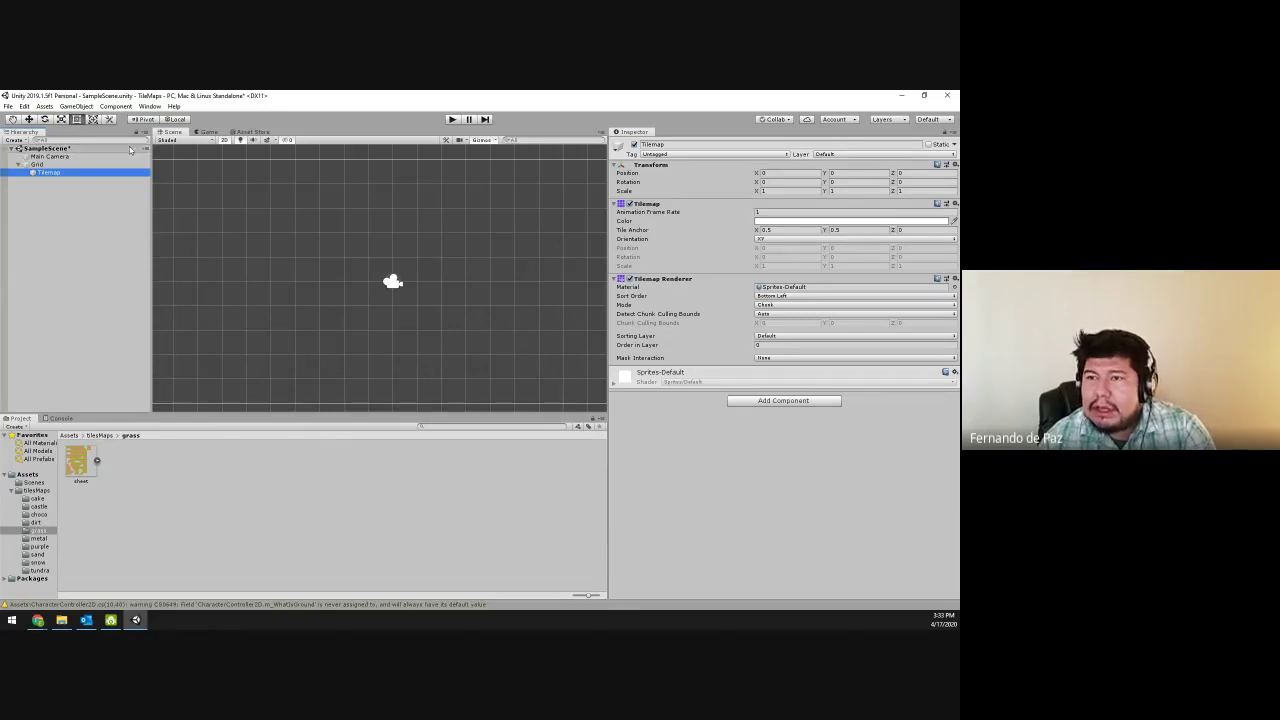
left_click(150, 106)
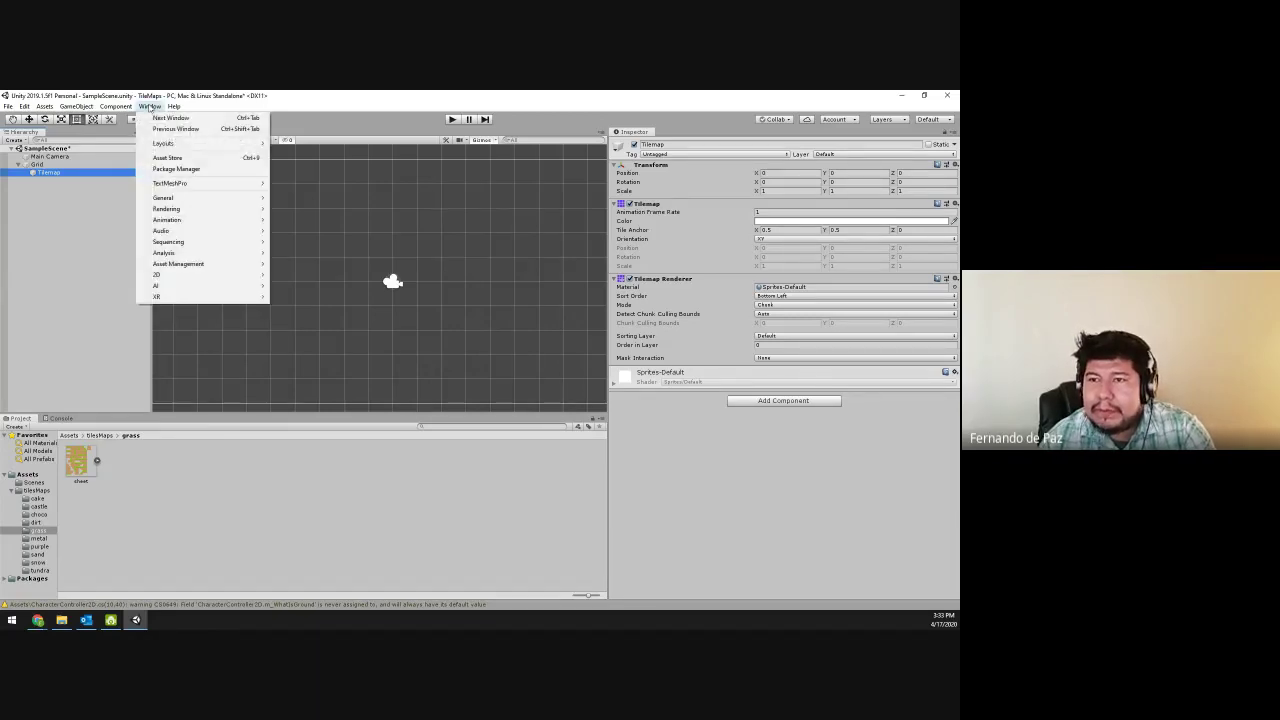
mouse_move(210, 274)
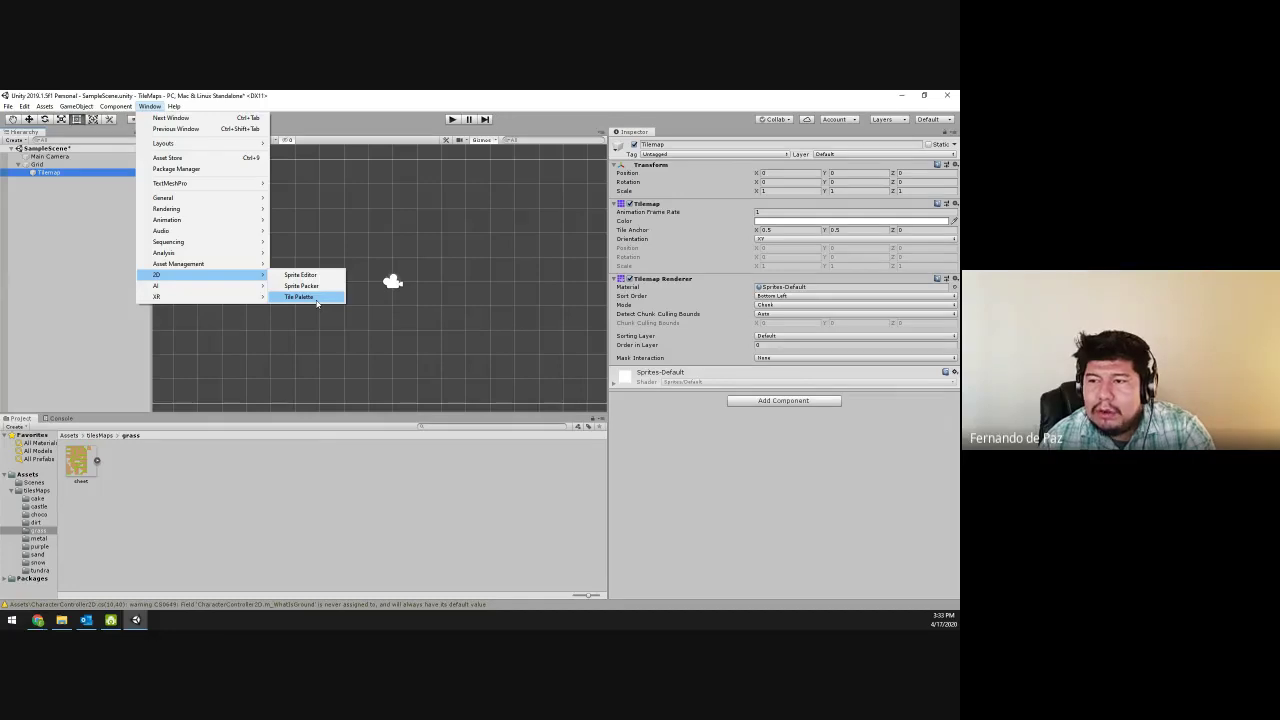
left_click(316, 298)
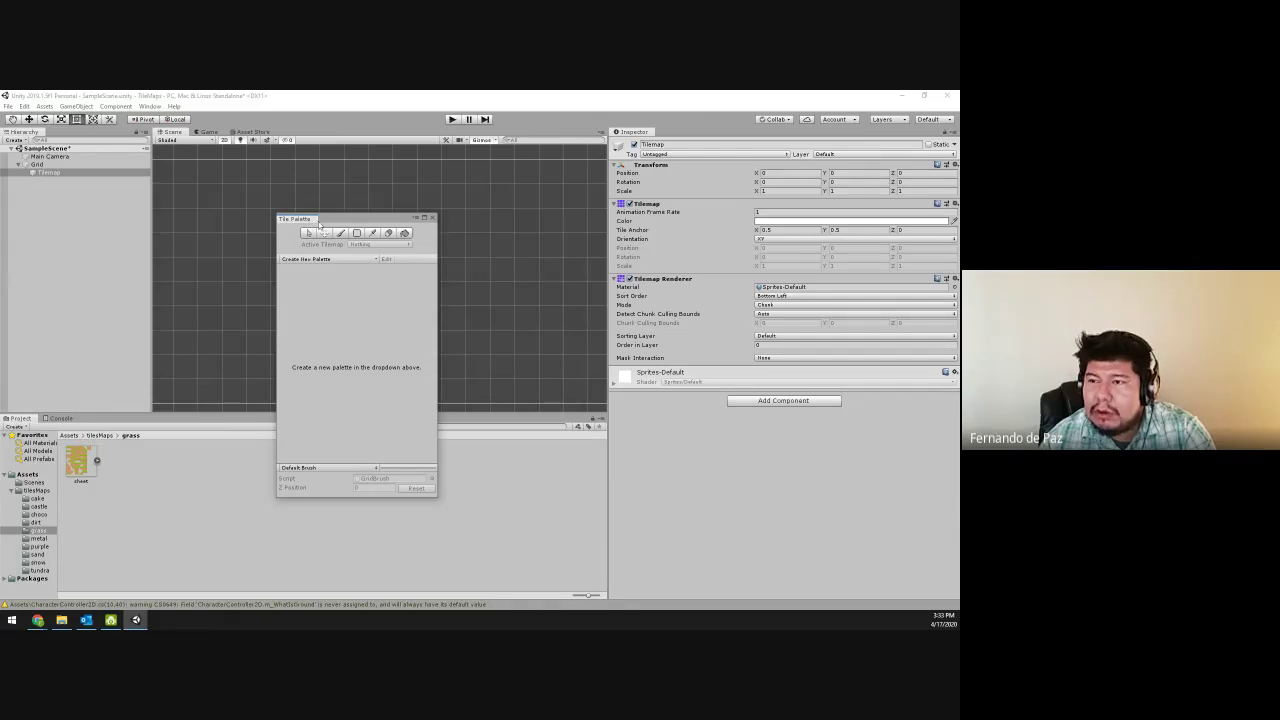
left_click_drag(296, 222, 416, 206)
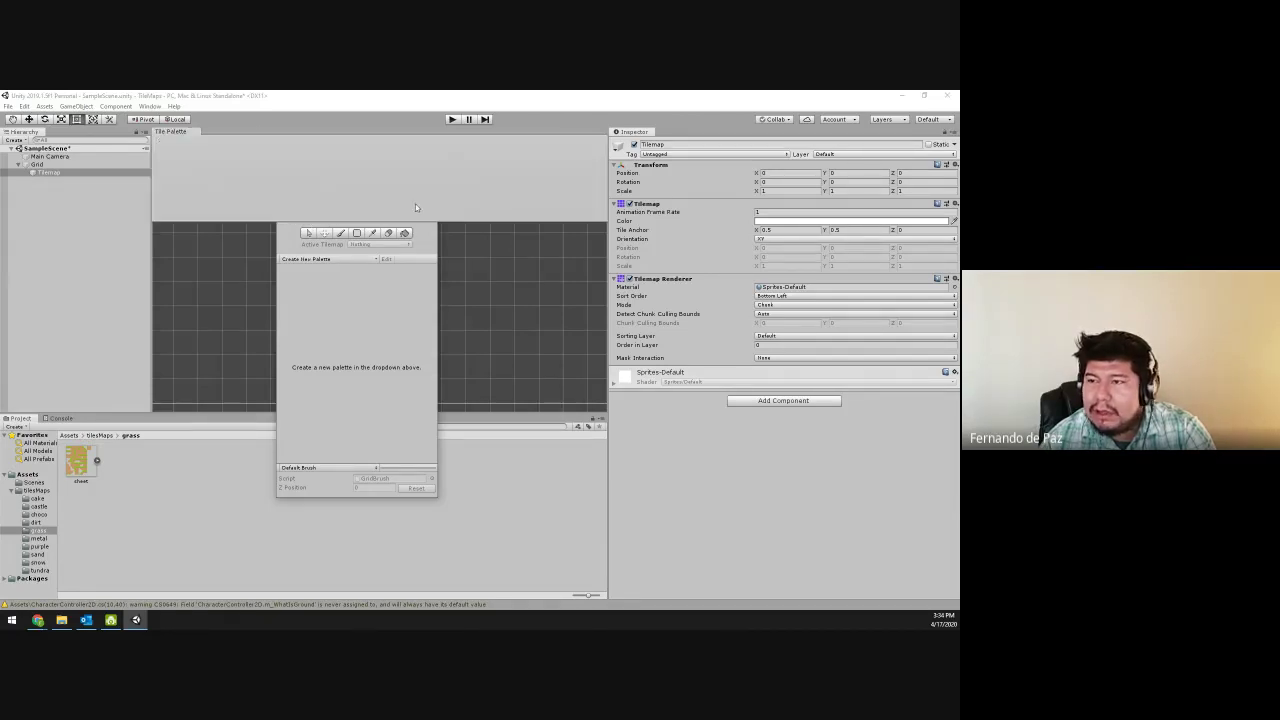
left_click_drag(536, 185, 676, 134)
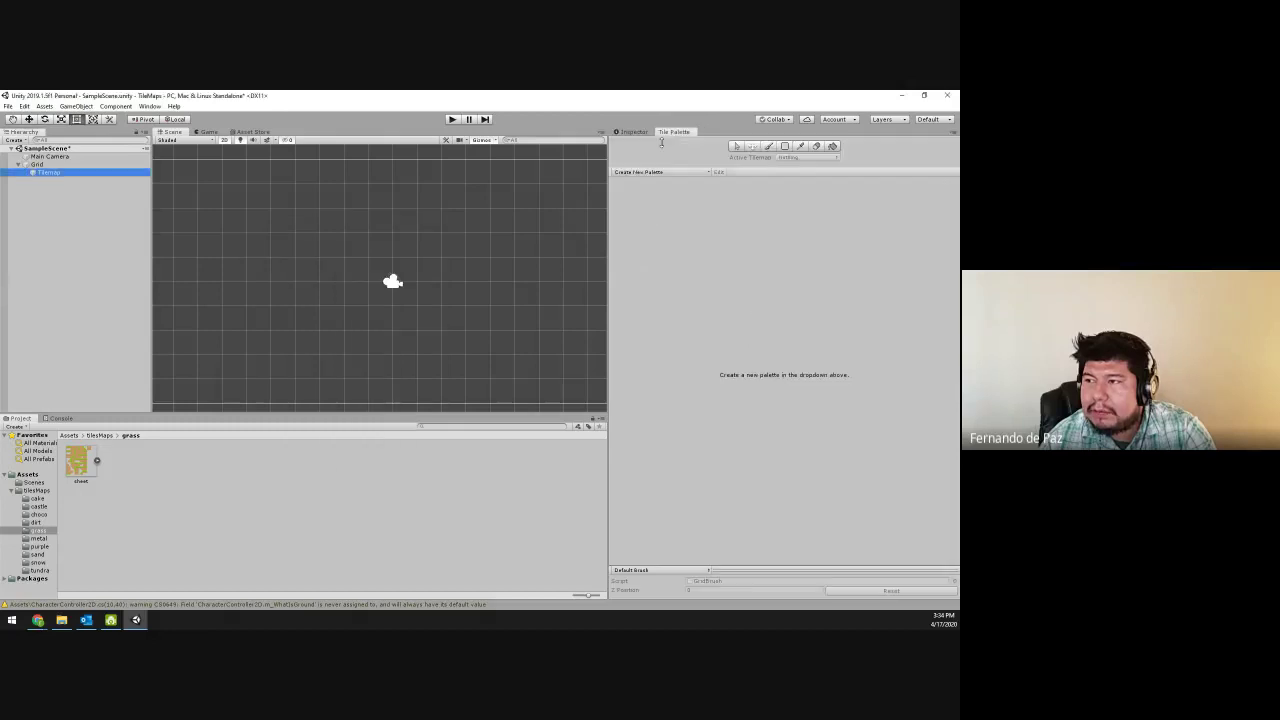
- Widen the Tile Palette's area and reframe the scene so the whole camera boundary fits in view
left_click_drag(607, 230, 534, 235)
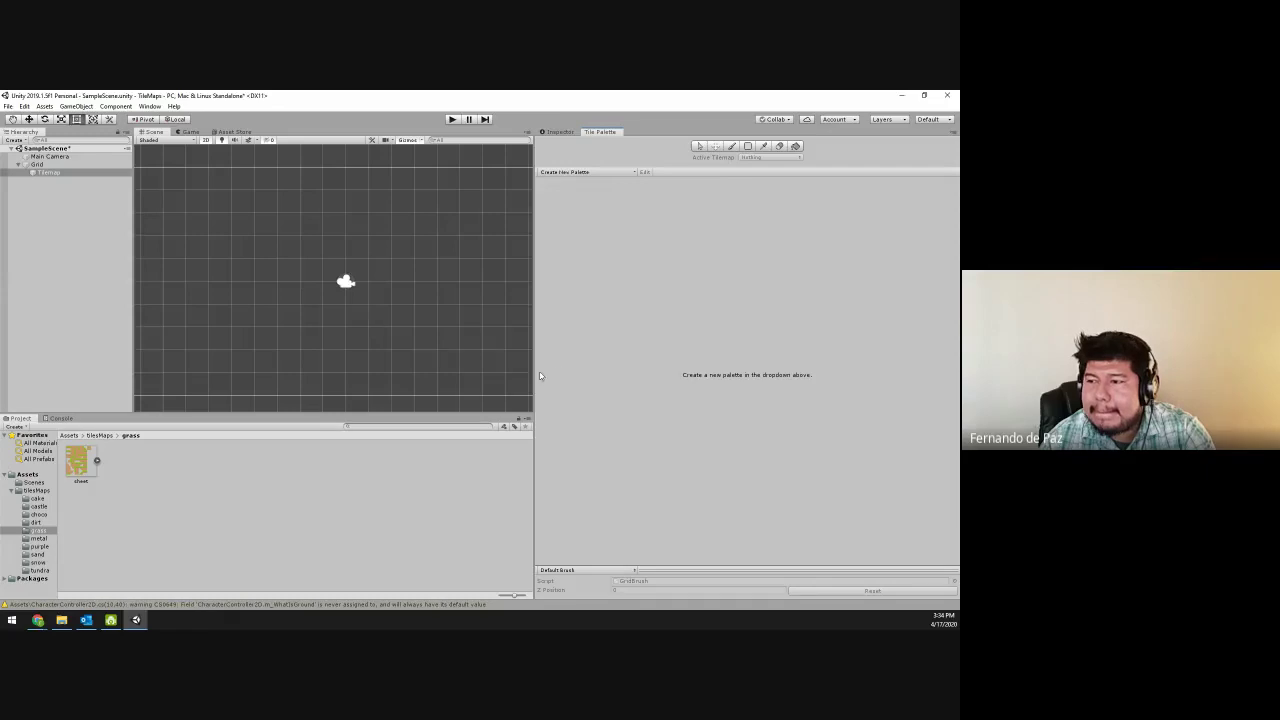
left_click_drag(535, 371, 573, 373)
scroll(486, 340, "down", 3)
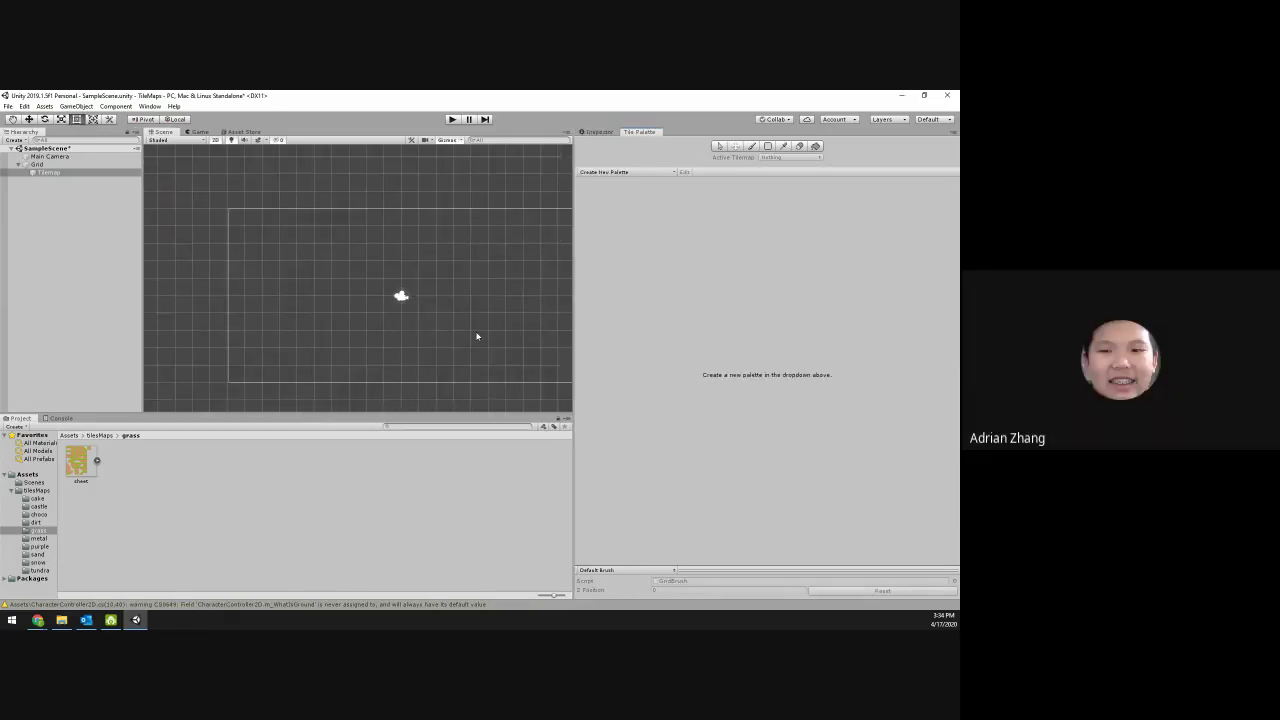
middle_click_drag(477, 337, 400, 323)
scroll(541, 317, "down", 2)
- Detach the Tile Palette from the Inspector, reopen it, and dock it beside the Inspector again
left_click_drag(645, 132, 300, 390)
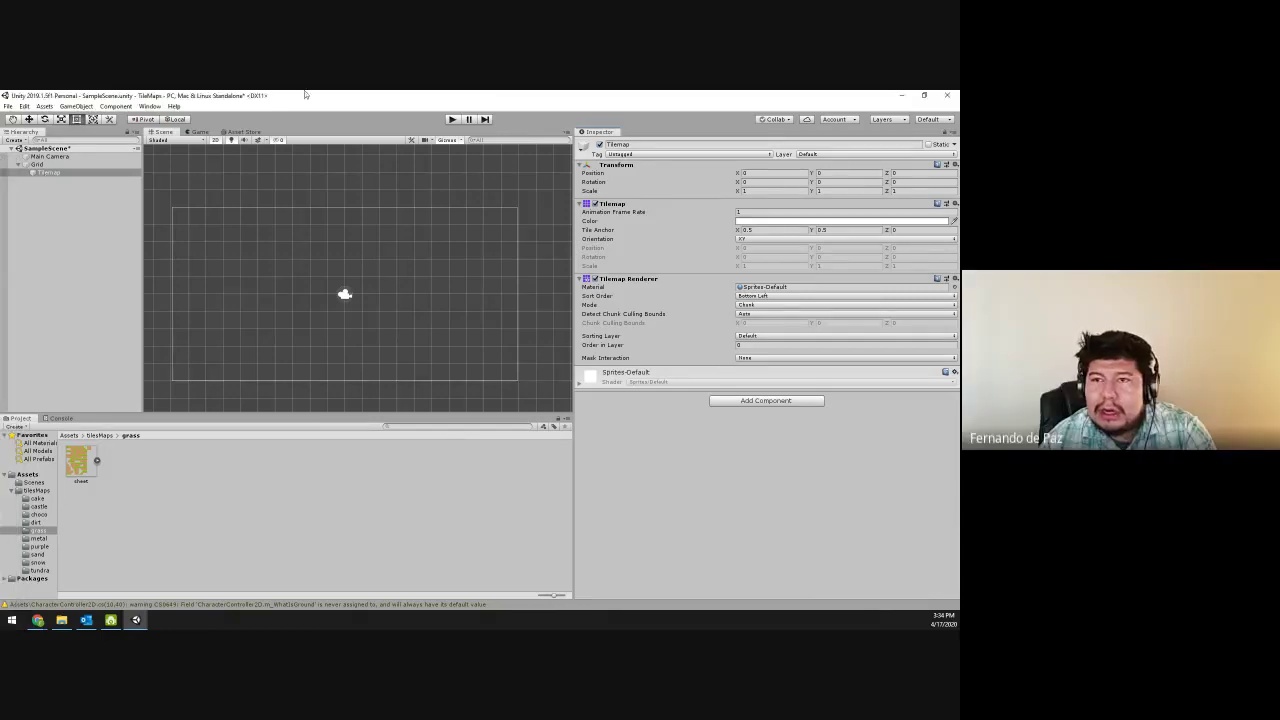
left_click(149, 106)
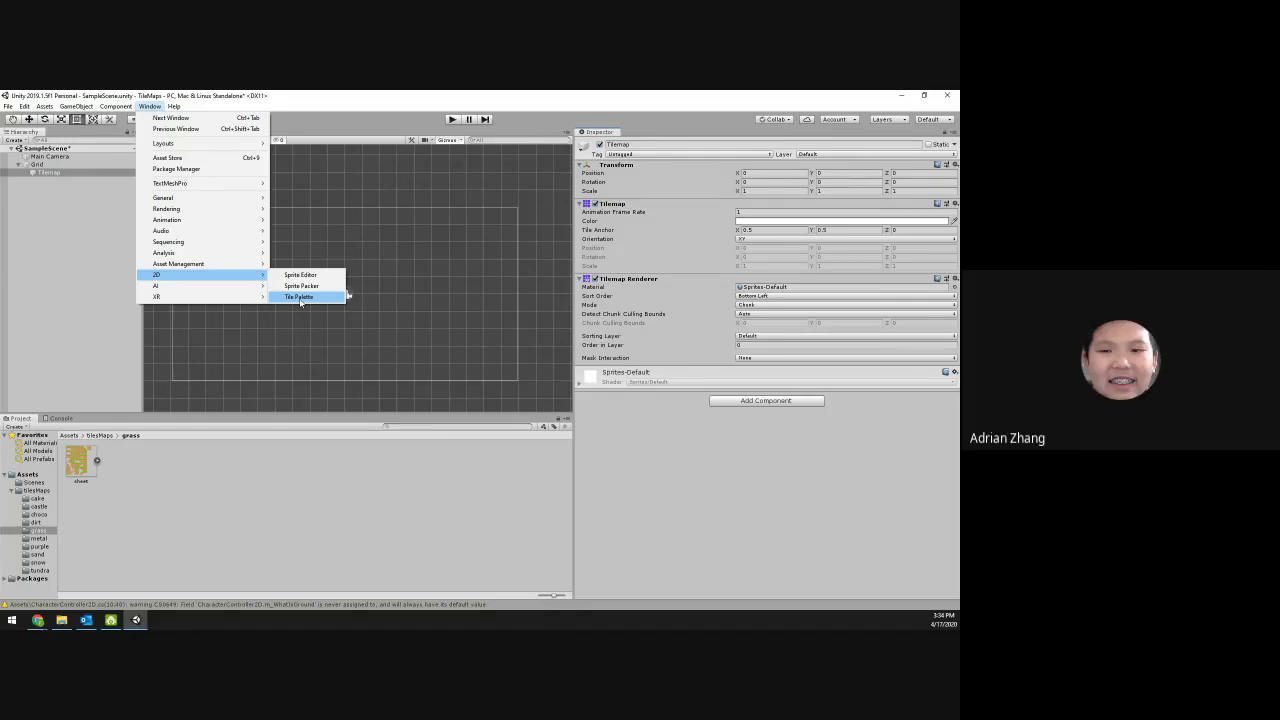
left_click(300, 297)
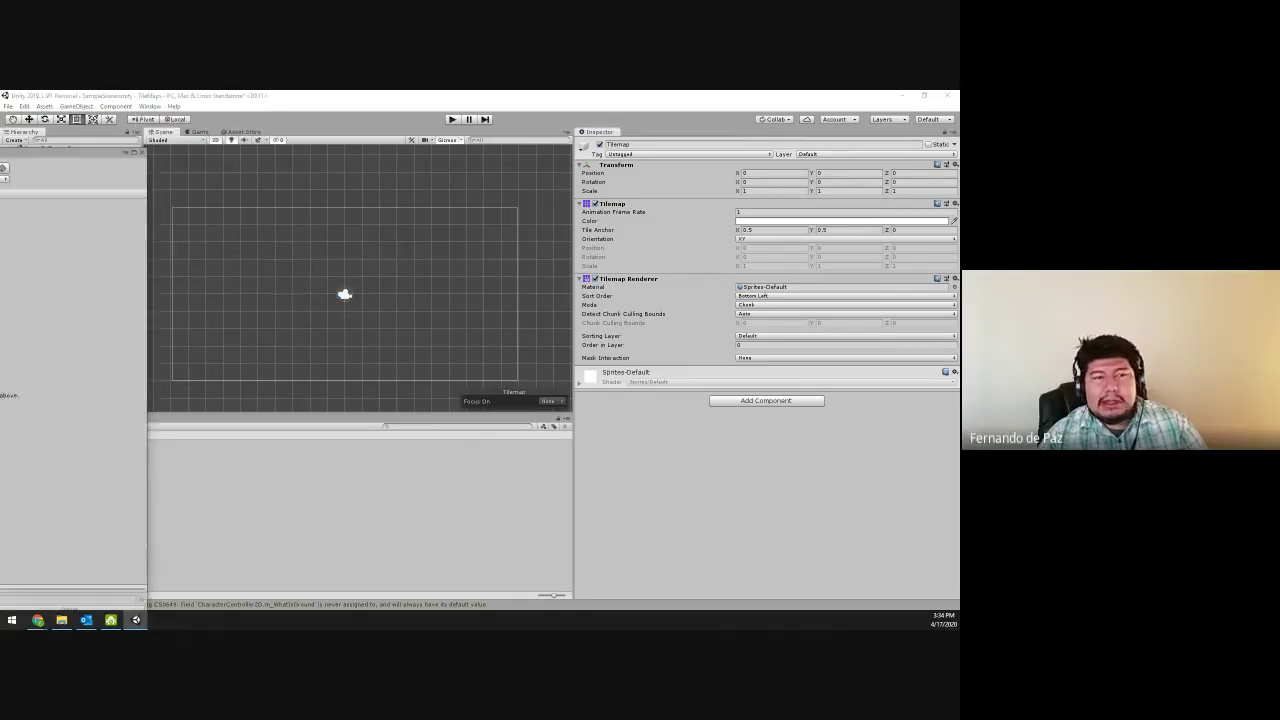
left_click_drag(393, 180, 625, 139)
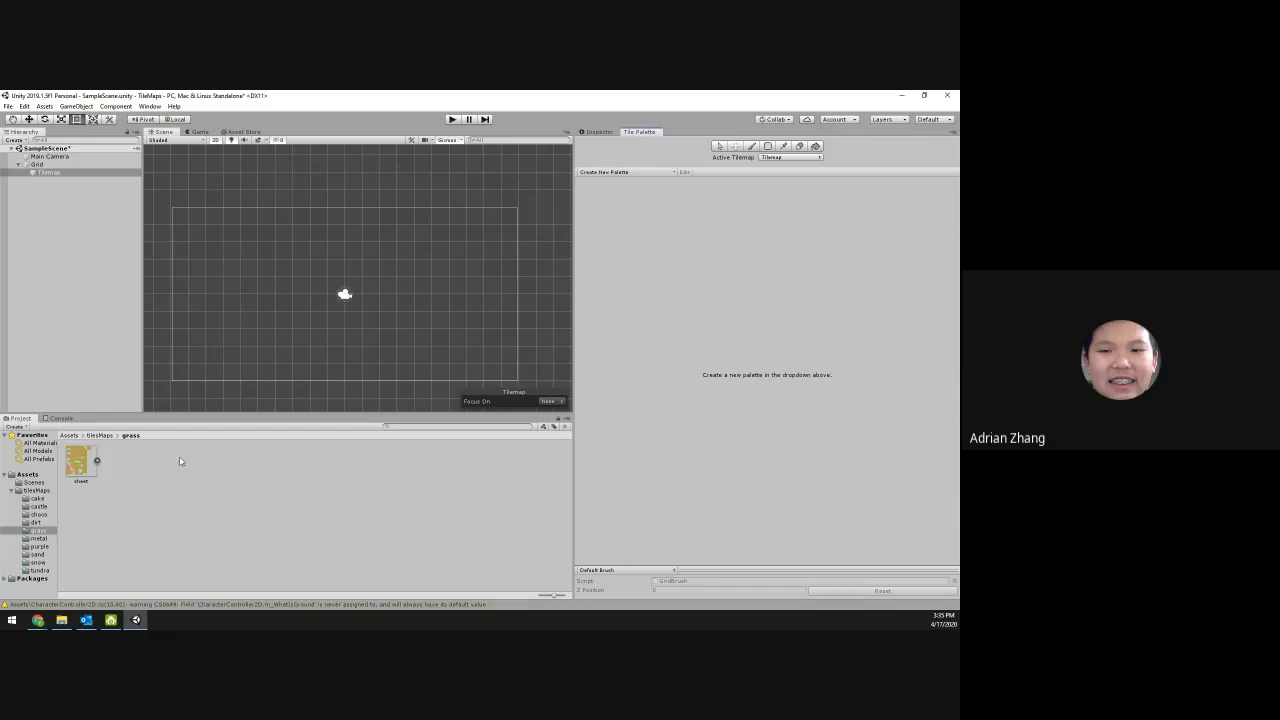
- Go up to the tilesMaps folder, return to the grass folder and check the sheet's sliced sprites
left_click(91, 467)
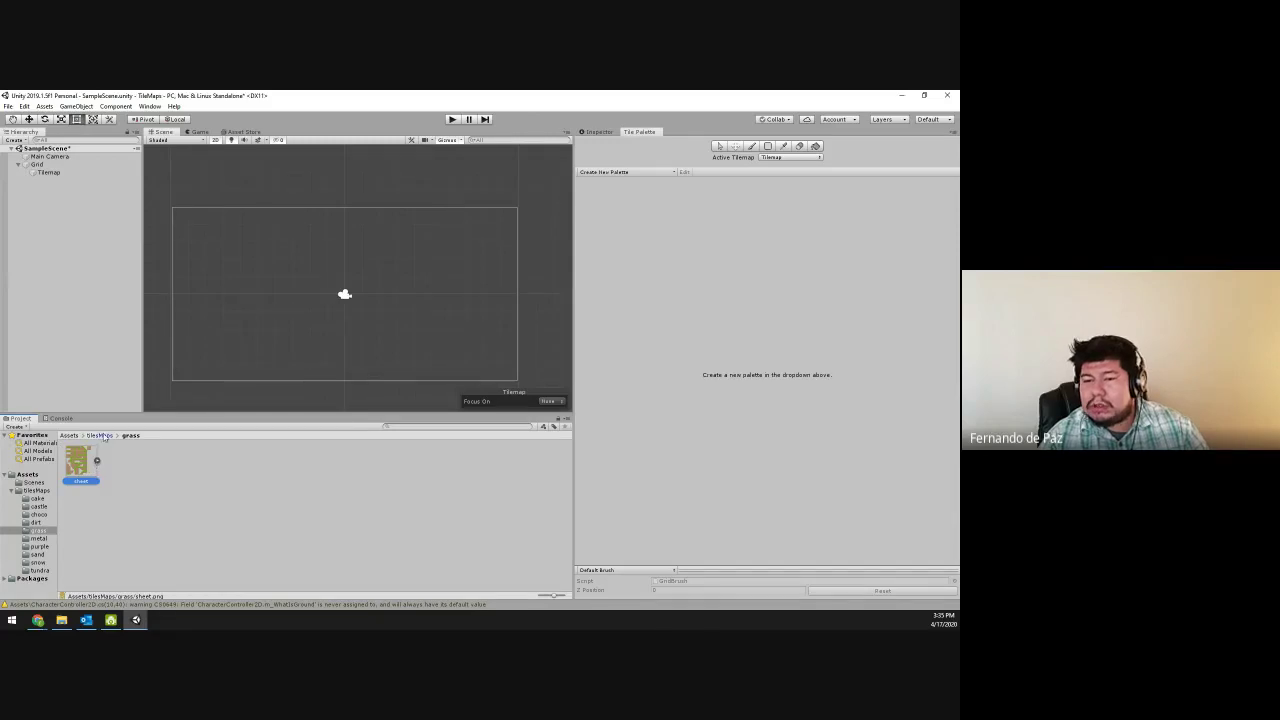
left_click(102, 435)
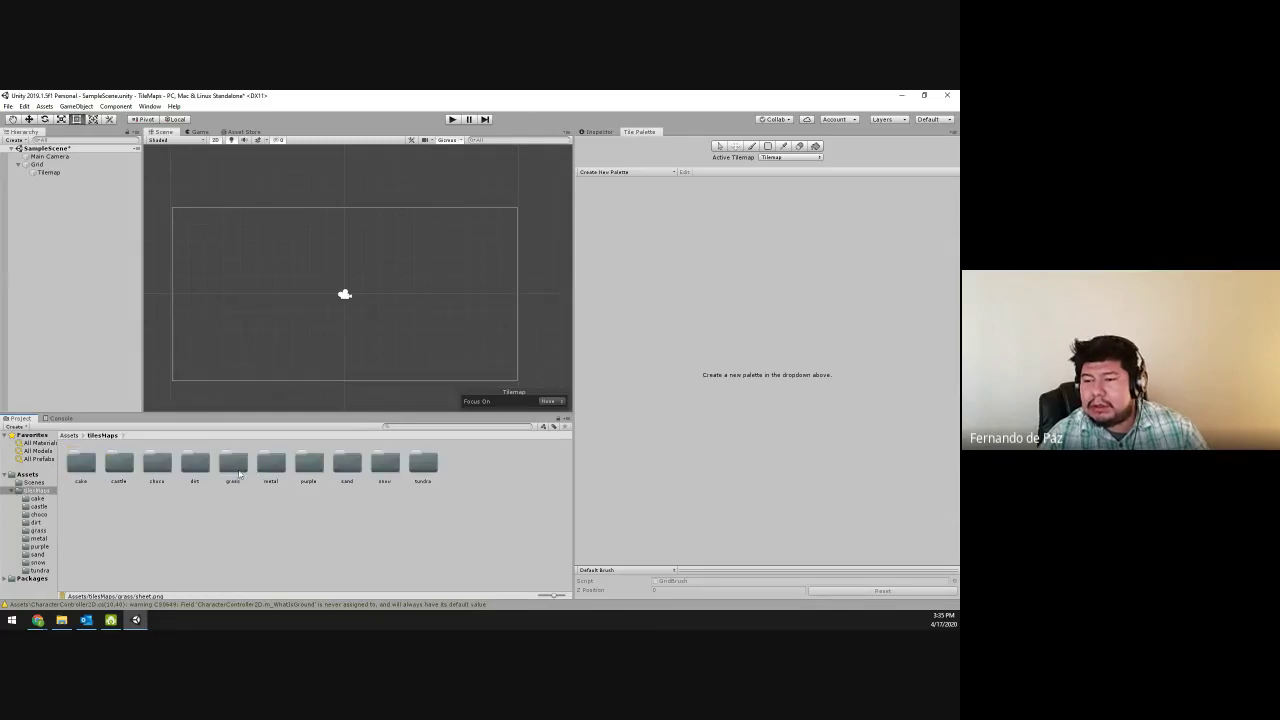
double_click(236, 470)
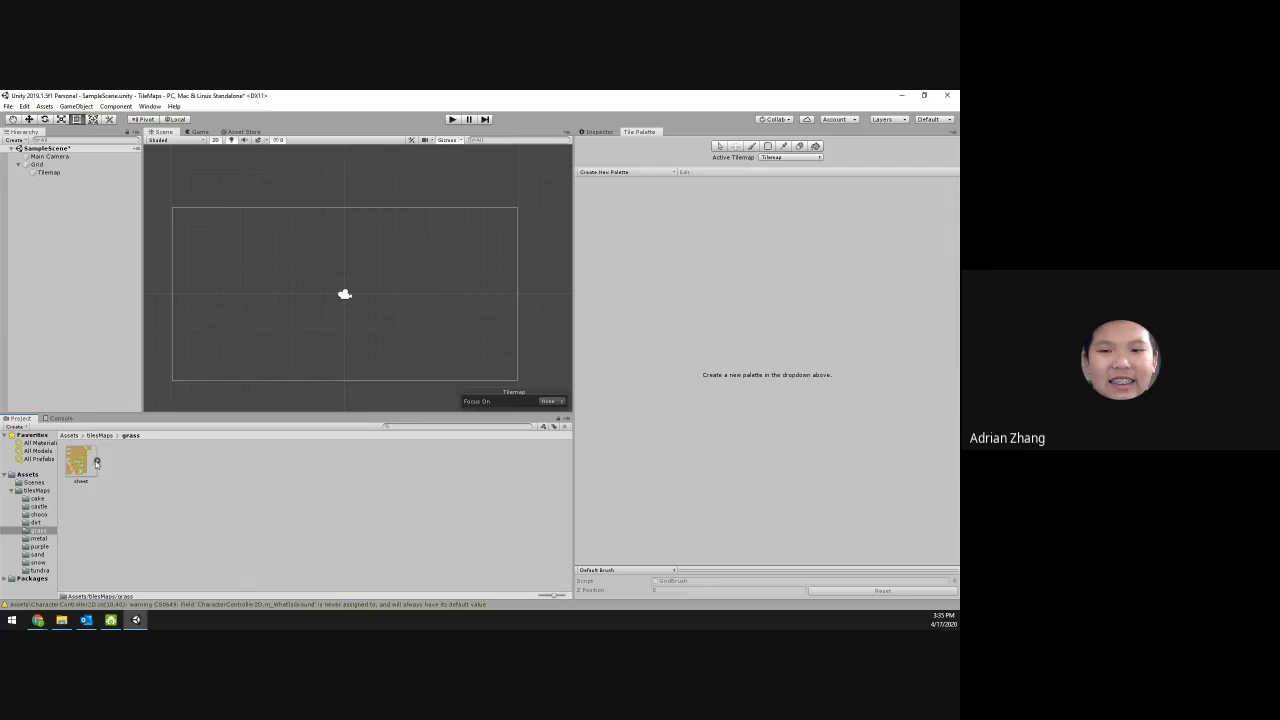
left_click(97, 463)
left_click(96, 461)
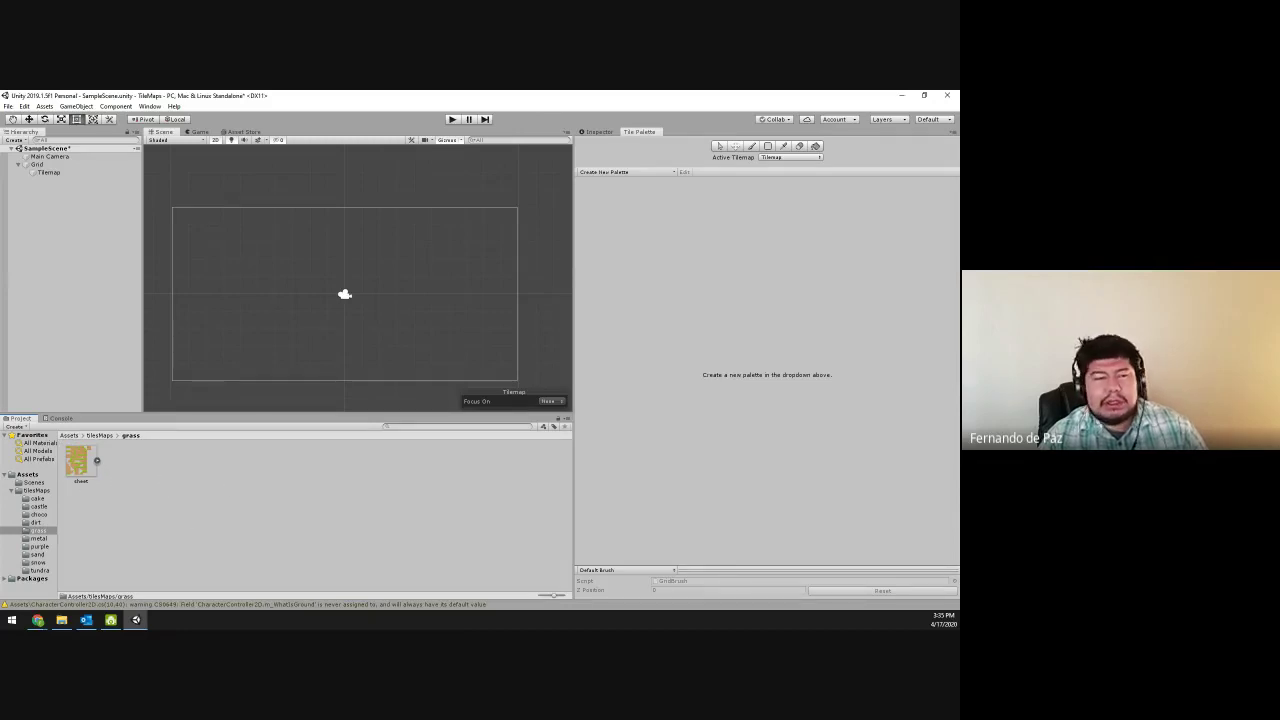
- Switch to the Google Meet call in Chrome and stop sharing the screen
left_click(37, 620)
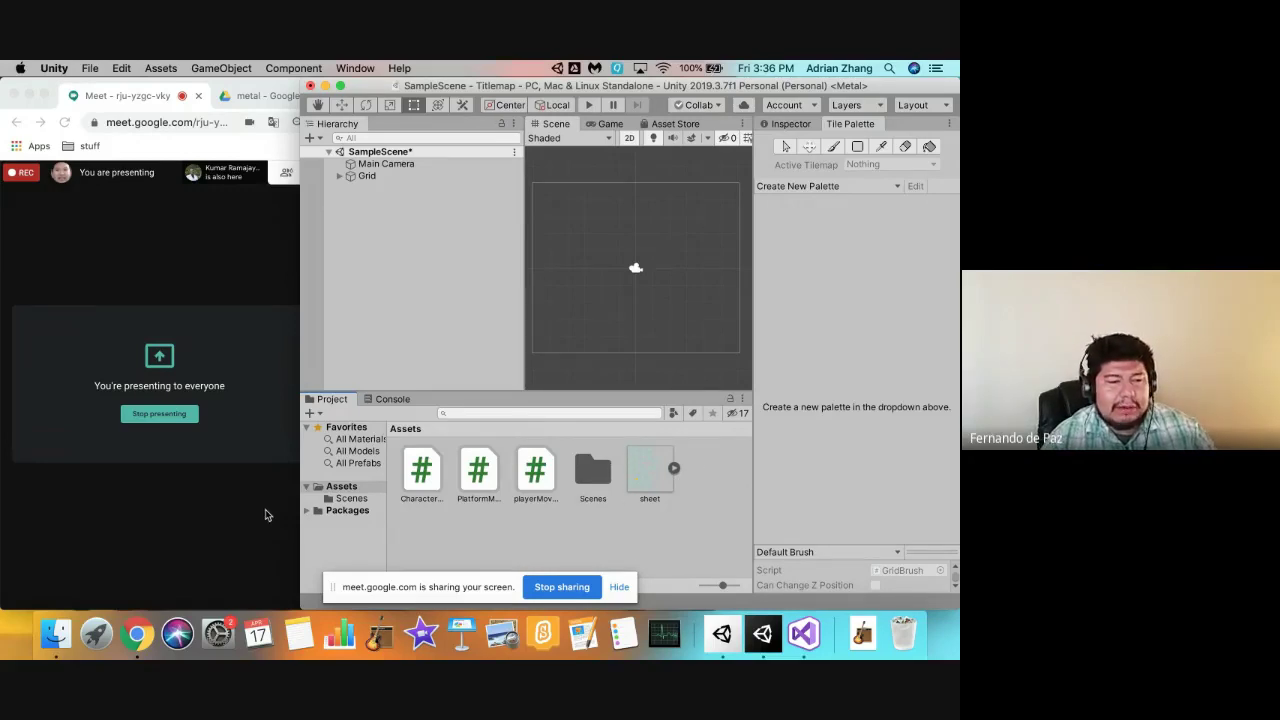
left_click(211, 516)
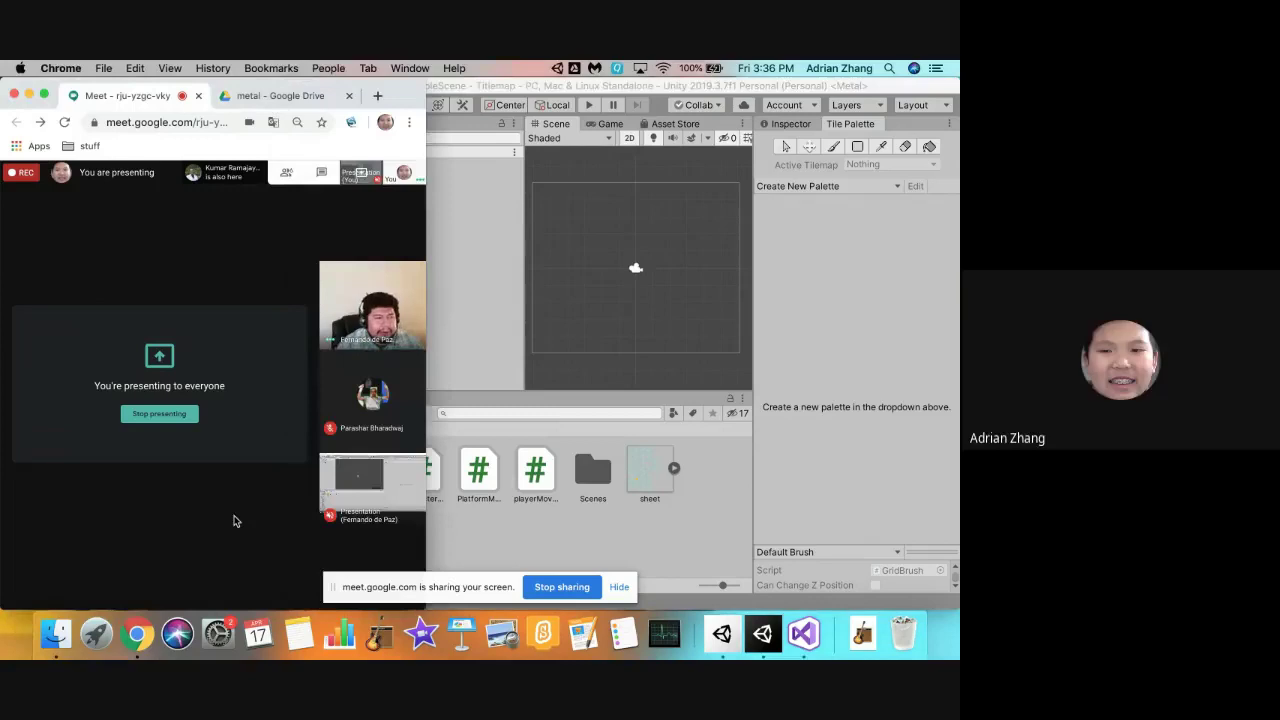
left_click(562, 586)
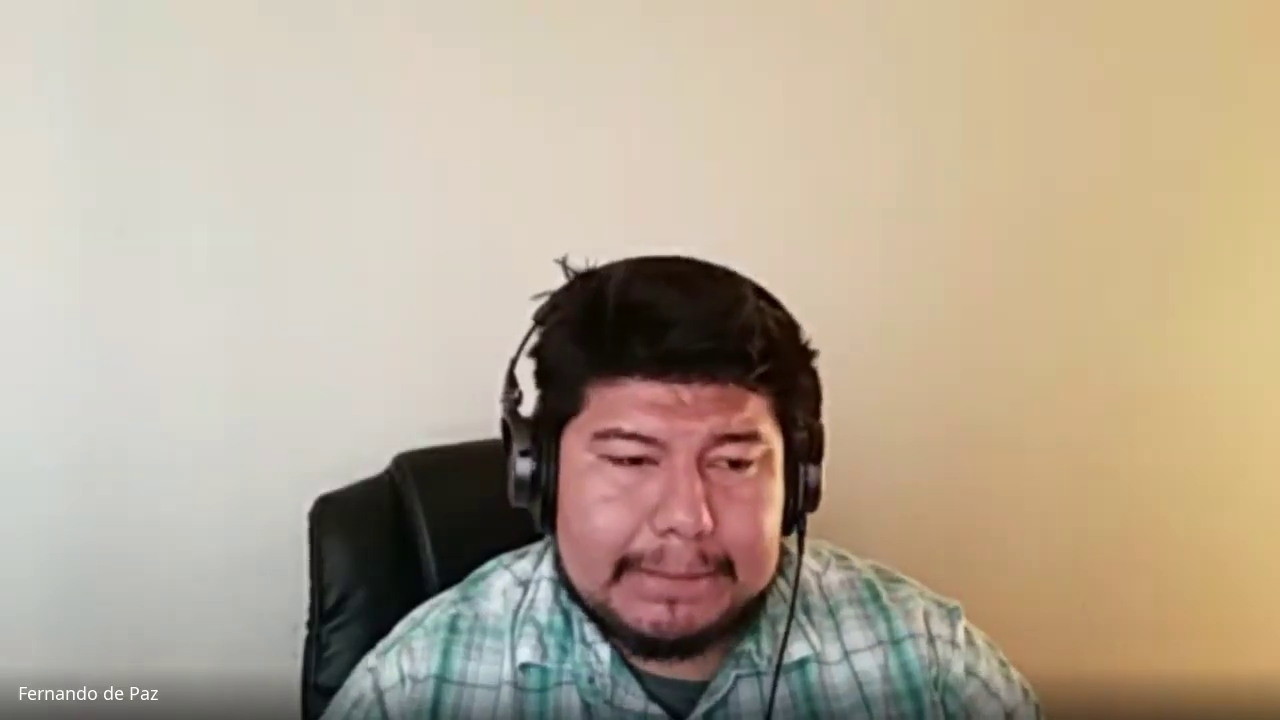
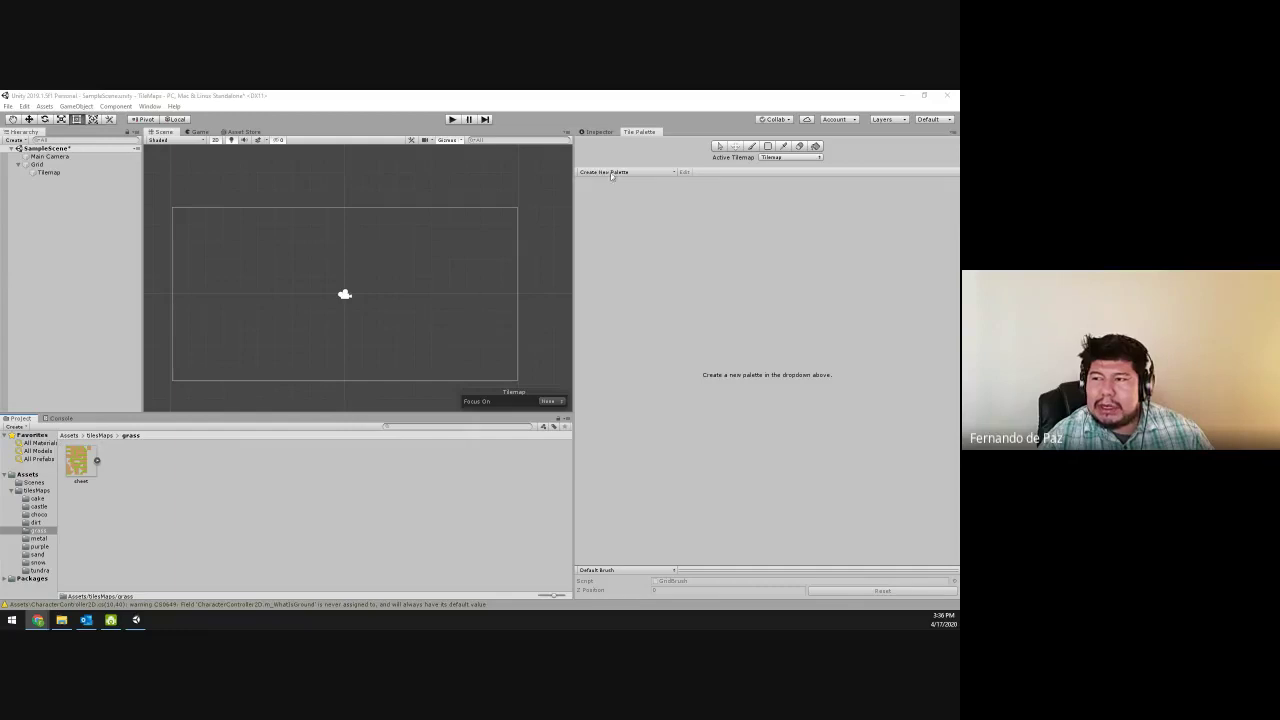
- Set up a new tile palette named ground with a Rectangle grid and Automatic cell size
left_click(607, 173)
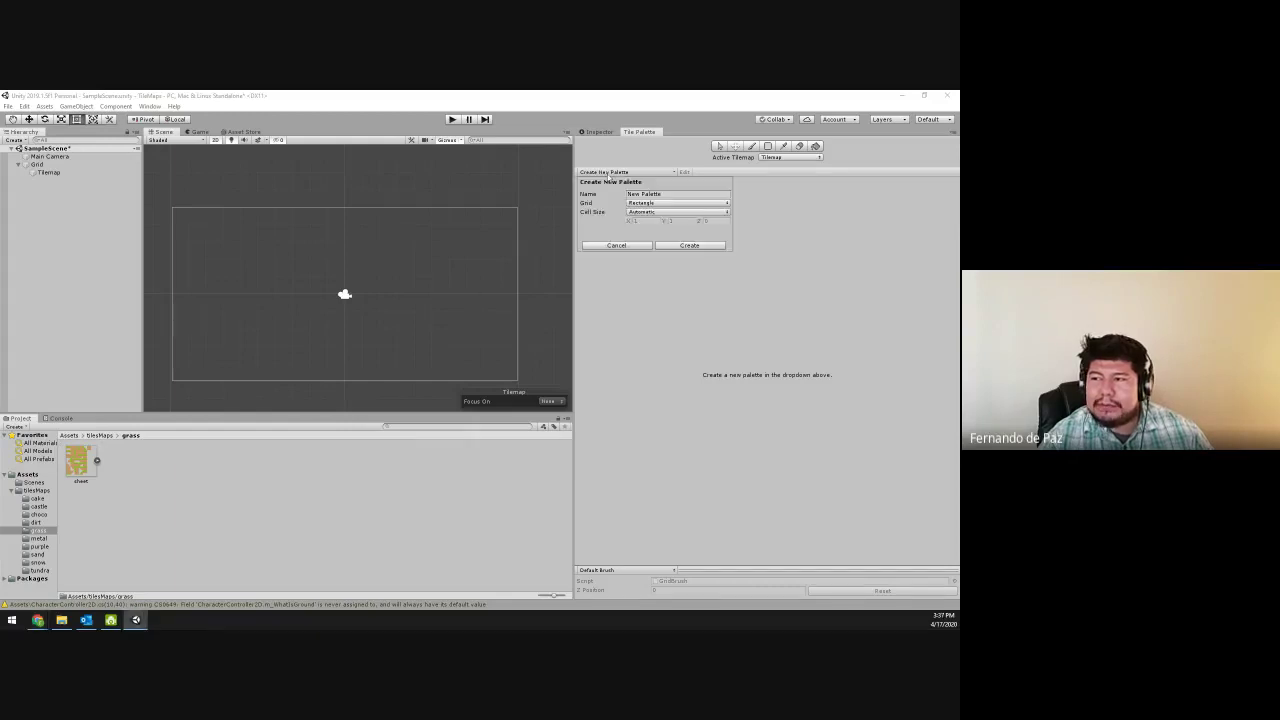
left_click(668, 194)
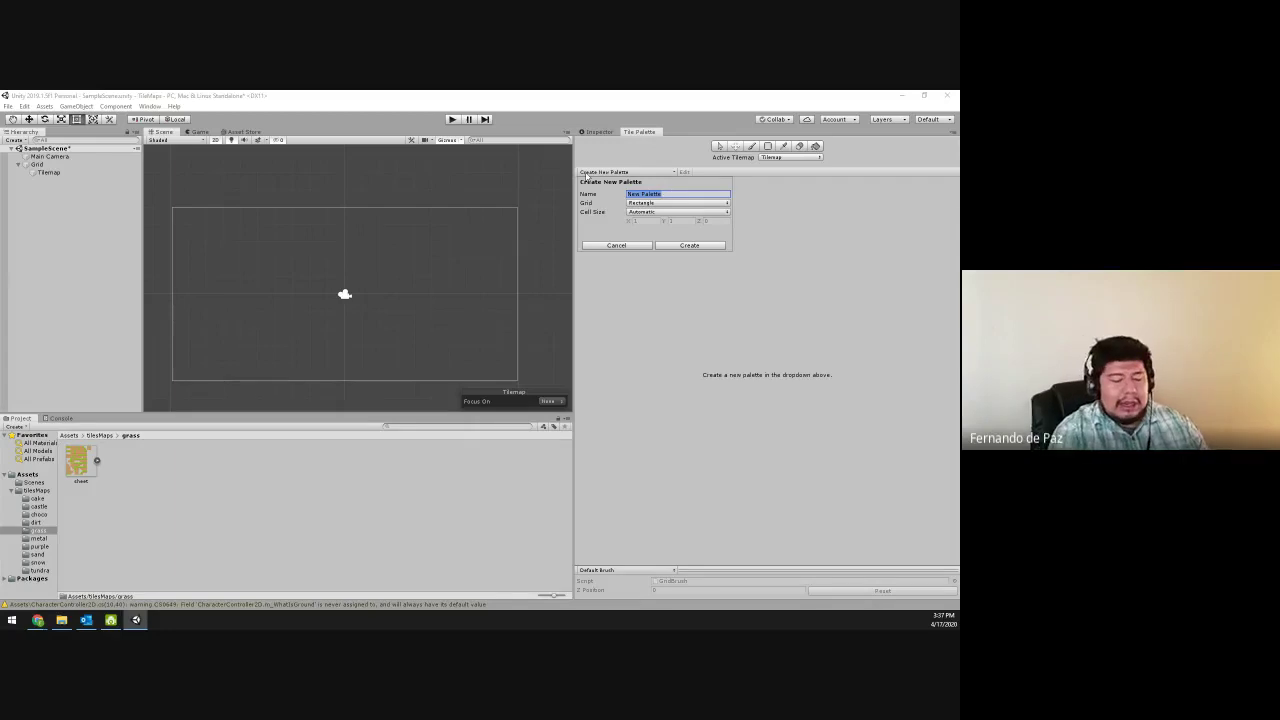
type("grass")
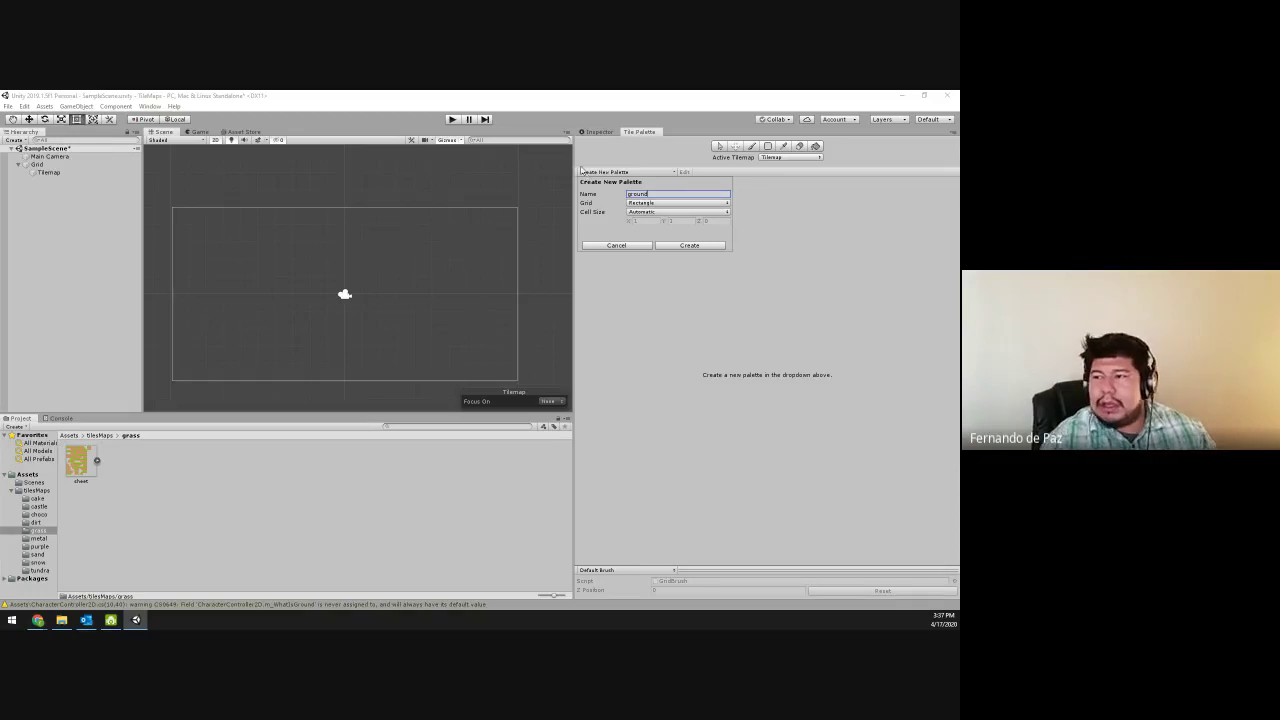
left_click(663, 204)
left_click(659, 212)
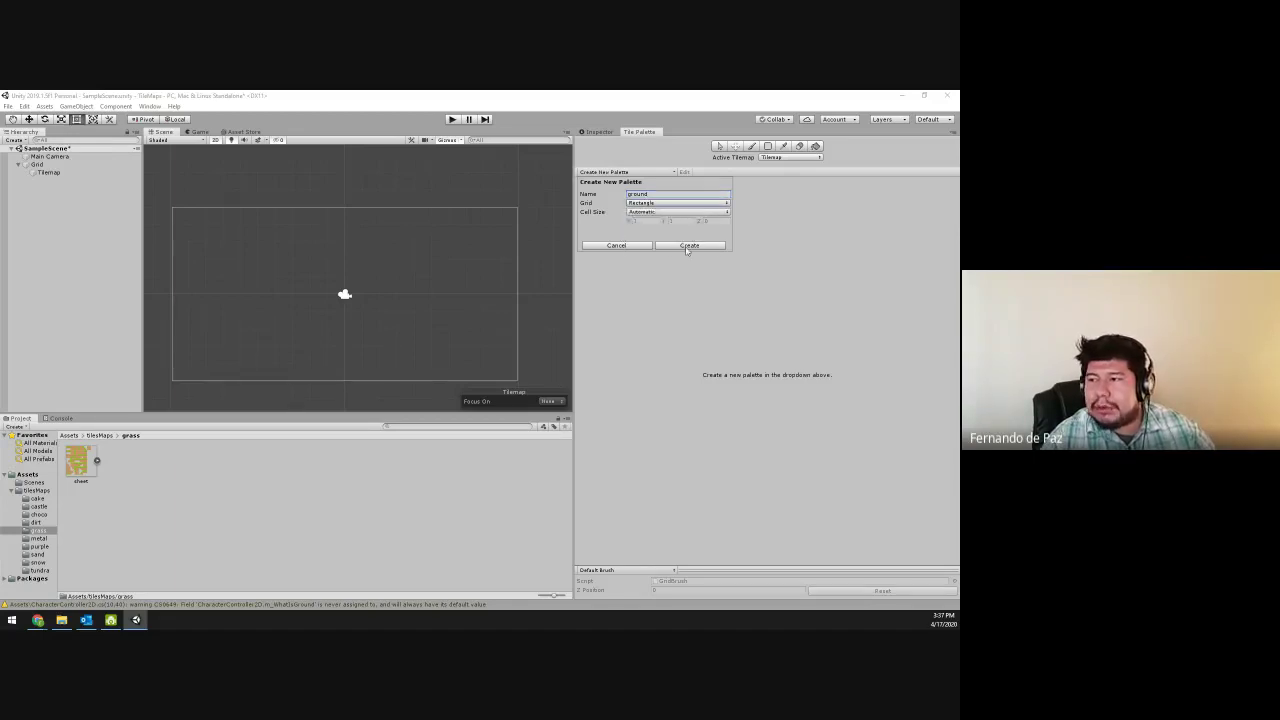
left_click(689, 246)
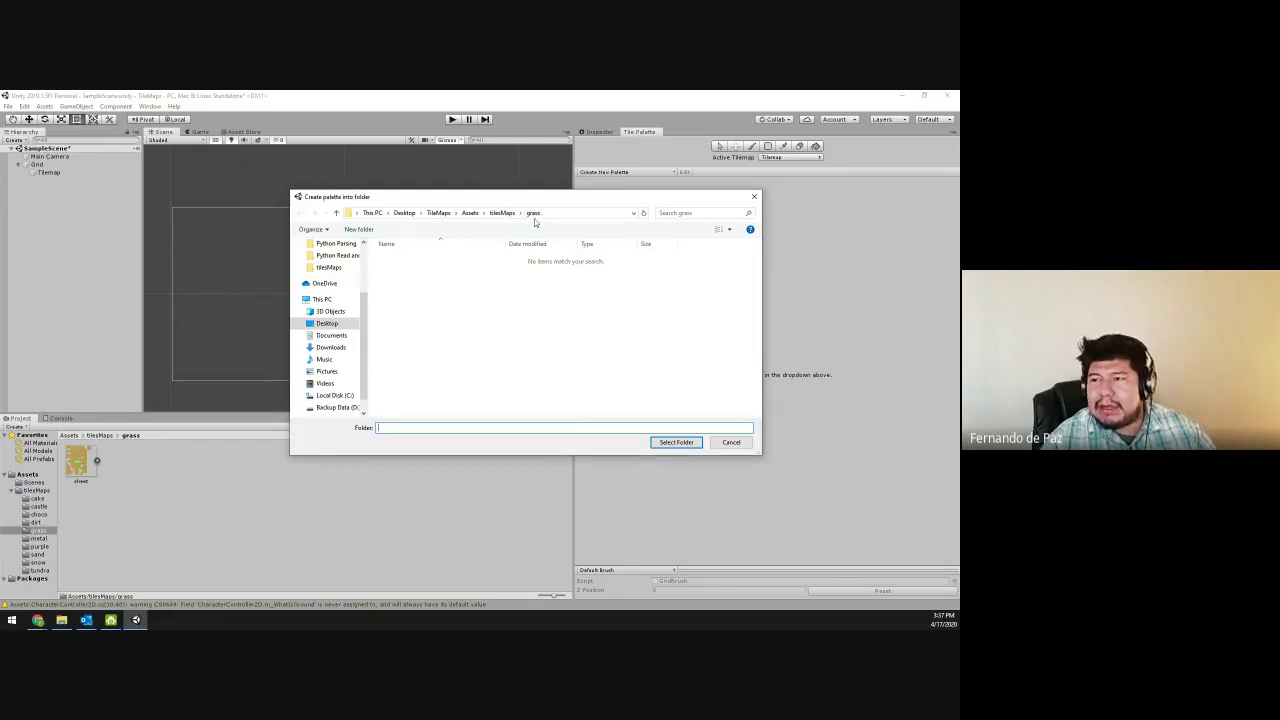
- Create a folder named tileMaps inside the grass folder and save the ground palette in it
left_click(358, 229)
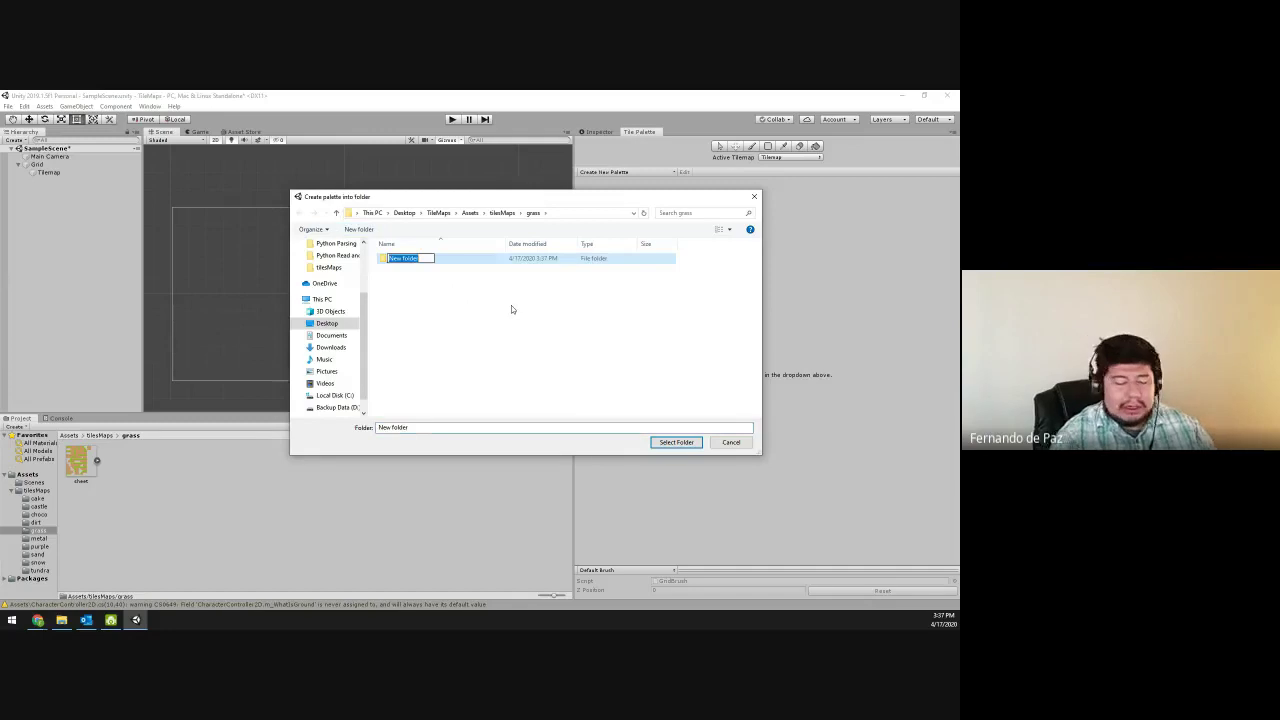
type("tileMap")
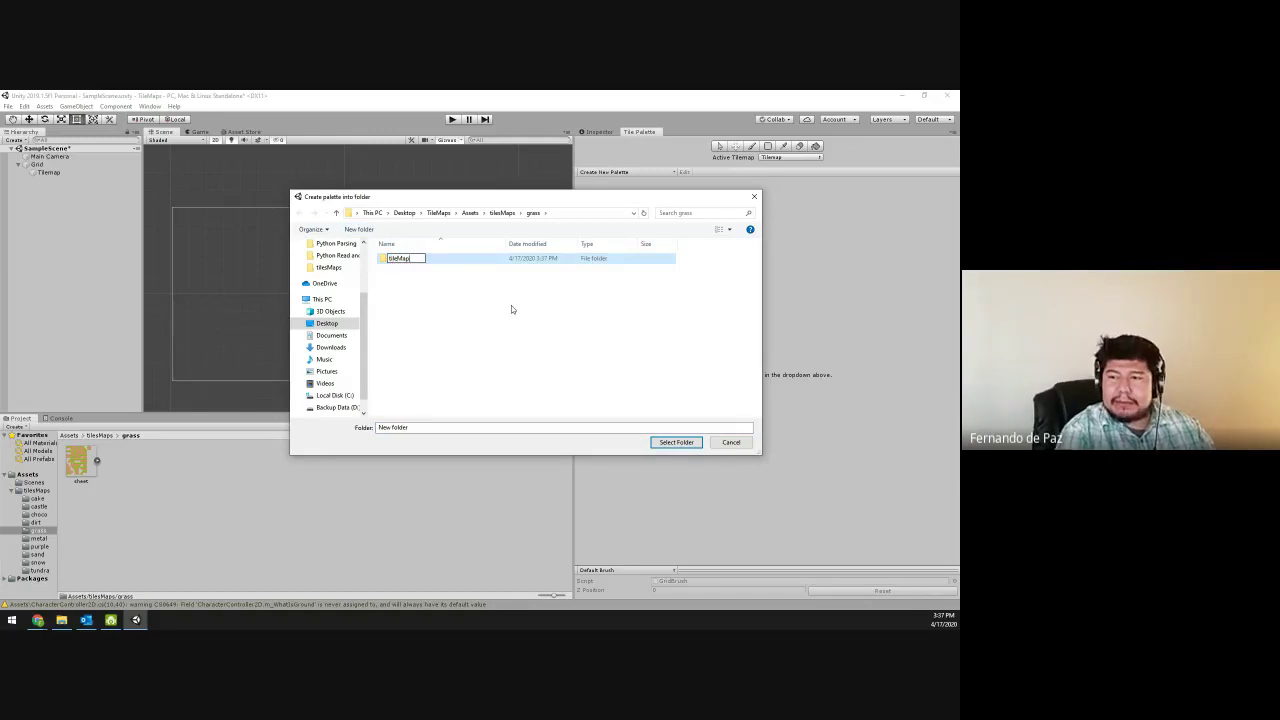
type("s")
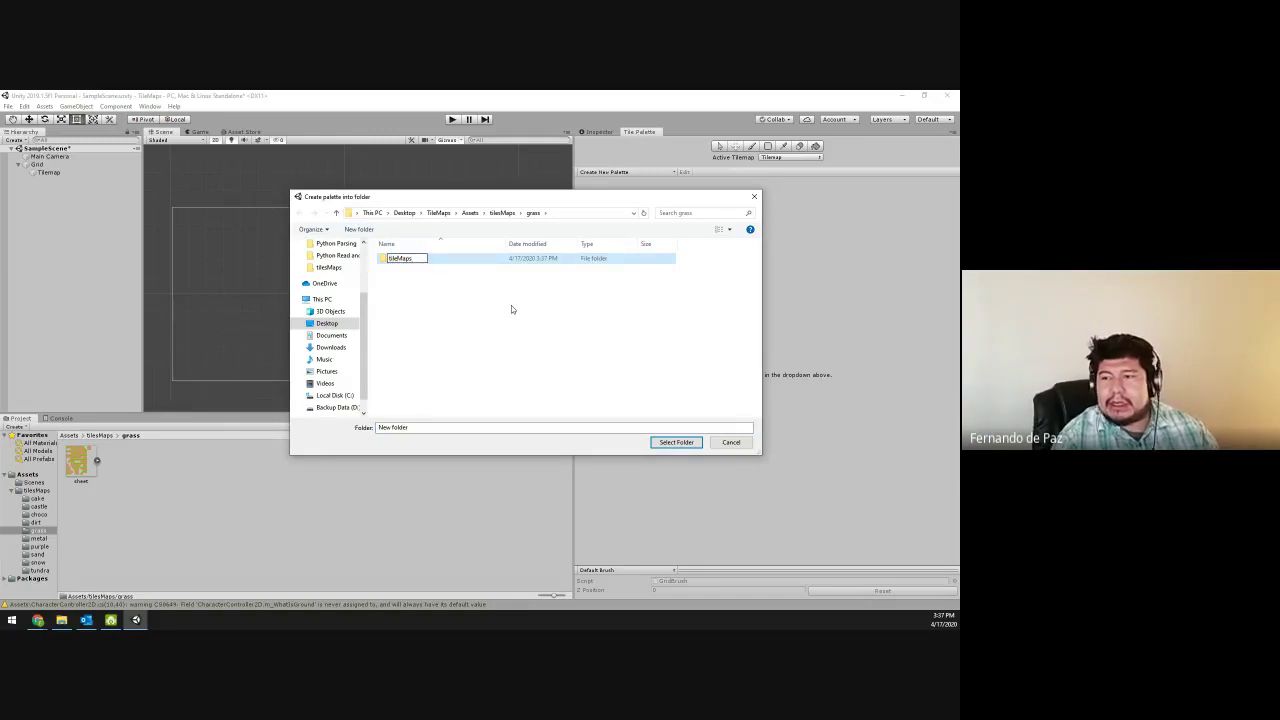
key("Return")
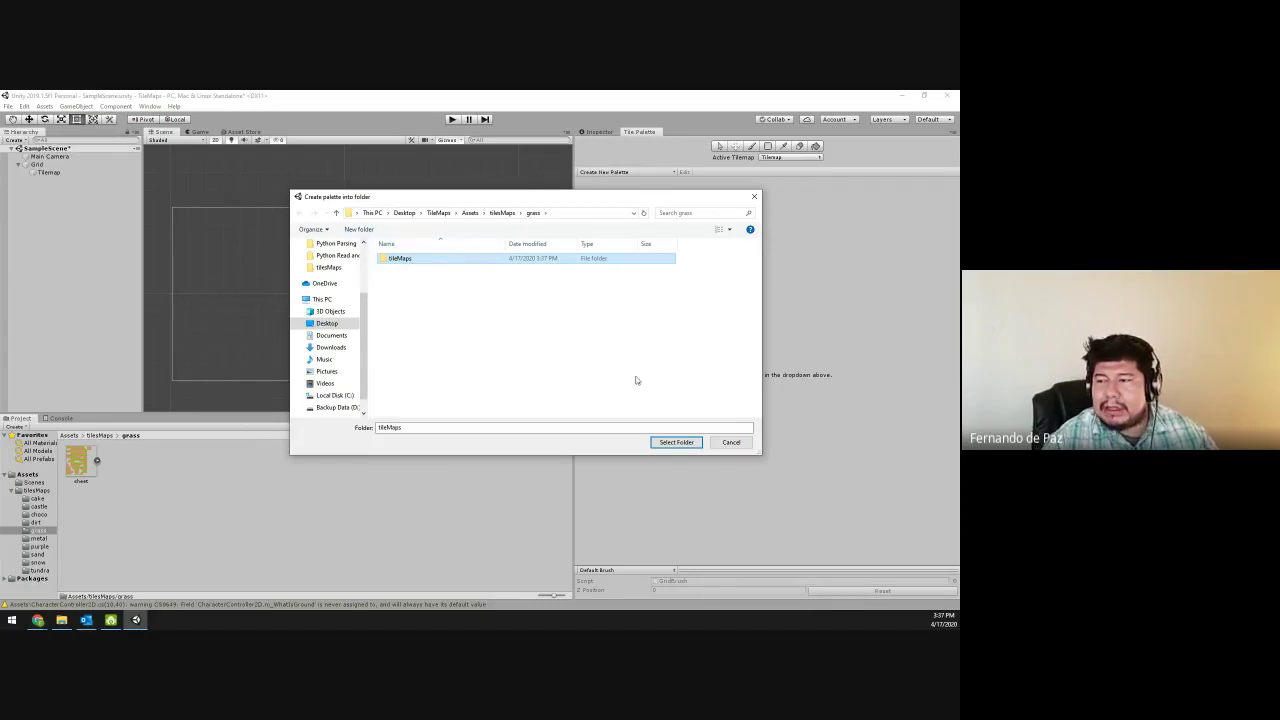
double_click(470, 261)
left_click(676, 442)
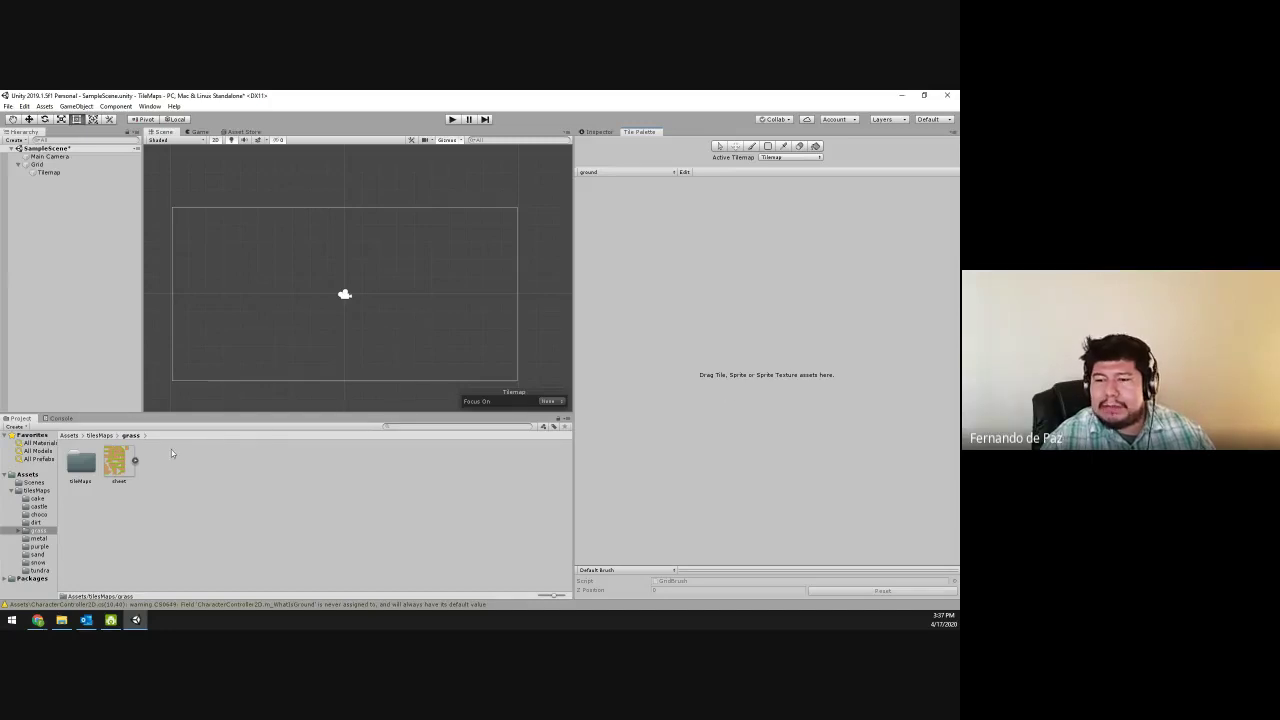
- Add the grass sheet to the ground palette, generating its tiles into the tileMaps folder, and check that folder
left_click(135, 462)
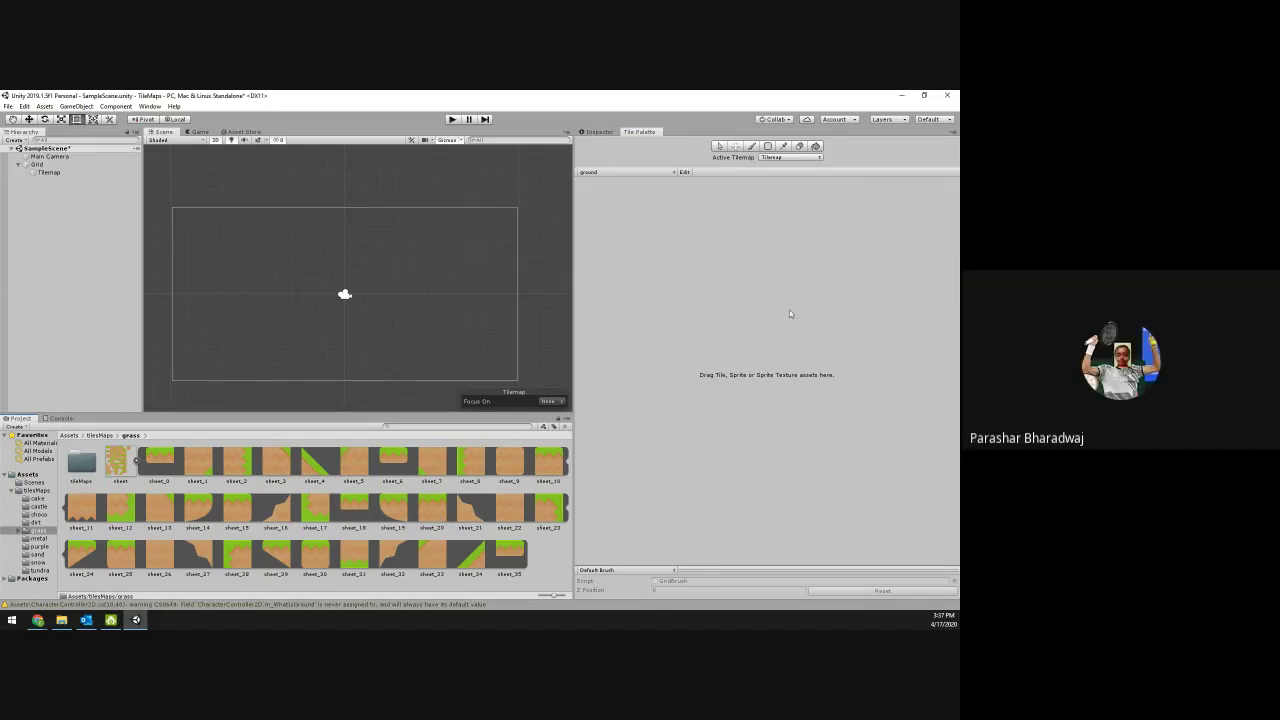
left_click(137, 462)
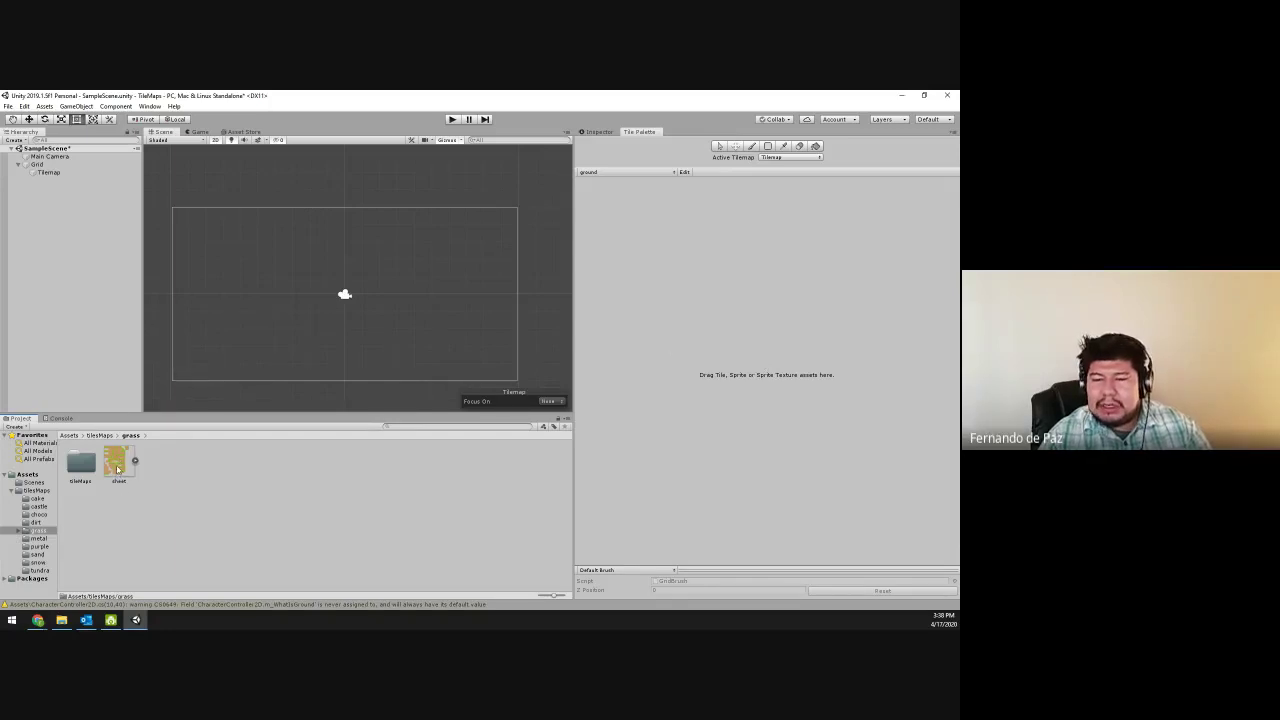
left_click_drag(119, 468, 651, 241)
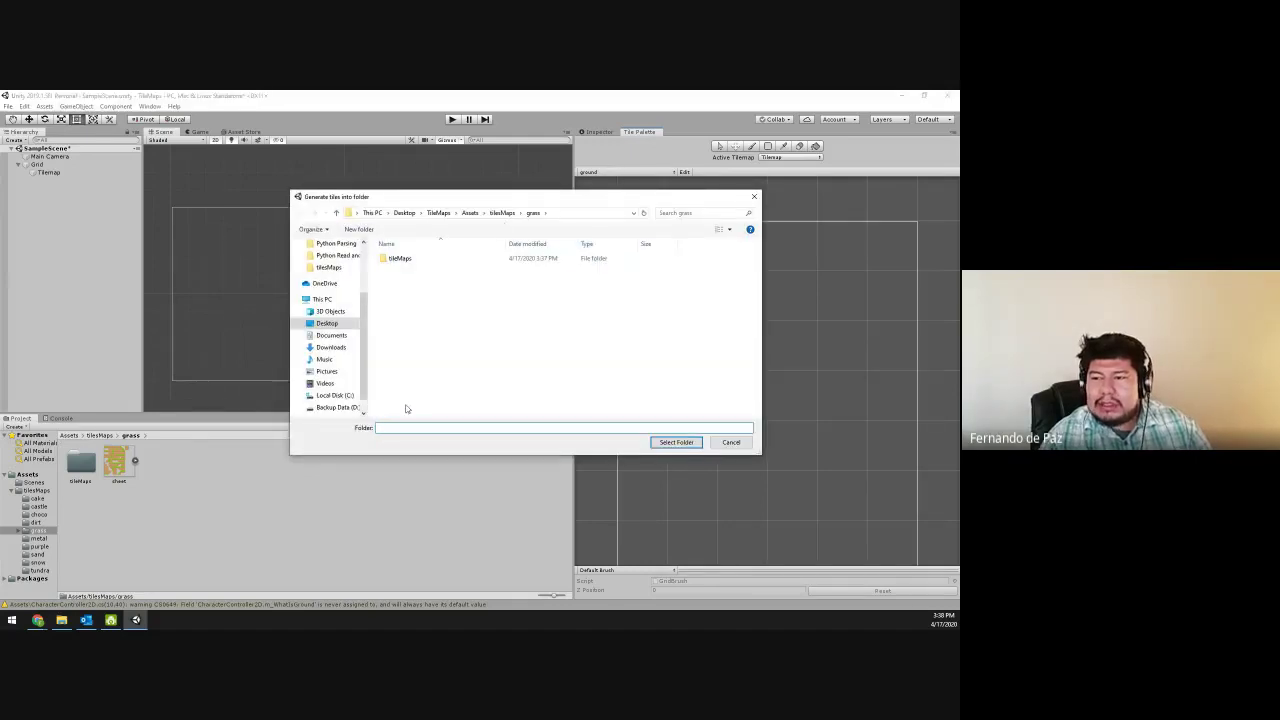
double_click(399, 262)
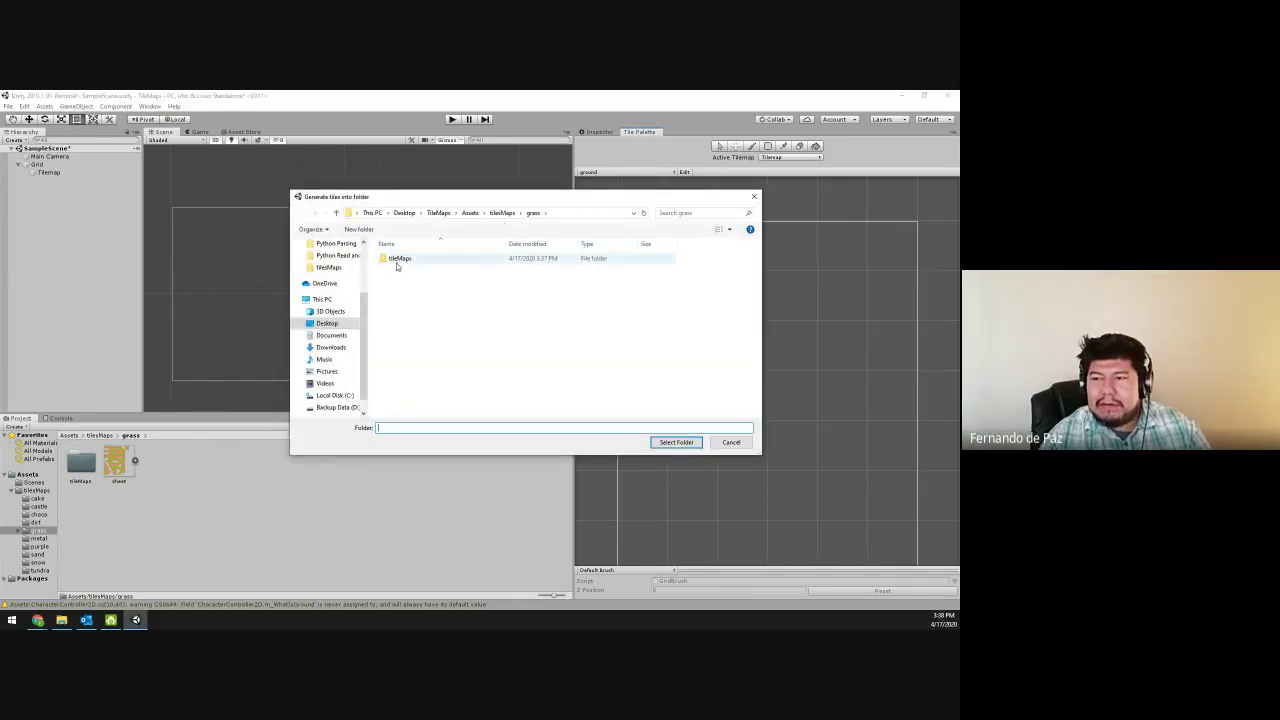
left_click(676, 443)
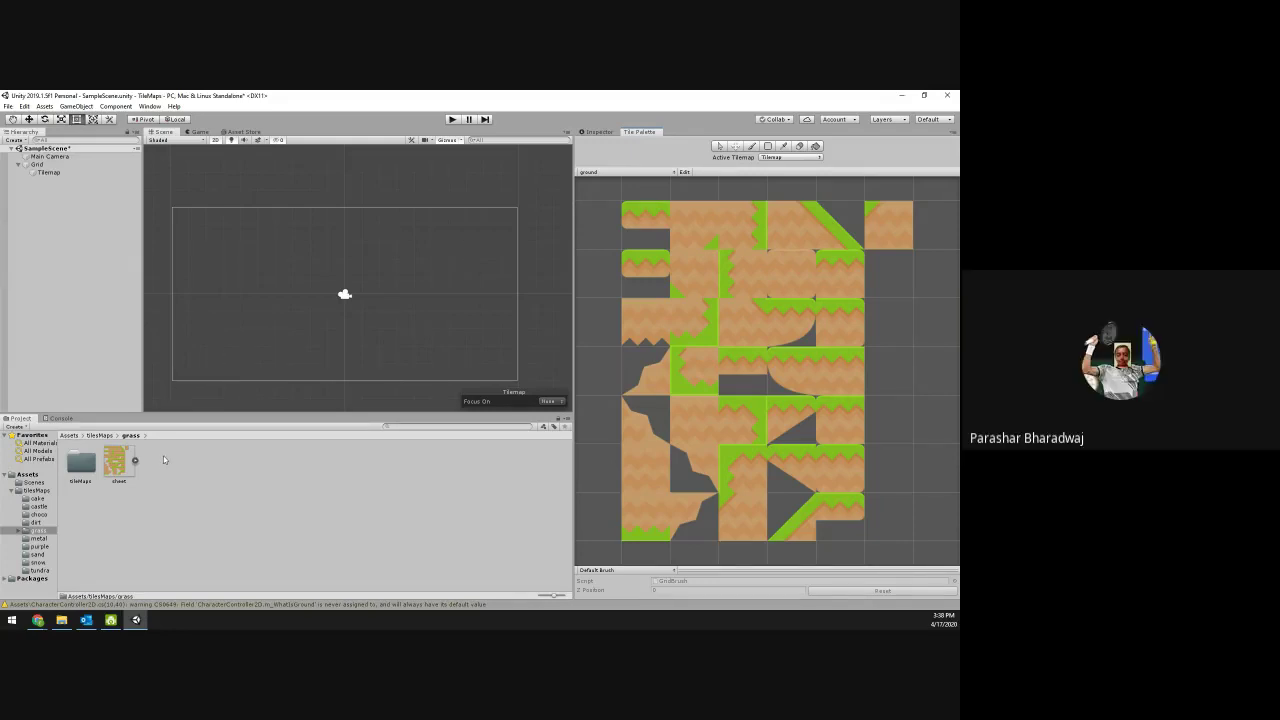
double_click(84, 470)
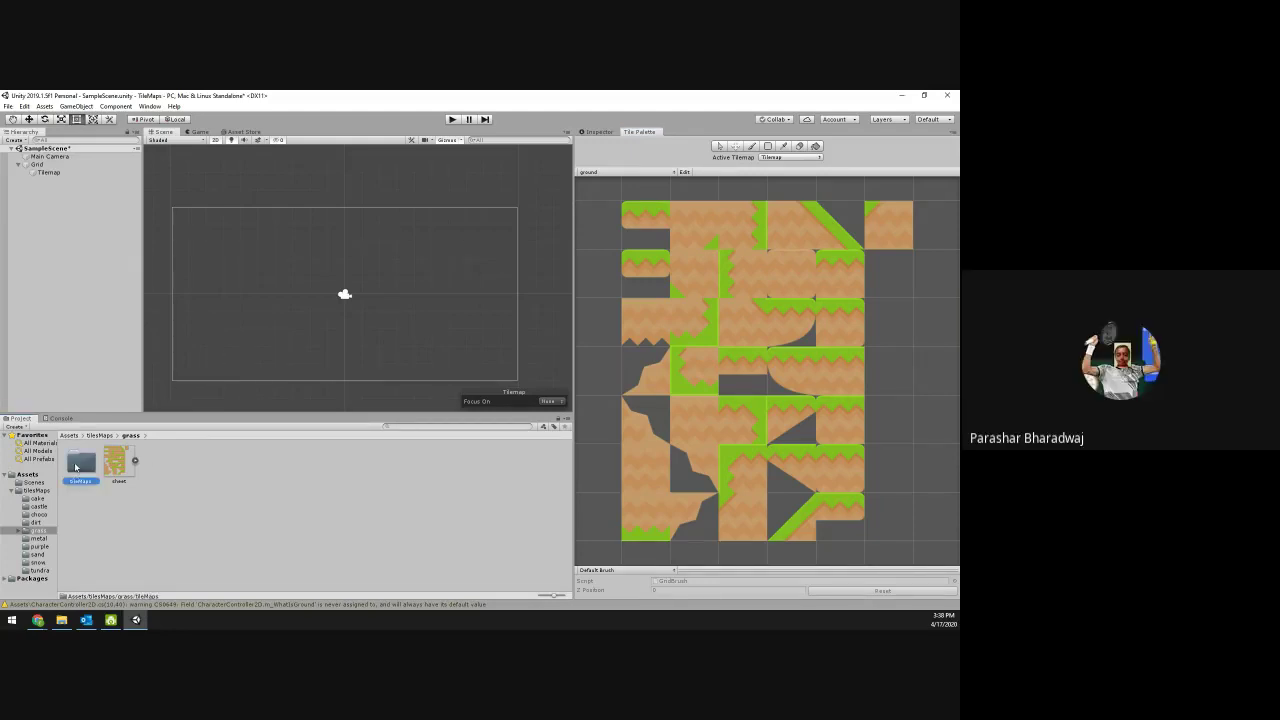
left_click(130, 436)
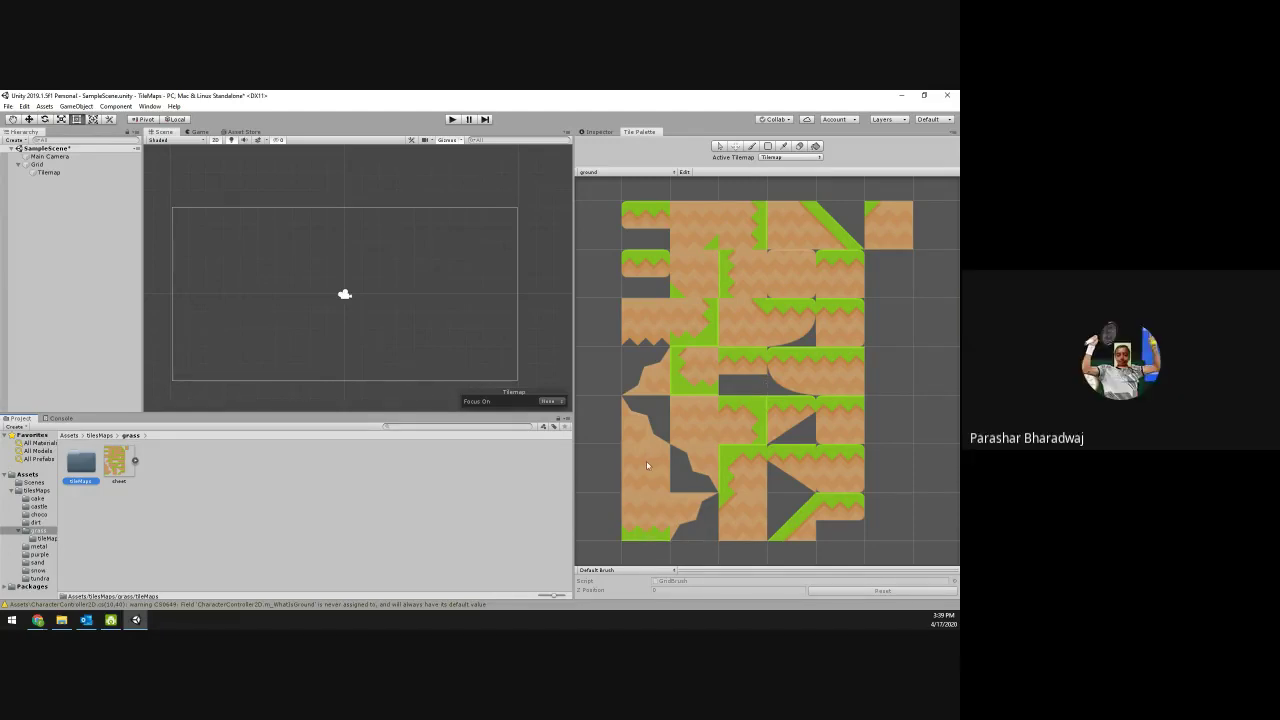
- Pick different tiles in the ground palette, ending with the plain dirt tile in the second row for the brush
left_click(642, 430)
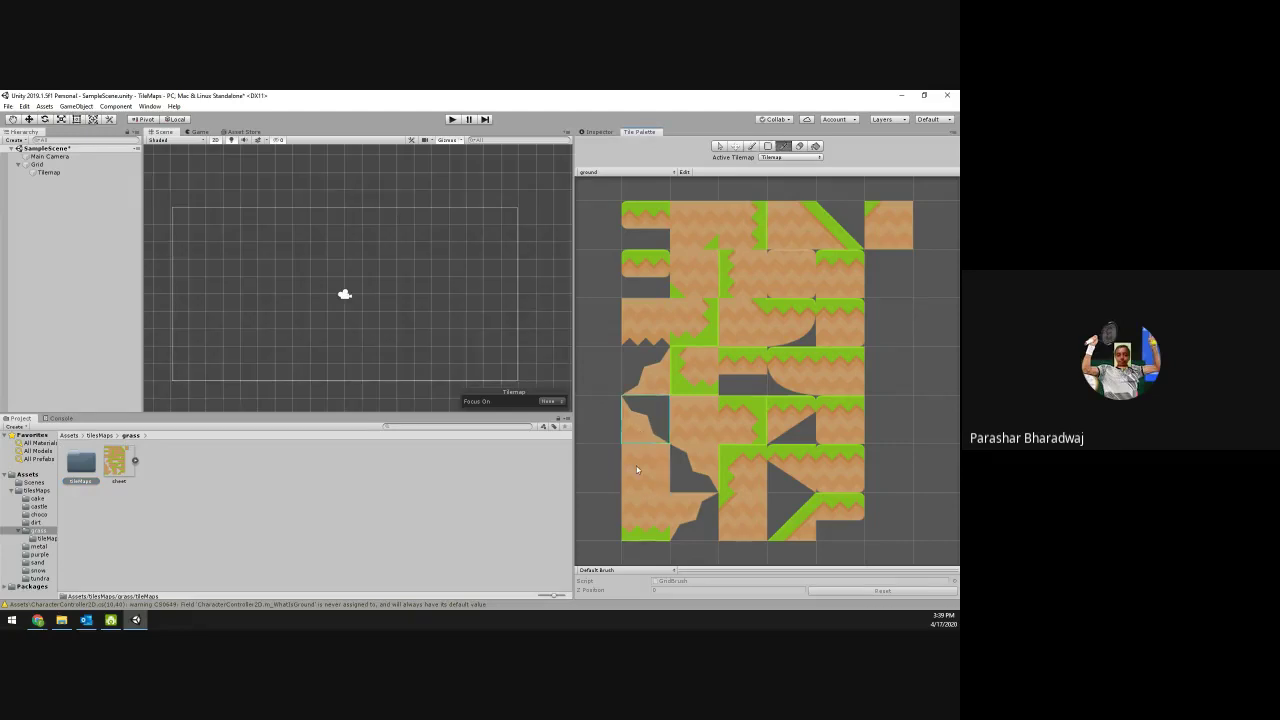
left_click(637, 469)
left_click(750, 330)
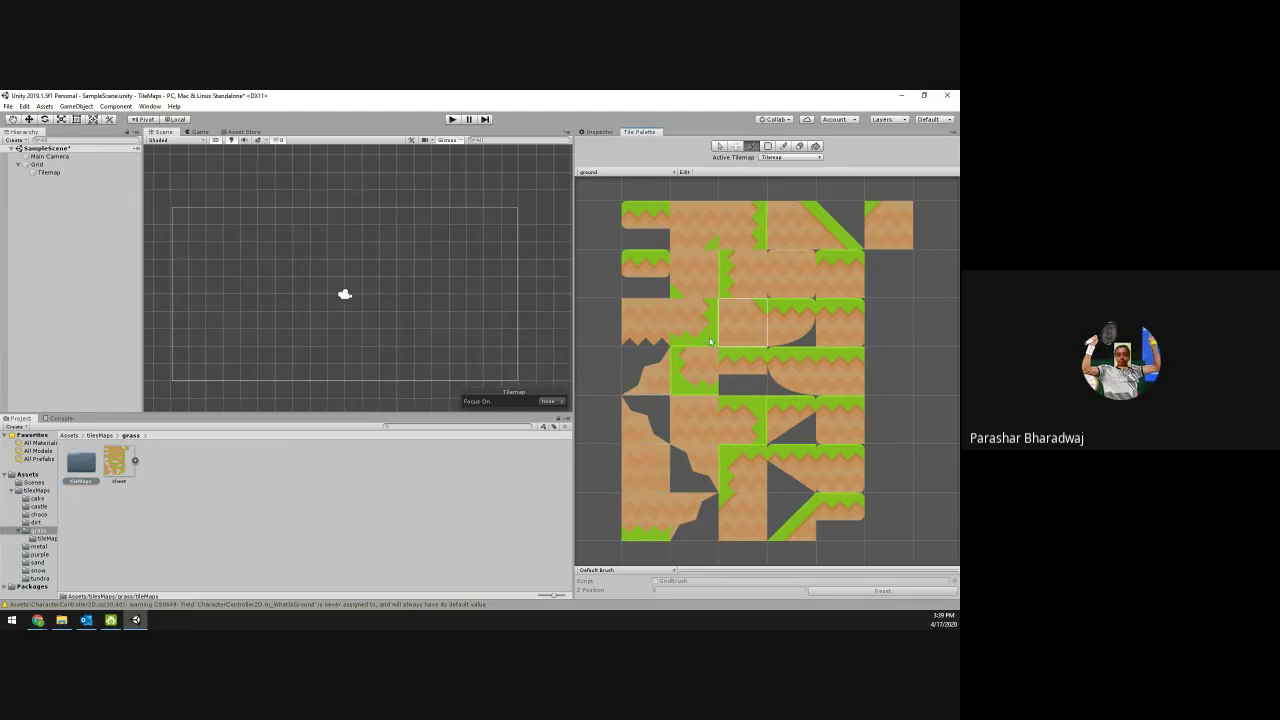
left_click(790, 272)
left_click(757, 272)
left_click(798, 235)
left_click(796, 270)
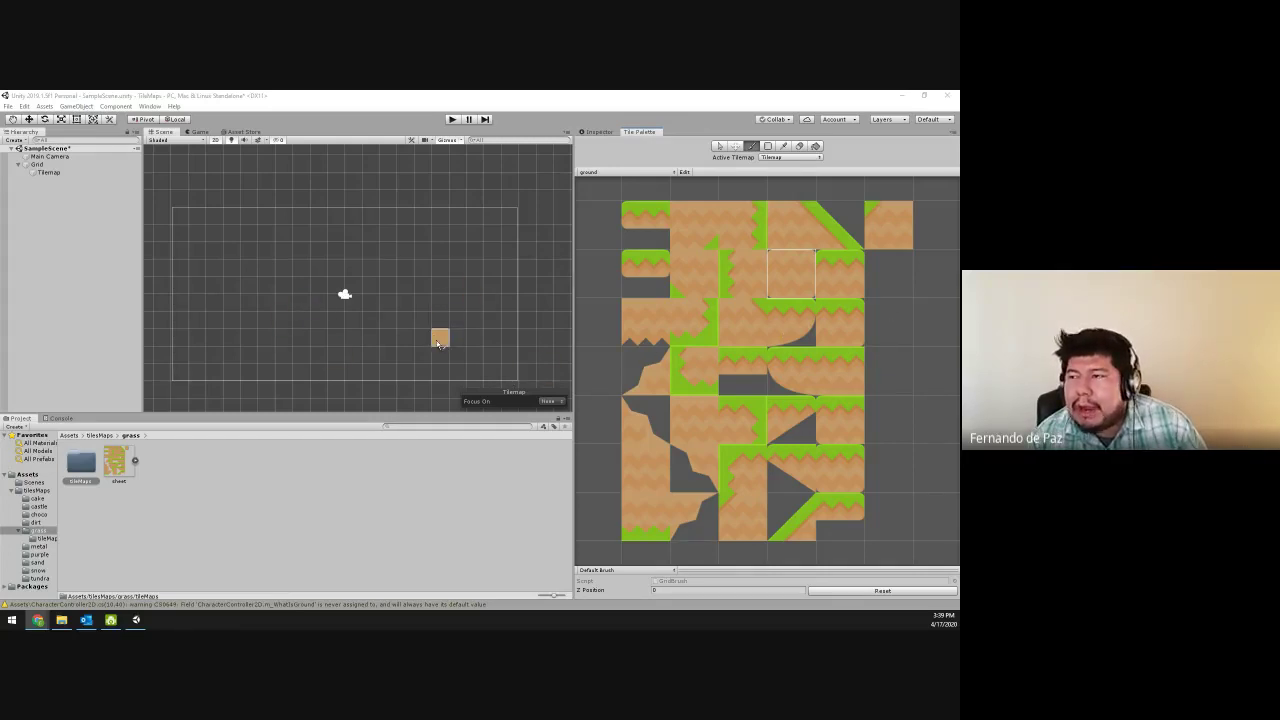
- Try the Select tool on several empty blocks of scene cells and across the palette's tiles
left_click(719, 146)
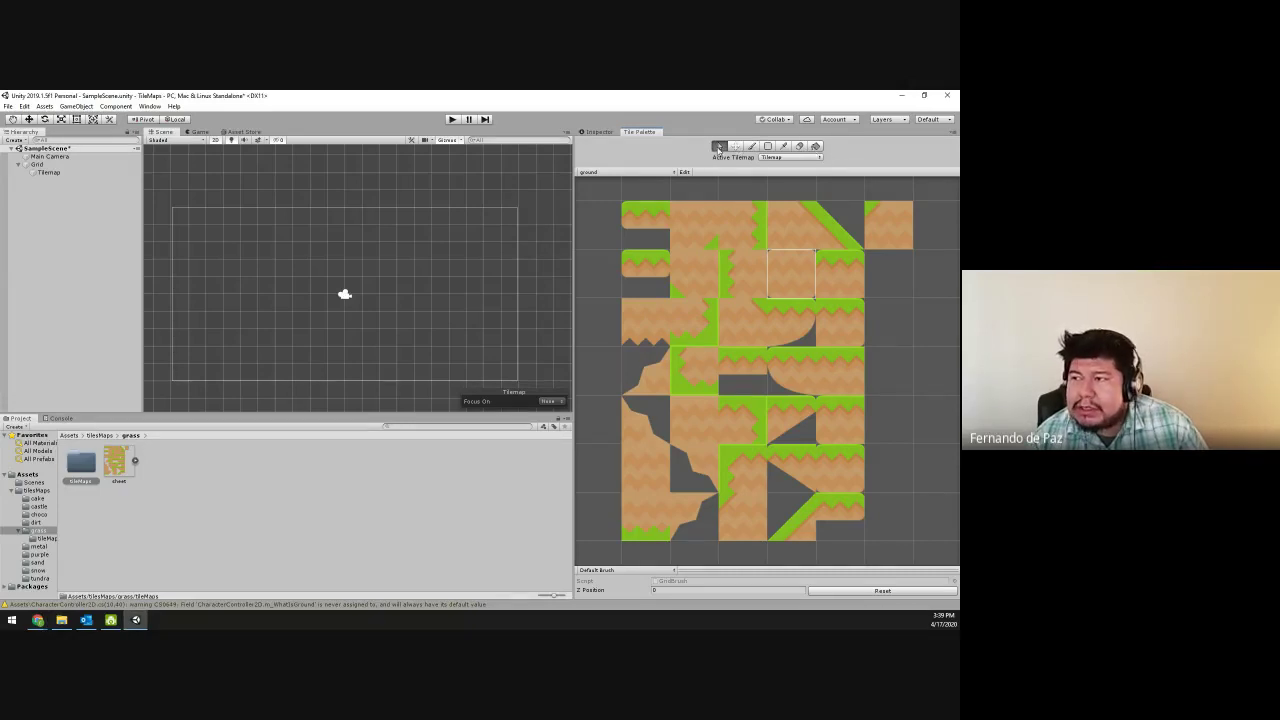
left_click_drag(332, 228, 449, 285)
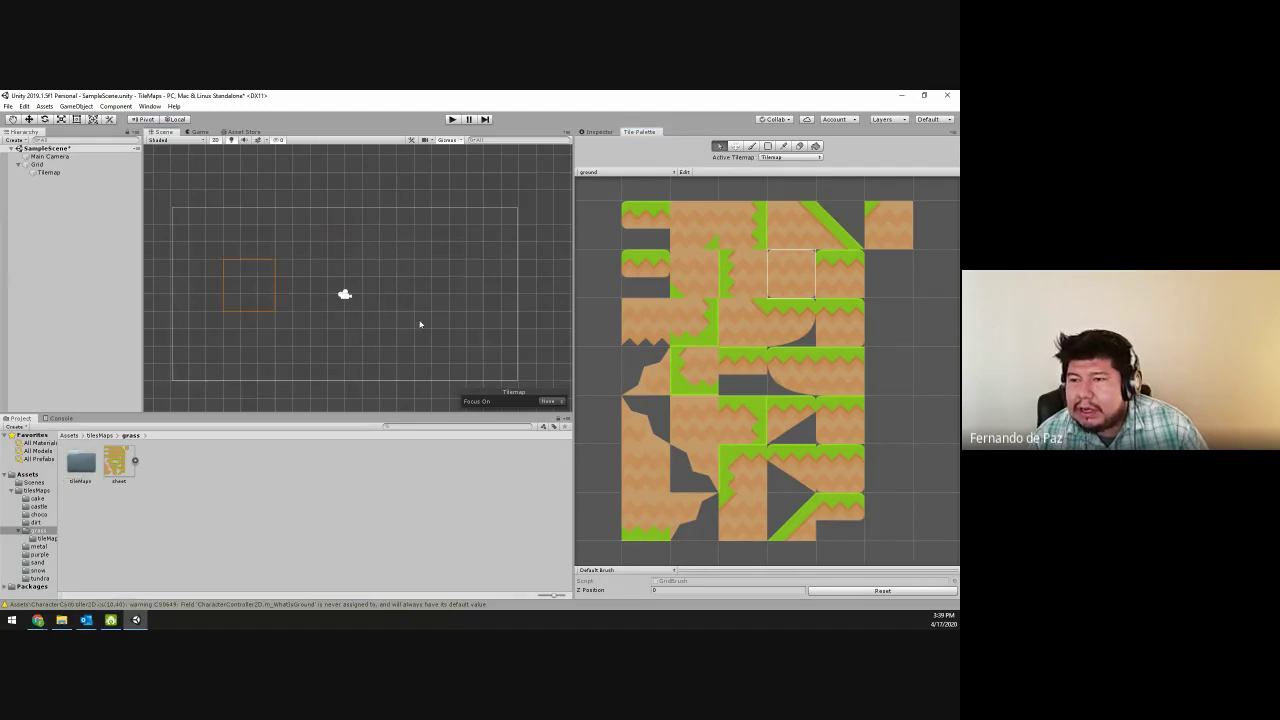
left_click_drag(280, 245, 416, 319)
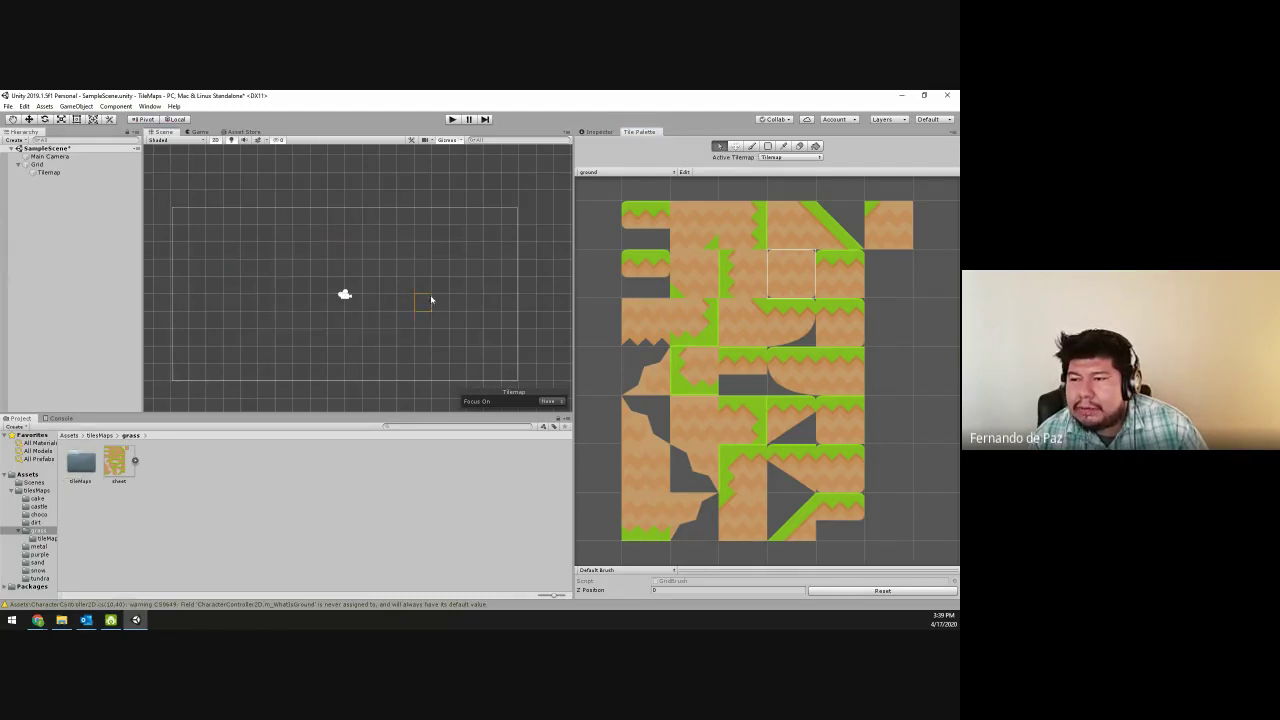
left_click_drag(294, 292, 408, 220)
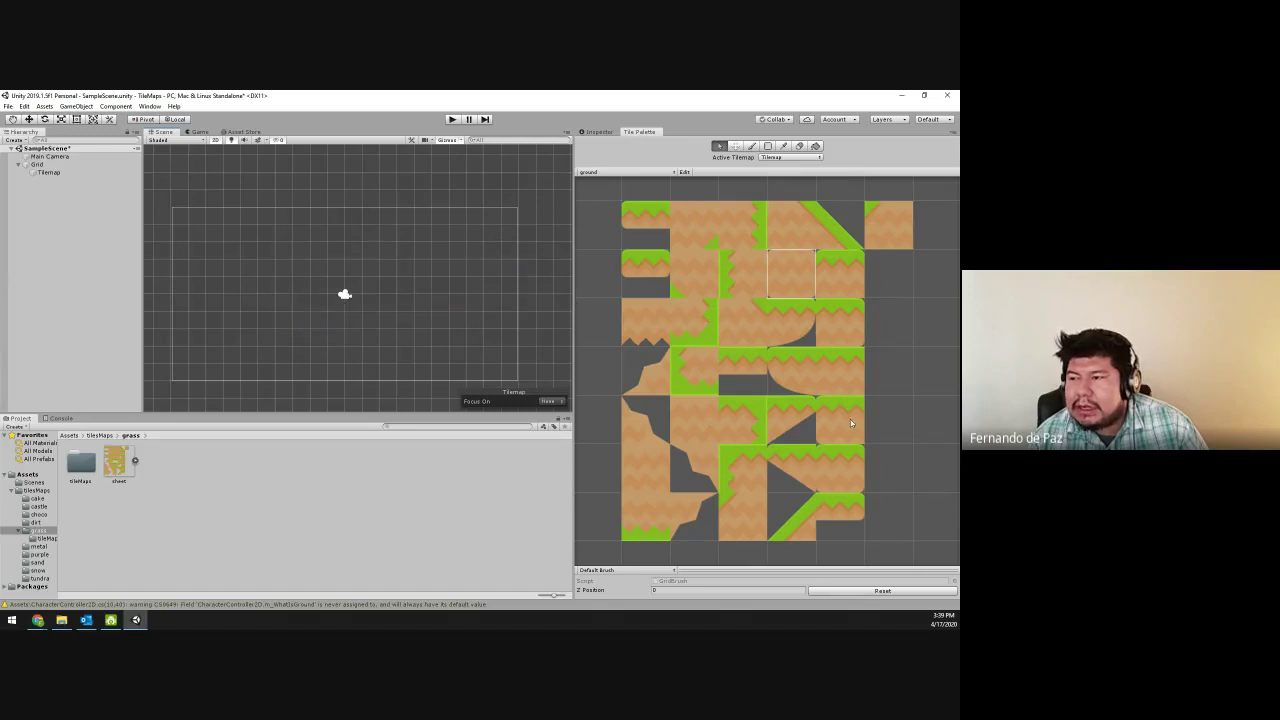
left_click_drag(900, 514, 671, 317)
left_click_drag(655, 233, 686, 236)
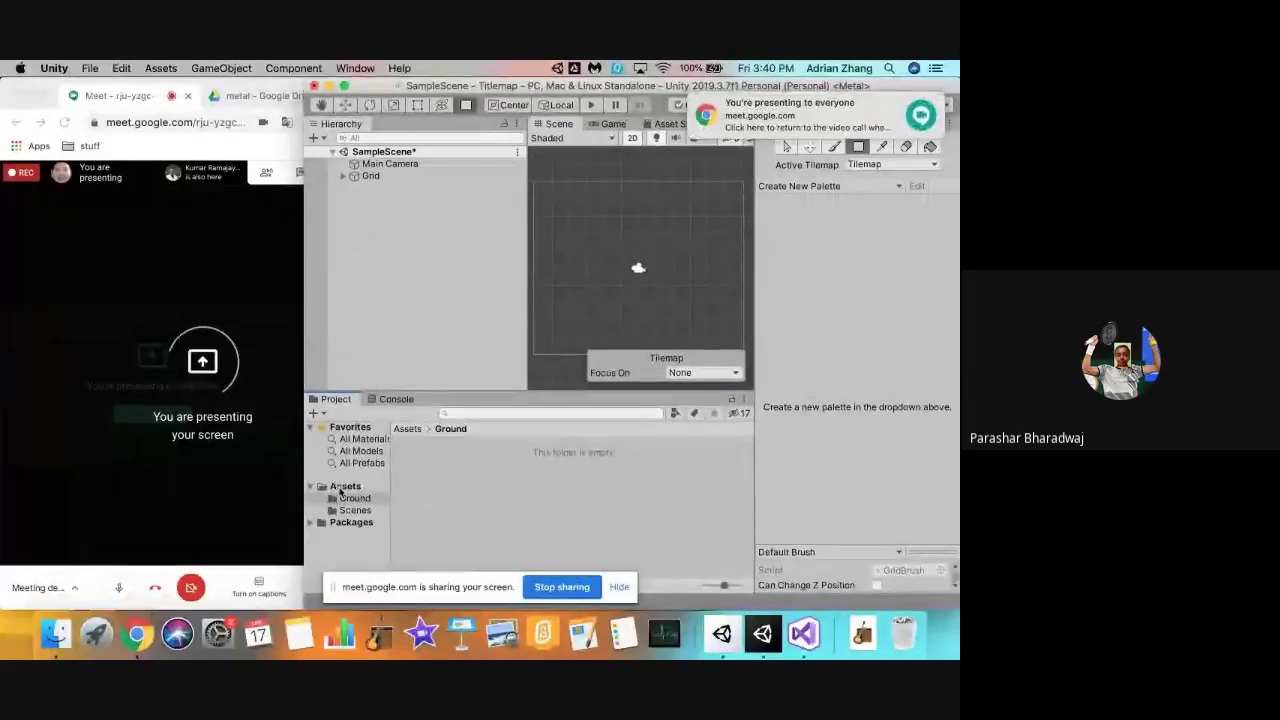
- Go to the Assets folder, view the sheet image in Preview and close it again
left_click(342, 487)
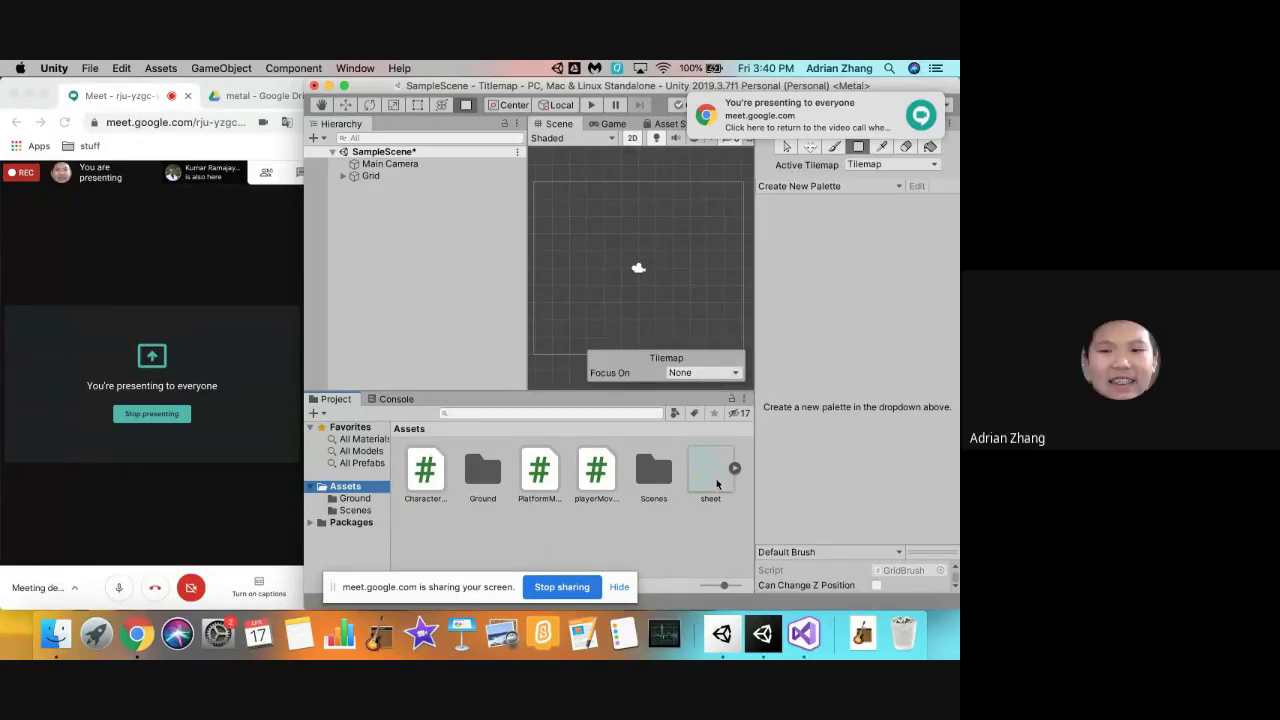
left_click_drag(716, 484, 822, 191)
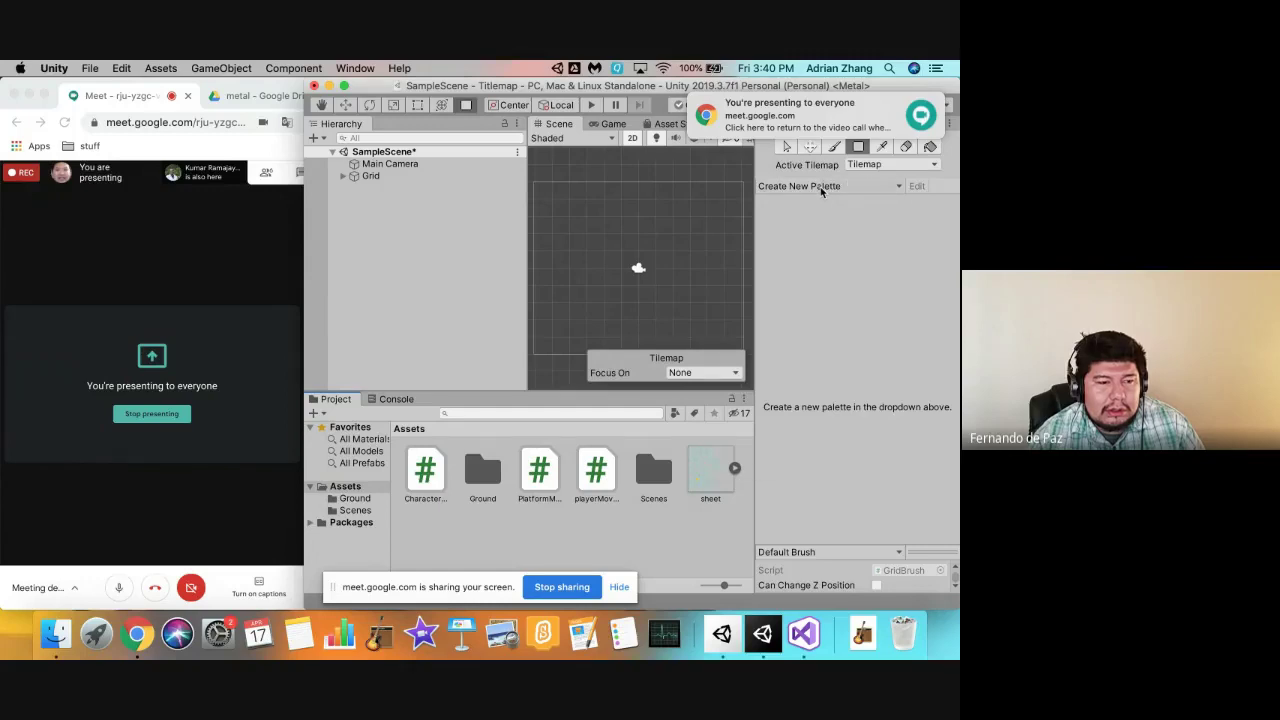
double_click(708, 474)
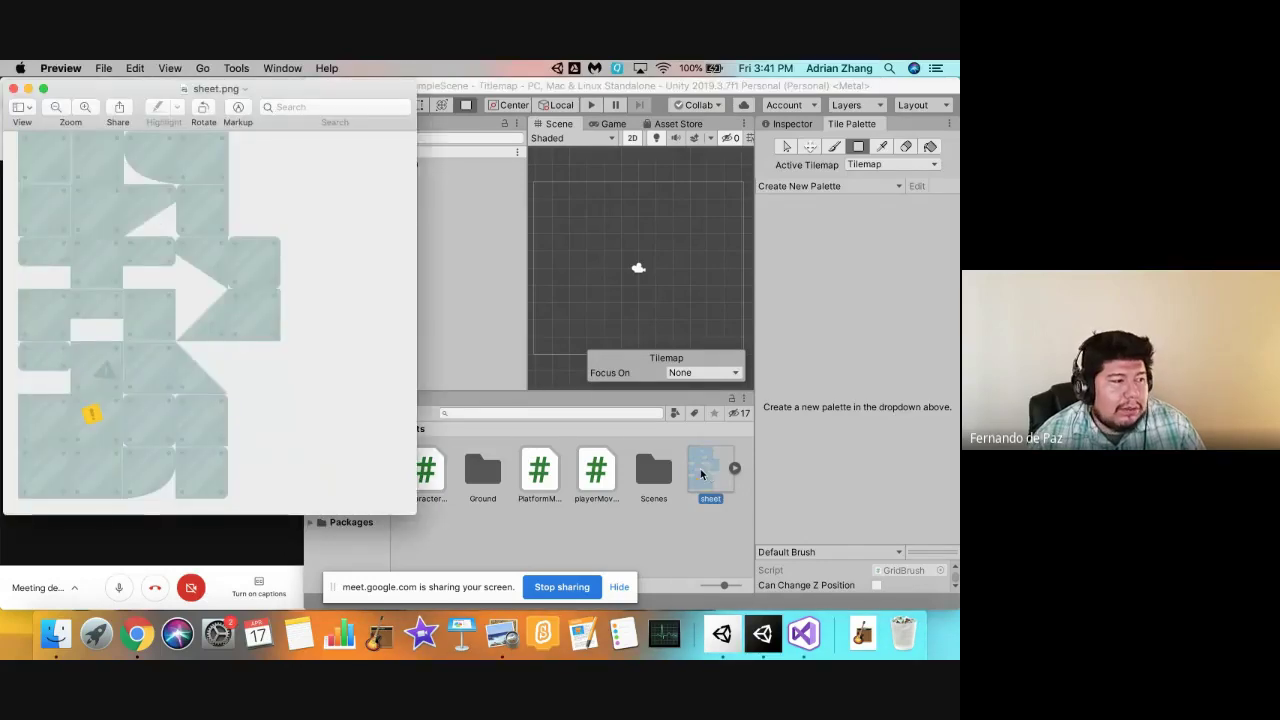
left_click(13, 88)
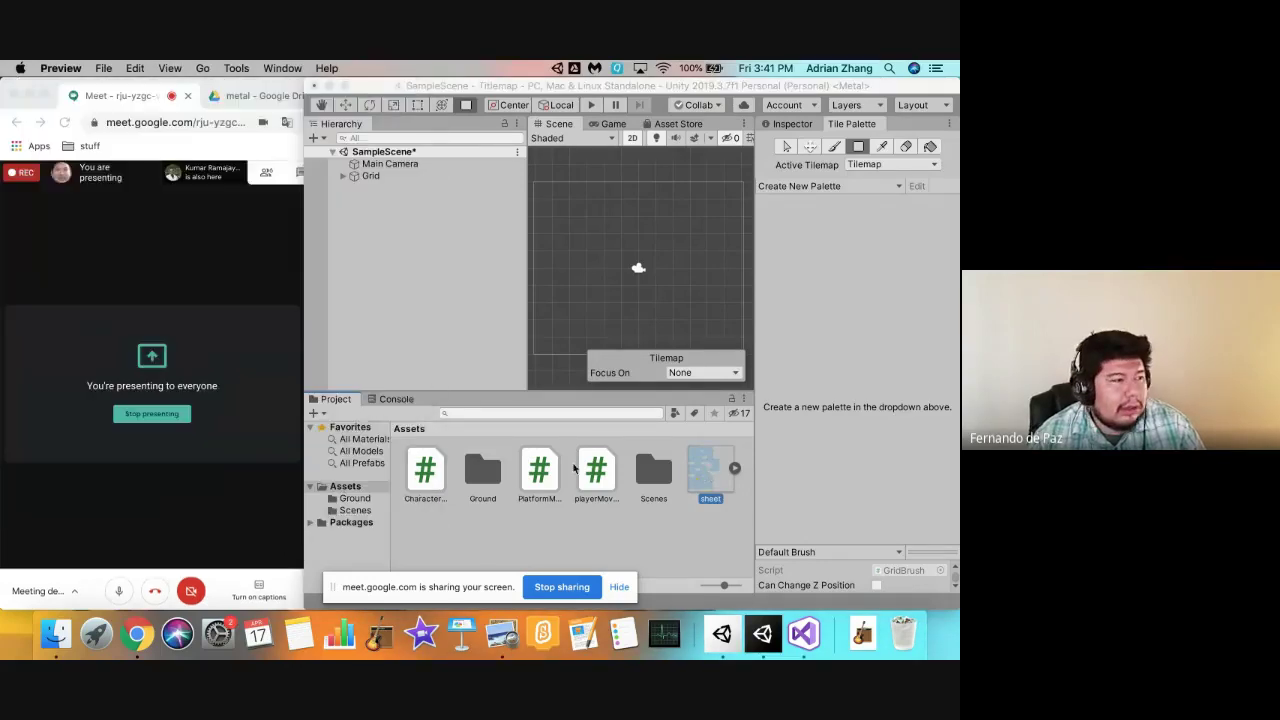
- Examine the sheet's import settings and expand it in the Assets folder to check its sliced sprites
left_click(713, 487)
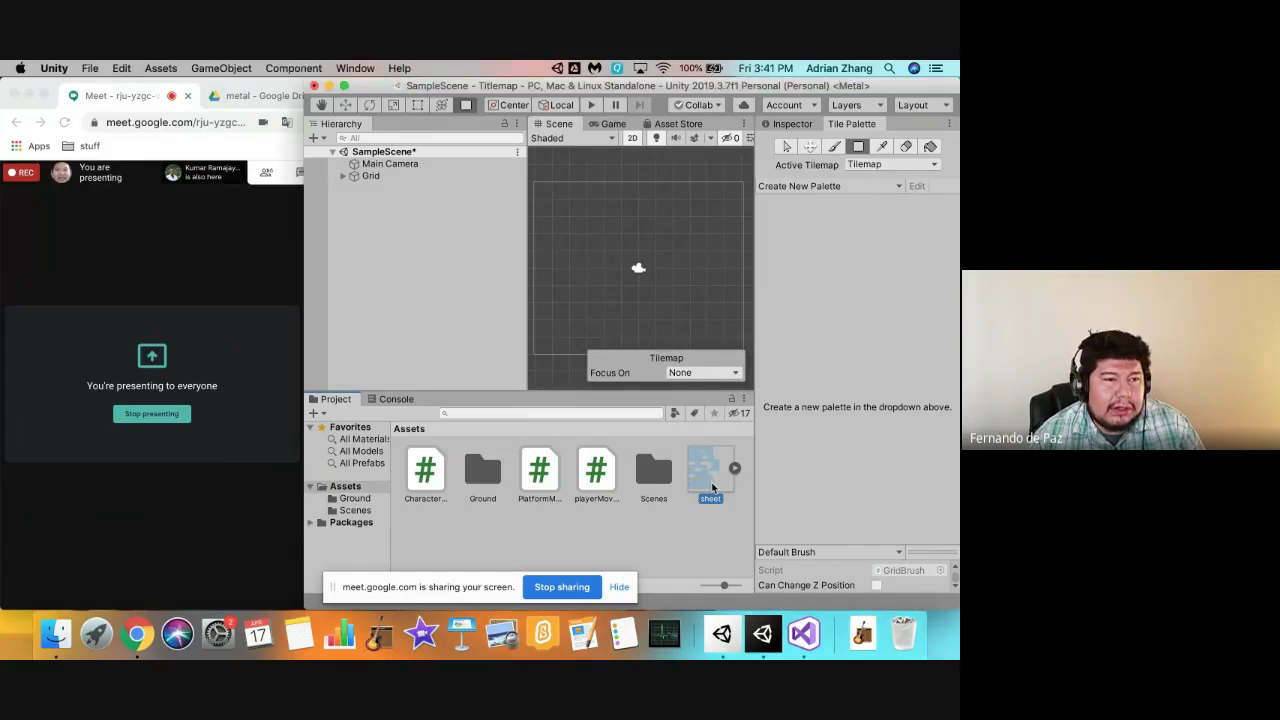
left_click(780, 123)
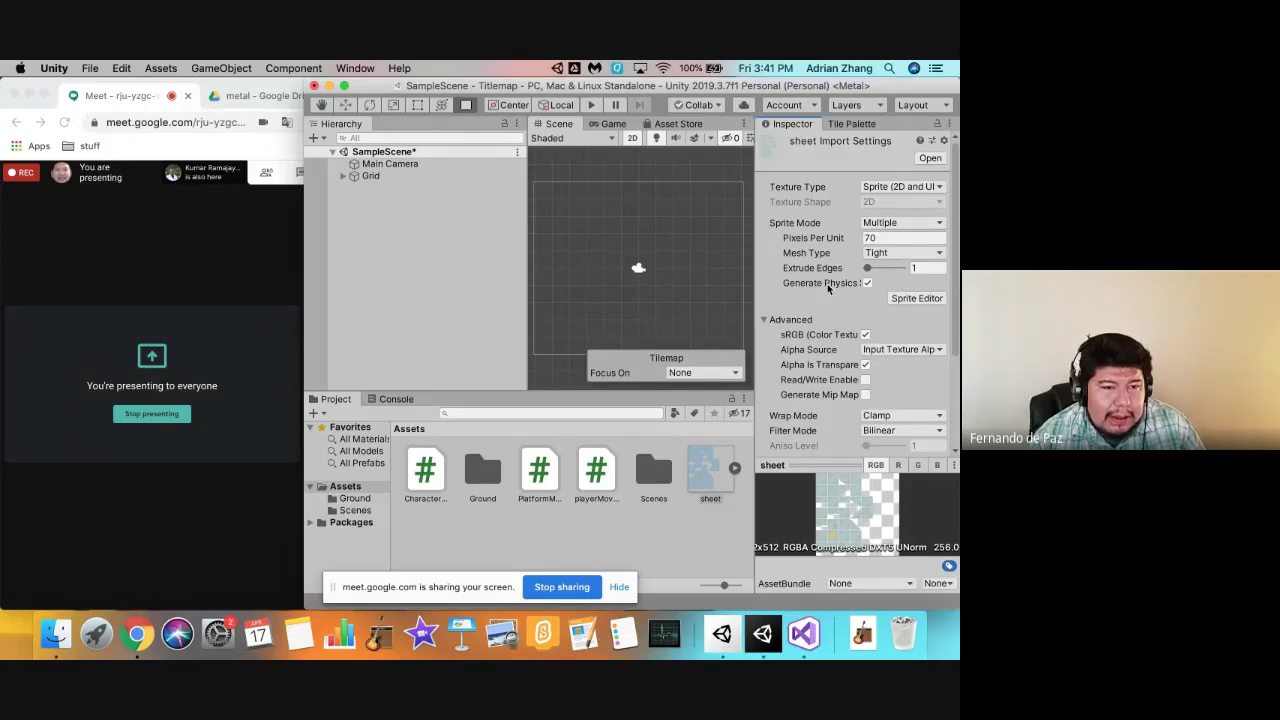
left_click(736, 468)
scroll(581, 541, "down", 6)
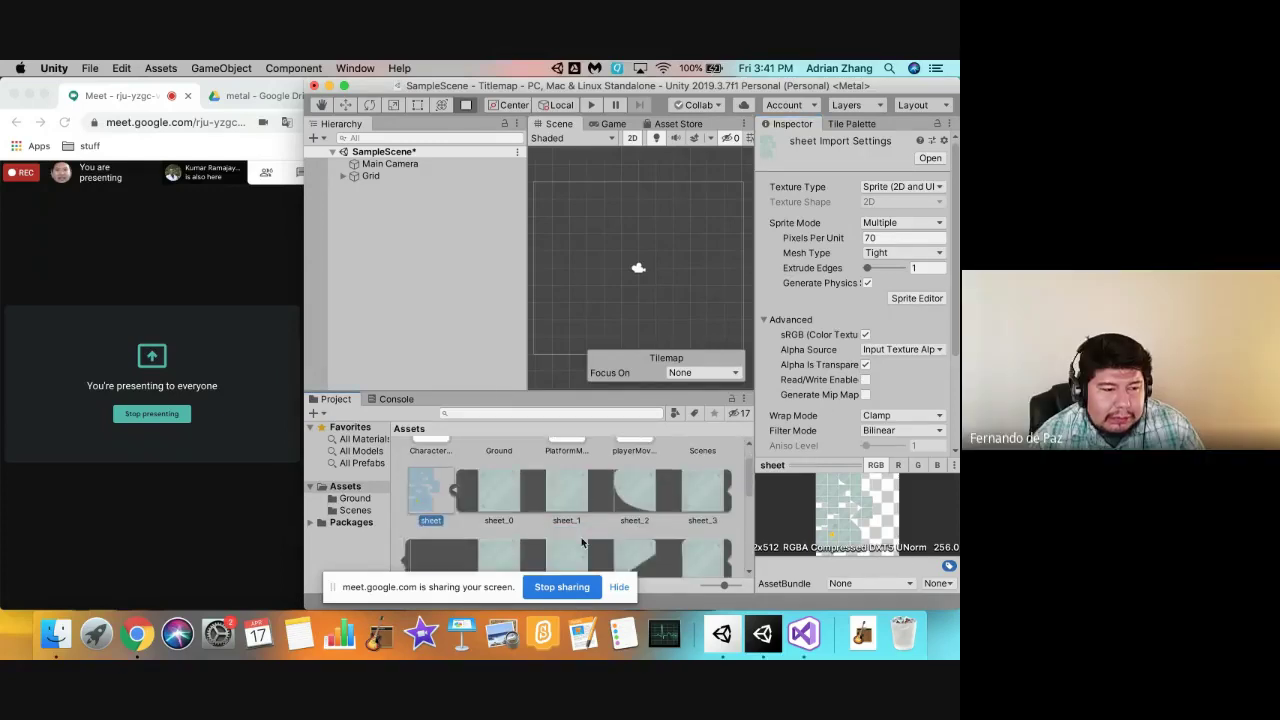
scroll(581, 541, "up", 5)
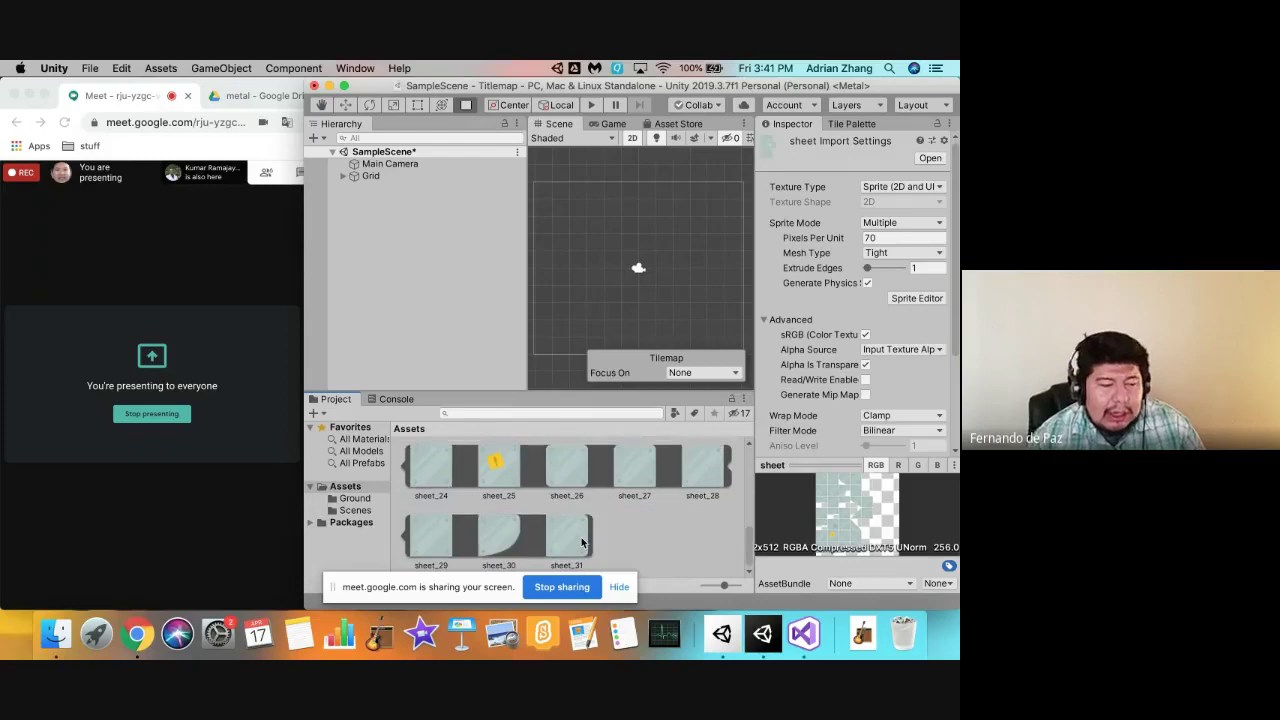
scroll(581, 541, "up", 2)
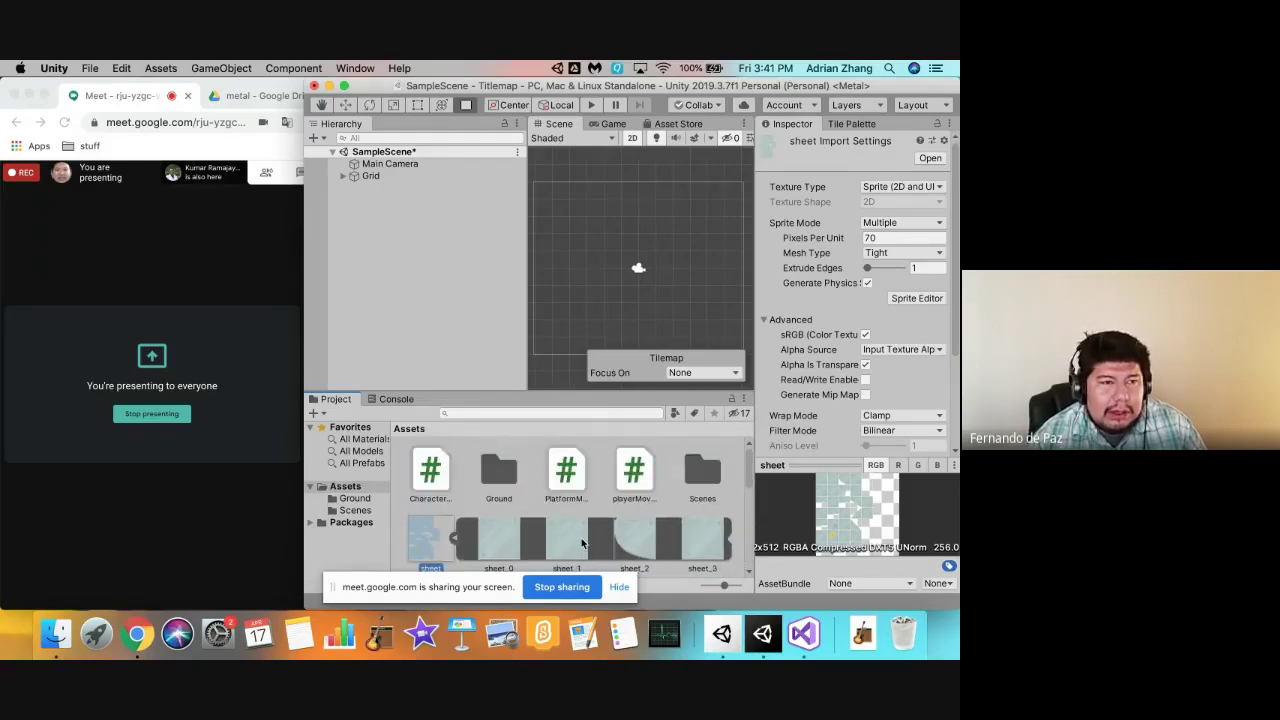
scroll(578, 537, "down", 2)
scroll(575, 533, "up", 2)
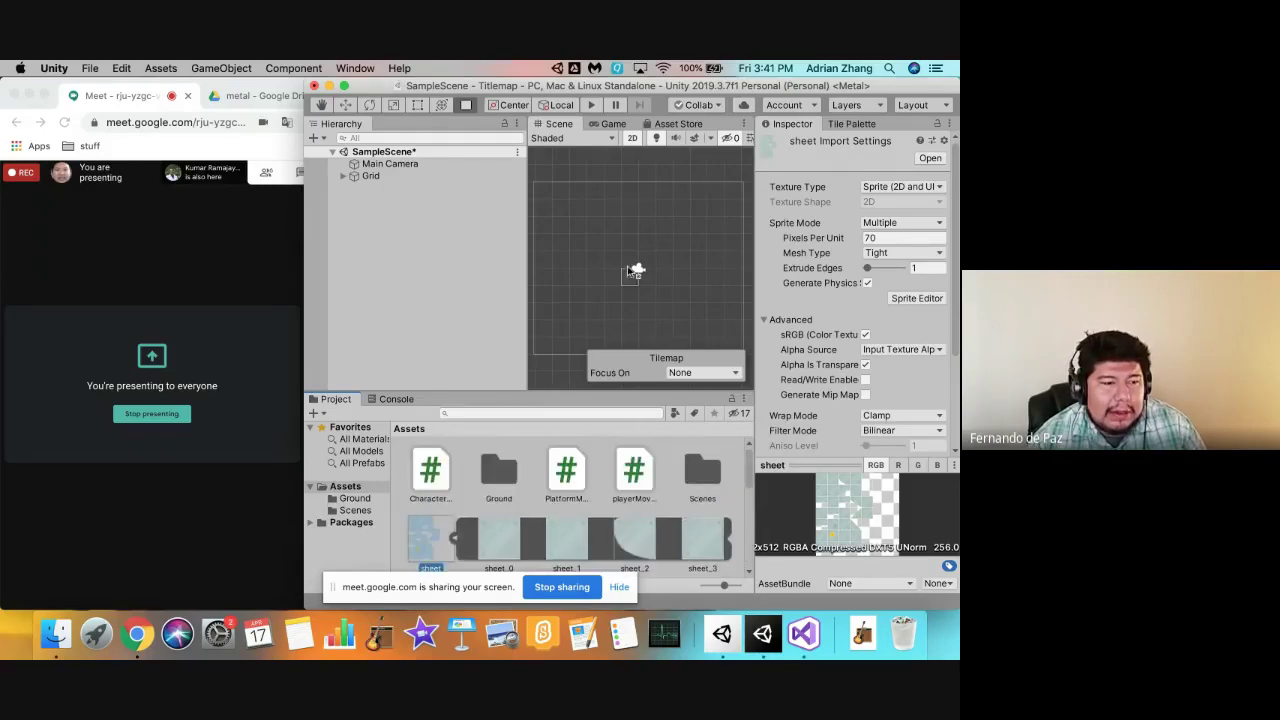
- Create a new tile palette named Ground, keeping the Rectangle grid and Automatic cell size
left_click(834, 124)
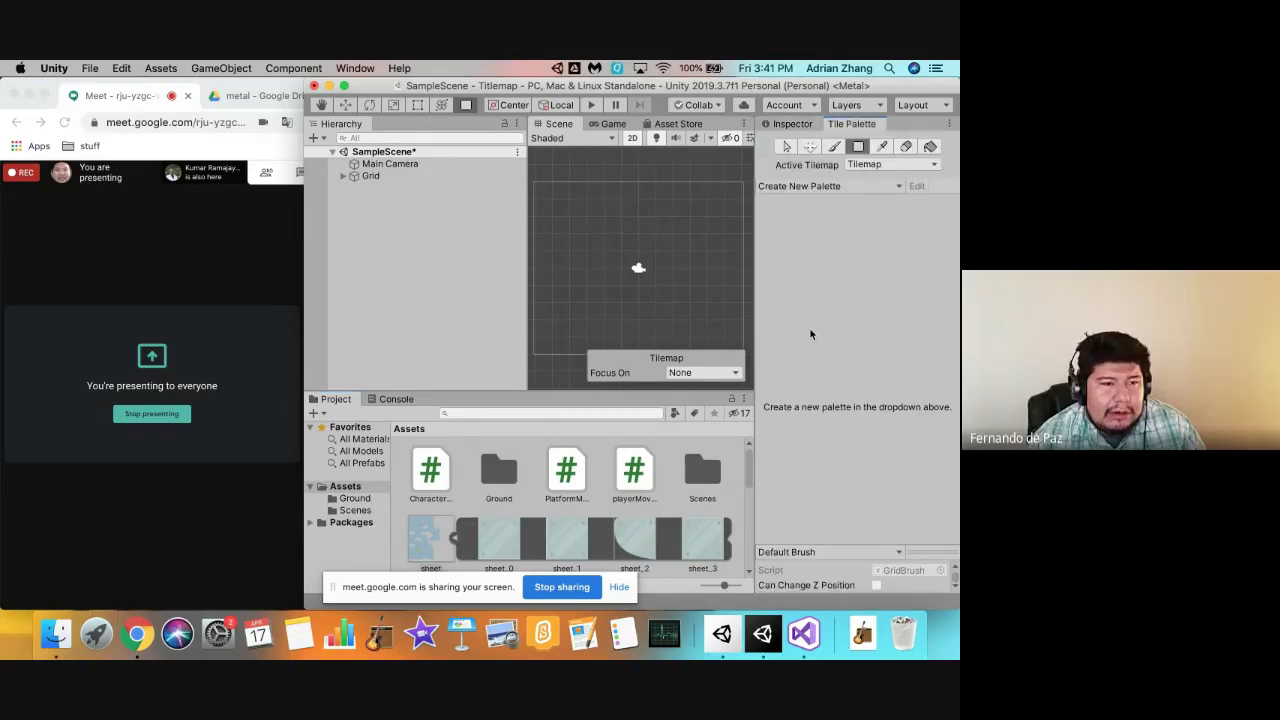
left_click(884, 187)
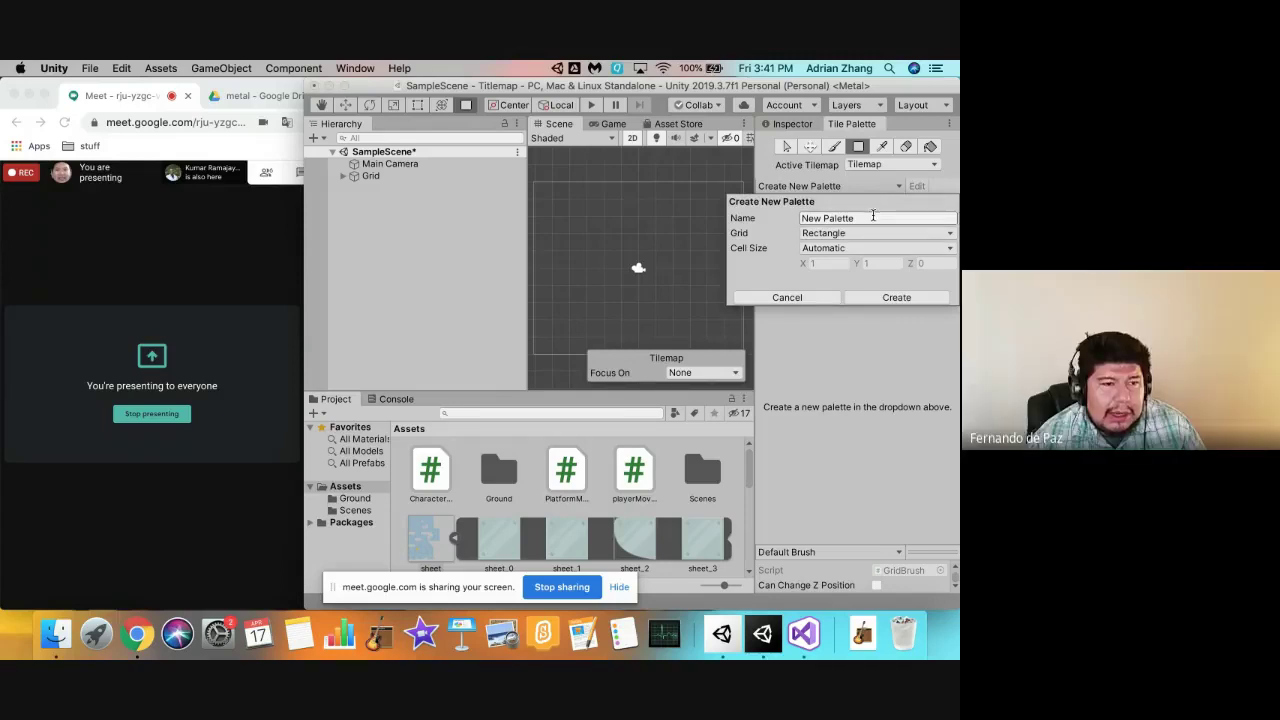
left_click(871, 217)
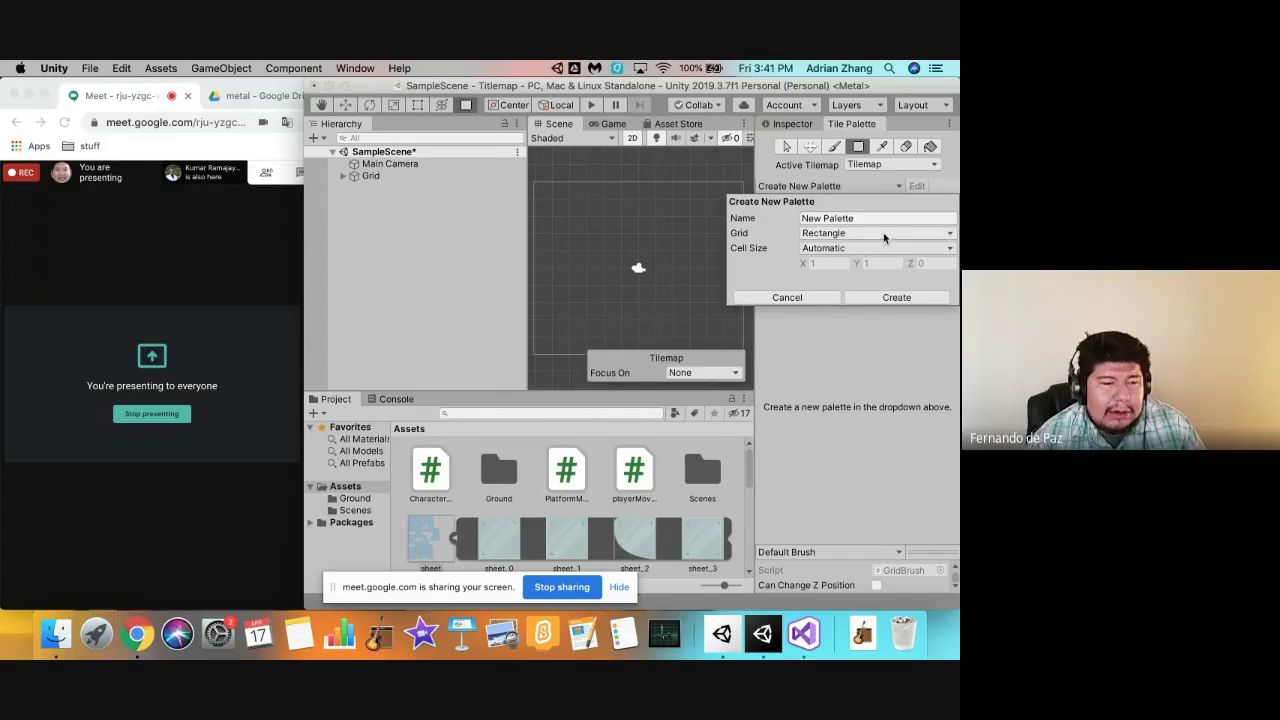
left_click_drag(884, 224, 772, 203)
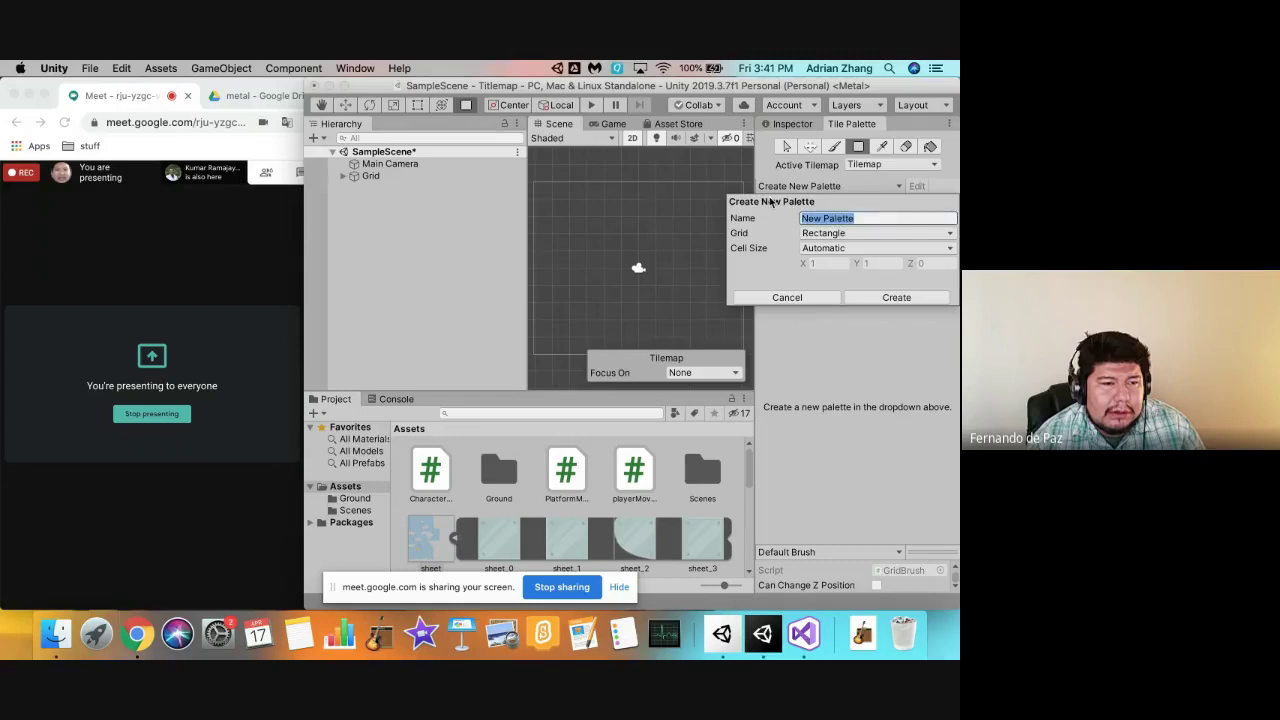
type("Ground")
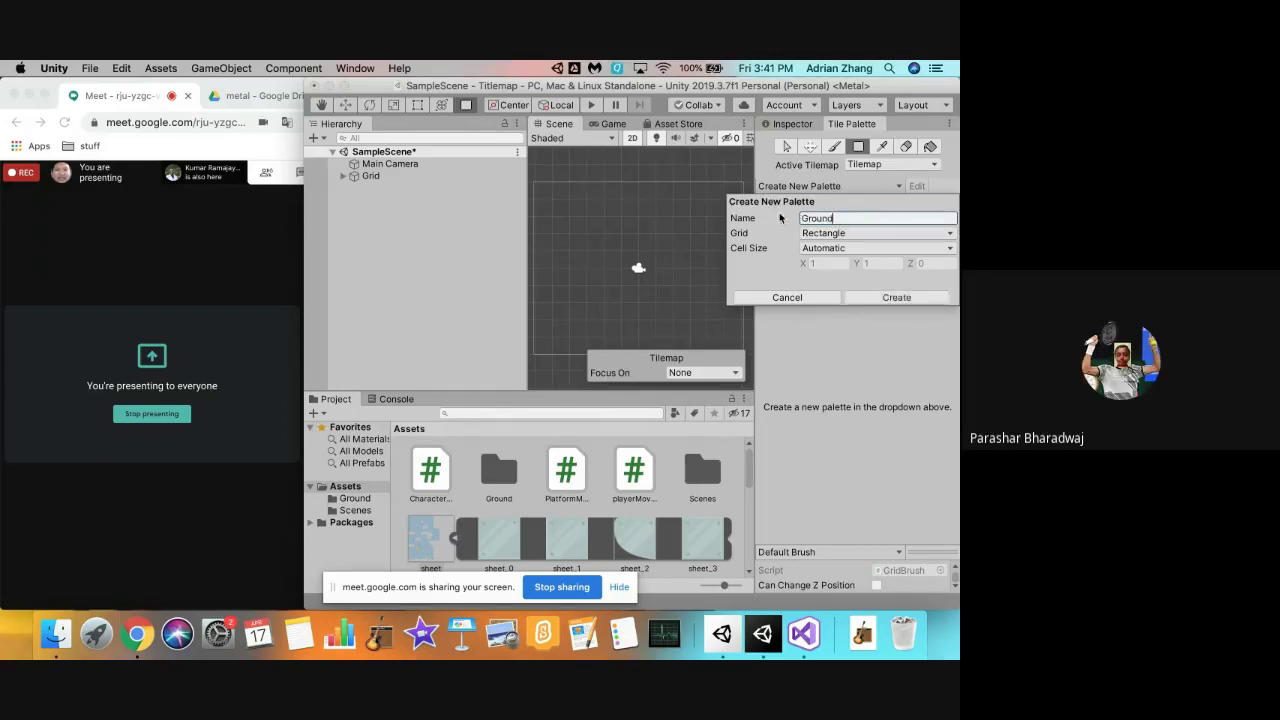
left_click(878, 298)
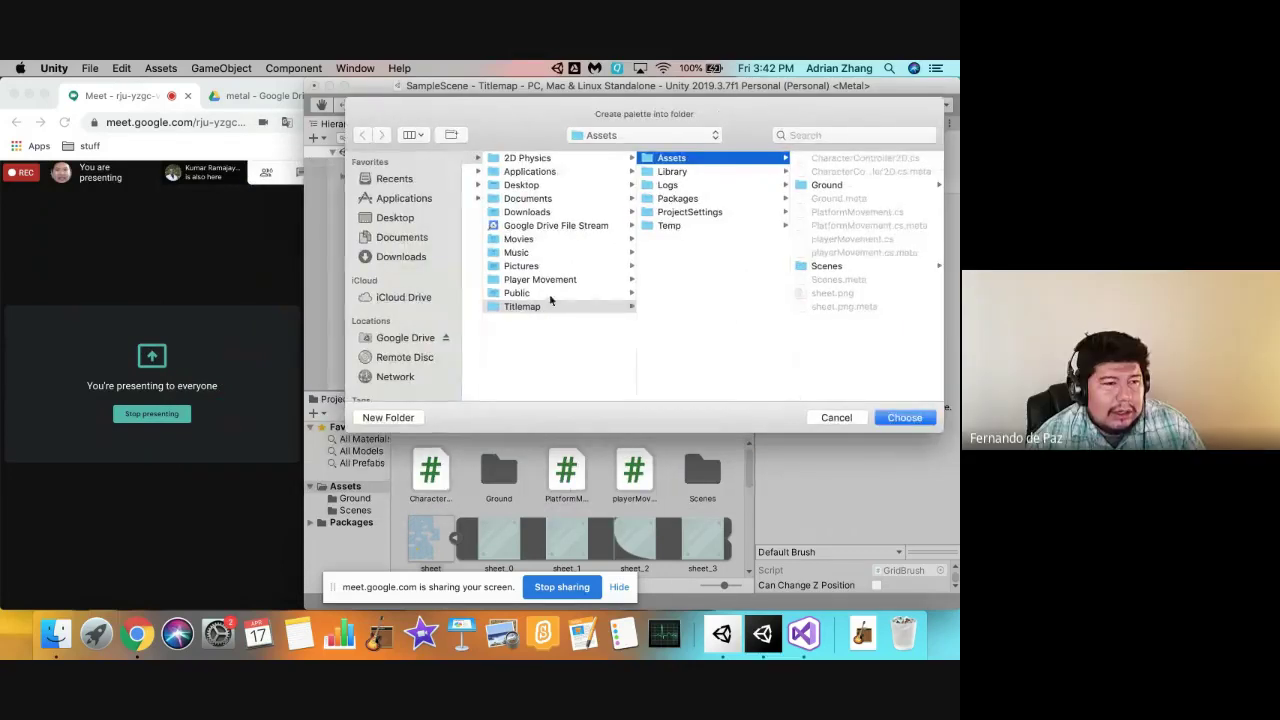
- Create a Tilemaps folder inside the Titlemap project's Assets folder and save the Ground palette in it
left_click(540, 307)
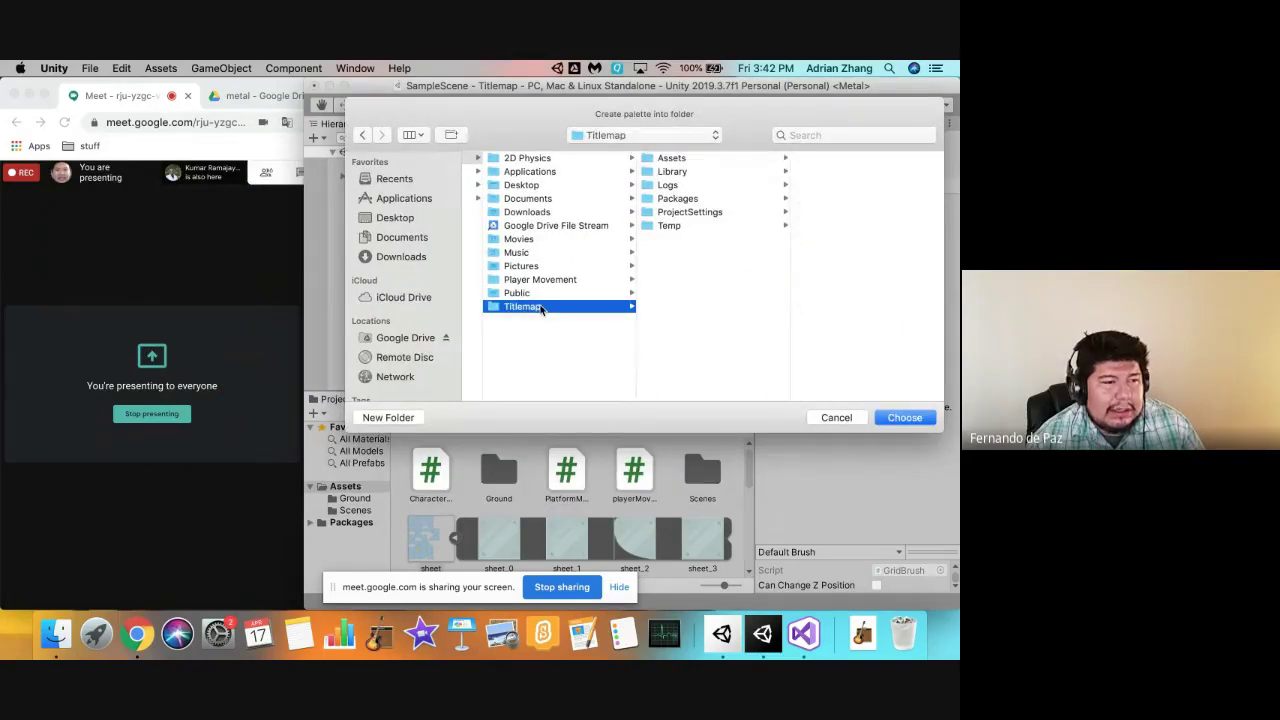
left_click(686, 160)
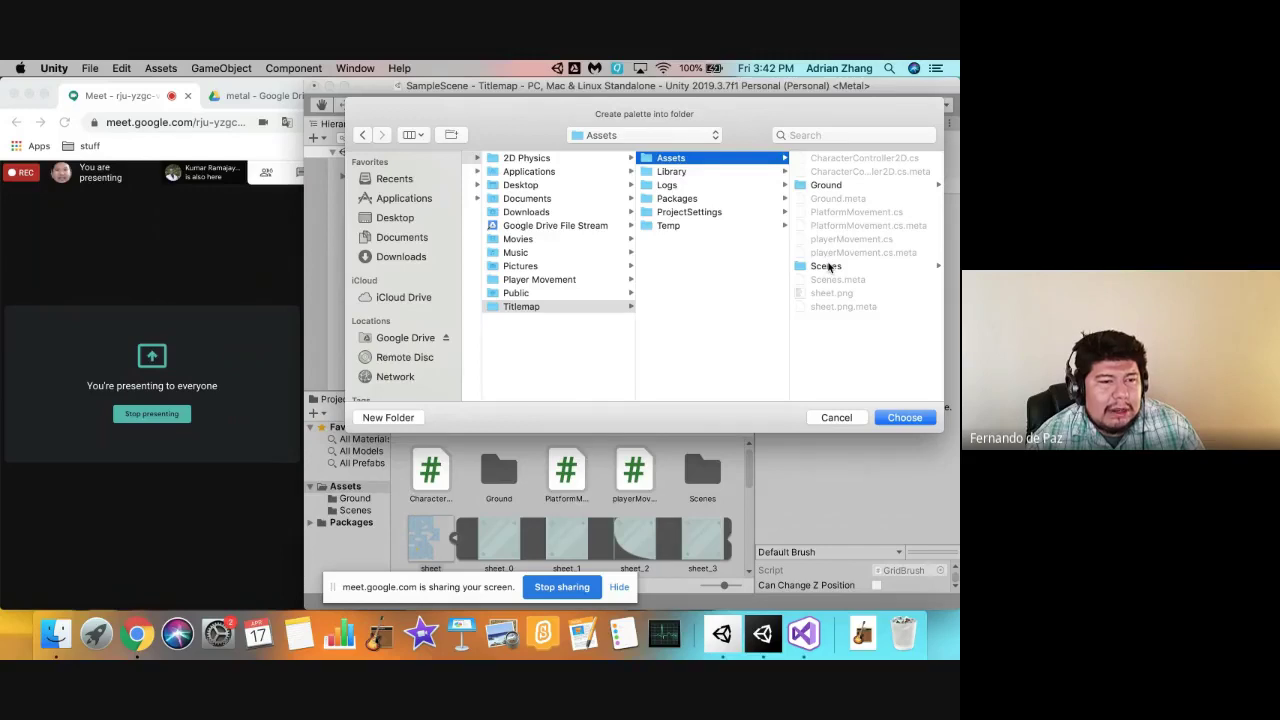
left_click(407, 415)
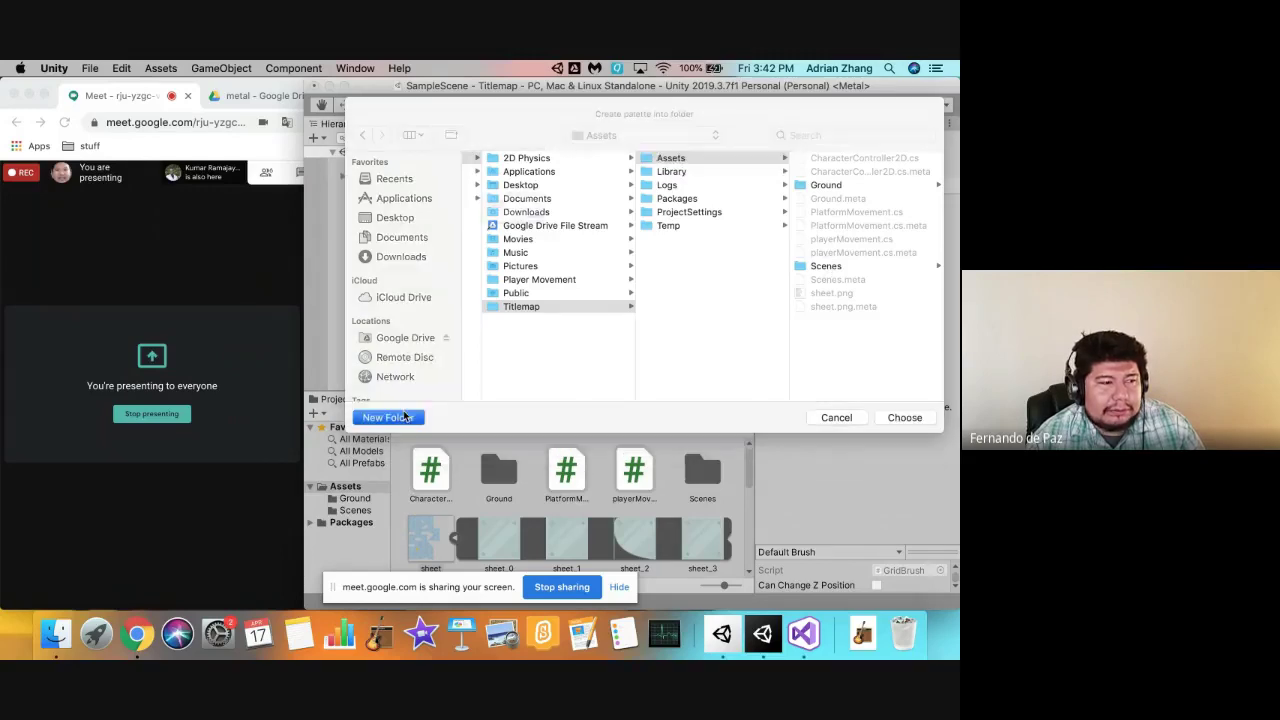
key("BackSpace")
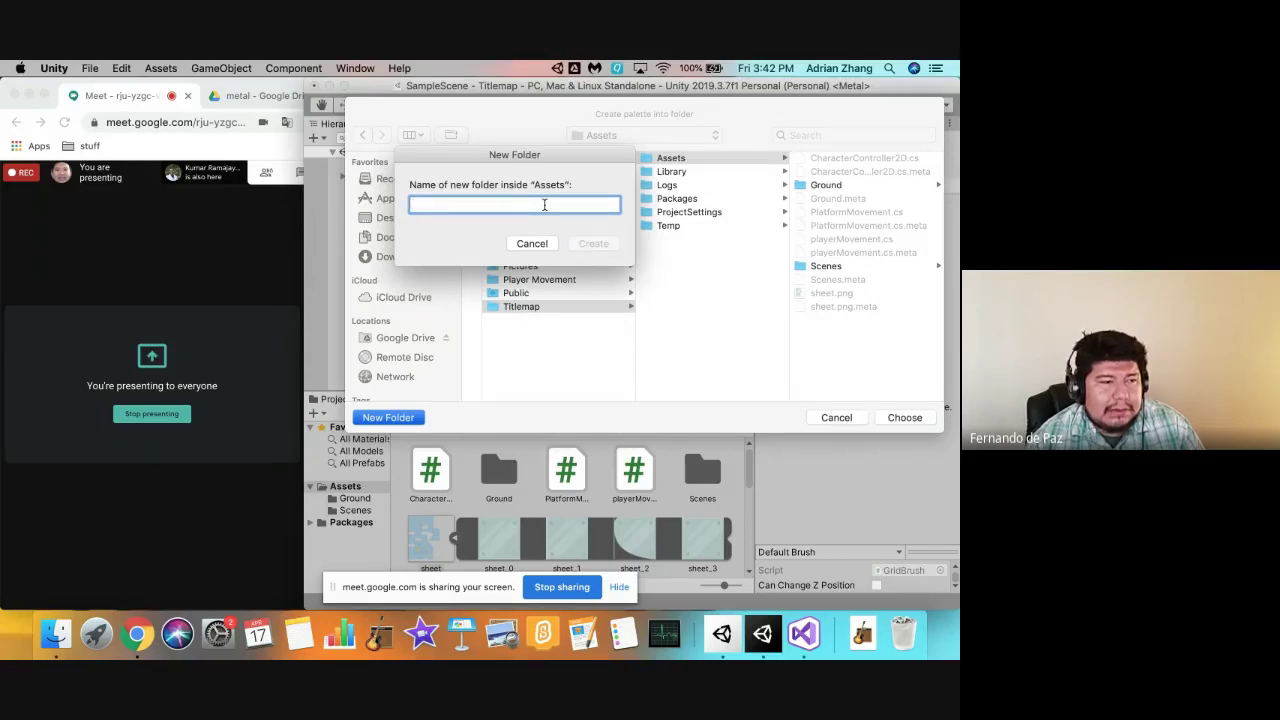
type("Tiles")
key("BackSpace")
key("BackSpace")
key("BackSpace")
key("BackSpace")
key("BackSpace")
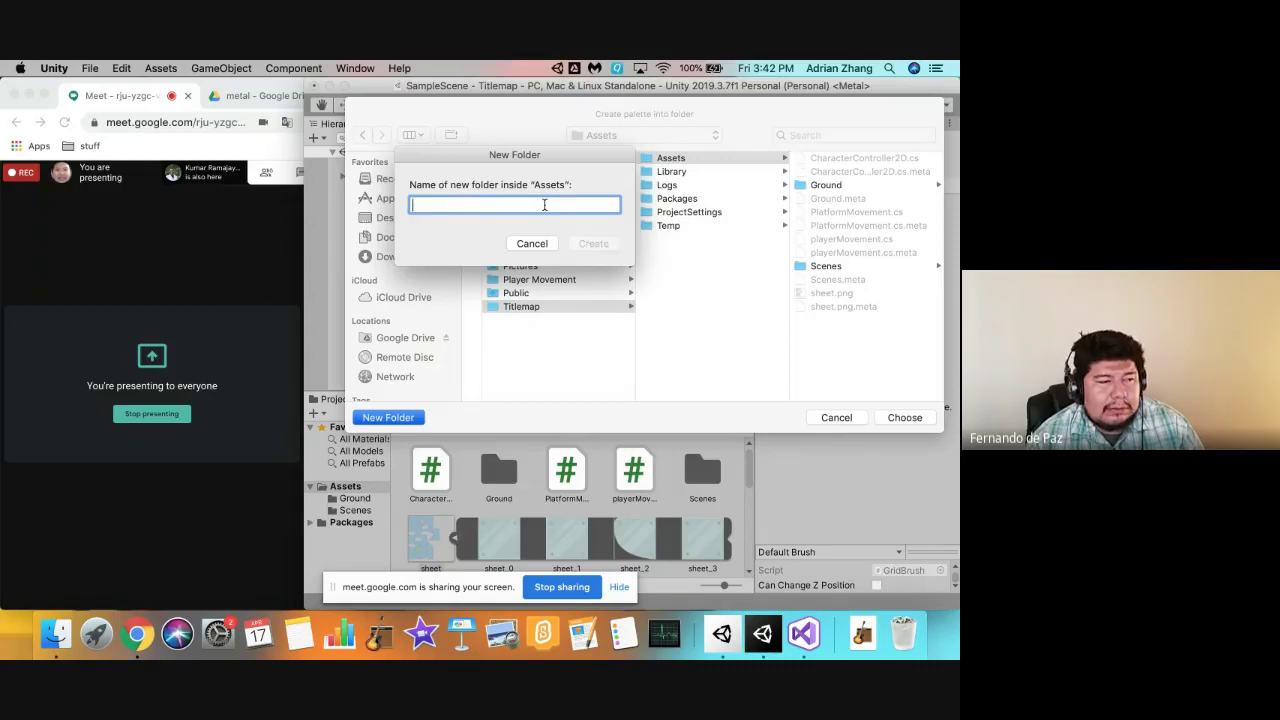
type("Tilemaps")
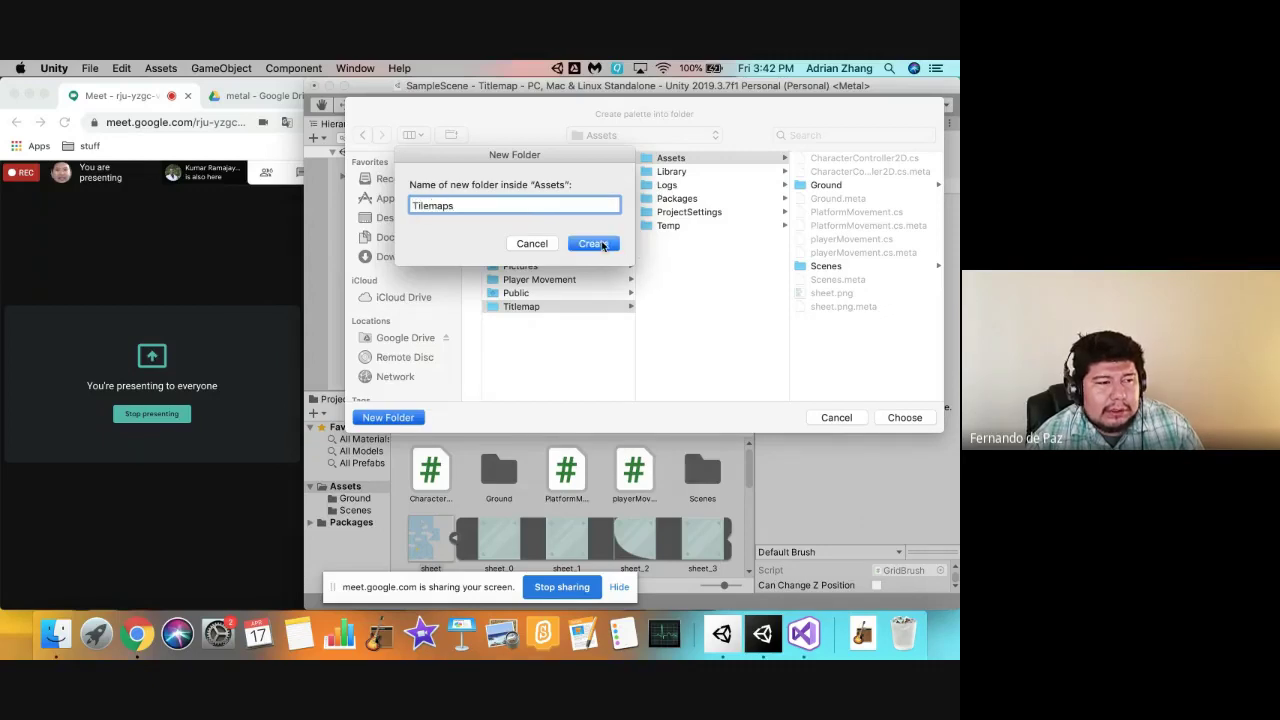
left_click(596, 244)
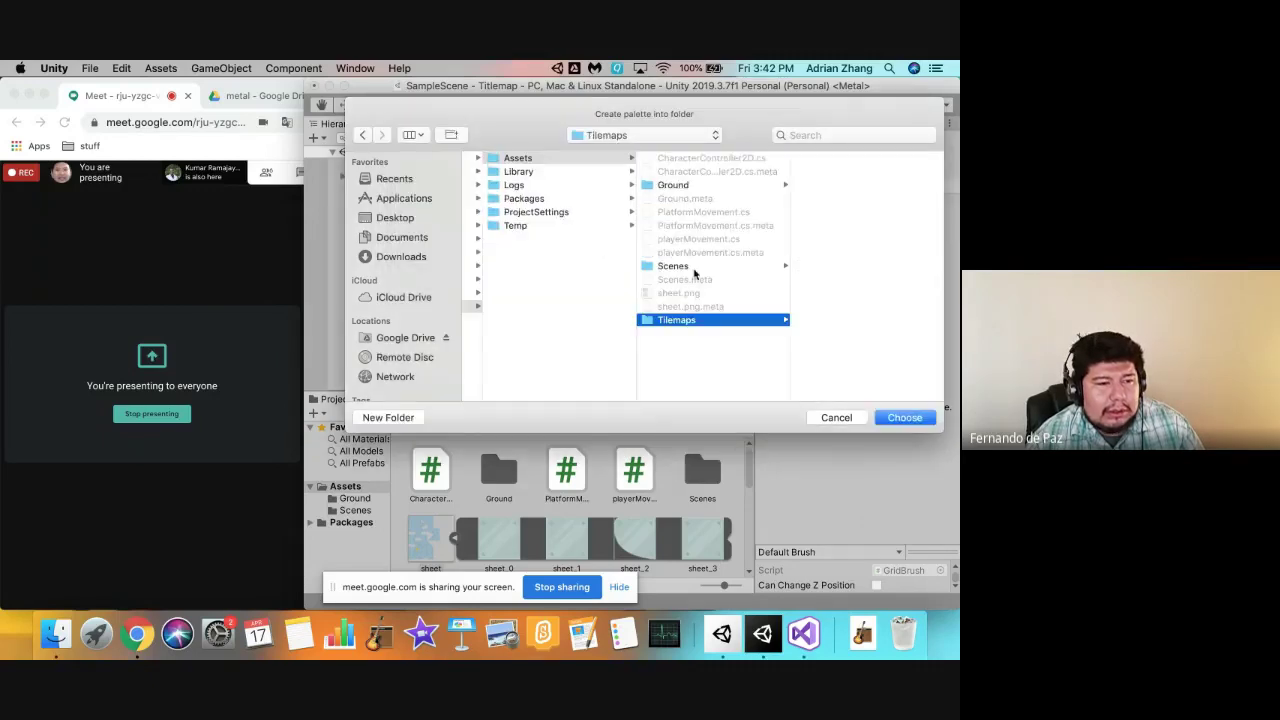
left_click(926, 419)
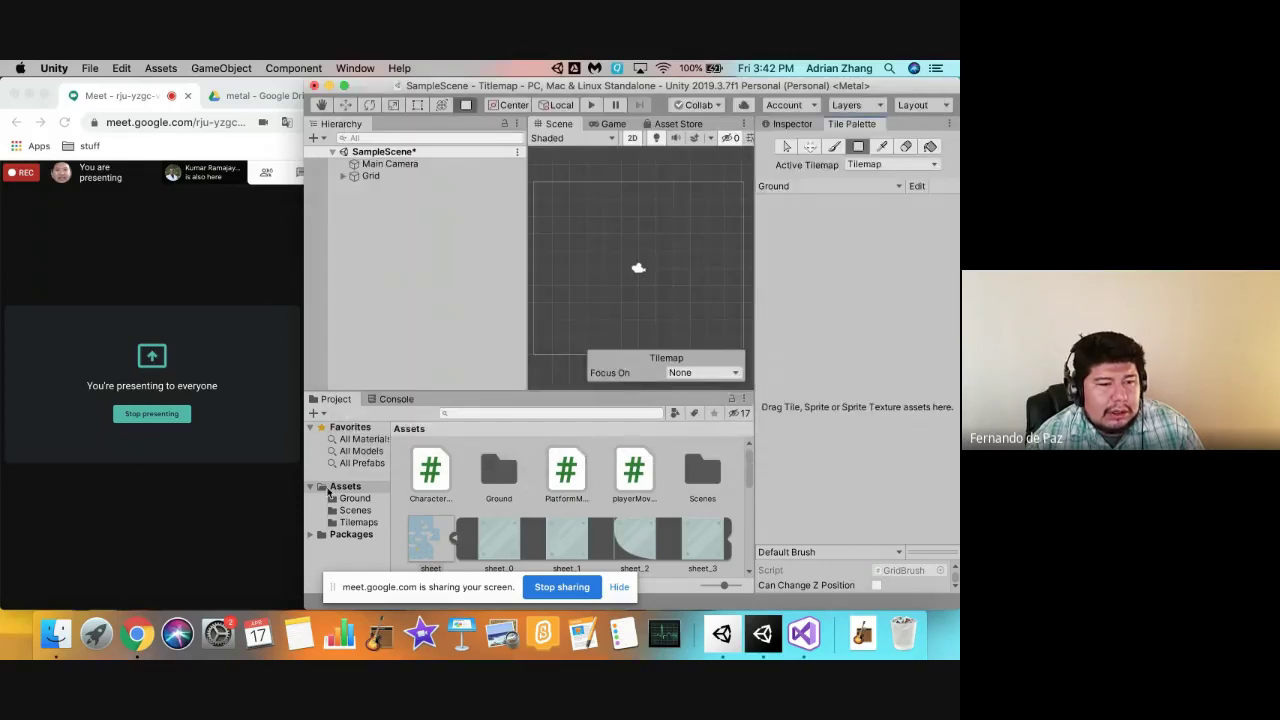
- Check the Tilemaps folder, then add the collapsed sheet texture to the Ground palette, generating its tile assets into the Tilemaps folder
left_click(365, 522)
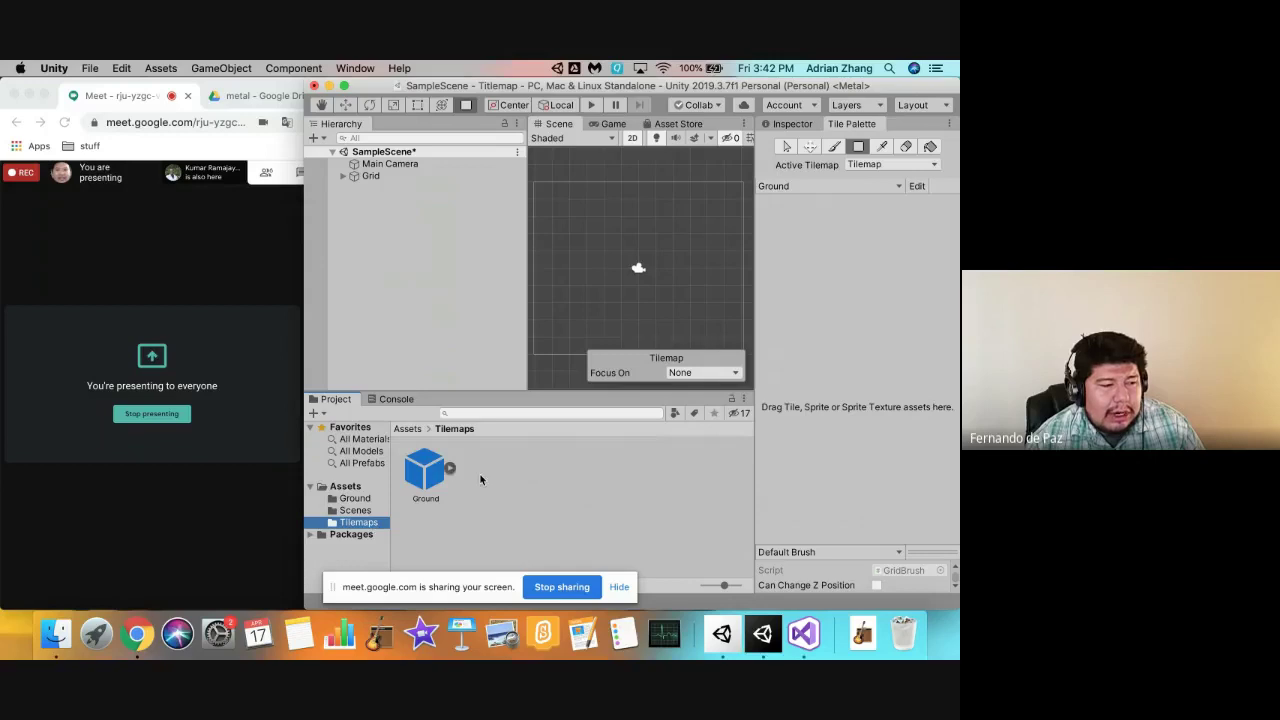
left_click(346, 488)
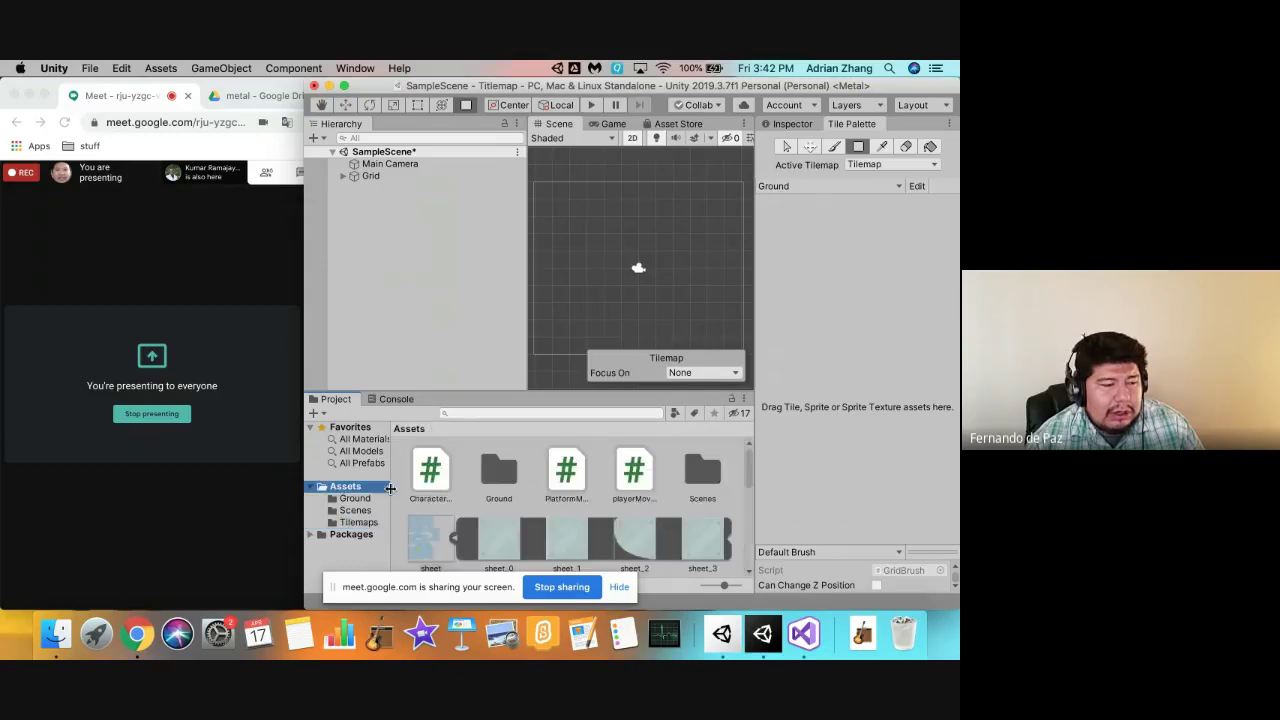
left_click(456, 539)
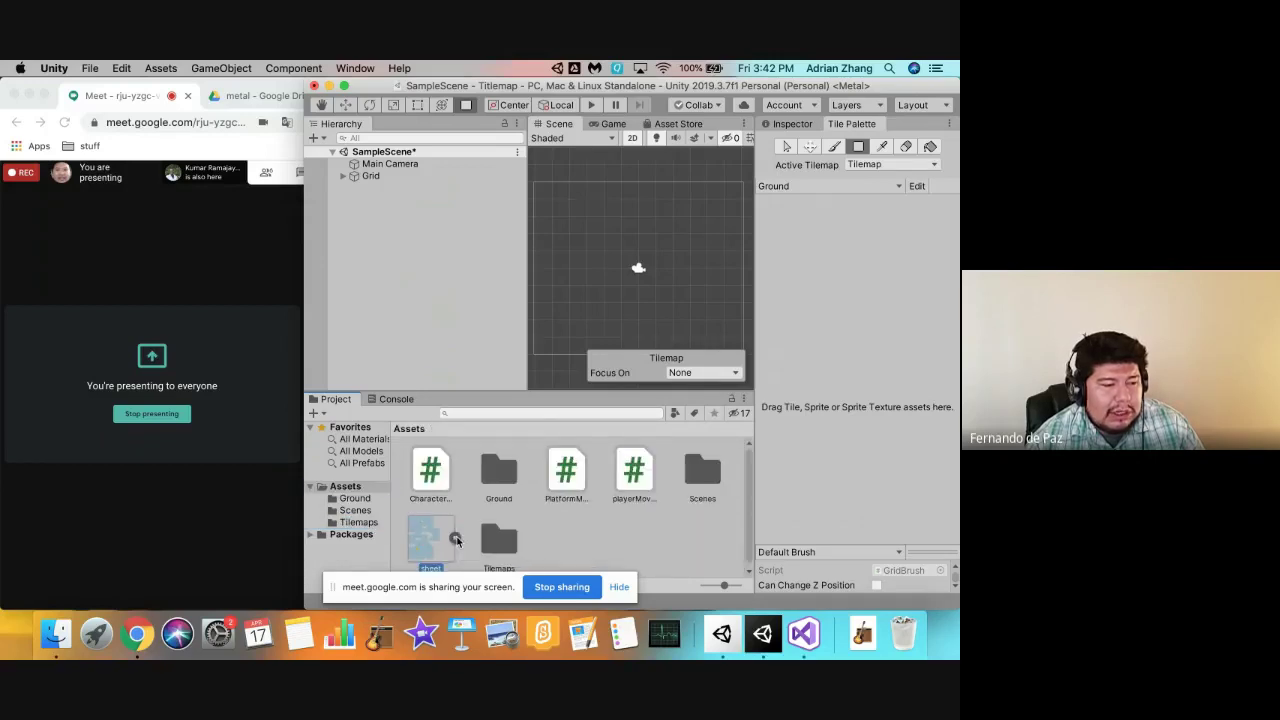
left_click_drag(446, 541, 882, 289)
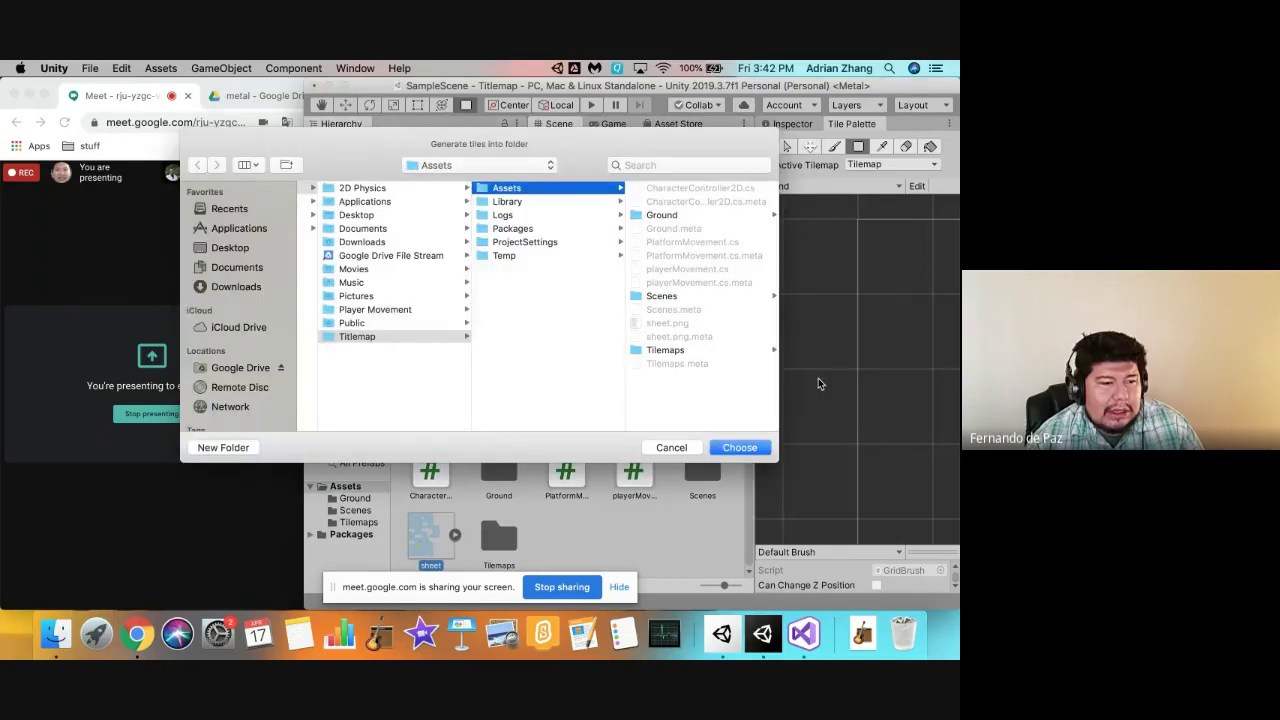
left_click(665, 351)
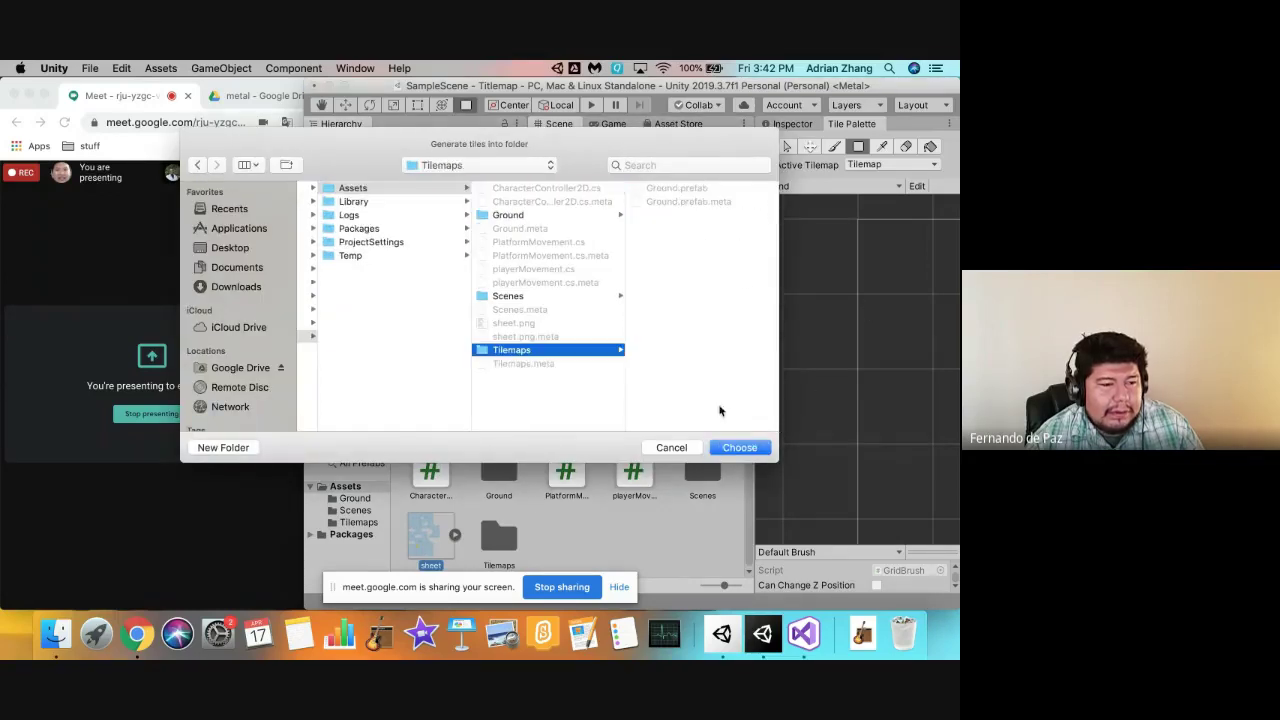
left_click(740, 447)
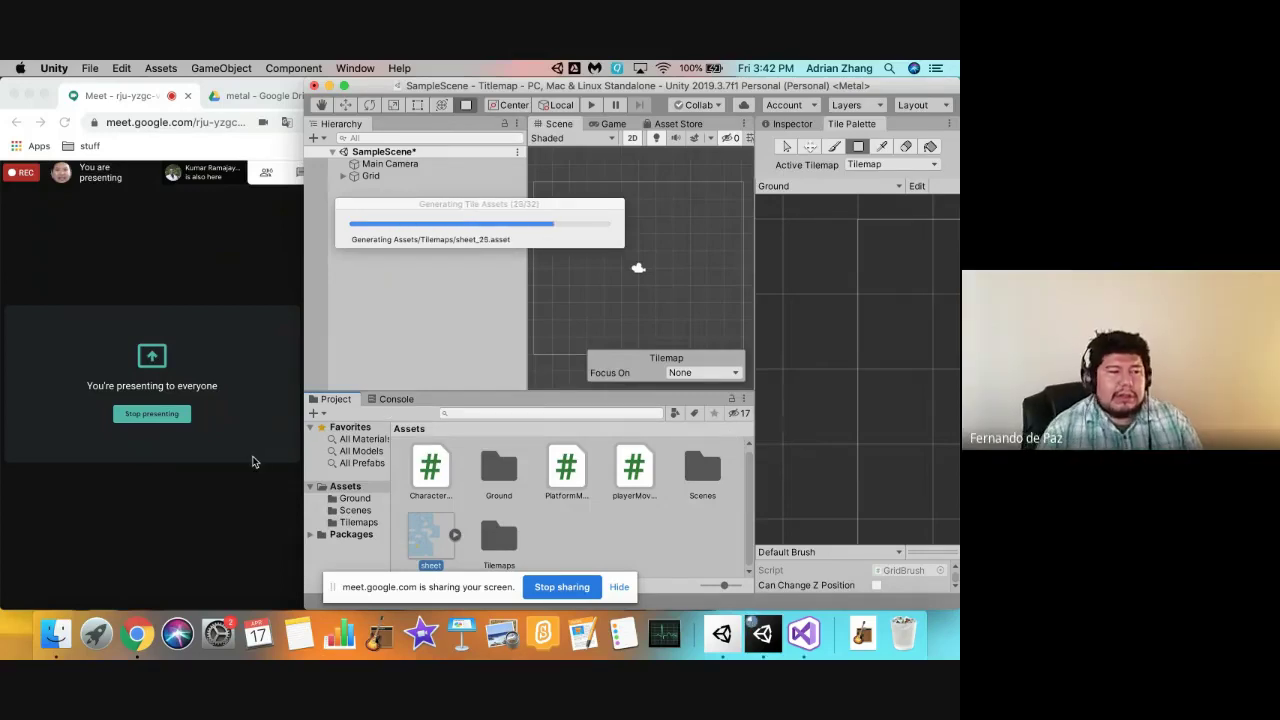
left_click(141, 265)
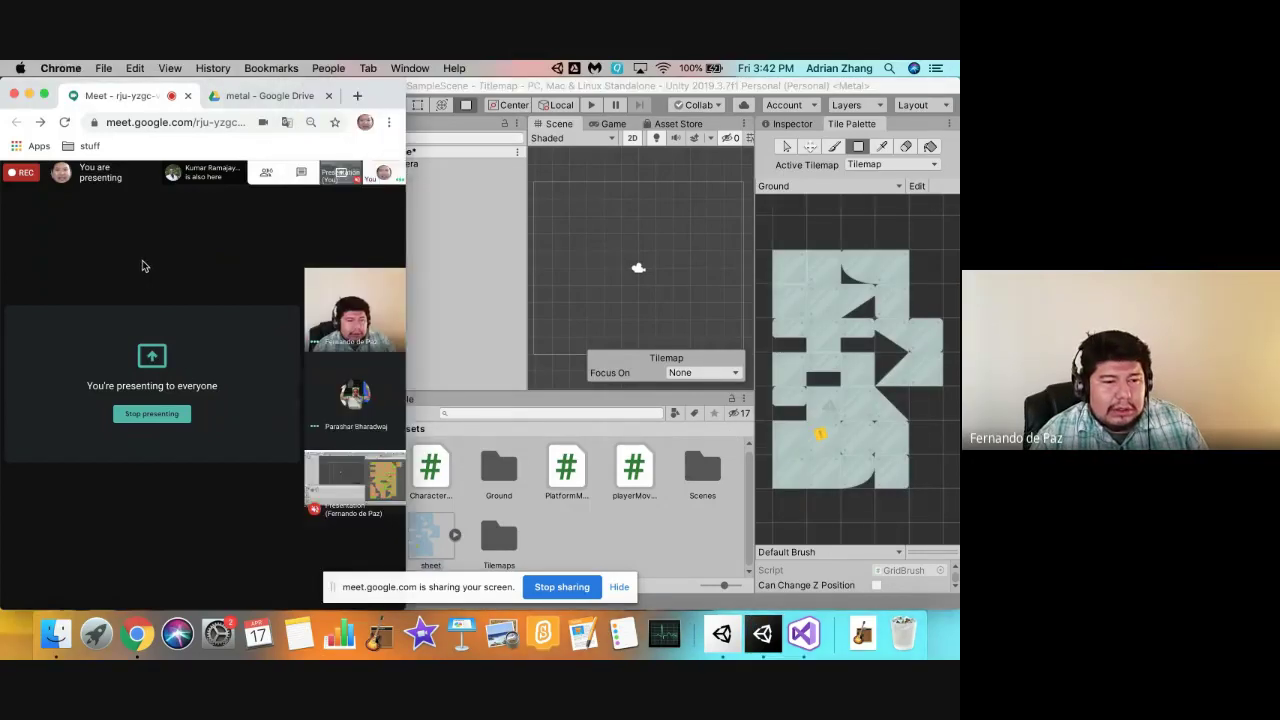
left_click(890, 415)
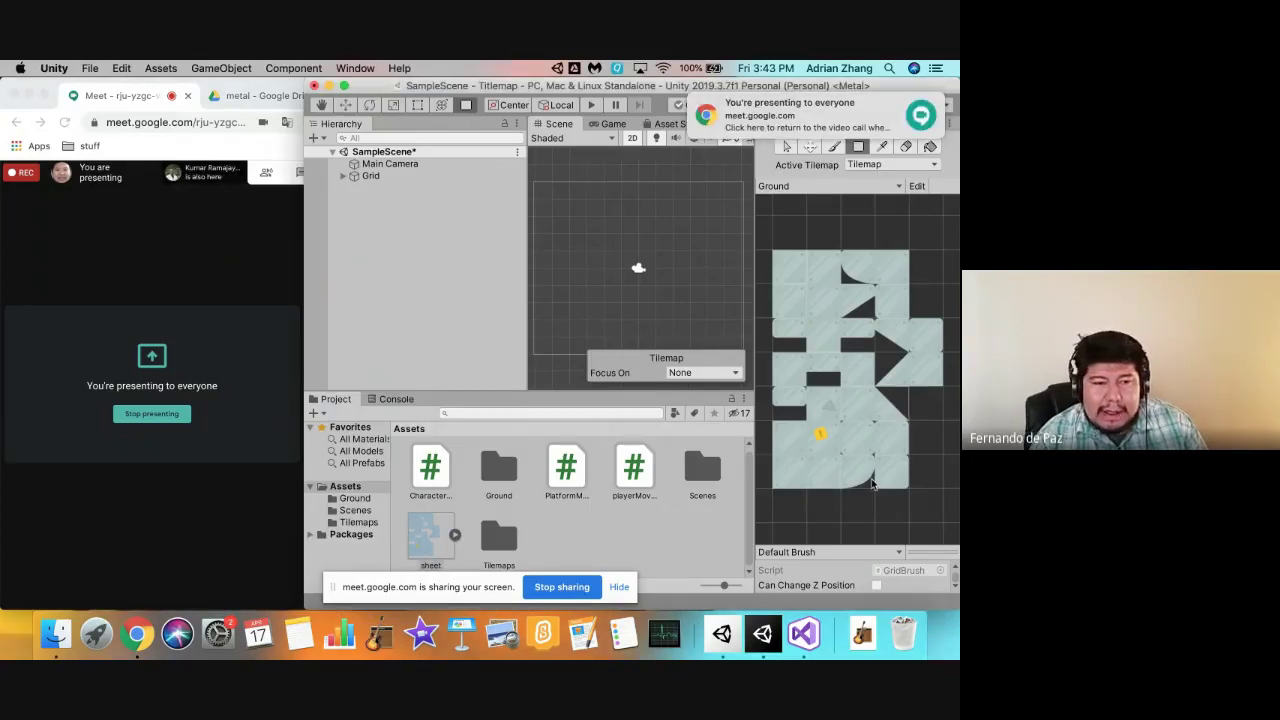
key("i")
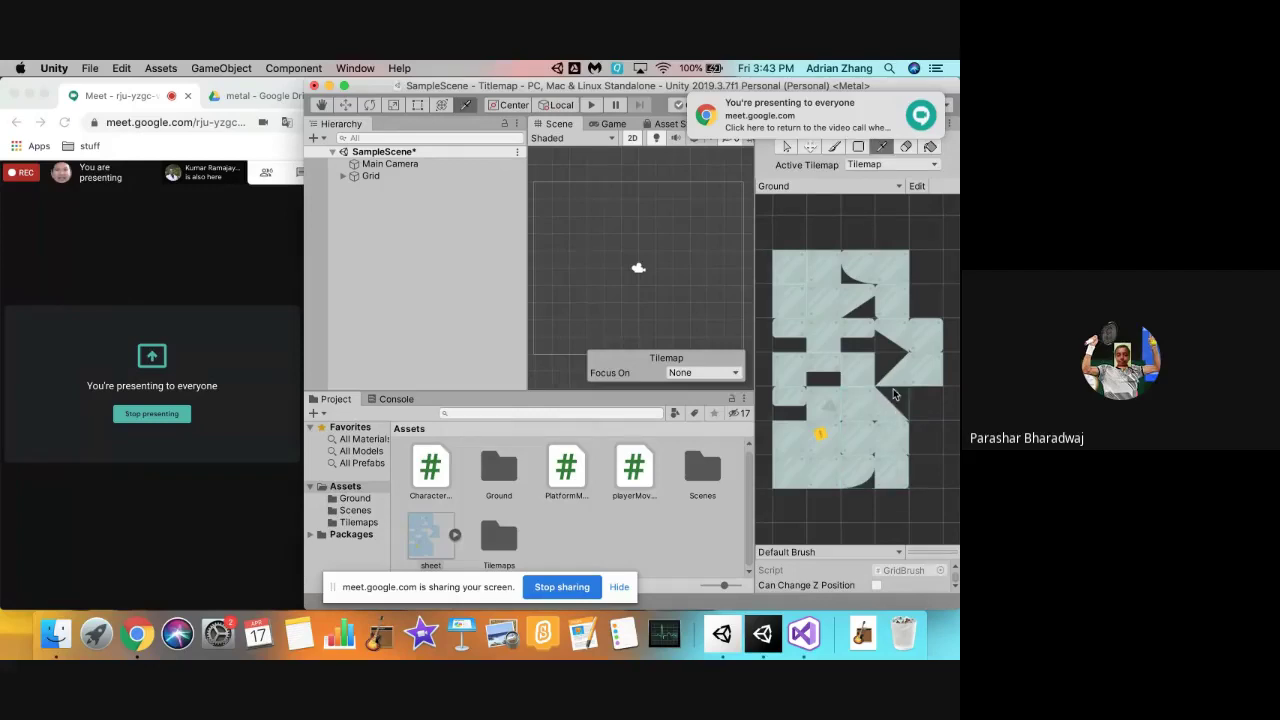
key("u")
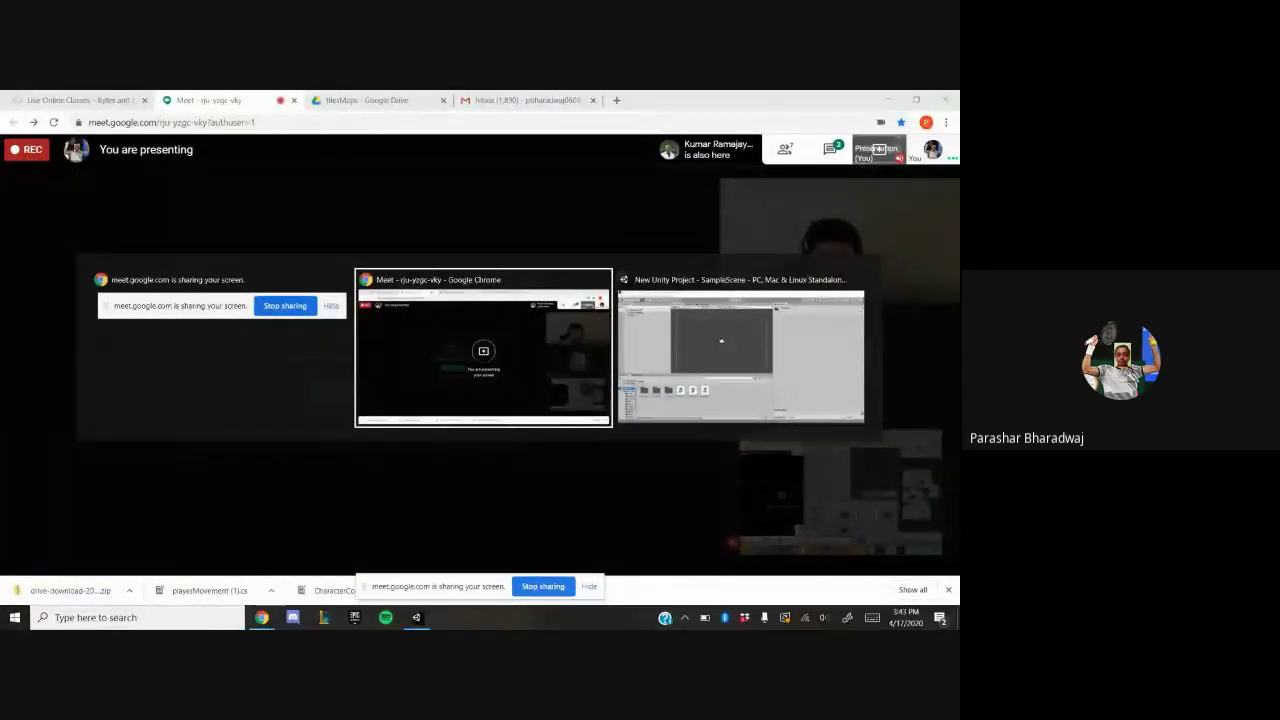
- Switch to the New Unity Project window in Unity, hide the screen-sharing notice and open the tundra TileMaps folder
key("alt+Tab")
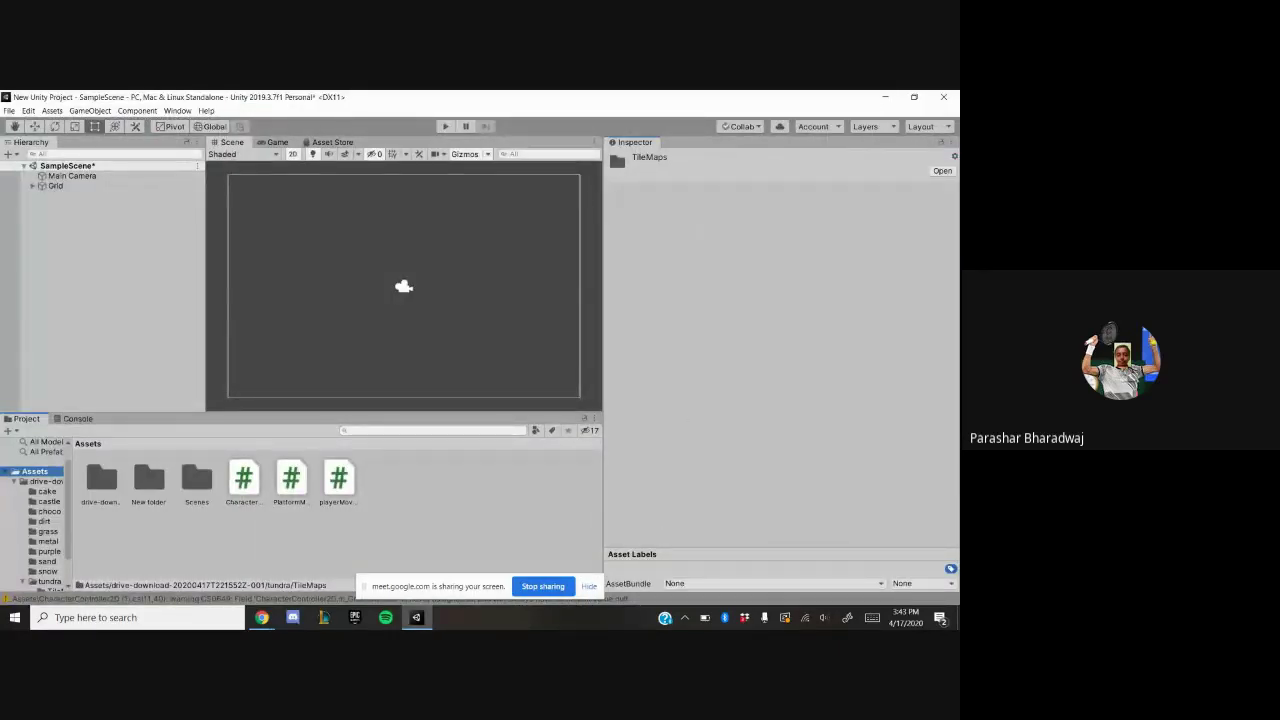
left_click(589, 586)
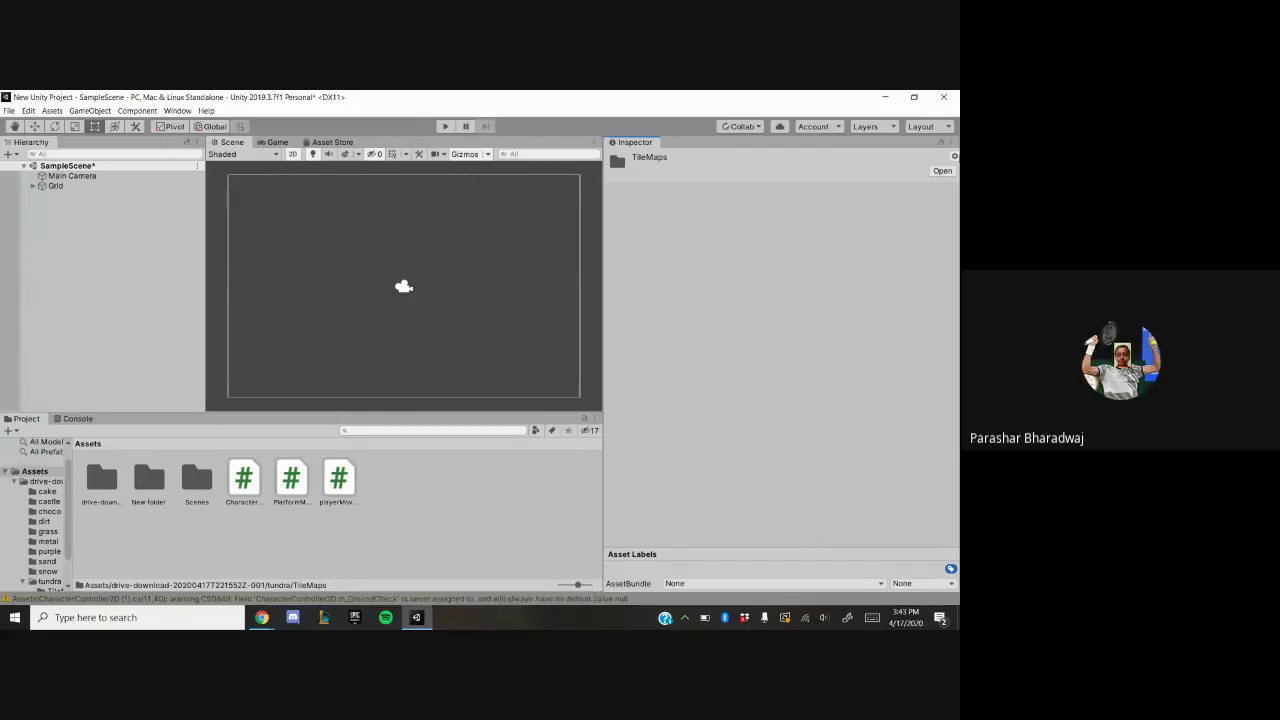
left_click(943, 171)
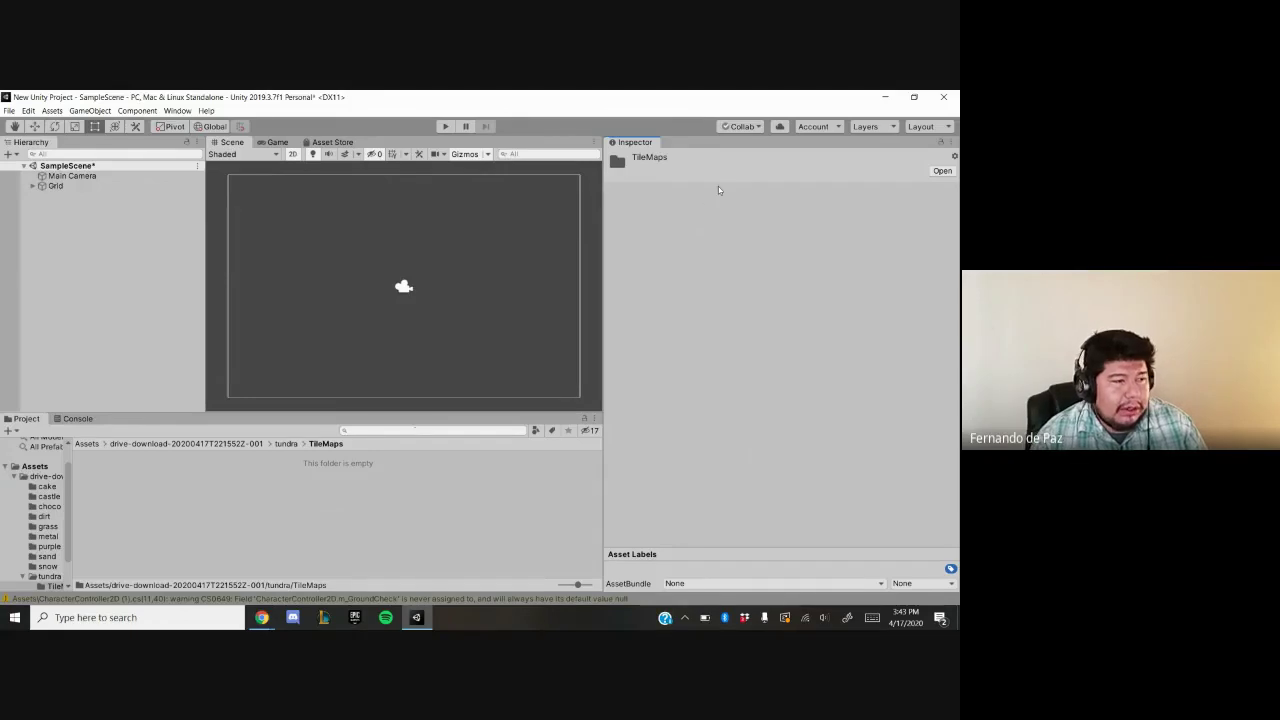
- Open the Tile Palette window and dock it beside the Inspector
left_click(177, 110)
mouse_move(262, 308)
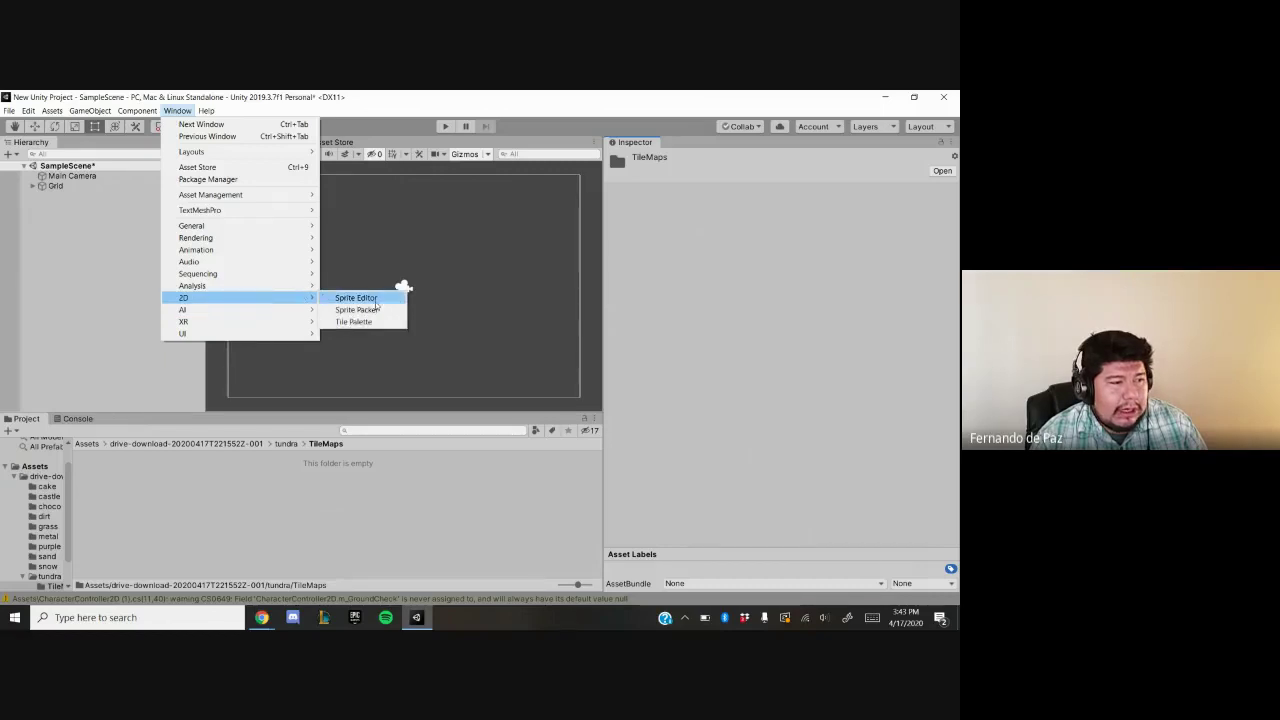
left_click(362, 321)
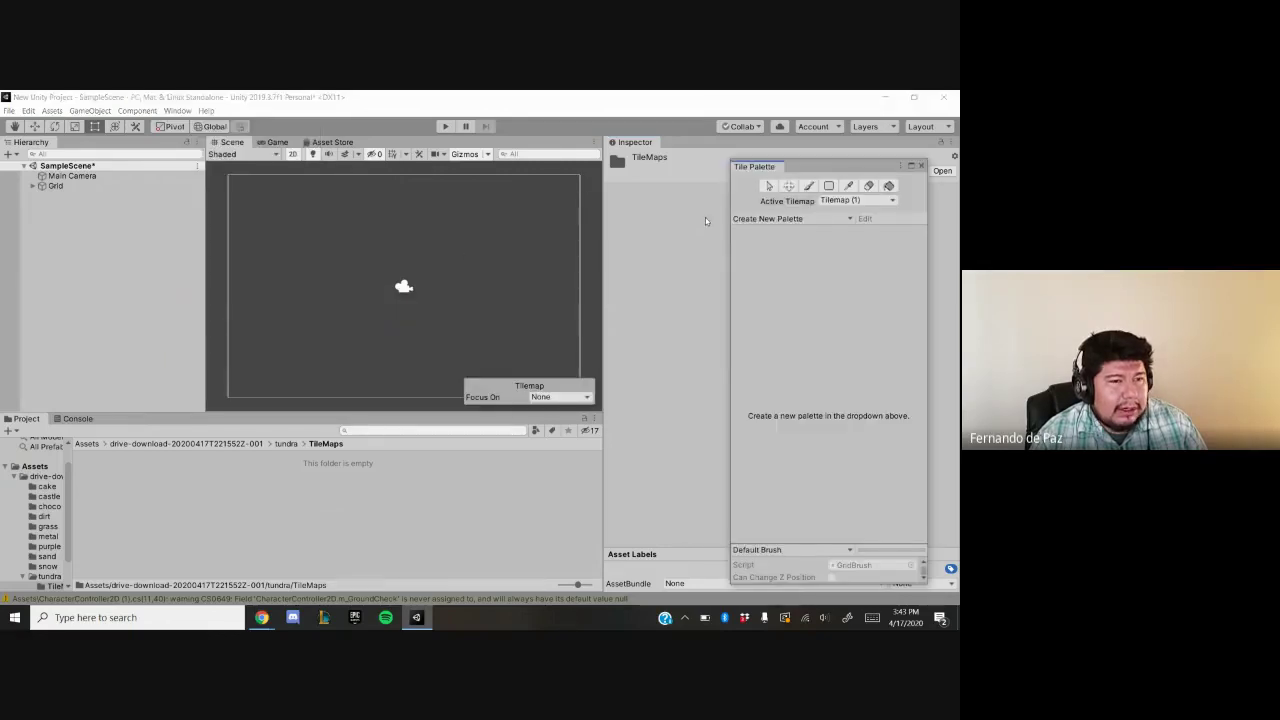
left_click(912, 166)
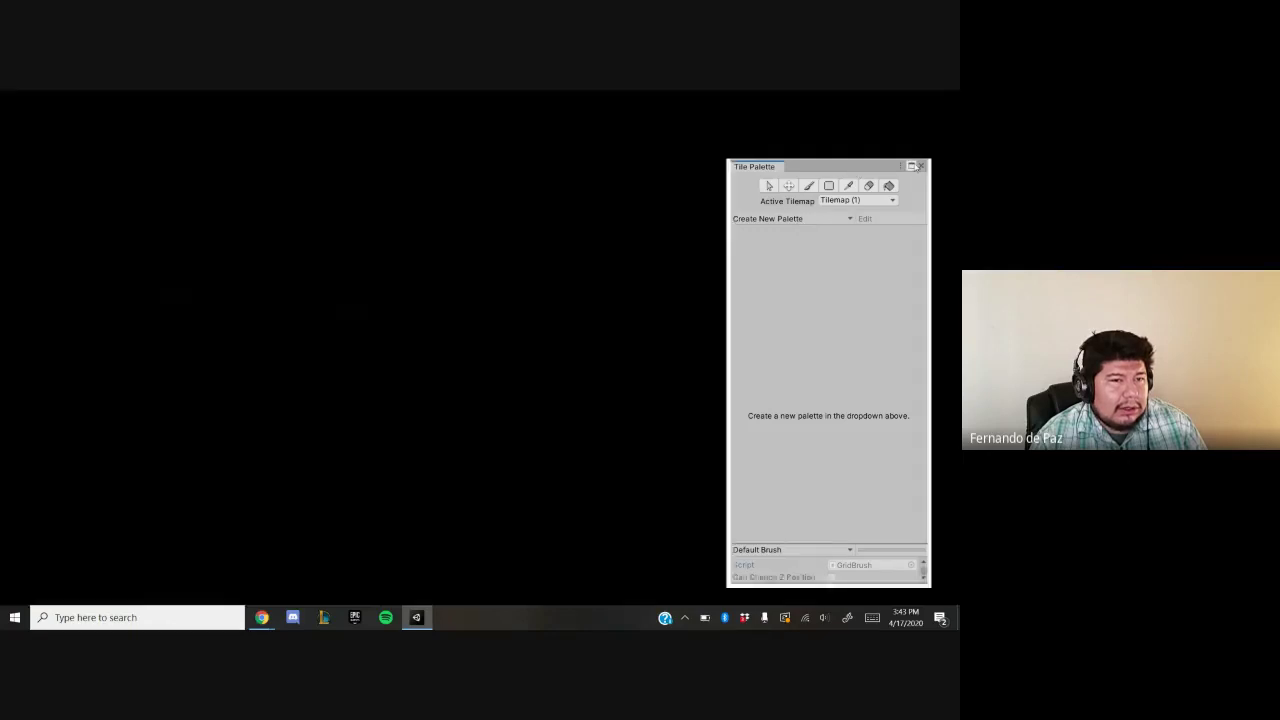
left_click(941, 98)
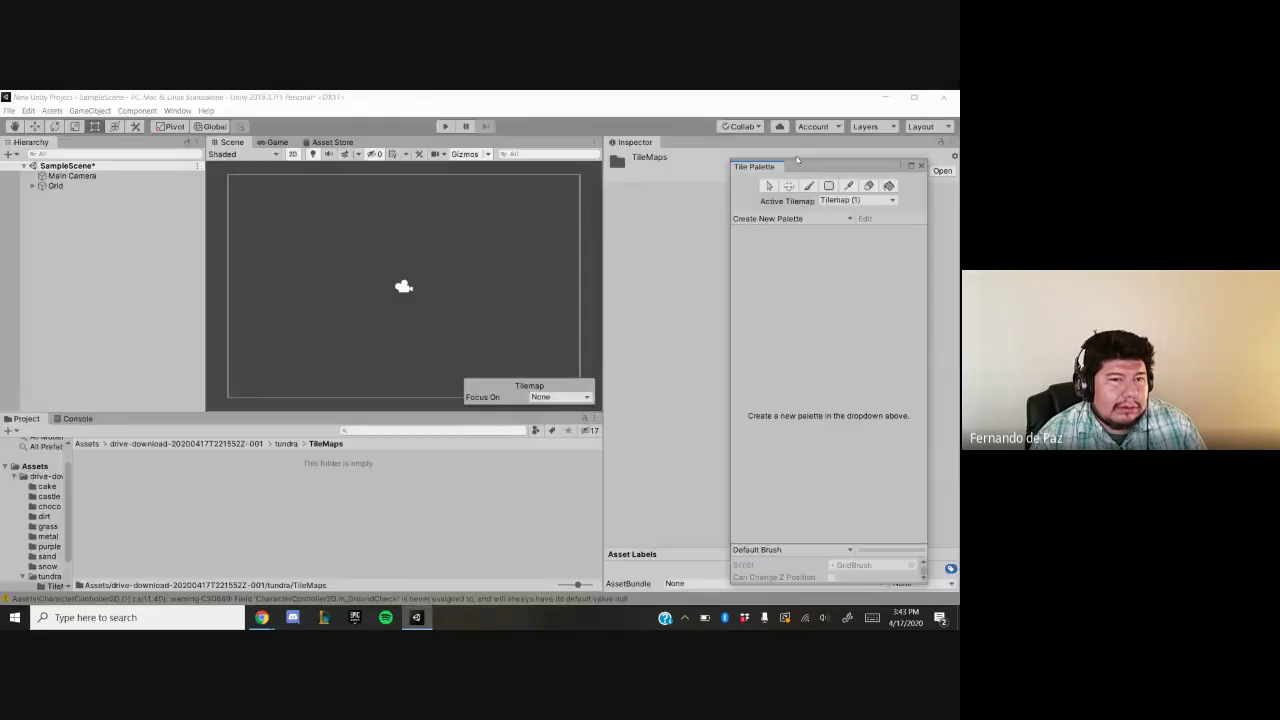
left_click_drag(800, 162, 727, 164)
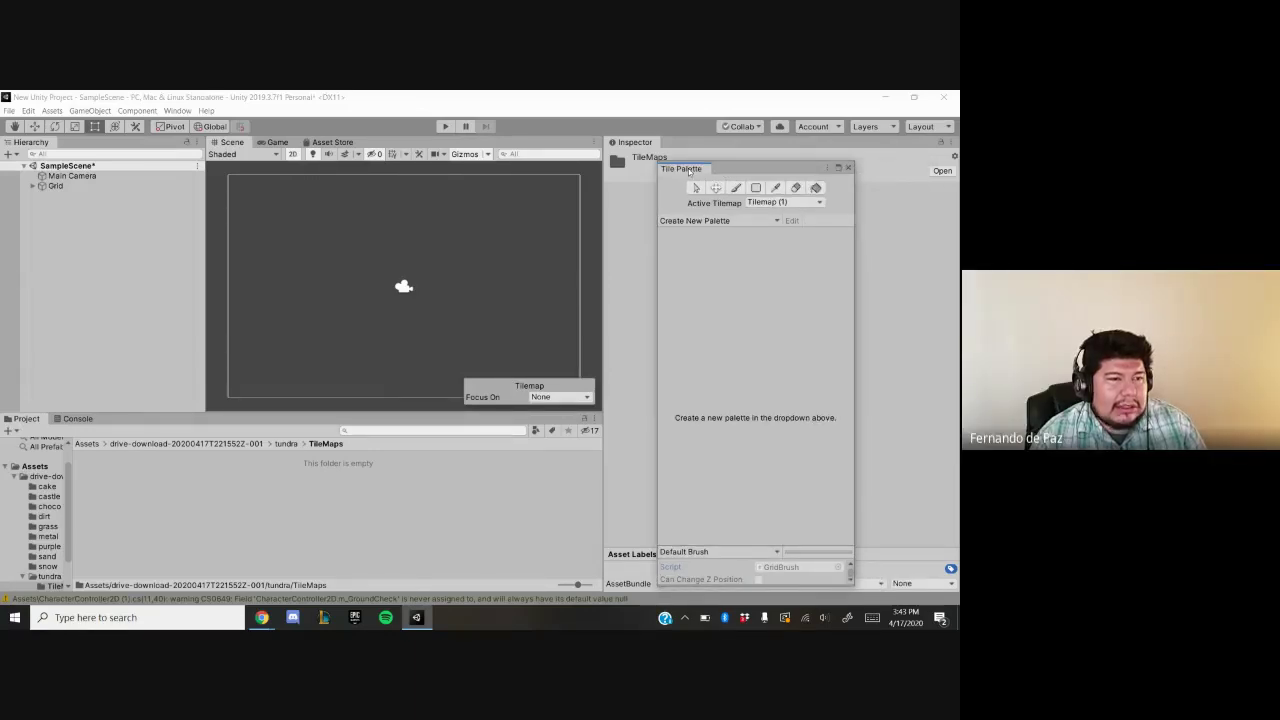
left_click_drag(684, 168, 692, 146)
- Create a new palette named Ground with Rectangle grid and Automatic cell size, saving it in the tundra TileMaps folder
left_click(690, 194)
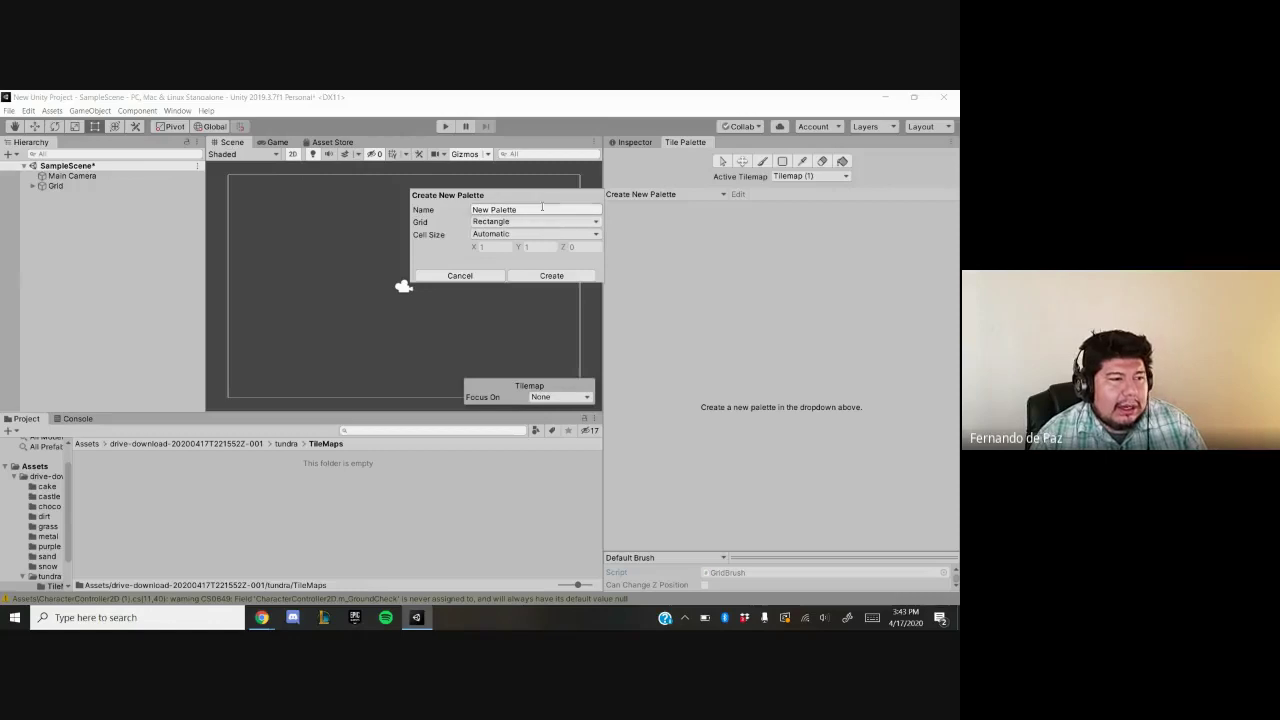
left_click(470, 209)
type("Gro")
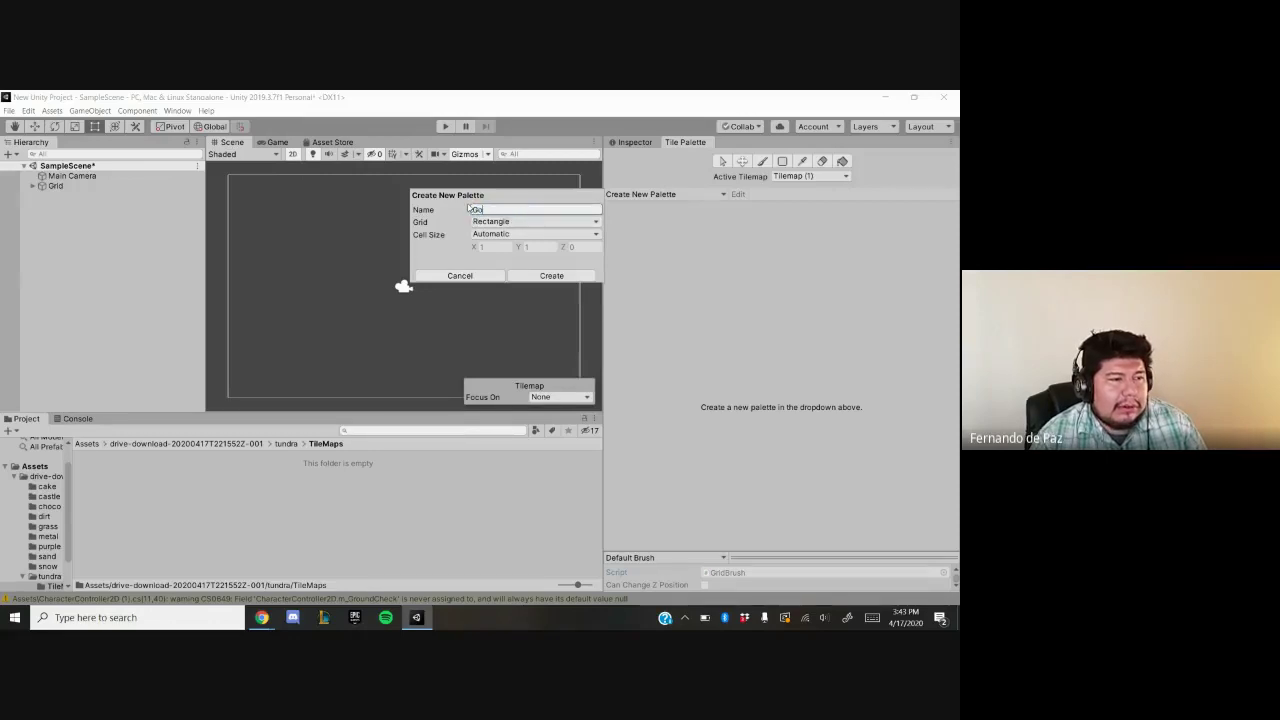
type("und")
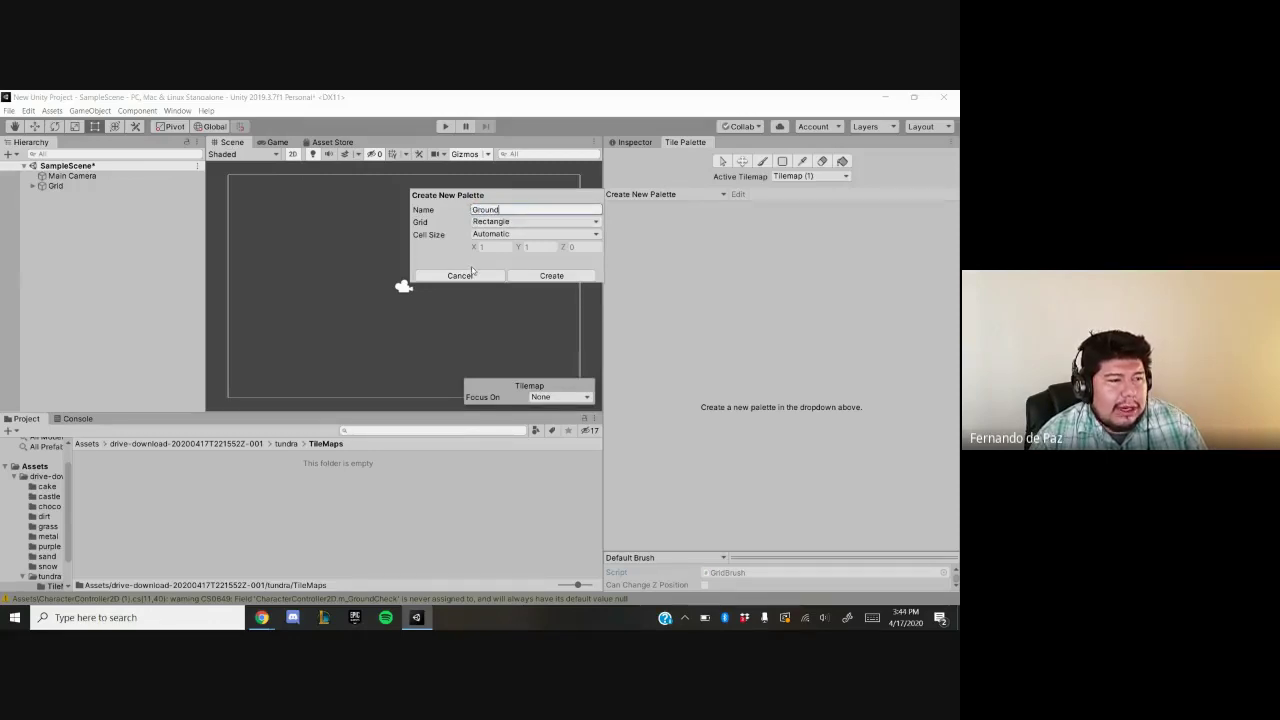
left_click(551, 275)
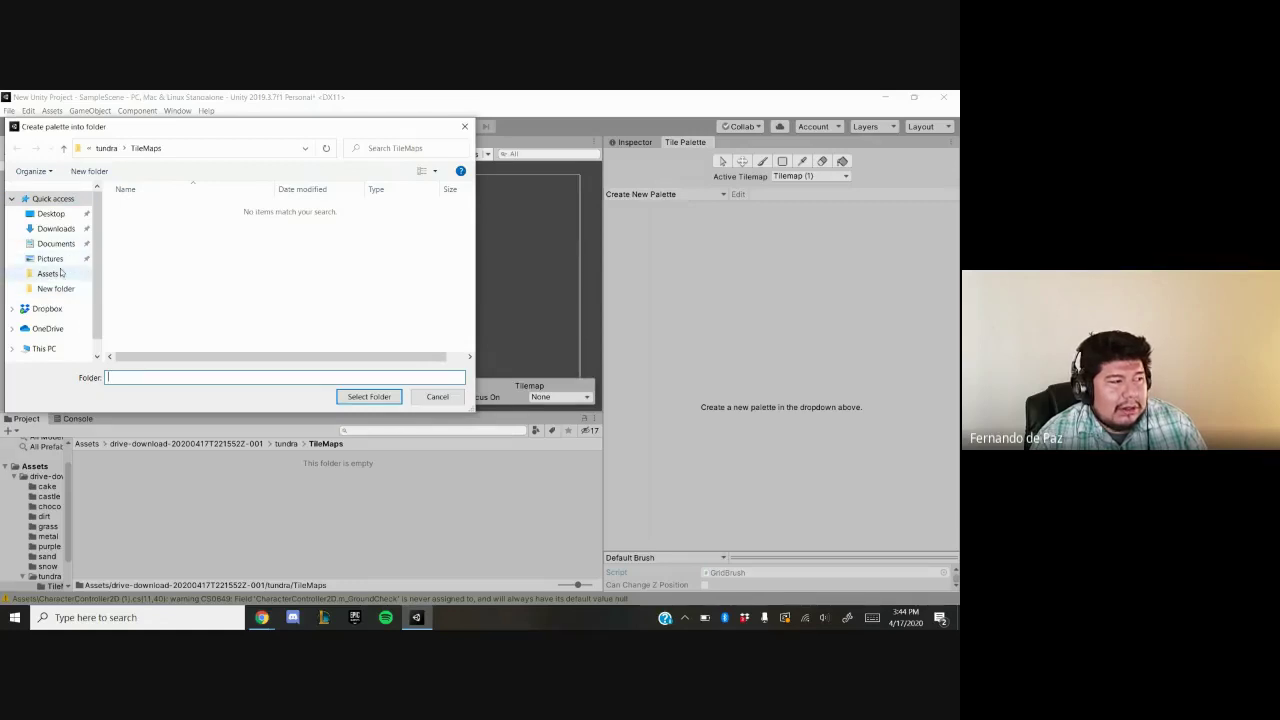
scroll(62, 290, "down", 1)
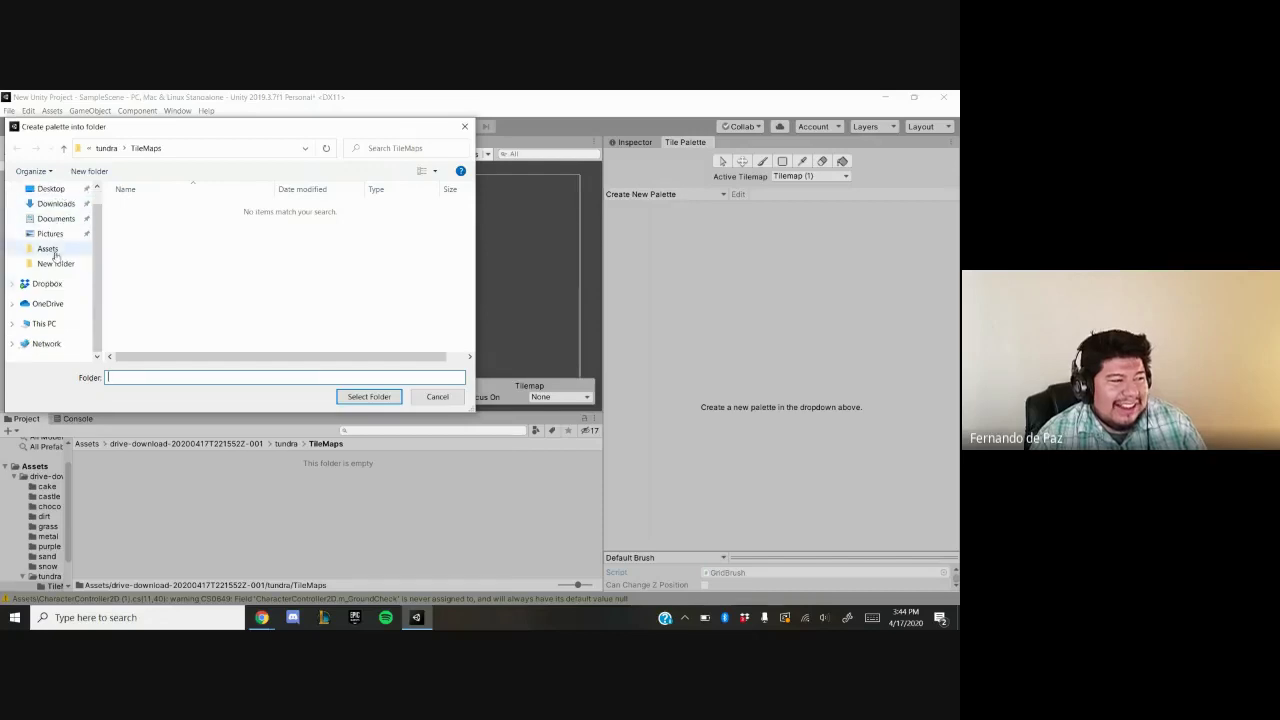
left_click(341, 396)
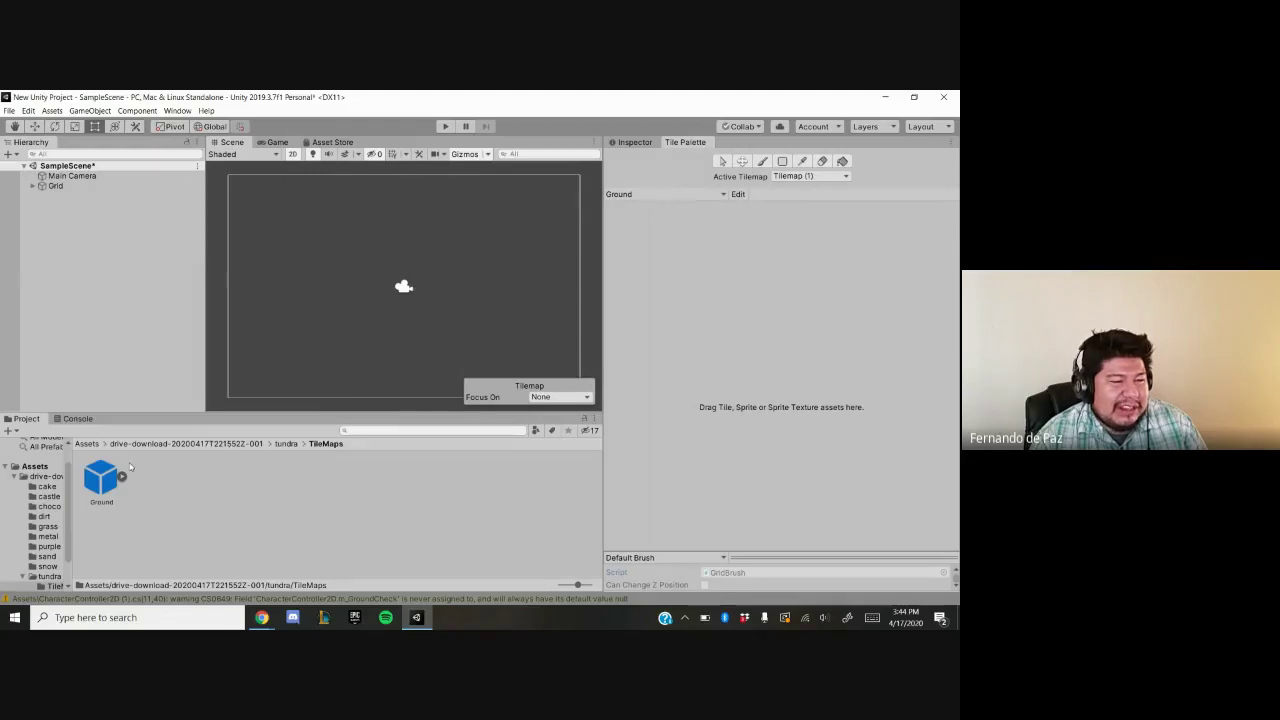
- Return to the tundra folder and try to add its sheet texture to the Ground palette
left_click(105, 496)
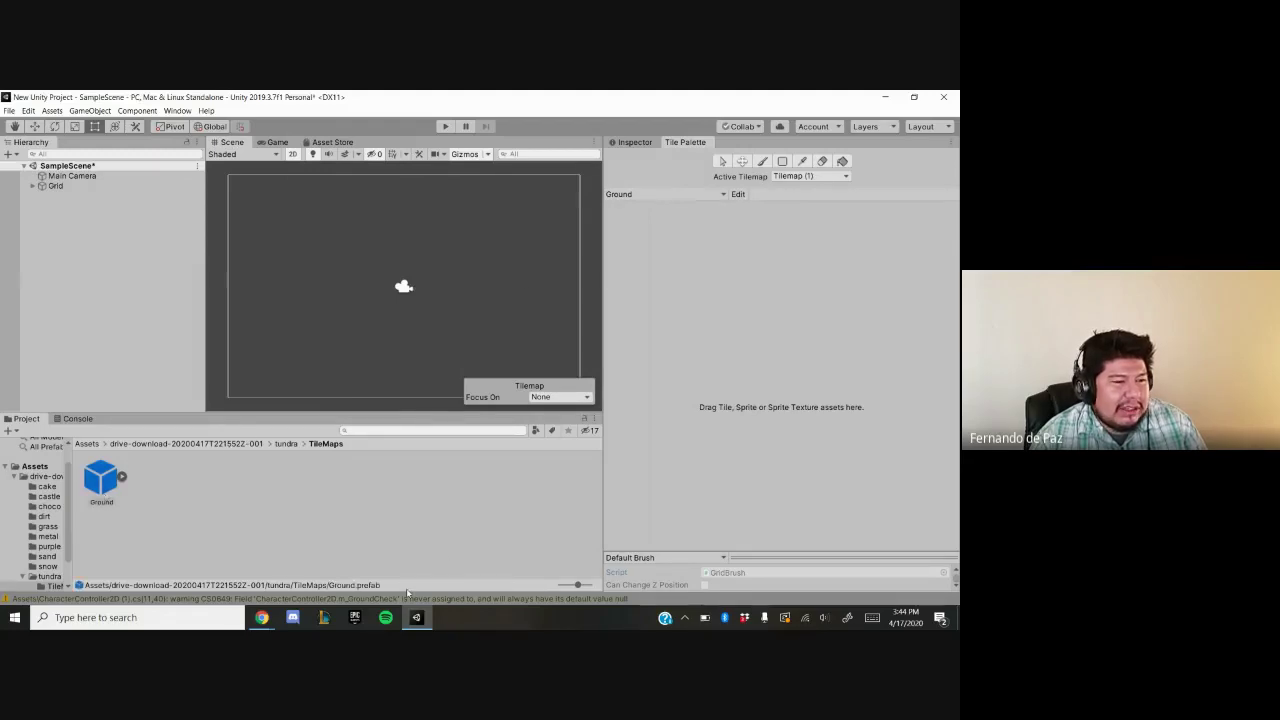
left_click(286, 443)
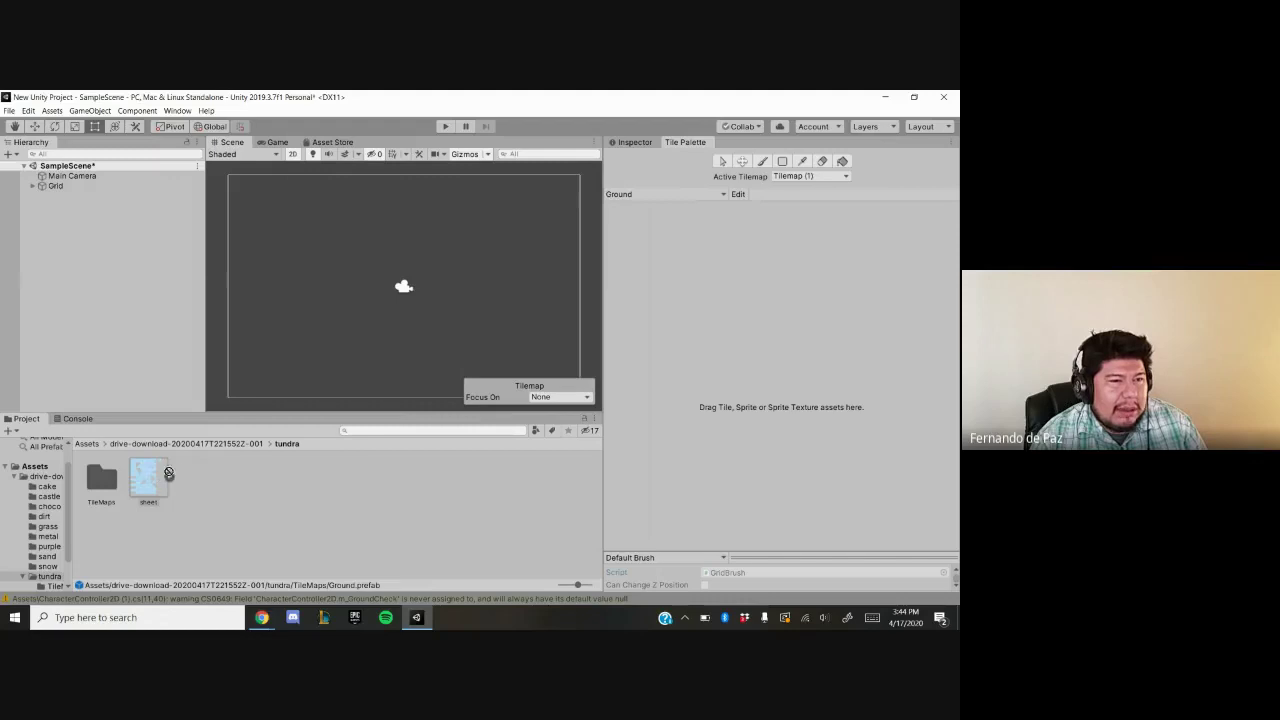
left_click(102, 482)
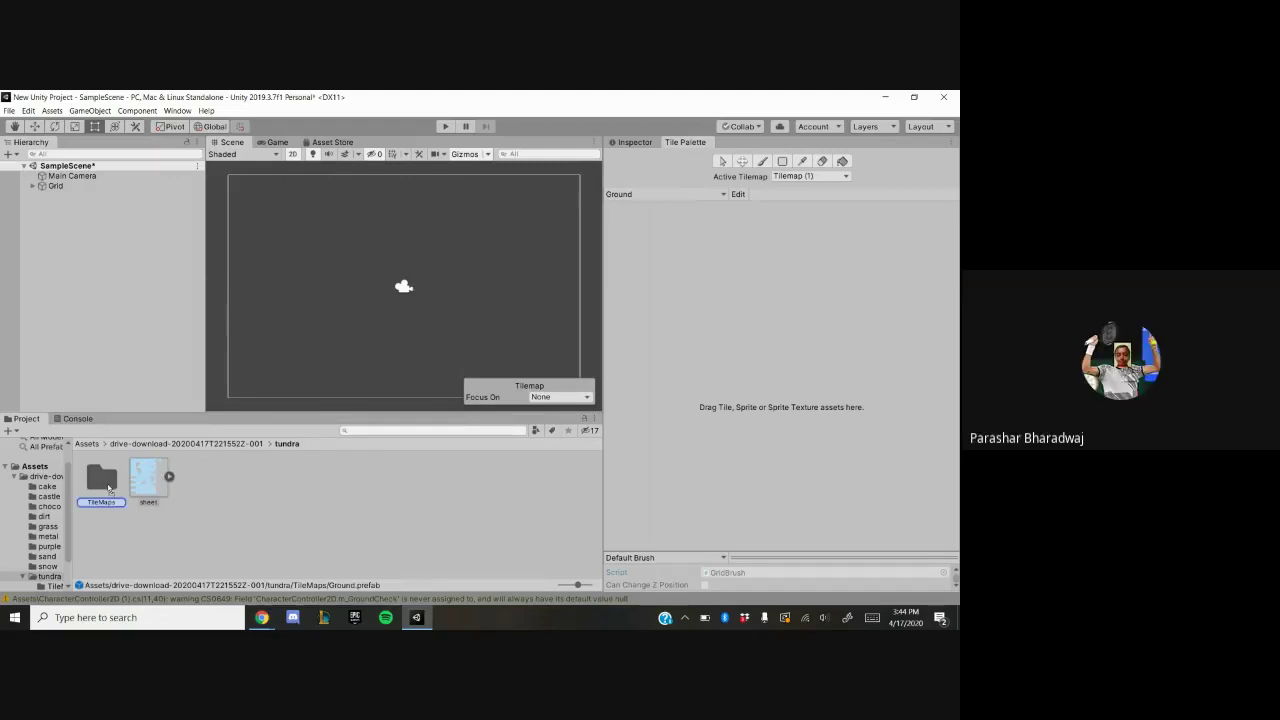
left_click_drag(148, 478, 726, 293)
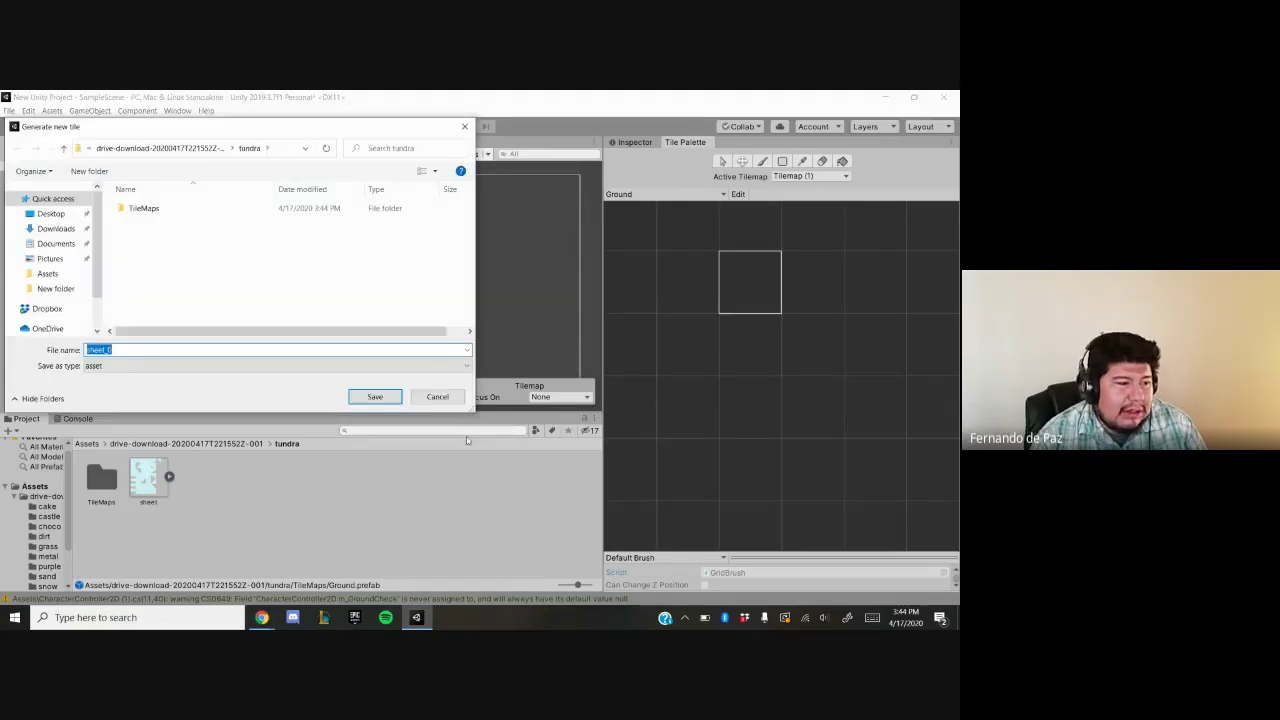
left_click(375, 397)
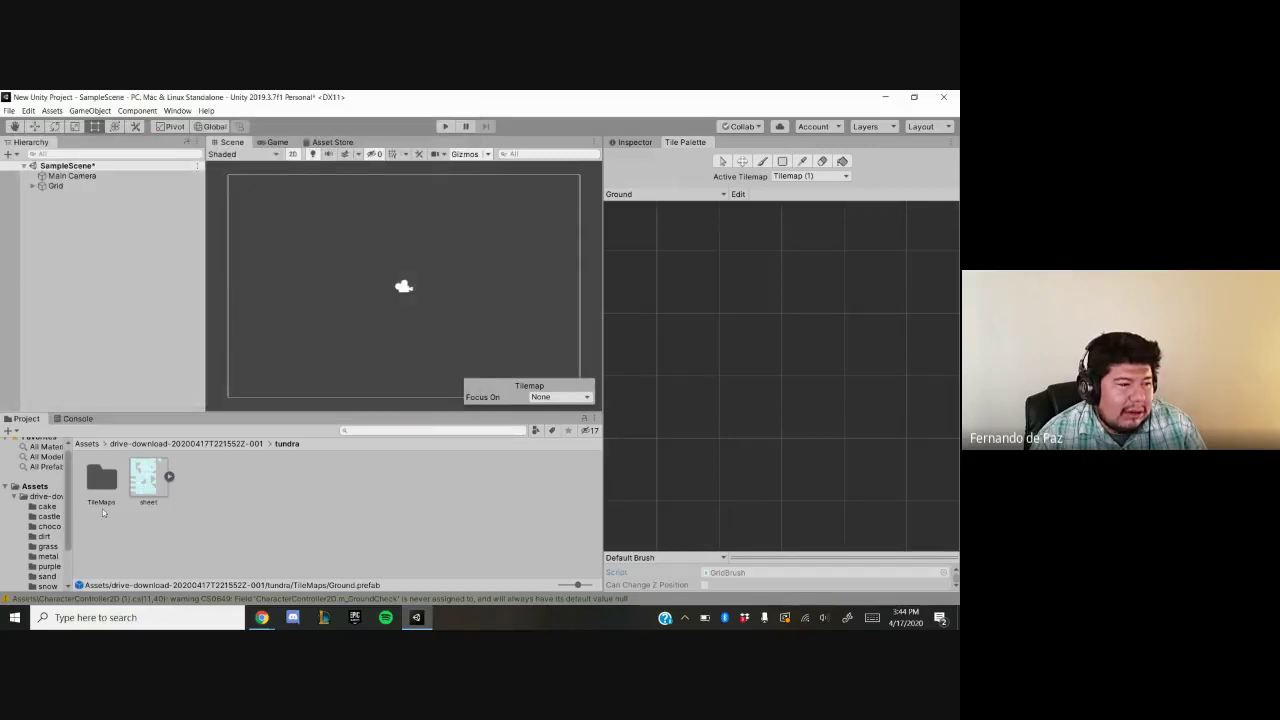
- Select the tundra sheet texture, show its import settings and open it in the Sprite Editor
left_click(151, 487)
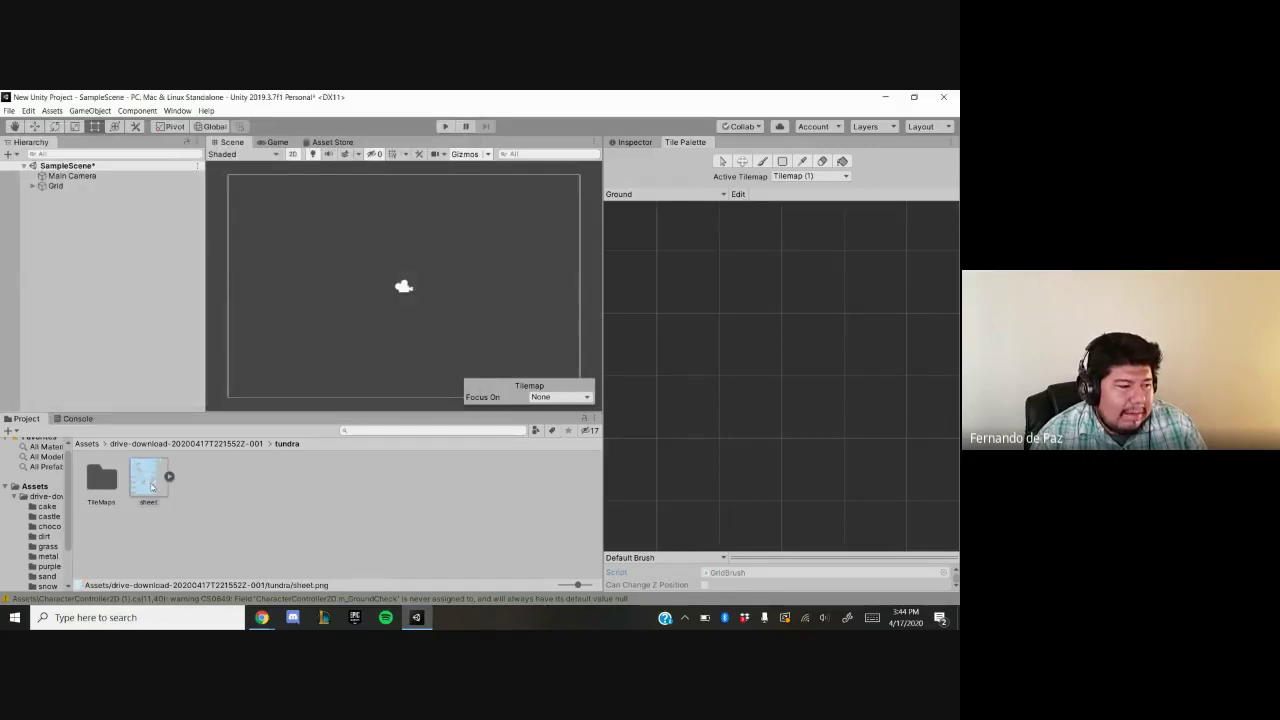
double_click(151, 487)
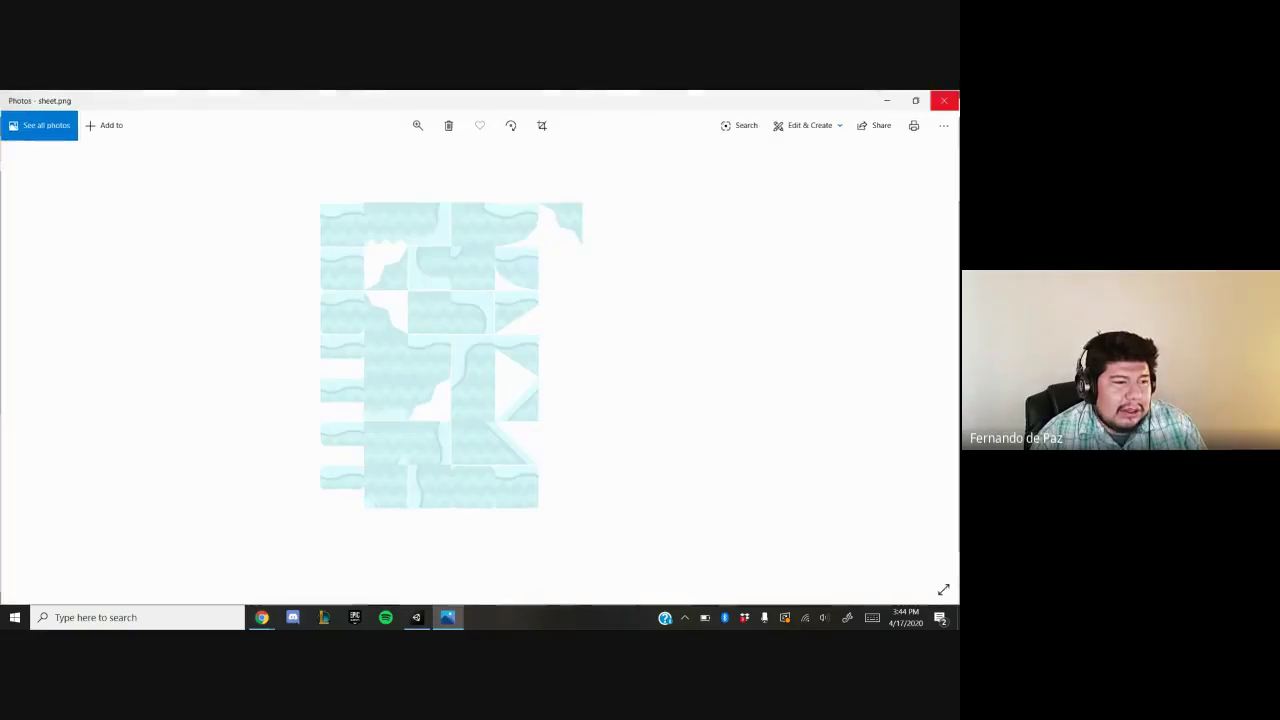
left_click(945, 99)
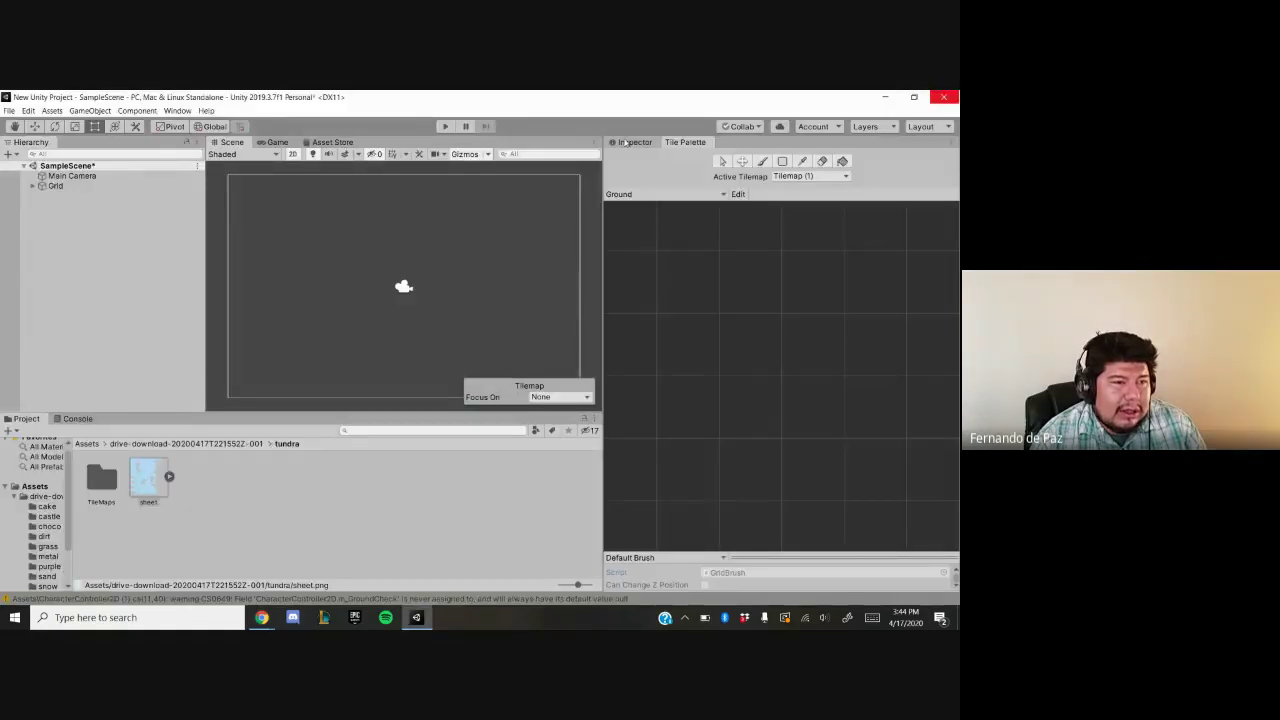
left_click(630, 142)
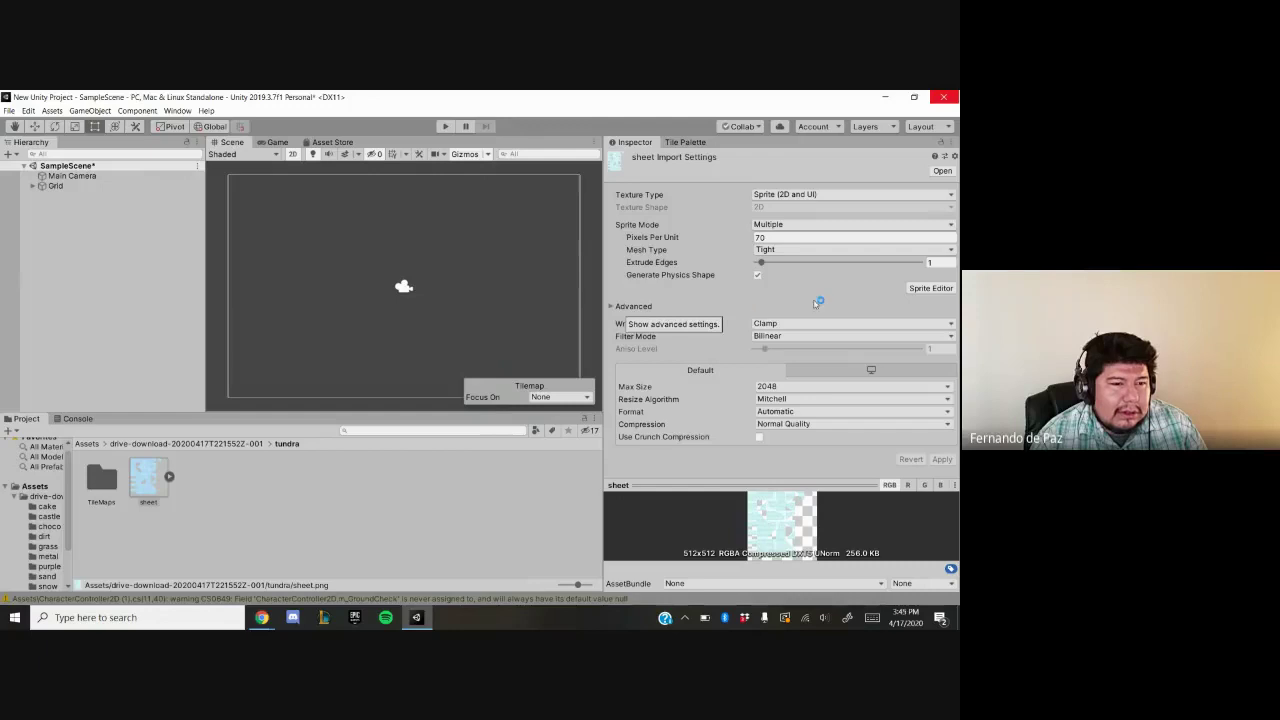
left_click(919, 289)
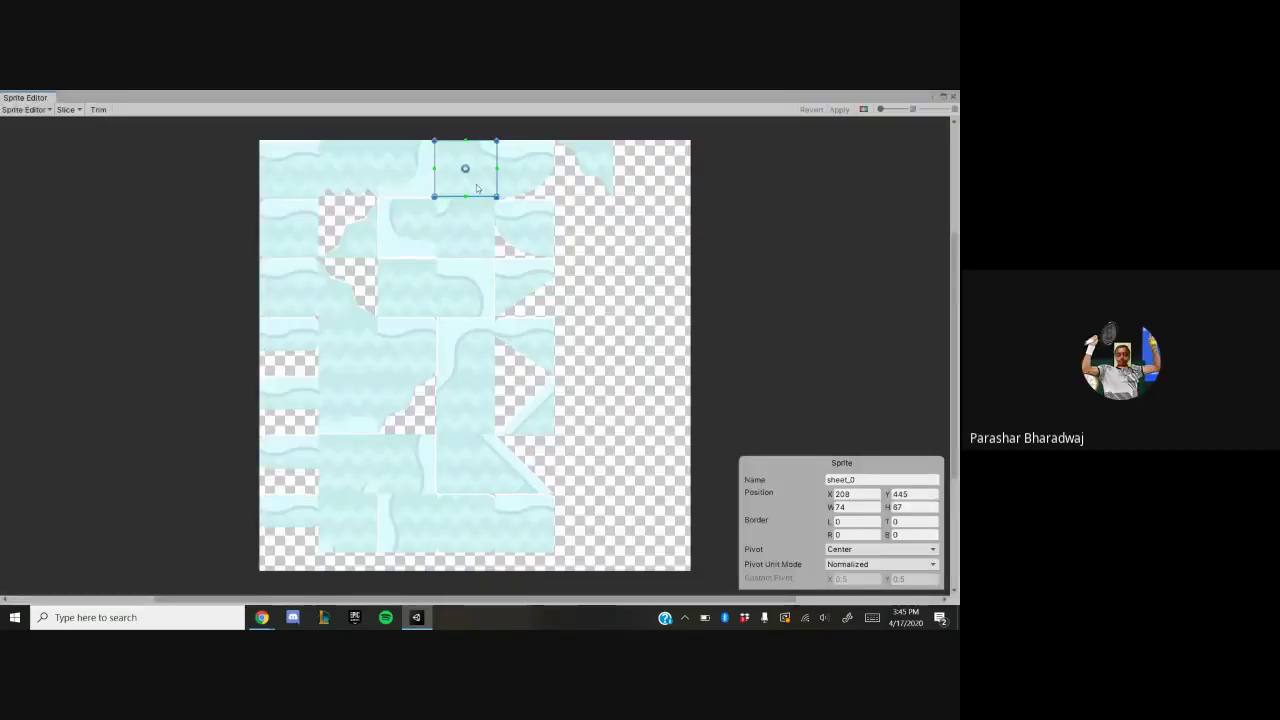
- Slice the tundra sheet by cell size into 70 x 70 pixel sprites with Center pivot and apply the slicing
left_click(499, 183)
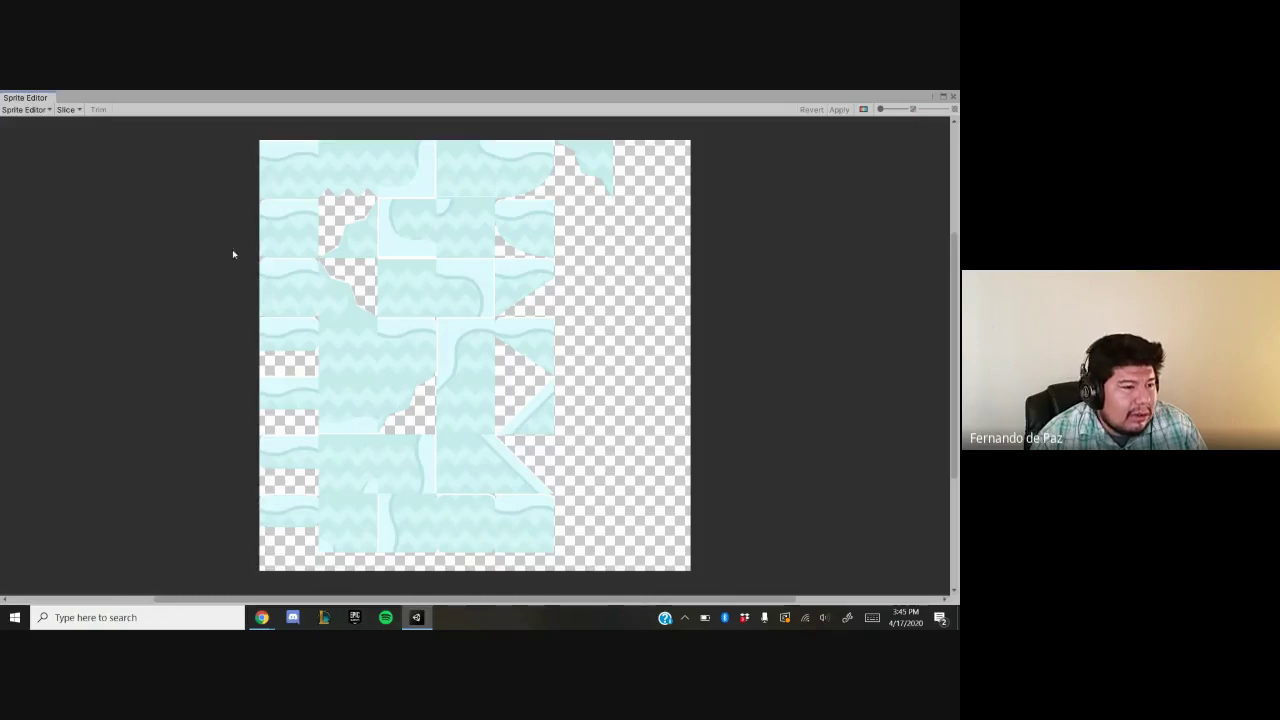
left_click(67, 109)
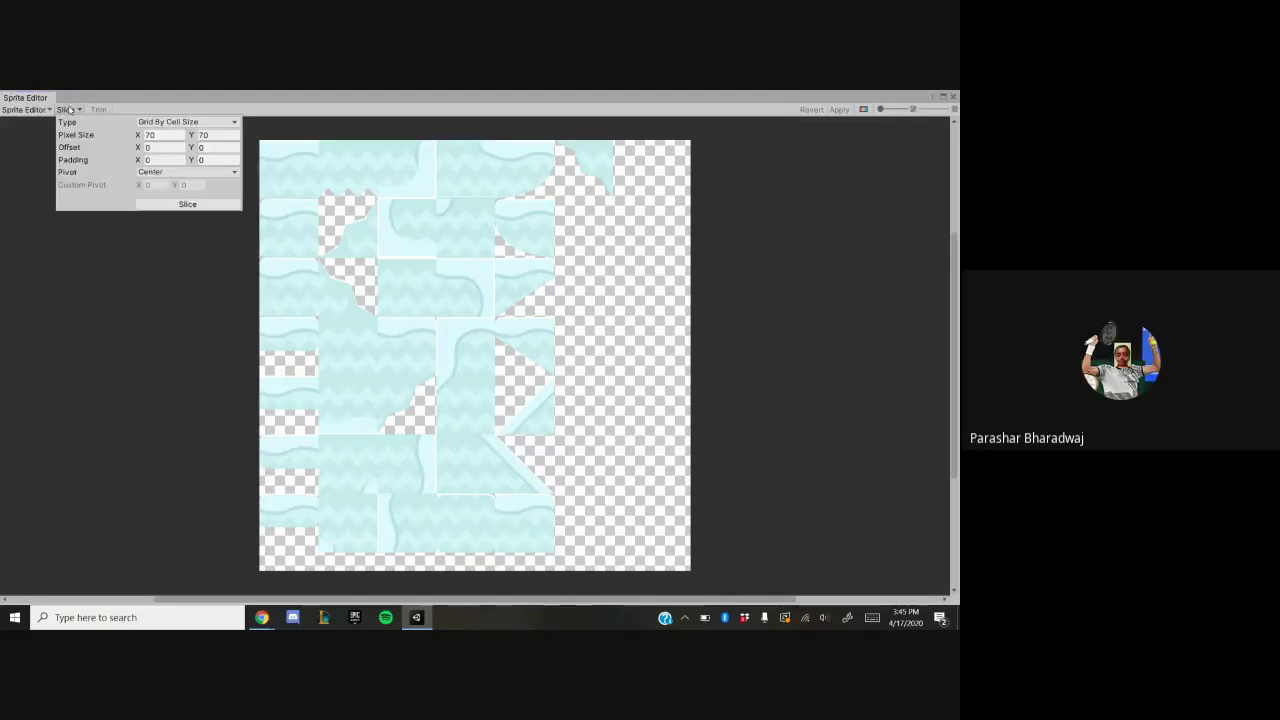
left_click(167, 205)
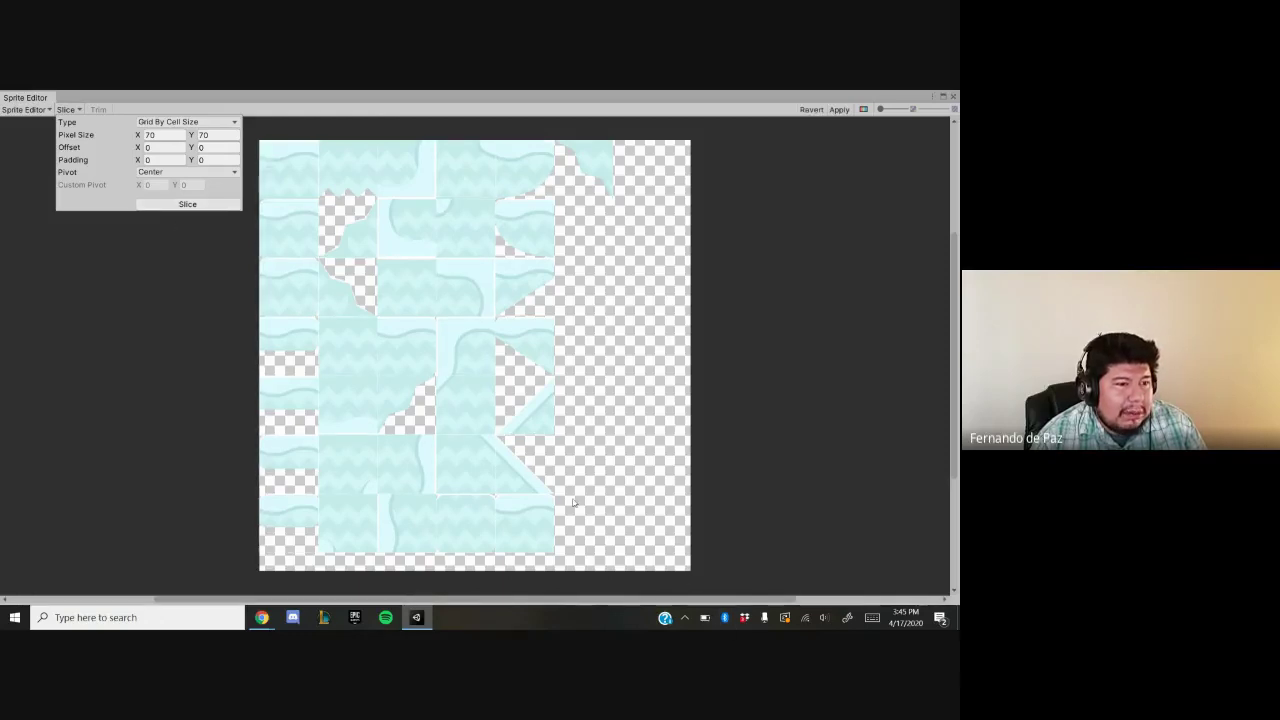
left_click(836, 108)
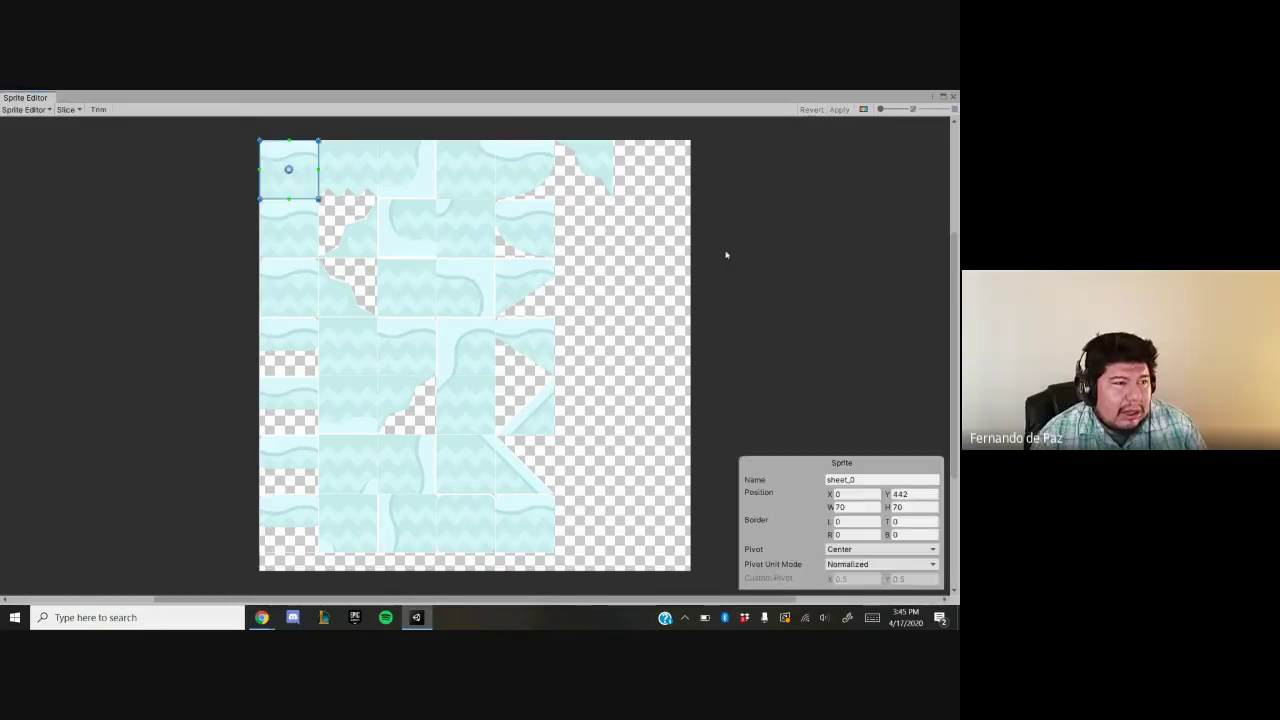
- Close the Sprite Editor and examine the individual sprites sliced from the tundra sheet
left_click(953, 96)
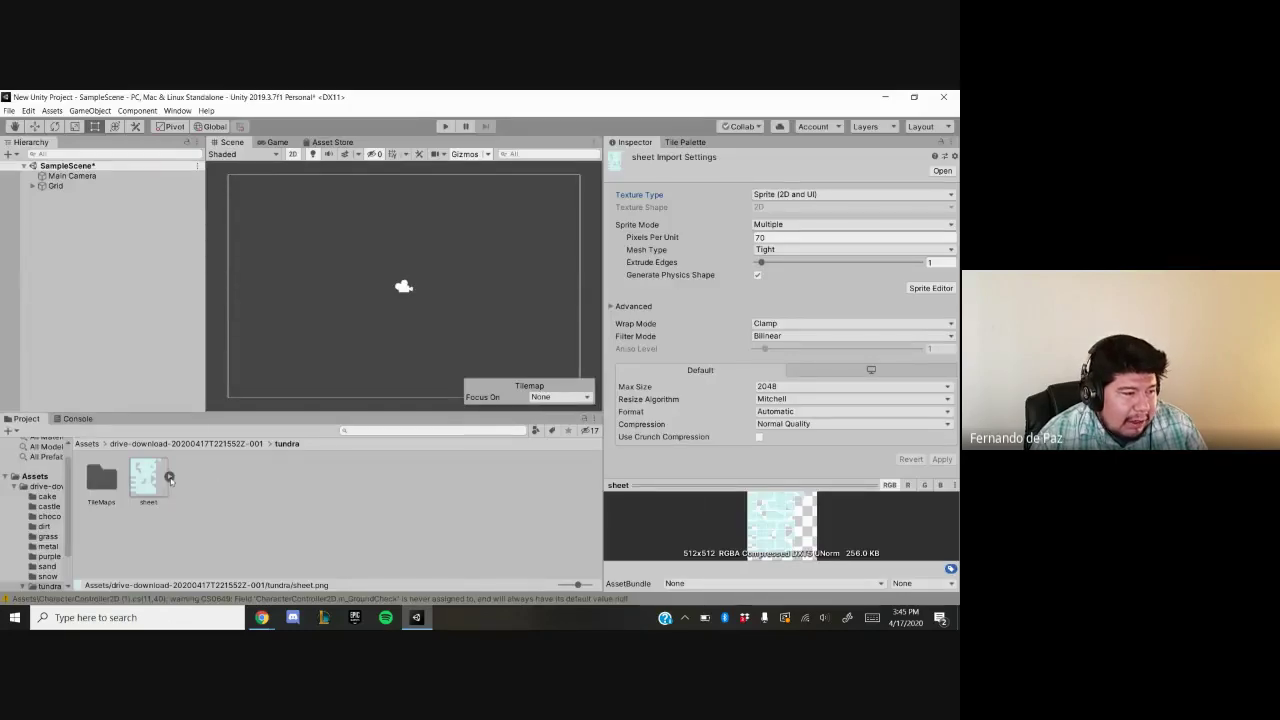
left_click(170, 477)
scroll(570, 528, "down", 3)
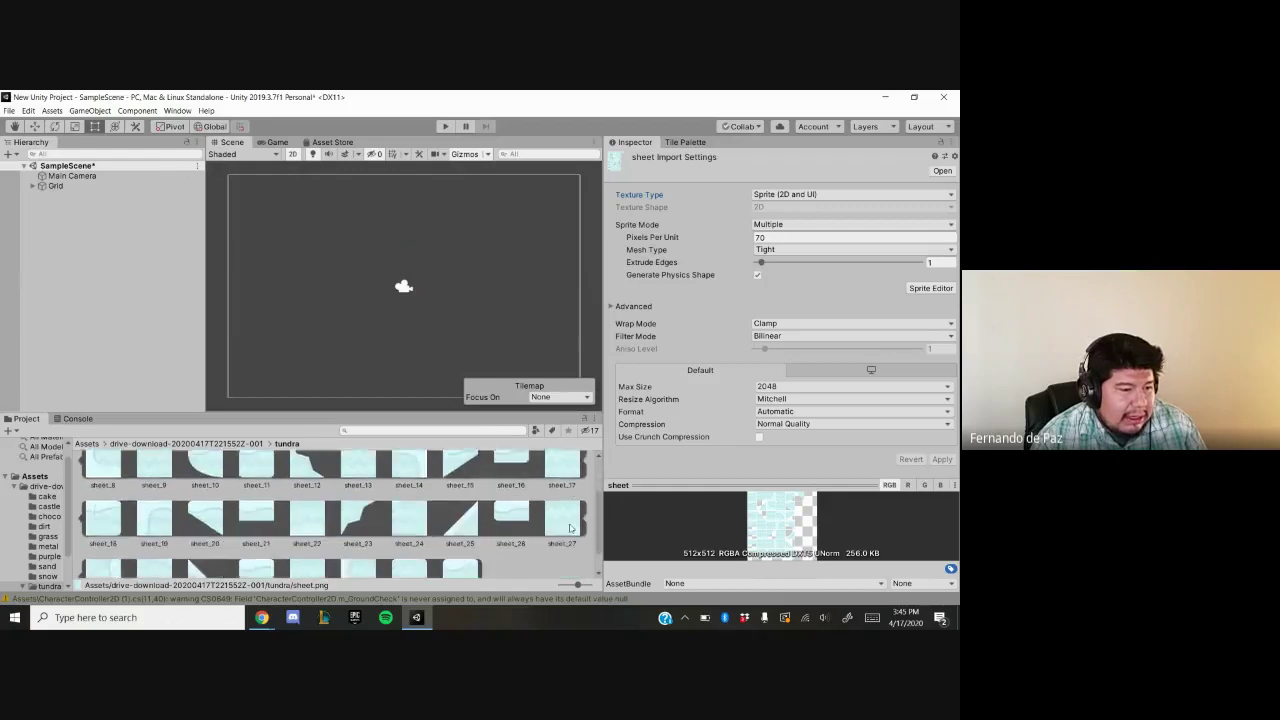
scroll(570, 528, "up", 3)
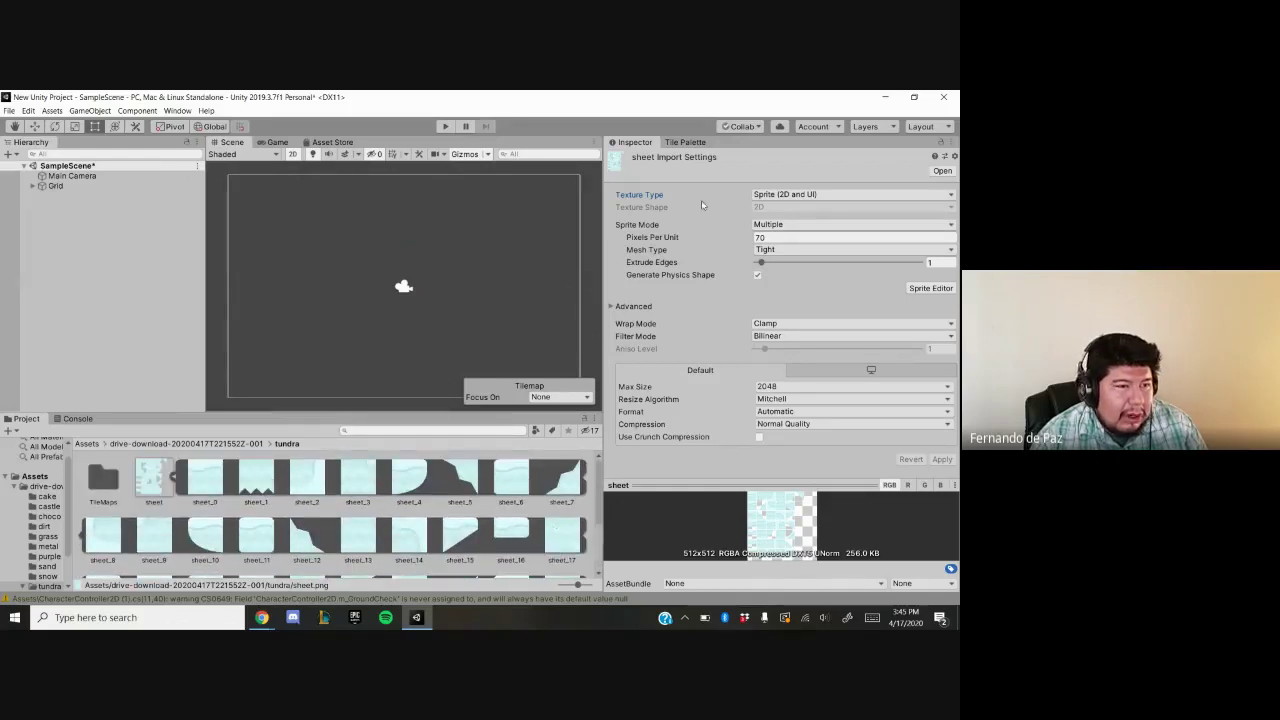
- Add the tundra sheet to the Ground tile palette, generating its tiles into the TileMaps folder
left_click(685, 142)
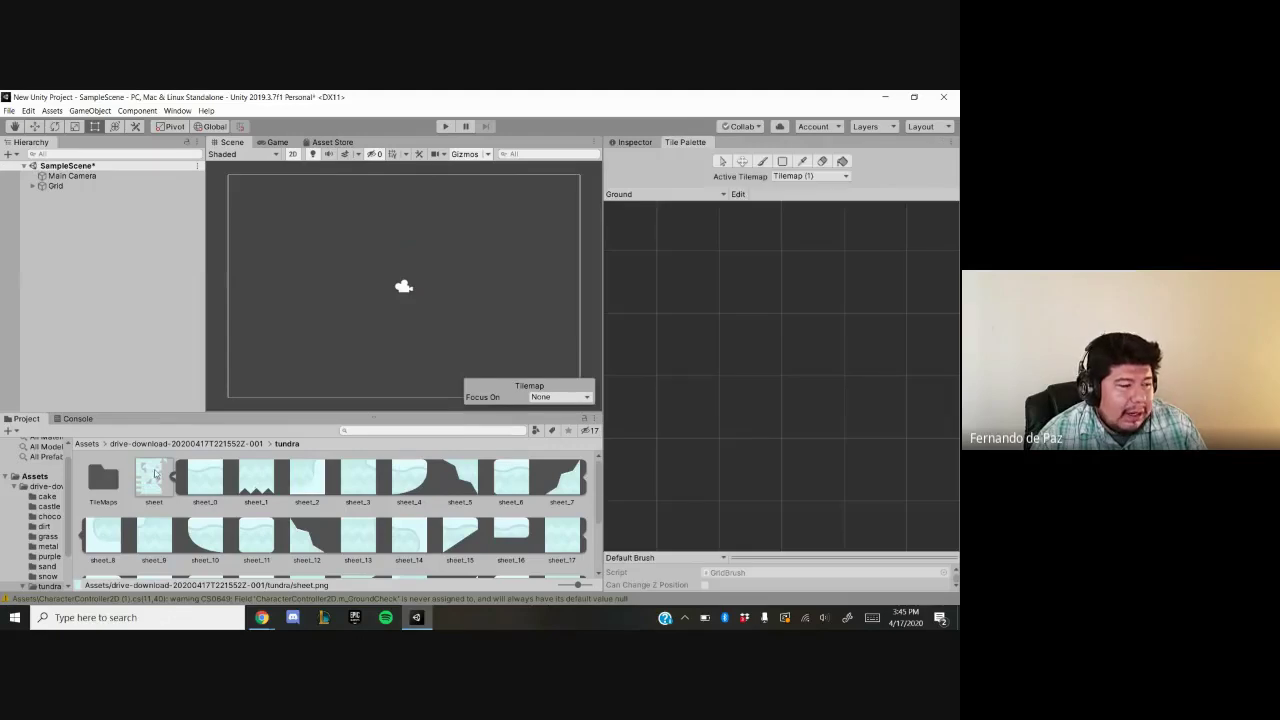
left_click_drag(154, 478, 715, 235)
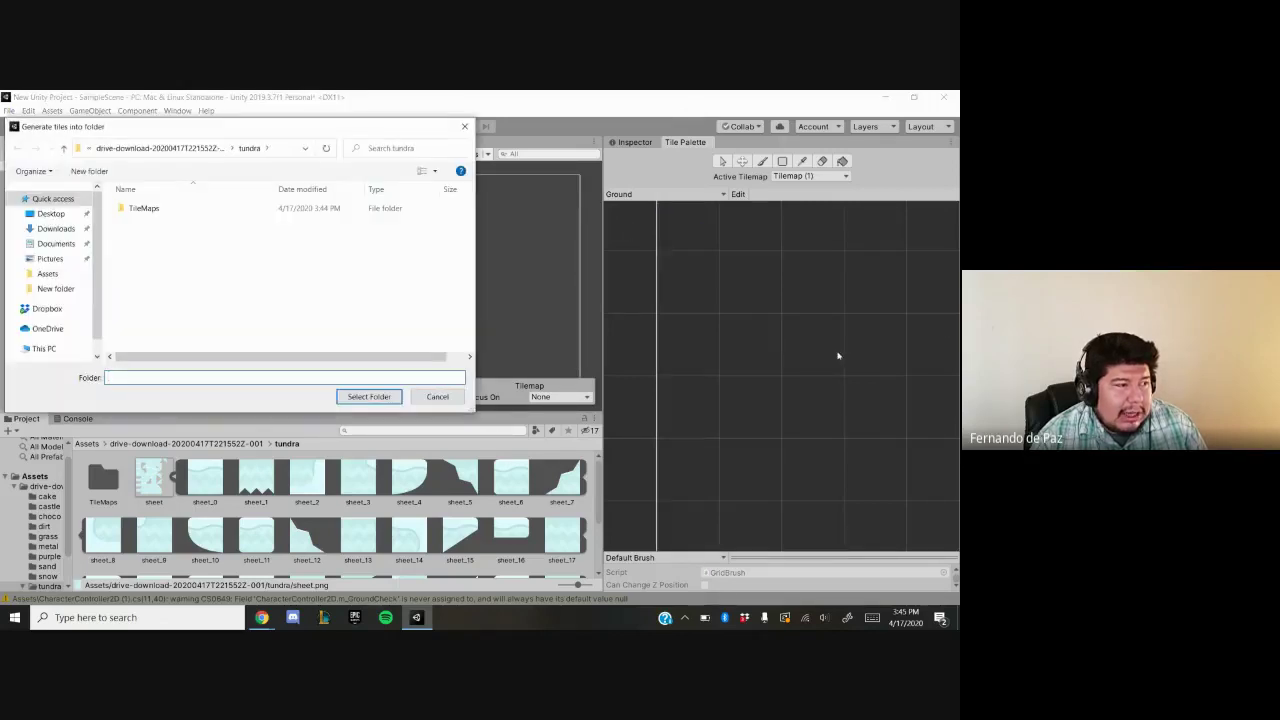
left_click(258, 211)
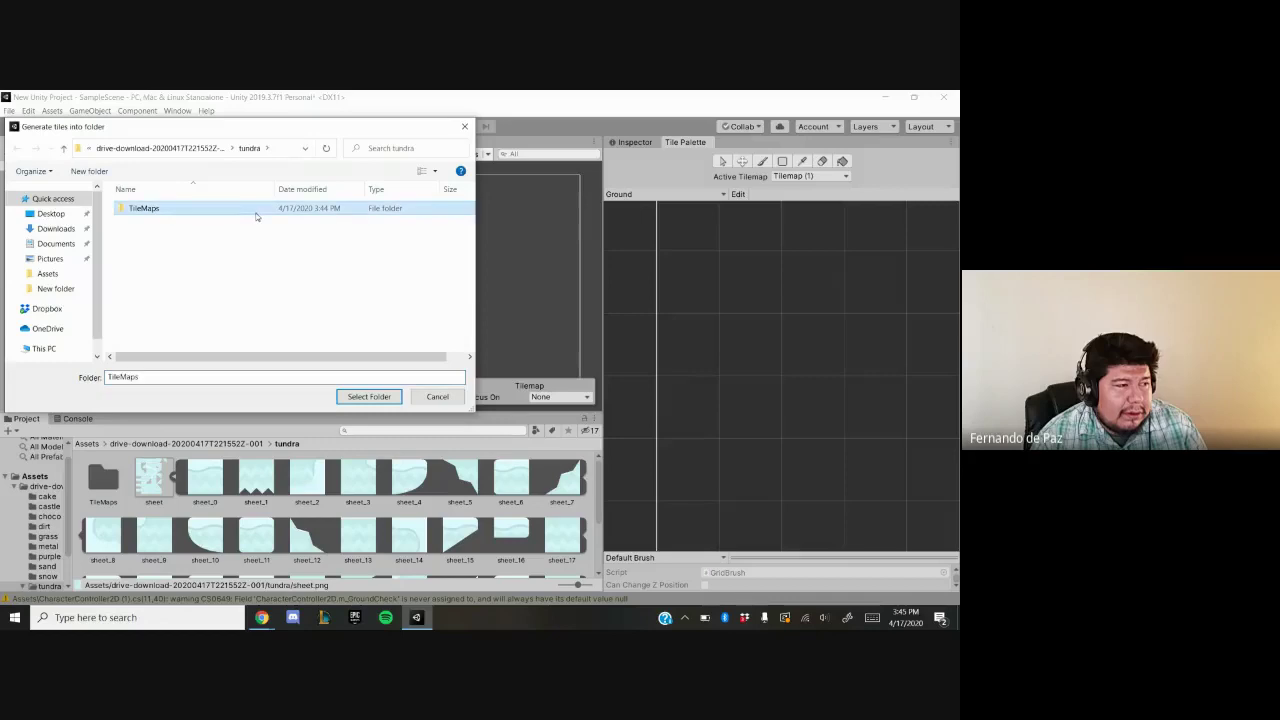
left_click(369, 397)
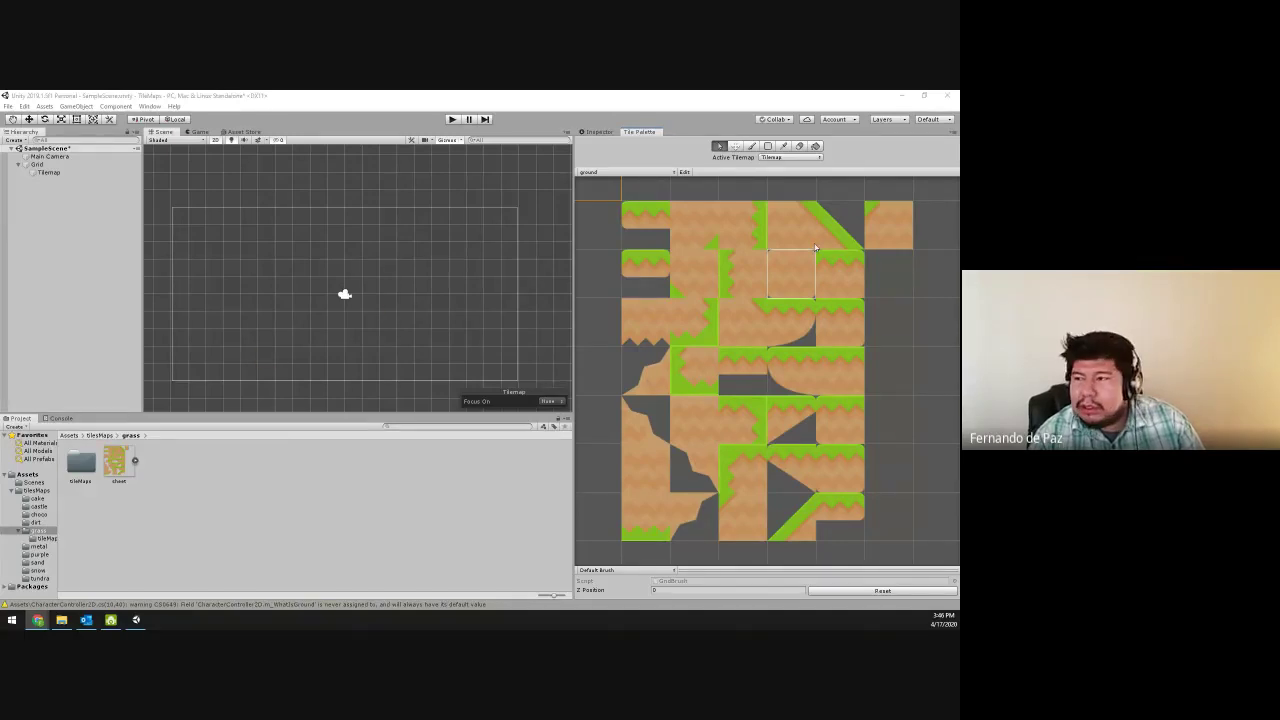
- Try the Select, Move and Picker tools on individual tiles in the ground palette
left_click(593, 232)
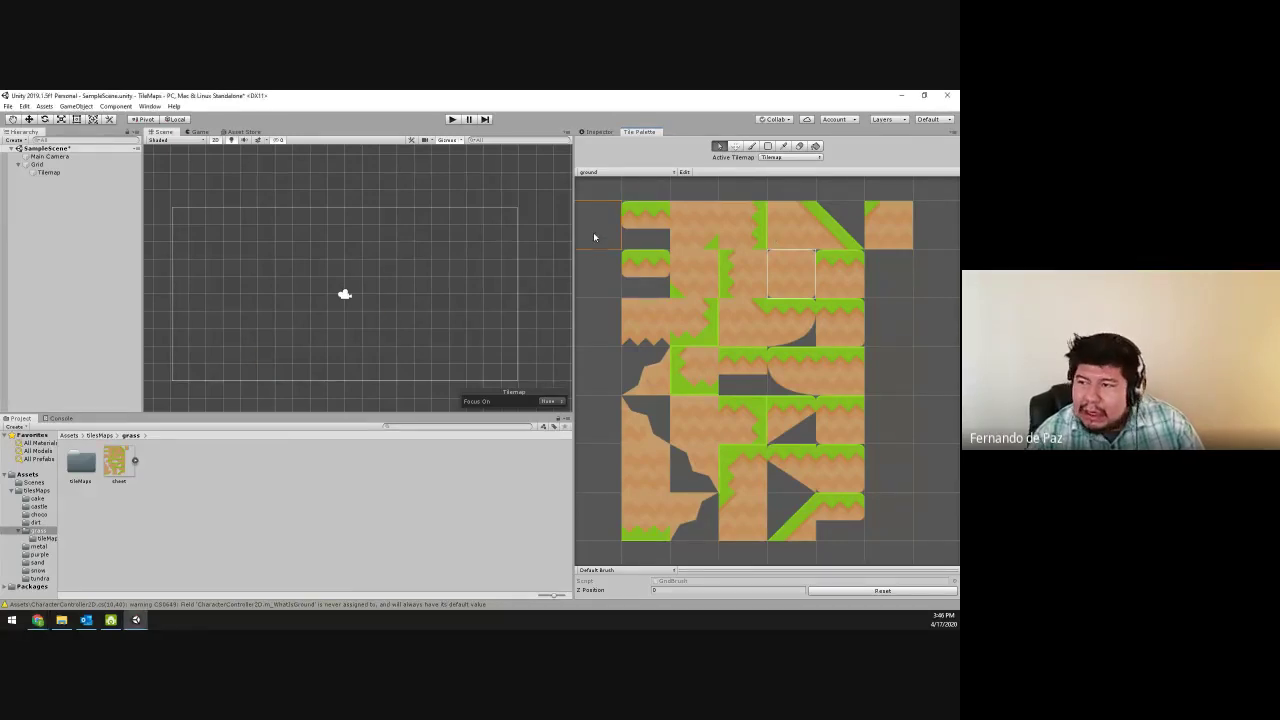
left_click(735, 147)
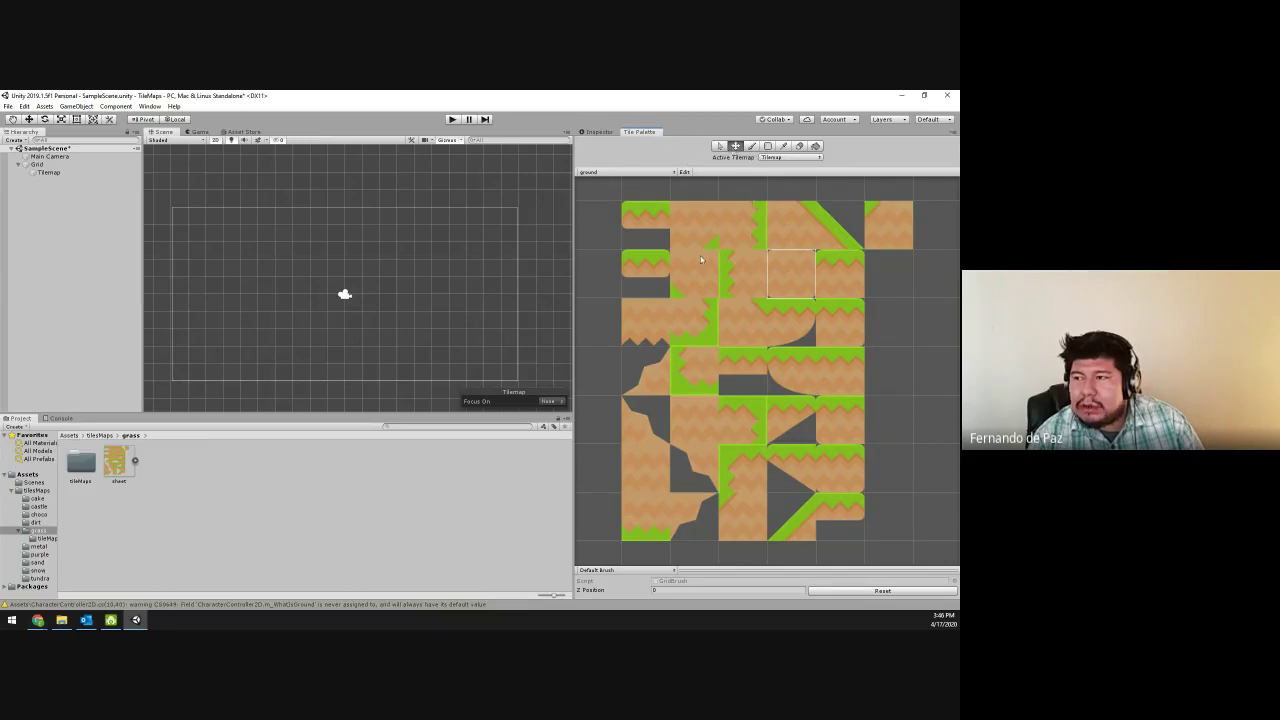
left_click(685, 246)
left_click(653, 229)
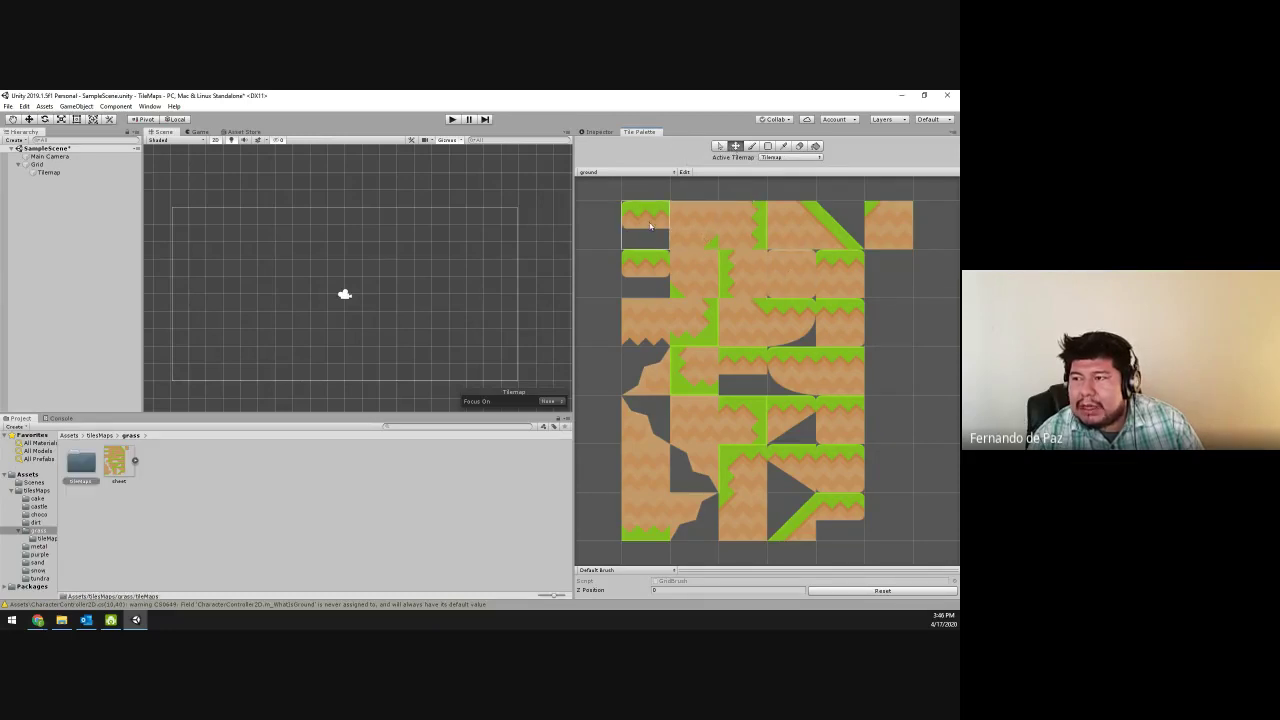
key("i")
key("m")
key("i")
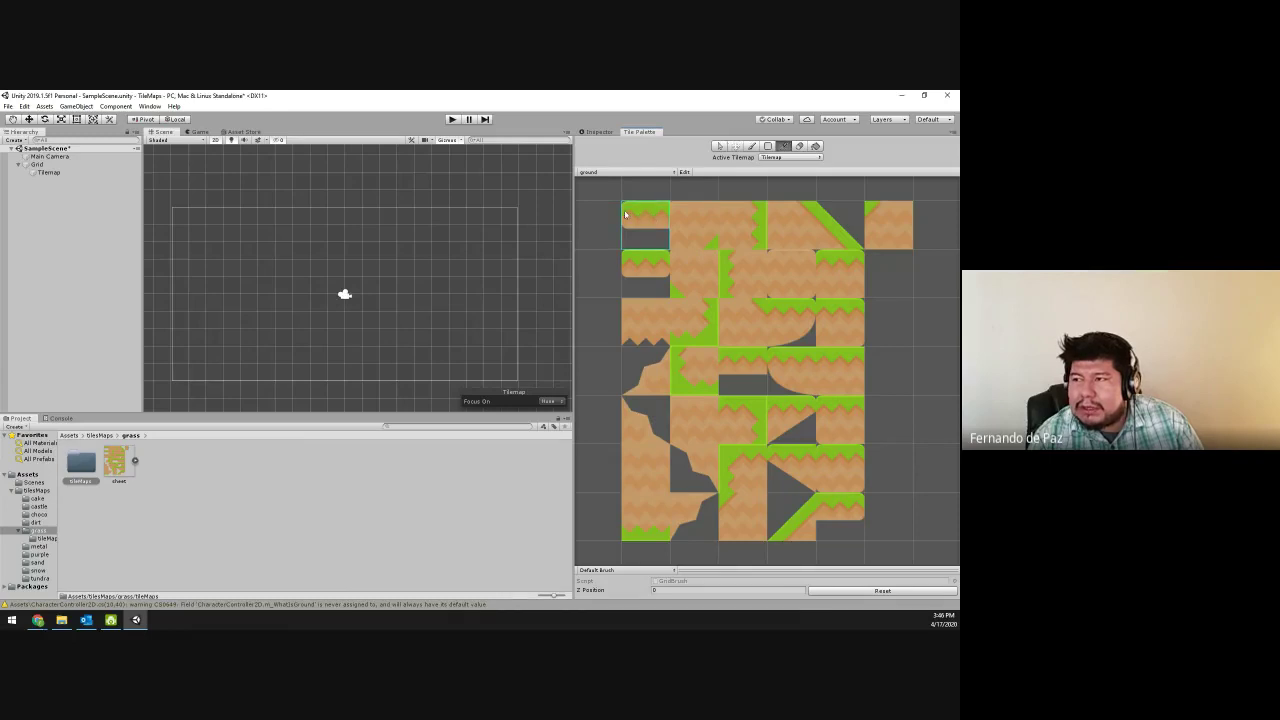
key("m")
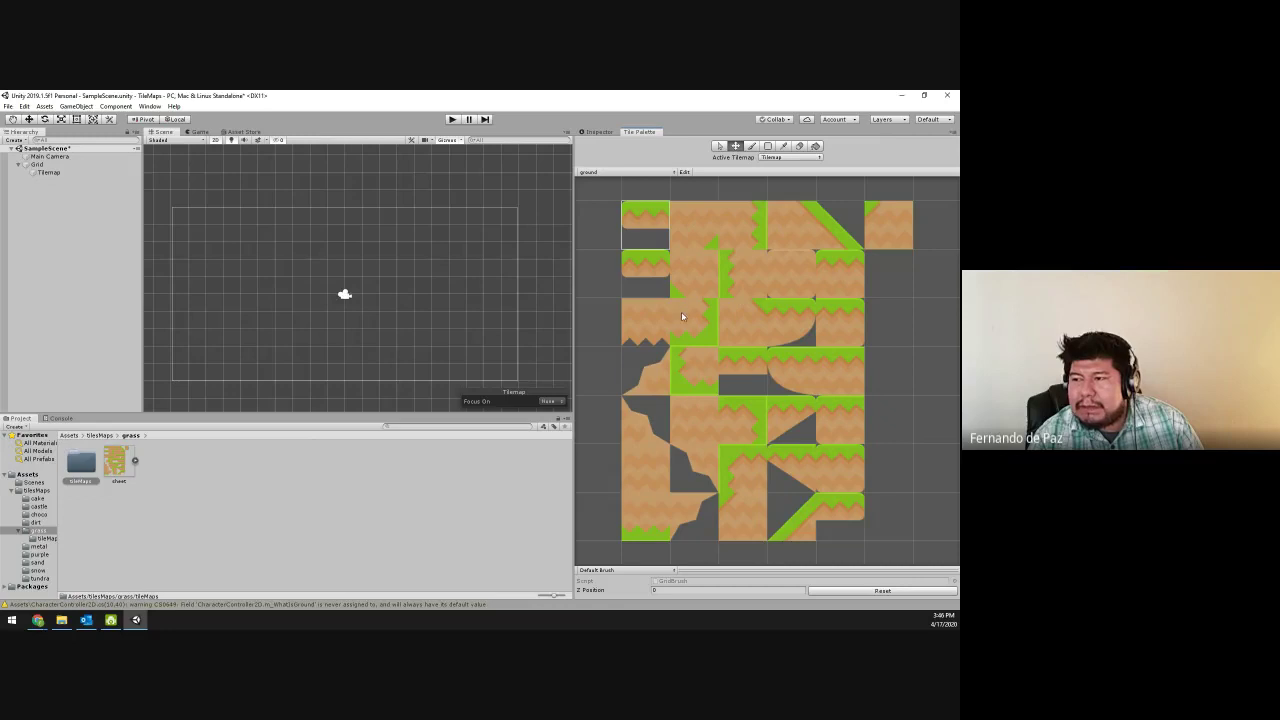
left_click(695, 340)
left_click(683, 230)
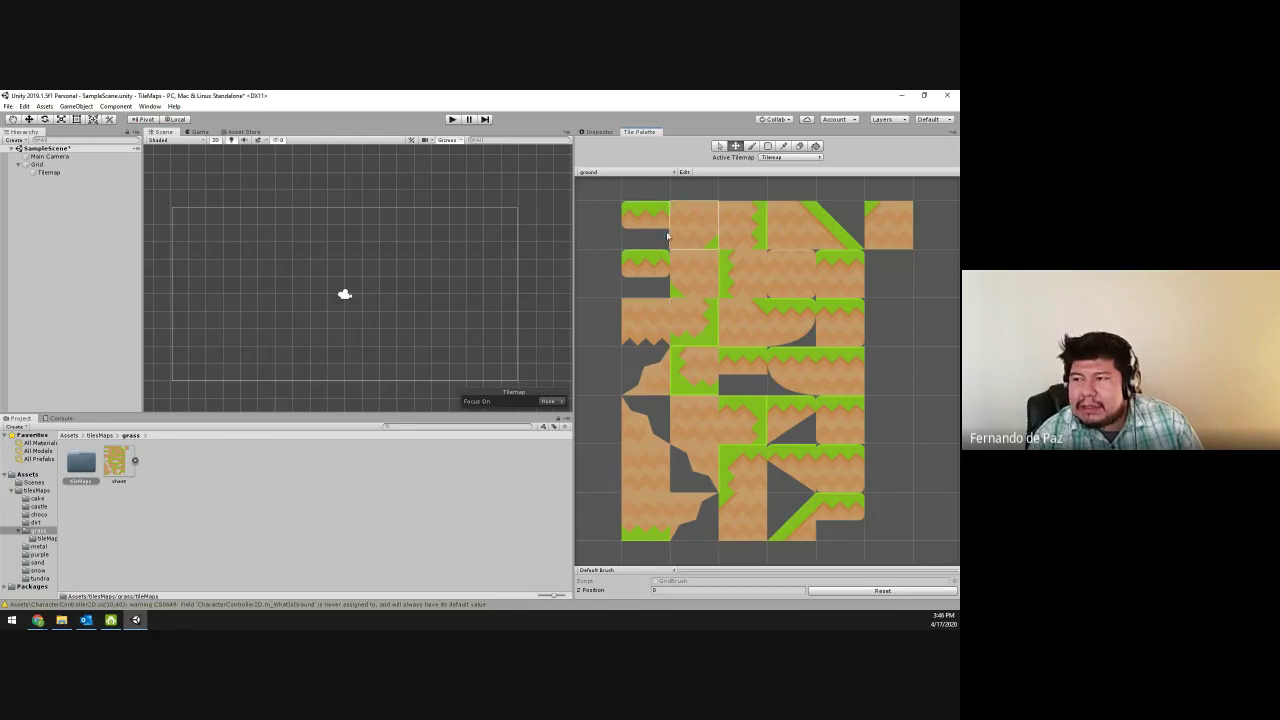
left_click(774, 158)
left_click(776, 167)
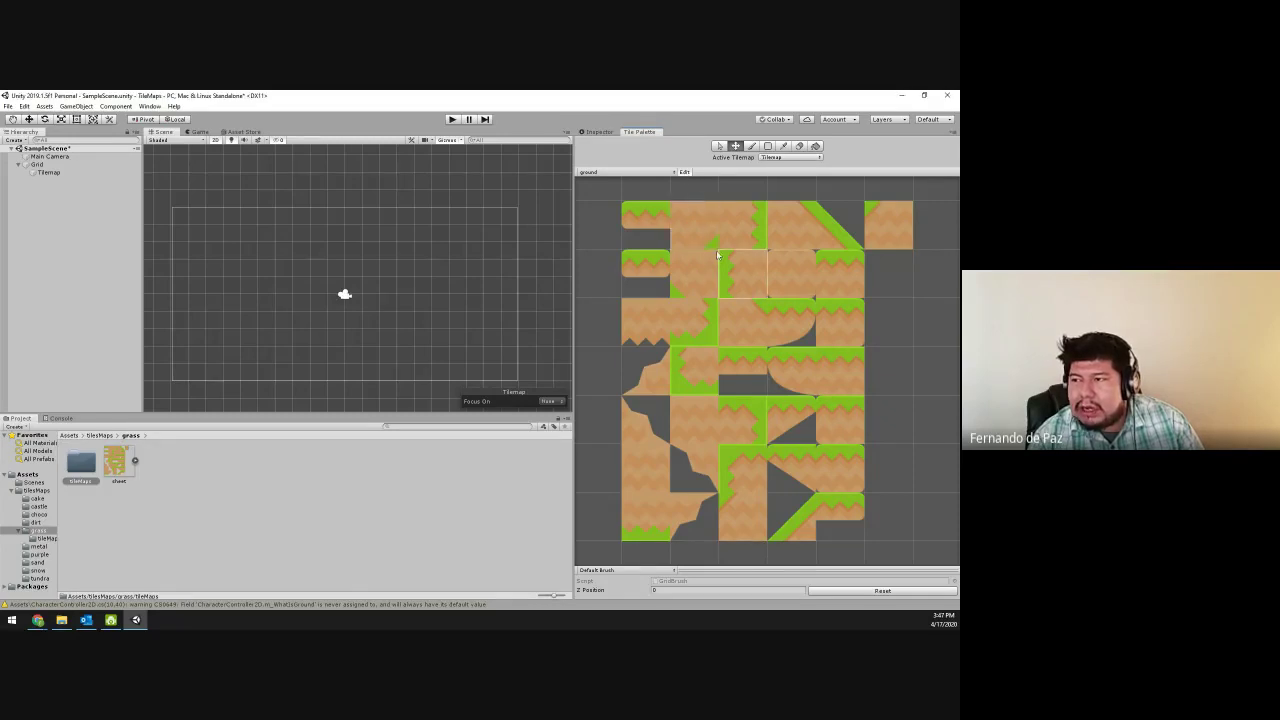
left_click(636, 233)
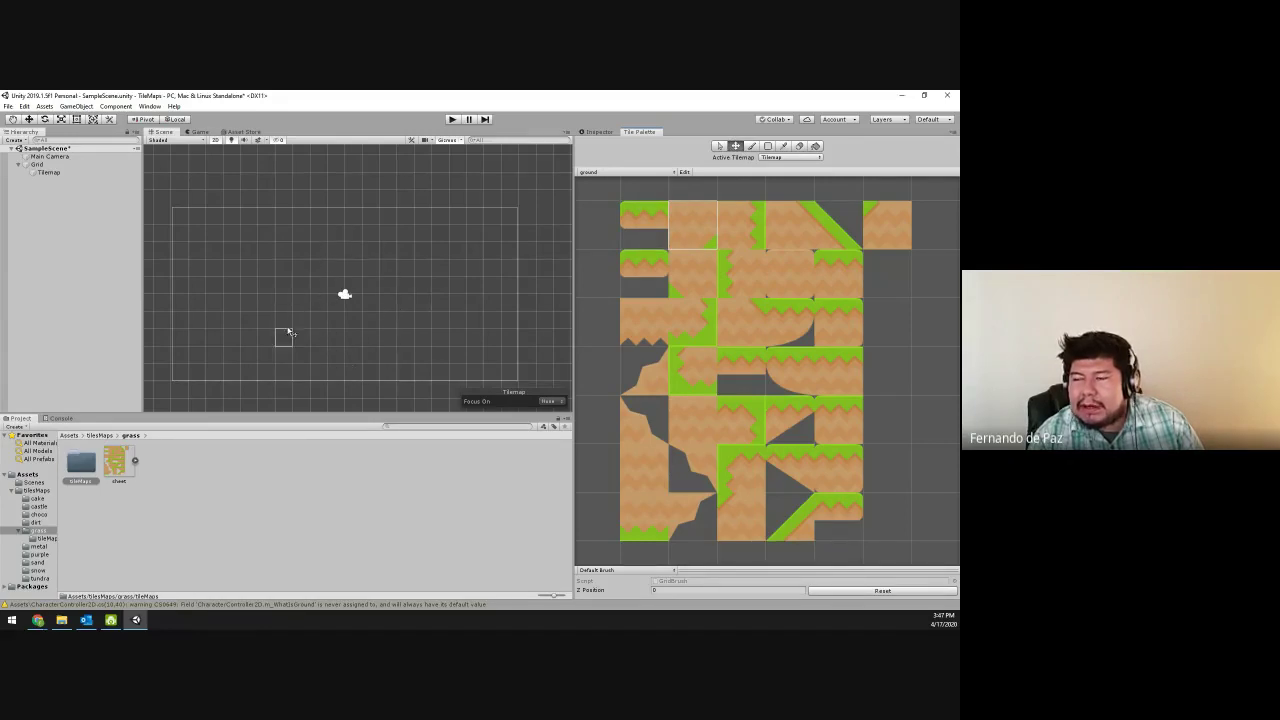
- Paint a row of 11 rounded-corner grass tiles across the scene and box-fill a 9-by-4 block directly beneath it
left_click(752, 147)
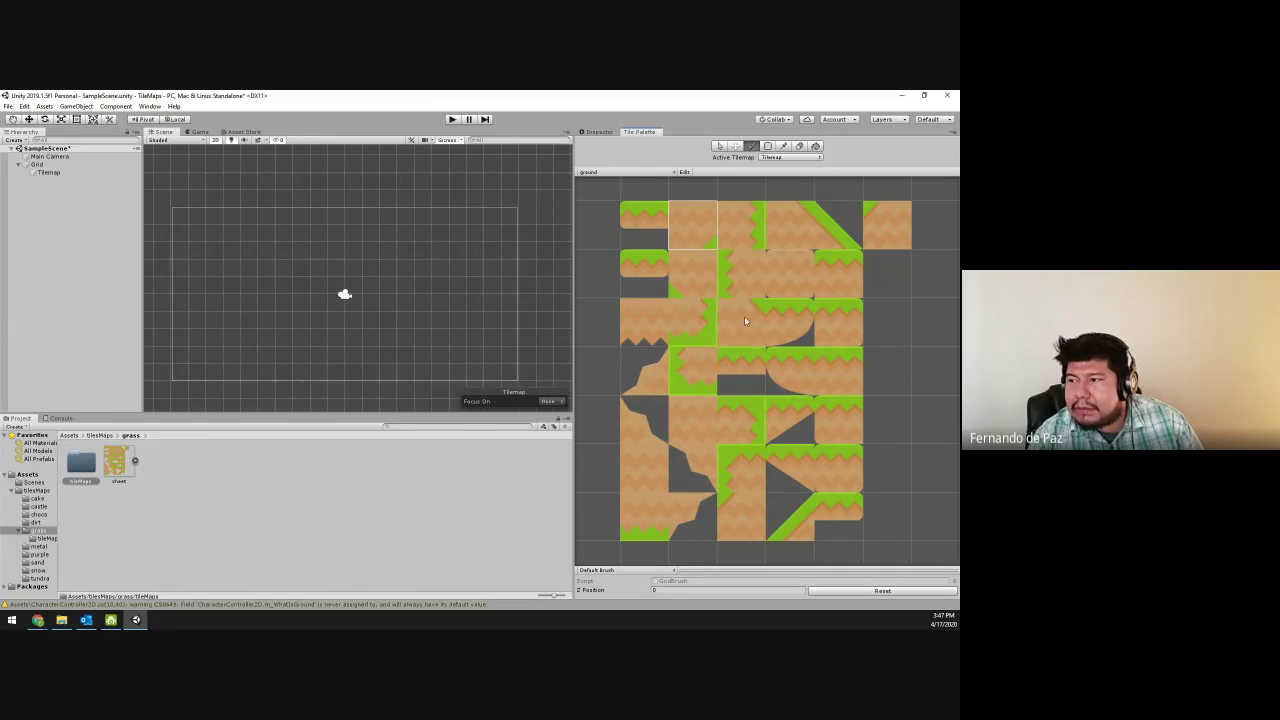
left_click(840, 278)
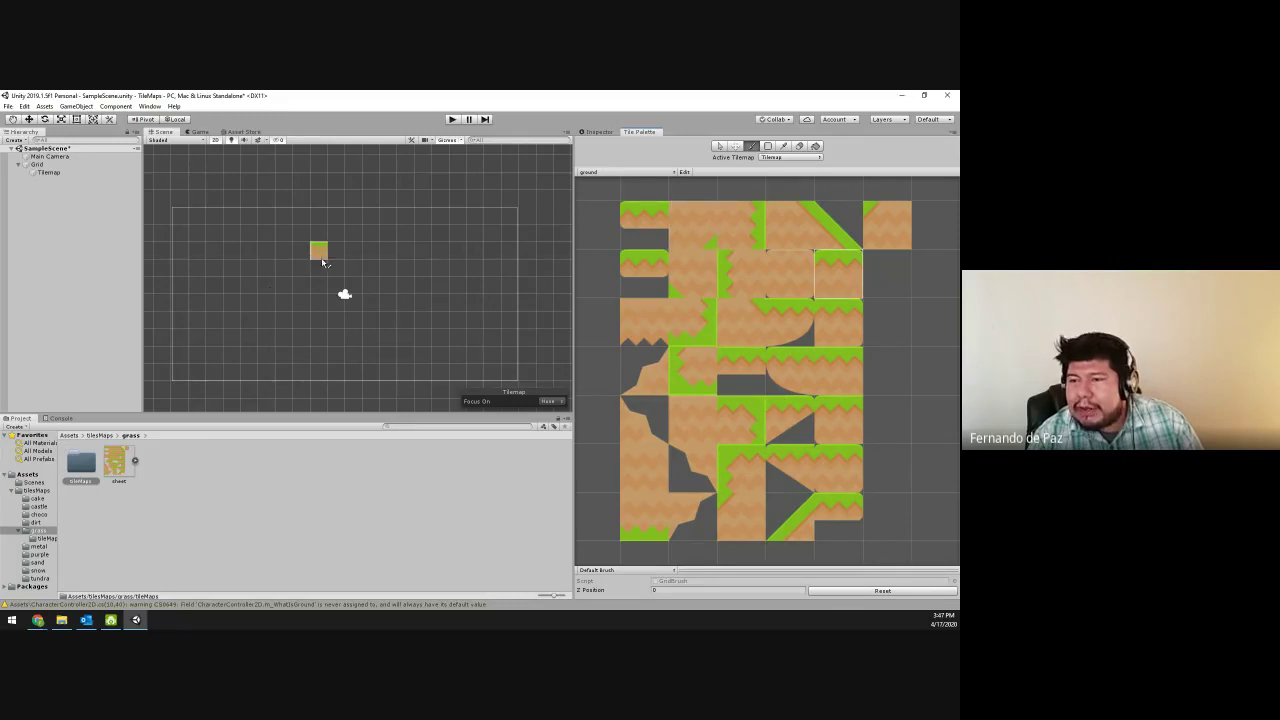
mouse_move(283, 268)
left_mouse_down()
mouse_move(410, 272)
mouse_move(245, 270)
left_mouse_up()
left_click(338, 356)
scroll(254, 282, "up", 3)
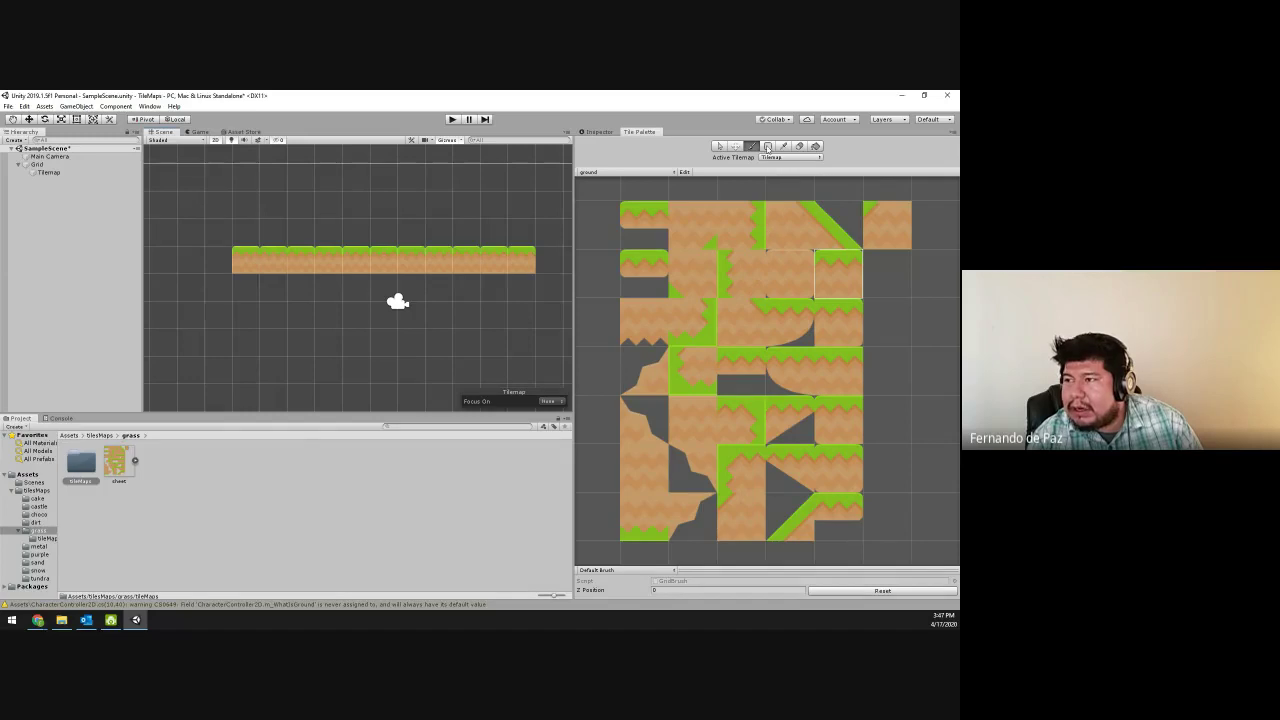
left_click(767, 147)
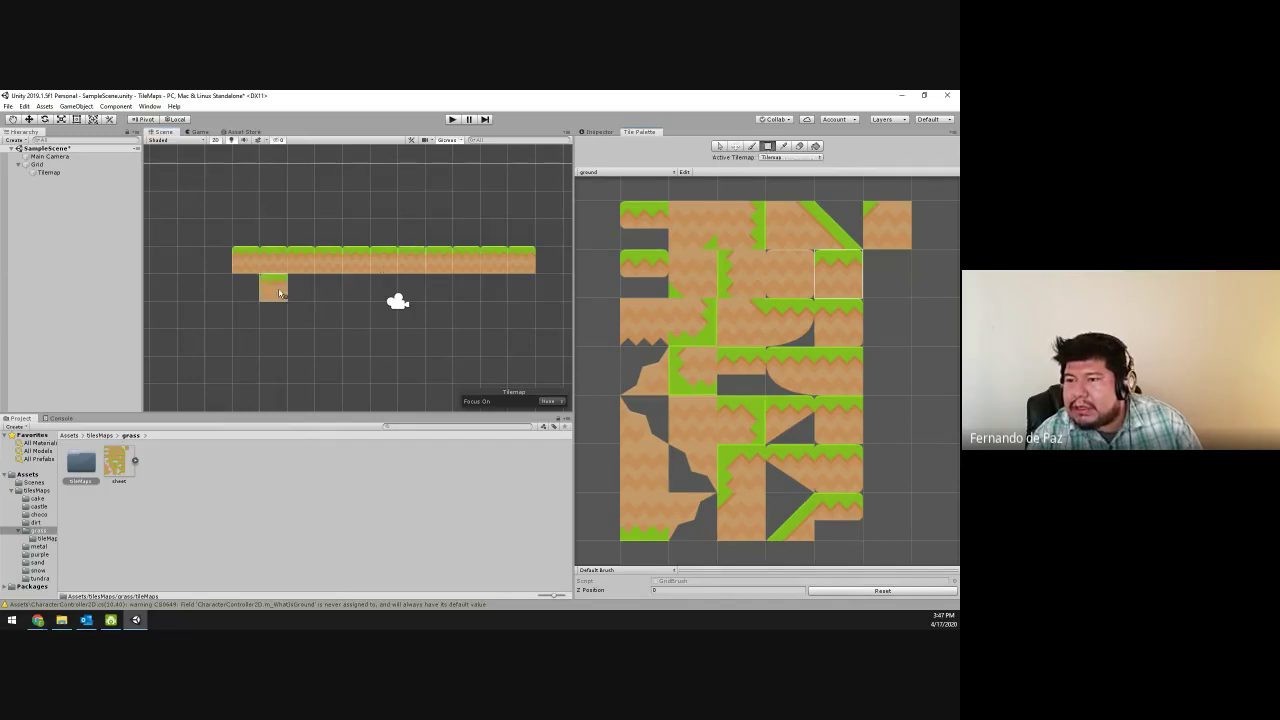
mouse_move(273, 286)
left_mouse_down()
mouse_move(530, 385)
mouse_move(495, 368)
left_mouse_up()
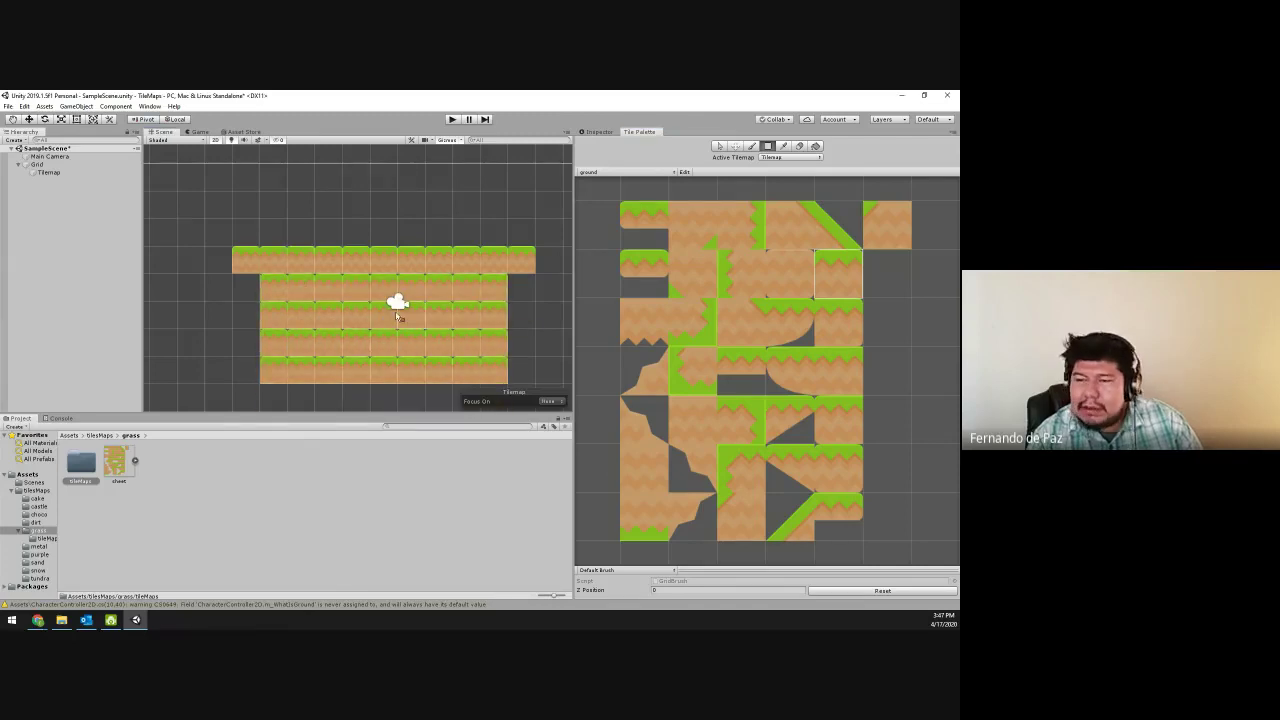
- Pick a 3-by-3 group of painted tiles as the brush and stamp copies of it above and beside the existing block
left_click(783, 147)
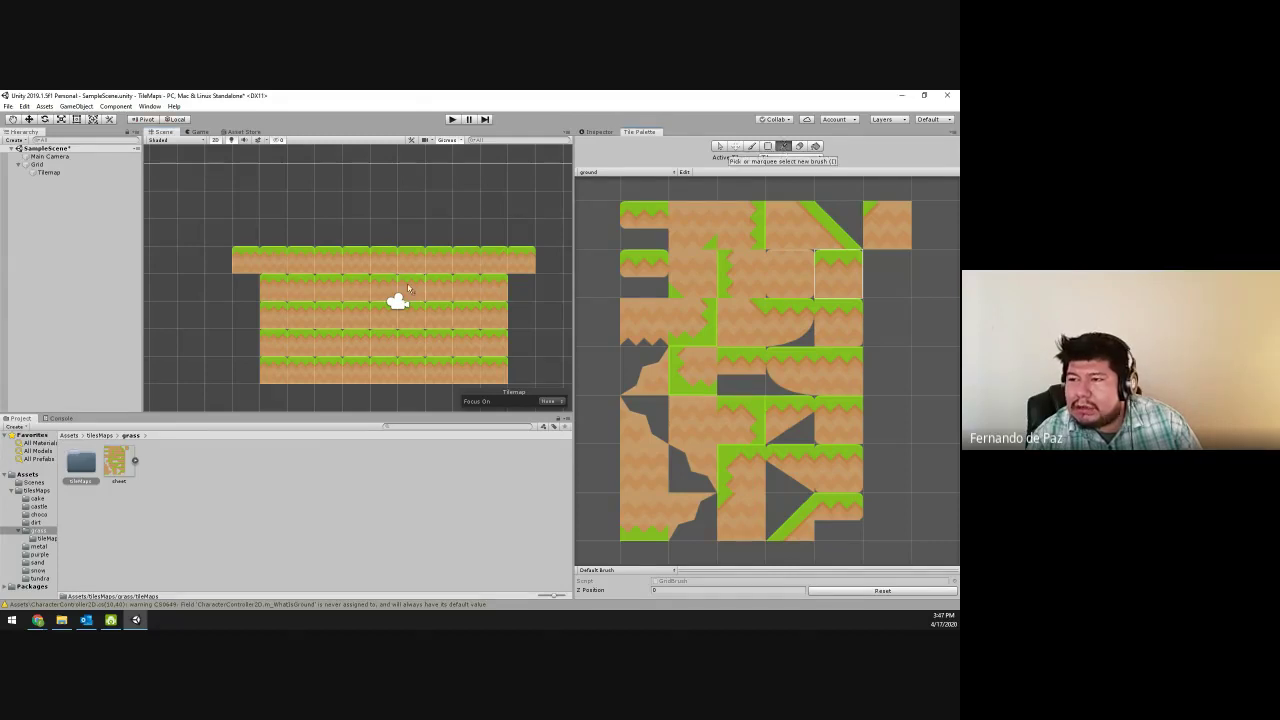
left_click_drag(455, 290, 488, 355)
left_click(572, 310)
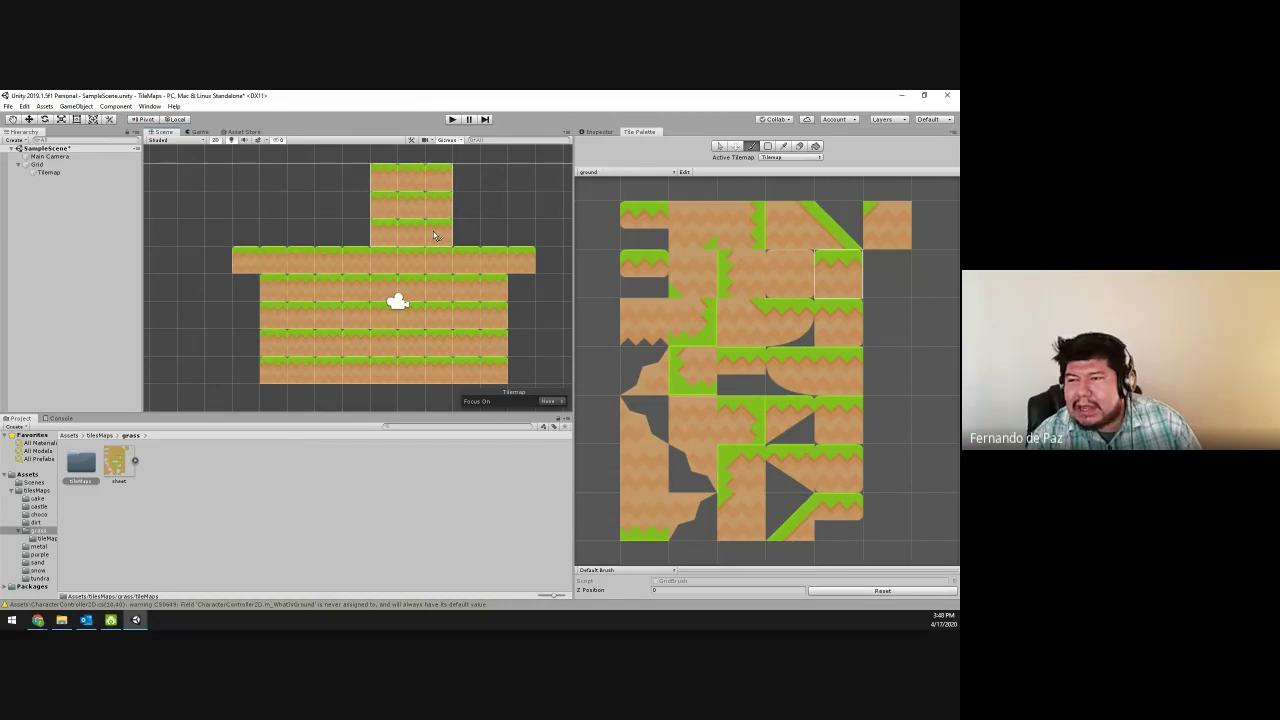
left_click(434, 236)
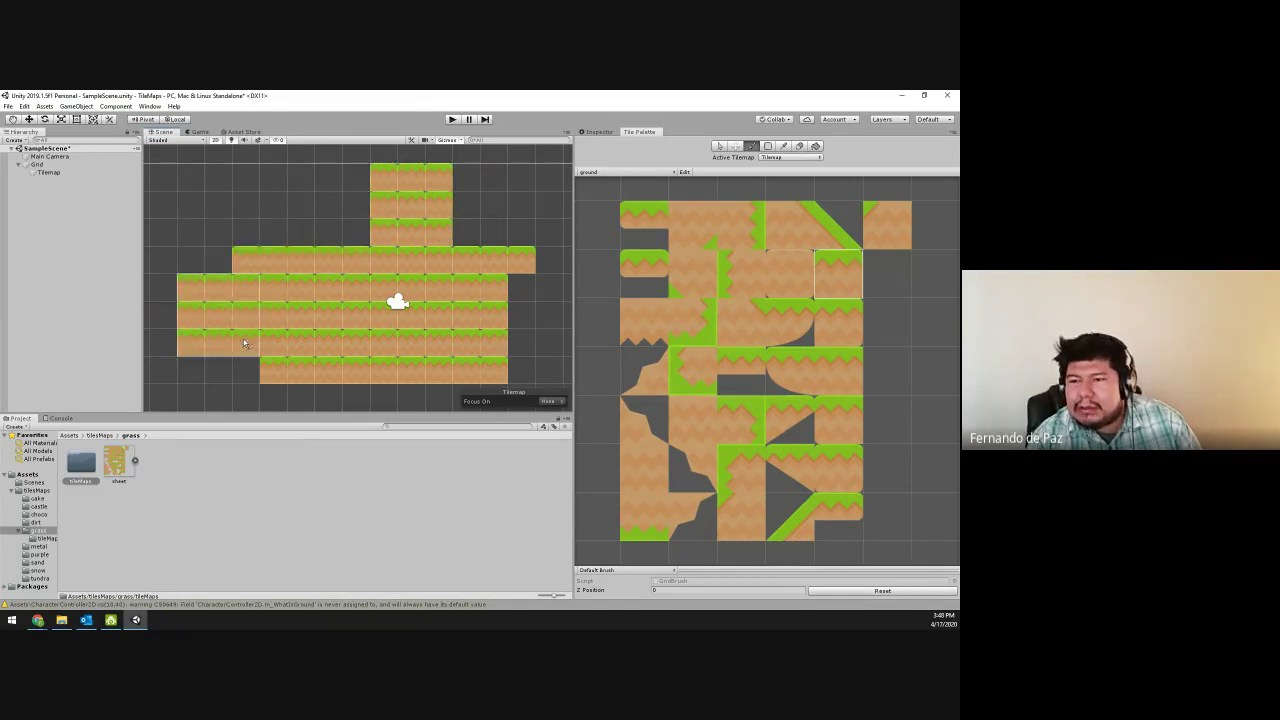
left_click(230, 362)
left_click(226, 236)
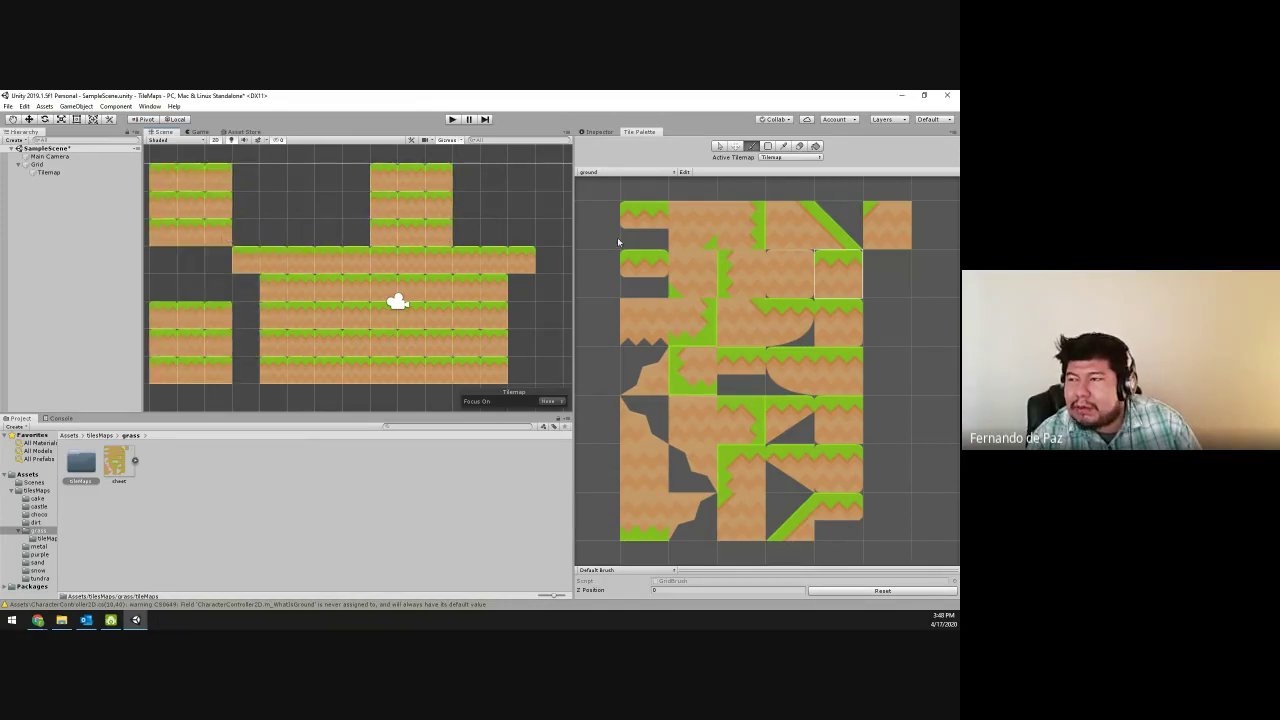
- Erase all the painted tiles from the scene
left_click(800, 147)
mouse_move(498, 358)
left_mouse_down()
mouse_move(524, 291)
mouse_move(451, 372)
mouse_move(514, 376)
mouse_move(393, 318)
mouse_move(350, 360)
mouse_move(403, 290)
mouse_move(456, 262)
mouse_move(302, 330)
mouse_move(274, 388)
mouse_move(219, 361)
mouse_move(210, 207)
left_mouse_up()
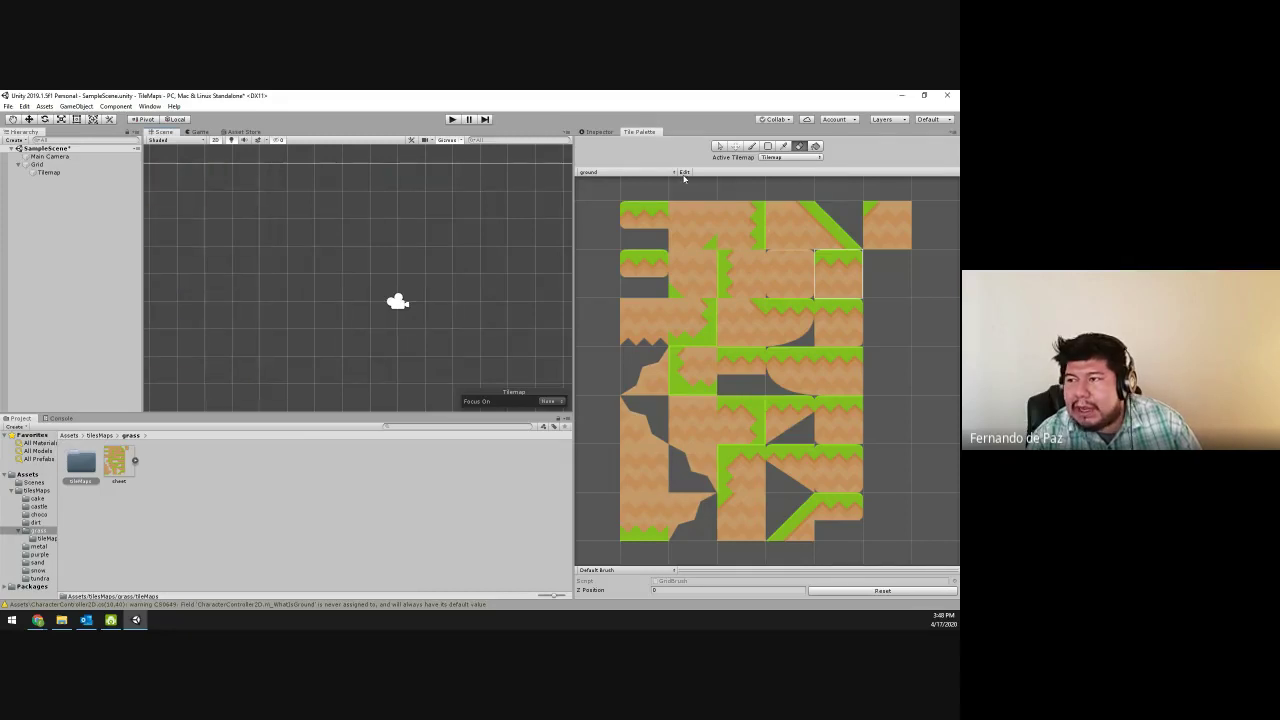
left_click_drag(684, 178, 809, 191)
- Try flood-filling the empty tilemap with the rounded-corner grass tile, then return to the paintbrush on a cleared scene
left_click(817, 147)
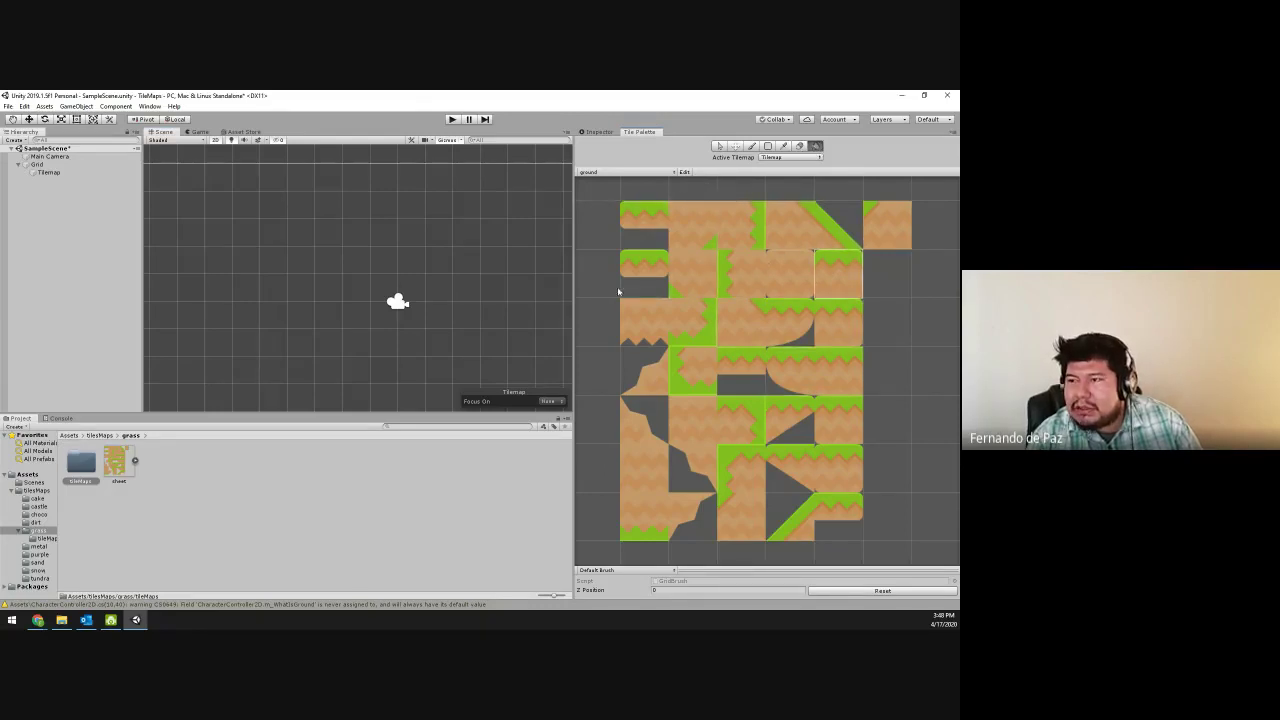
left_click(420, 300)
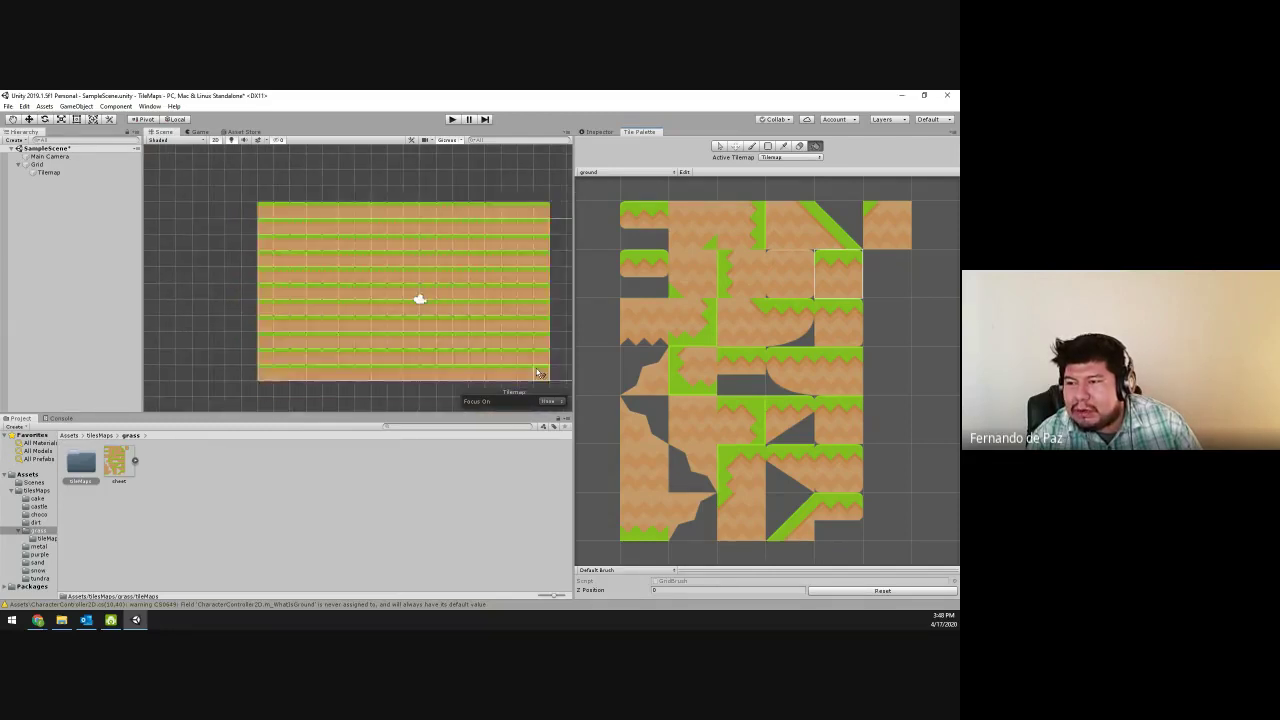
left_click(752, 146)
mouse_move(513, 252)
middle_mouse_down()
mouse_move(415, 235)
mouse_move(474, 268)
middle_mouse_up()
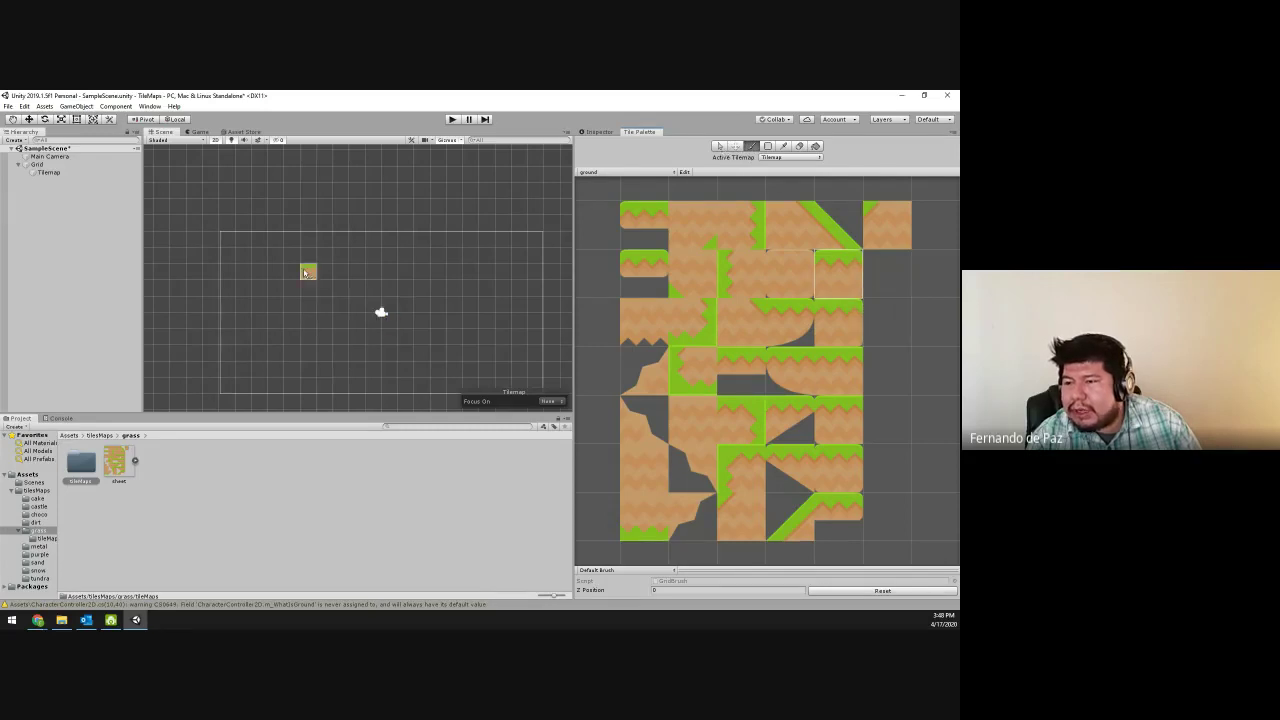
scroll(340, 268, "up", 1)
mouse_move(374, 306)
middle_mouse_down()
mouse_move(362, 283)
mouse_move(373, 291)
middle_mouse_up()
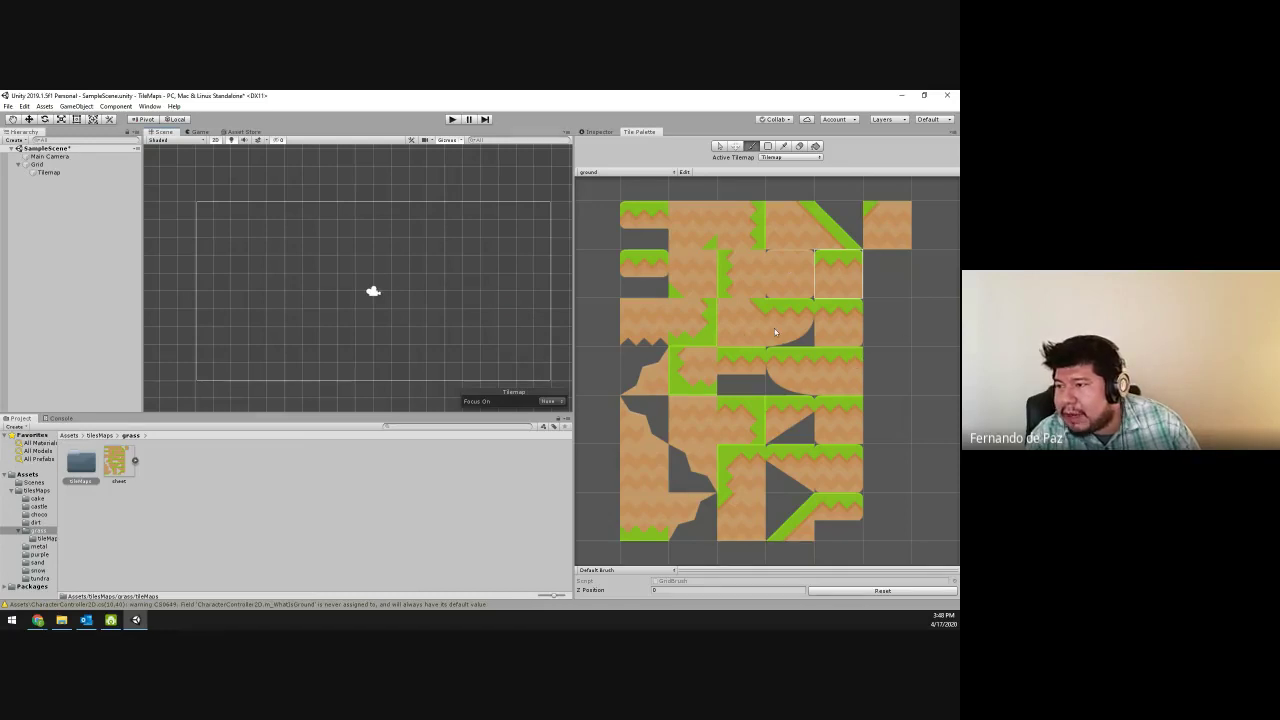
- Paint a horizontal row above the camera with the square-edged grass tile from the palette's fourth row, fifth column
left_click(830, 385)
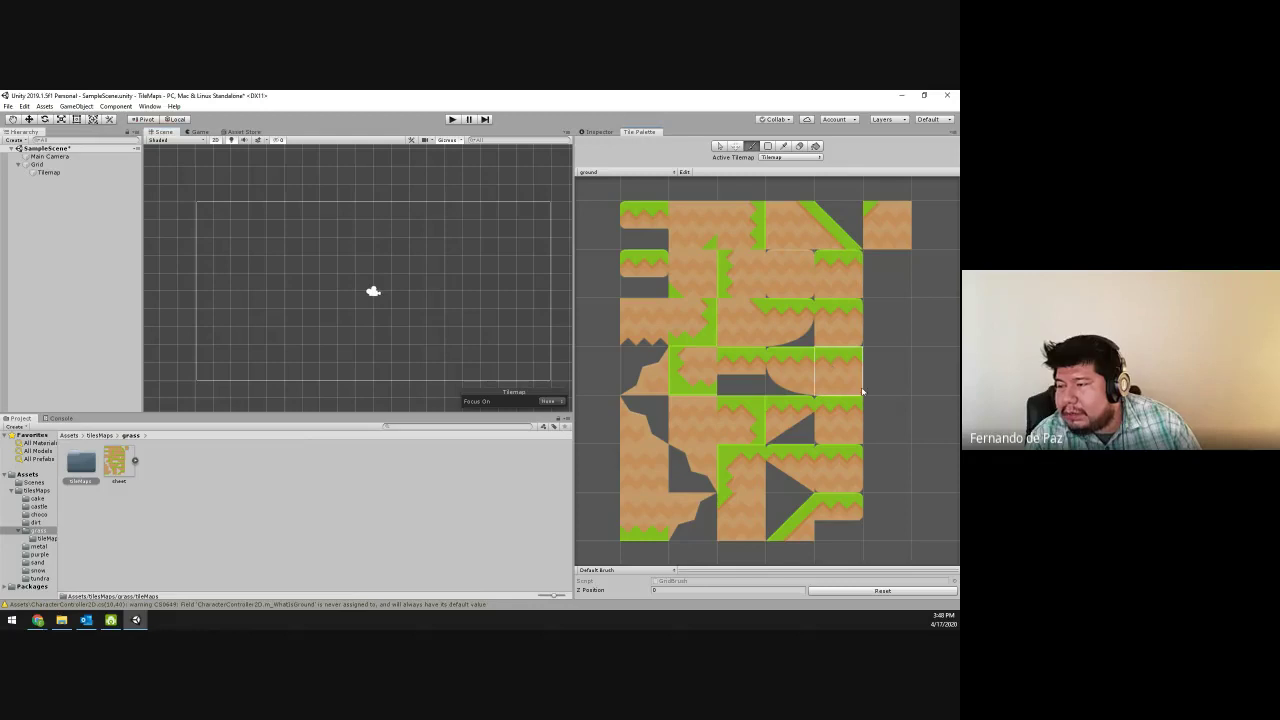
left_click(454, 299)
scroll(455, 305, "up", 2)
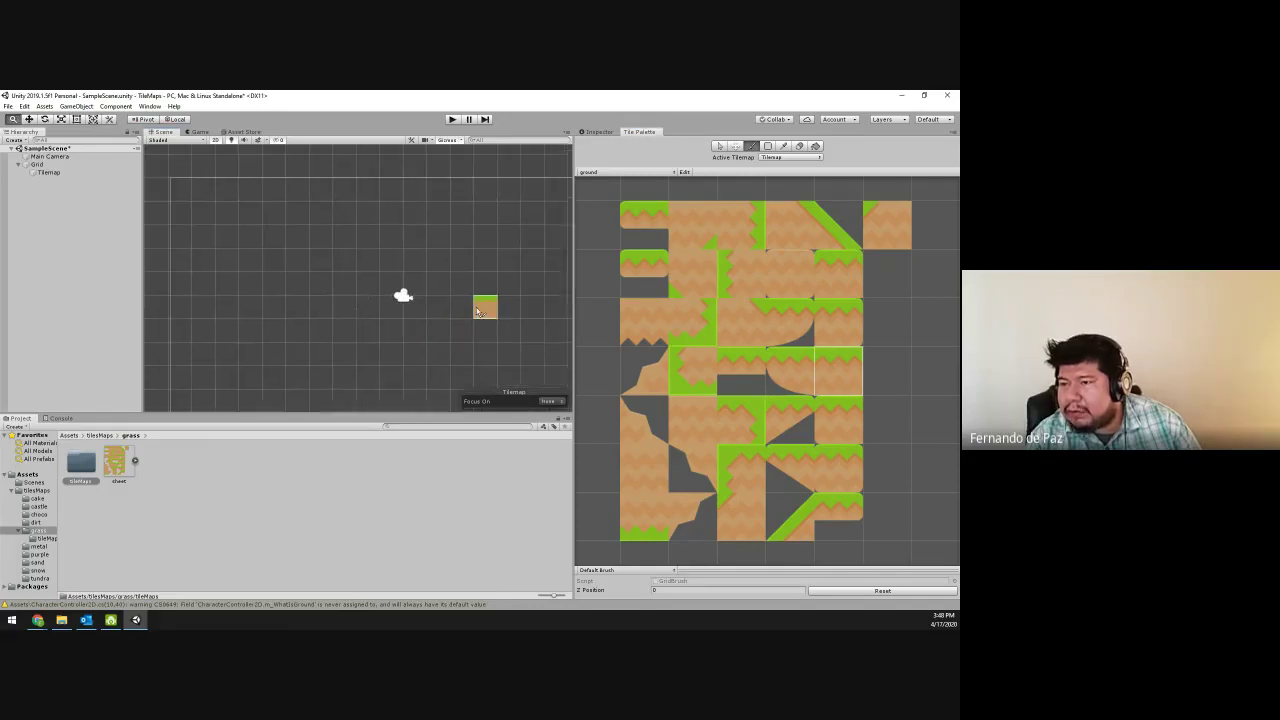
scroll(454, 314, "down", 1)
key("ctrl+z")
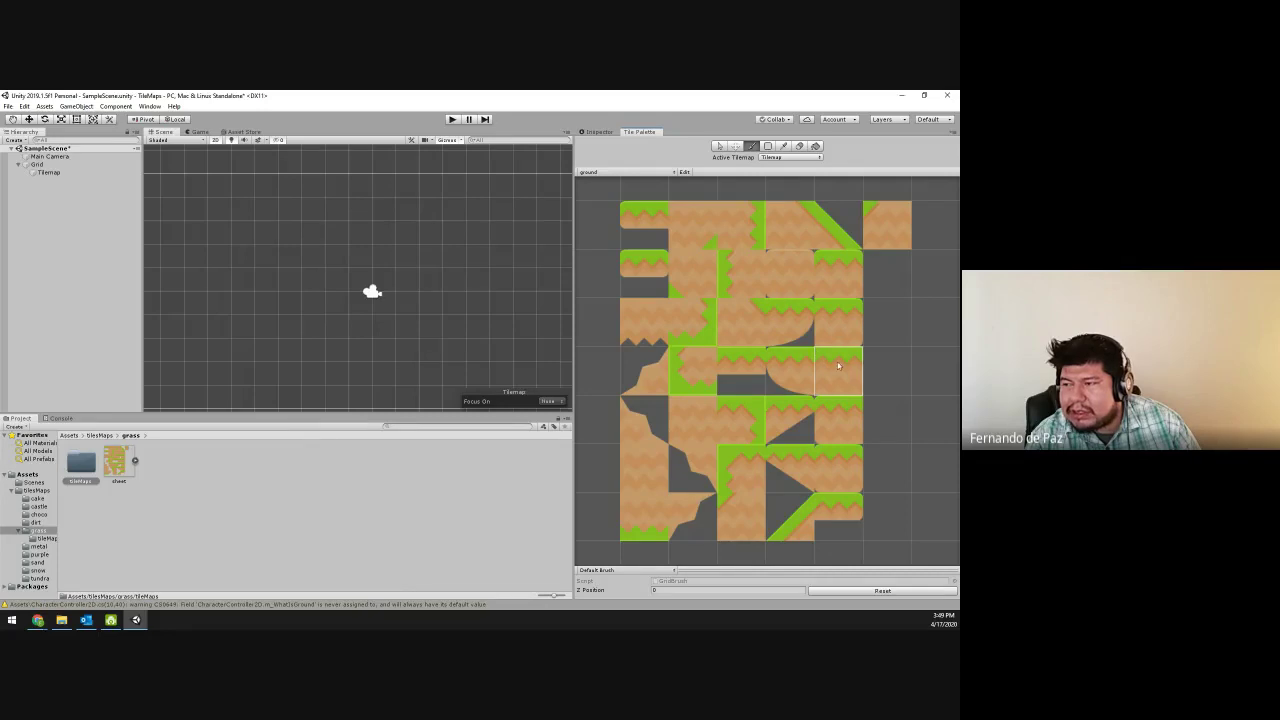
left_click_drag(289, 256, 430, 264)
scroll(312, 257, "up", 5)
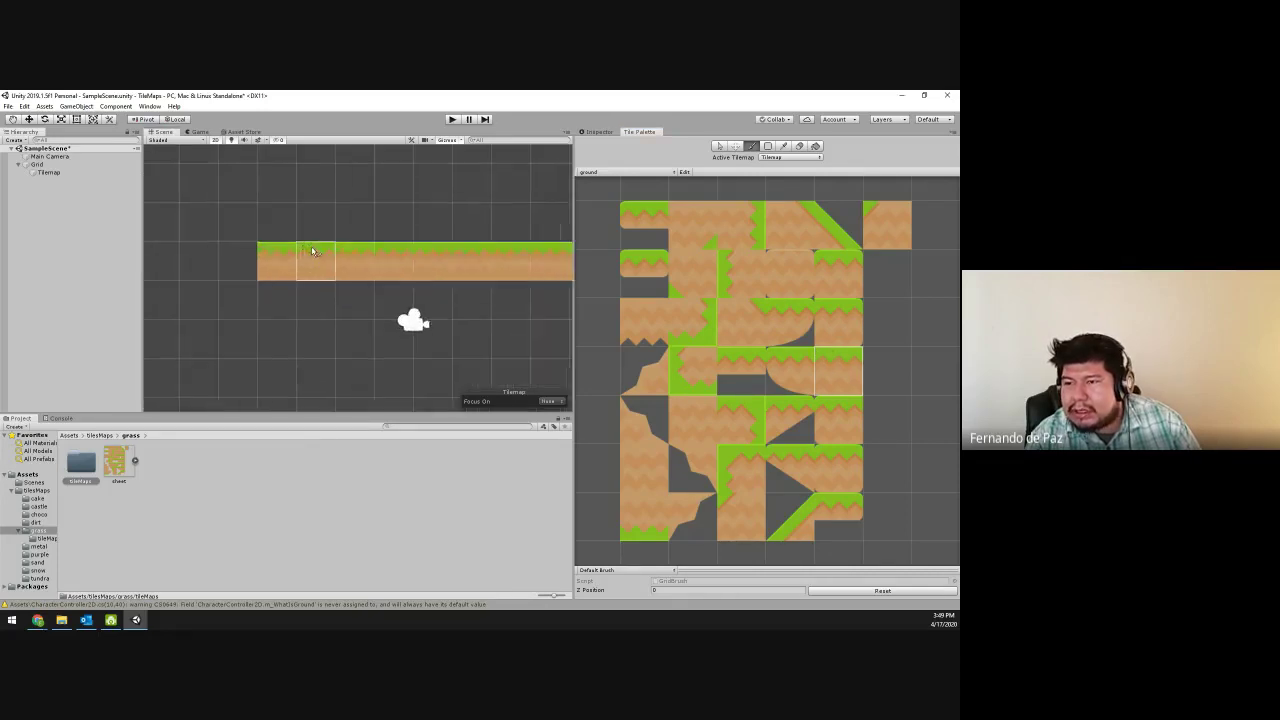
- Paint a row of seven rounded-corner grass tiles two cells below the first row, using the palette's second-row, fifth-column tile
left_click(313, 368)
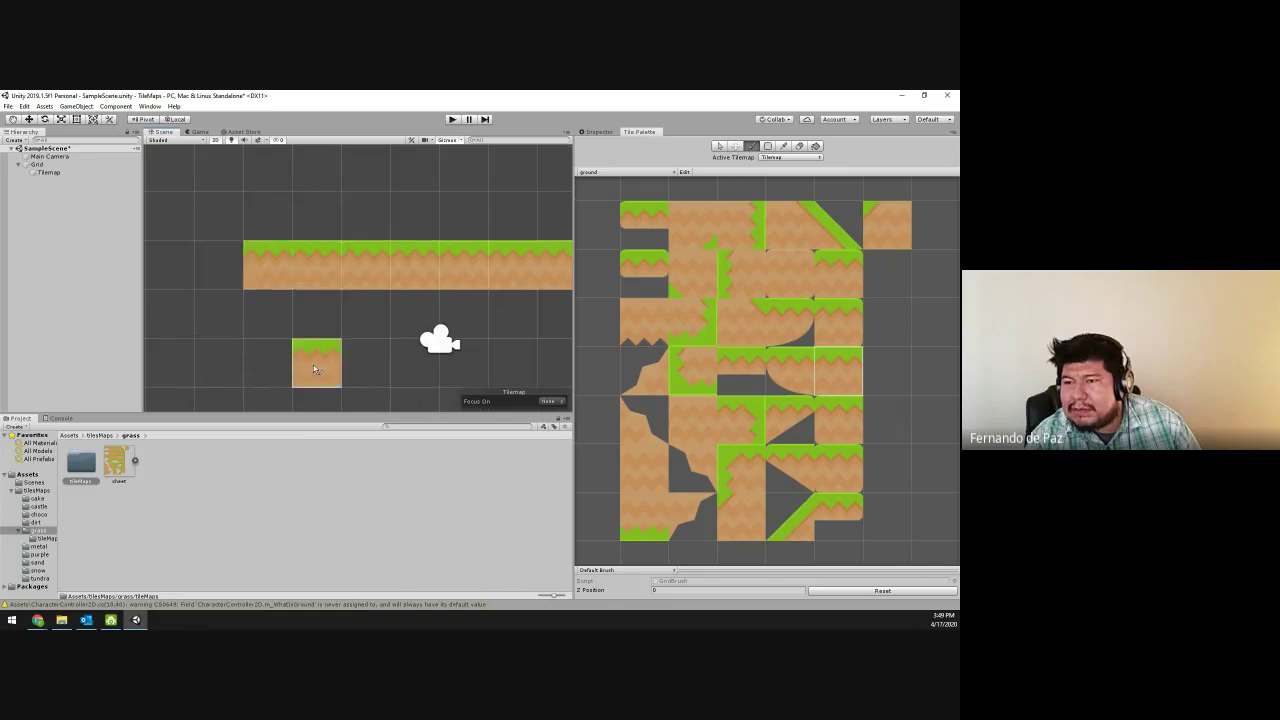
left_click(837, 268)
left_click_drag(268, 362, 519, 368)
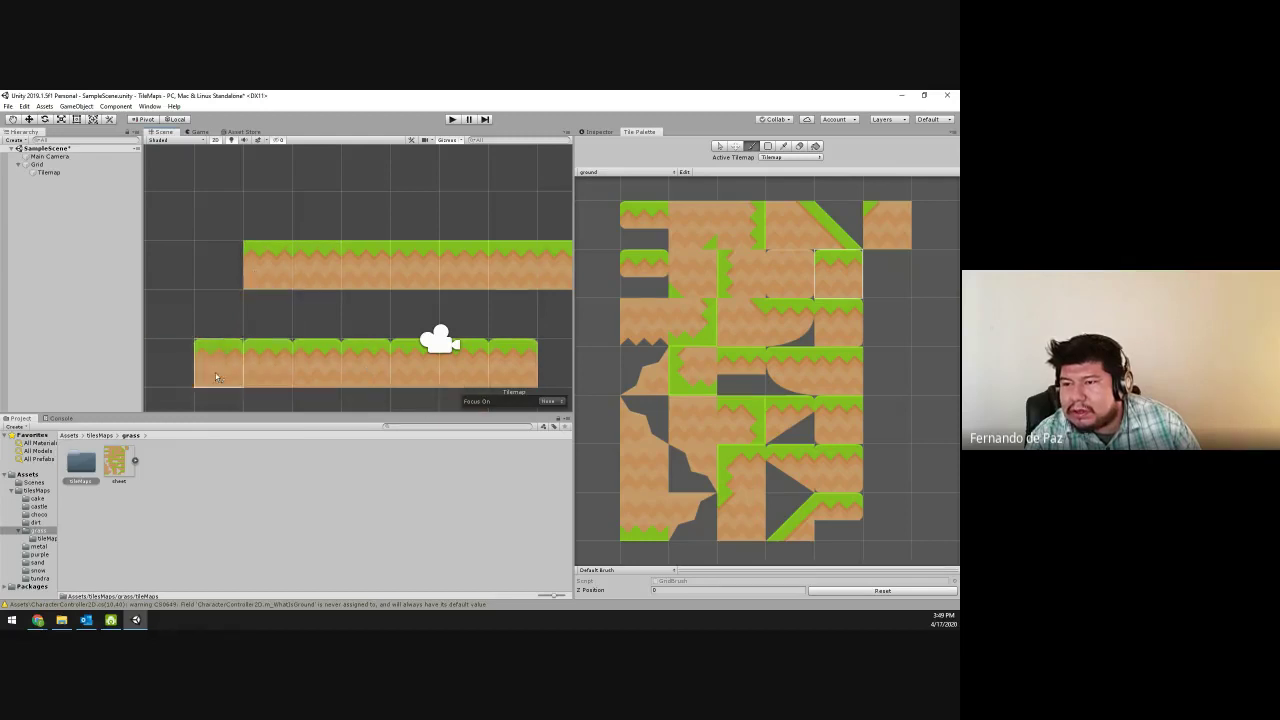
- Erase the lower row of seven rounded-corner grass tiles, keeping the square-edged row above the camera
scroll(405, 320, "down", 2)
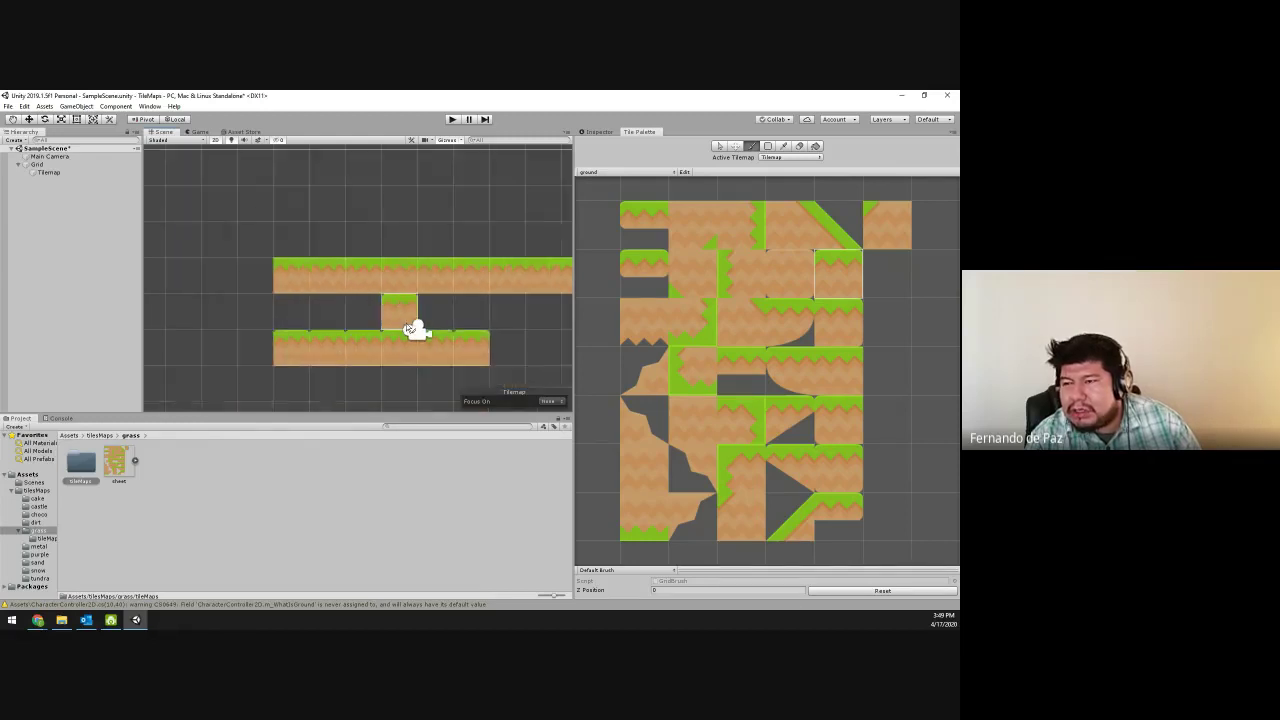
middle_click_drag(405, 328, 330, 312)
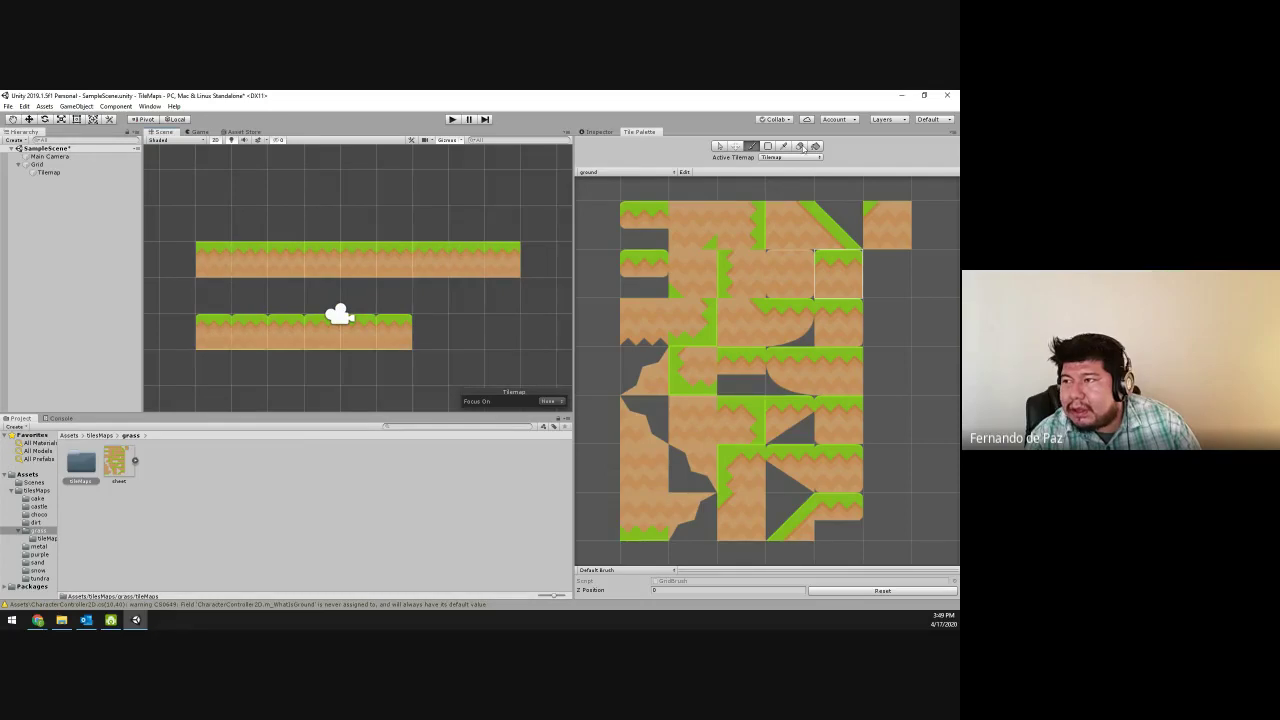
left_click(800, 146)
left_click_drag(405, 332, 205, 332)
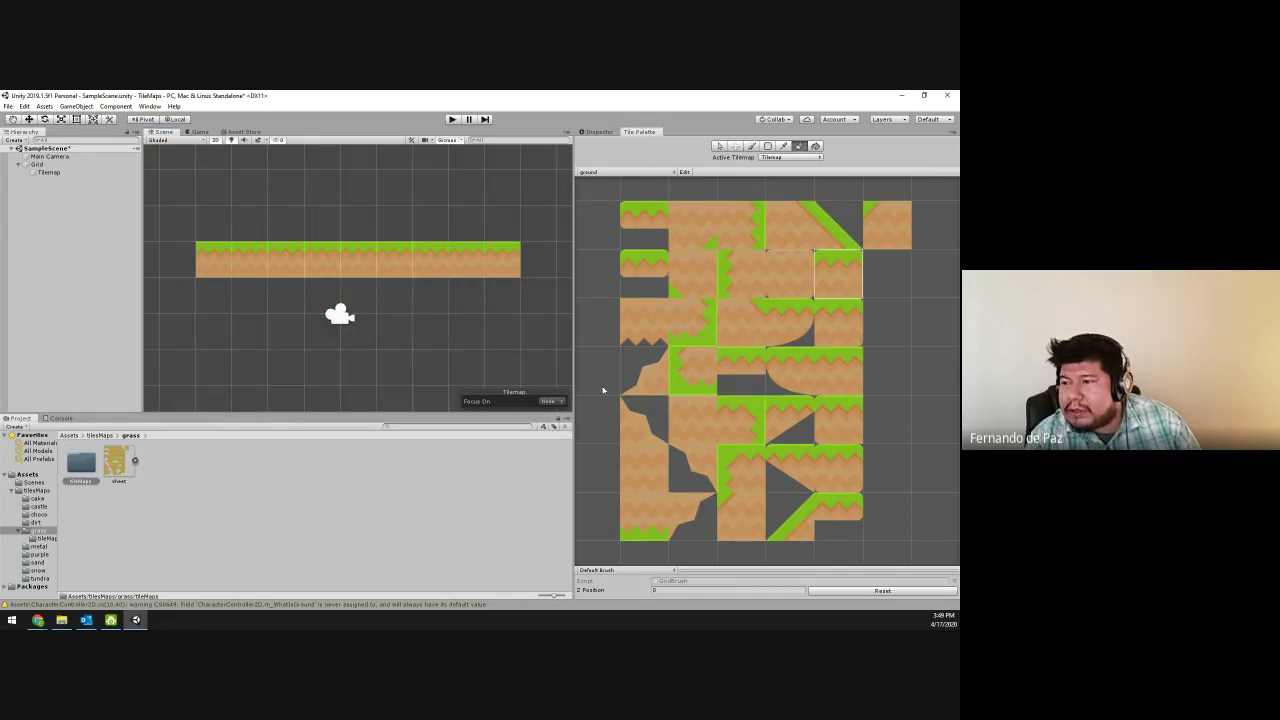
- Paint the top-right corner tile from the palette's fifth row, third column onto the right end of the grass row
middle_click_drag(420, 334, 346, 316)
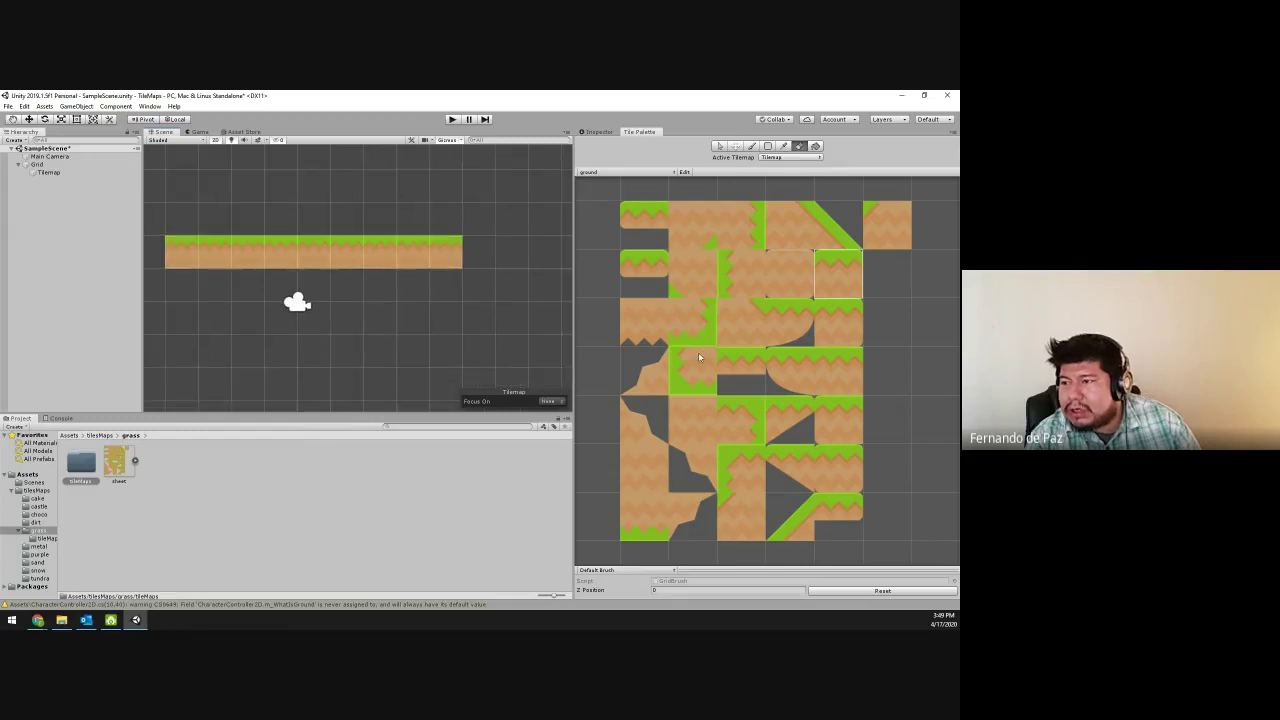
left_click(740, 418)
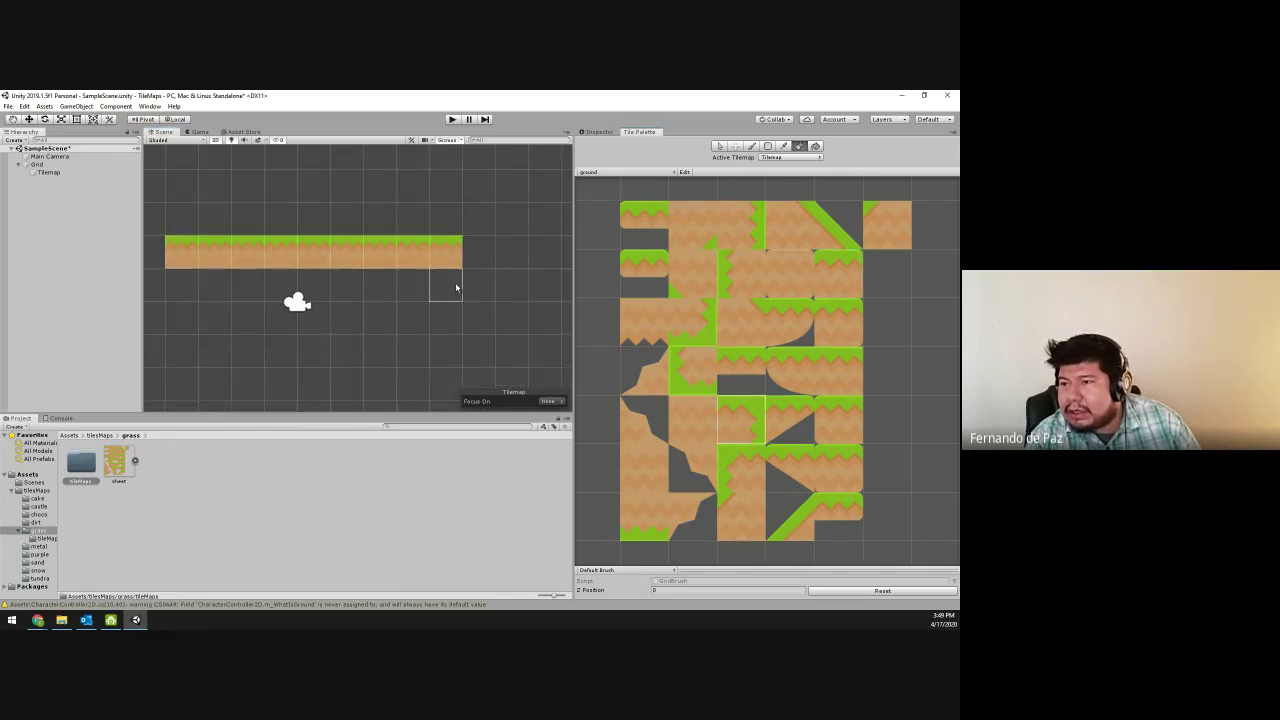
left_click(752, 146)
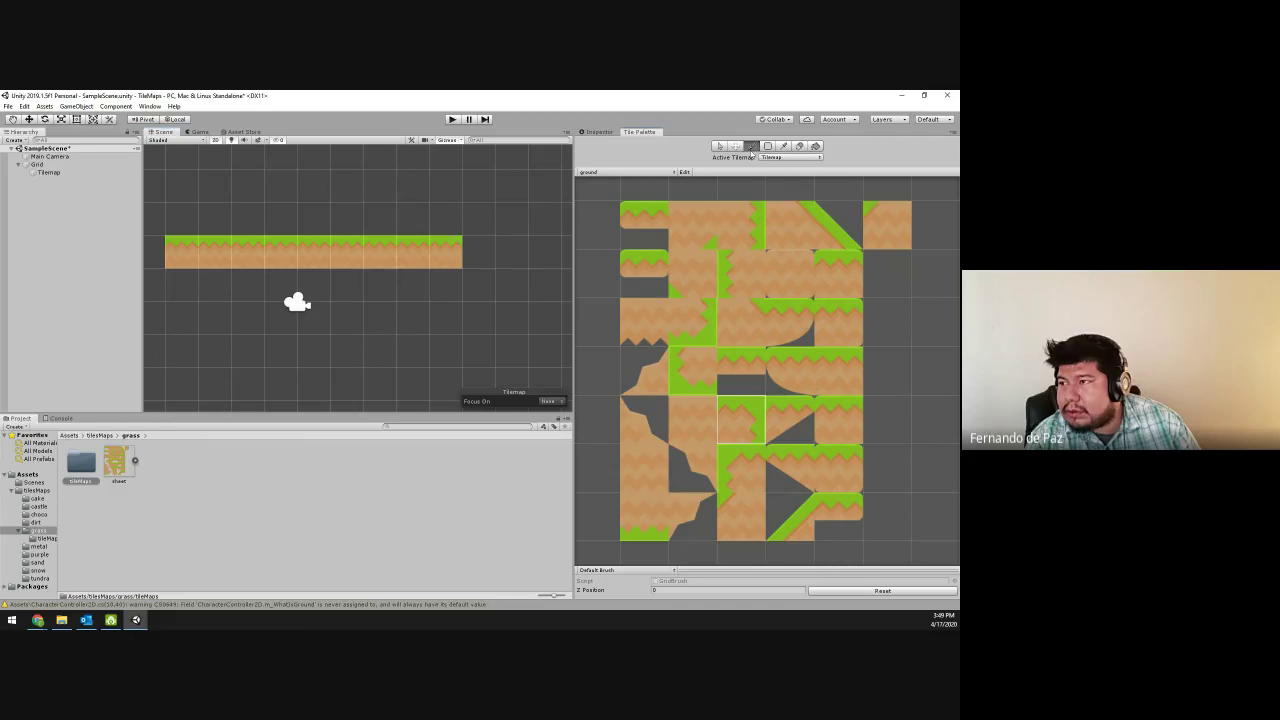
left_click(481, 258)
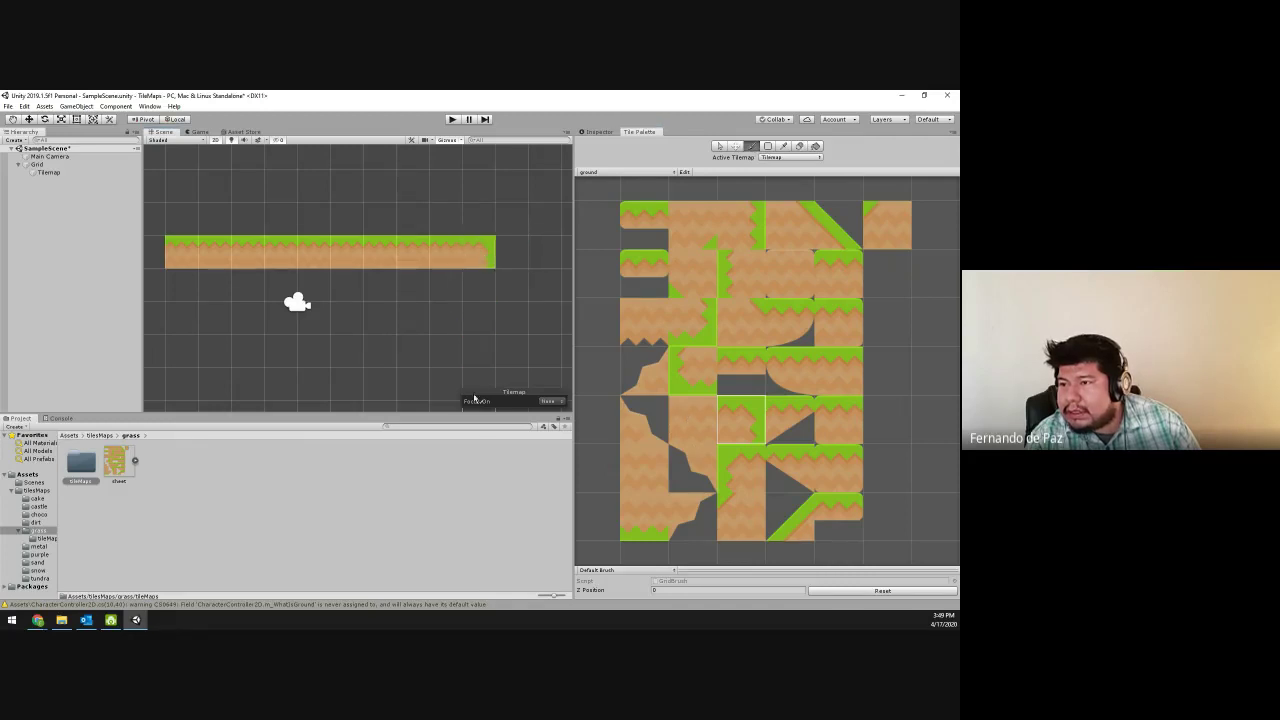
- Place the top-left corner tile on the row's left end and the two bottom corner tiles three cells below the row's ends
left_click(698, 380)
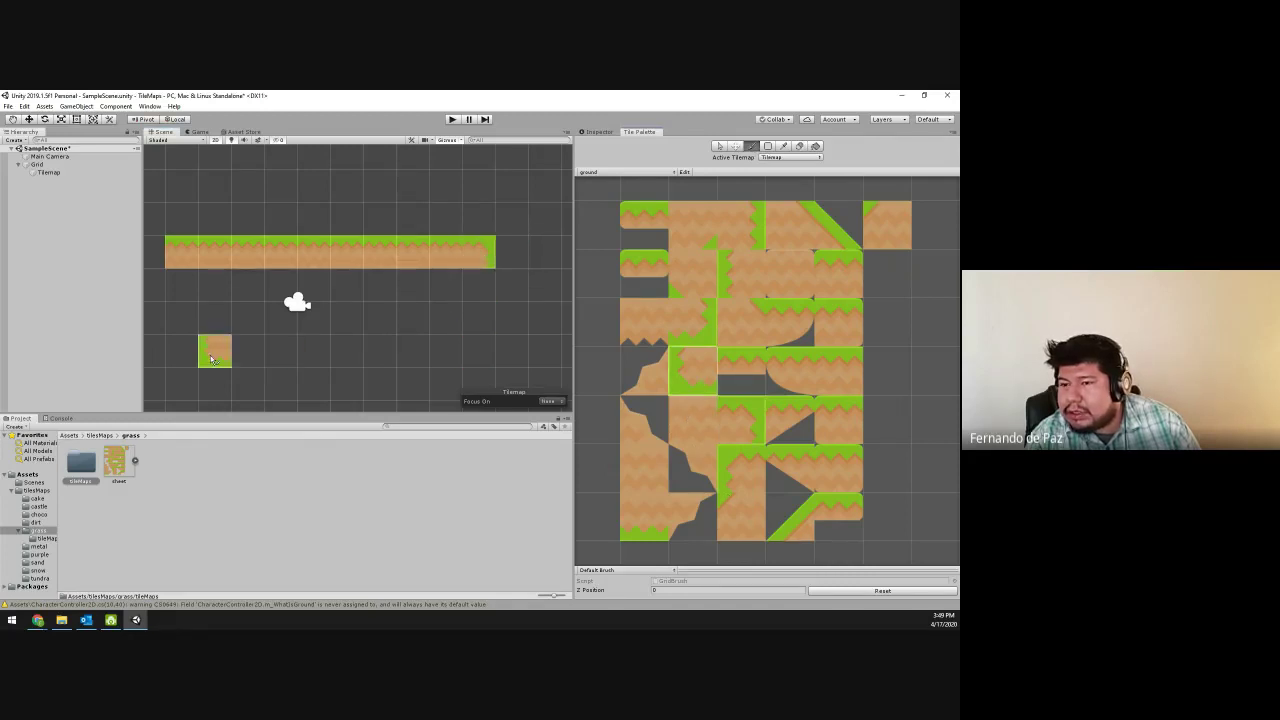
left_click(181, 350)
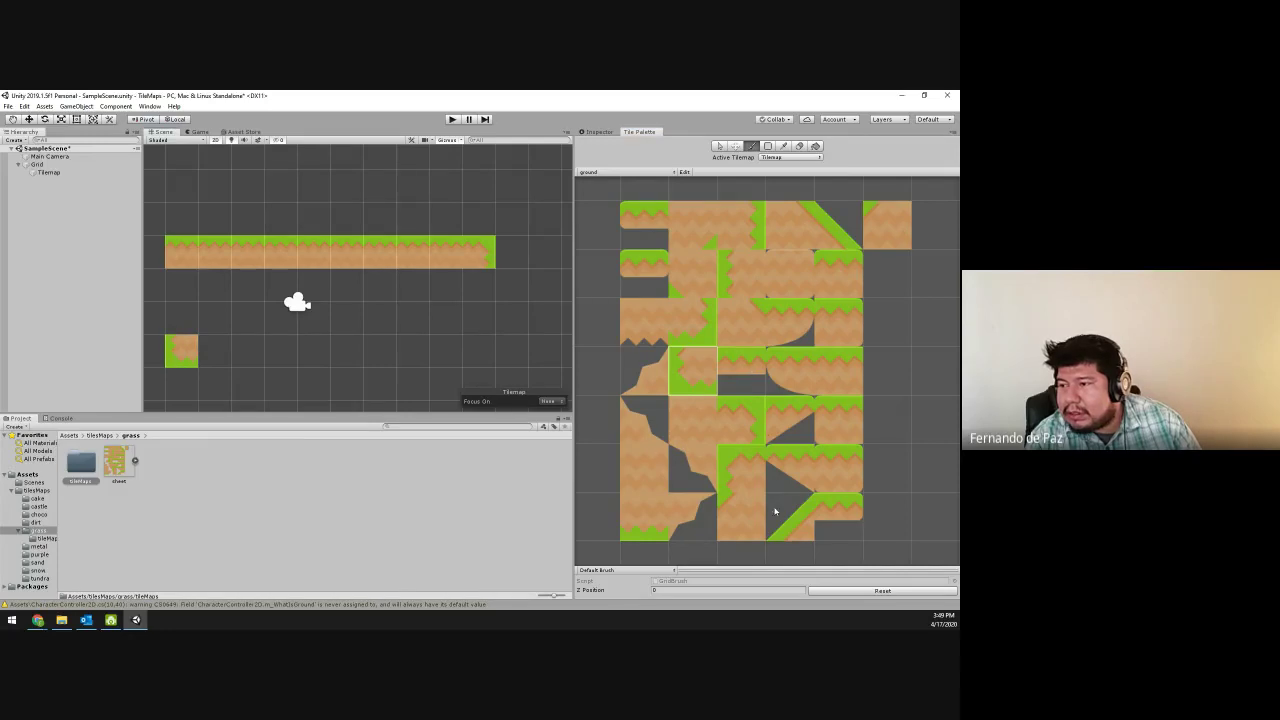
left_click(742, 473)
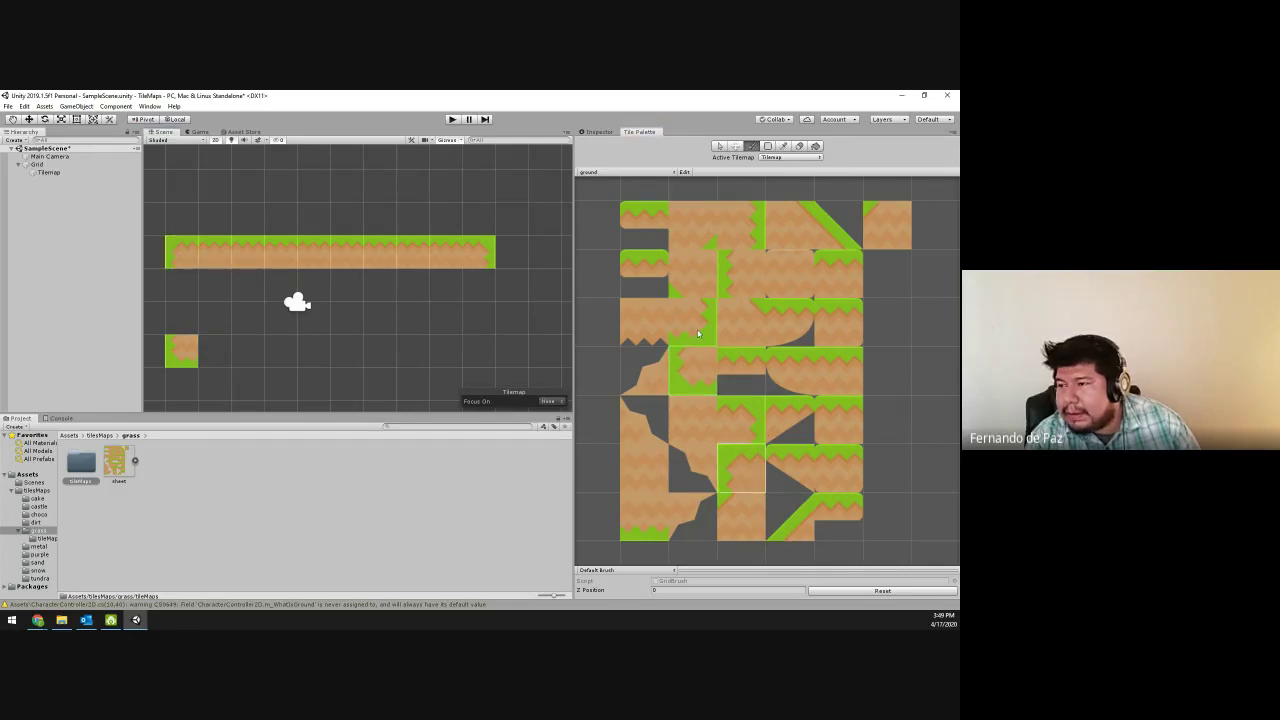
left_click(698, 333)
left_click(478, 351)
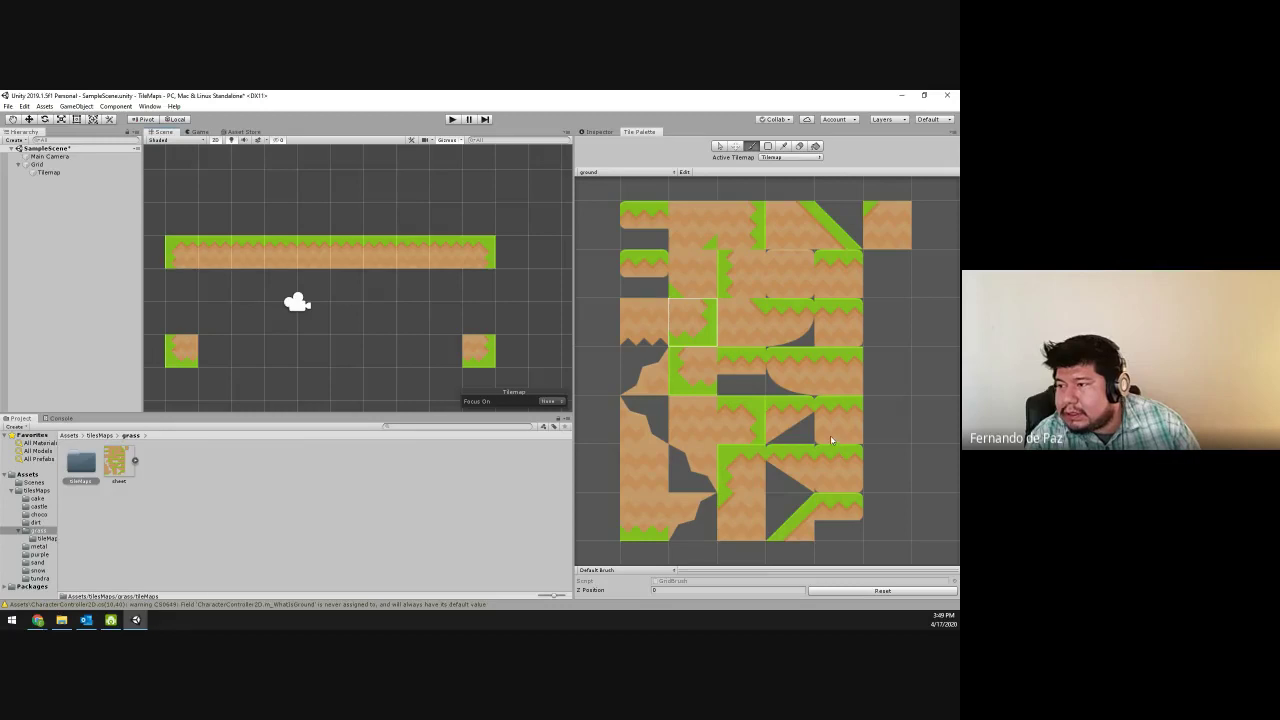
- Connect the corners with the matching left, bottom and right grass-edge tiles to close the rectangular ground outline
left_click(742, 274)
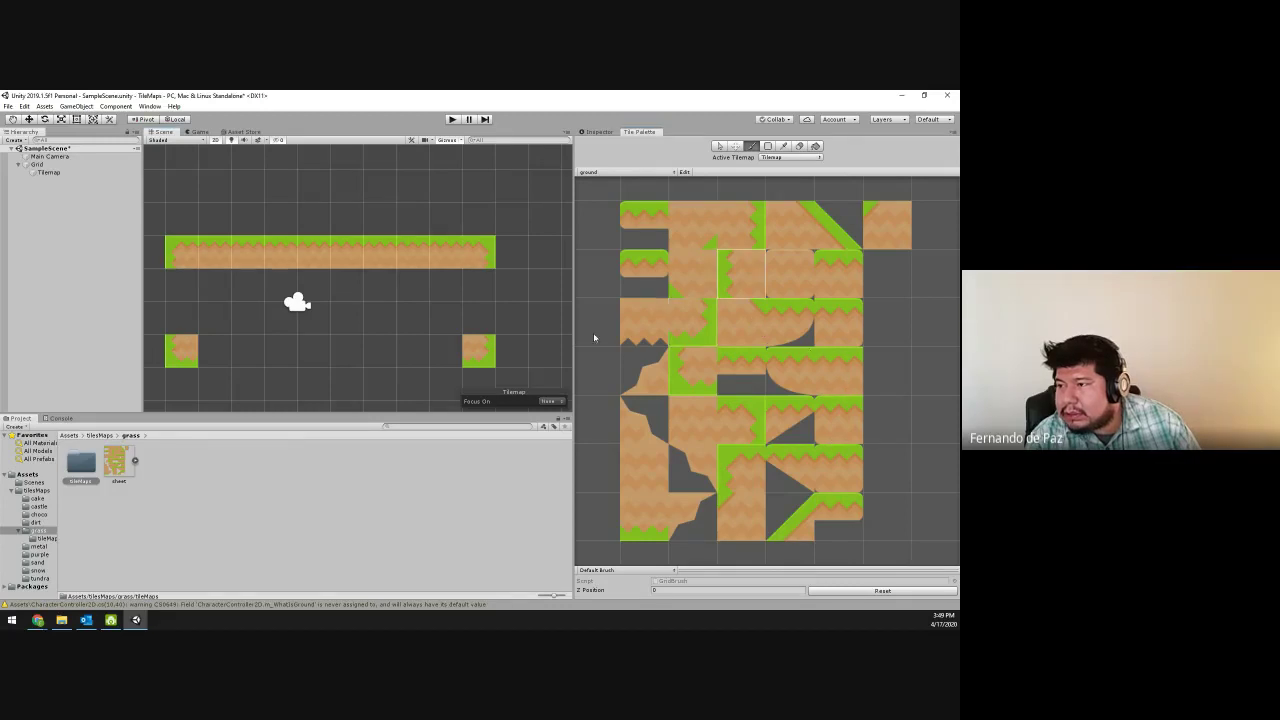
left_click_drag(182, 285, 182, 352)
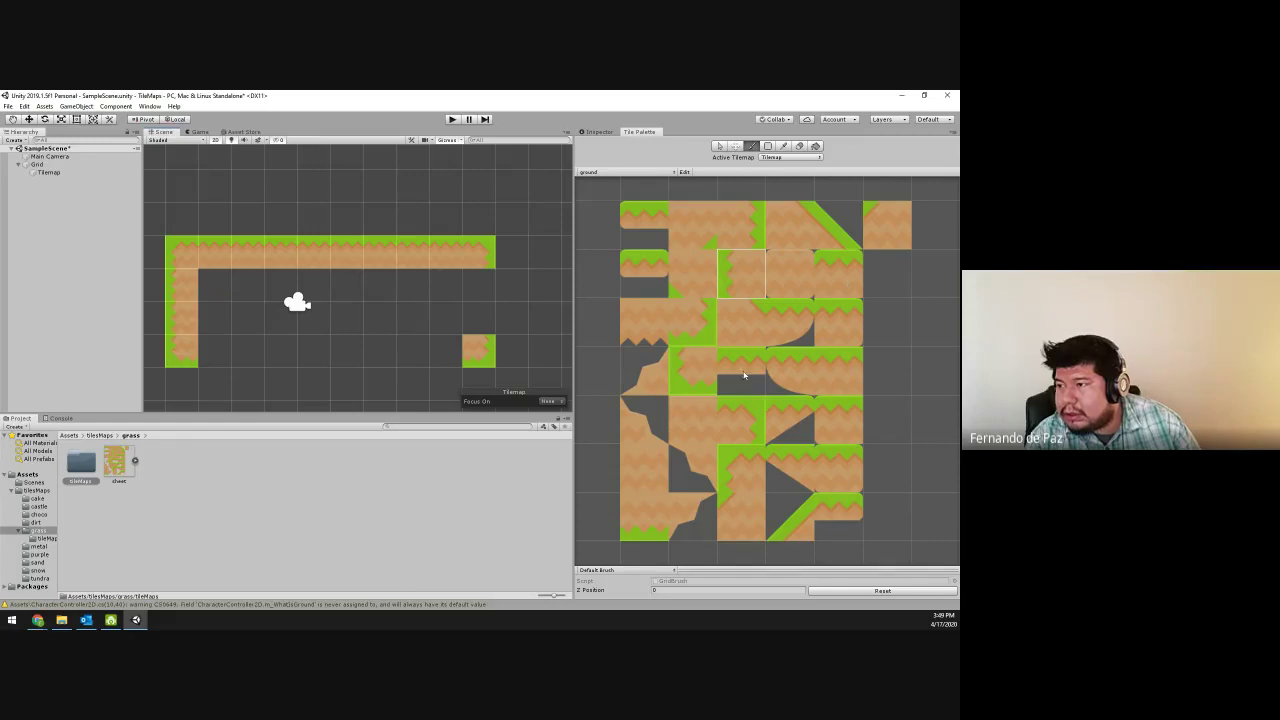
left_click(648, 537)
left_click_drag(182, 352, 461, 361)
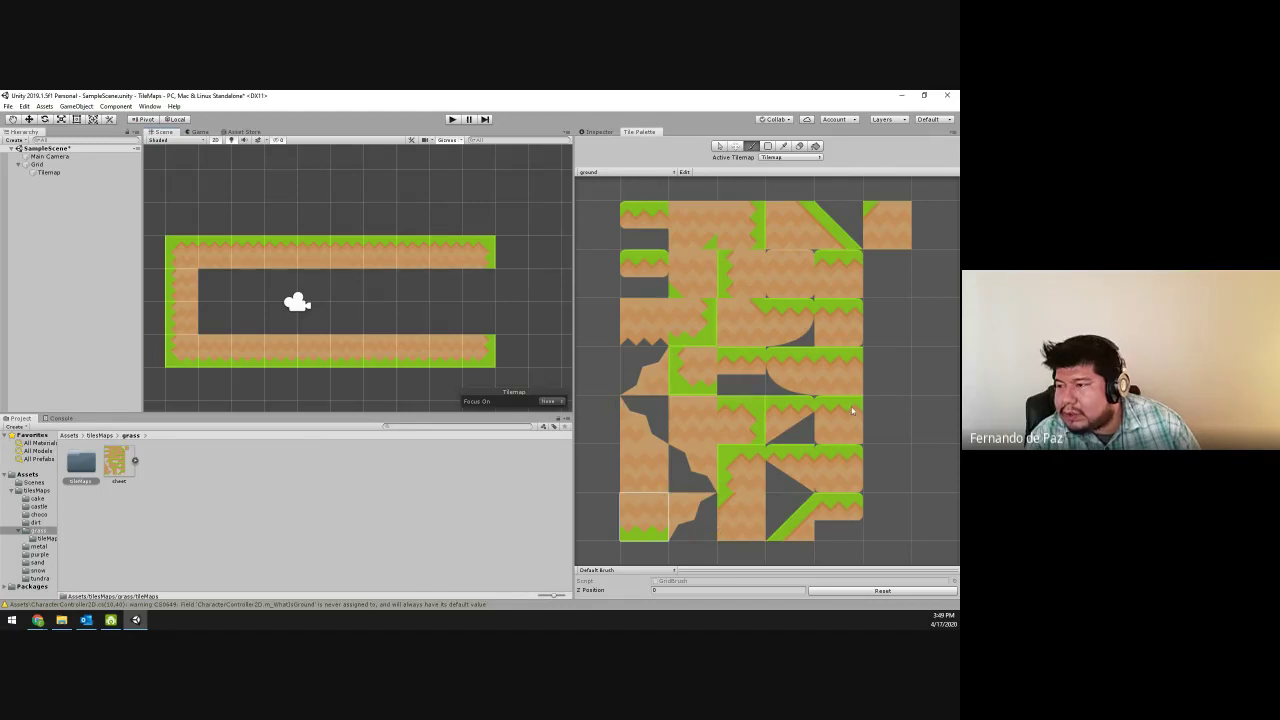
left_click(740, 225)
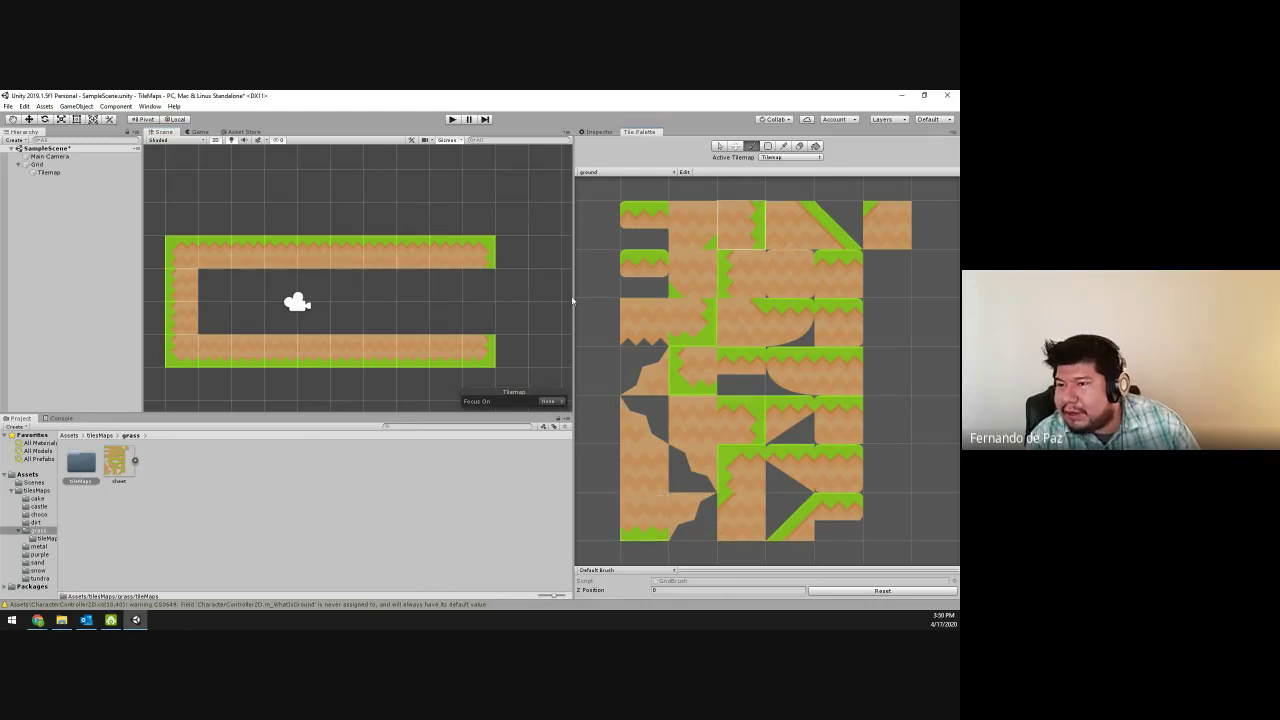
left_click_drag(478, 284, 470, 326)
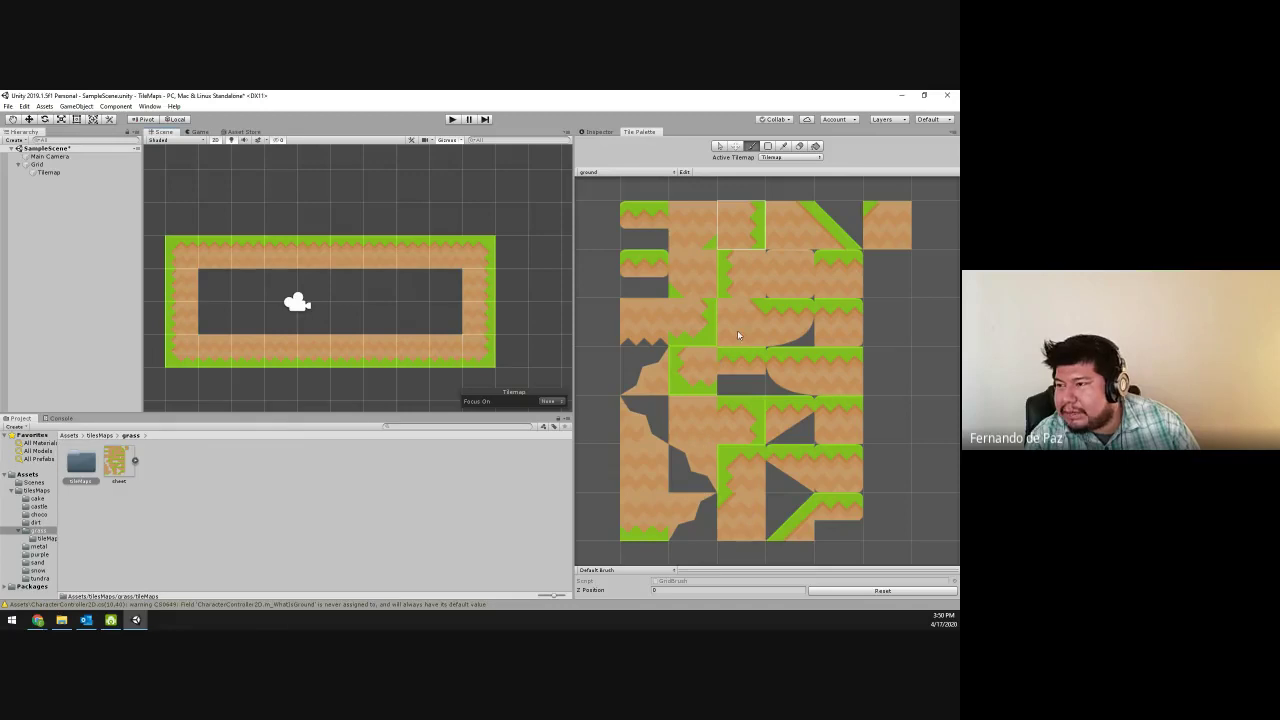
- Fill the rectangle's empty interior with the plain dirt tile from the palette's fifth row, second column
left_click(789, 274)
left_click(413, 318)
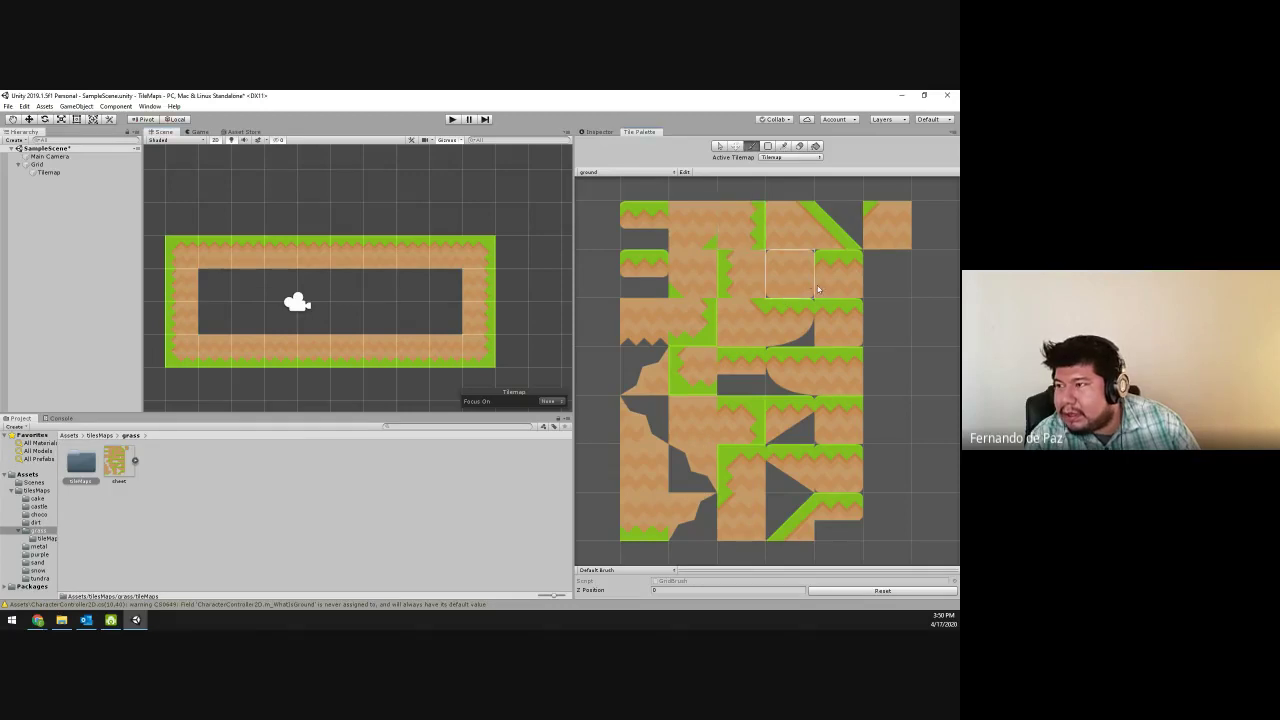
left_click(732, 335)
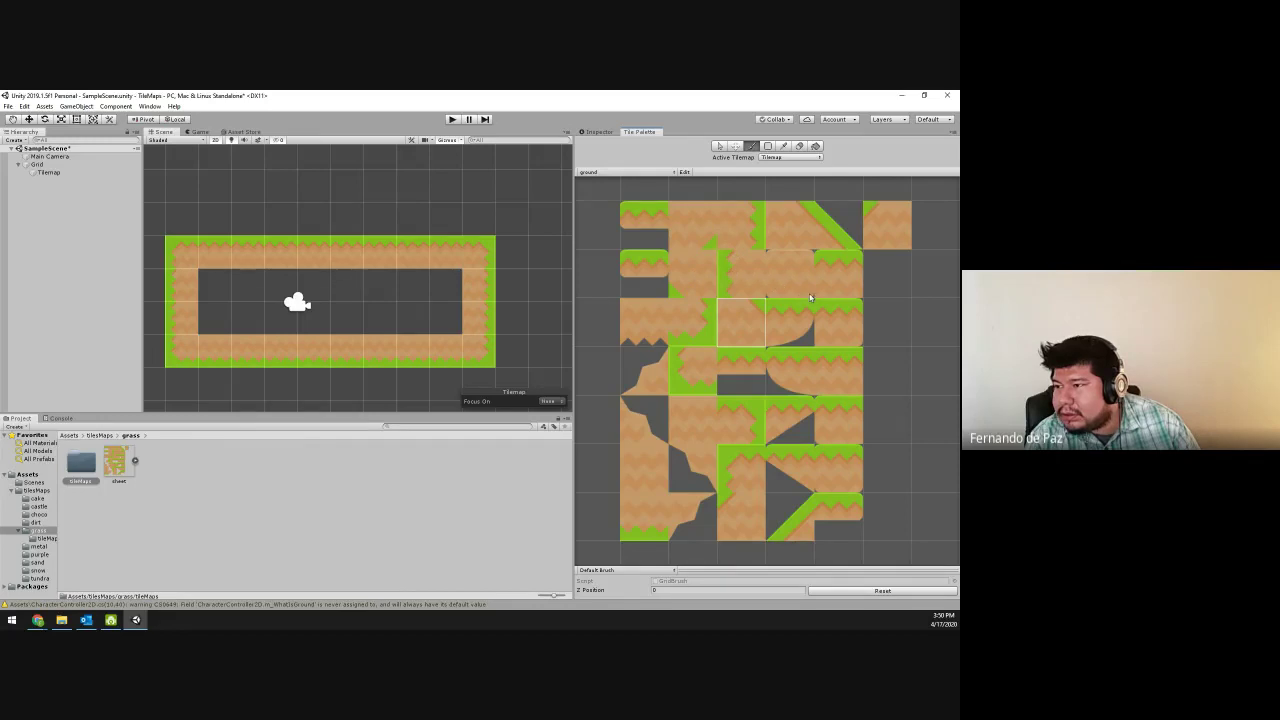
left_click(698, 440)
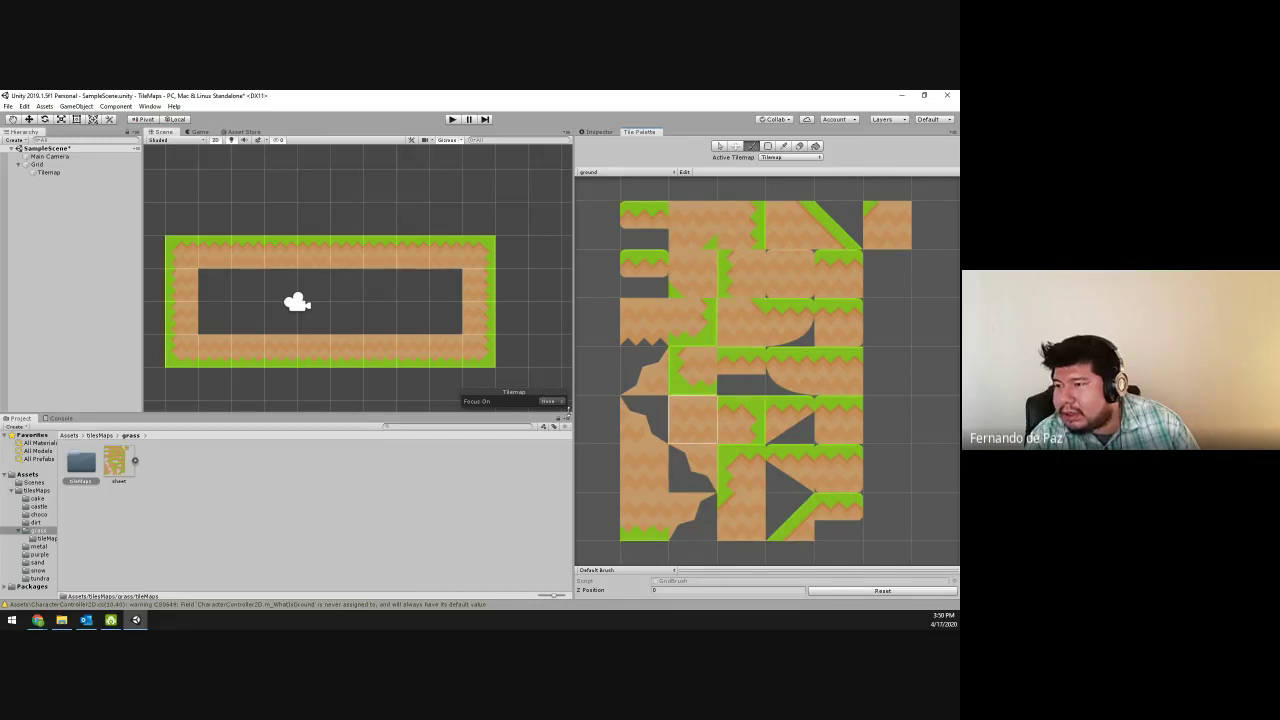
mouse_move(215, 286)
left_mouse_down()
mouse_move(224, 324)
mouse_move(245, 304)
mouse_move(307, 297)
mouse_move(310, 318)
mouse_move(277, 294)
mouse_move(362, 290)
mouse_move(436, 316)
mouse_move(338, 320)
left_mouse_up()
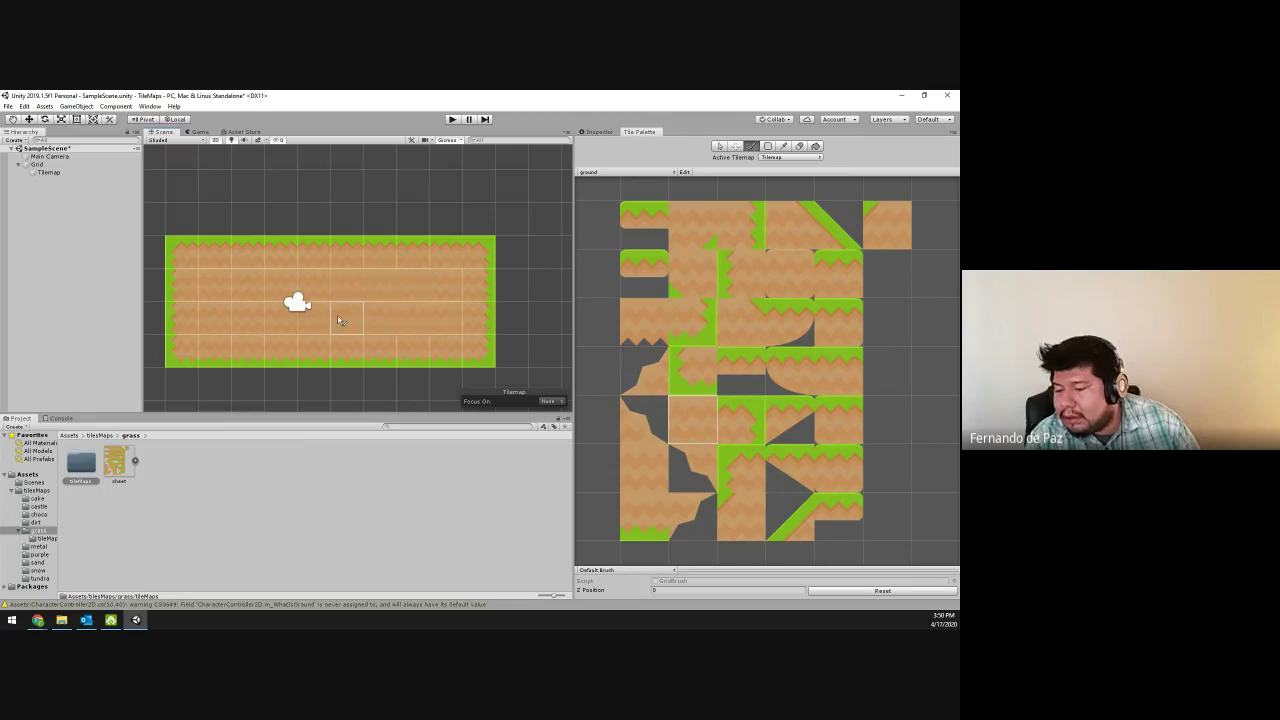
- Try to move the painted ground block with the palette's Move tool without first selecting its tiles
scroll(395, 310, "down", 2)
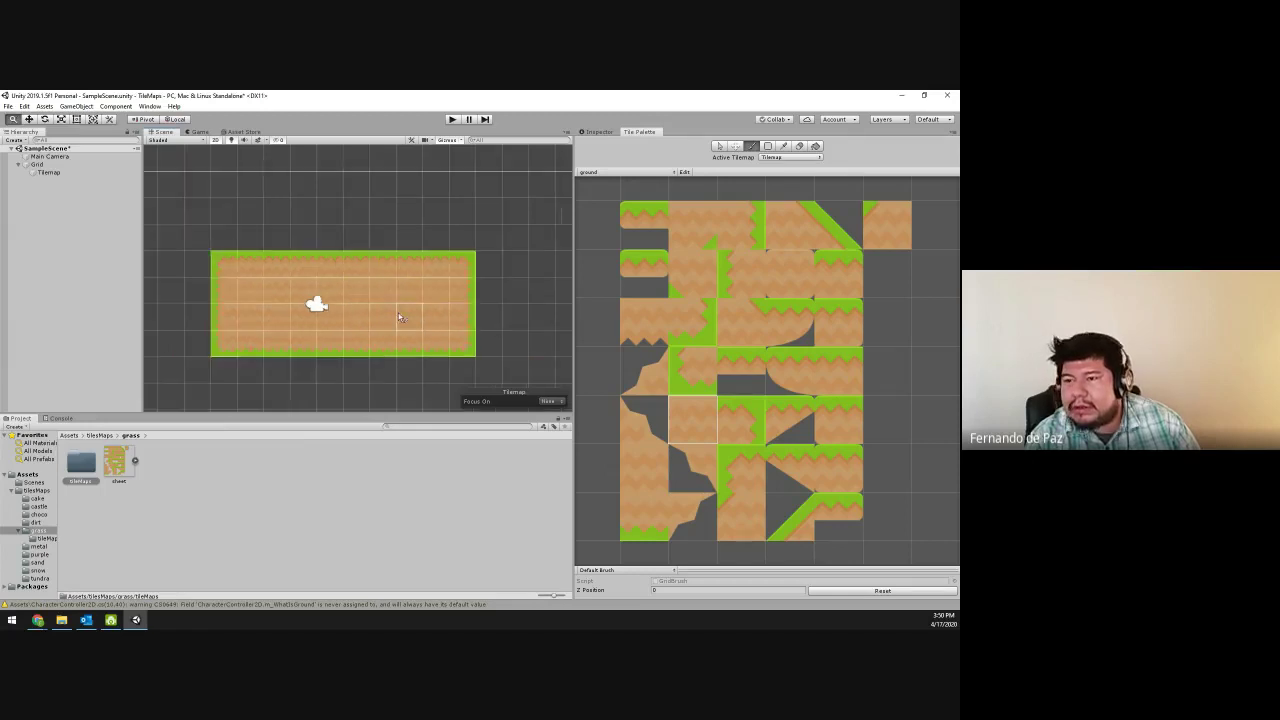
mouse_move(398, 313)
middle_mouse_down()
mouse_move(440, 313)
mouse_move(307, 333)
middle_mouse_up()
scroll(405, 352, "down", 2)
middle_click_drag(400, 335, 457, 329)
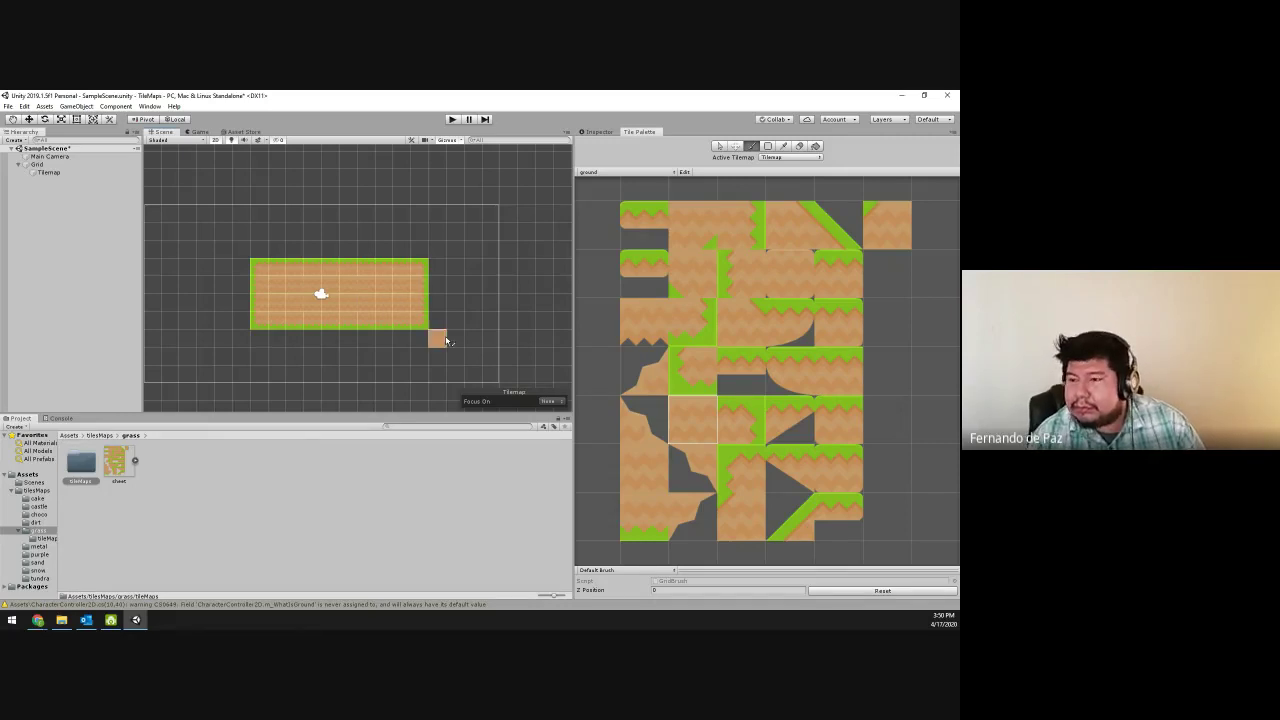
scroll(455, 335, "down", 3)
middle_click_drag(376, 330, 416, 326)
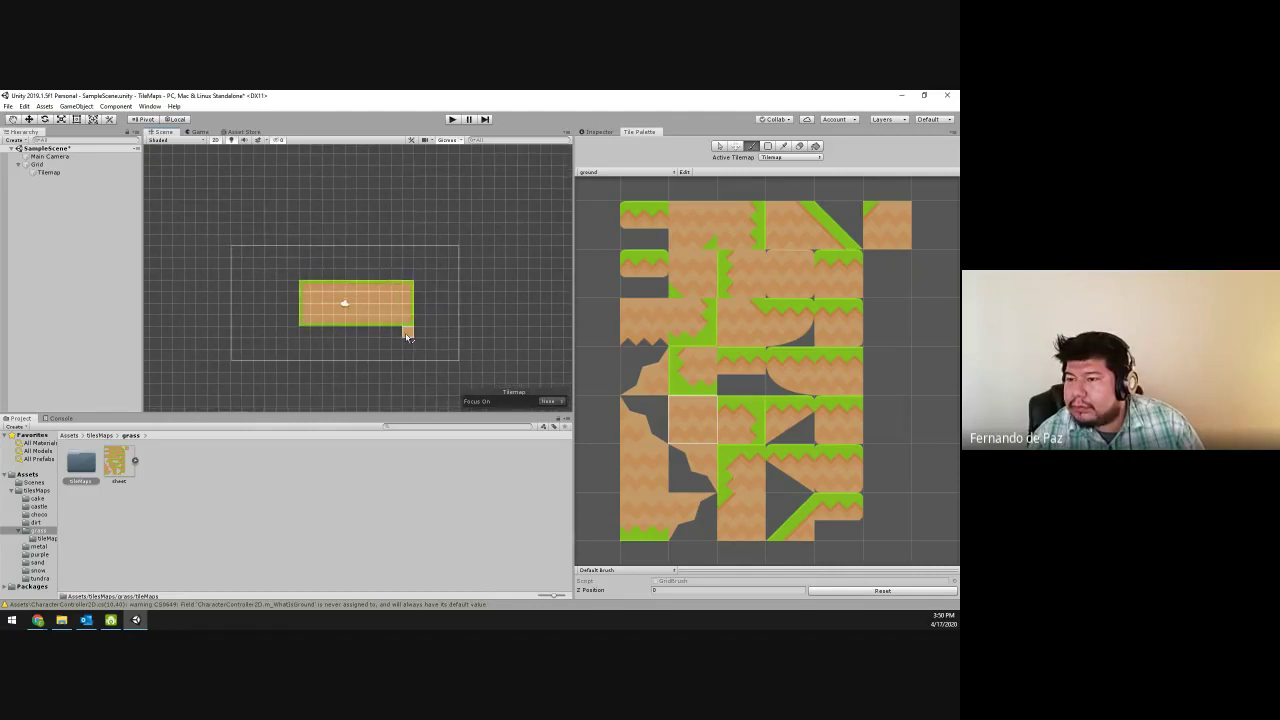
scroll(405, 330, "up", 2)
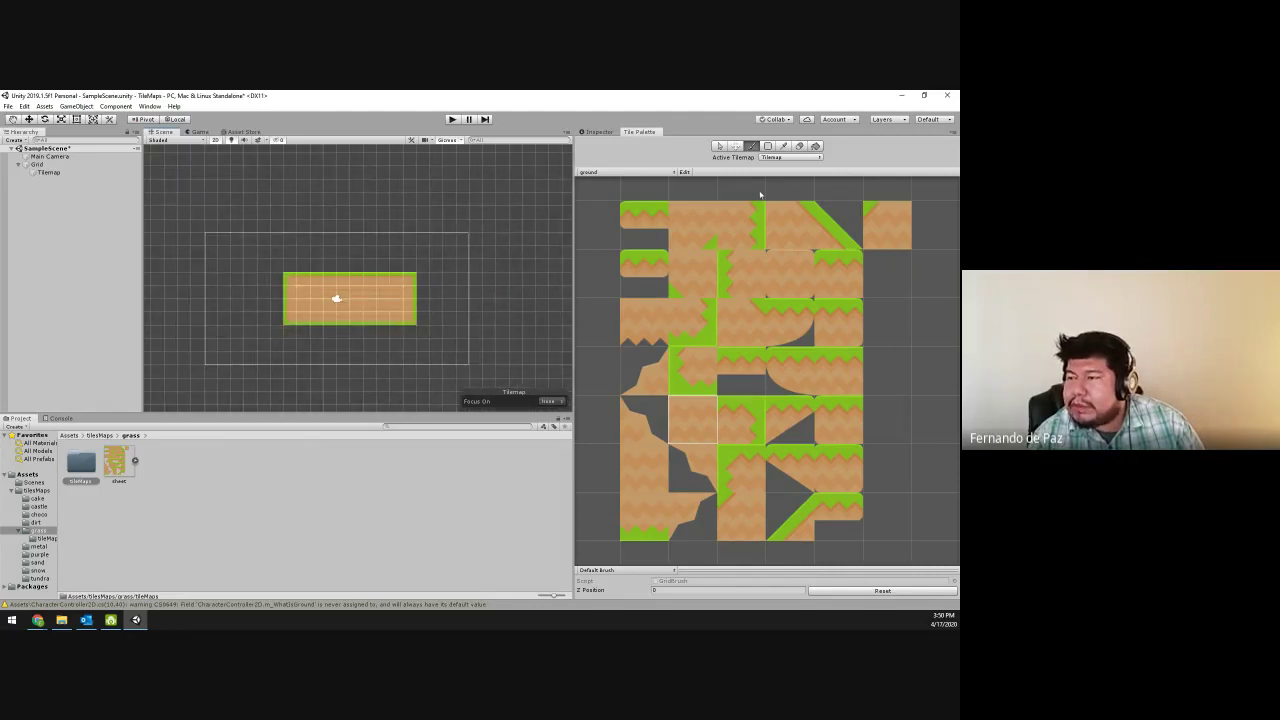
left_click(735, 146)
left_click_drag(263, 261, 466, 341)
left_click(392, 318)
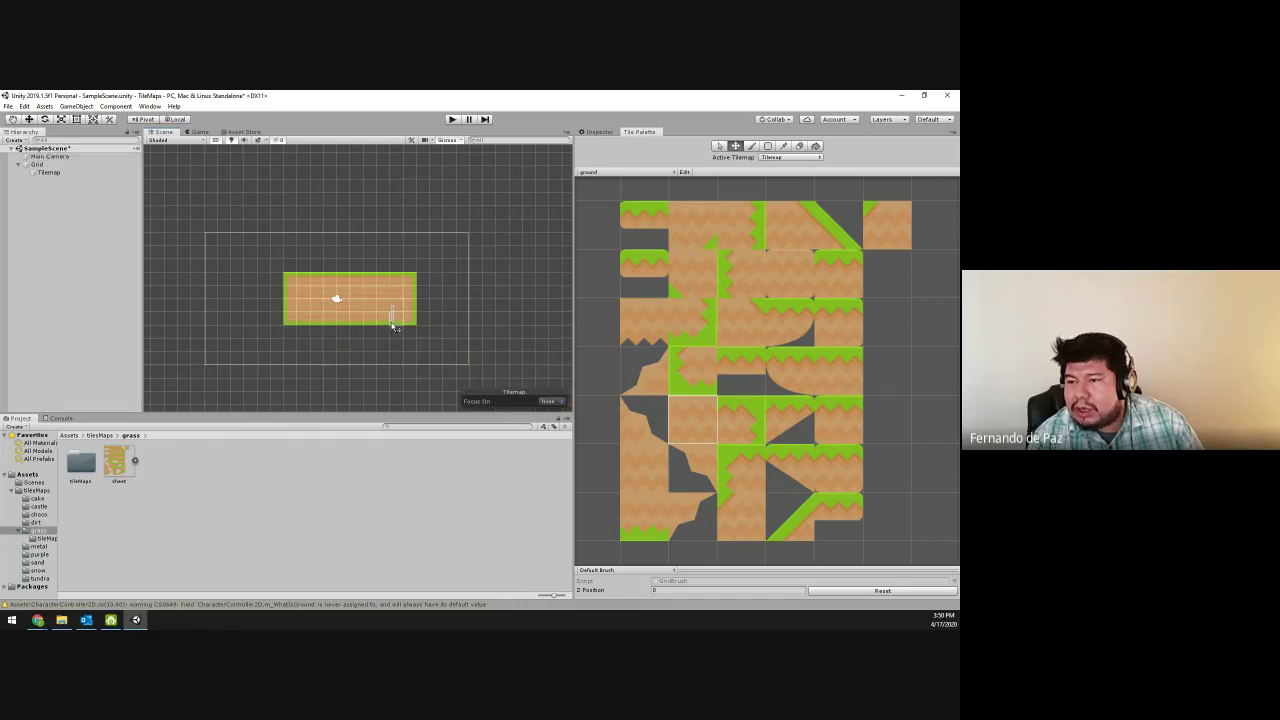
left_click(401, 331)
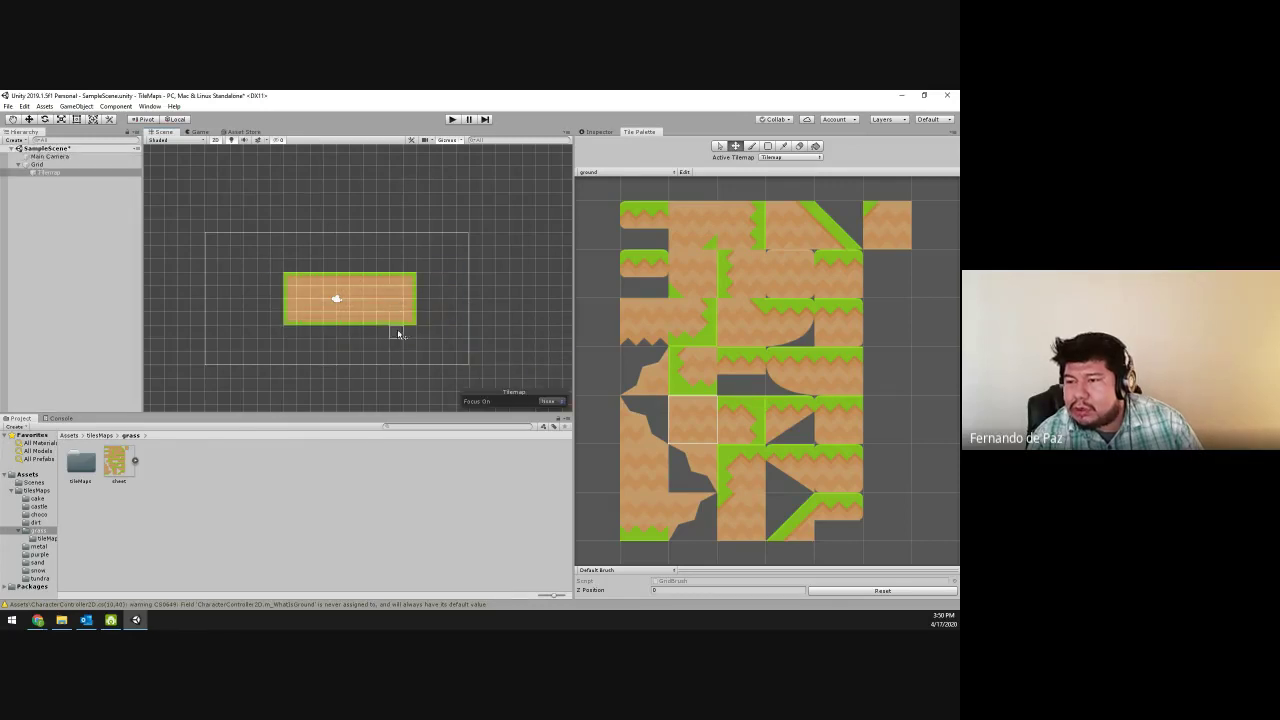
- Select the whole ground block and move it one cell left and three cells down, onto the camera frame's bottom edge
left_click(719, 147)
left_click(294, 289)
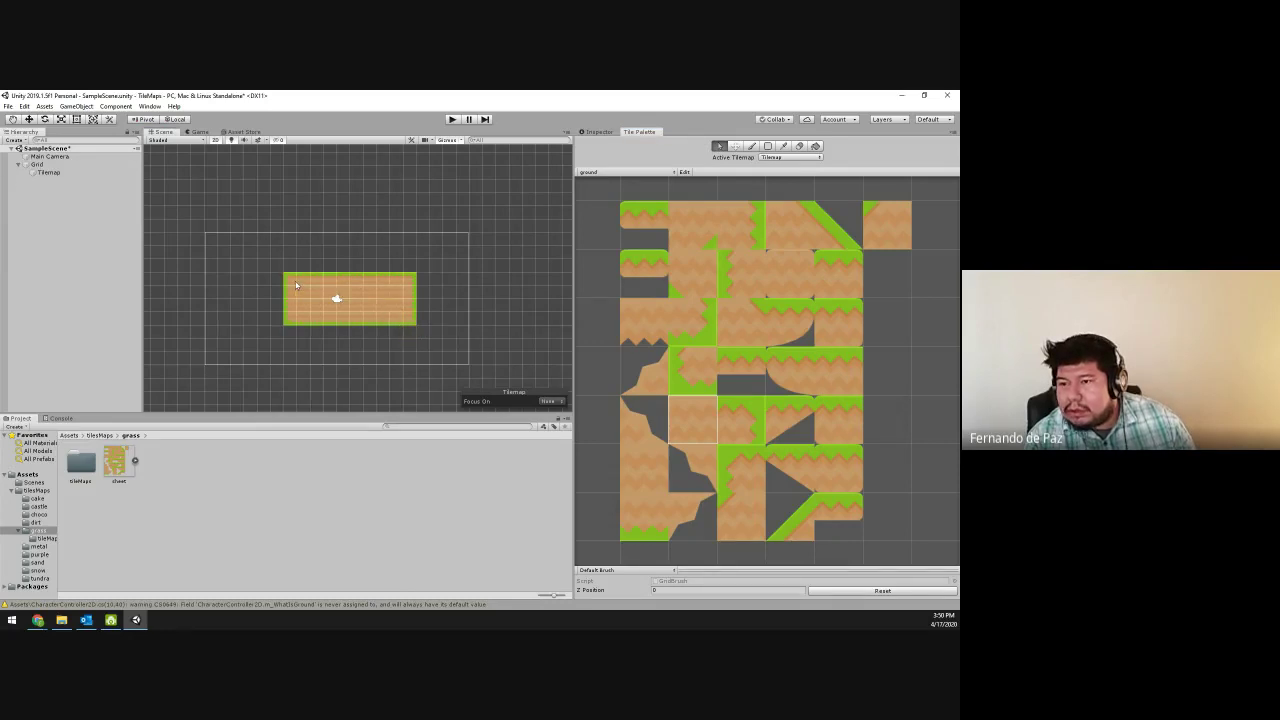
left_click(735, 146)
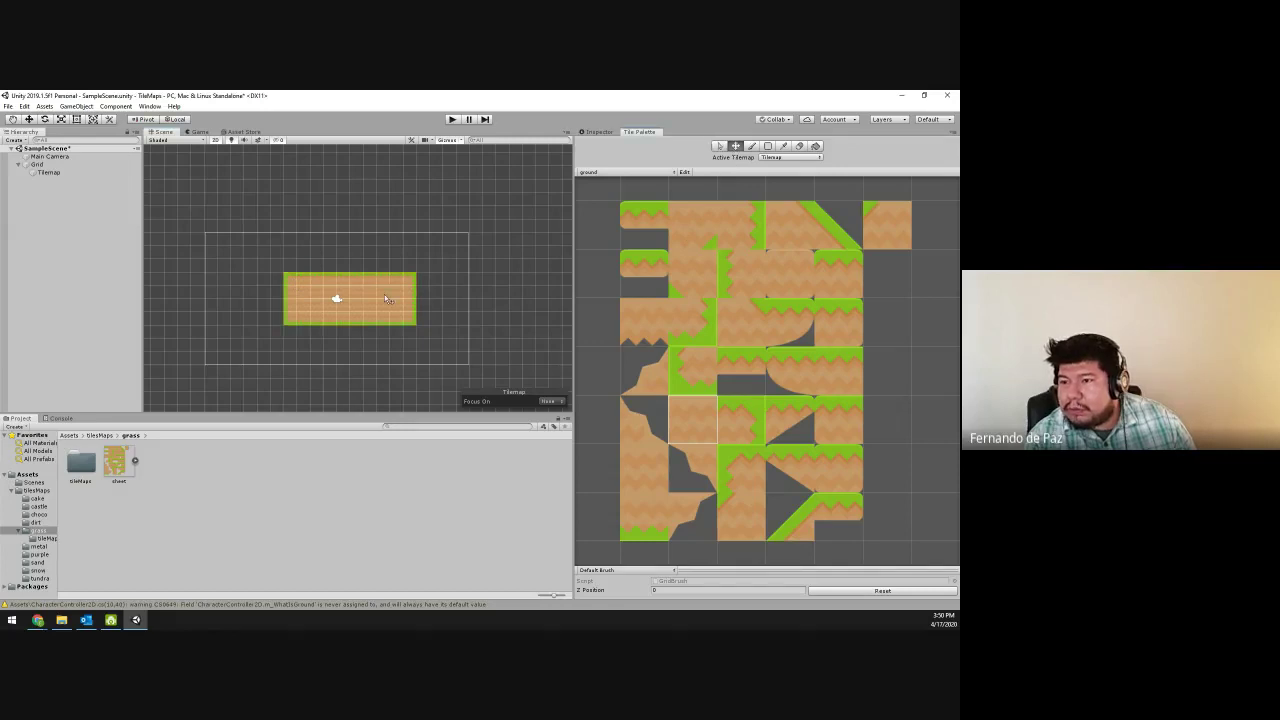
mouse_move(390, 295)
left_mouse_down()
mouse_move(414, 336)
mouse_move(430, 331)
mouse_move(374, 322)
left_mouse_up()
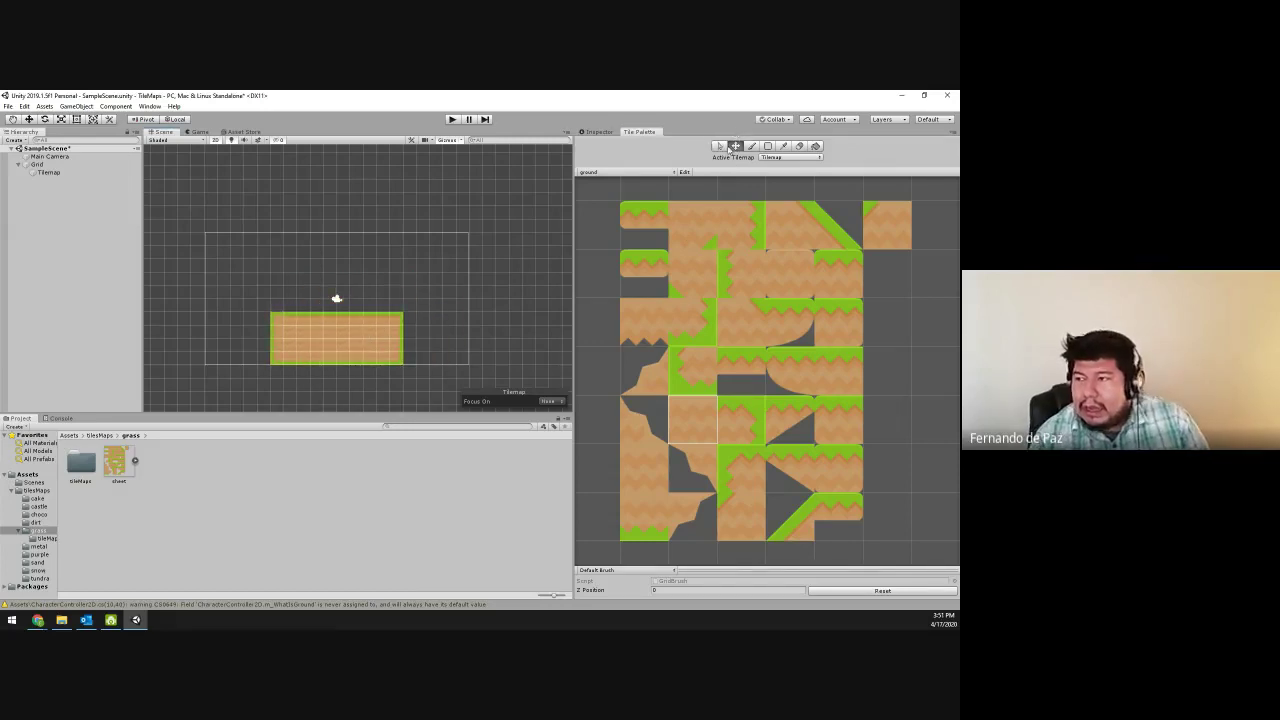
- Paint the top-right grass corner tile from the palette's fifth row, third column, on the camera frame's right edge, above the ground block's height
left_click(718, 146)
scroll(339, 302, "up", 2)
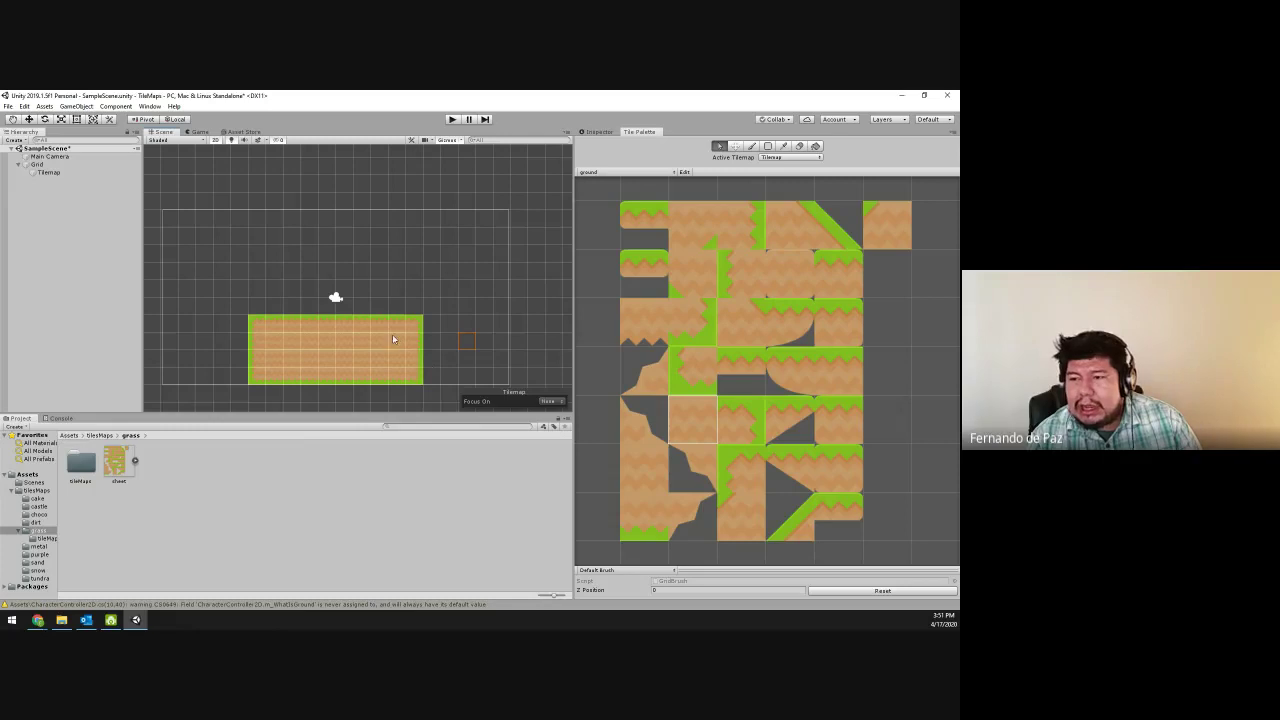
key("b")
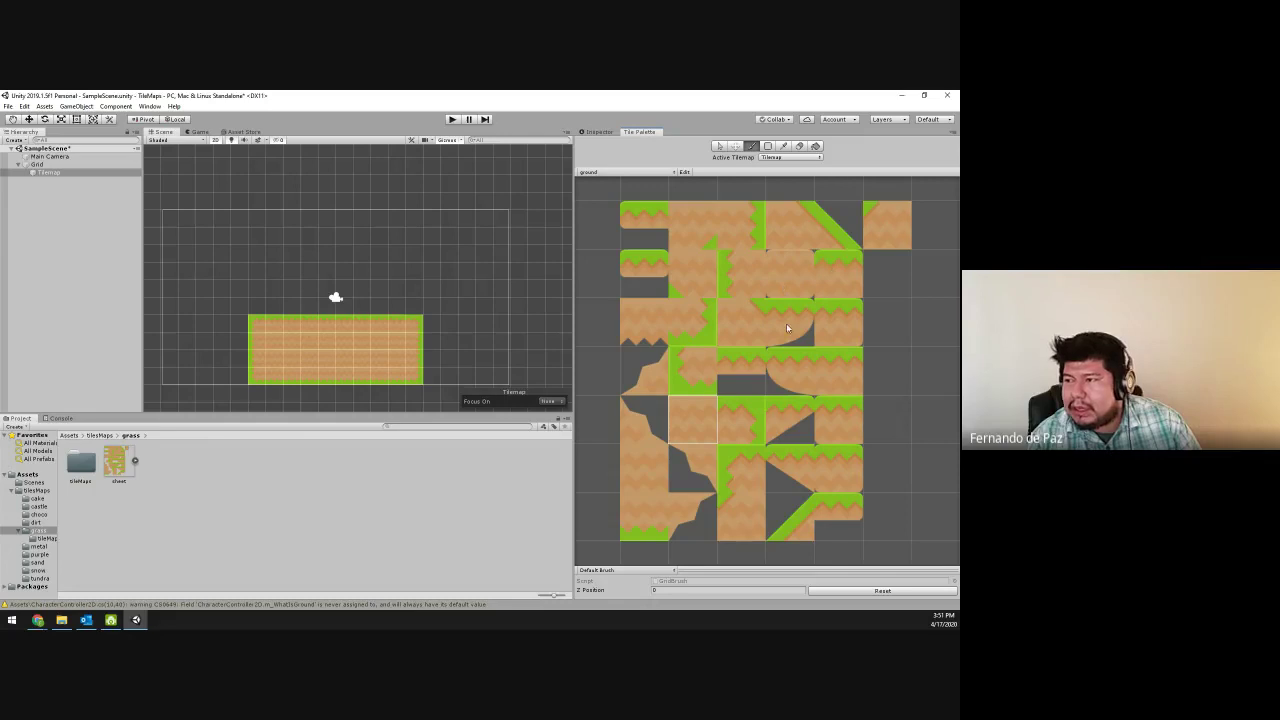
left_click(826, 280)
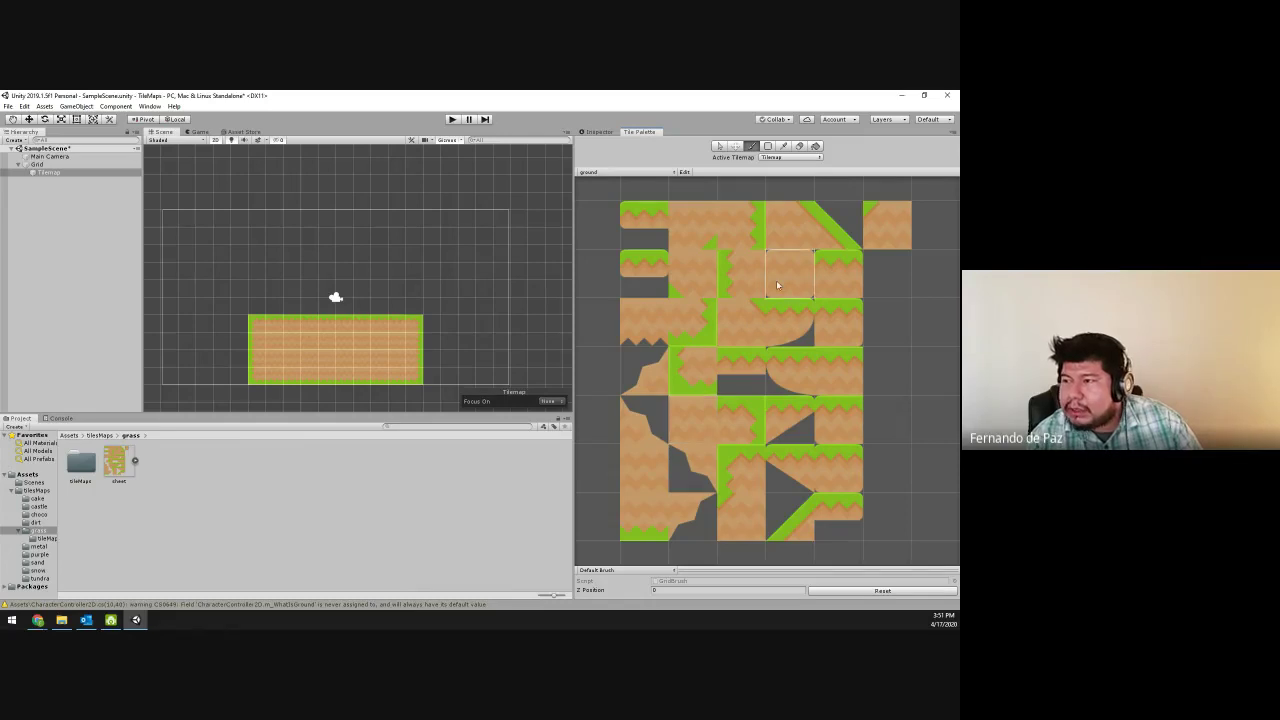
left_click(836, 328)
scroll(861, 436, "down", 2)
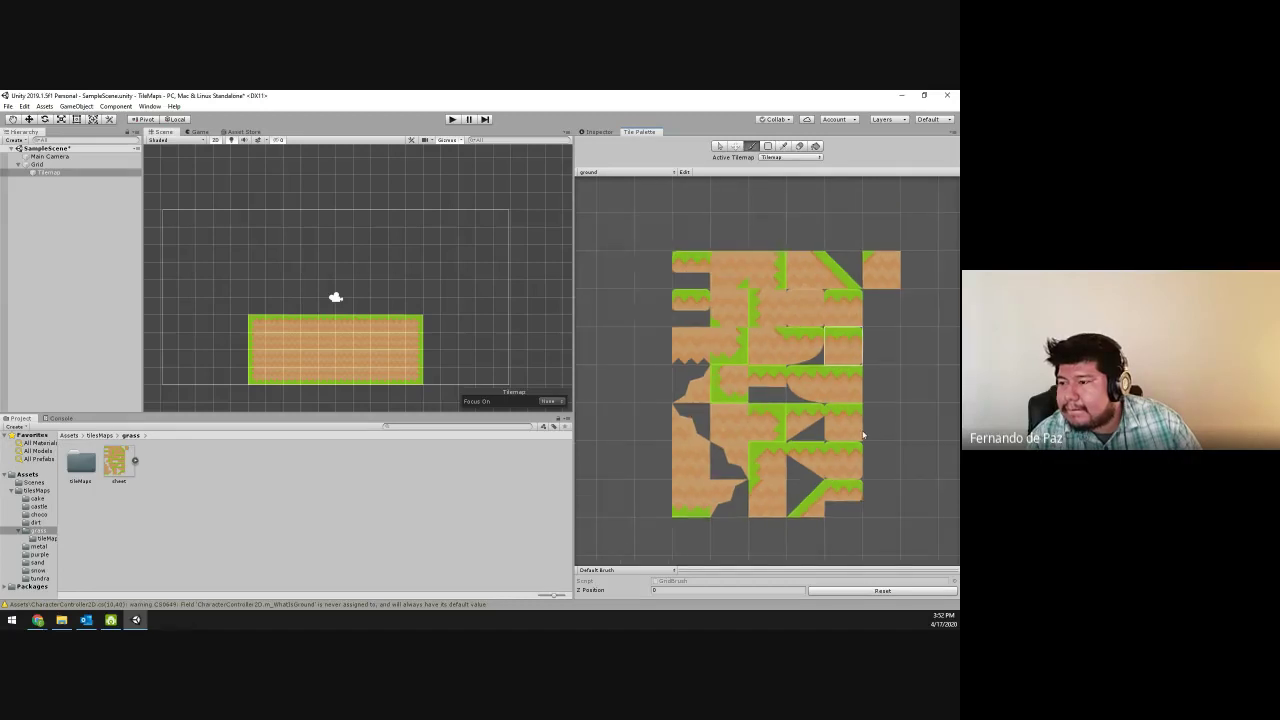
middle_click_drag(900, 409, 814, 383)
scroll(819, 390, "down", 1)
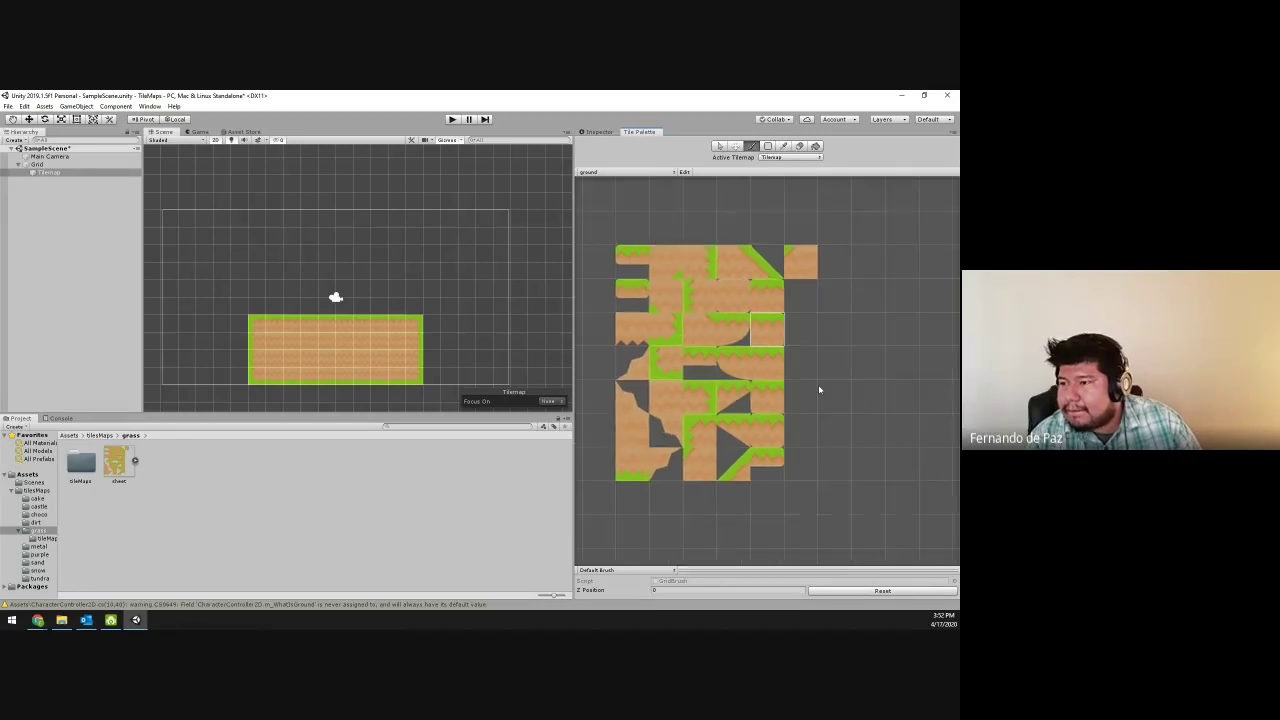
left_click(691, 398)
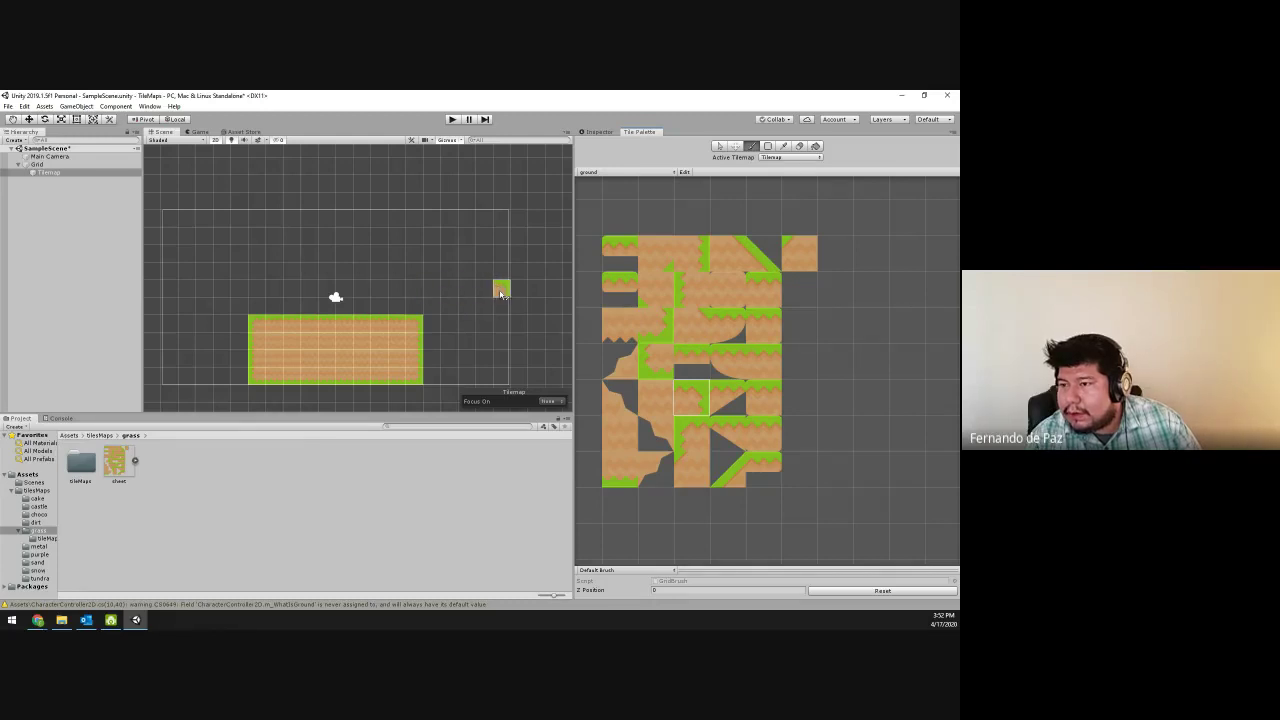
left_click(501, 289)
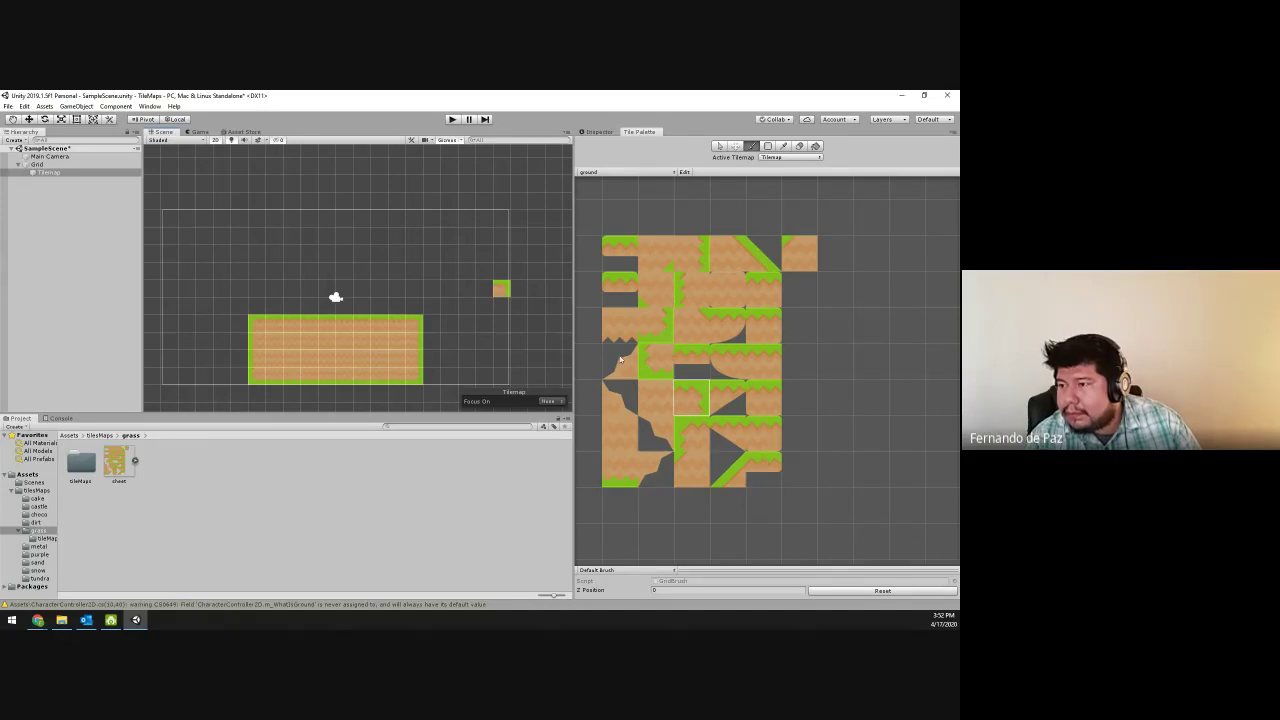
- Paint a row of four plain dirt tiles beside the lone corner tile, plus one dirt tile below against the ground block's right side
scroll(770, 458, "down", 4)
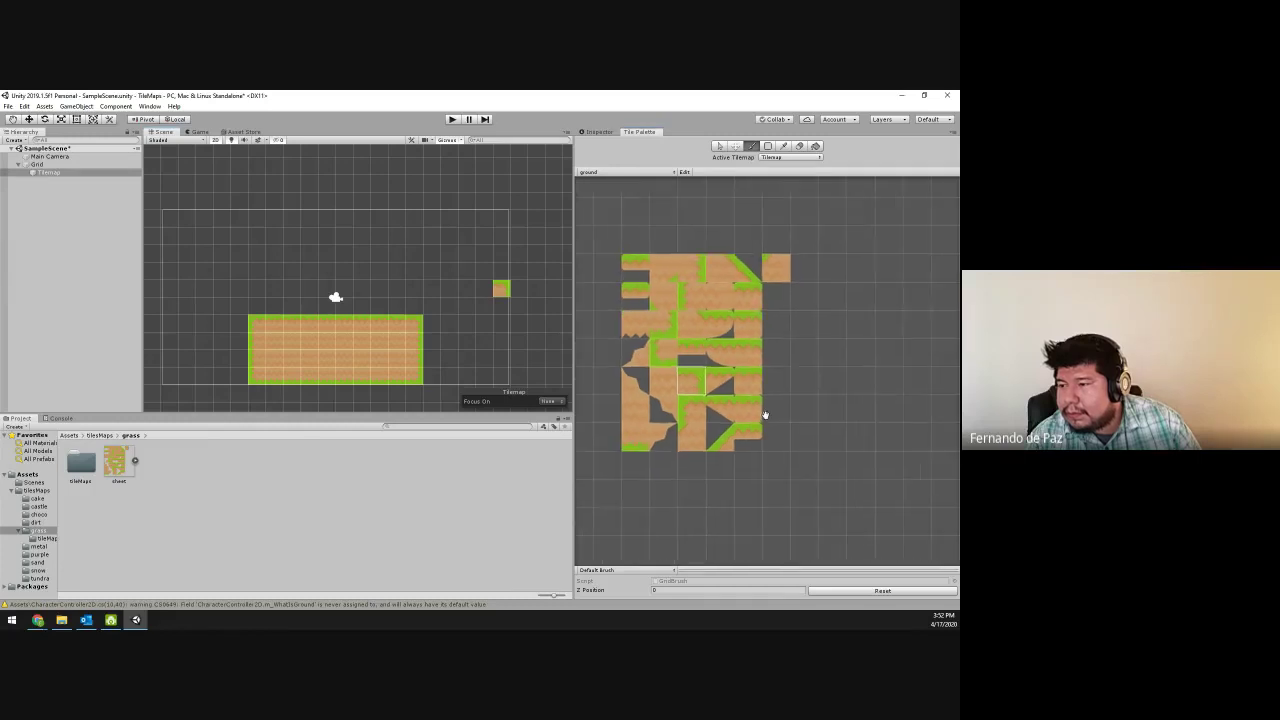
left_click(677, 390)
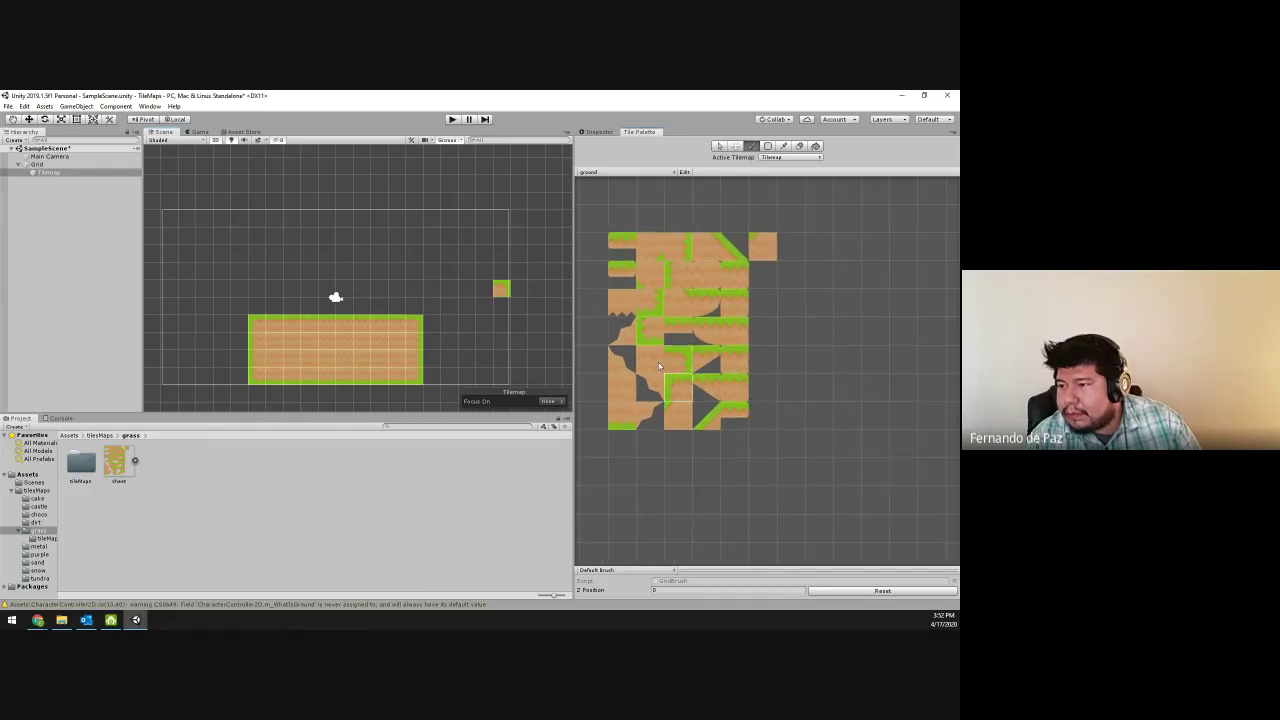
left_click(634, 372)
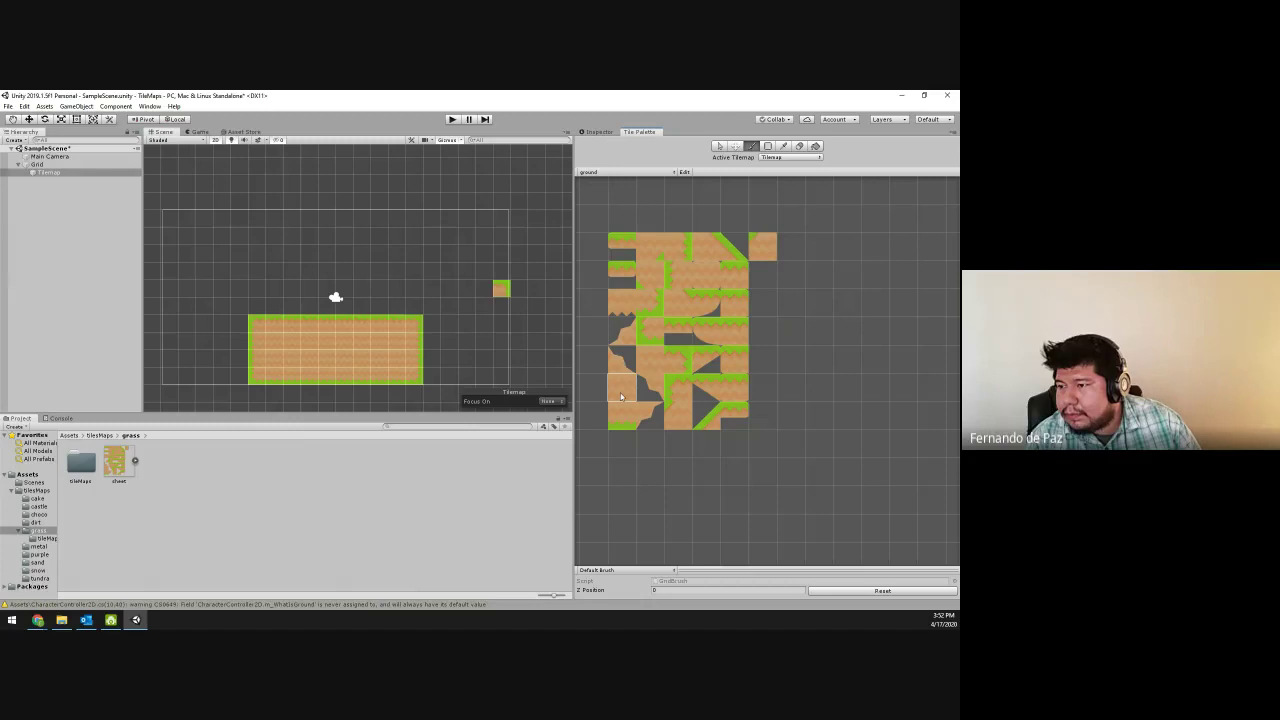
left_click(649, 360)
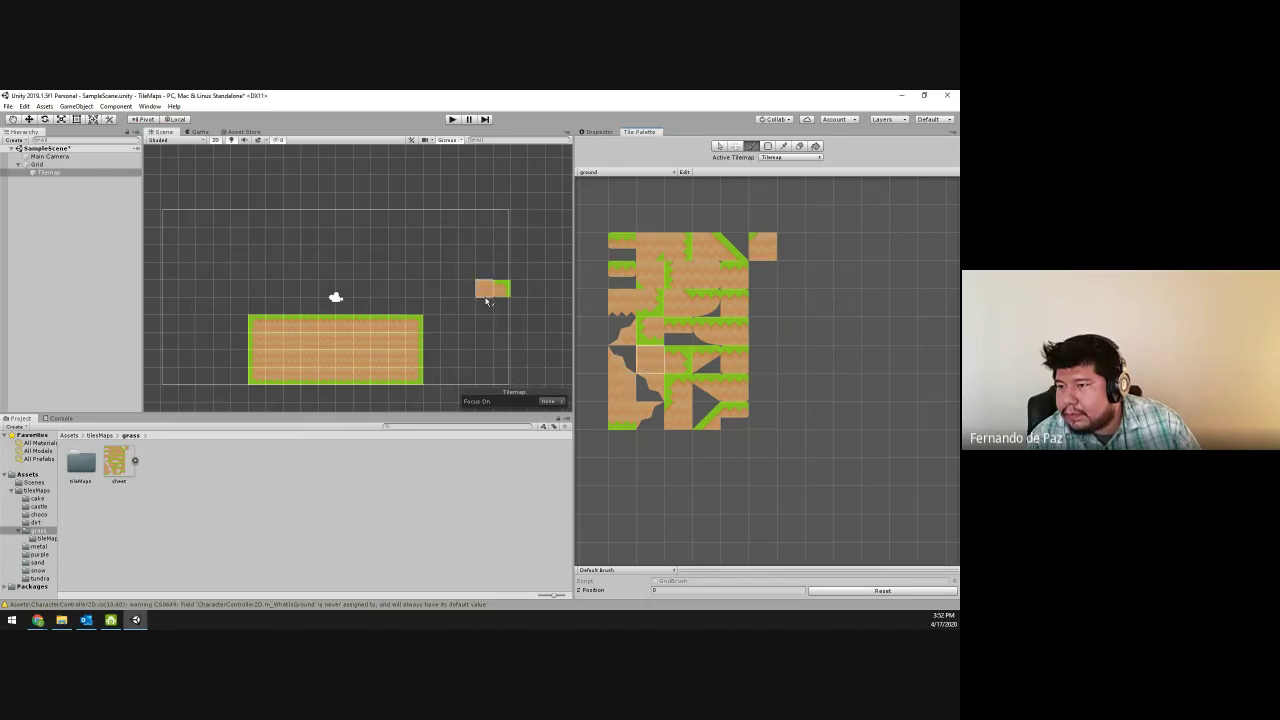
left_click_drag(486, 305, 425, 310)
left_click(429, 325)
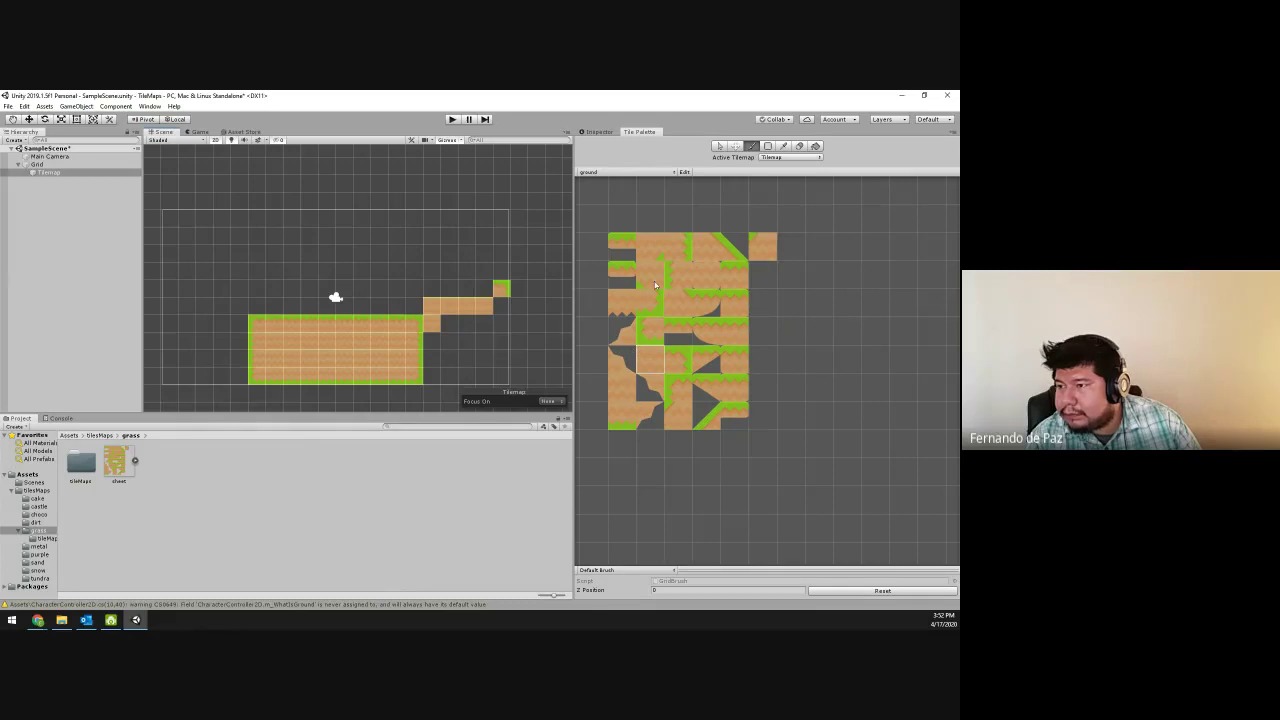
- Paint a left grass-edge column above the ground block's right end and erase its topmost tiles, leaving two cells
left_click(670, 275)
left_click(414, 292)
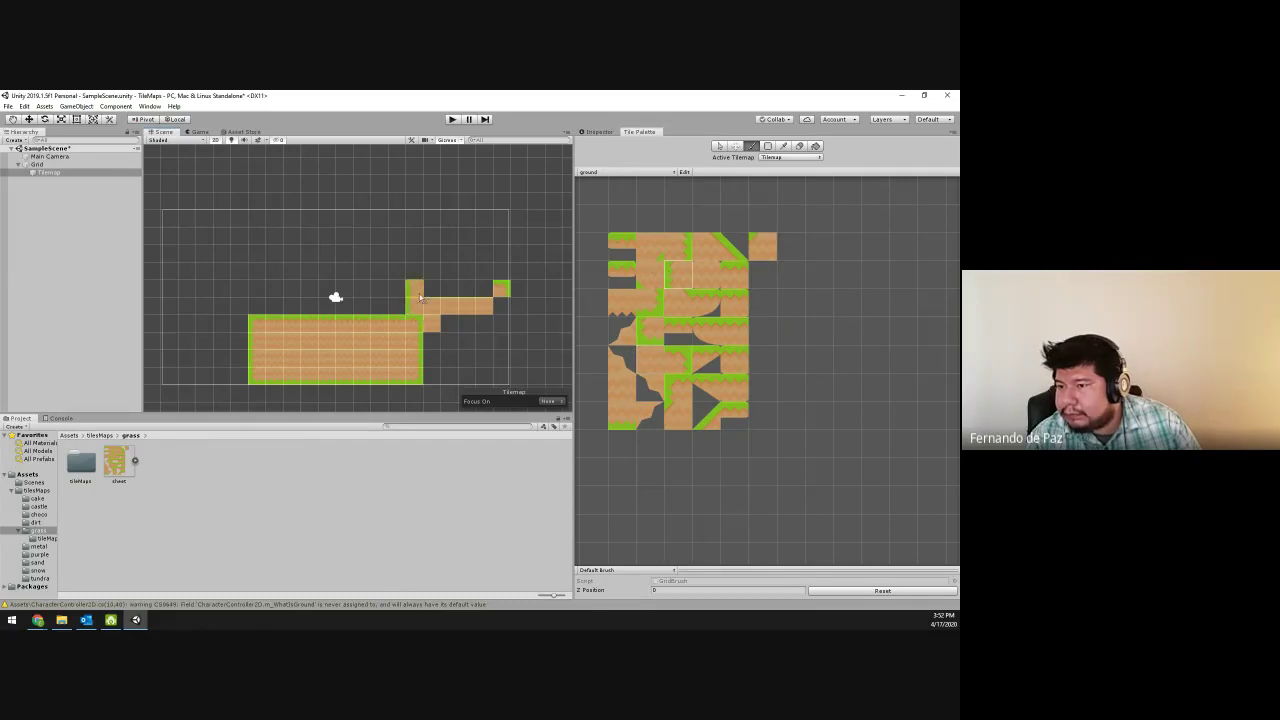
left_click_drag(421, 287, 420, 248)
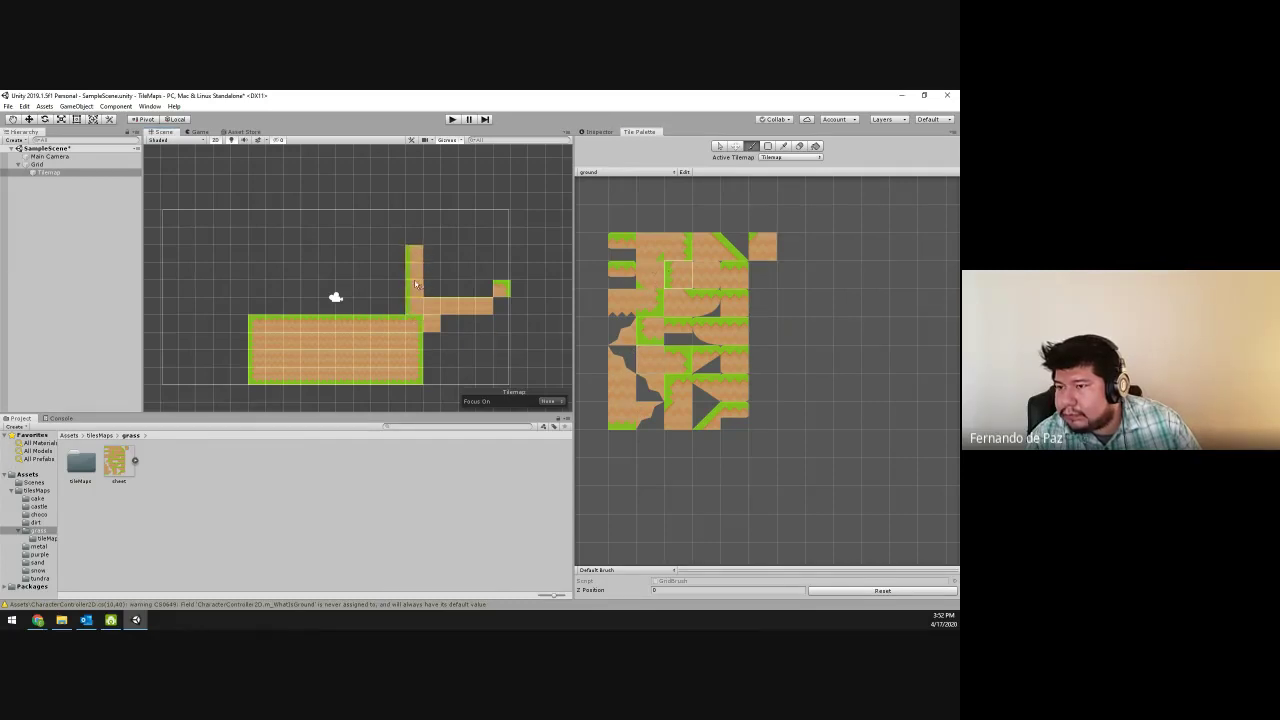
left_click(799, 146)
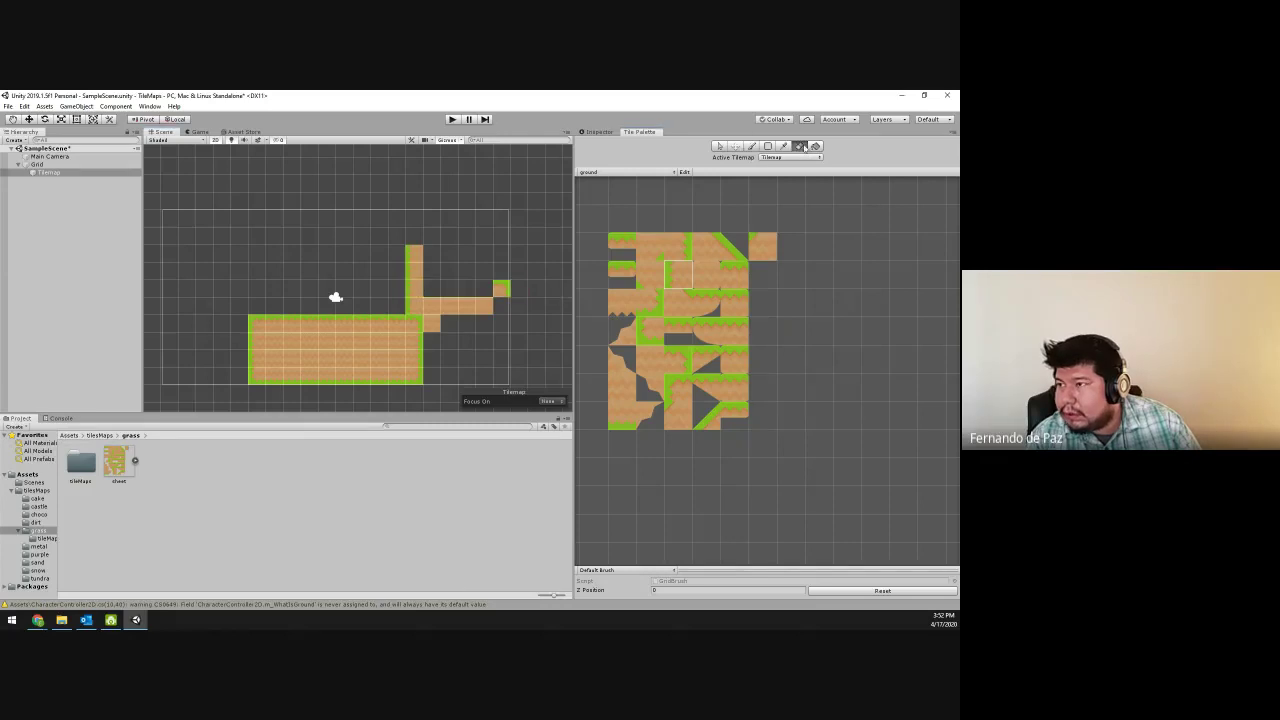
left_click_drag(416, 251, 414, 272)
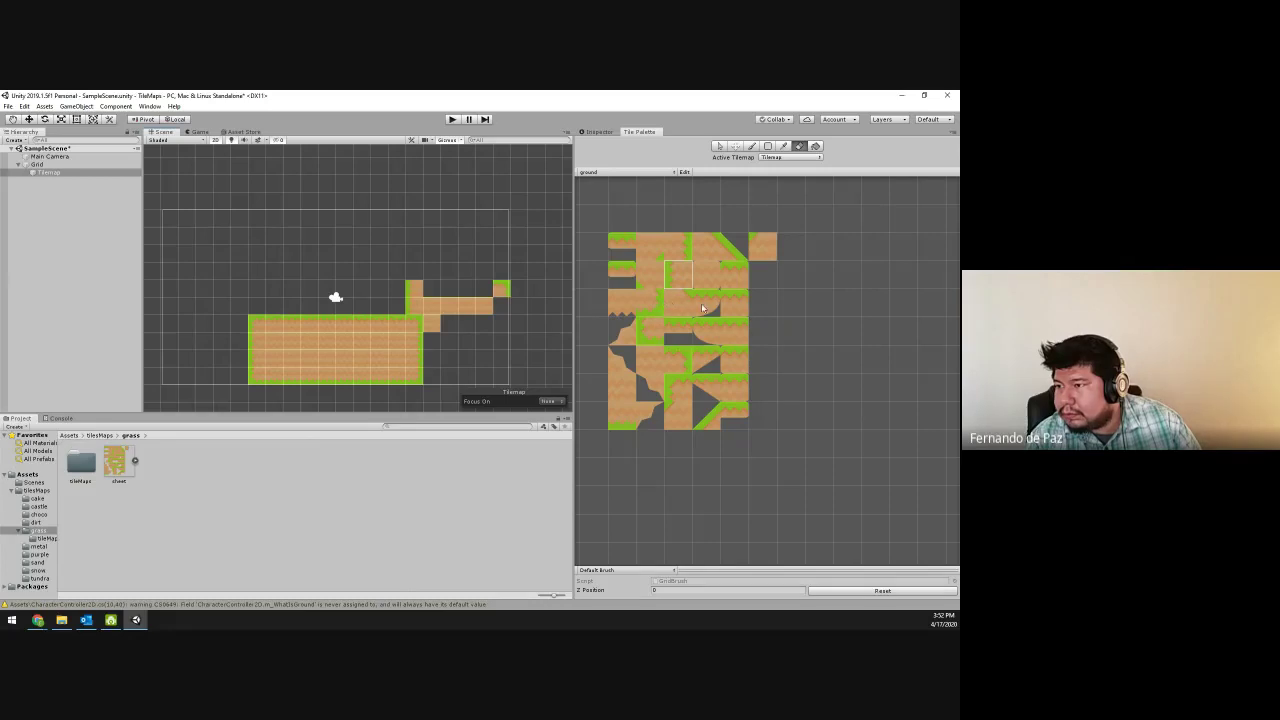
- Paint four top grass-edge tiles over the upper platform, add its top-right corner and extend the right grass edge two cells down
left_click(734, 337)
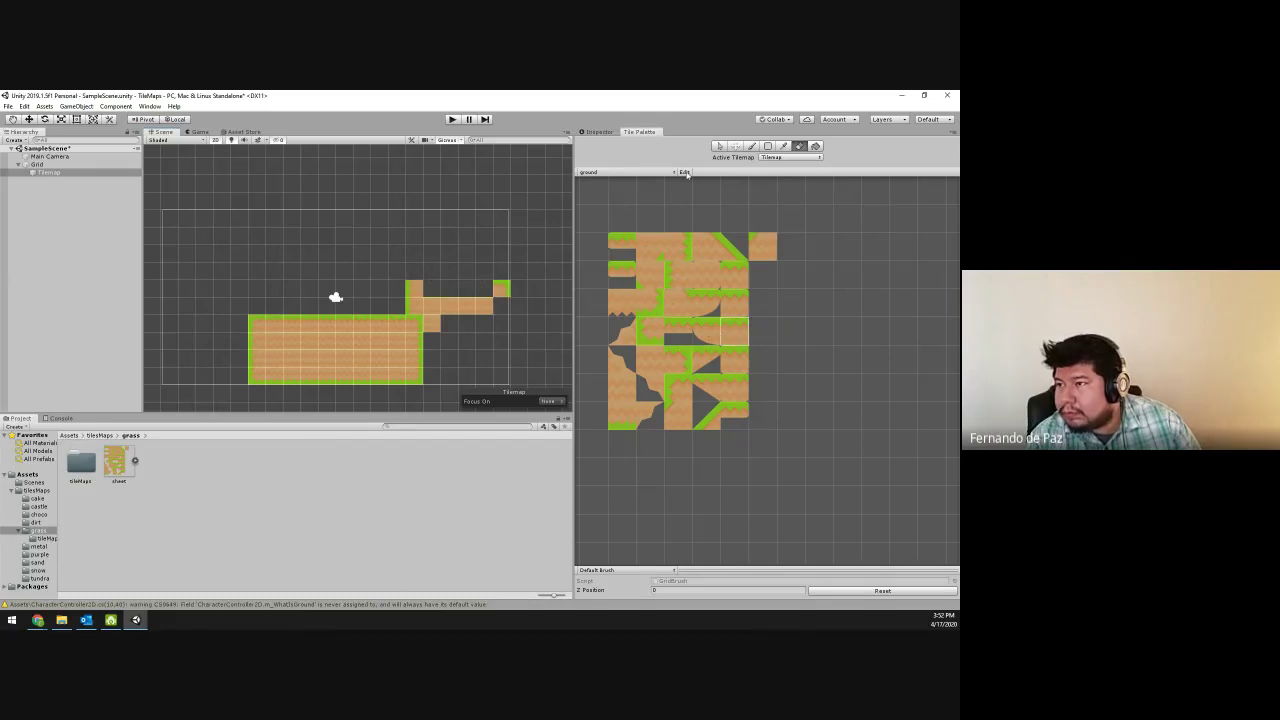
key("b")
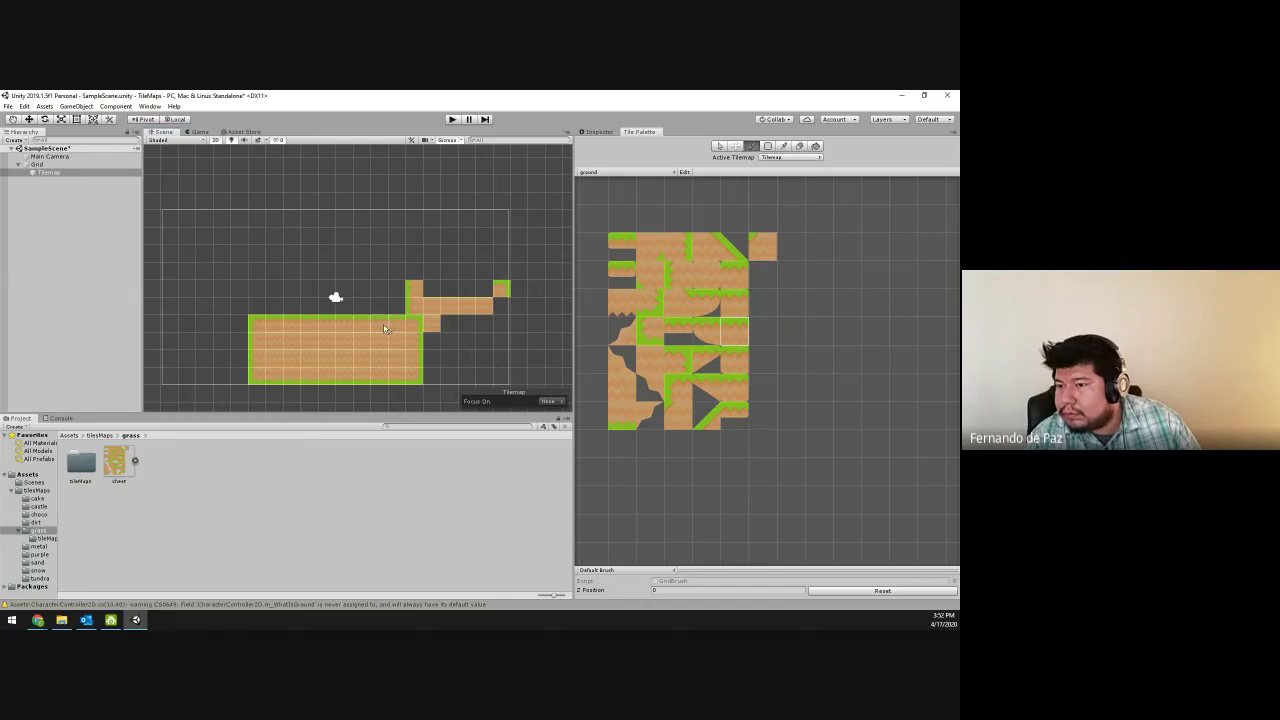
left_click_drag(430, 271, 485, 272)
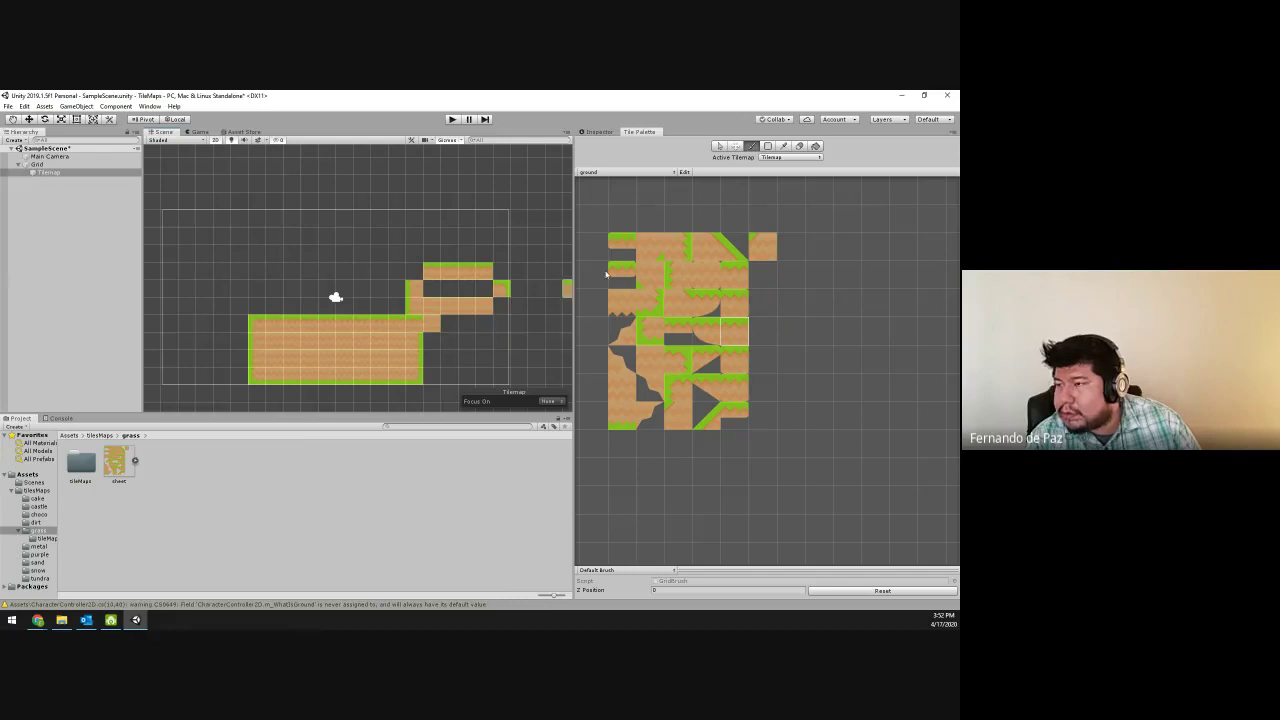
left_click_drag(458, 287, 488, 287, "shift")
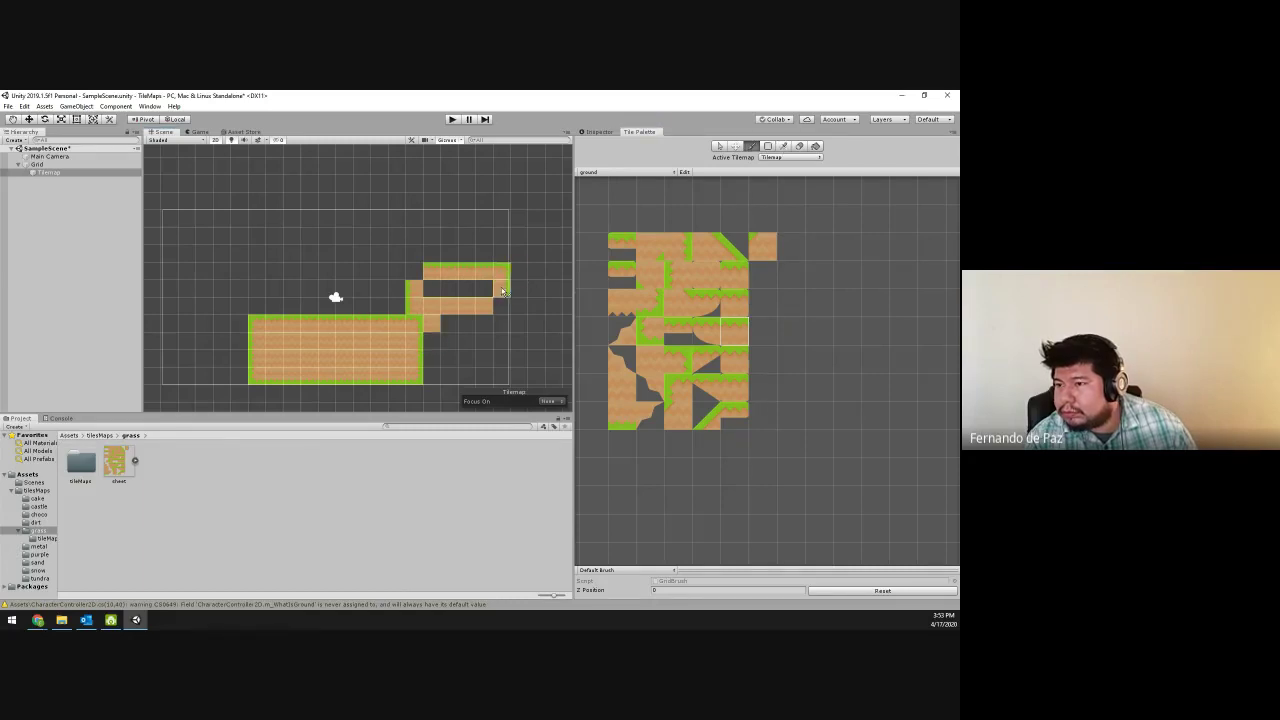
left_click_drag(503, 291, 503, 306)
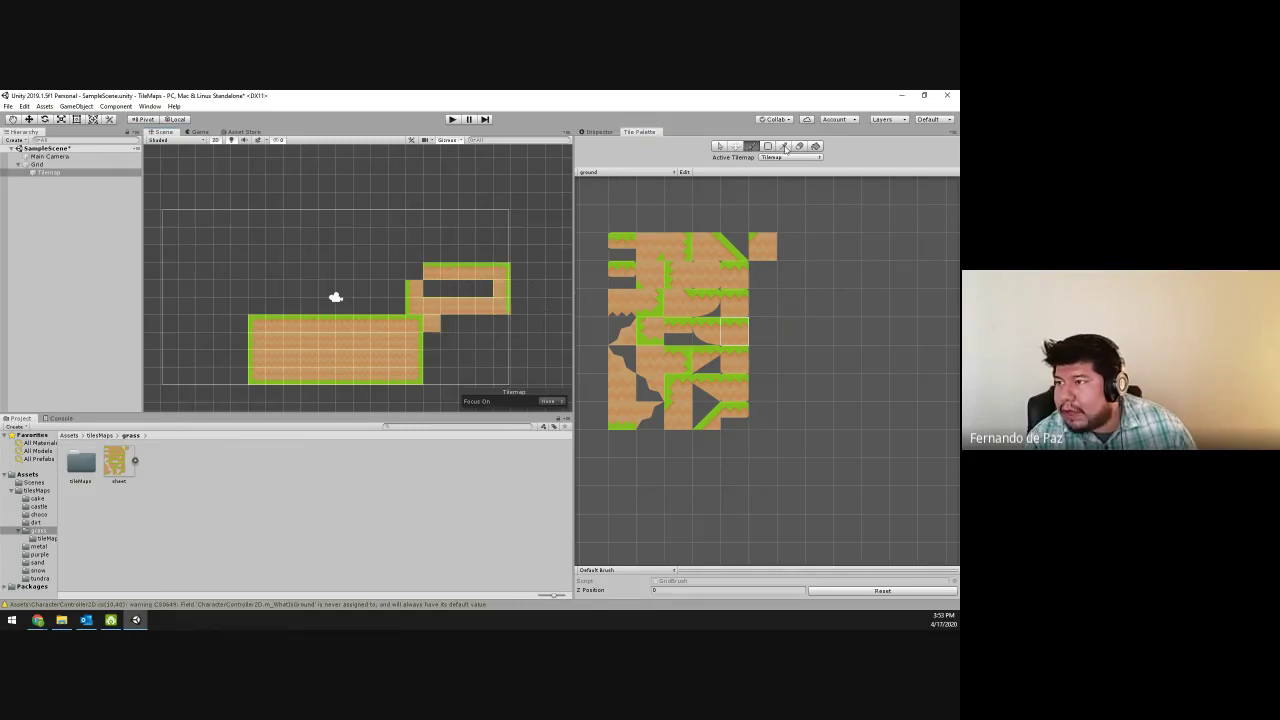
- Sample the ground block's top-left corner tile and paint it on the upper platform's top-left corner
left_click(783, 146)
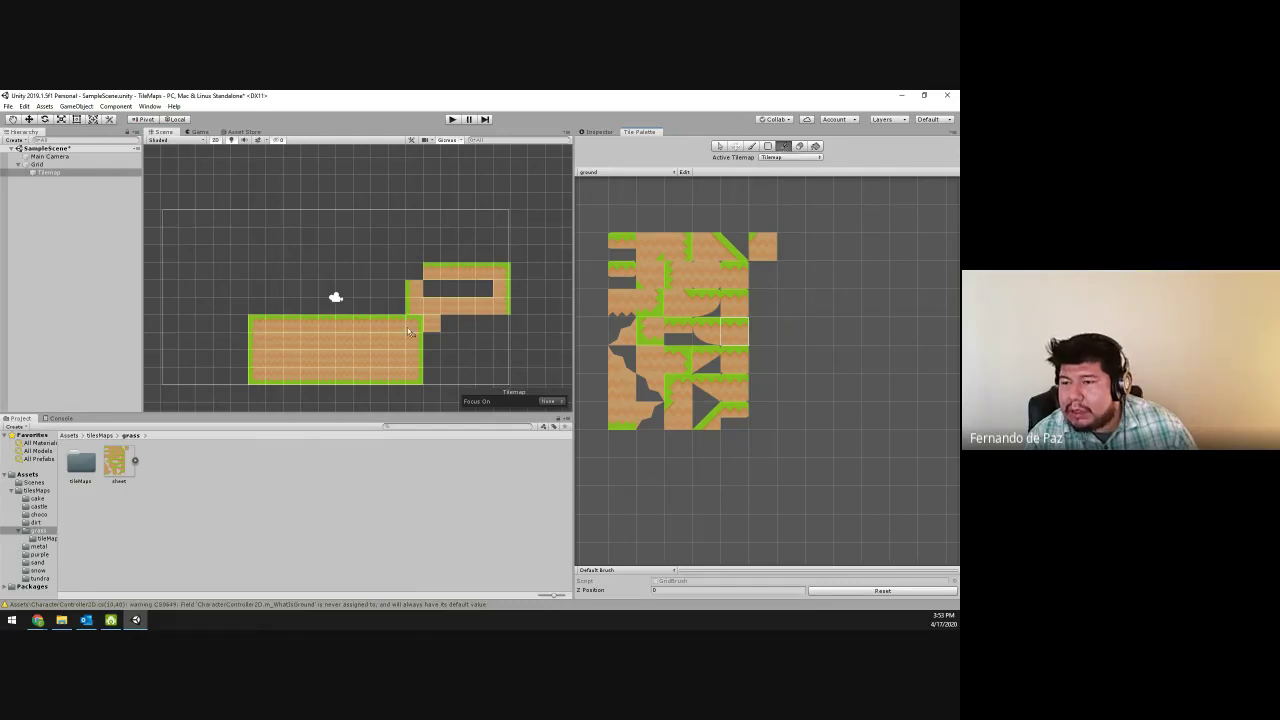
key("b")
left_click(380, 306)
key("ctrl+z")
left_click(417, 273)
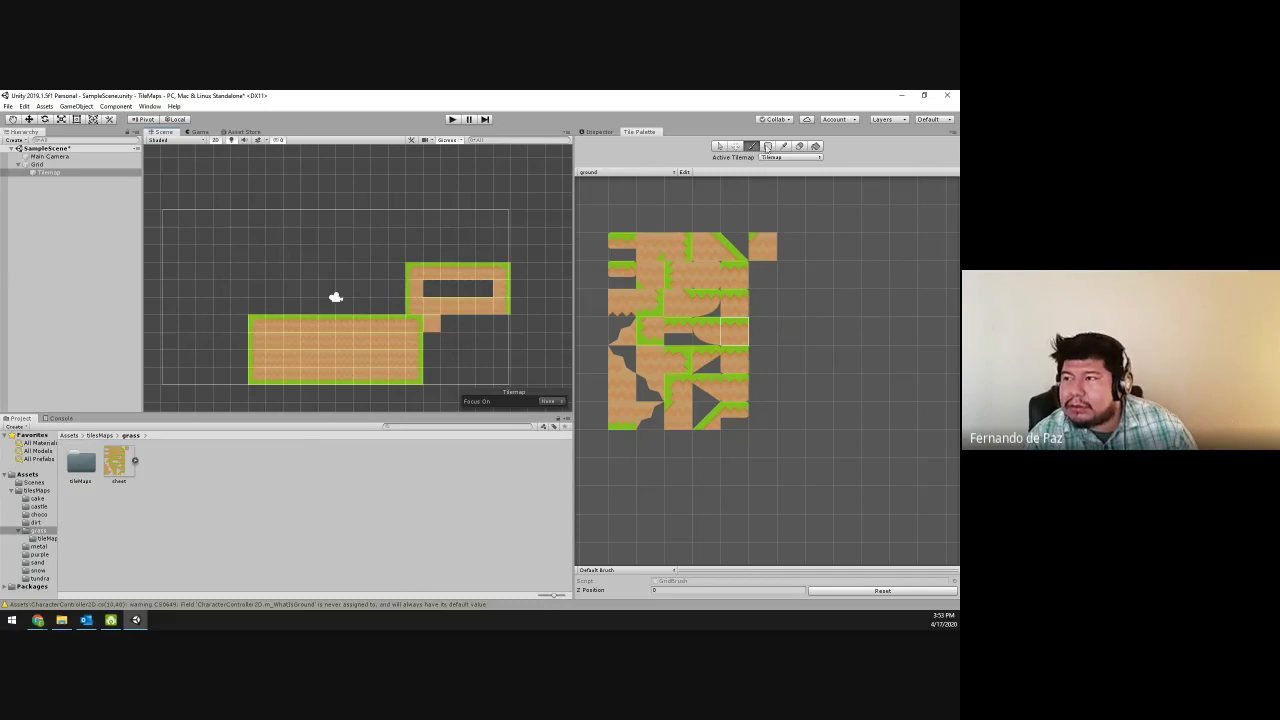
- Sample the ground block's bottom-edge and bottom-right corner tiles and paint them along the upper platform's underside to close its outline
left_click(785, 147)
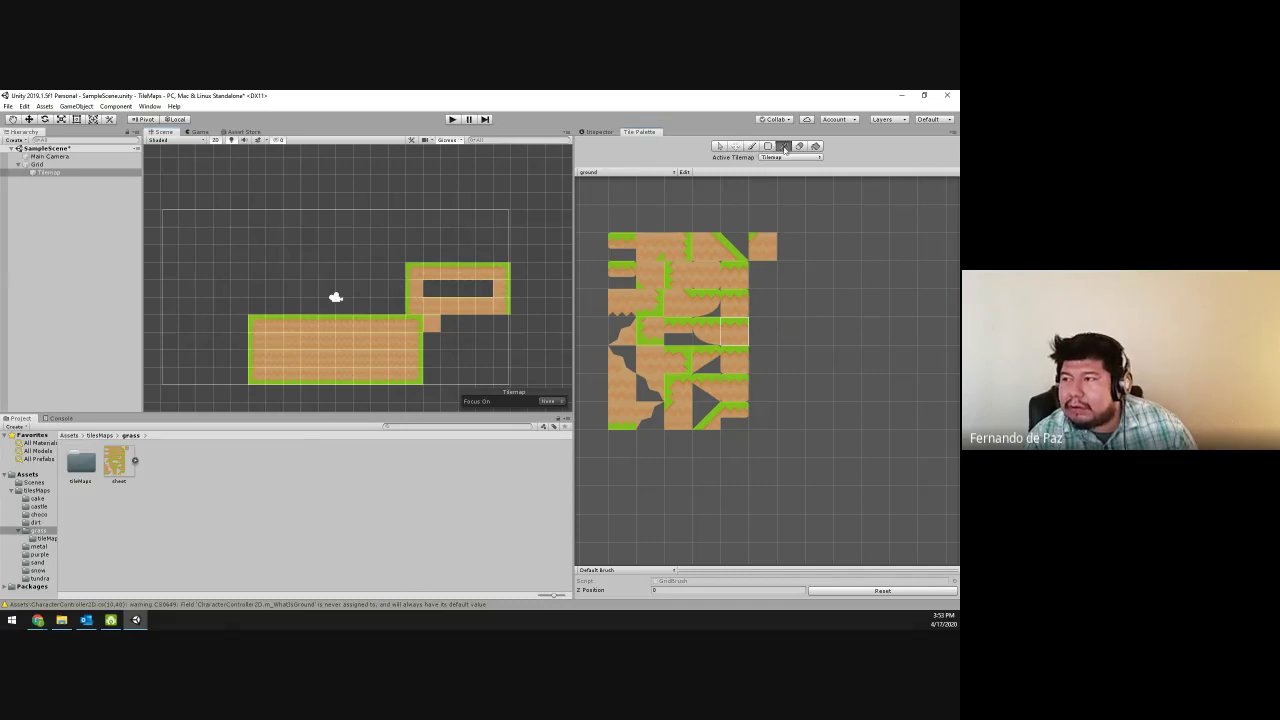
left_click(367, 384)
left_click_drag(430, 322, 488, 333)
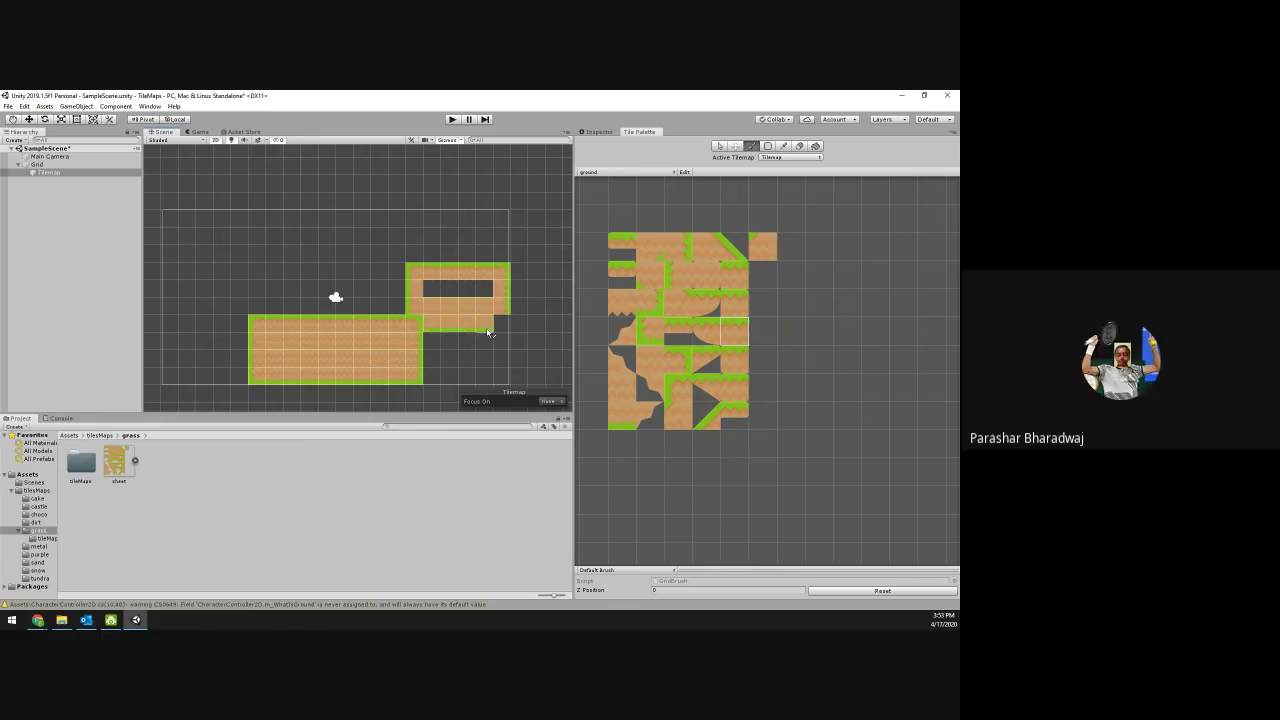
left_click(785, 147)
left_click(417, 383)
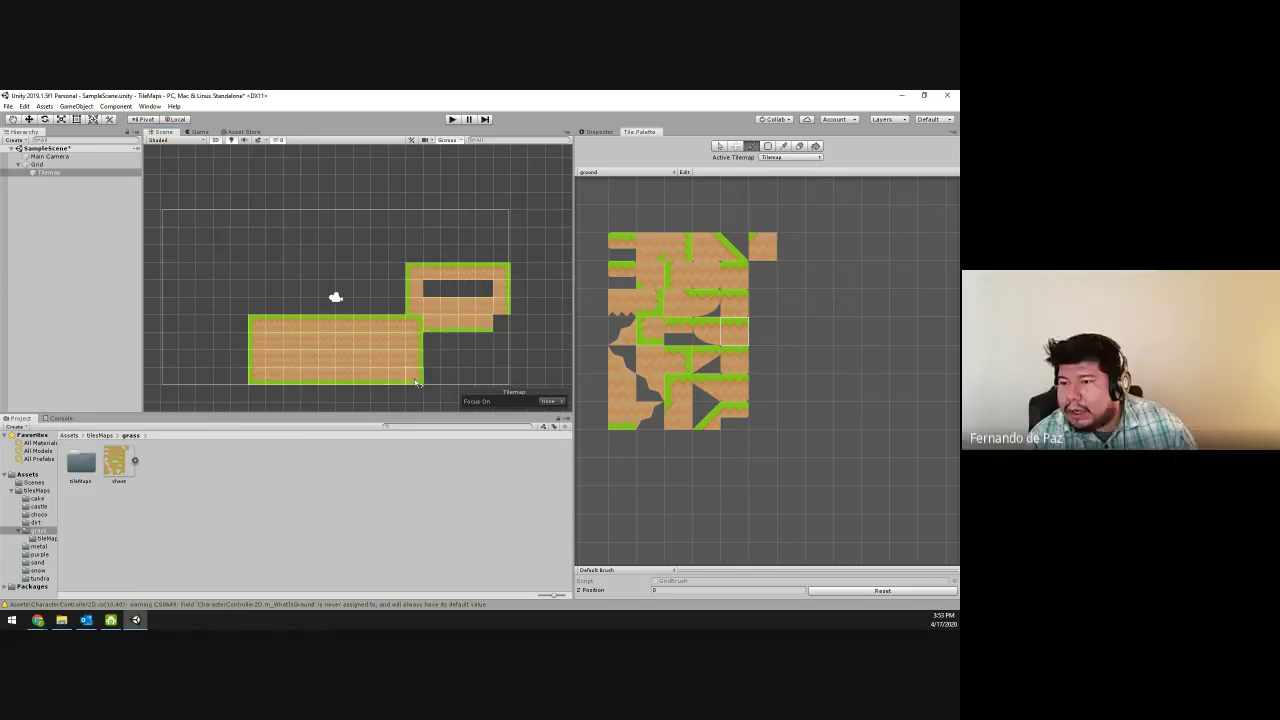
left_click(501, 323)
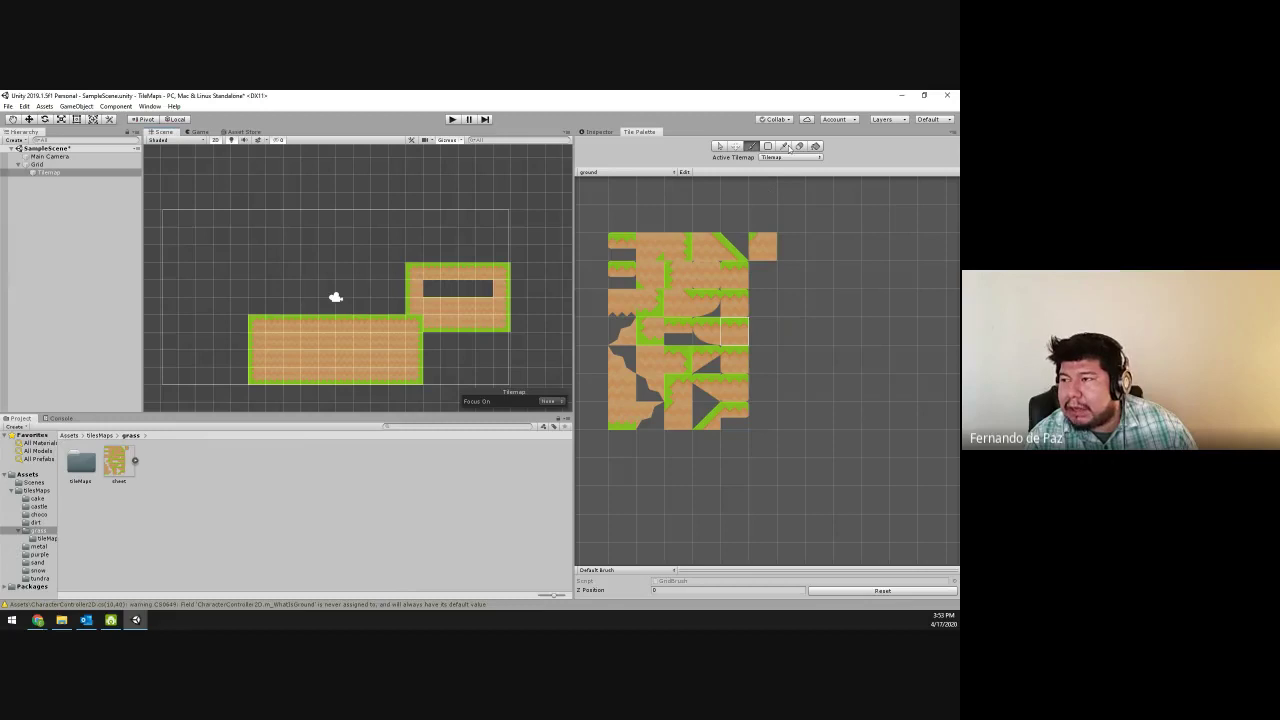
- Sample a plain dirt tile, fill the upper platform's hole and replace the ground block's top-right corner where the two platforms meet
left_click(785, 147)
left_click(425, 330)
left_click_drag(428, 289, 490, 294)
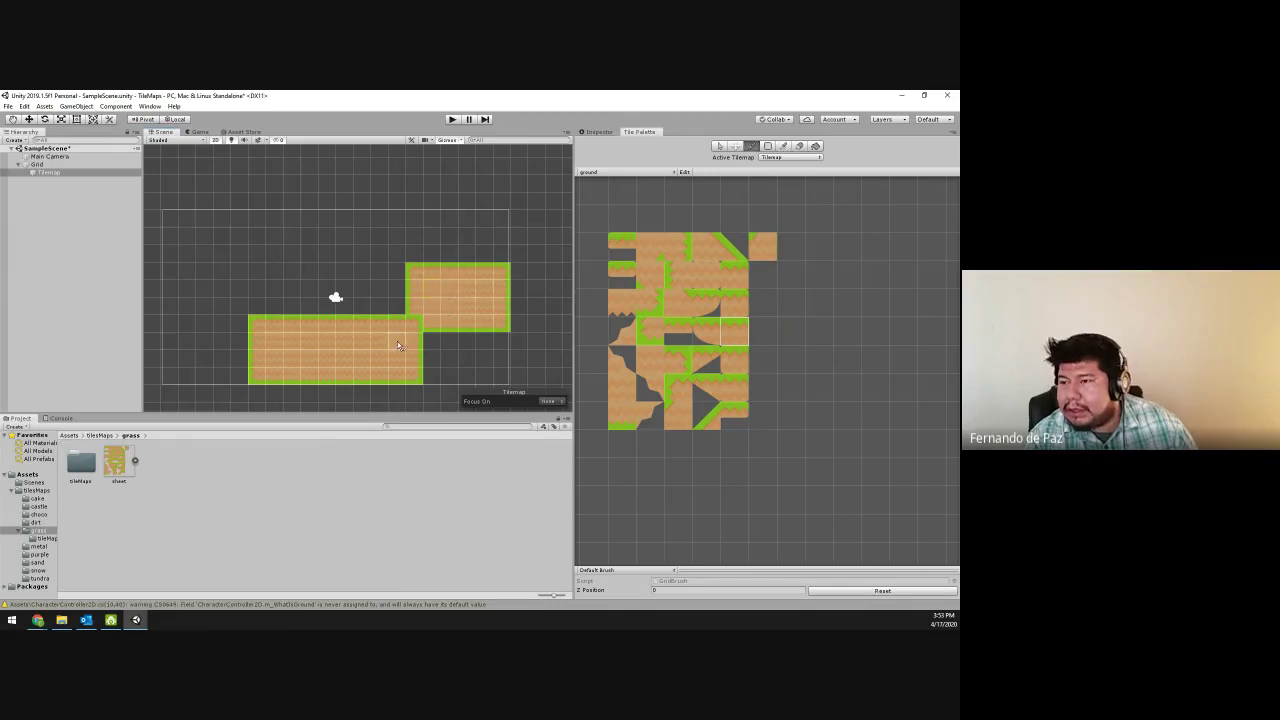
left_click(414, 323)
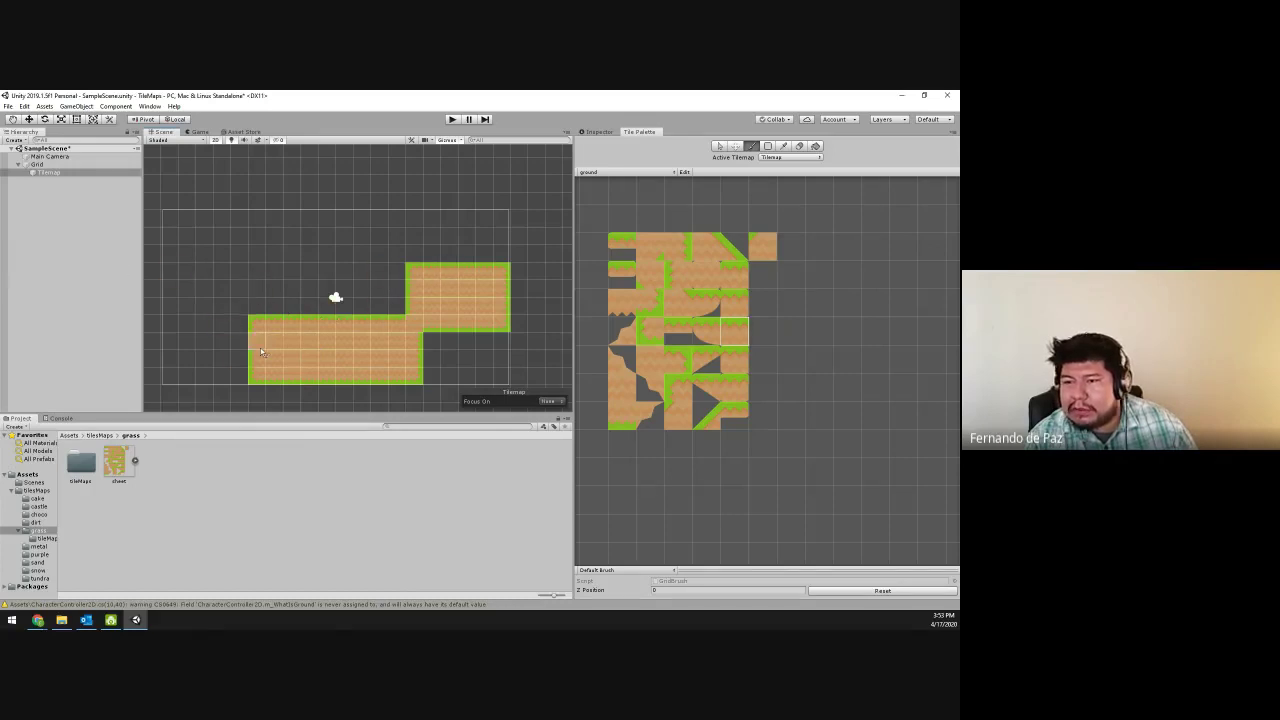
left_click(784, 147)
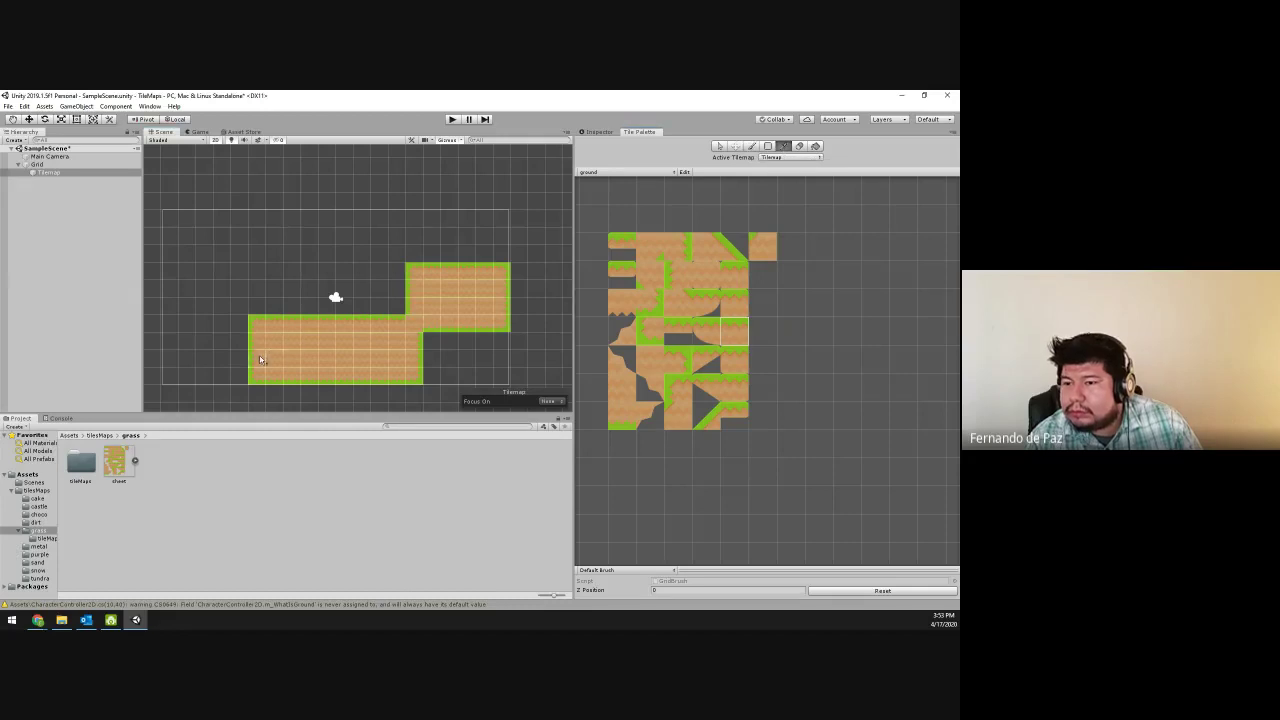
left_click(413, 349)
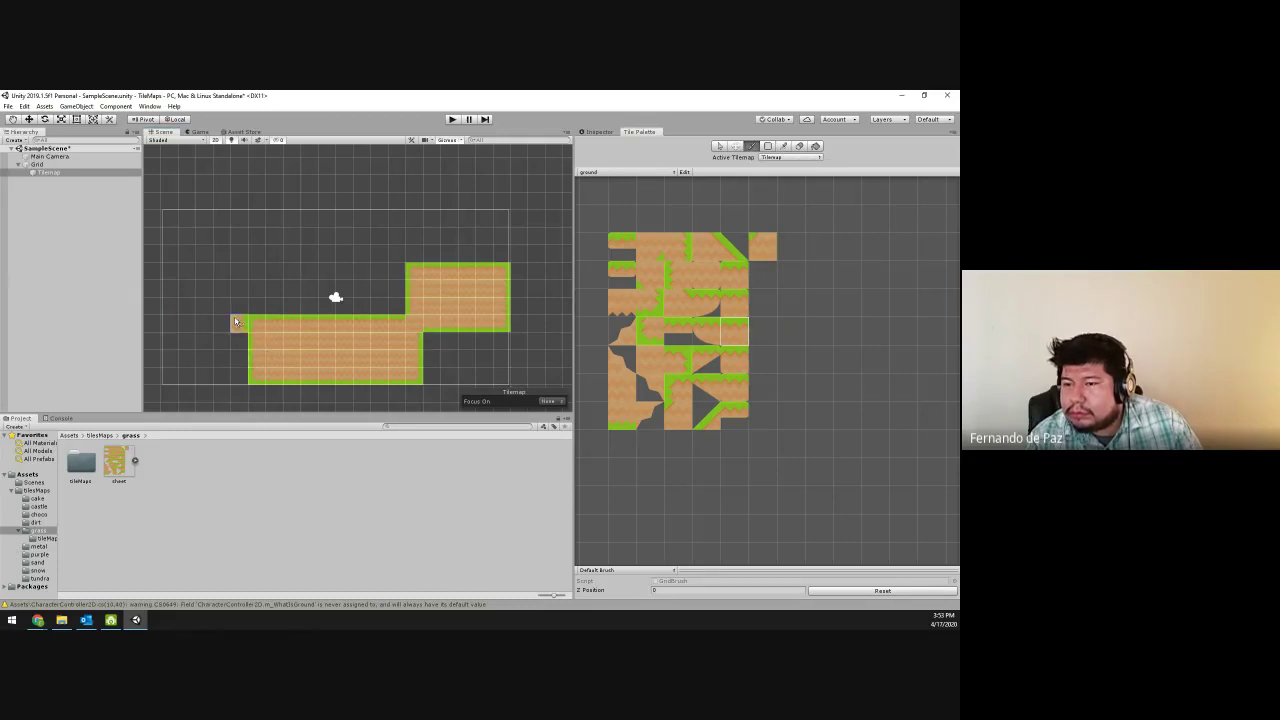
left_click(447, 498)
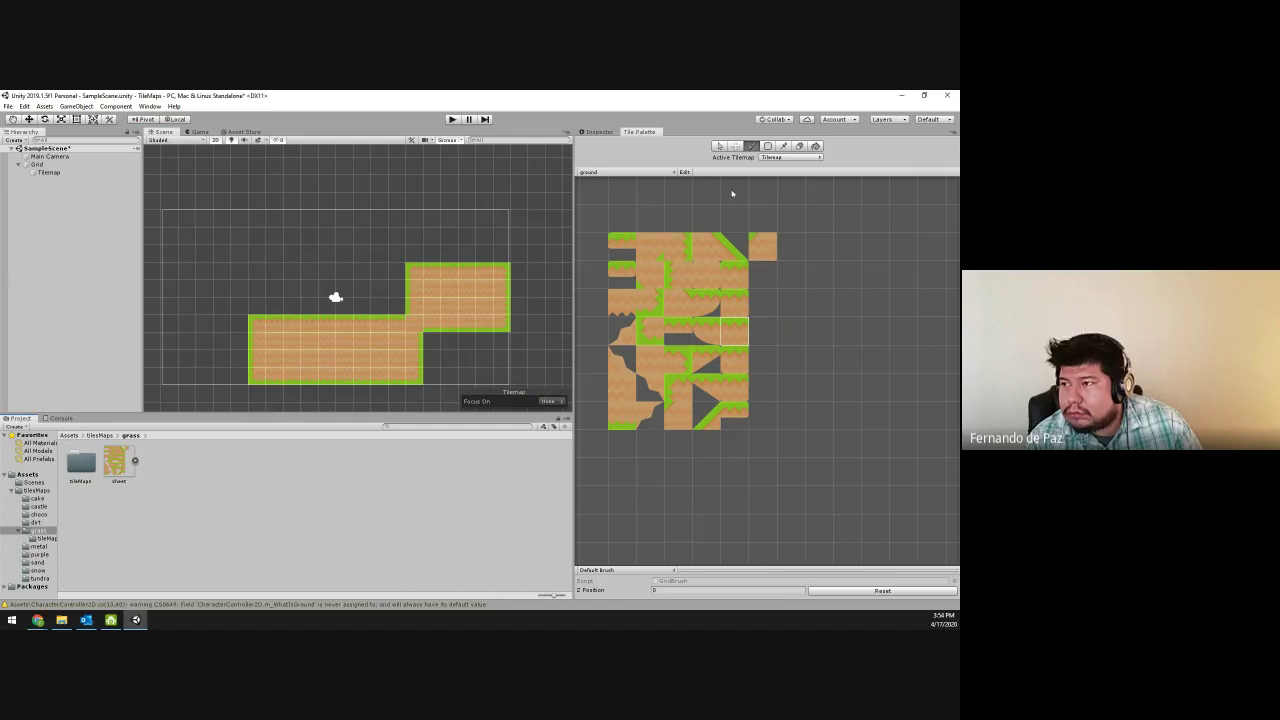
- Sample the ground block's bottom grass-edge tile and paint a six-cell row from the camera frame's left edge to above the block's left end
left_click(784, 147)
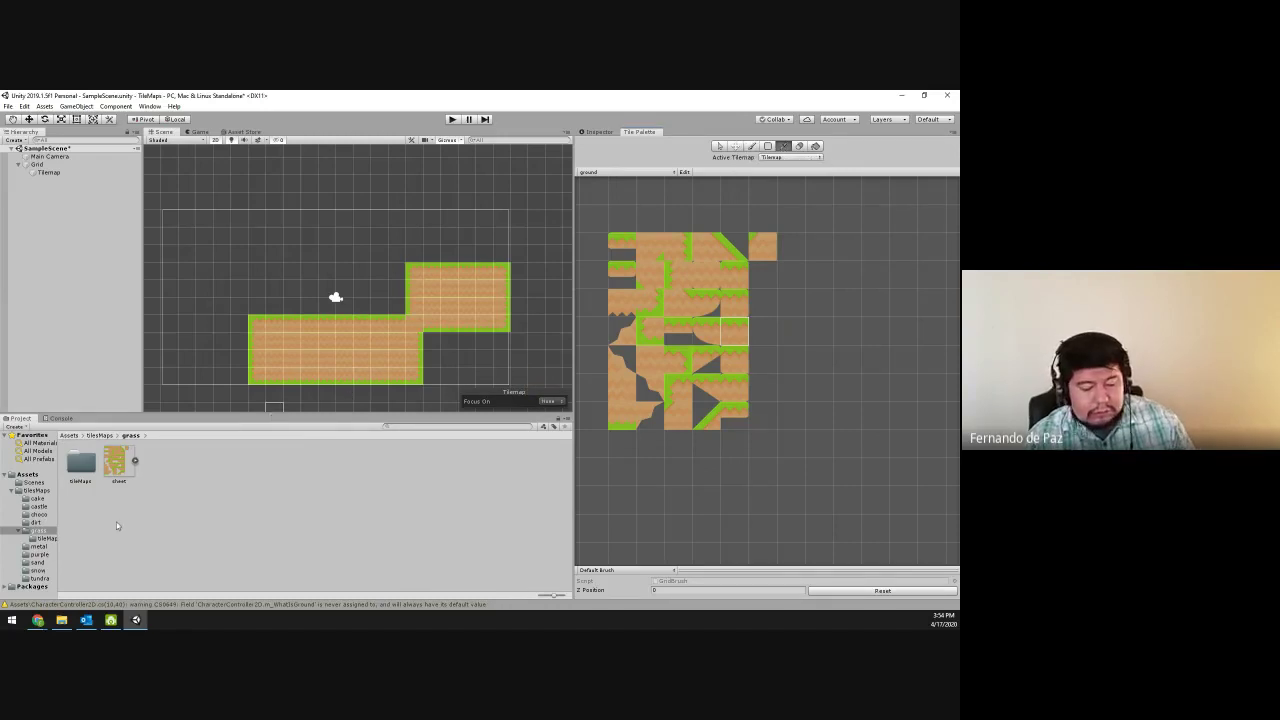
key("b")
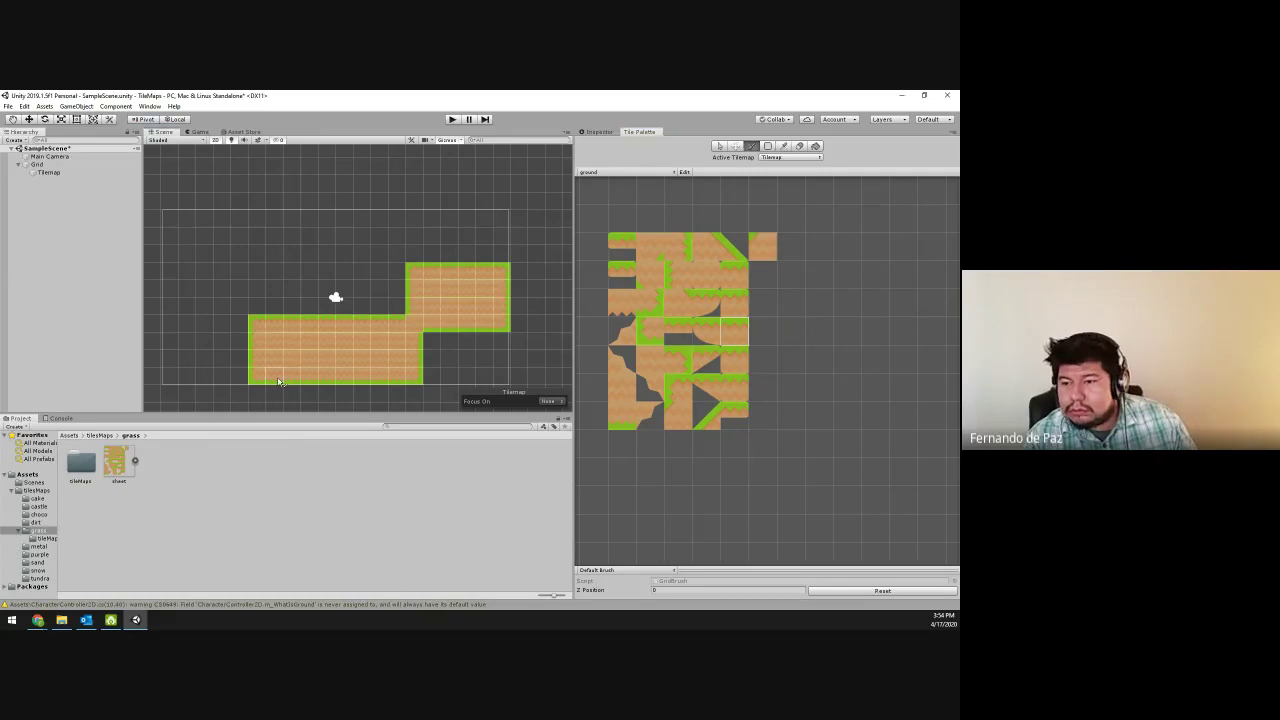
left_click_drag(170, 308, 250, 312)
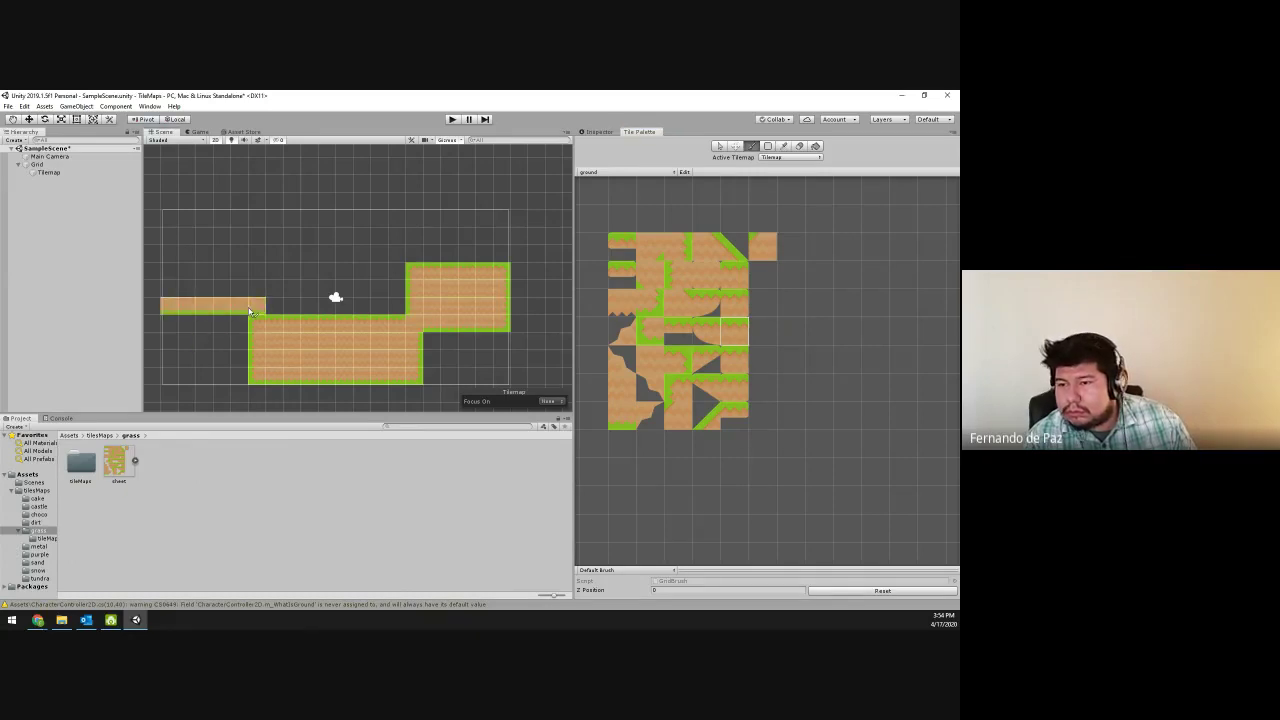
- Undo the six-cell grass row, resample the ground block's bottom grass-edge tile and repaint the row three cells higher at the camera frame's left edge
key("i")
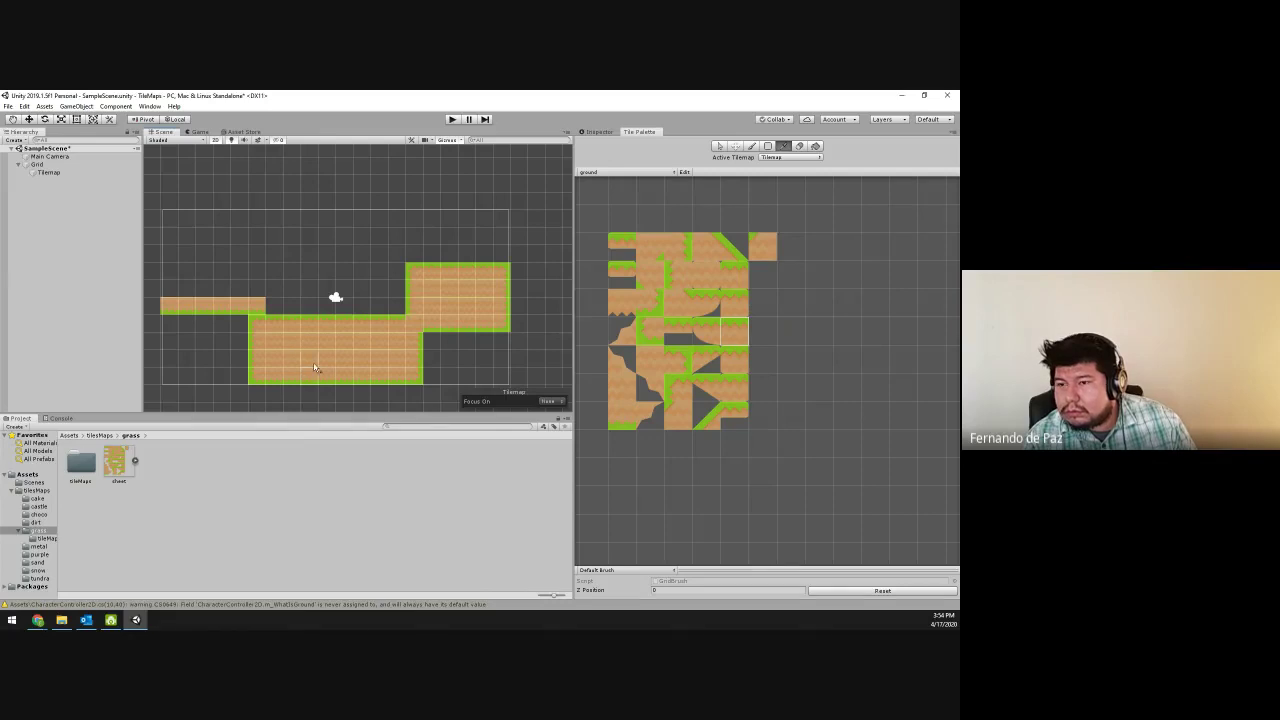
key("ctrl+z")
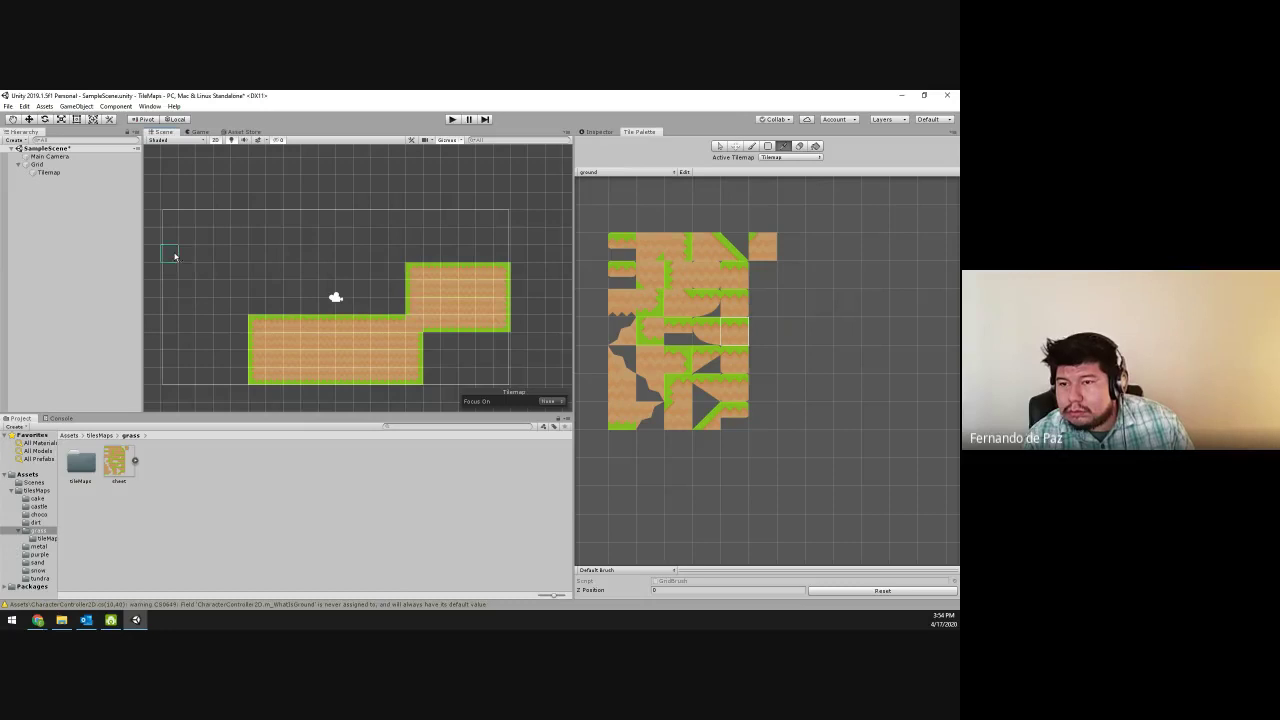
left_click_drag(171, 257, 256, 258)
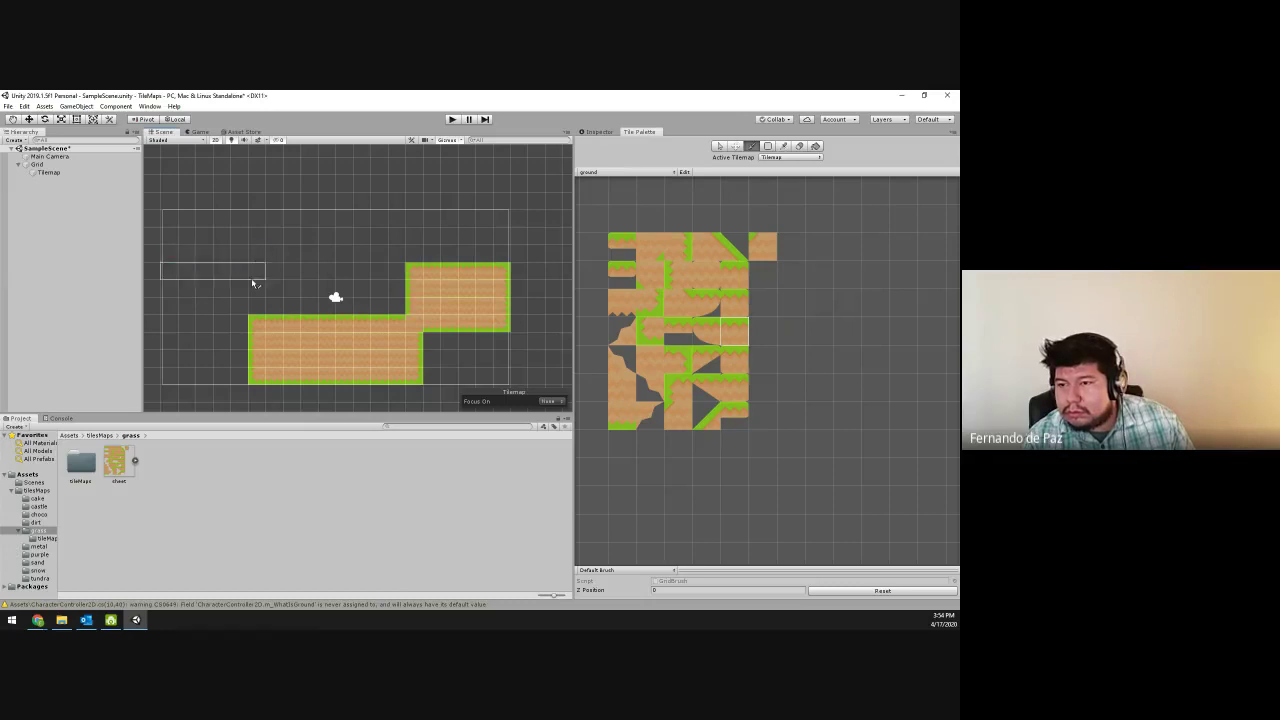
key("i")
left_click(331, 381)
left_click_drag(168, 254, 262, 256)
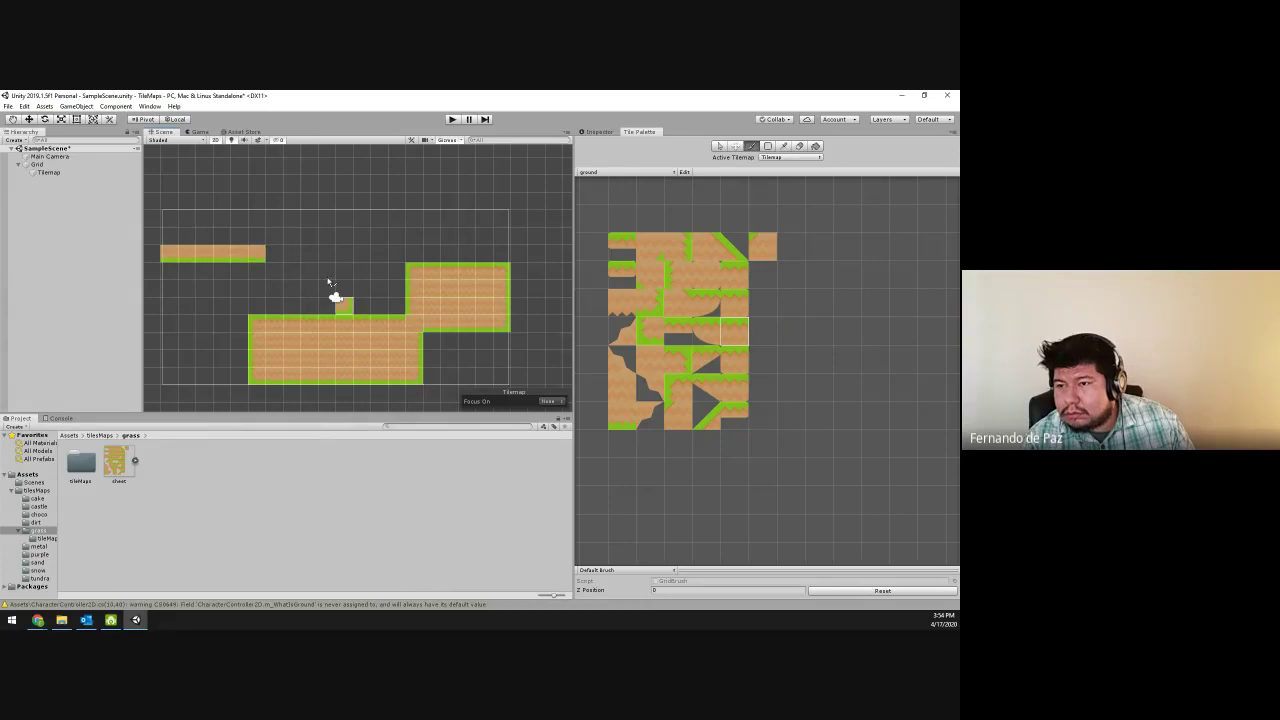
- Sample the existing blocks' bottom-right and top-right corner tiles and stack them at the right end of the new row
key("i")
left_click(257, 253)
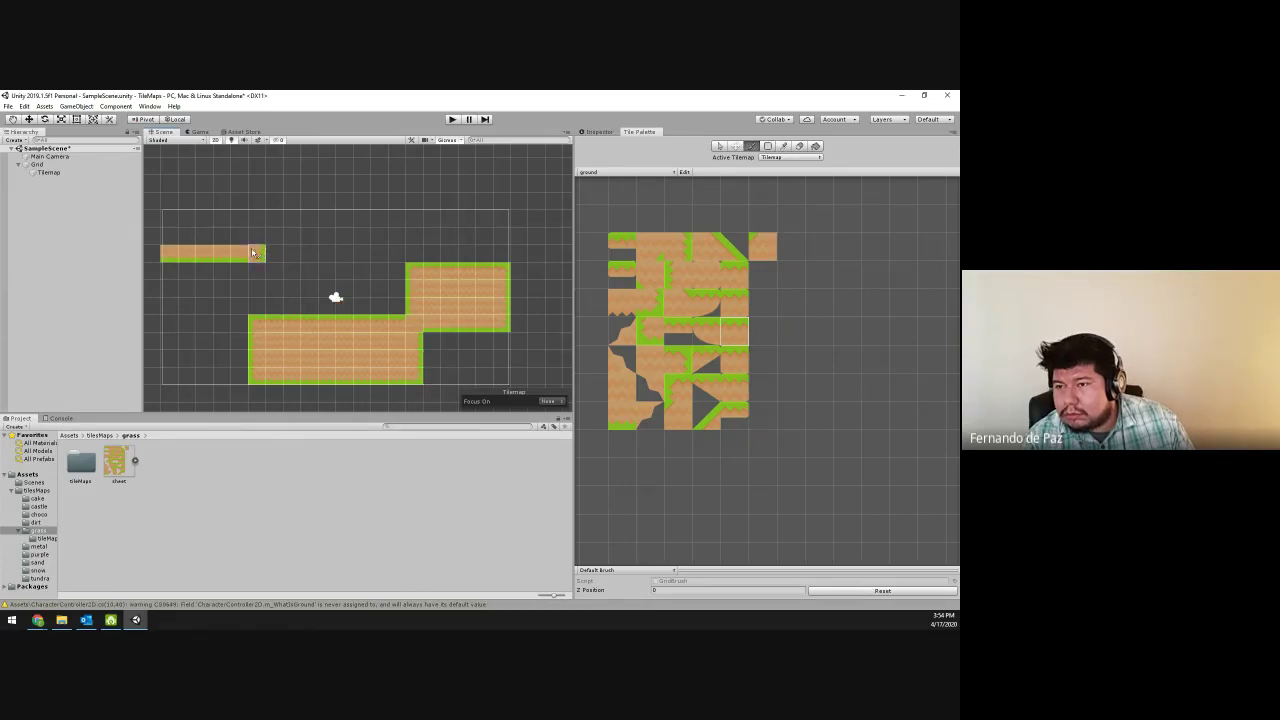
key("i")
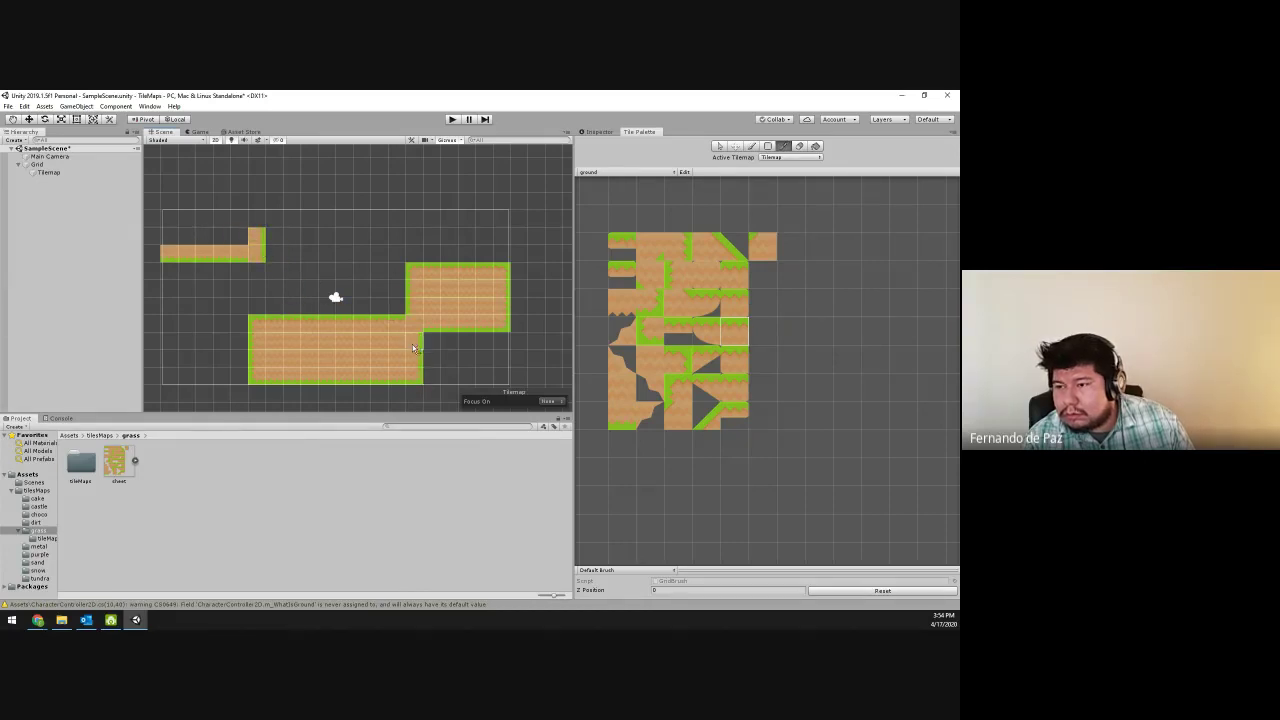
left_click(502, 282)
left_click(257, 224)
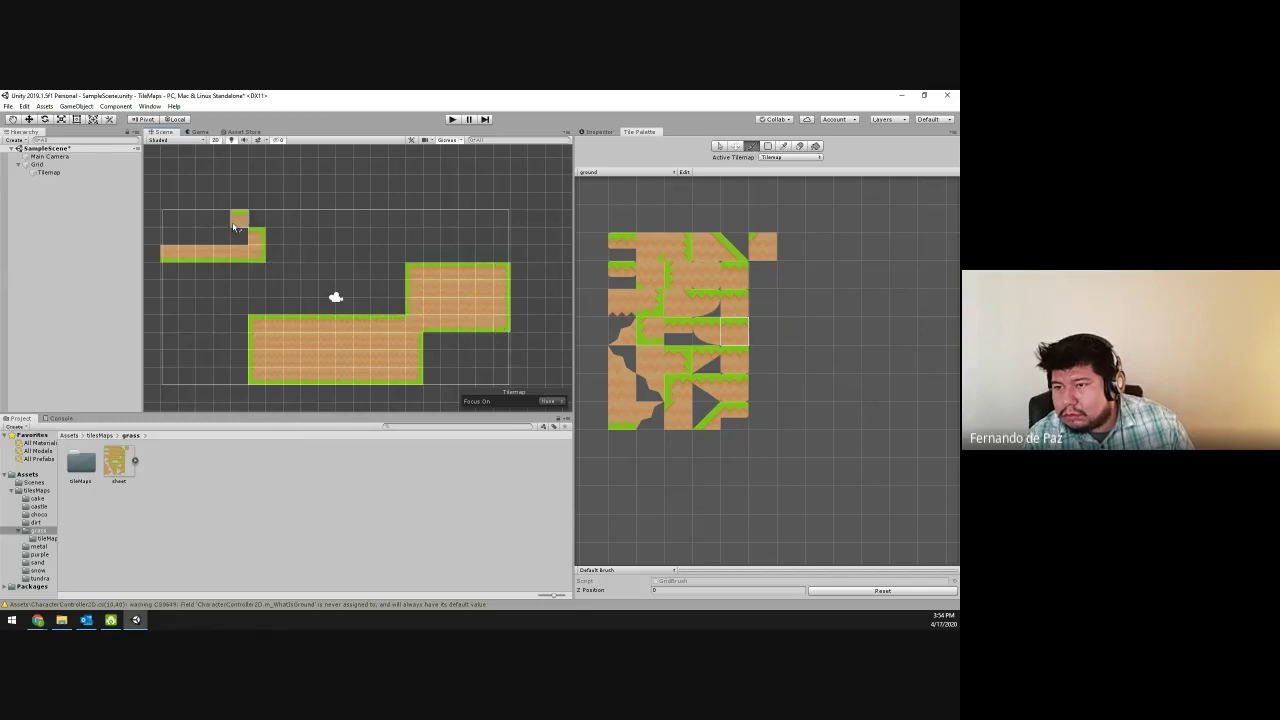
- Paint the grass top edge over the new row and close its left end with corner tiles just outside the camera frame
left_click_drag(240, 237, 168, 237)
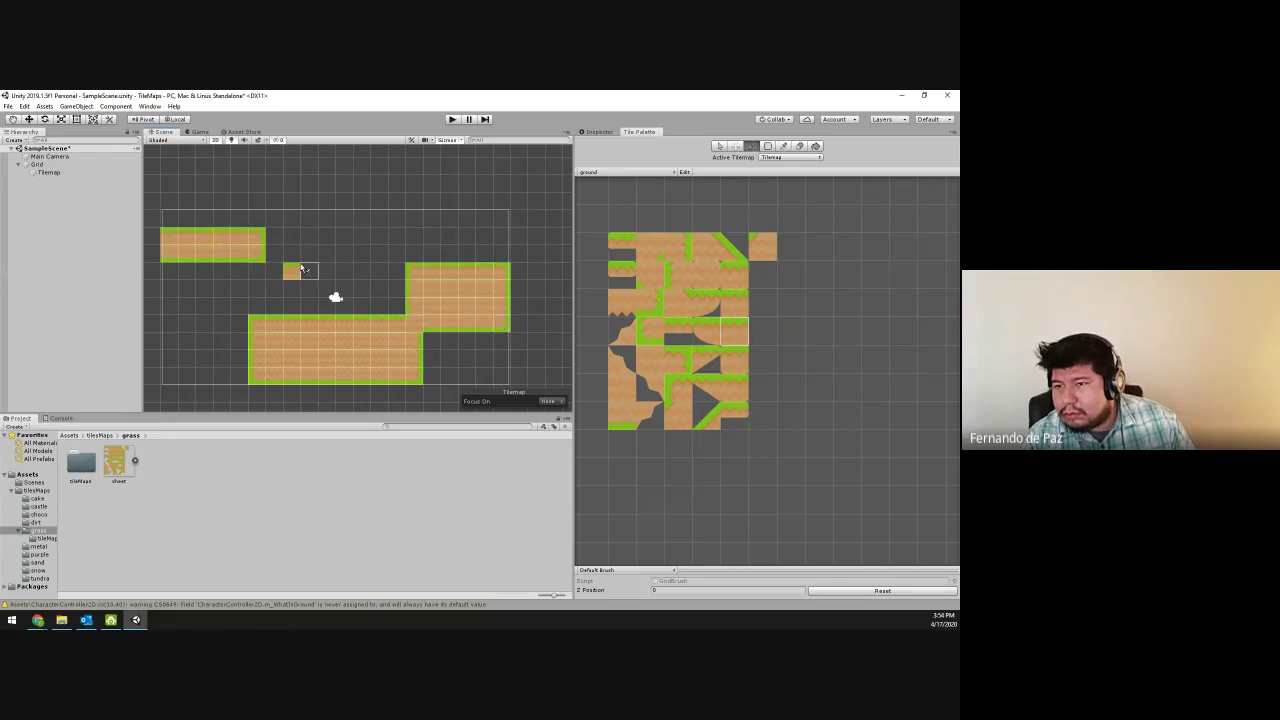
left_click(152, 237)
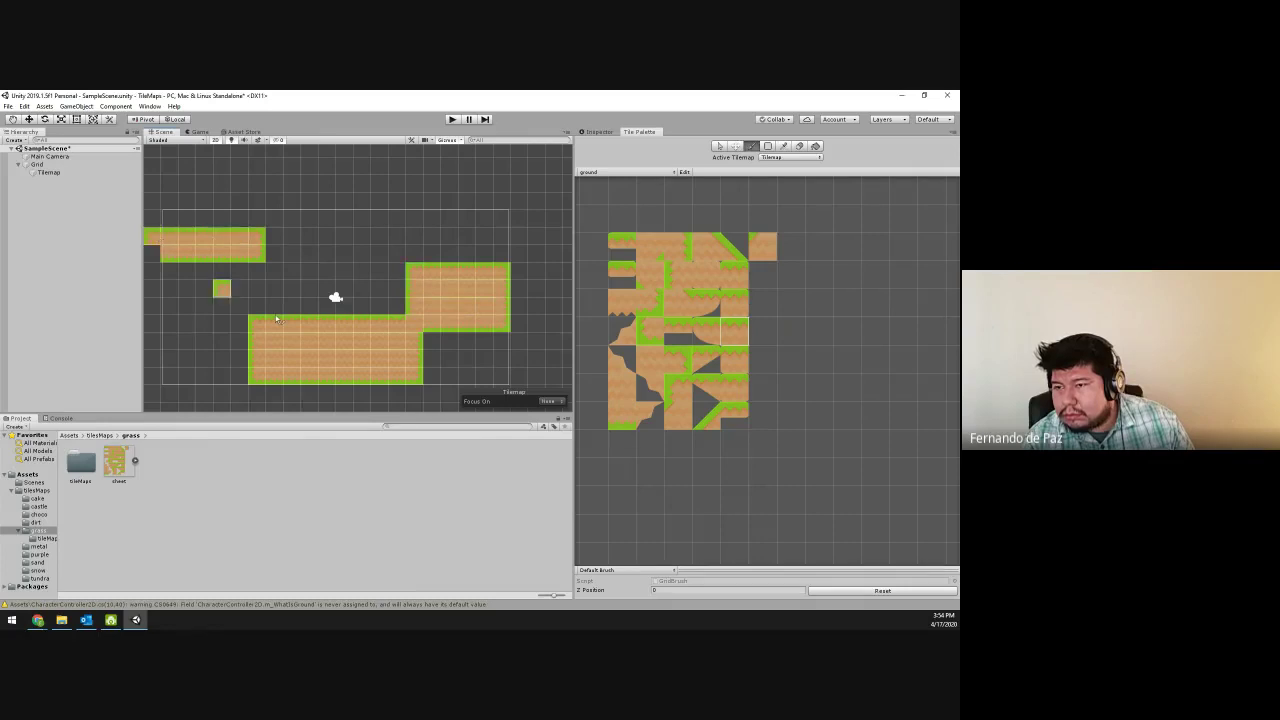
key("ctrl")
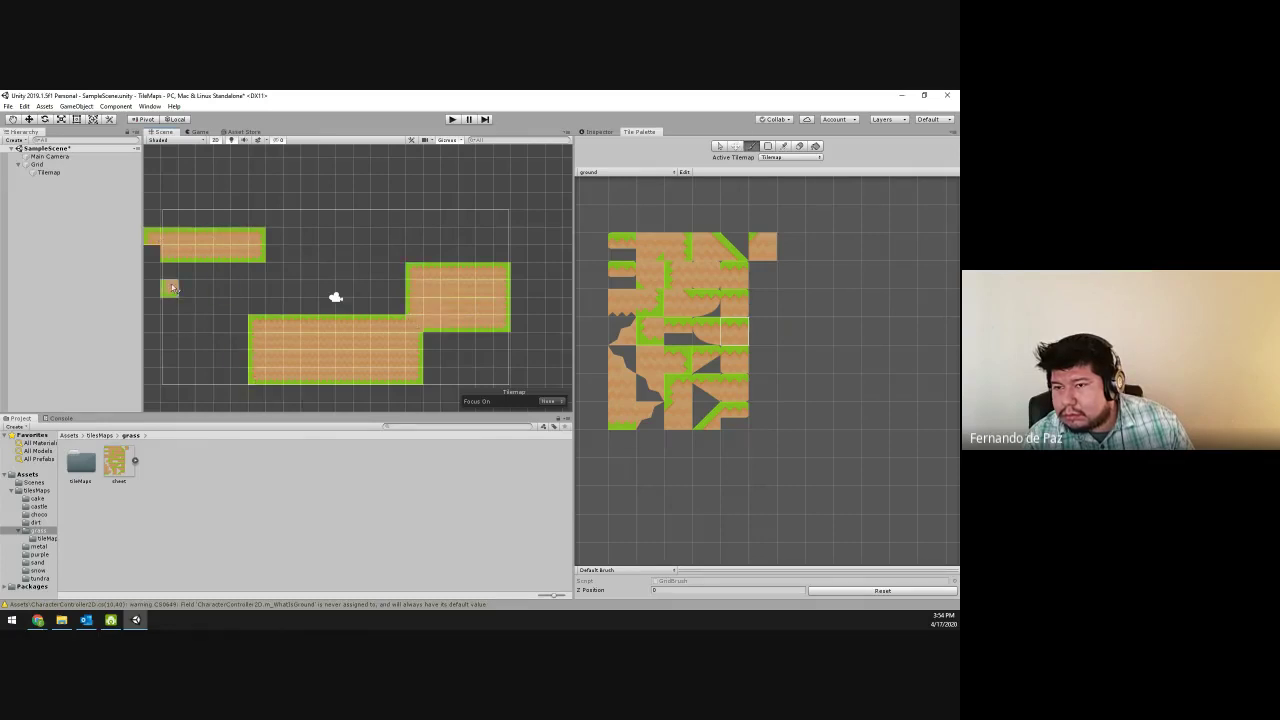
left_click(152, 253)
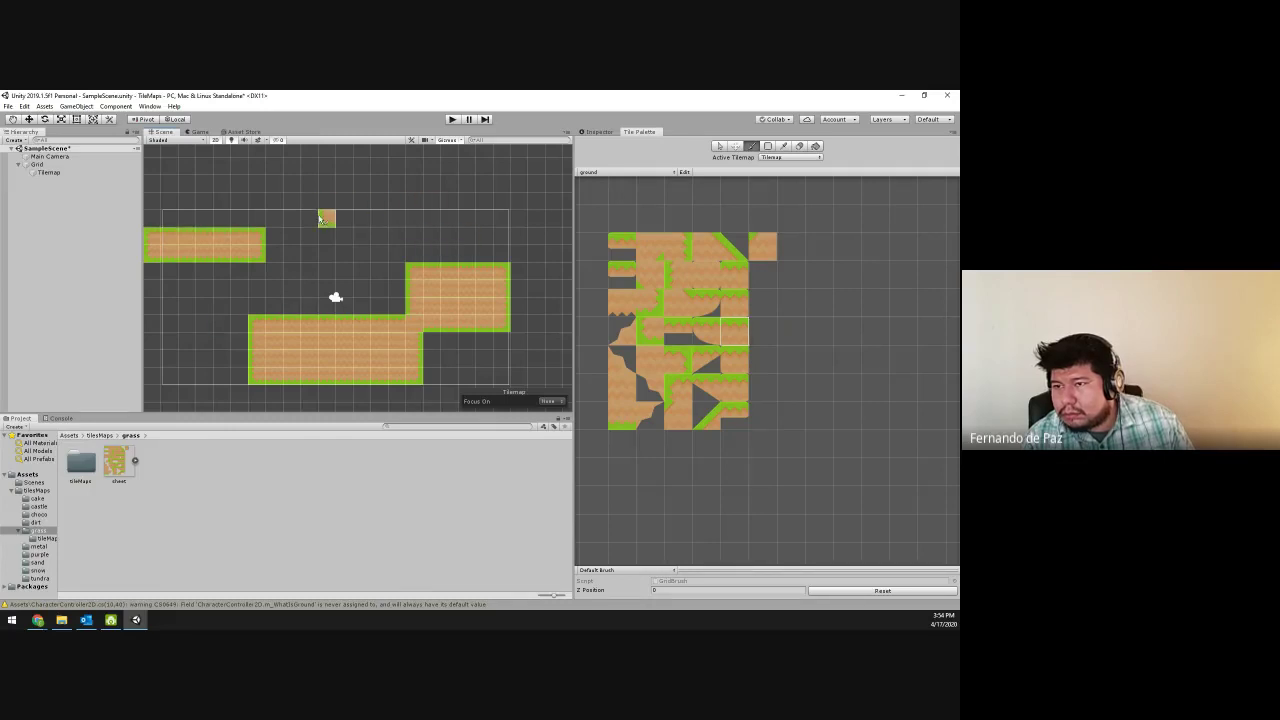
- Start a floating platform under the camera frame's upper edge with a bottom-left corner tile and seven bottom-edge tiles
left_click(326, 218)
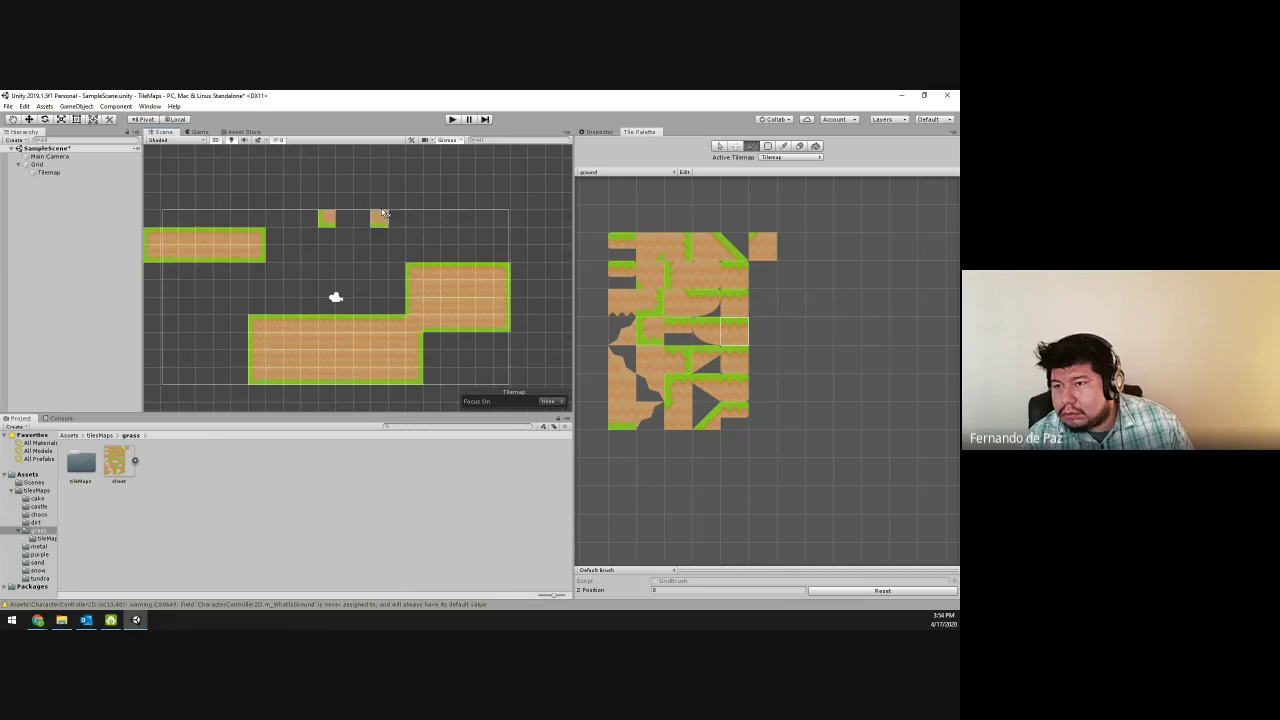
left_click_drag(343, 218, 450, 220)
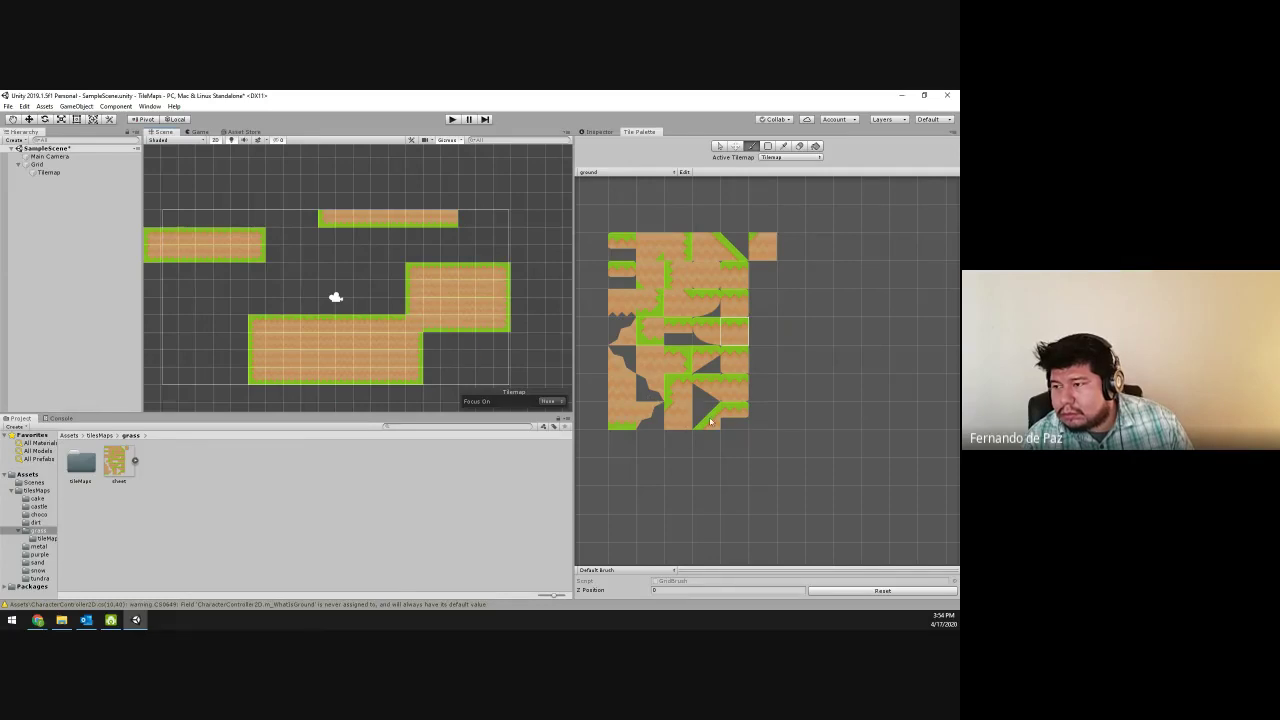
- Pick the descending grass slope tile and paint four of them diagonally from the right platform's top edge down past the camera frame
left_click(731, 252)
left_click(480, 274)
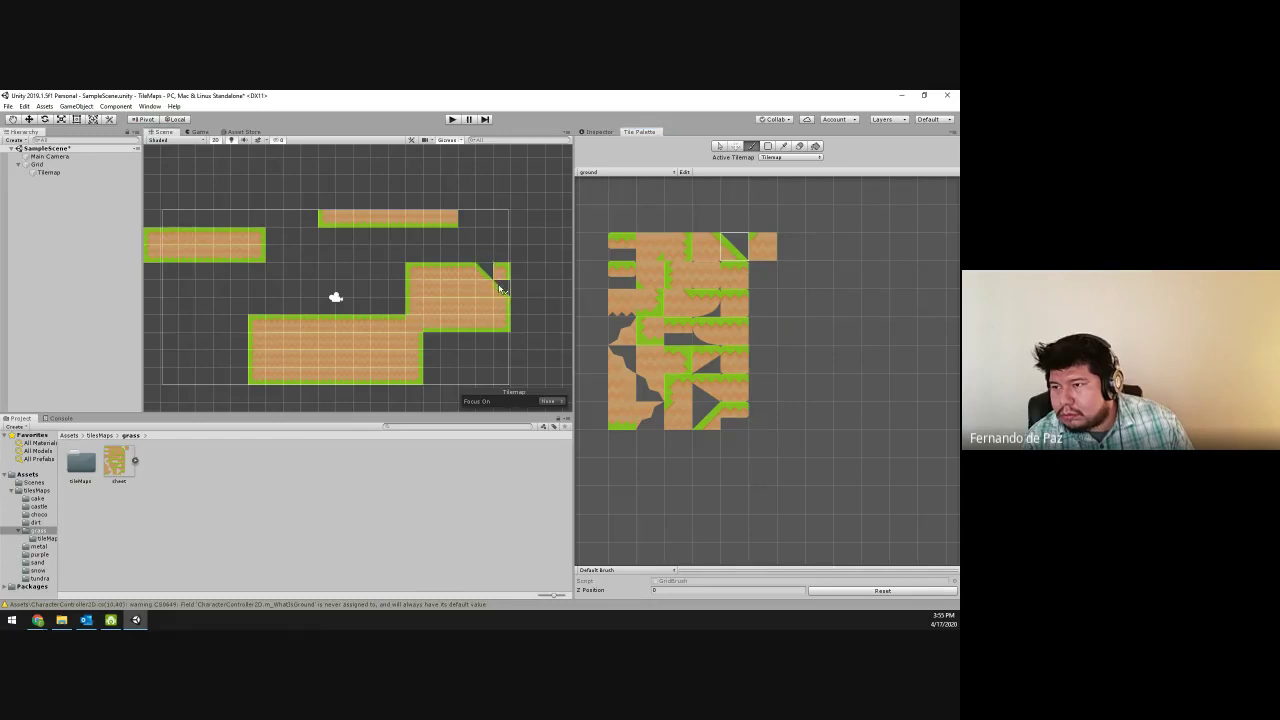
left_click(492, 290)
left_click(518, 305)
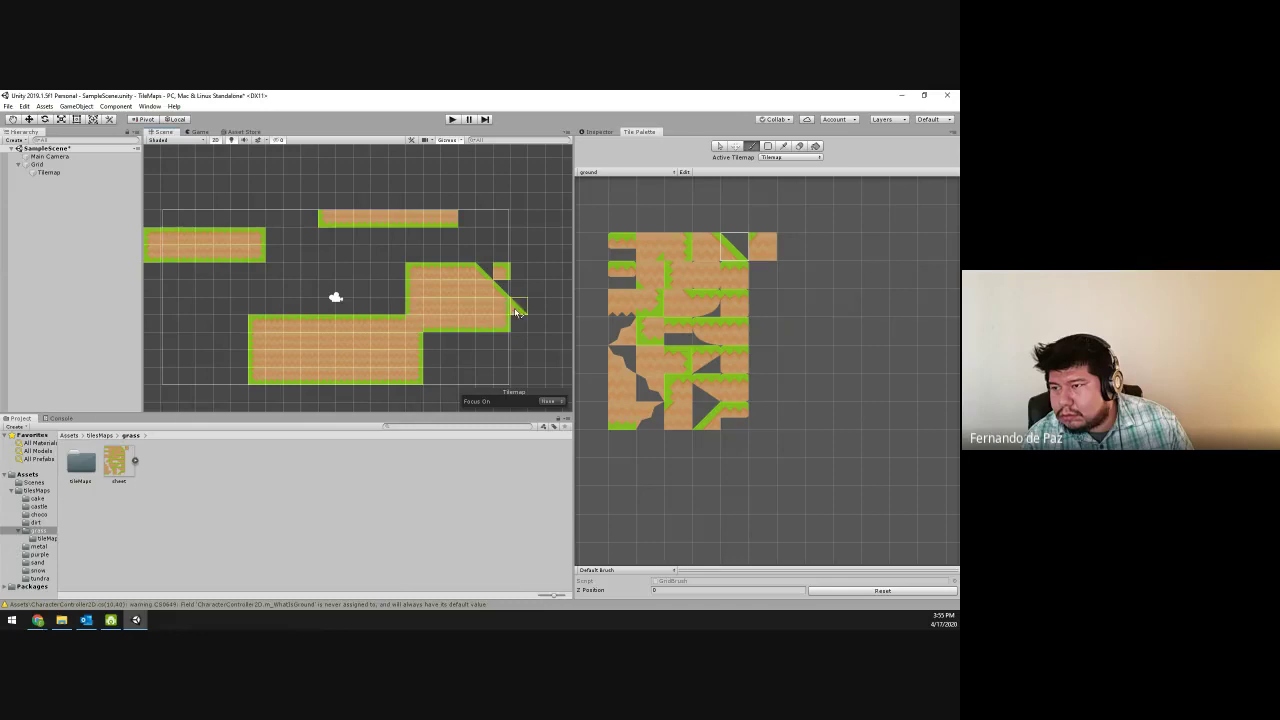
left_click(535, 322)
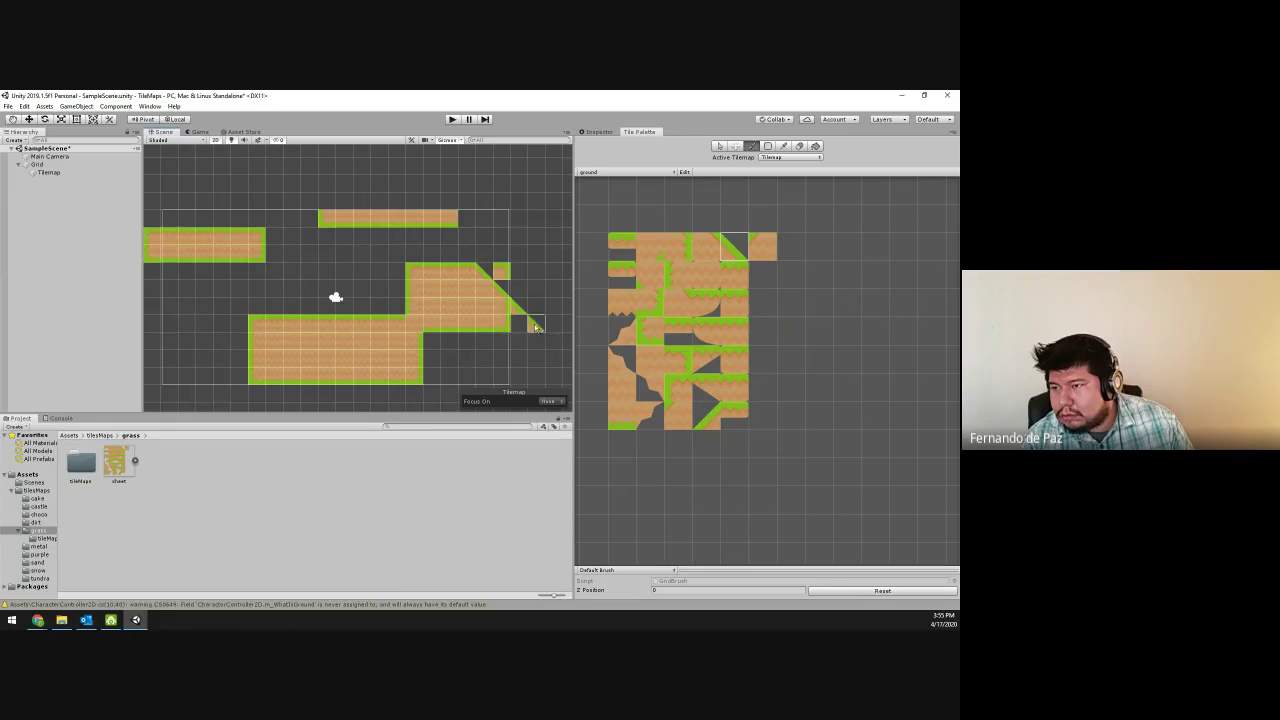
- Erase the leftover tile above the slope and fill in the ground beneath the slope's lower end
left_click(799, 147)
left_click(502, 272)
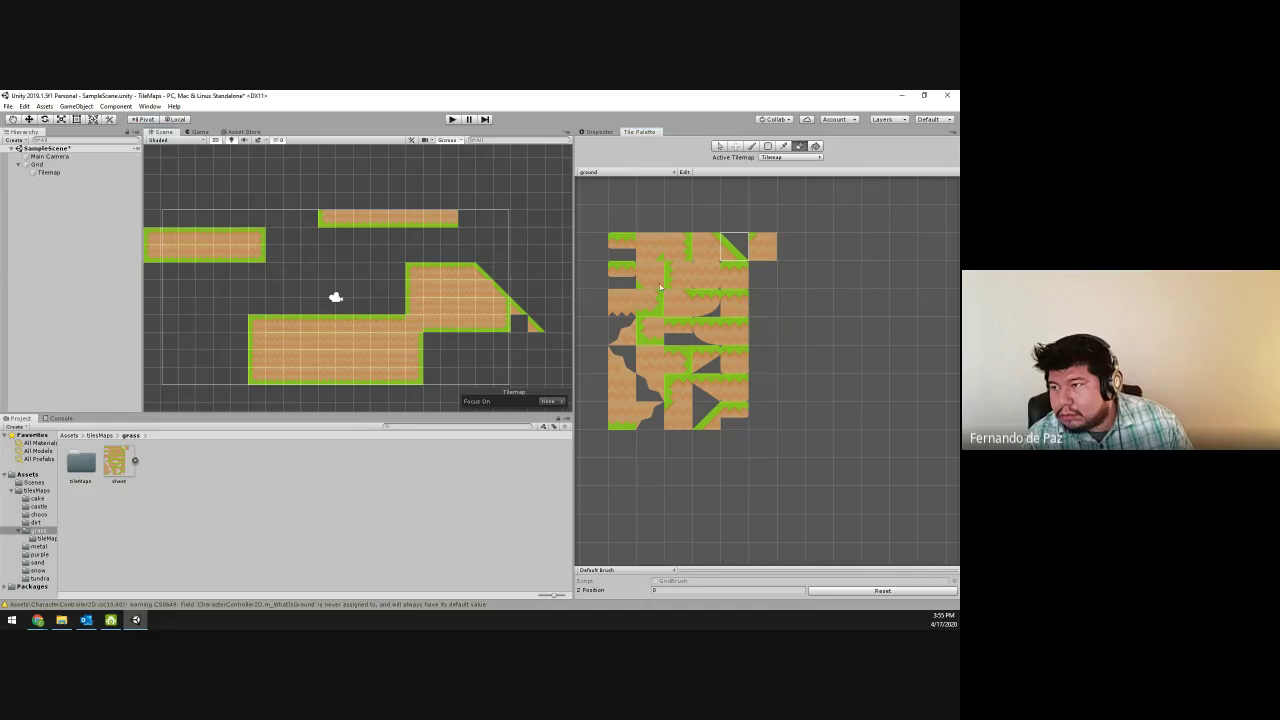
key("b")
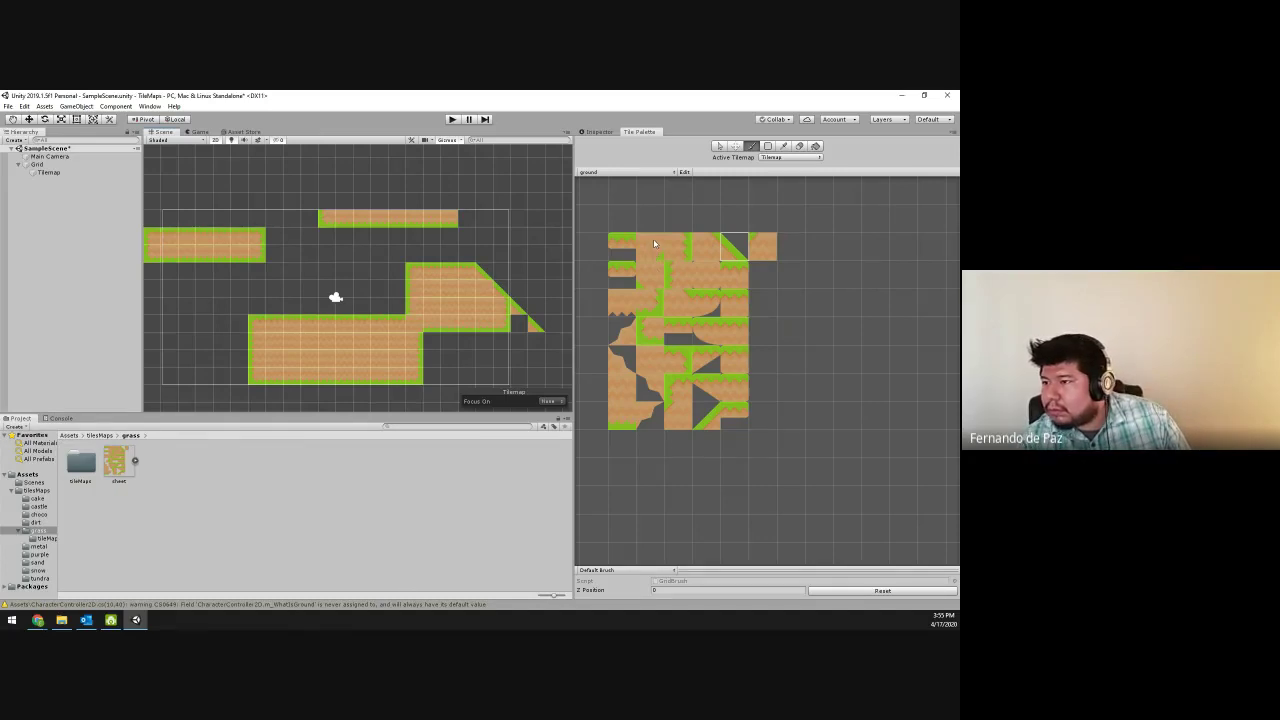
left_click(684, 305)
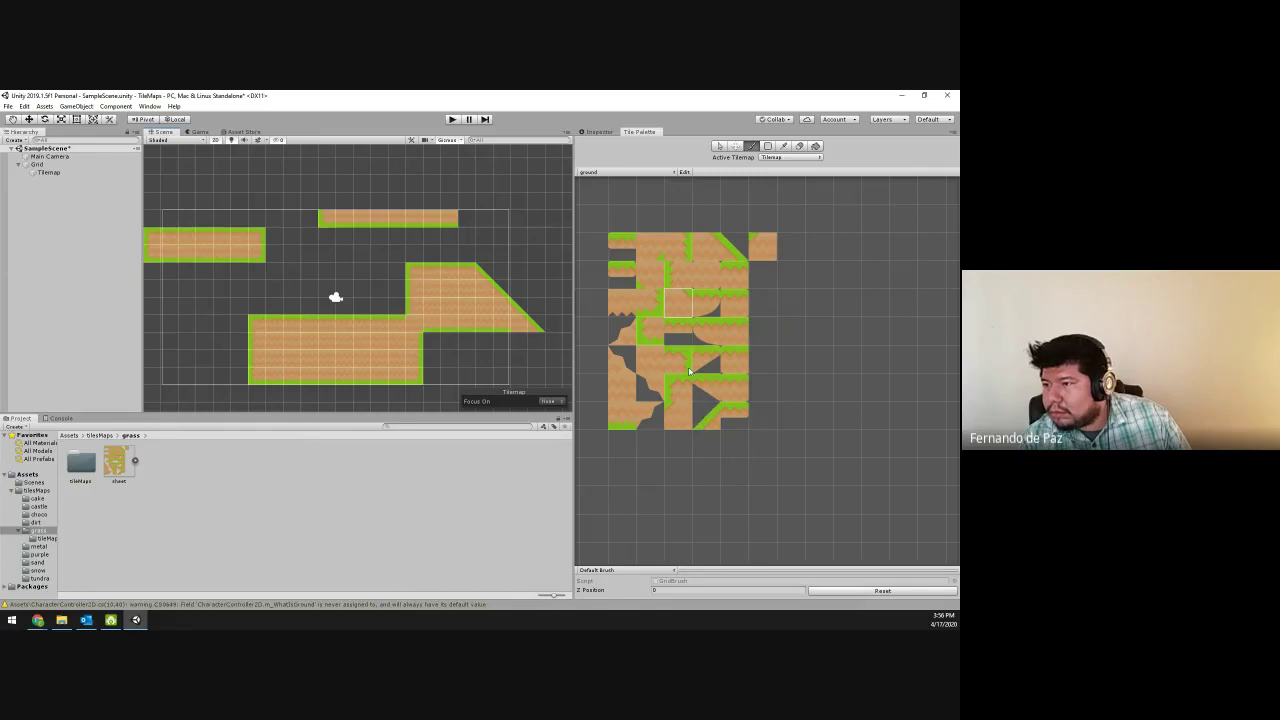
- Paint a grass-top tile at the foot of the slope and continue the row leftward with a dirt tile and a left-edge tile
key("i")
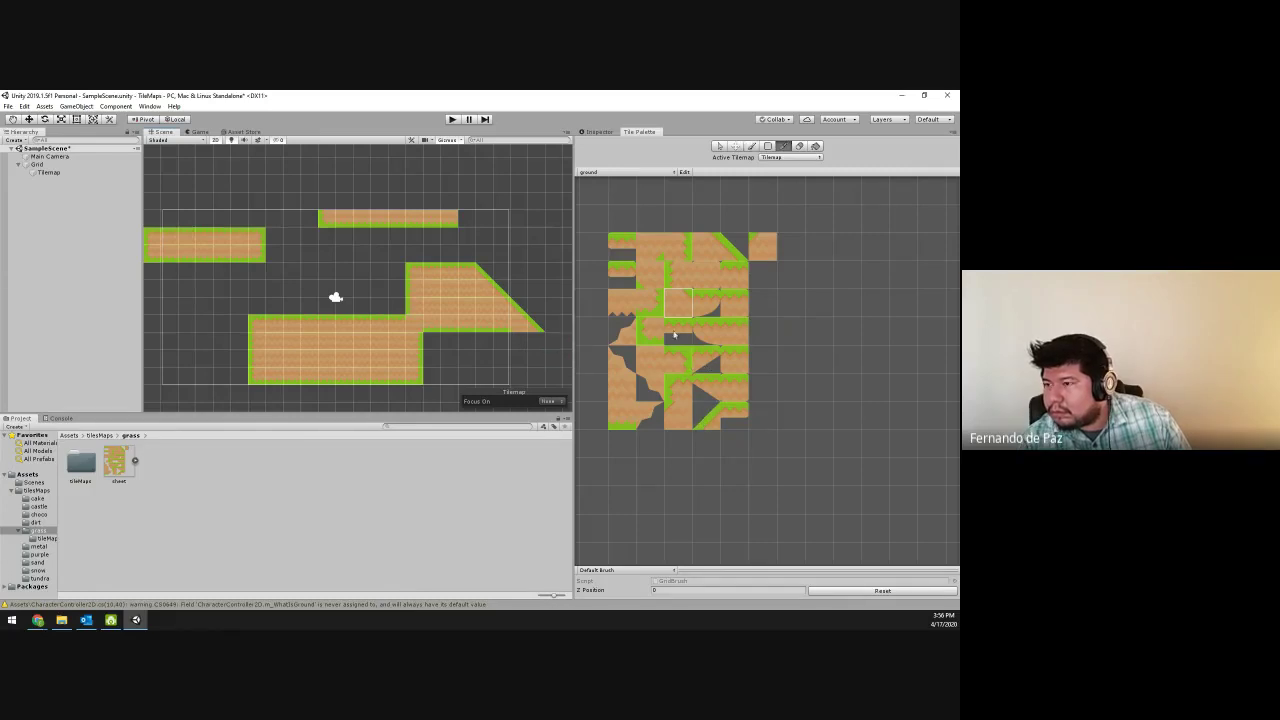
left_click(738, 304)
left_click(553, 341)
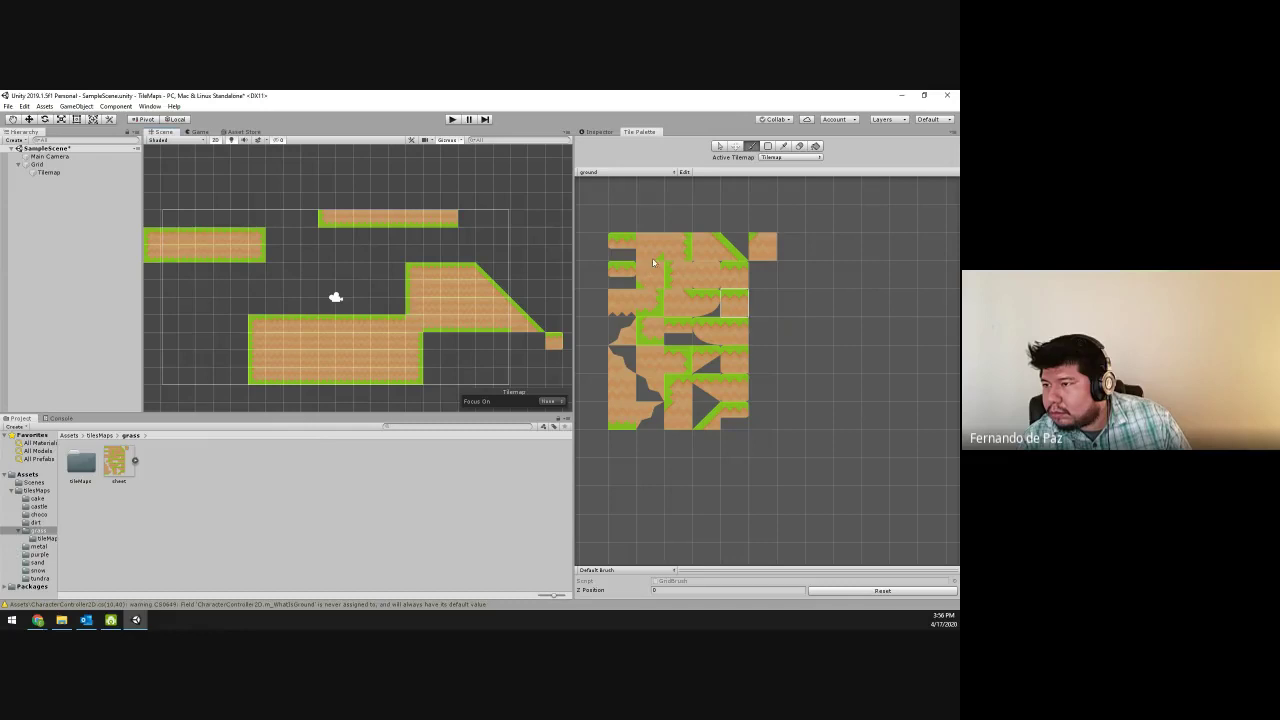
left_click(537, 341)
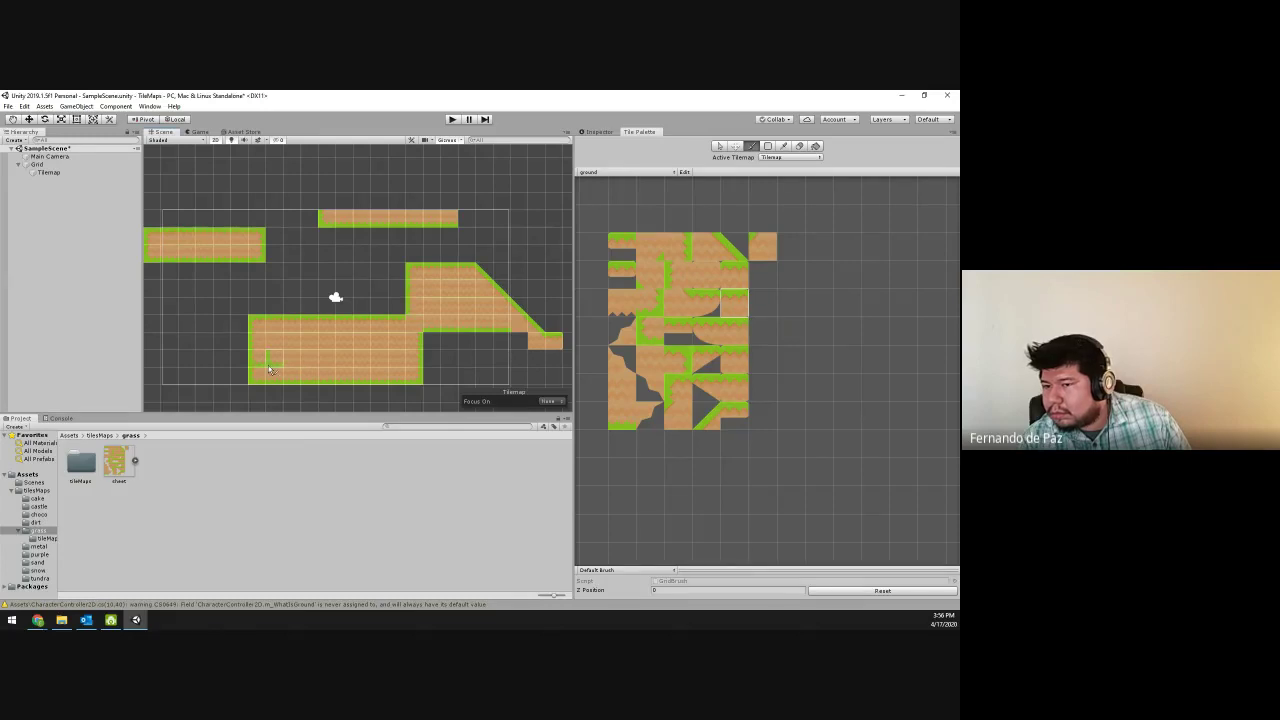
left_click(521, 345)
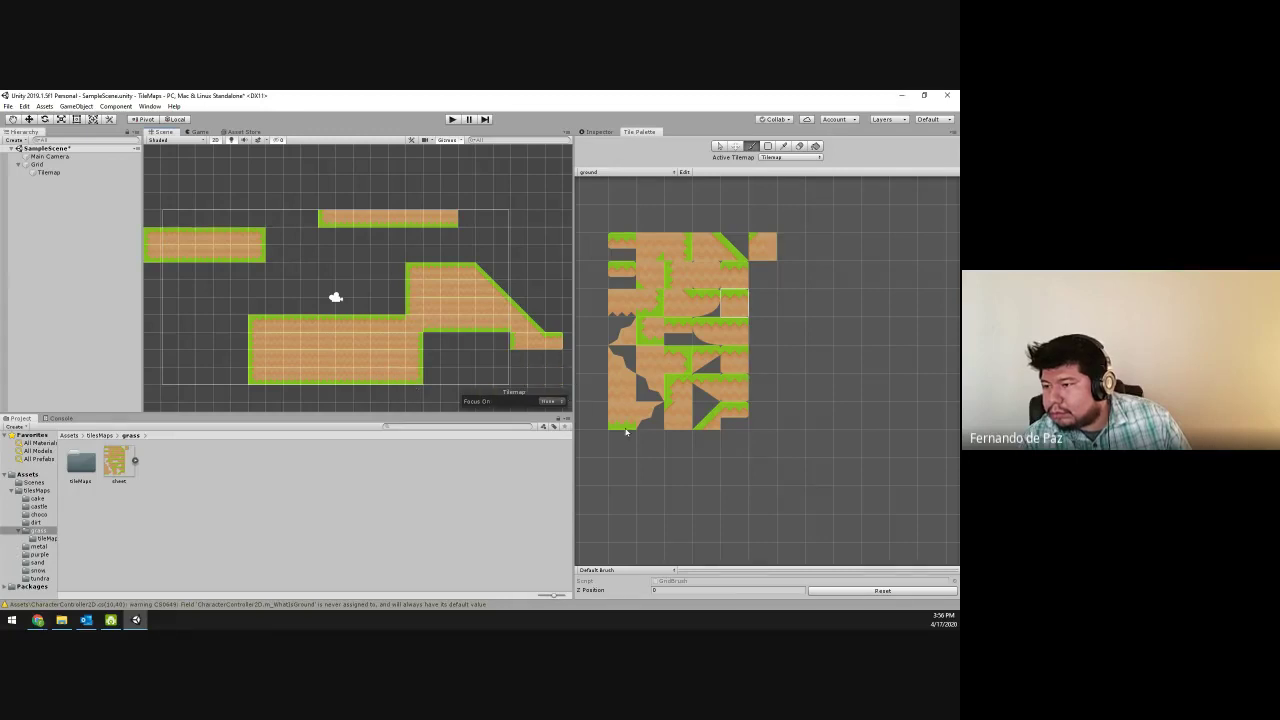
- Paint a row of bottom-edge tiles with a bottom-left corner under the ground at the slope's foot
left_click(538, 361)
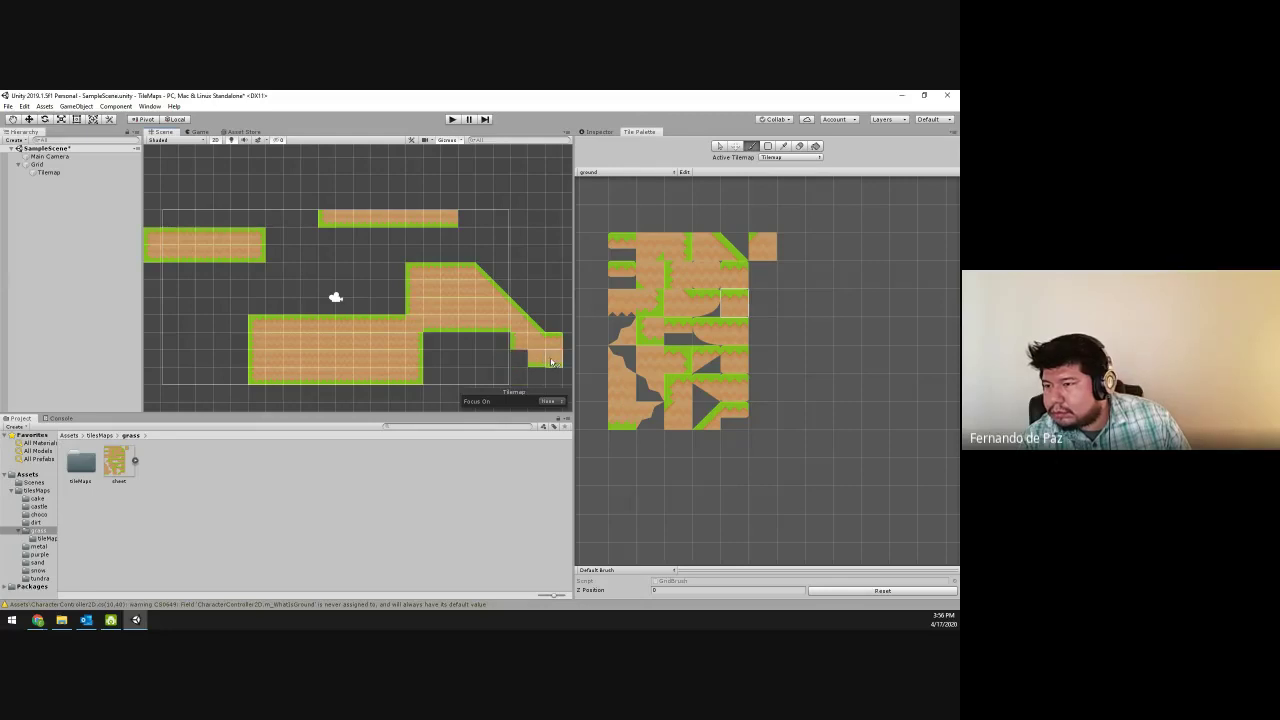
key("i")
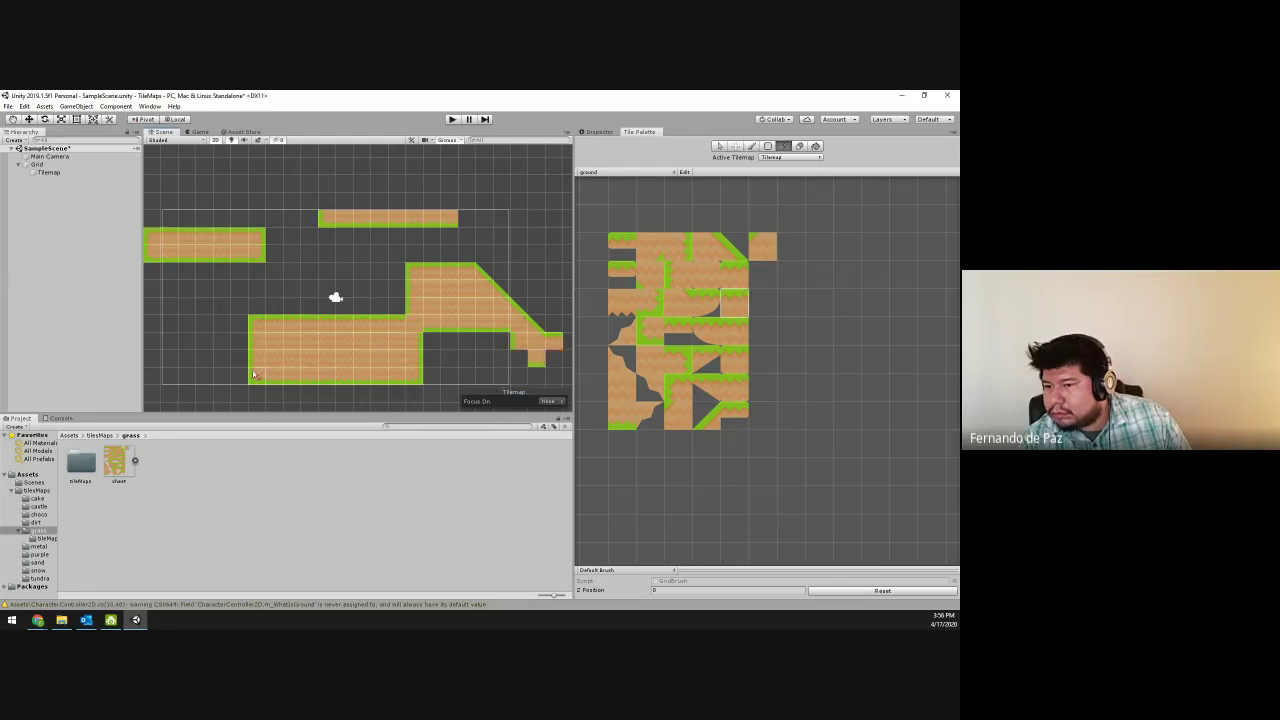
key("b")
left_click(520, 358)
left_click(555, 358)
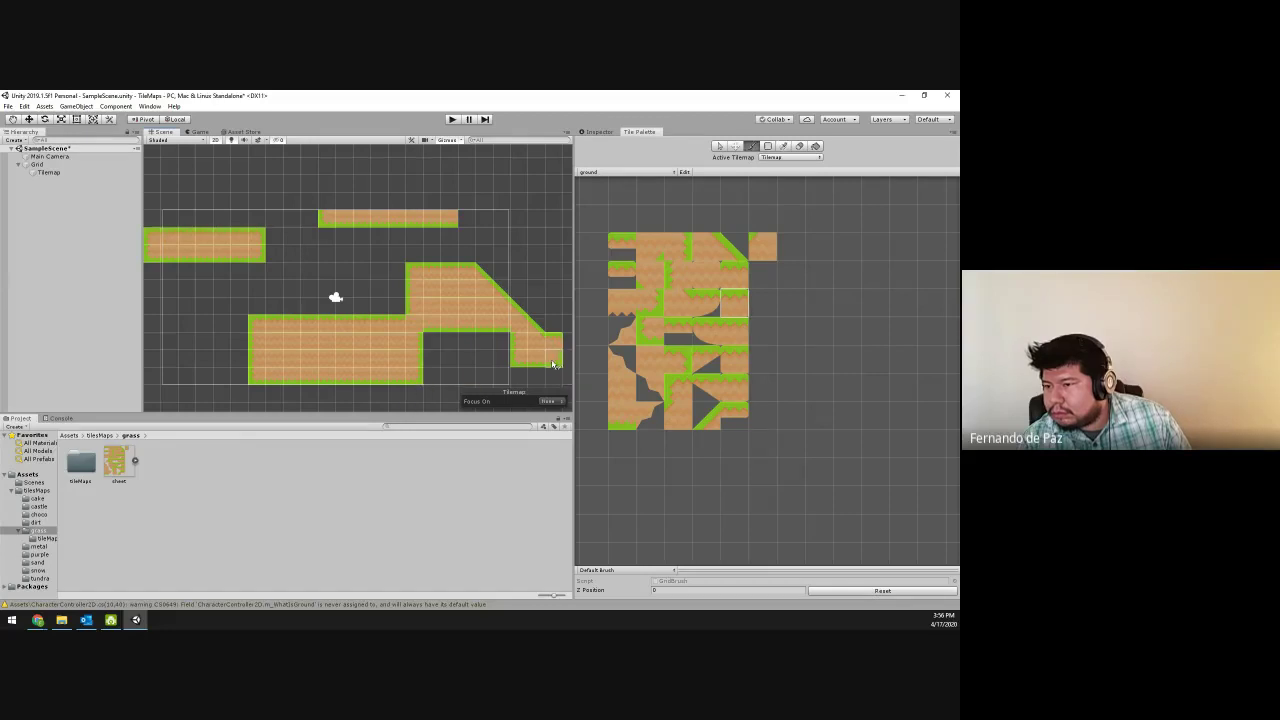
- Sample the bottom grass-edge tile and extend the lower row five cells to the right beyond the slope's foot
key("i")
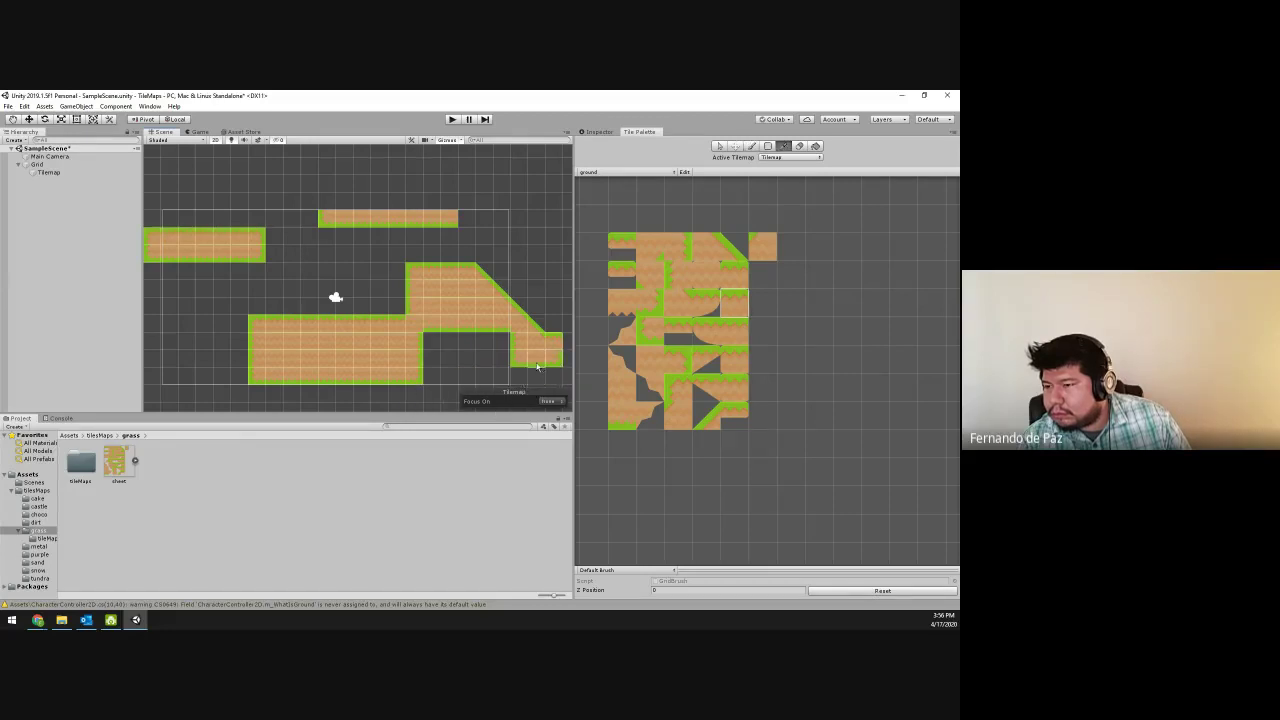
key("b")
middle_click_drag(495, 372, 301, 369)
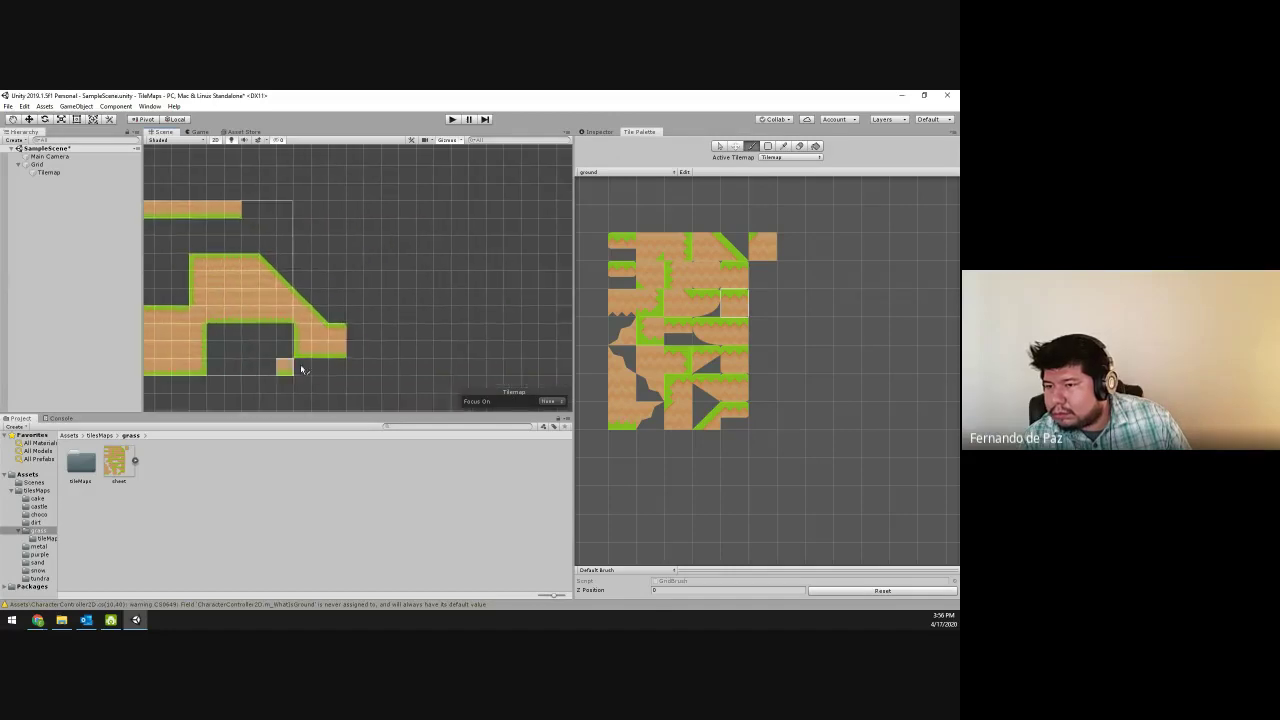
key("i")
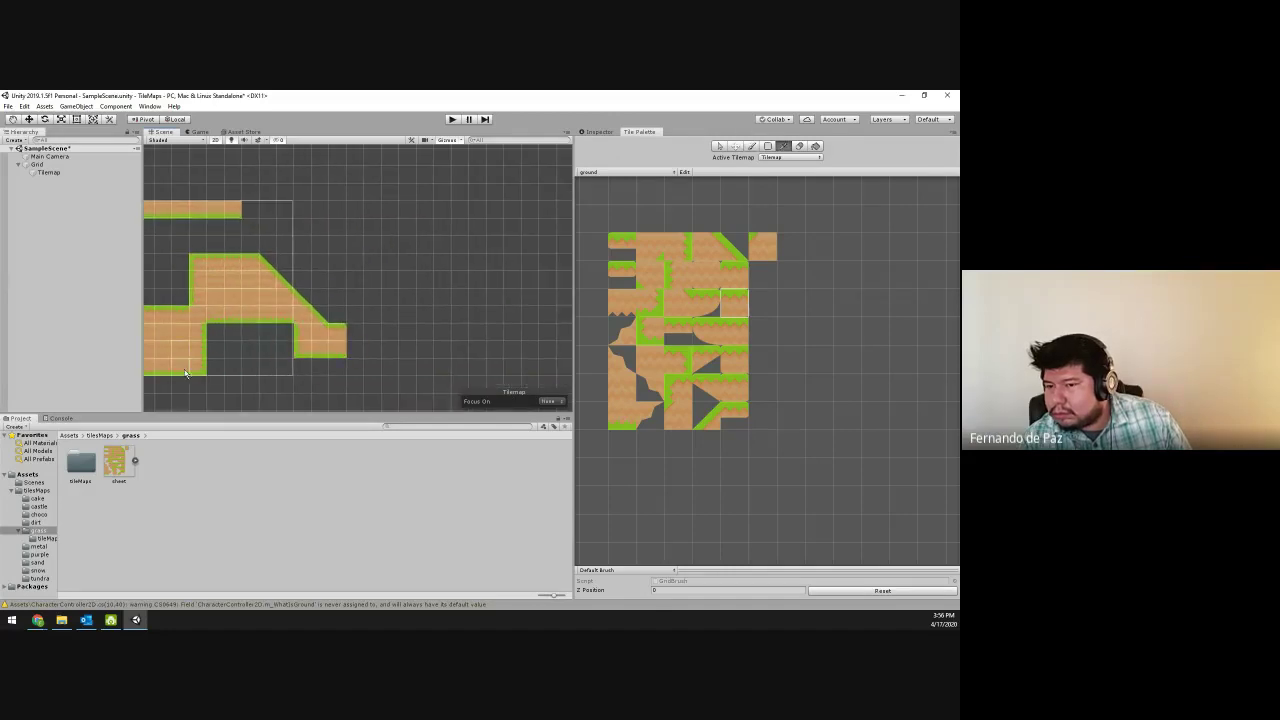
key("t")
key("i")
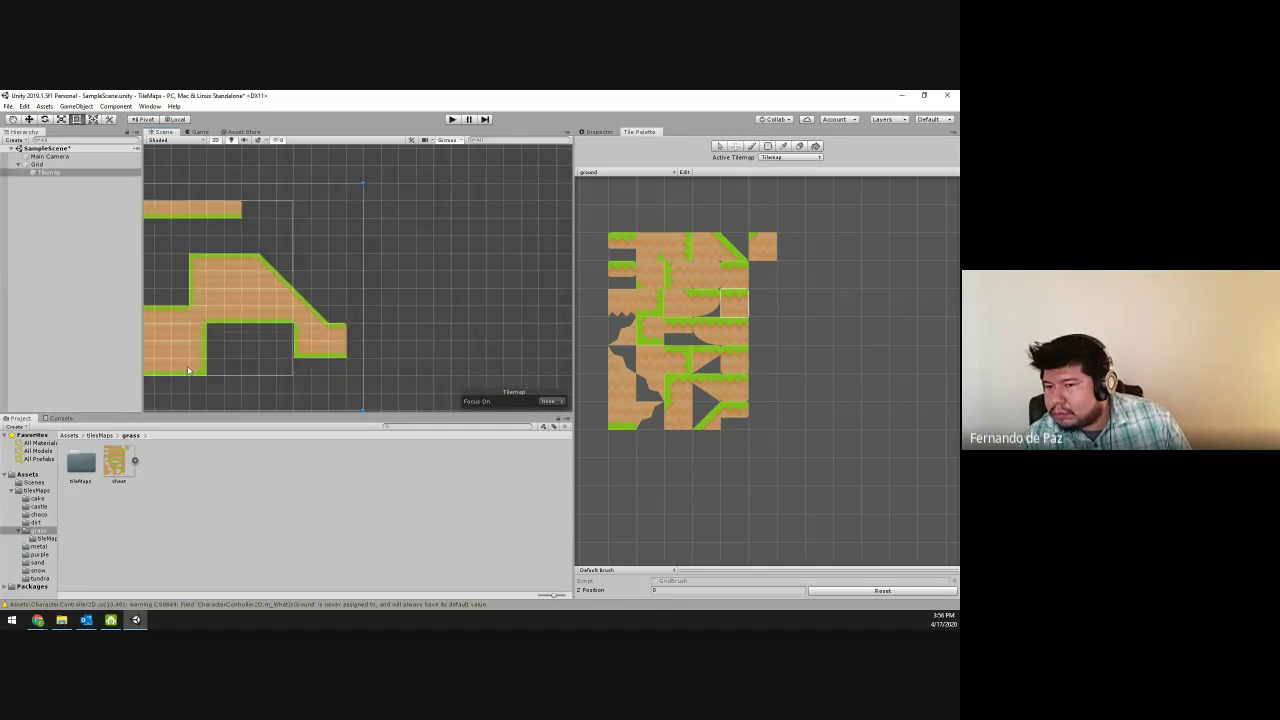
key("b")
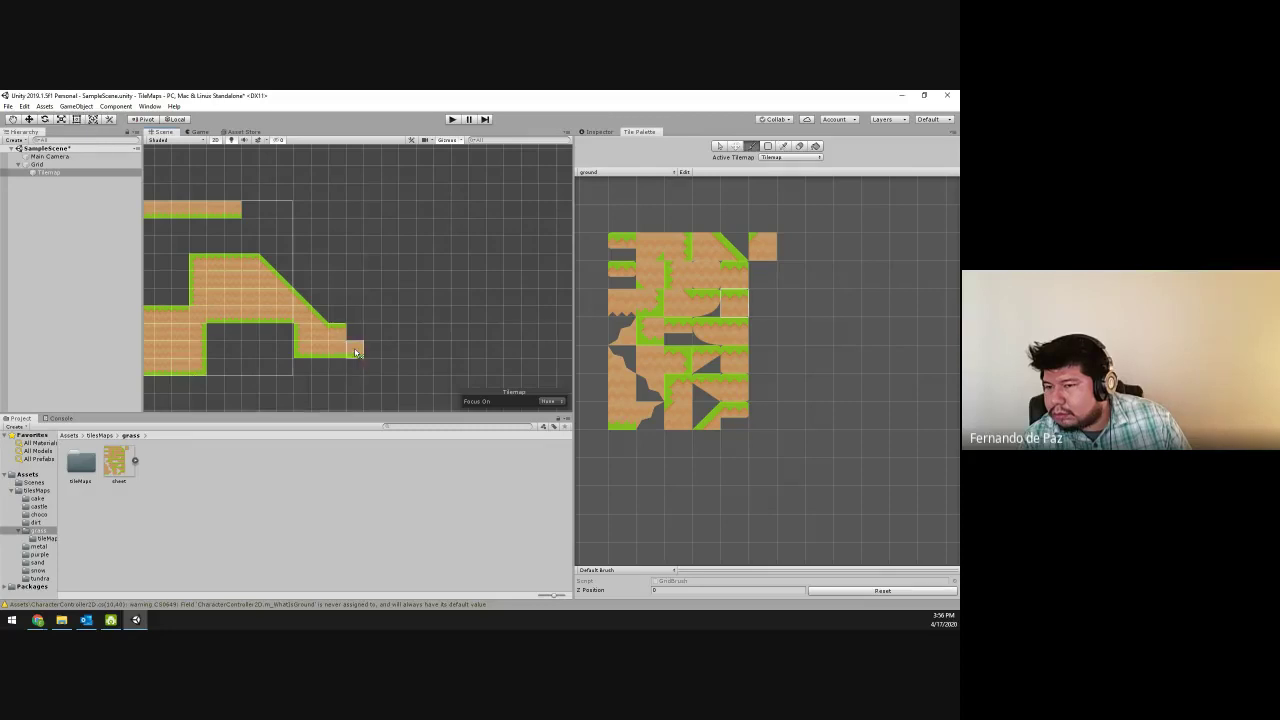
left_click_drag(352, 350, 430, 352)
- Sample a grass-top tile and paint it over the five-cell extension to complete the ground strip's upper edge
key("i")
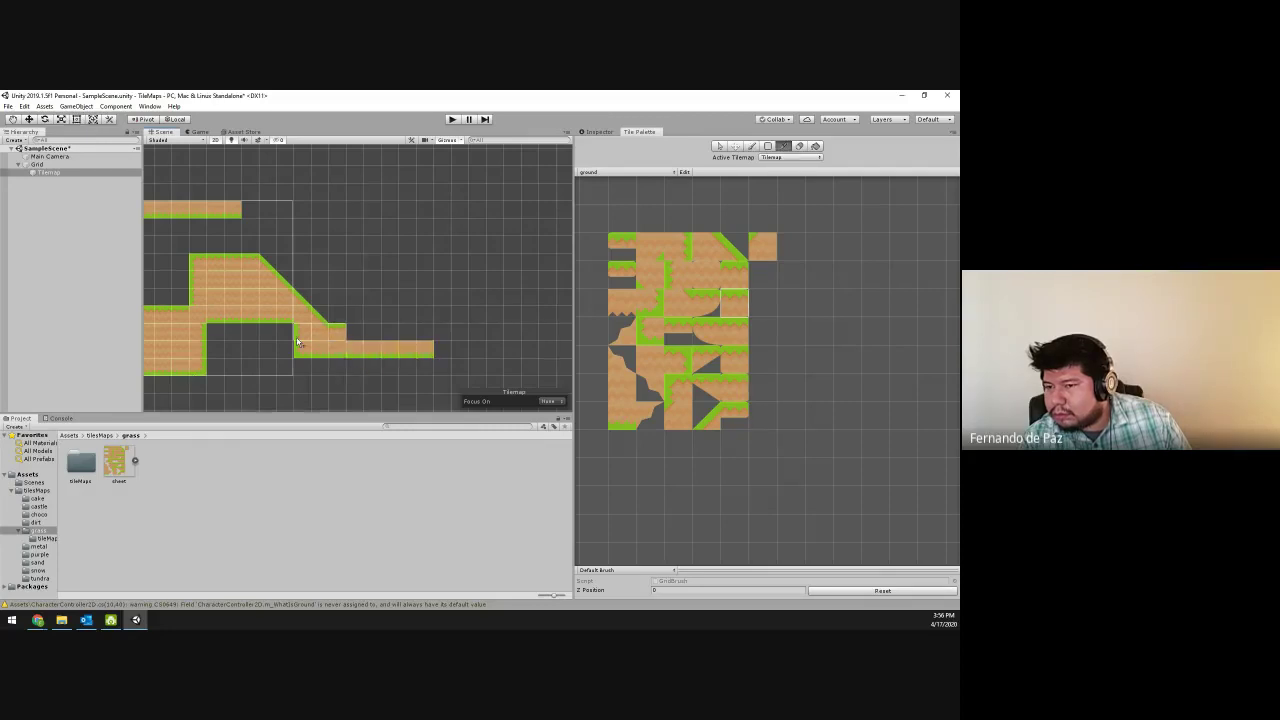
left_click(297, 342)
key("b")
left_click(355, 332)
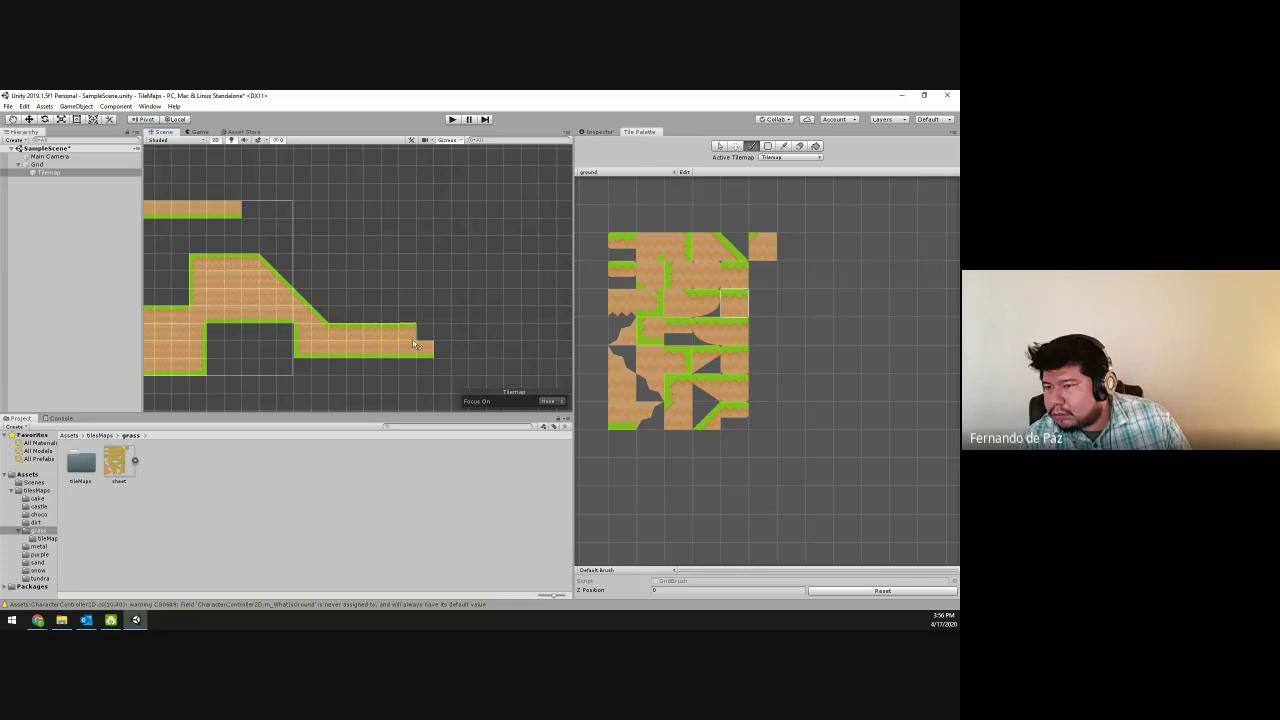
left_click(424, 333)
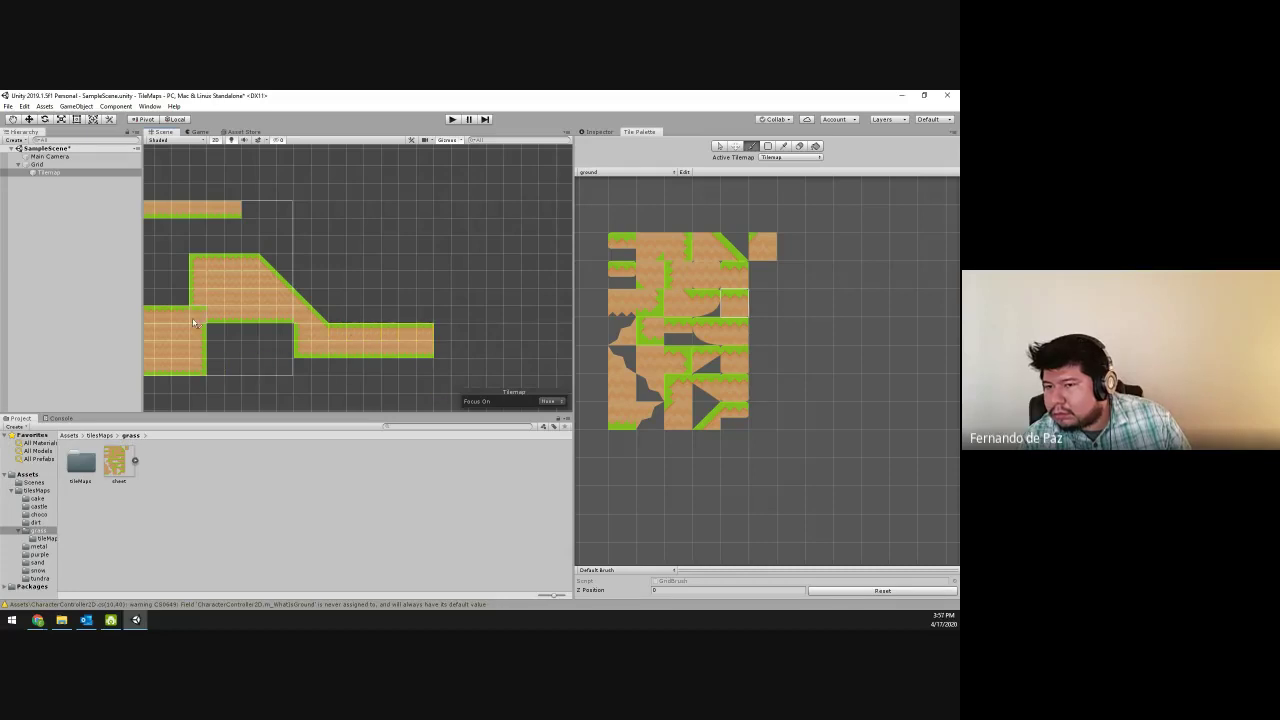
key("i")
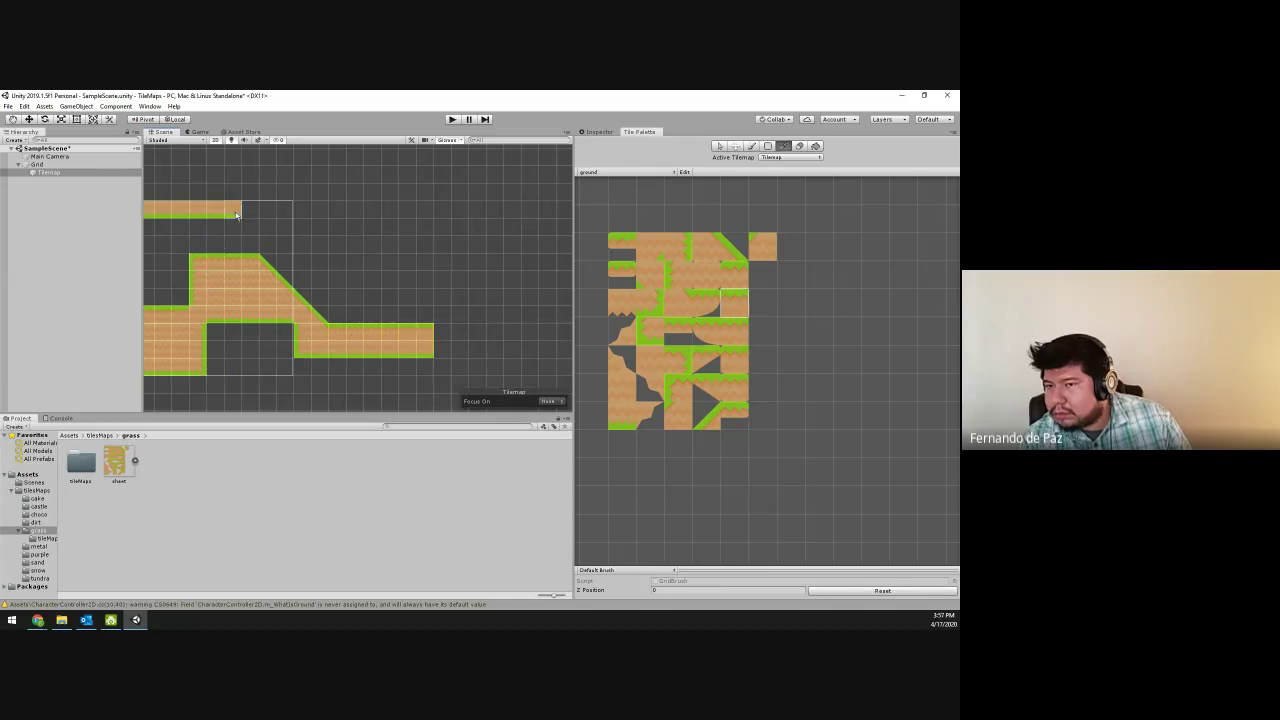
- Cap the right end of the ground strip beyond the slope with bottom-right and sampled top-right grass-edge corner tiles
key("b")
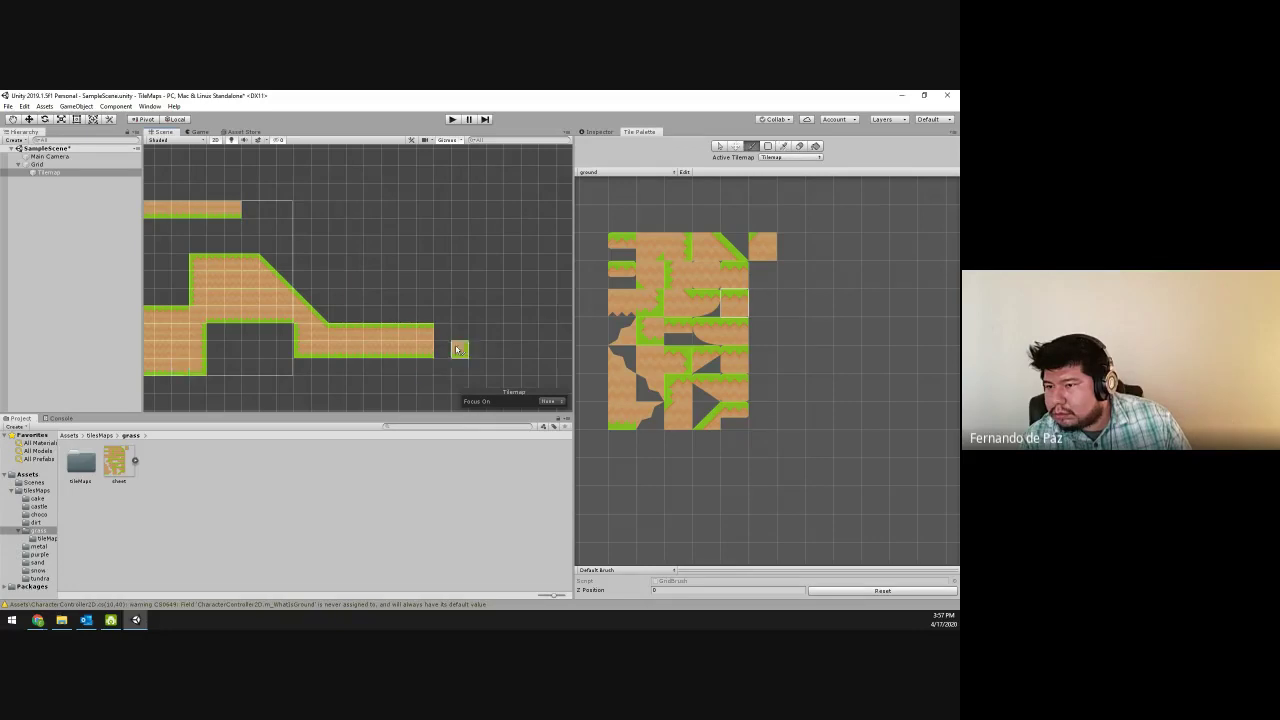
left_click(442, 349)
middle_click_drag(227, 362, 400, 366)
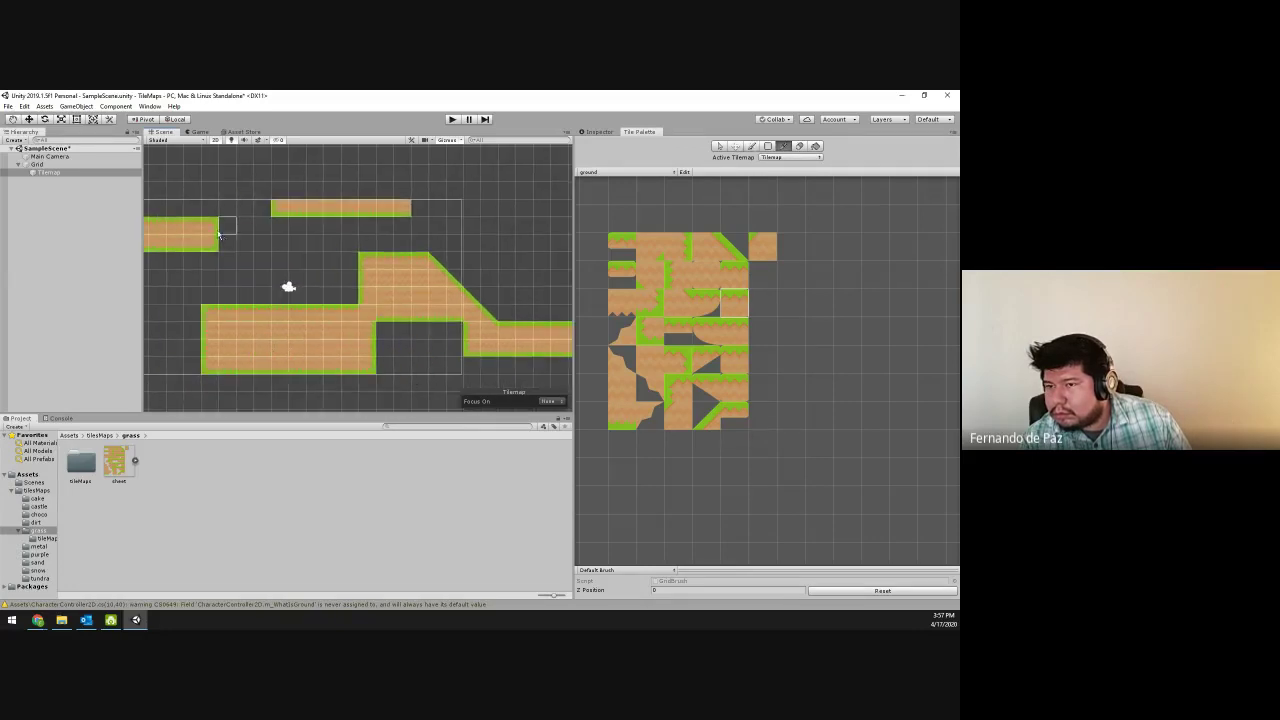
left_click(420, 243)
middle_click_drag(447, 258, 317, 252)
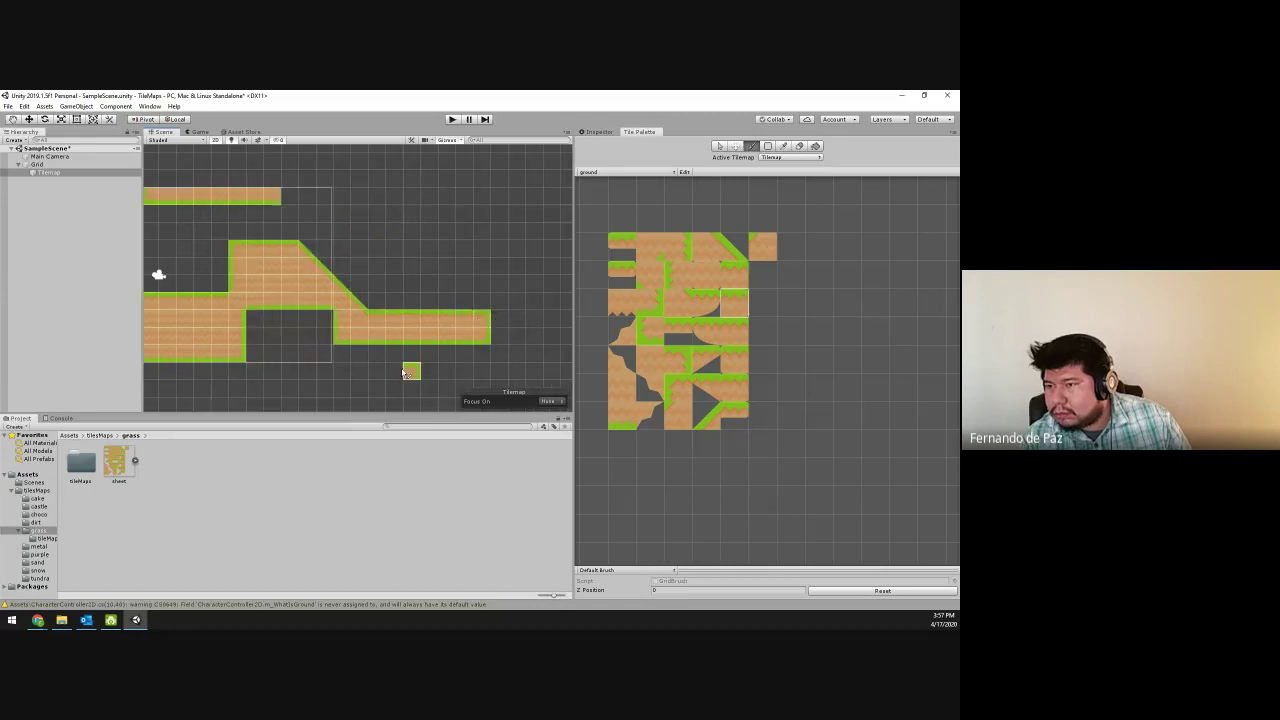
middle_click_drag(330, 371, 365, 373)
middle_click_drag(243, 229, 418, 262)
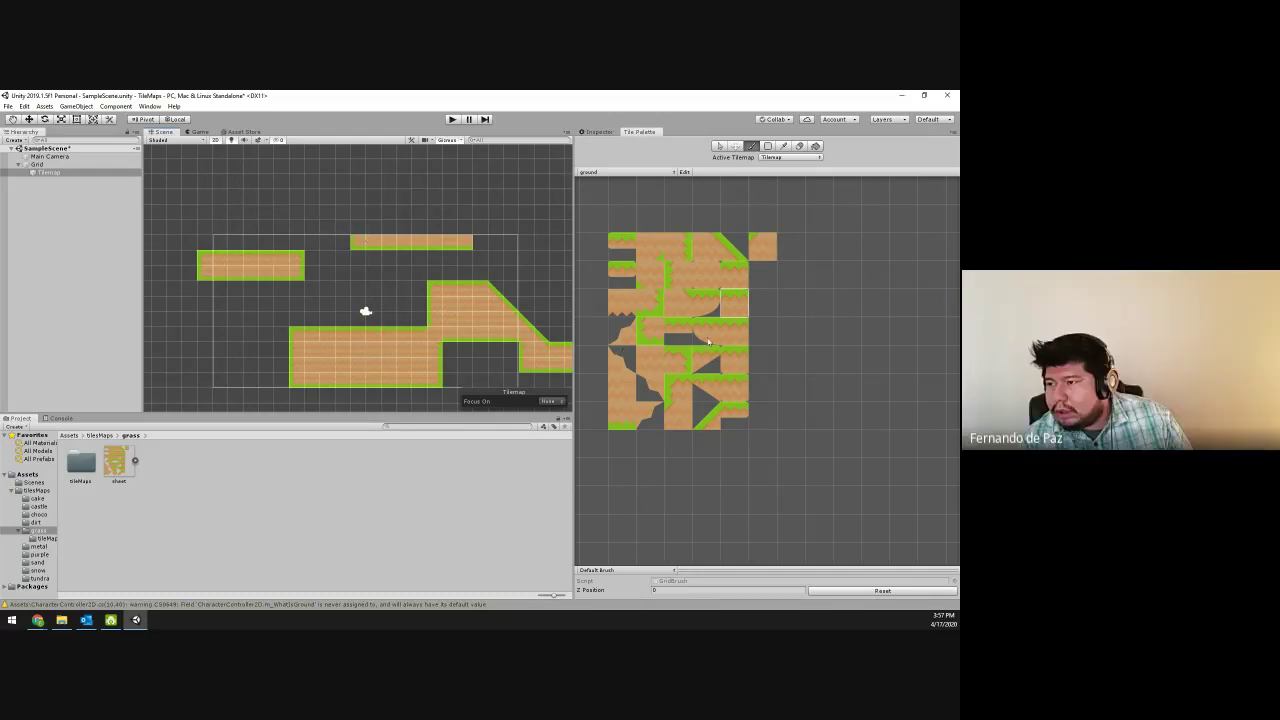
- Replace the left end of the upper floating platform with the rounded left-end grass tile and undo the stray paint above it
left_click(705, 338)
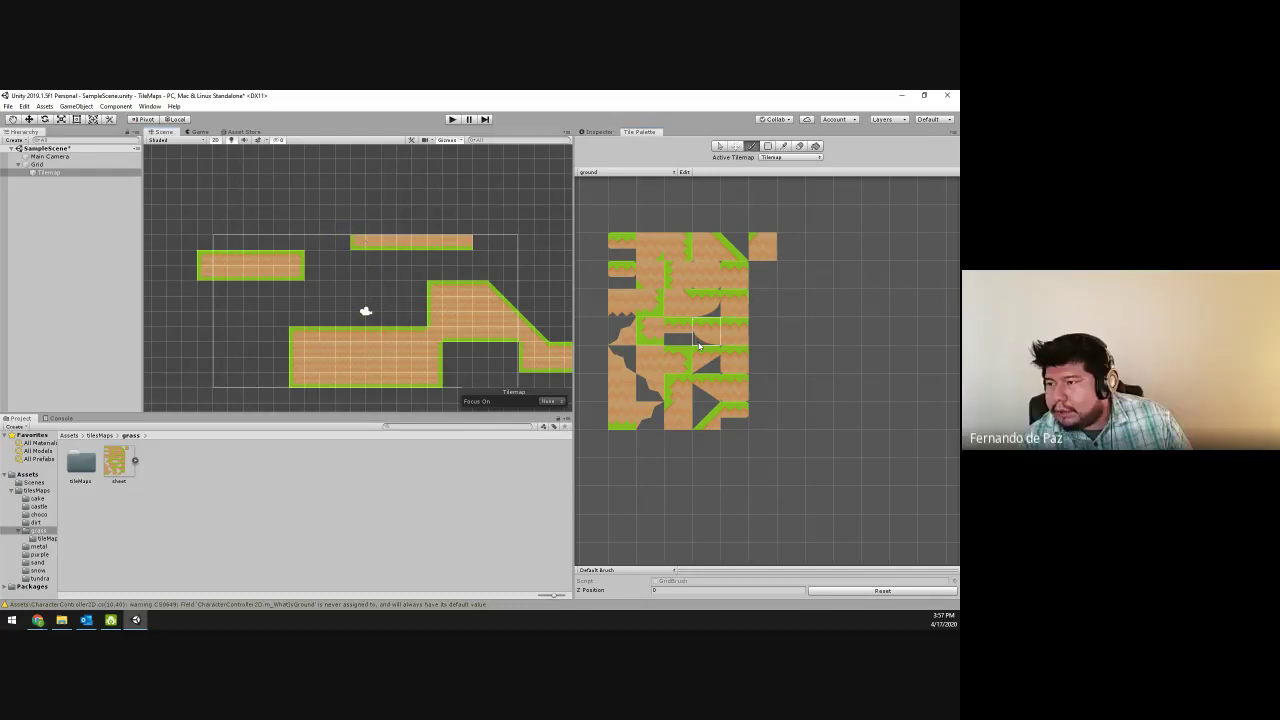
left_click(356, 244)
left_click(359, 228)
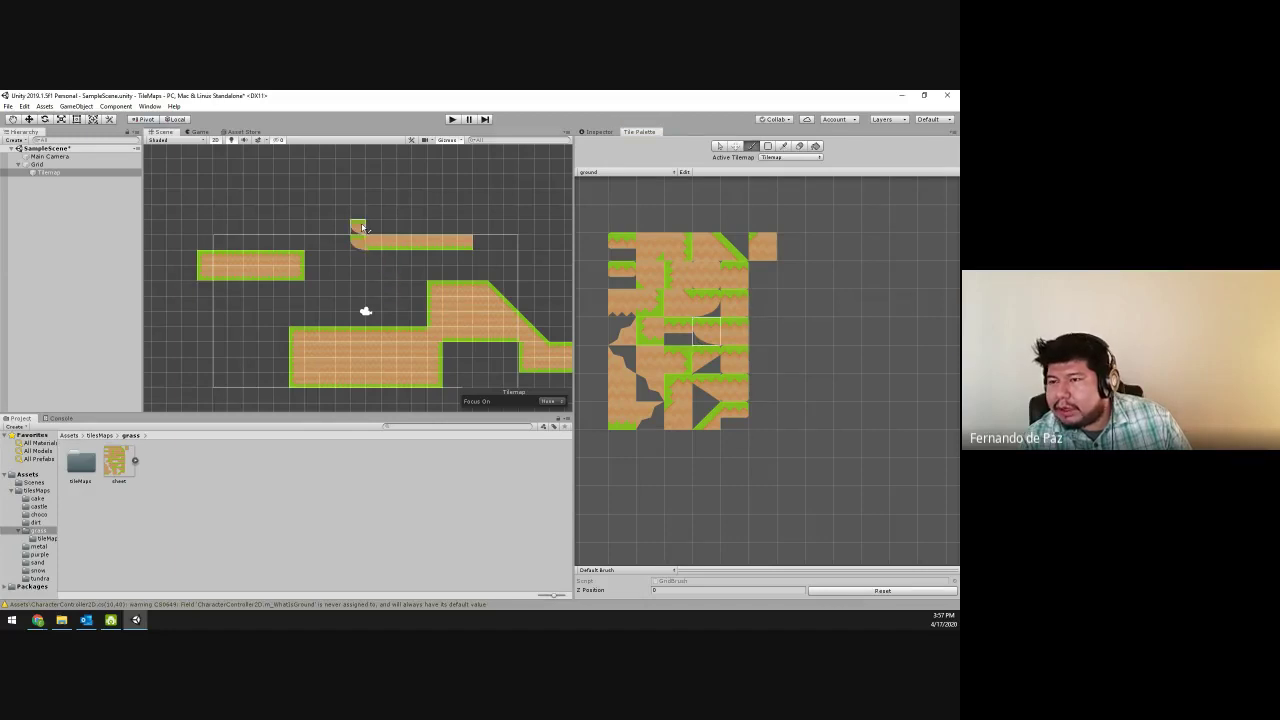
key("ctrl+z")
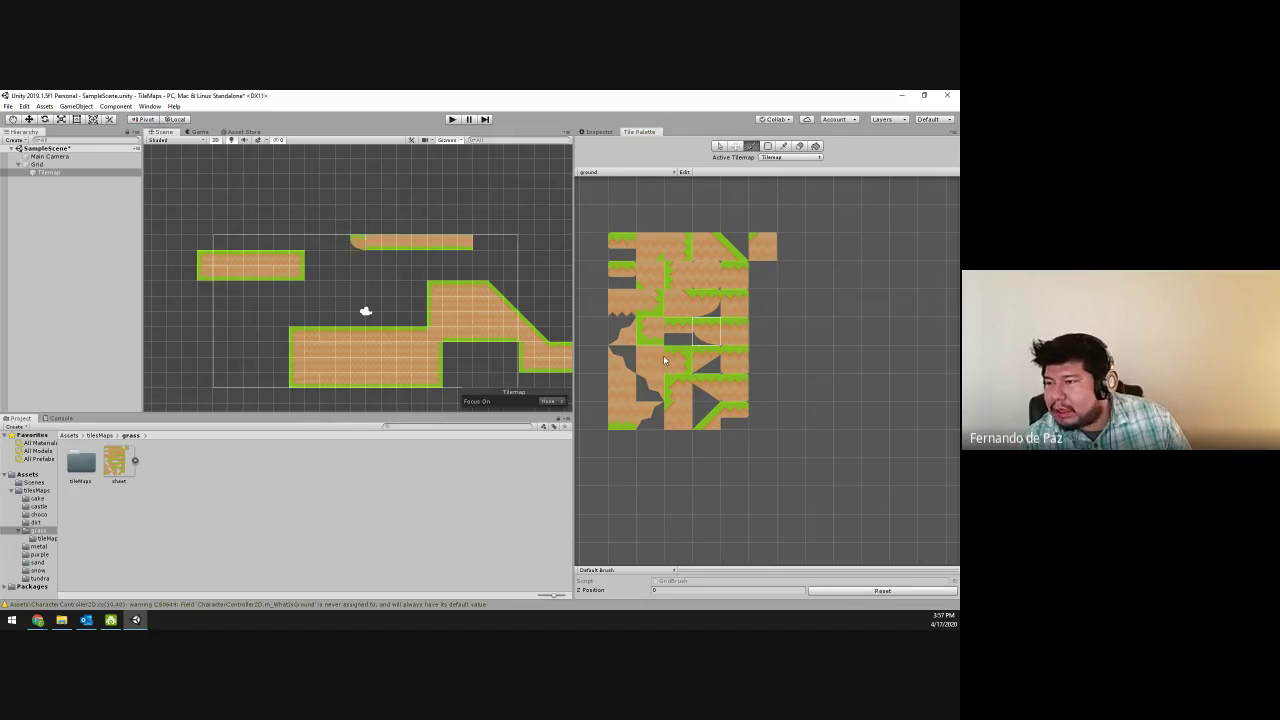
- Repaint the upper floating platform with grass-top tiles and finish its right end with the rounded right-end tile
left_click(724, 339)
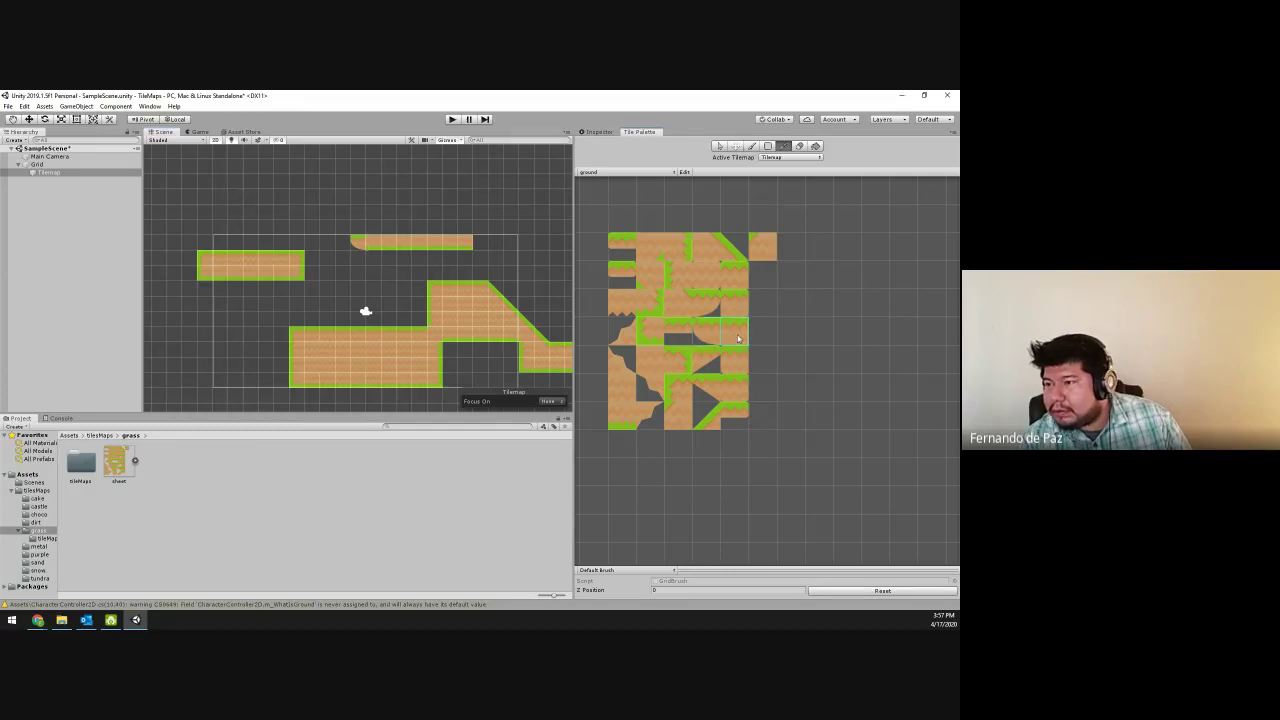
key("b")
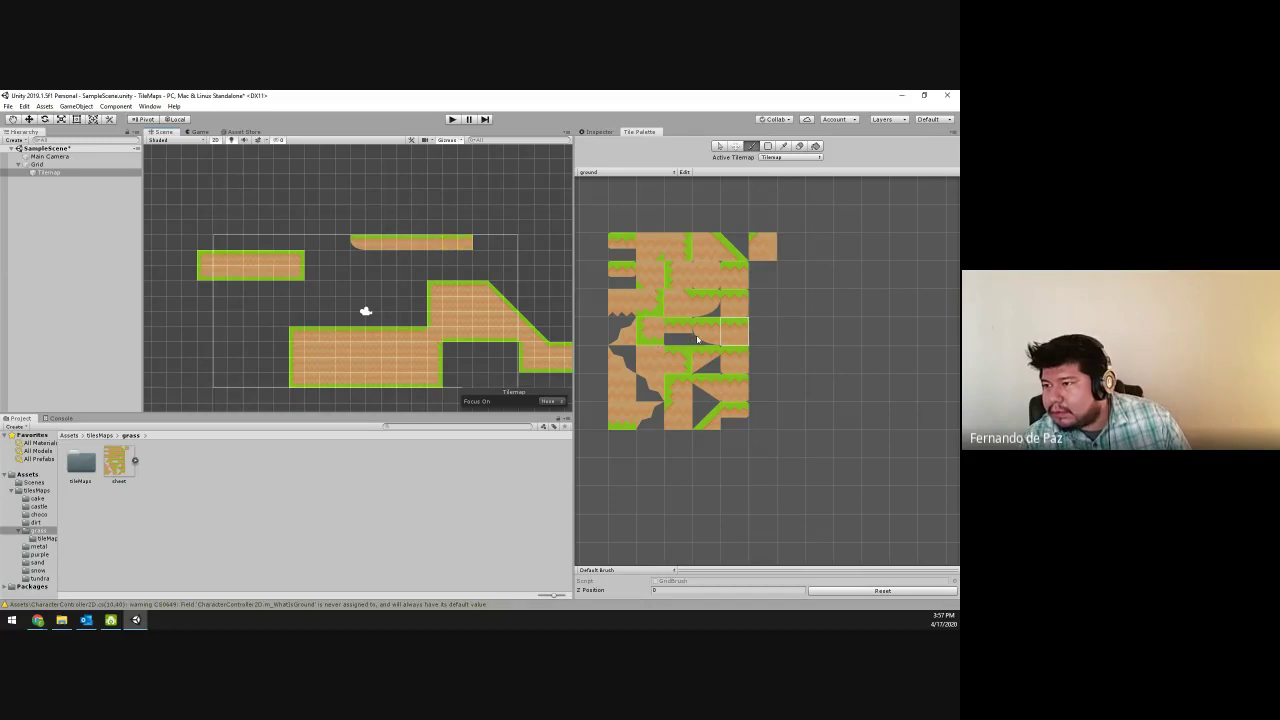
left_click(706, 303)
left_click(480, 242)
mouse_move(337, 263)
middle_mouse_down()
mouse_move(317, 297)
mouse_move(340, 268)
mouse_move(322, 259)
middle_mouse_up()
scroll(317, 297, "up", 2)
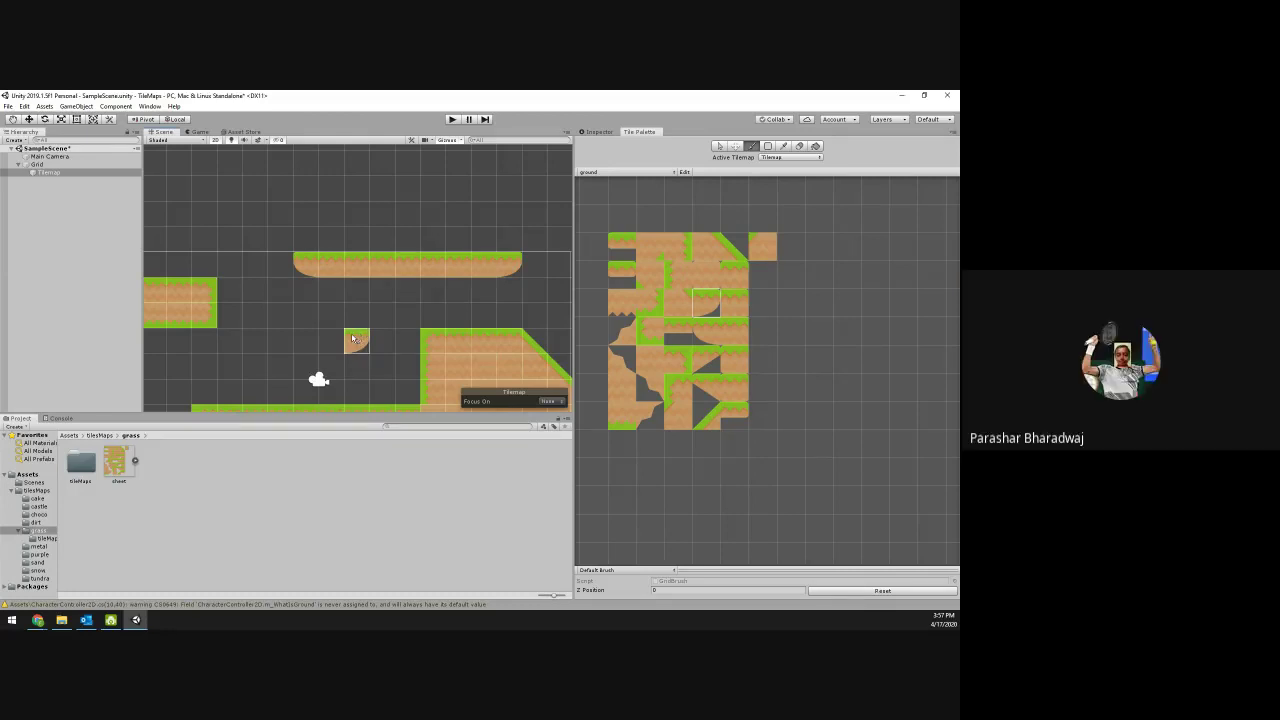
- Paint a new floating row of six grass-top tiles above the rounded platform
scroll(355, 335, "down", 3)
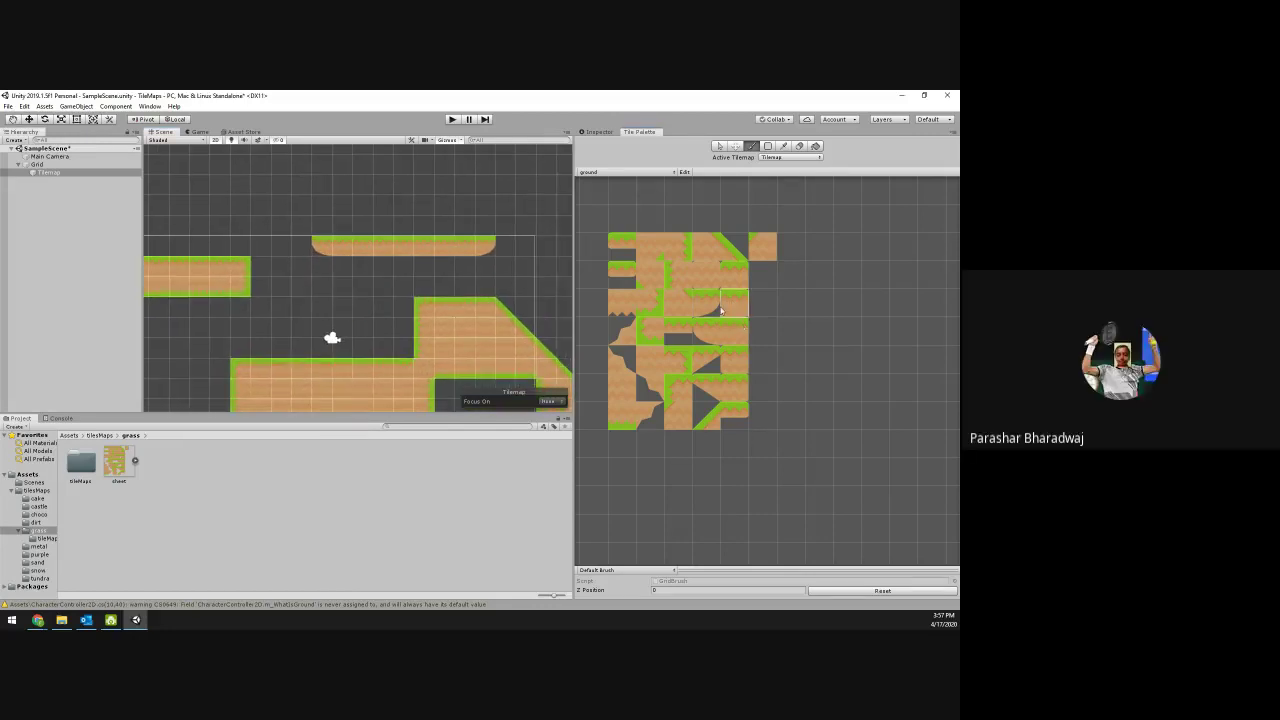
scroll(720, 310, "up", 4)
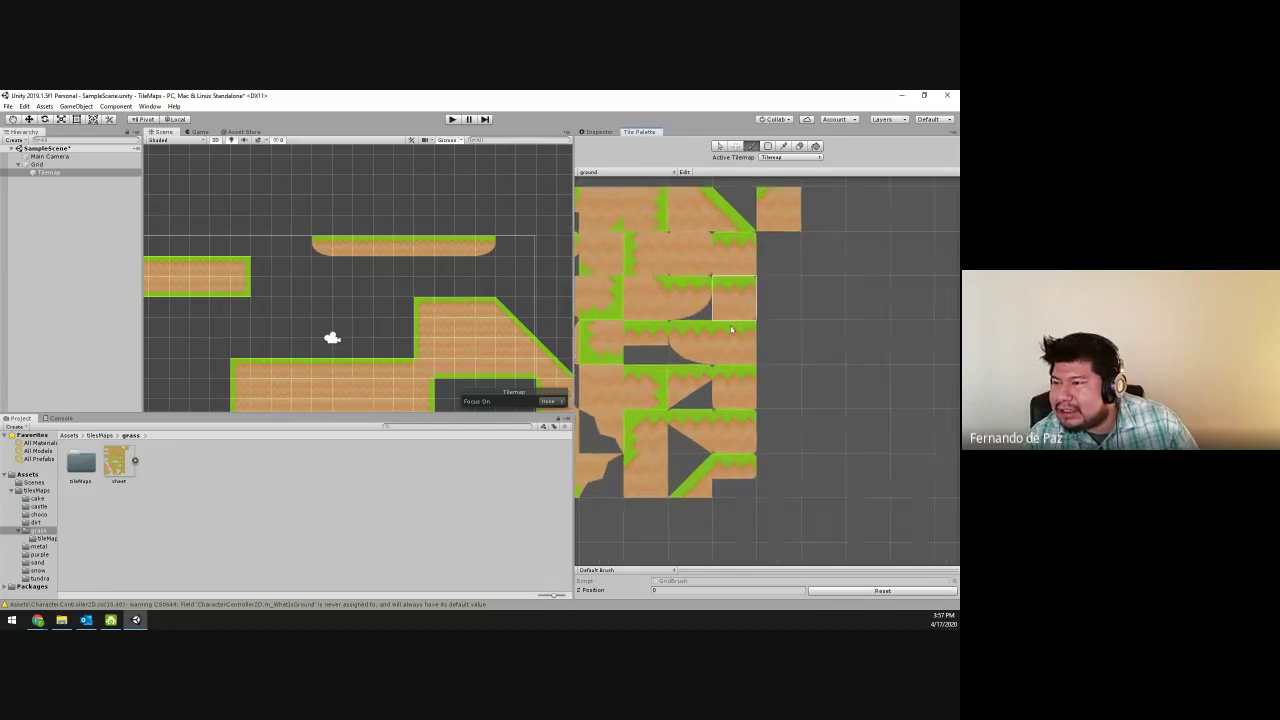
middle_click_drag(518, 284, 445, 288)
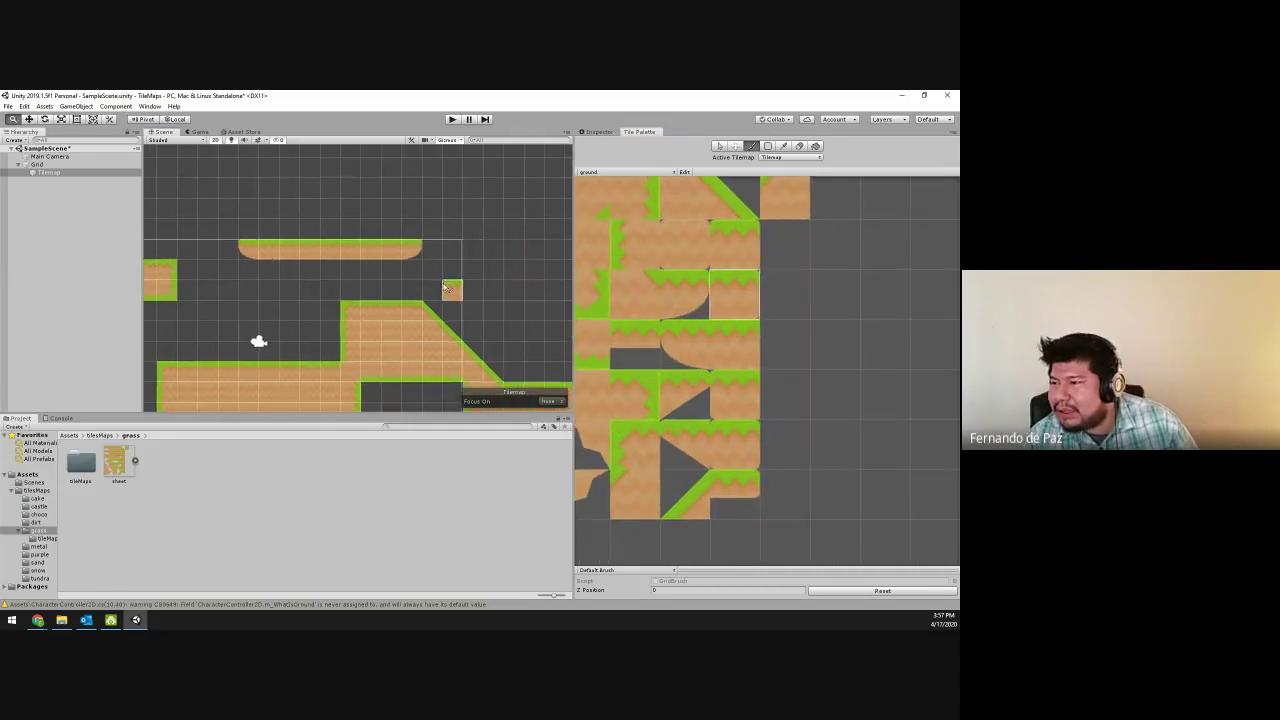
left_click(828, 338)
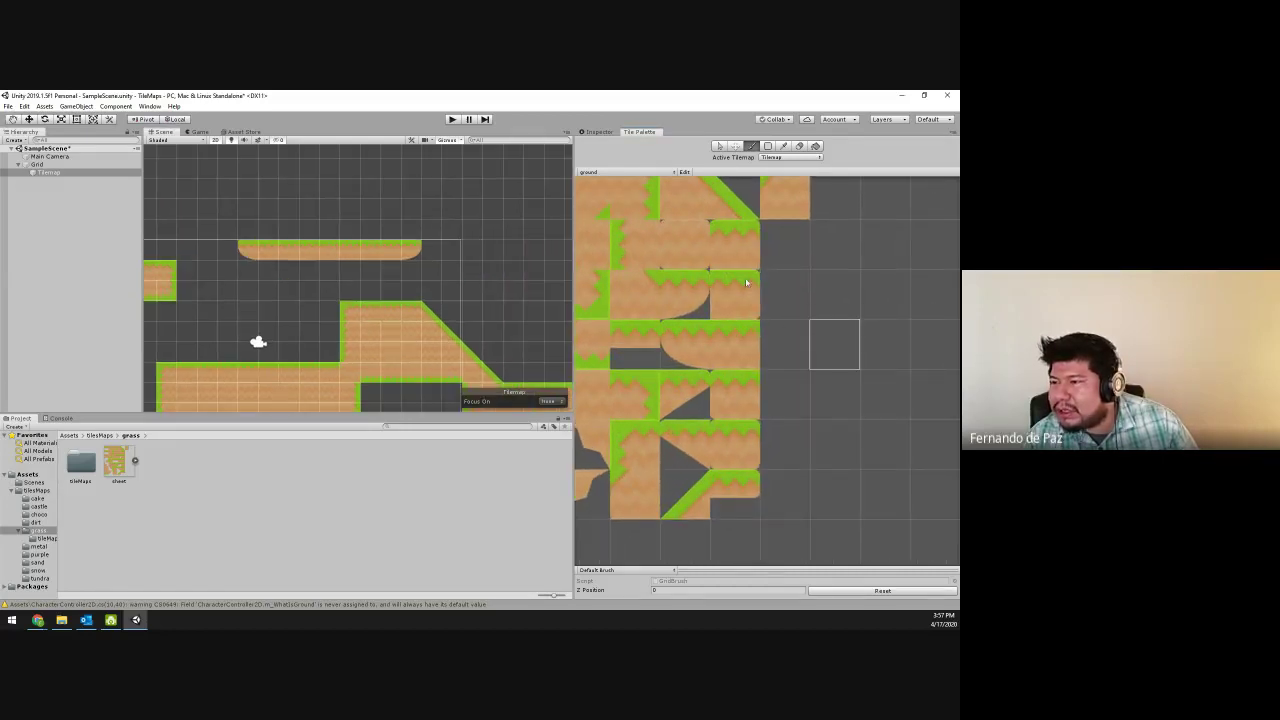
left_click(740, 298)
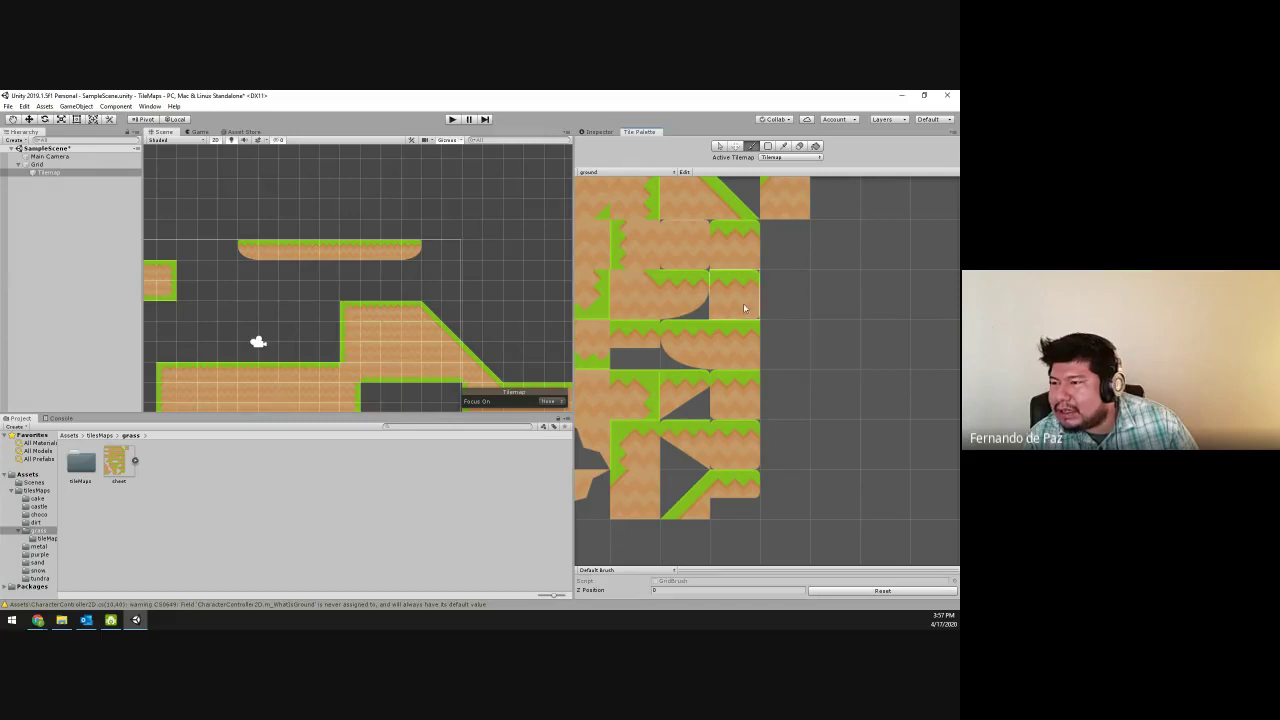
scroll(740, 300, "down", 2)
middle_click_drag(478, 313, 531, 382)
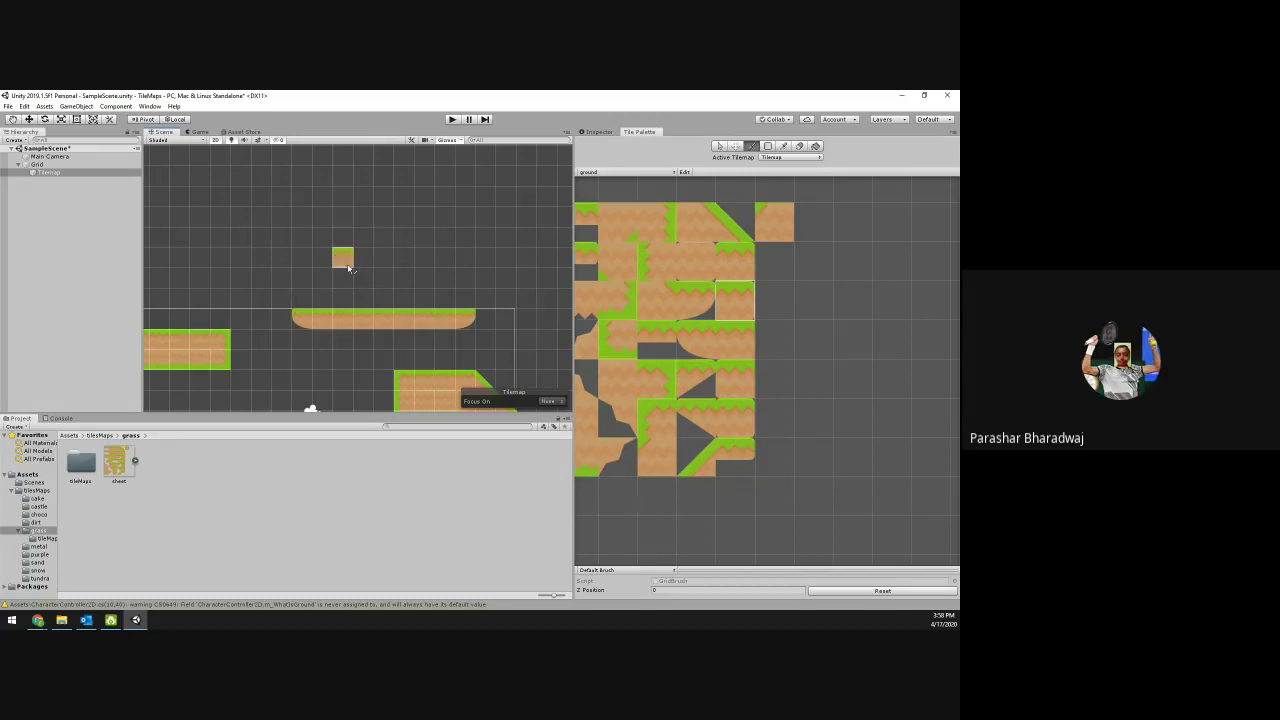
left_click_drag(348, 268, 429, 268)
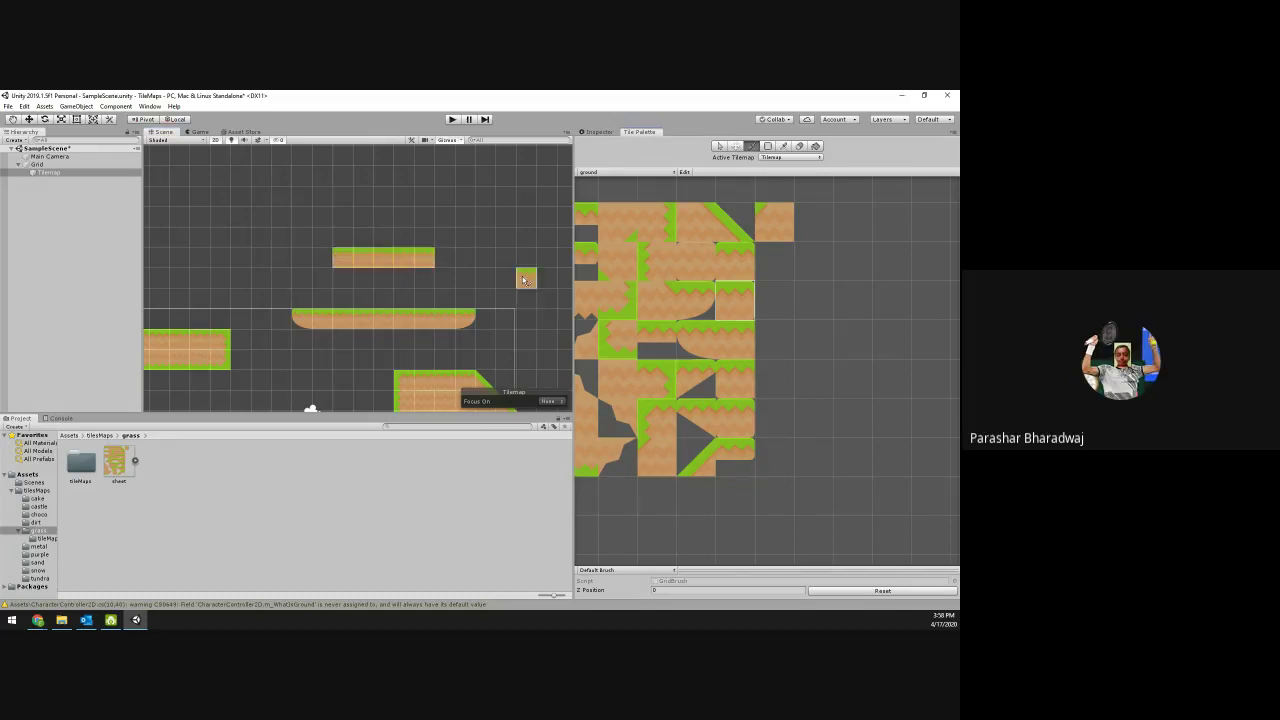
left_click(444, 257)
scroll(445, 275, "up", 5)
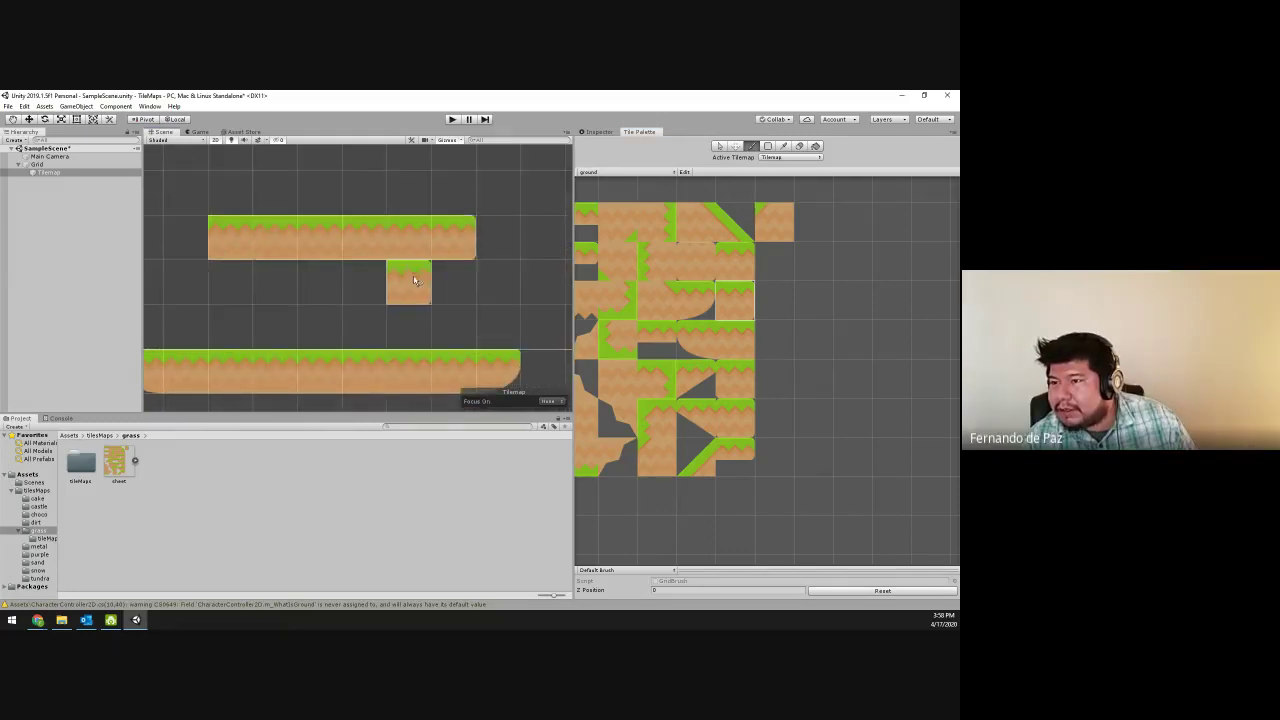
middle_click_drag(380, 284, 400, 286)
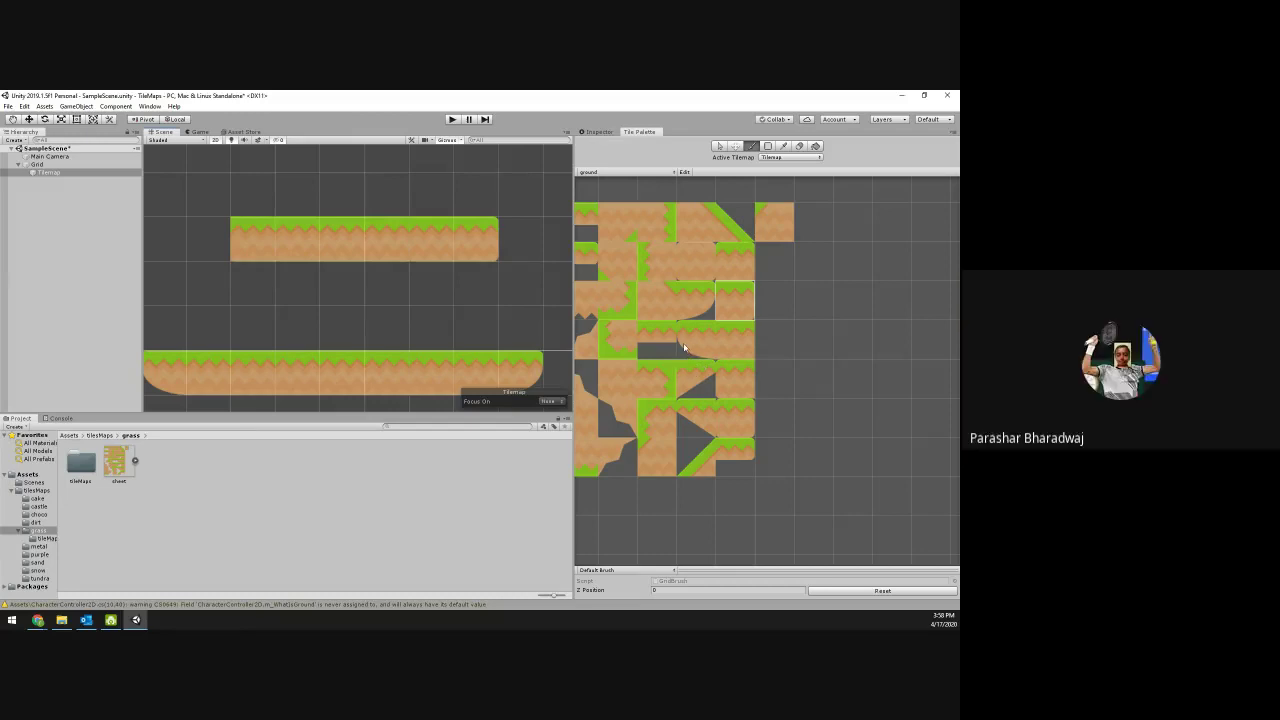
- Paint a single plain dirt block with rounded corners in the empty space left of the new six-tile row
left_click(694, 261)
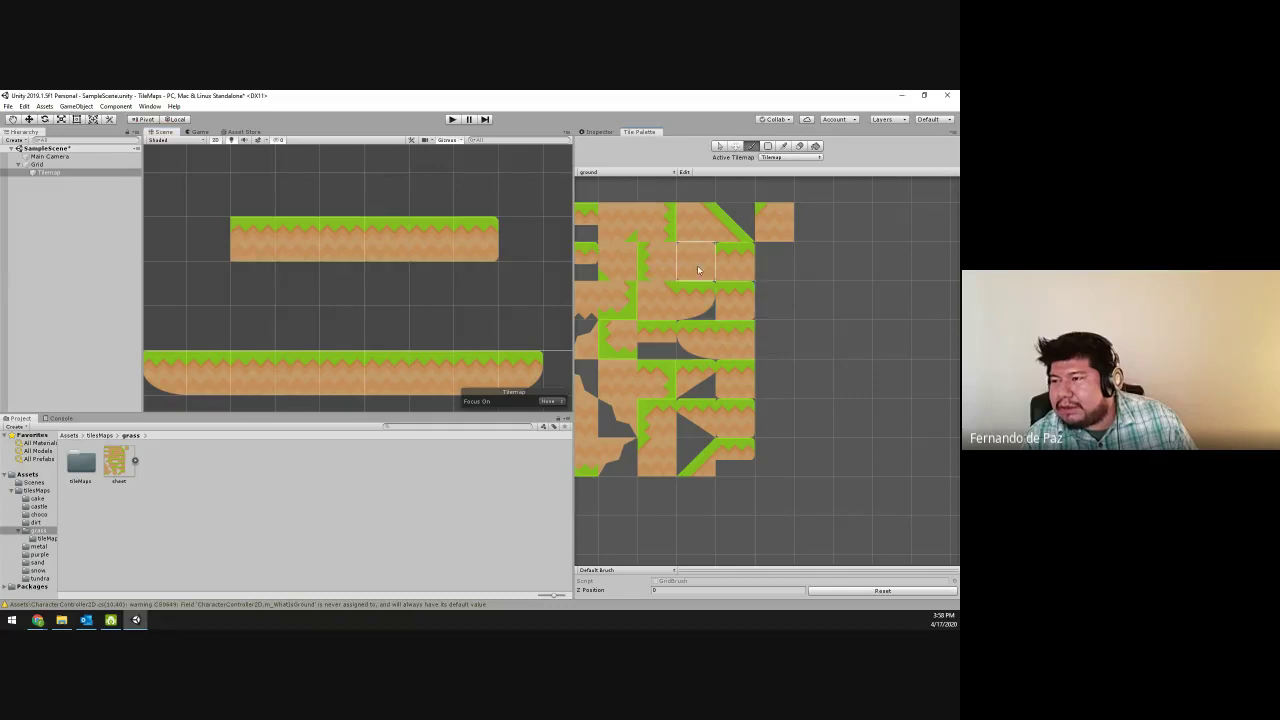
scroll(390, 260, "down", 4)
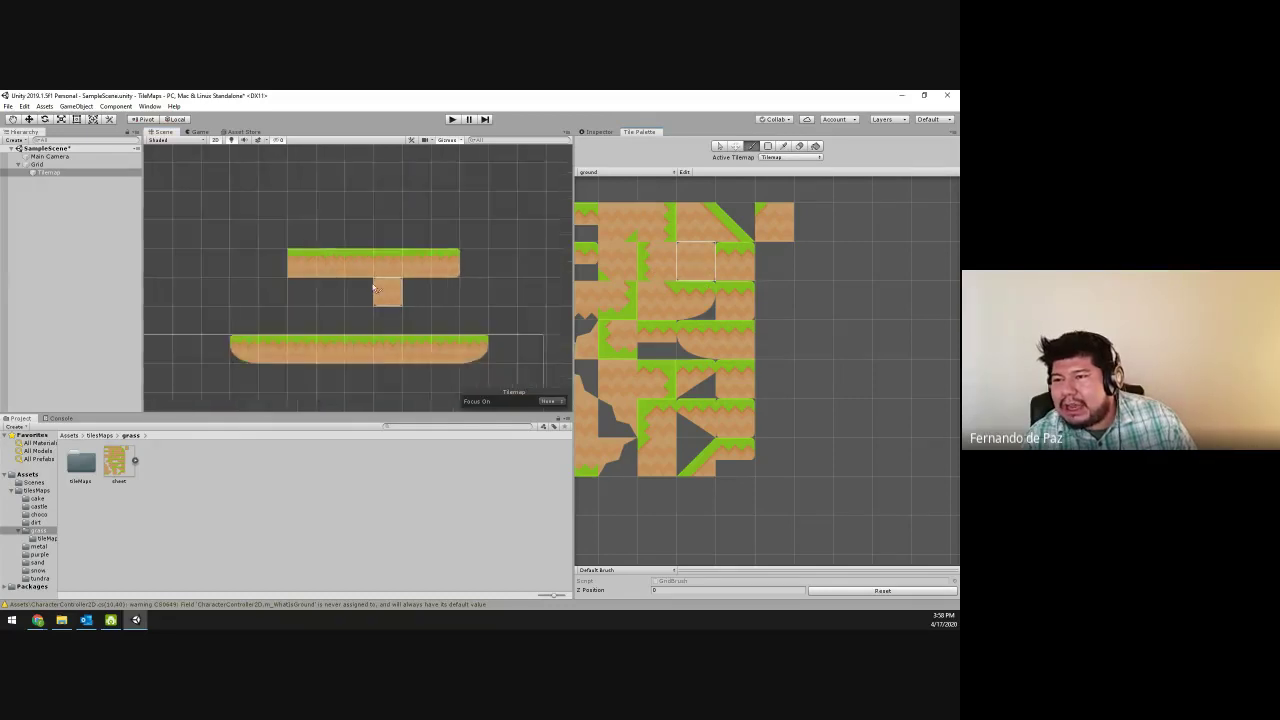
middle_click_drag(397, 290, 466, 282)
left_click(322, 280)
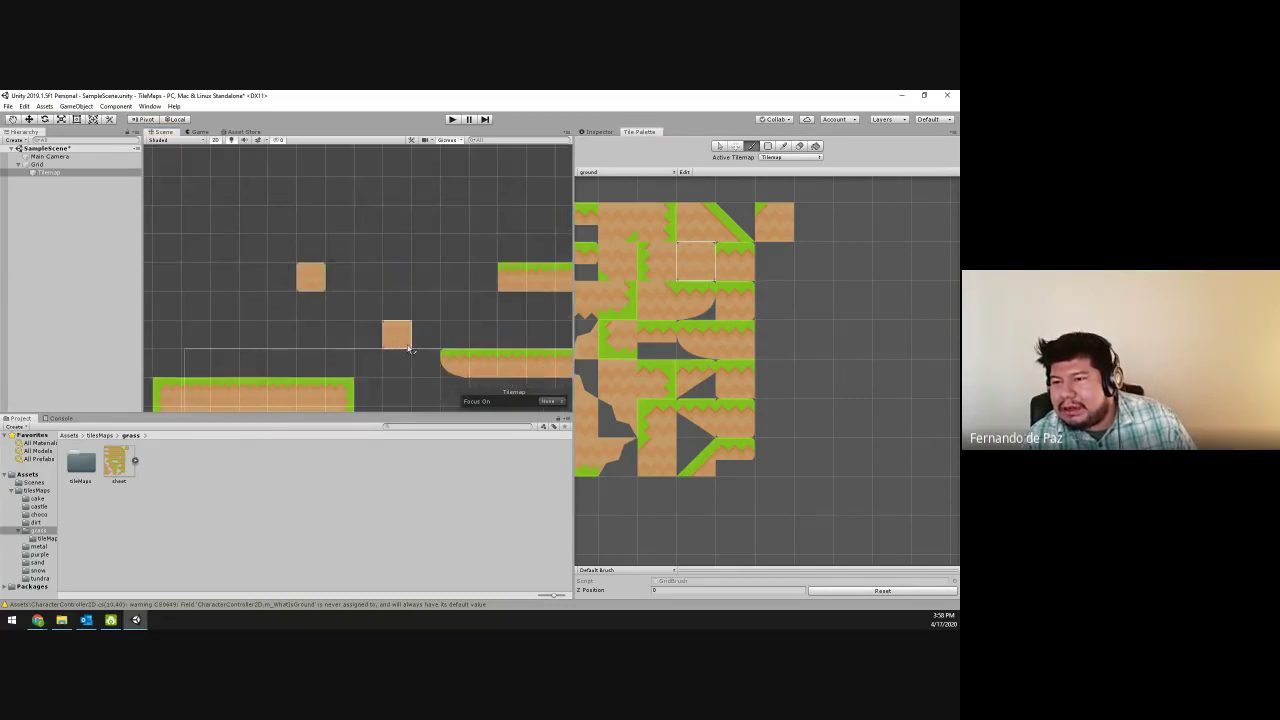
scroll(318, 305, "up", 5)
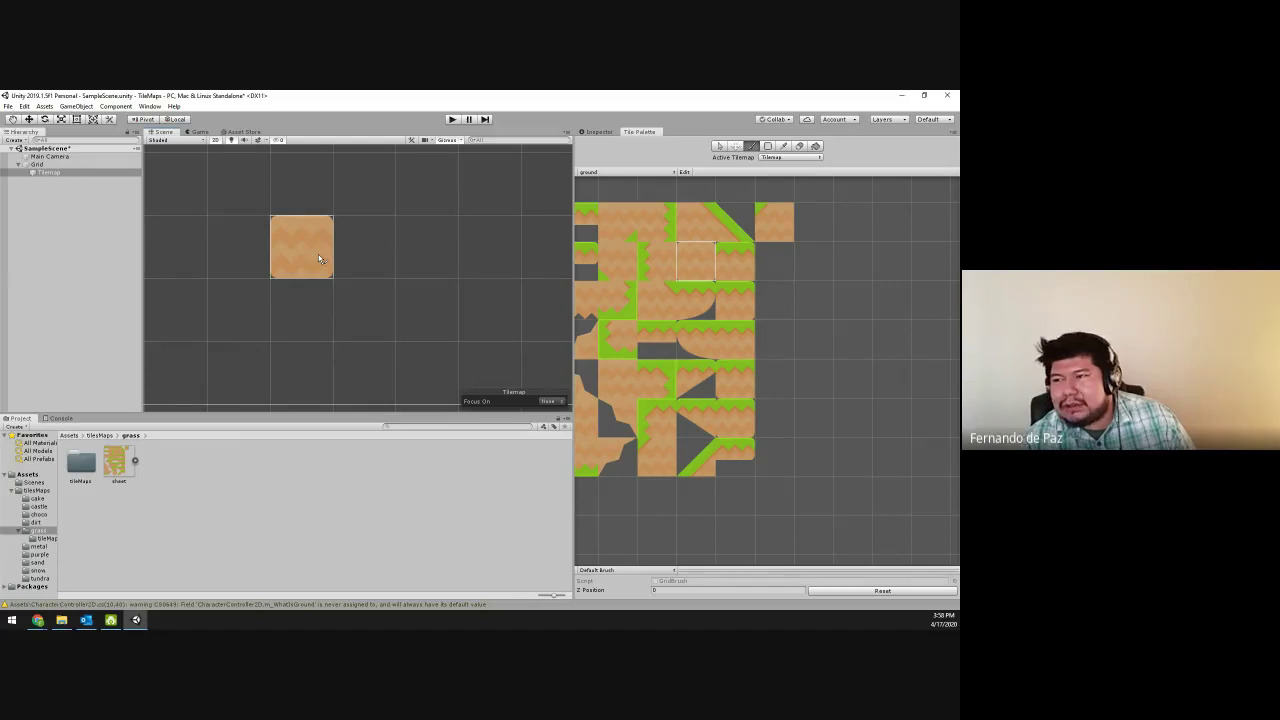
scroll(318, 254, "down", 5)
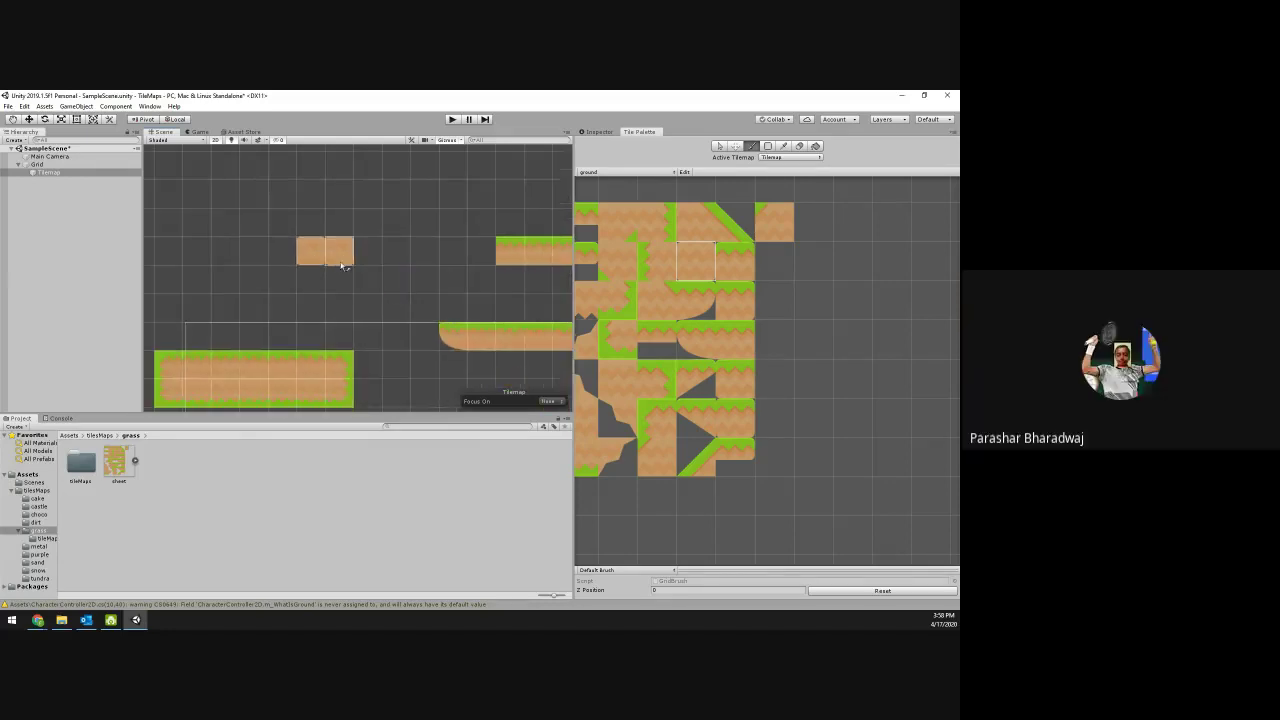
- Choose the rounded grass-topped block tile and paint one two cells to the right of the single dirt block
scroll(282, 304, "down", 2)
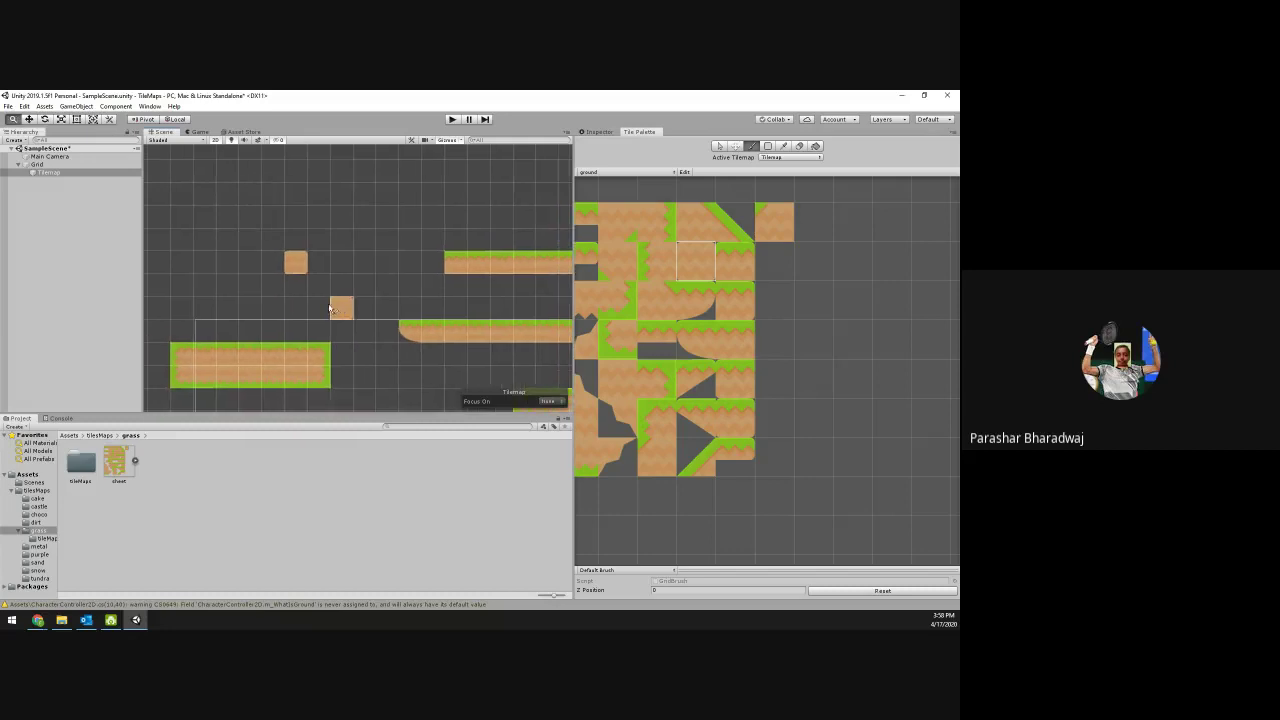
middle_click_drag(330, 308, 262, 300)
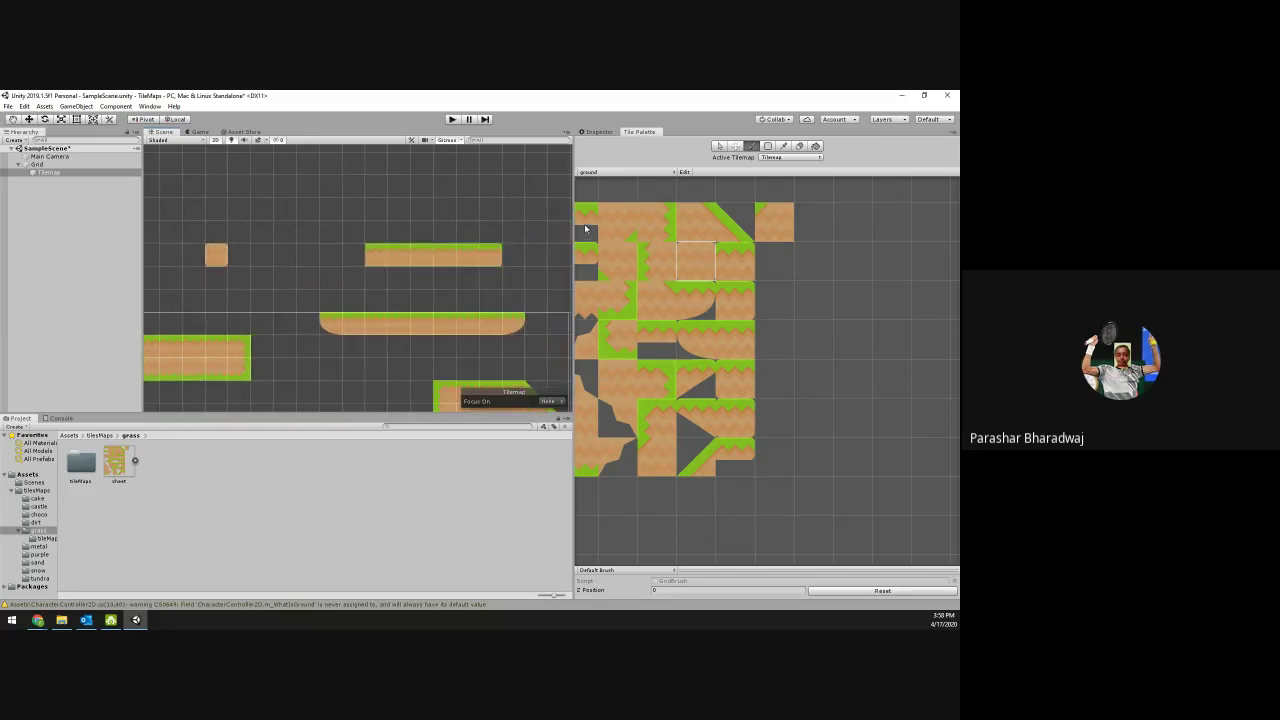
middle_click_drag(609, 323, 651, 268)
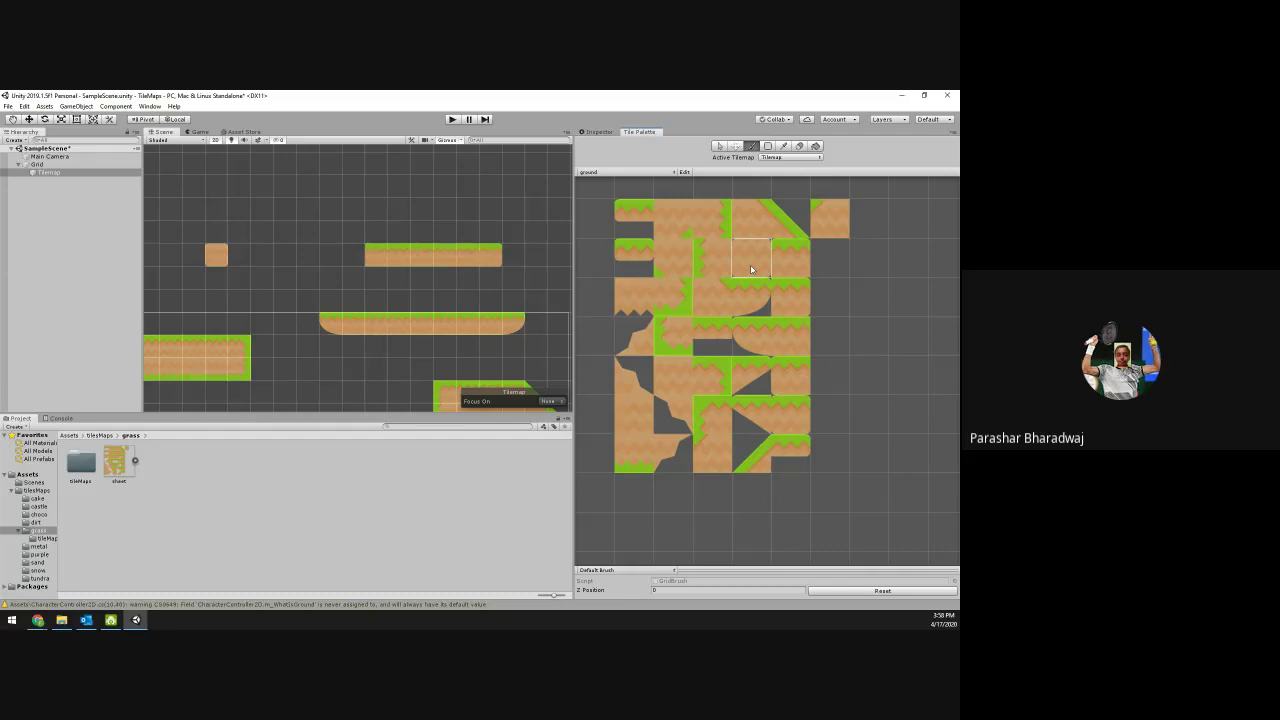
left_click(783, 383)
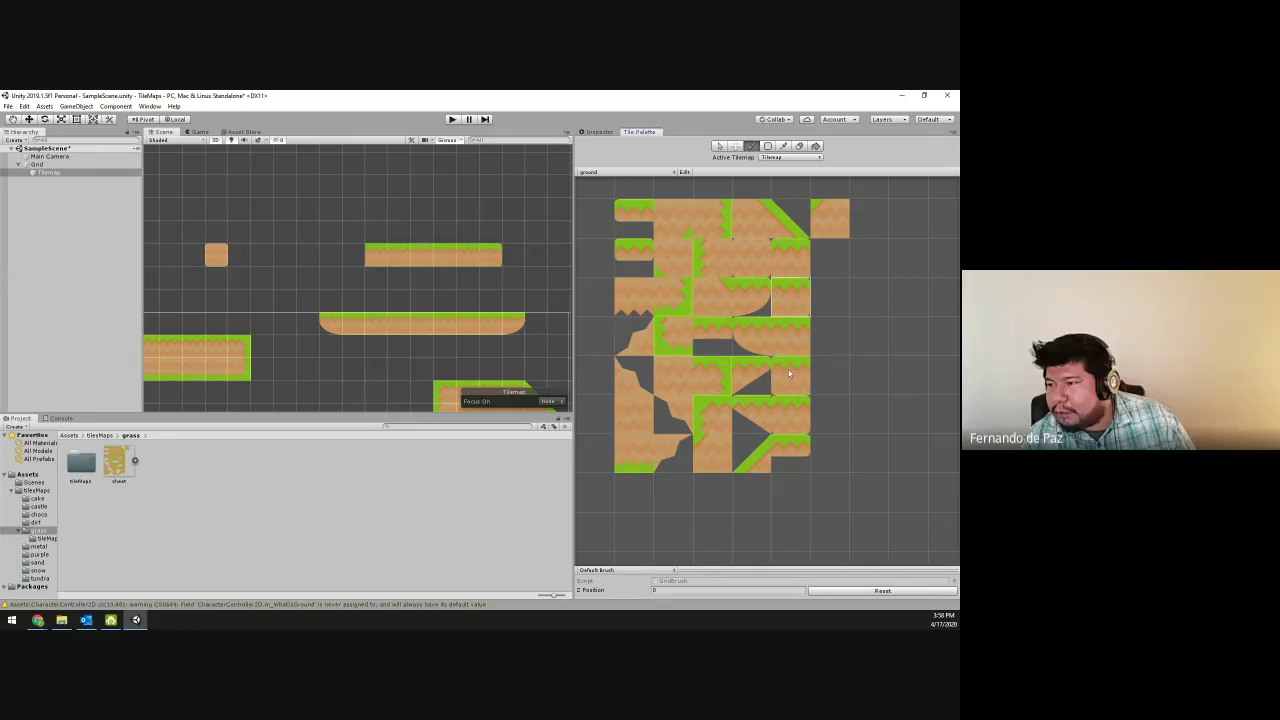
left_click(792, 420)
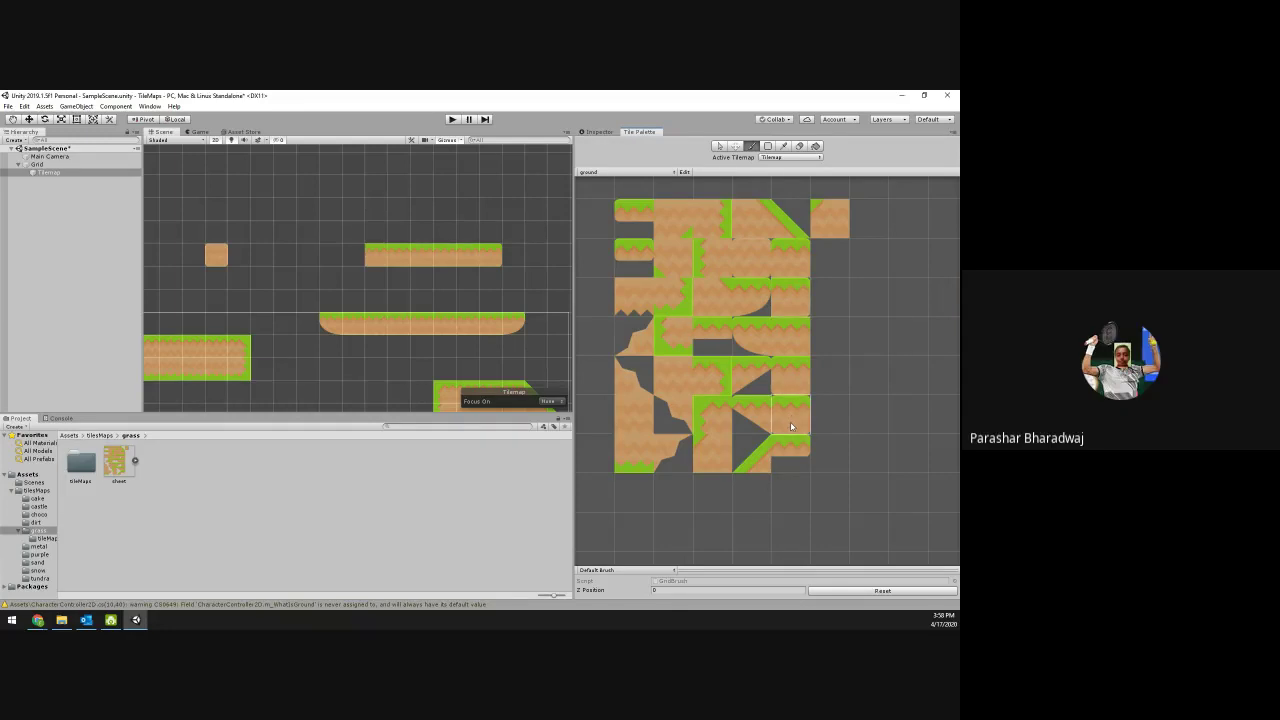
left_click(262, 255)
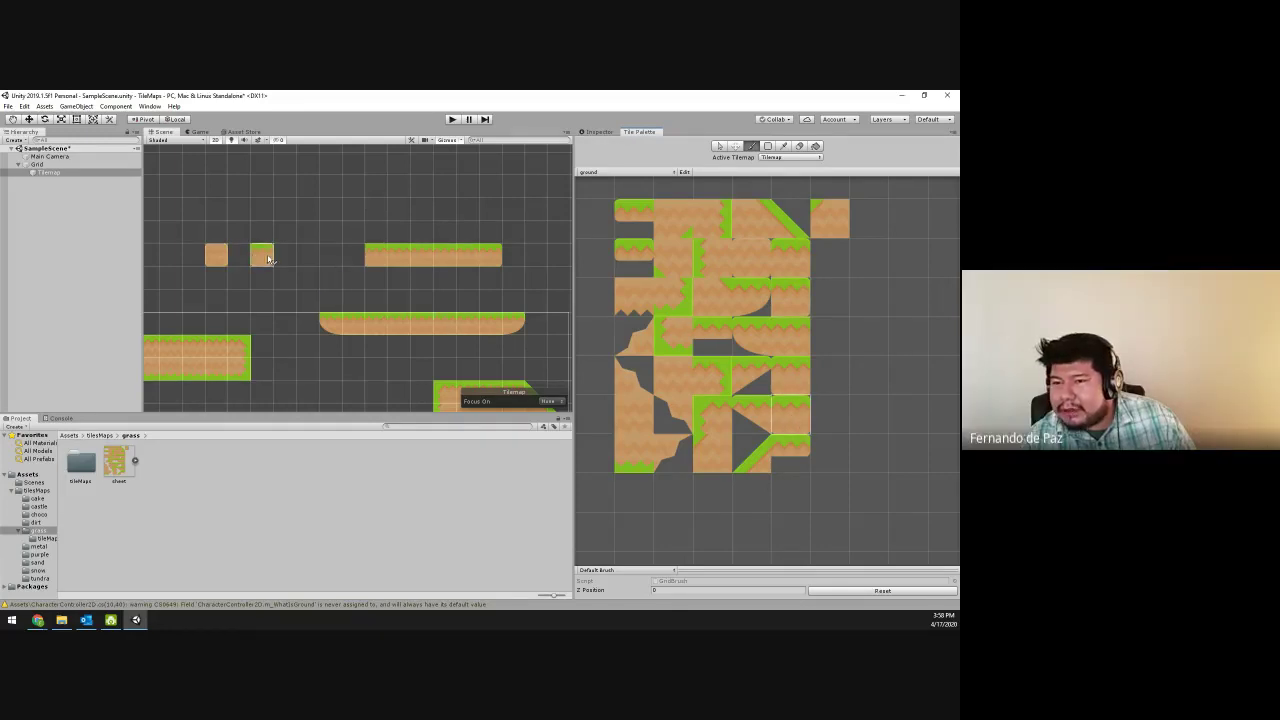
scroll(247, 278, "up", 2)
scroll(247, 278, "up", 2)
left_click(292, 288)
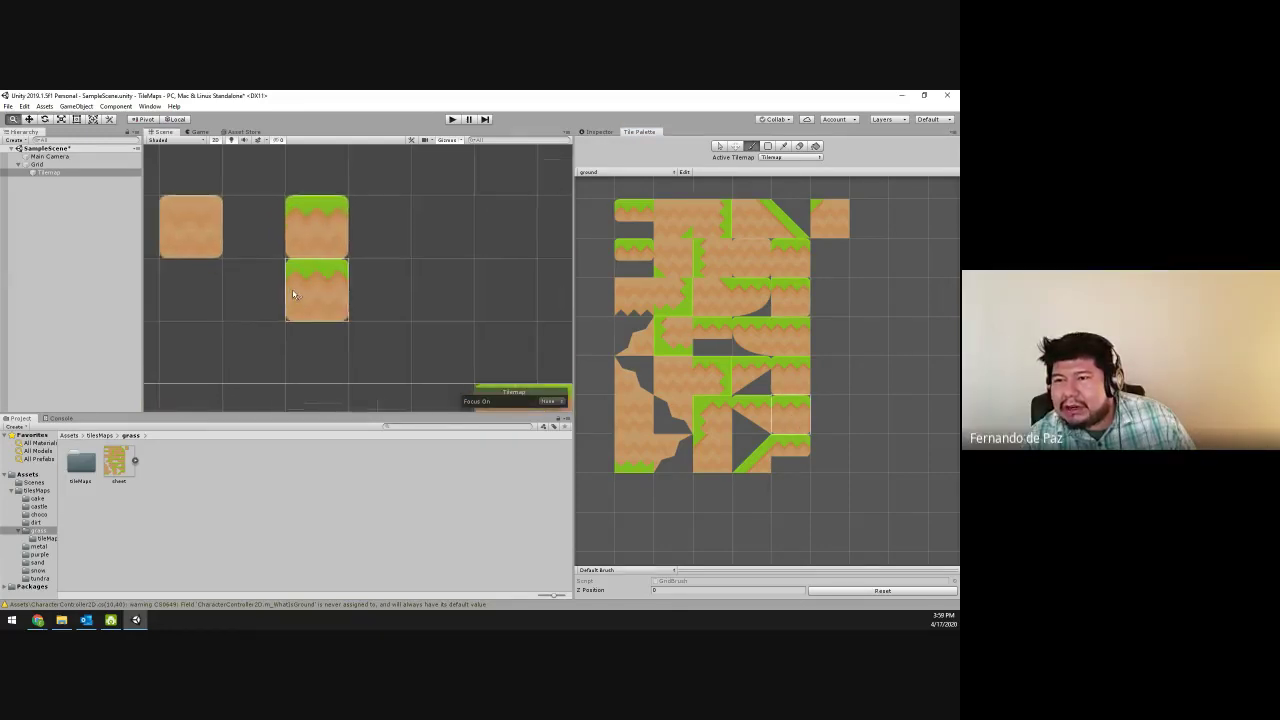
left_click(333, 226)
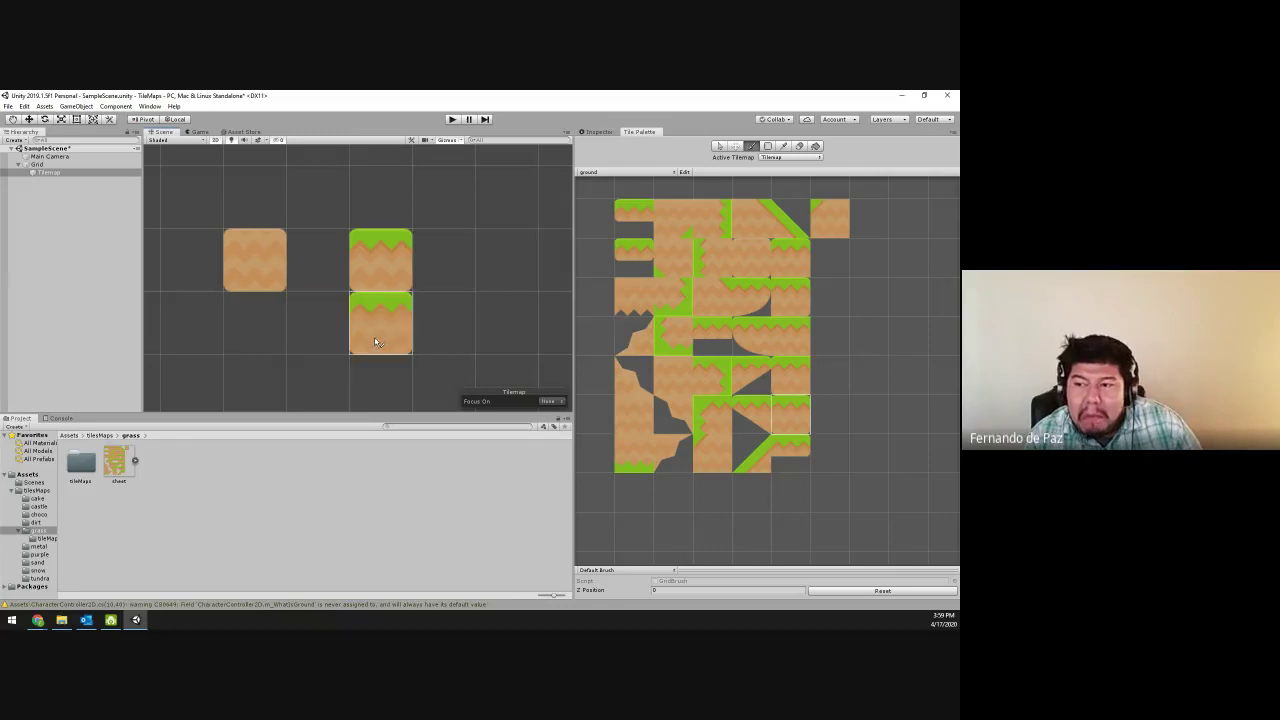
- Paint two more grass-topped blocks diagonally up and to the right of the first one to form a staircase
left_click(393, 234)
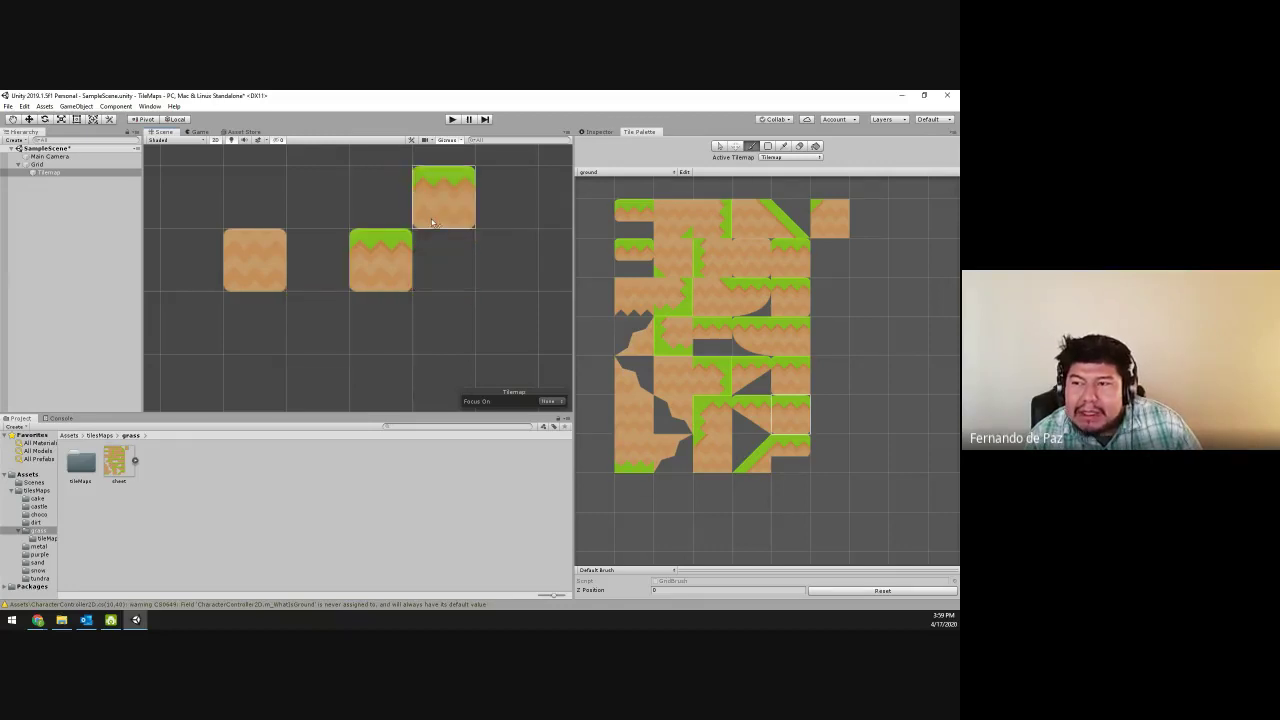
left_click_drag(443, 200, 440, 272)
middle_click_drag(438, 274, 335, 348)
left_click(402, 236)
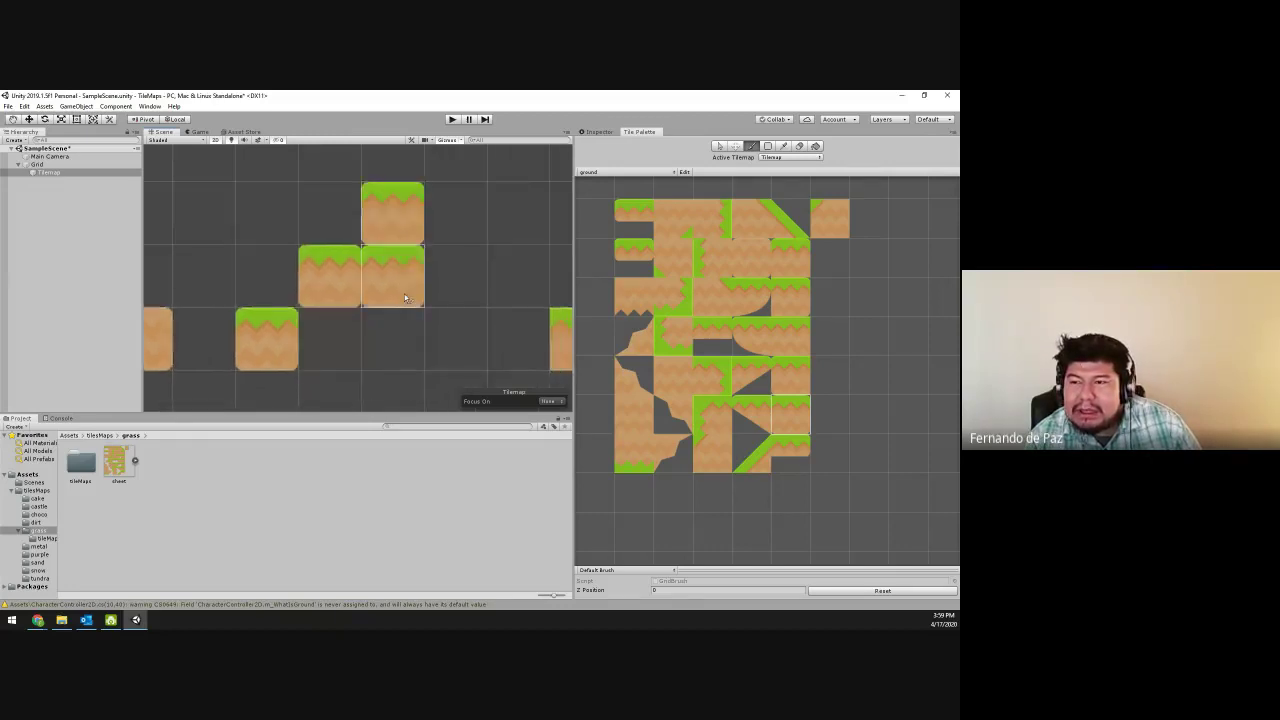
scroll(410, 315, "down", 4)
middle_click_drag(410, 317, 395, 275)
scroll(395, 275, "up", 3)
scroll(390, 300, "down", 6)
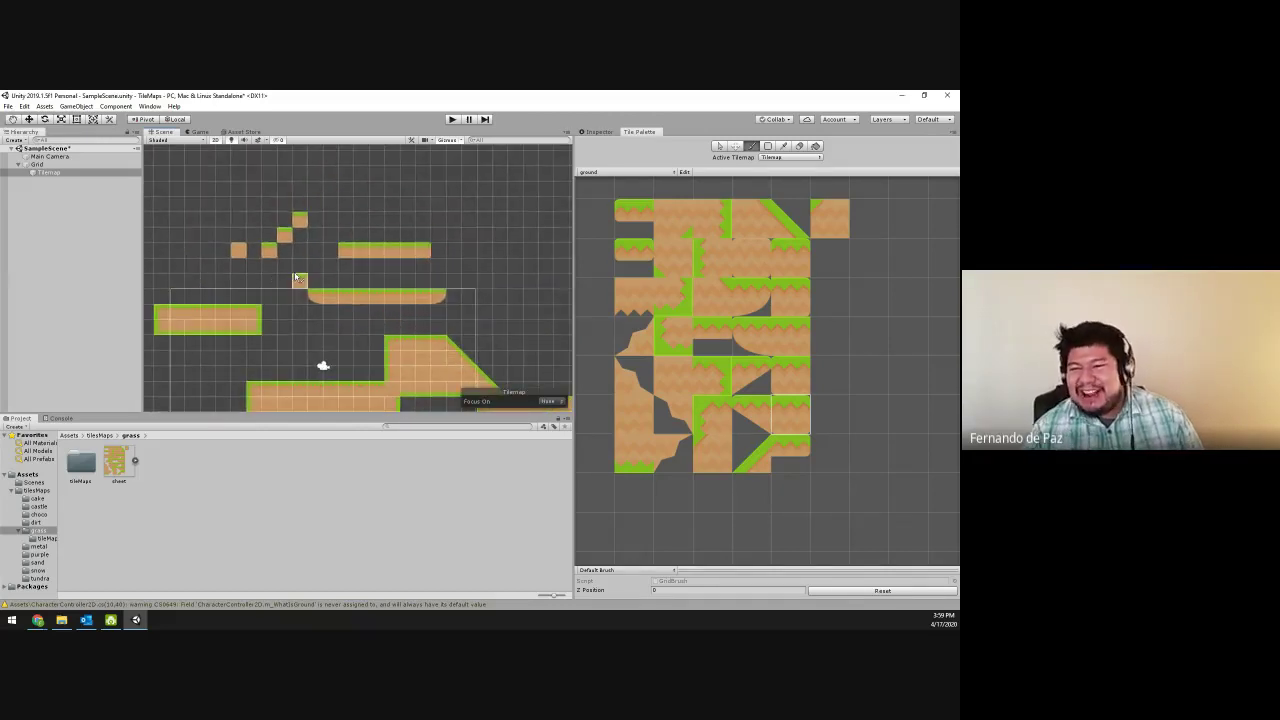
- Erase the single dirt block, the stepped grass-topped blocks and the lone block beside the rounded platform from the tilemap
left_click(799, 146)
left_click(242, 255)
left_click_drag(245, 260, 297, 220)
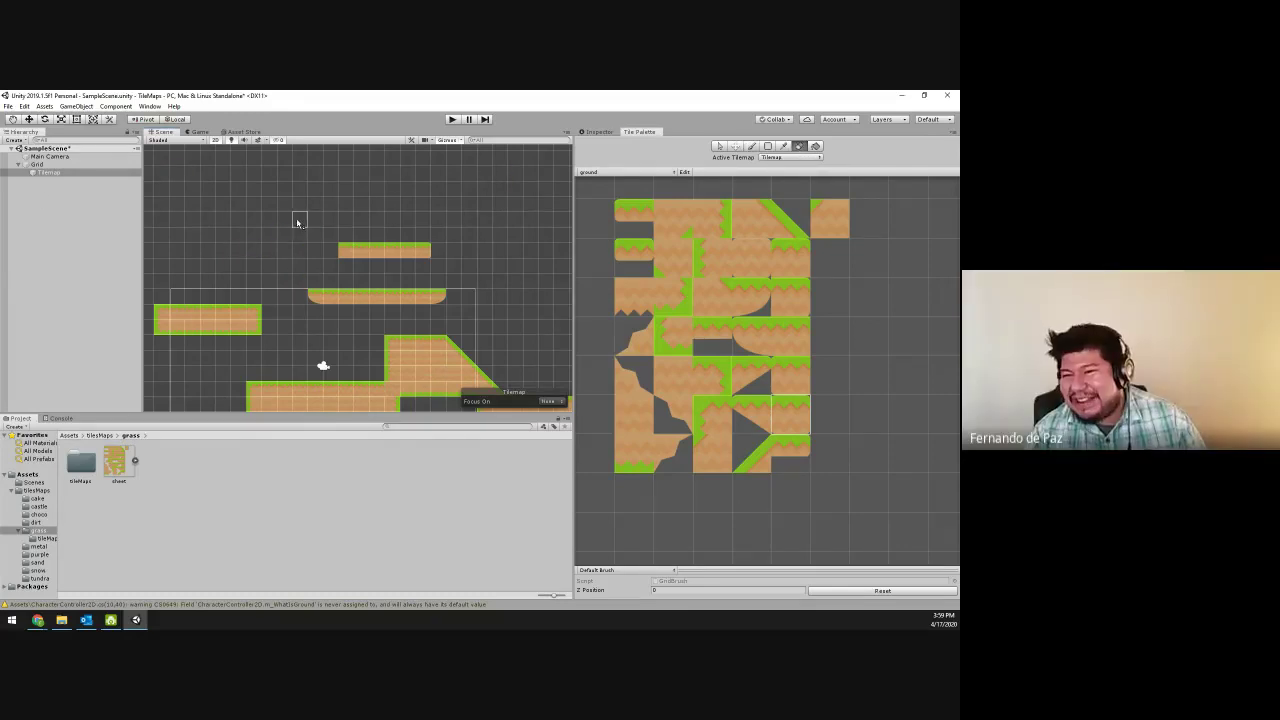
scroll(283, 266, "down", 2)
scroll(281, 268, "up", 1)
scroll(281, 270, "down", 1)
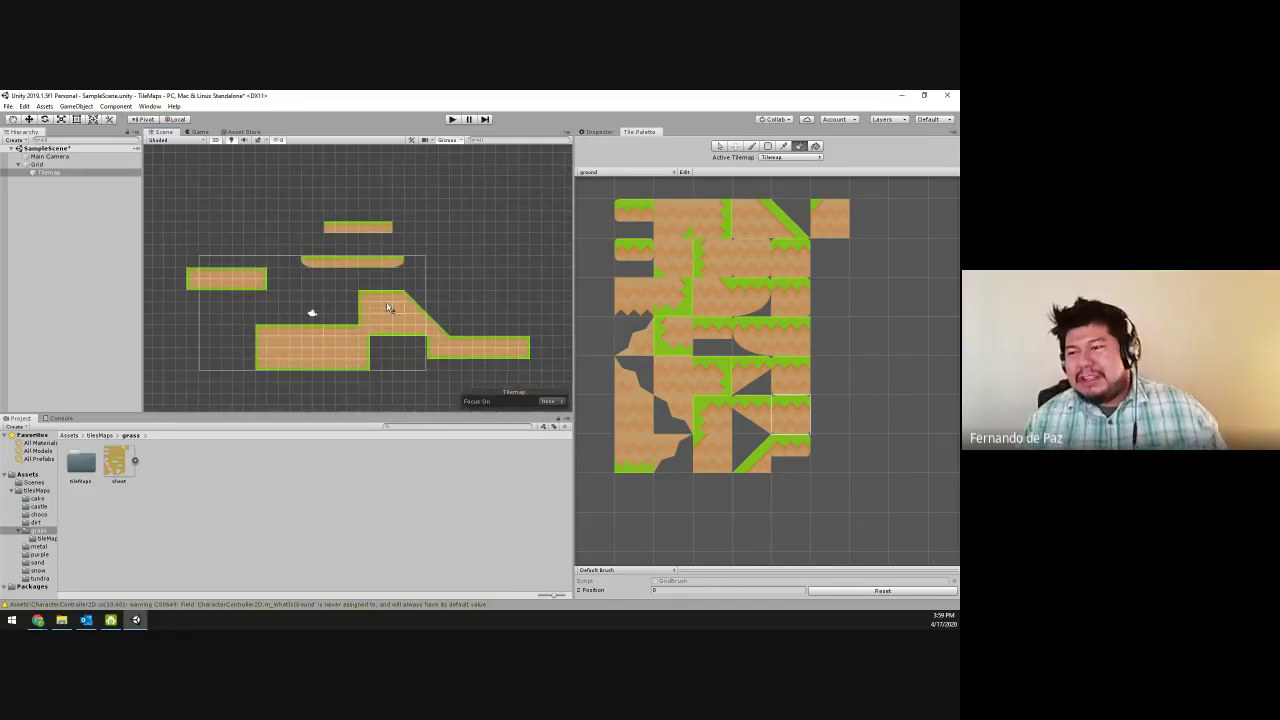
scroll(314, 277, "up", 2)
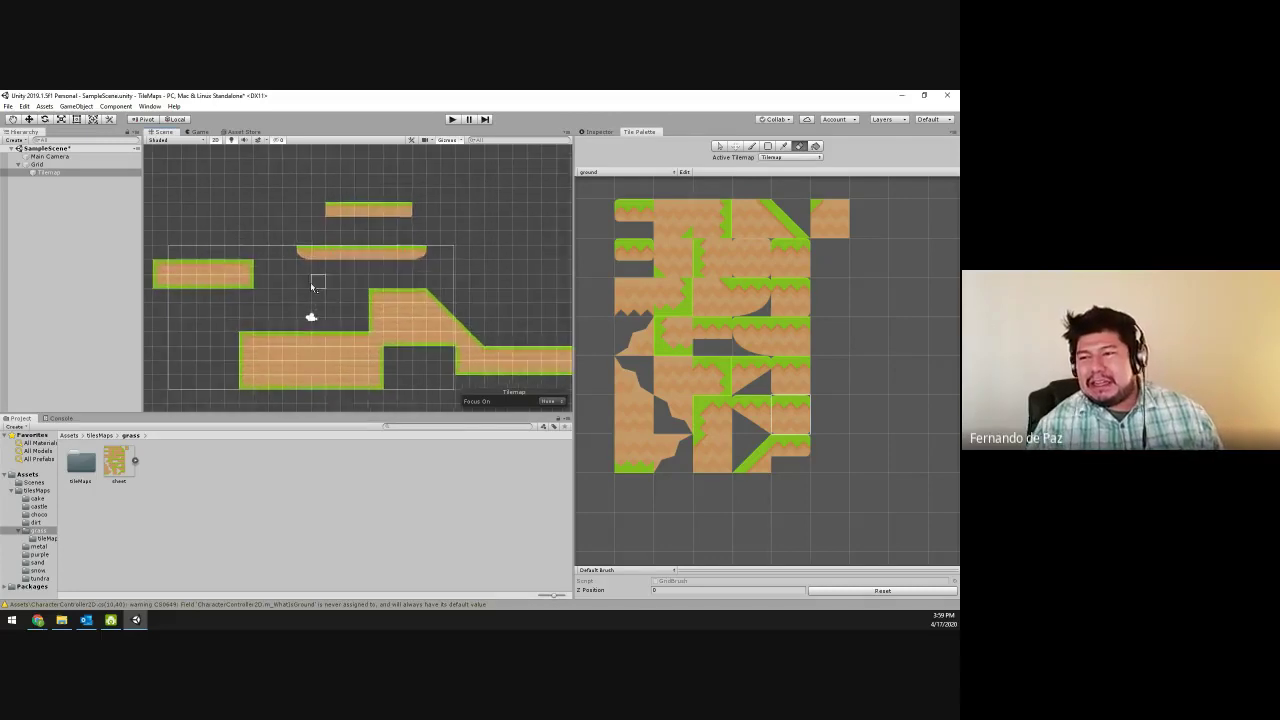
scroll(314, 235, "down", 2)
middle_click_drag(316, 235, 323, 251)
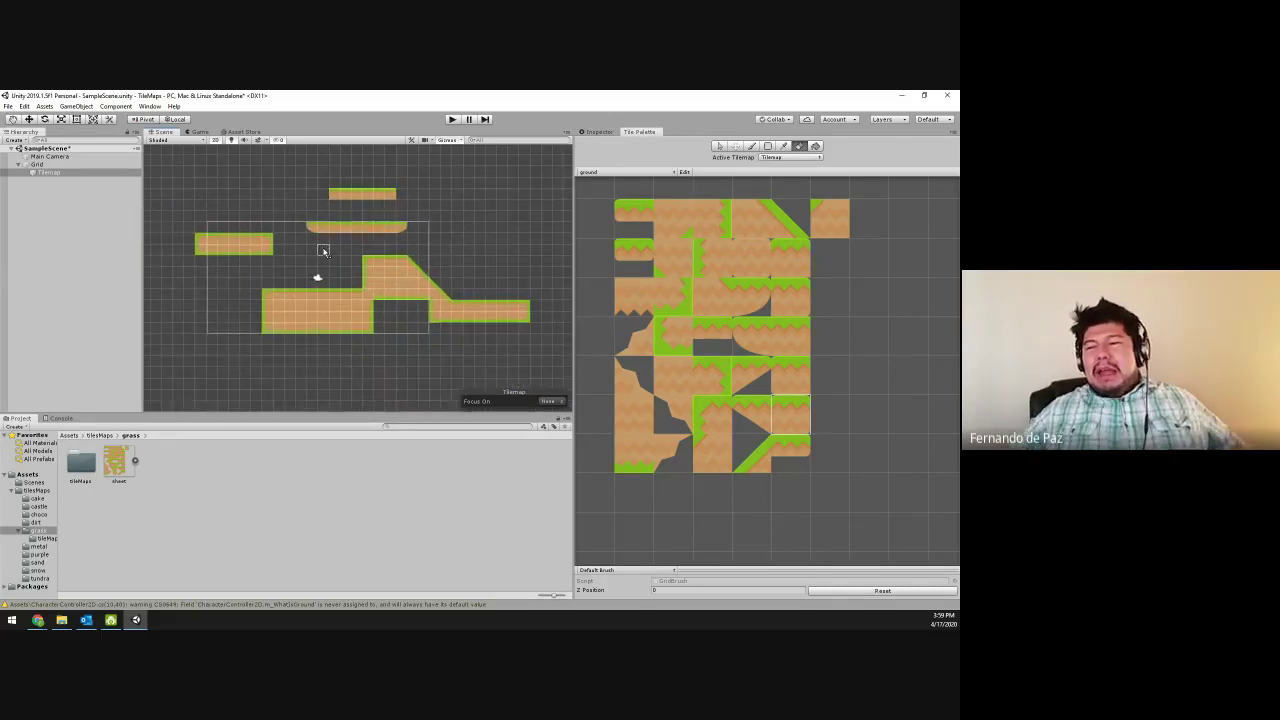
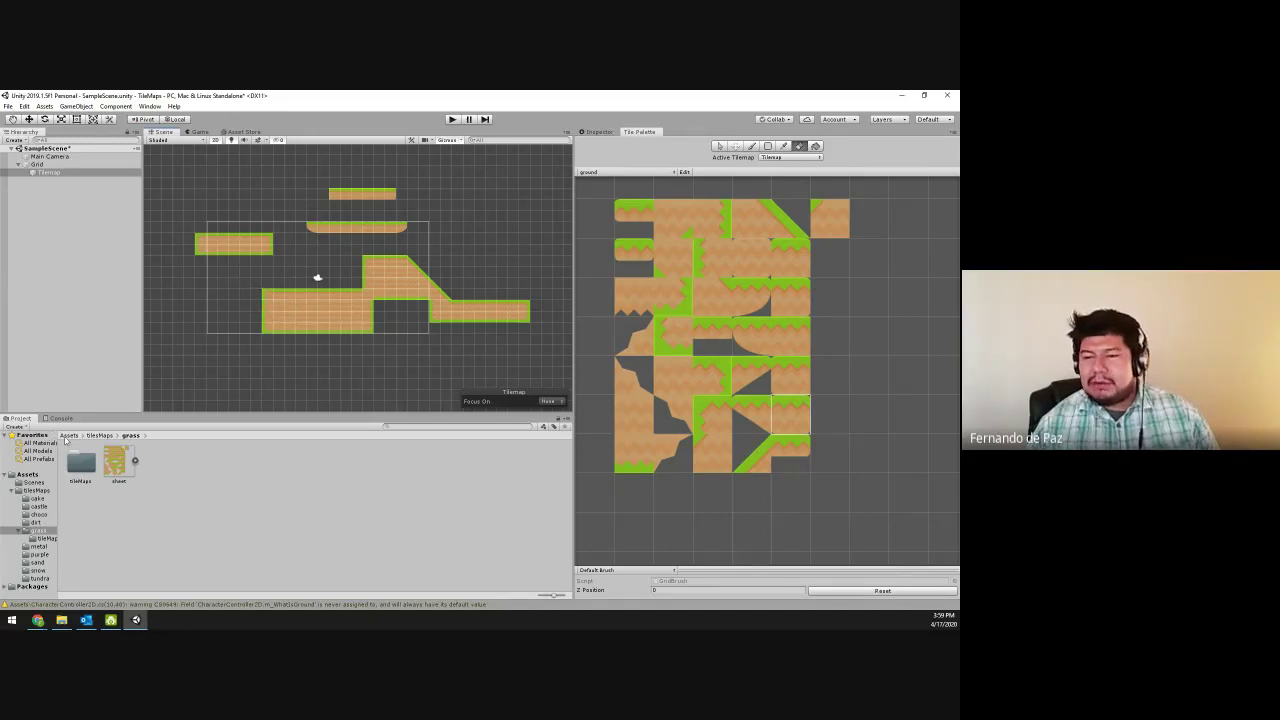
- Create a square sprite asset in the root Assets folder and keep its default name
left_click(68, 436)
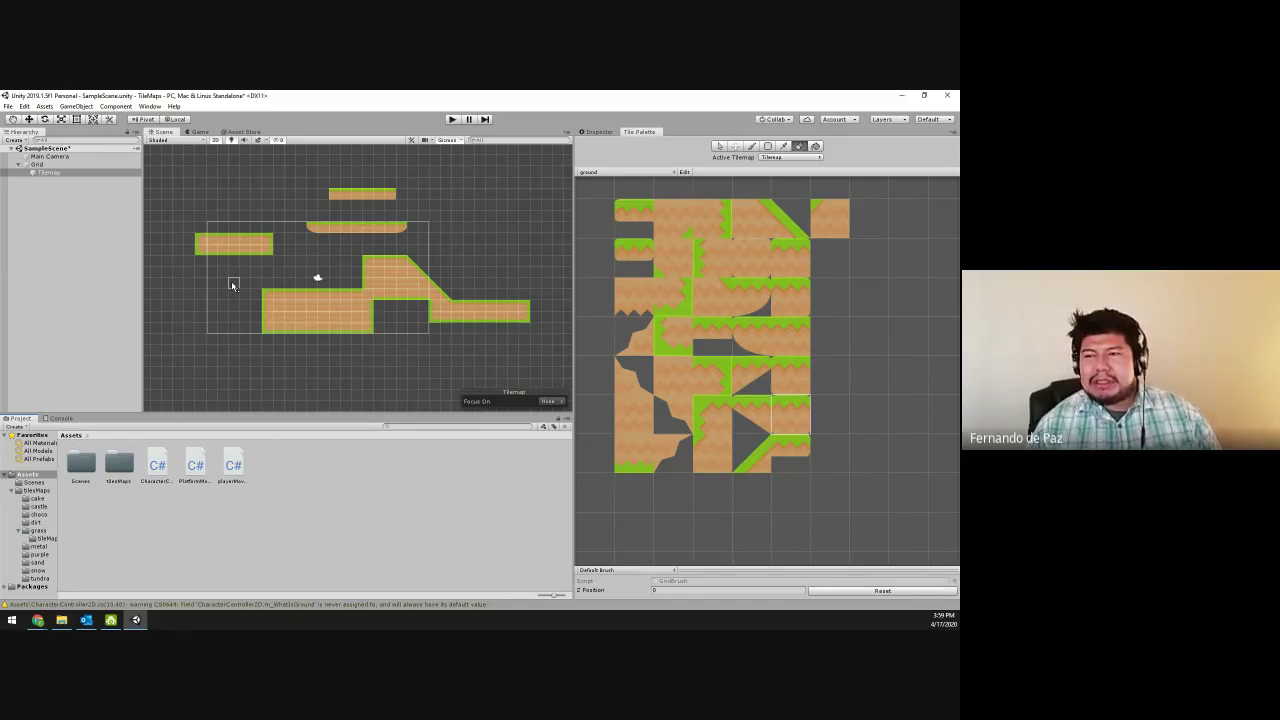
middle_click_drag(231, 280, 218, 306)
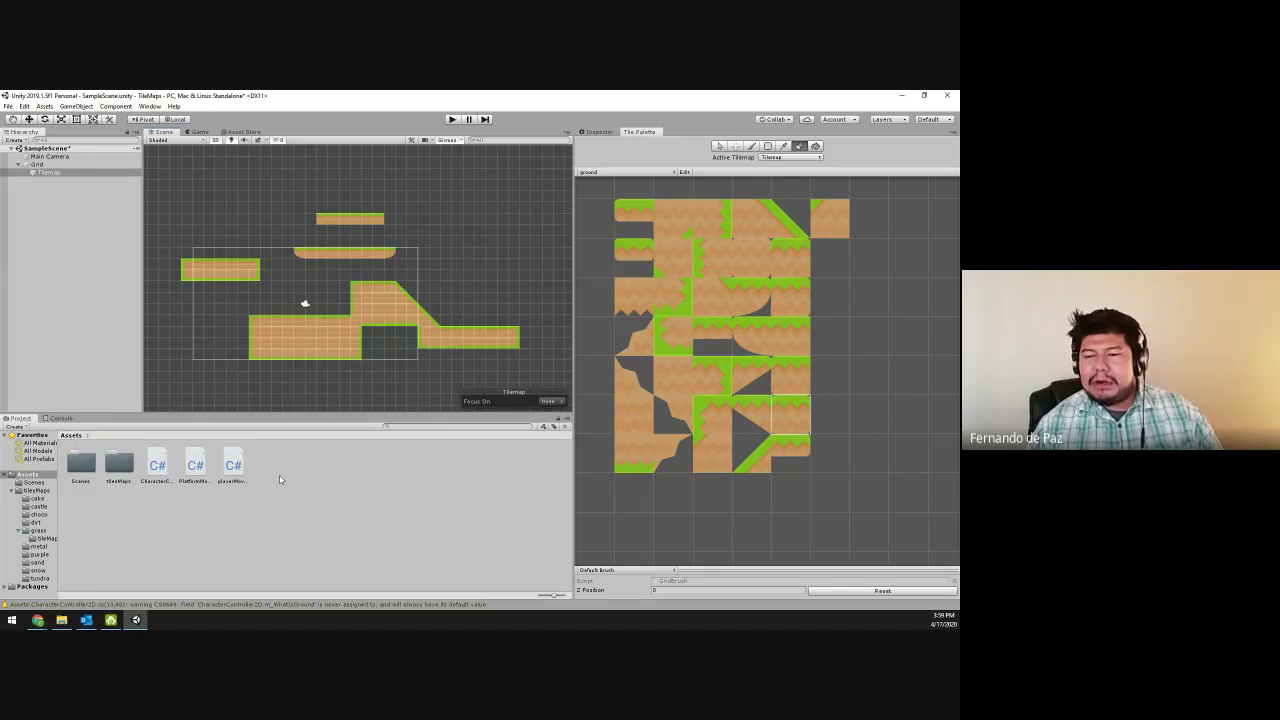
right_click(280, 480)
mouse_move(360, 242)
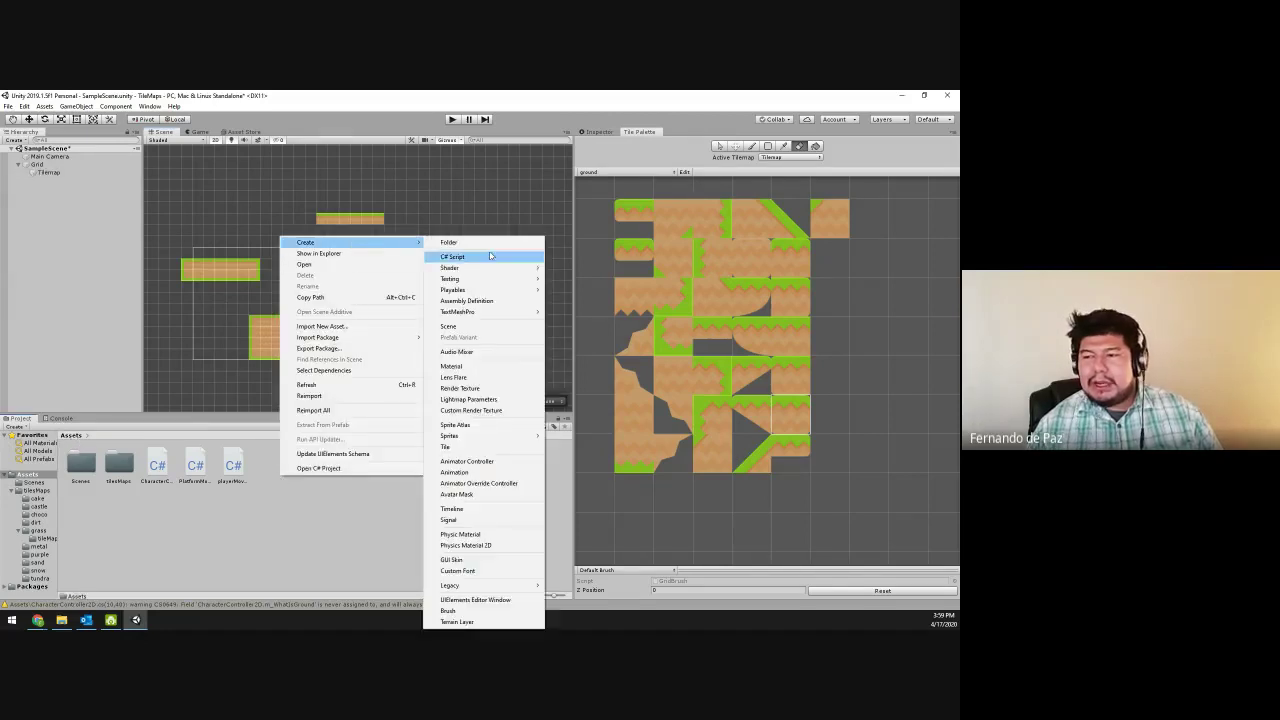
mouse_move(484, 437)
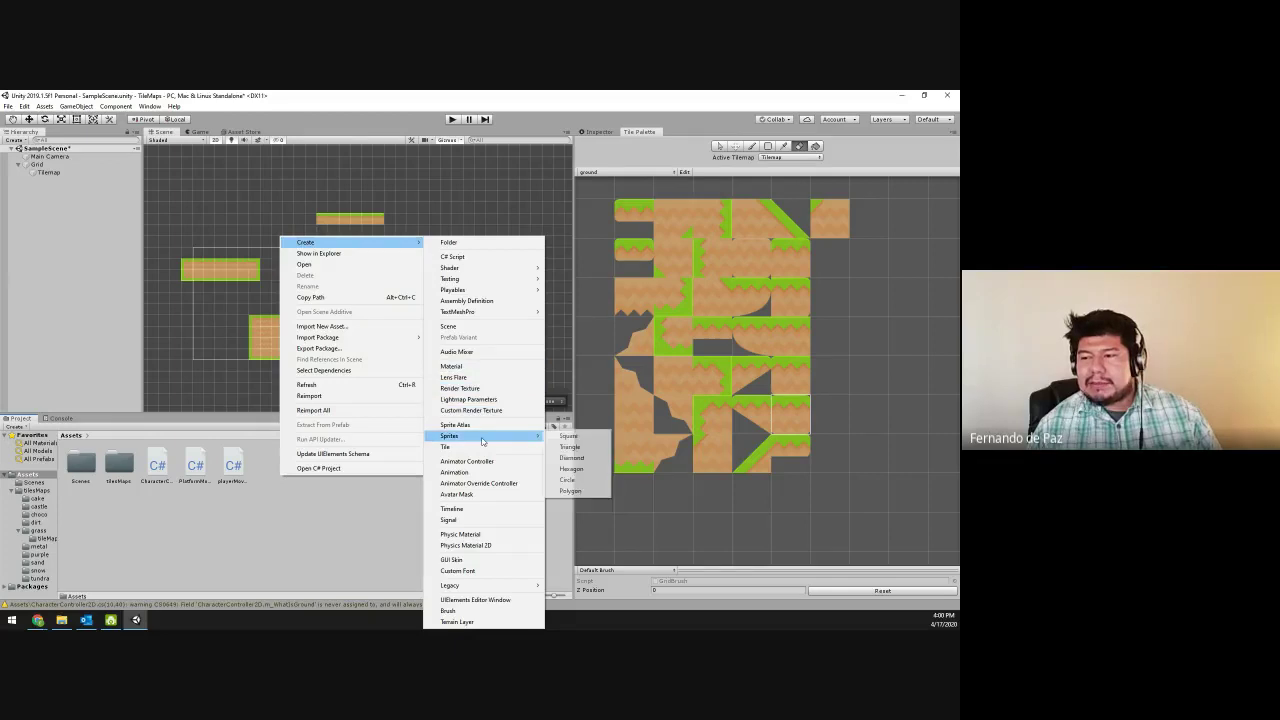
left_click(567, 437)
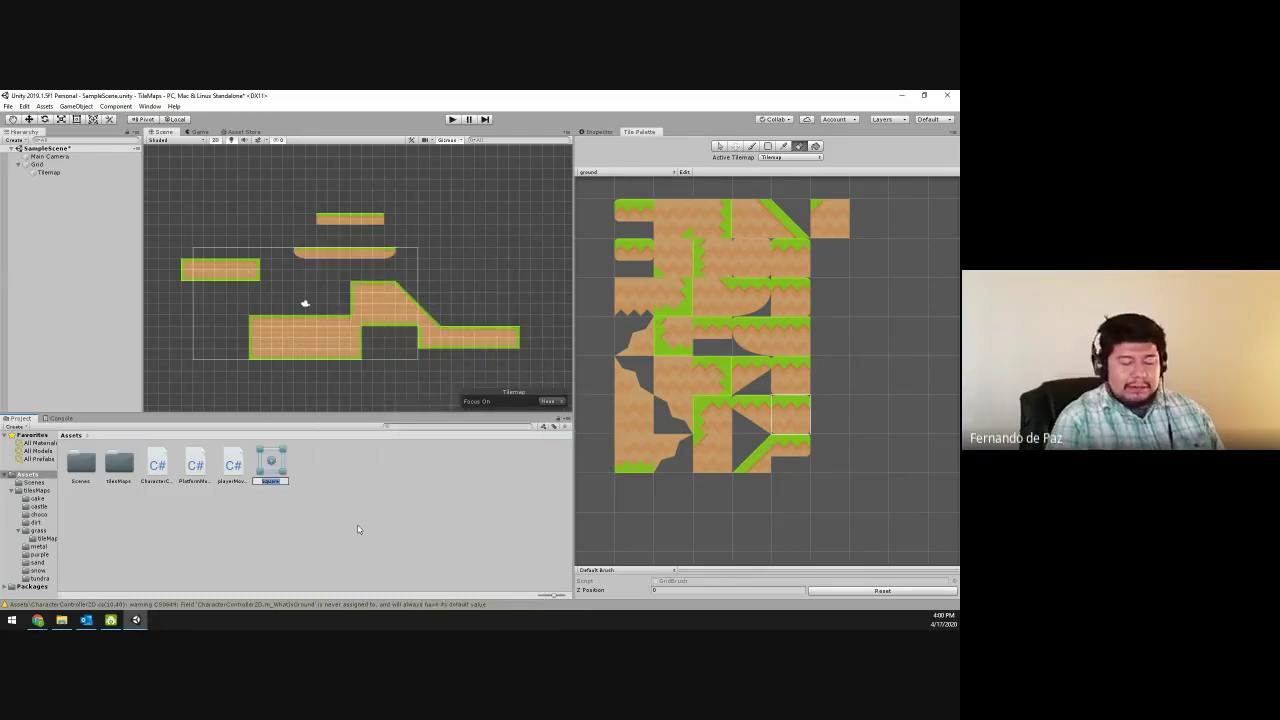
key("Return")
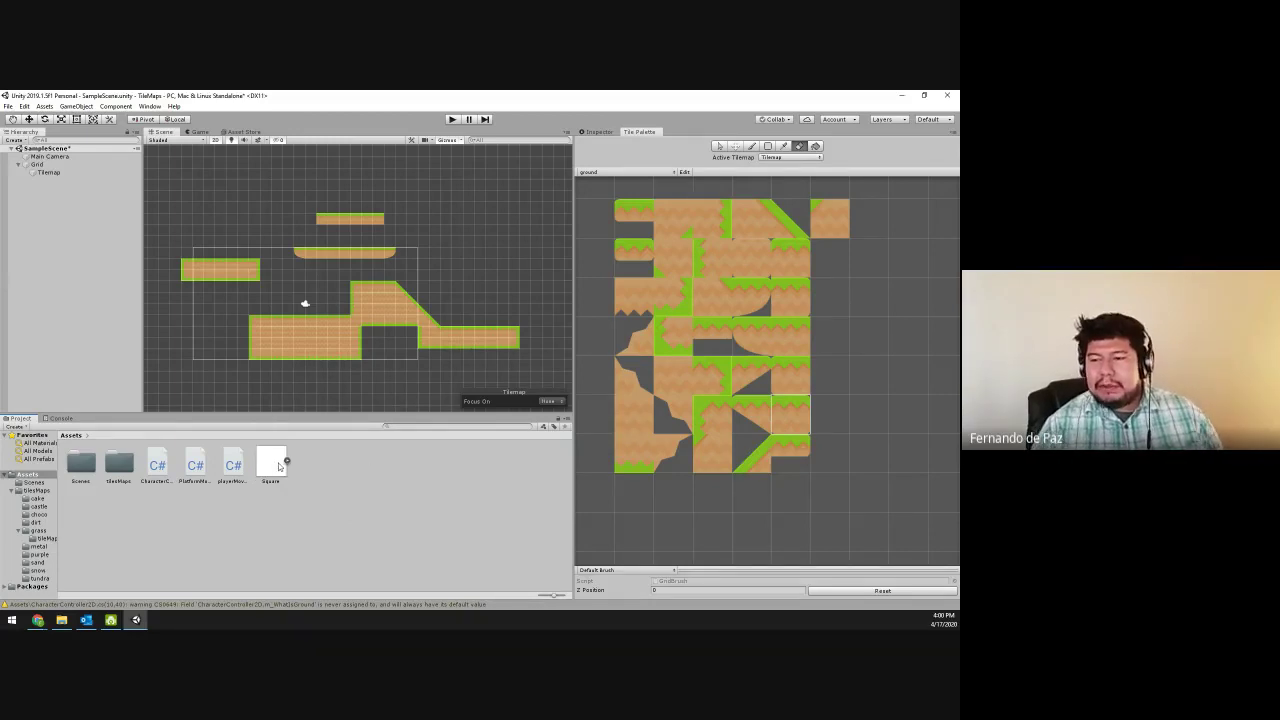
- Place the Square sprite in the scene above the lower-left ground, at about X -1.15, Y 1.62
left_click_drag(278, 462, 640, 157)
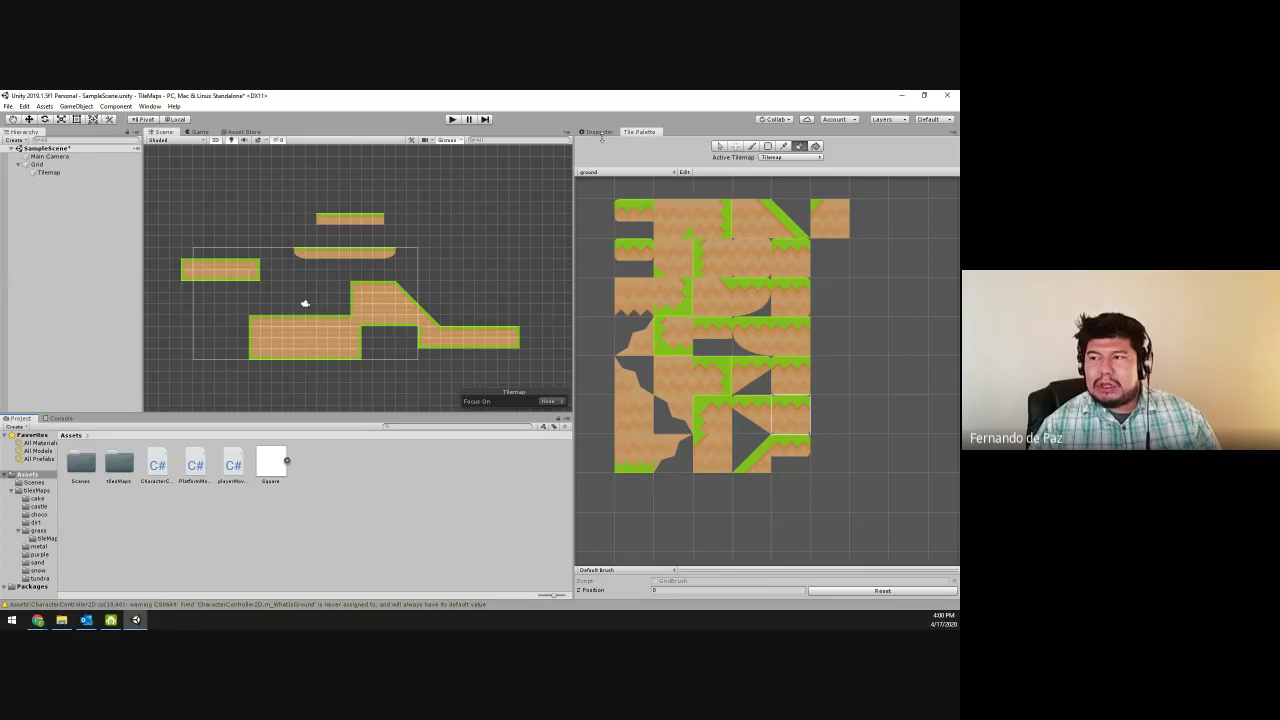
left_click(599, 132)
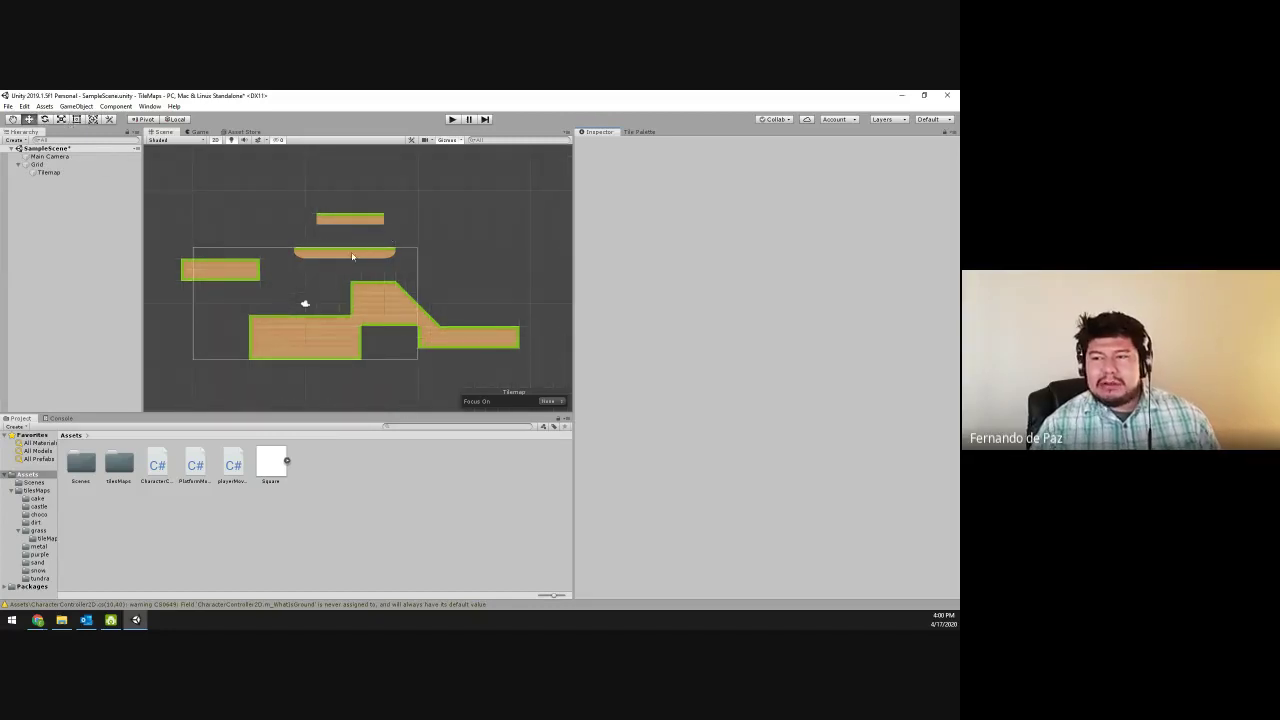
scroll(300, 302, "up", 4)
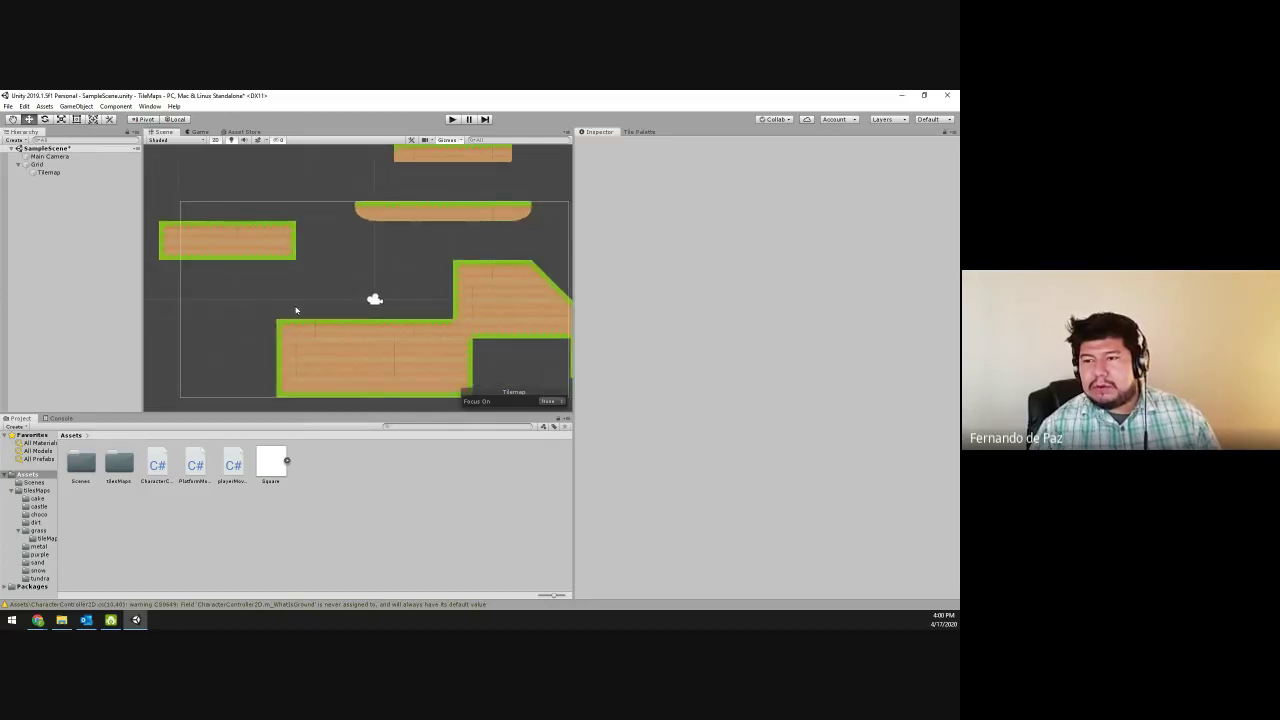
scroll(296, 311, "up", 5)
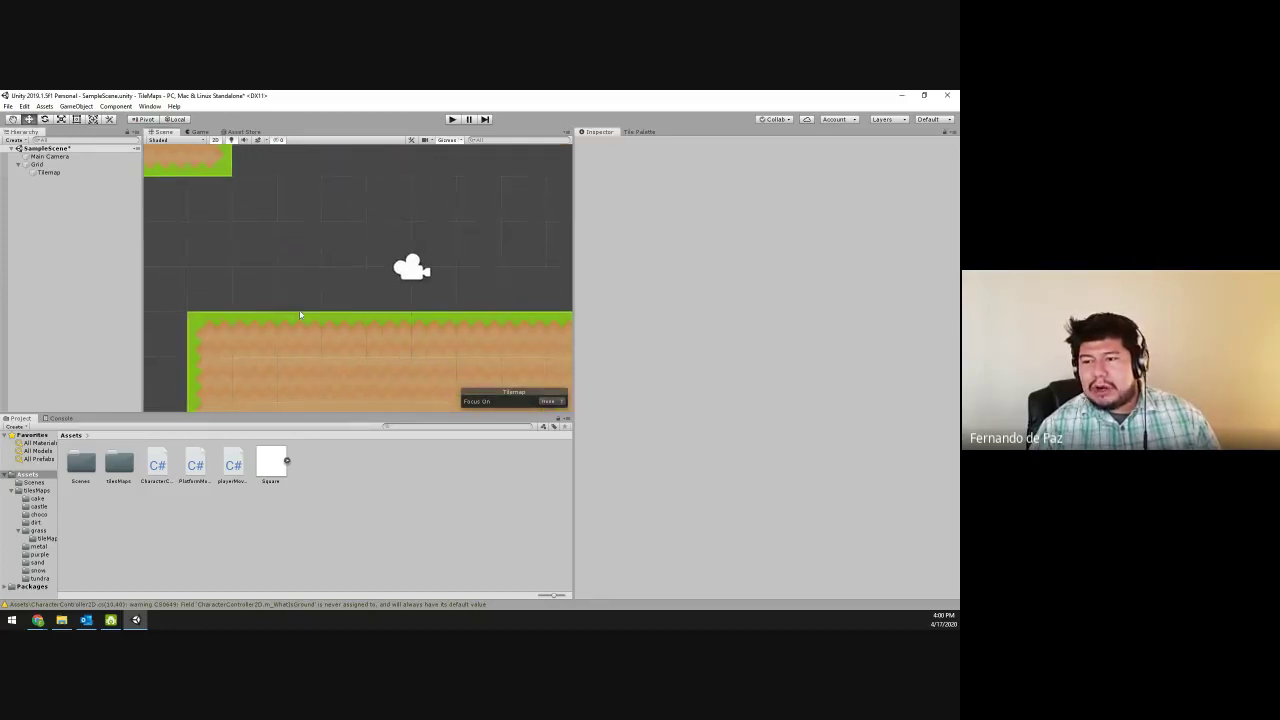
left_click_drag(270, 462, 329, 237)
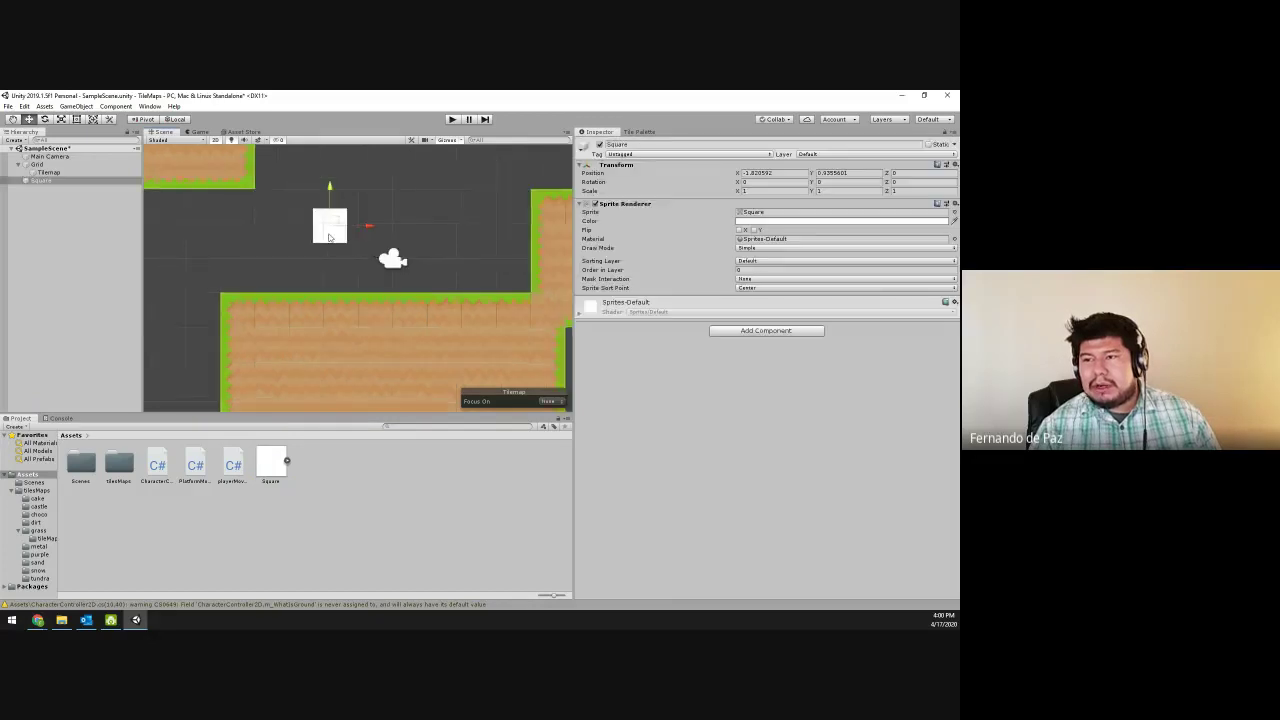
scroll(329, 237, "down", 5)
mouse_move(279, 293)
left_mouse_down()
mouse_move(247, 288)
mouse_move(307, 281)
mouse_move(281, 281)
mouse_move(299, 292)
mouse_move(281, 283)
mouse_move(321, 274)
mouse_move(259, 298)
mouse_move(303, 272)
mouse_move(337, 272)
mouse_move(257, 272)
mouse_move(291, 276)
left_mouse_up()
- Set the square's Y scale to 2 and move it to about X -0.6, Y 1.34
left_click(830, 191)
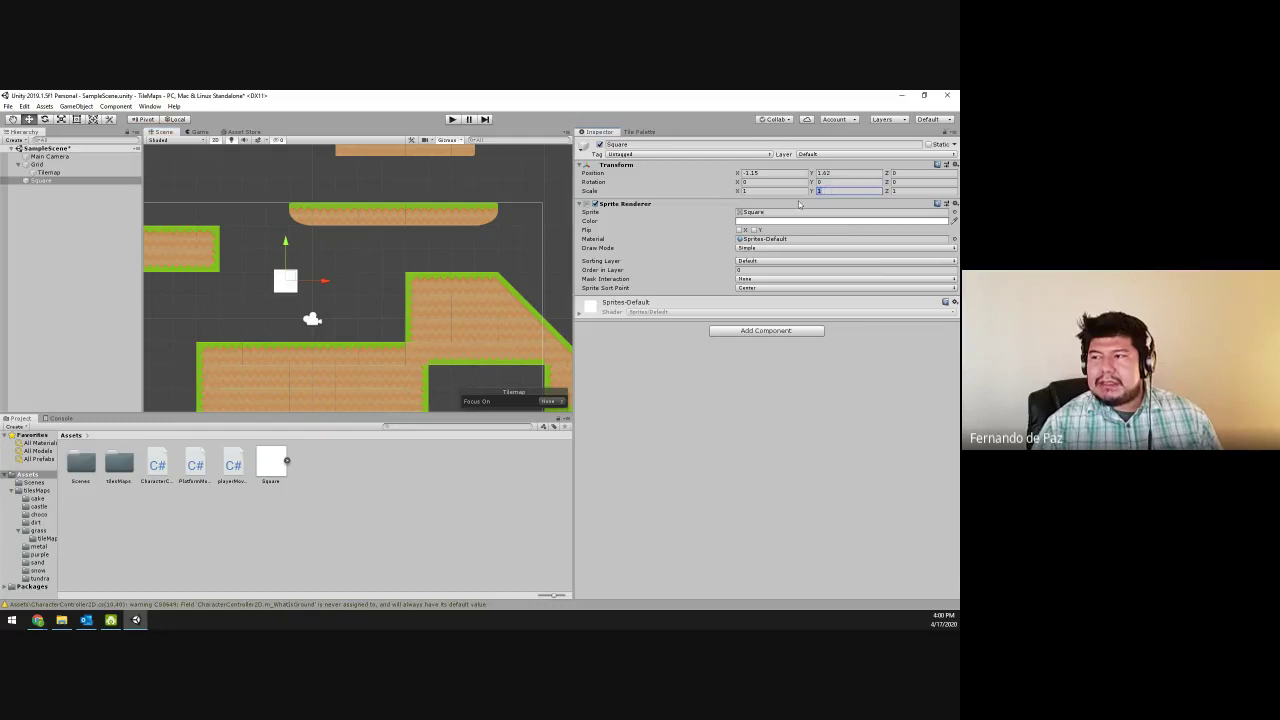
type("2")
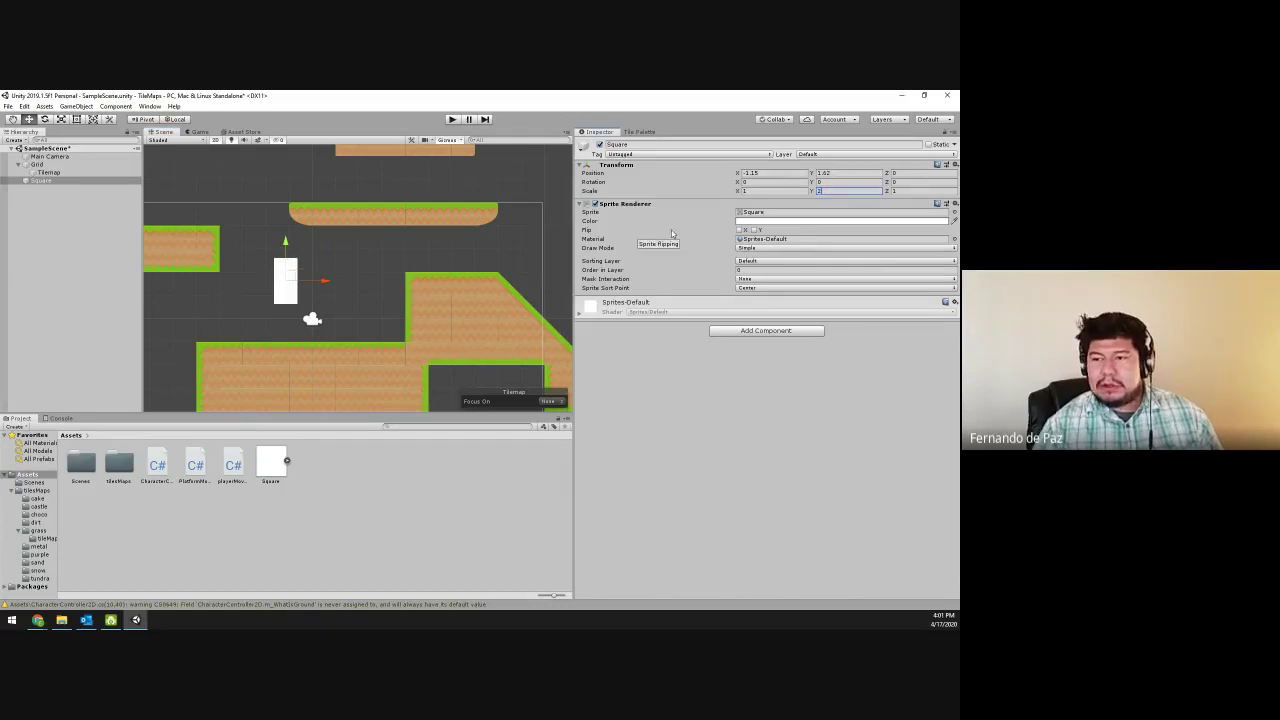
left_click_drag(291, 282, 318, 283)
scroll(346, 215, "down", 1)
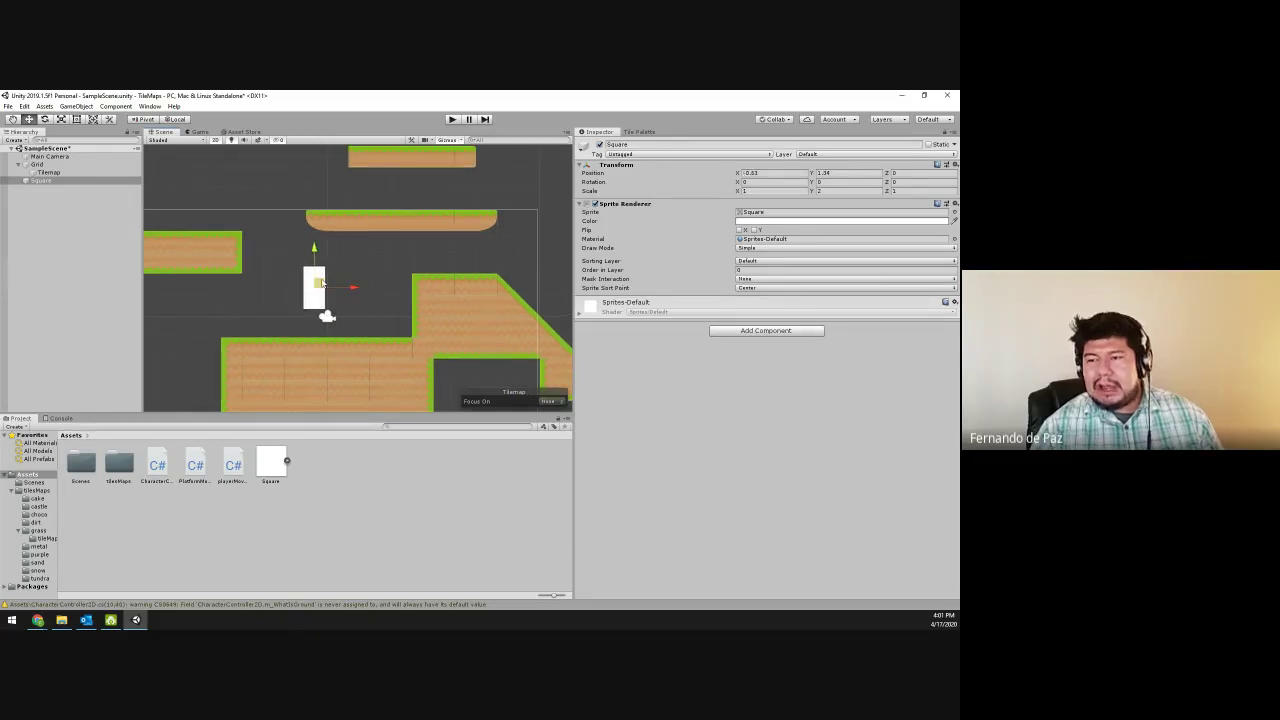
- Rename the stretched white square object as Player
left_click(369, 261)
left_click(313, 287)
left_click(636, 144)
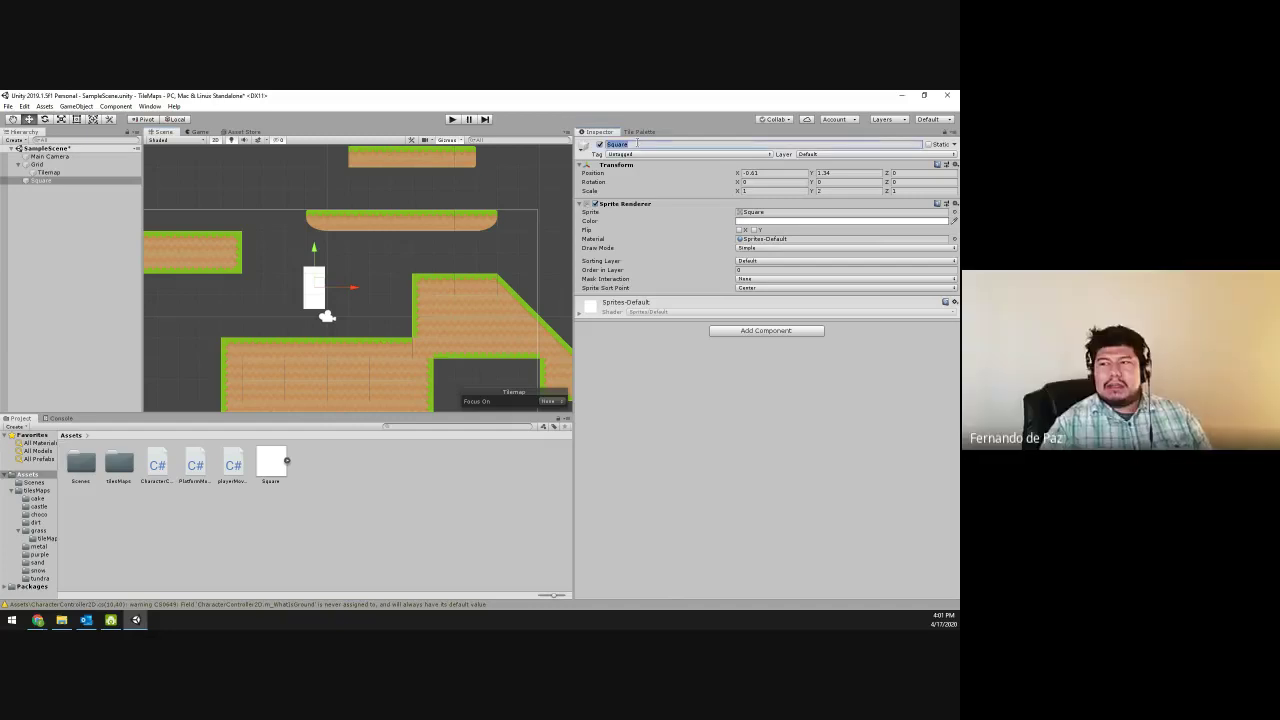
type("Player")
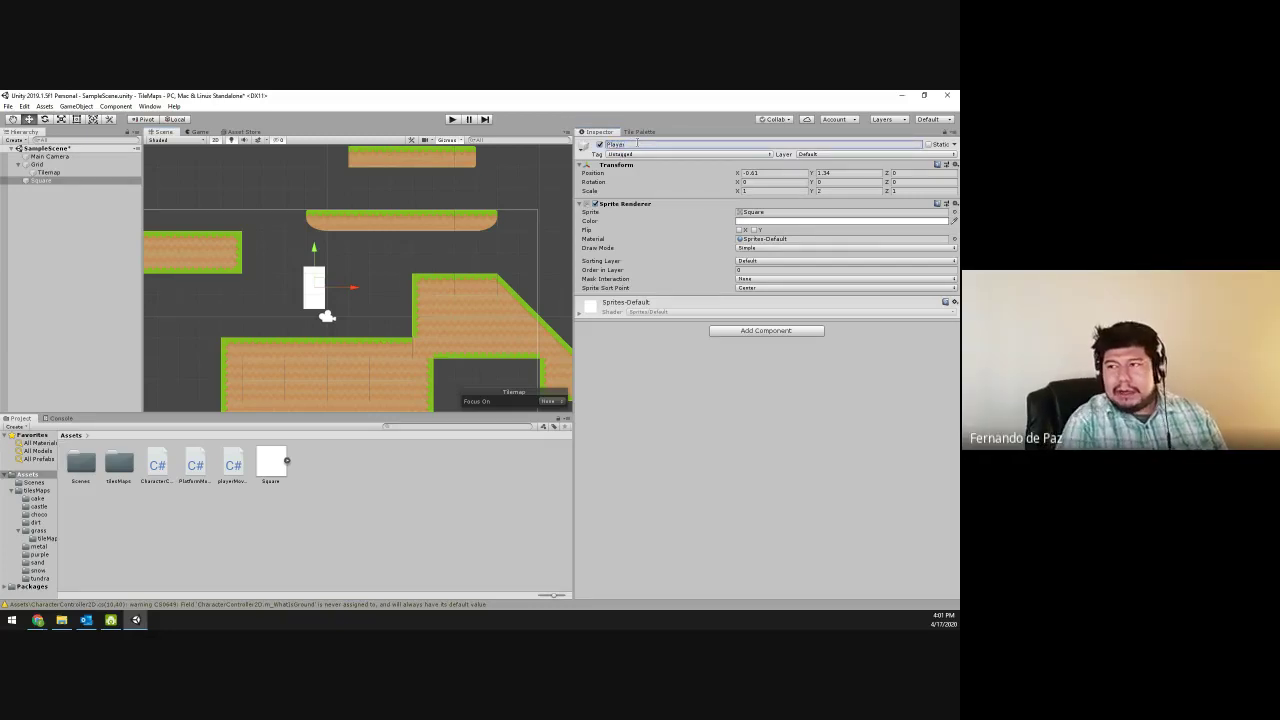
- Add a Box Collider 2D and a Rigidbody 2D component to the Player object
left_click(753, 331)
type("box")
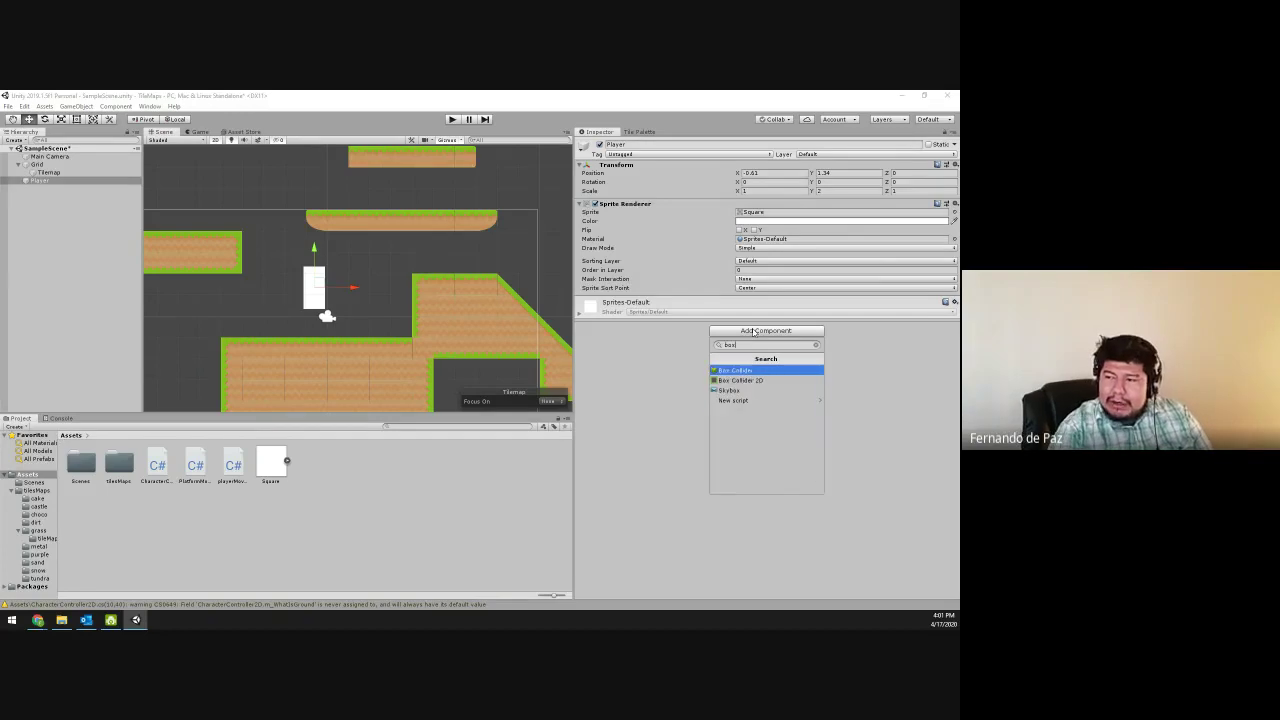
key("Down")
key("Return")
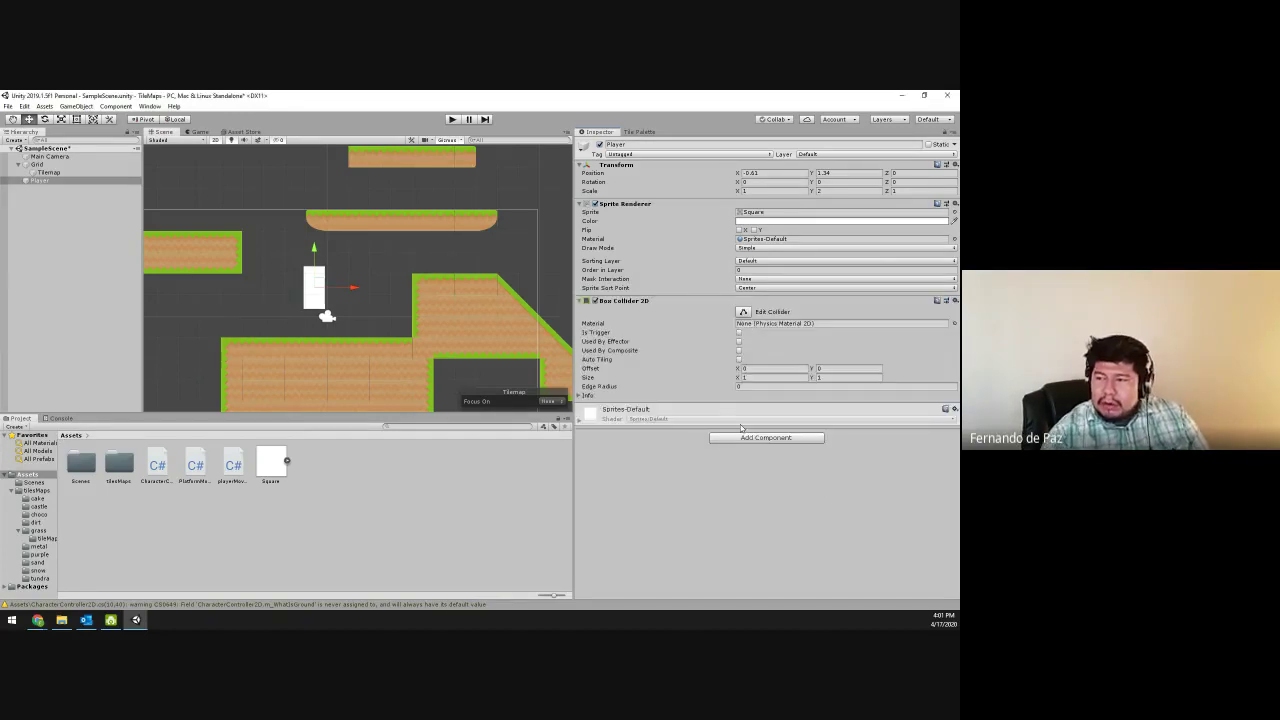
left_click(737, 440)
type("rig")
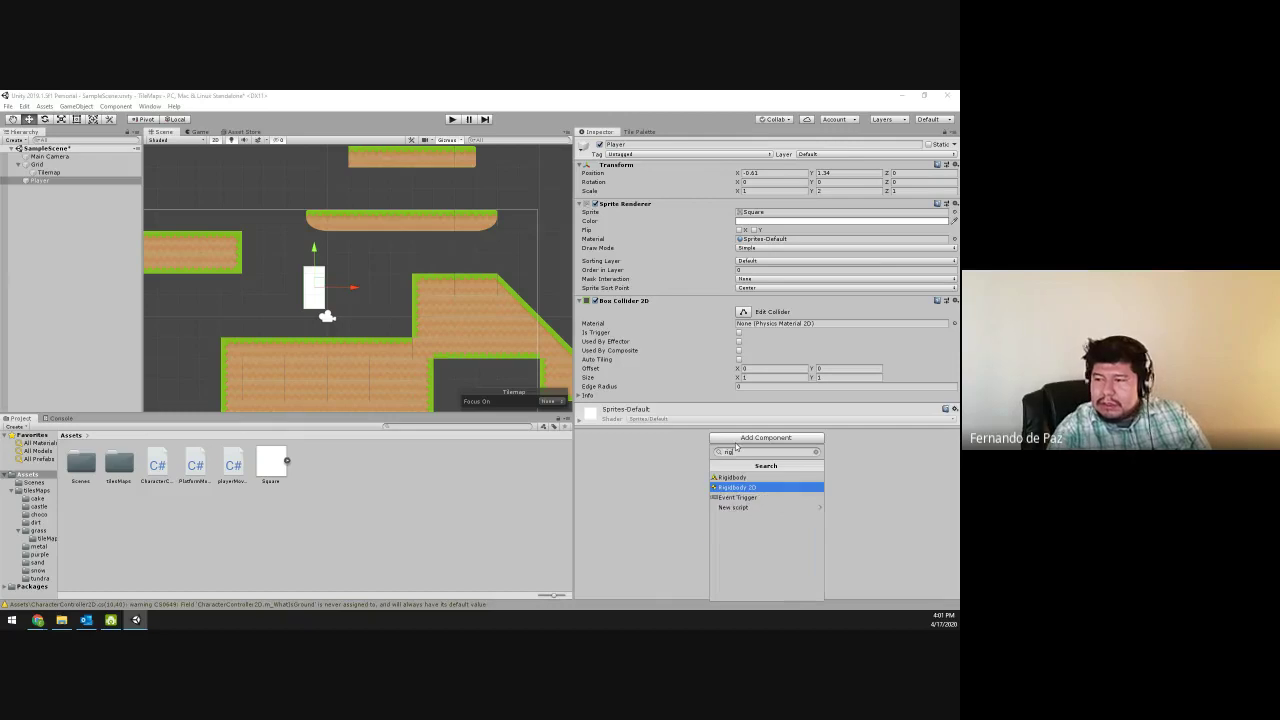
key("Return")
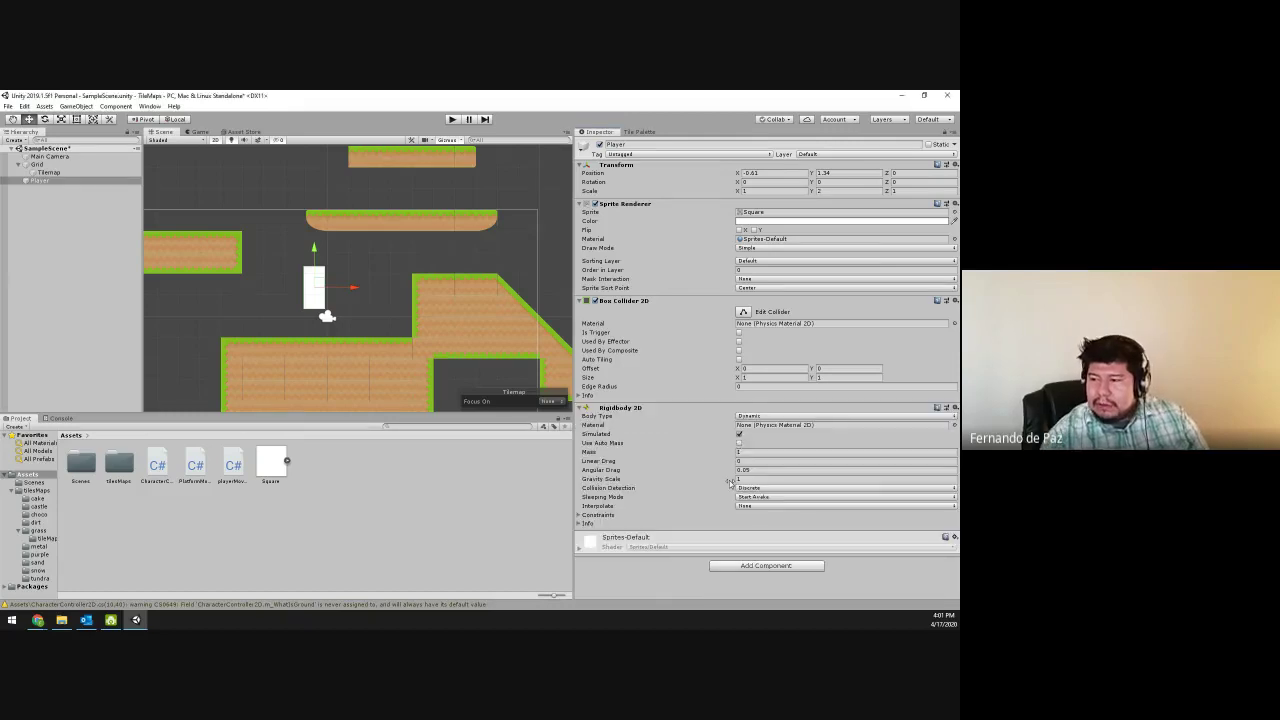
- Add the Player Movement script, together with the Character Controller 2D script, to the Player object
left_click(723, 567)
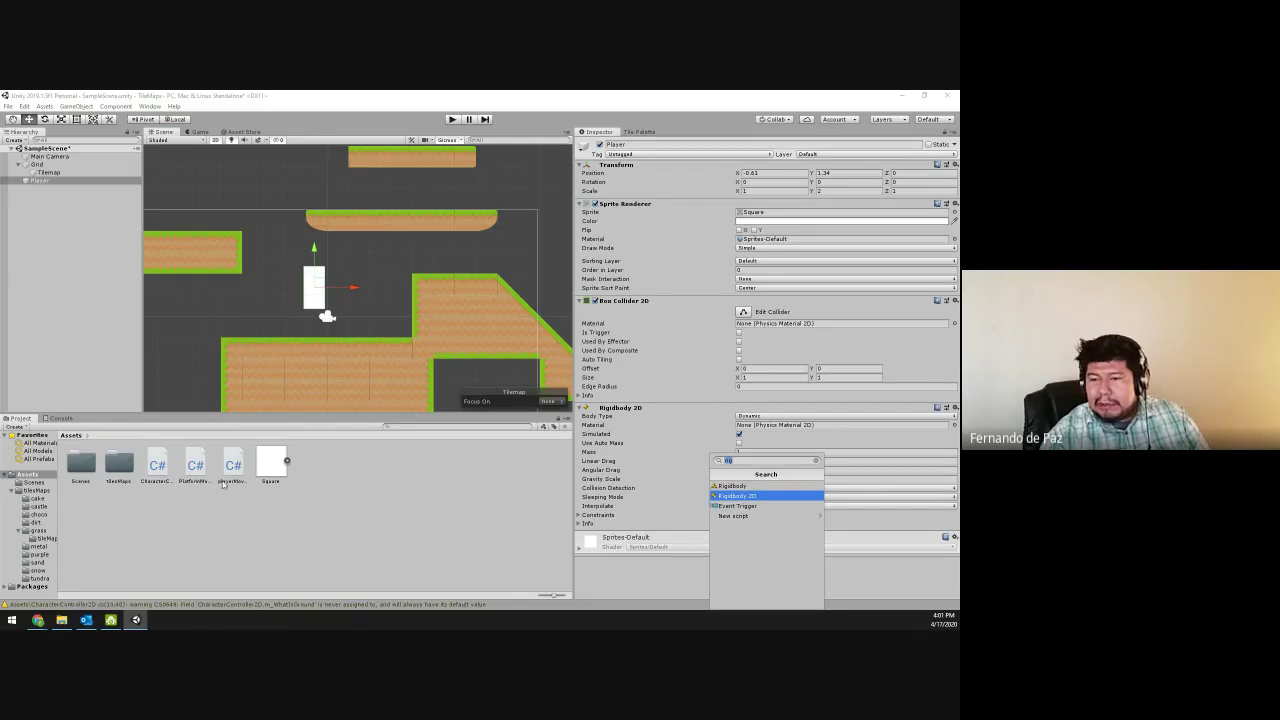
type("player")
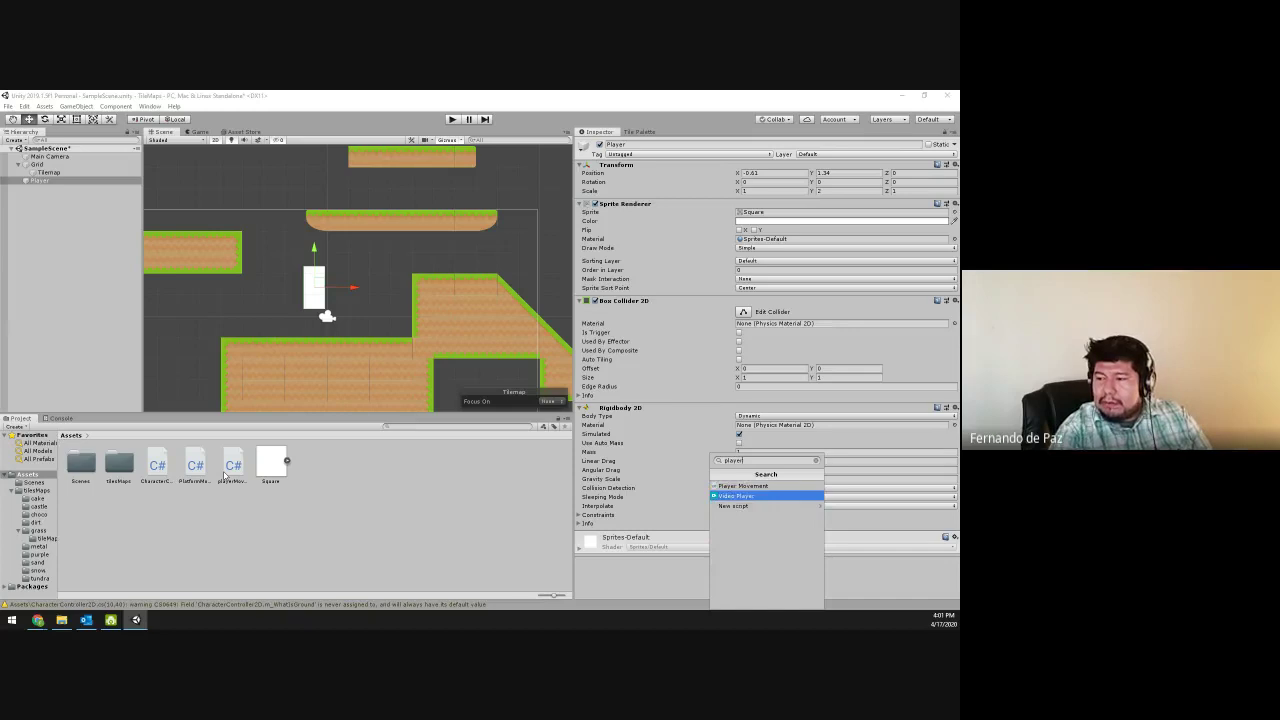
key("Up")
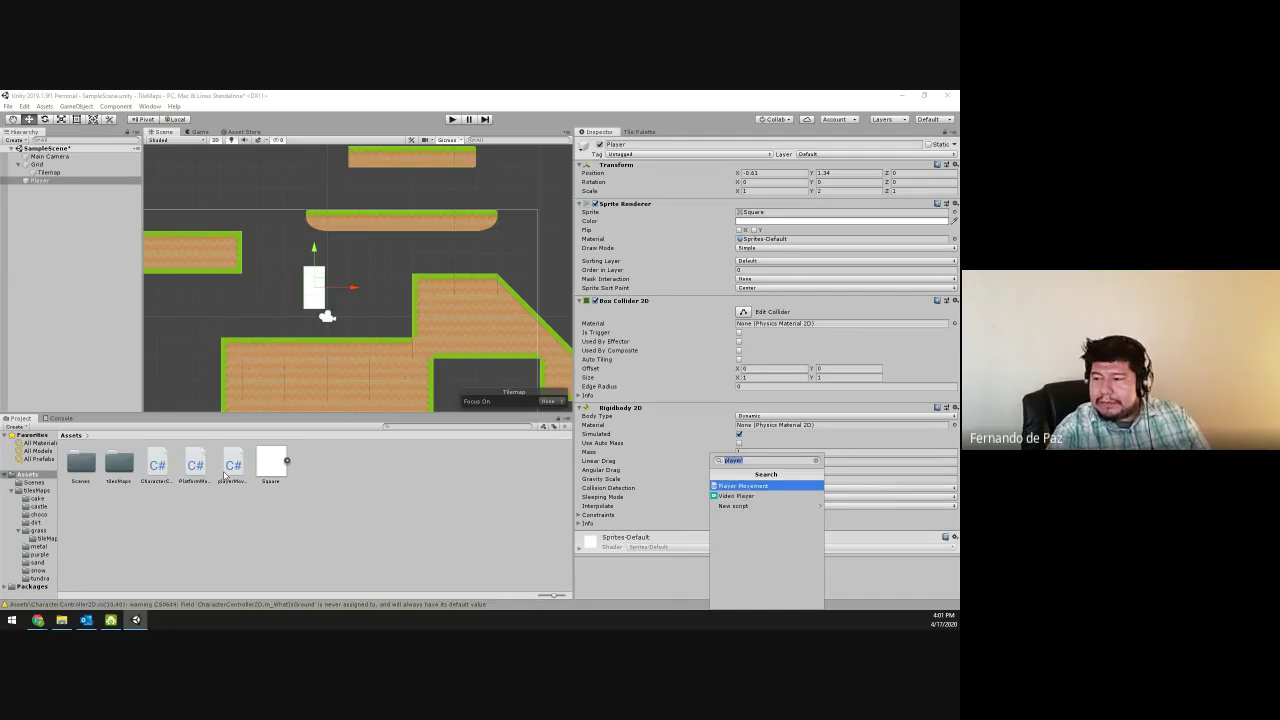
key("Return")
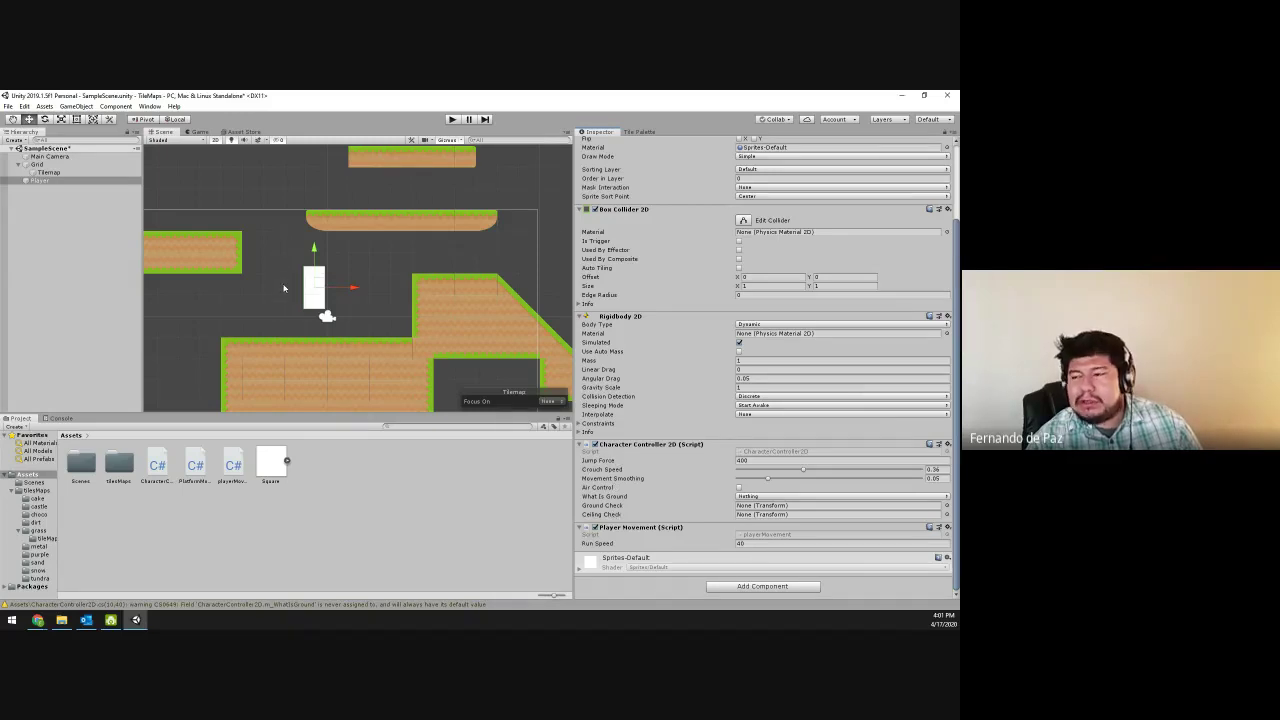
- Enable Air Control and set What Is Ground to Everything in the Player's Character Controller 2D script
scroll(285, 292, "up", 2)
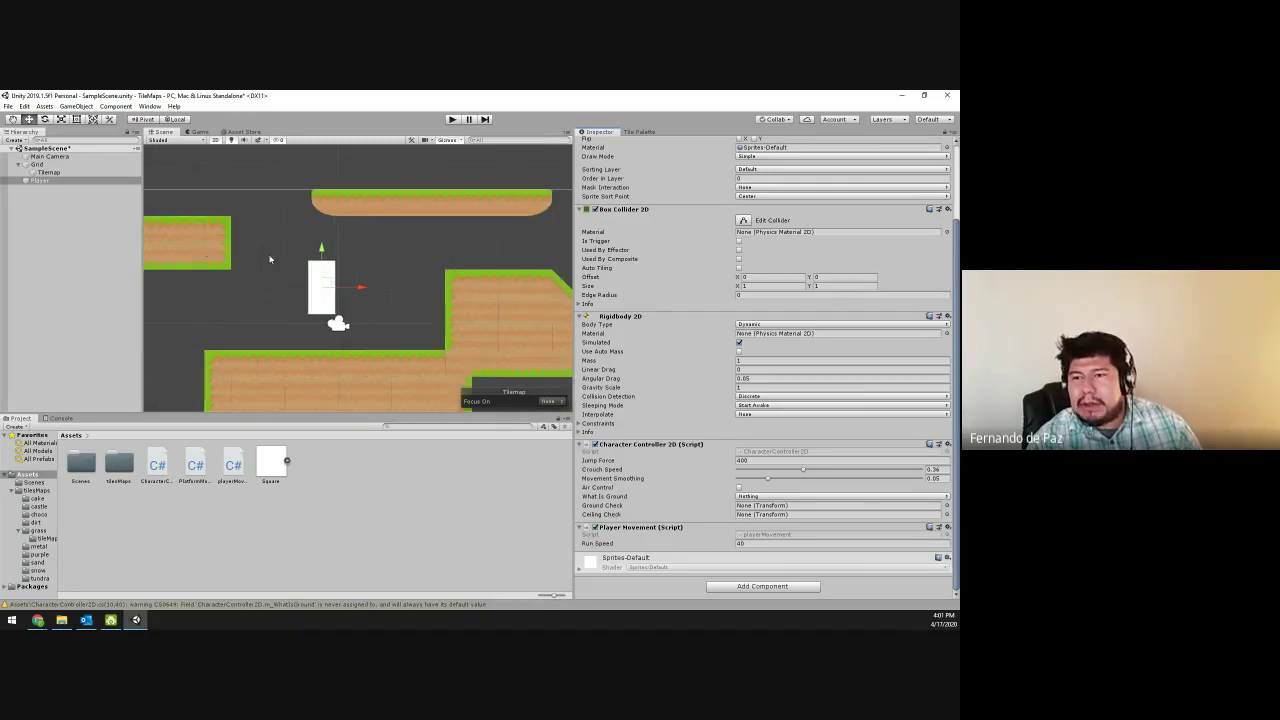
scroll(283, 320, "up", 3)
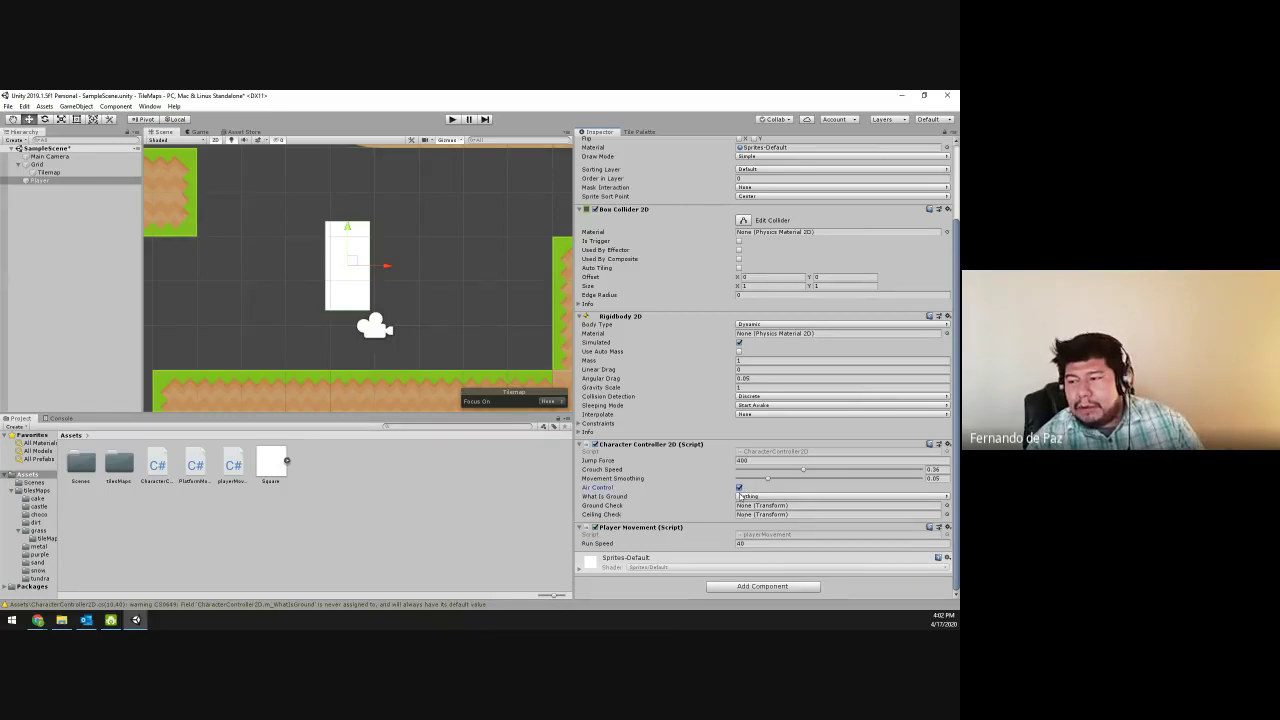
left_click(739, 496)
left_click(752, 519)
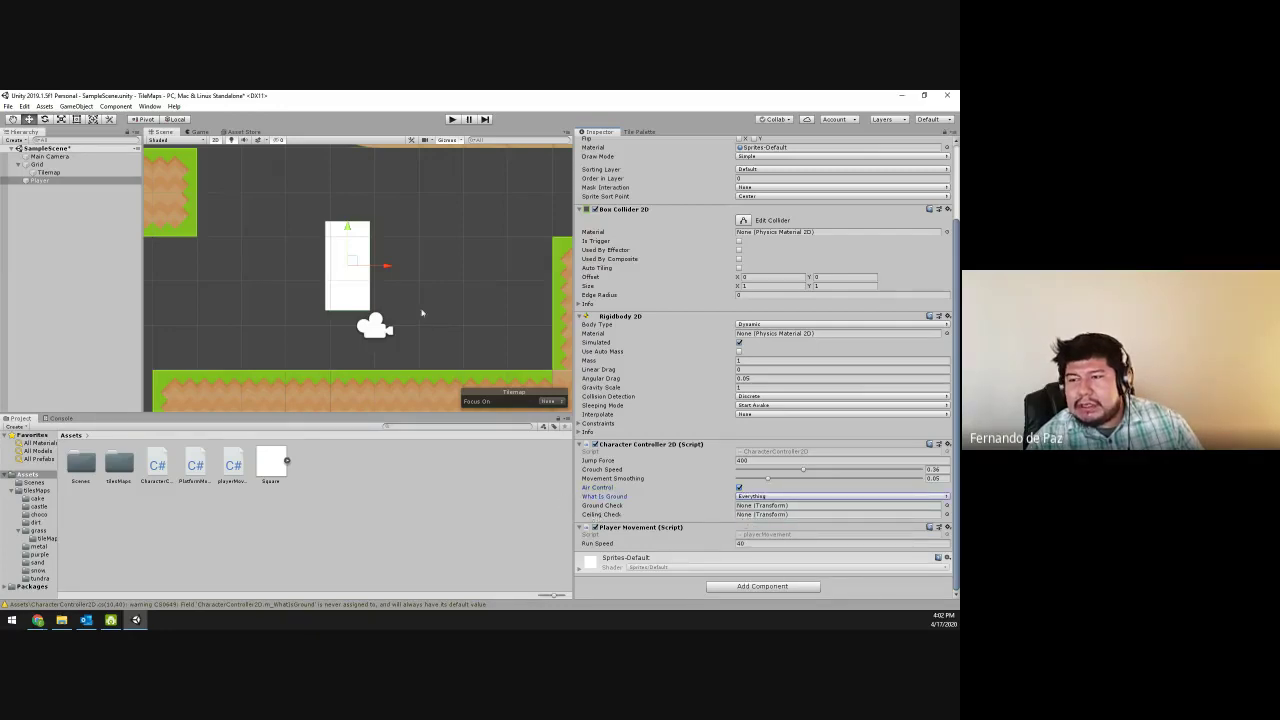
- Create two empty child objects under the Player object
middle_click_drag(409, 279, 398, 304)
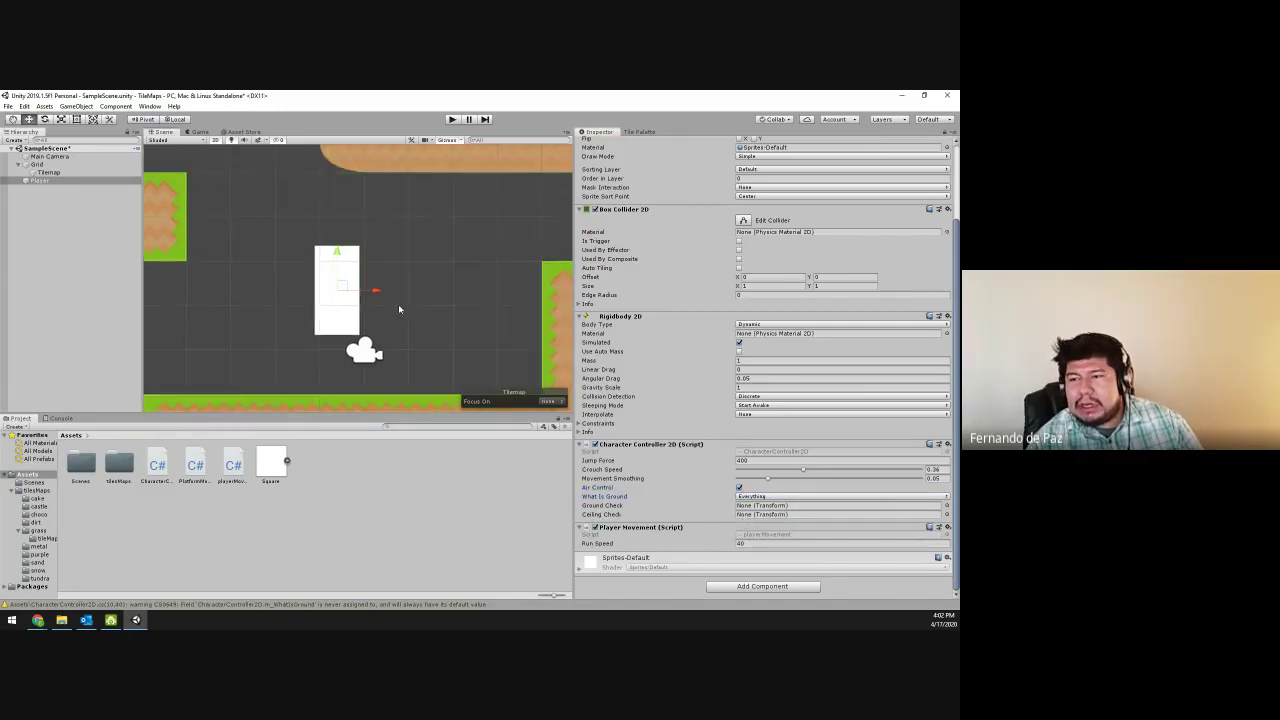
right_click(30, 181)
left_click(82, 275)
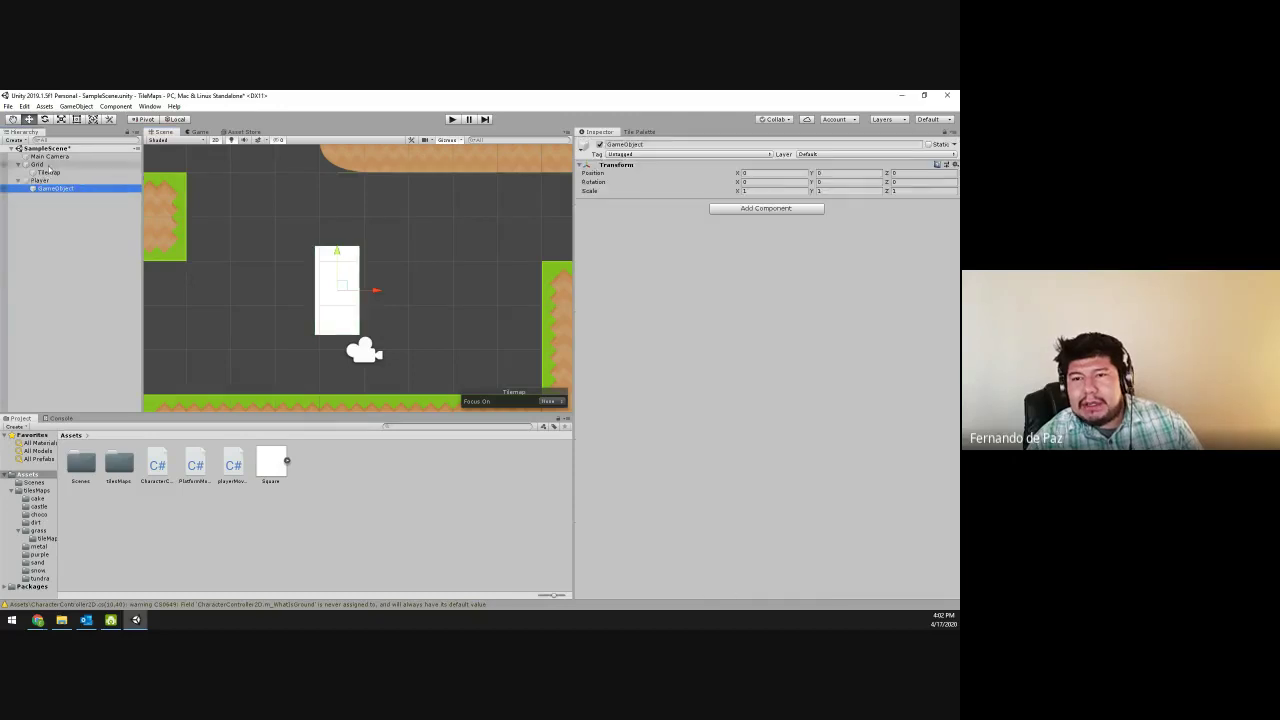
right_click(33, 180)
left_click(69, 275)
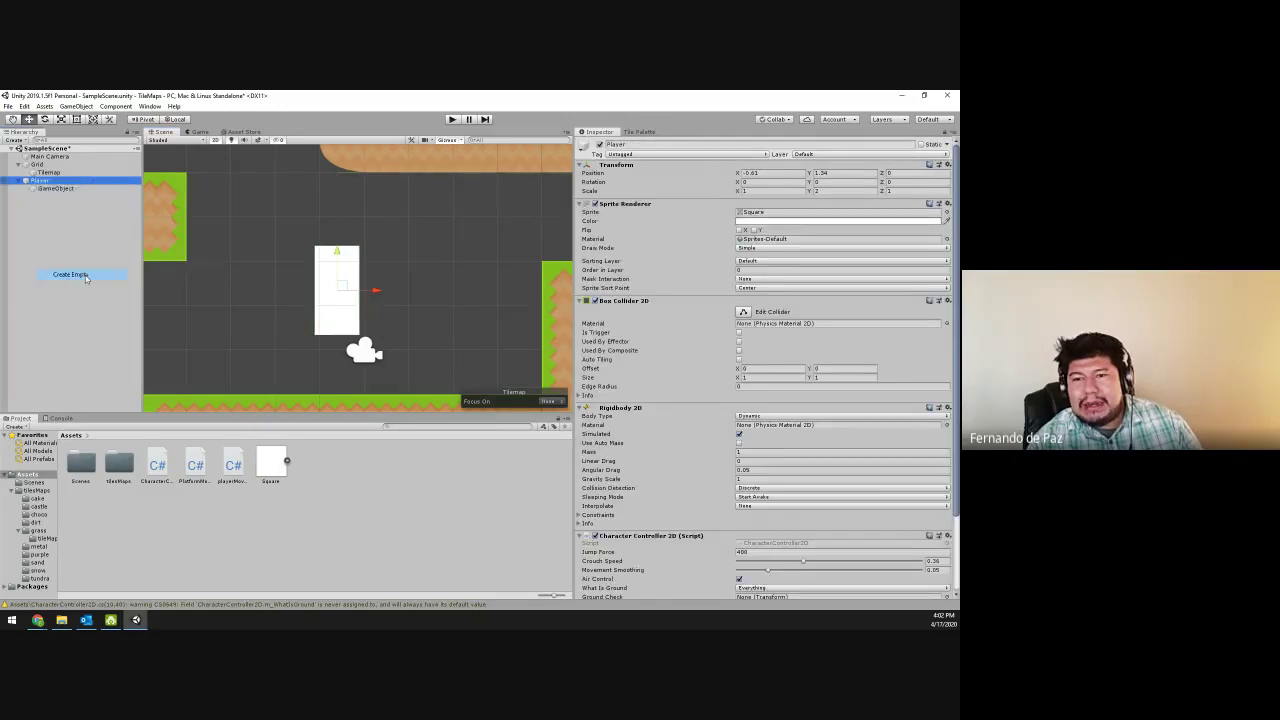
- Rename the first empty child object under the Player as ground
left_click(60, 188)
left_click(62, 196)
left_click(60, 188)
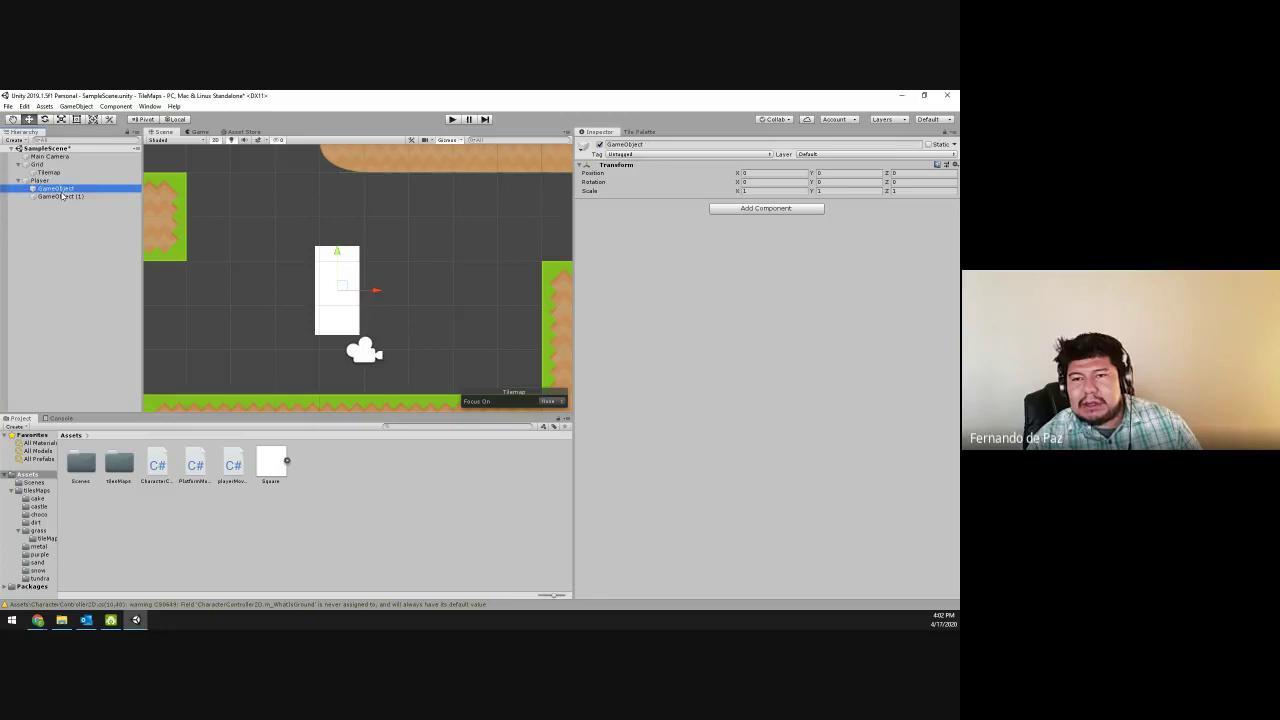
left_click(649, 146)
type("grou")
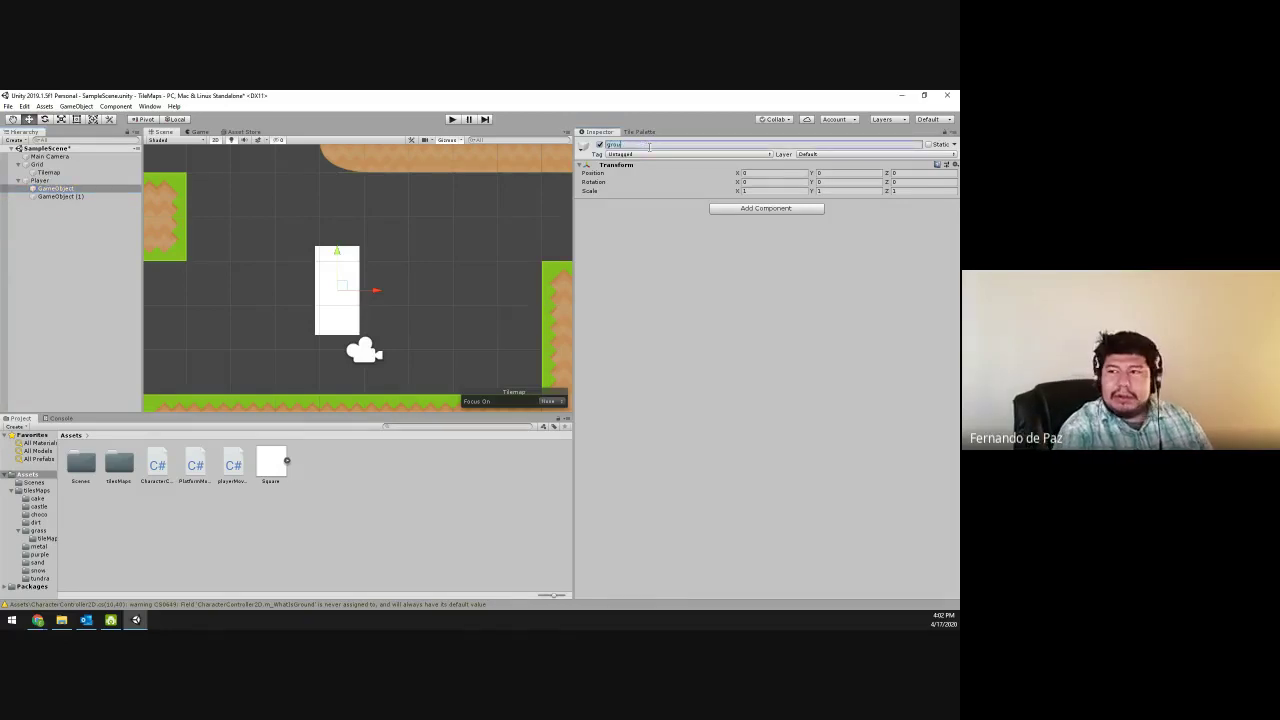
type("nd")
key("Return")
- Rename the second empty child object under the Player as ceiling
left_click(62, 196)
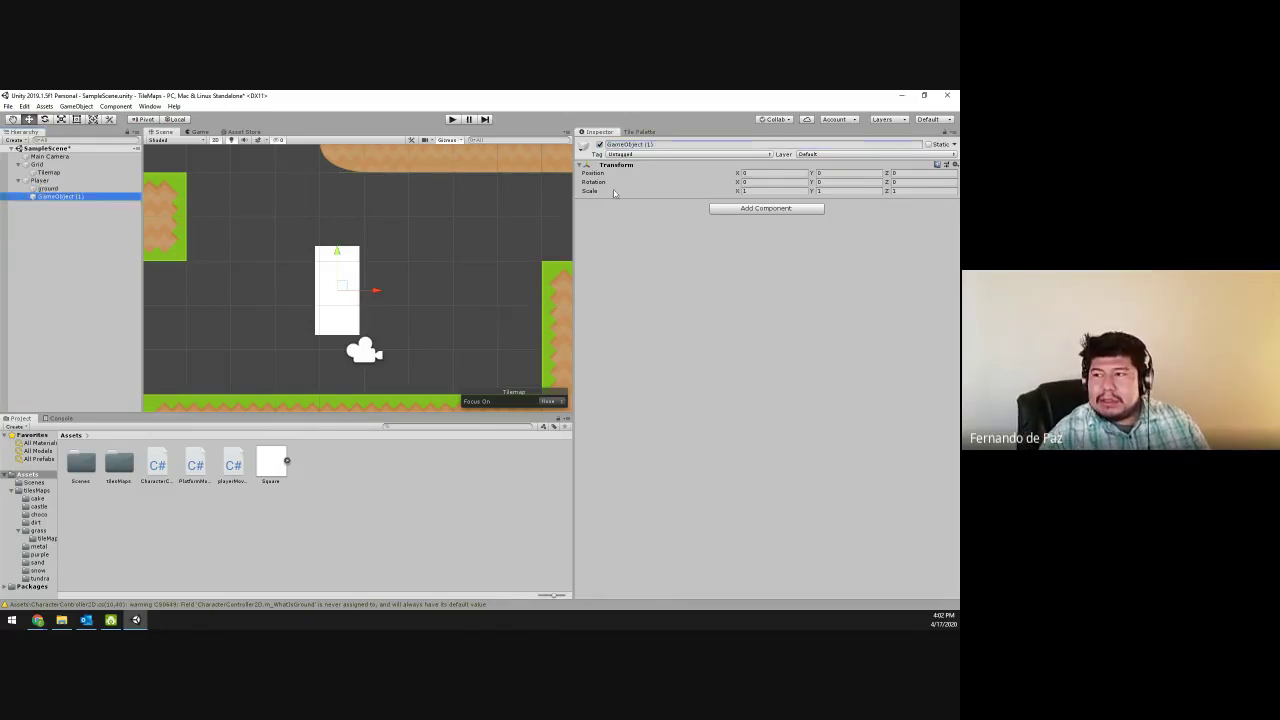
left_click(640, 145)
type("cei")
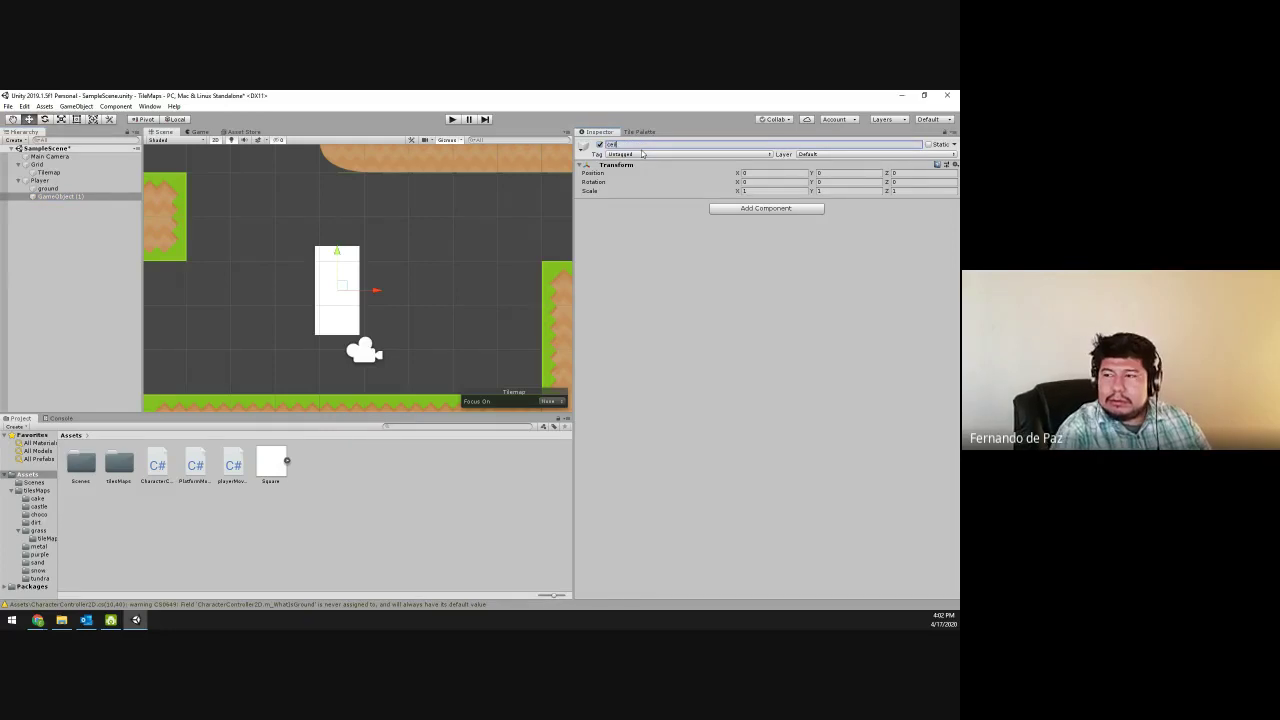
type("ling")
key("Return")
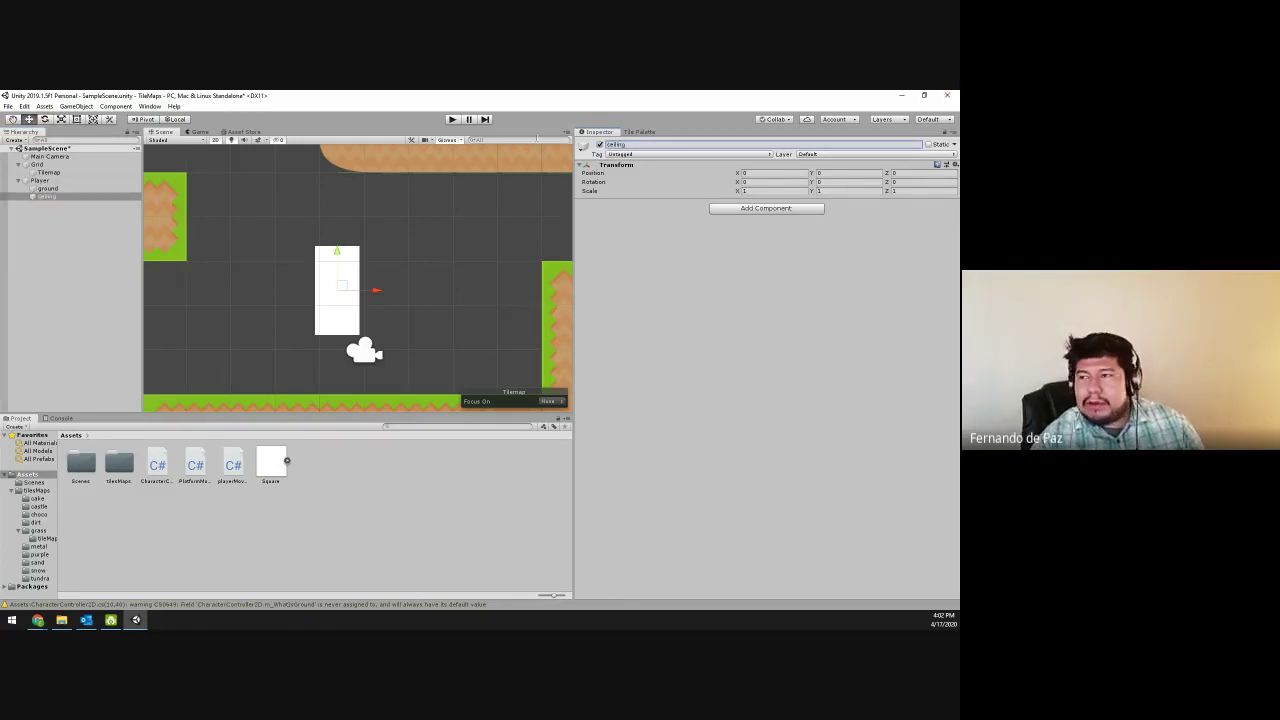
- Assign the orange label icon to both the ground and ceiling objects
left_click(45, 188, "ctrl")
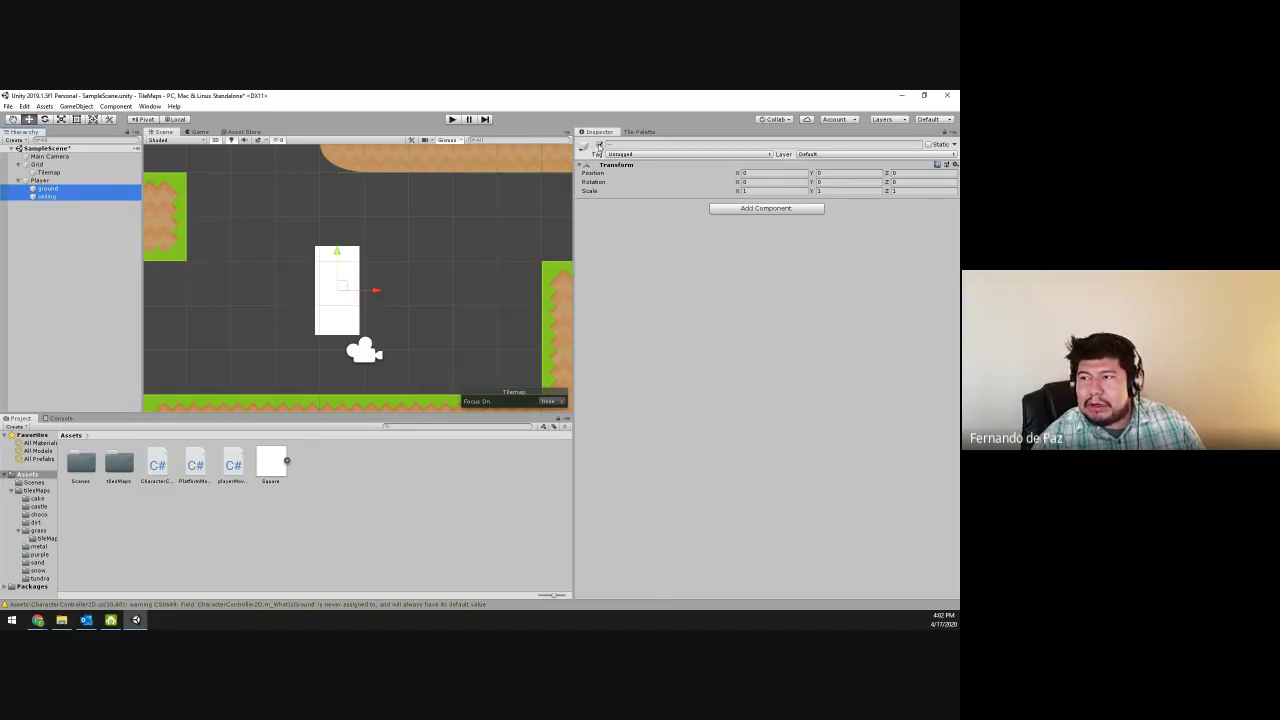
left_click(584, 146)
left_click(605, 178)
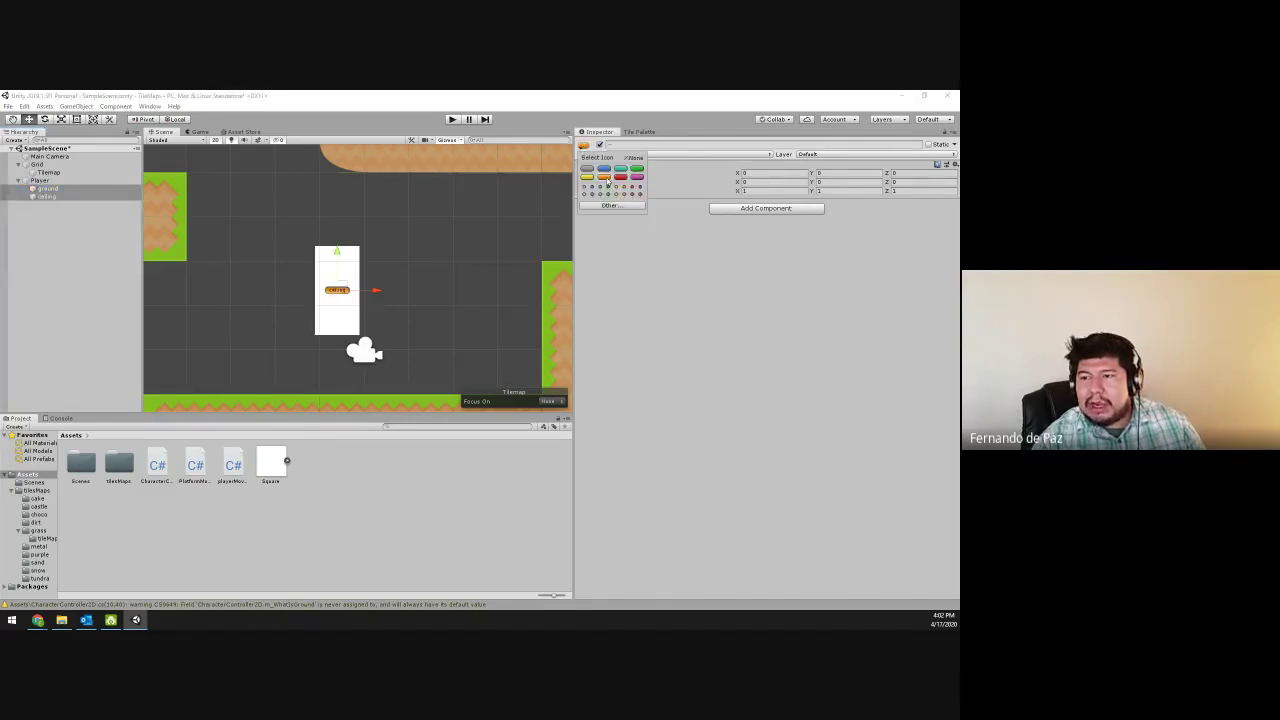
- Move ground to the Player's bottom edge, Y about -0.49, and ceiling to its top edge, Y about 0.53
scroll(371, 286, "up", 3)
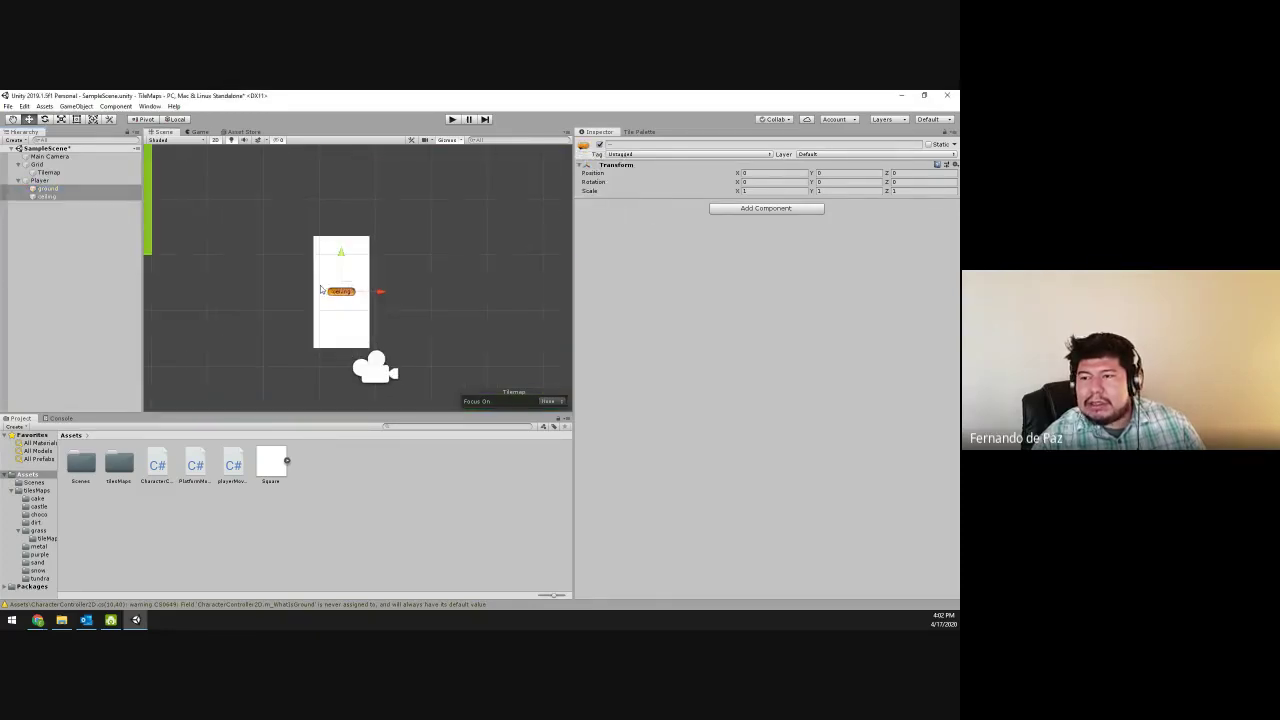
left_click(45, 188)
left_click_drag(344, 256, 345, 312)
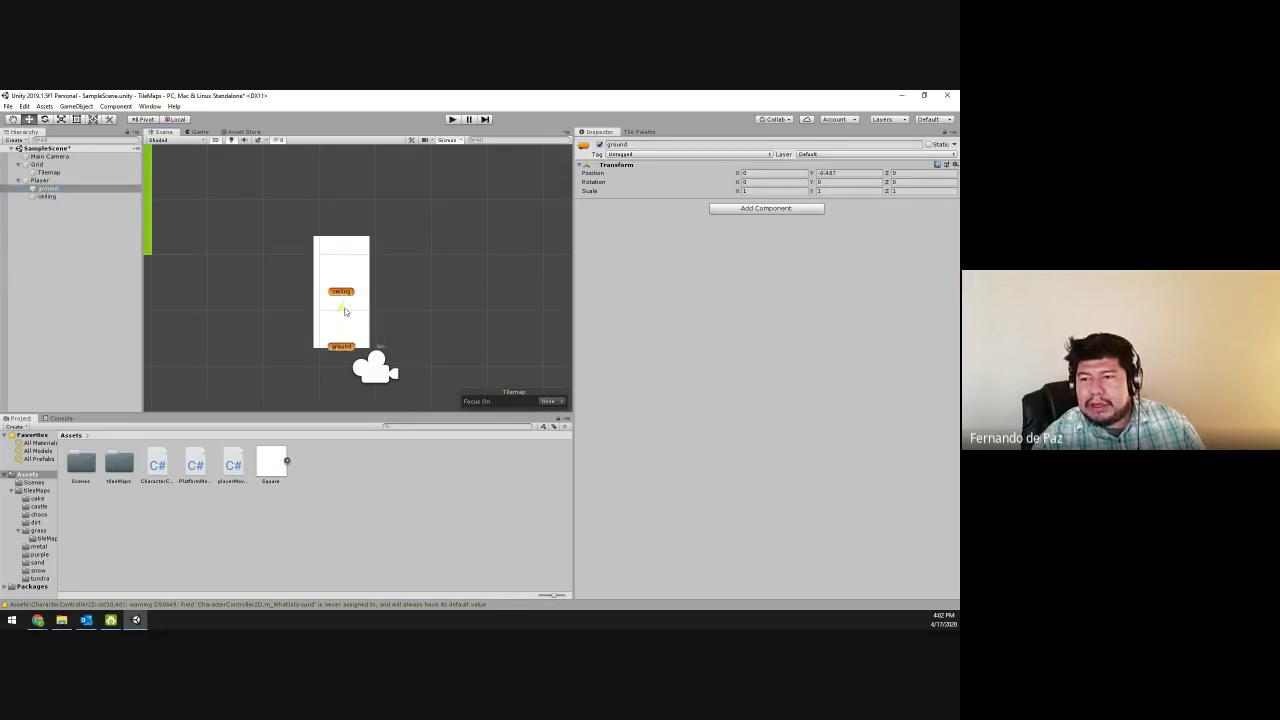
left_click(46, 196)
left_click(342, 256)
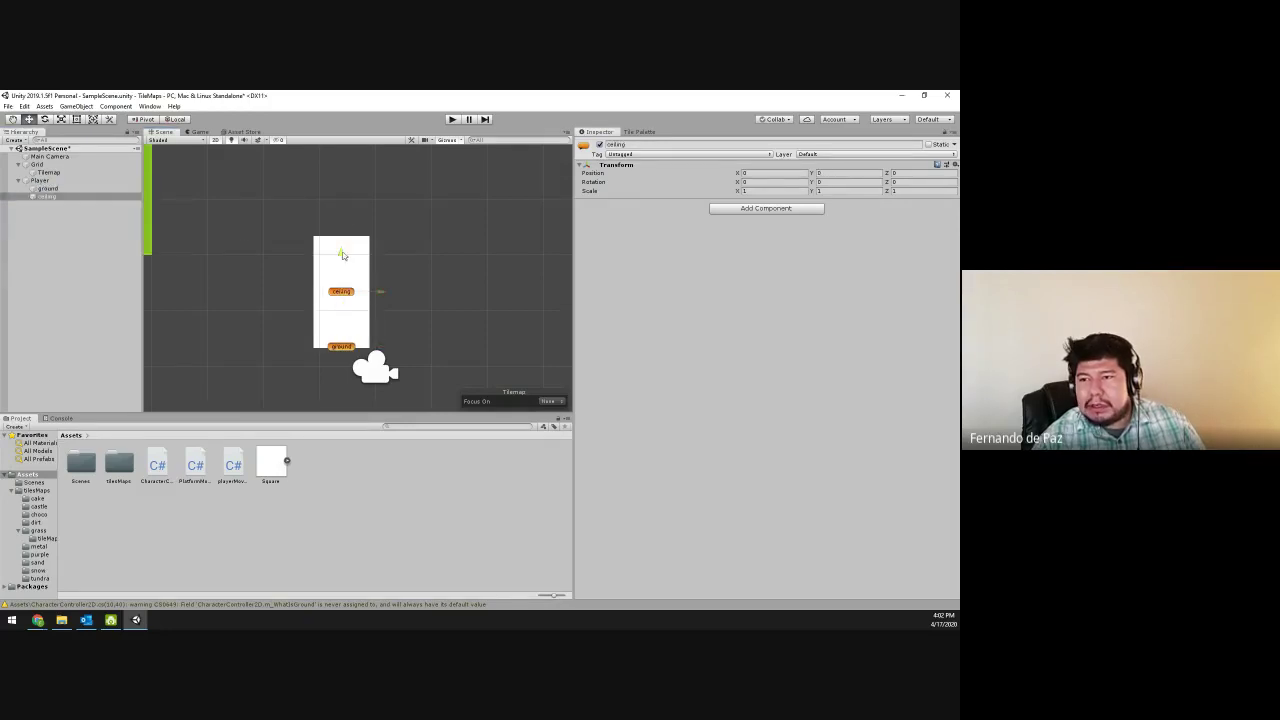
left_click_drag(342, 256, 342, 225)
scroll(442, 283, "down", 3)
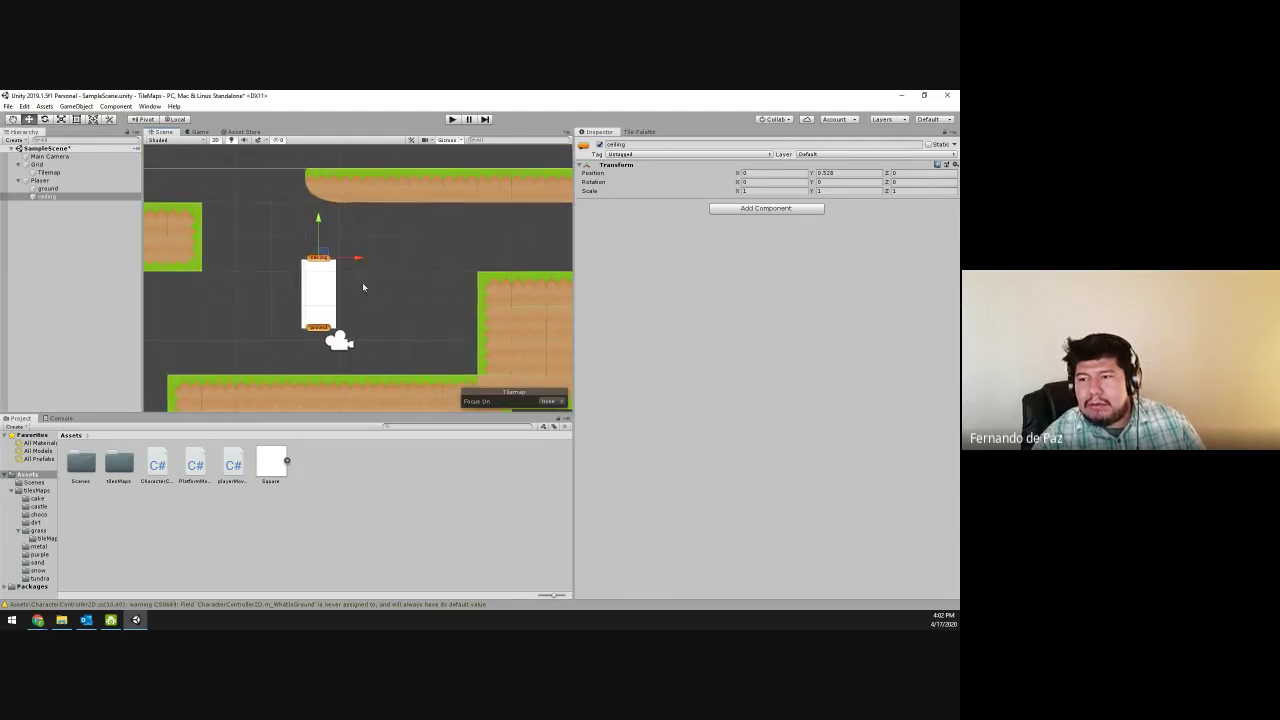
- Assign ground to Ground Check and ceiling to Ceiling Check in the Player's Character Controller 2D script, and briefly run the scene
left_click(60, 180)
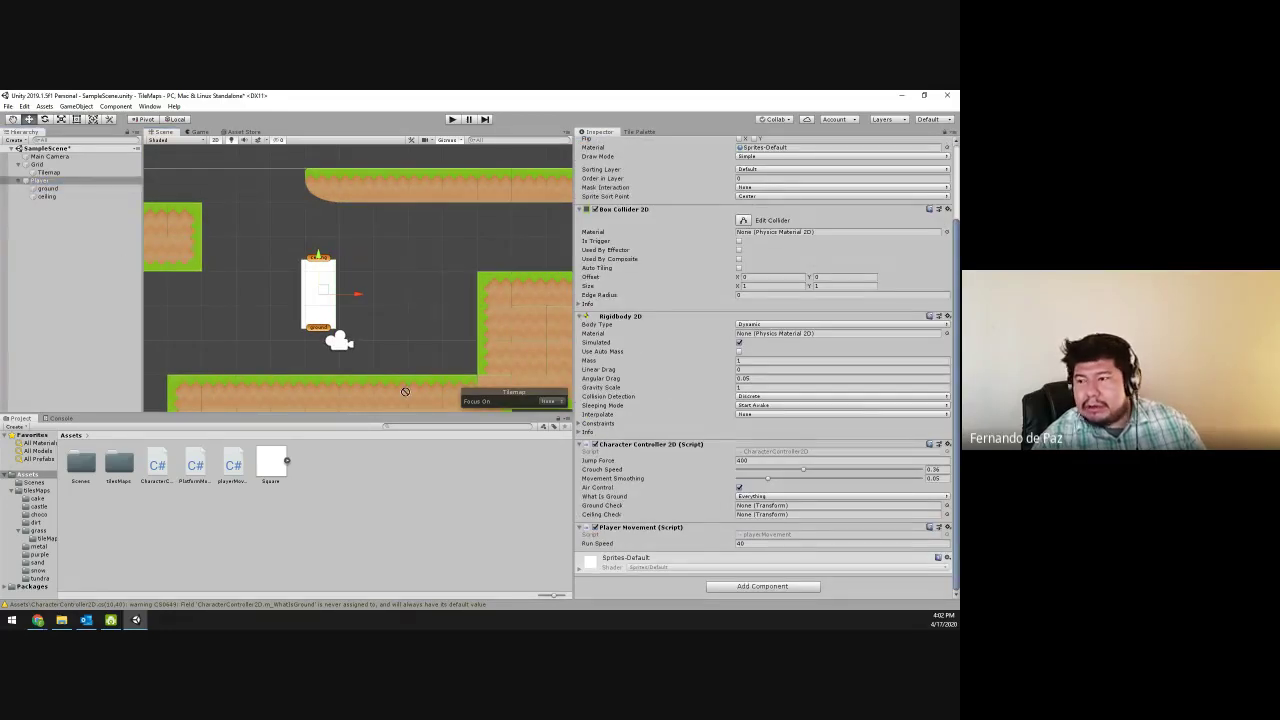
left_click(748, 506)
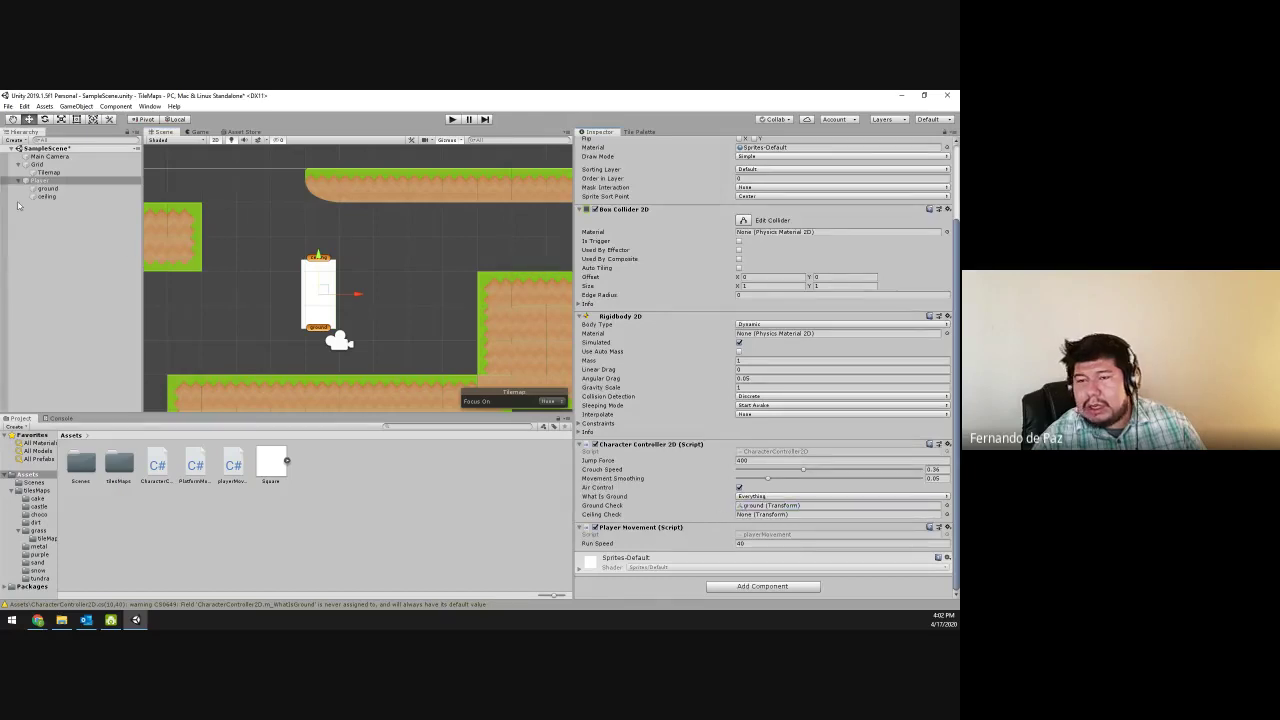
left_click_drag(47, 188, 754, 515)
left_click(452, 119)
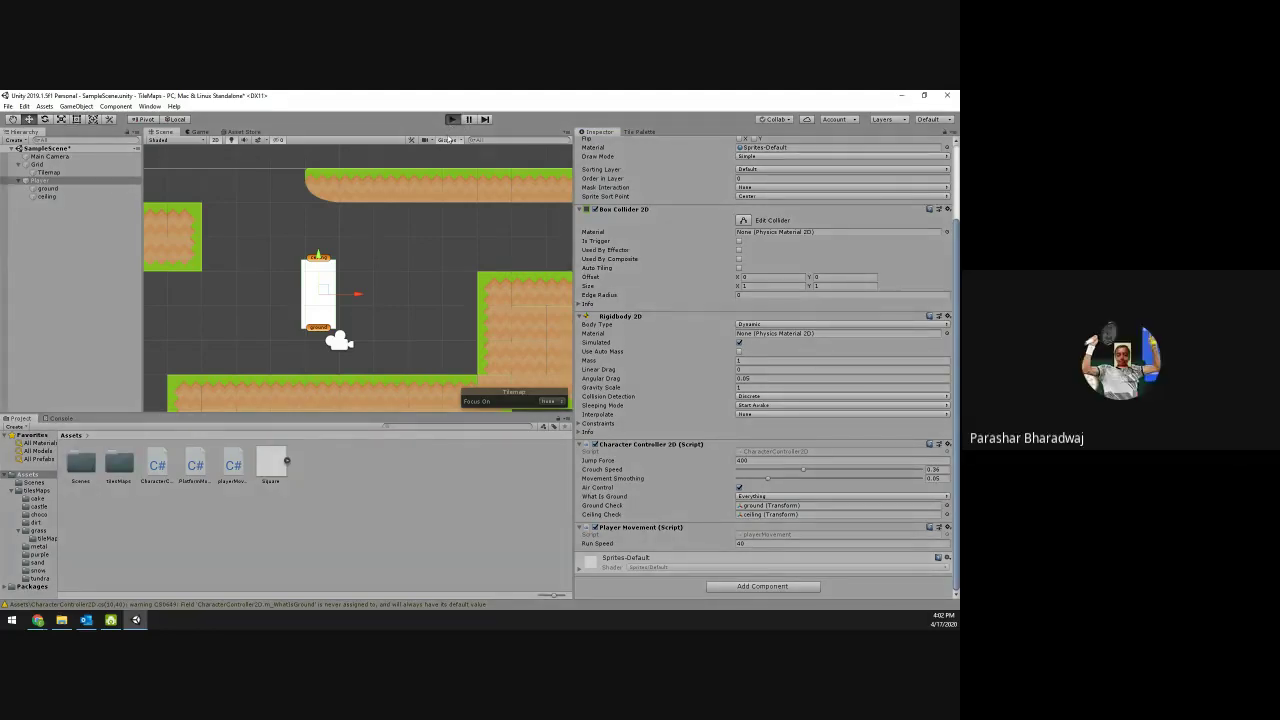
left_click(453, 120)
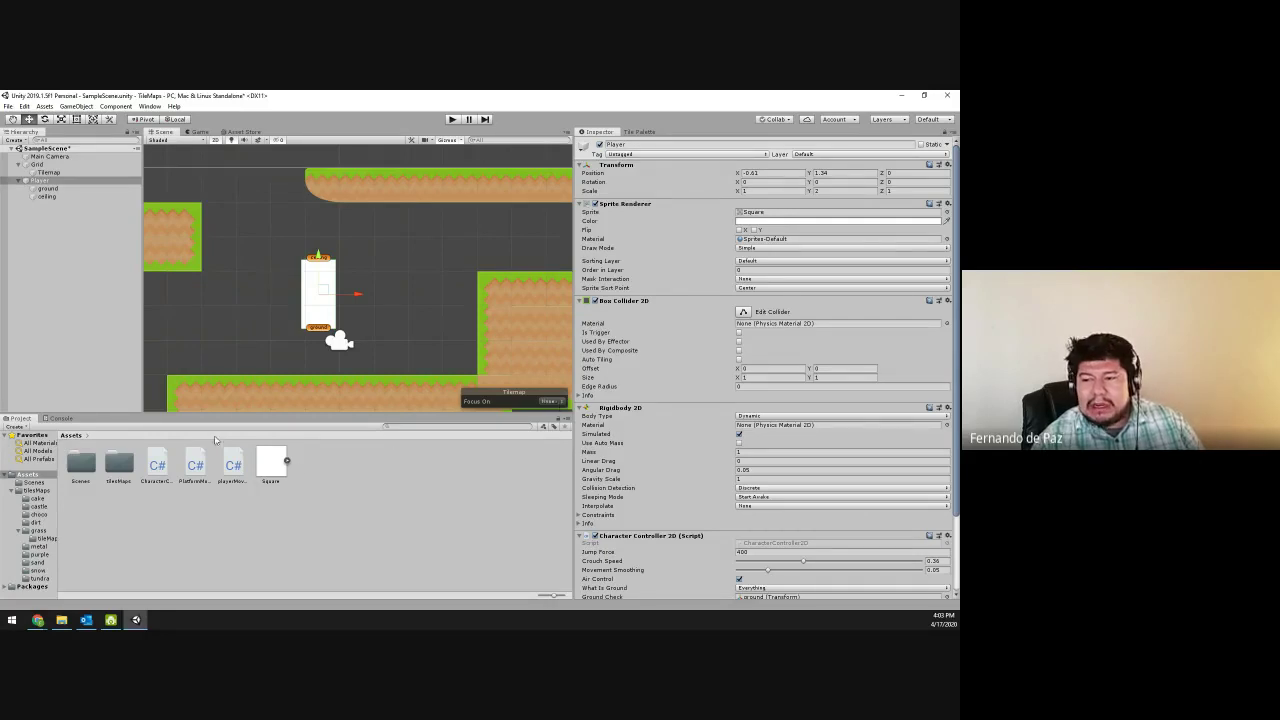
right_click(330, 474)
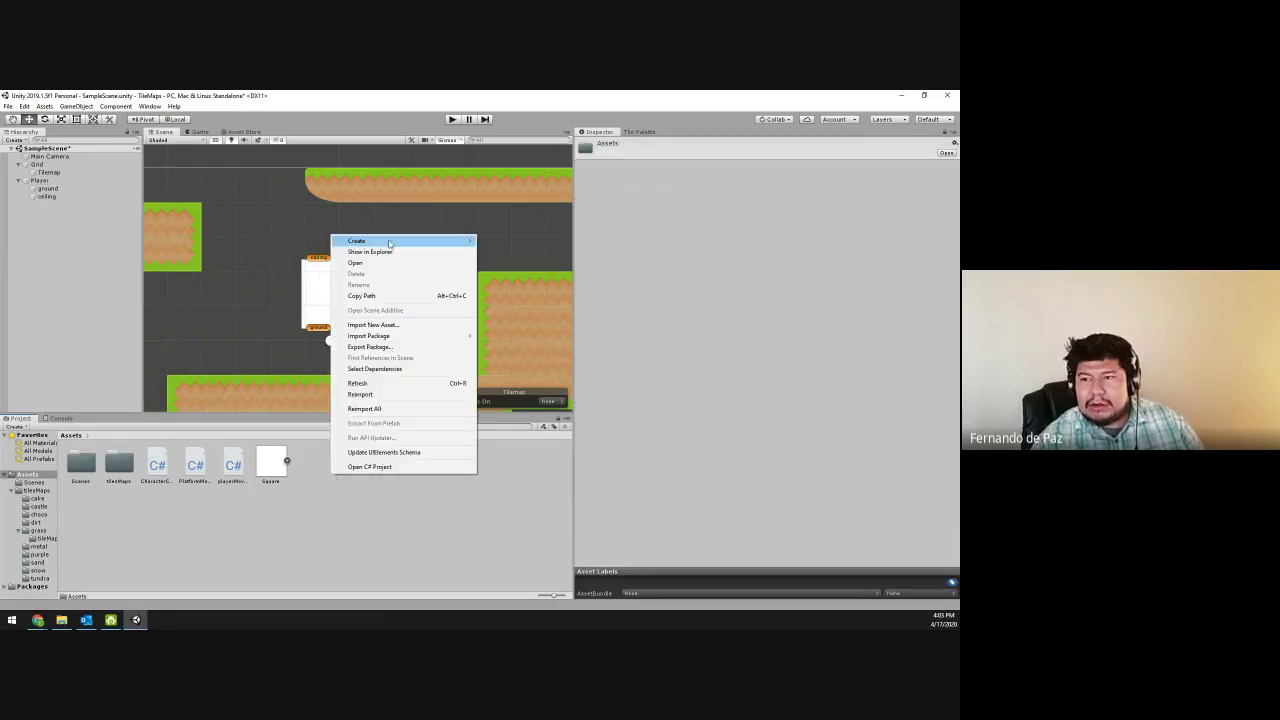
mouse_move(420, 246)
mouse_move(546, 437)
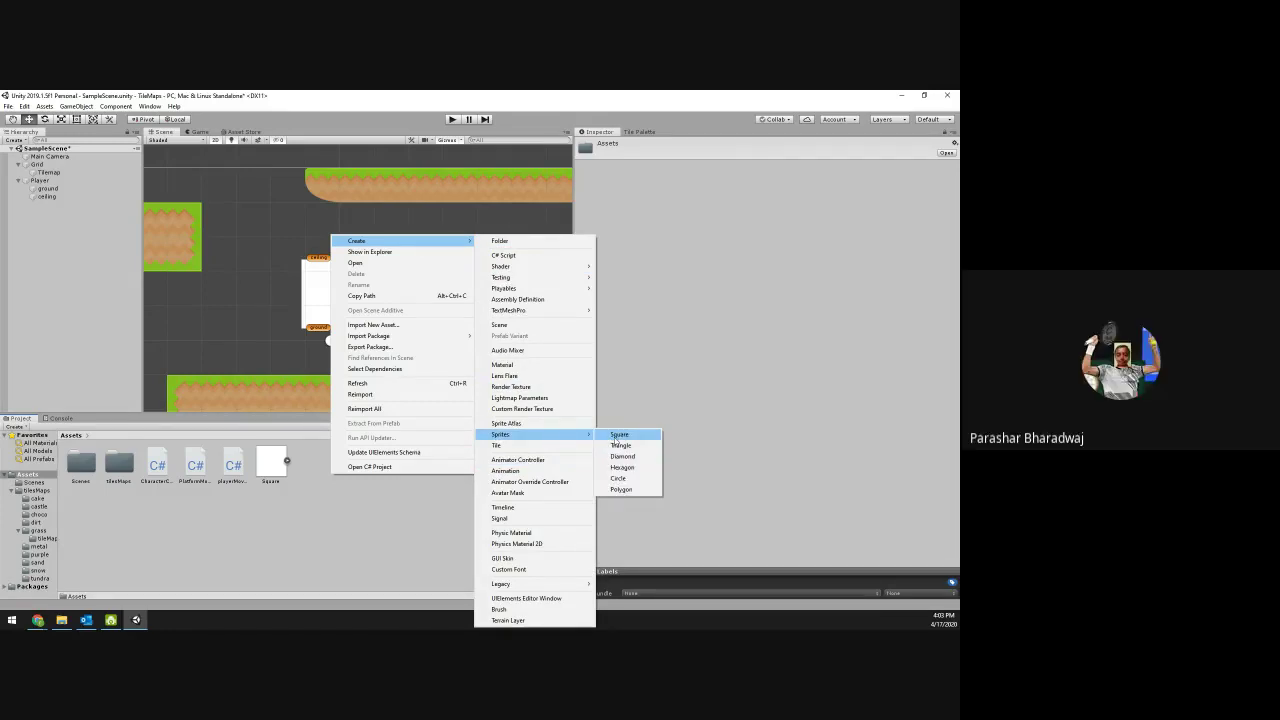
left_click(198, 542)
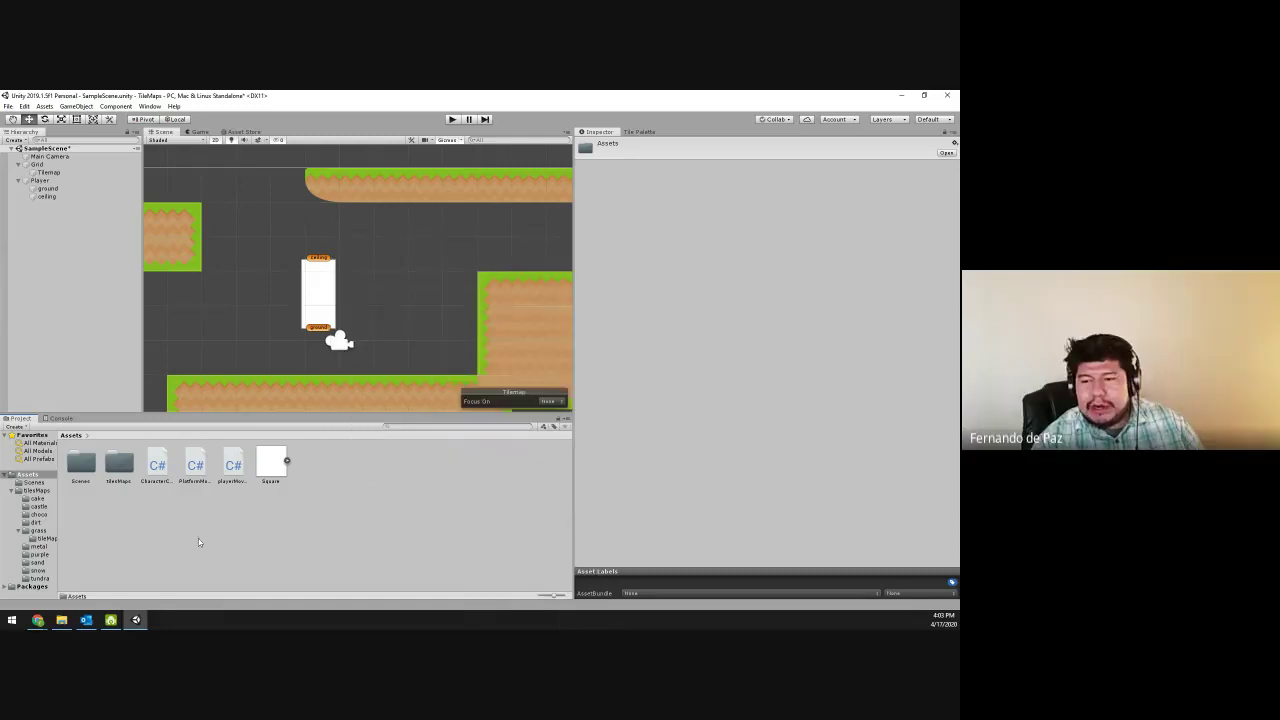
right_click(323, 483)
mouse_move(380, 246)
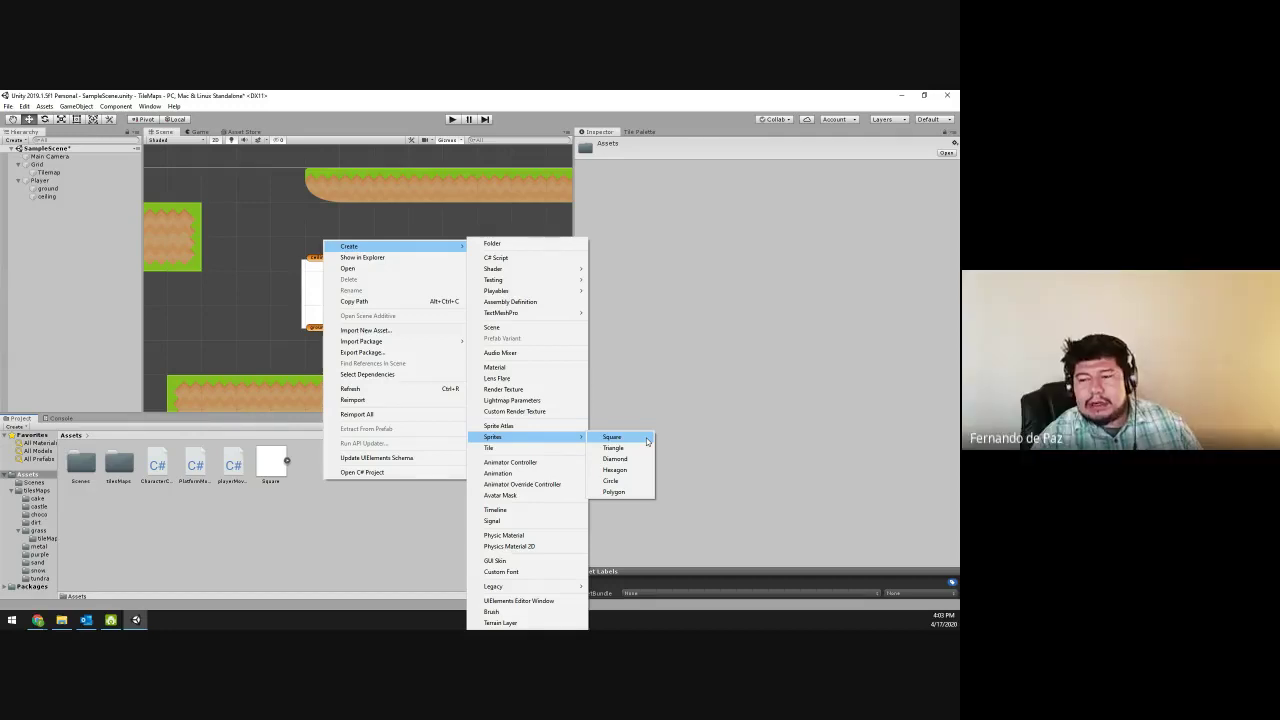
left_click(302, 511)
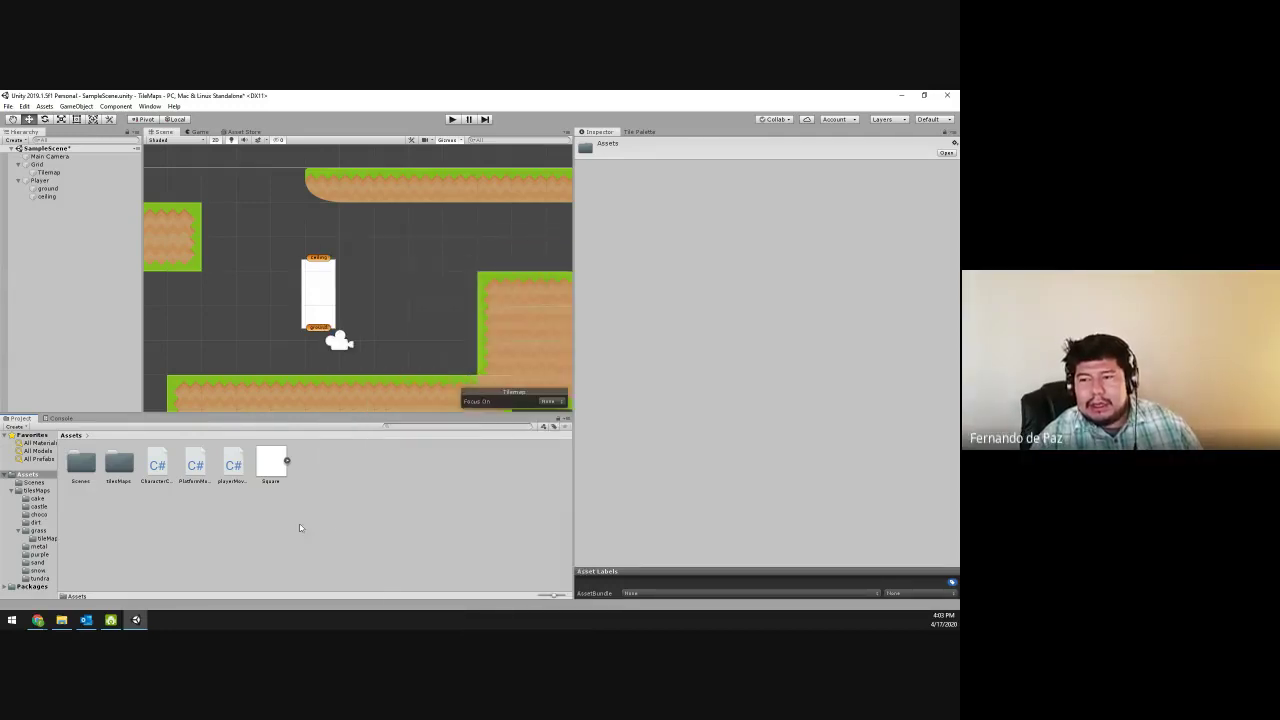
left_click(265, 285)
scroll(268, 288, "down", 5)
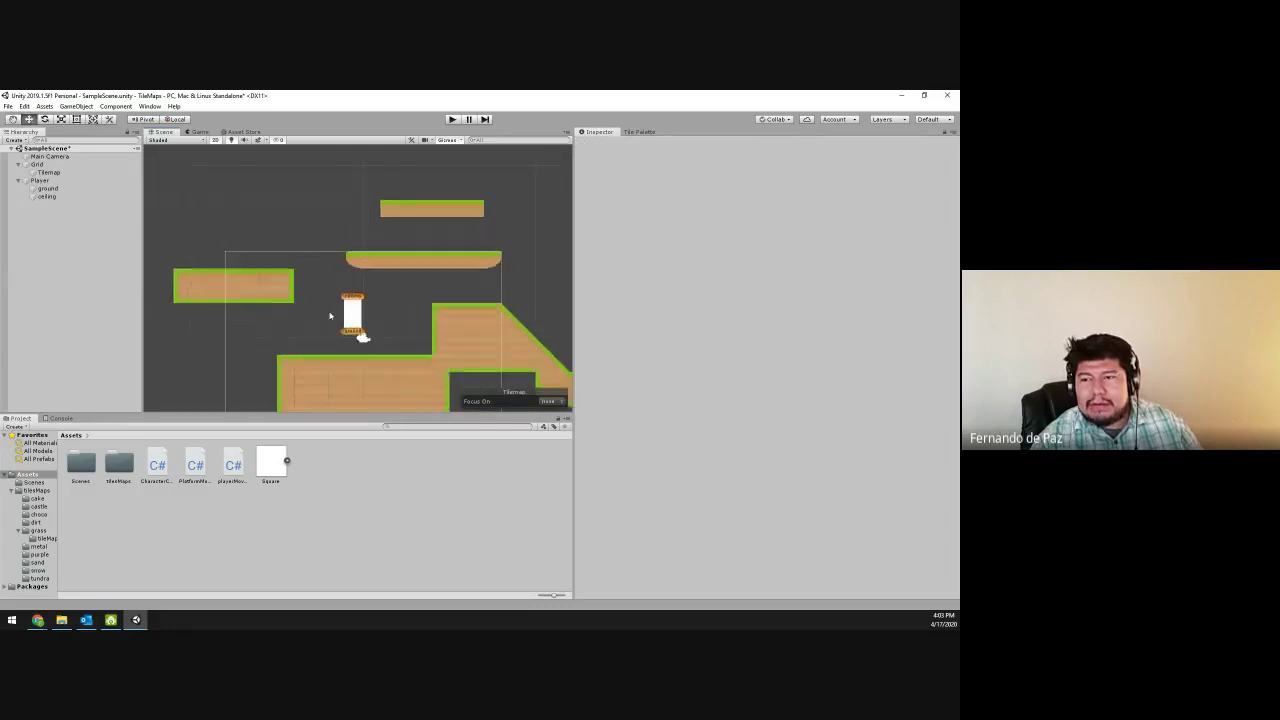
scroll(330, 316, "up", 5)
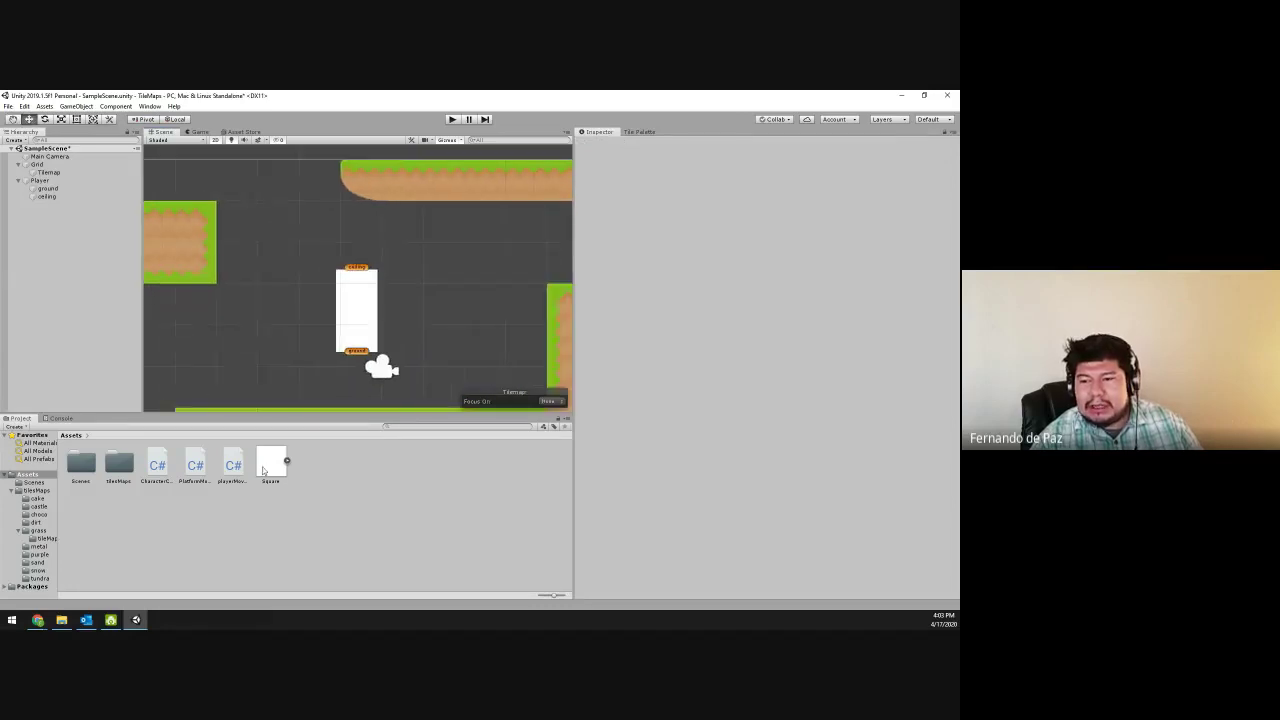
left_click_drag(264, 471, 326, 509)
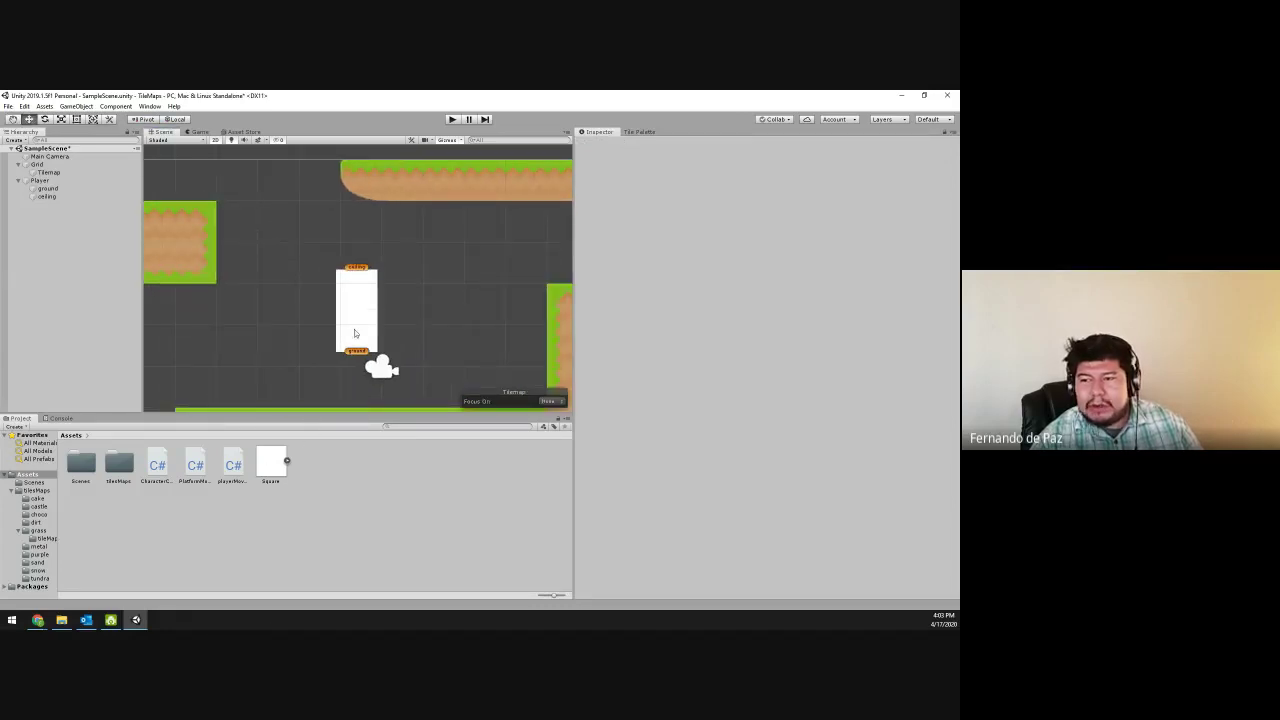
- Review the Player object's component settings, down to the Character Controller 2D and Player Movement scripts
left_click(354, 333)
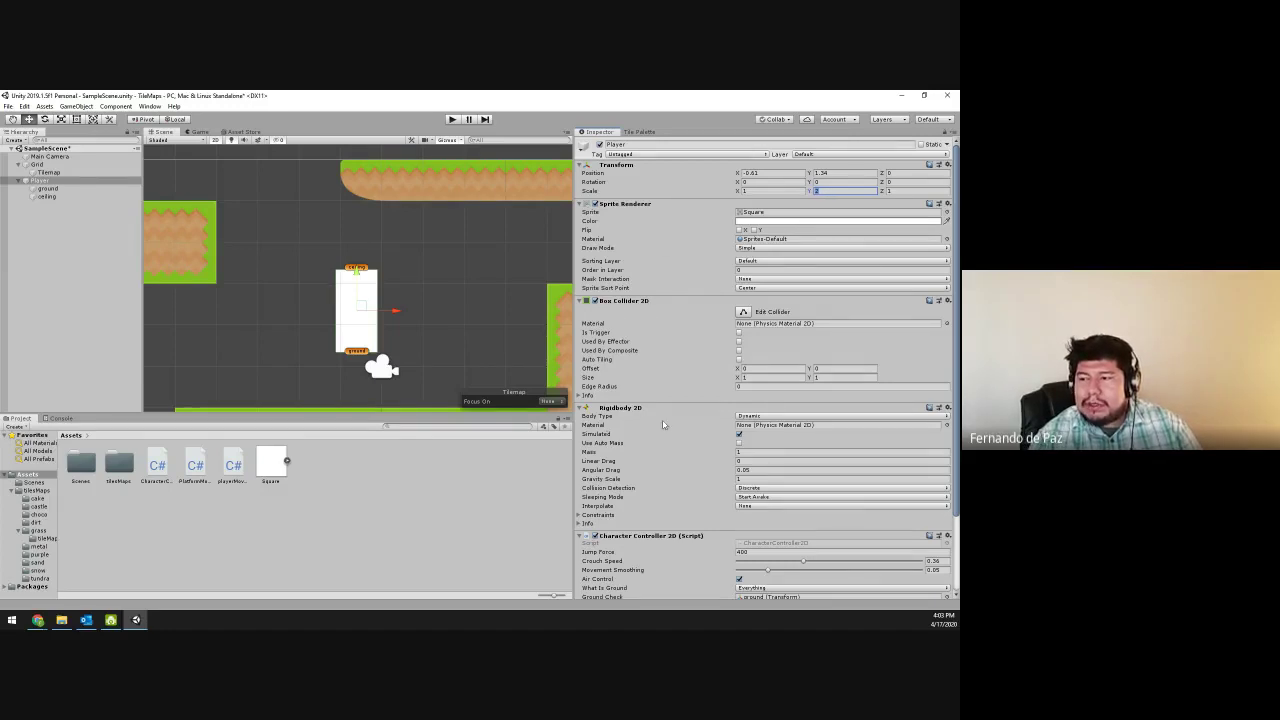
scroll(640, 429, "down", 3)
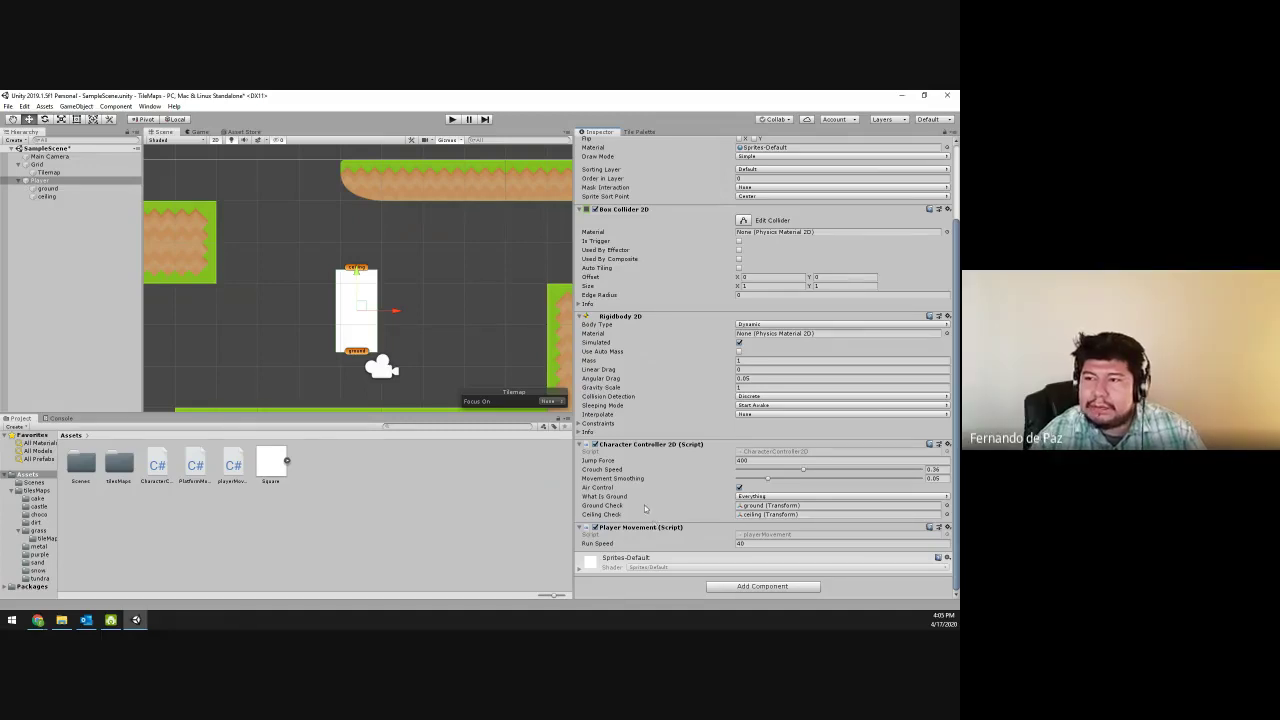
scroll(428, 311, "down", 2)
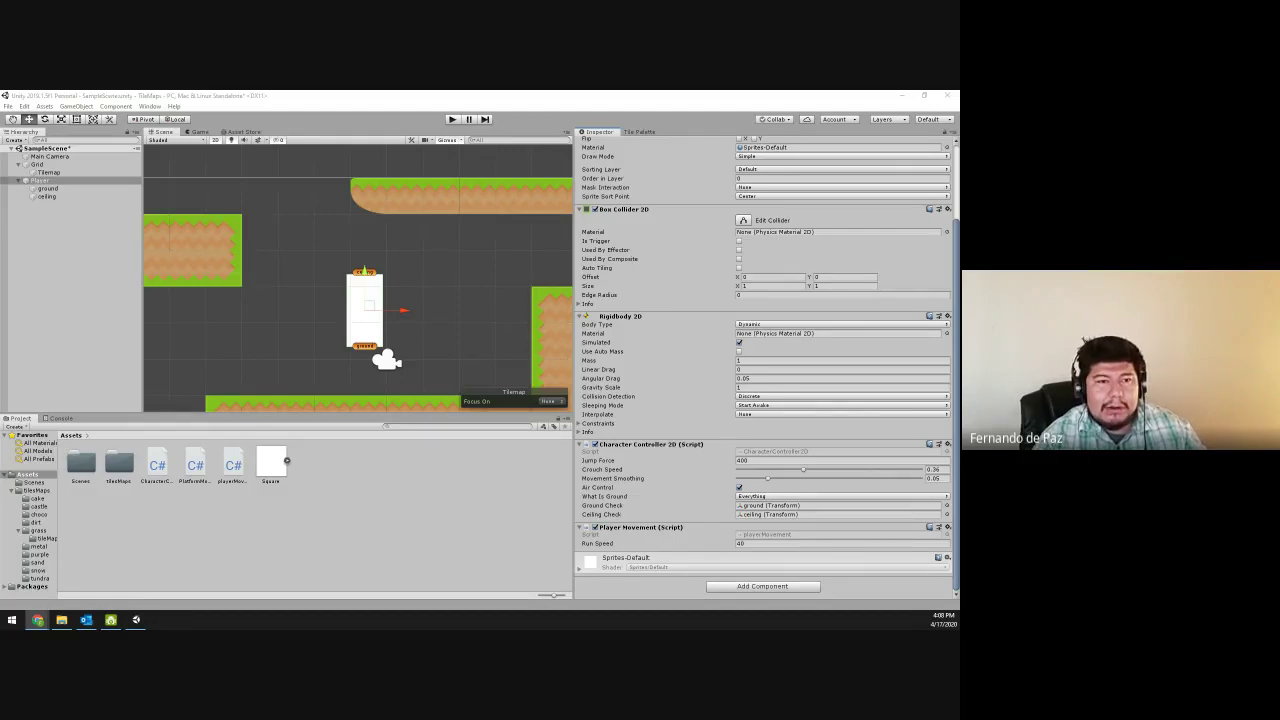
- Create an extra empty child object under the Player and delete it
left_click(104, 250)
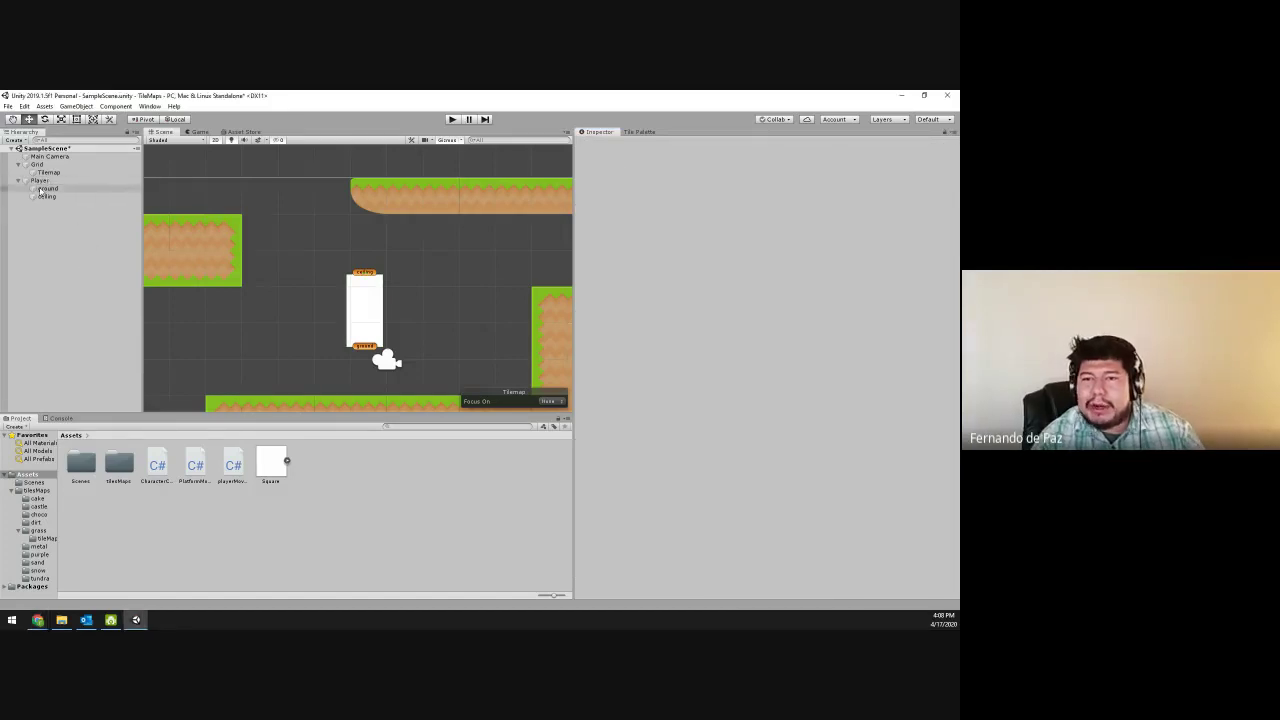
right_click(40, 181)
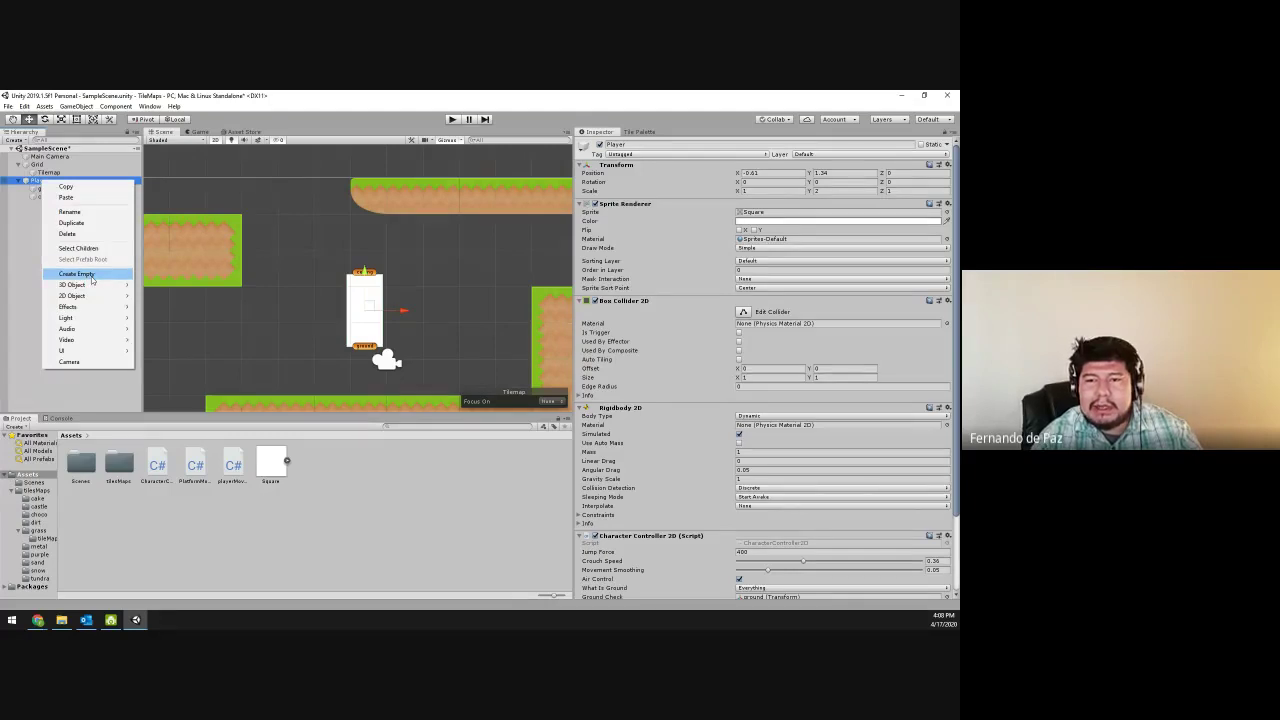
left_click(88, 275)
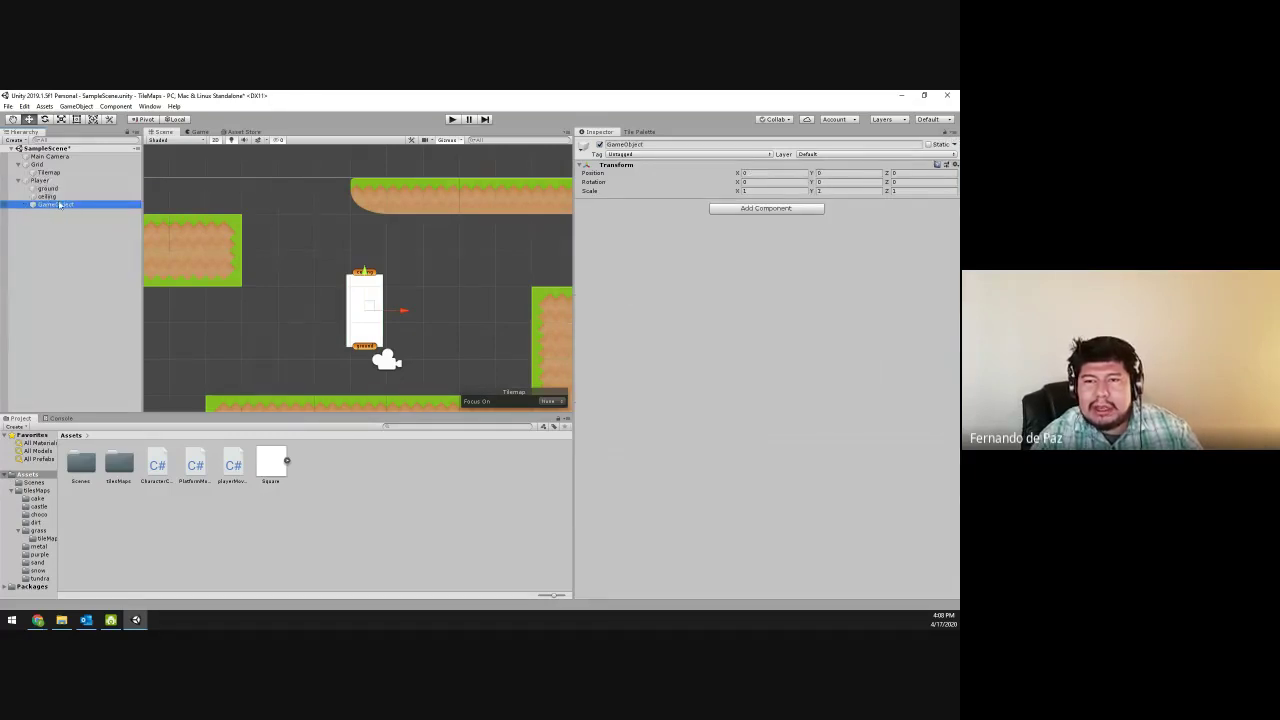
right_click(60, 204)
left_click(76, 258)
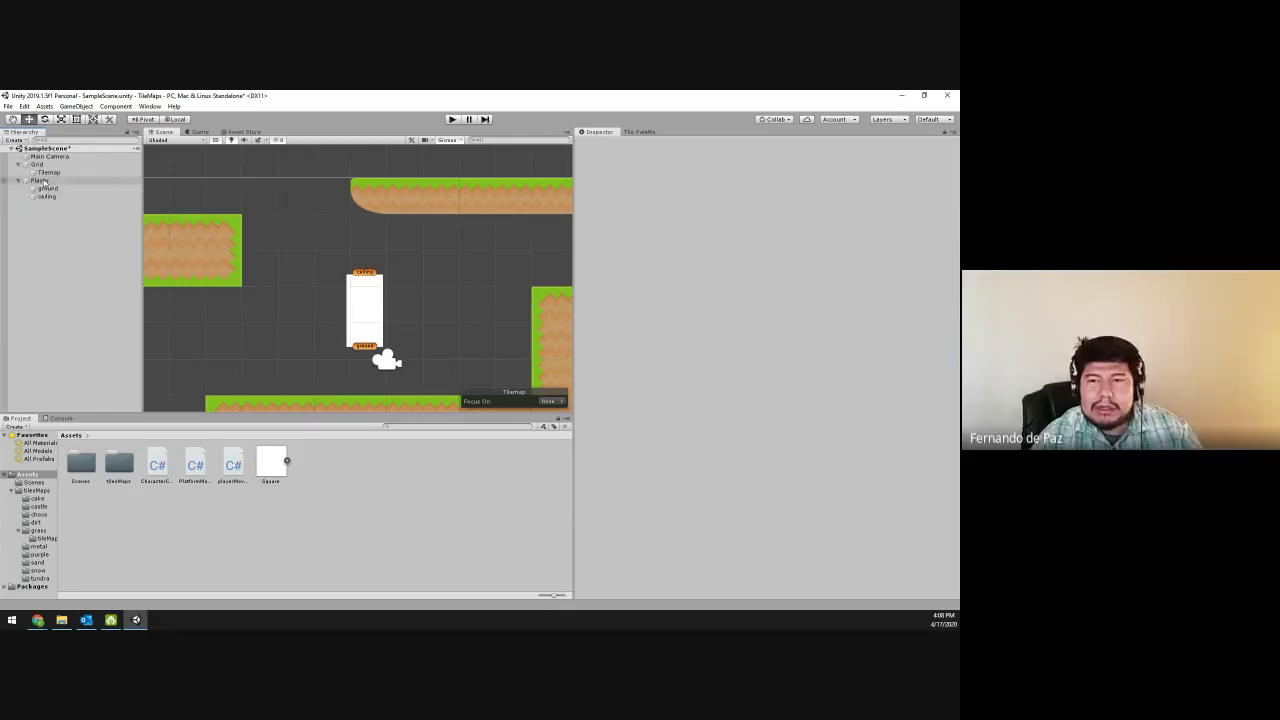
left_click(40, 180)
right_click(38, 181)
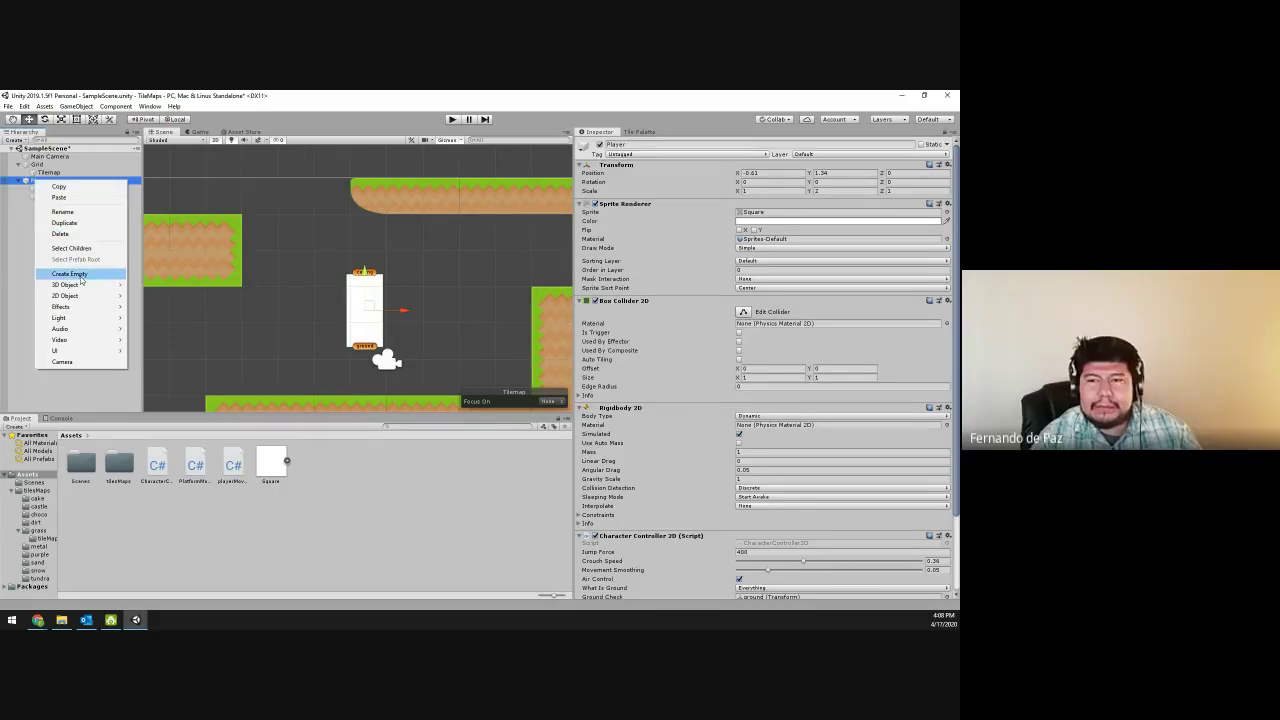
left_click(28, 240)
- Select the ground object and open its name and icon choices without changing them
left_click(58, 189)
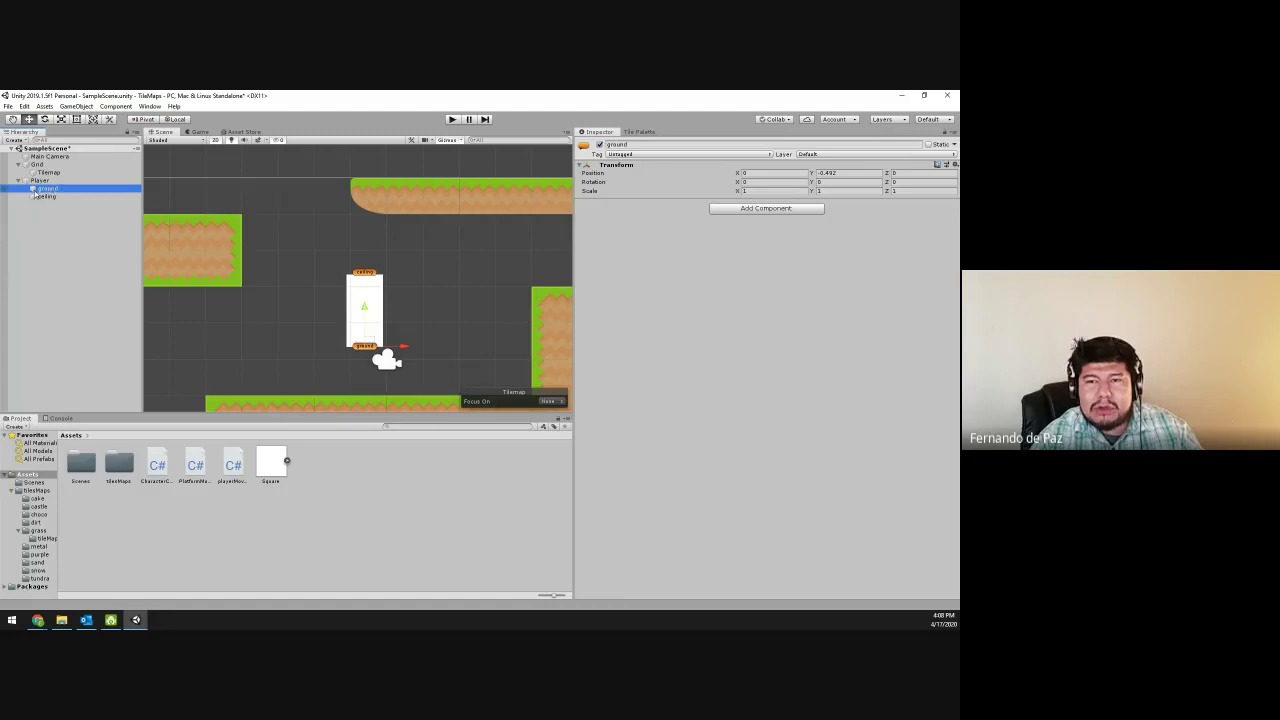
left_click(47, 191)
key("Escape")
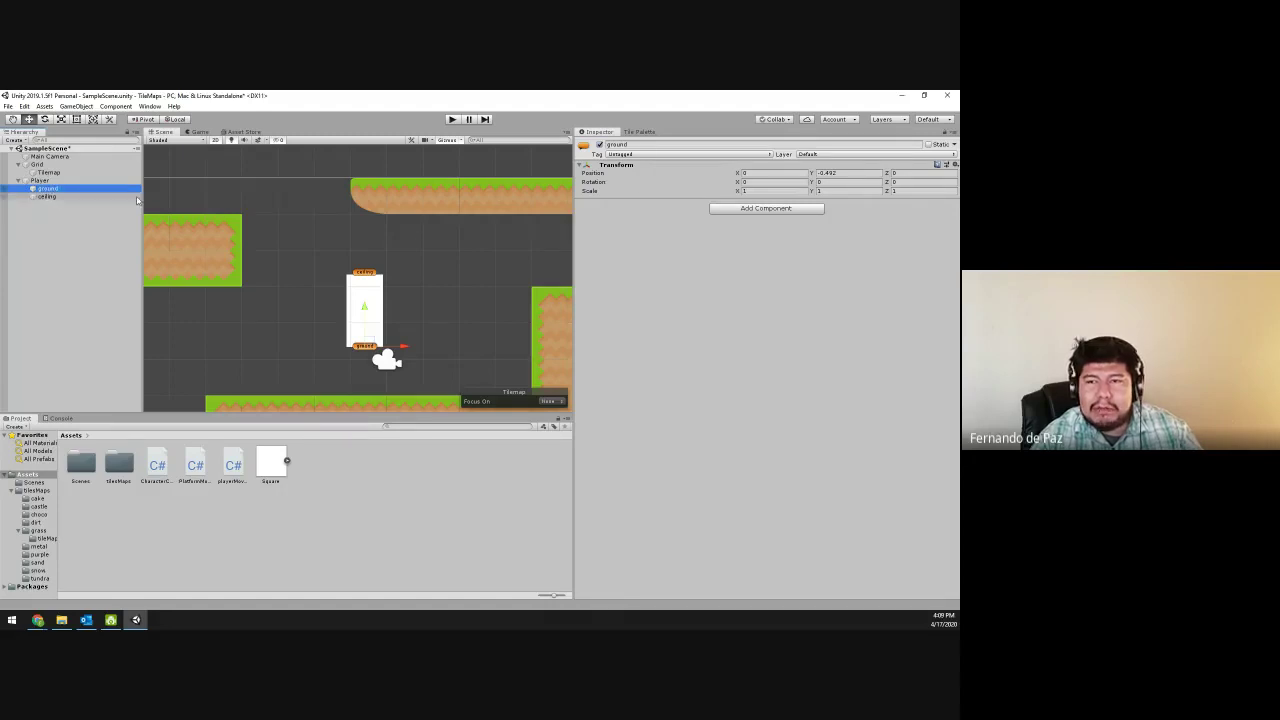
left_click(624, 145)
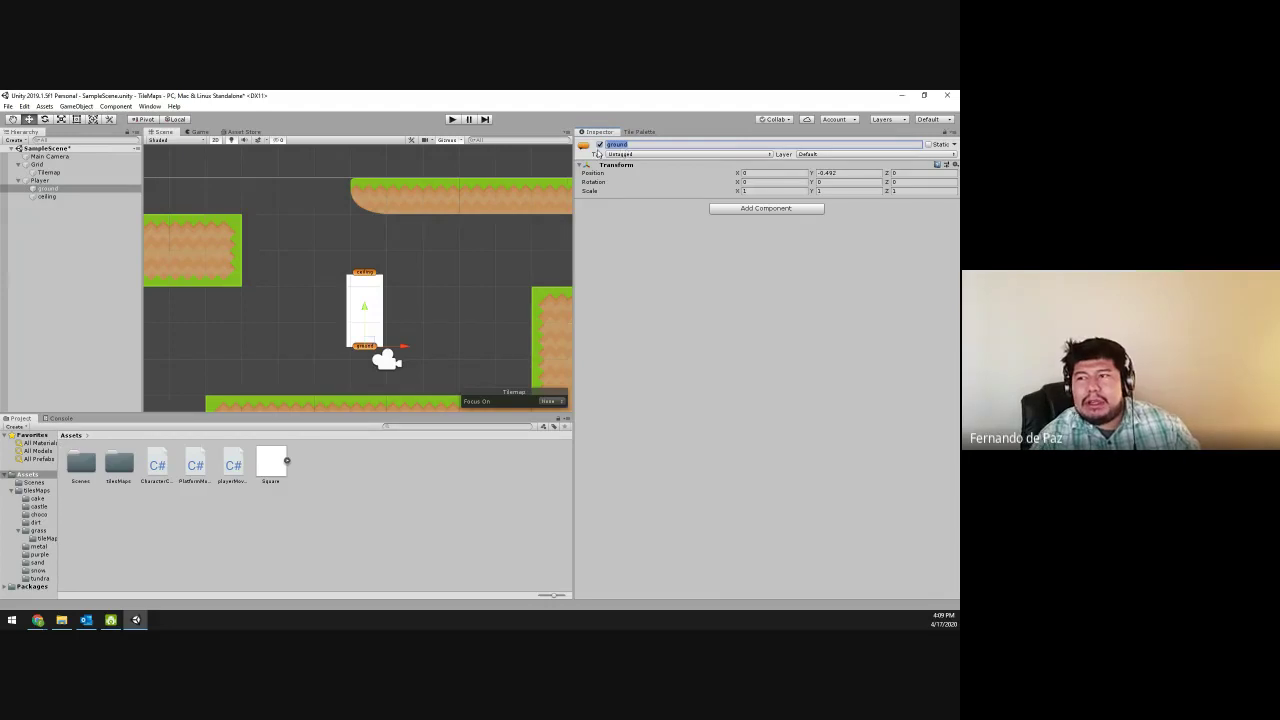
left_click(584, 146)
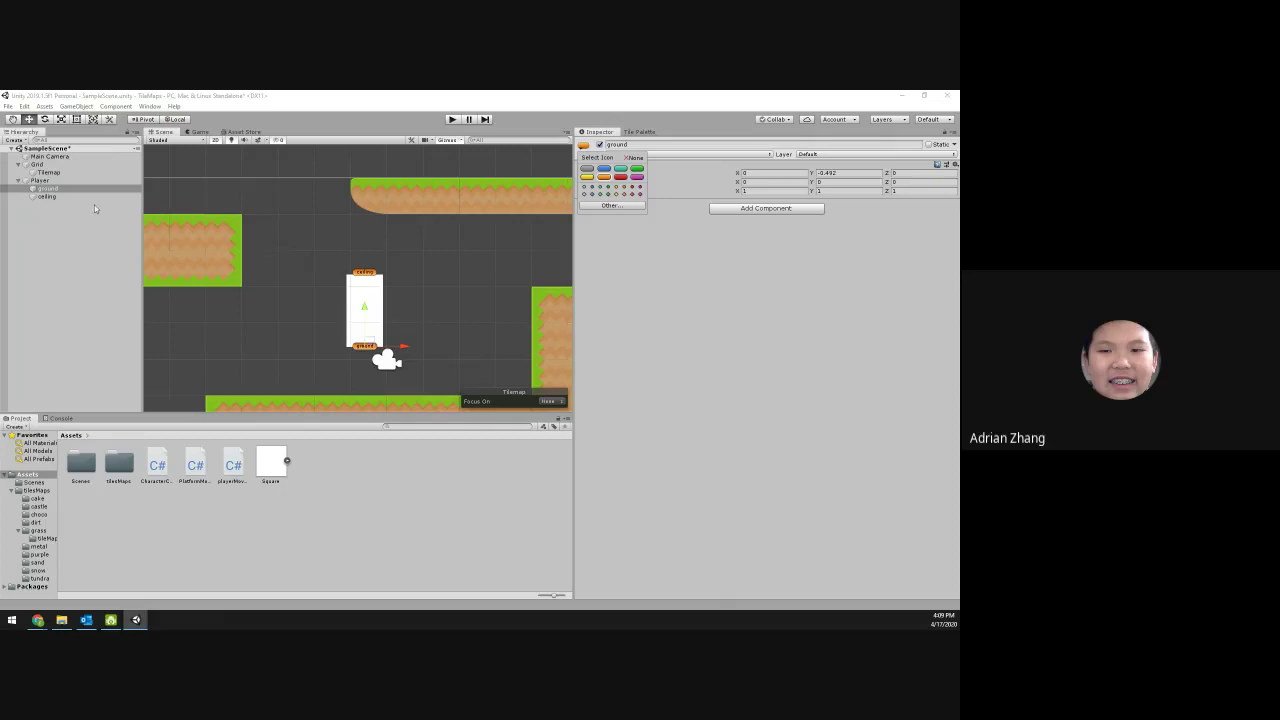
- Review the icon choices for the ground object and inspect the ceiling and ground objects' names and transforms
left_click(584, 148)
left_click(583, 150)
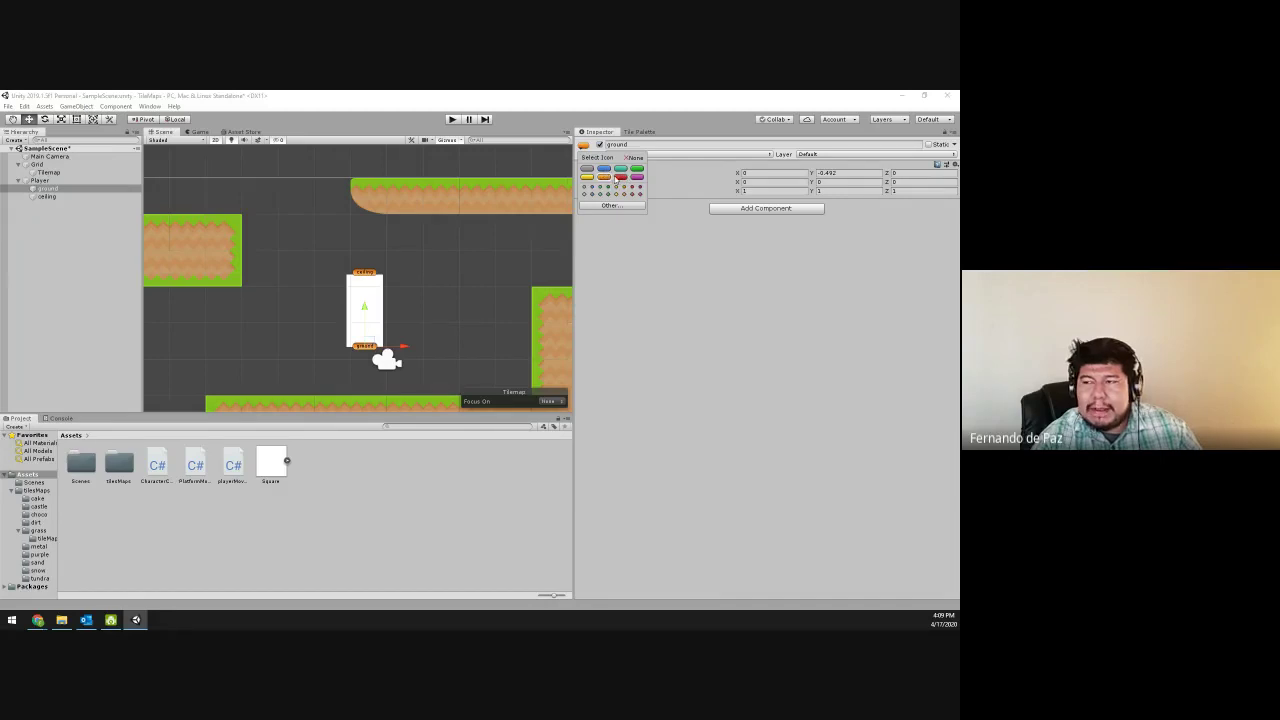
left_click(651, 277)
left_click(90, 196)
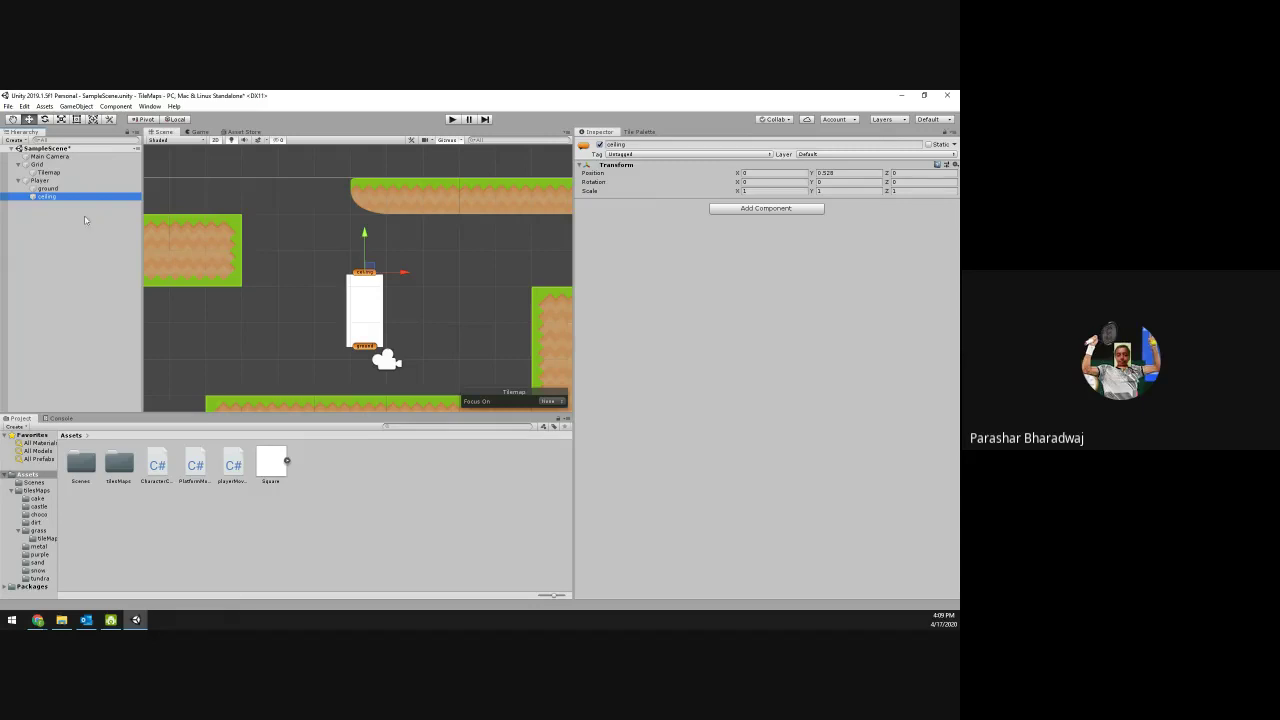
left_click(110, 189)
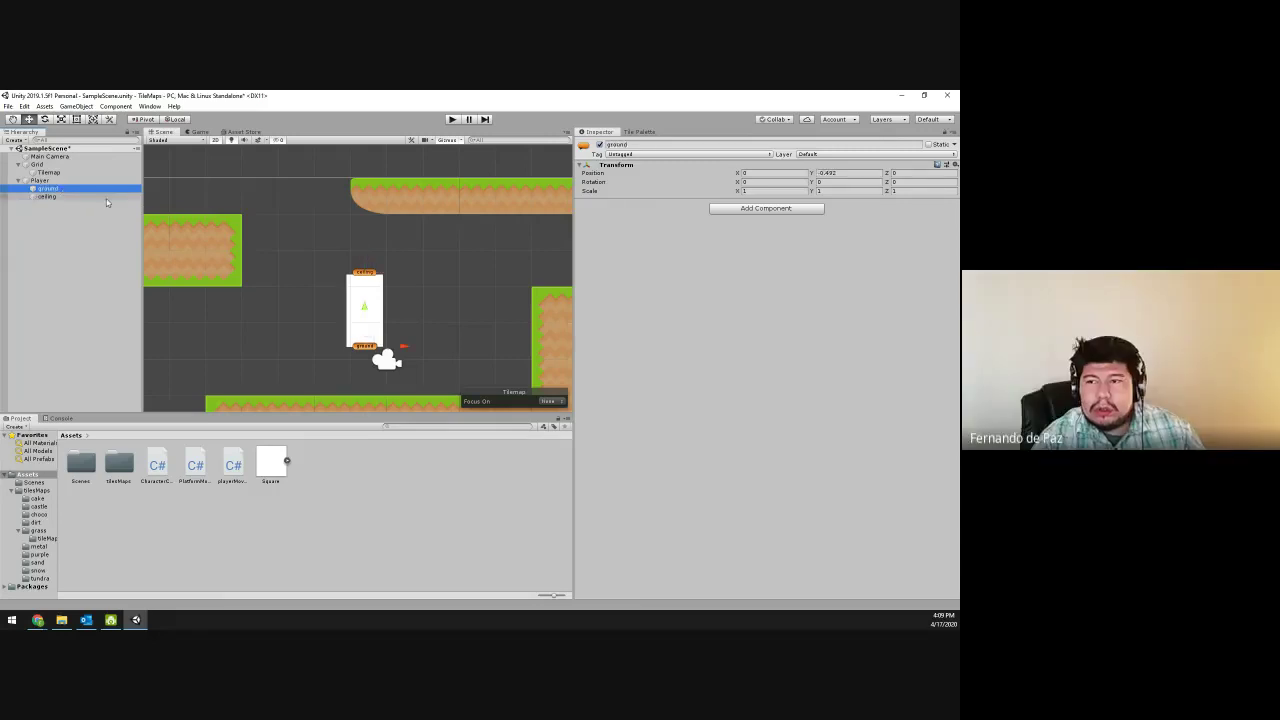
left_click(636, 144)
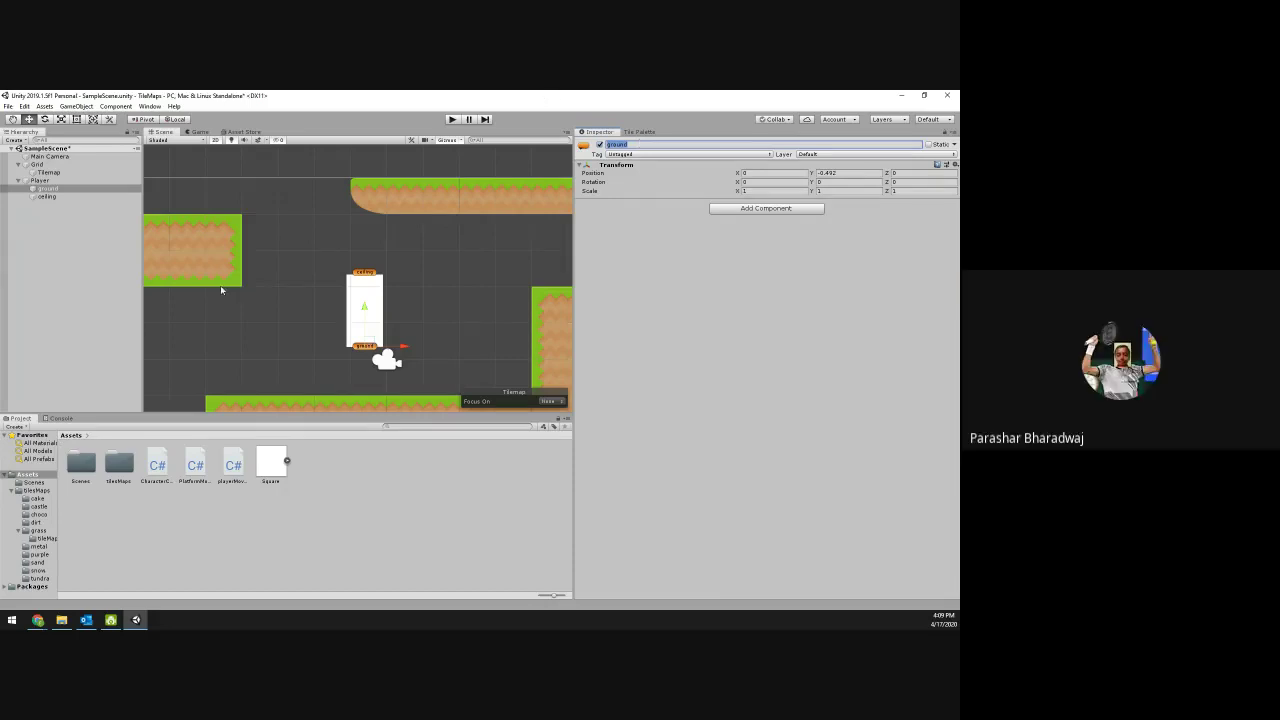
- Switch to the other Unity project, Titlemap, dismiss the screen-sharing notification, and briefly run its scene
key("alt+Tab")
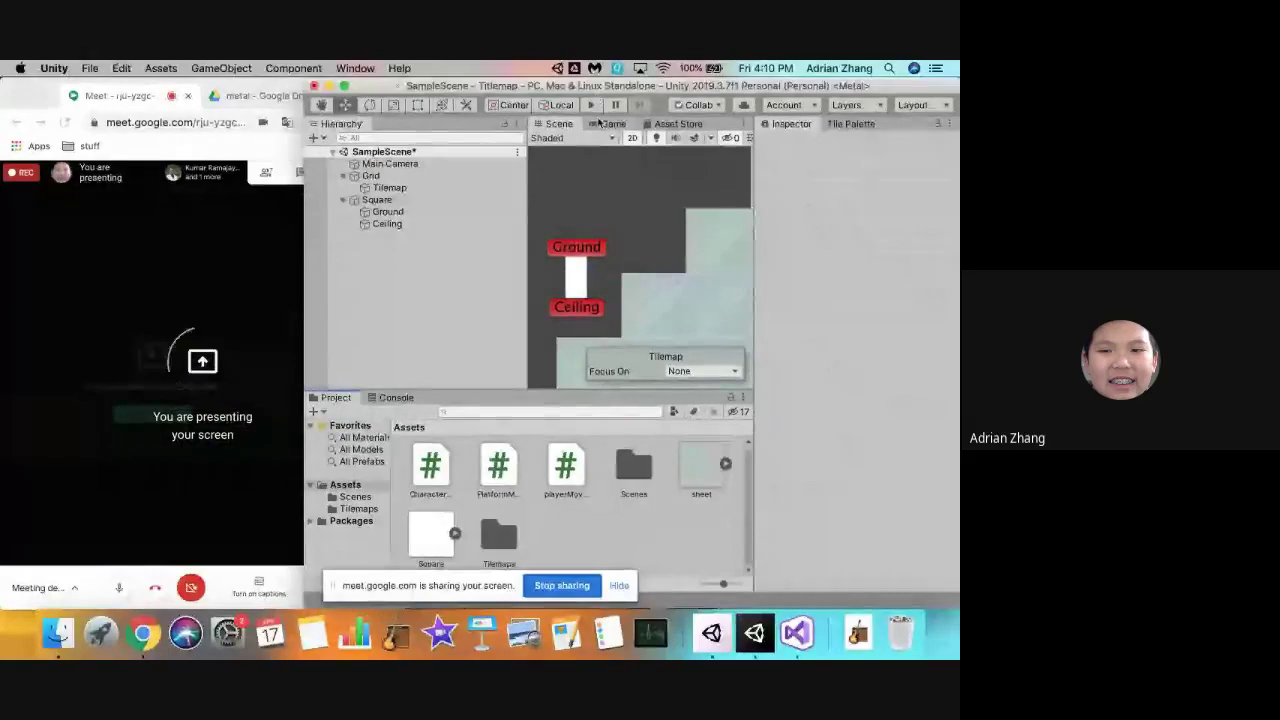
left_click(591, 105)
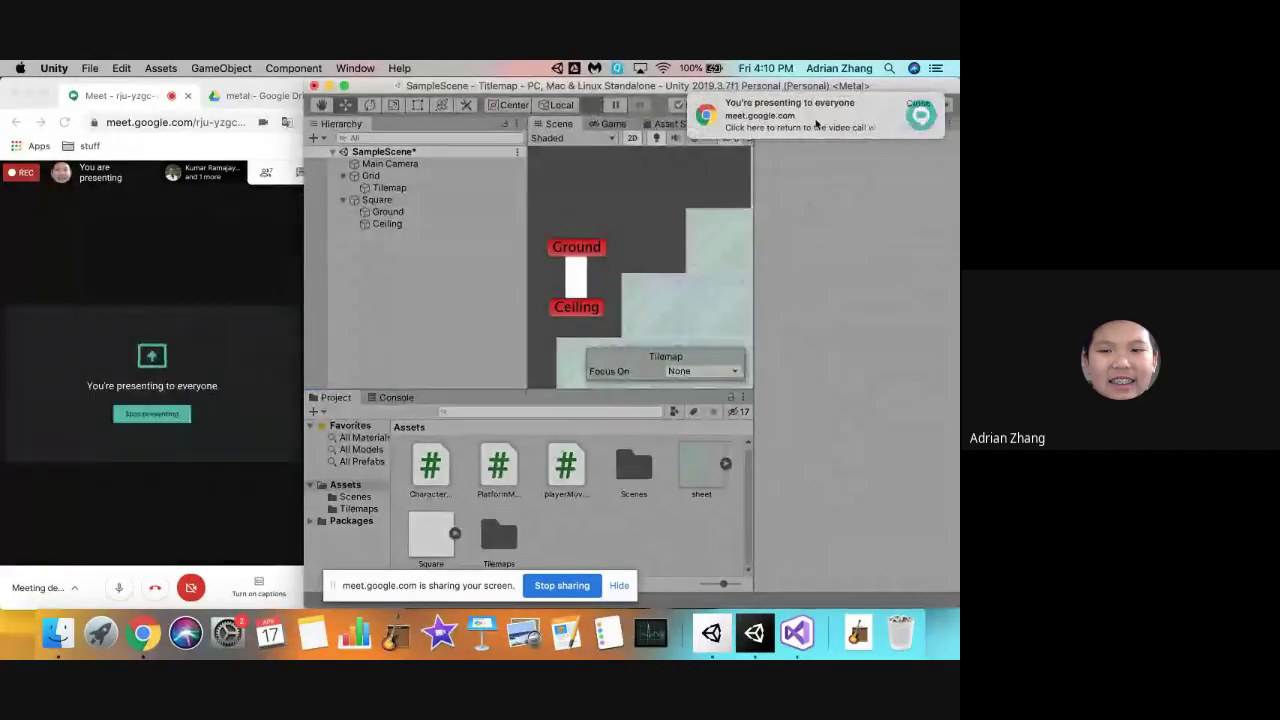
mouse_move(816, 123)
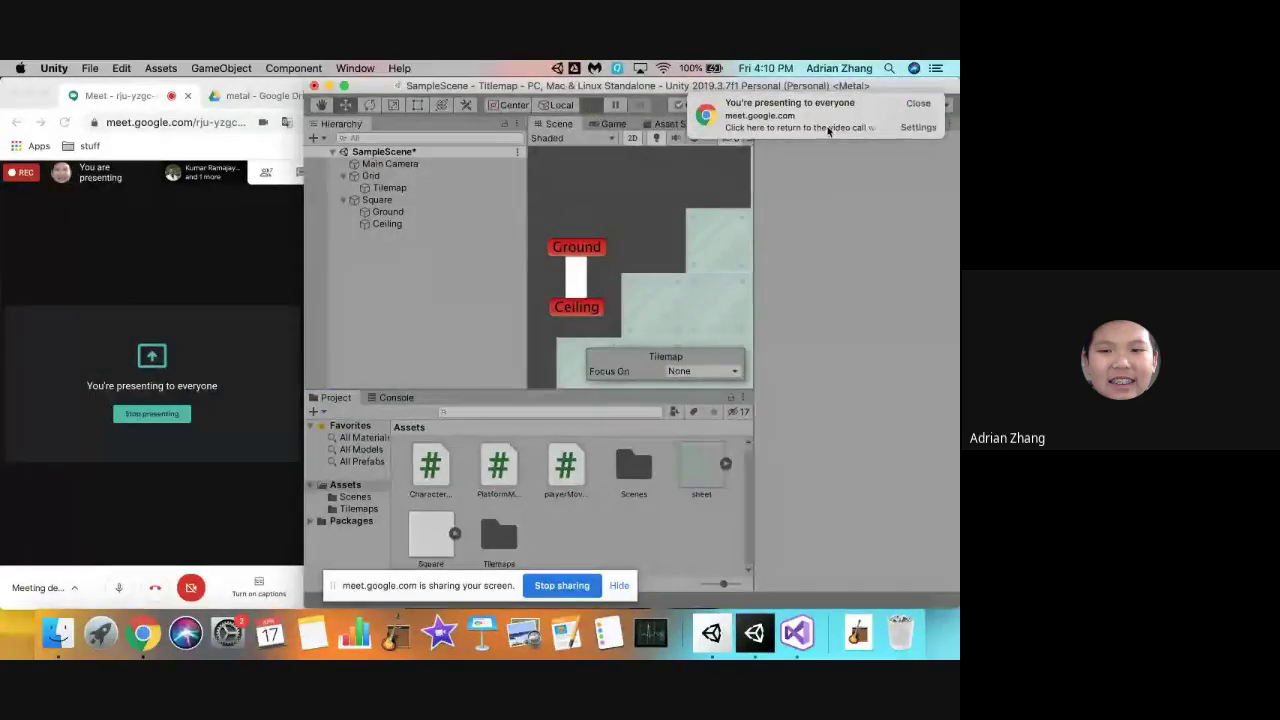
left_click(918, 103)
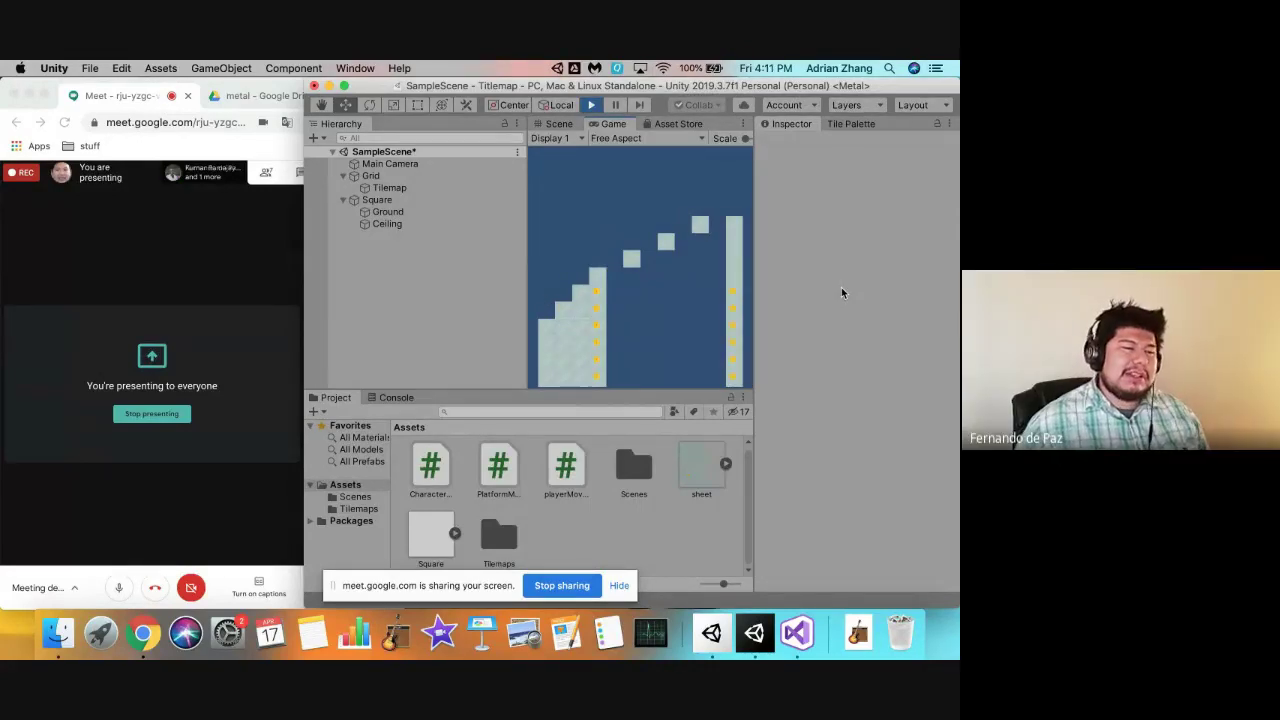
left_click(592, 105)
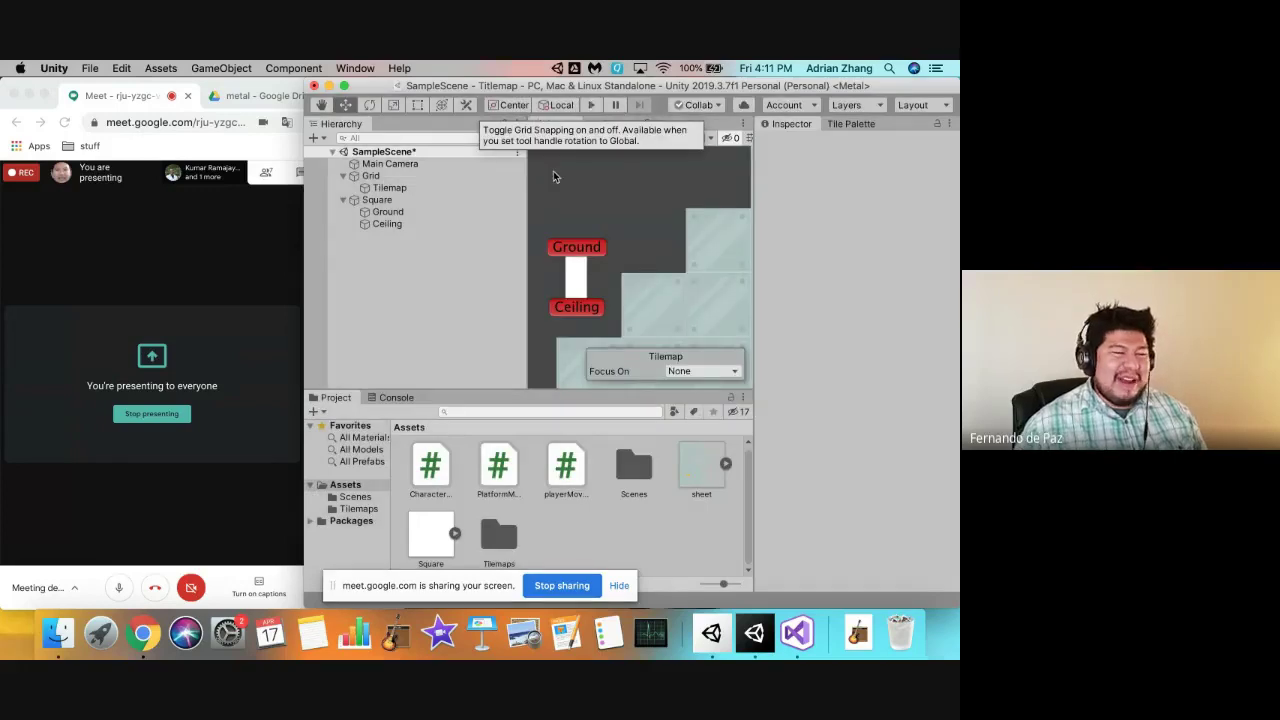
- Swap the Square's check objects in the scene, placing Ceiling at its upper edge and Ground at its lower edge
scroll(649, 253, "down", 10)
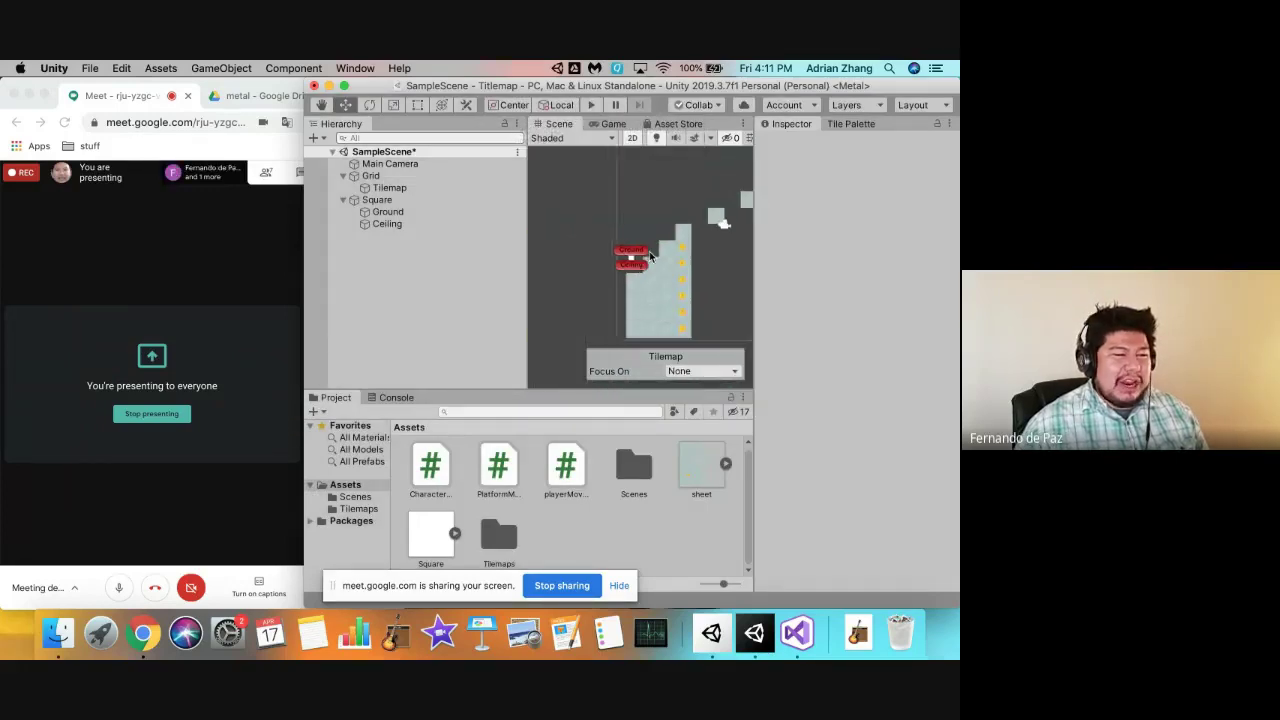
scroll(649, 253, "down", 4)
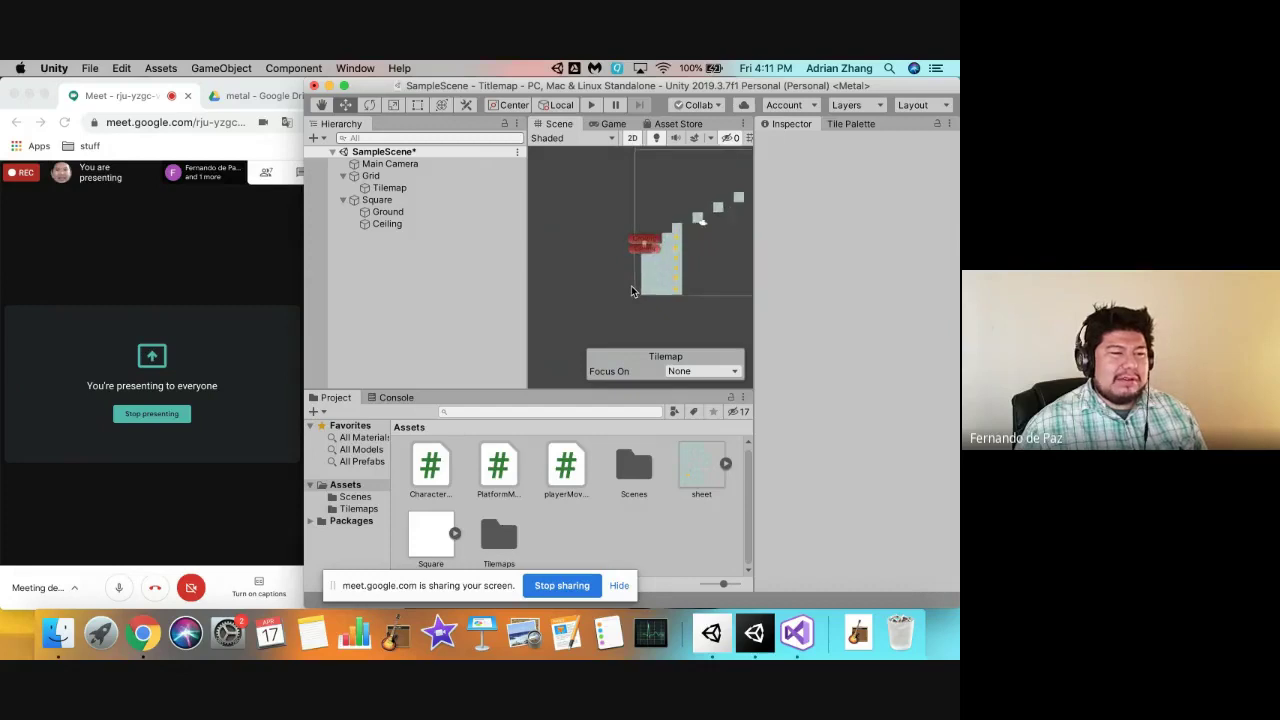
scroll(633, 289, "up", 5)
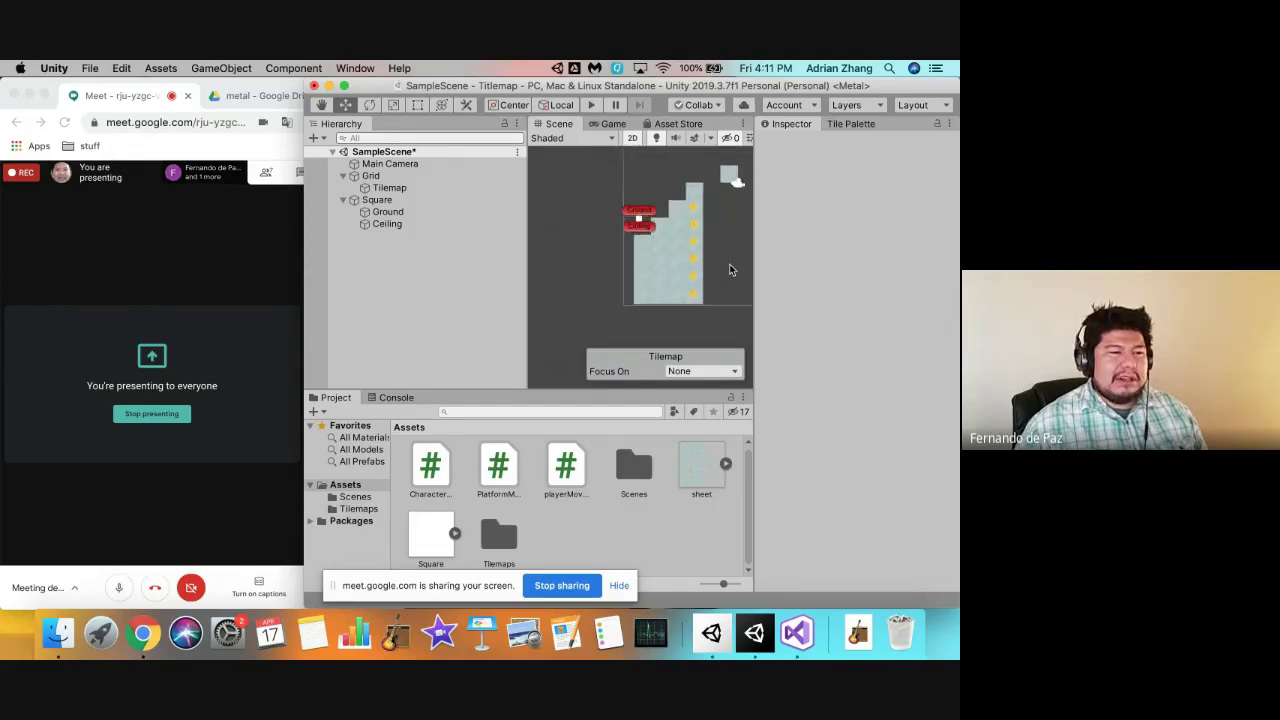
scroll(730, 270, "up", 6)
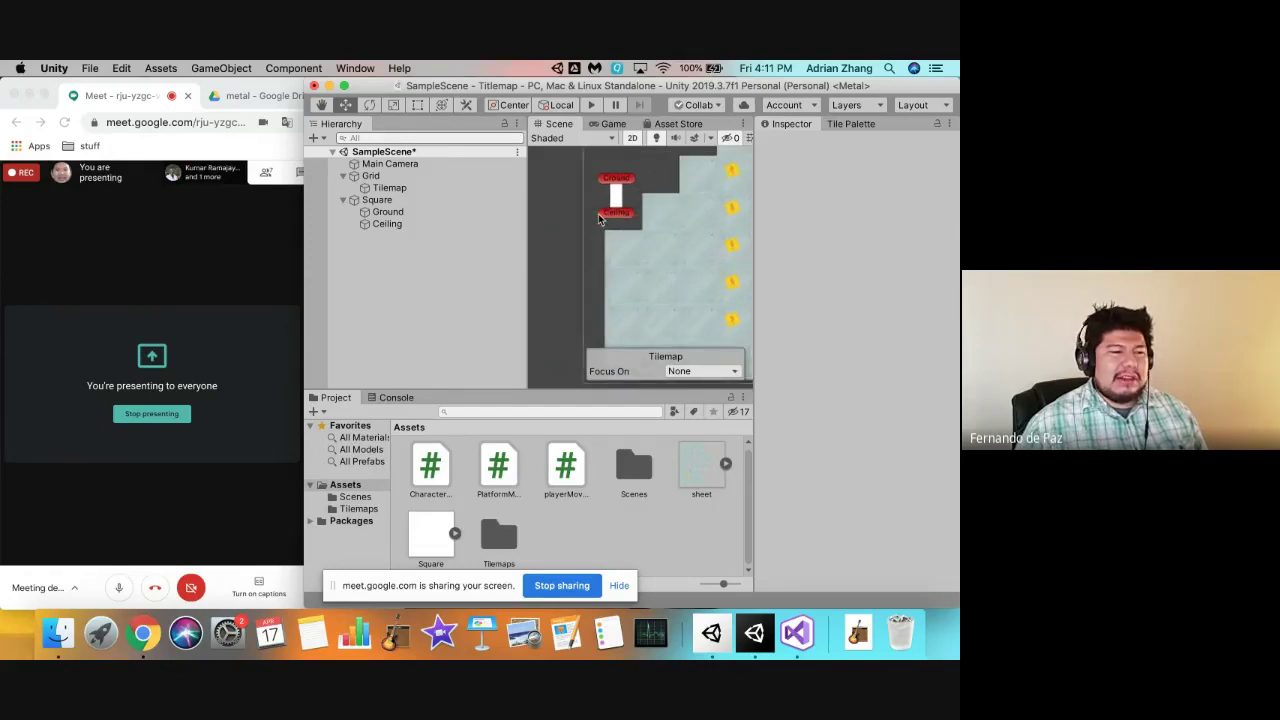
scroll(600, 218, "up", 3)
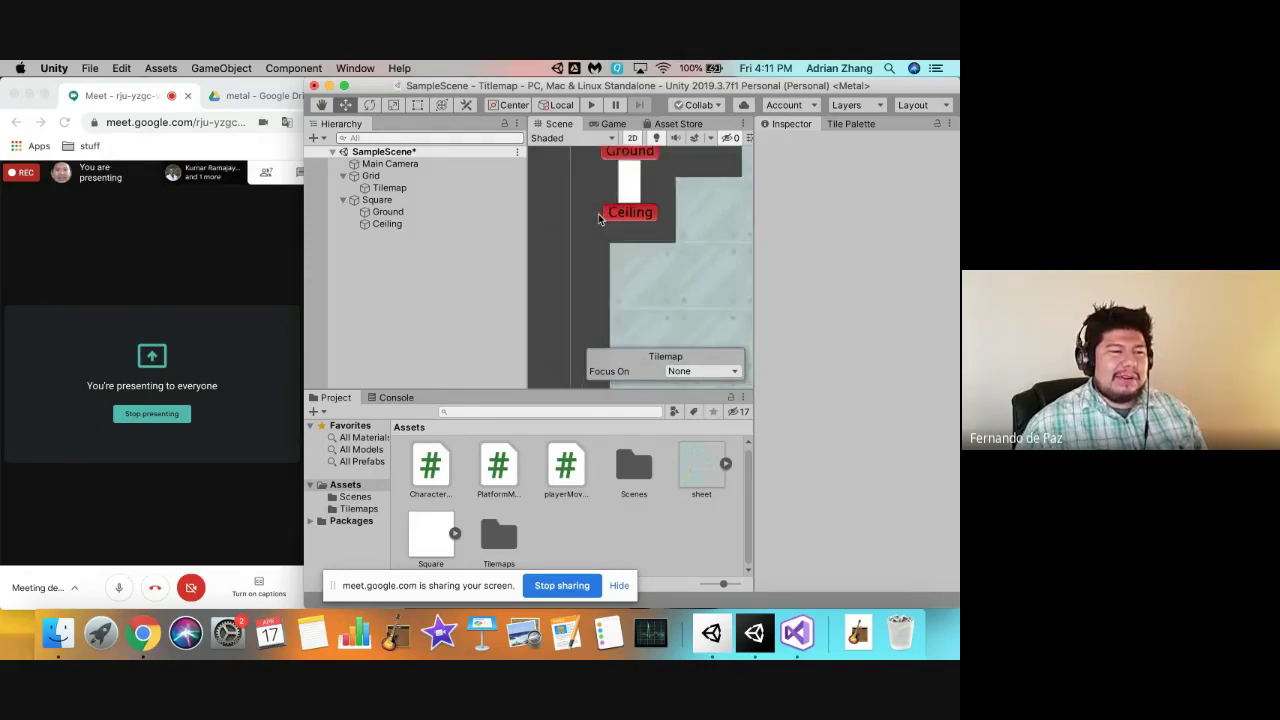
left_click(625, 162)
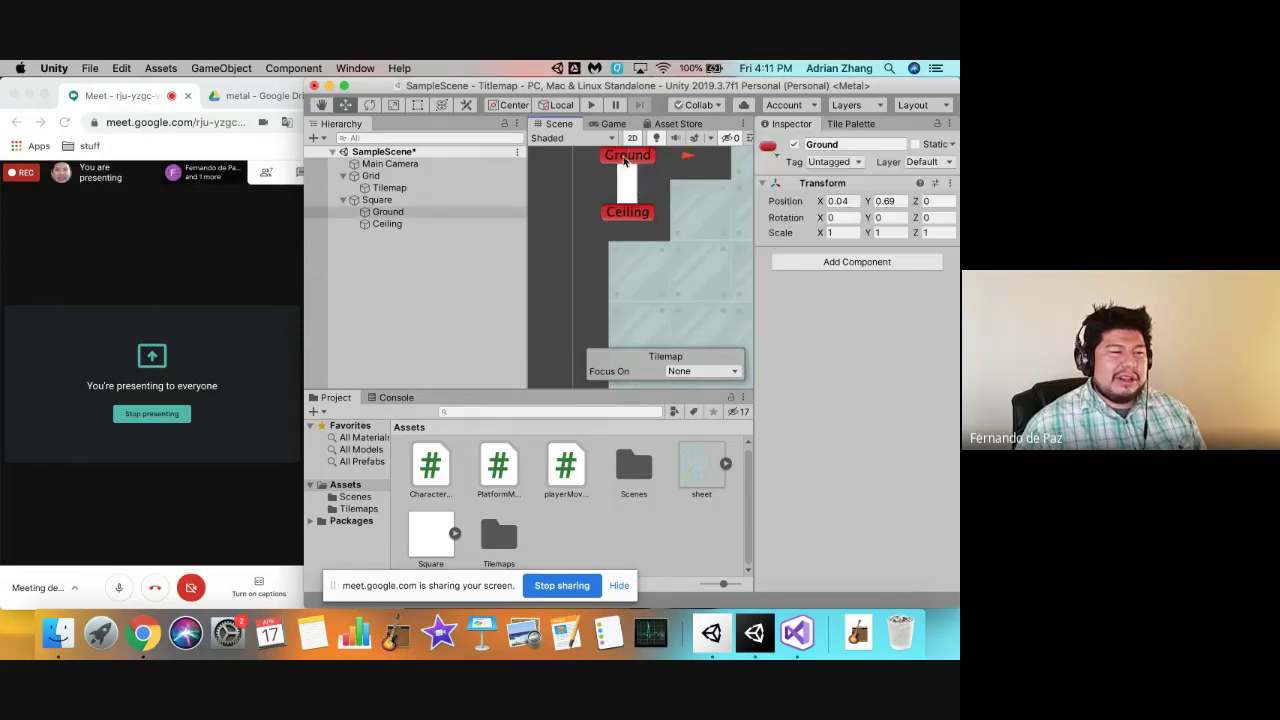
scroll(646, 232, "down", 1)
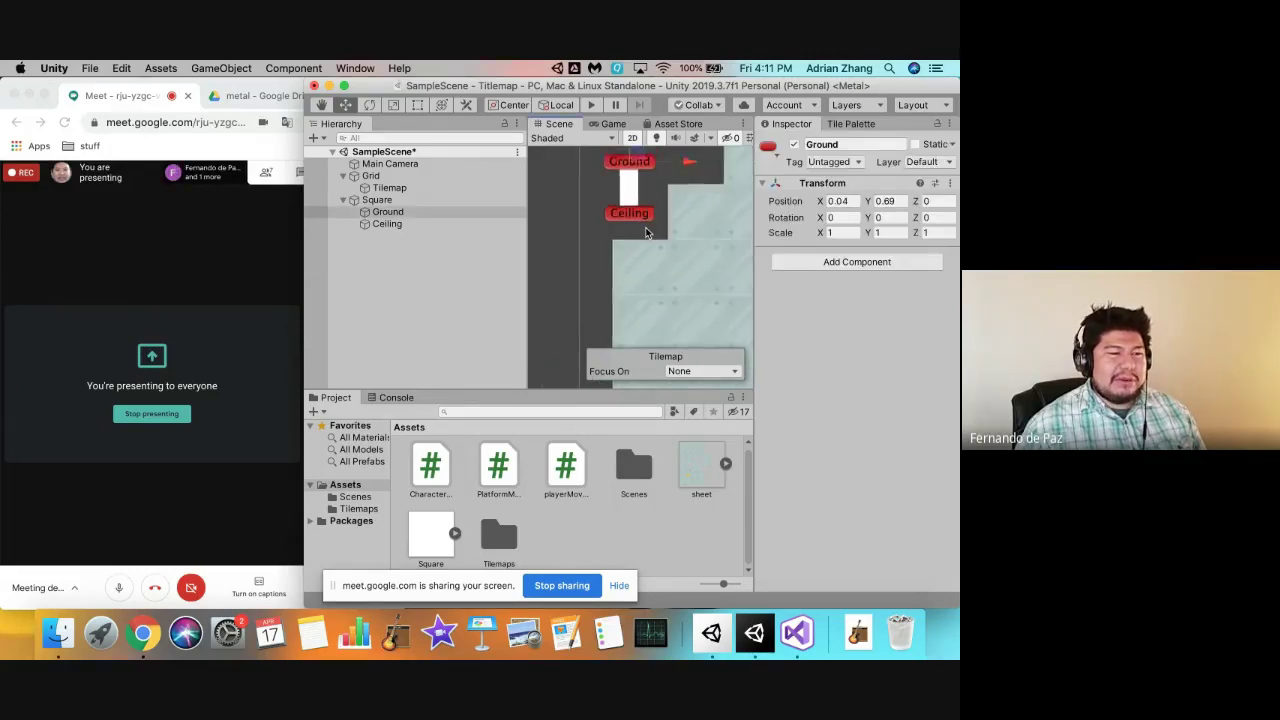
mouse_move(629, 162)
left_mouse_down()
mouse_move(634, 251)
mouse_move(638, 168)
left_mouse_up()
left_click(640, 220)
left_click(644, 244)
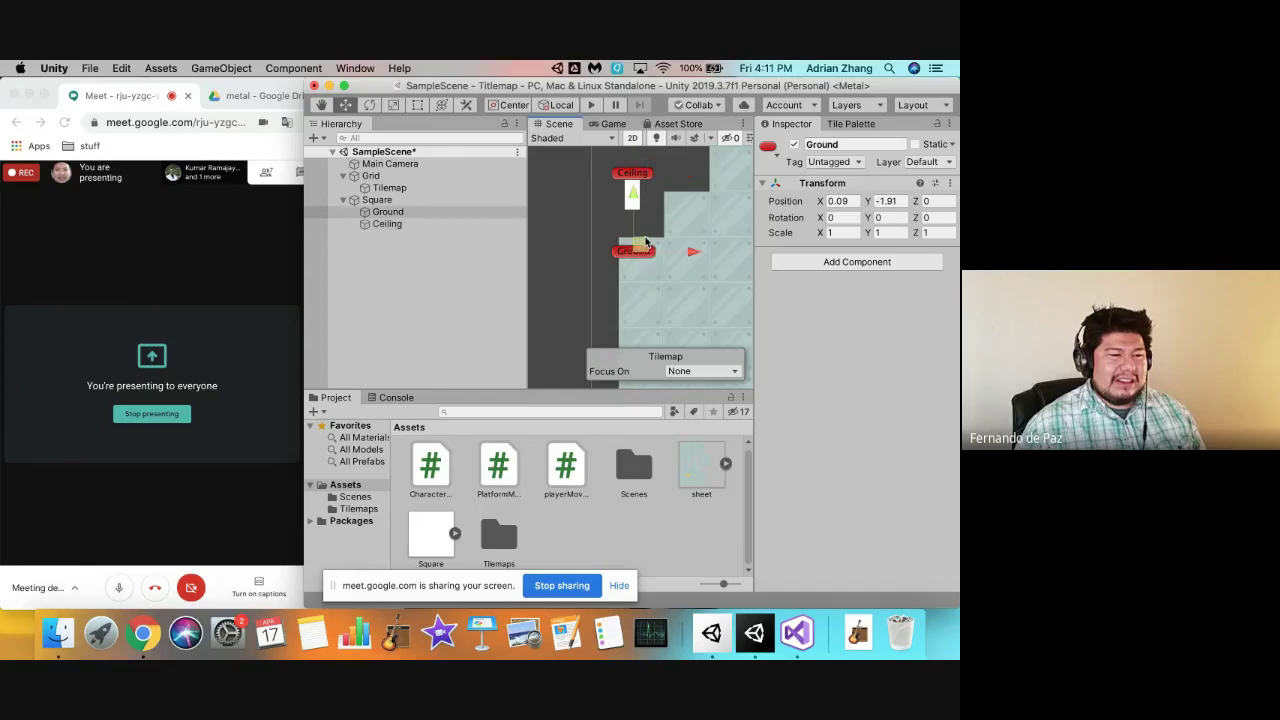
left_click_drag(645, 243, 640, 208)
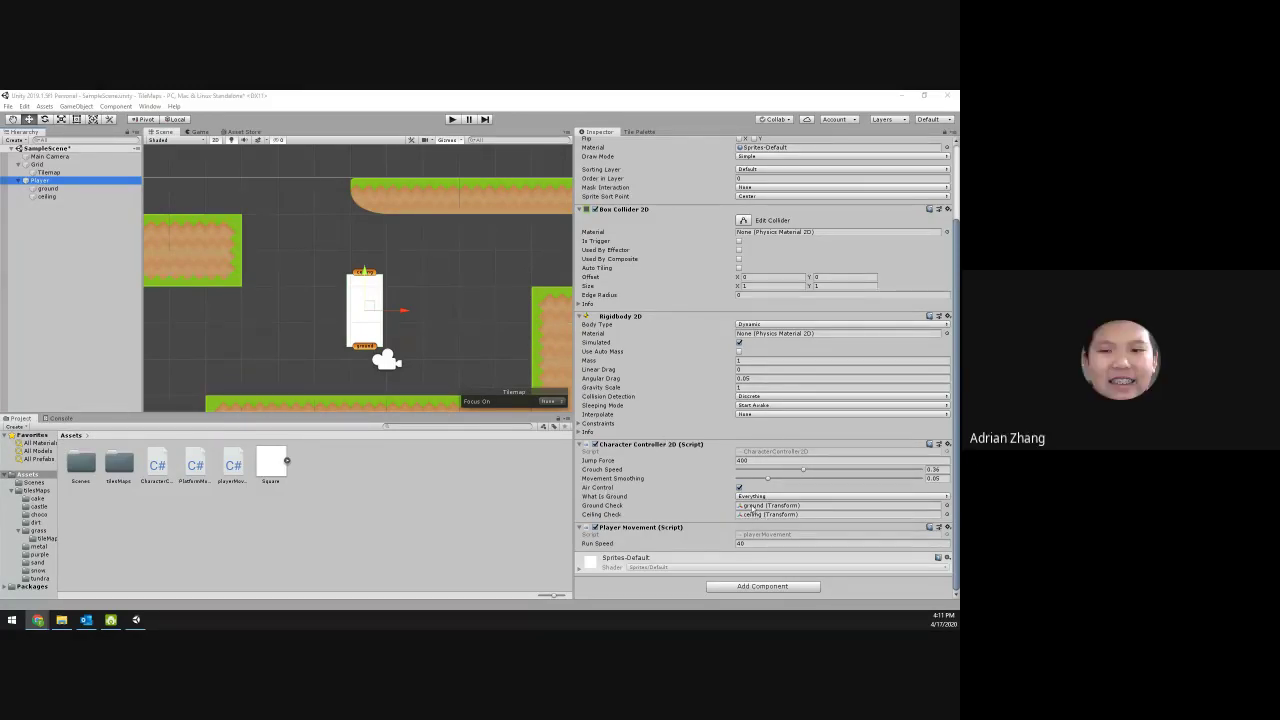
- In the grass level project, reassign ground as the Ground Check of the Player's Character Controller 2D script
left_click(46, 189)
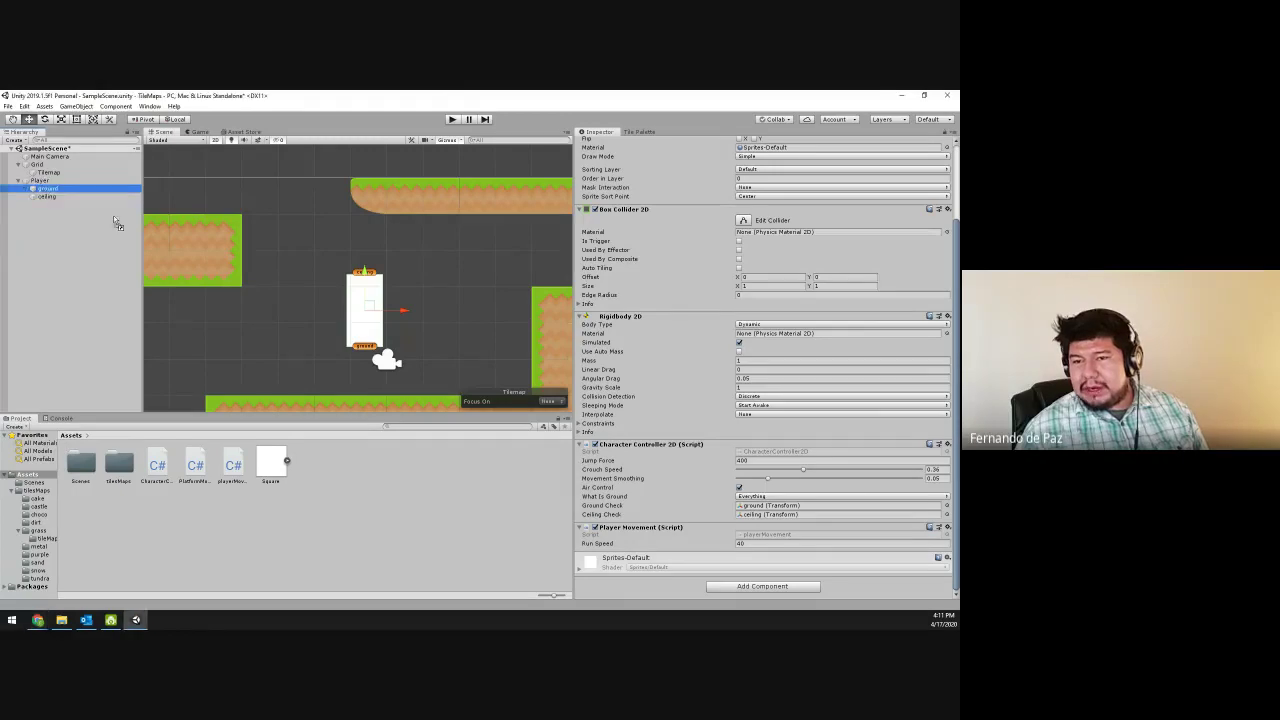
left_click_drag(115, 222, 774, 511)
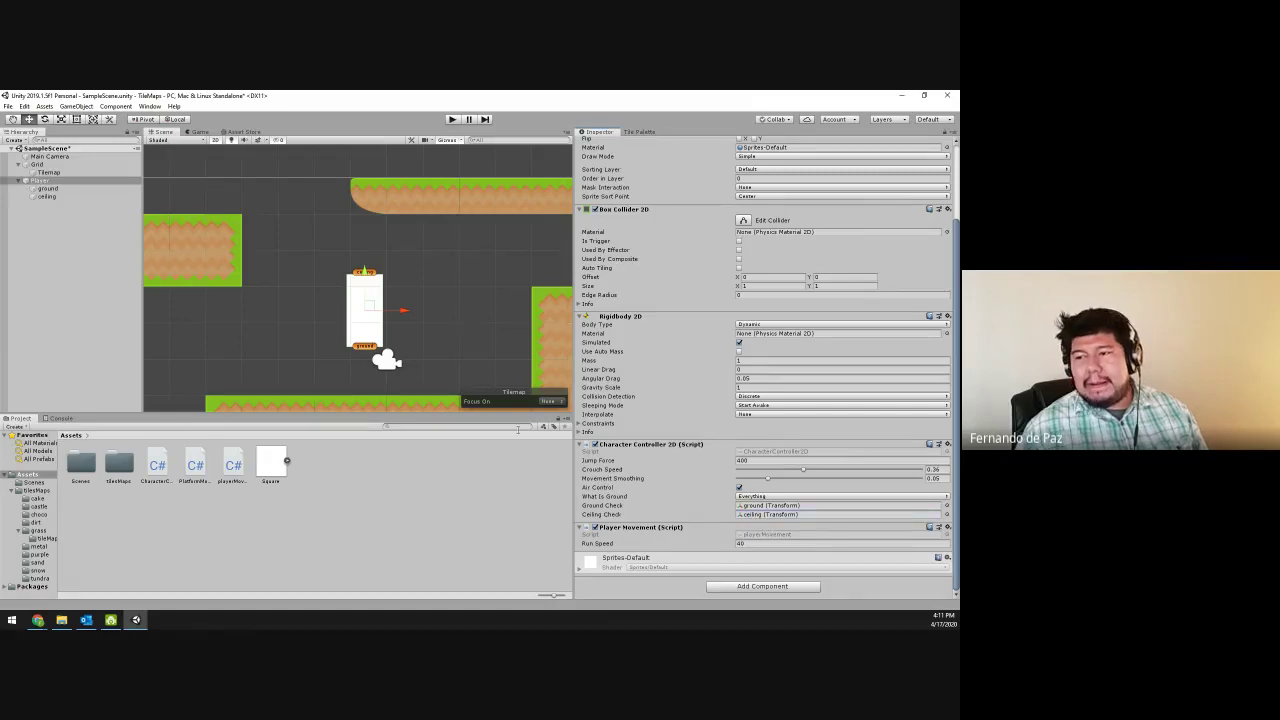
scroll(270, 337, "down", 5)
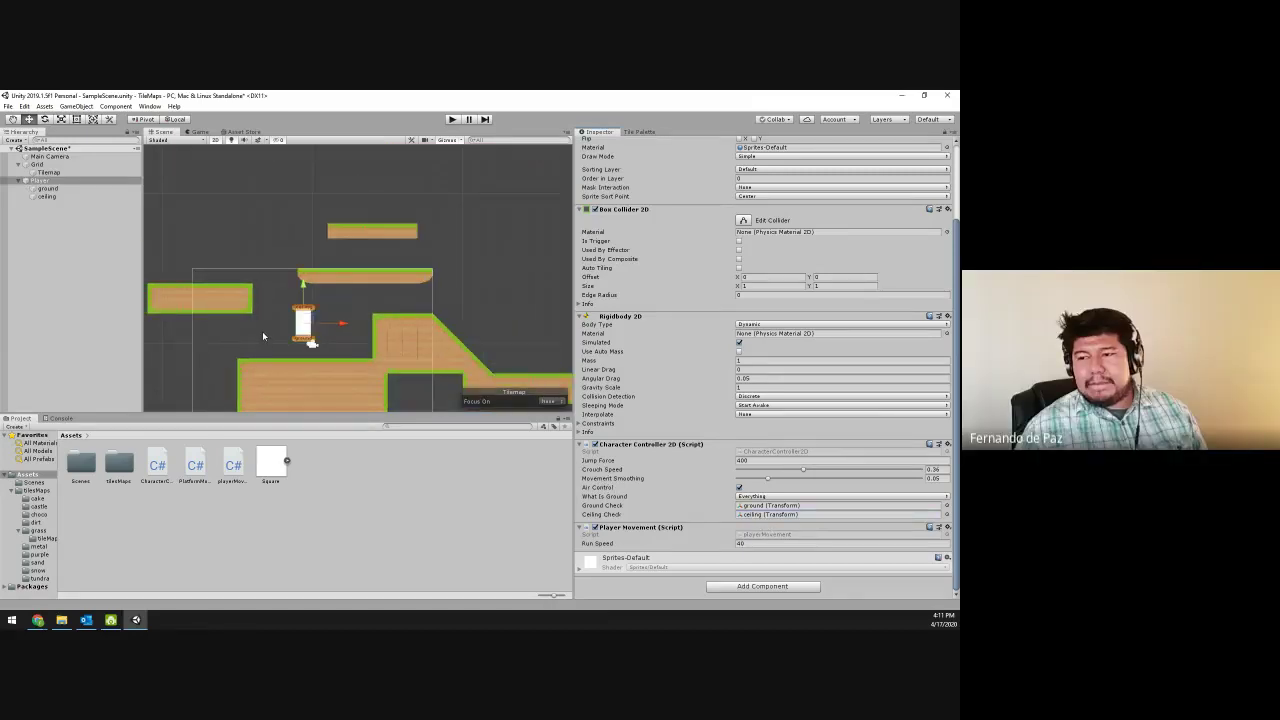
middle_click_drag(262, 331, 287, 297)
scroll(287, 297, "up", 2)
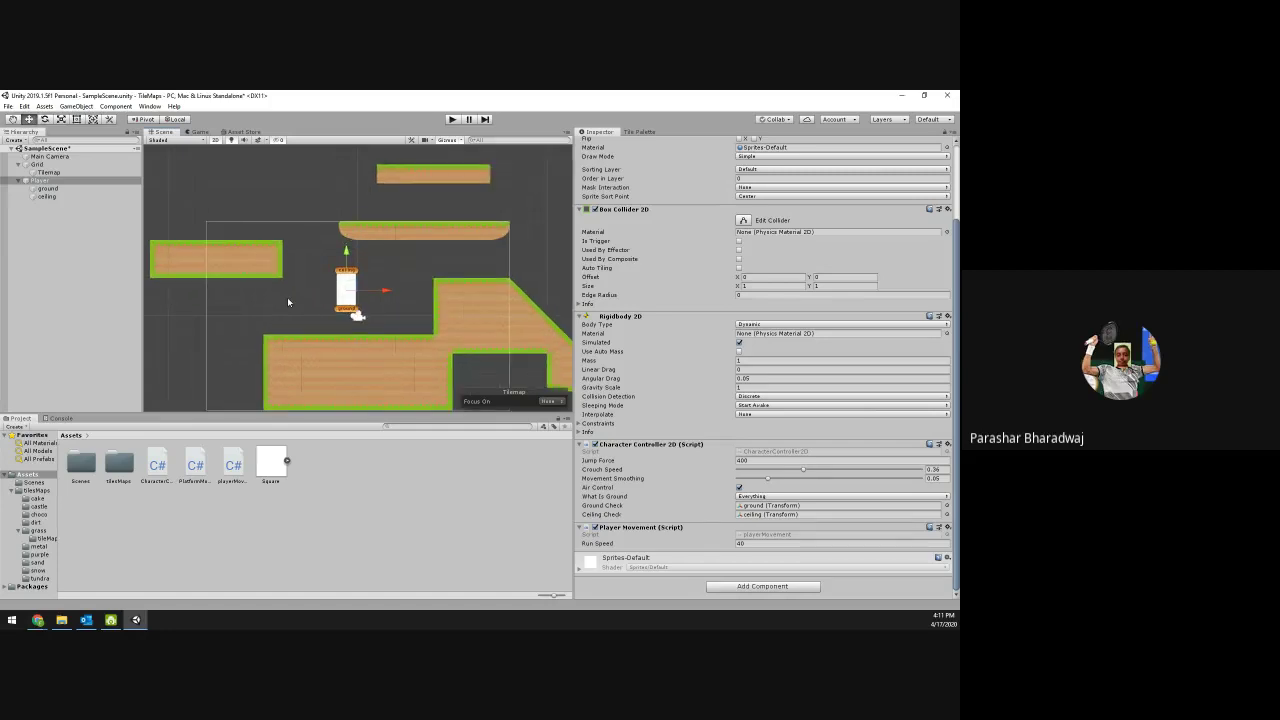
scroll(287, 297, "down", 2)
scroll(287, 297, "down", 1)
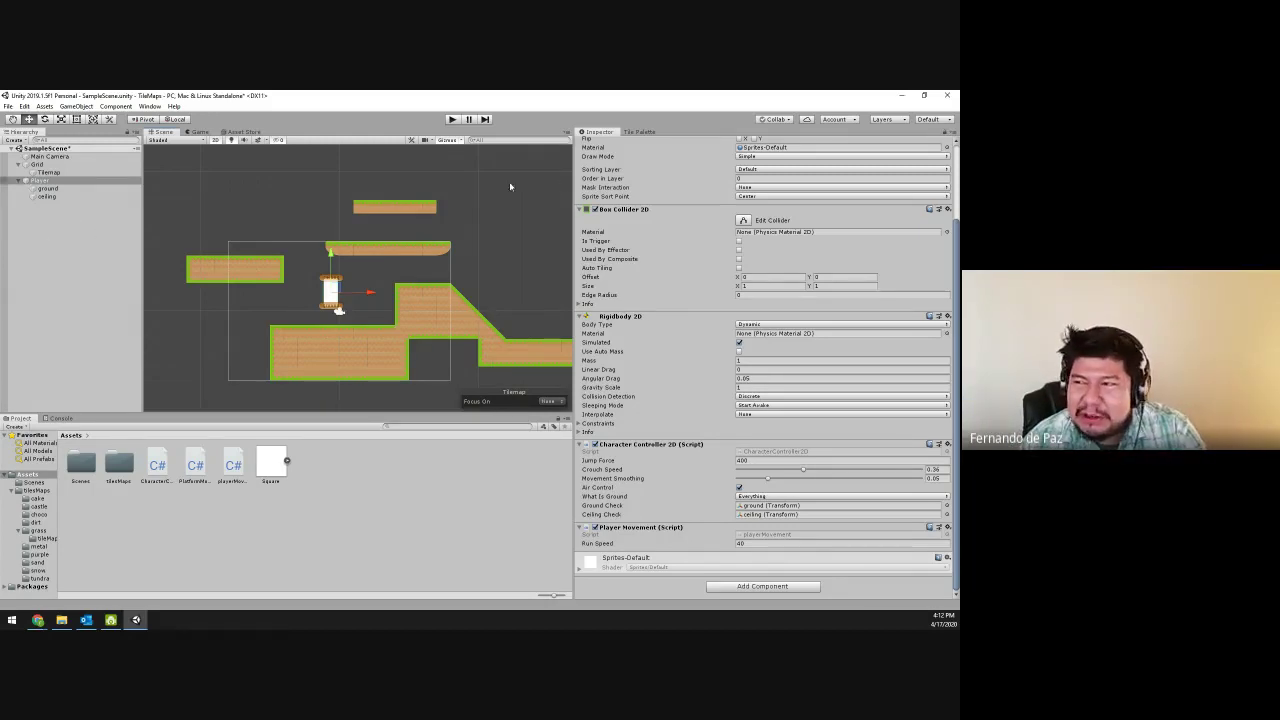
left_click(148, 106)
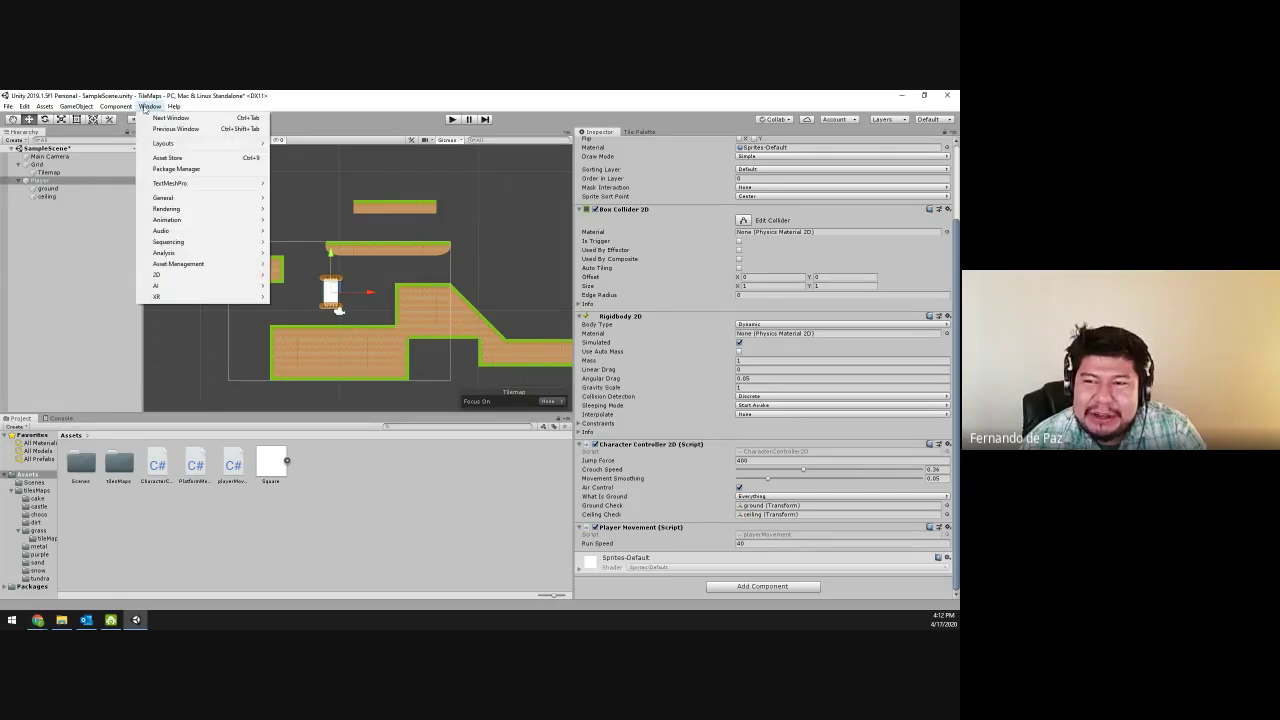
mouse_move(215, 275)
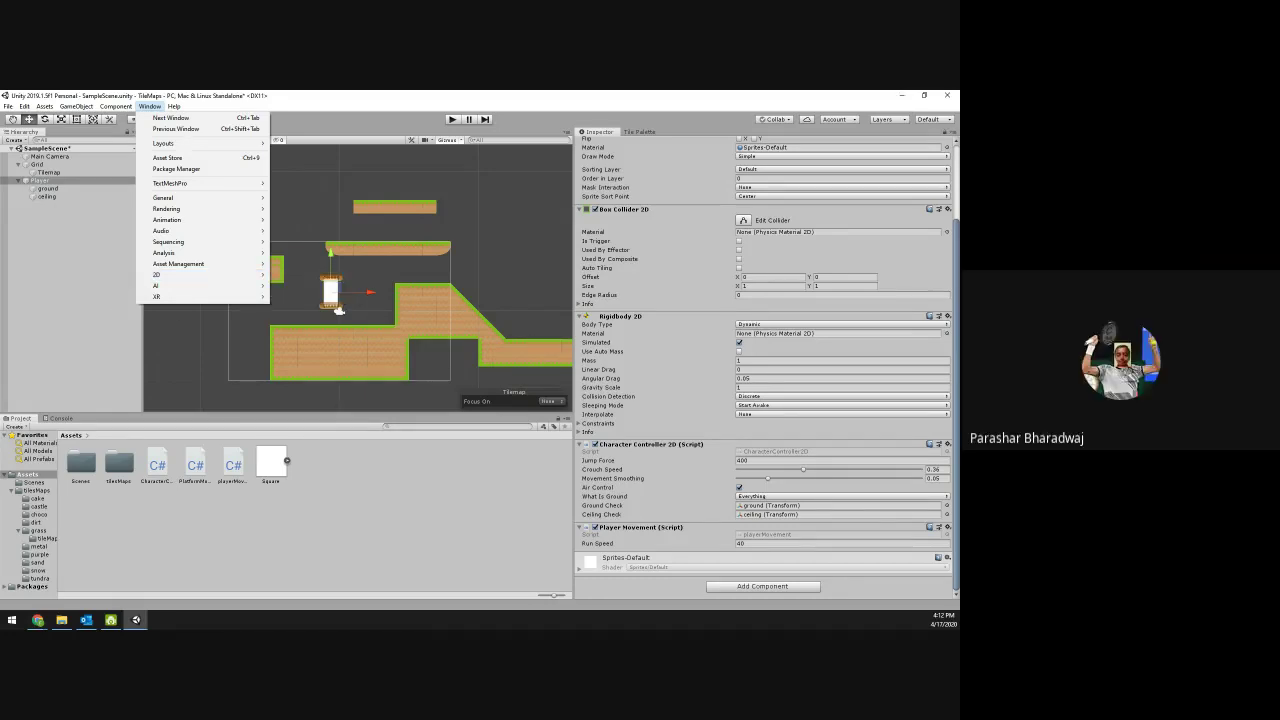
key("alt+Tab")
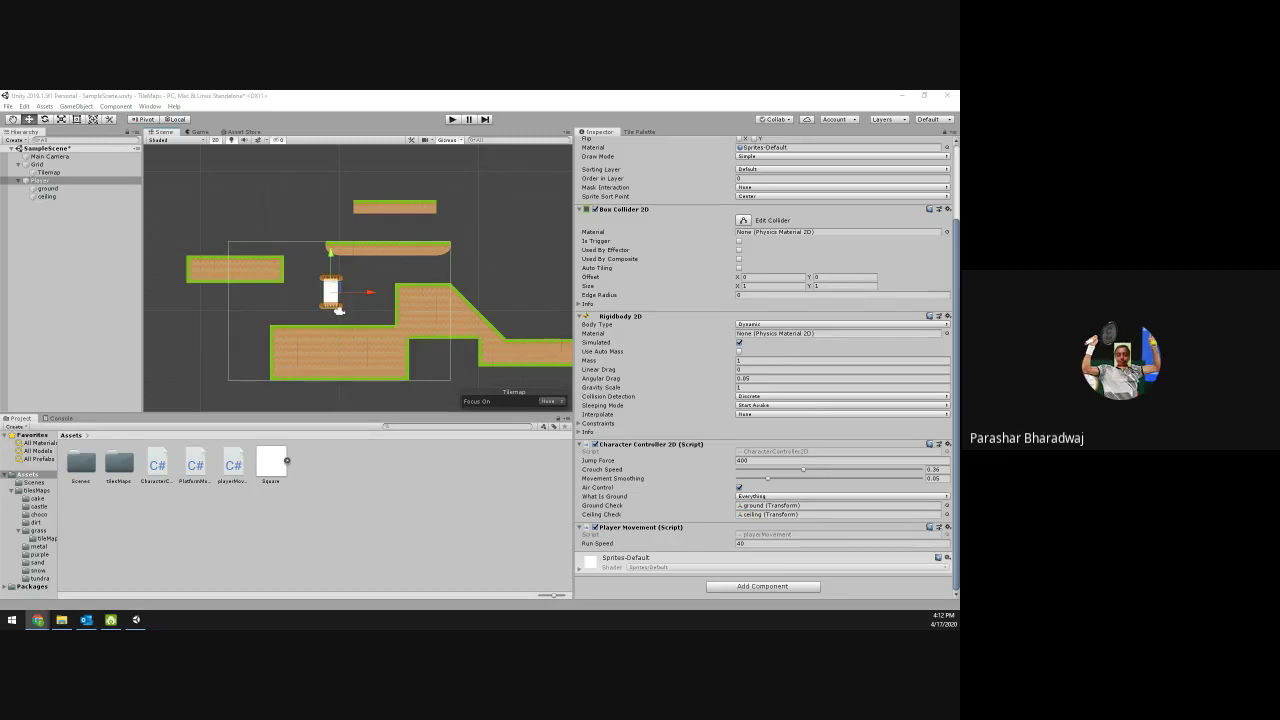
- Run the grass level scene to test how the Player lands on the tilemap, and stop it
scroll(394, 326, "up", 3)
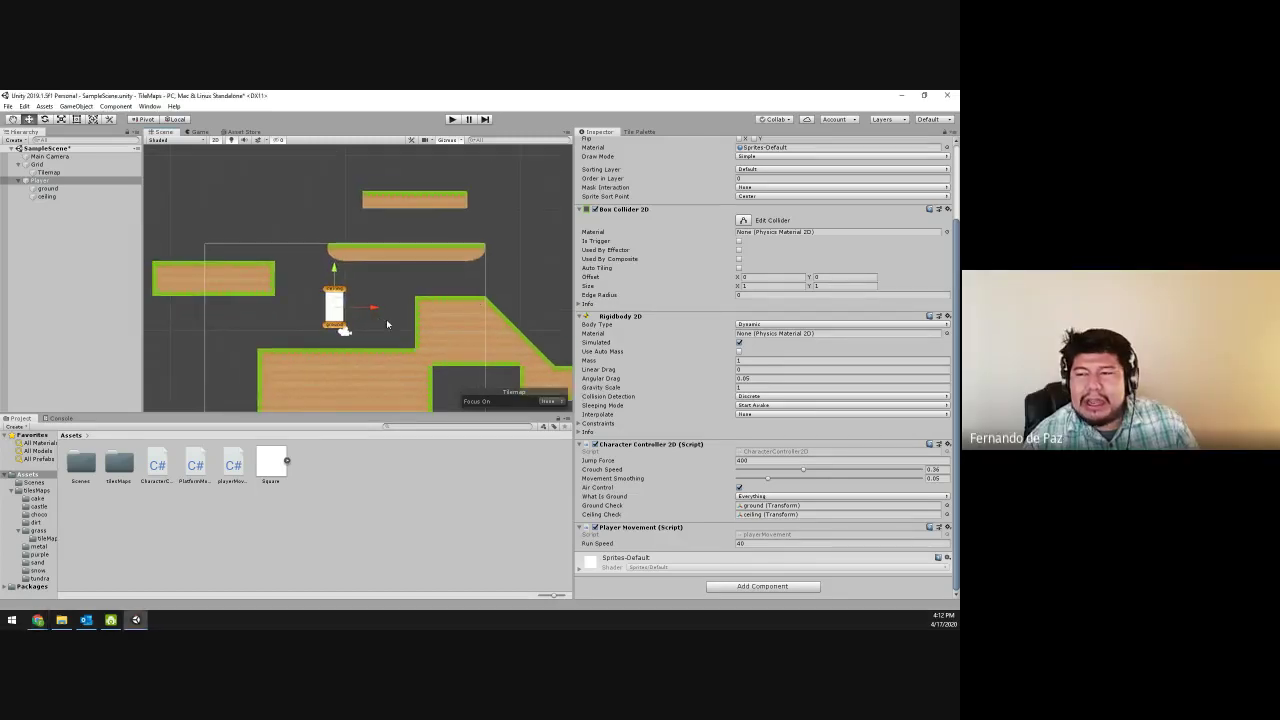
scroll(461, 283, "down", 3)
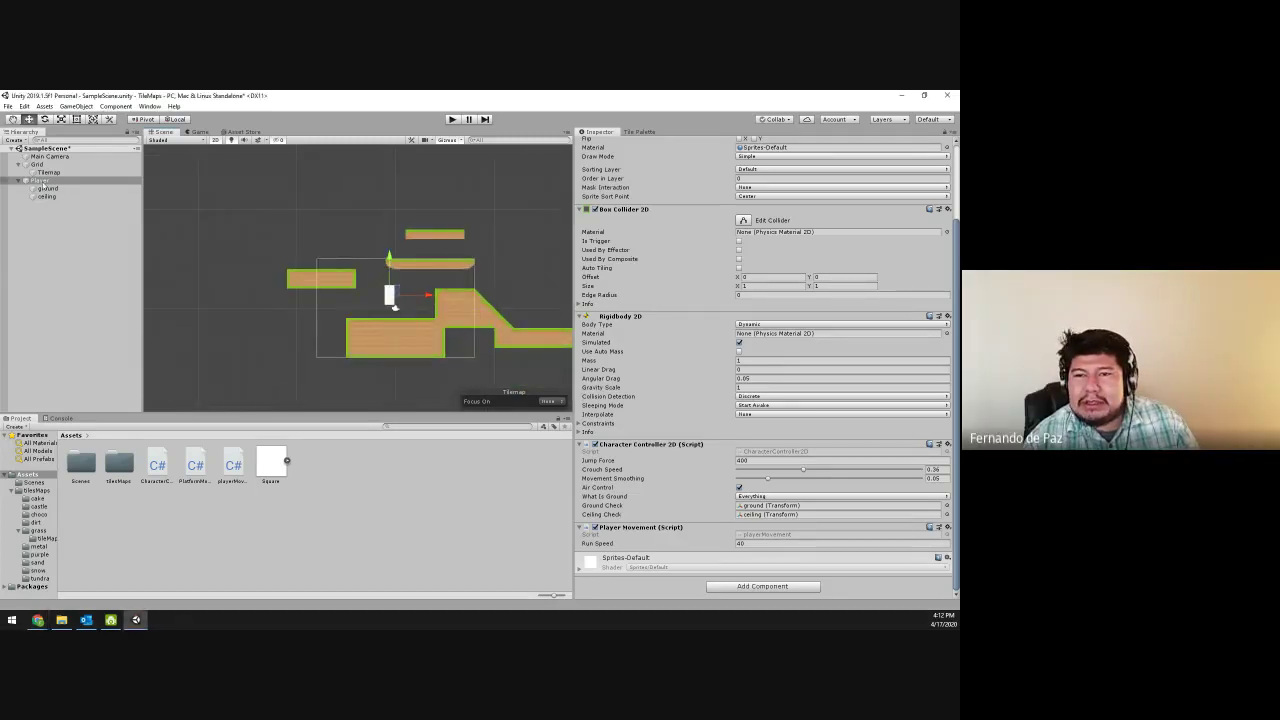
left_click(452, 119)
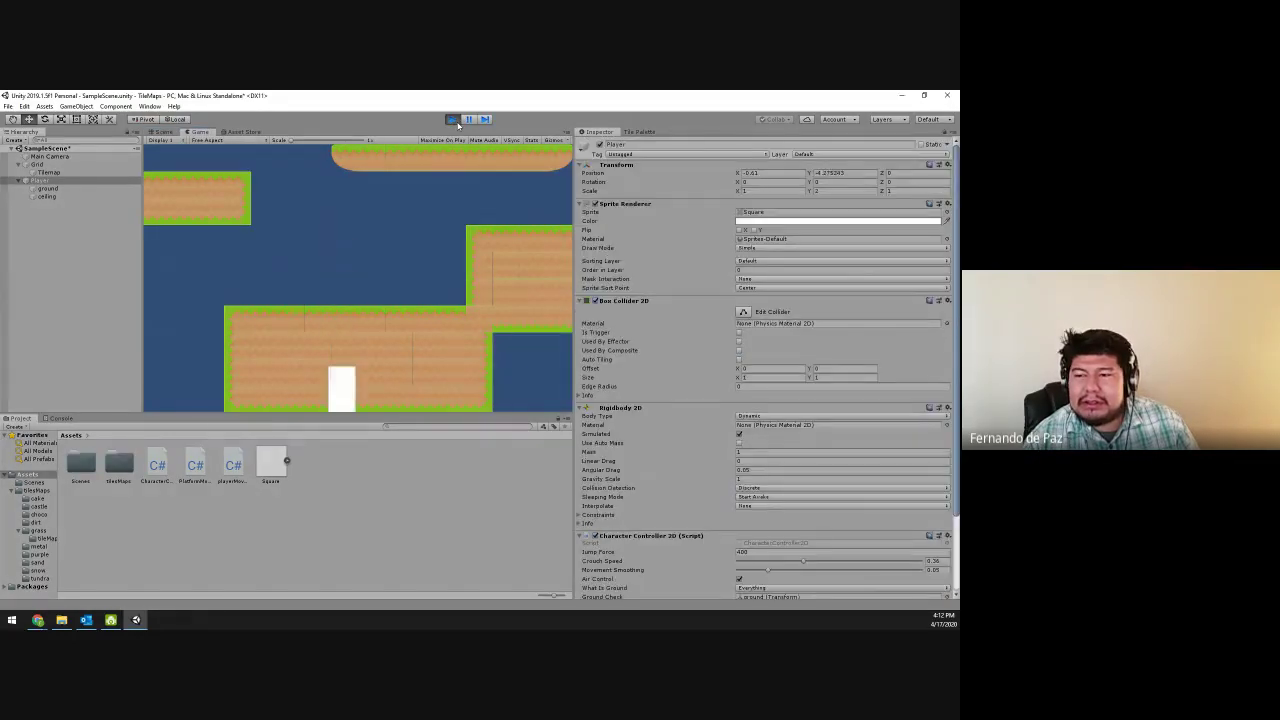
left_click(455, 121)
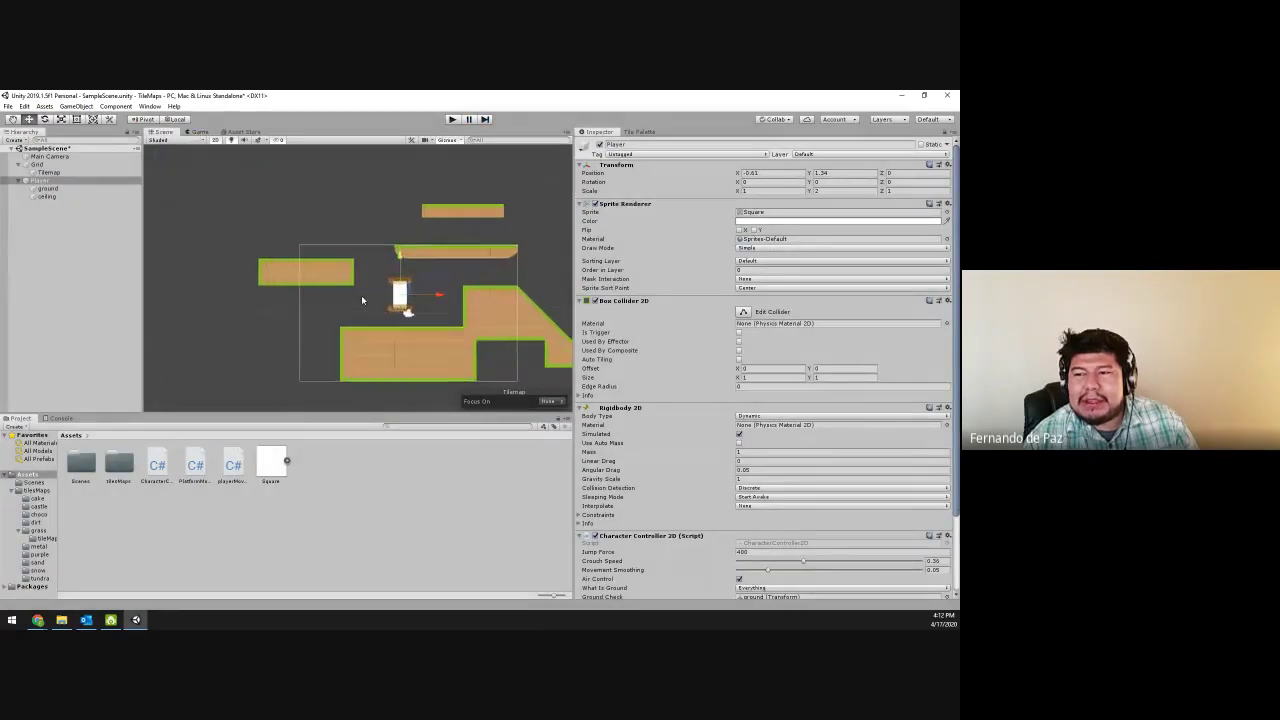
- Rename the Tilemap object under Grid as Ground
scroll(361, 295, "up", 2)
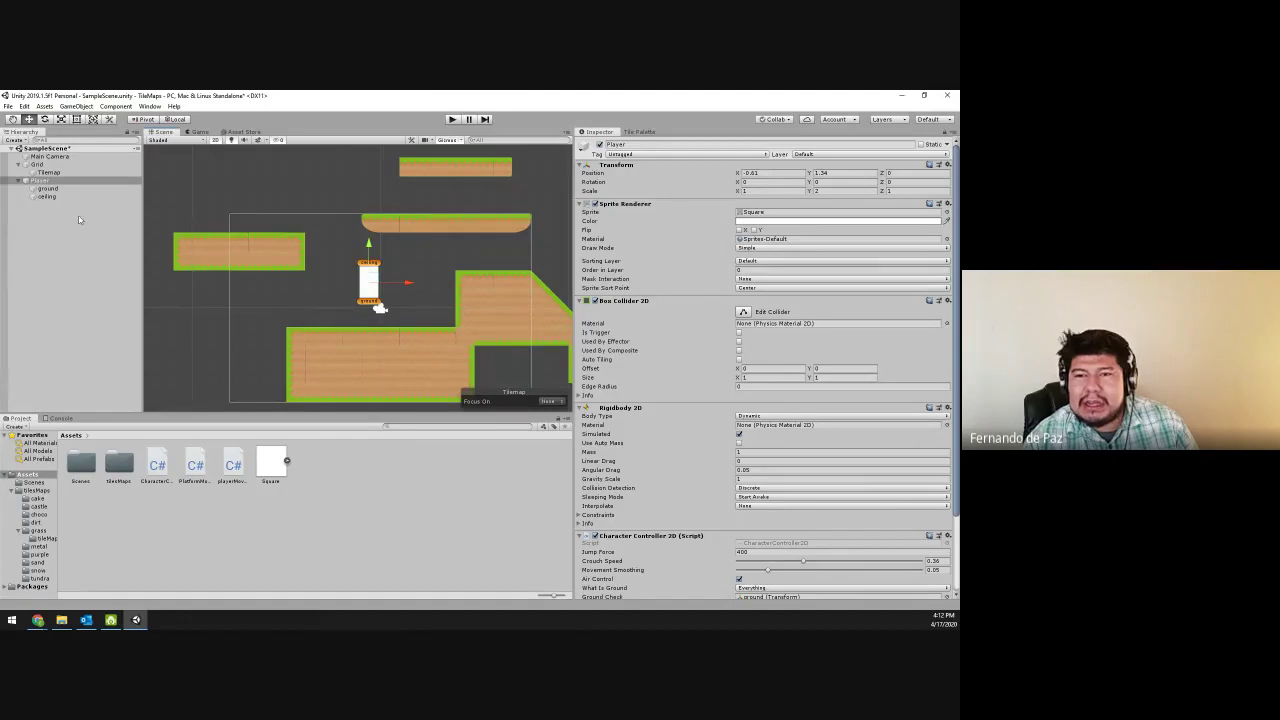
left_click(48, 172)
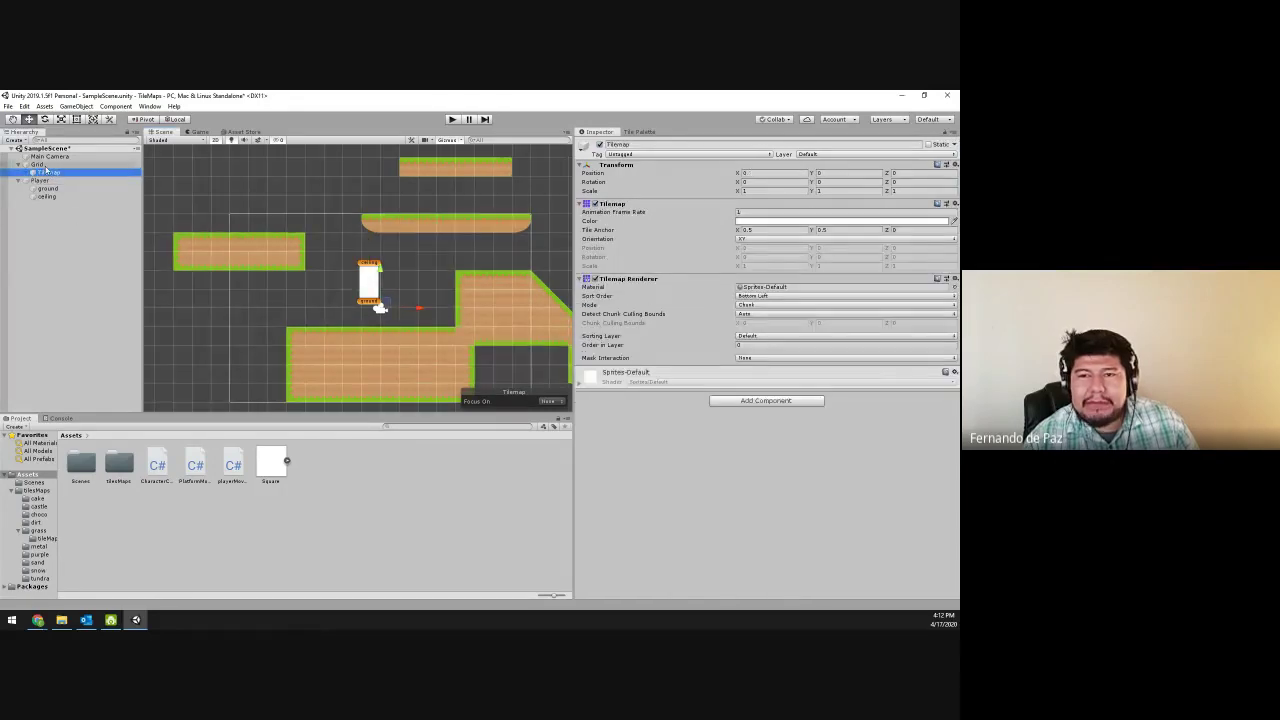
left_click(44, 165)
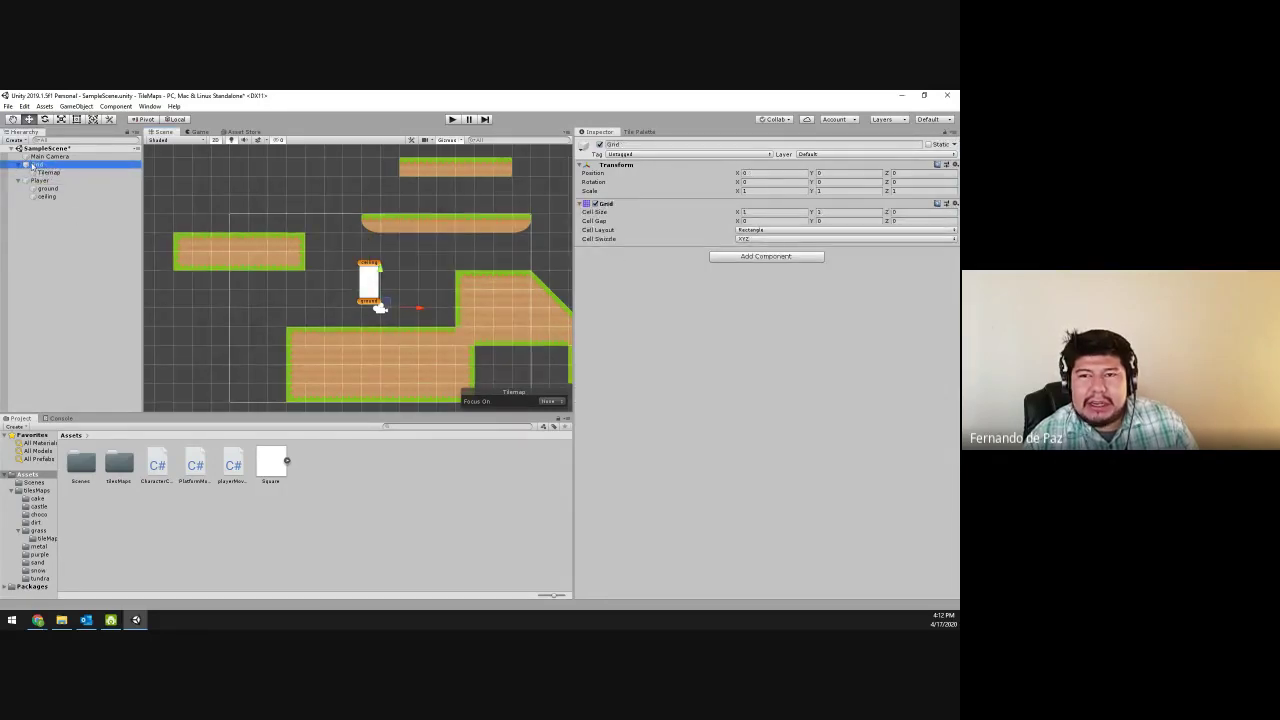
left_click(50, 173)
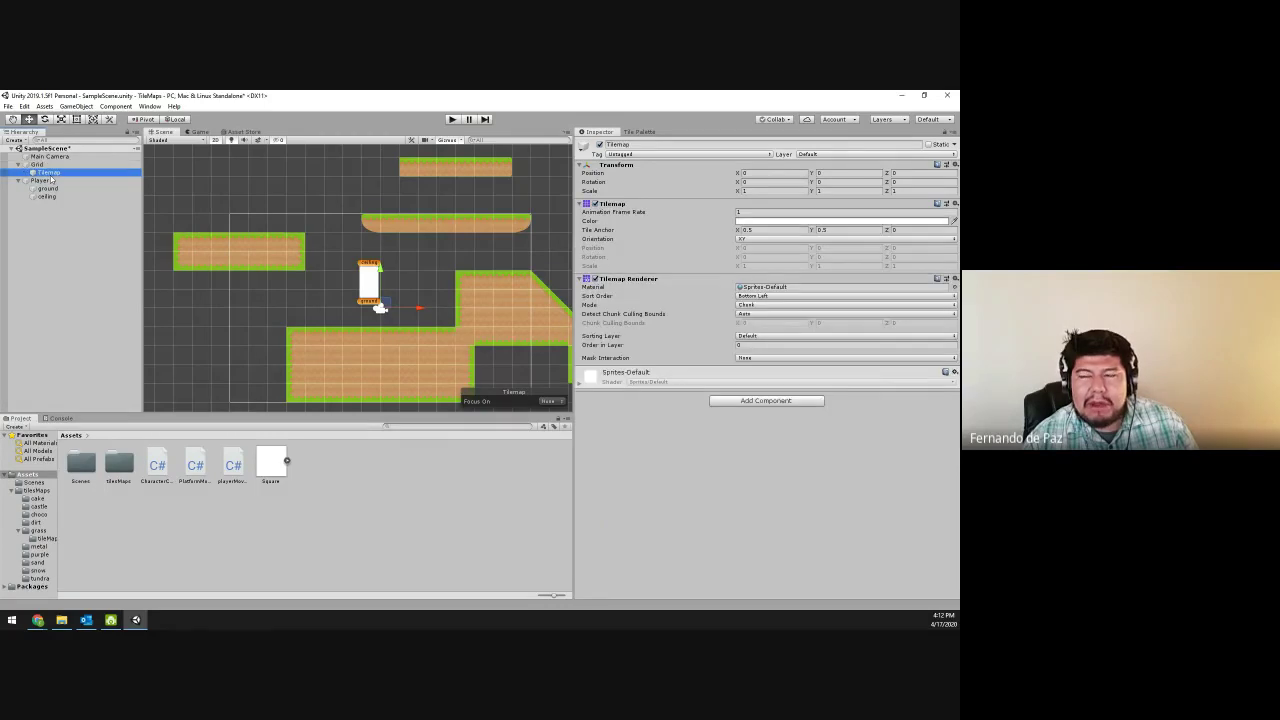
left_click(617, 144)
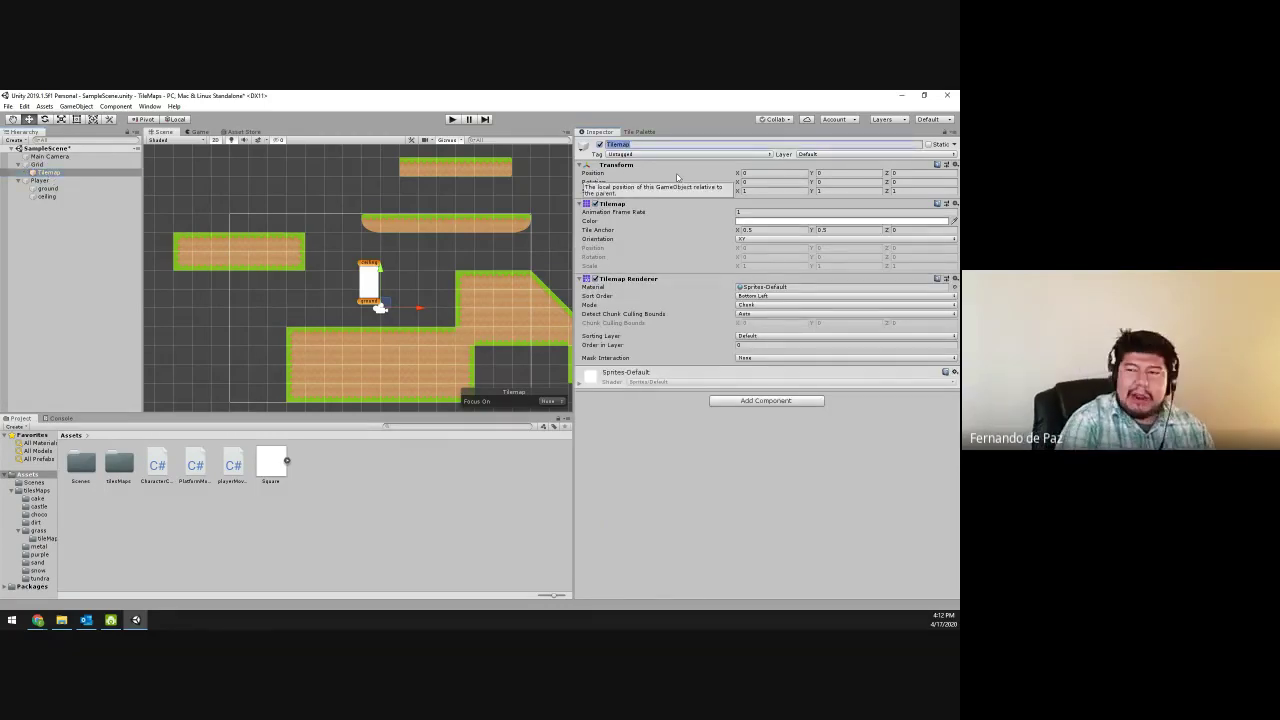
type("c")
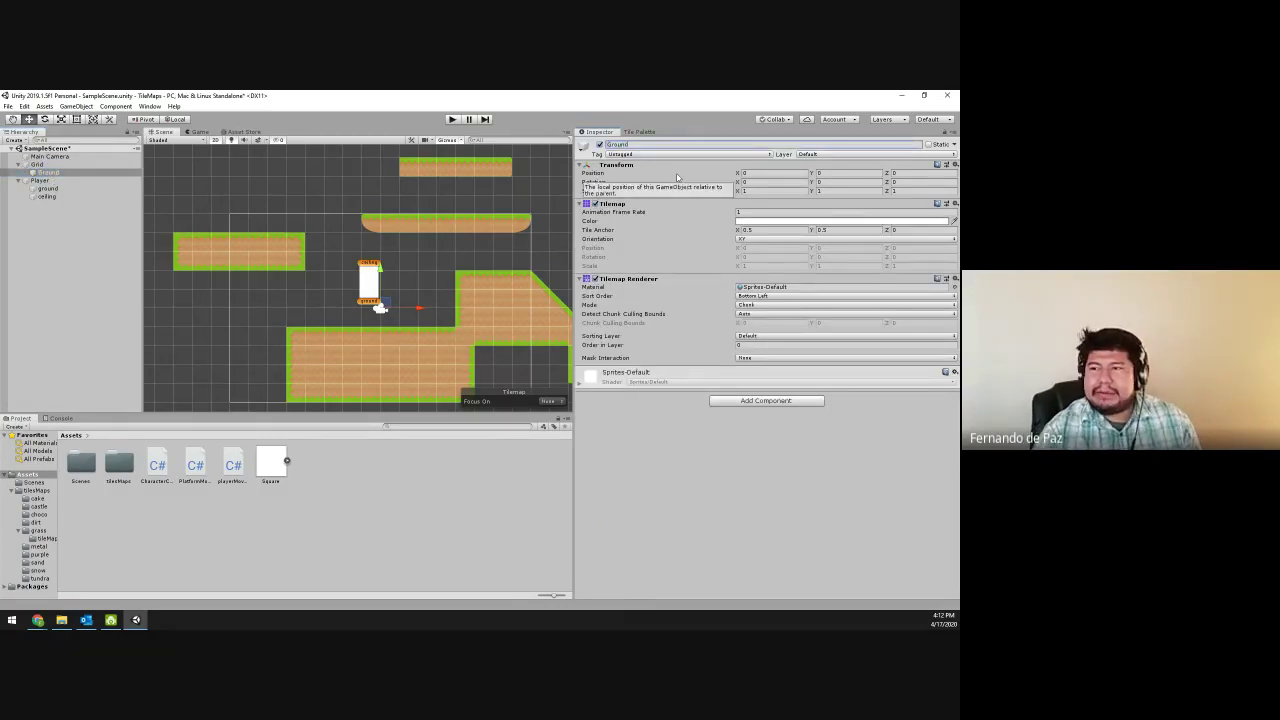
- Add a Tilemap Collider 2D component to the Ground tilemap
left_click(760, 401)
type("tile")
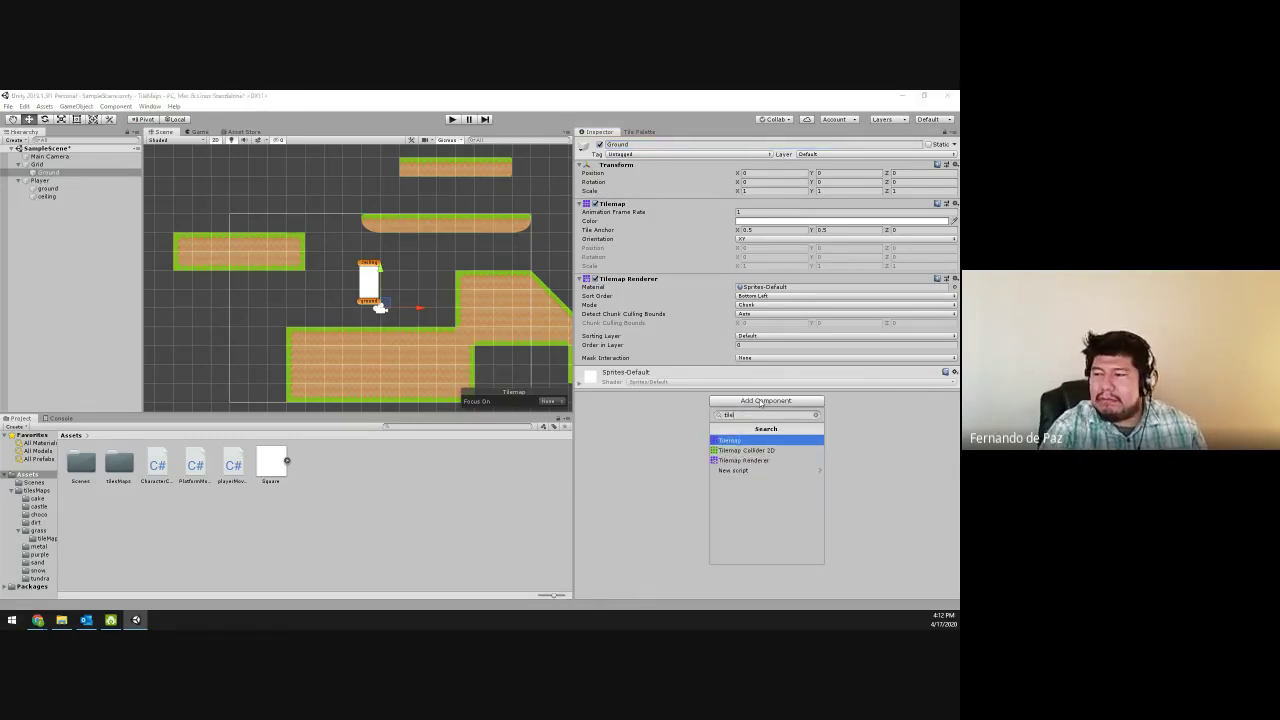
key("Down")
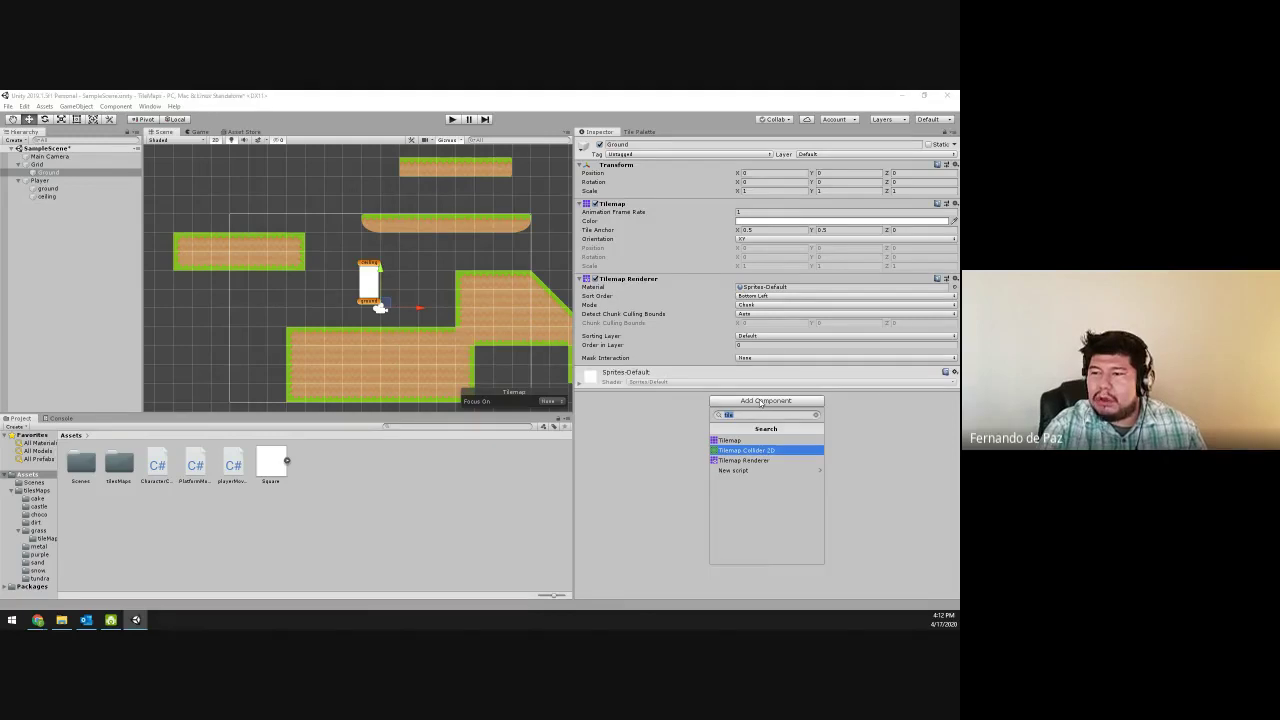
key("Return")
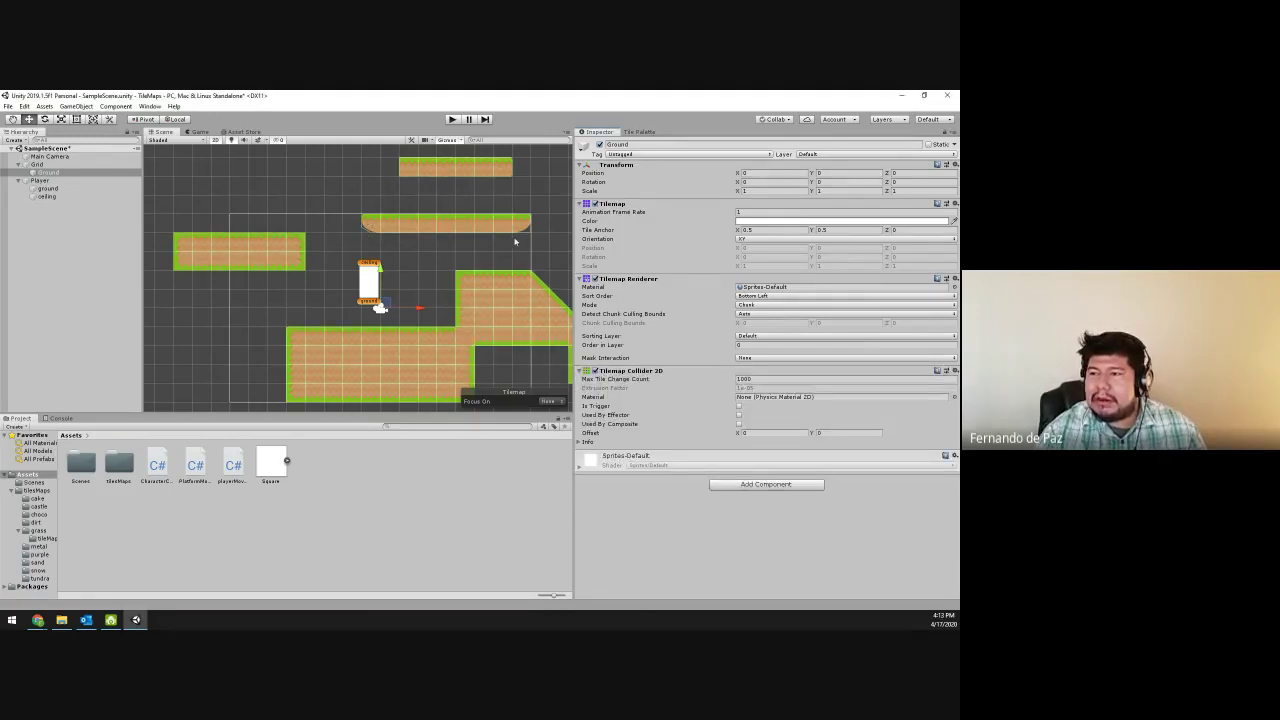
- Run the scene, move and jump the Player to test its collision with the tilemap, and stop it
left_click(452, 119)
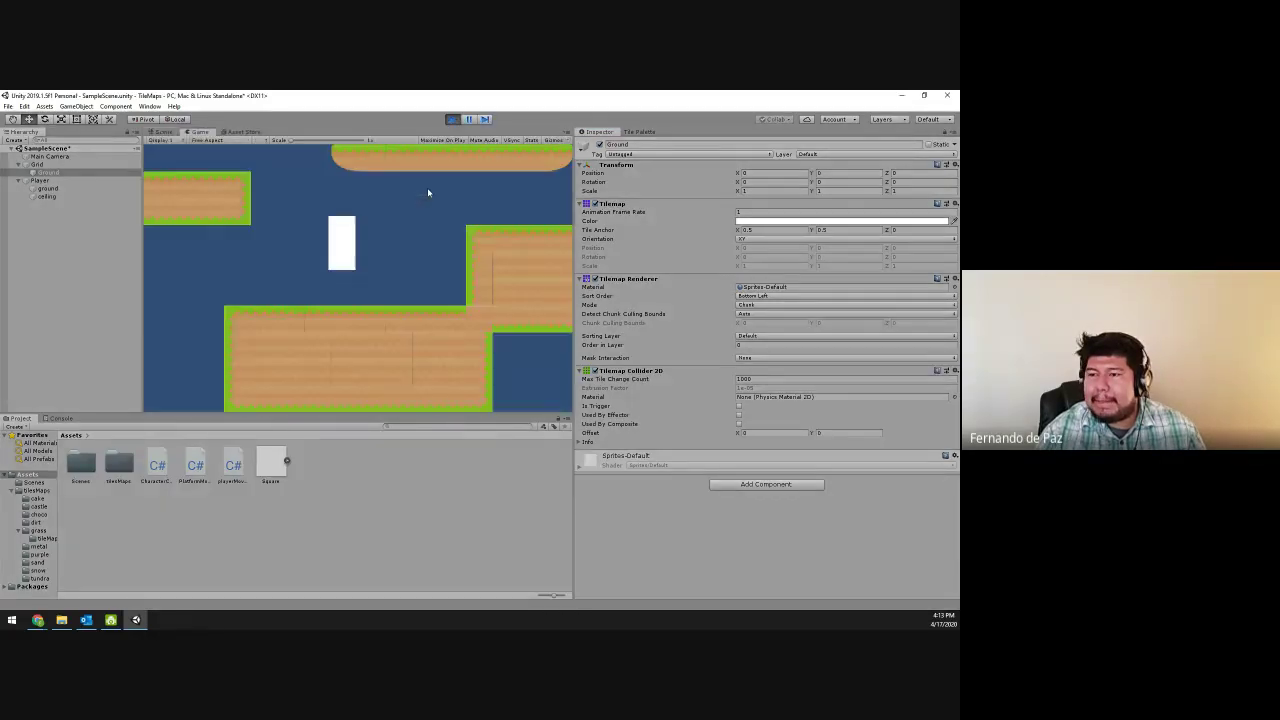
key("Right")
key("space")
key("Left")
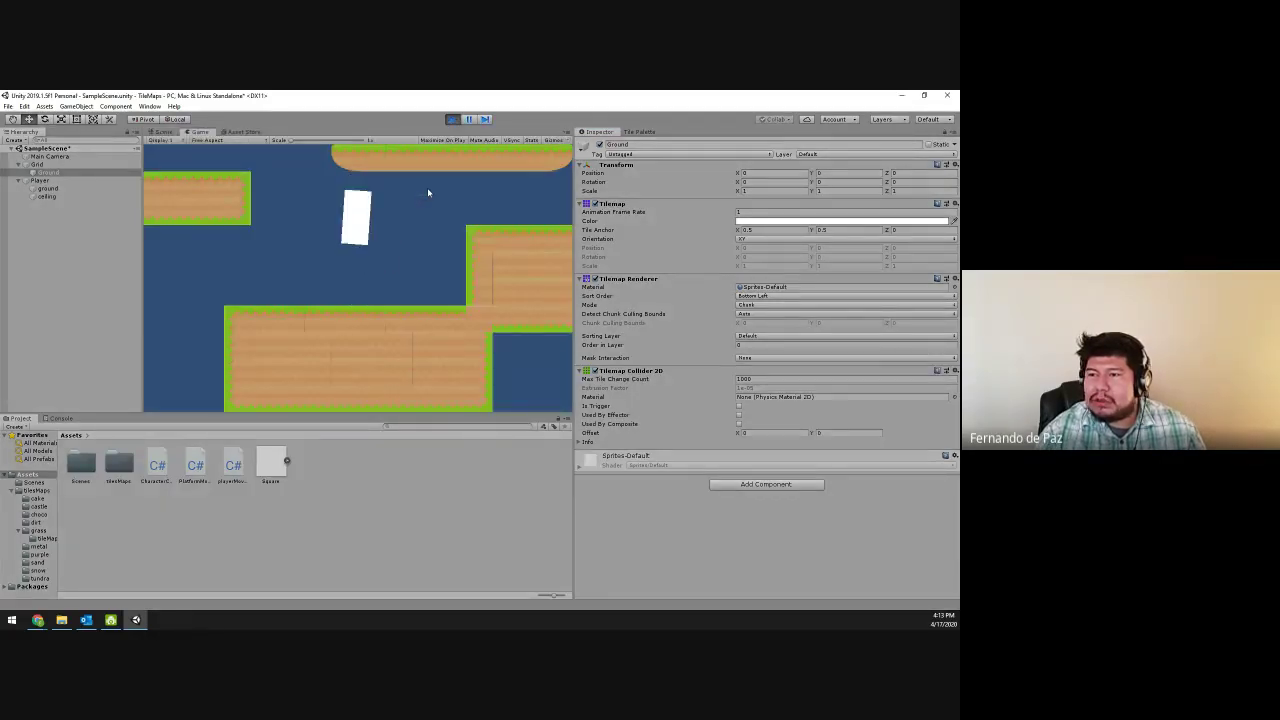
key("Right")
key("Right")
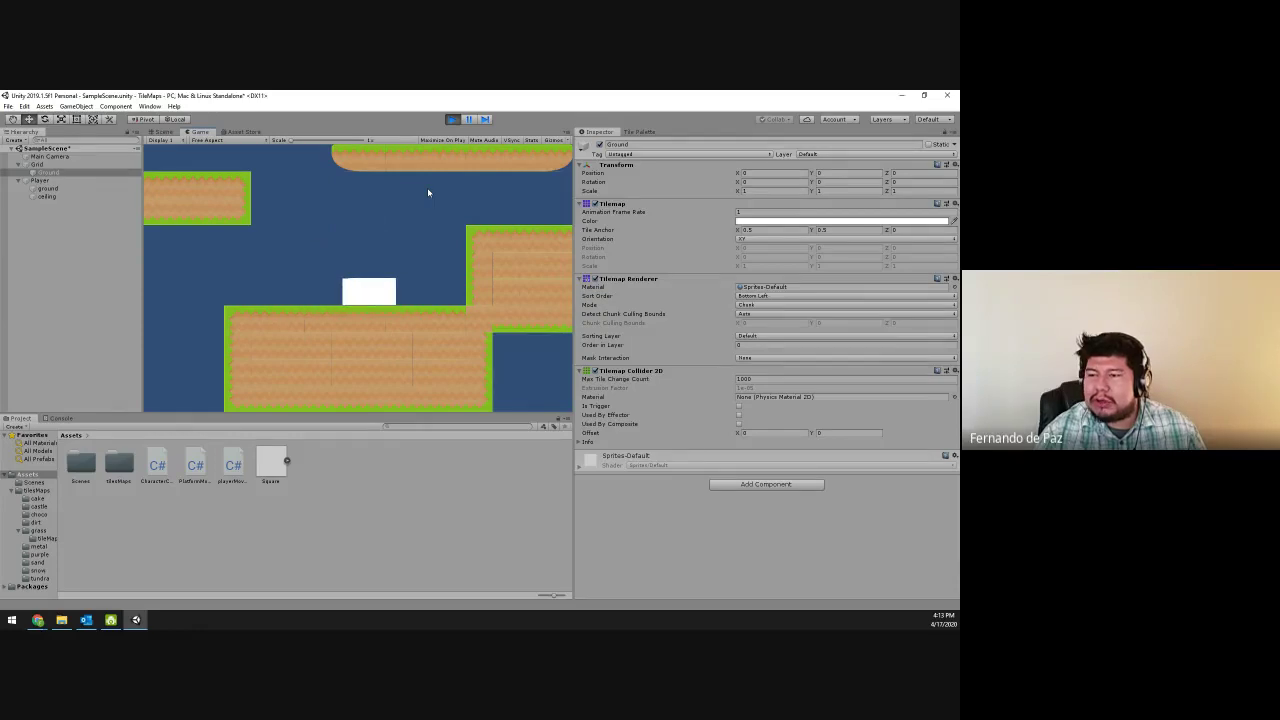
key("Left")
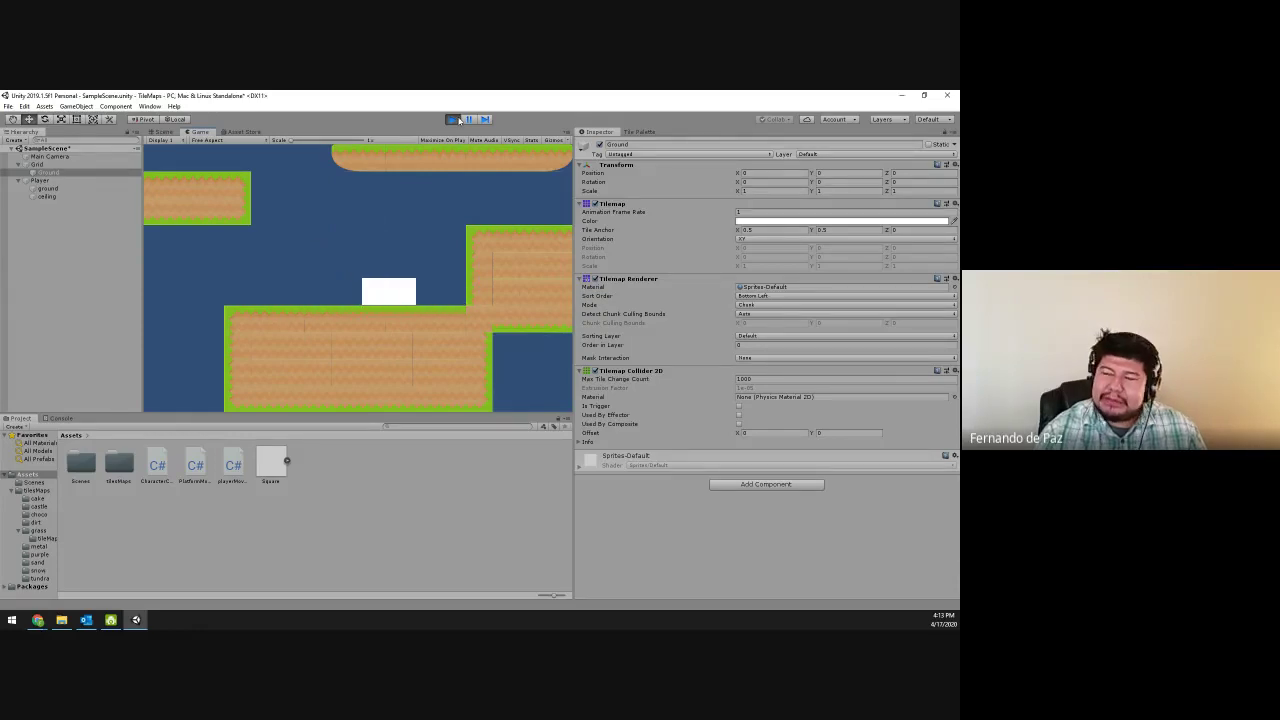
left_click(453, 119)
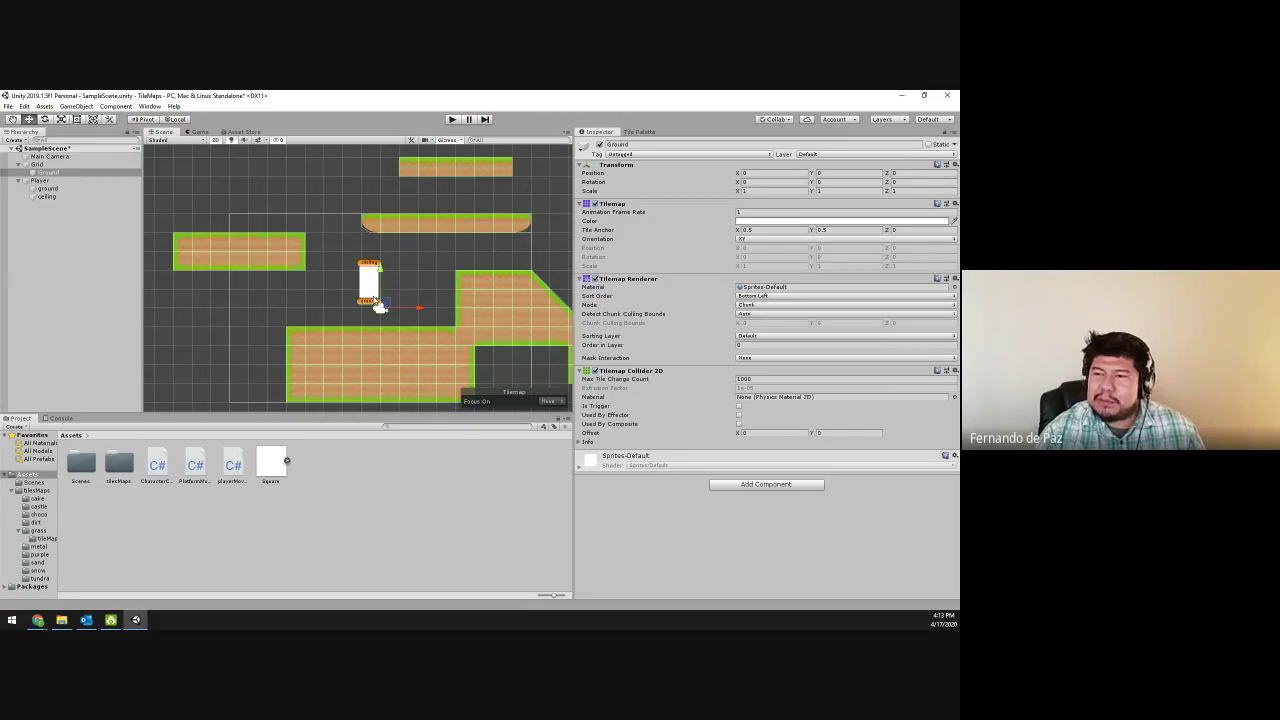
- Freeze the Z rotation in the Constraints of the Player's Rigidbody 2D
left_click(57, 182)
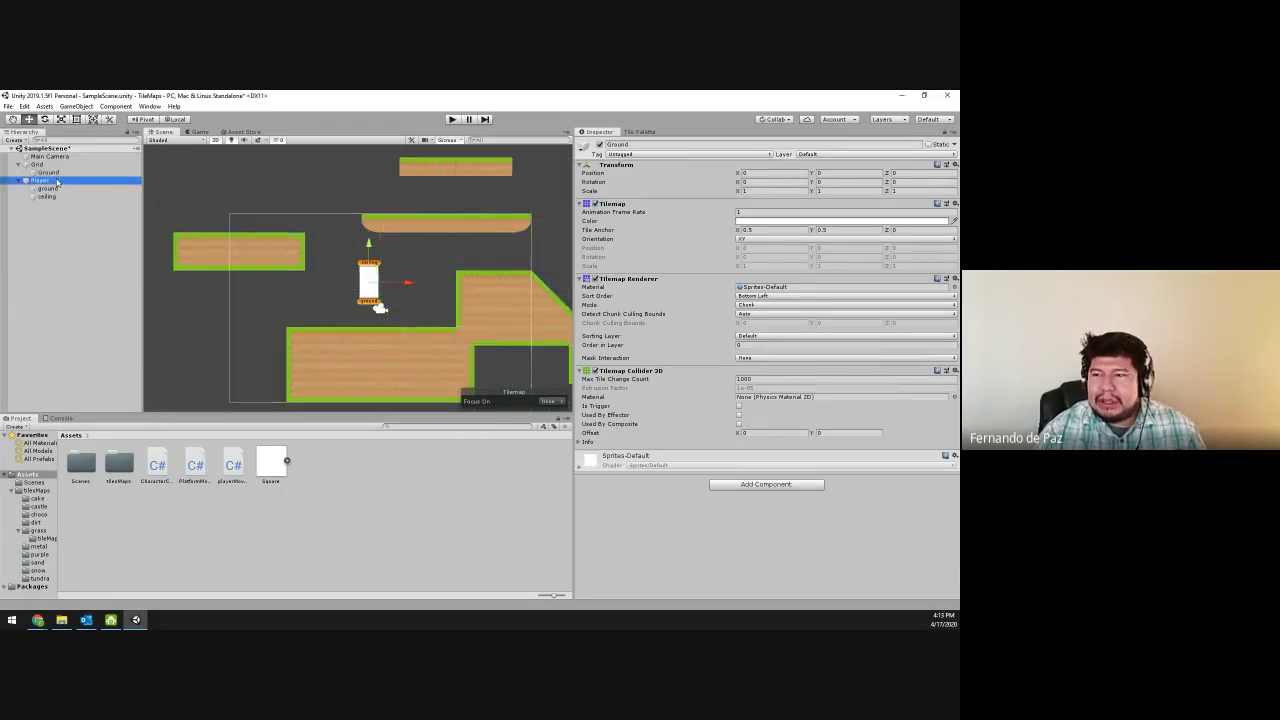
scroll(691, 386, "down", 5)
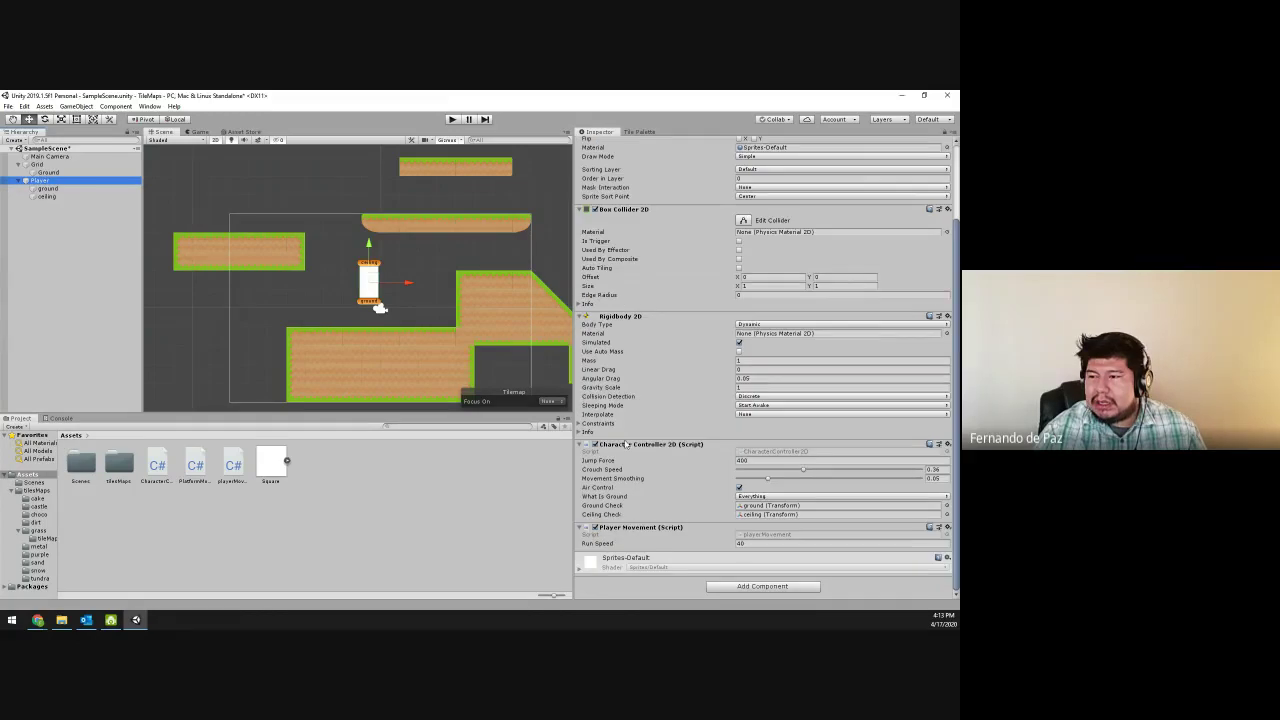
left_click(580, 424)
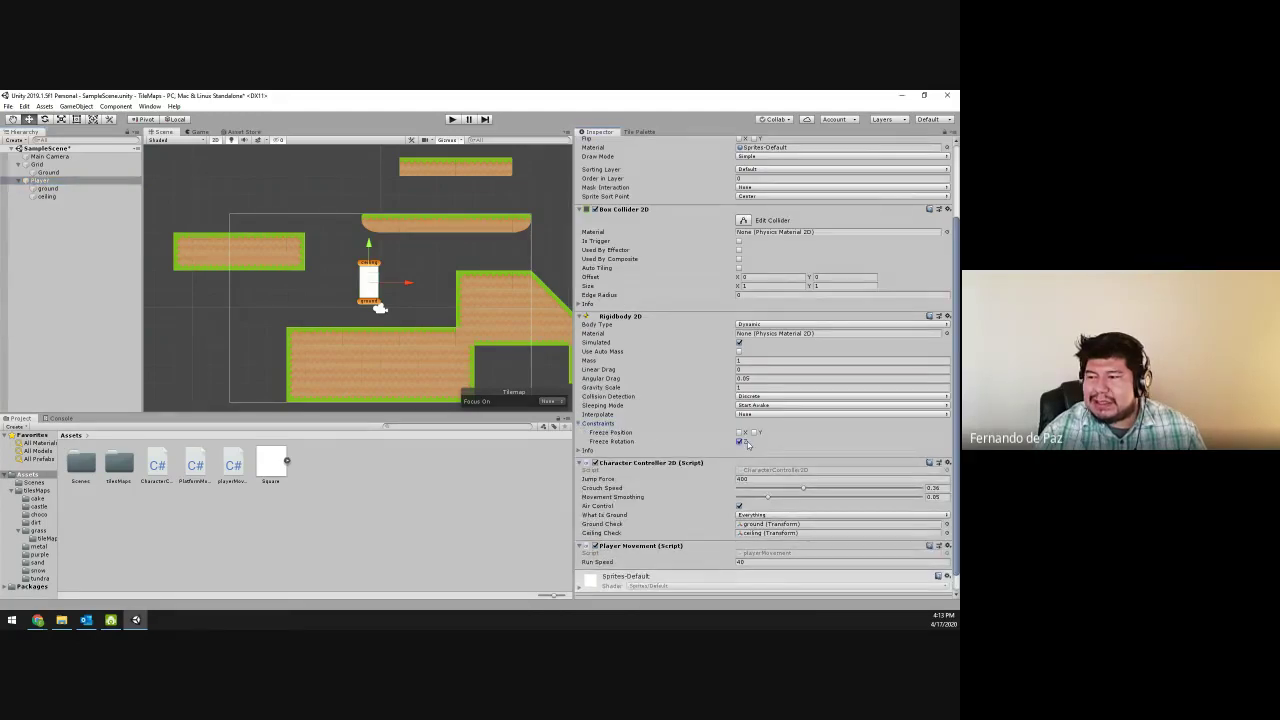
- Run the scene again to test walking and jumping with the Player's rotation frozen, and stop it
left_click(454, 119)
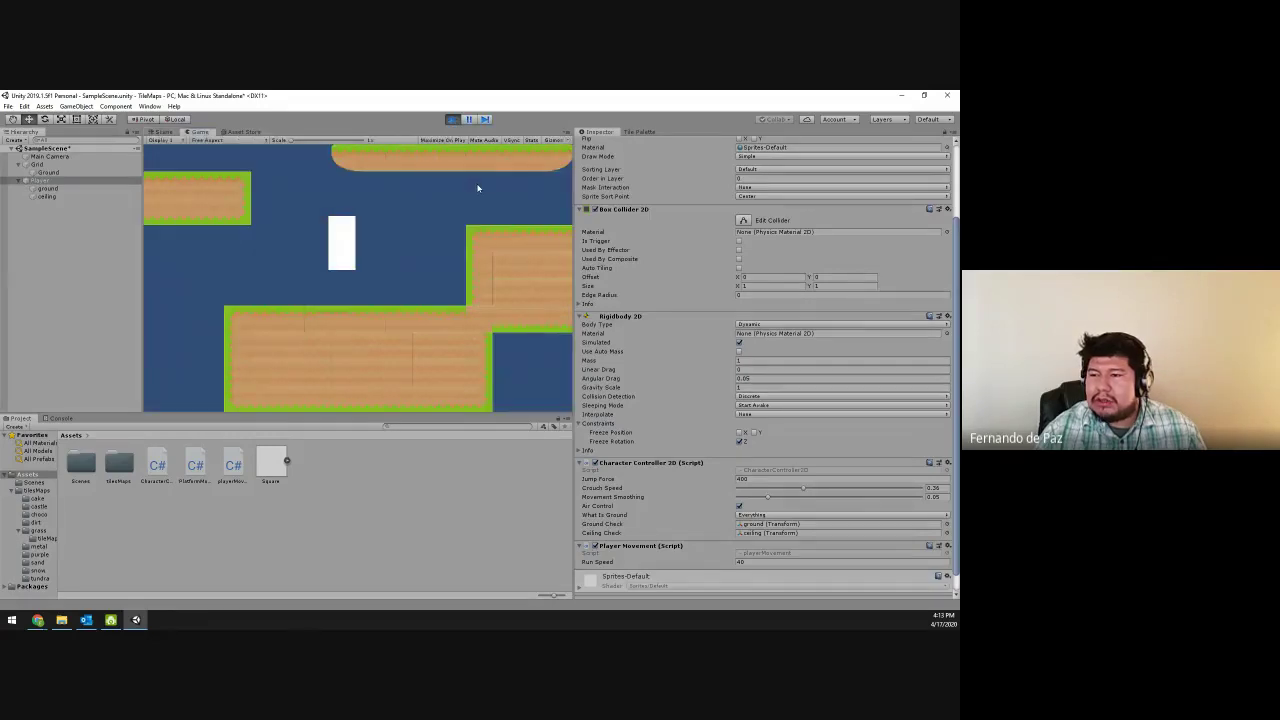
key("Right")
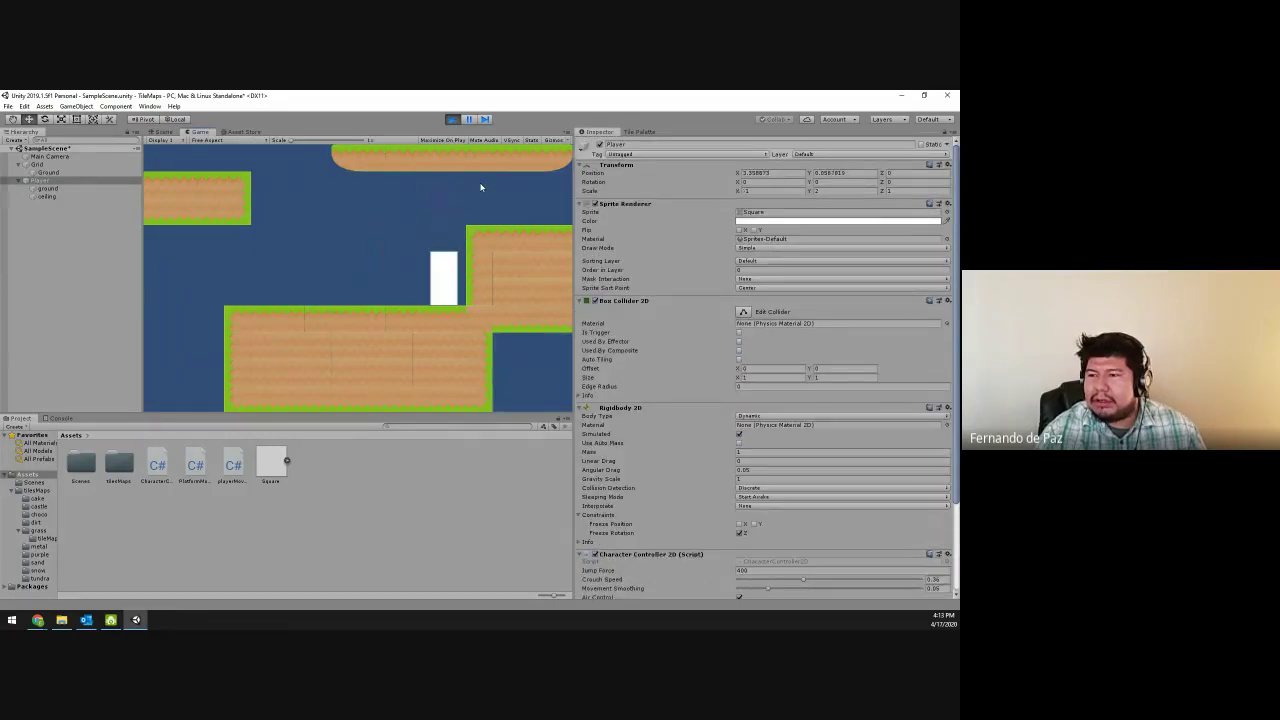
key("space")
key("Left")
key("Left")
key("space")
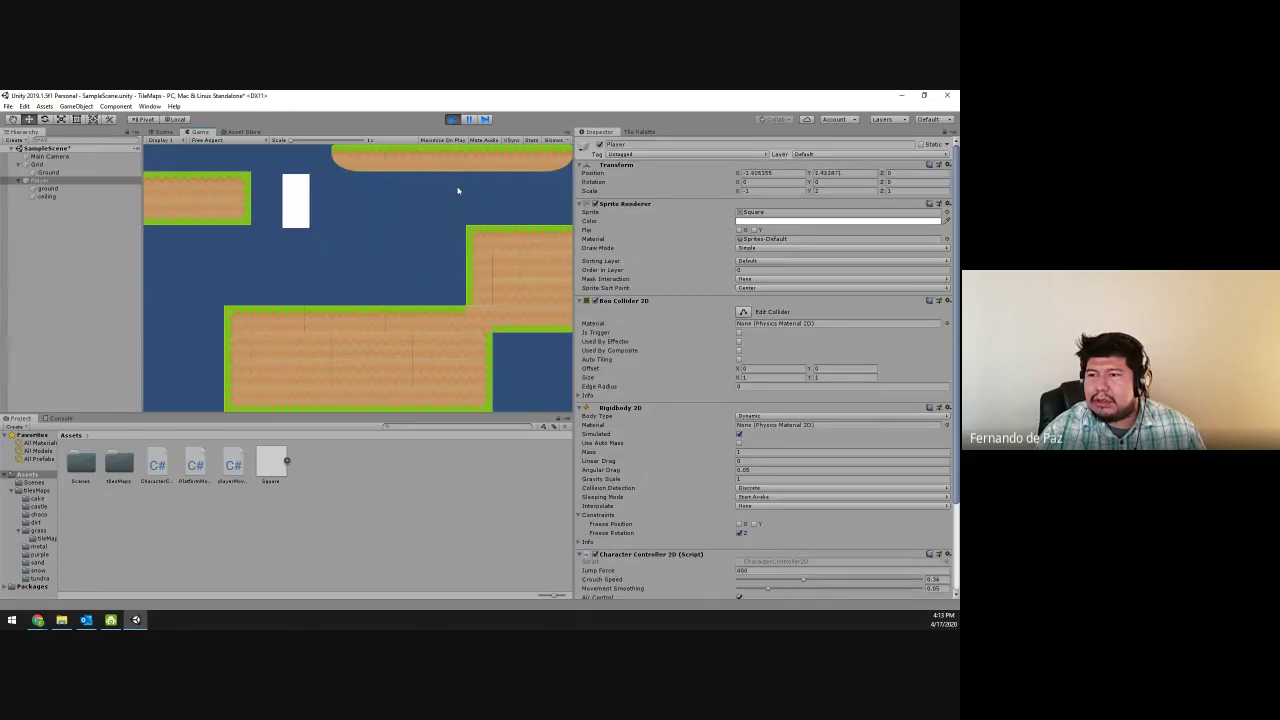
key("Right")
key("Left")
key("space")
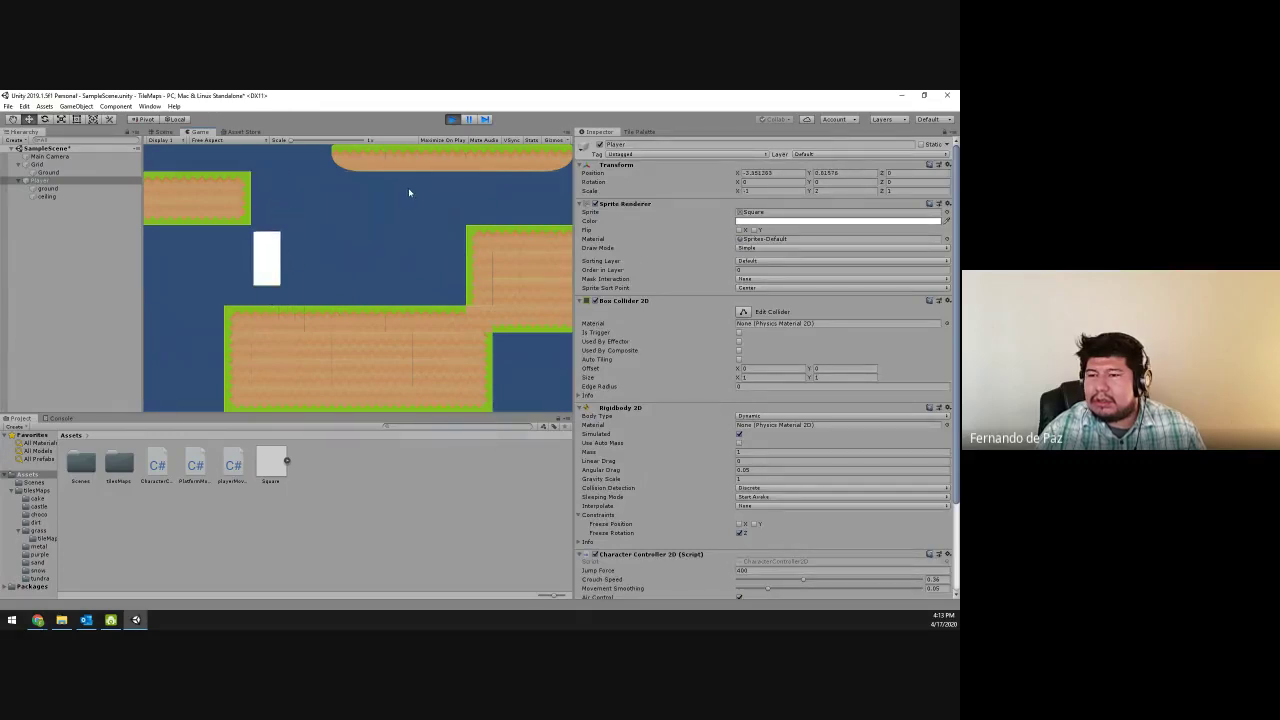
key("Left")
key("space")
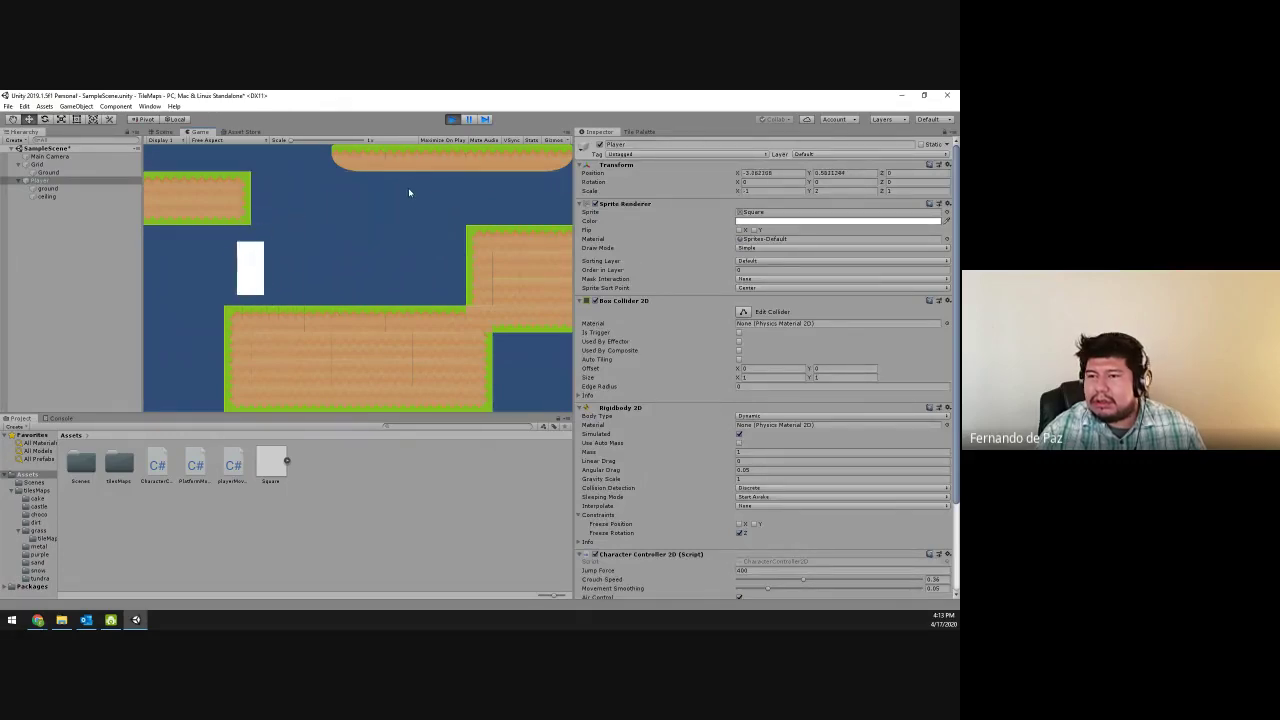
key("Right")
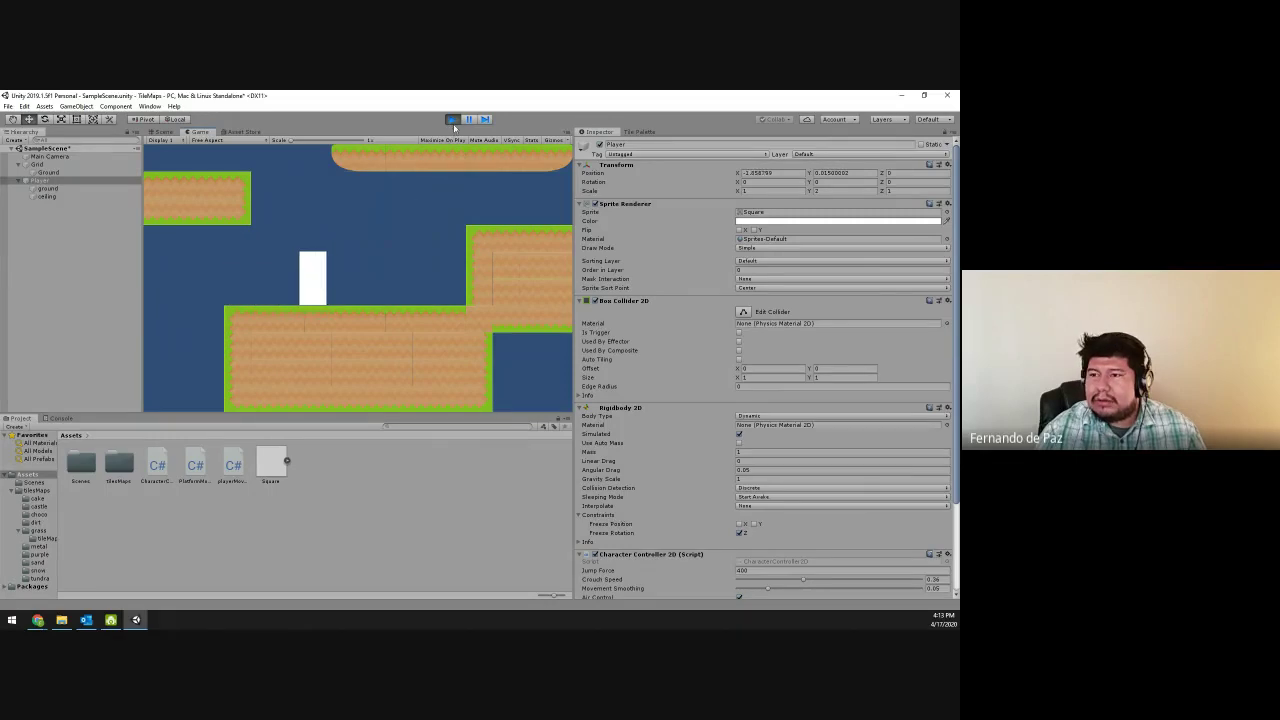
key("ctrl+p")
- Select the tiles of the rounded floating platform above the Player and move them up one cell
scroll(366, 262, "down", 3)
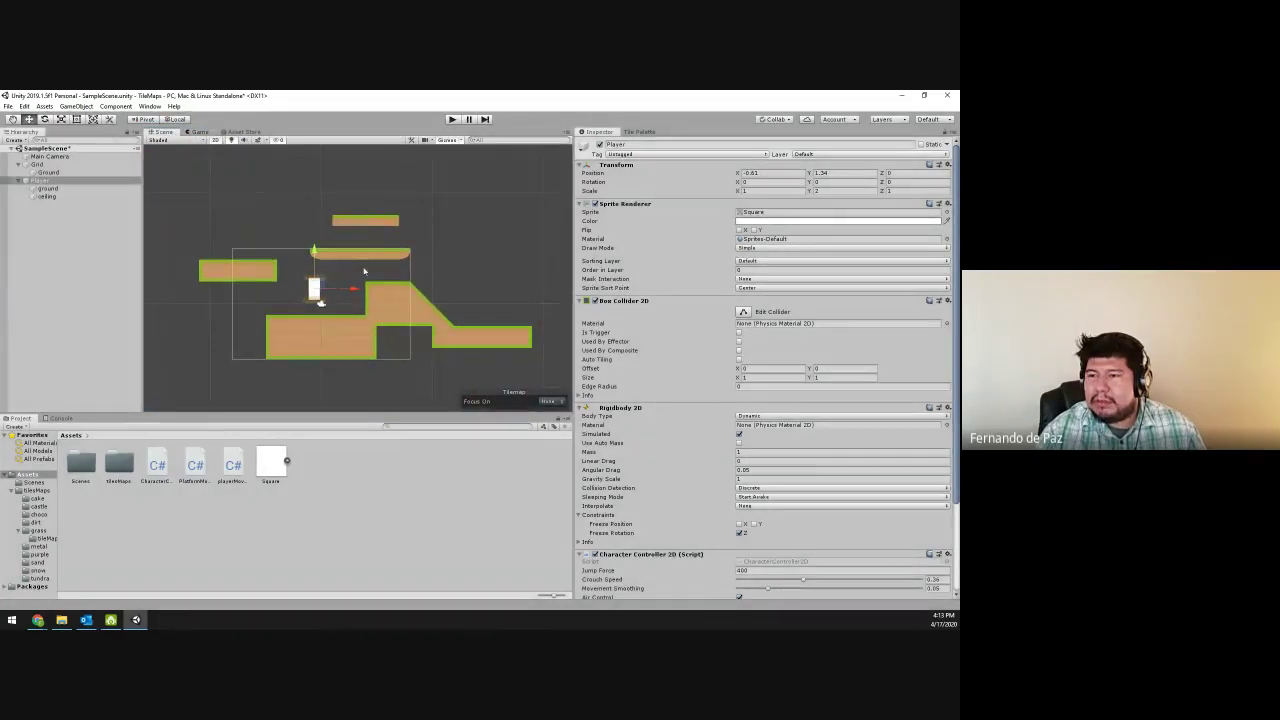
scroll(370, 261, "up", 3)
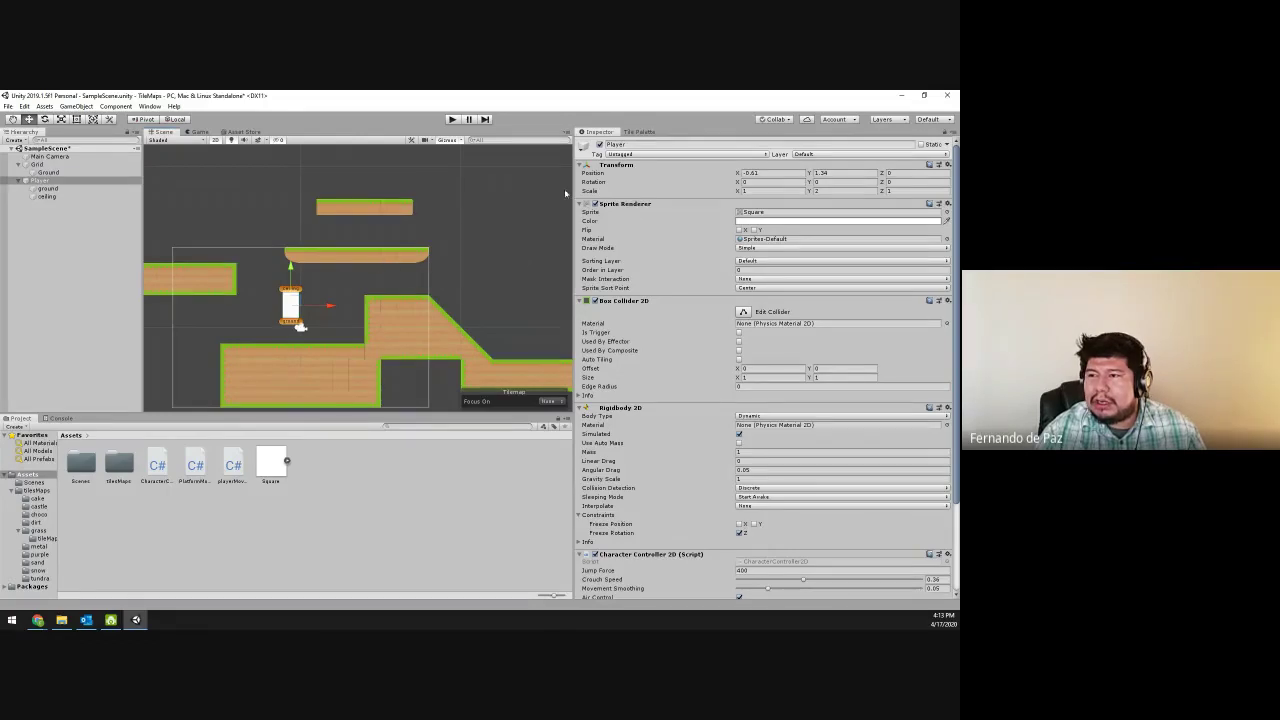
left_click(634, 132)
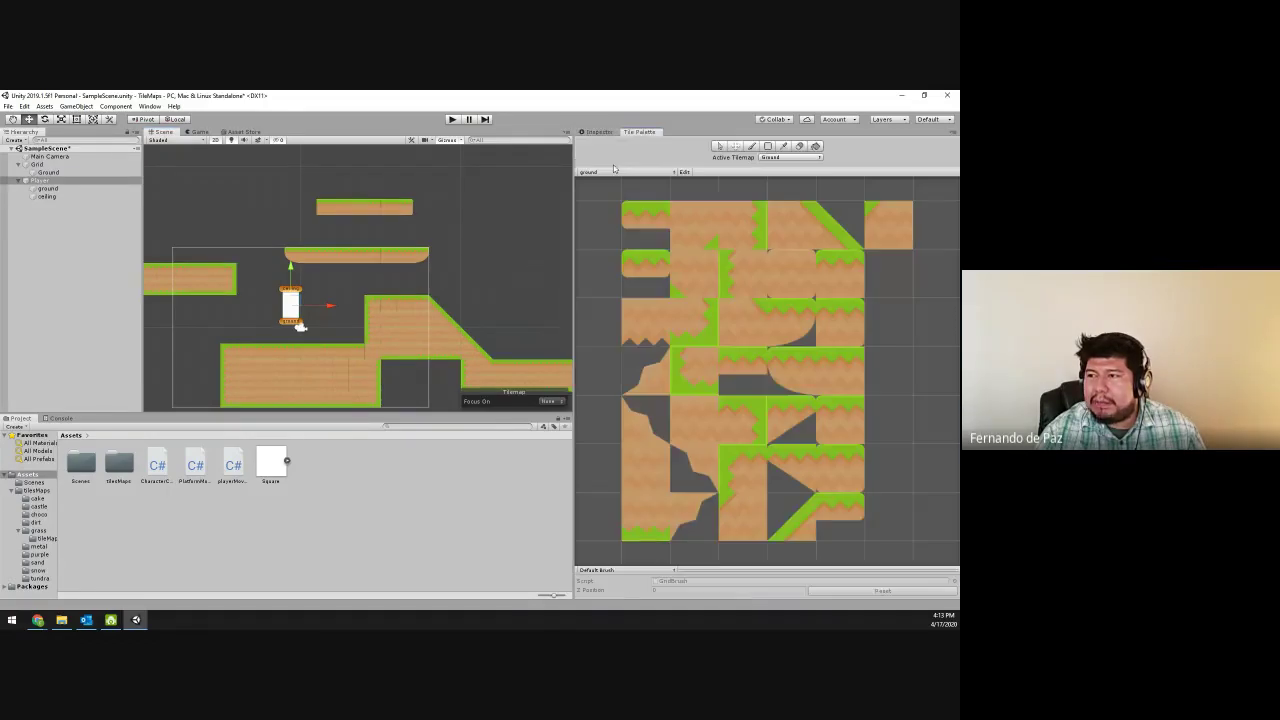
left_click(736, 146)
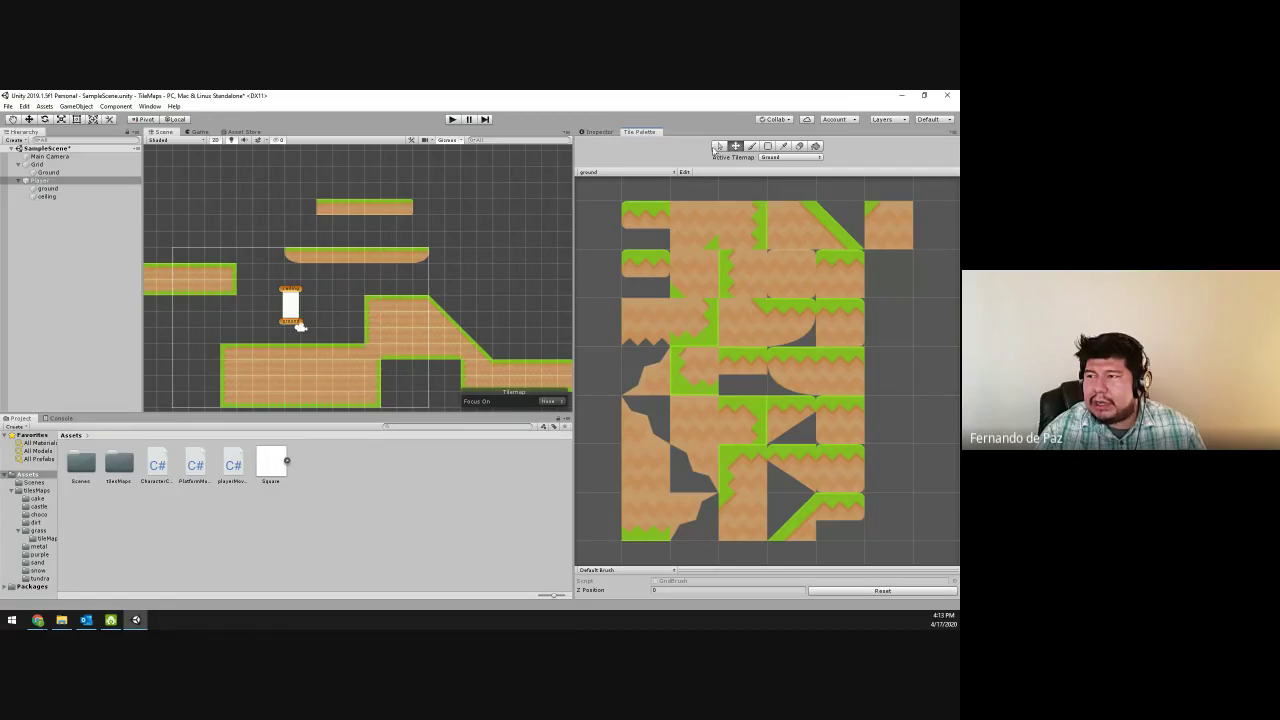
left_click(718, 146)
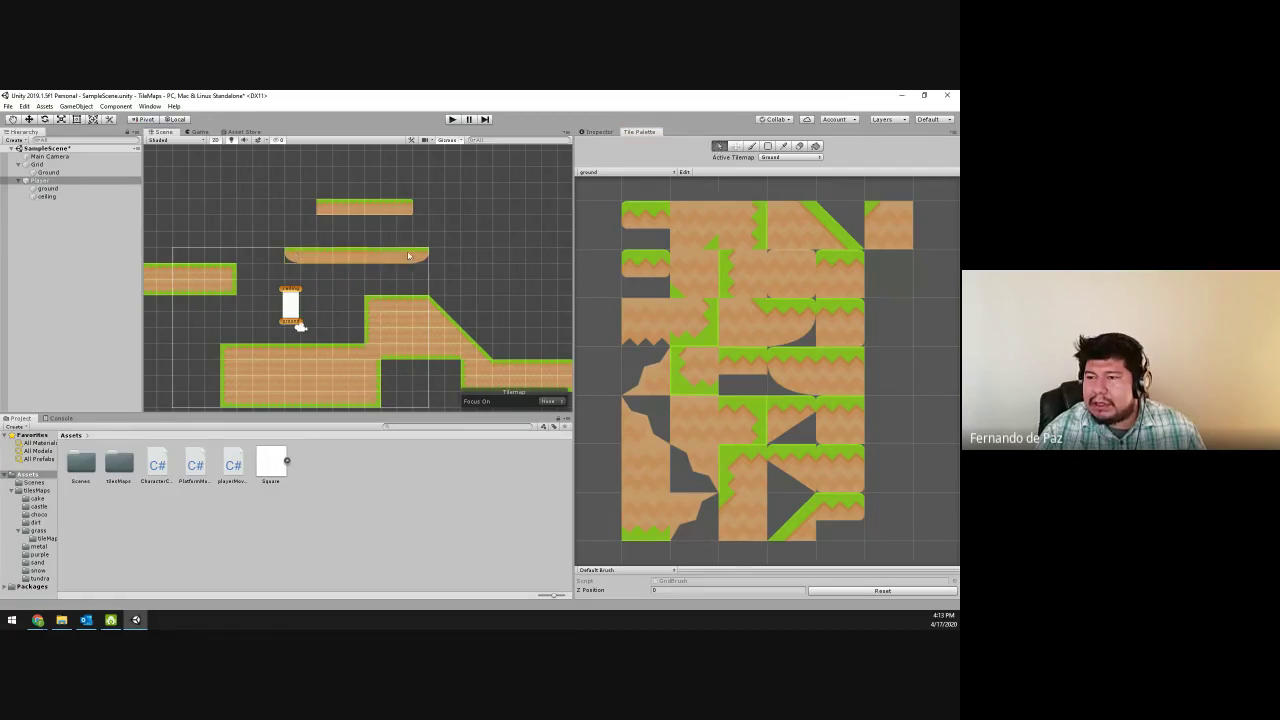
left_click(418, 256)
key("m")
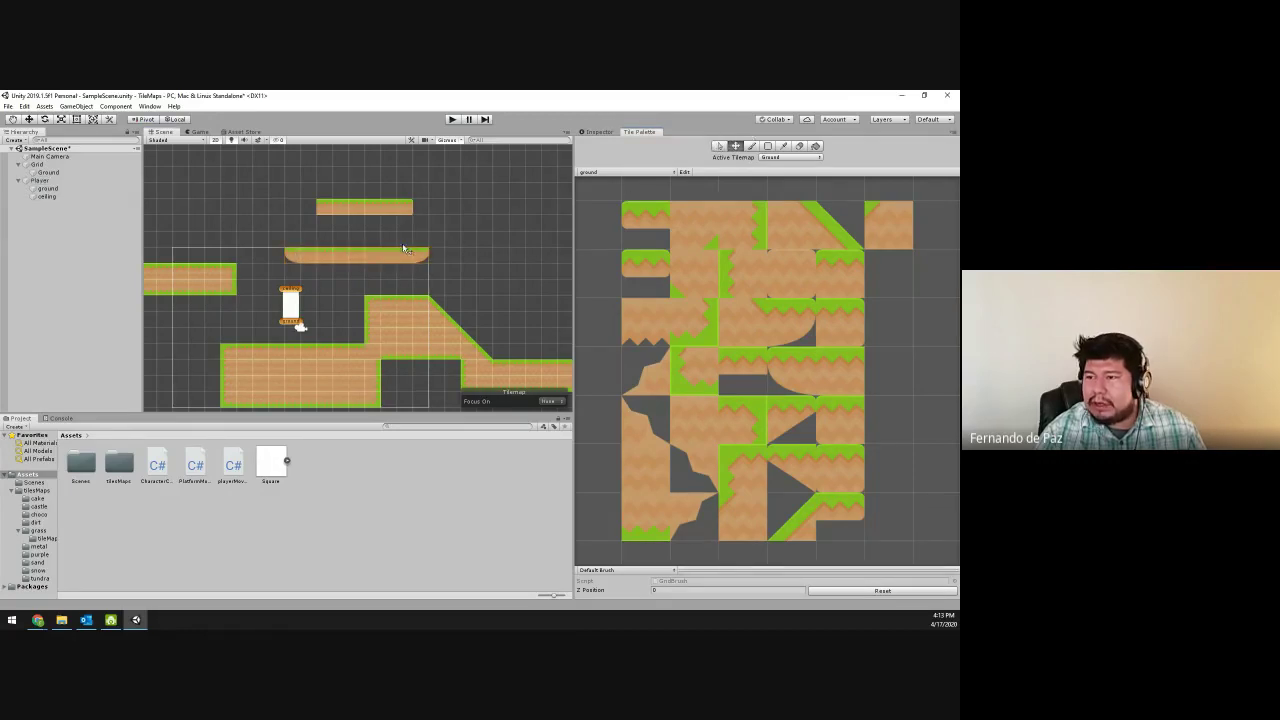
left_click_drag(393, 258, 396, 243)
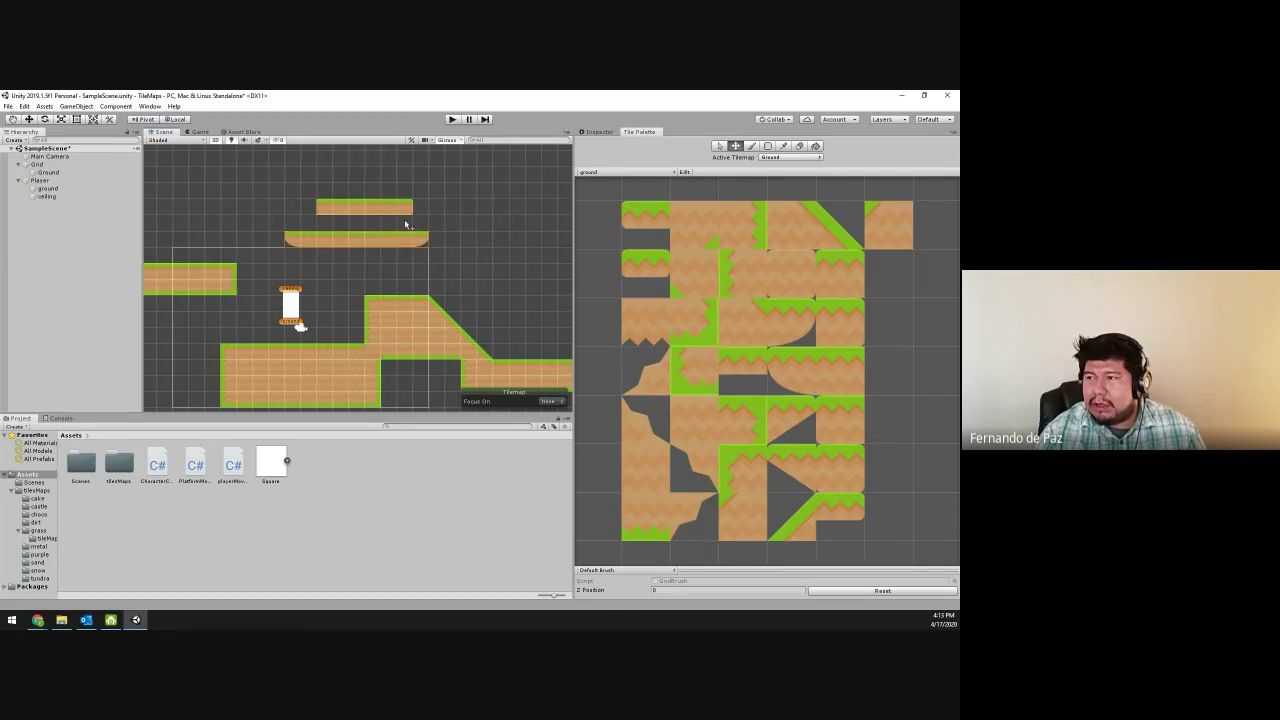
- Erase the short straight platform above the rounded one from the Ground tilemap
left_click(719, 147)
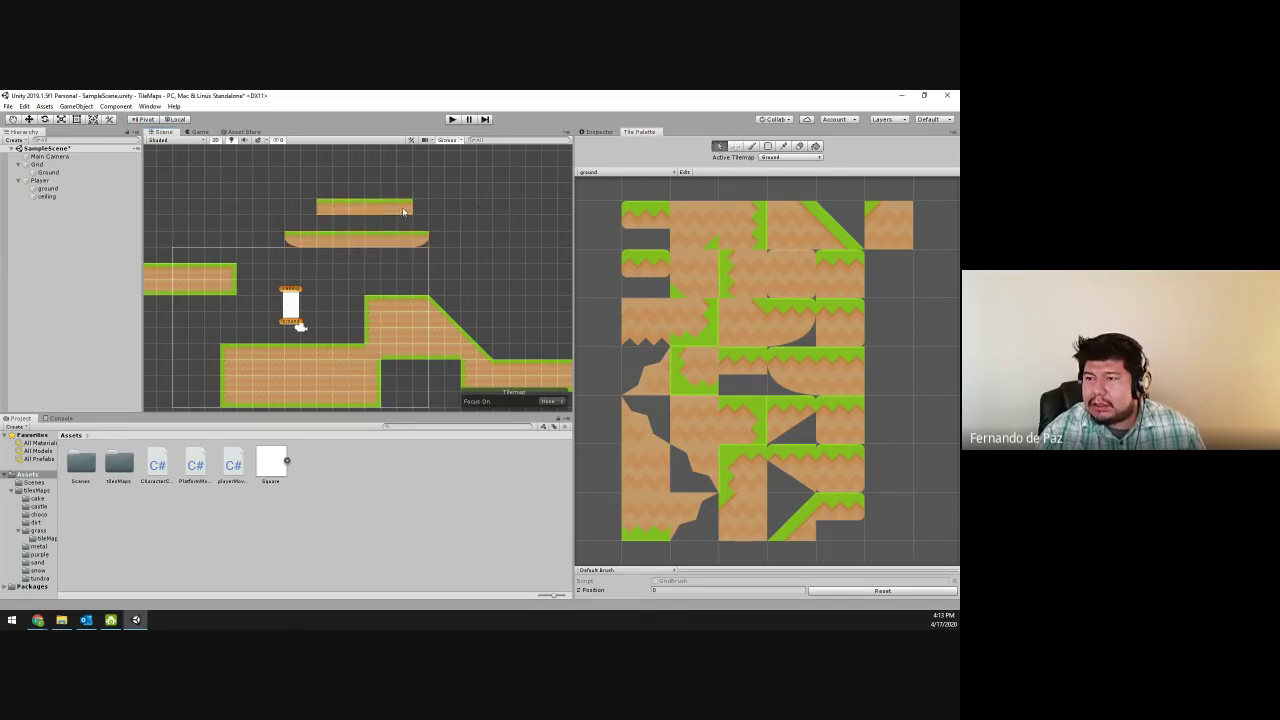
left_click(394, 206)
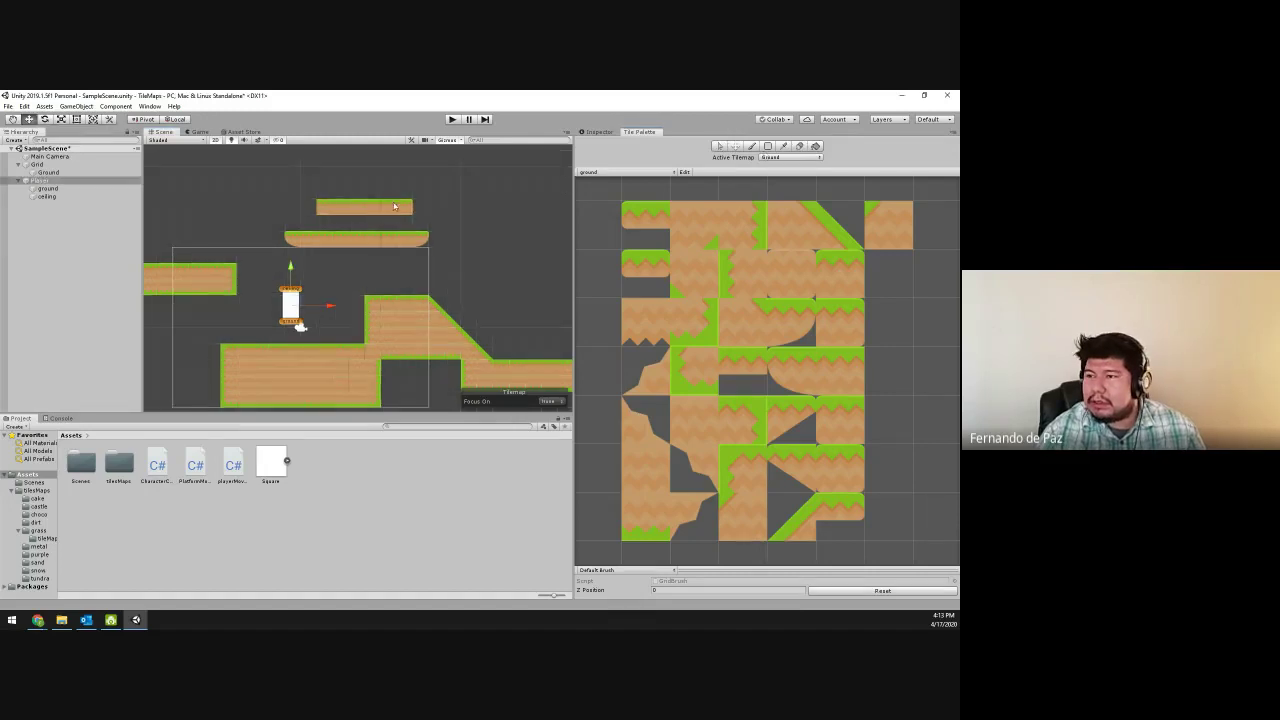
key("d")
mouse_move(410, 207)
left_mouse_down()
mouse_move(345, 206)
mouse_move(431, 211)
left_mouse_up()
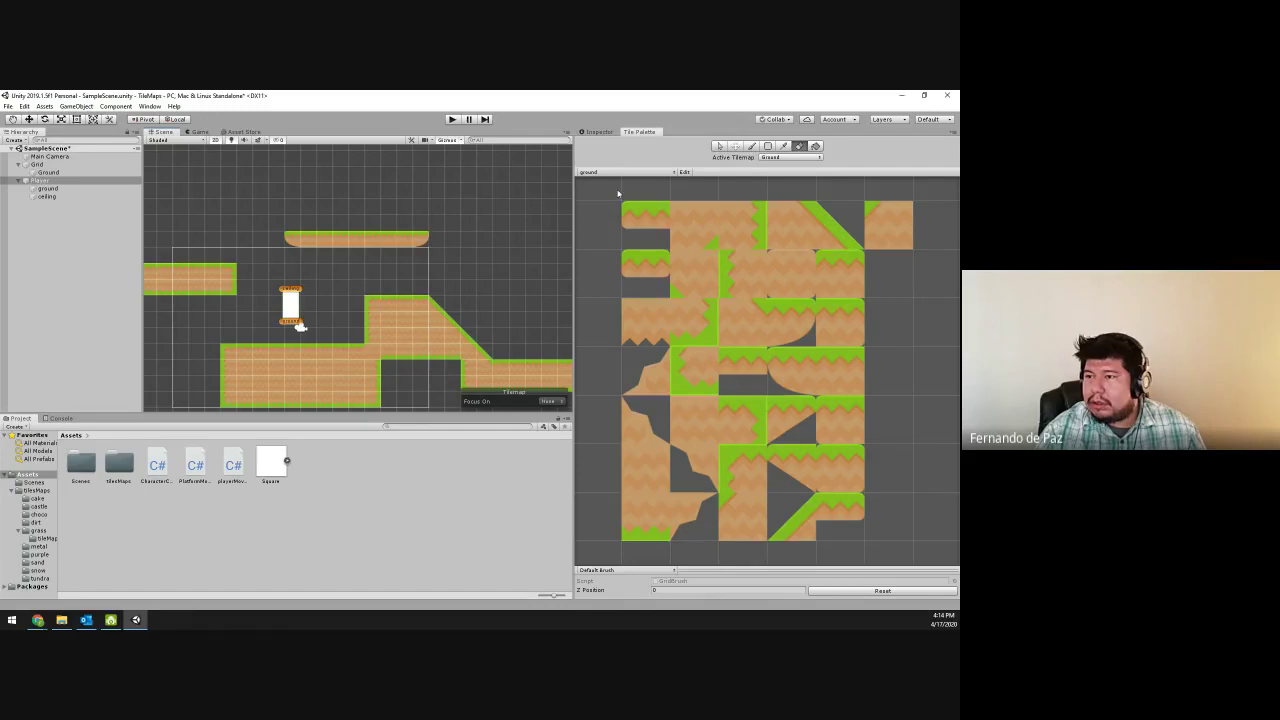
- Paint a diagonal grass slope from the ground beside the Player up to the straight floating platform, with dirt tiles lining its underside
middle_click_drag(270, 325, 380, 343)
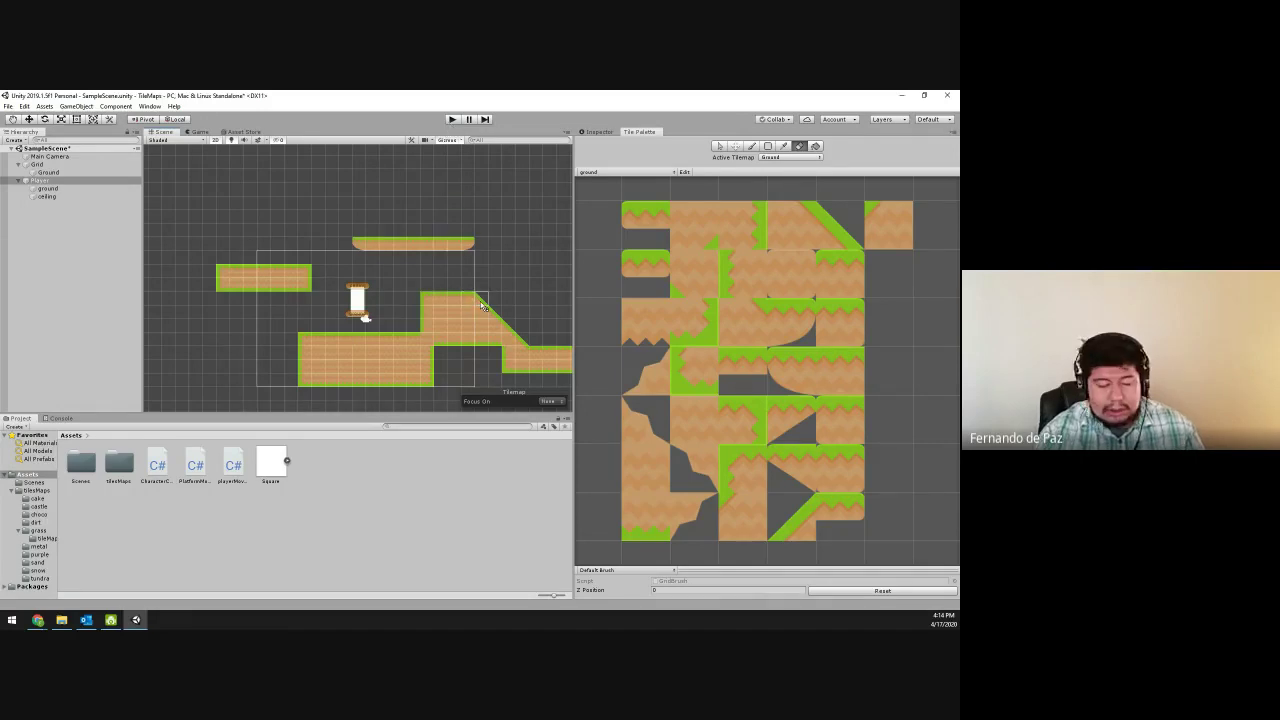
key("b")
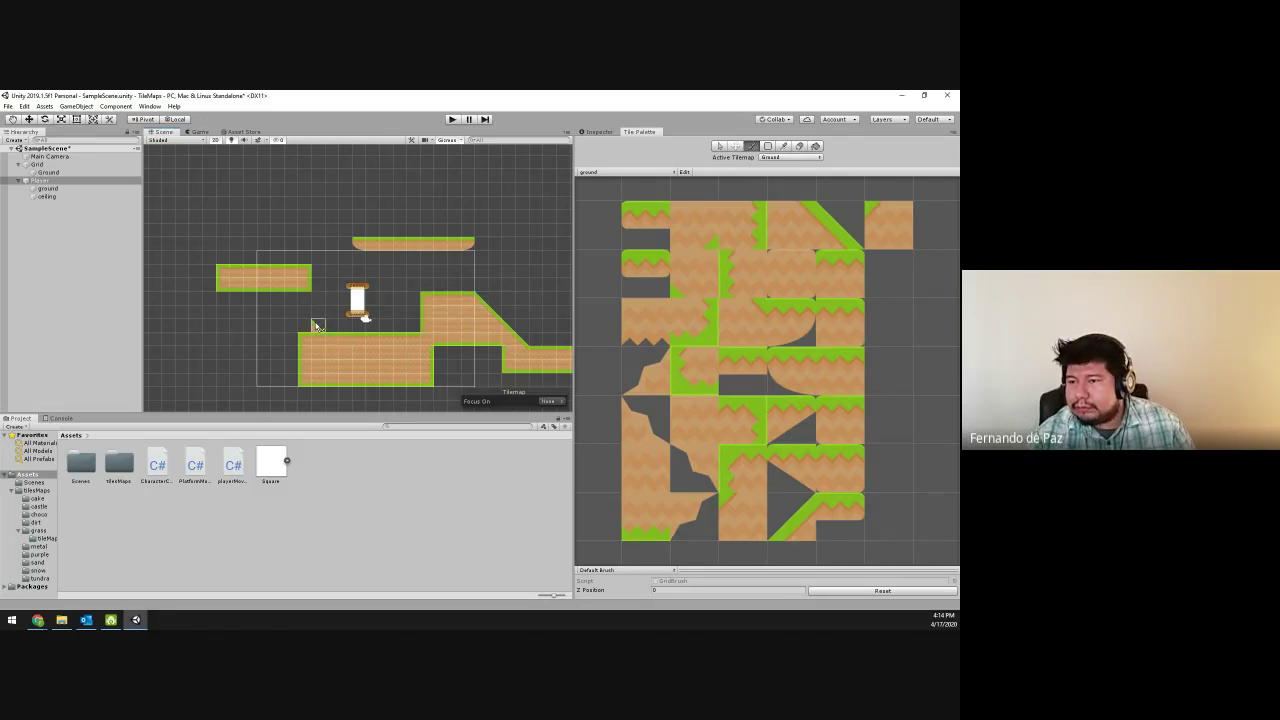
left_click(316, 326)
left_click_drag(304, 316, 265, 272)
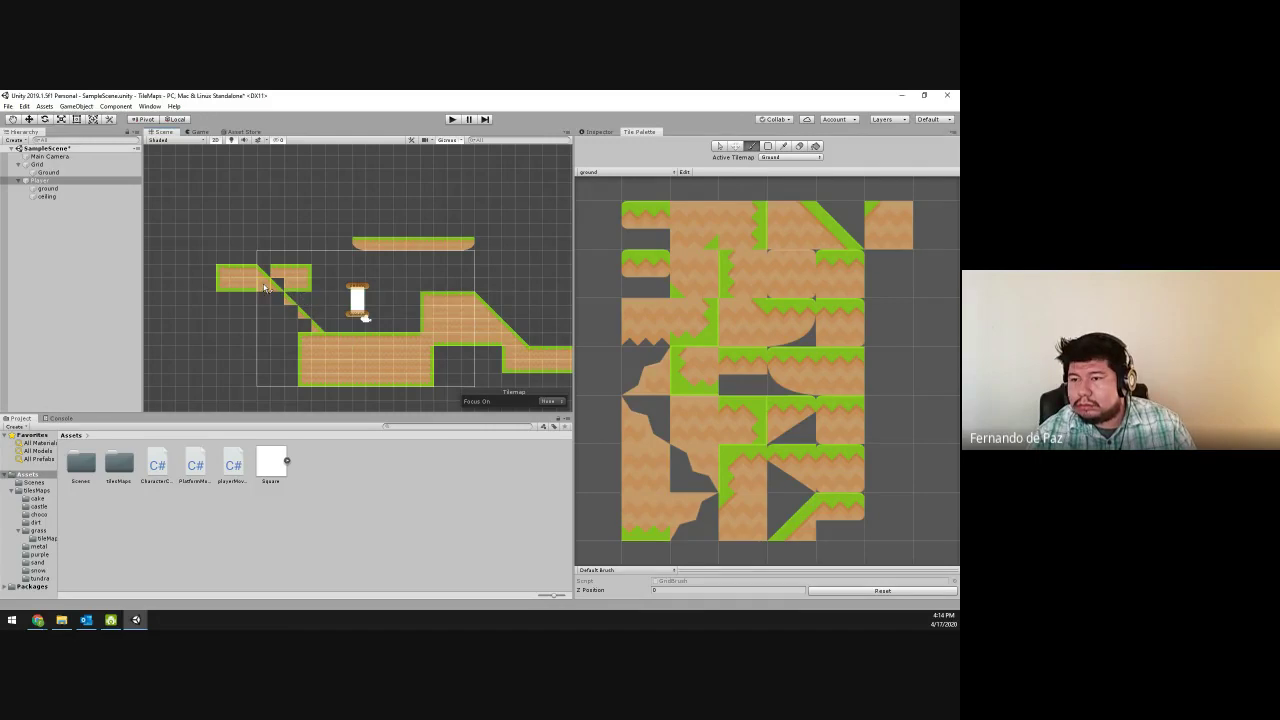
left_click_drag(264, 288, 308, 332)
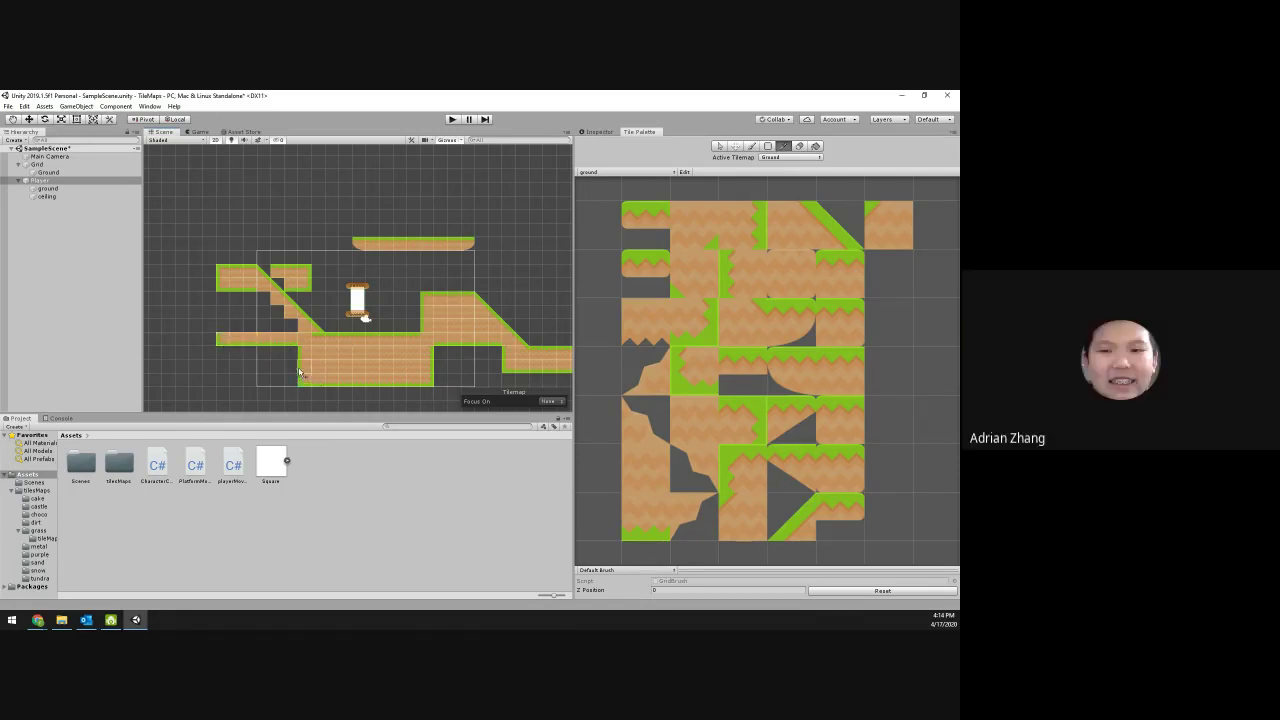
- Close the area beneath the slope with grass-edged tiles along its outer side and fill the inside with plain dirt tiles
left_click_drag(228, 315, 228, 298)
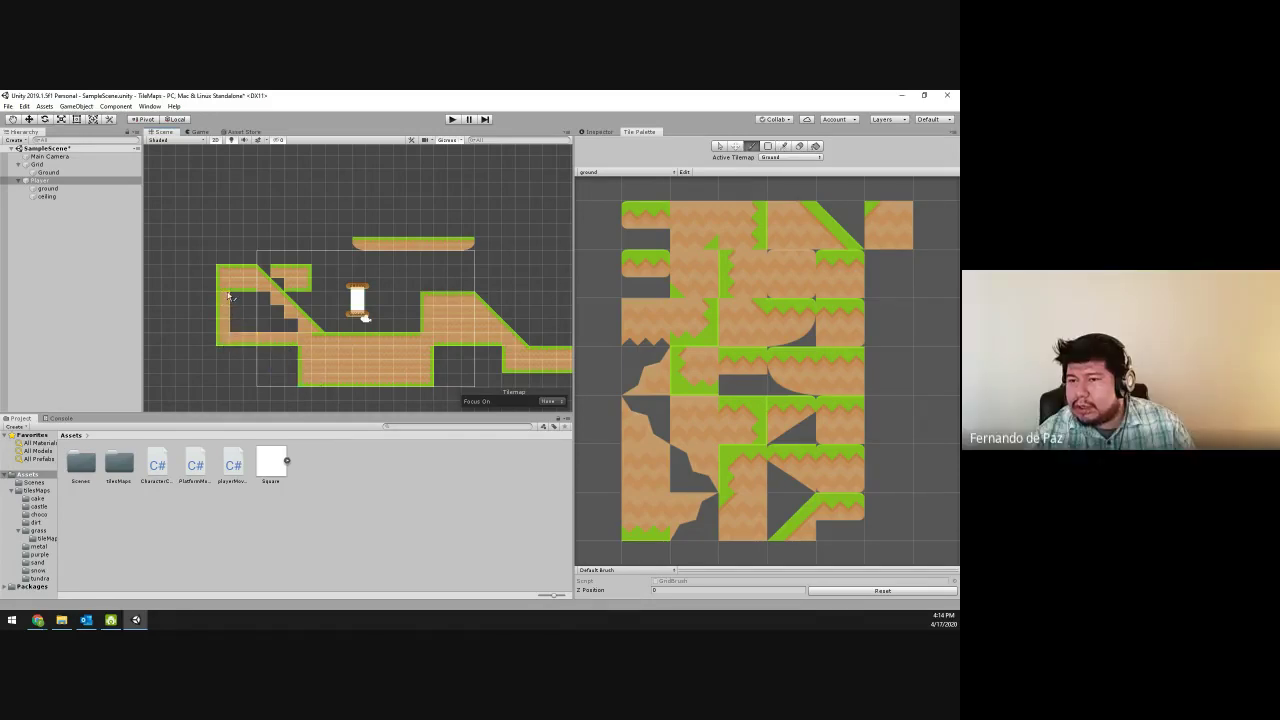
key("i")
key("b")
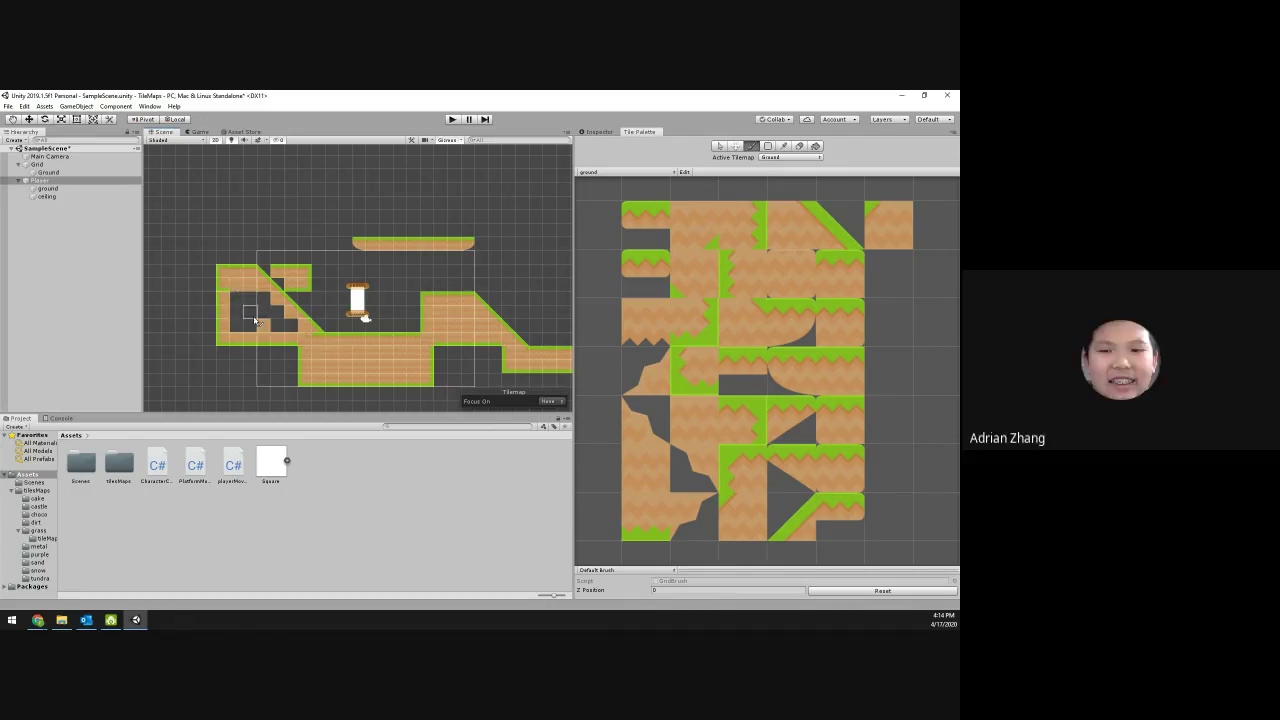
key("i")
key("b")
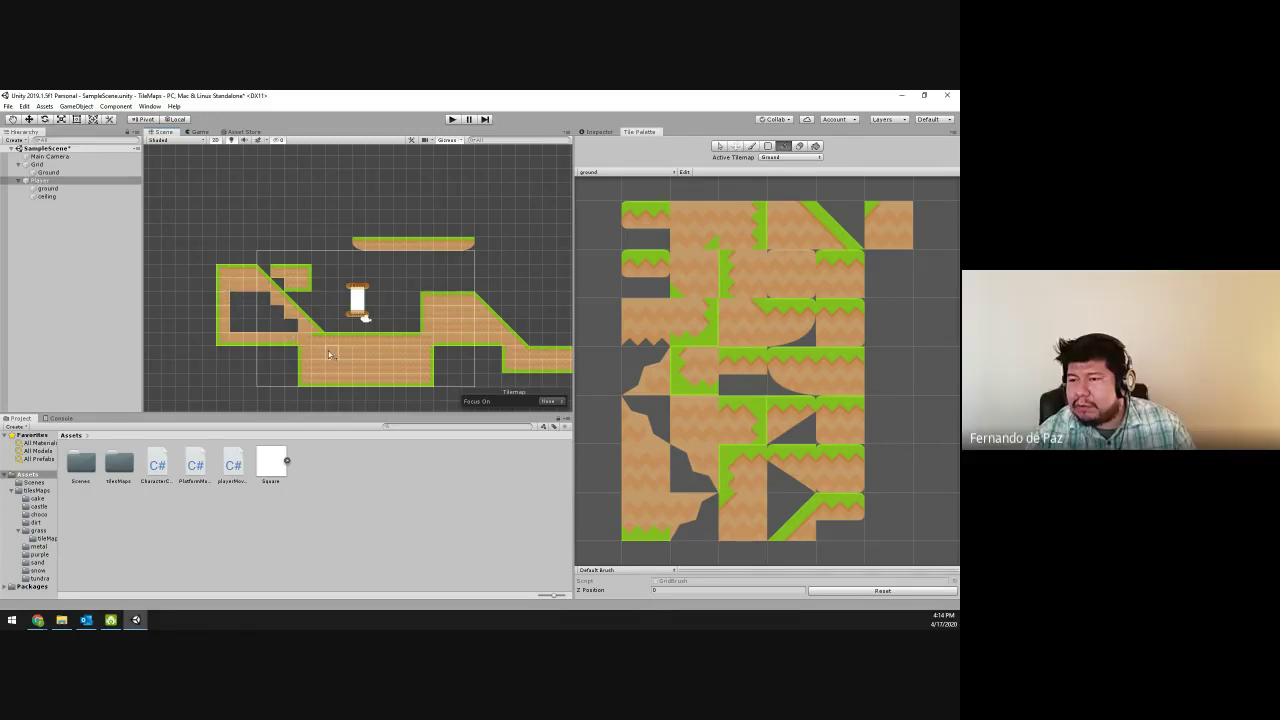
mouse_move(286, 330)
left_mouse_down()
mouse_move(244, 320)
mouse_move(254, 328)
mouse_move(240, 300)
mouse_move(264, 299)
mouse_move(273, 317)
left_mouse_up()
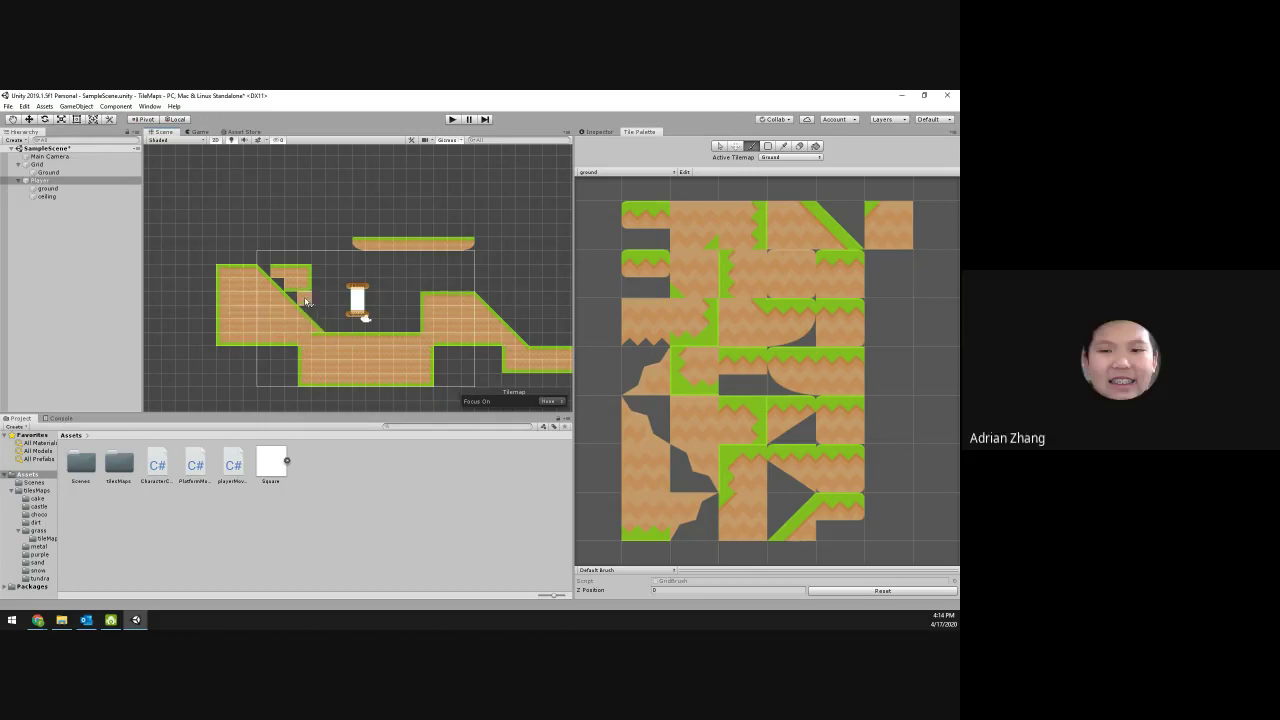
- Erase the leftover tiles of the old straight platform and the stray dirt tile above the new slope
key("i")
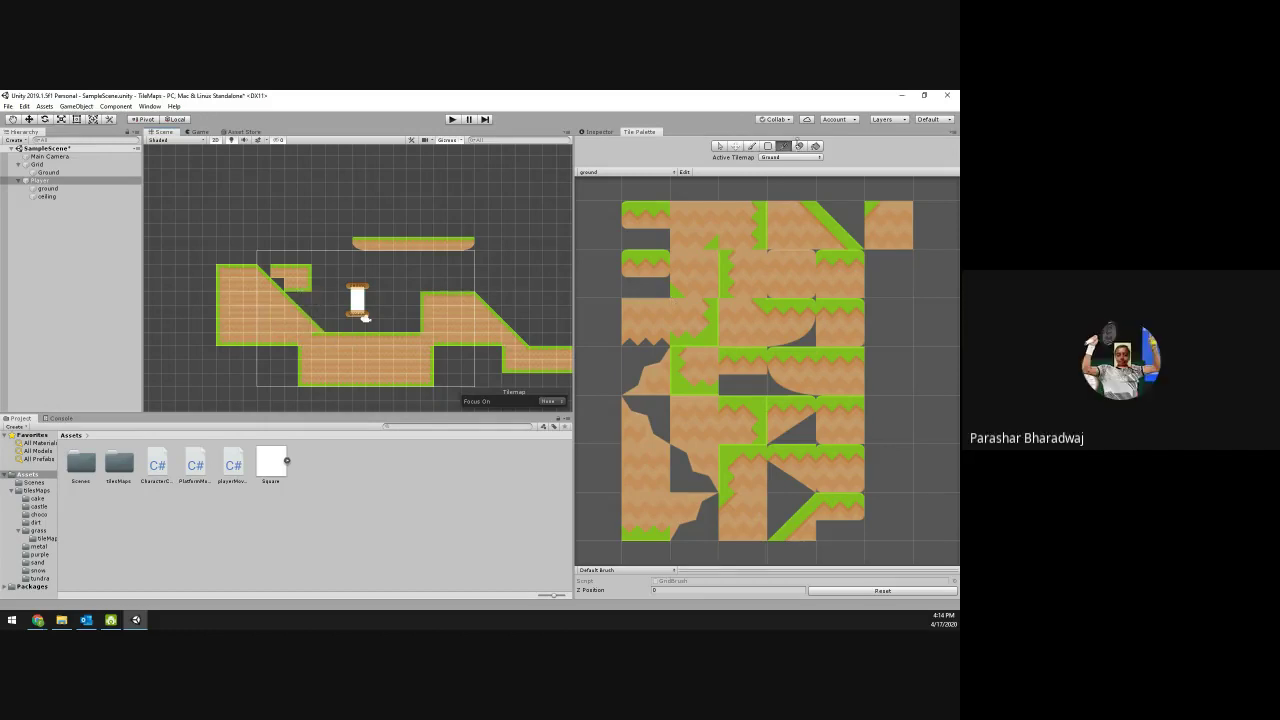
key("d")
mouse_move(312, 276)
left_mouse_down()
mouse_move(304, 285)
mouse_move(285, 270)
left_mouse_up()
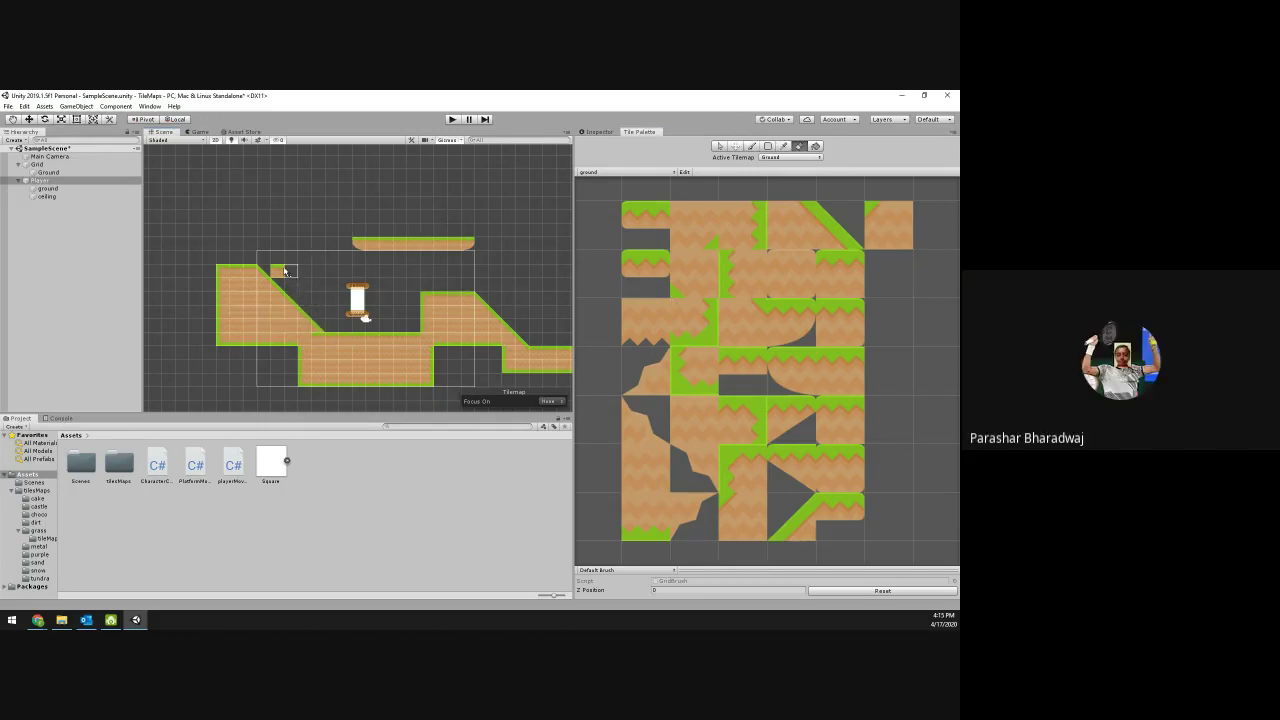
left_click(278, 271)
- Check the What Is Ground layer options in the Player's Character Controller 2D component
left_click(597, 132)
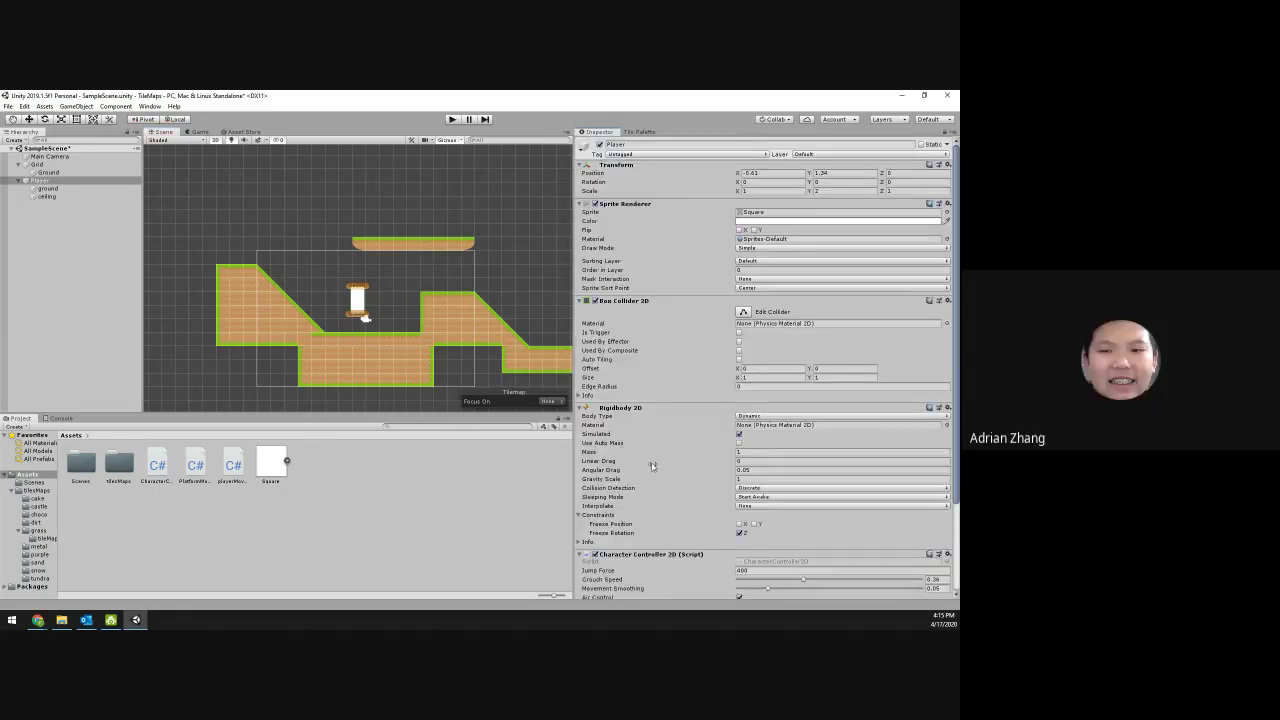
scroll(654, 464, "down", 5)
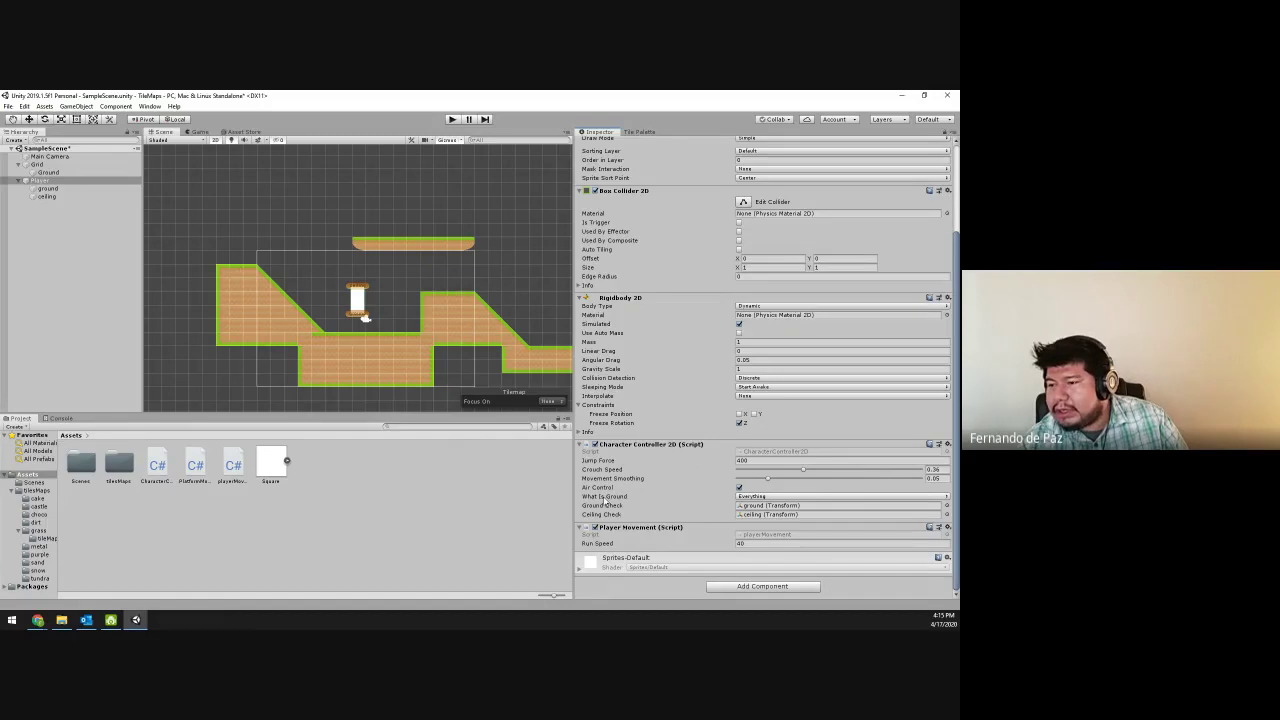
left_click(742, 497)
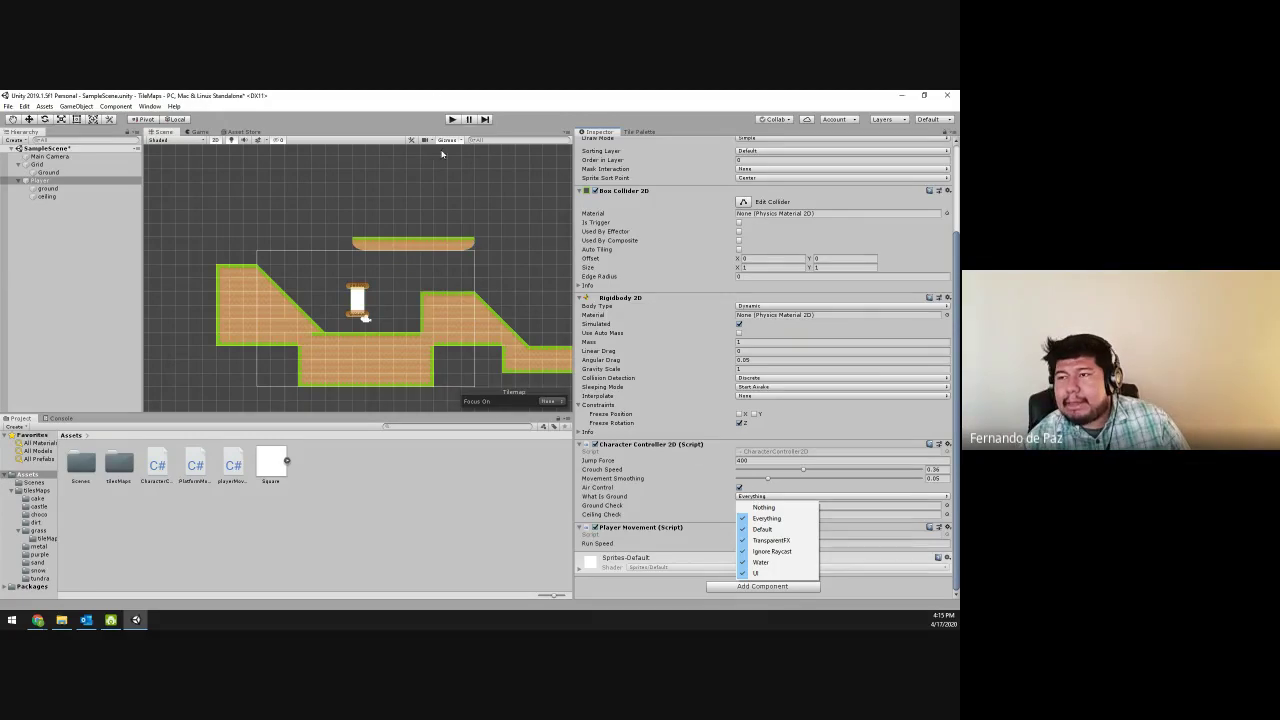
left_click(427, 116)
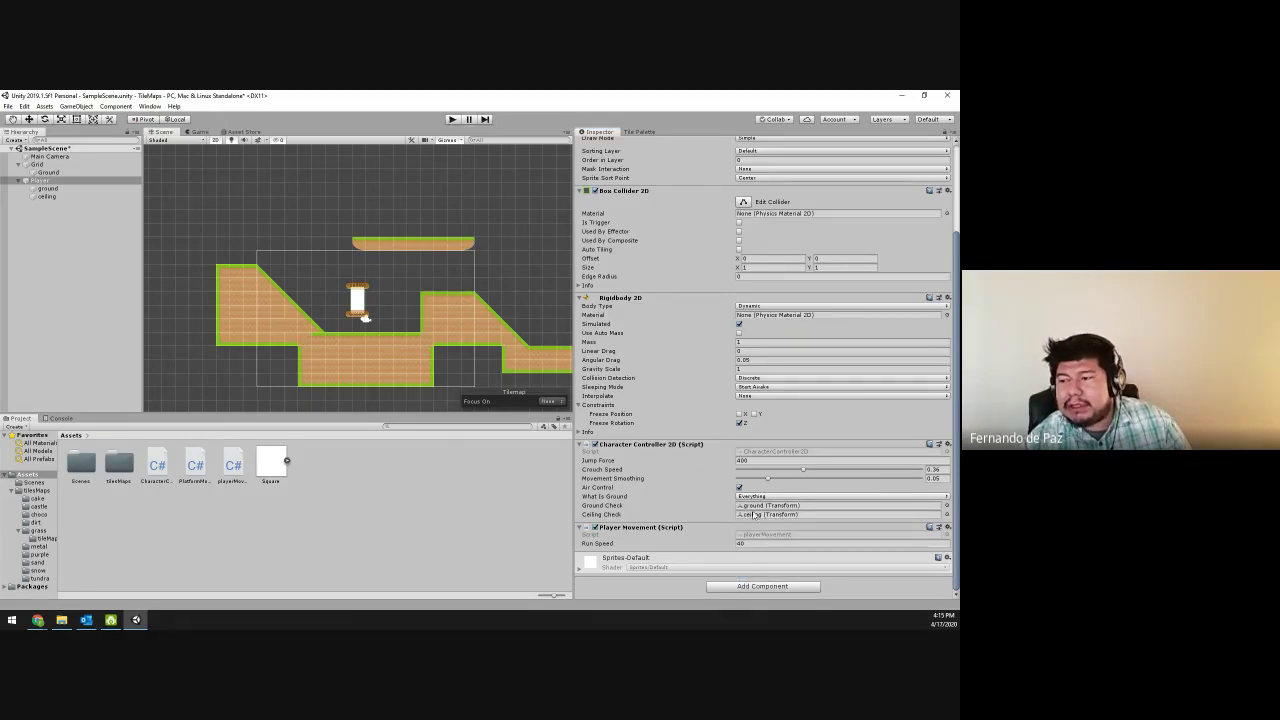
- Run the scene to test the Player moving both ways and jumping around the new slope, and stop it
left_click(452, 119)
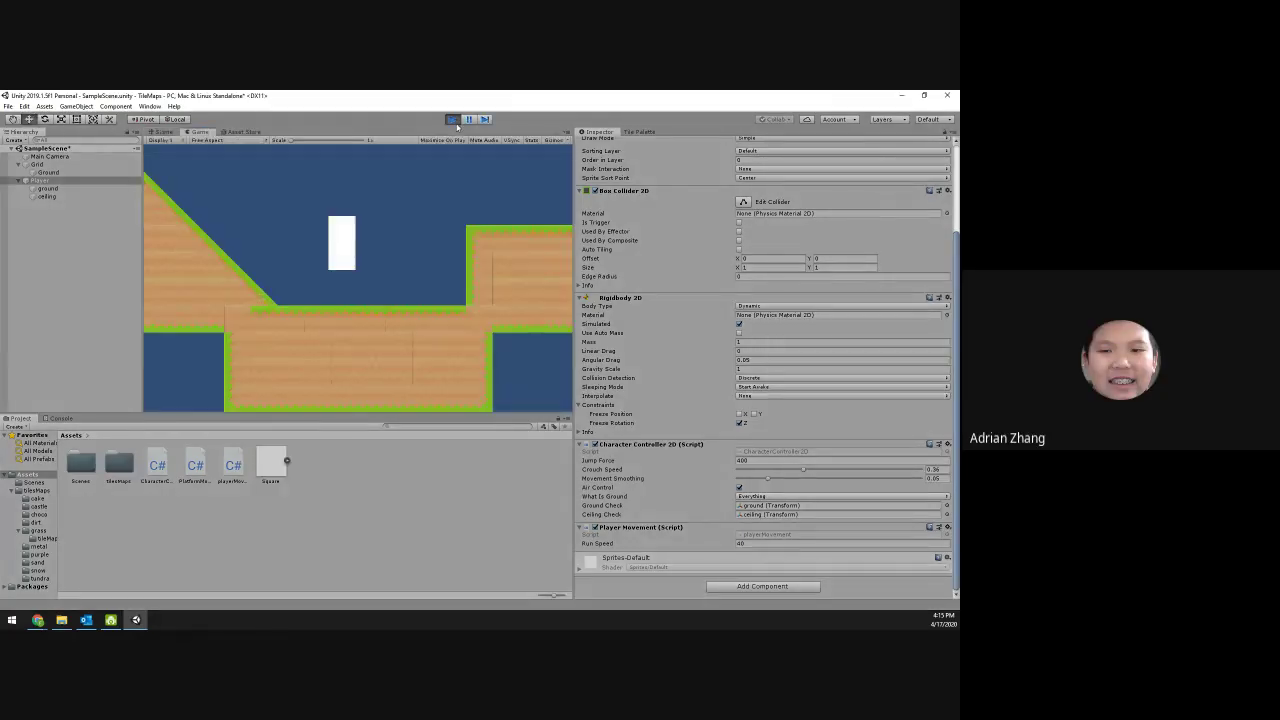
key("Left")
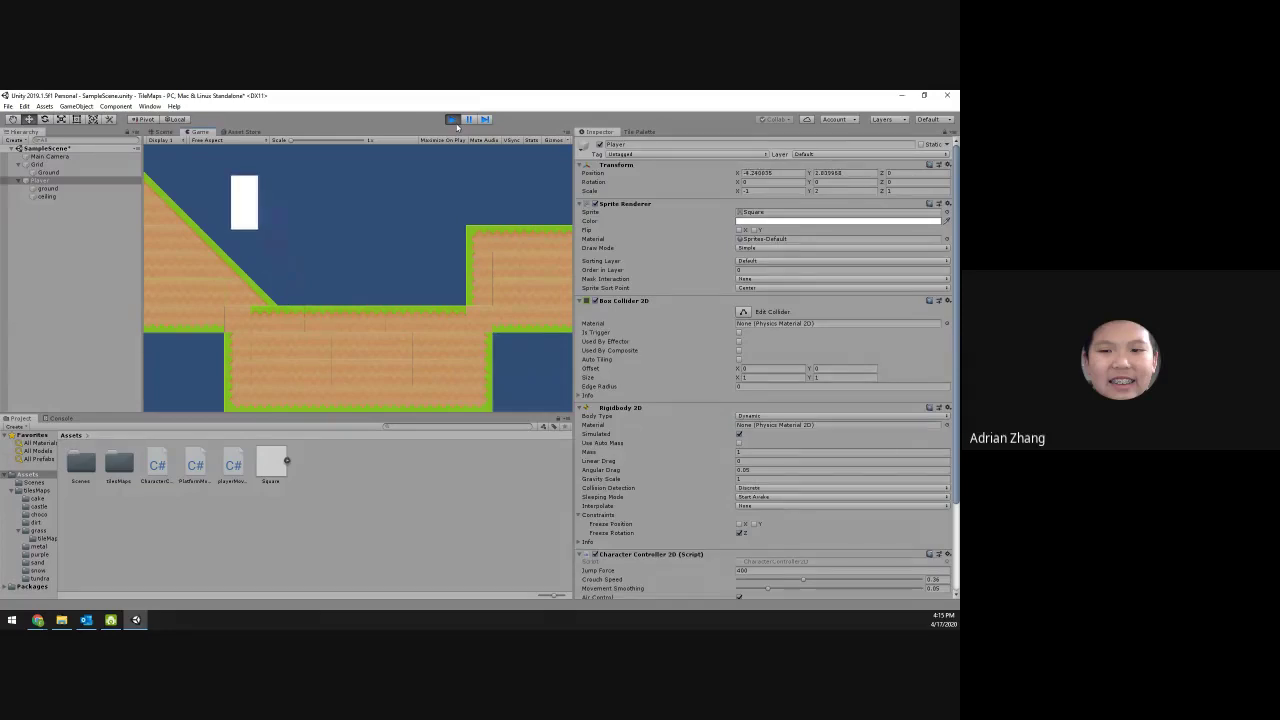
key("Right")
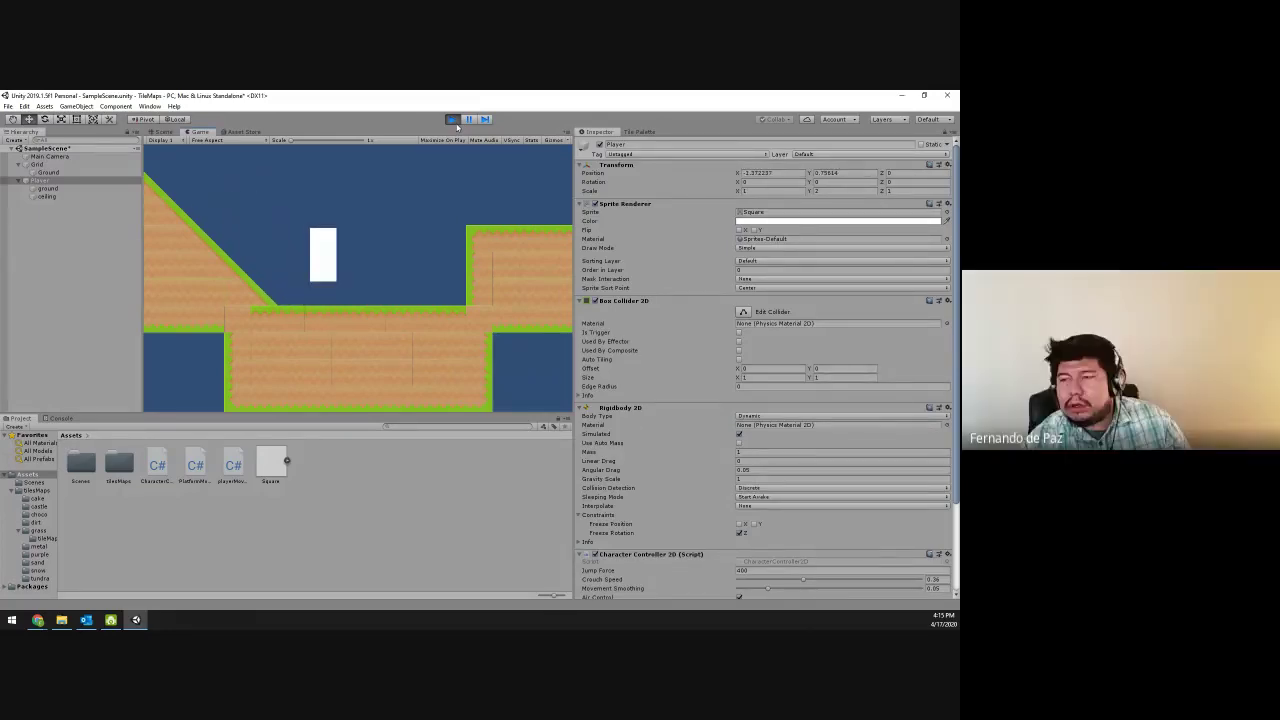
key("space")
left_click(452, 119)
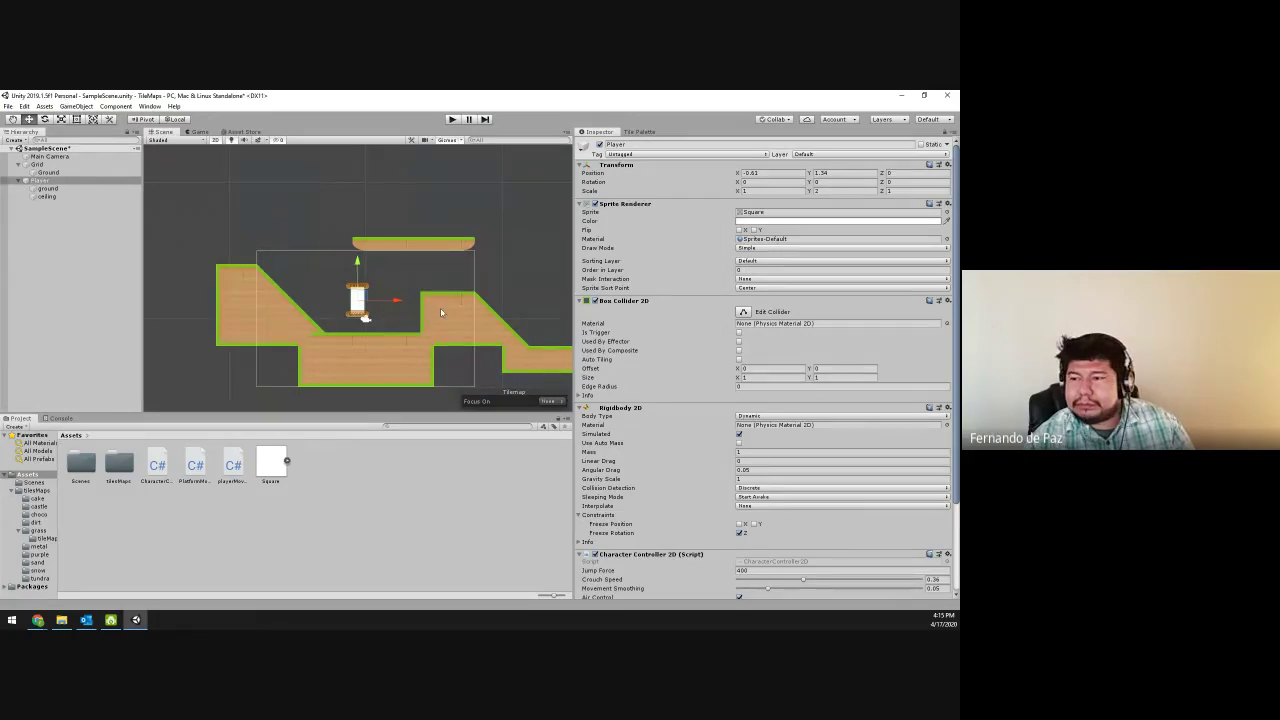
scroll(434, 309, "up", 5)
scroll(435, 310, "up", 8)
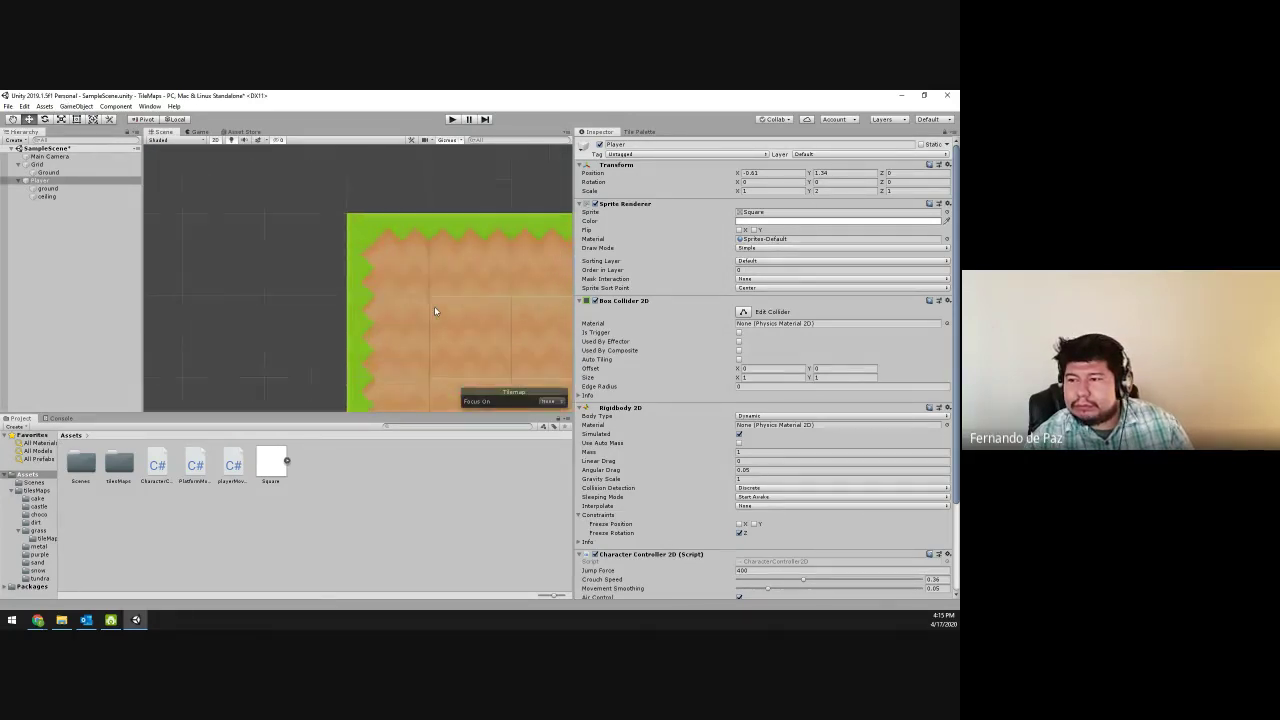
scroll(434, 310, "up", 2)
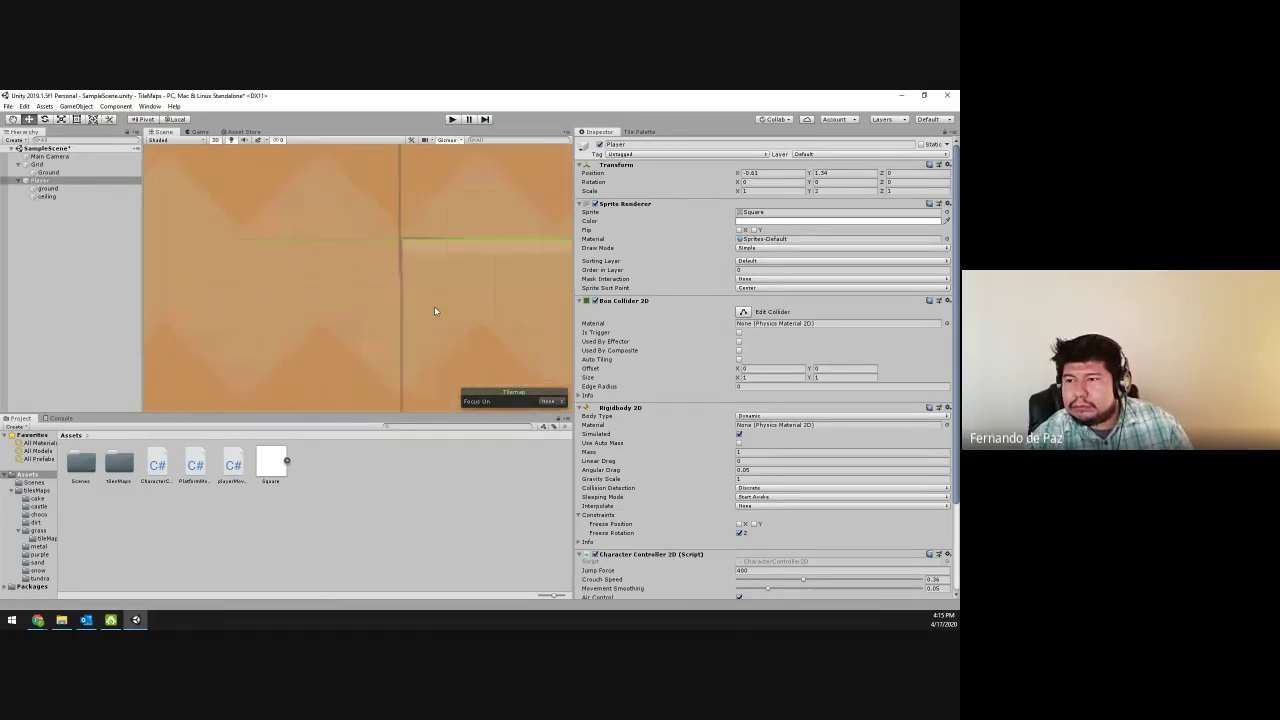
scroll(434, 310, "down", 5)
key("f")
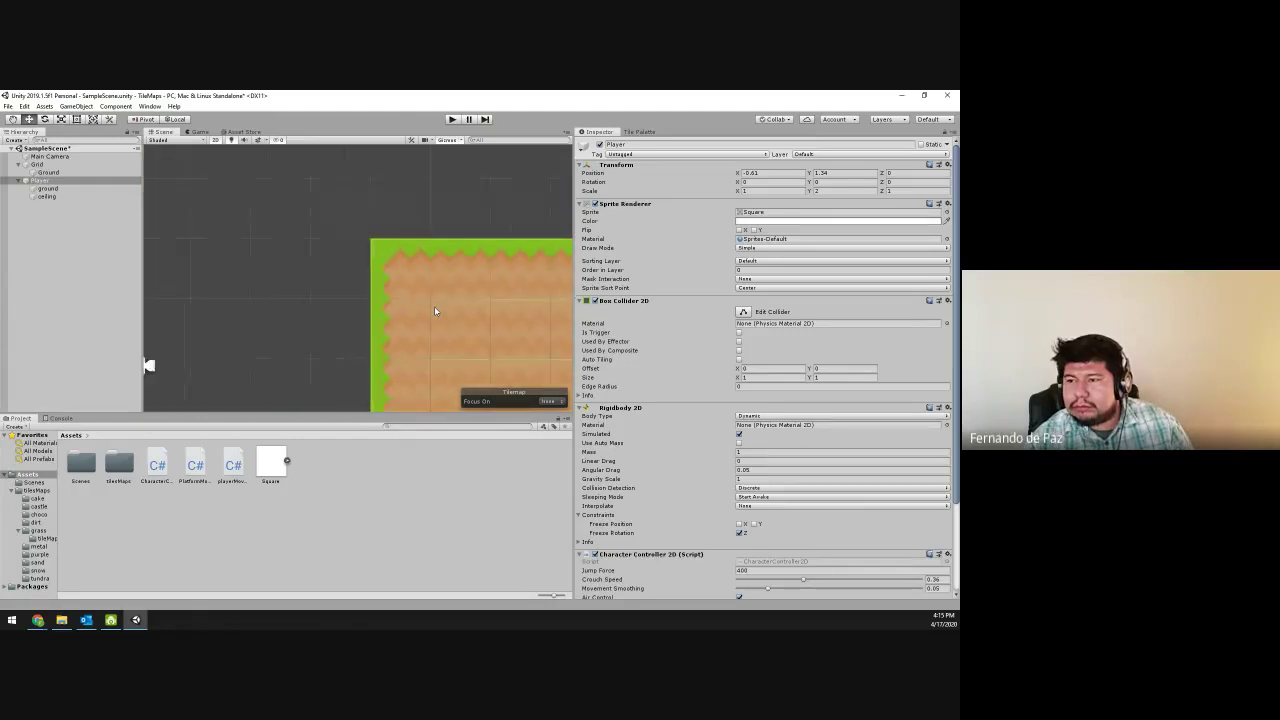
scroll(457, 289, "up", 3)
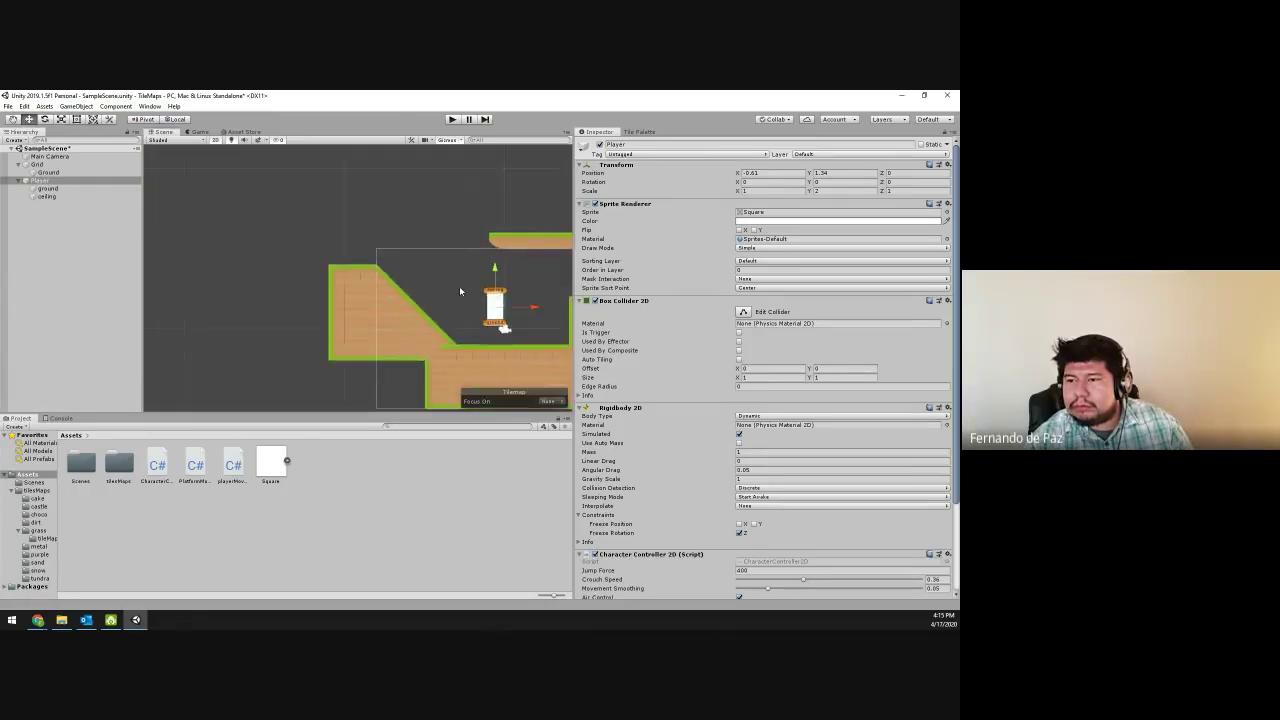
scroll(457, 289, "down", 6)
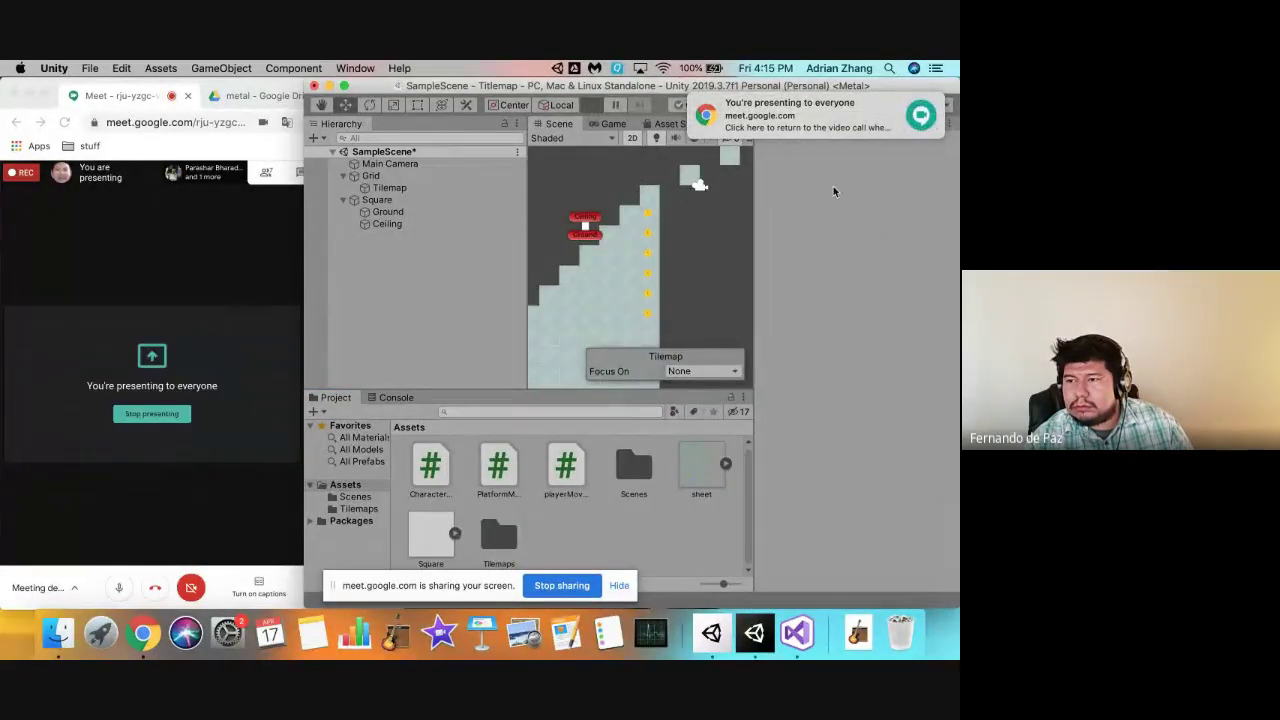
- Play-test the scene briefly, stop it, and enable Air Control in the Square's Character Controller 2D component
key("super+p")
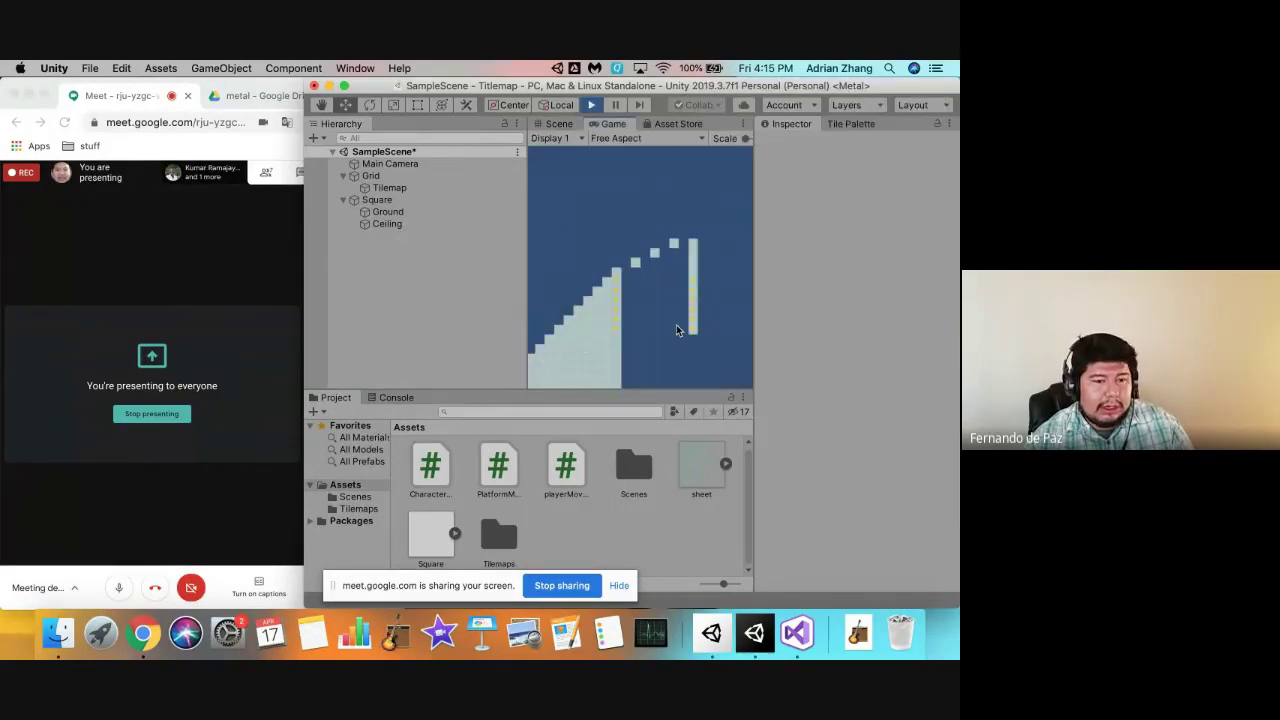
left_click(591, 105)
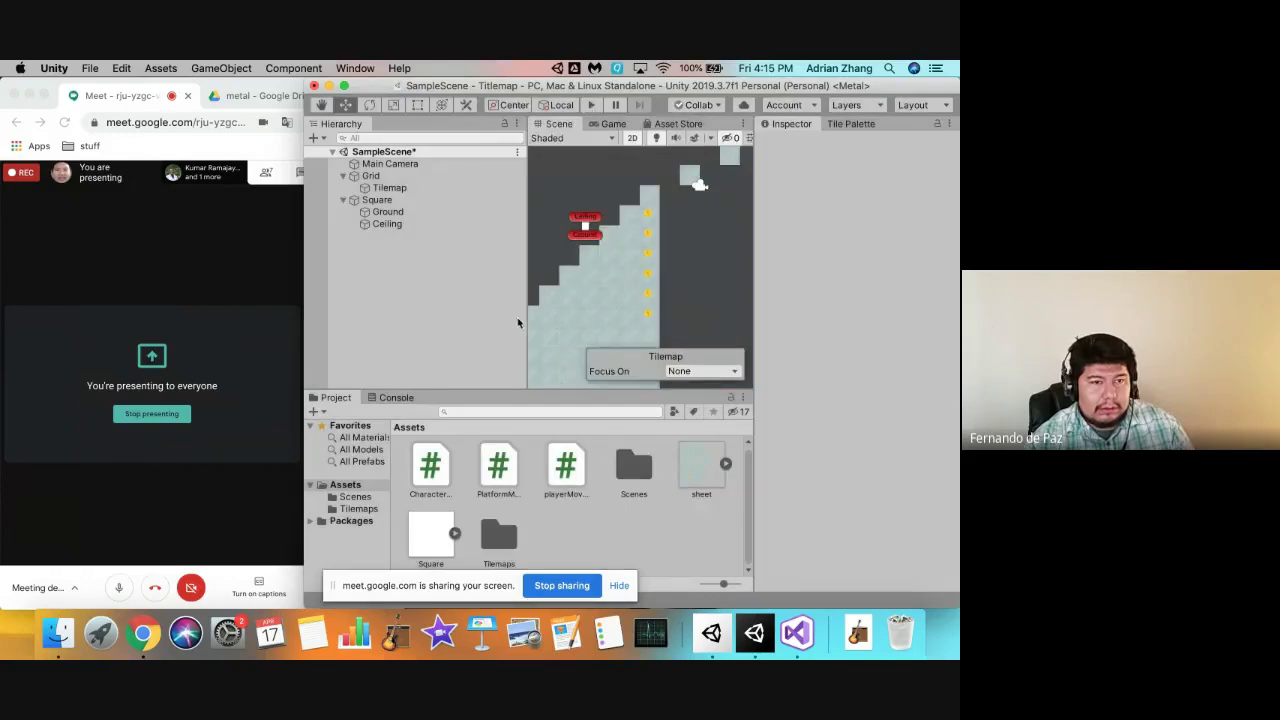
left_click(408, 202)
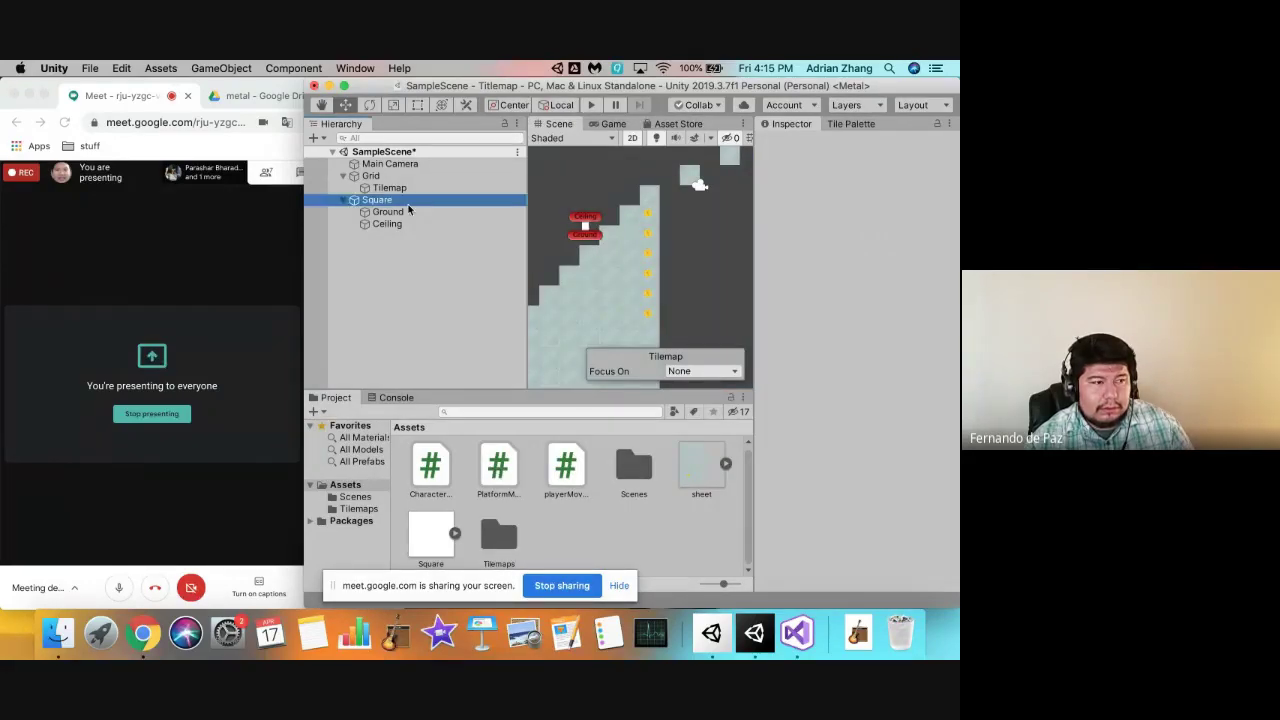
scroll(886, 370, "down", 10)
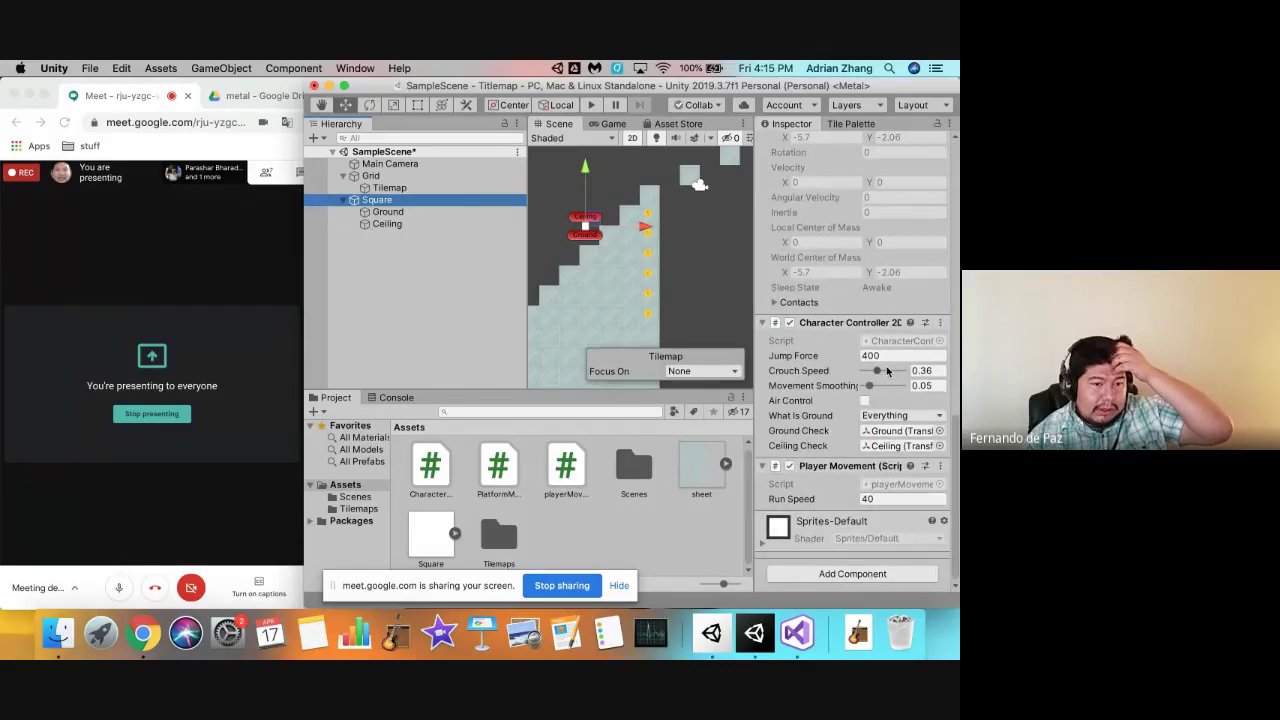
scroll(886, 370, "up", 4)
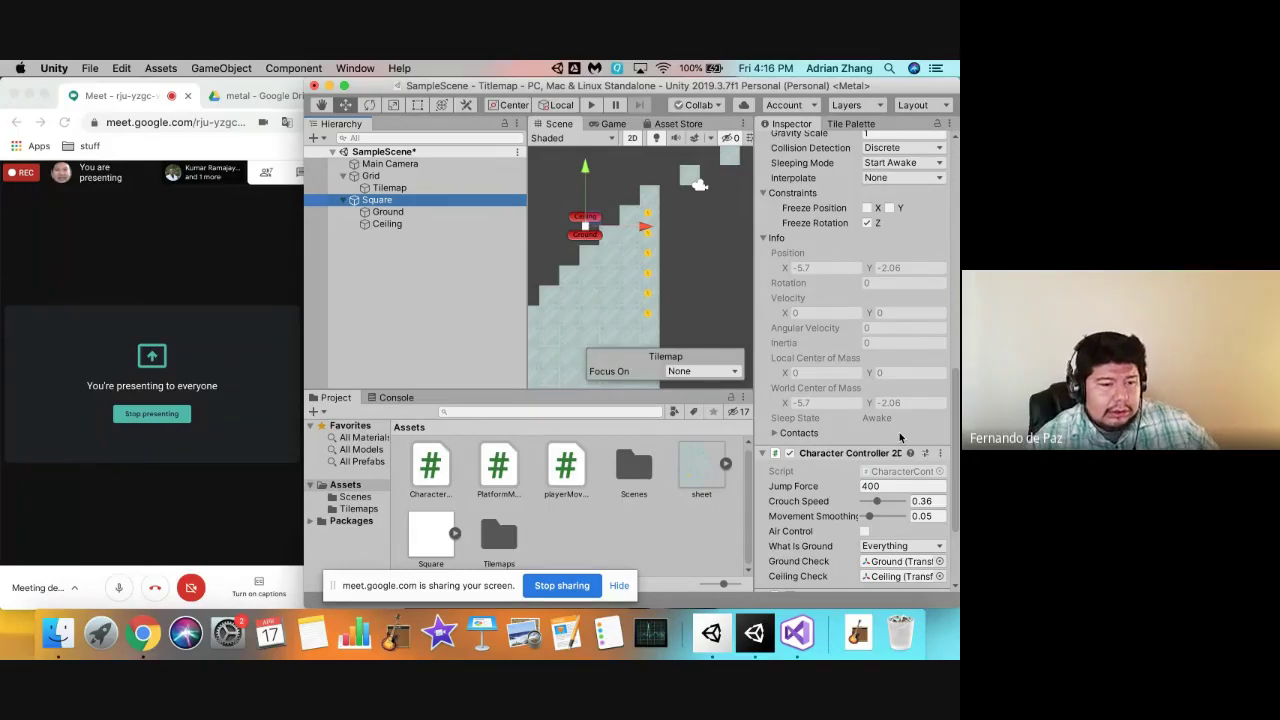
left_click(865, 531)
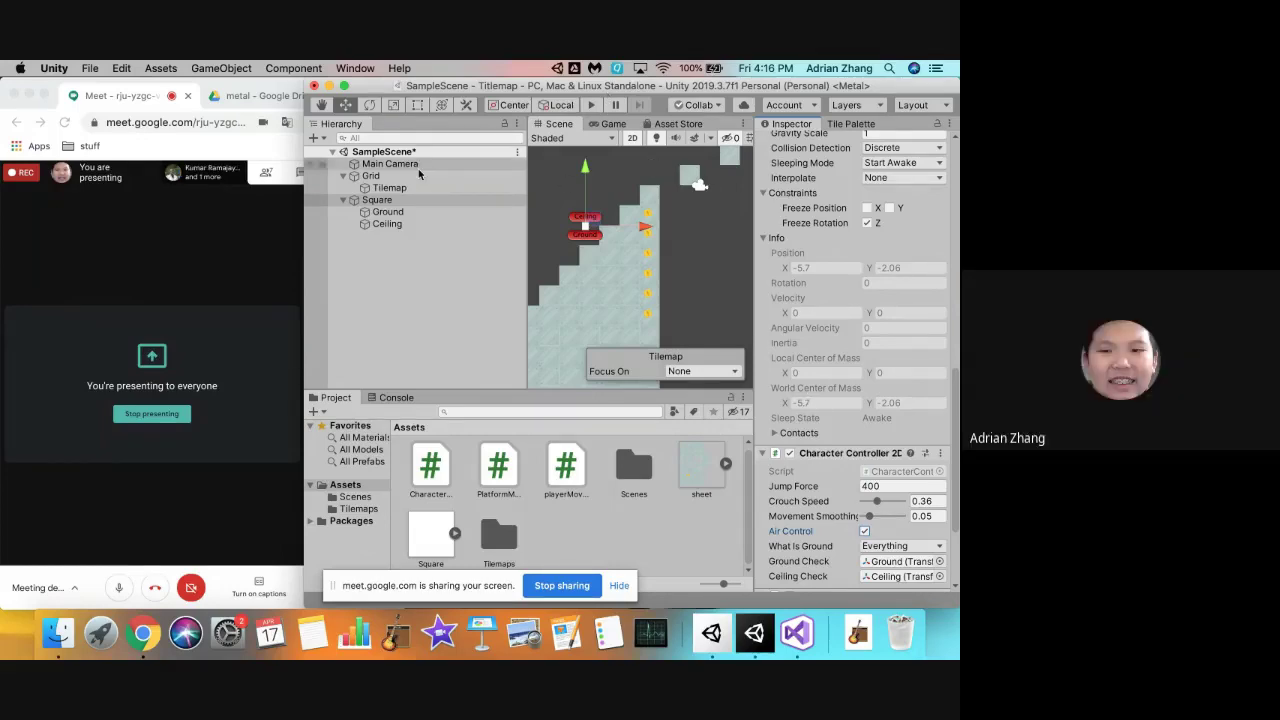
- Add a Tilemap Collider 2D component to the Tilemap object under Grid
left_click(389, 187)
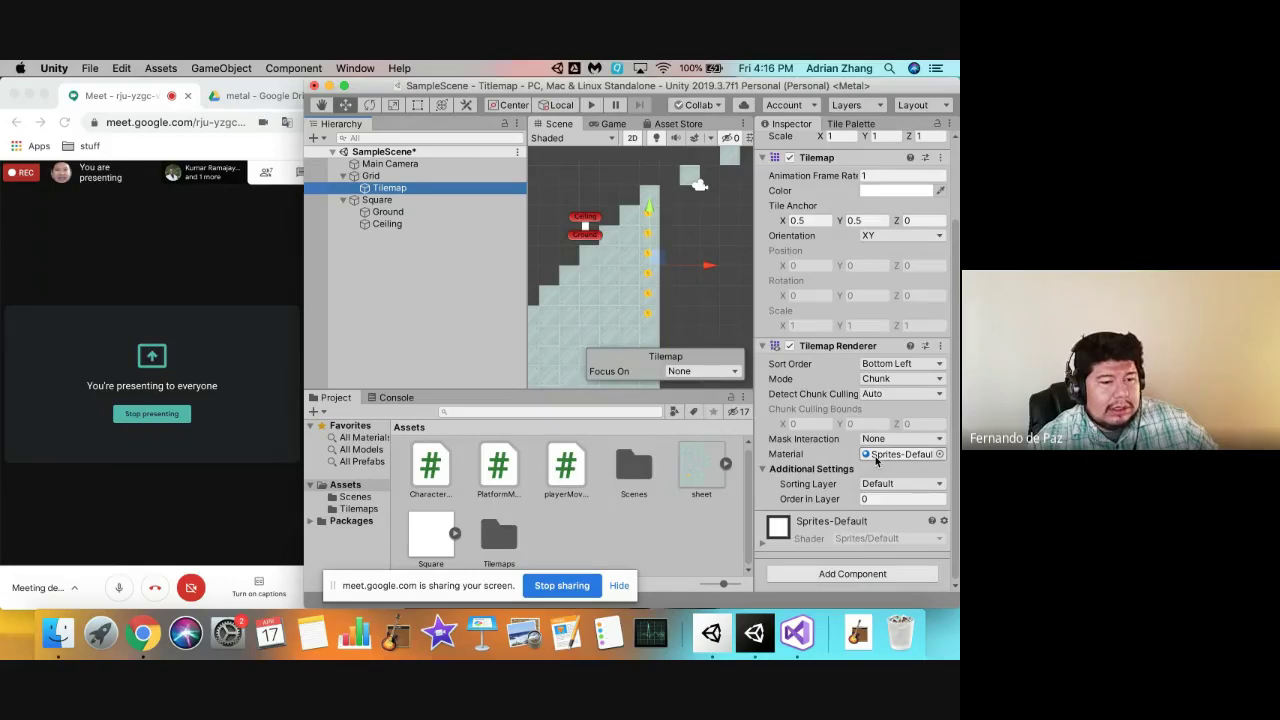
scroll(876, 459, "up", 1)
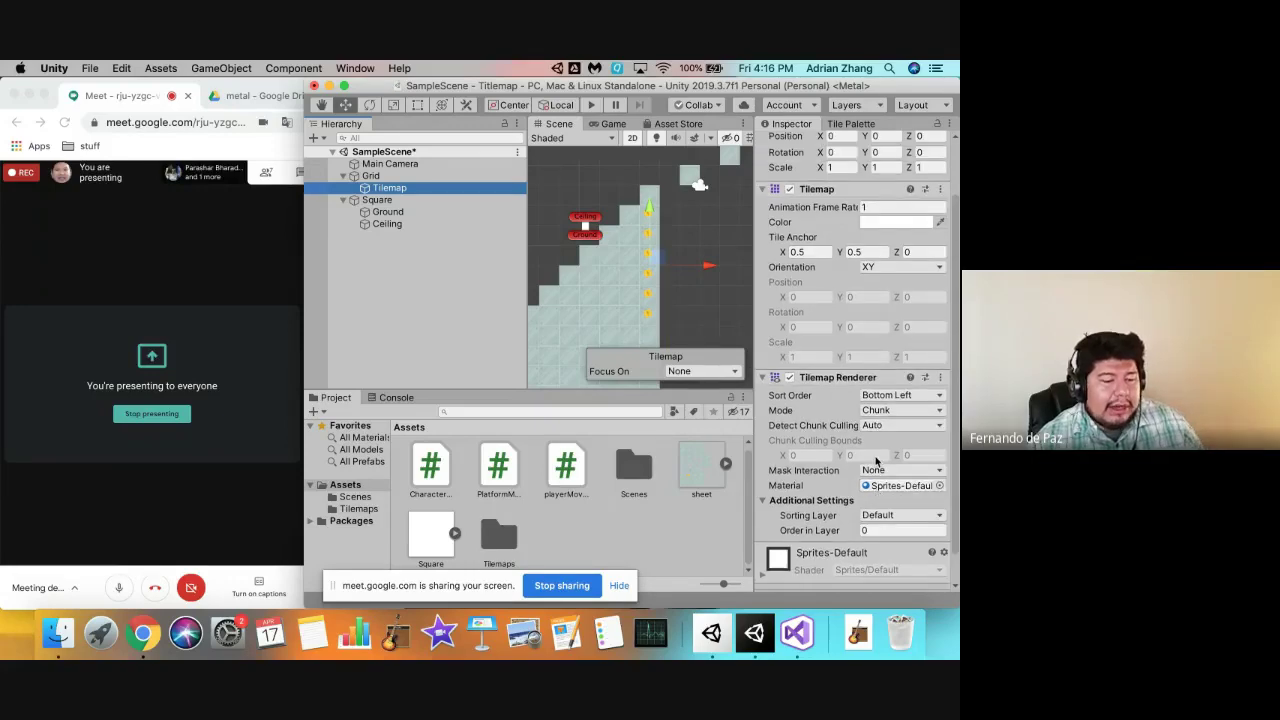
scroll(876, 462, "down", 1)
left_click(869, 578)
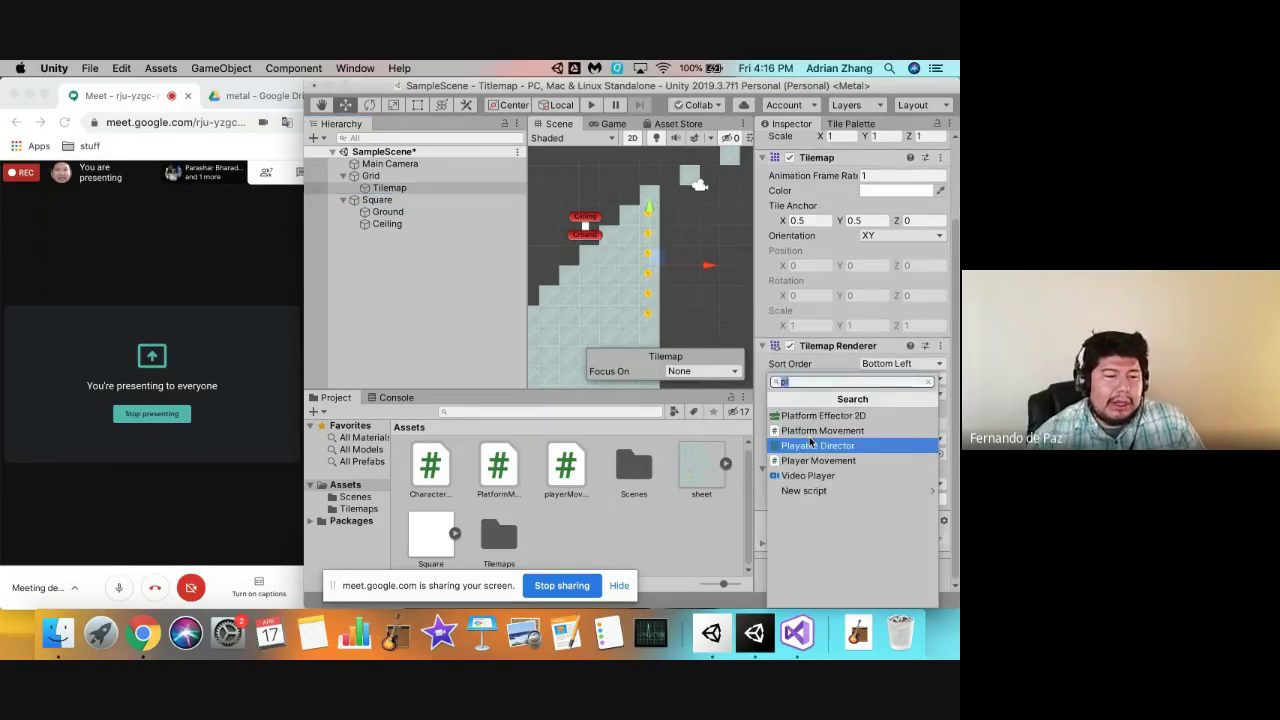
key("BackSpace")
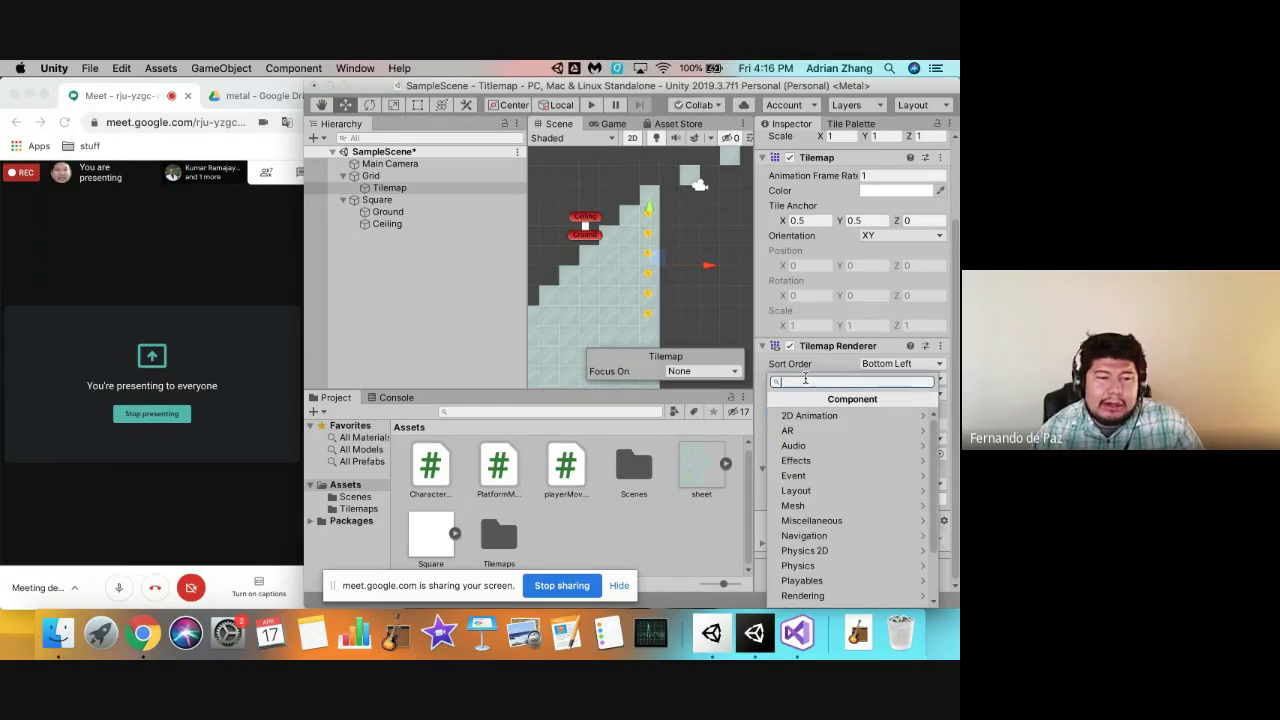
type("tile")
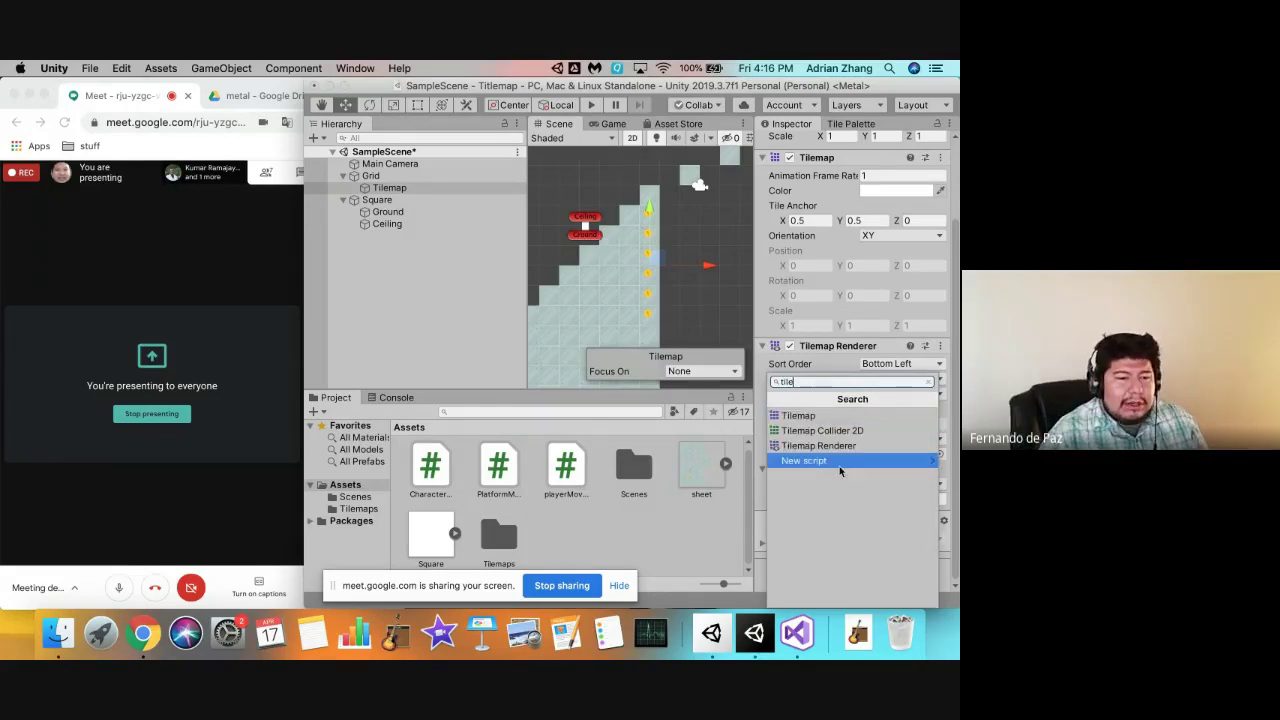
left_click(843, 431)
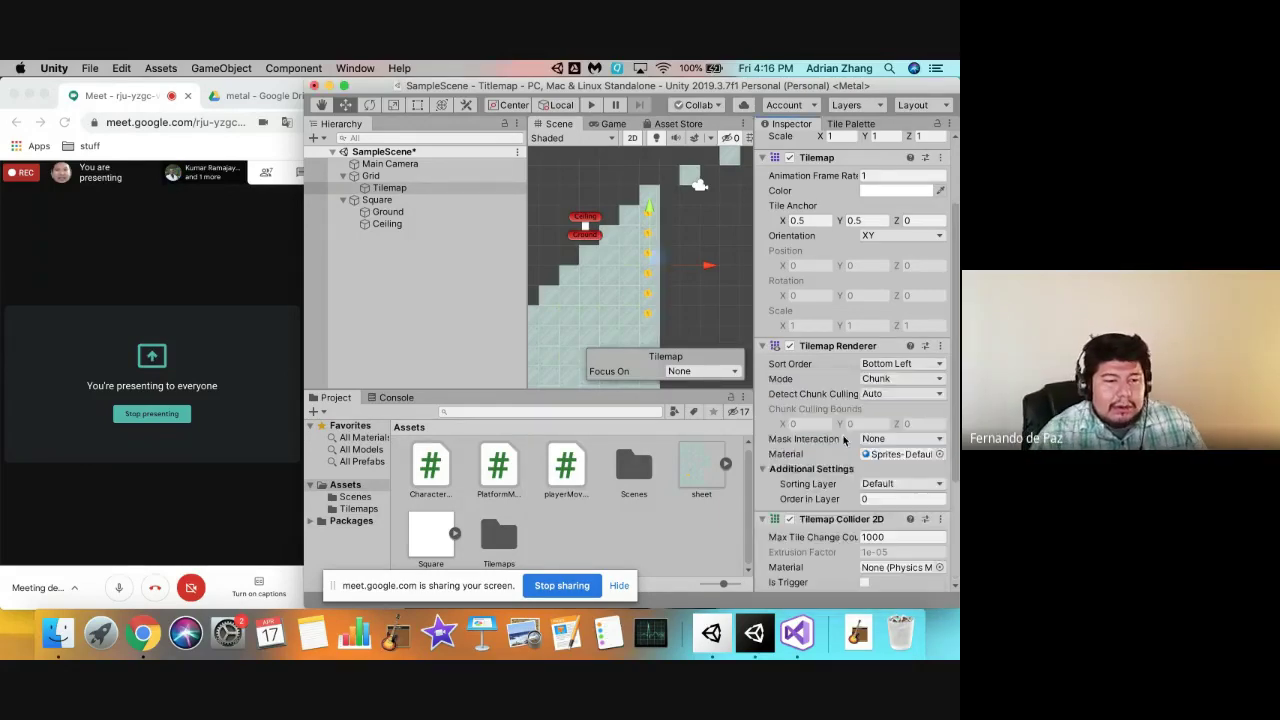
scroll(870, 568, "down", 3)
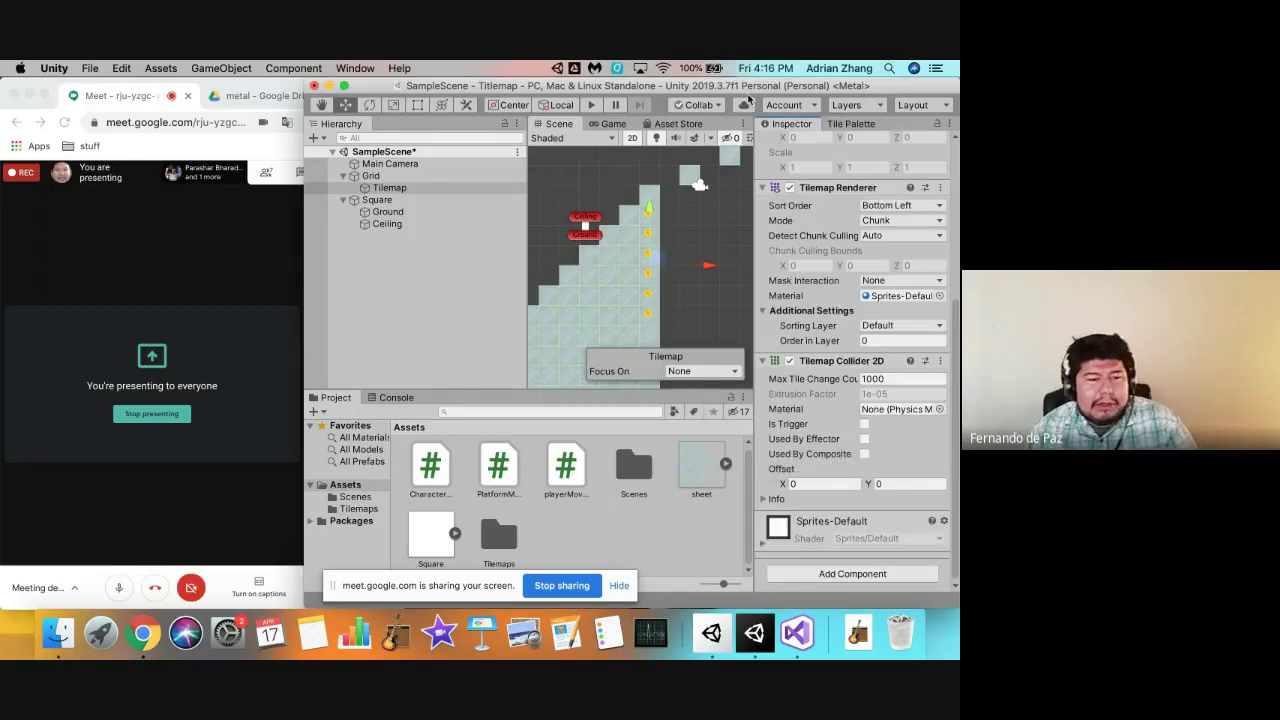
- Play-test the scene by making the player jump and move right up the stairs toward the floating blocks
left_click(590, 106)
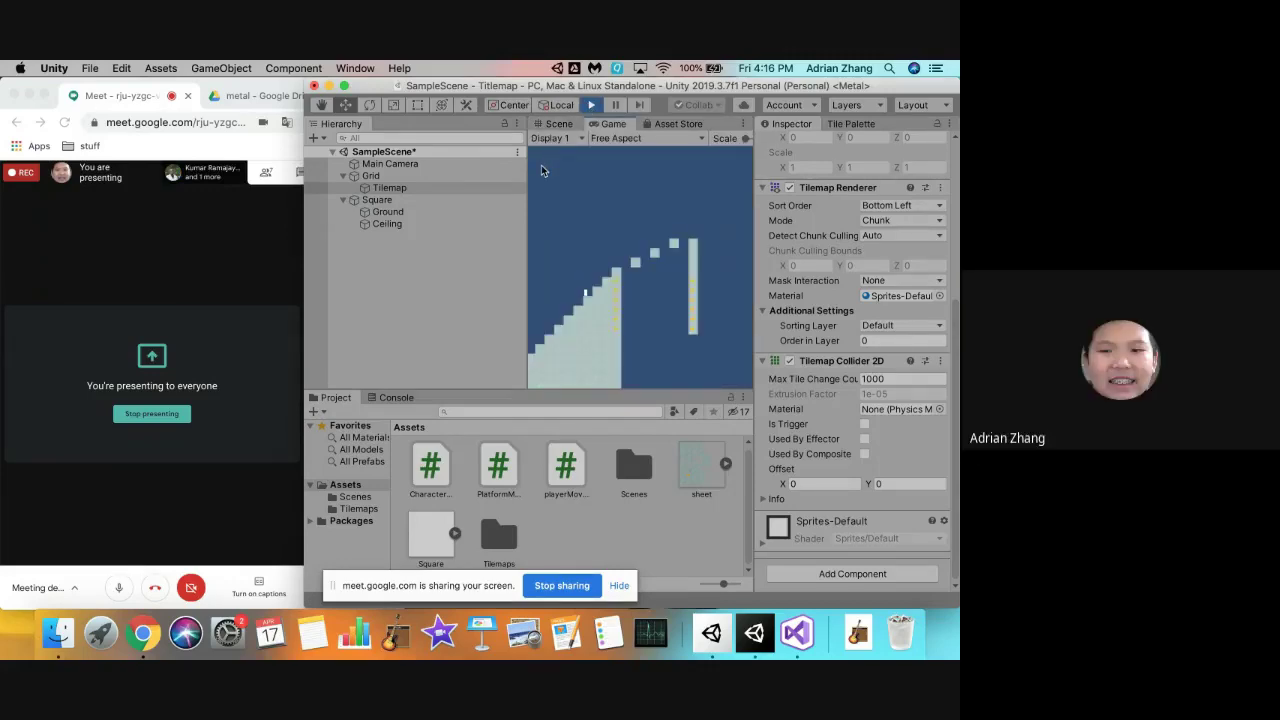
key("space")
key("Right")
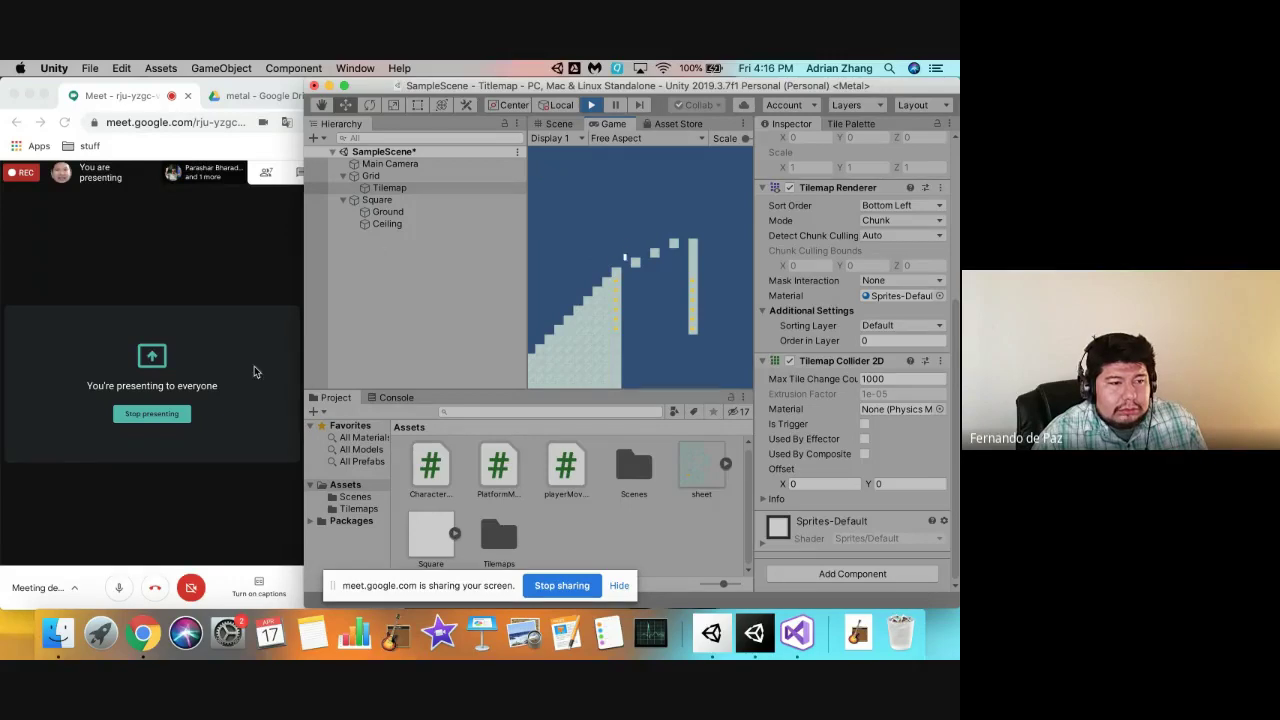
- Switch to the Google Meet call and stop sharing the screen
left_click(166, 503)
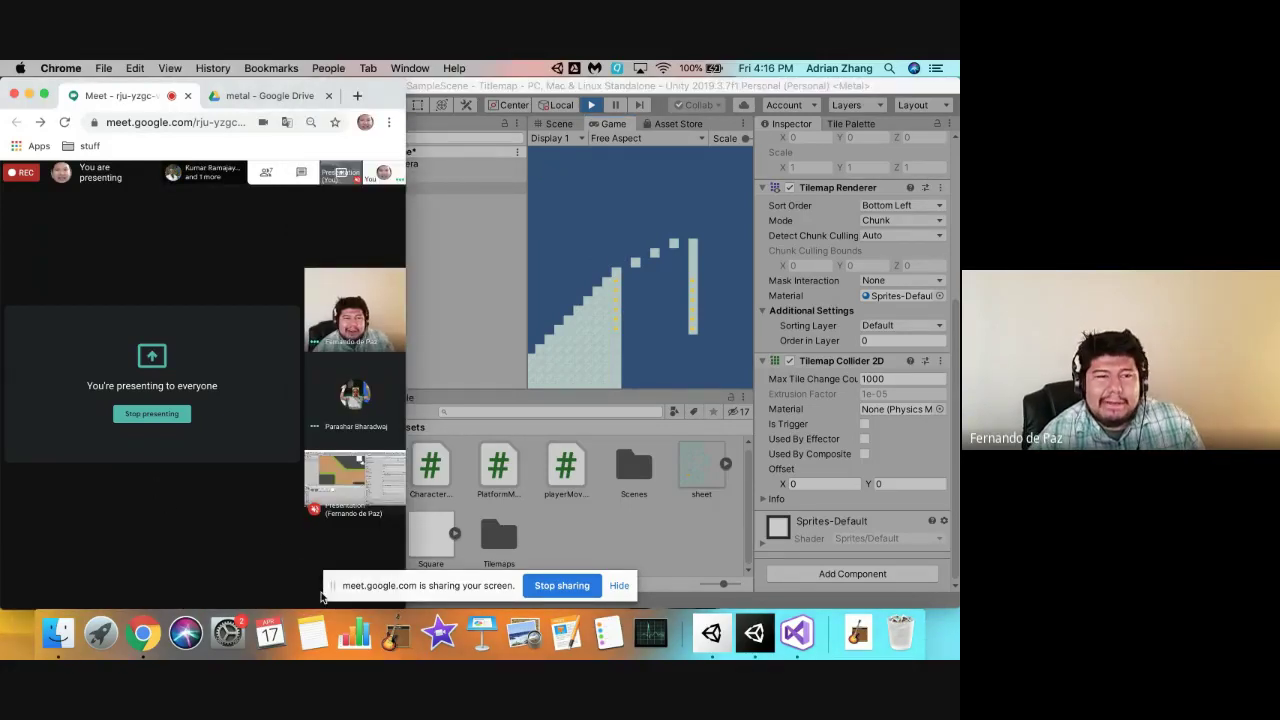
left_click(537, 589)
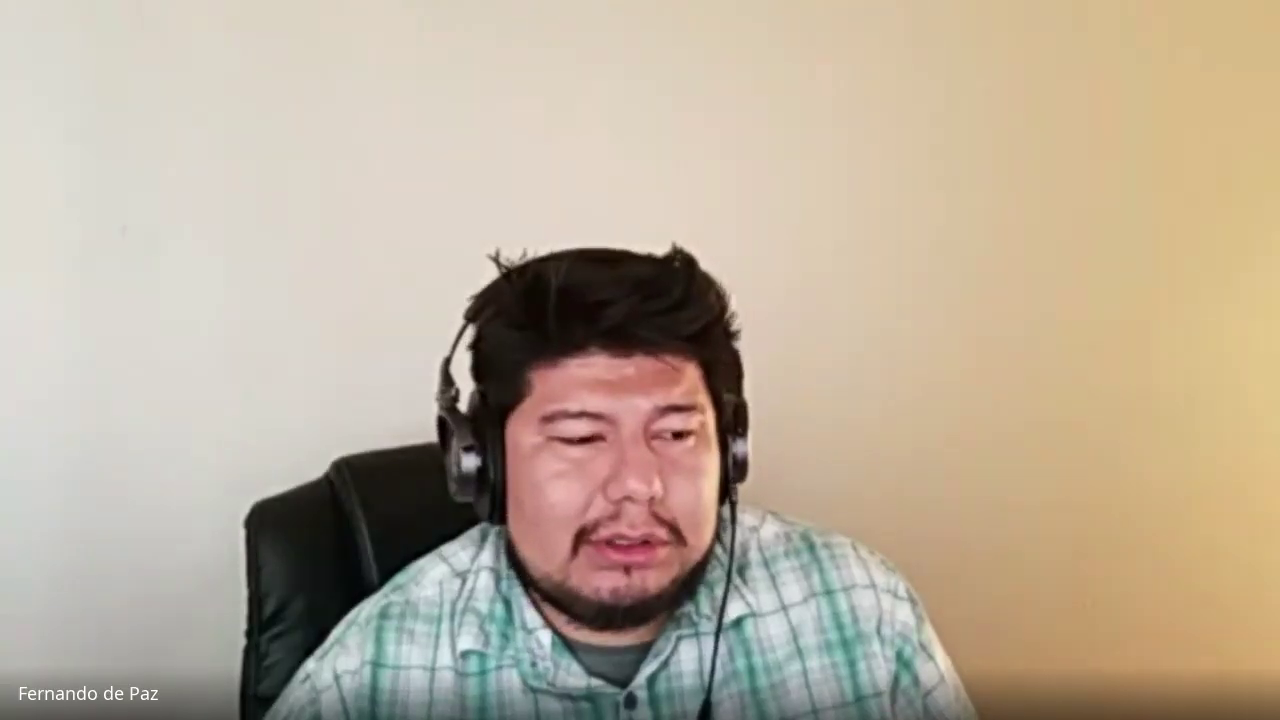
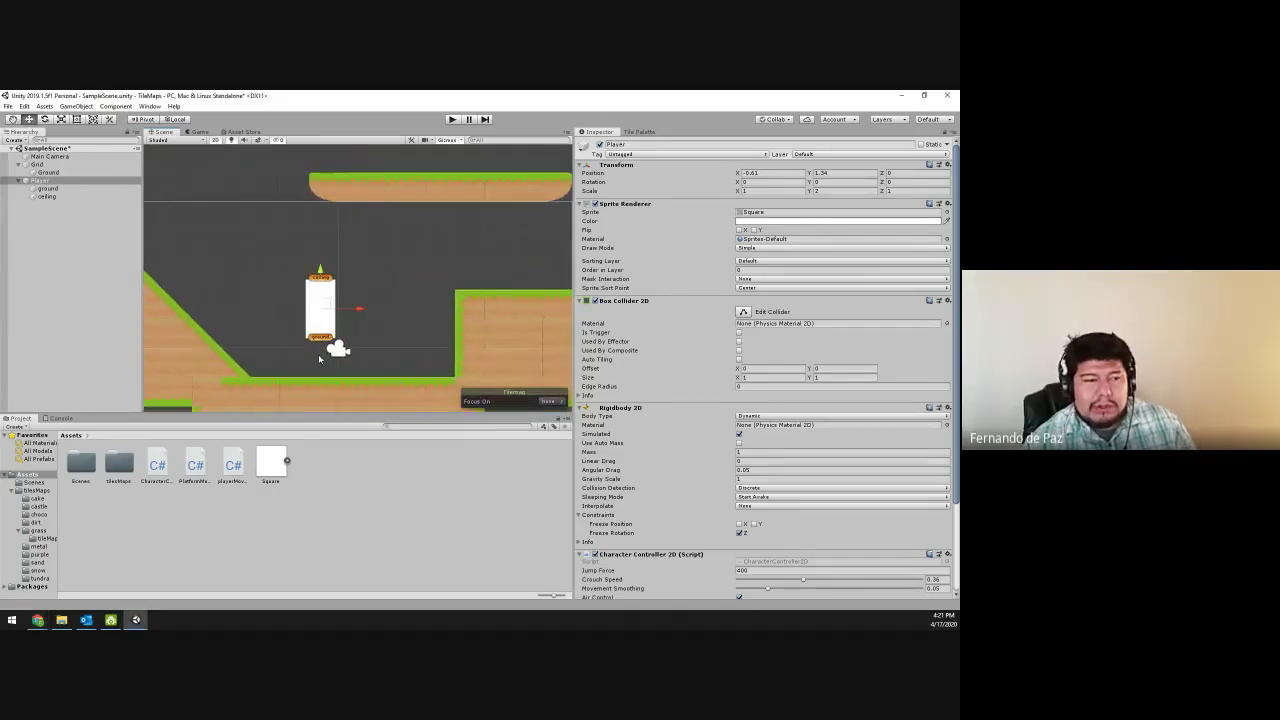
- Shrink the Player's Box Collider 2D from its bottom edge to a Y size of about 0.55, covering the upper half of the sprite
key("alt+Tab")
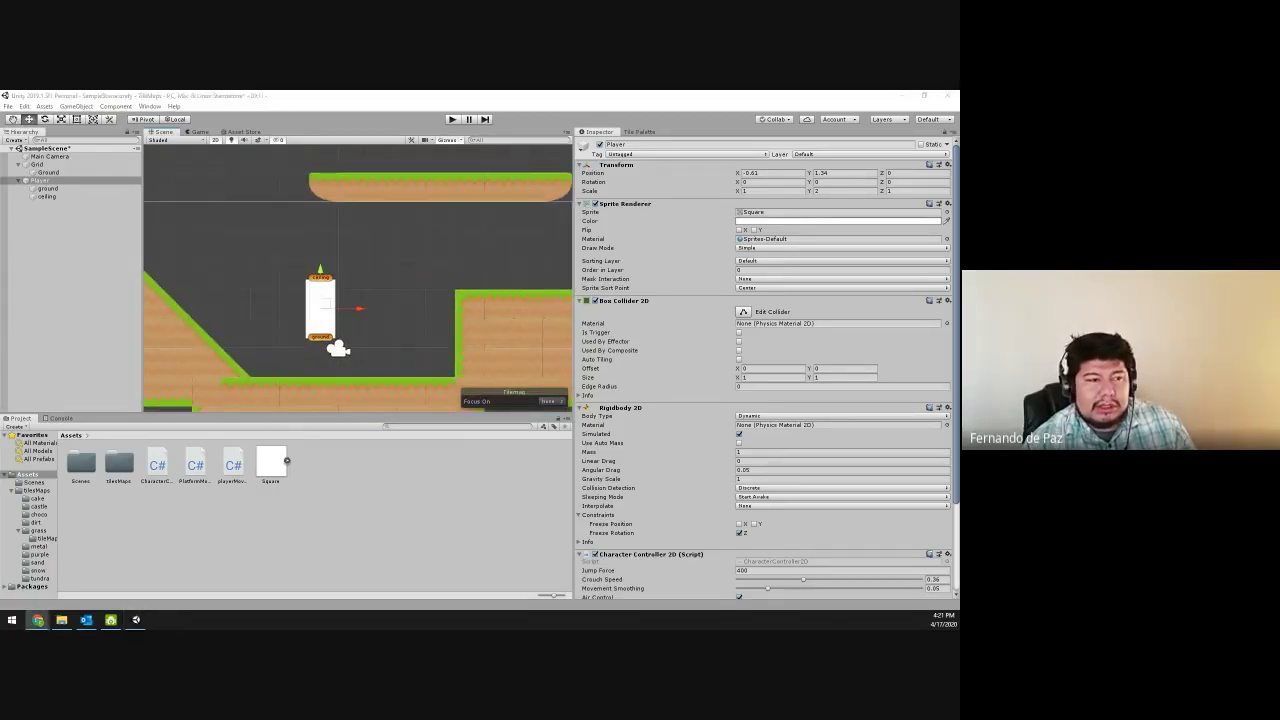
scroll(390, 330, "up", 5)
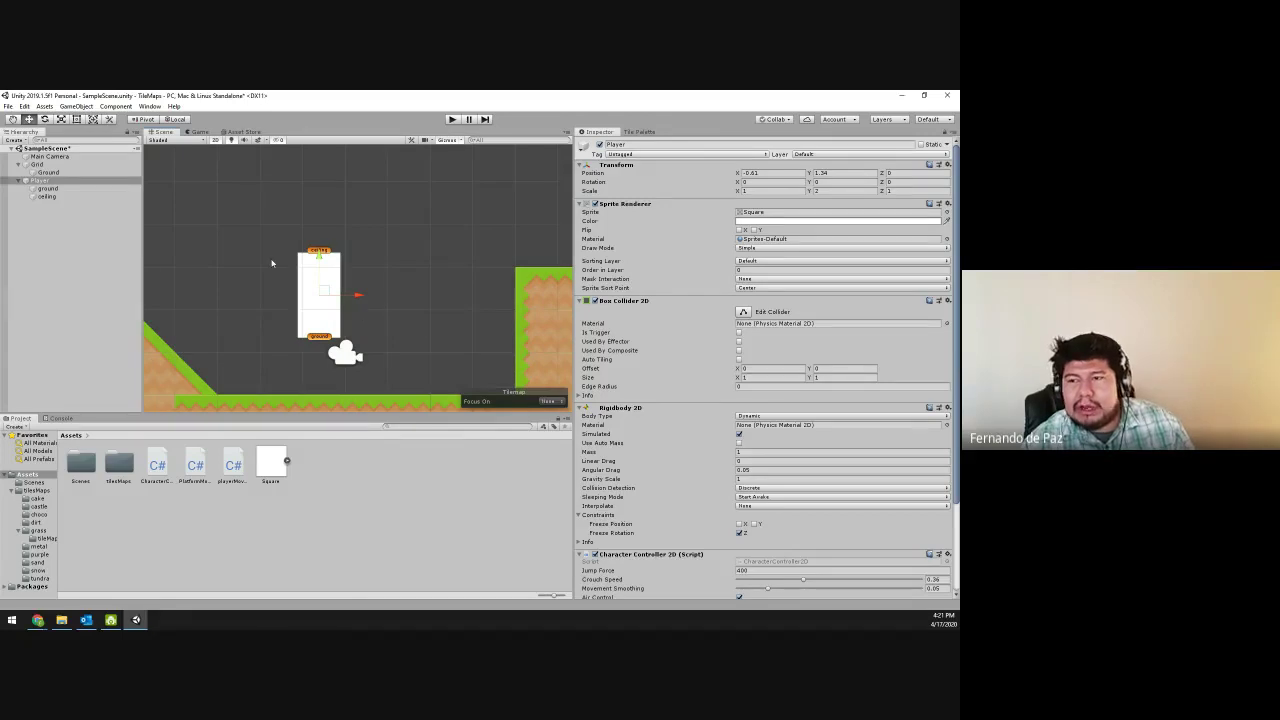
key("f")
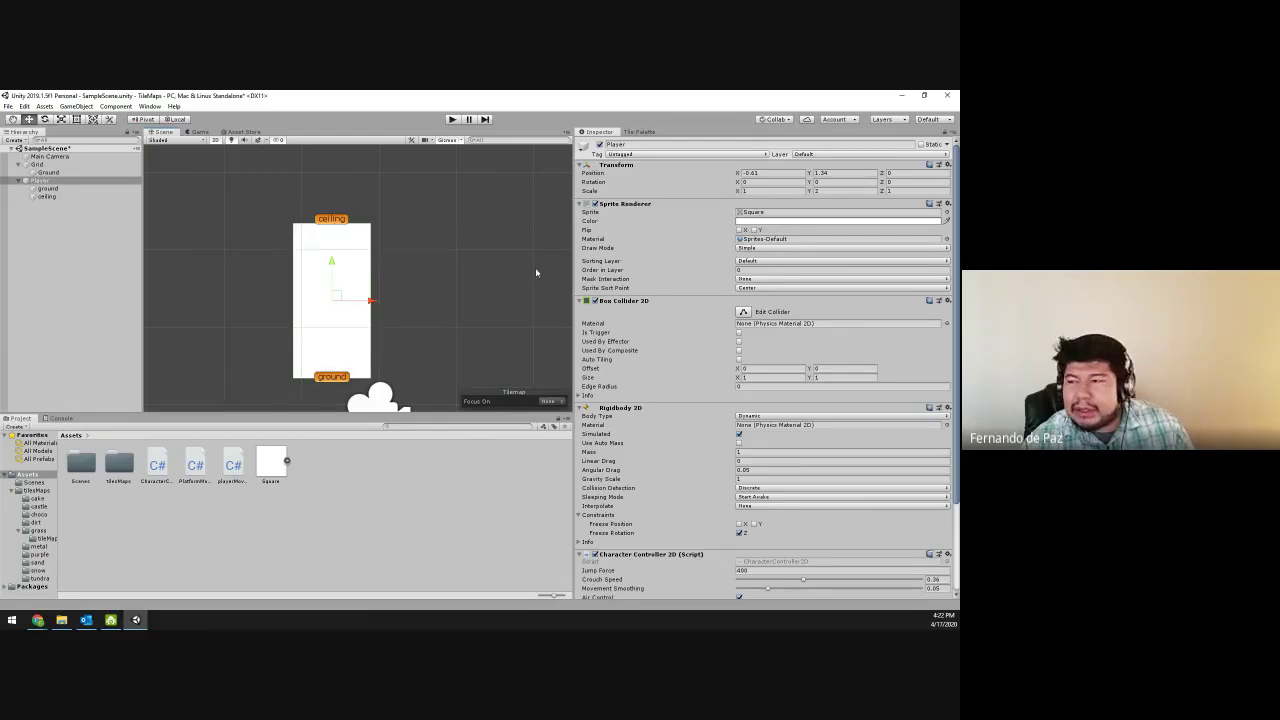
left_click(743, 313)
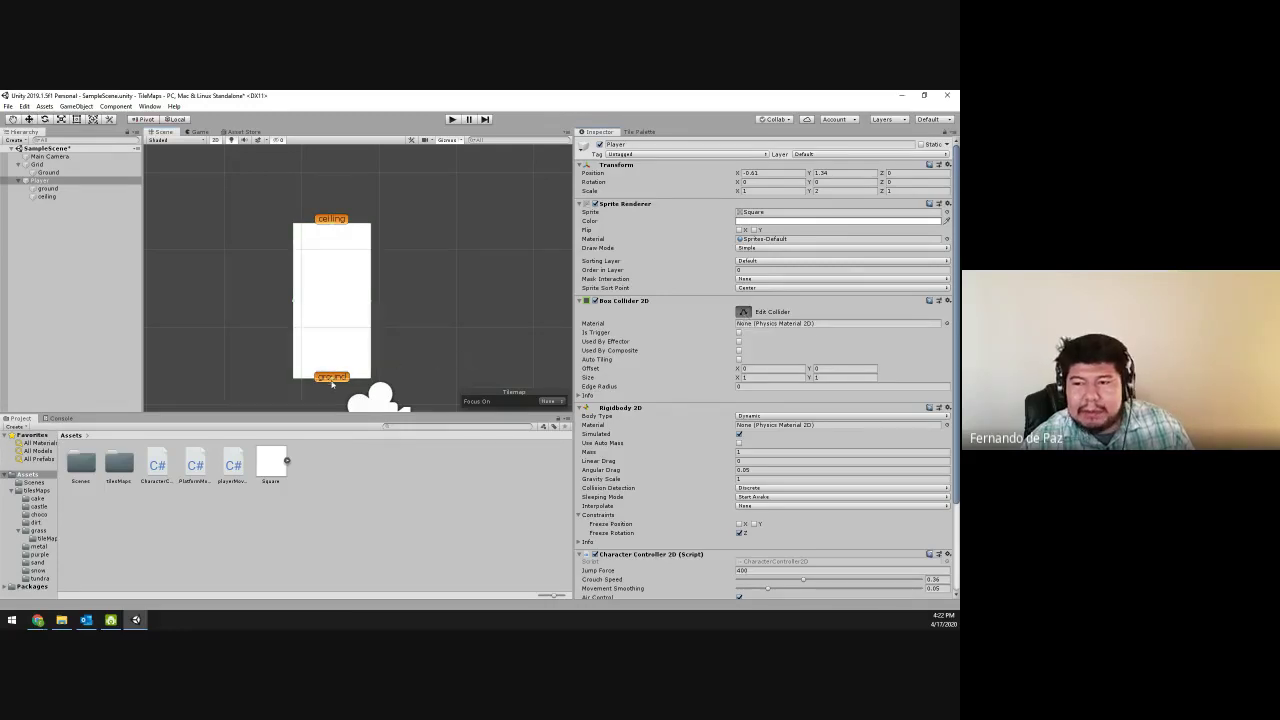
left_click_drag(333, 381, 338, 314)
key("w")
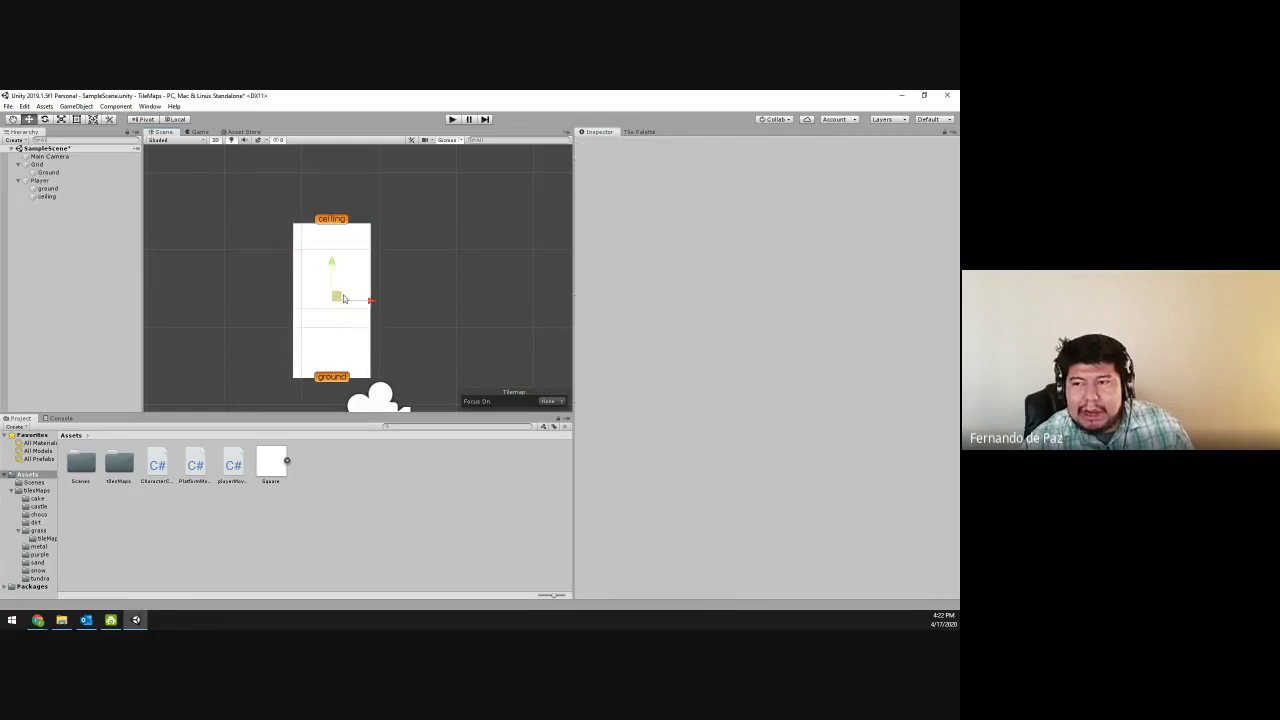
- Add a Circle Collider 2D to the Player and fit it to the sprite's lower half, radius about 0.23 and Y offset about -0.27
scroll(655, 372, "down", 3)
left_click(752, 585)
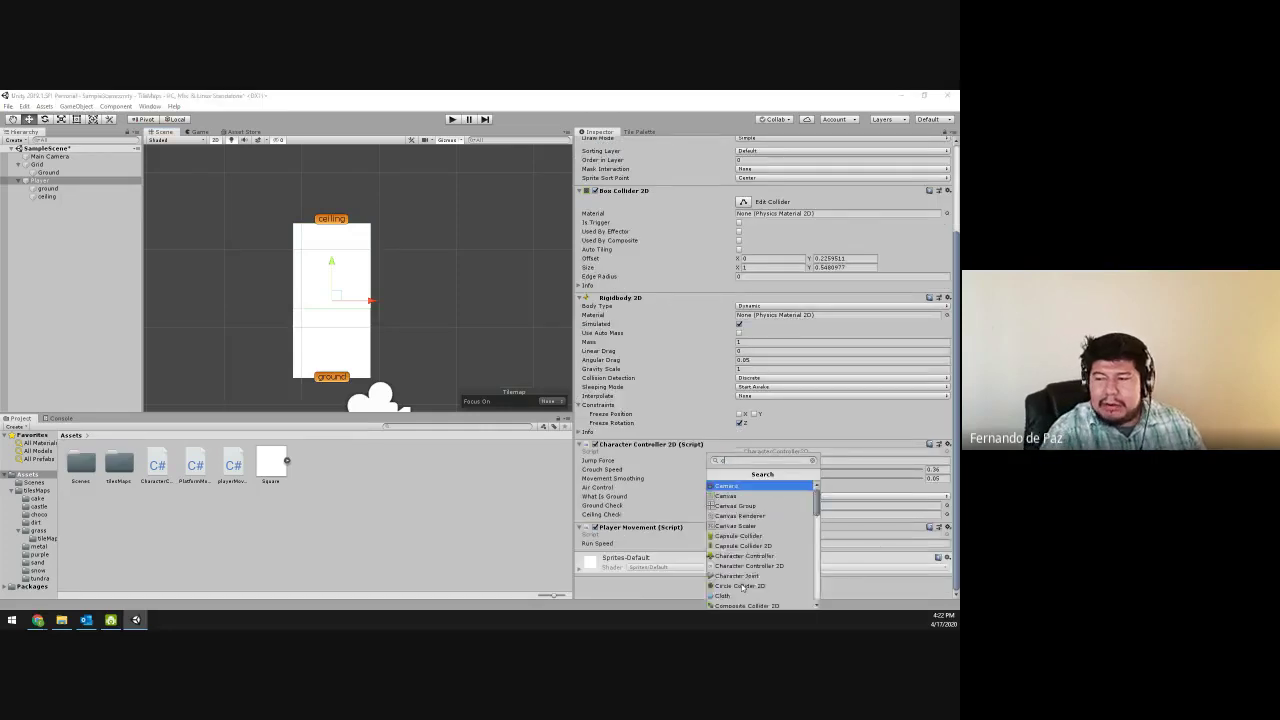
key("Return")
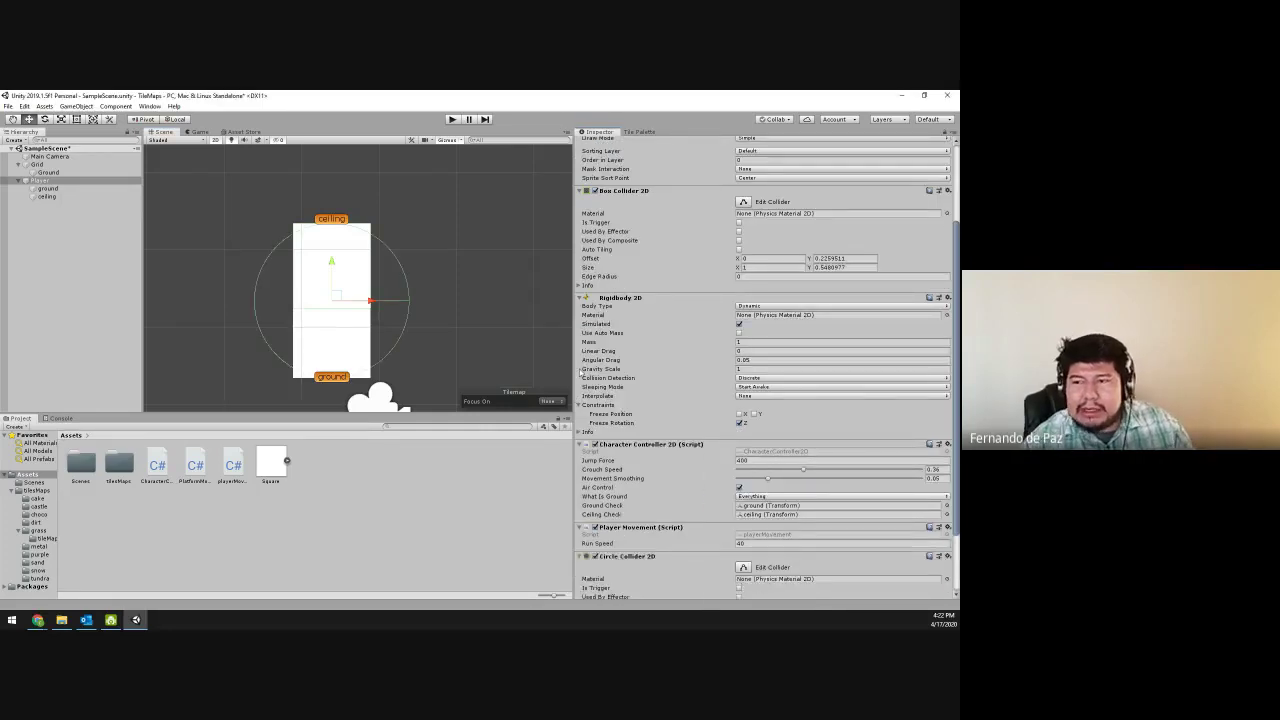
scroll(849, 457, "down", 2)
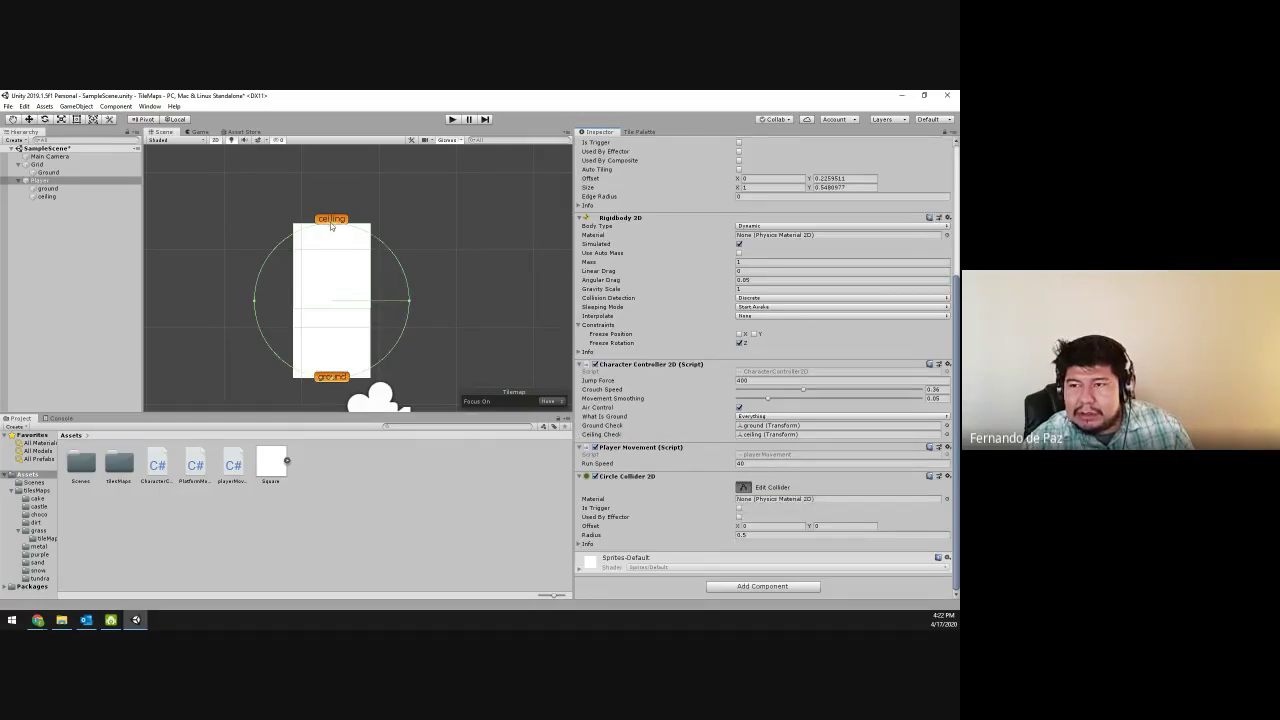
left_click_drag(331, 227, 329, 314)
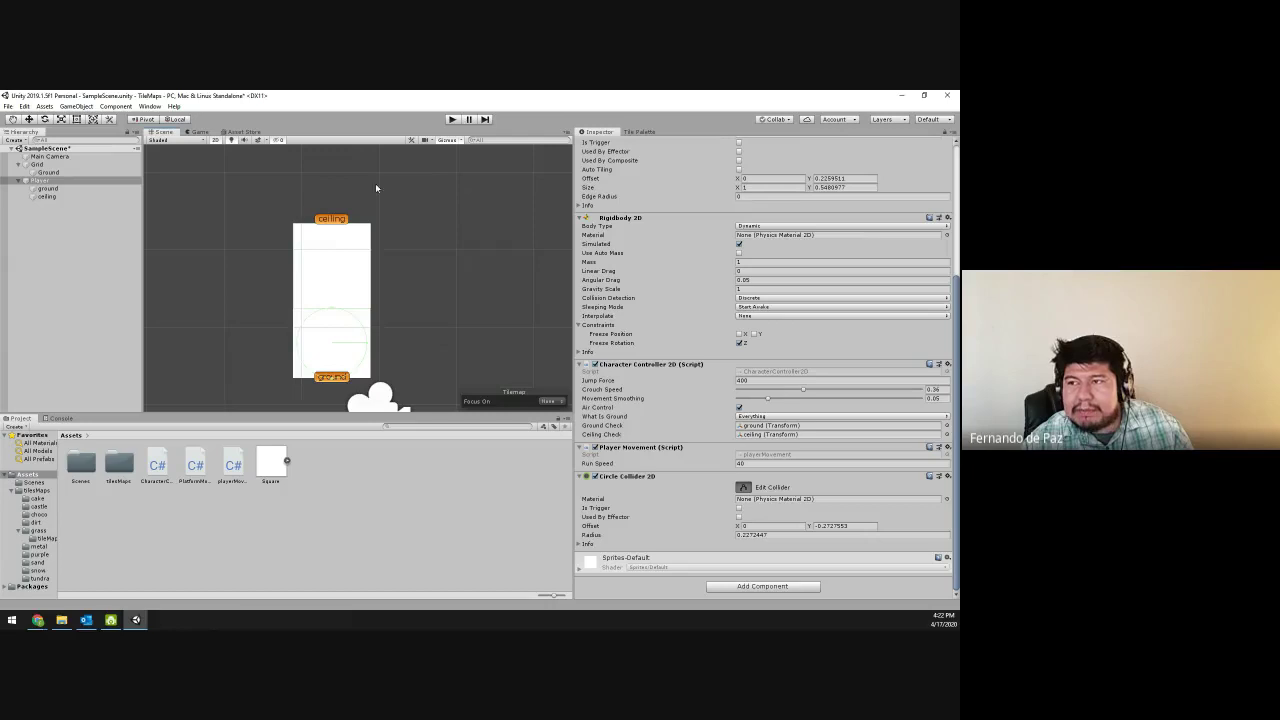
- Play-test the scene, moving the player left and right on the sloped ground to check the new colliders
left_click(452, 119)
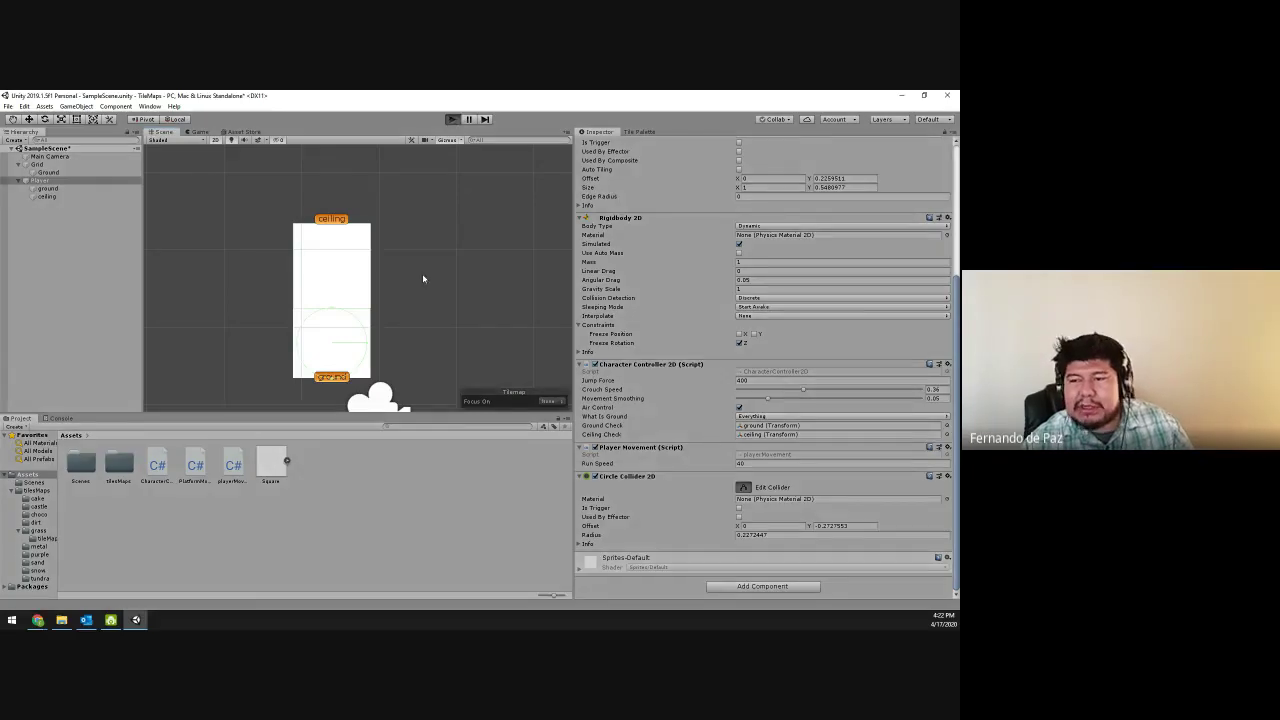
key("a")
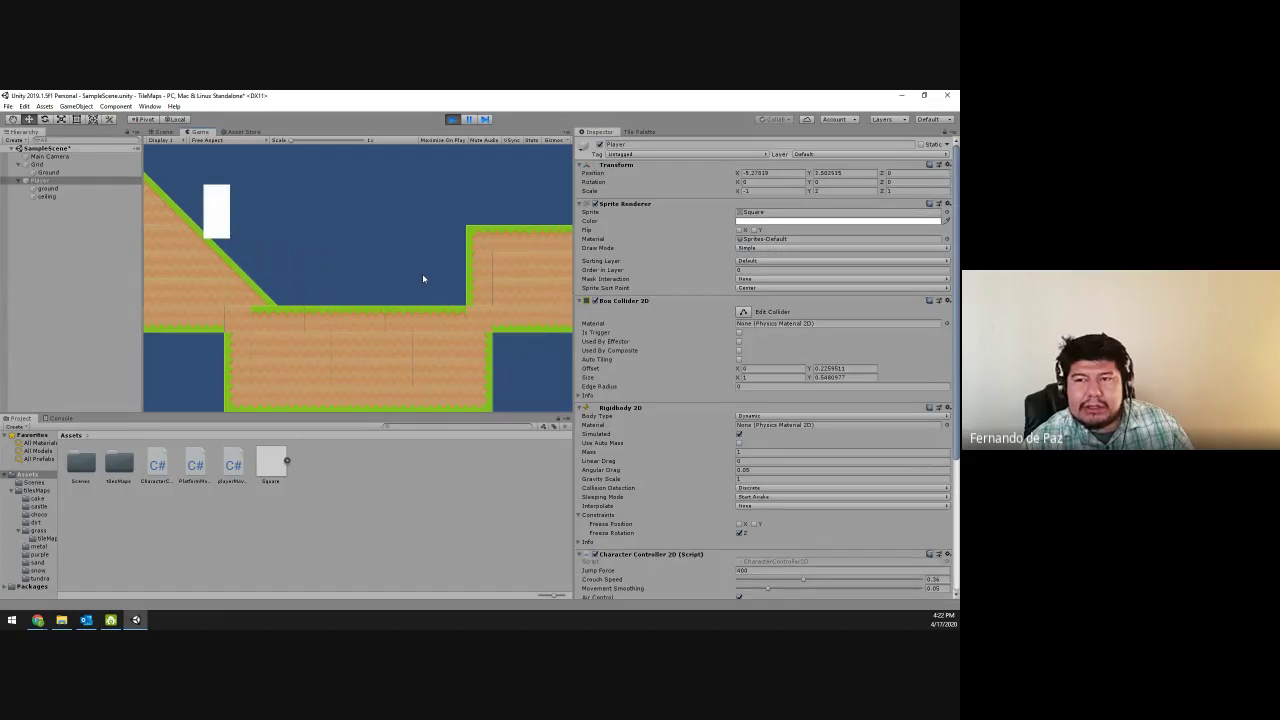
key("d")
key("a")
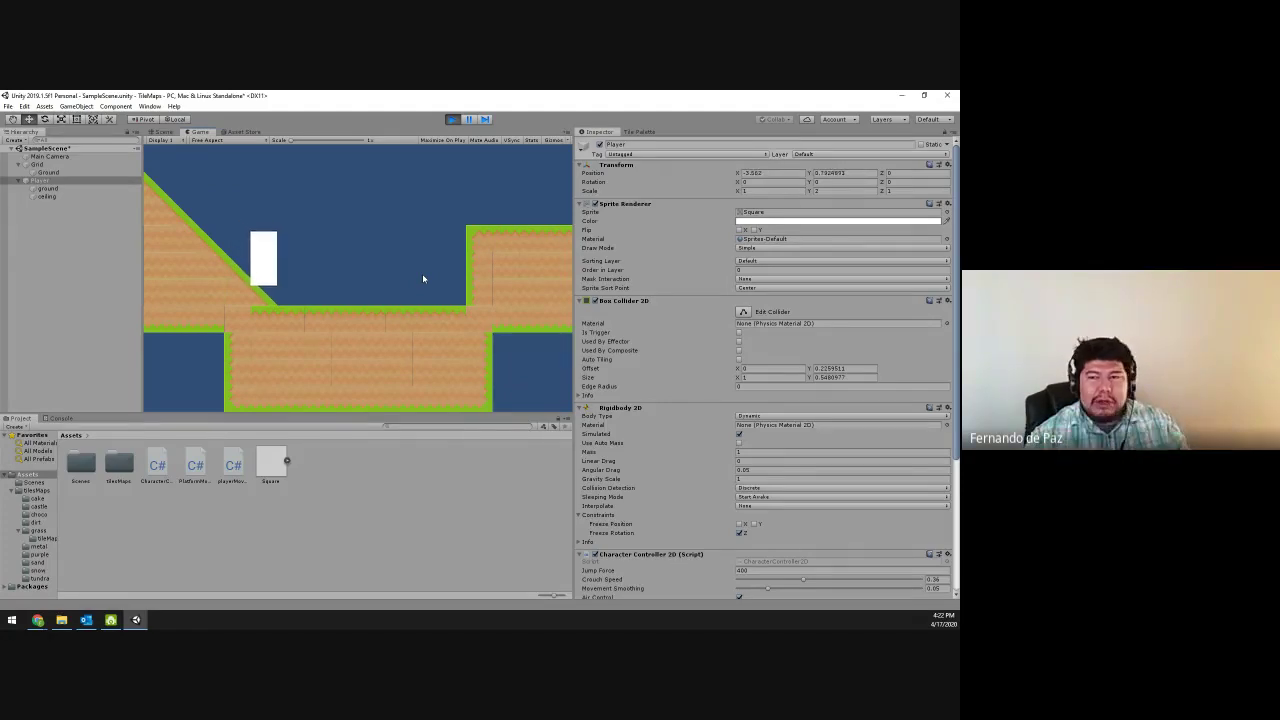
- Run the player back and forth and jump near the base of the slope, and stop the play test
key("d")
key("a")
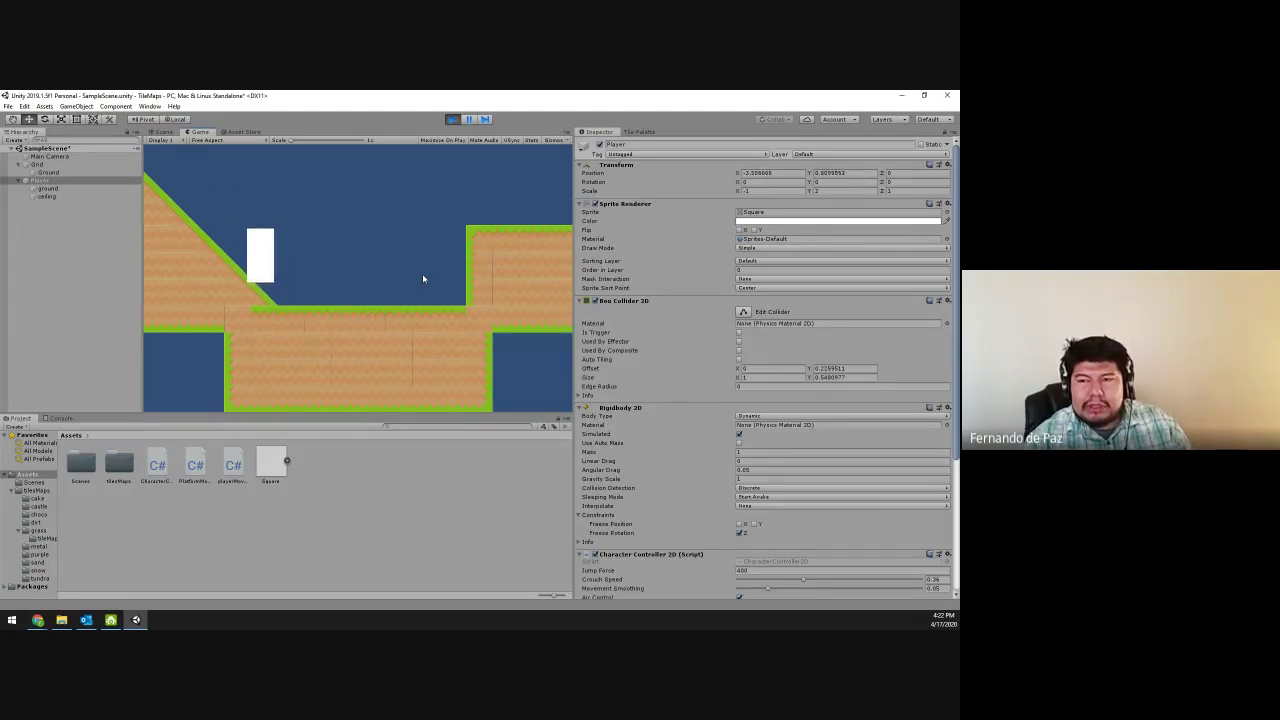
key("a")
key("space")
key("d")
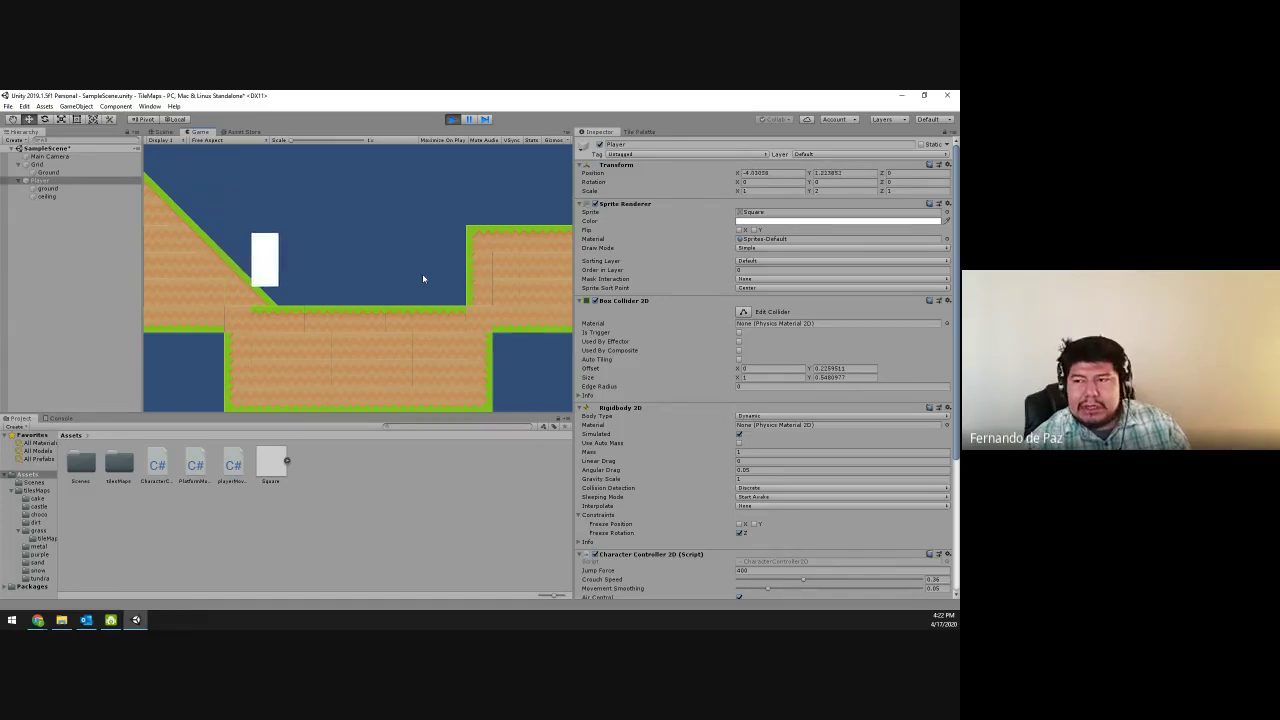
key("space")
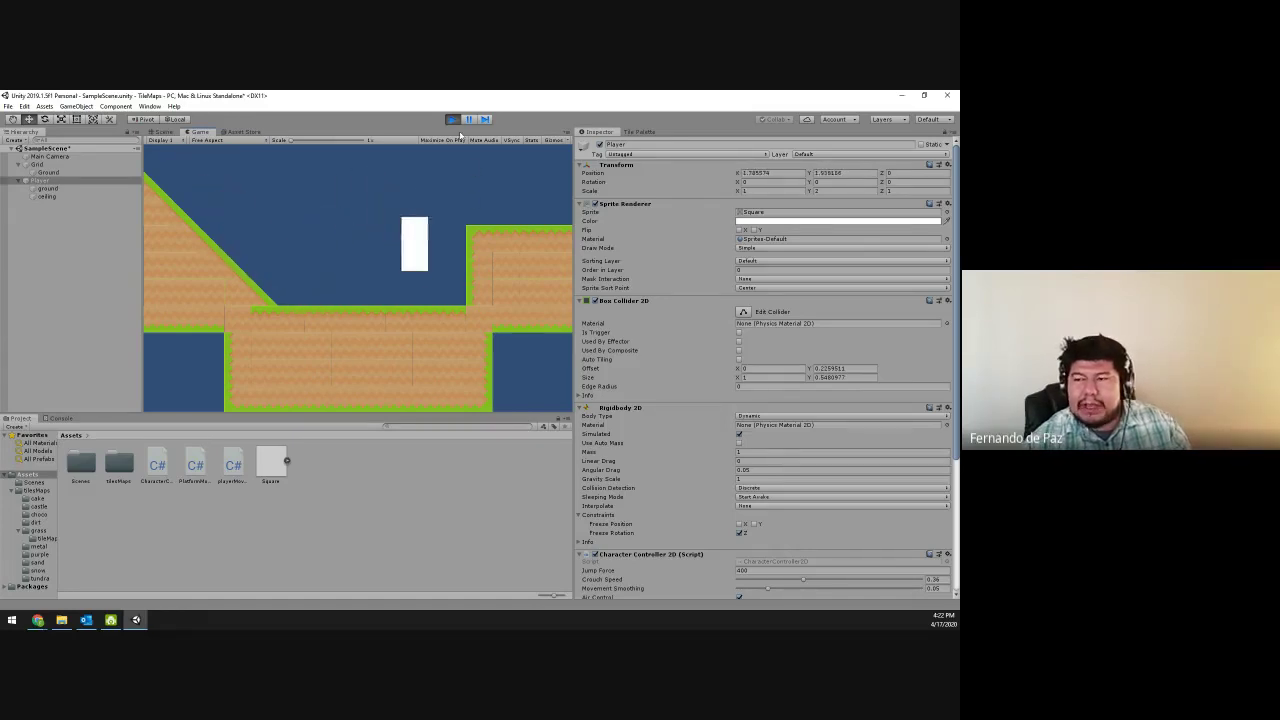
left_click(452, 119)
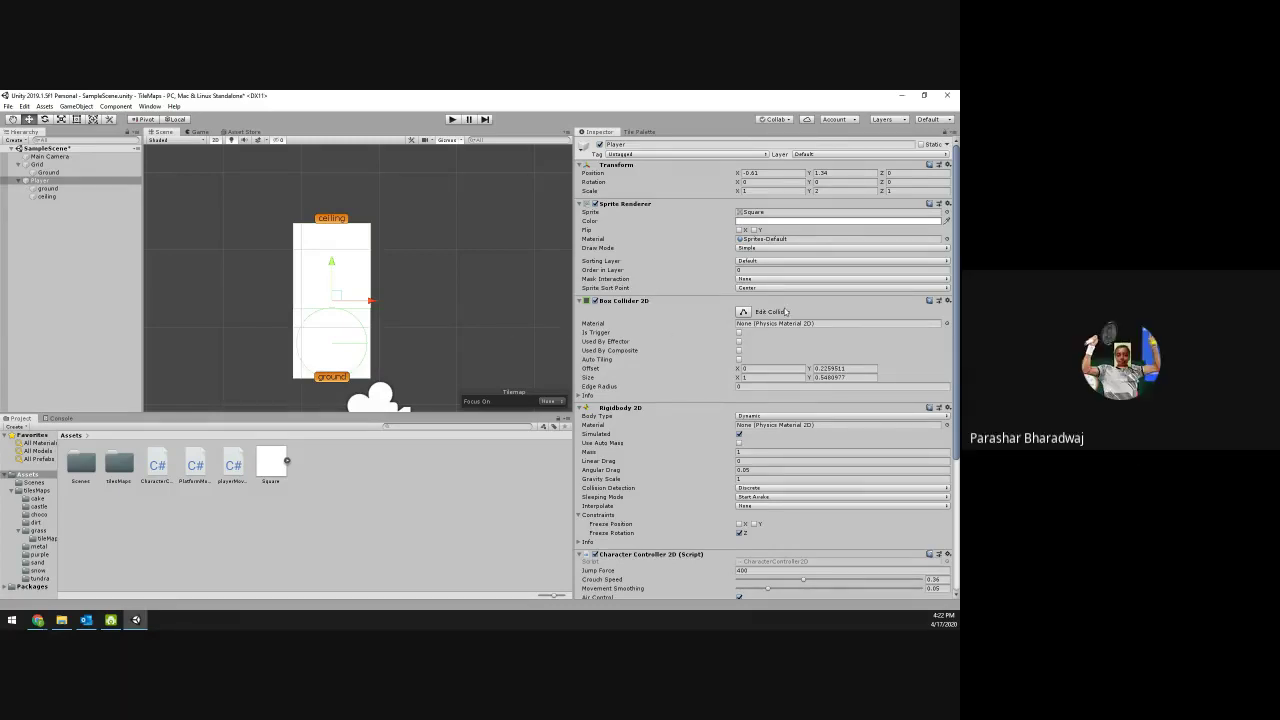
left_click(744, 314)
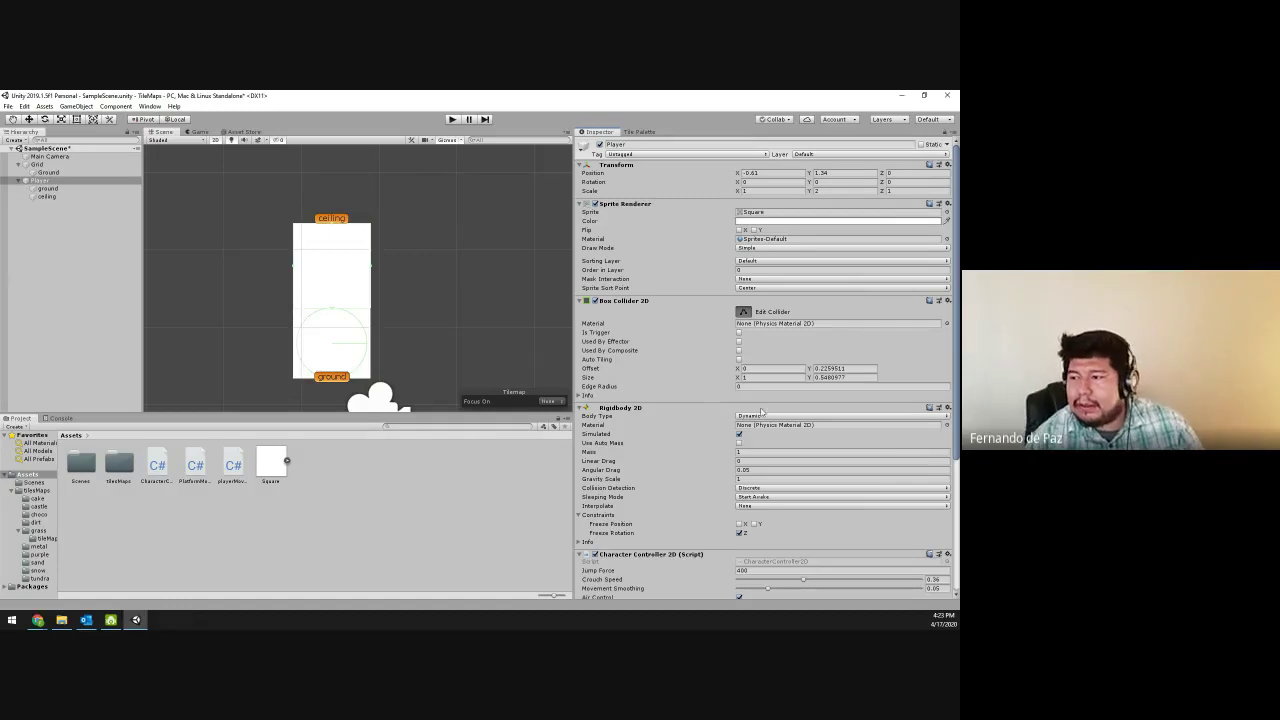
scroll(707, 414, "down", 4)
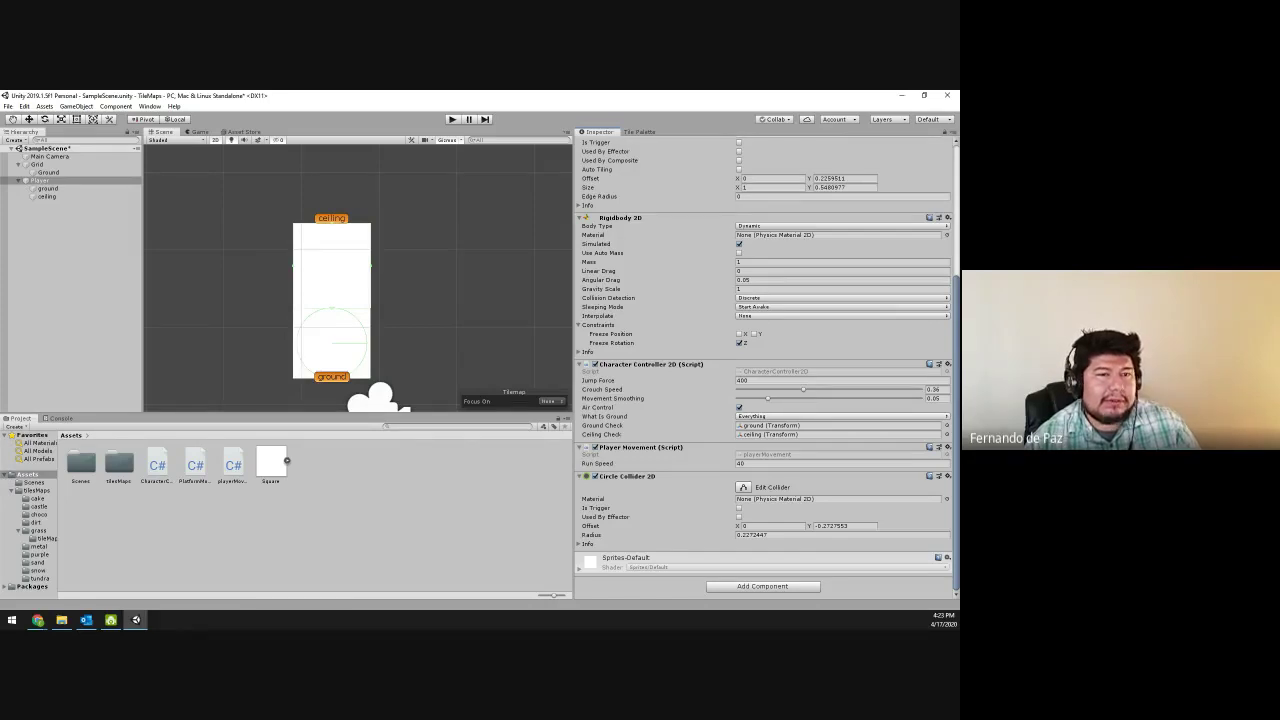
left_click(37, 620)
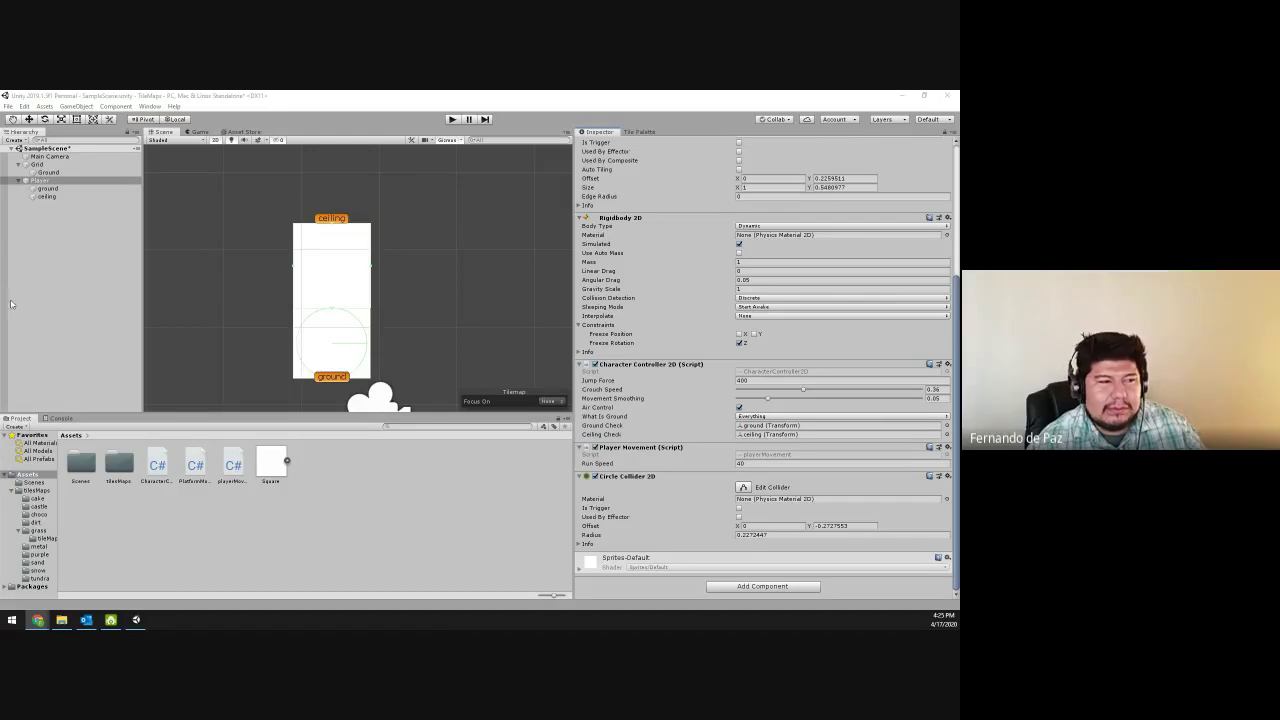
- Shrink the Player's Circle Collider 2D to a radius of about 0.05 at the sprite's bottom edge, Y offset about -0.45
scroll(397, 349, "up", 5)
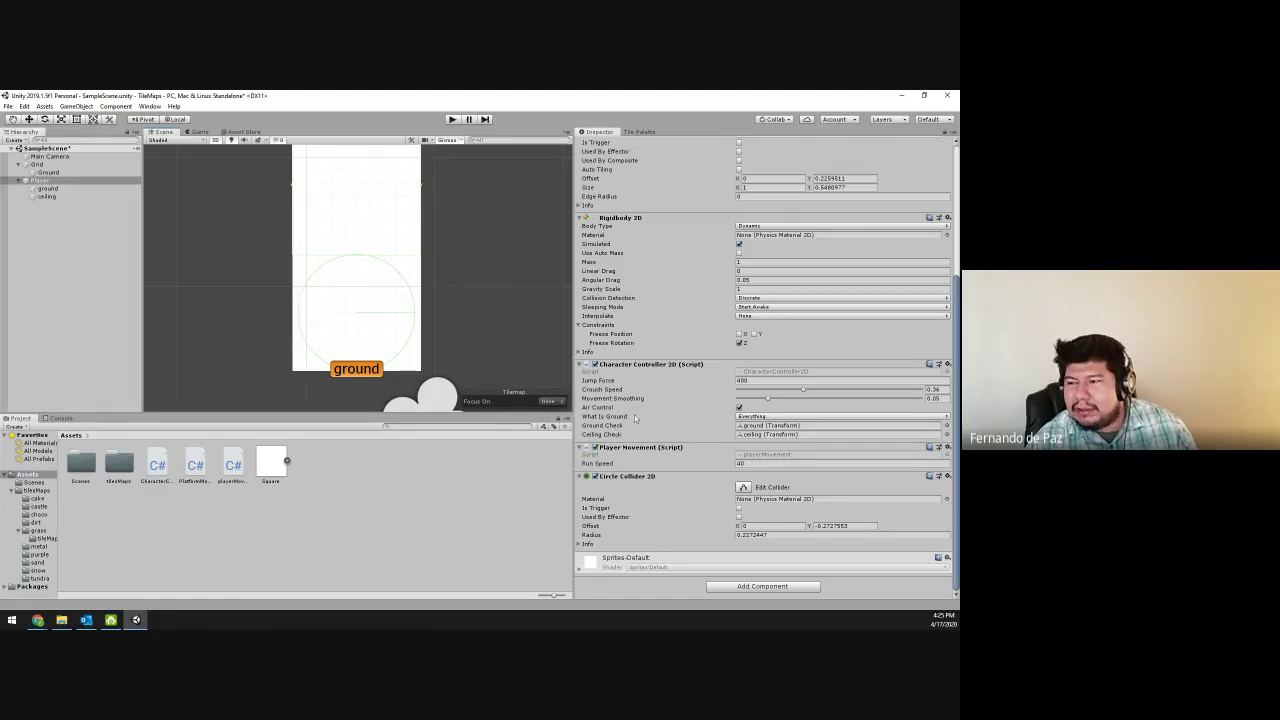
left_click(743, 487)
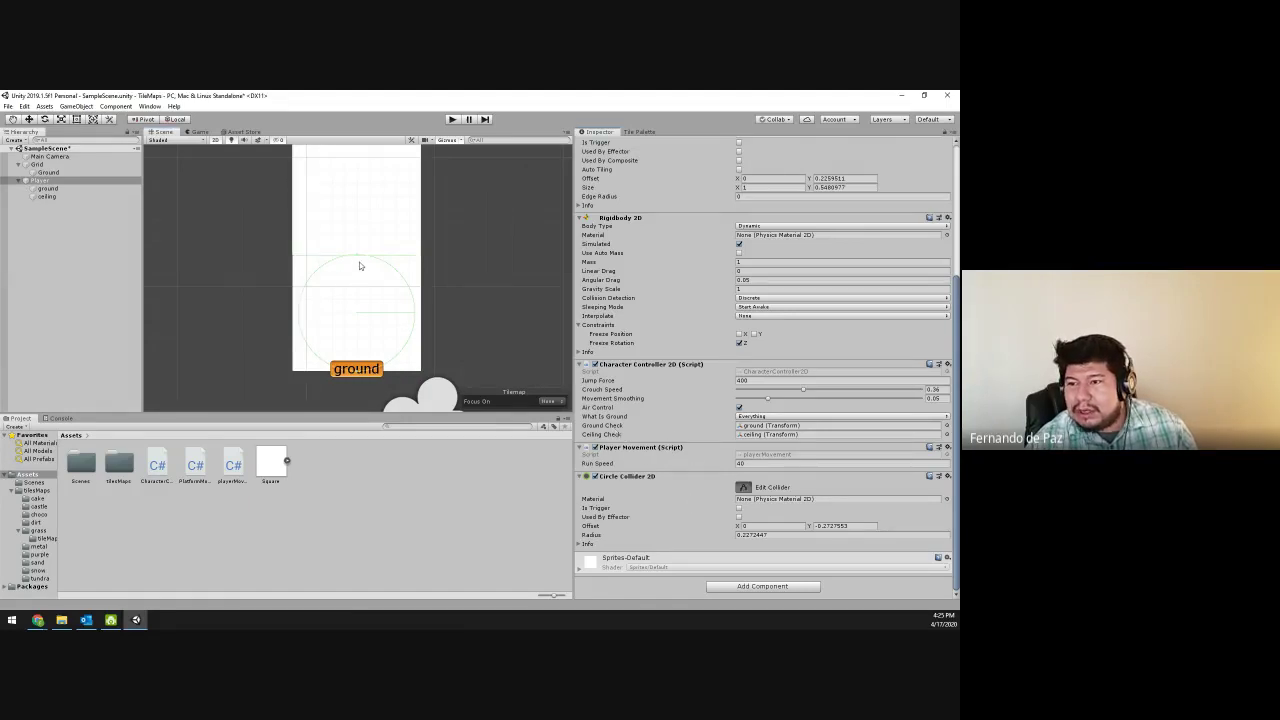
left_click_drag(356, 261, 355, 362)
left_click(360, 362)
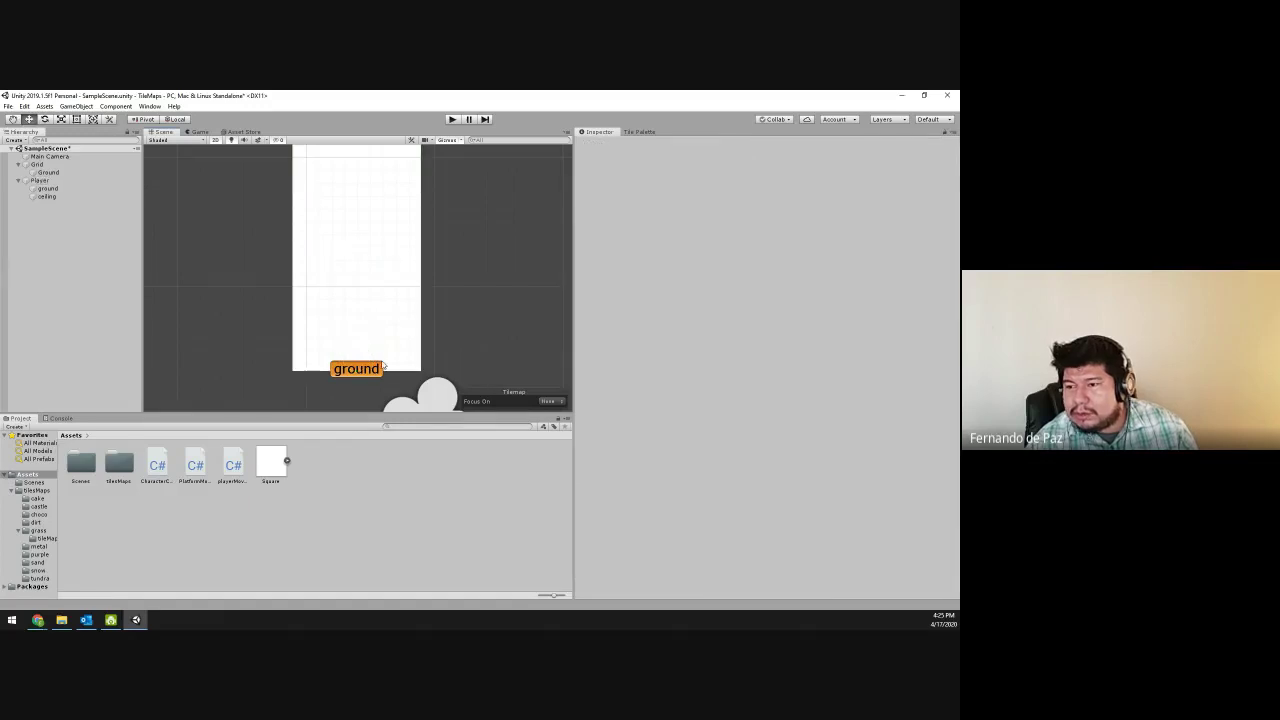
left_click(381, 358)
scroll(745, 480, "down", 5)
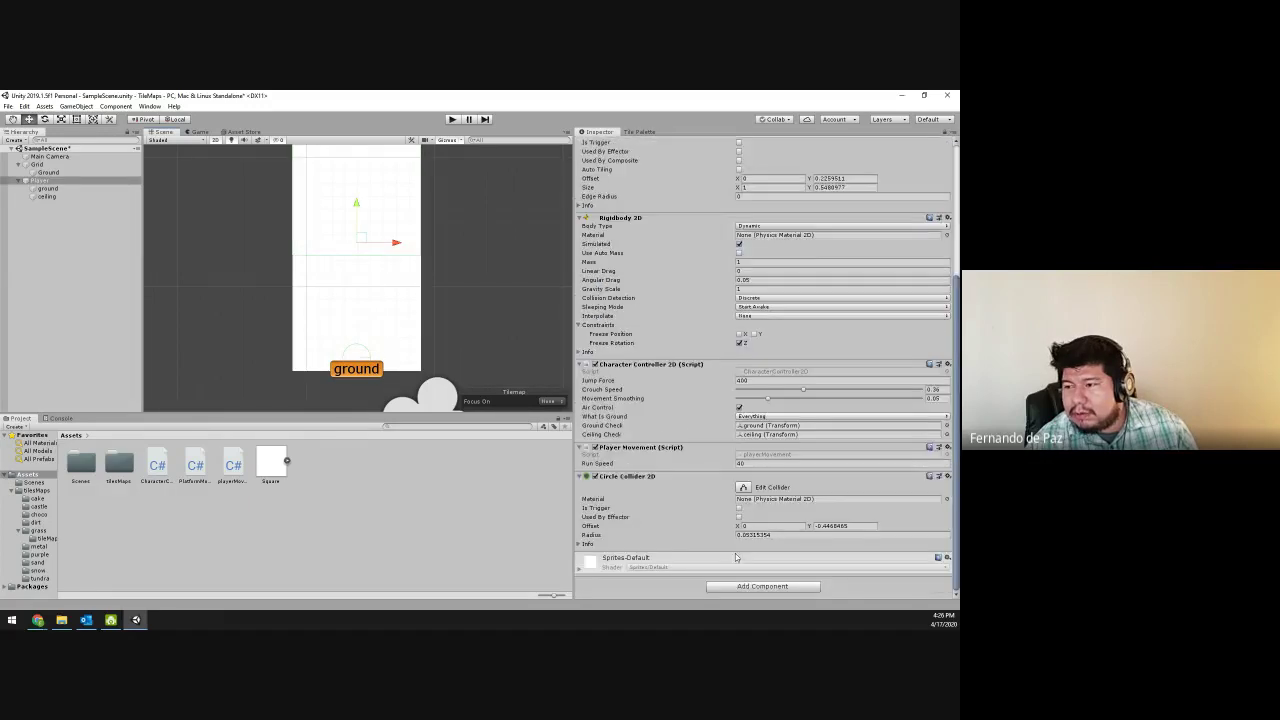
left_click(744, 488)
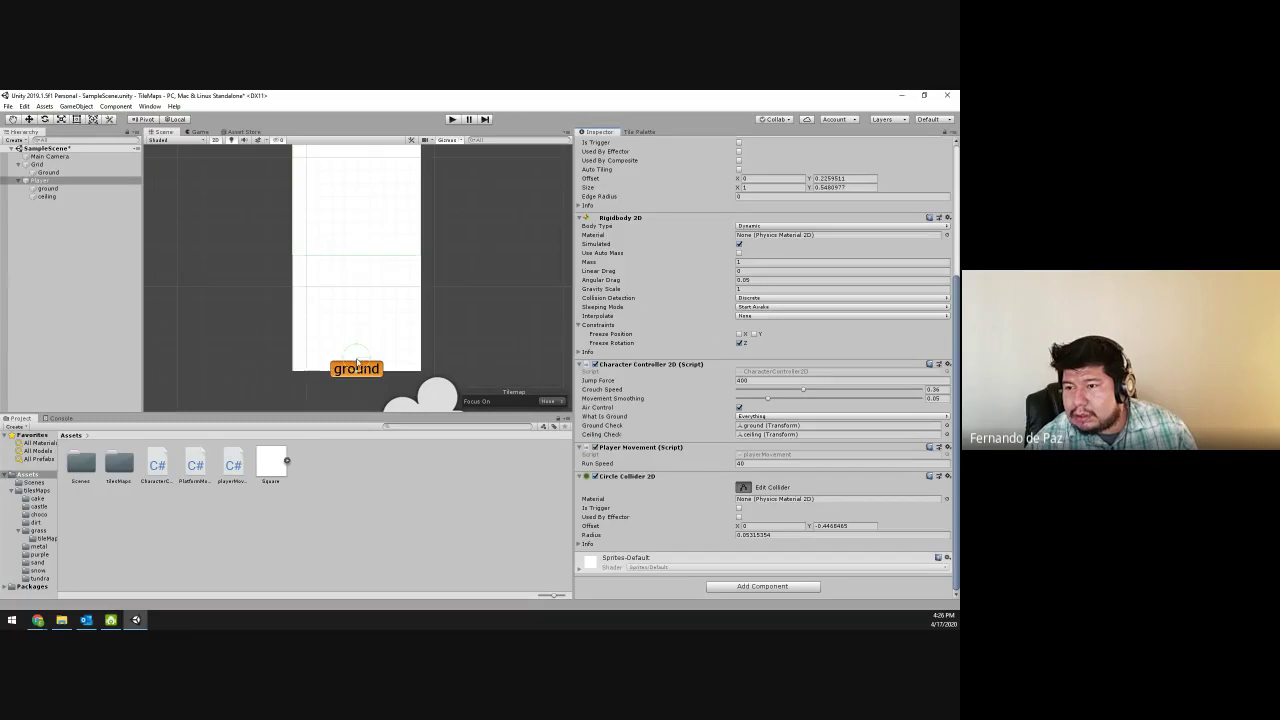
left_click(358, 362)
left_click(381, 360)
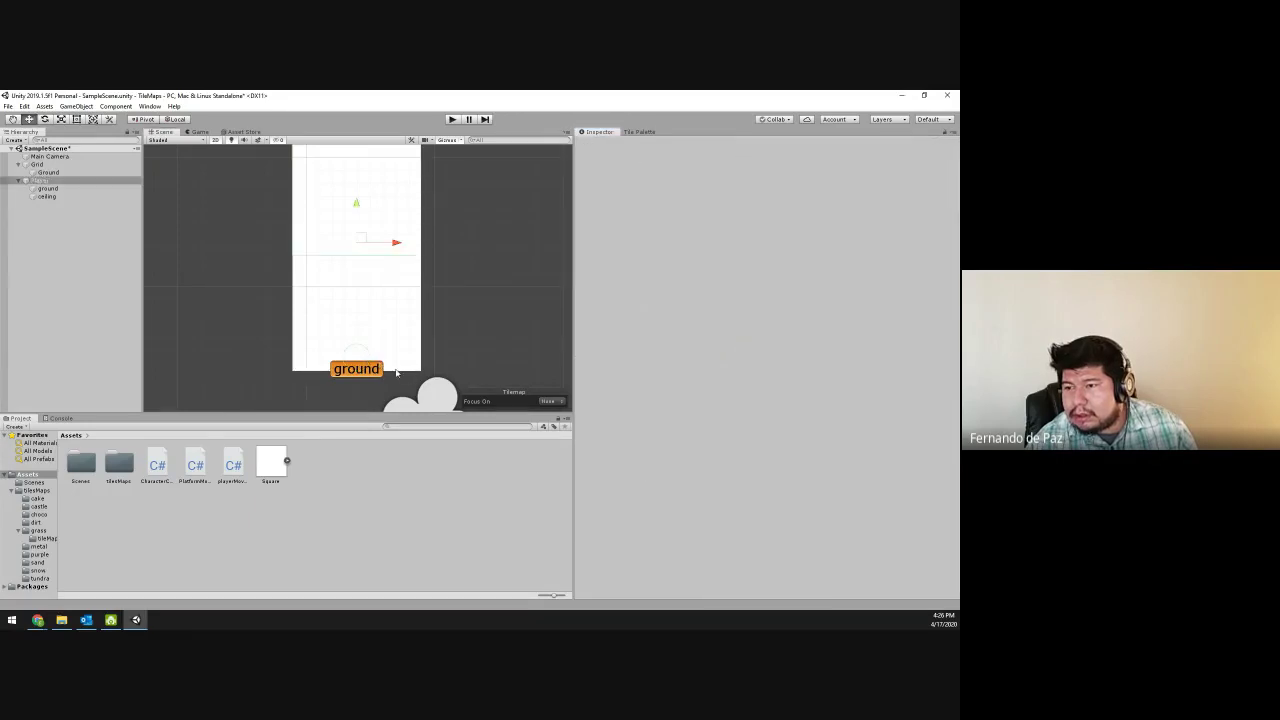
scroll(733, 530, "down", 4)
- Set the Circle Collider 2D's X offset to 0.42 so it sits at the sprite's lower right corner
left_click(744, 488)
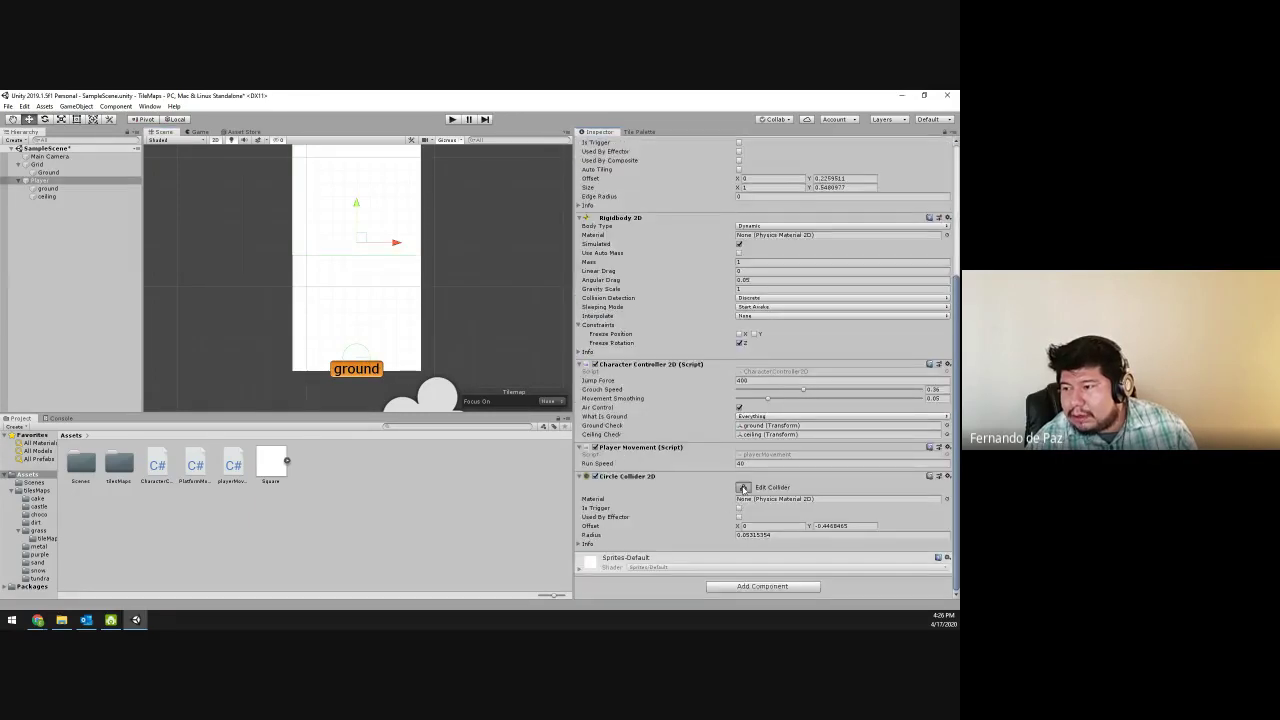
double_click(746, 526)
type(".26")
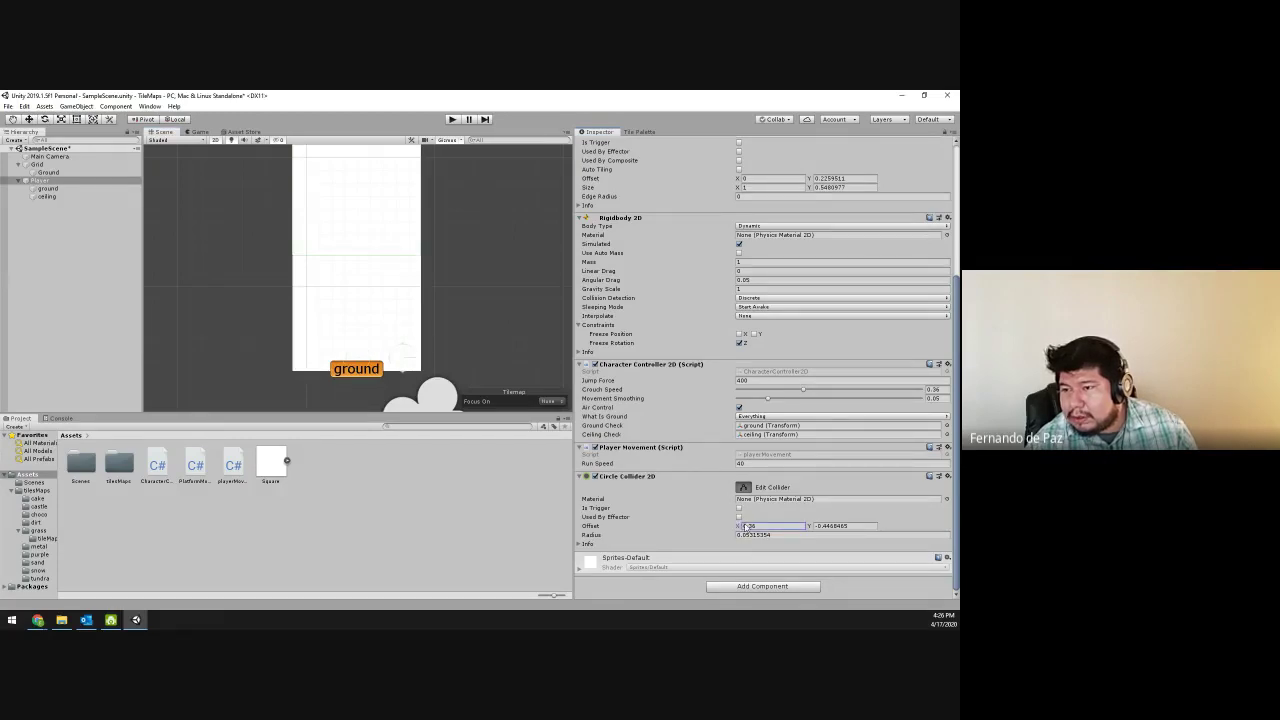
key("BackSpace")
key("BackSpace")
type("42")
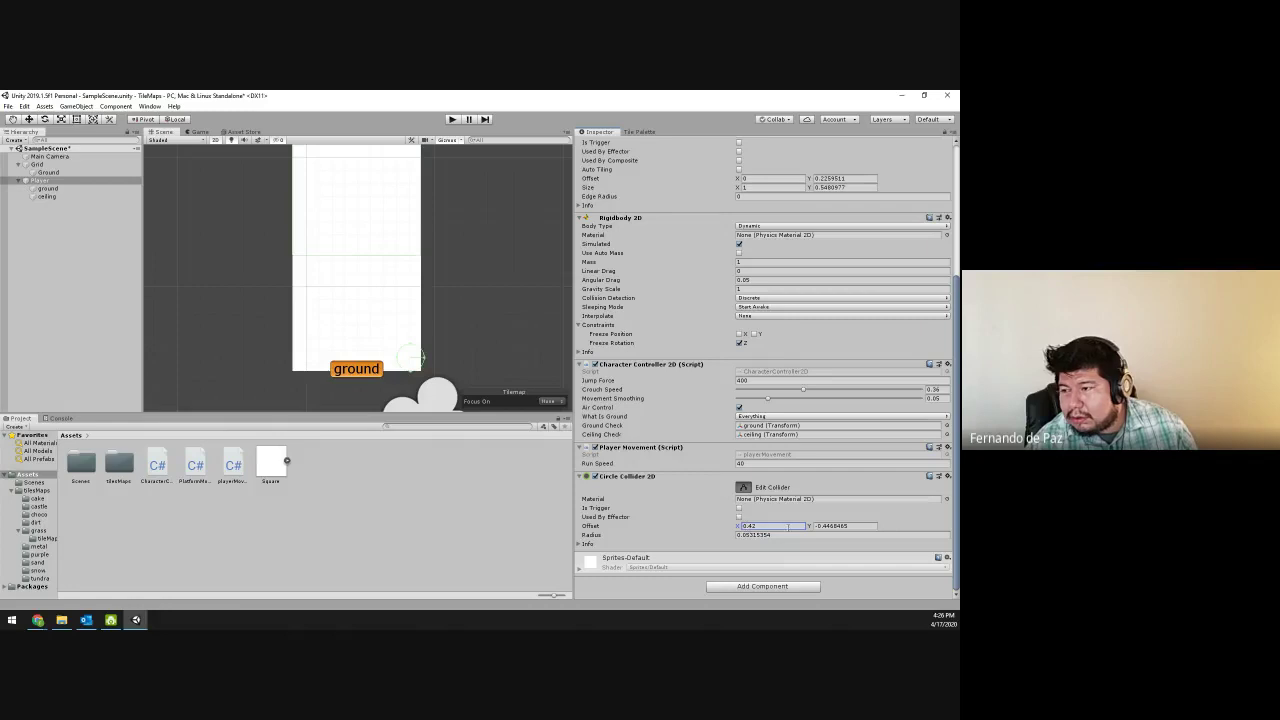
- Set the Circle Collider 2D's Y offset to -0.45 and finish editing the collider
key("Tab")
type("-0.48")
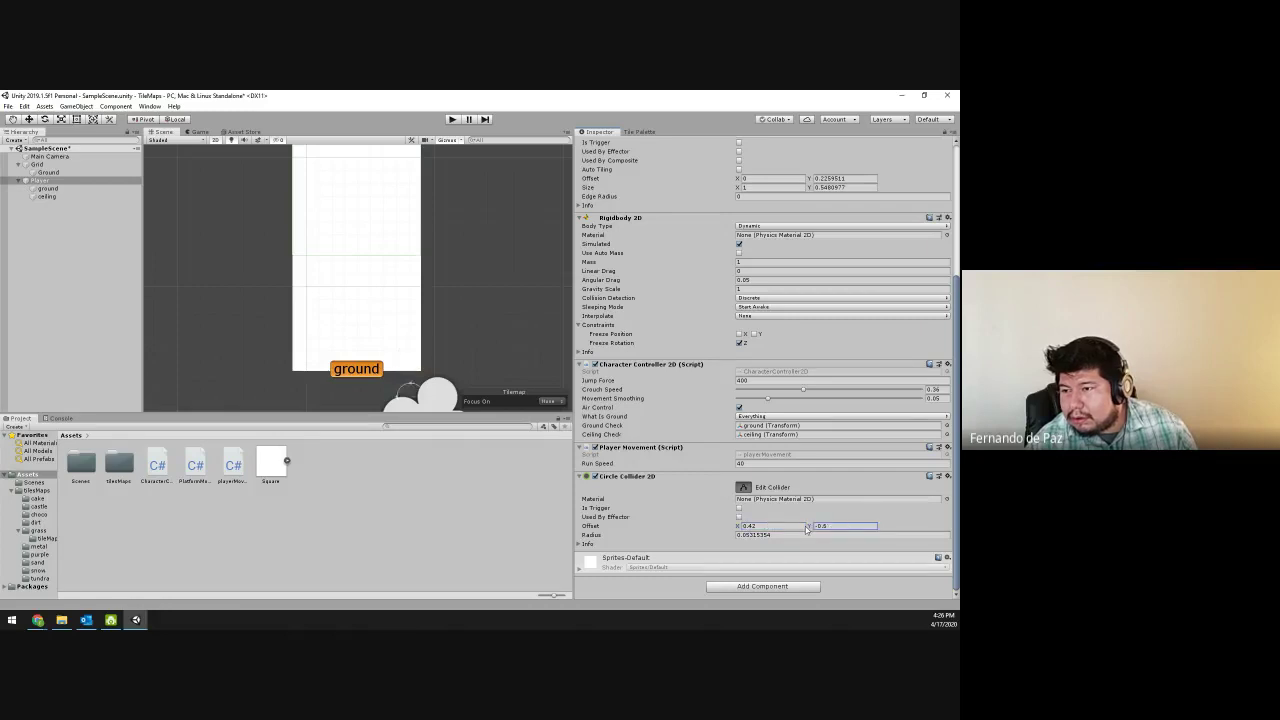
key("BackSpace")
type("5")
key("BackSpace")
type("8")
key("BackSpace")
type("5")
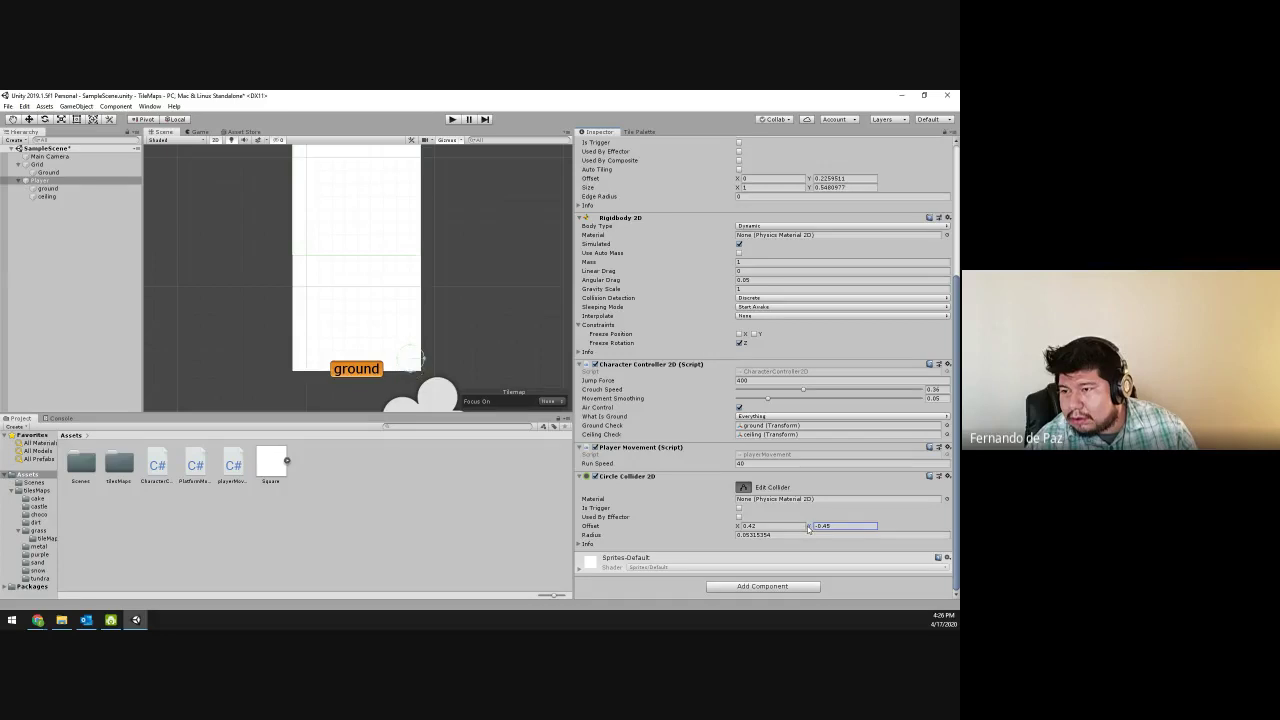
left_click(743, 487)
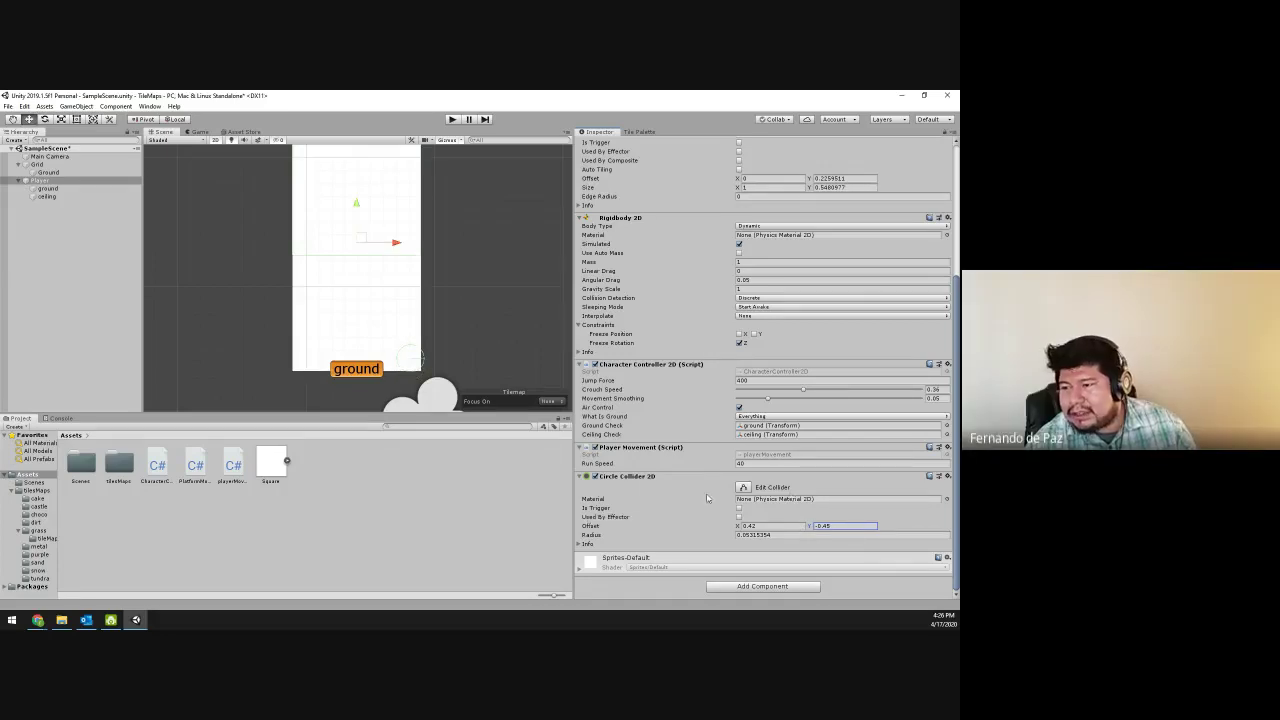
- Copy the Player's Circle Collider 2D and paste it as a new component
left_click(948, 477)
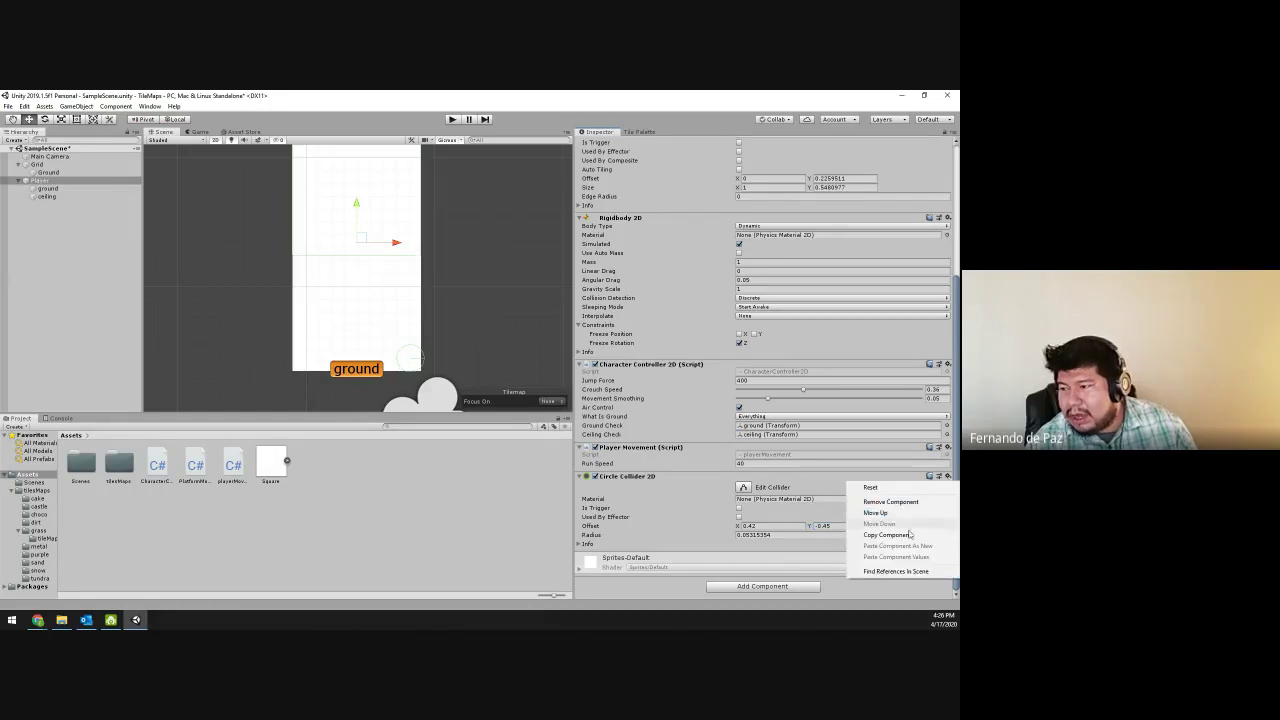
left_click(910, 538)
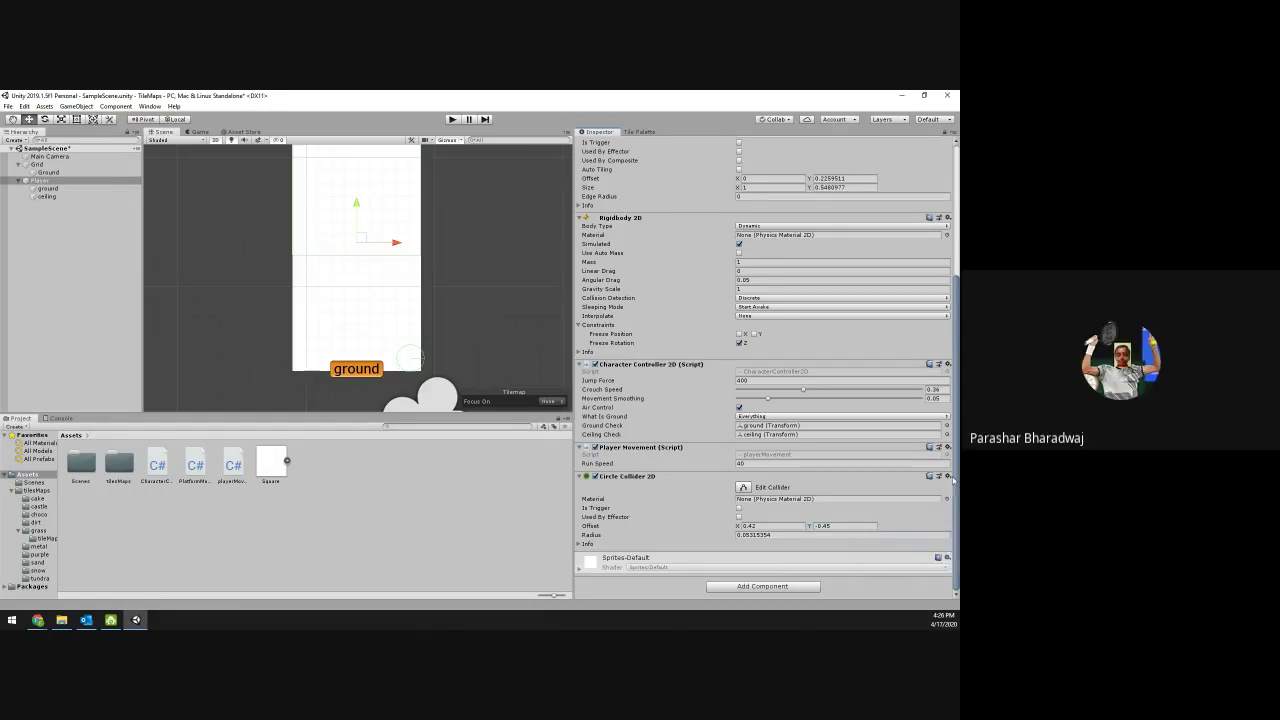
left_click(948, 477)
left_click(902, 558)
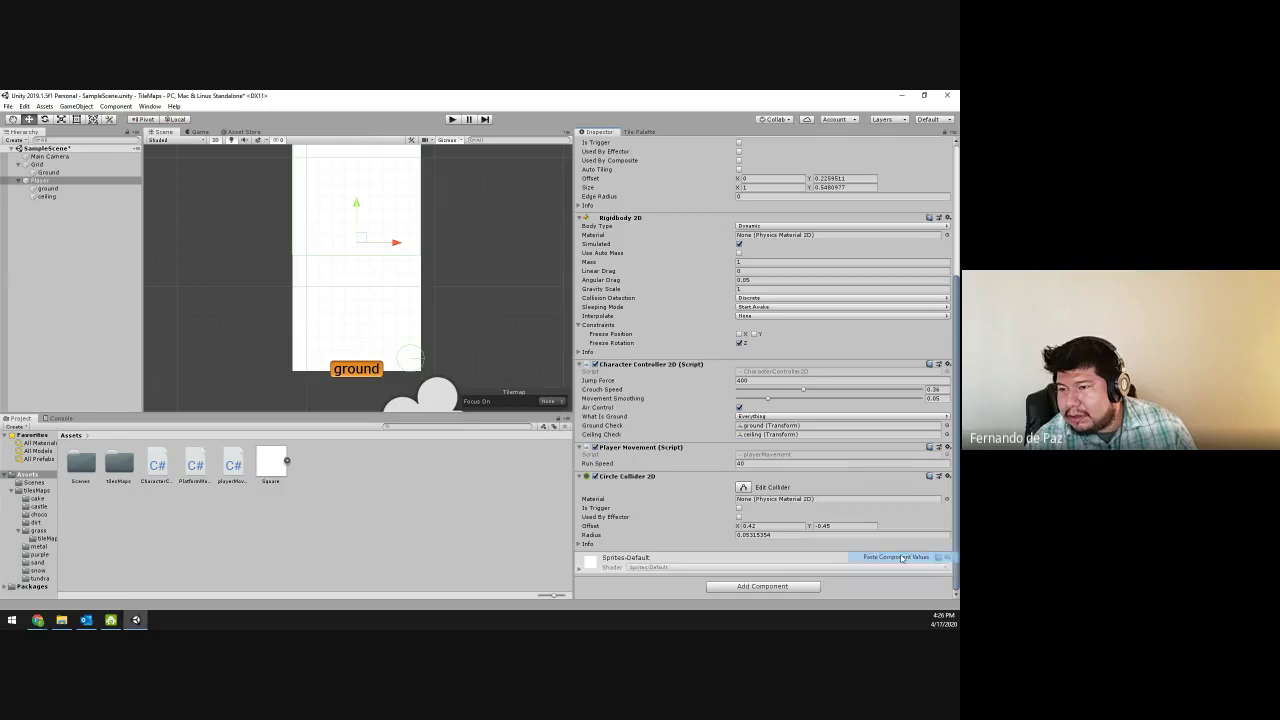
left_click(948, 477)
left_click(905, 548)
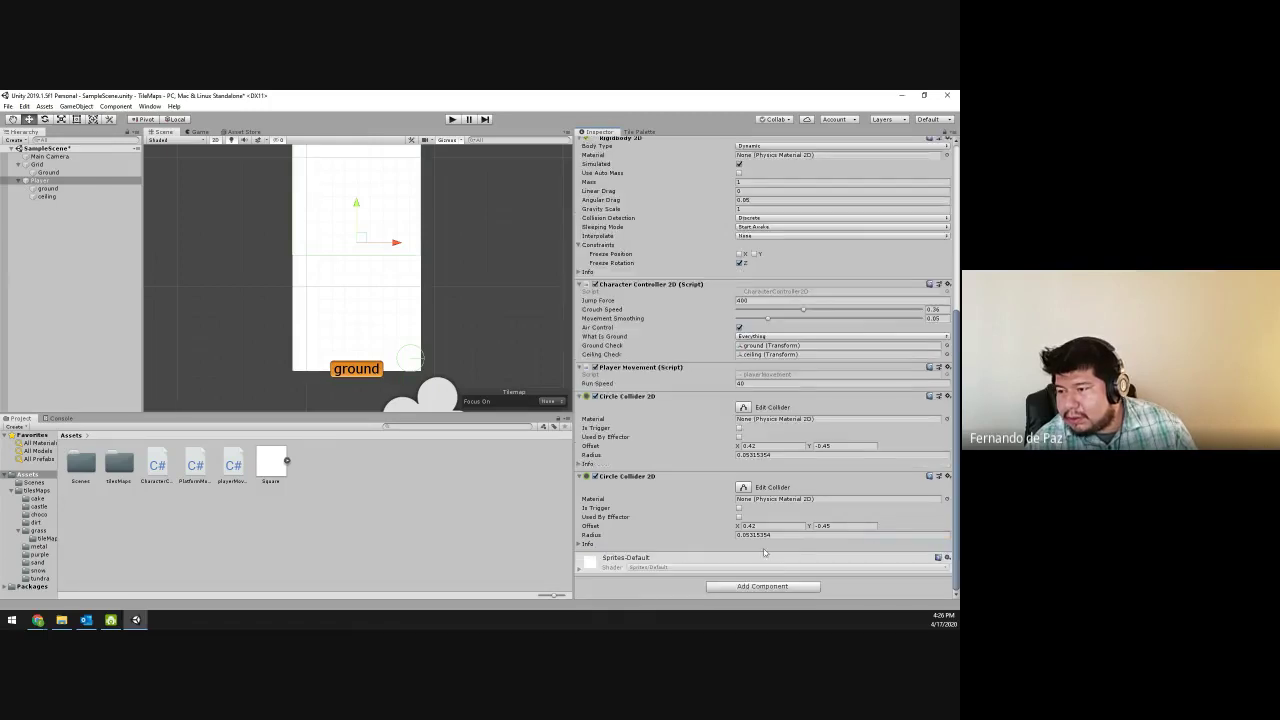
- Set the second Circle Collider 2D's X offset to -0.44, placing it at the sprite's lower left corner
left_click_drag(813, 528, 806, 528)
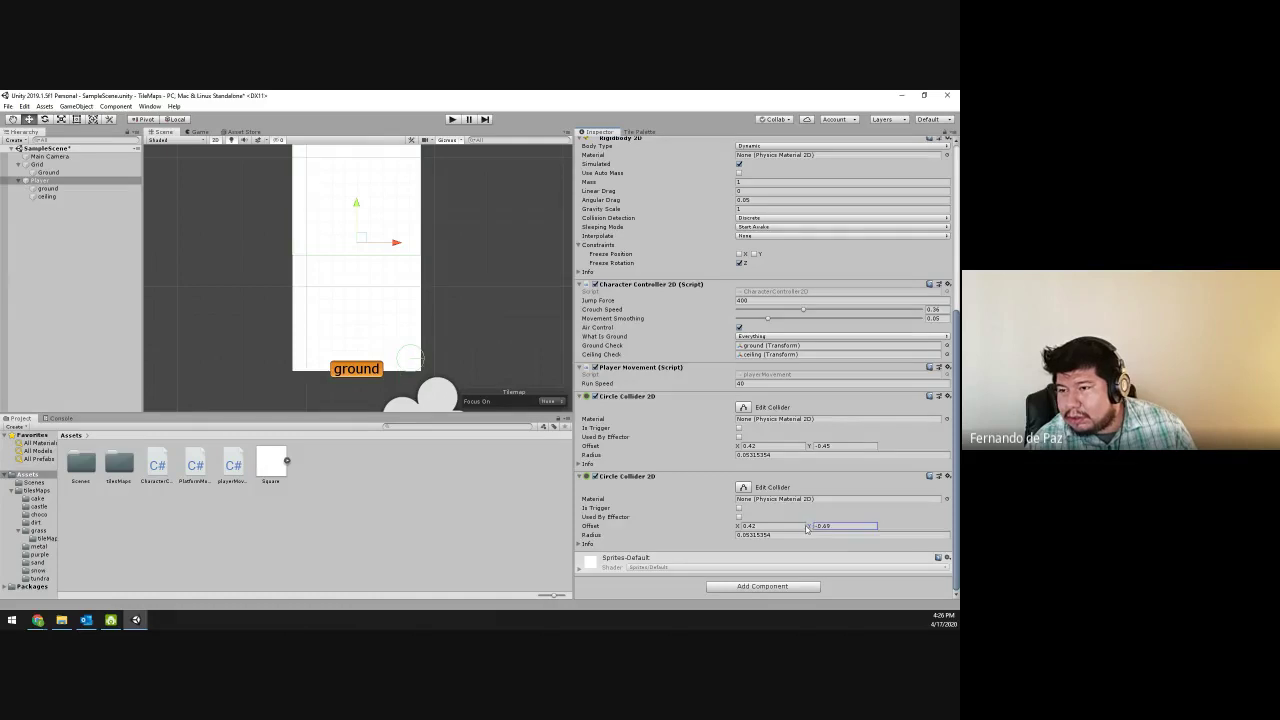
key("ctrl+z")
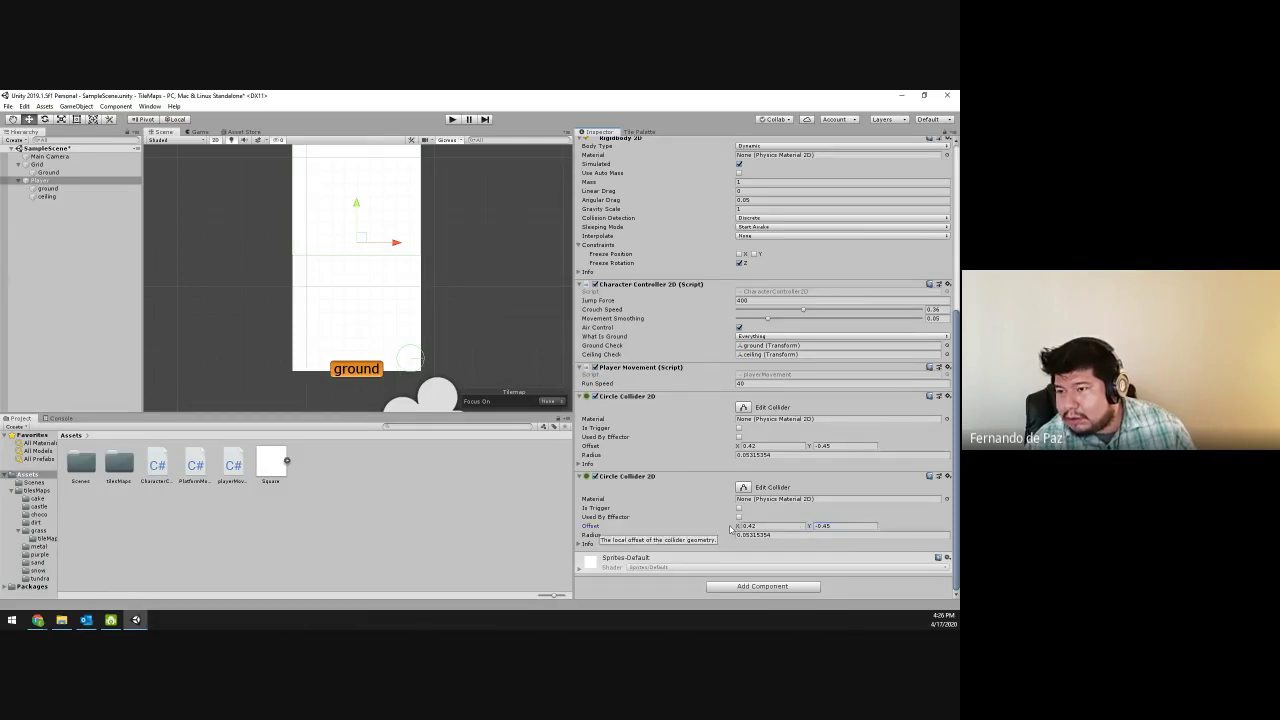
left_click(745, 526)
type("-0.33")
key("BackSpace")
type("5")
key("BackSpace")
key("BackSpace")
type("44")
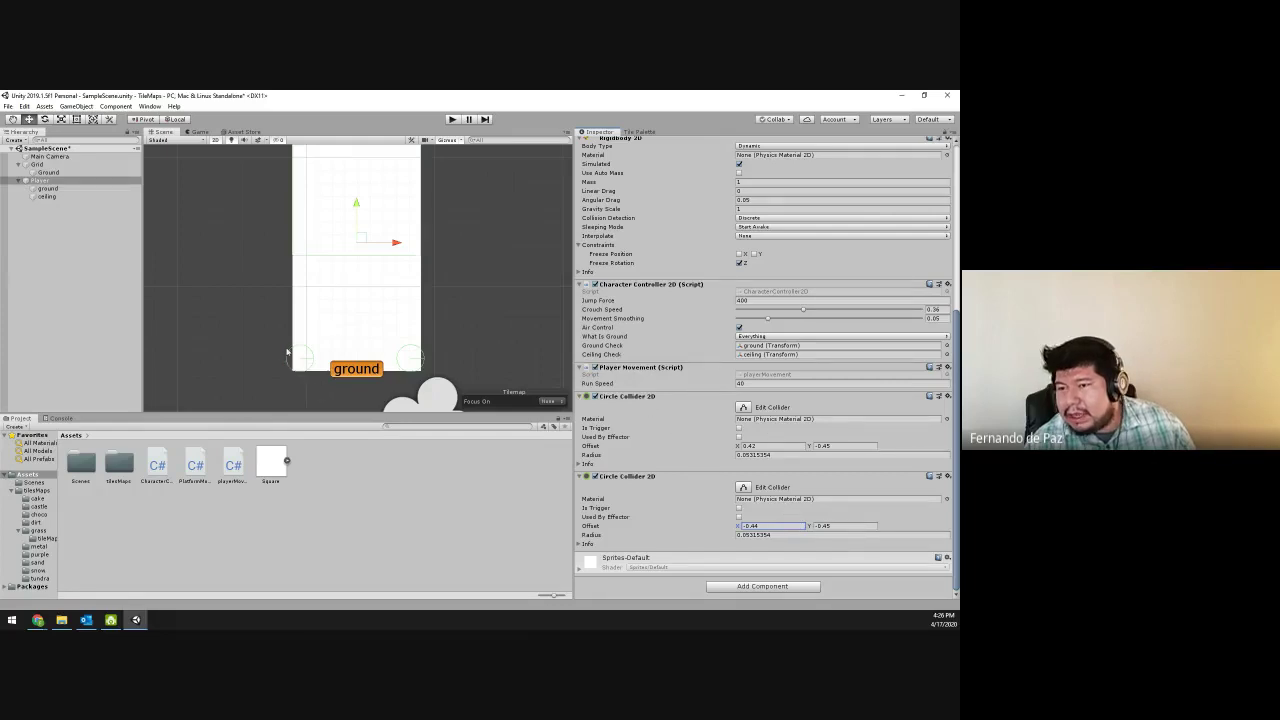
- Extend the Player's Box Collider 2D downward from its bottom edge to a Y size of about 0.92
scroll(373, 318, "down", 2)
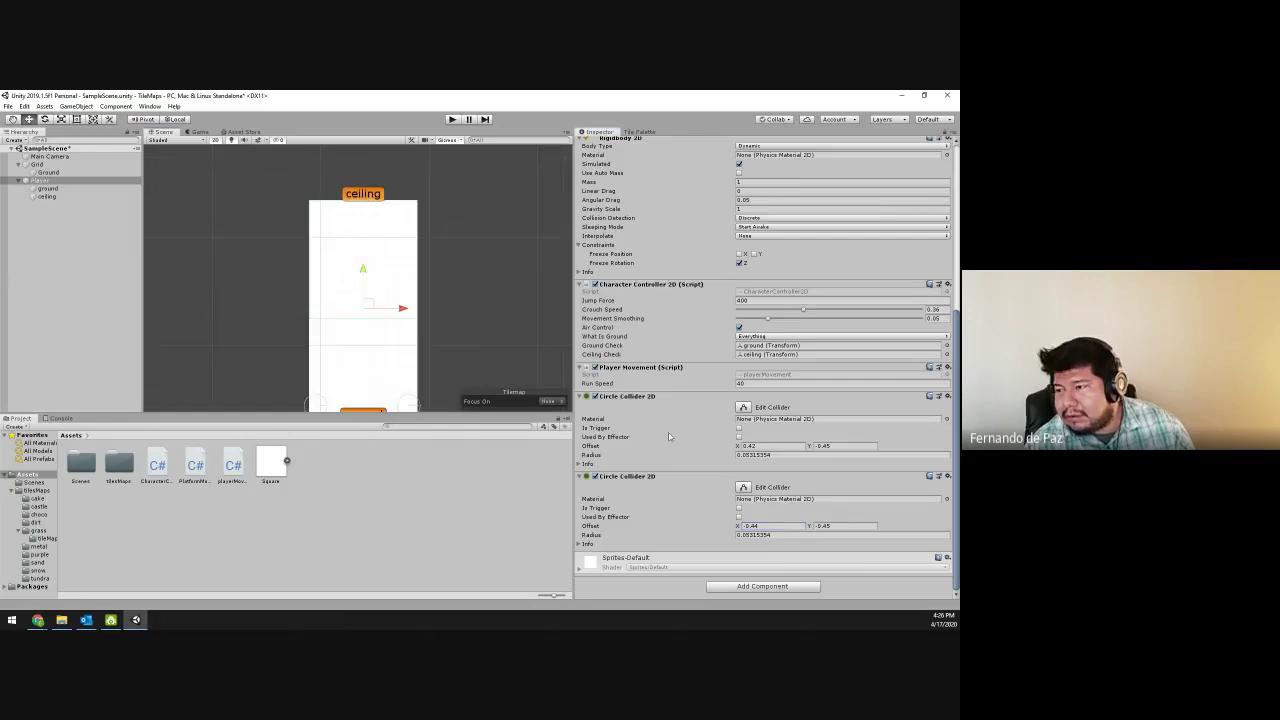
scroll(689, 405, "up", 5)
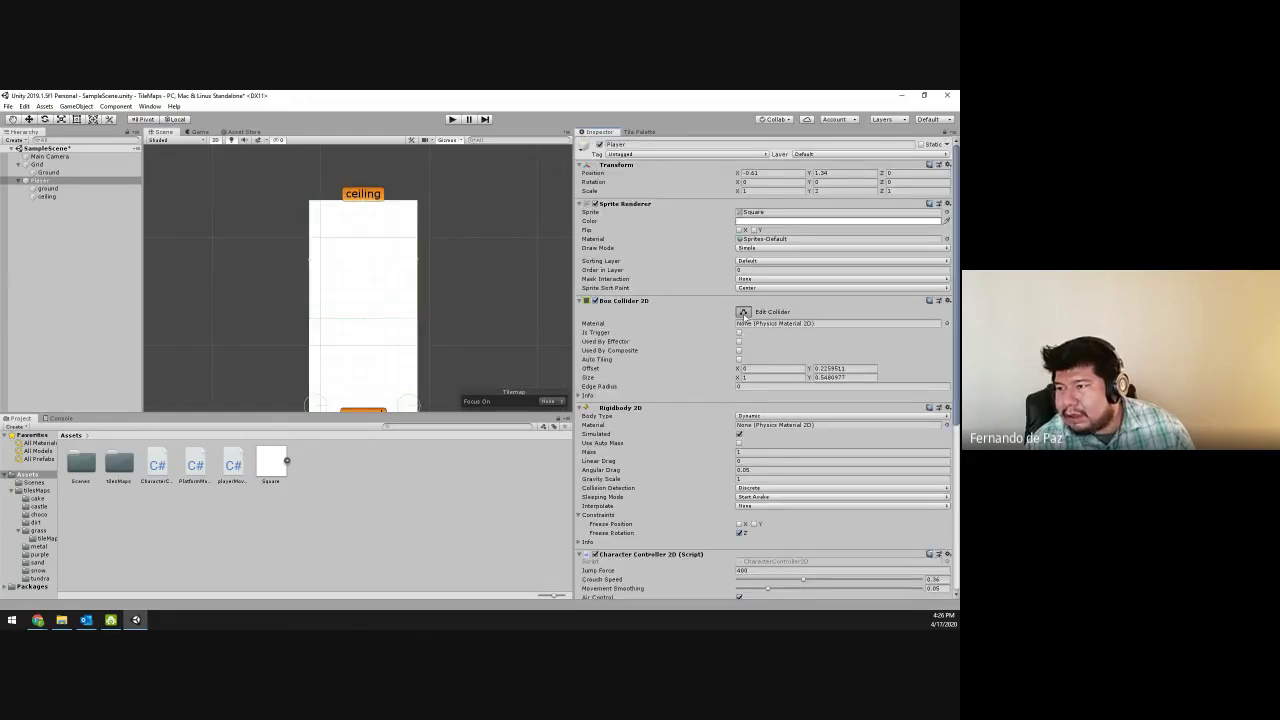
left_click_drag(364, 324, 359, 404)
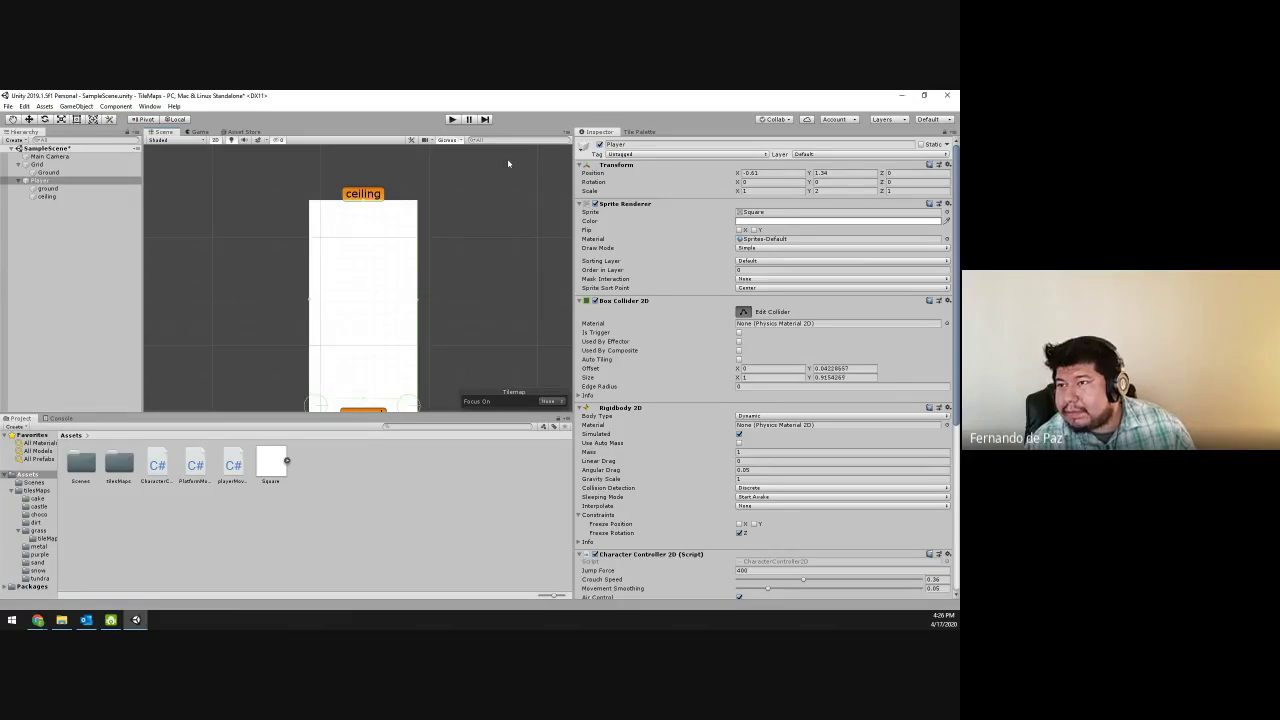
- Play-test the scene, moving the player up and down the slope and jumping to check the two corner circle colliders
left_click(457, 119)
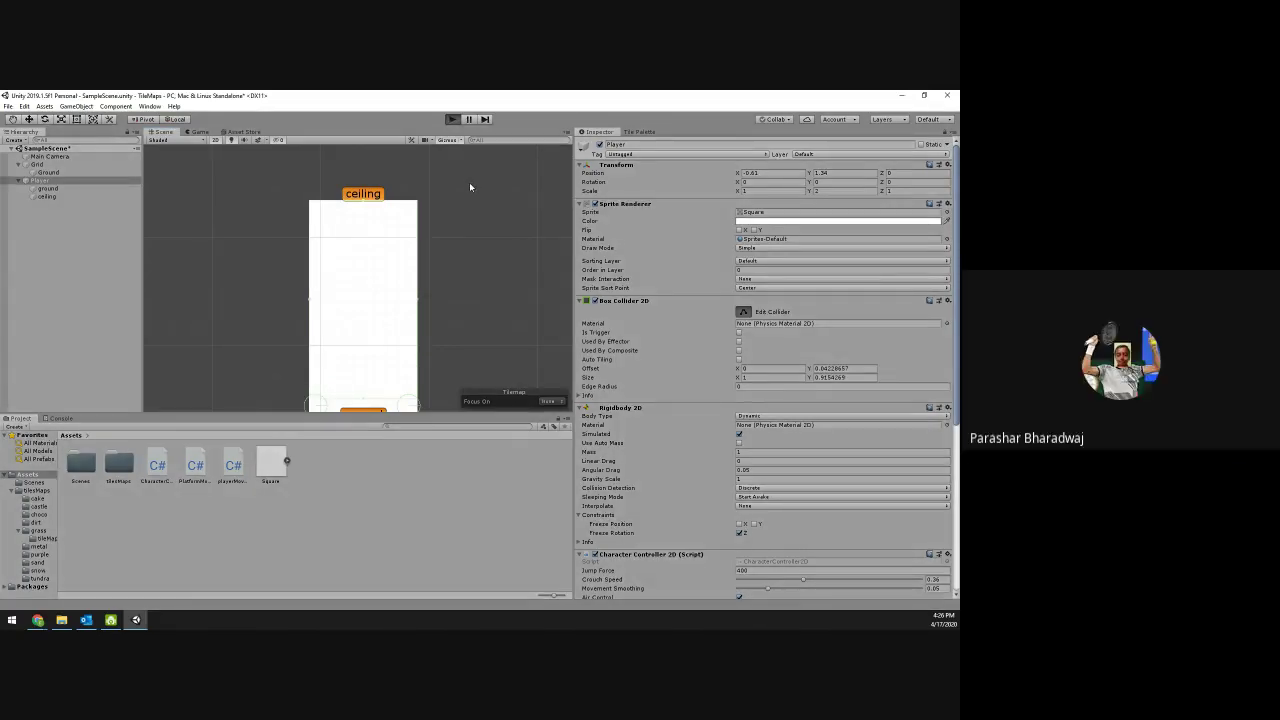
key("Left")
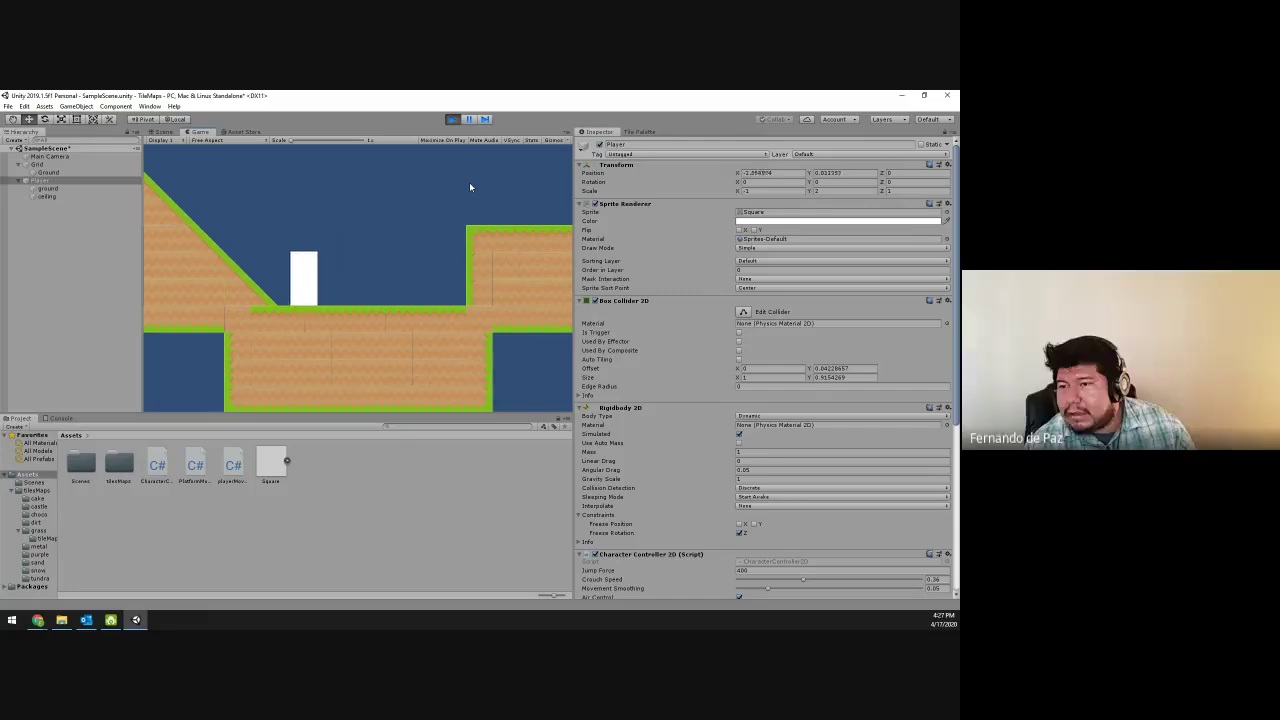
key("Left")
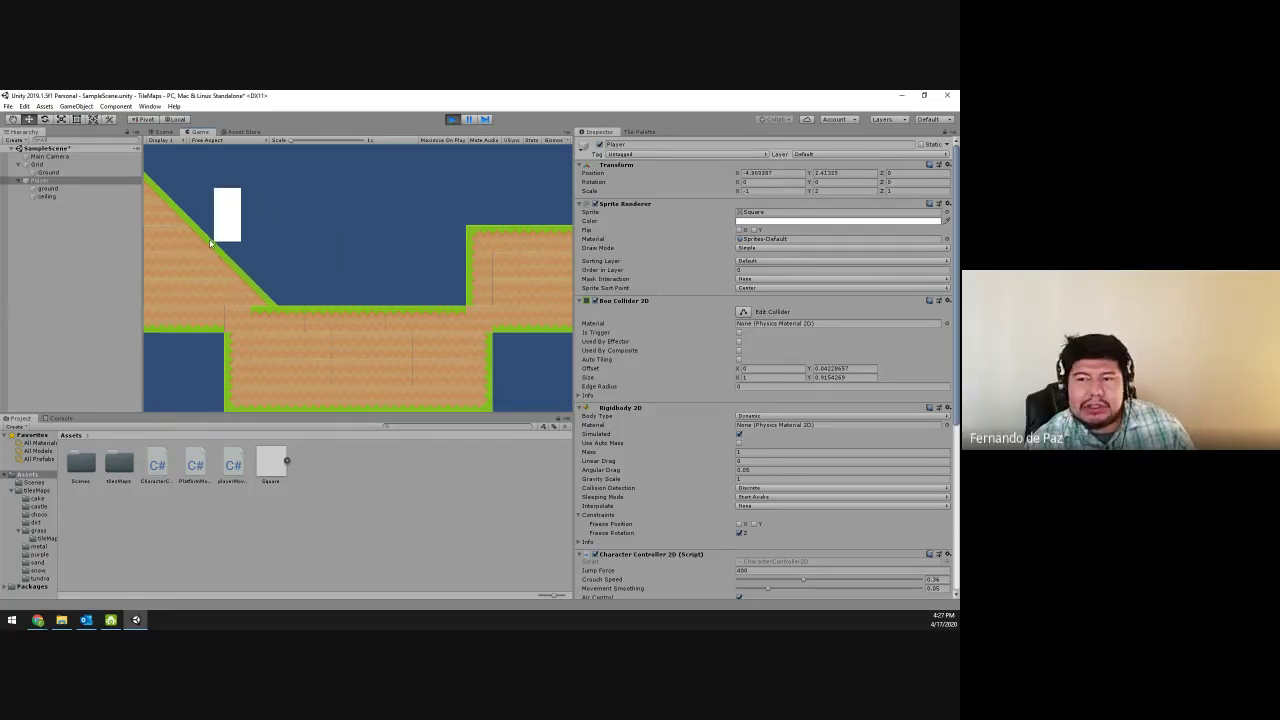
key("Left")
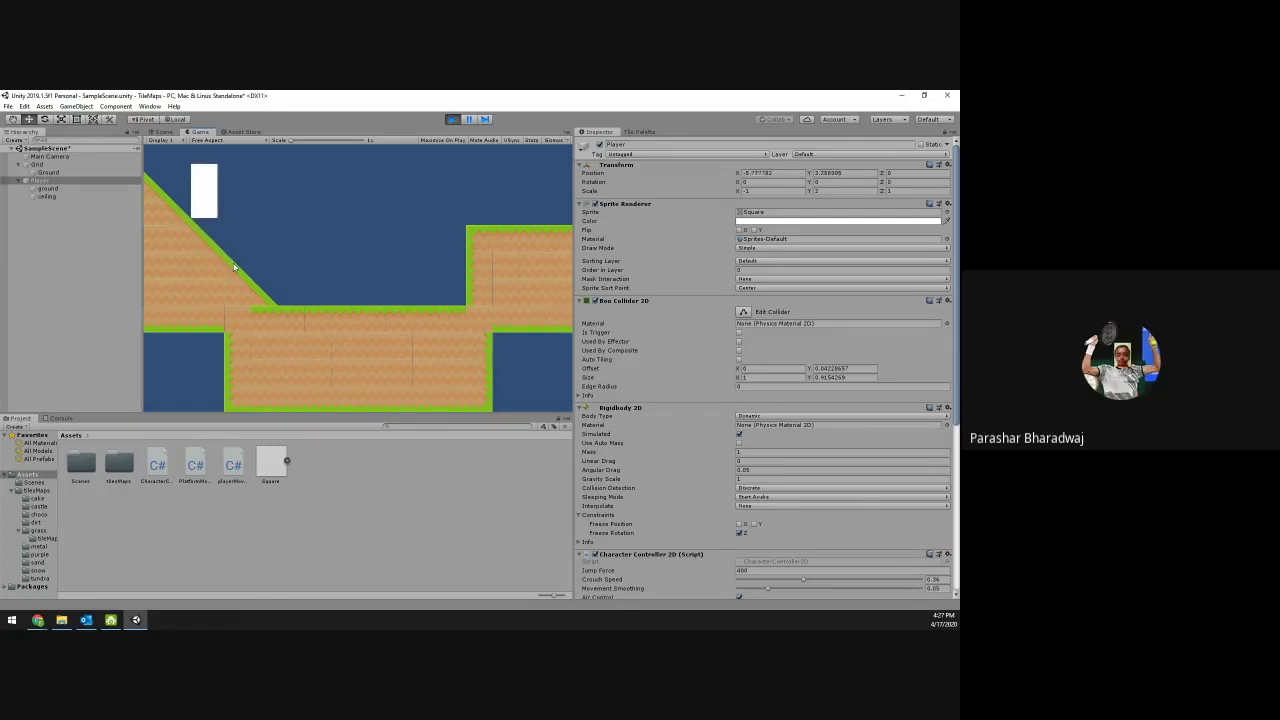
key("Left")
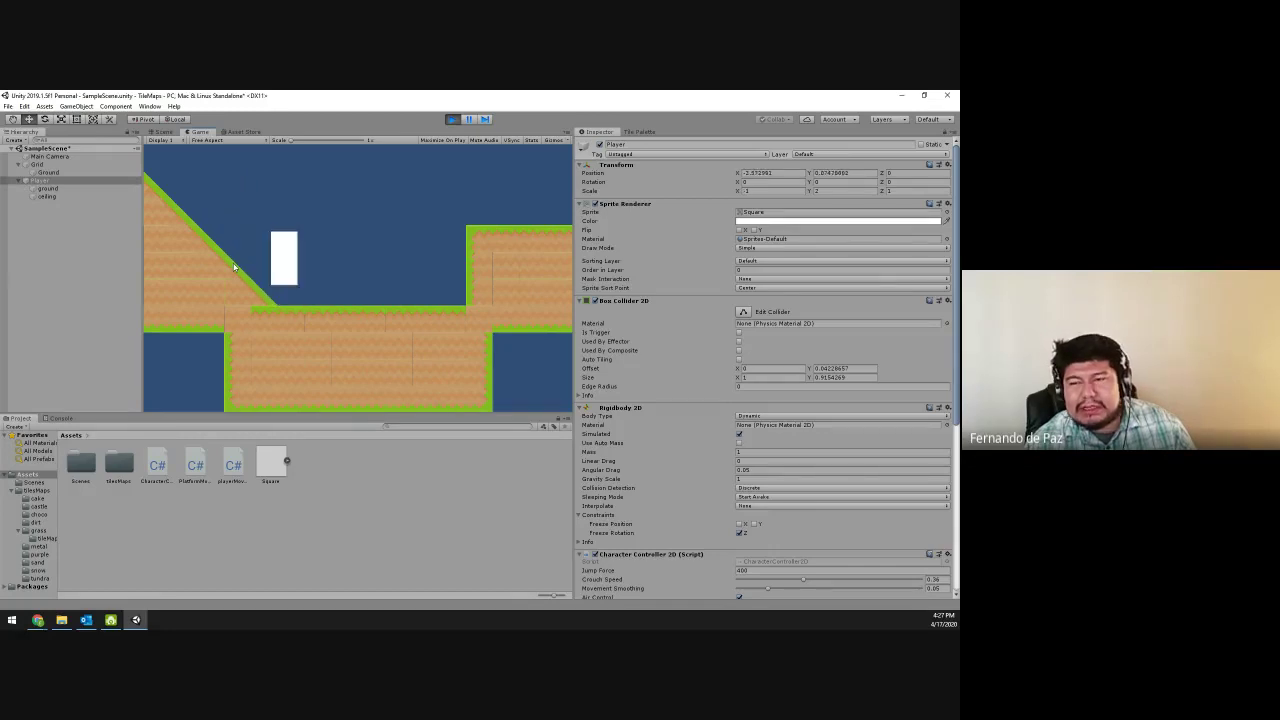
key("space")
key("Right")
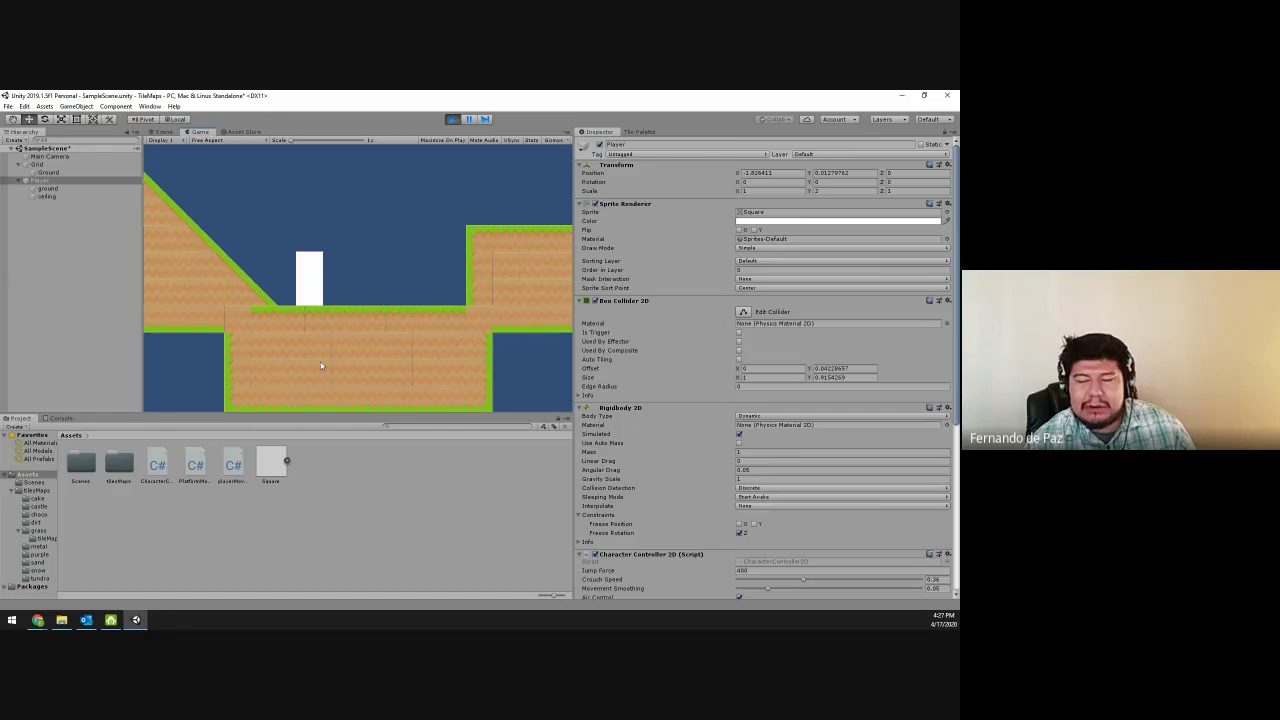
- Switch to Chrome and run a Google image search for "2d sprite sheet" in a new tab
mouse_move(37, 620)
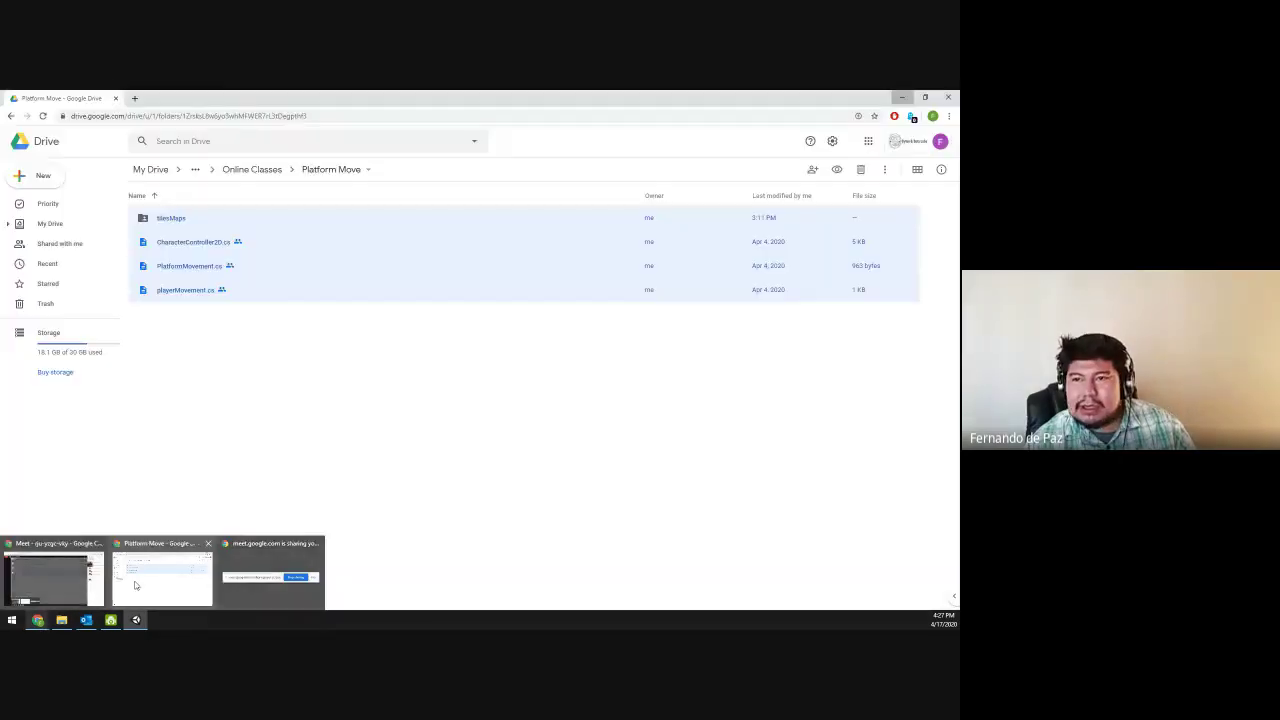
left_click(162, 578)
left_click(136, 99)
type("2d sprite sheet")
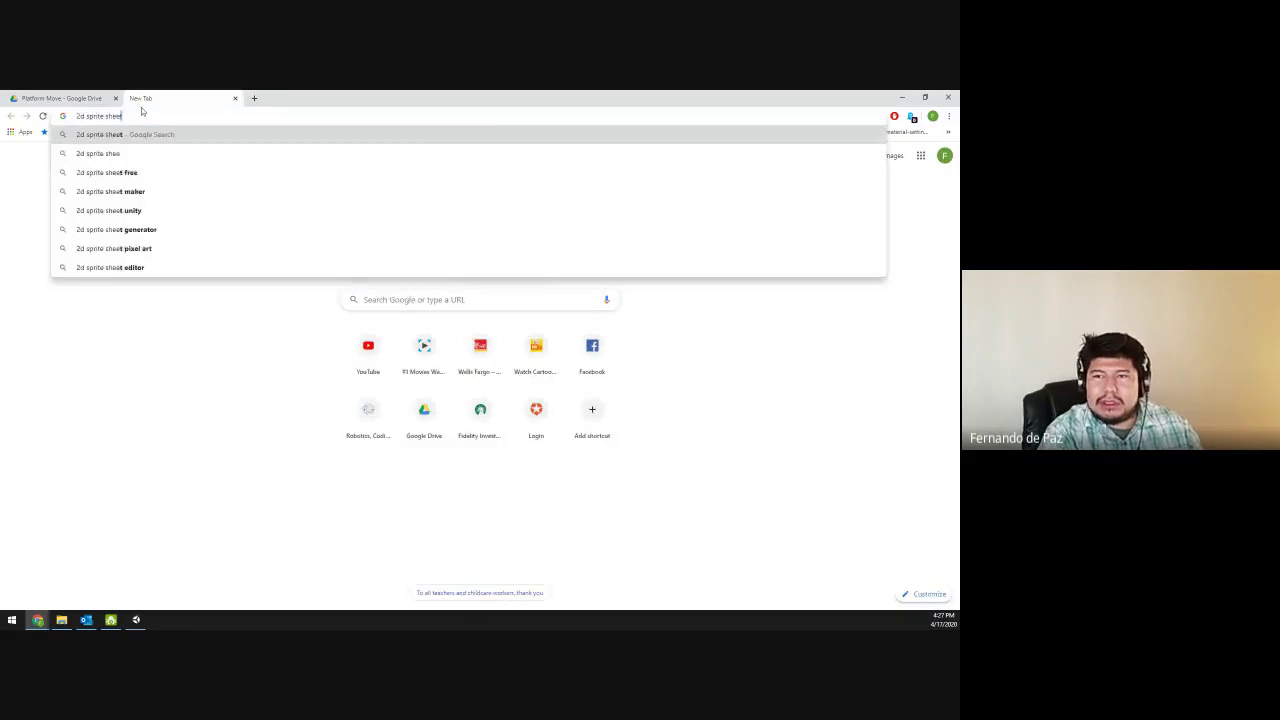
key("Return")
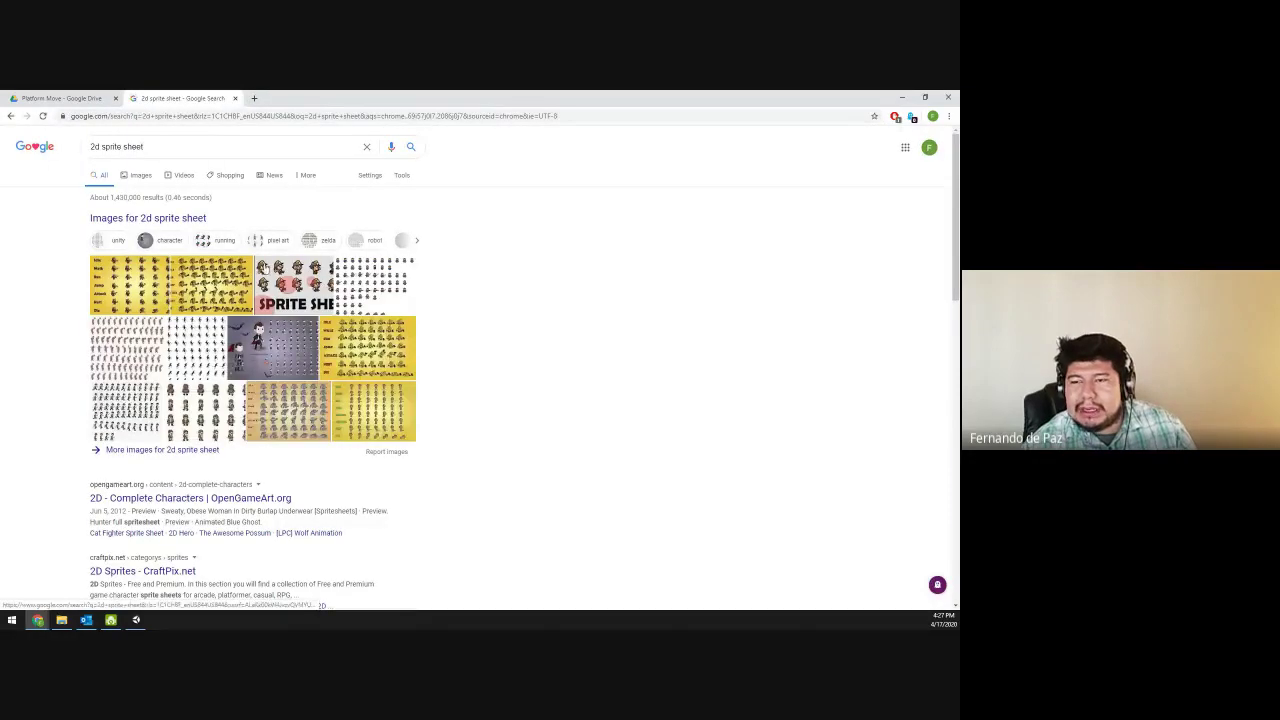
left_click(160, 184)
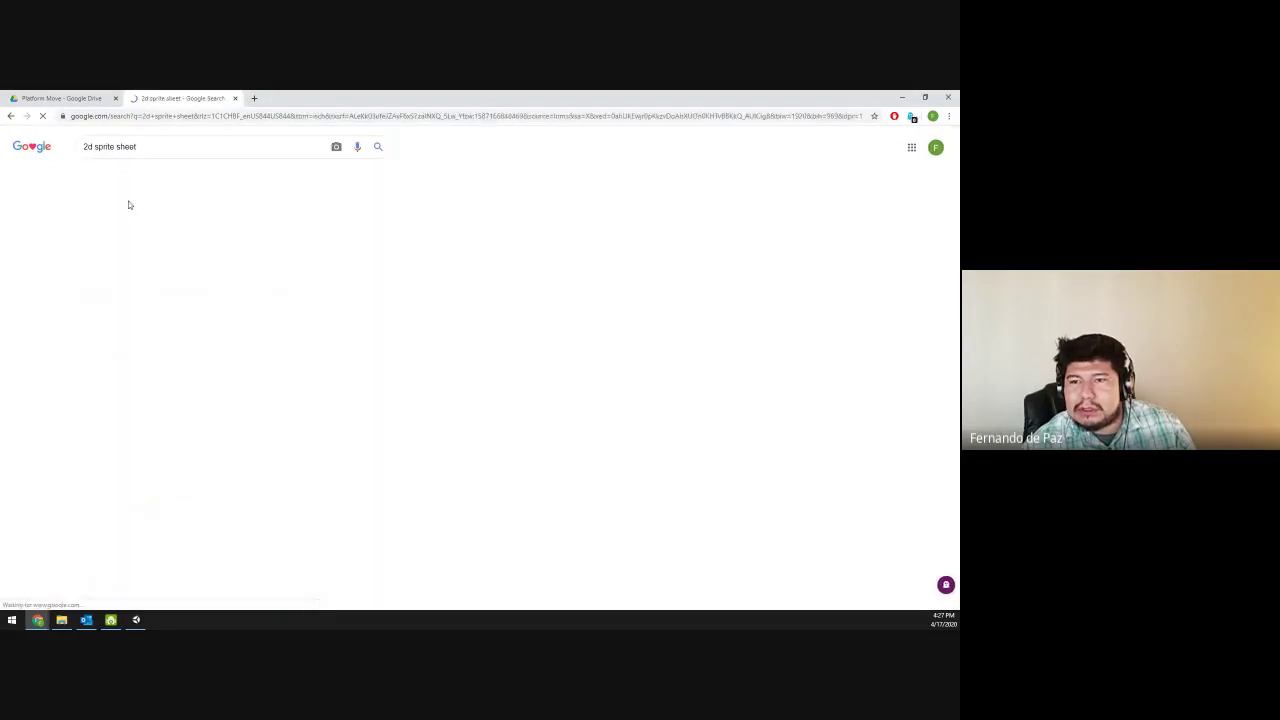
- Preview several sprite sheets from the image results, ending with the KidsCanCode Spritesheet animation result
left_click(320, 240)
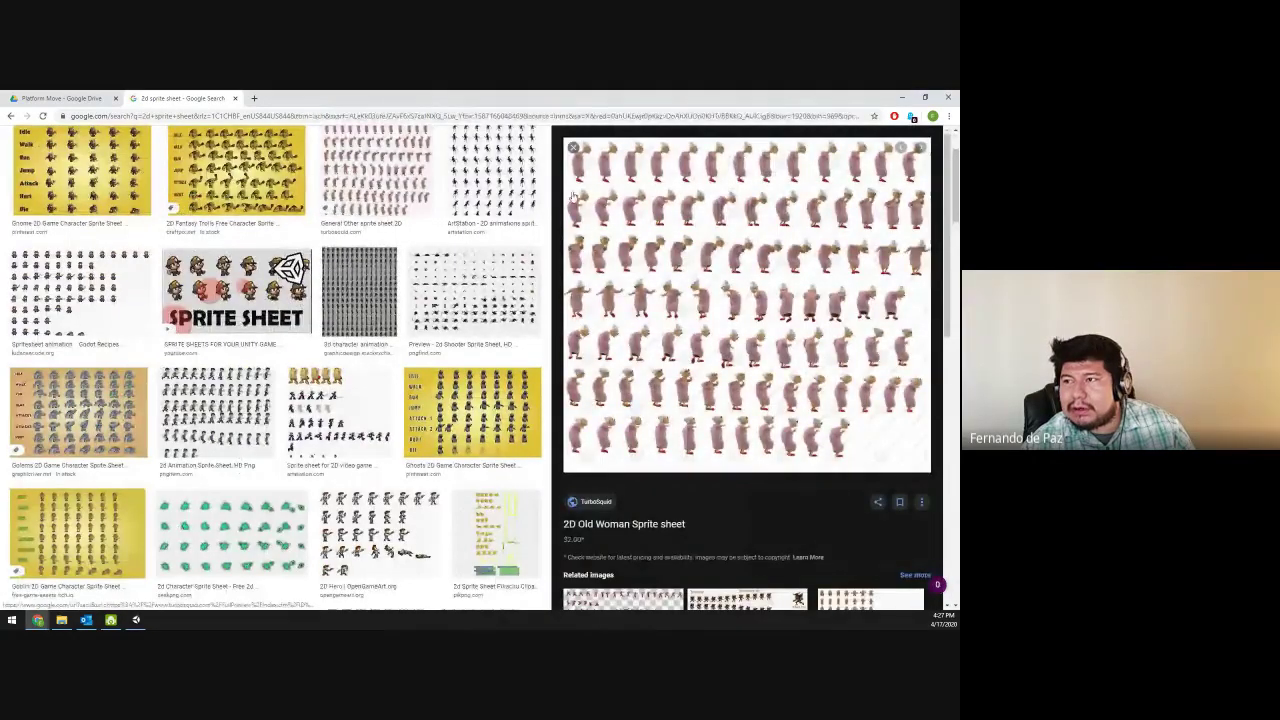
left_click(487, 218)
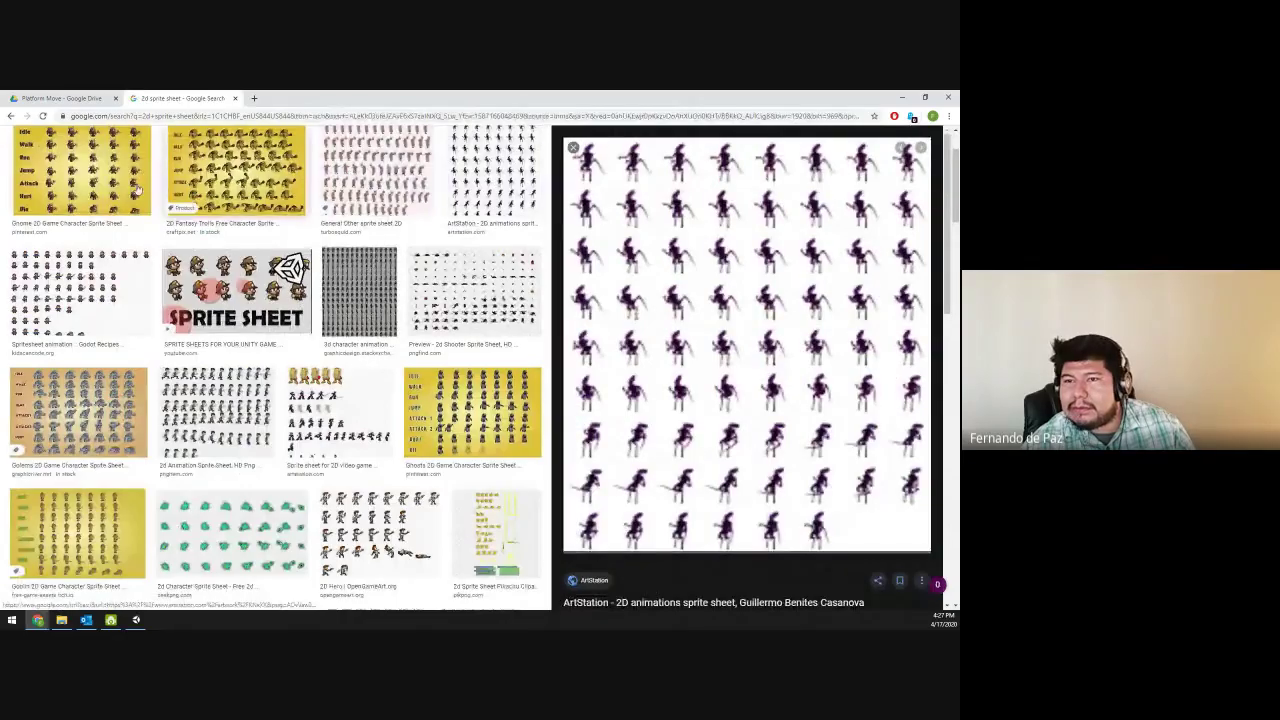
left_click(80, 170)
left_click(80, 290)
- Open the KidsCanCode adventurer sprite sheet image in its own tab and enlarge it to examine the animation rows
left_click(695, 229)
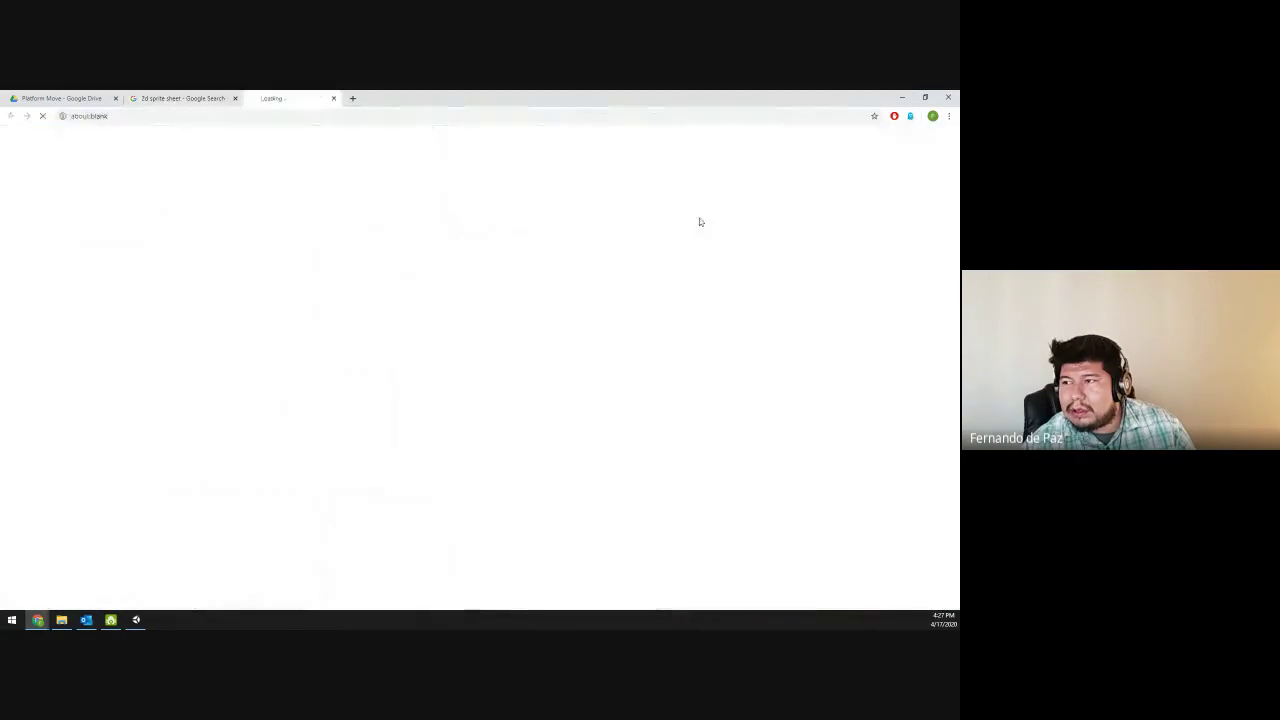
left_click(188, 97)
right_click(715, 234)
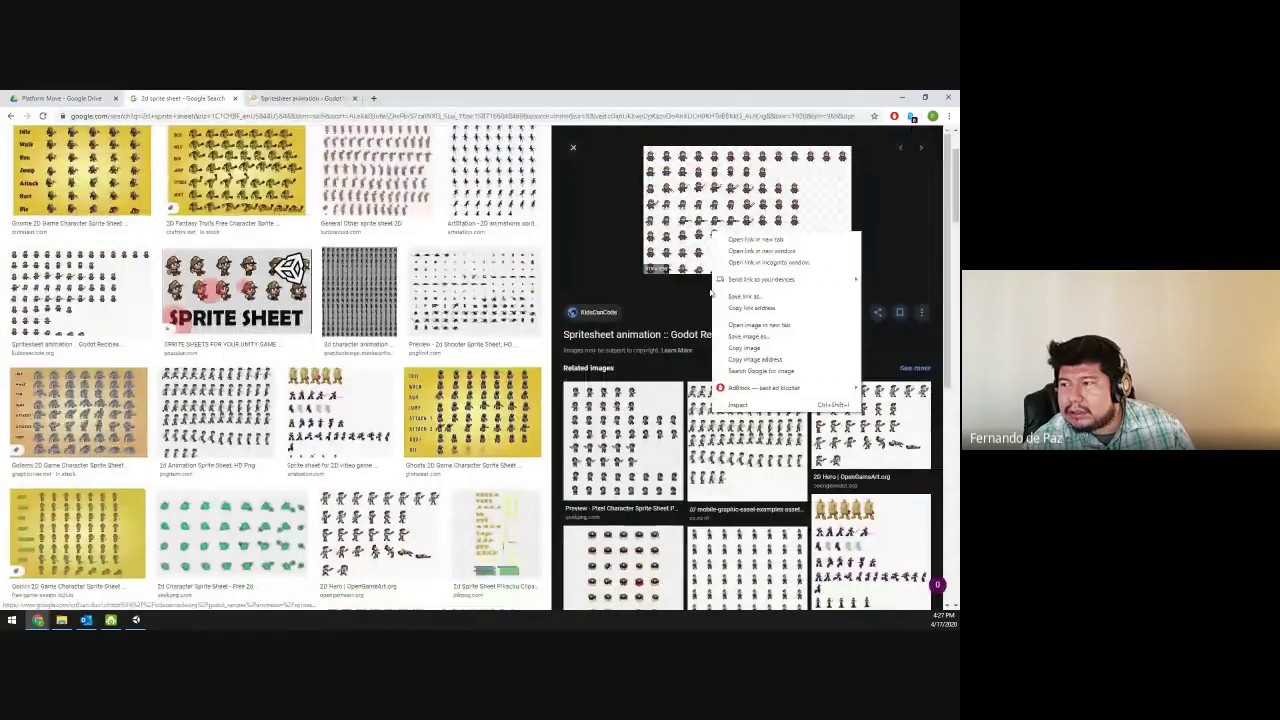
left_click(760, 325)
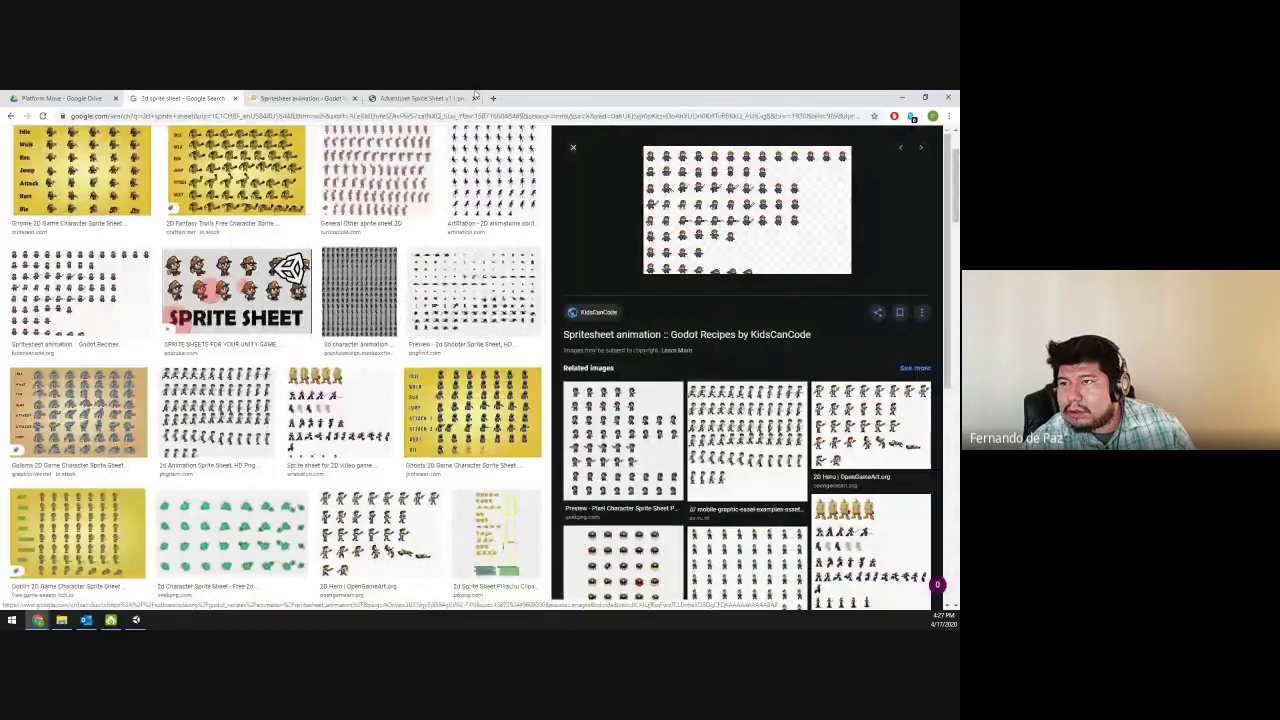
left_click(420, 98)
scroll(502, 363, "up", 3, "ctrl")
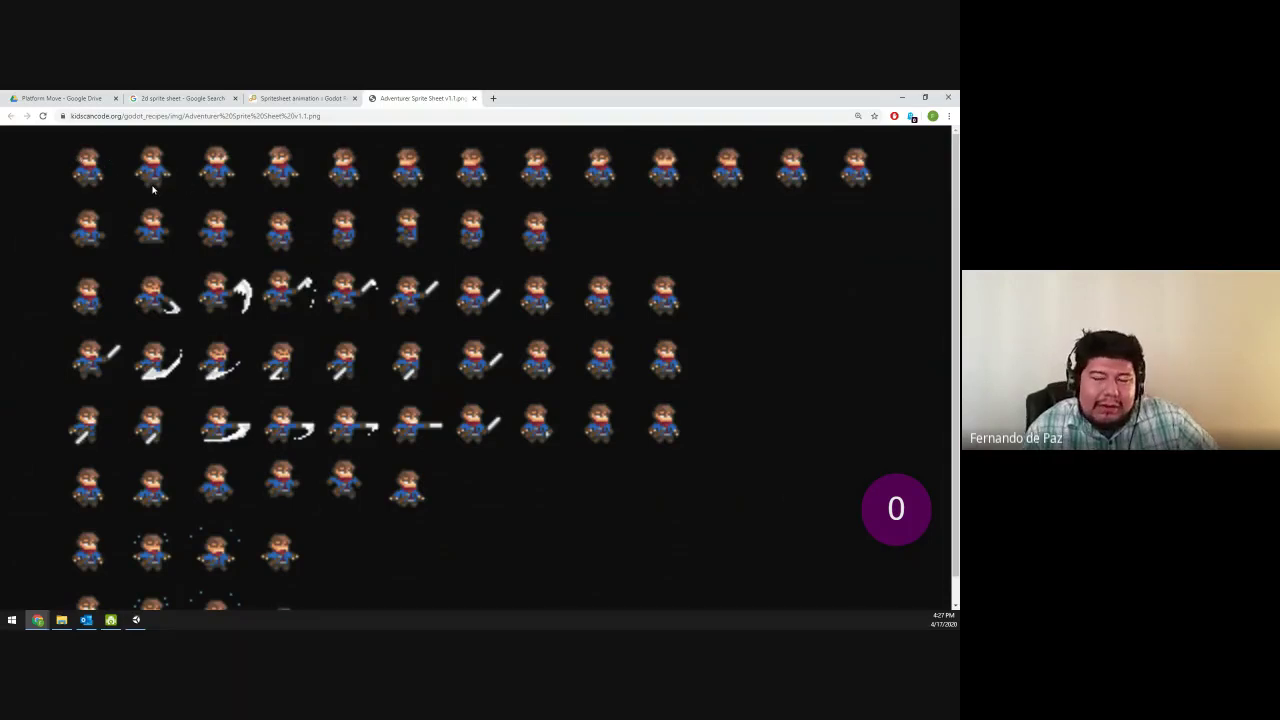
- Switch back to Unity, stop the play test and look over the Player and the level in the scene
left_click(136, 620)
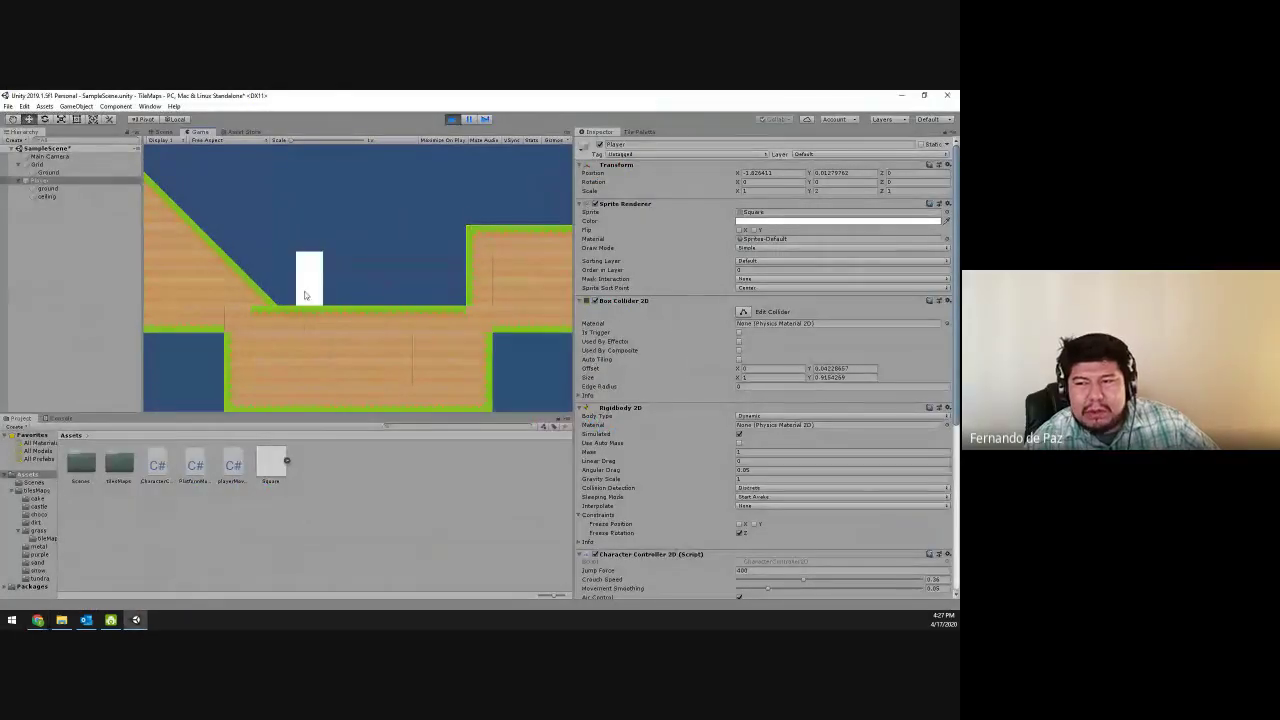
left_click(451, 121)
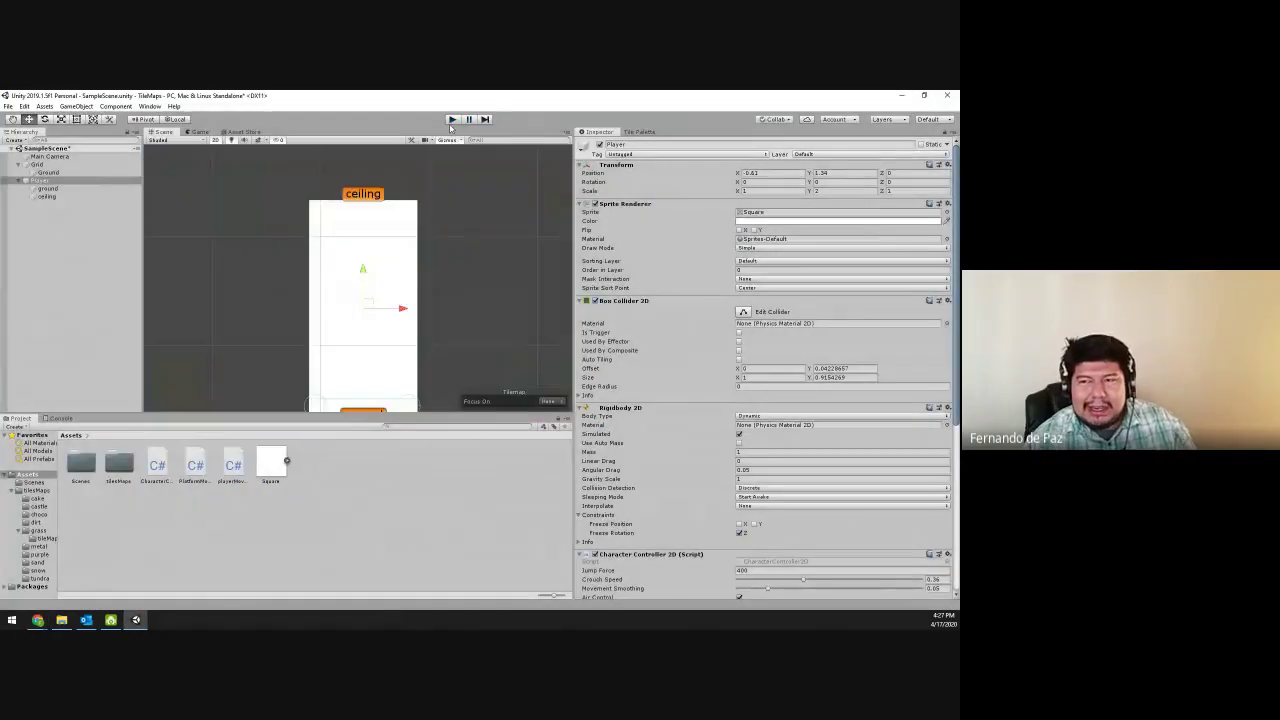
scroll(417, 308, "down", 8)
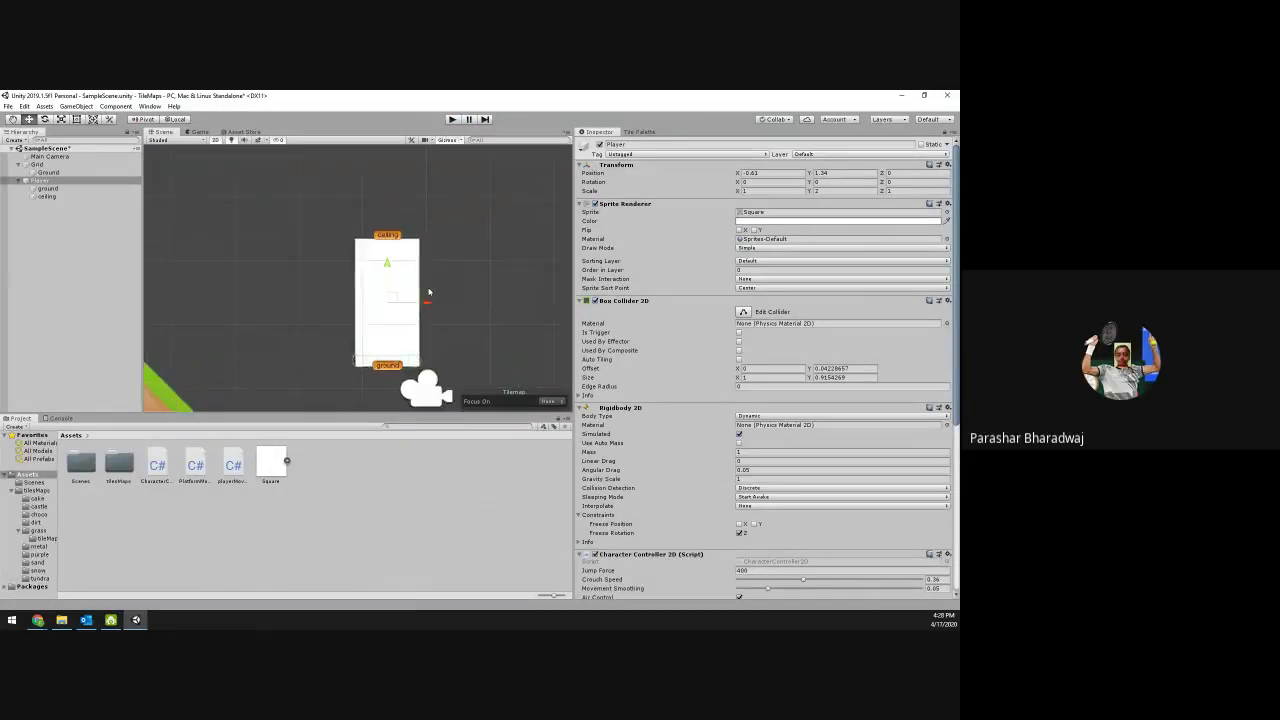
scroll(324, 237, "up", 5)
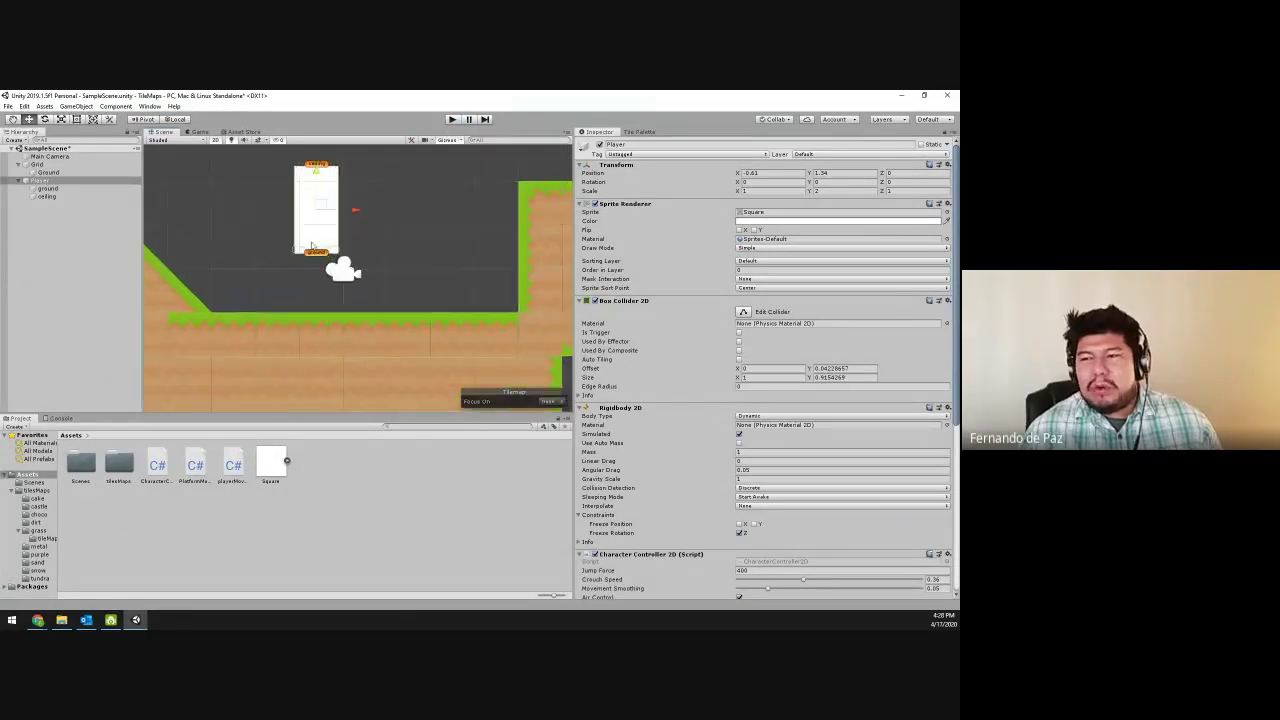
scroll(317, 264, "down", 7)
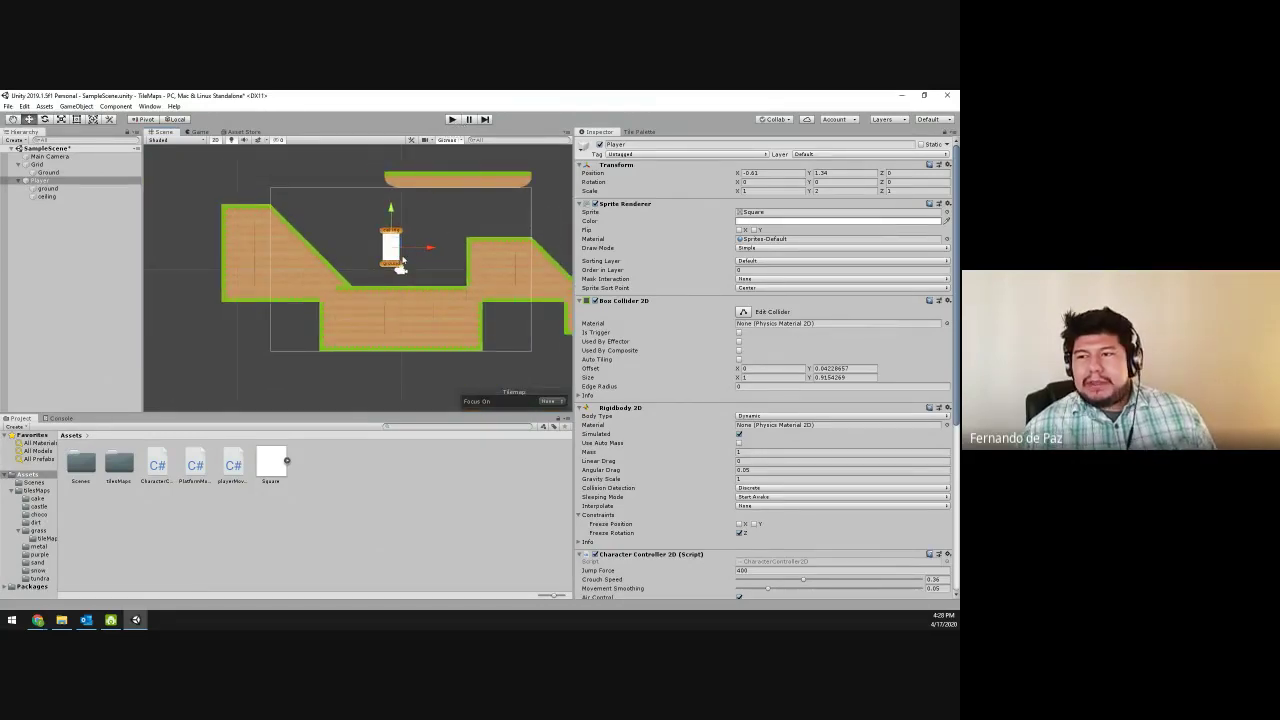
- Make the Main Camera a child of the Player object
left_click(20, 182)
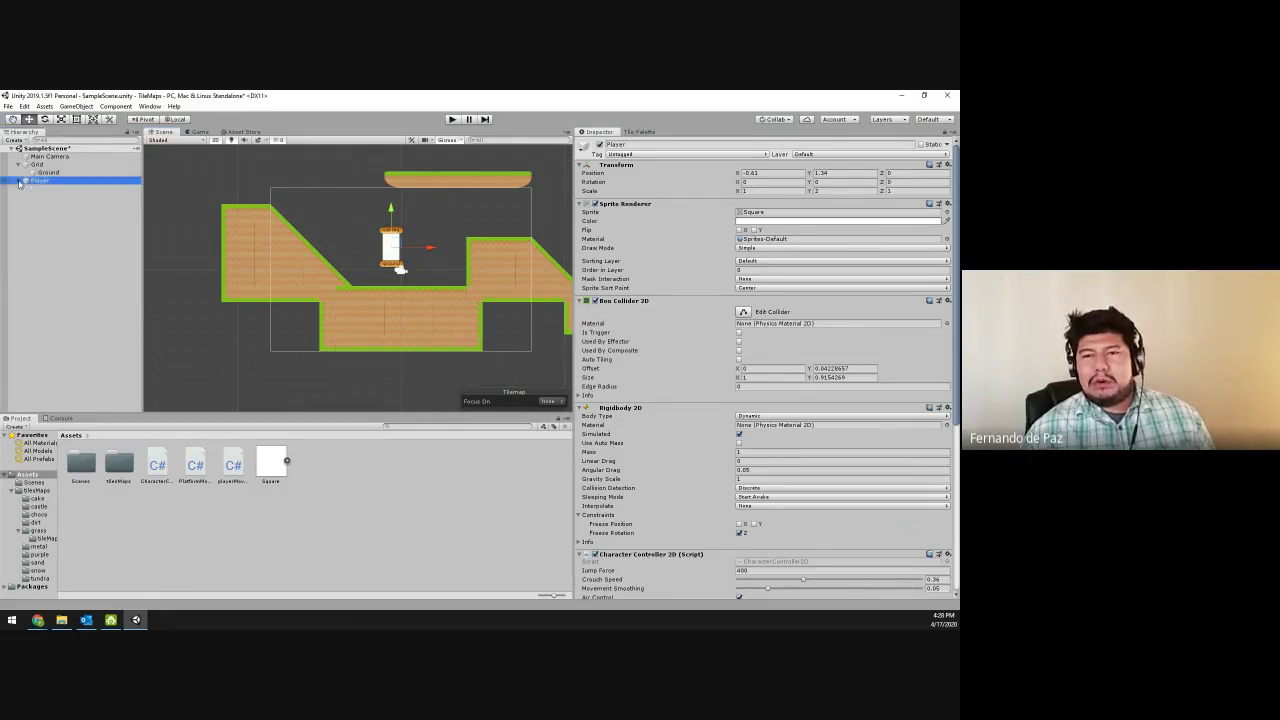
left_click(19, 182)
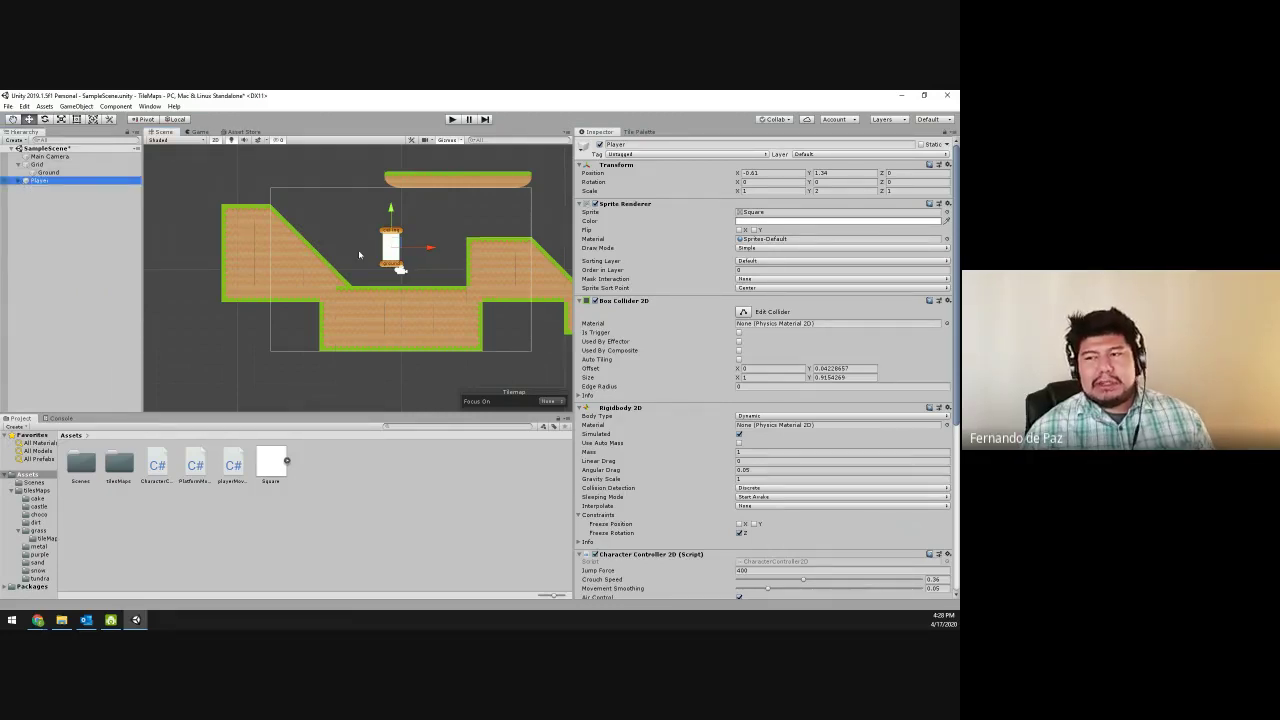
scroll(308, 271, "down", 5)
middle_click_drag(308, 271, 312, 273)
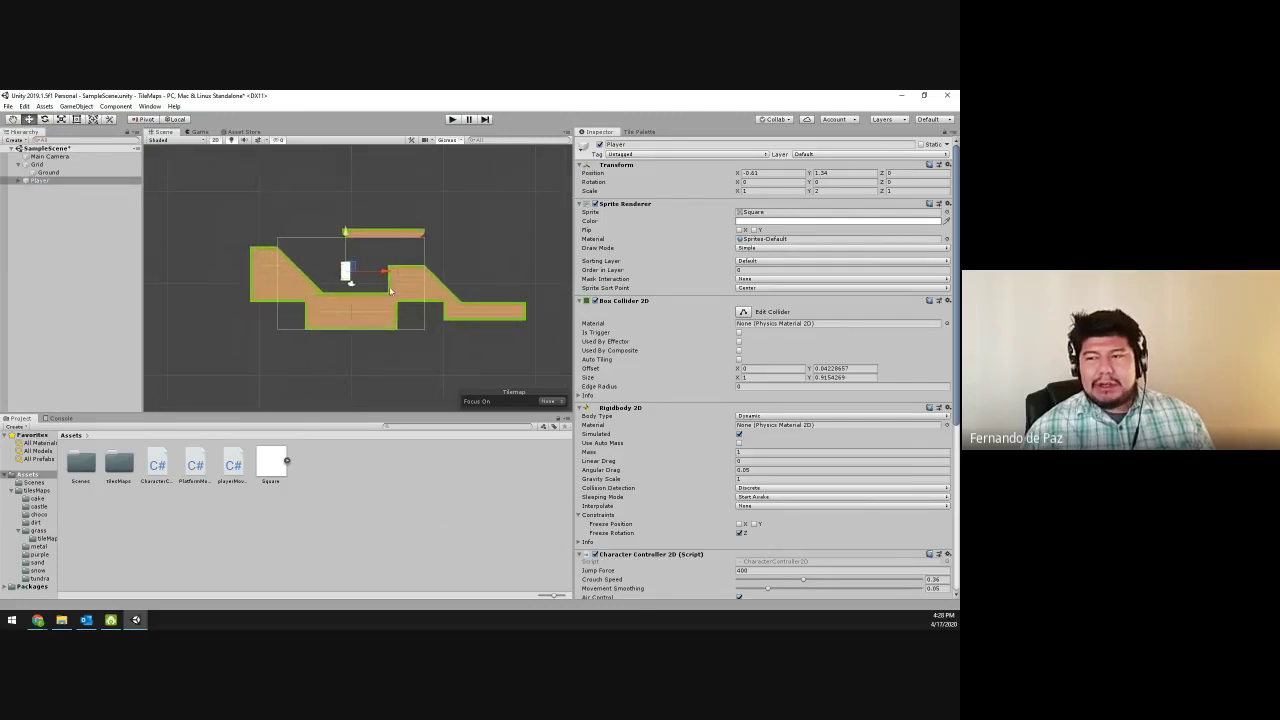
left_click(55, 157)
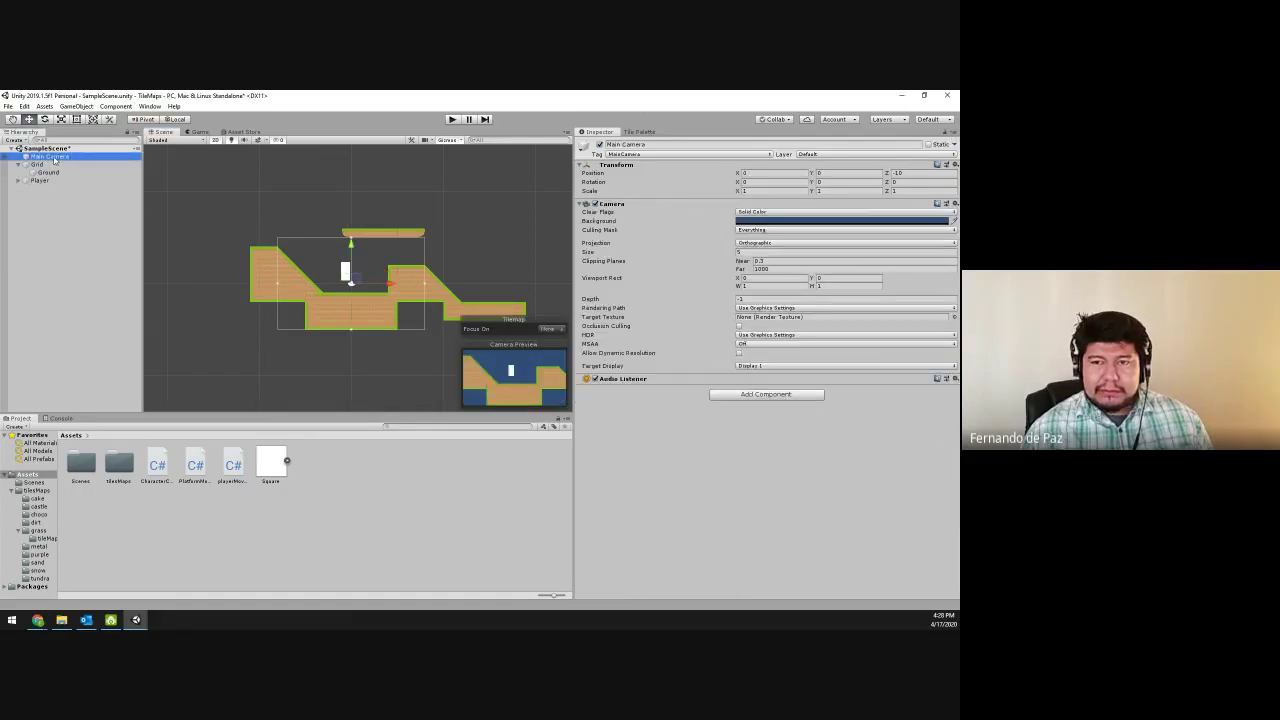
left_click_drag(55, 157, 56, 194)
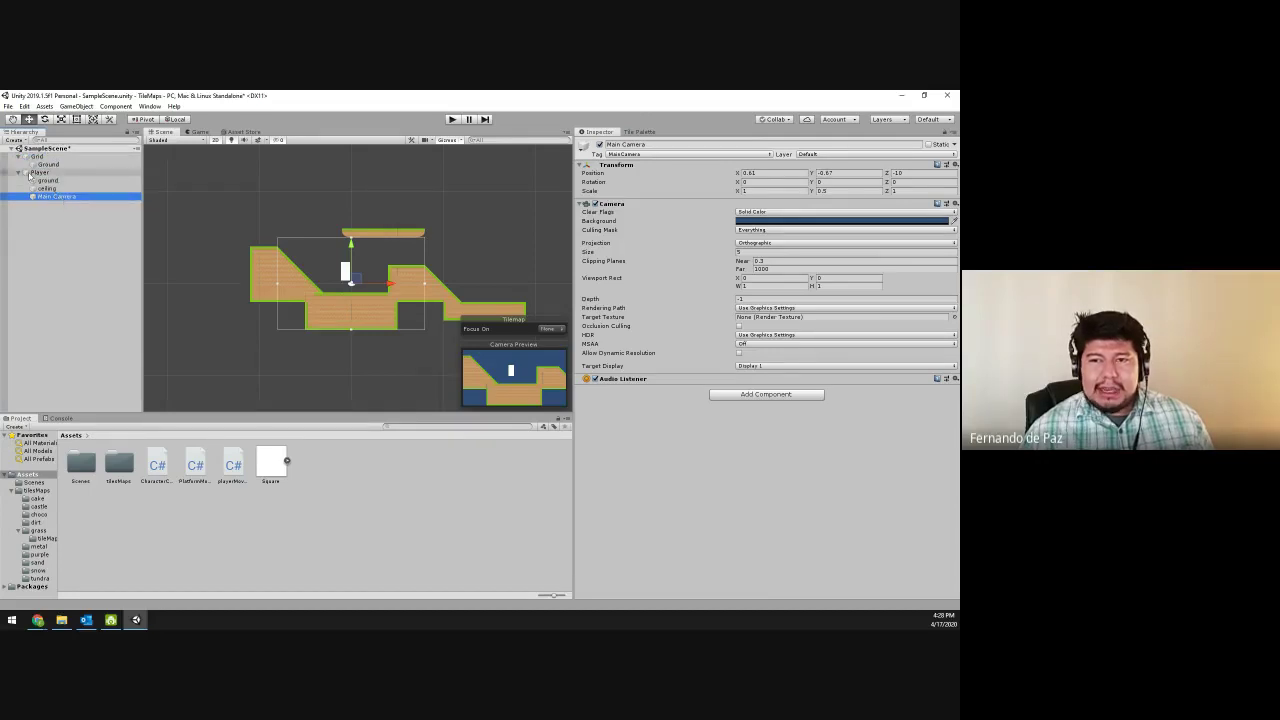
left_click(20, 176)
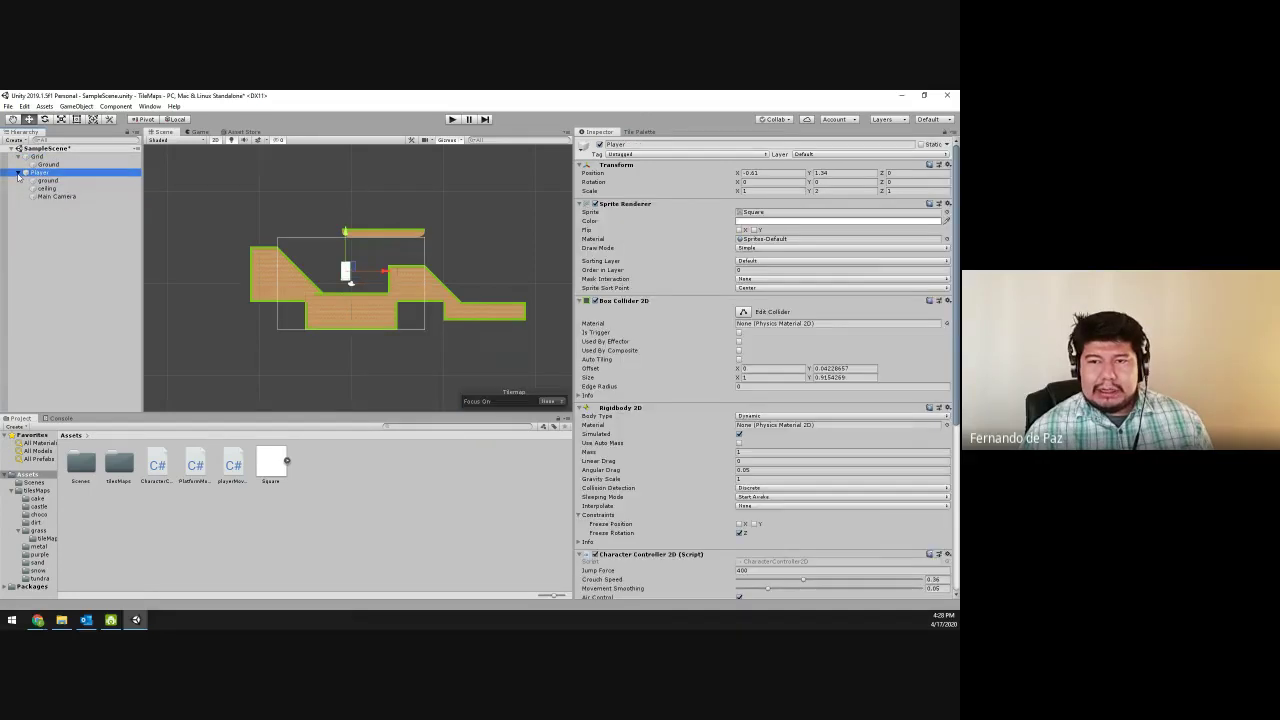
- Set the Main Camera's X and Y position to 0 and play-test how it follows the Player
left_click(50, 196)
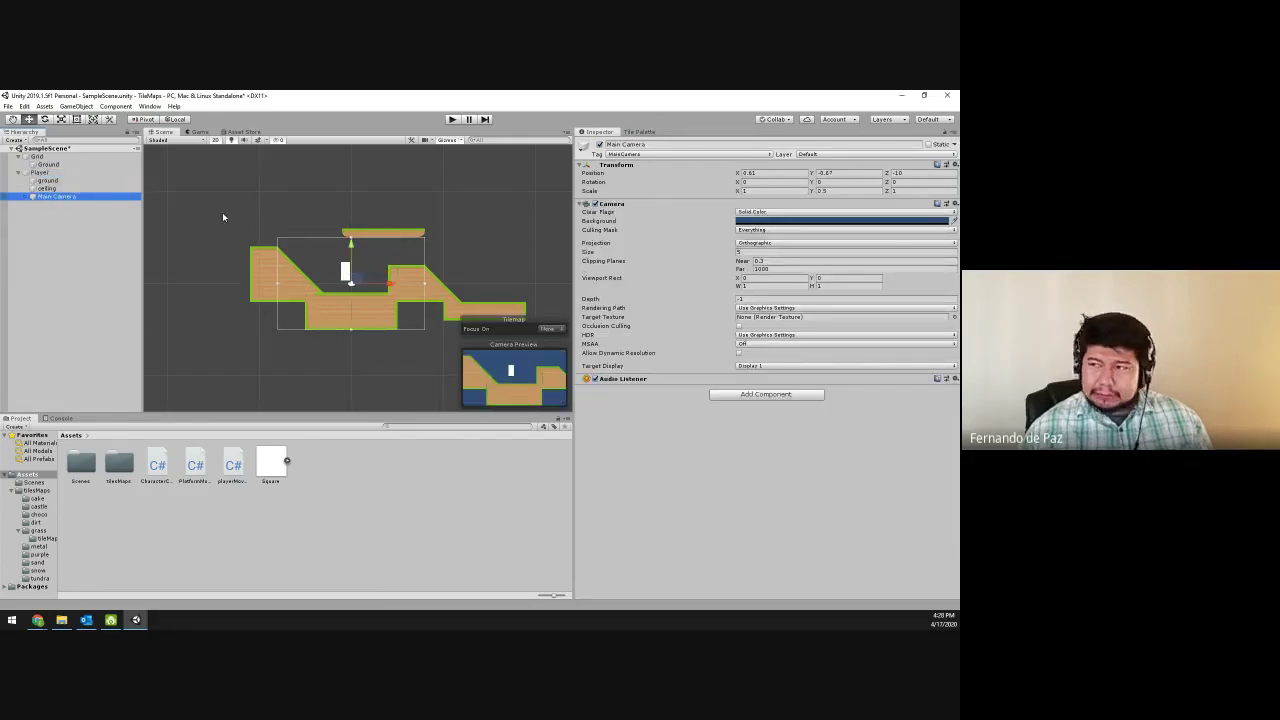
left_click(762, 173)
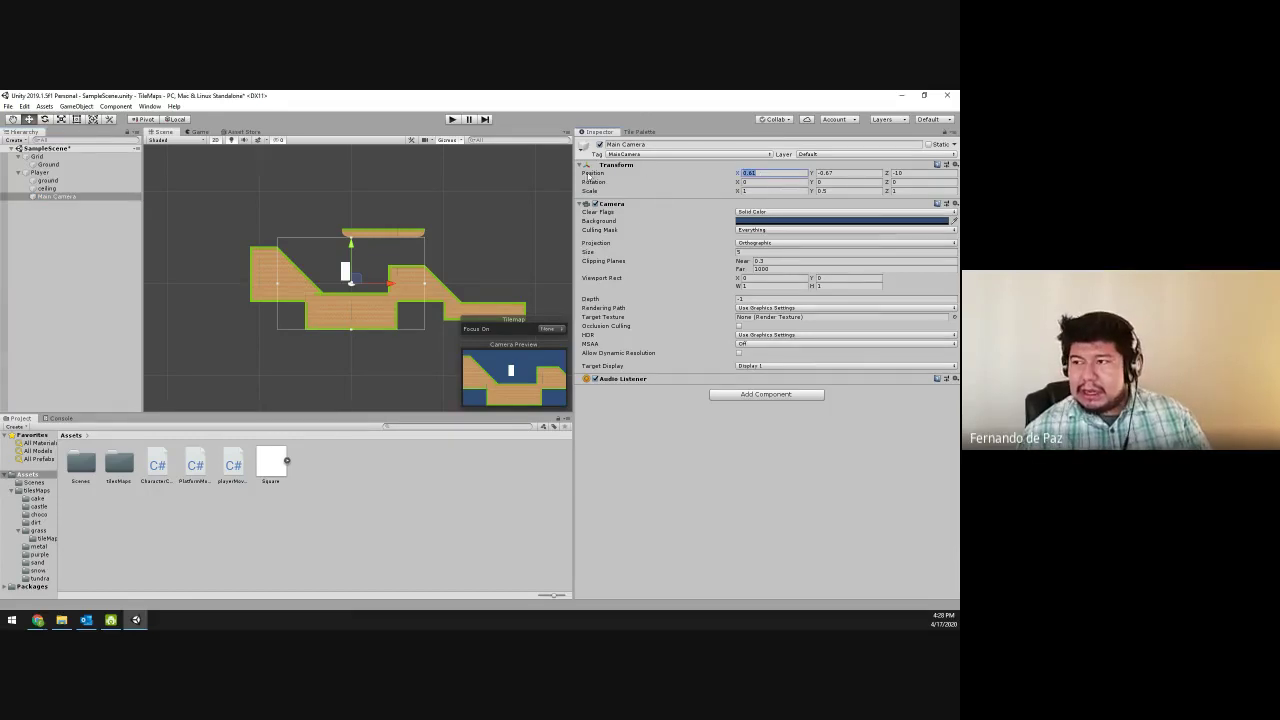
type("0")
left_click(842, 175)
type("0")
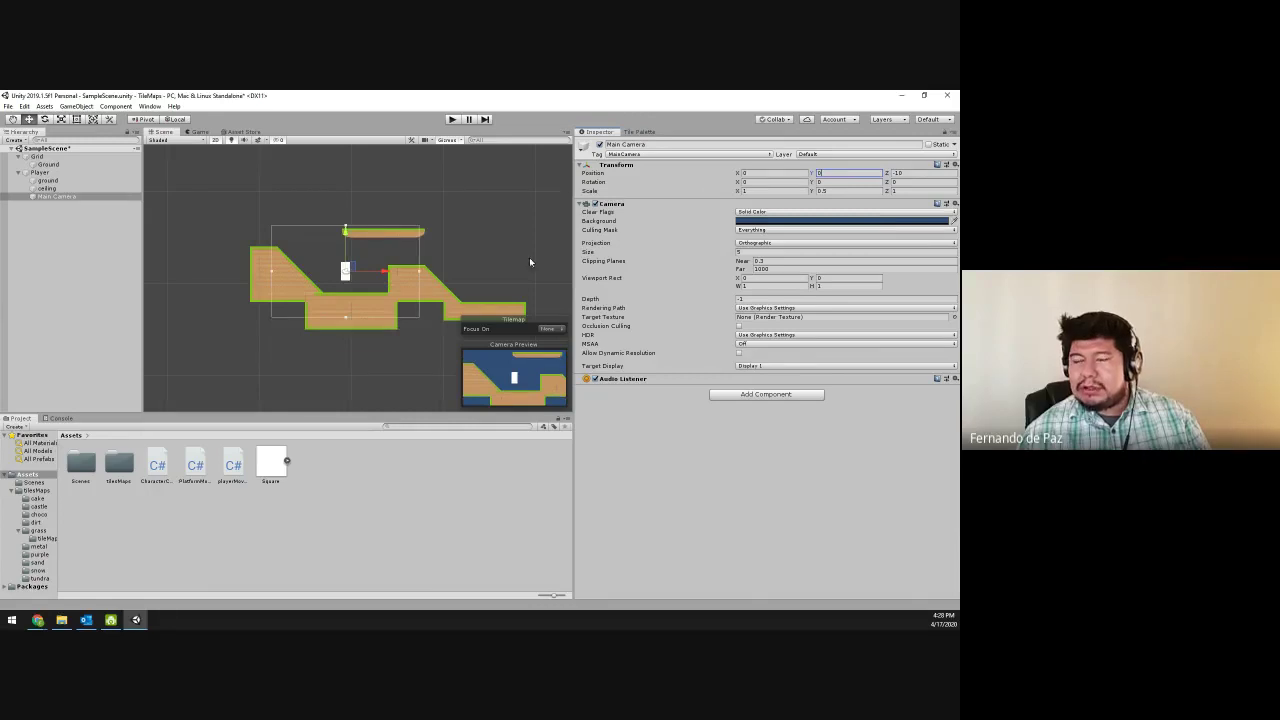
left_click(452, 119)
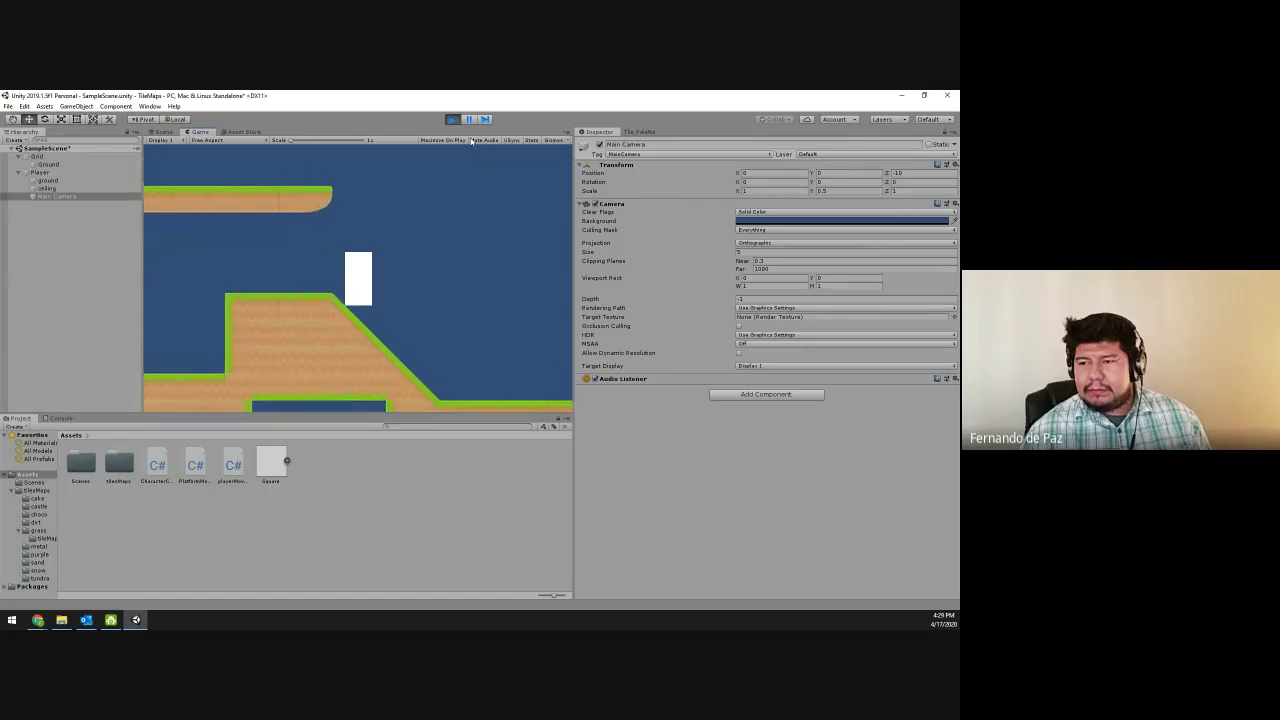
left_click(452, 119)
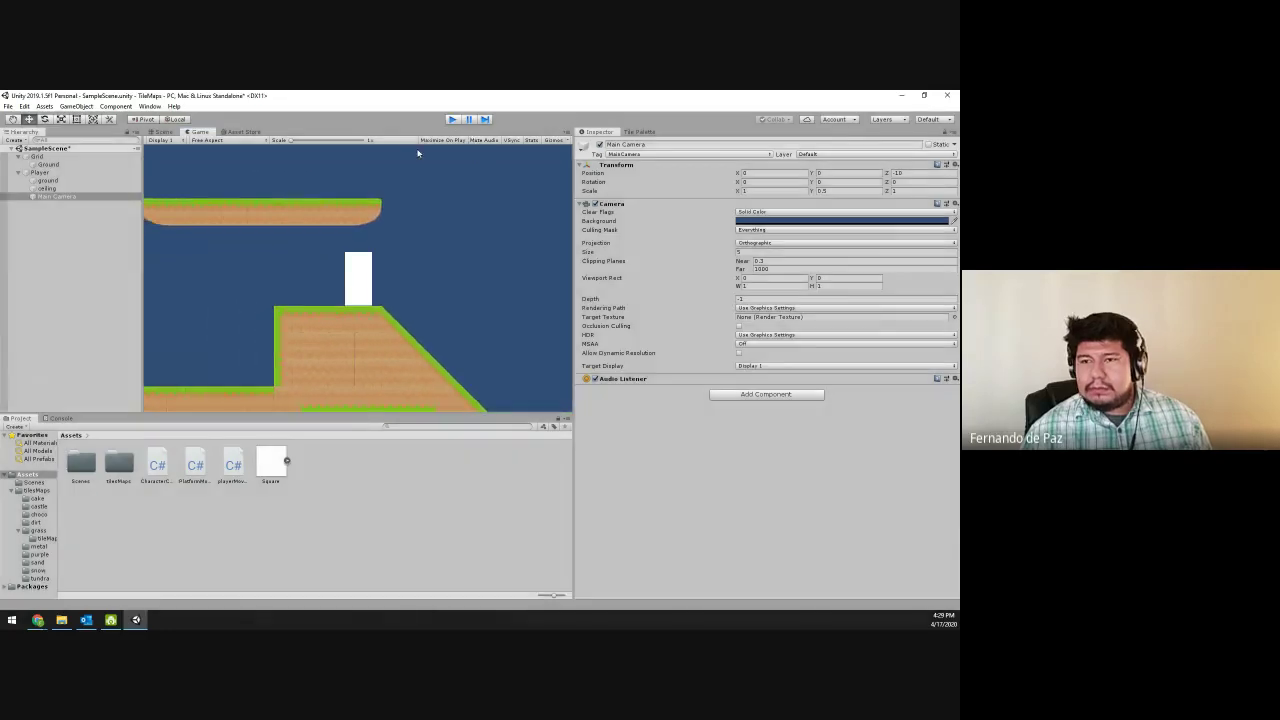
- Move the Player's ground child object slightly down to a Y position of about -0.549
left_click(91, 187)
double_click(91, 181)
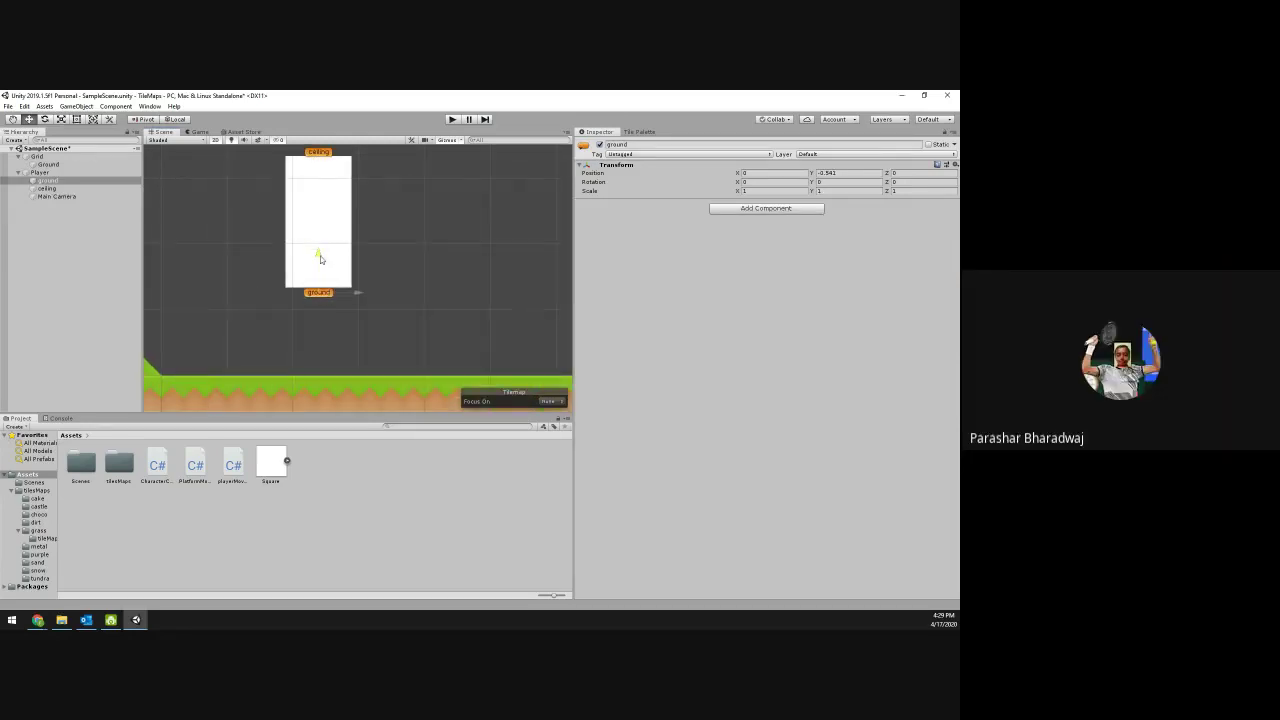
- Play-test the scene, moving the Player up and down the slope and jumping to check grounding and camera follow
left_click(452, 119)
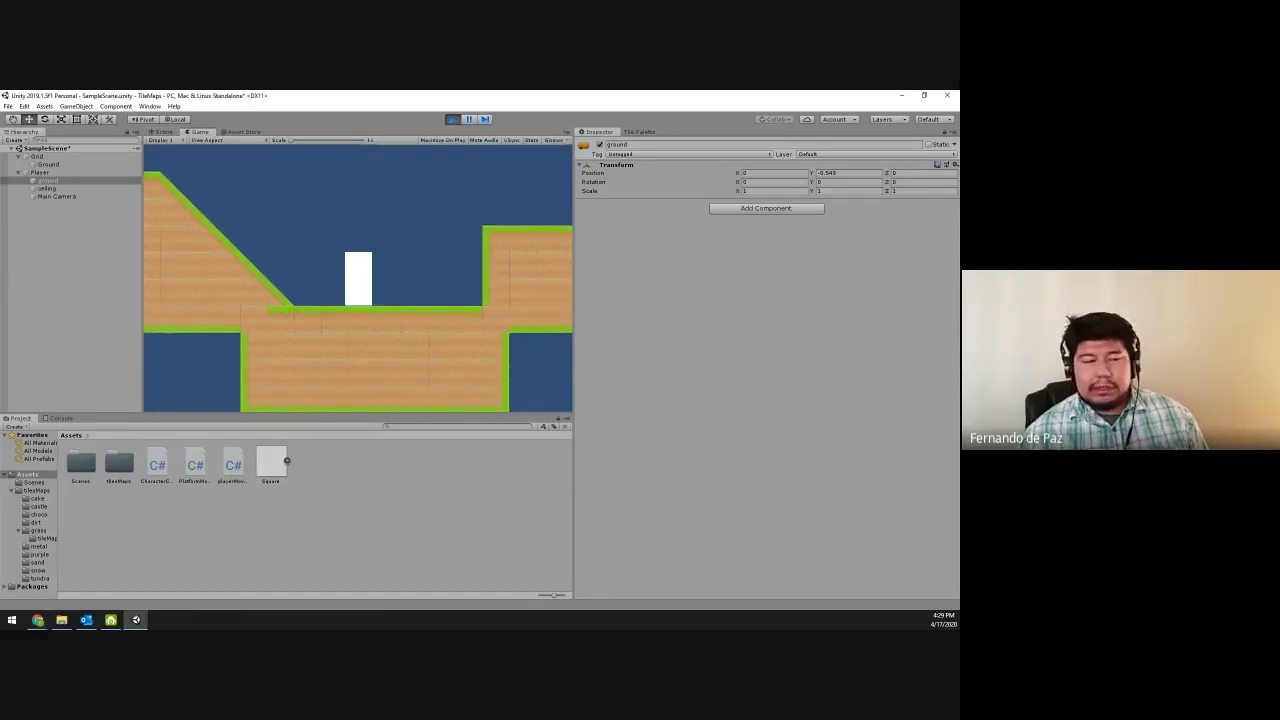
left_click(237, 375)
key("Left")
key("space")
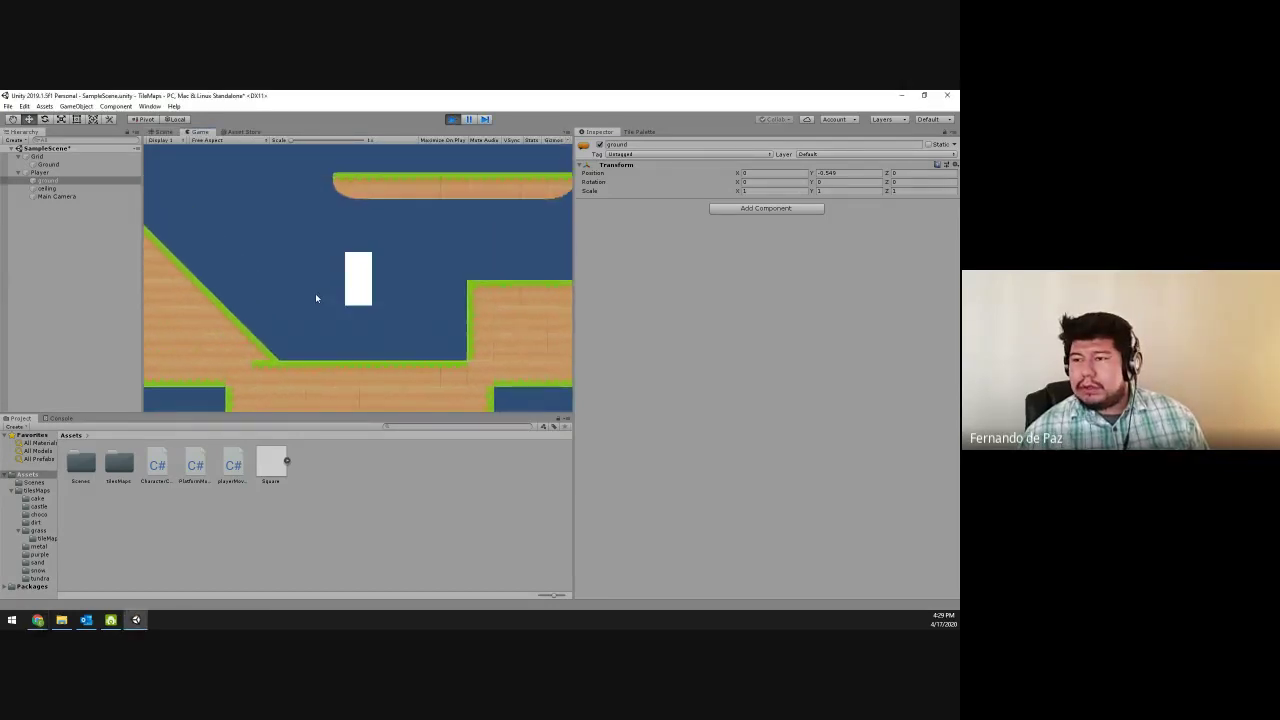
key("Left")
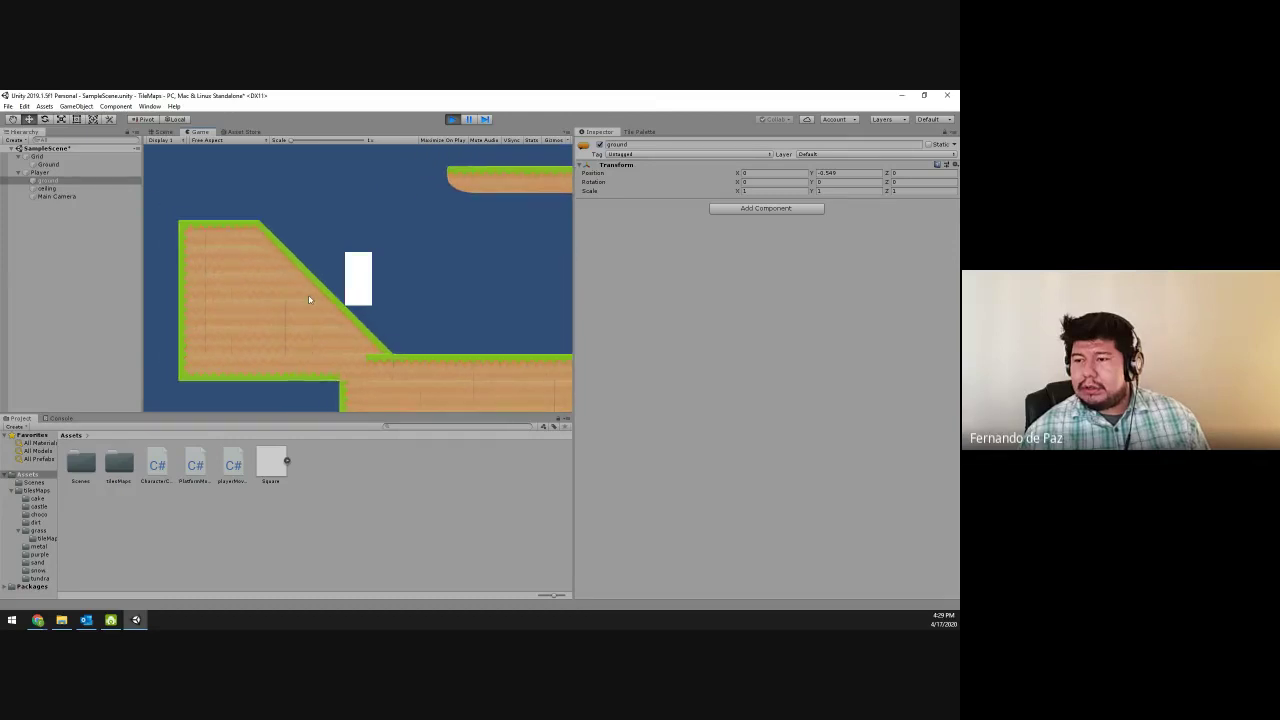
key("Right")
key("Left")
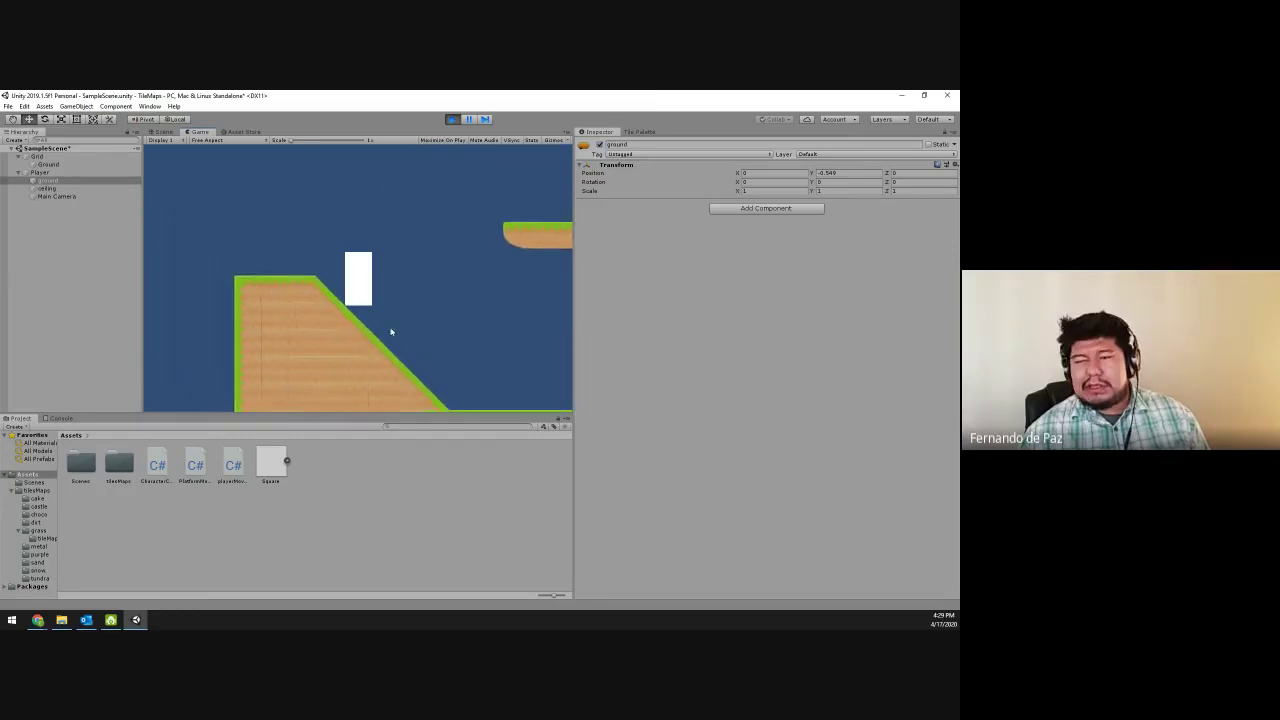
key("Right")
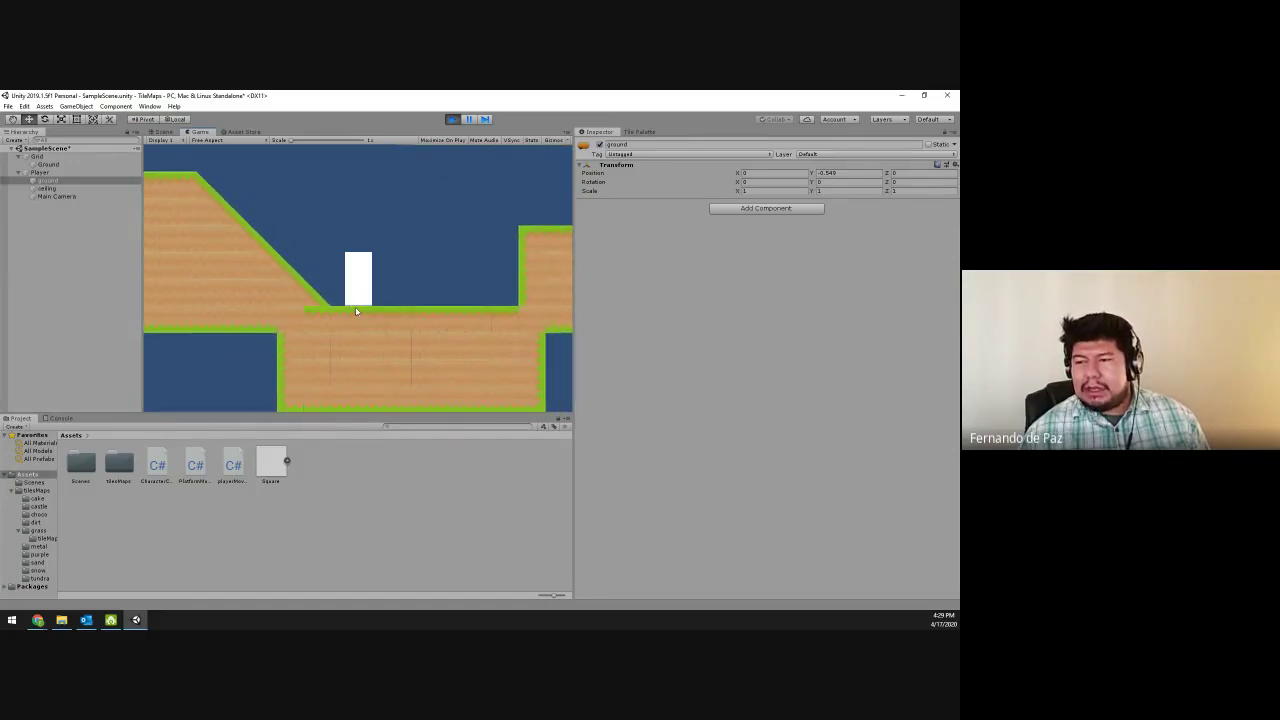
key("Left")
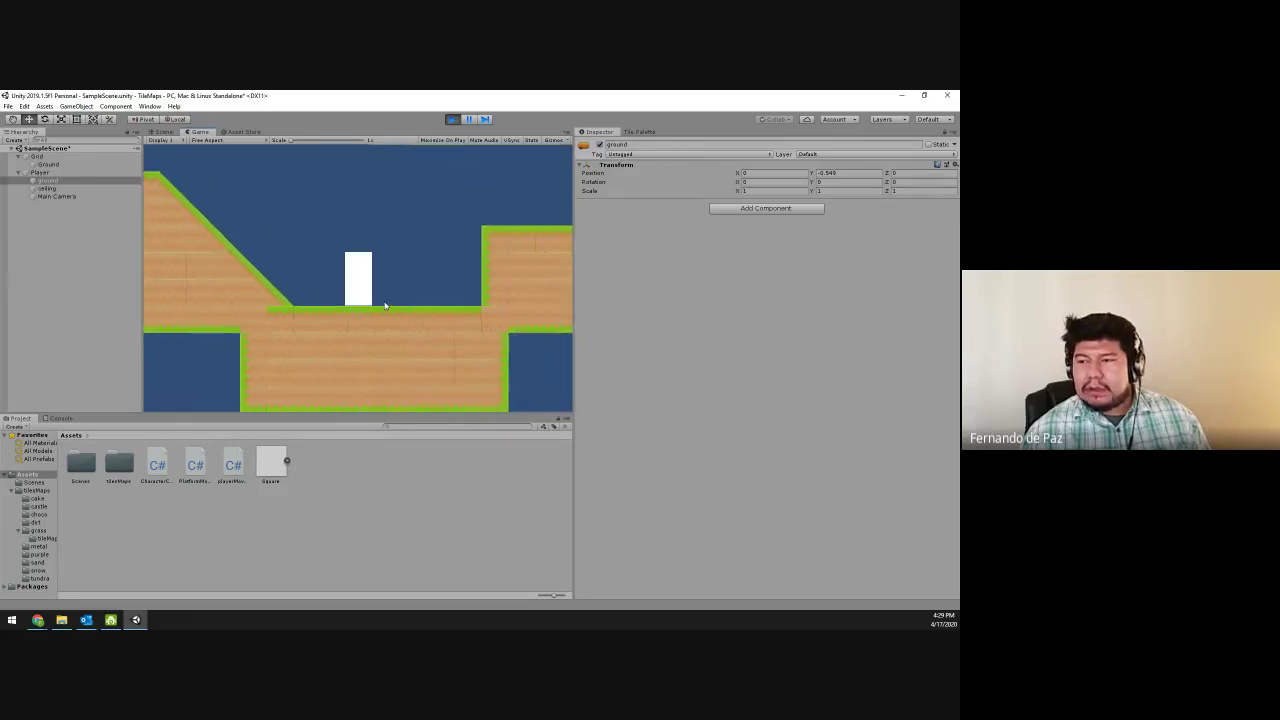
key("space")
key("space")
key("Left")
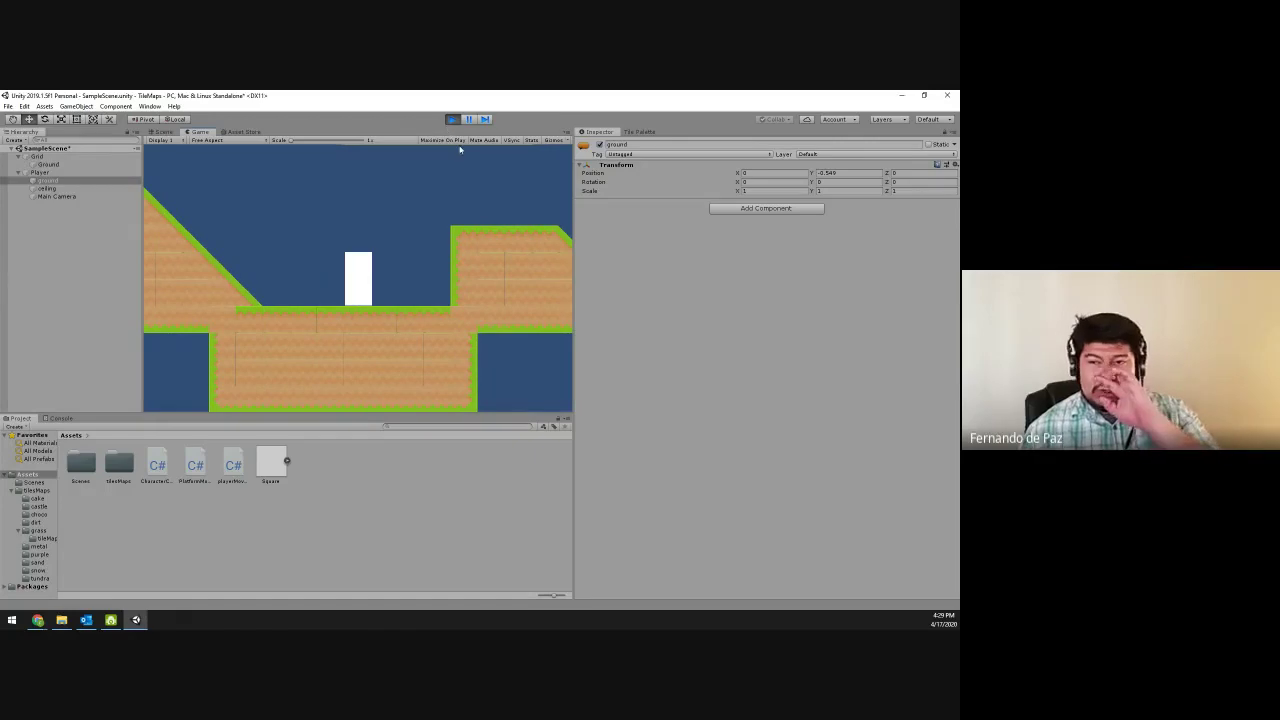
- Switch to Chrome to view the Adventurer sprite sheet image, and return to Unity
mouse_move(37, 620)
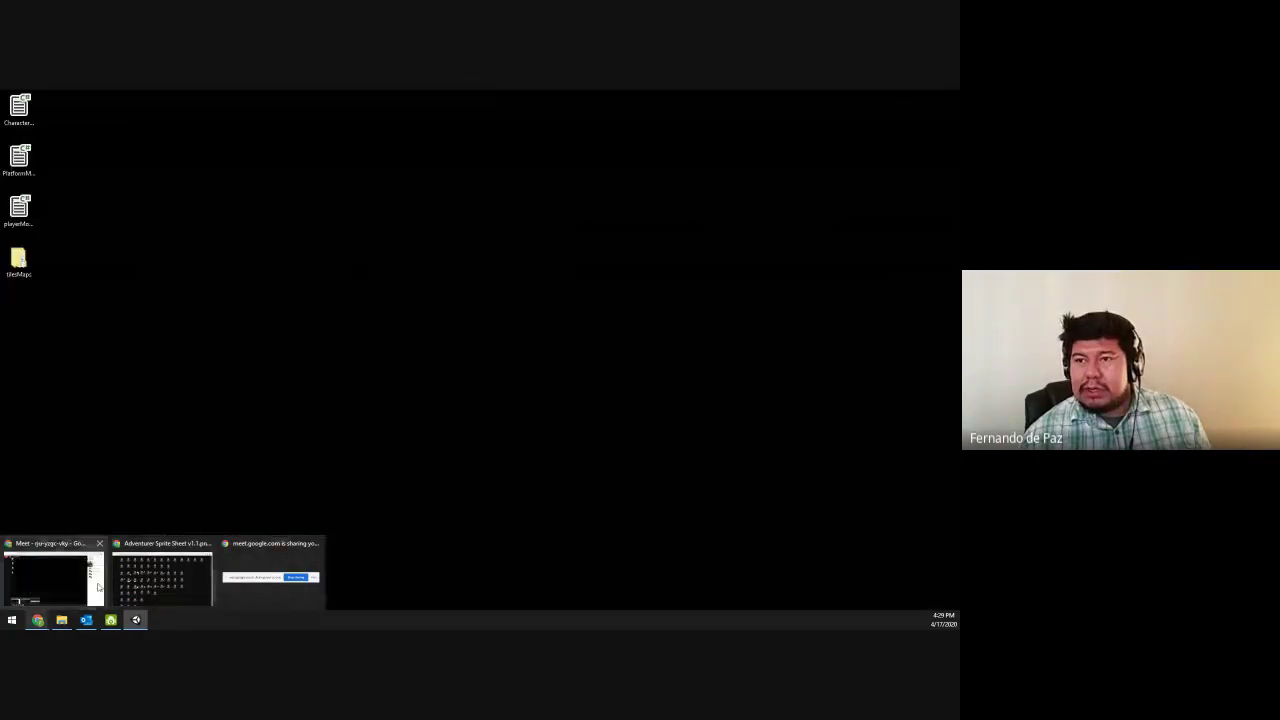
mouse_move(143, 588)
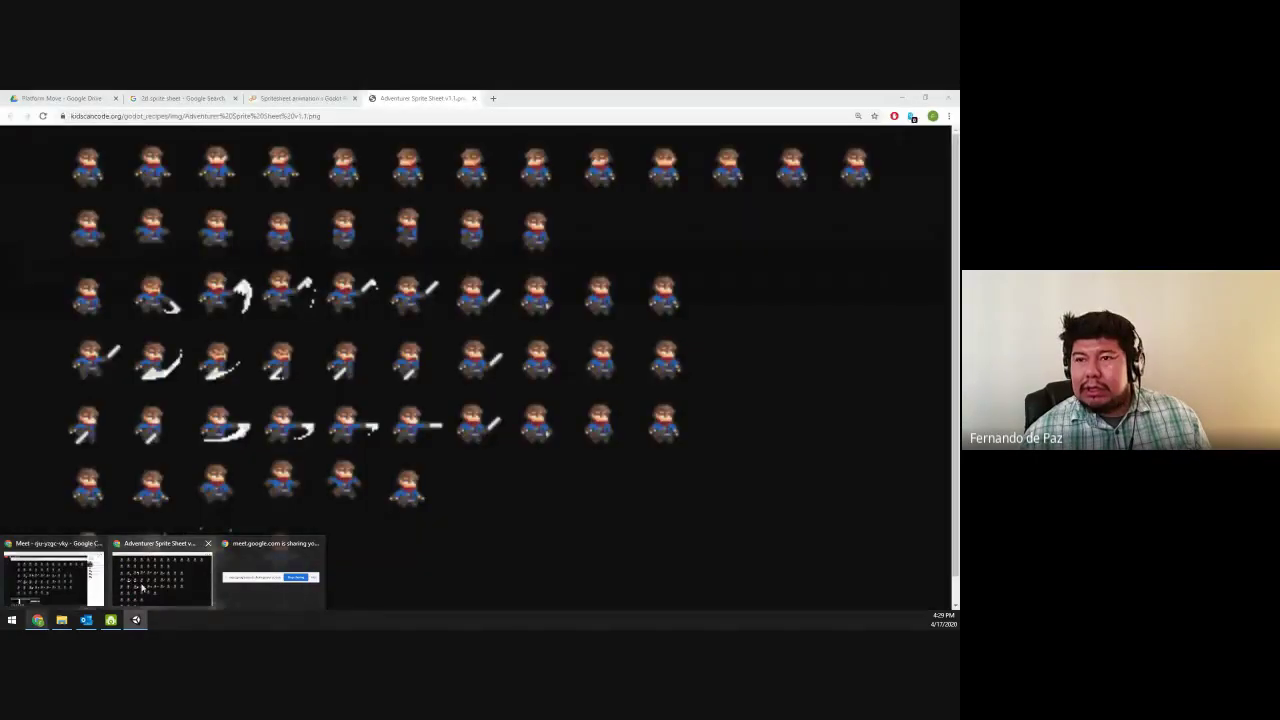
left_click(143, 588)
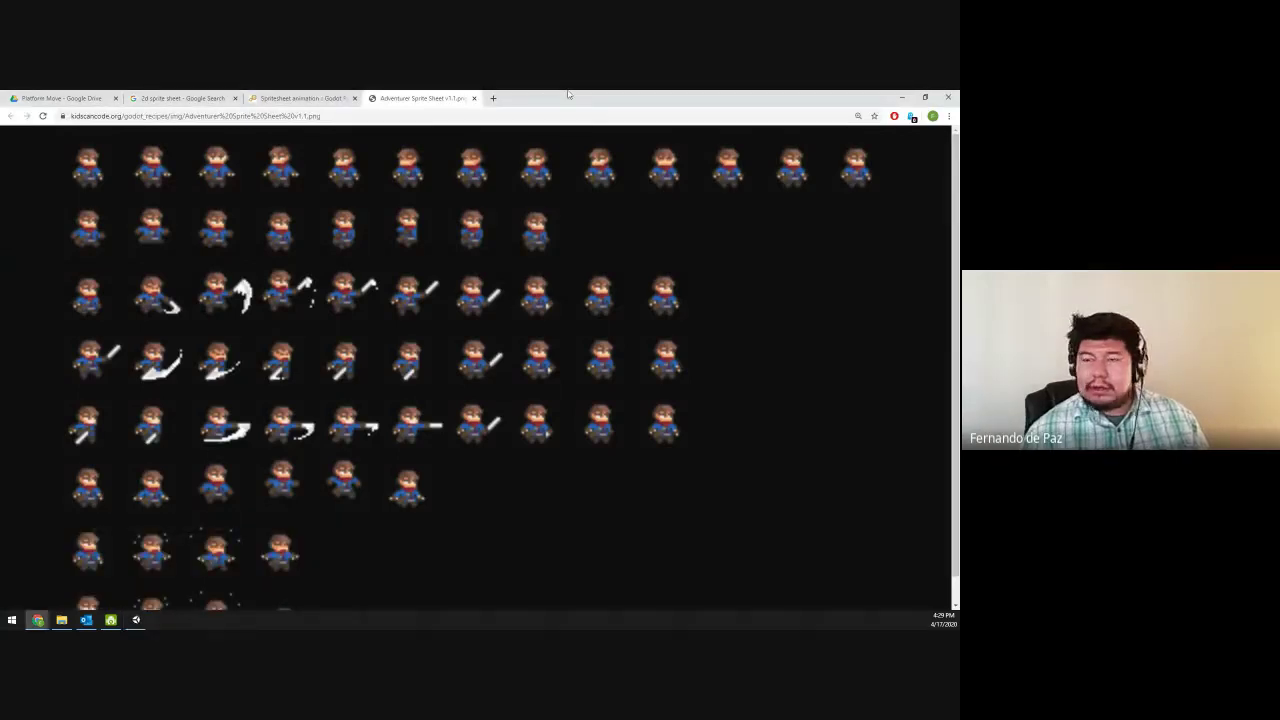
key("alt+Tab")
mouse_move(37, 620)
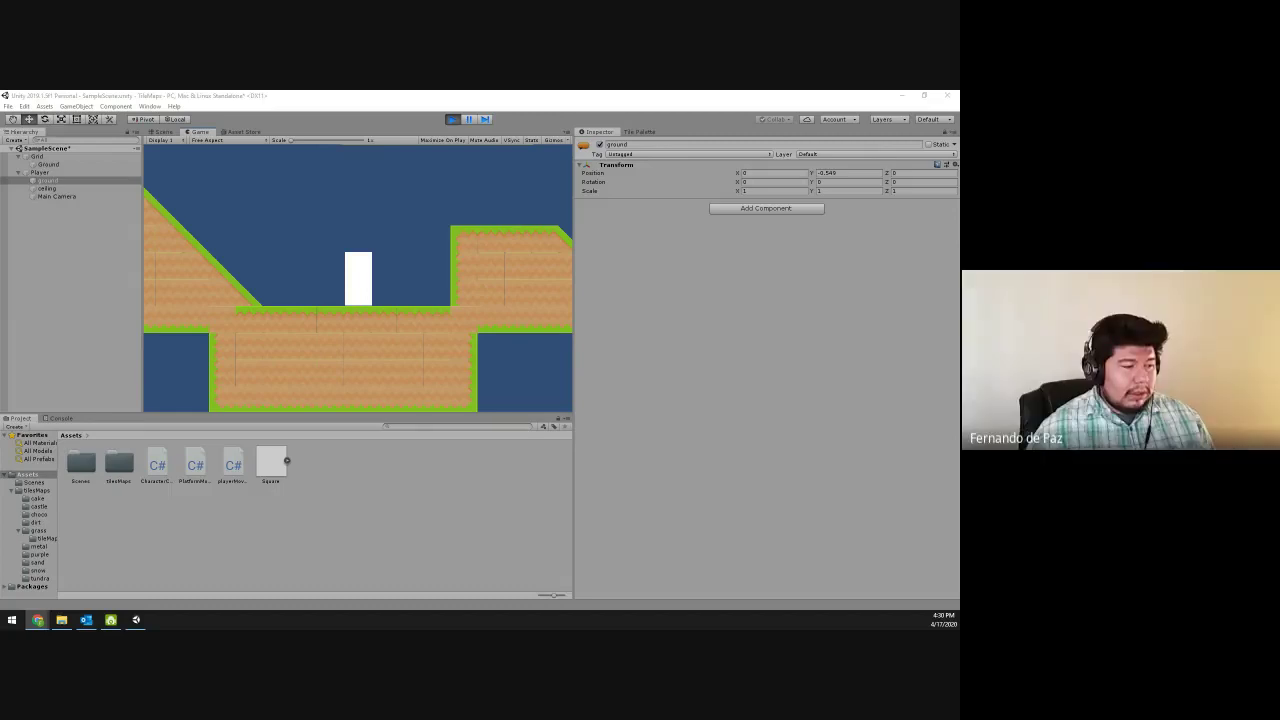
key("super+d")
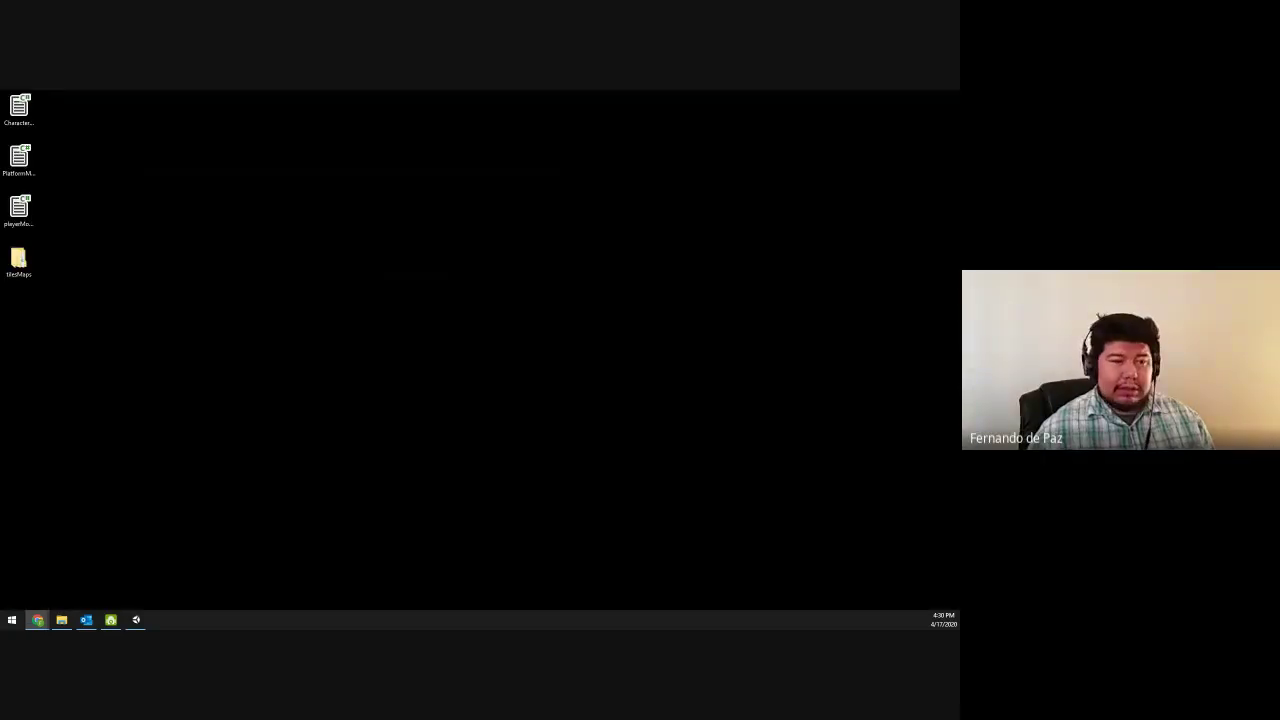
key("super+d")
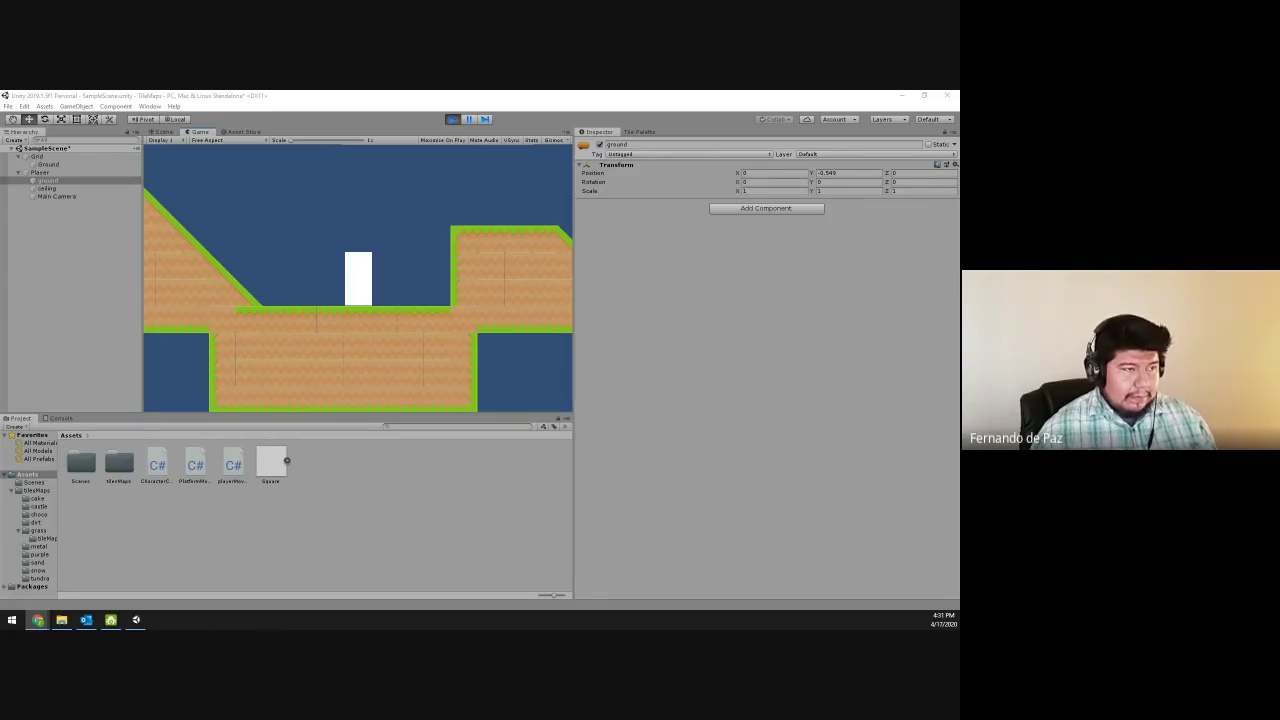
- Switch to Chrome and download the Unity-Technologies 2d-extras repository from GitHub as a ZIP file
key("alt+Tab")
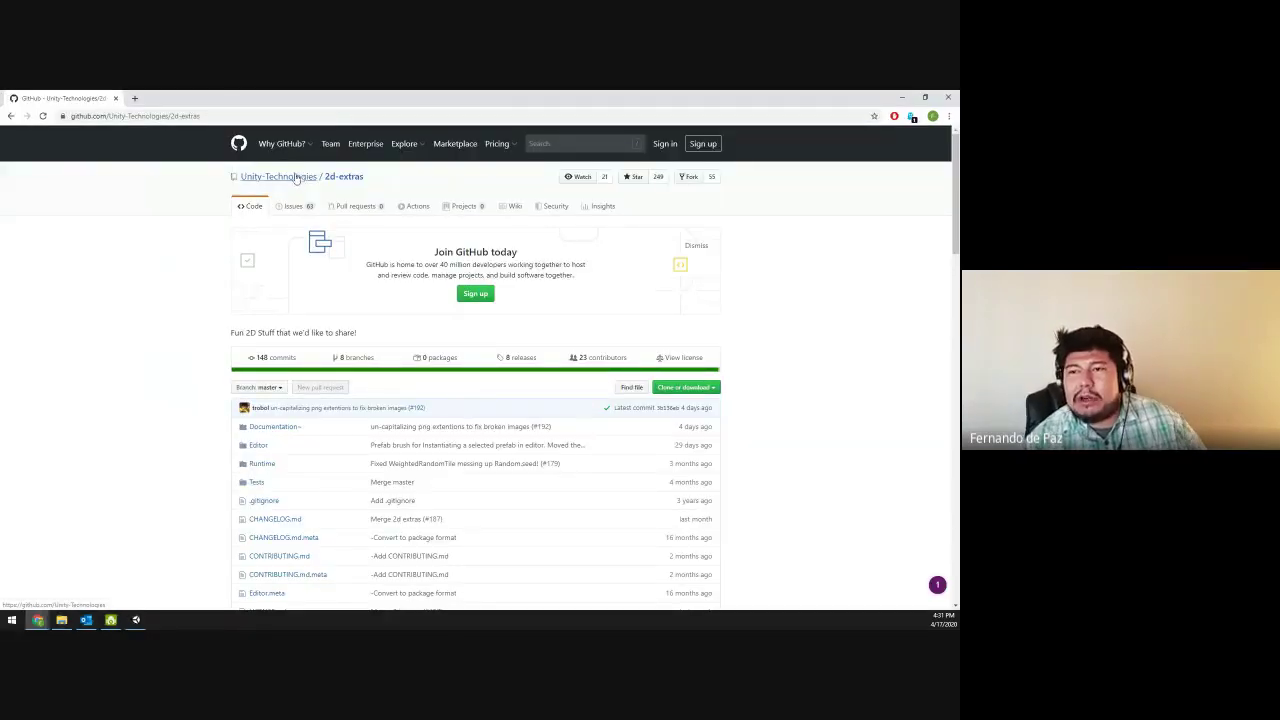
scroll(152, 412, "down", 10)
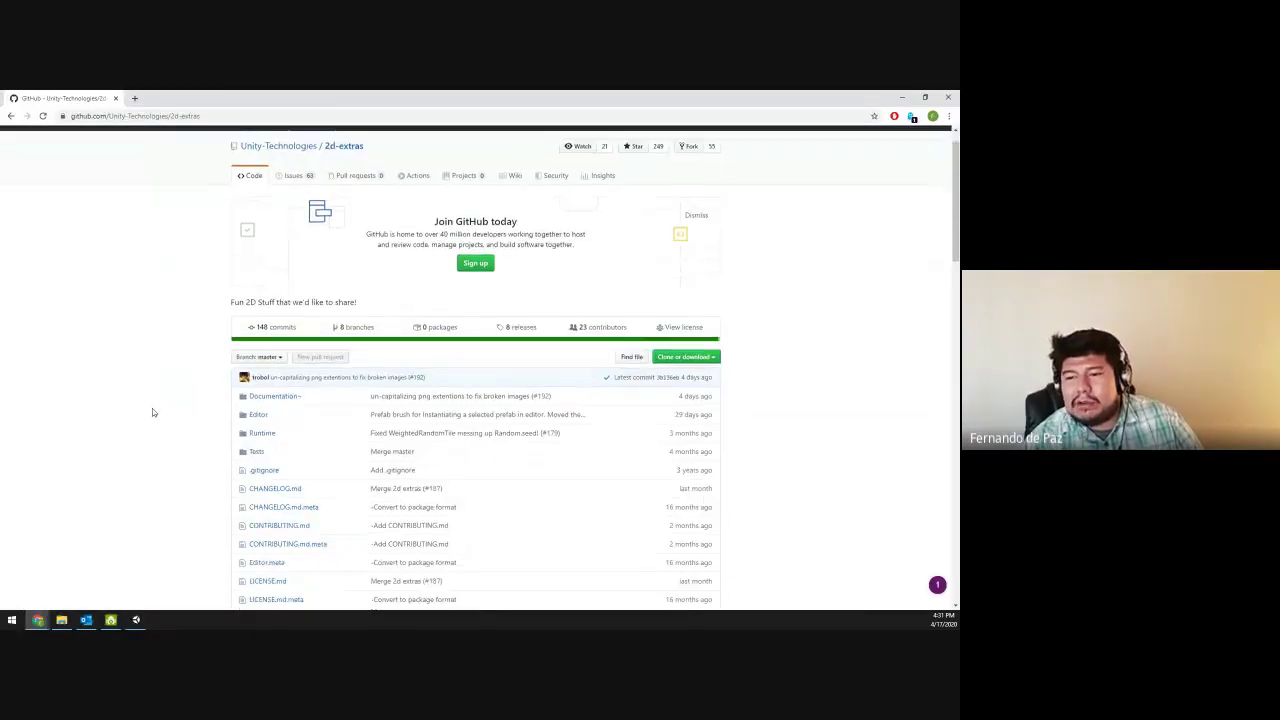
scroll(152, 412, "up", 8)
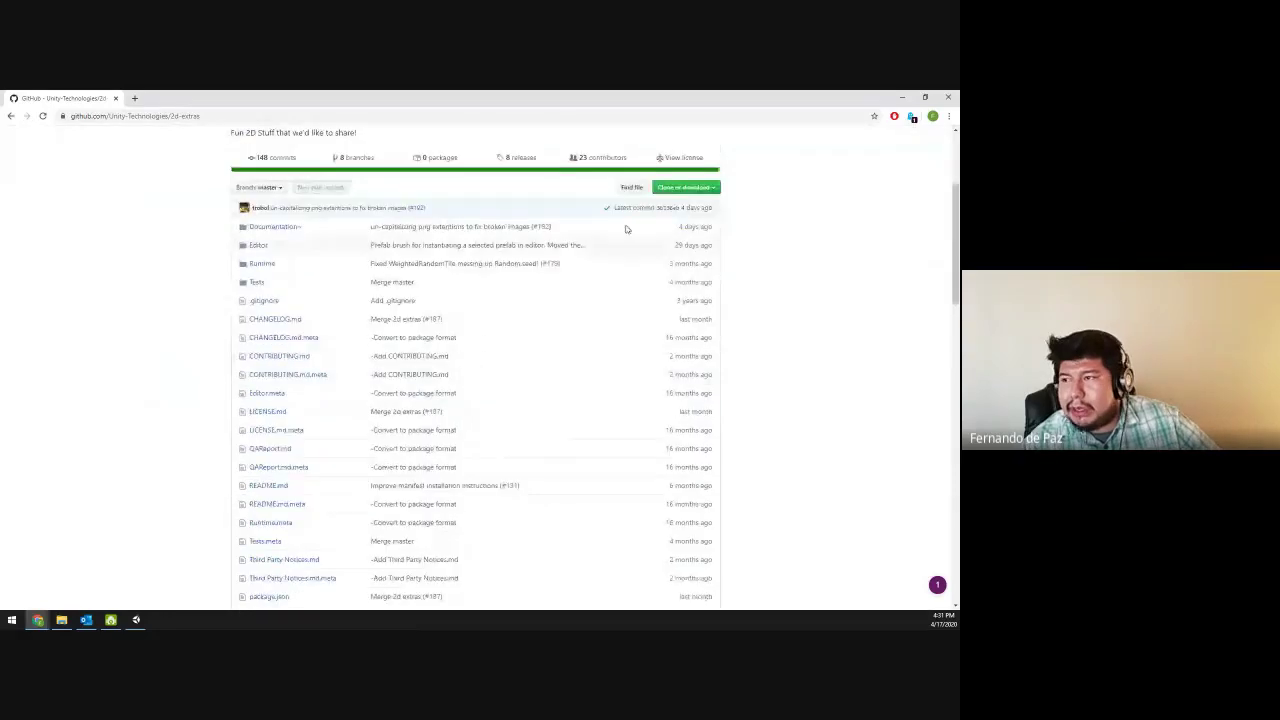
left_click(685, 187)
left_click(676, 268)
scroll(194, 254, "up", 2)
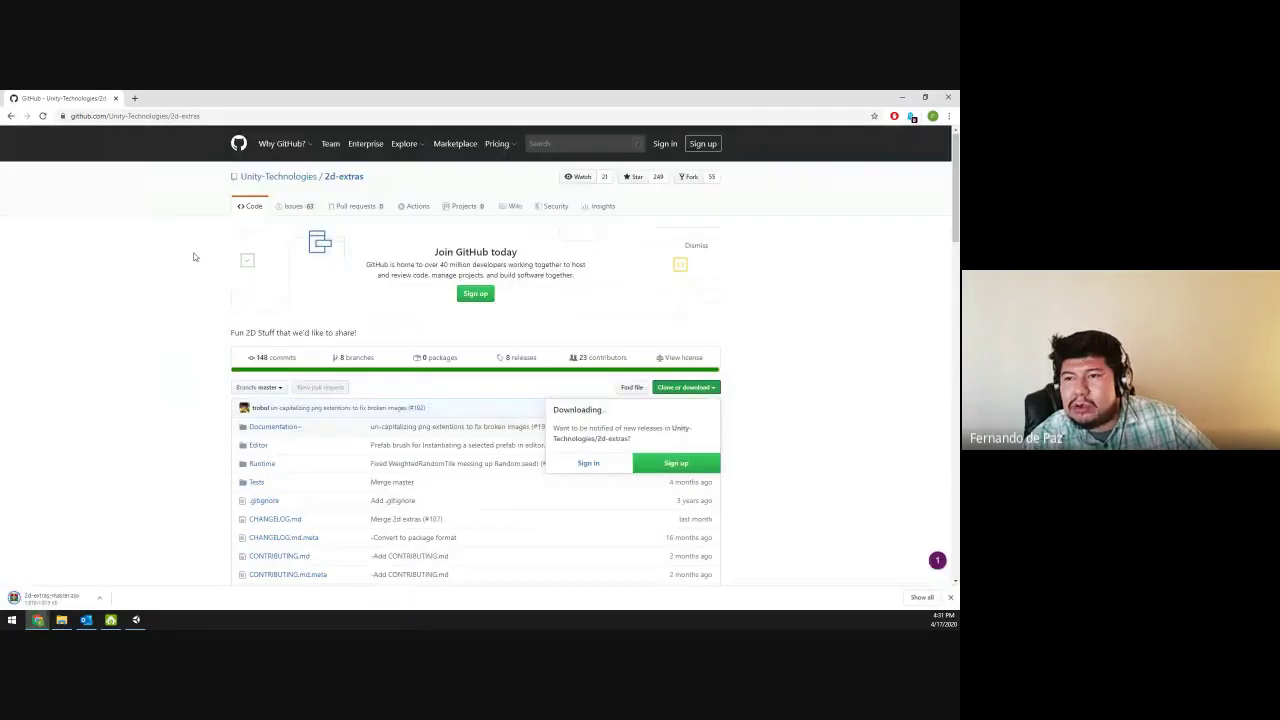
left_click(115, 201)
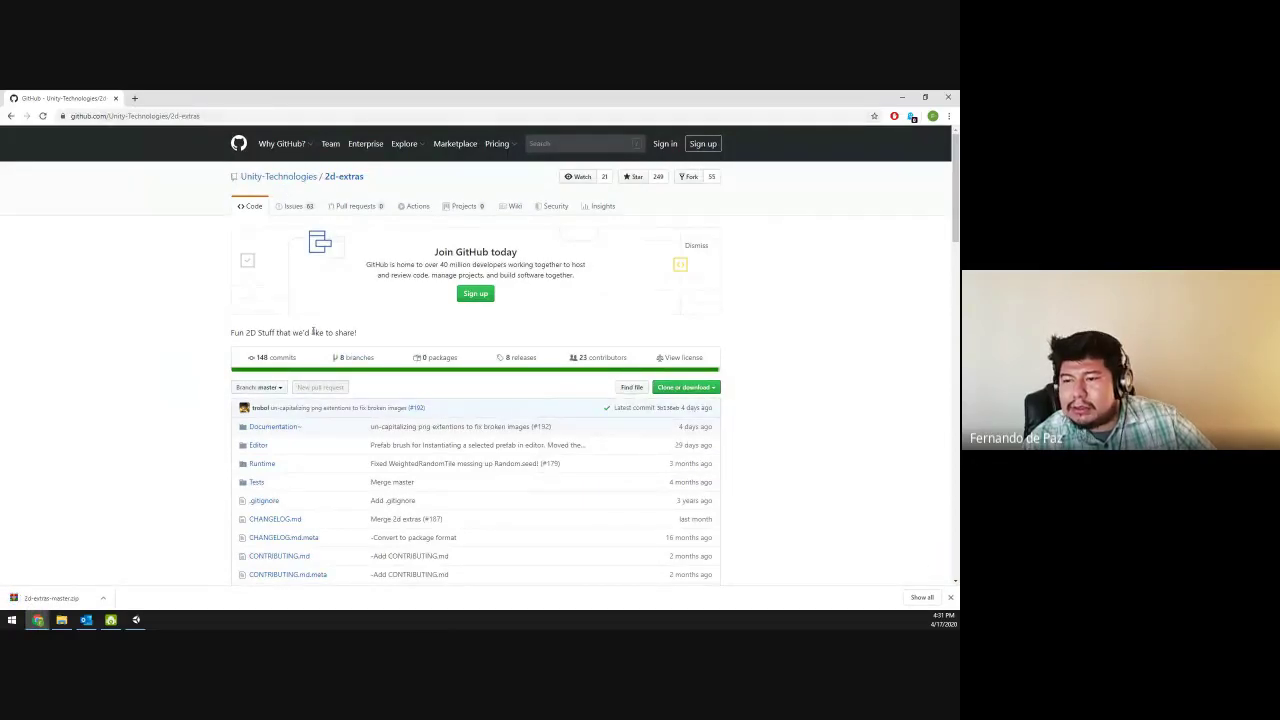
- Read the 2d-extras README section on how to set up and use the repository
scroll(188, 379, "down", 1)
scroll(188, 379, "down", 6)
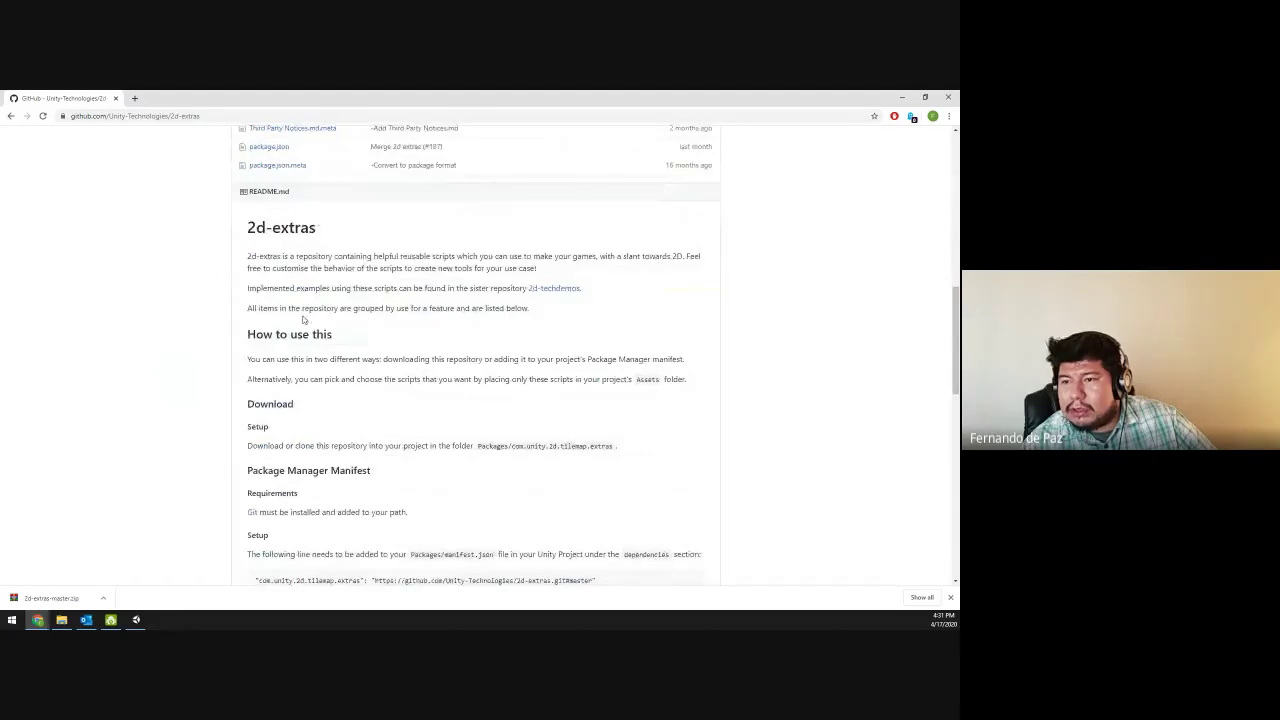
left_click_drag(317, 228, 245, 228)
left_click(175, 340)
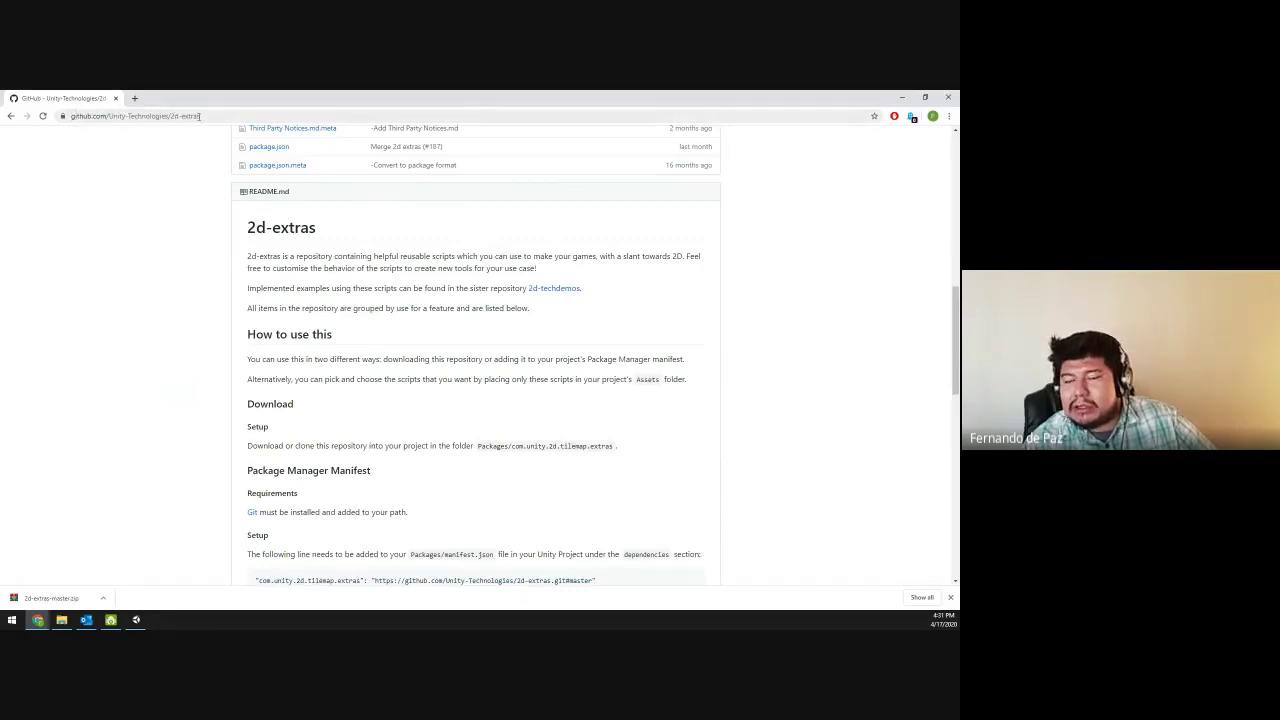
- Open the downloaded 2d-extras-master.zip and extract its 2d-extras-master folder to the desktop
left_click(67, 593)
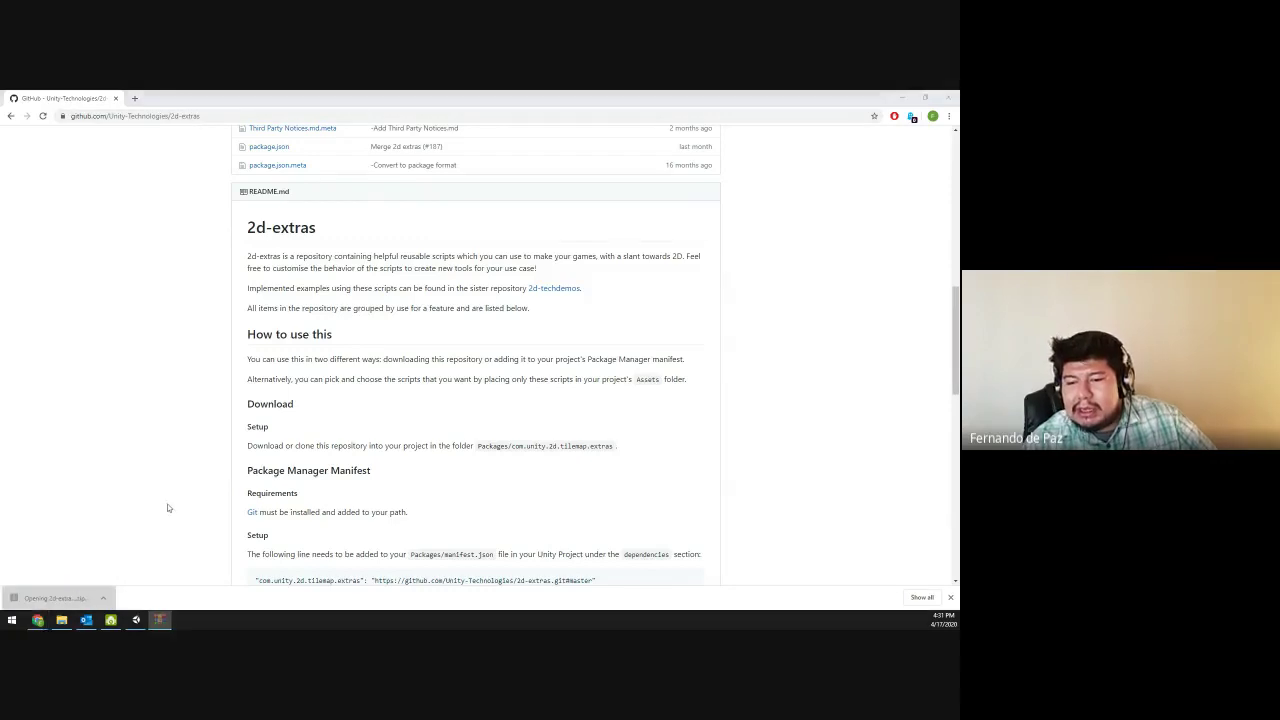
left_click(897, 95)
left_click(536, 195)
left_click_drag(533, 96, 659, 318)
left_click(275, 286)
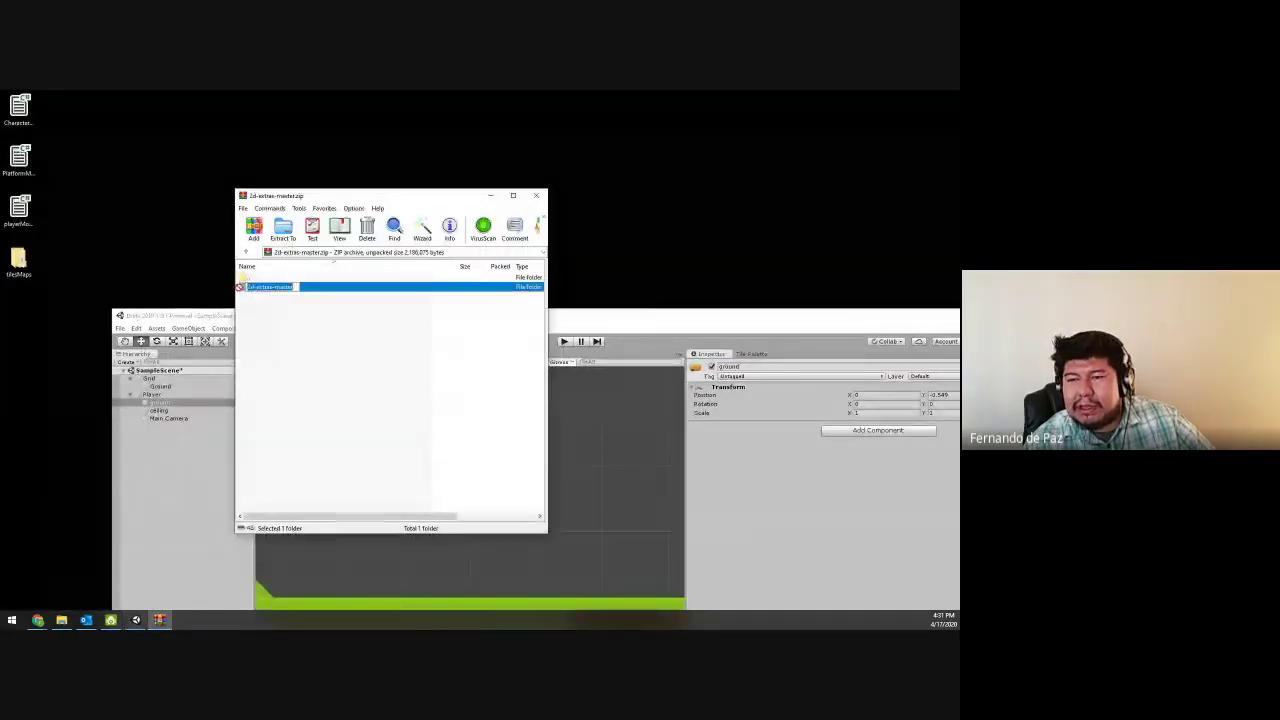
left_click_drag(238, 286, 166, 178)
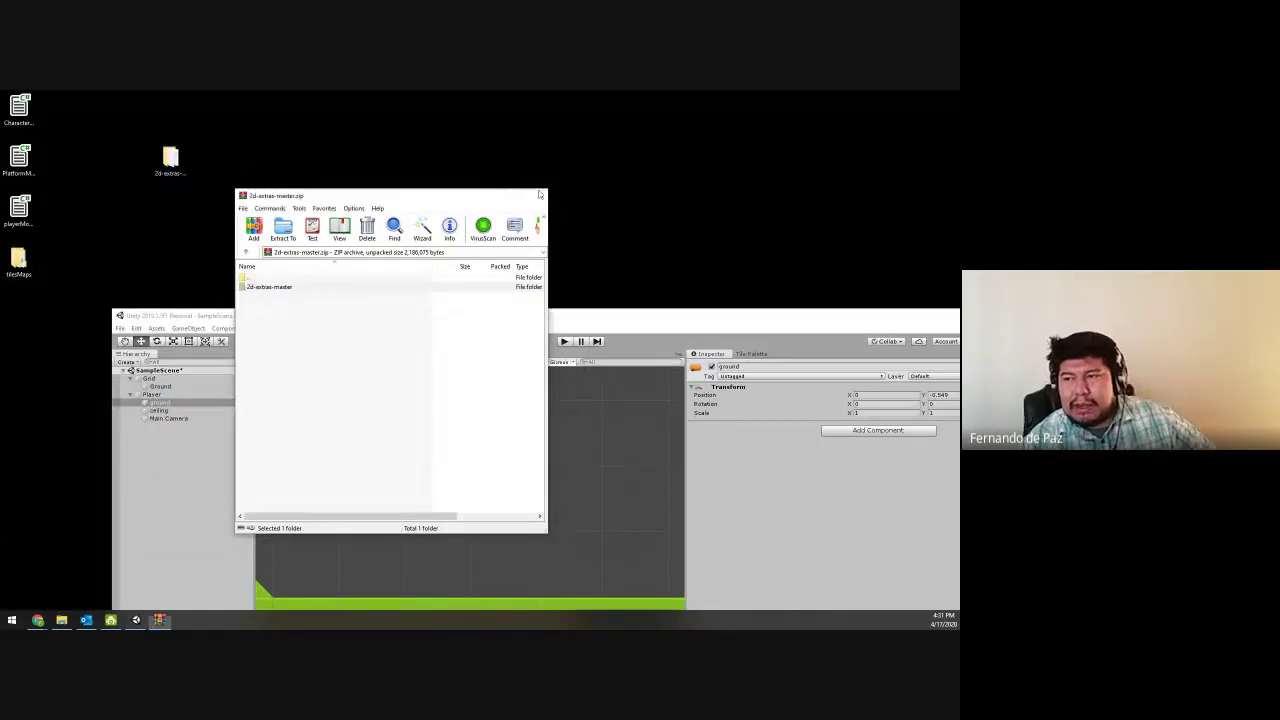
left_click(540, 194)
- Import the 2d-extras-master folder from the desktop into the Unity project's Assets folder
left_click_drag(635, 315, 674, 298)
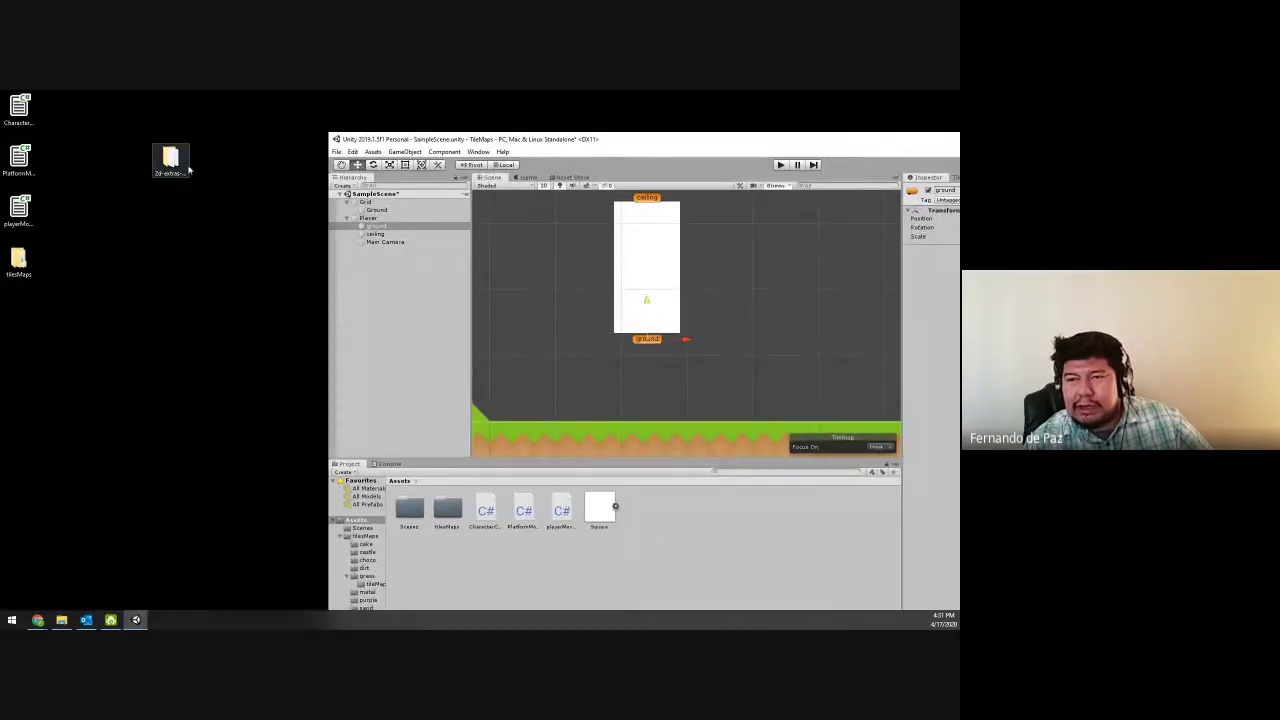
left_click_drag(180, 162, 719, 145)
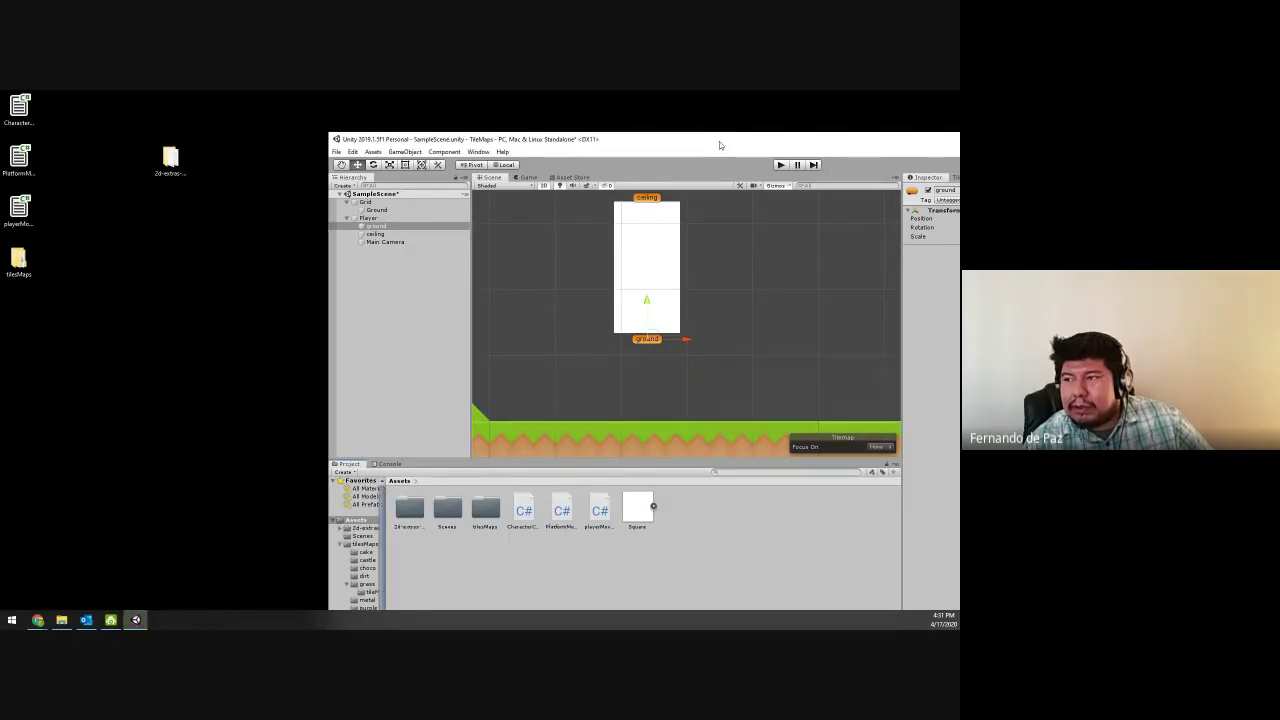
double_click(719, 141)
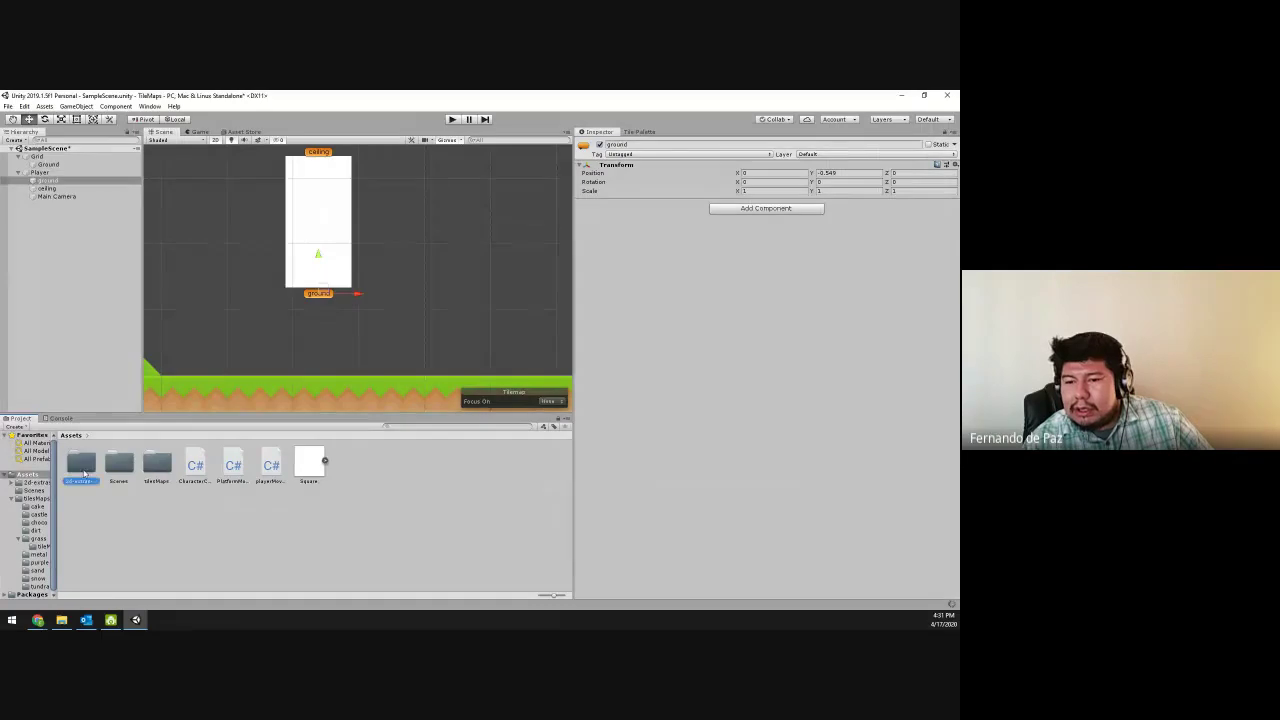
- Examine the compile errors from the imported 2d-extras-master folder and the PlaceholderTests script they point to
double_click(82, 472)
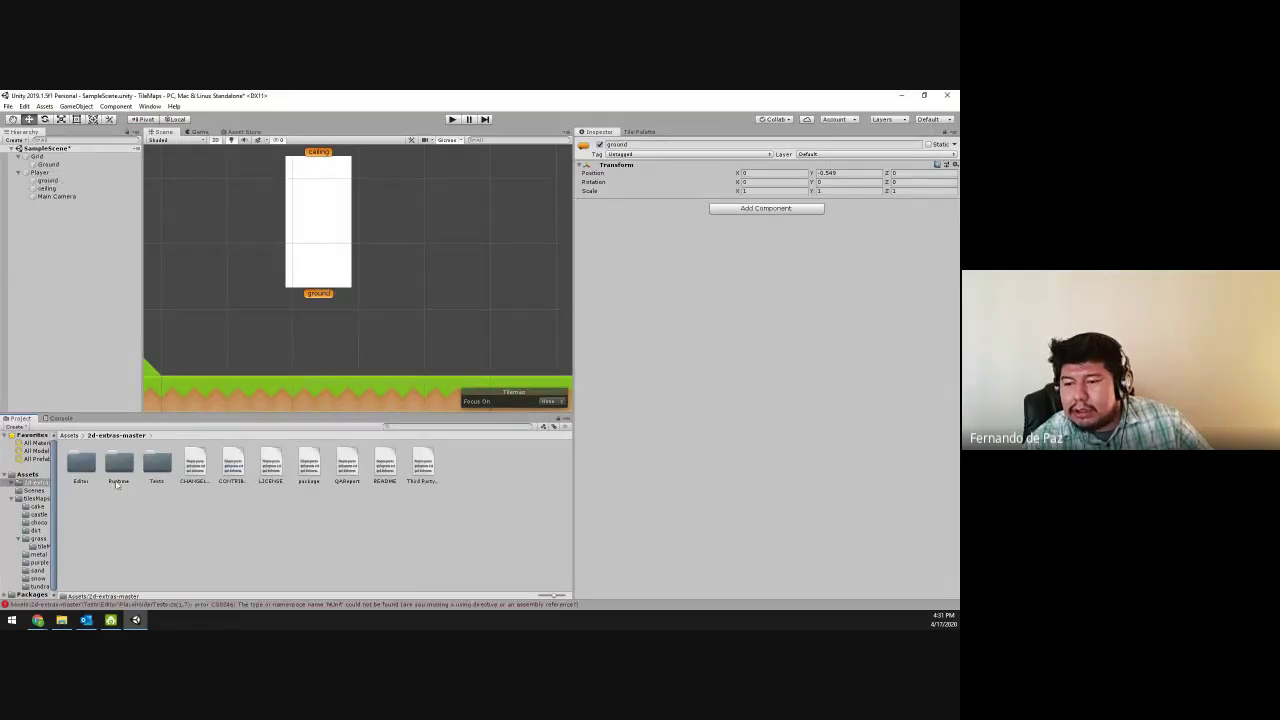
left_click(443, 606)
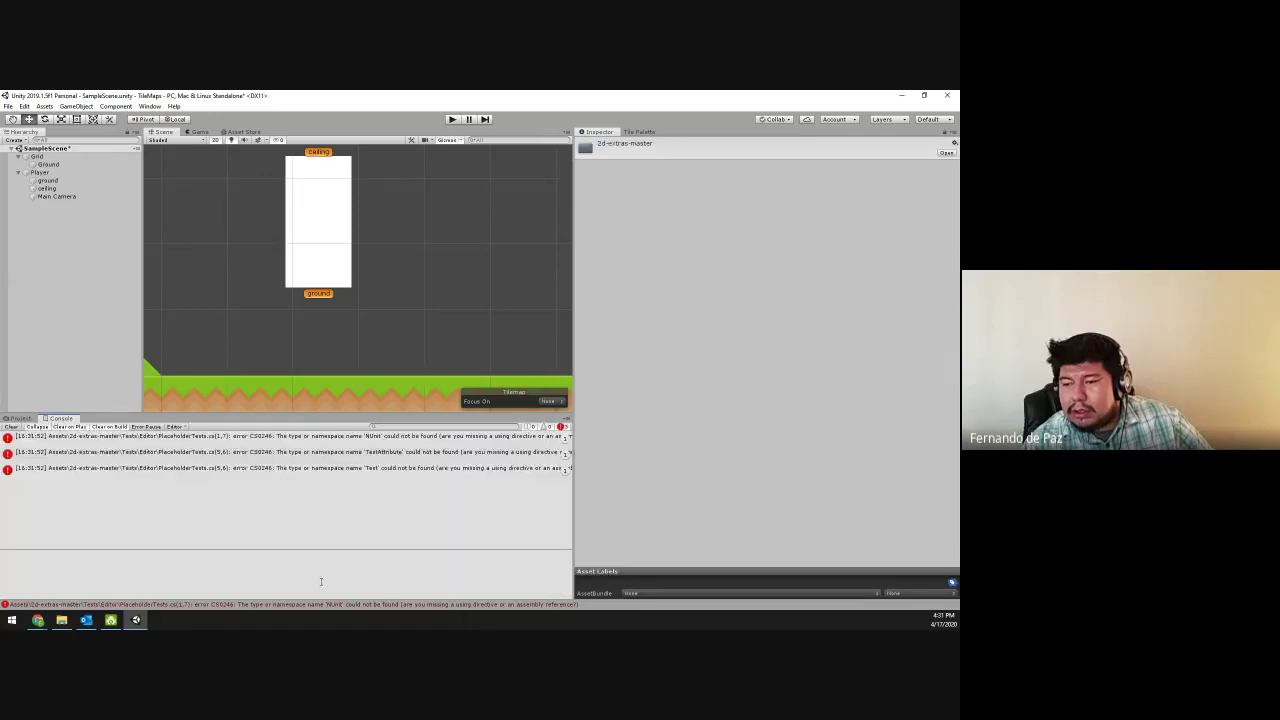
left_click(253, 440)
left_click(248, 468)
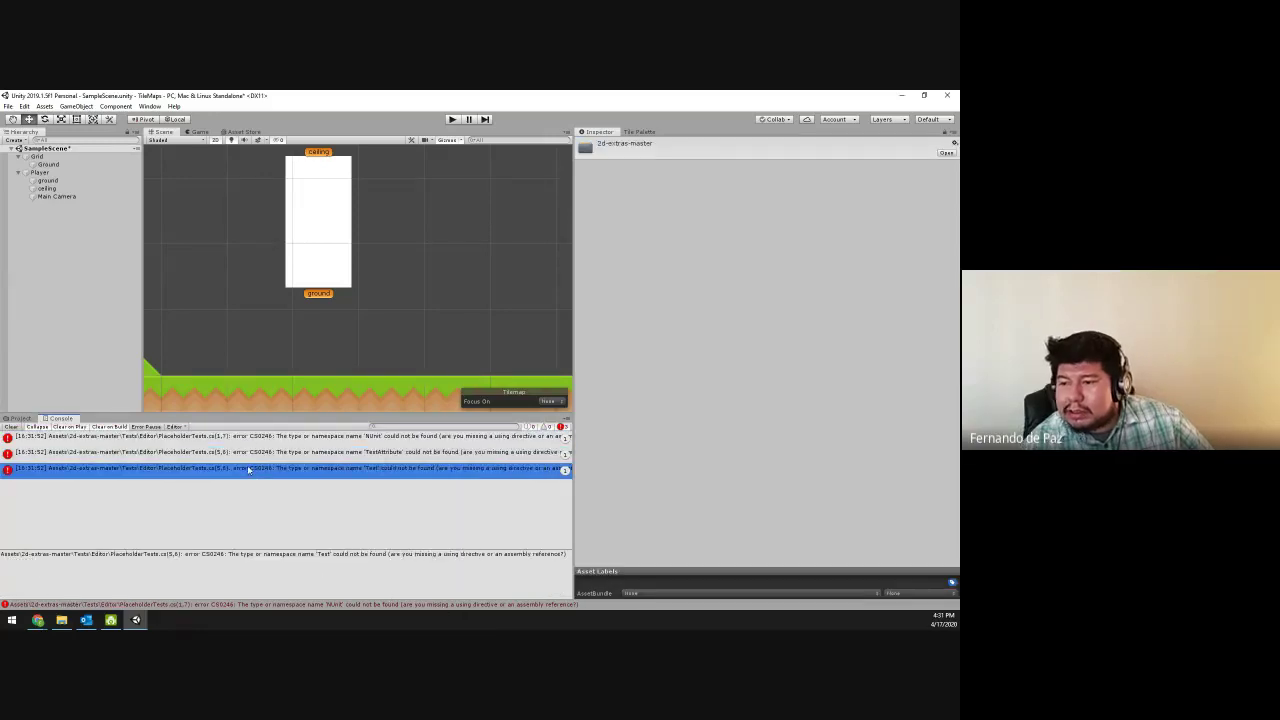
left_click(252, 439)
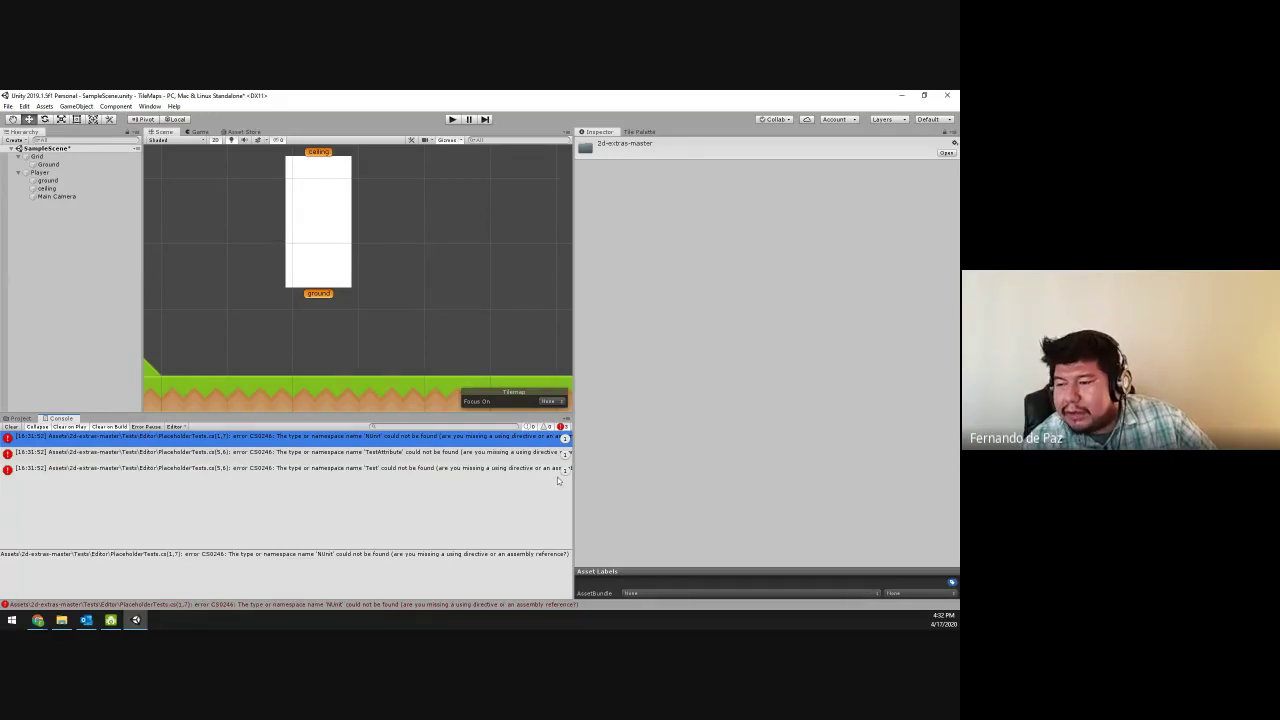
left_click_drag(572, 482, 668, 482)
double_click(288, 437)
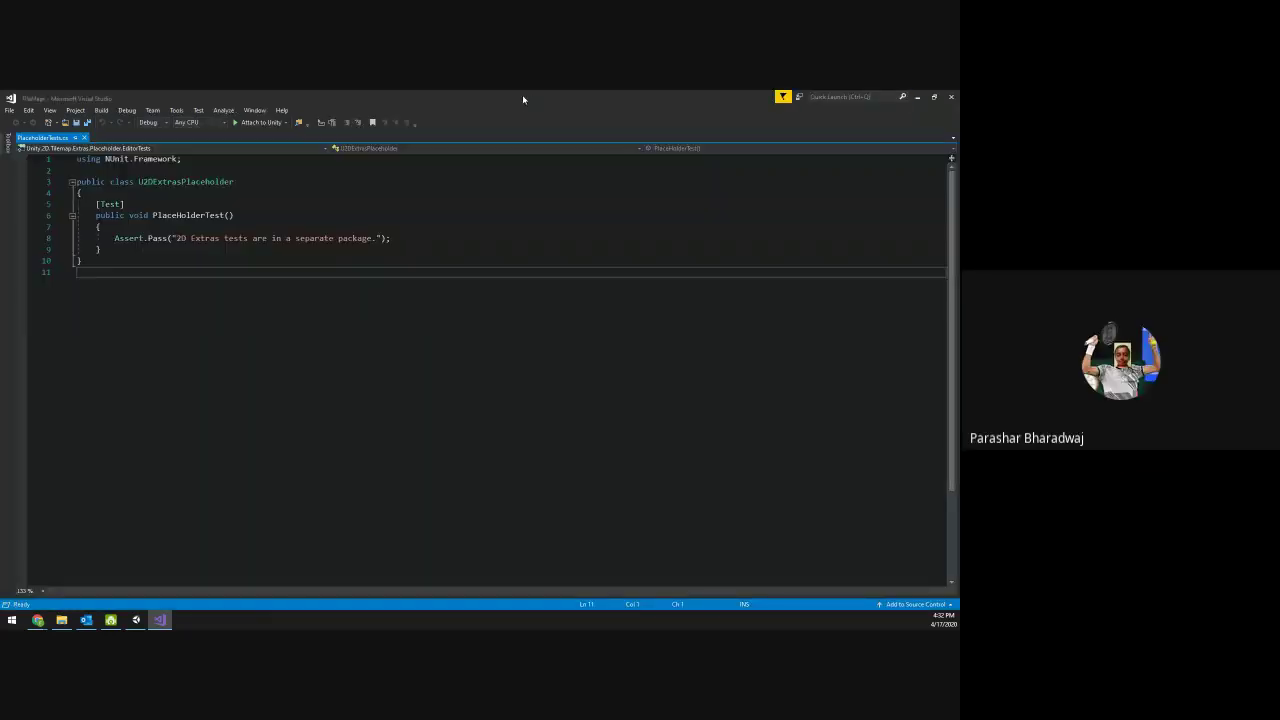
key("alt+Tab")
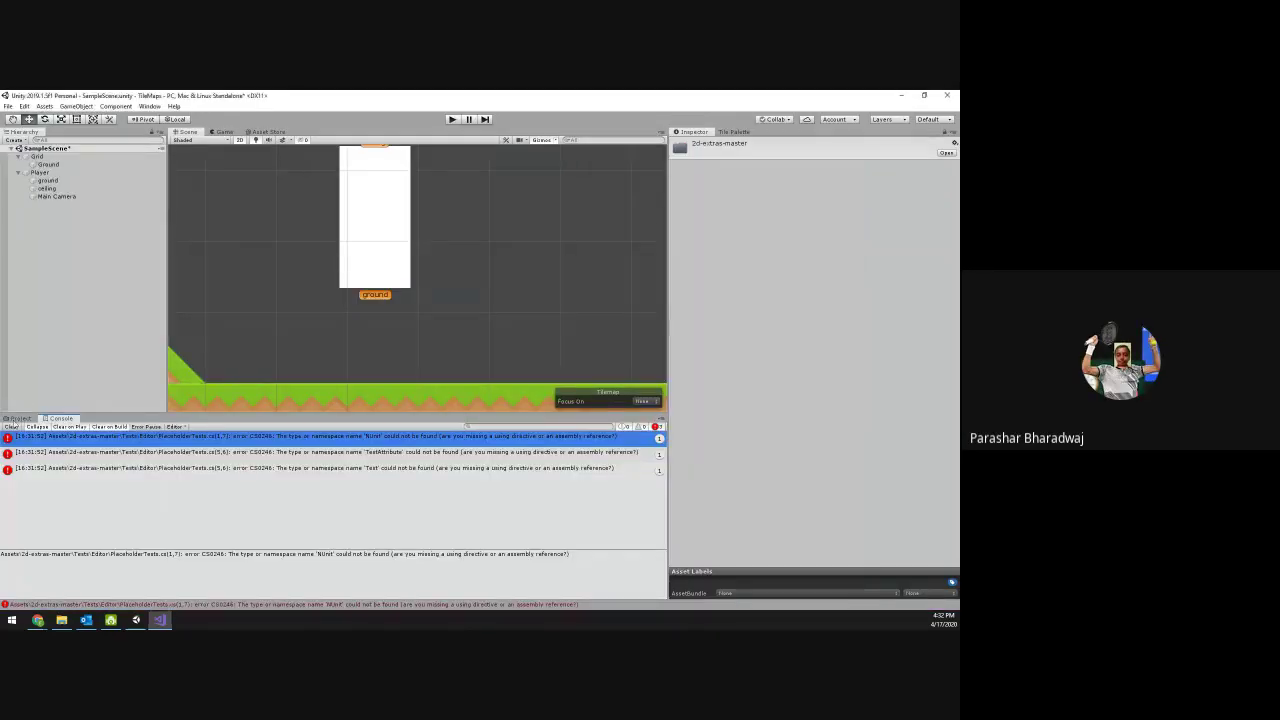
- Delete the 2d-extras-master folder from the project's Assets
left_click(20, 418)
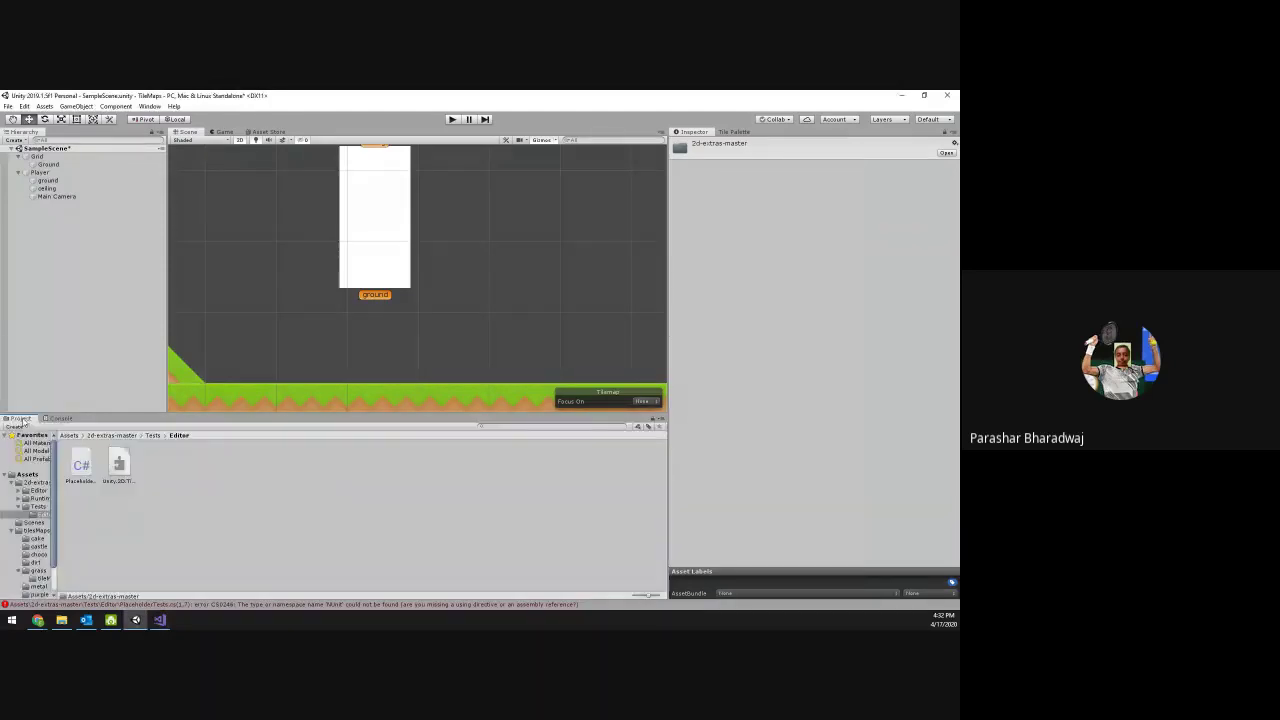
left_click(110, 435)
left_click(69, 435)
right_click(82, 468)
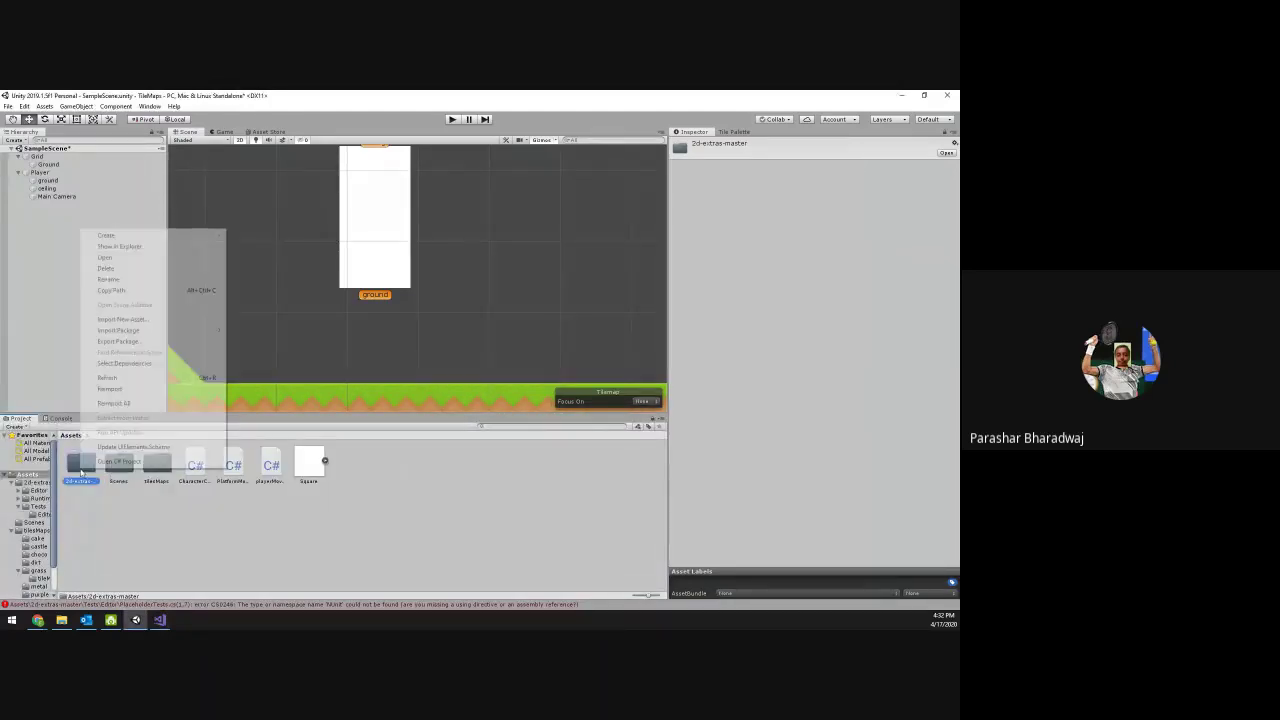
left_click(105, 268)
left_click(501, 376)
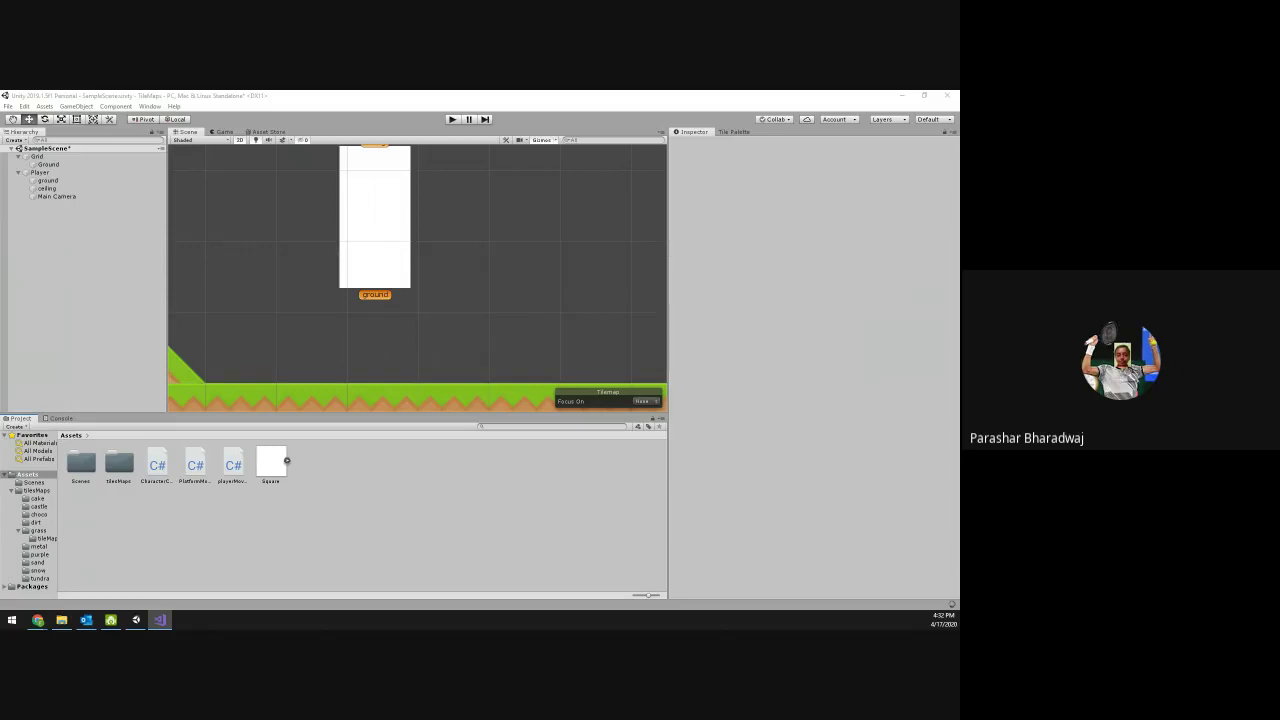
key("super+d")
key("super+d")
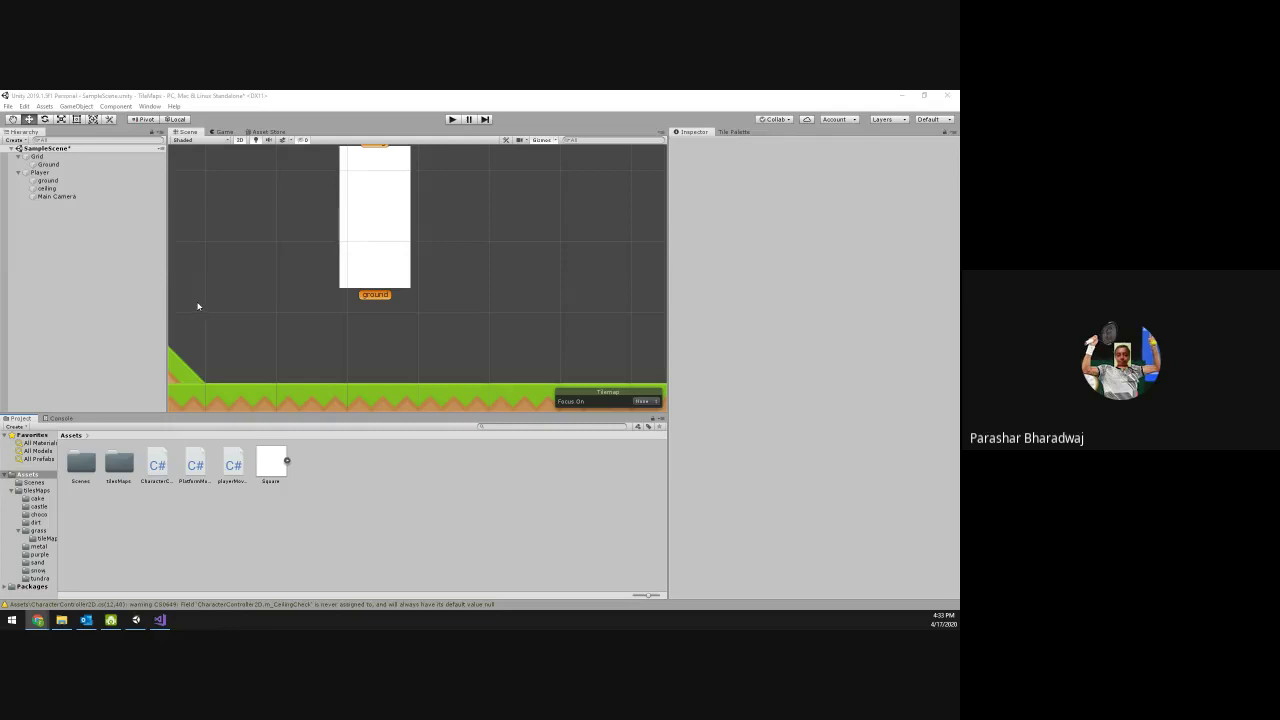
- Inspect the Ground tilemap around the slope and show the ground tile palette for it
scroll(276, 296, "down", 6)
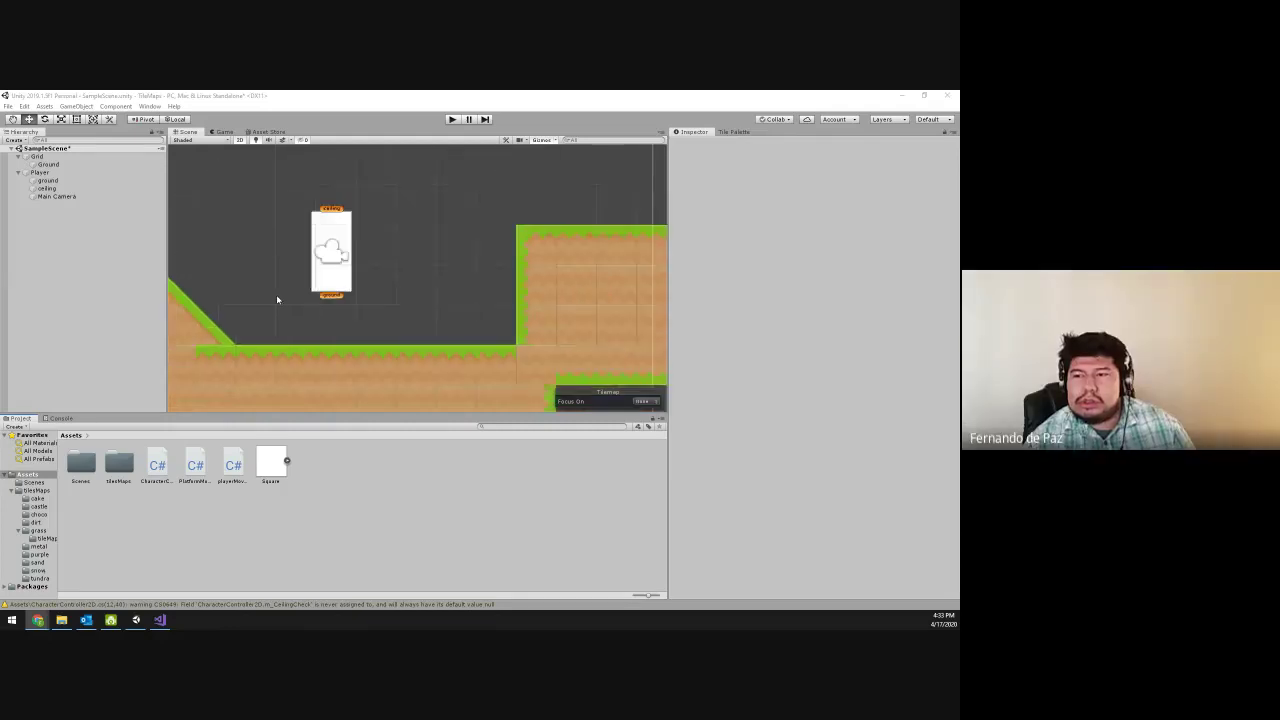
middle_click_drag(276, 294, 477, 323)
scroll(444, 318, "down", 1)
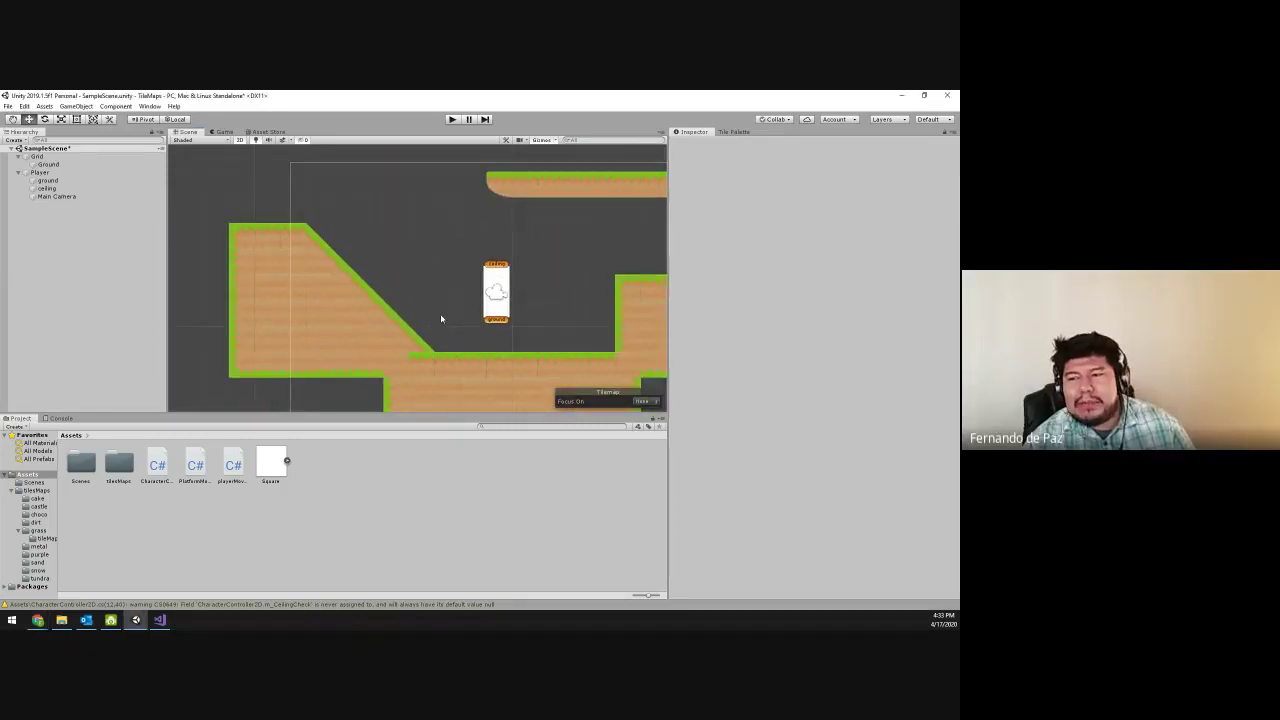
scroll(440, 318, "up", 2)
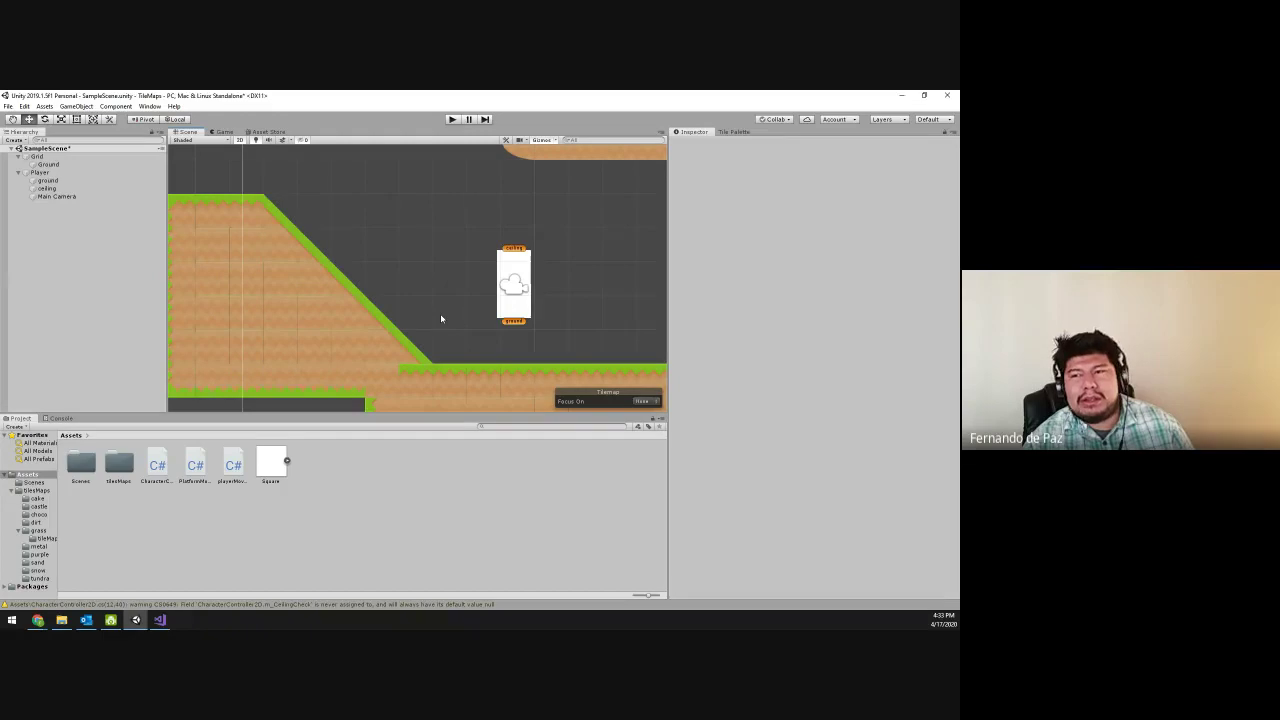
scroll(440, 313, "down", 1)
left_click(320, 287)
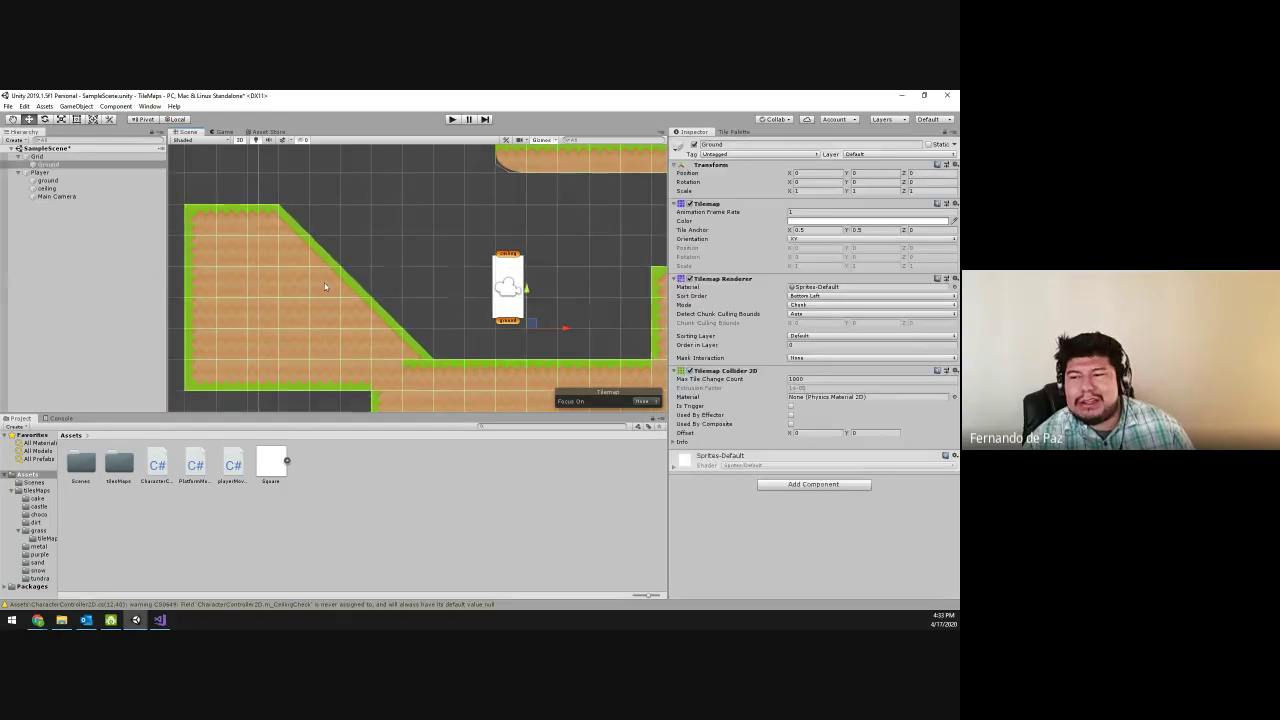
left_click(736, 132)
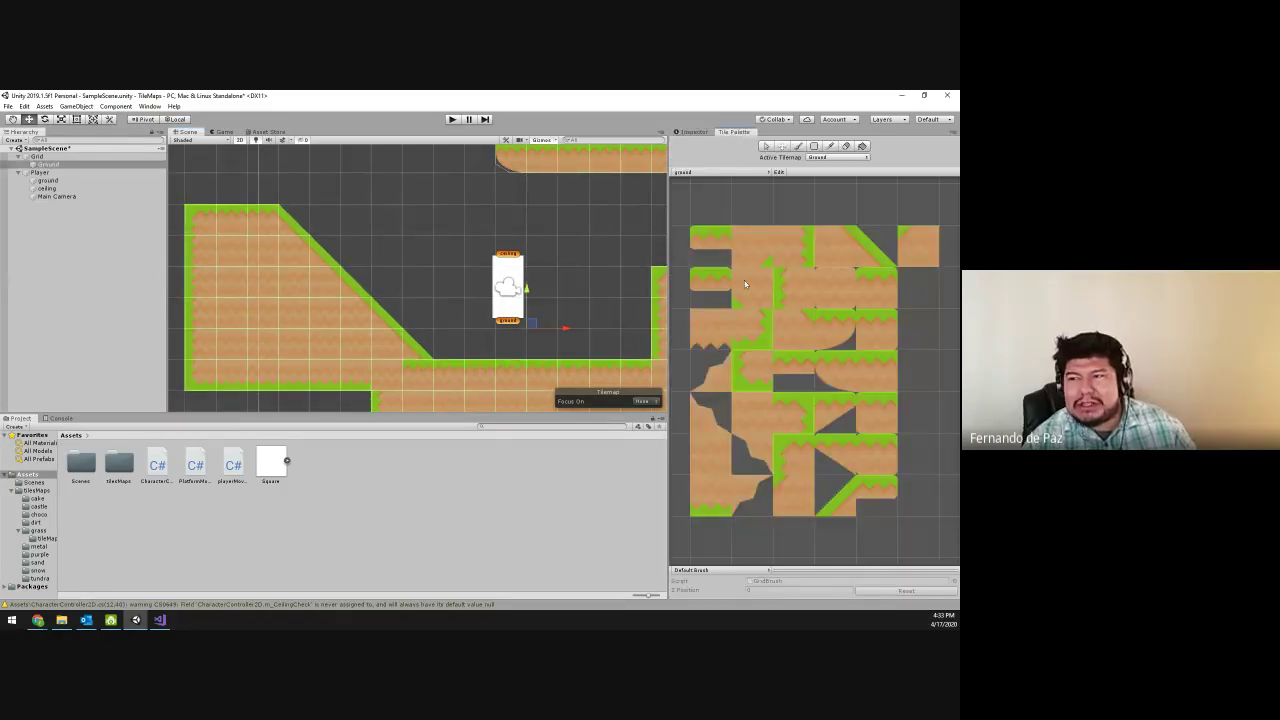
left_click(321, 288)
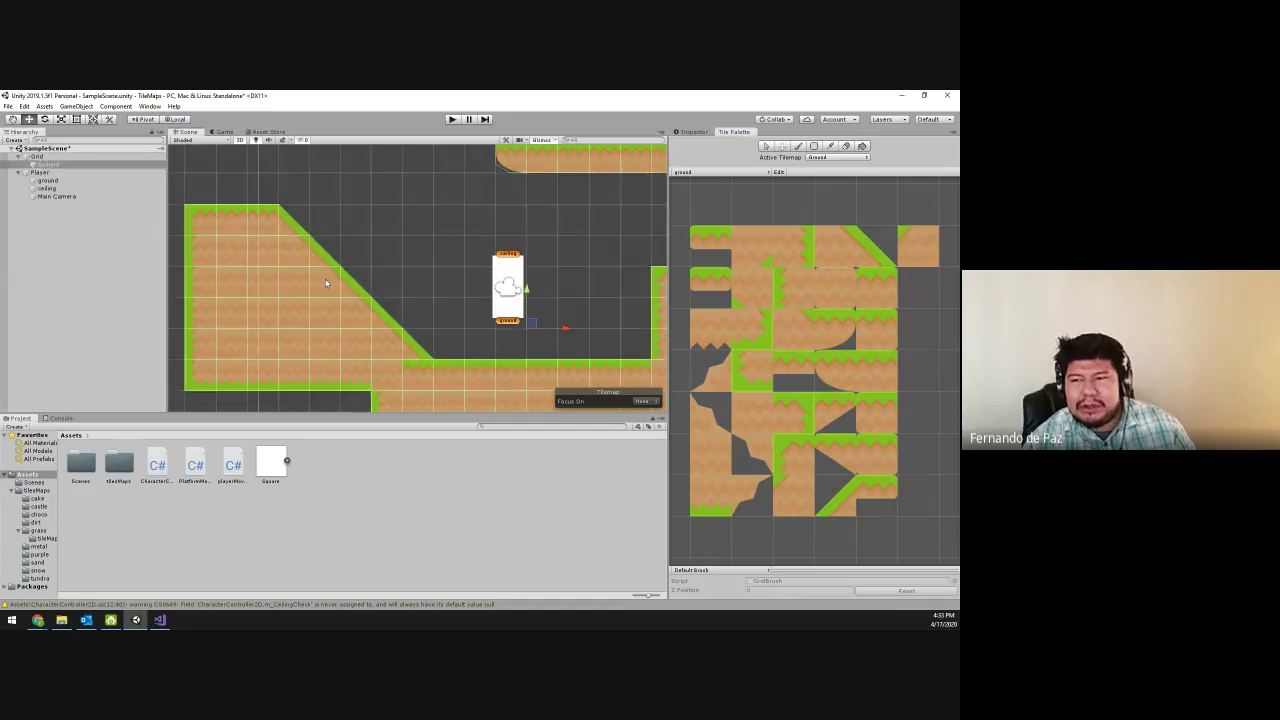
- Inspect the Ground tilemap's component settings and its slope beside the player in the scene
key("b")
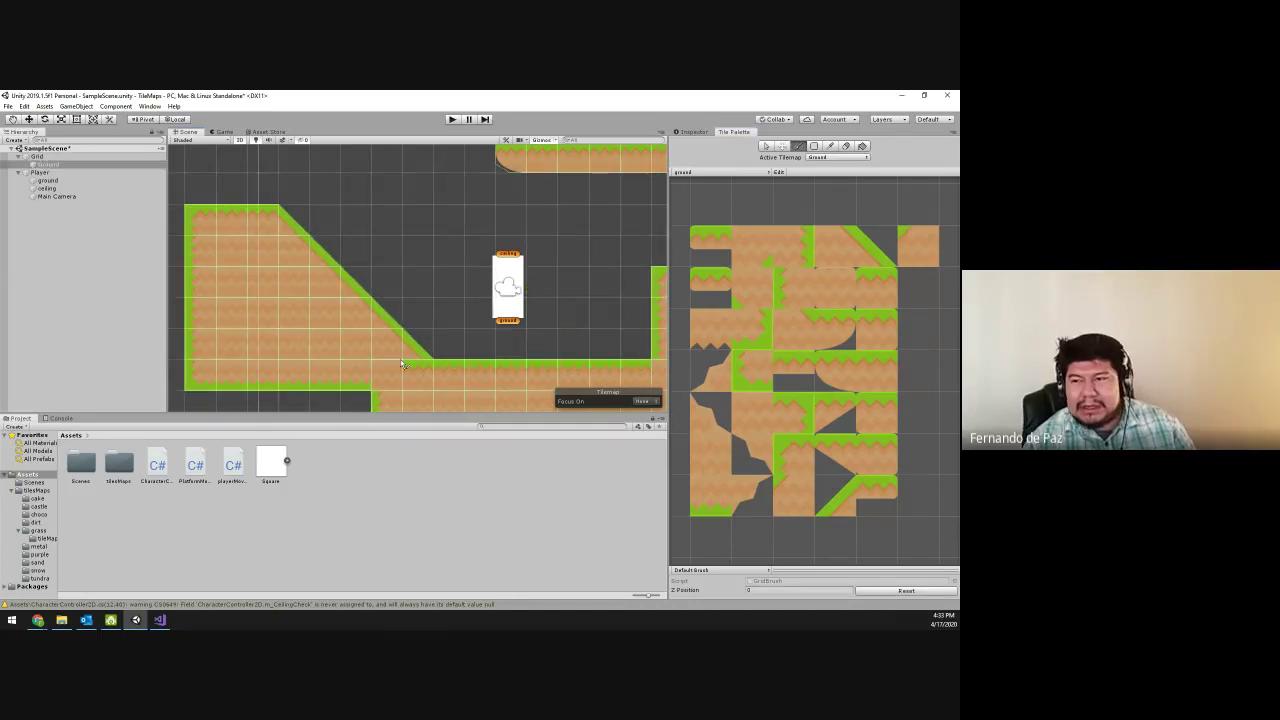
scroll(426, 307, "up", 2)
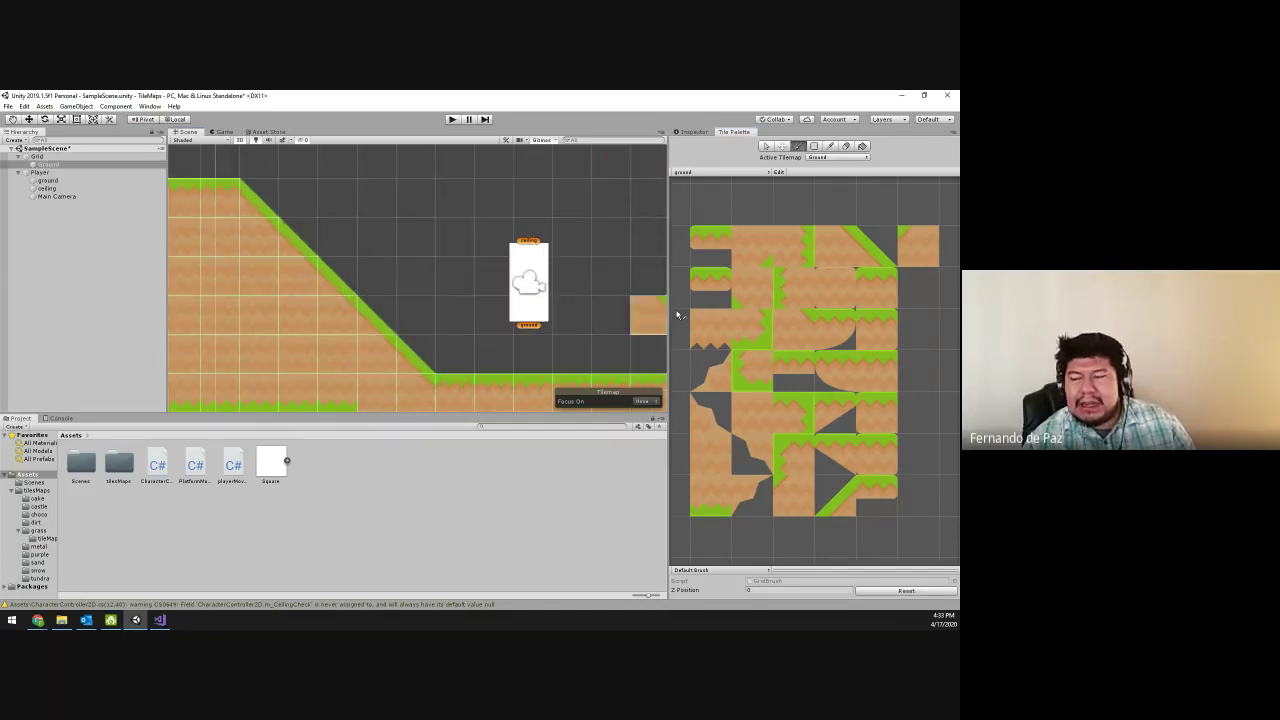
key("s")
left_click(690, 132)
middle_click_drag(486, 349, 337, 343)
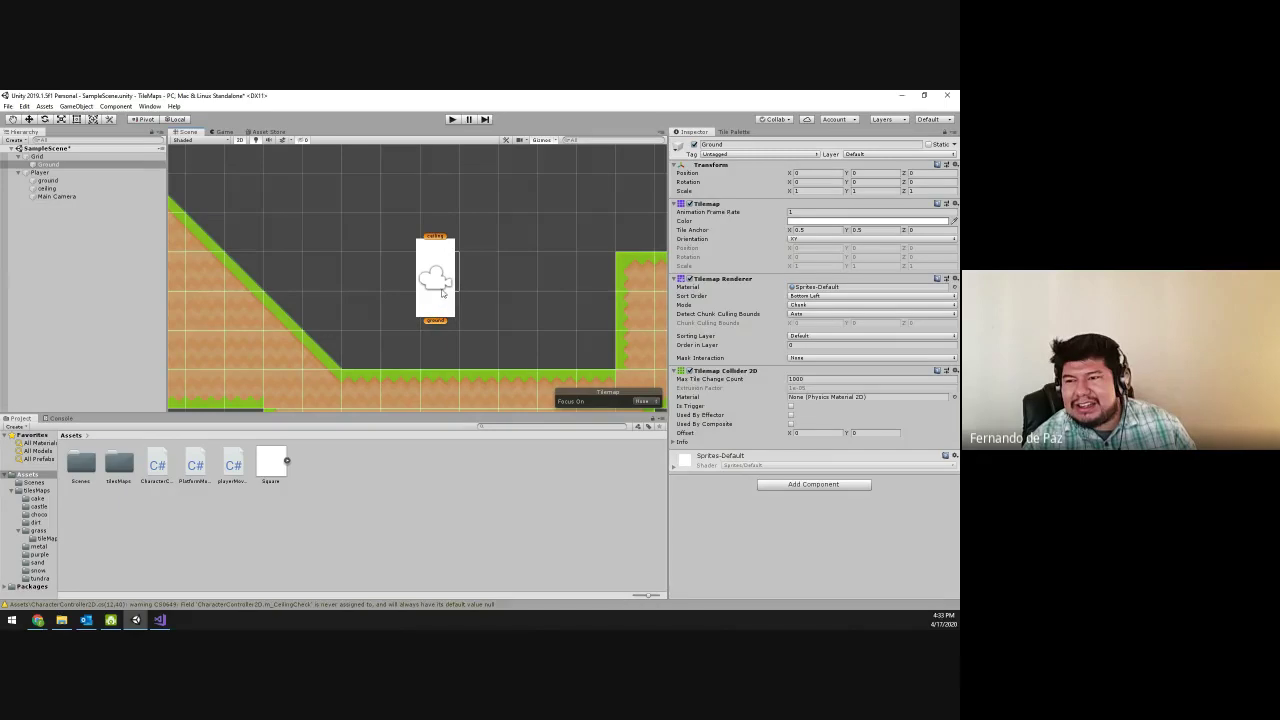
key("f")
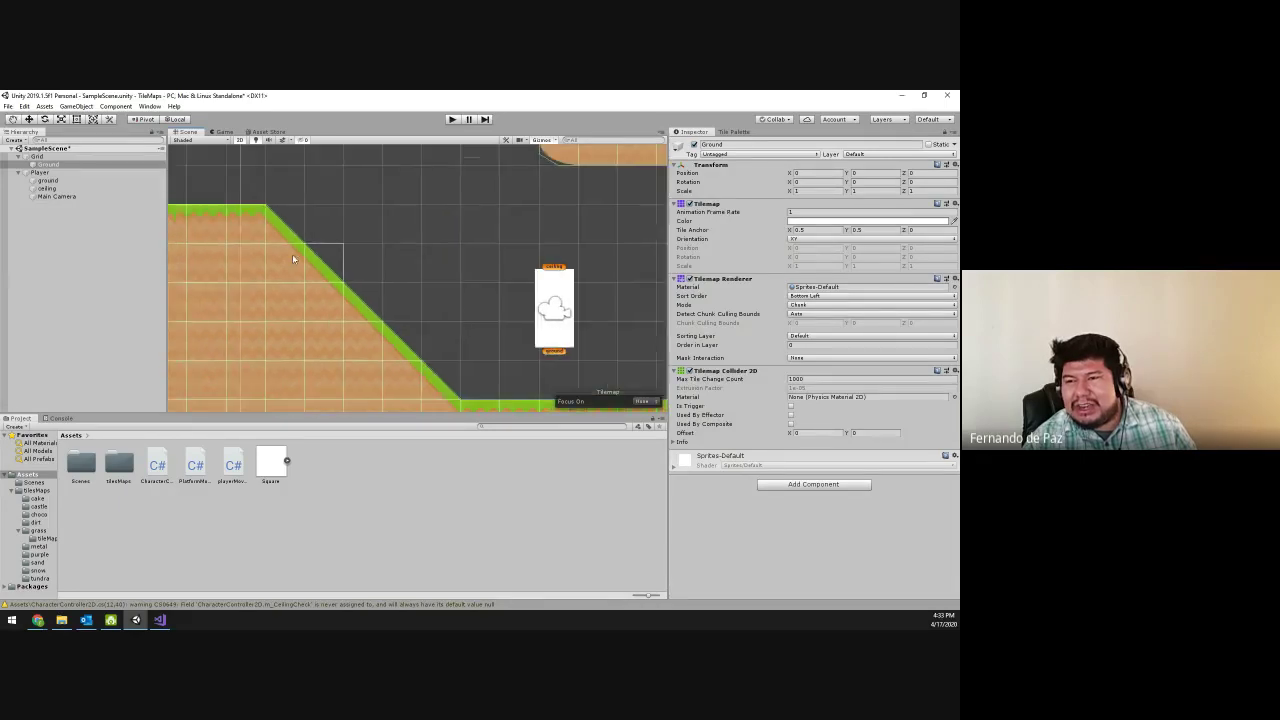
scroll(317, 294, "down", 2)
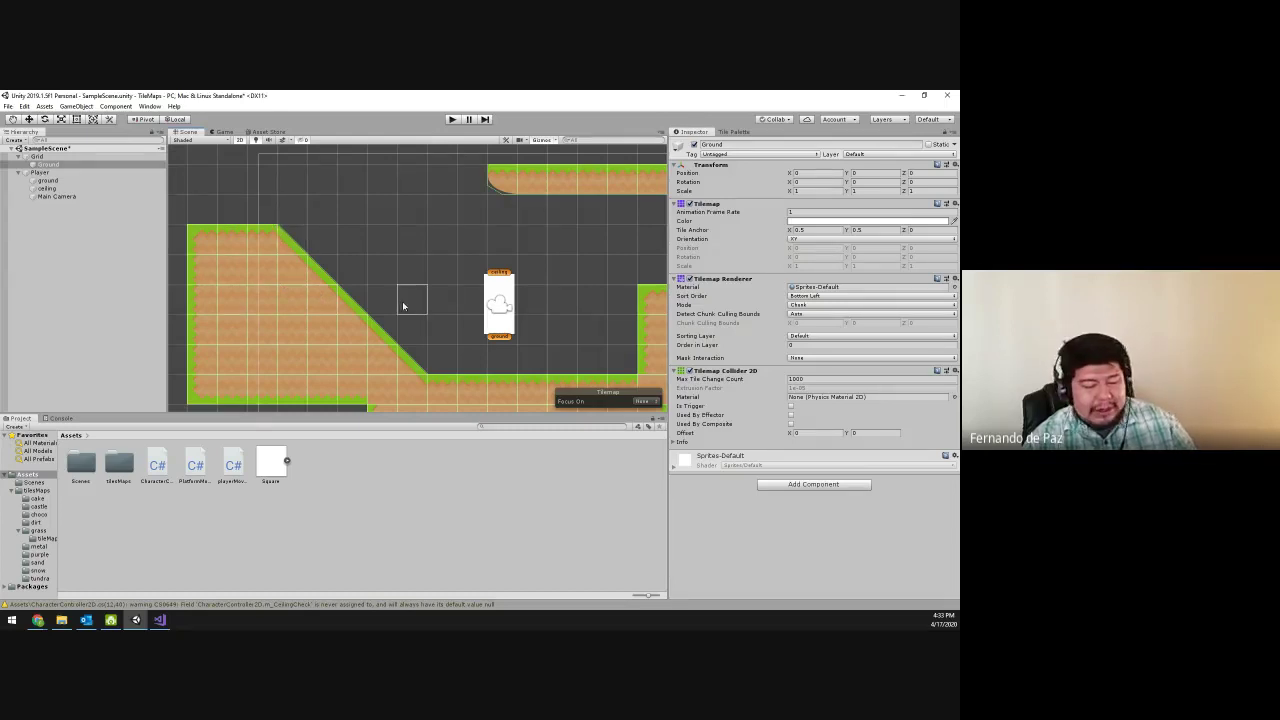
key("w")
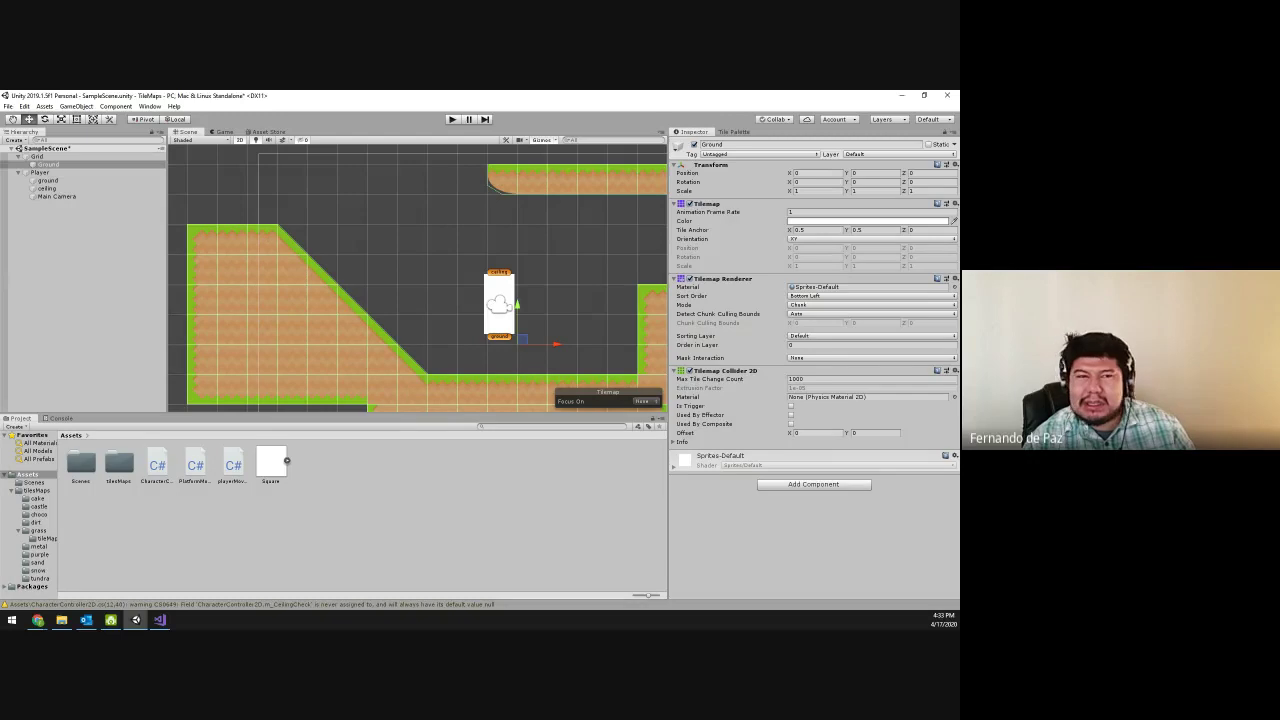
key("alt+Tab")
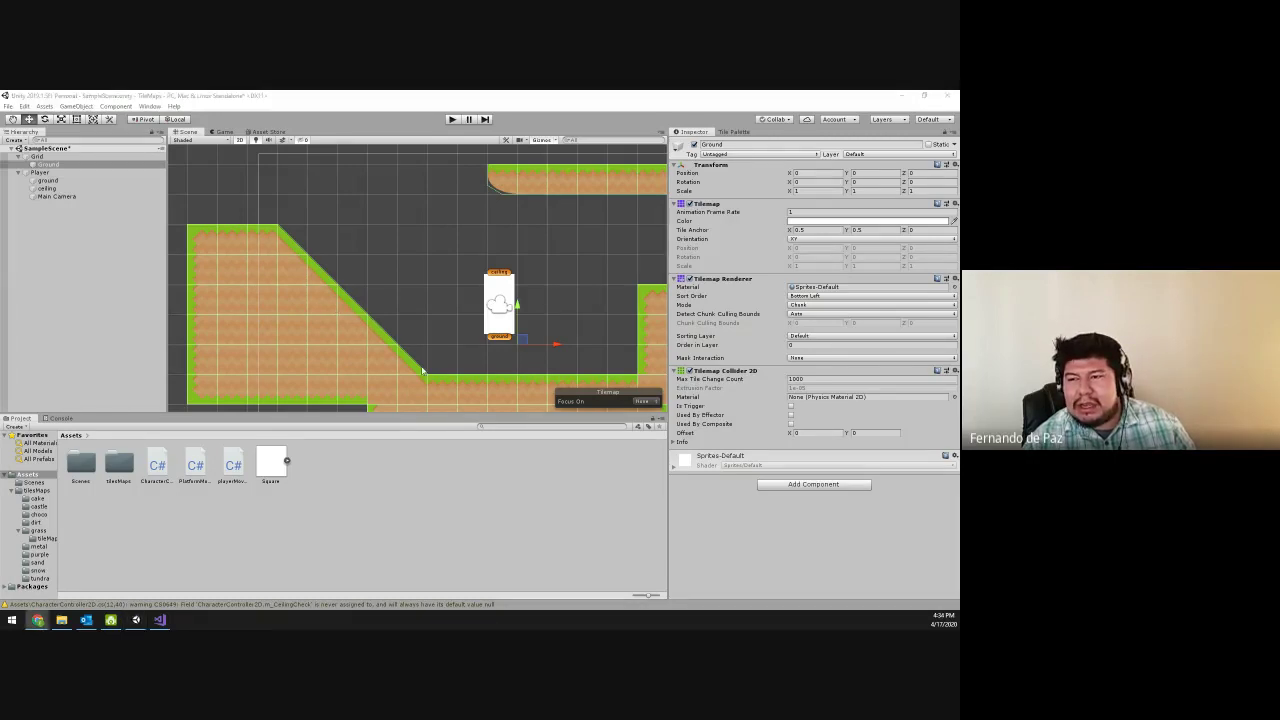
- Rotate the Player about -48 degrees around the Z axis in the scene
left_click(505, 325)
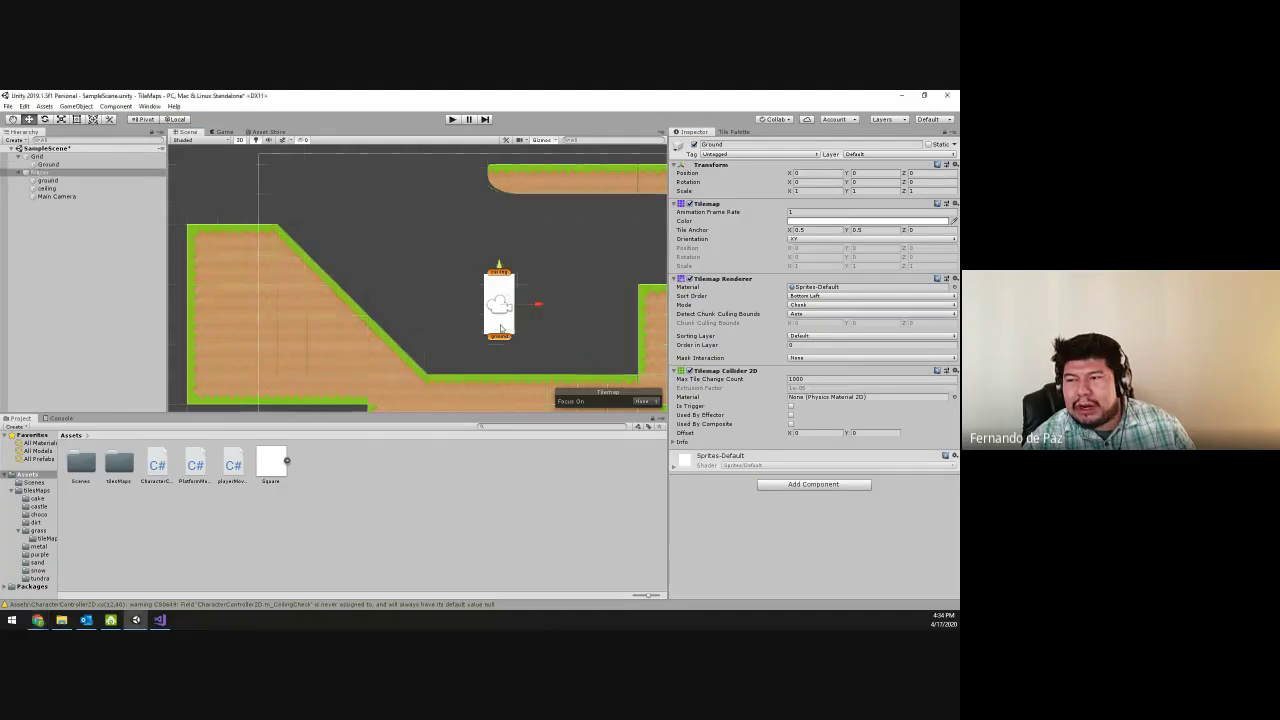
key("e")
left_click_drag(530, 286, 545, 319)
middle_click_drag(548, 311, 474, 306)
left_click_drag(474, 306, 488, 345)
scroll(480, 330, "up", 3)
scroll(488, 345, "down", 2)
scroll(405, 334, "down", 1)
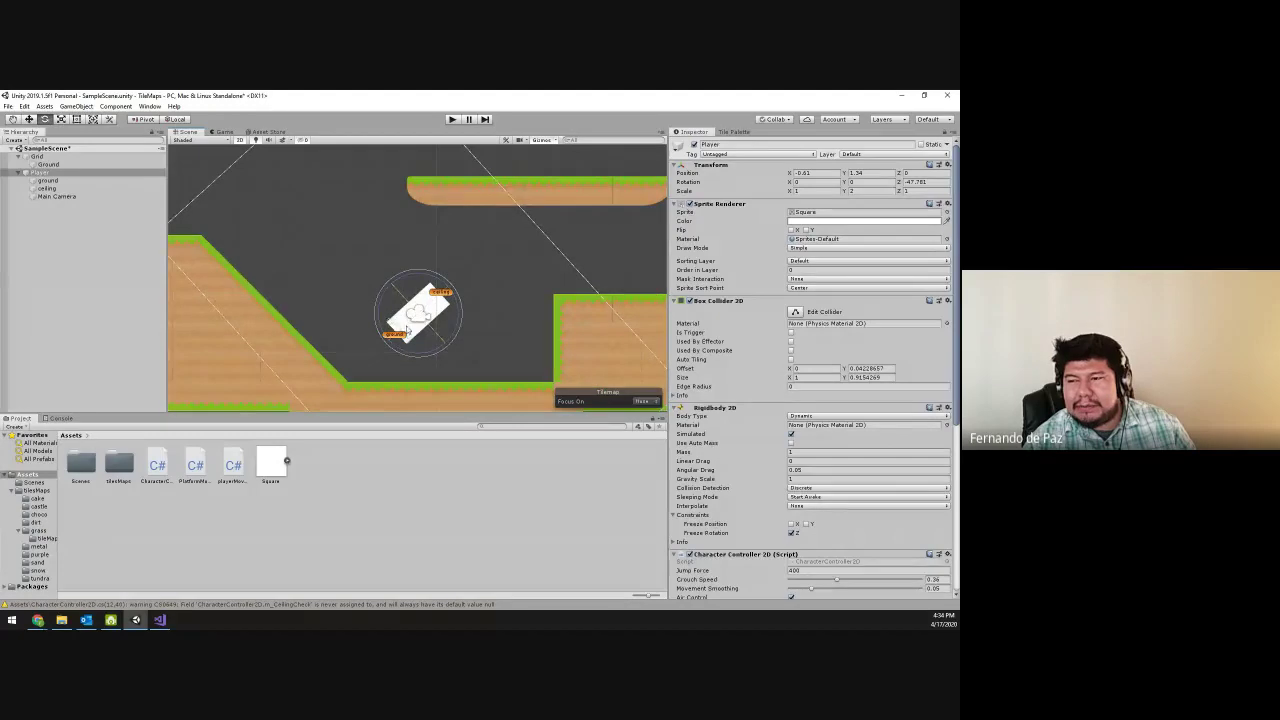
- Play-test moving and jumping with the tilted player, stop the game, and undo the player's rotation
left_click(452, 119)
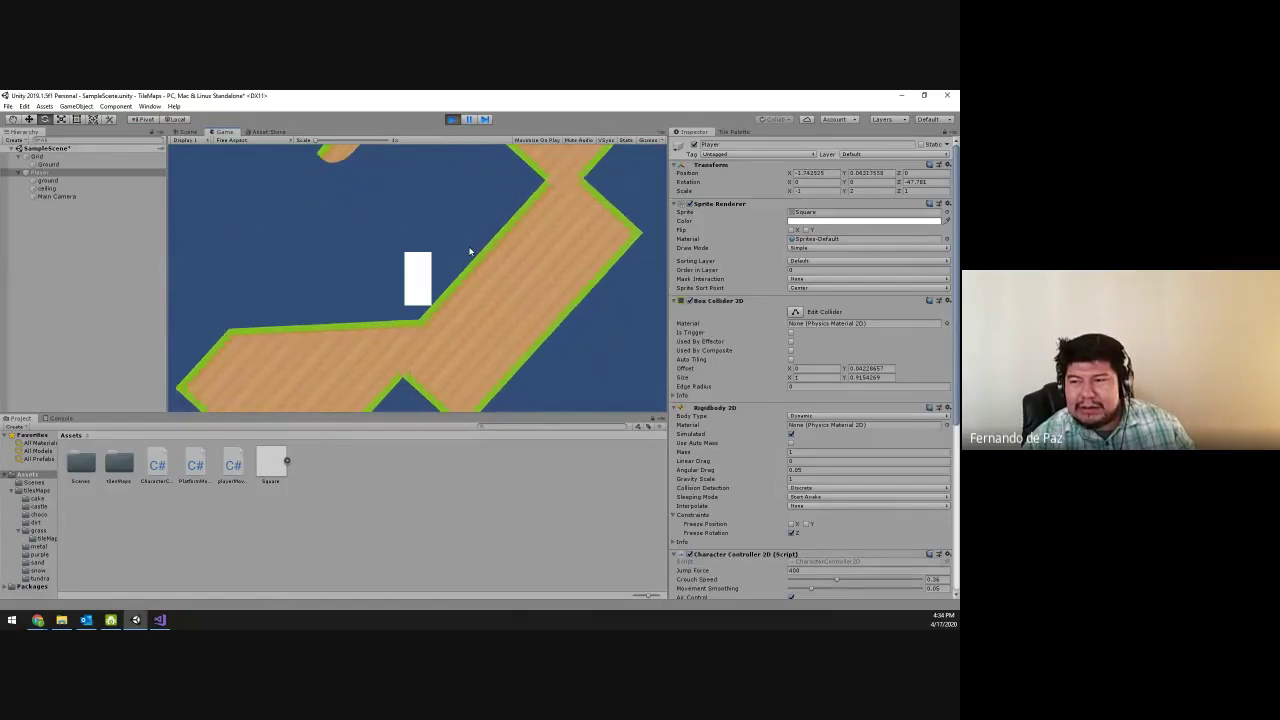
key("Left")
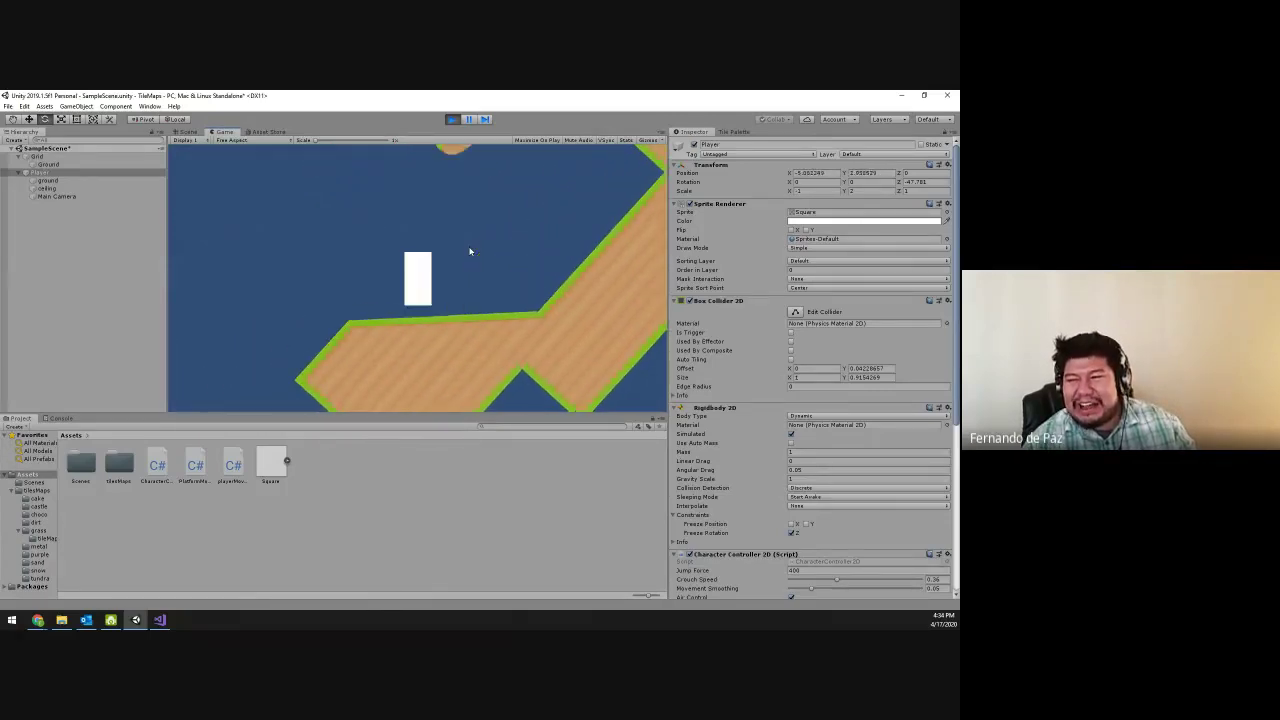
key("space")
key("Right")
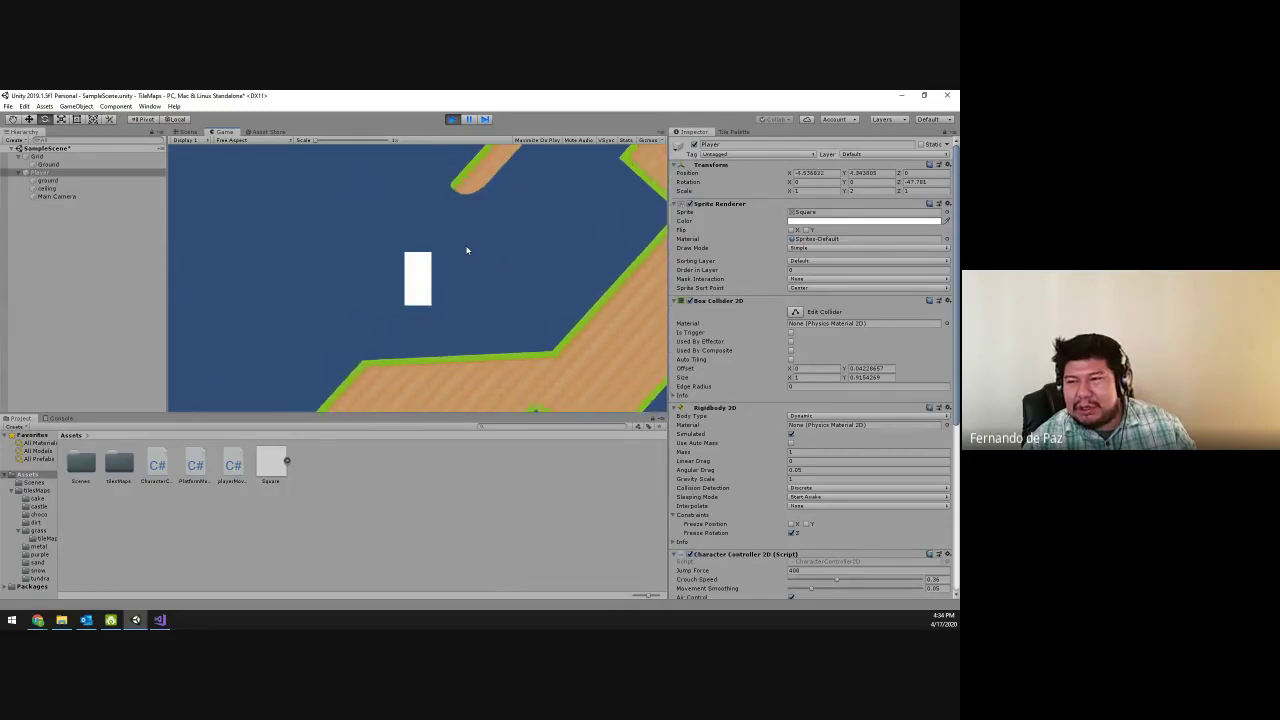
key("ctrl+p")
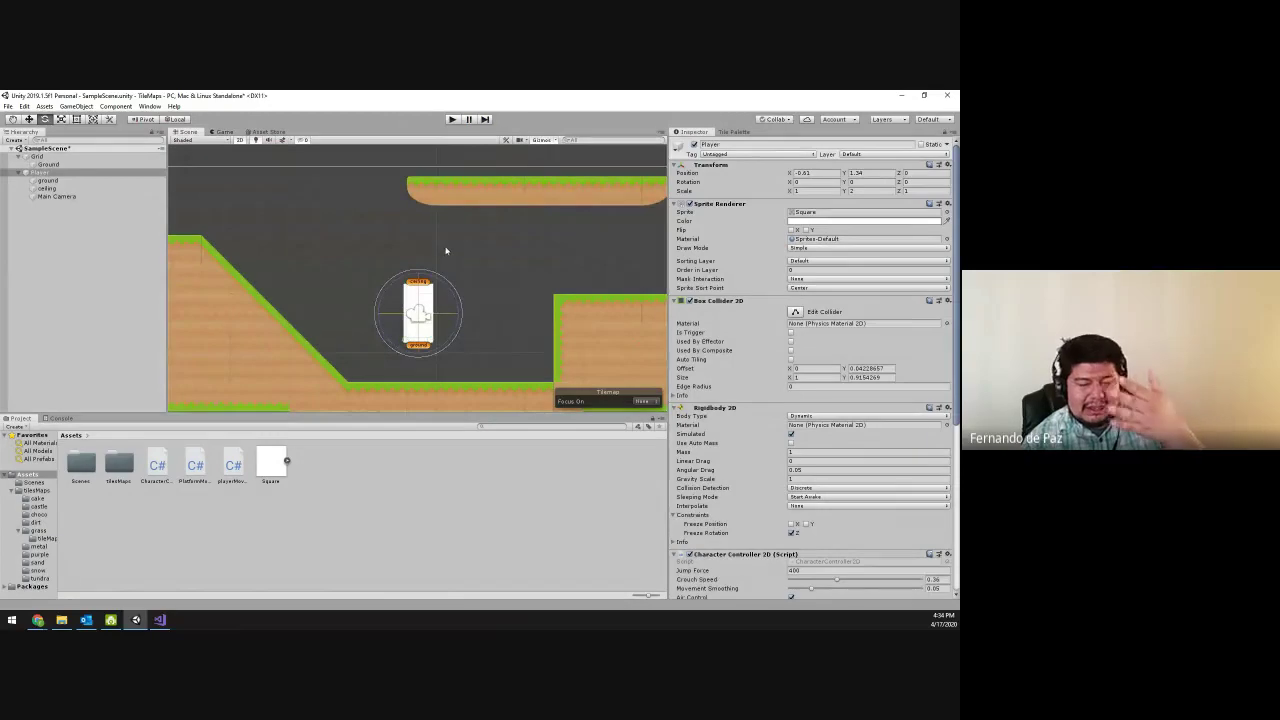
- Move the Player down to the foot of the slope, at about X -2.16, Y 0.5, and deselect it
scroll(447, 249, "up", 3)
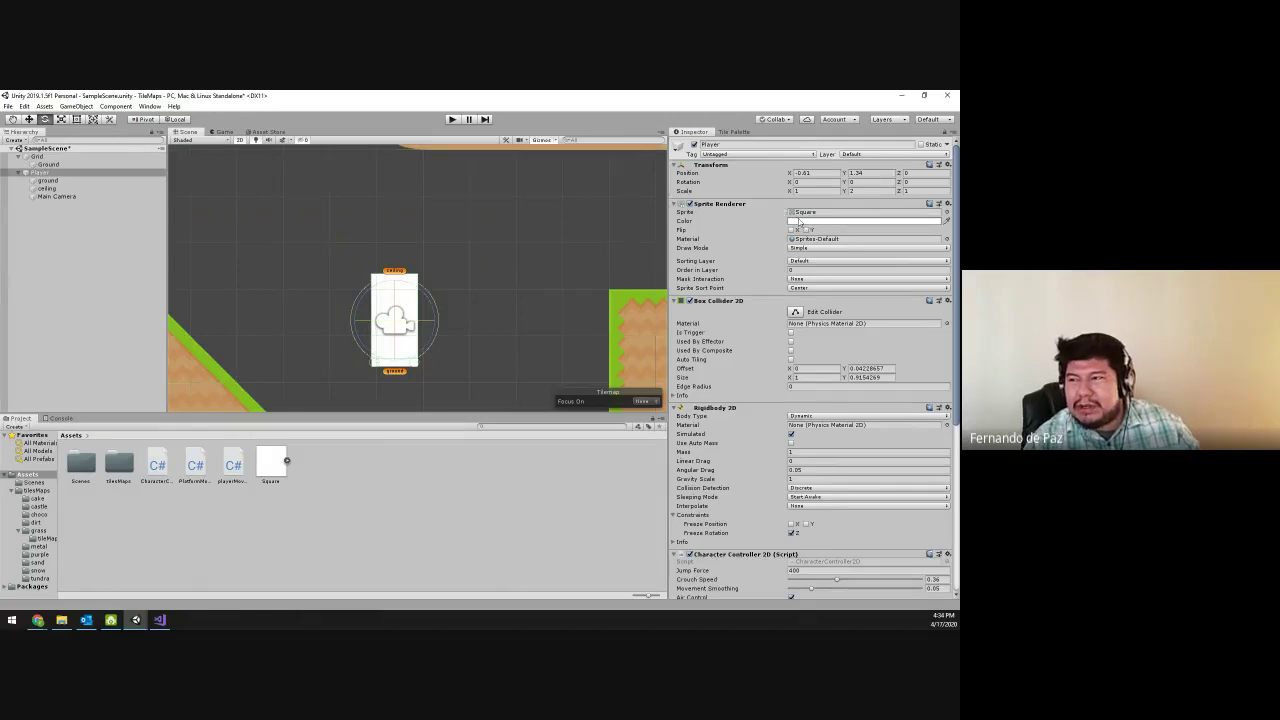
scroll(508, 354, "down", 4)
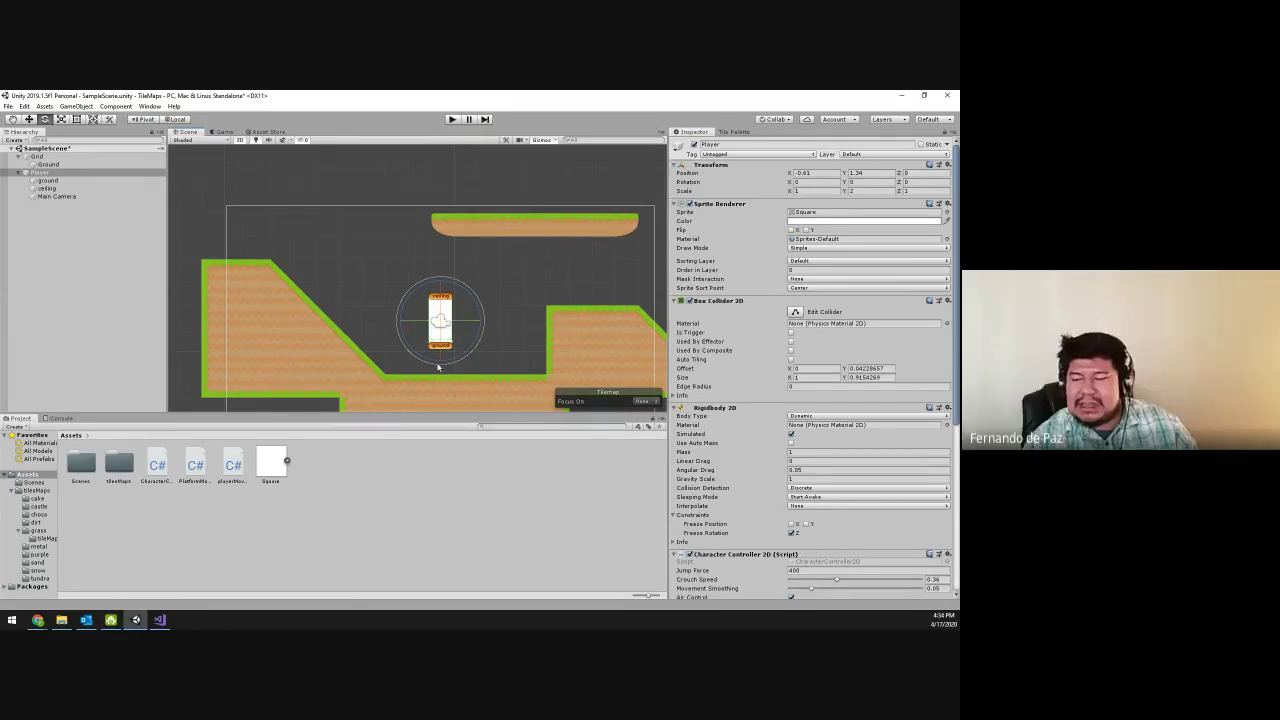
scroll(437, 367, "up", 3)
scroll(437, 367, "down", 3)
key("w")
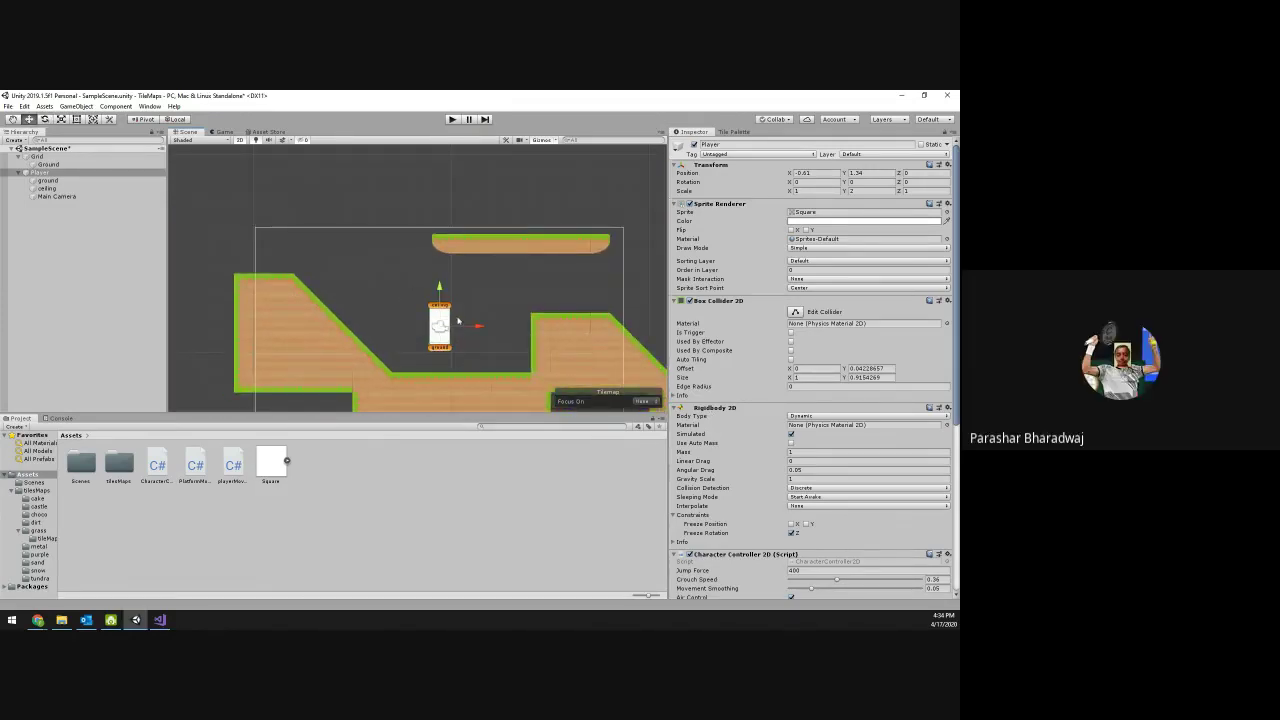
mouse_move(443, 320)
left_mouse_down()
mouse_move(418, 338)
mouse_move(428, 332)
left_mouse_up()
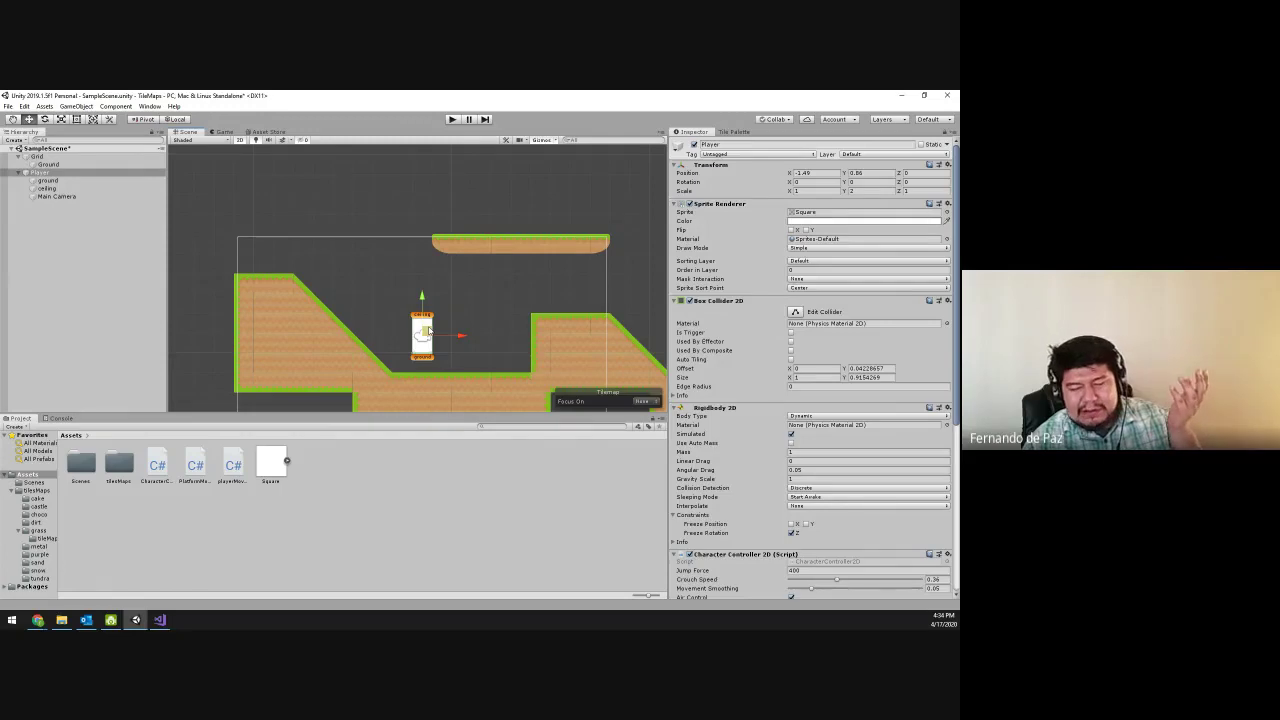
scroll(430, 334, "up", 3)
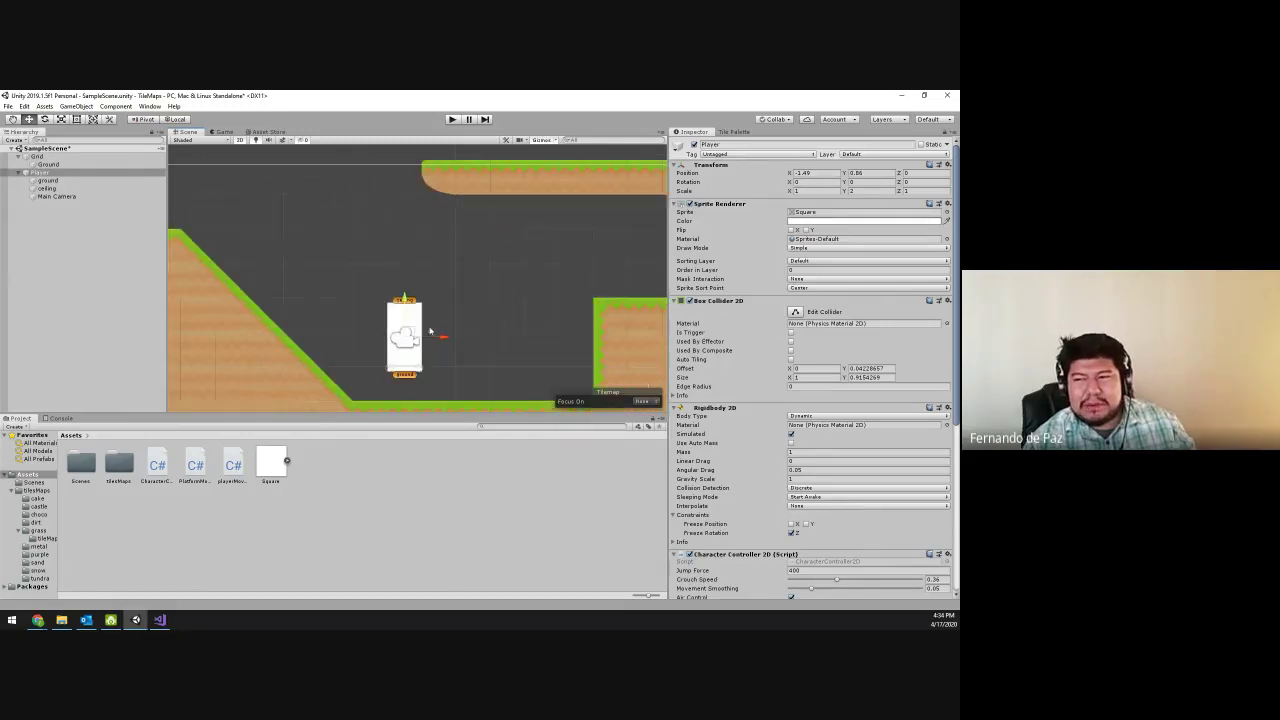
key("r")
key("w")
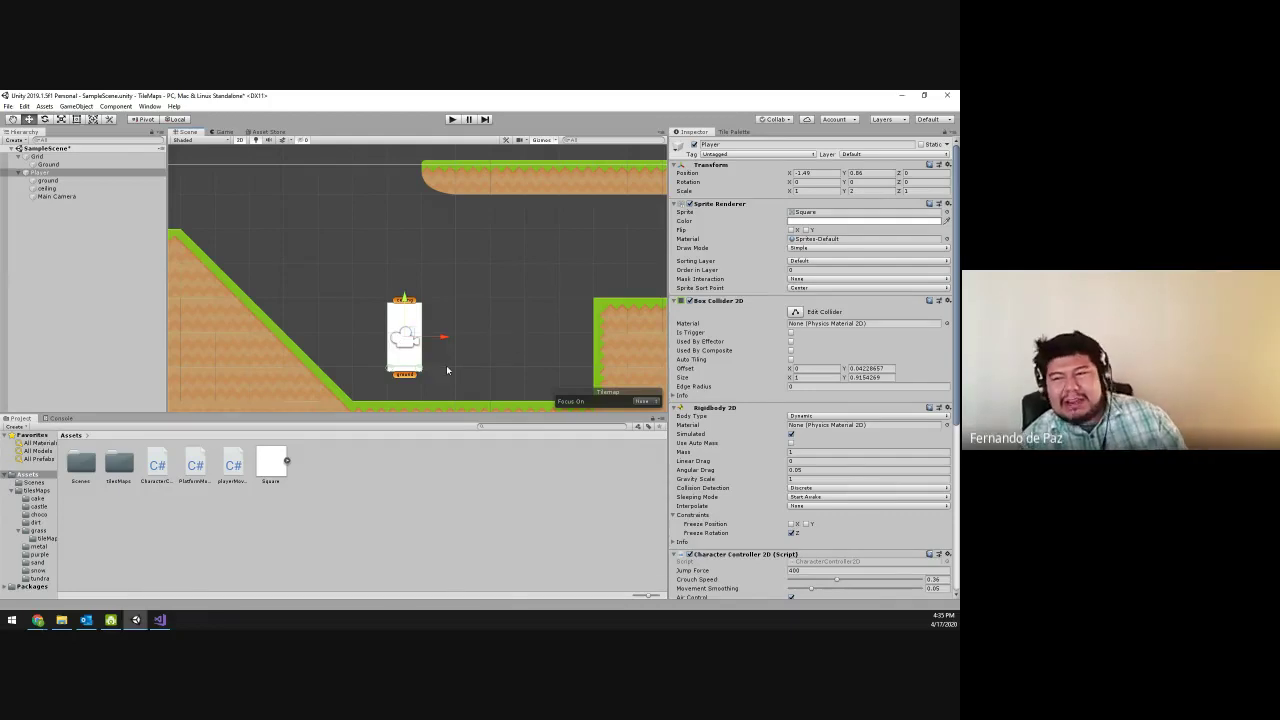
mouse_move(412, 333)
left_mouse_down()
mouse_move(441, 328)
mouse_move(440, 272)
mouse_move(436, 327)
left_mouse_up()
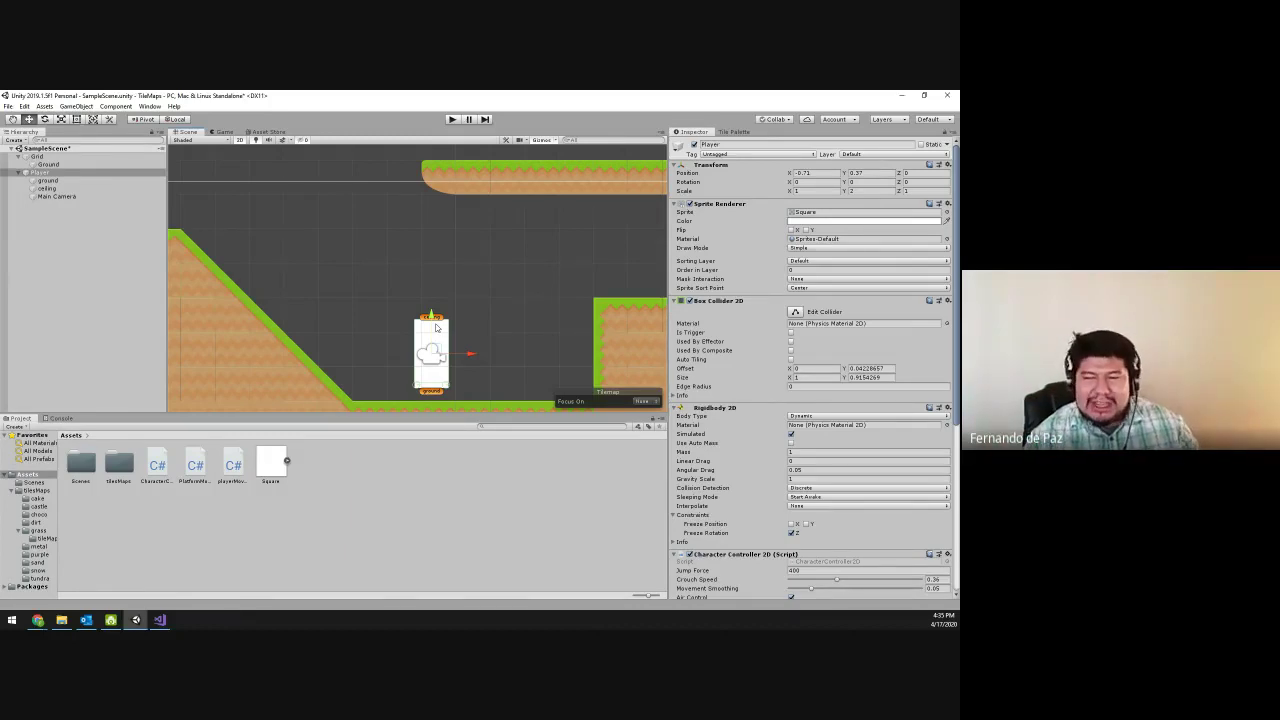
left_click_drag(440, 358, 390, 358)
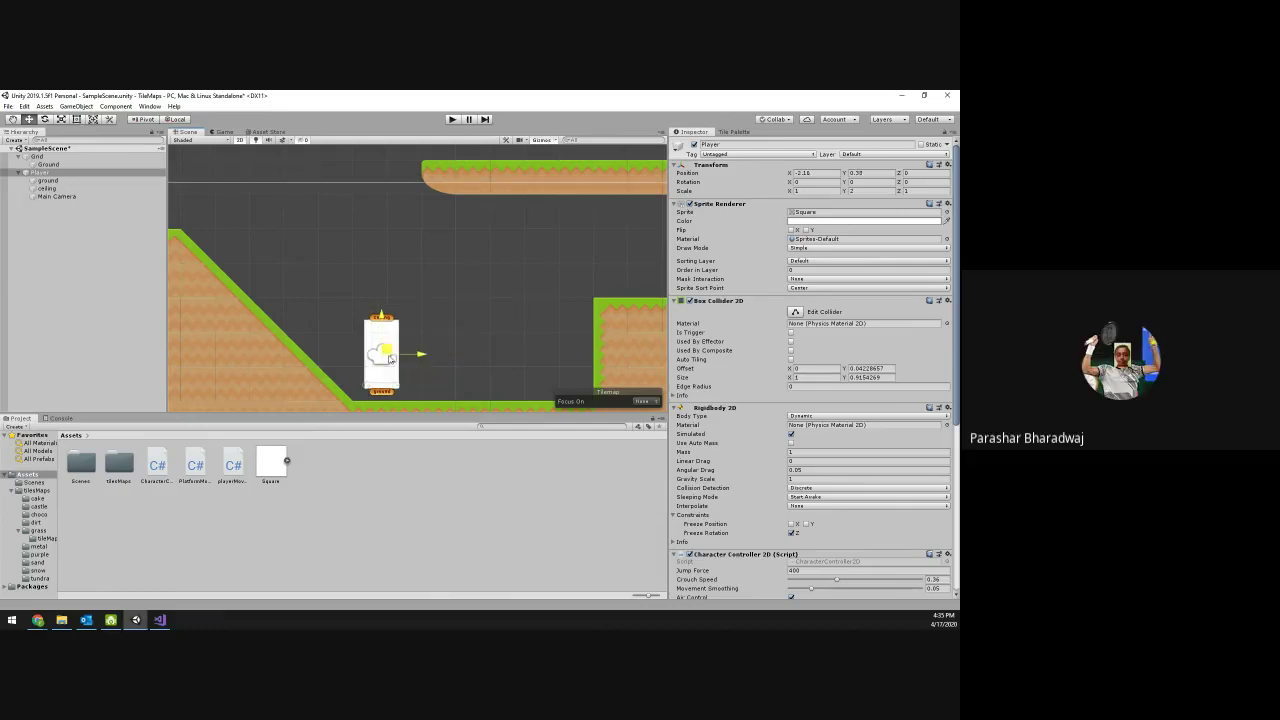
scroll(414, 357, "down", 3)
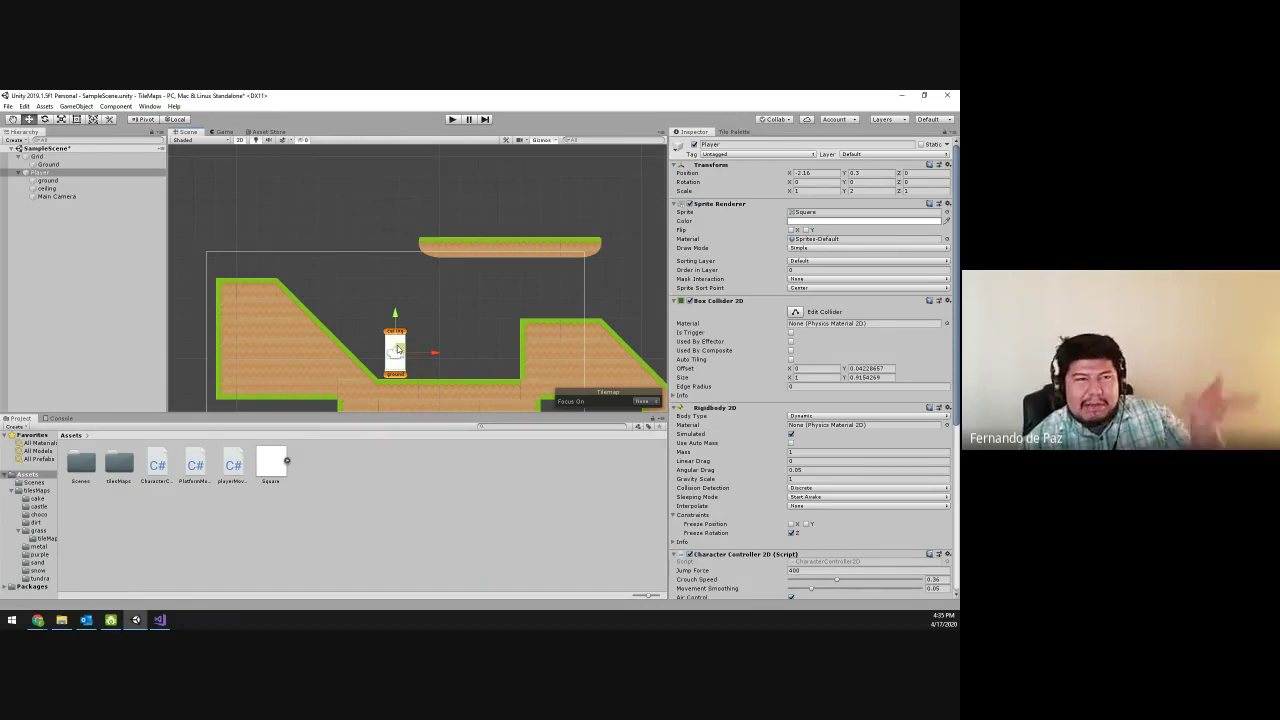
scroll(397, 348, "down", 5)
middle_click_drag(397, 345, 385, 290)
left_click(394, 286)
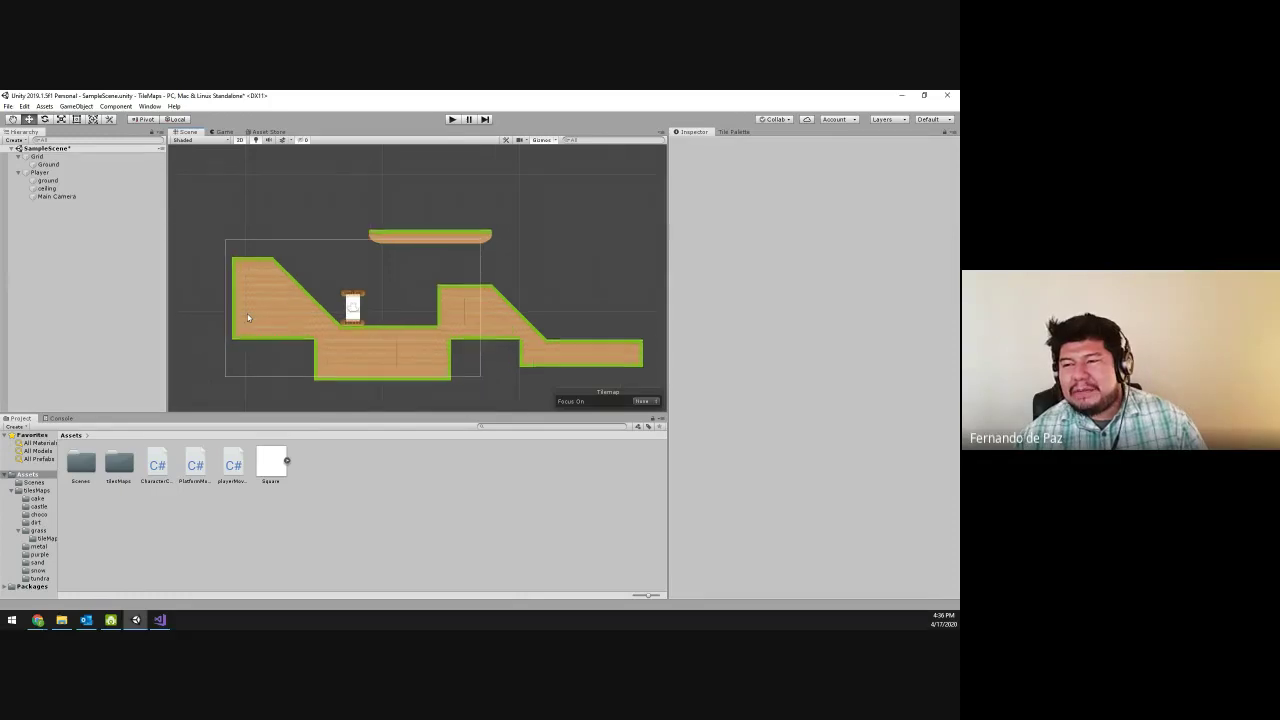
scroll(315, 277, "up", 1)
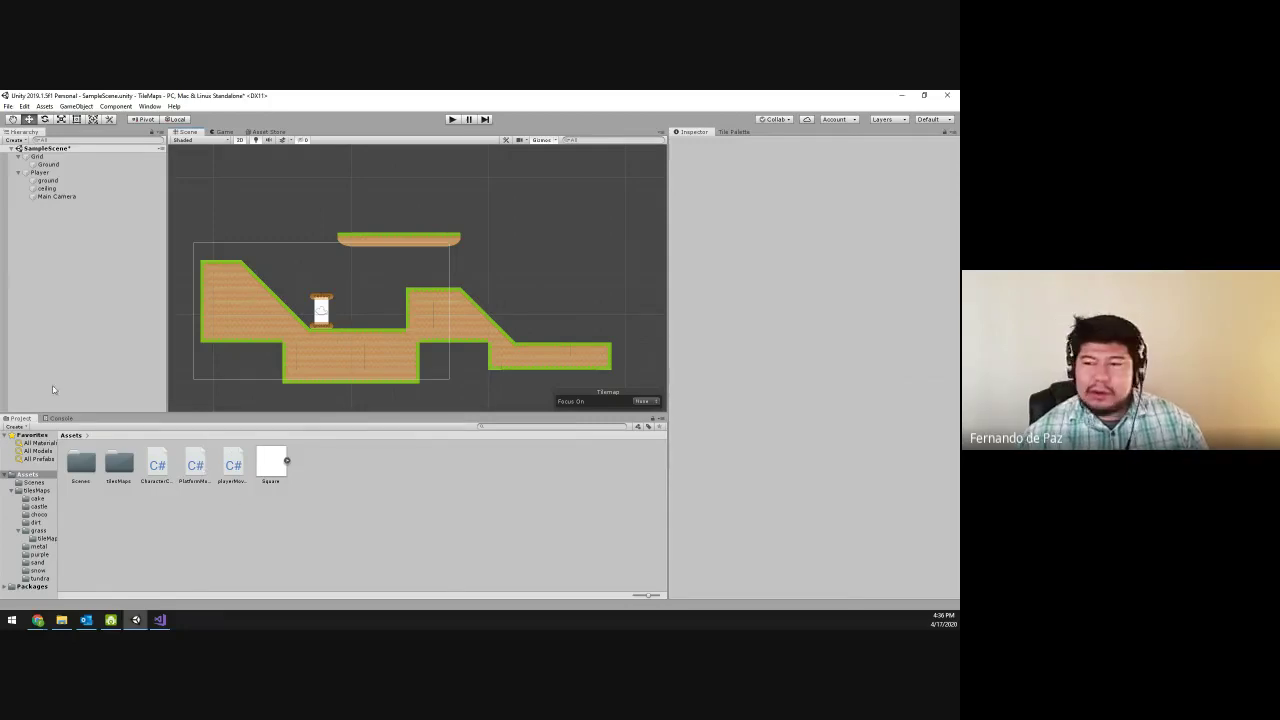
- Look through the dirt and choco folders in tilesMaps and select the sheet sprite in the tundra folder
double_click(118, 465)
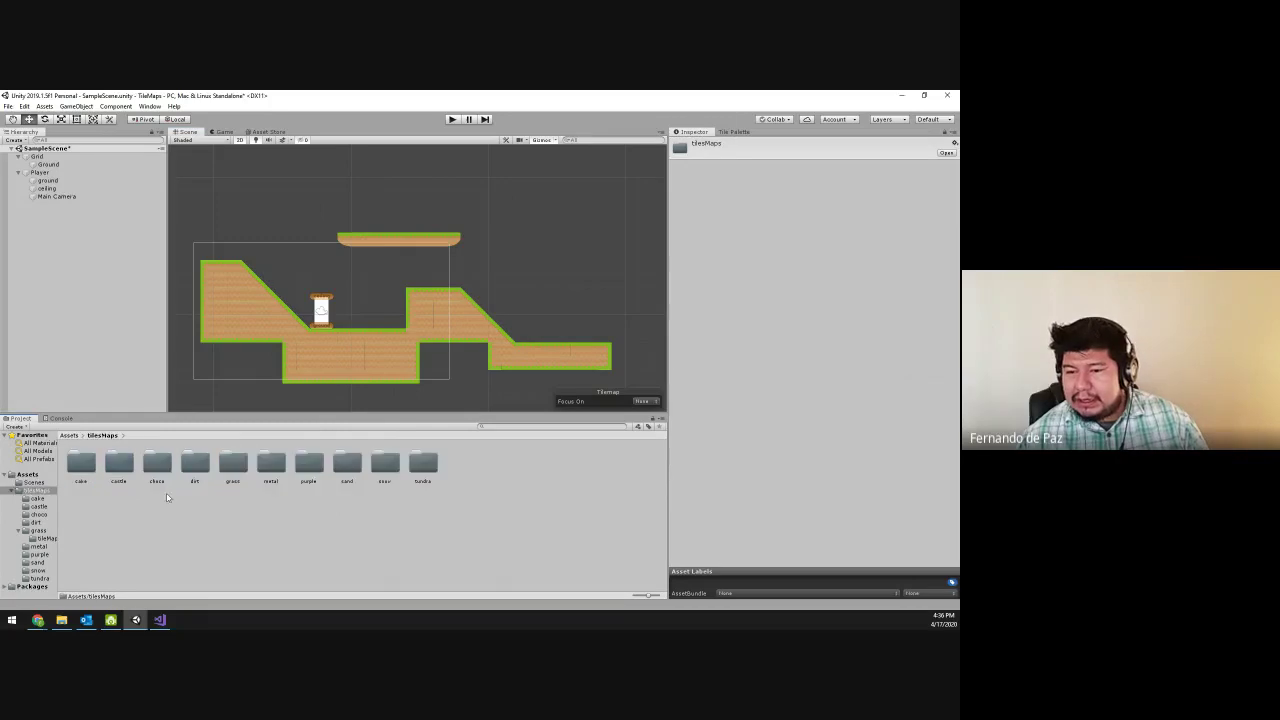
double_click(196, 466)
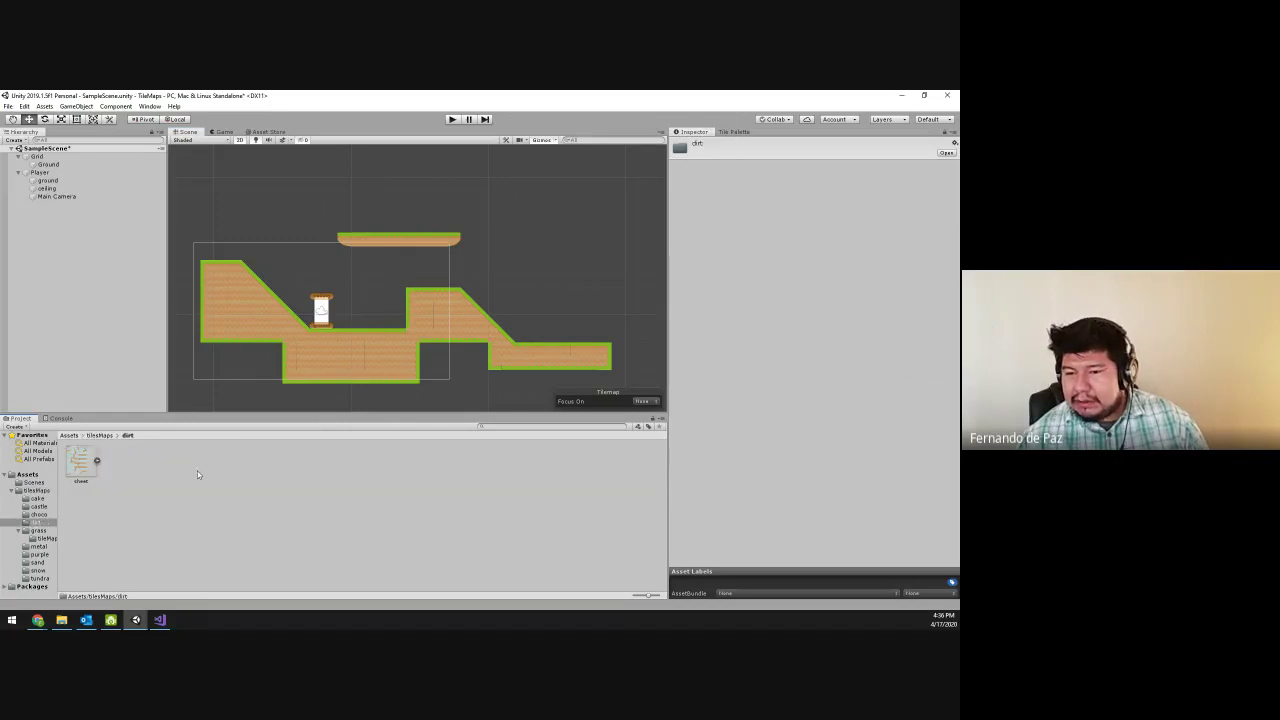
left_click(99, 435)
key("Left")
key("Return")
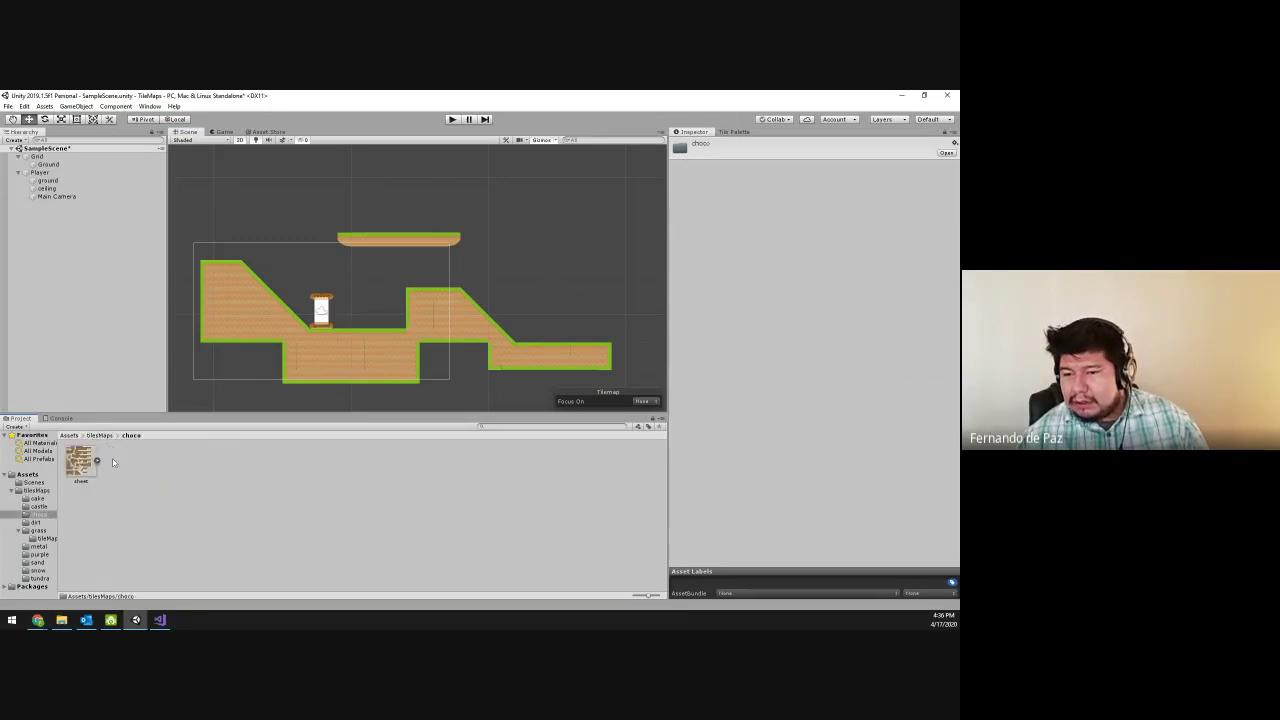
left_click(100, 436)
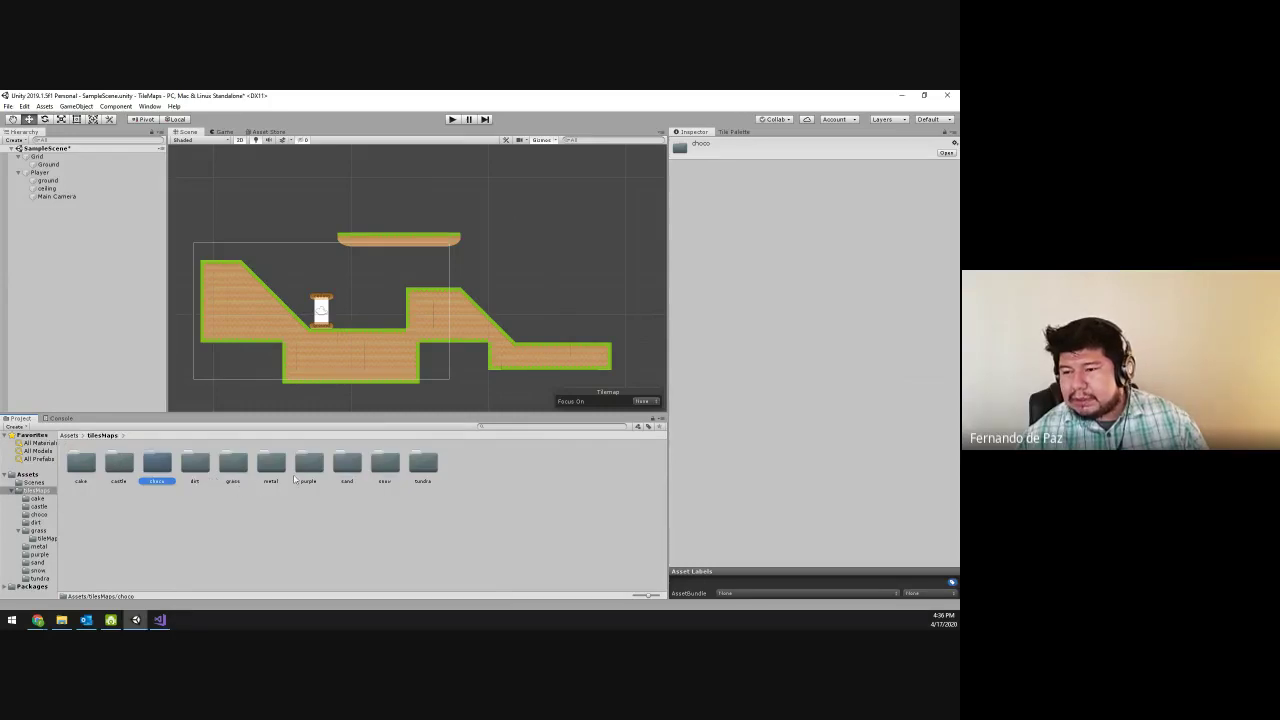
double_click(420, 470)
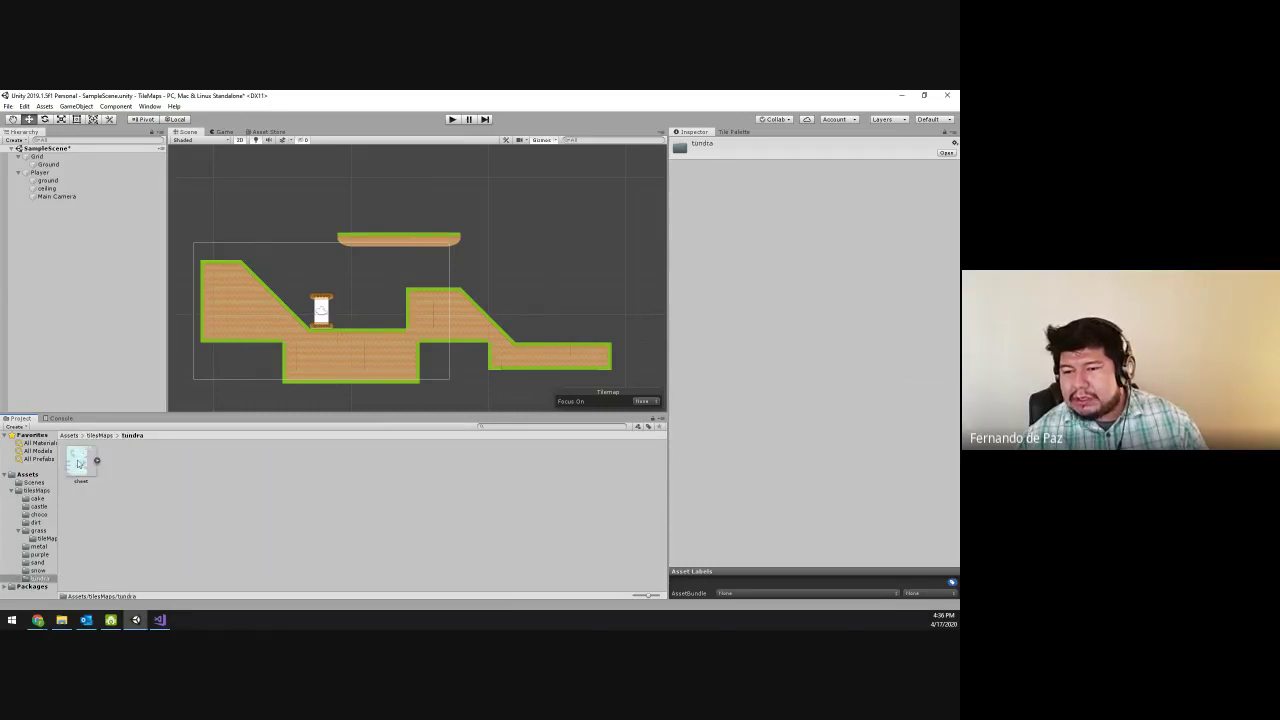
left_click(79, 461)
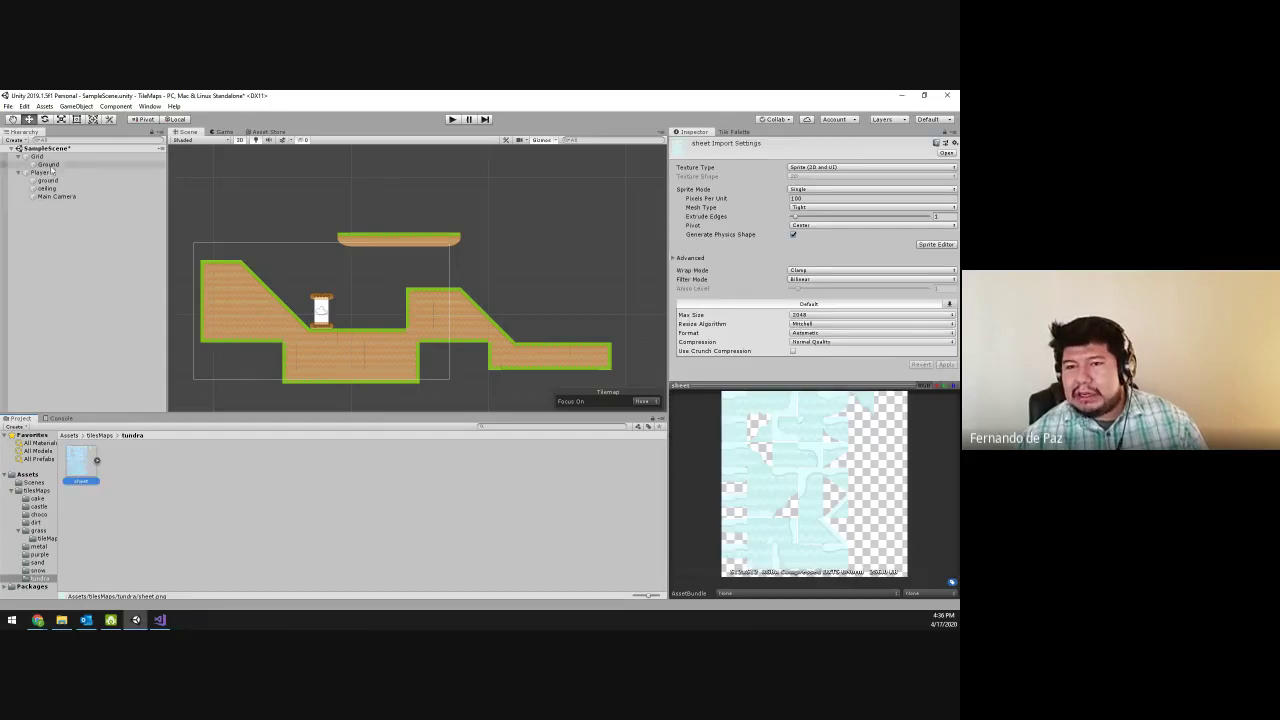
- Set the tundra sheet to Multiple sprite mode with 70 pixels per unit, applying the settings while opening the Sprite Editor
left_click(803, 189)
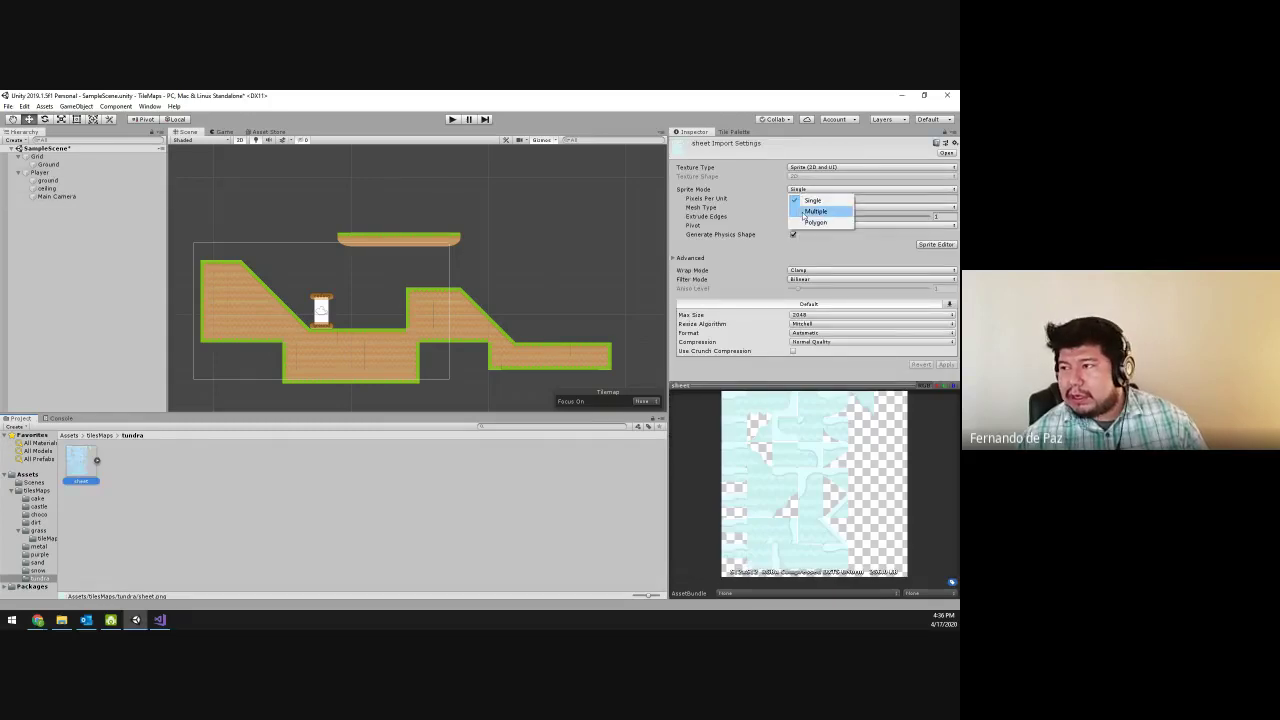
left_click(805, 207)
left_click(807, 198)
type("70")
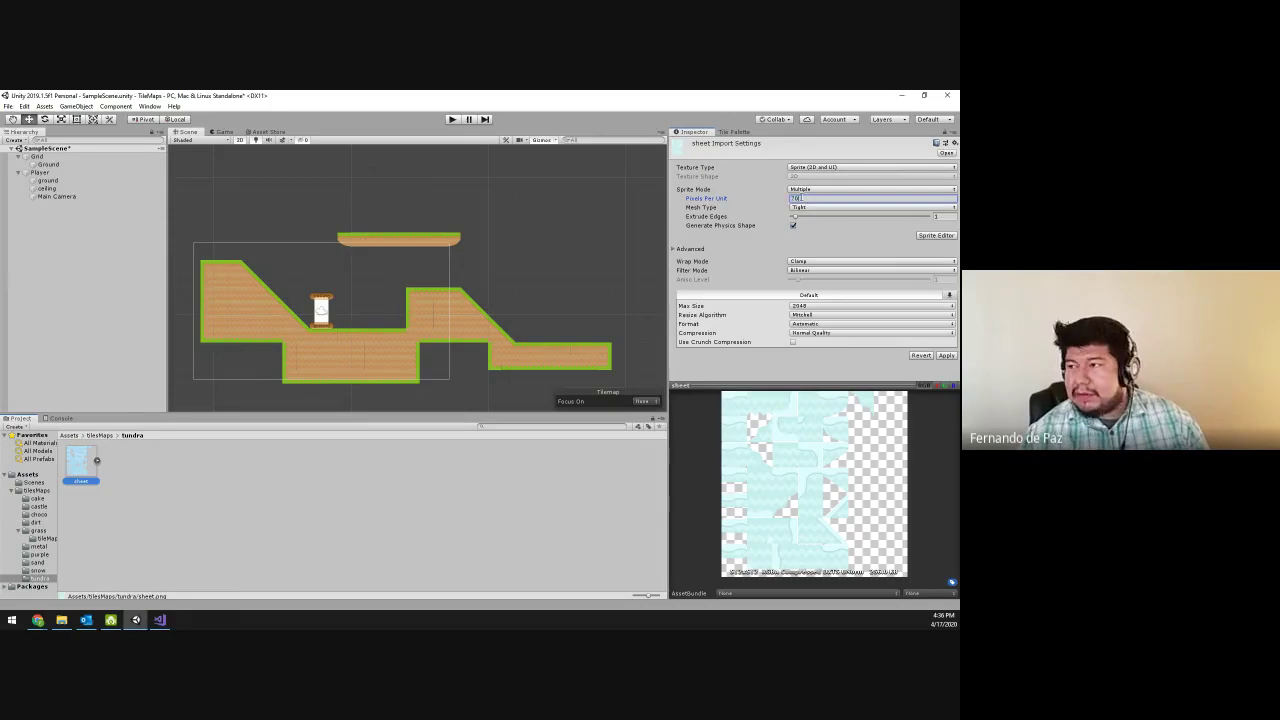
left_click(935, 235)
left_click(509, 375)
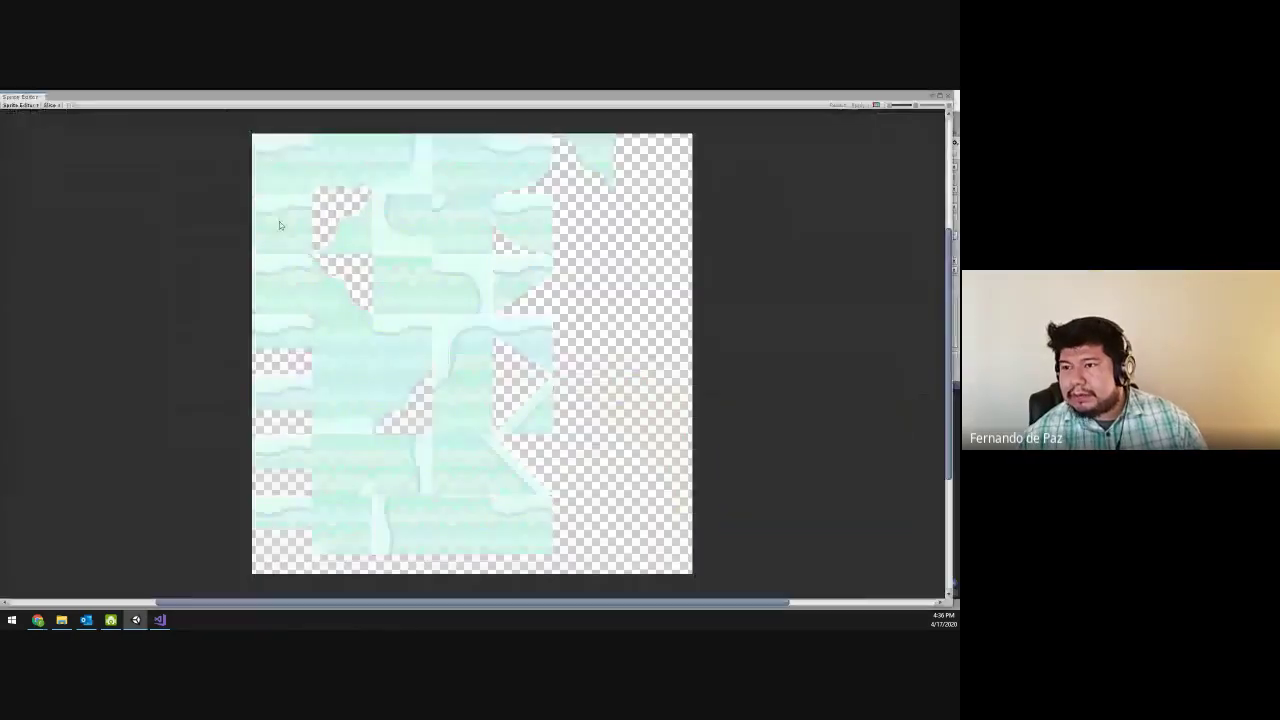
- Slice the tundra sheet using Grid By Cell Size with a pixel size of 70 by 70
left_click(48, 104)
left_click(120, 115)
left_click(120, 128)
left_click(117, 123)
type("70")
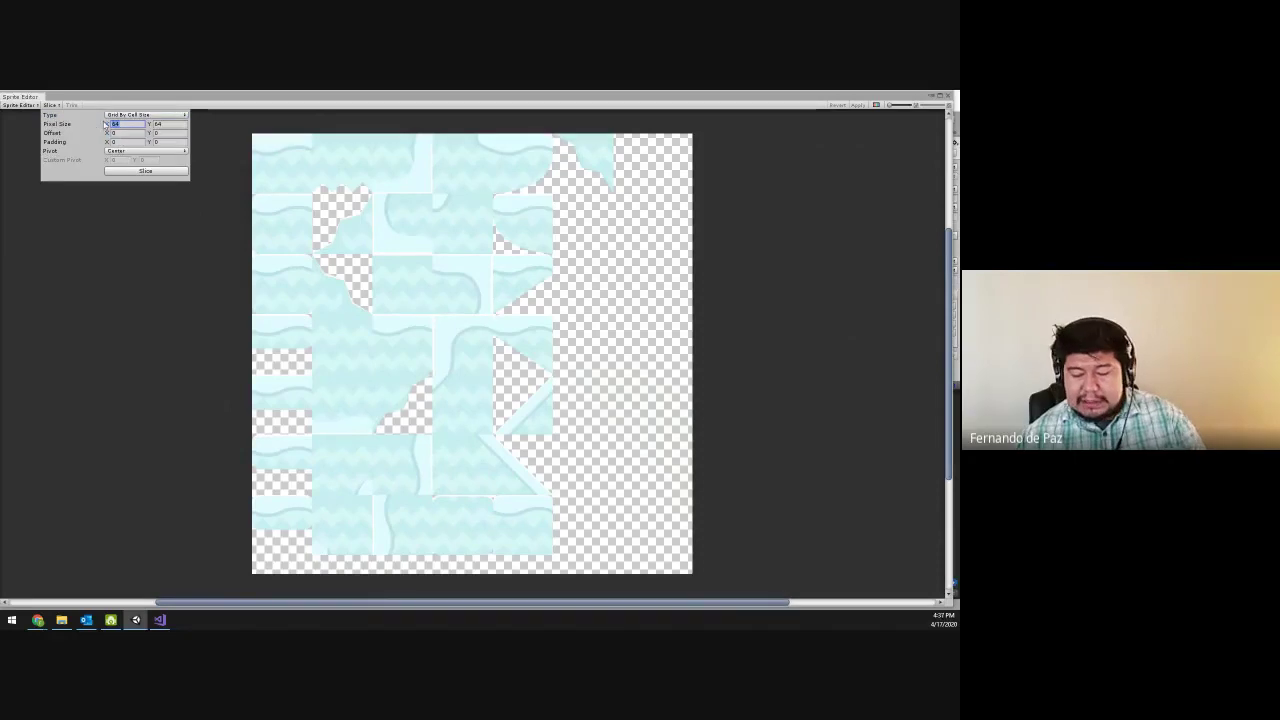
left_click(170, 124)
type("70")
left_click(146, 172)
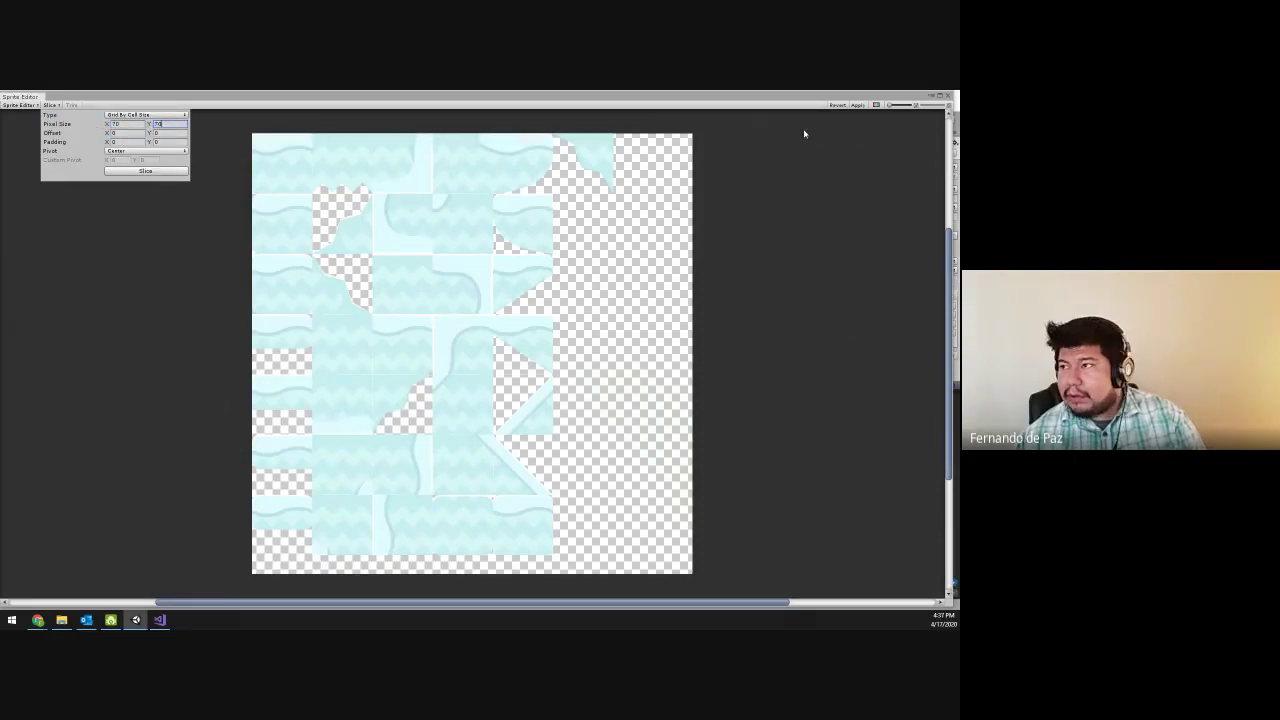
- Apply the slicing of the tundra sheet and close the Sprite Editor
left_click(800, 140)
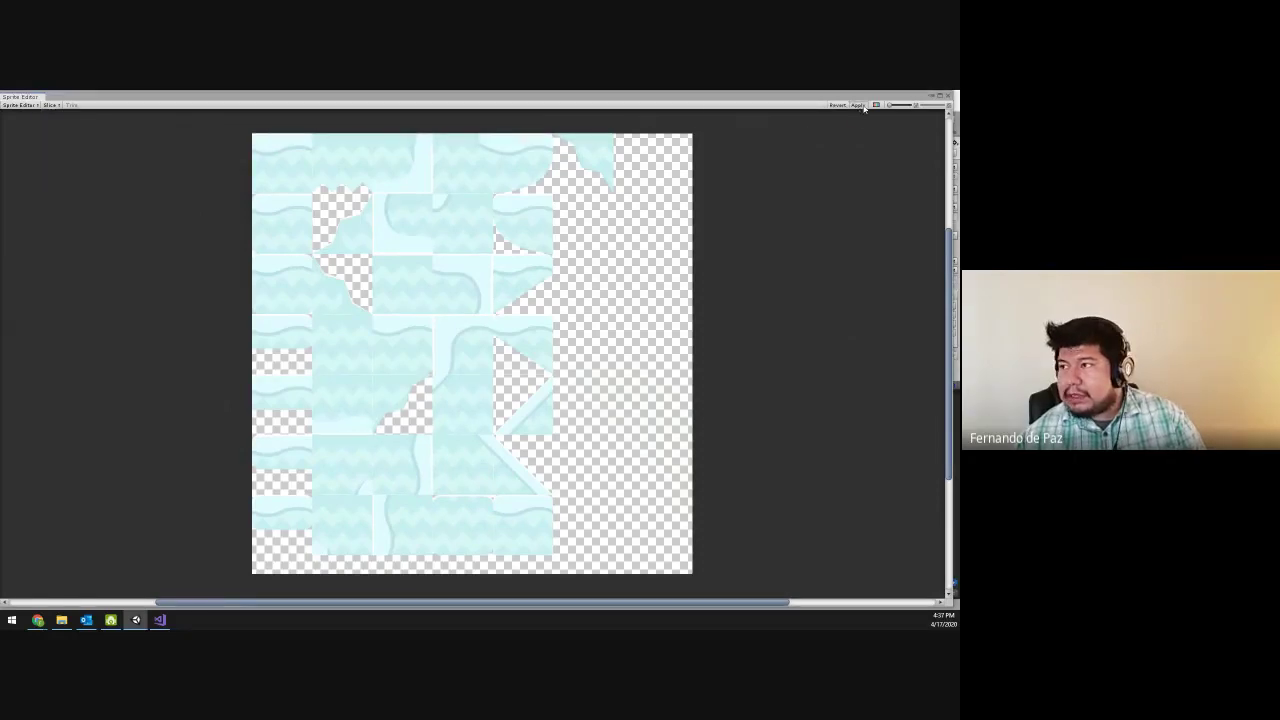
left_click(941, 96)
middle_click_drag(467, 303, 360, 323)
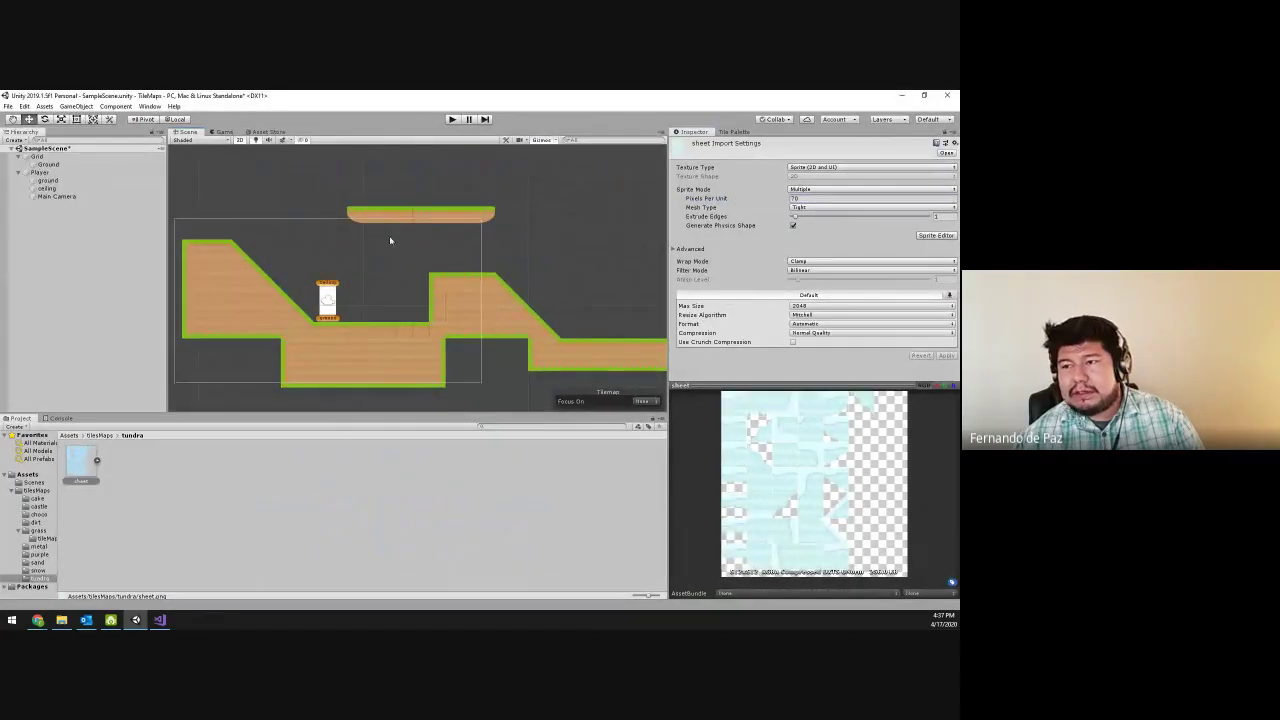
- Create a Tilemap under the Grid object, name it Snow, and bring up the Tile Palette
left_click(48, 157)
right_click(52, 160)
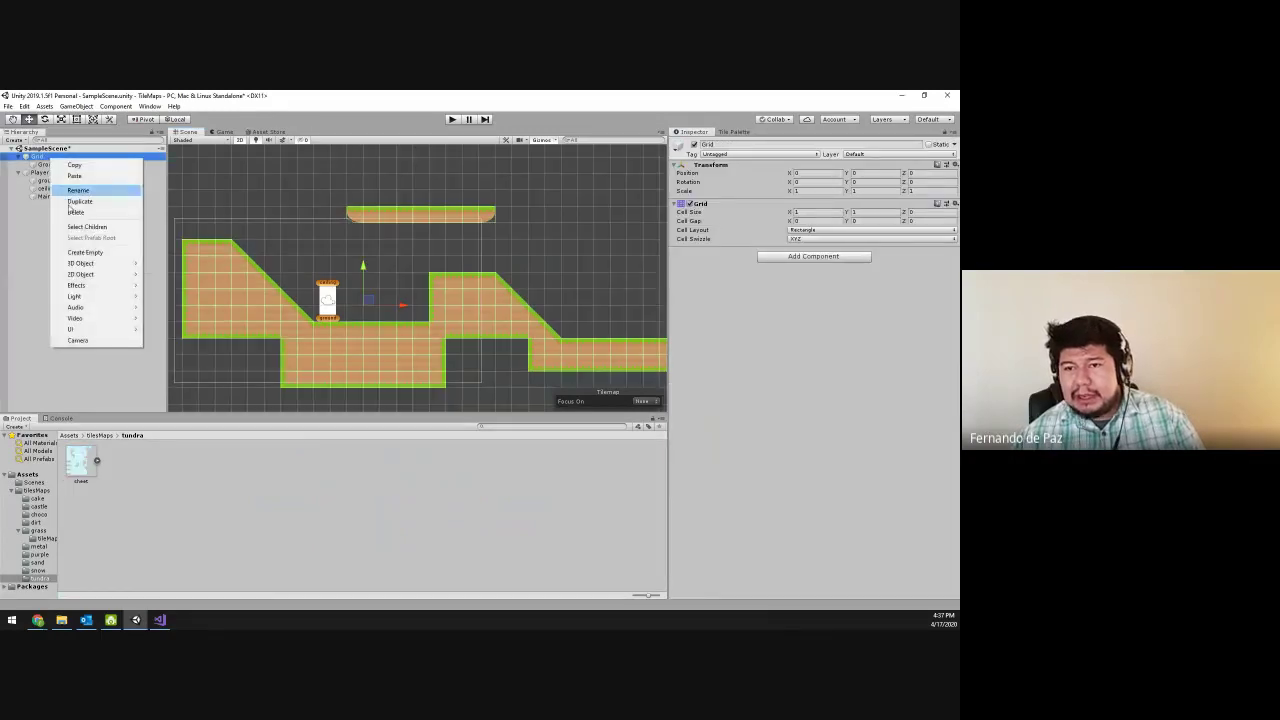
mouse_move(110, 274)
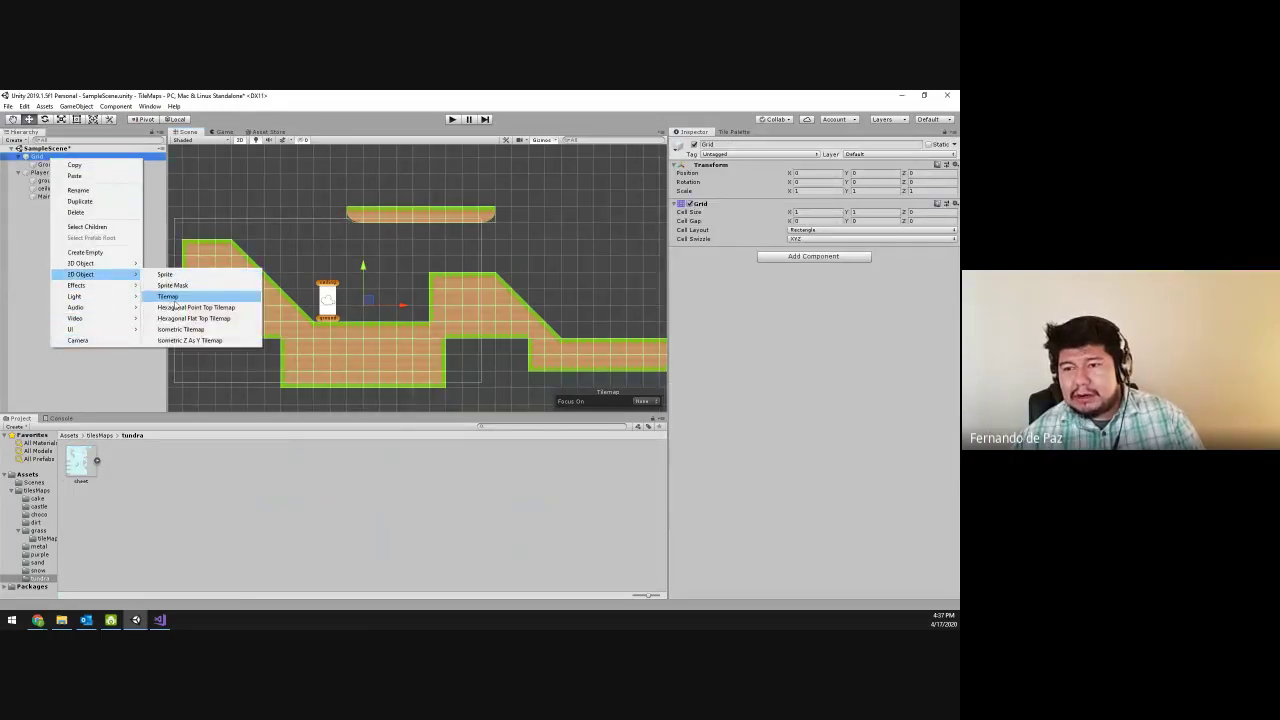
left_click(176, 298)
left_click(66, 171)
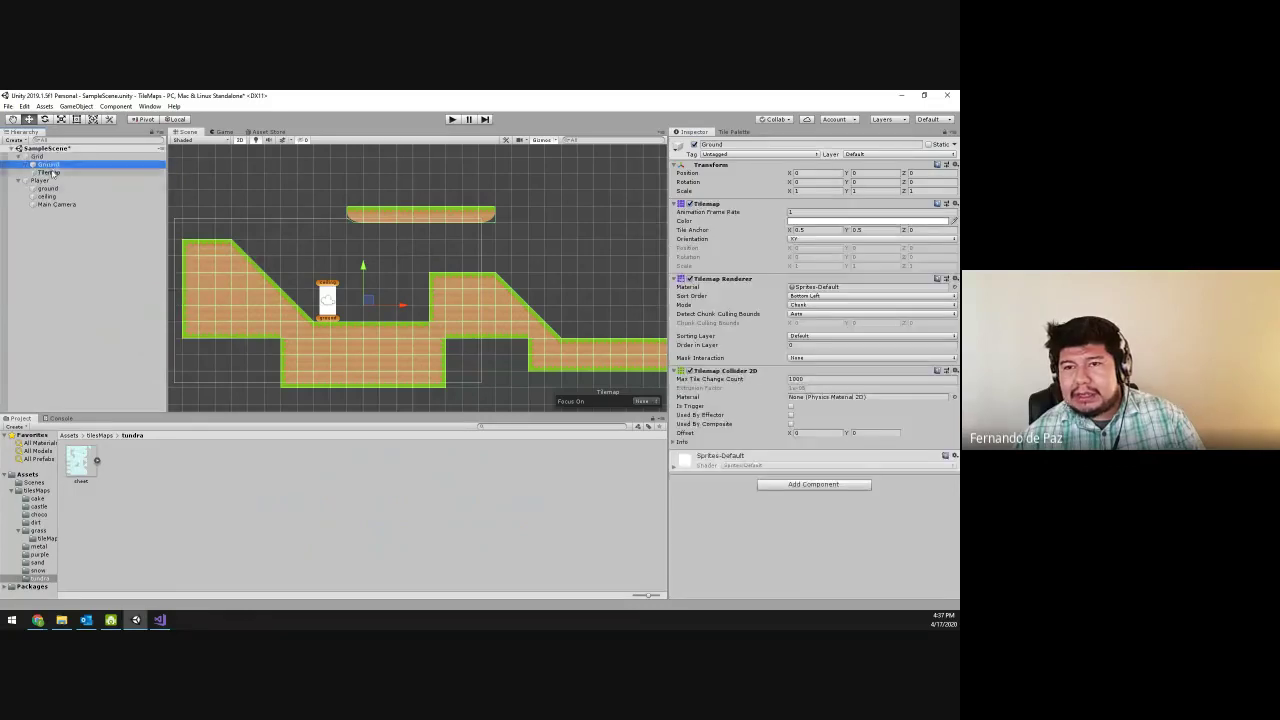
left_click(753, 145)
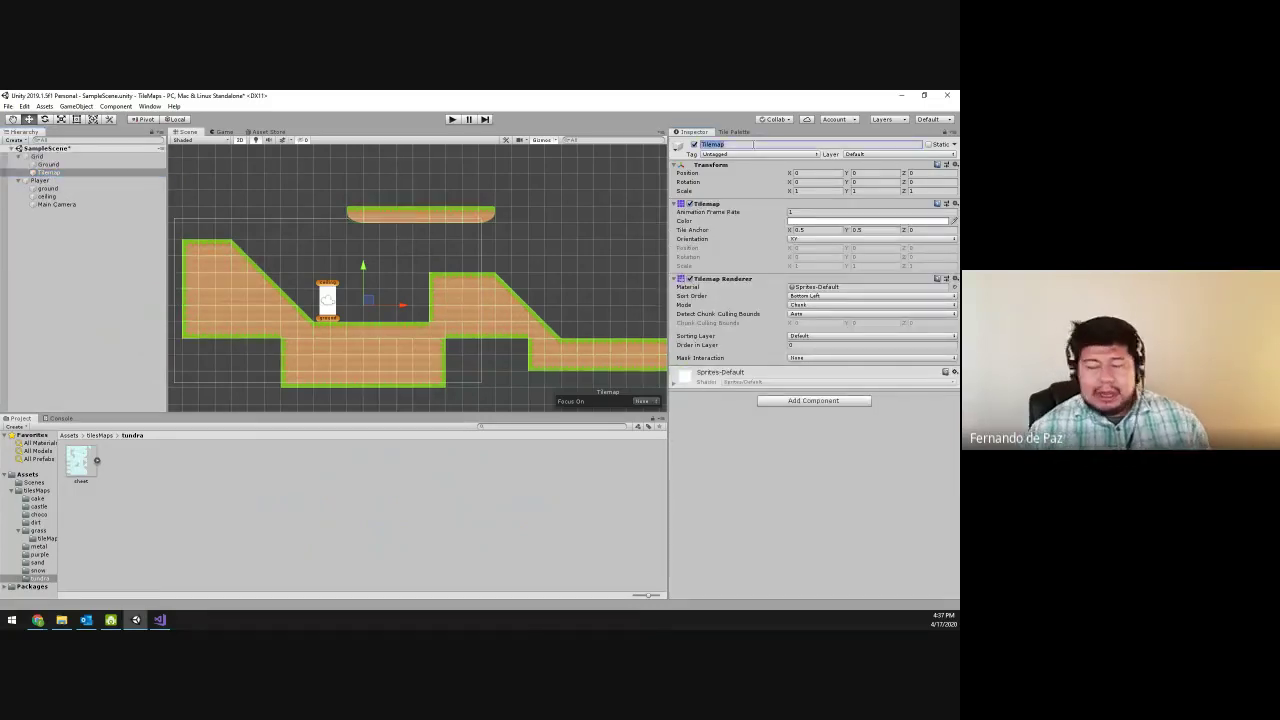
type("Sk")
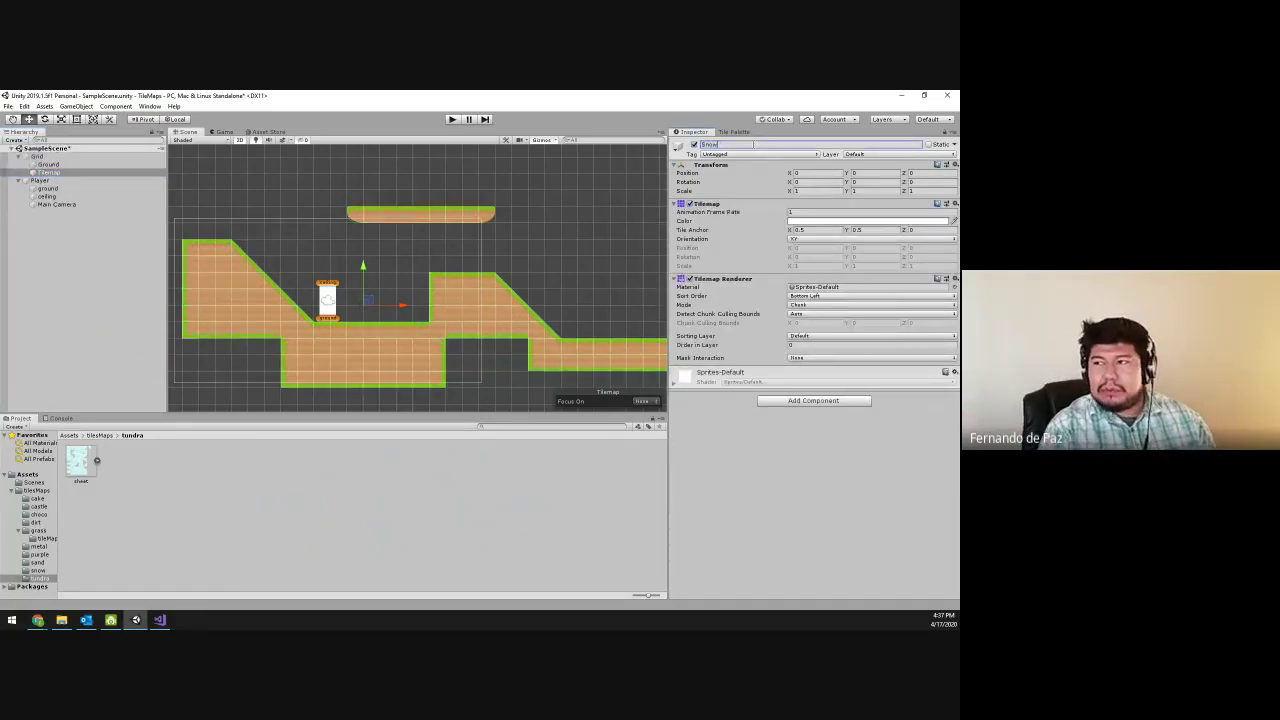
left_click(722, 145)
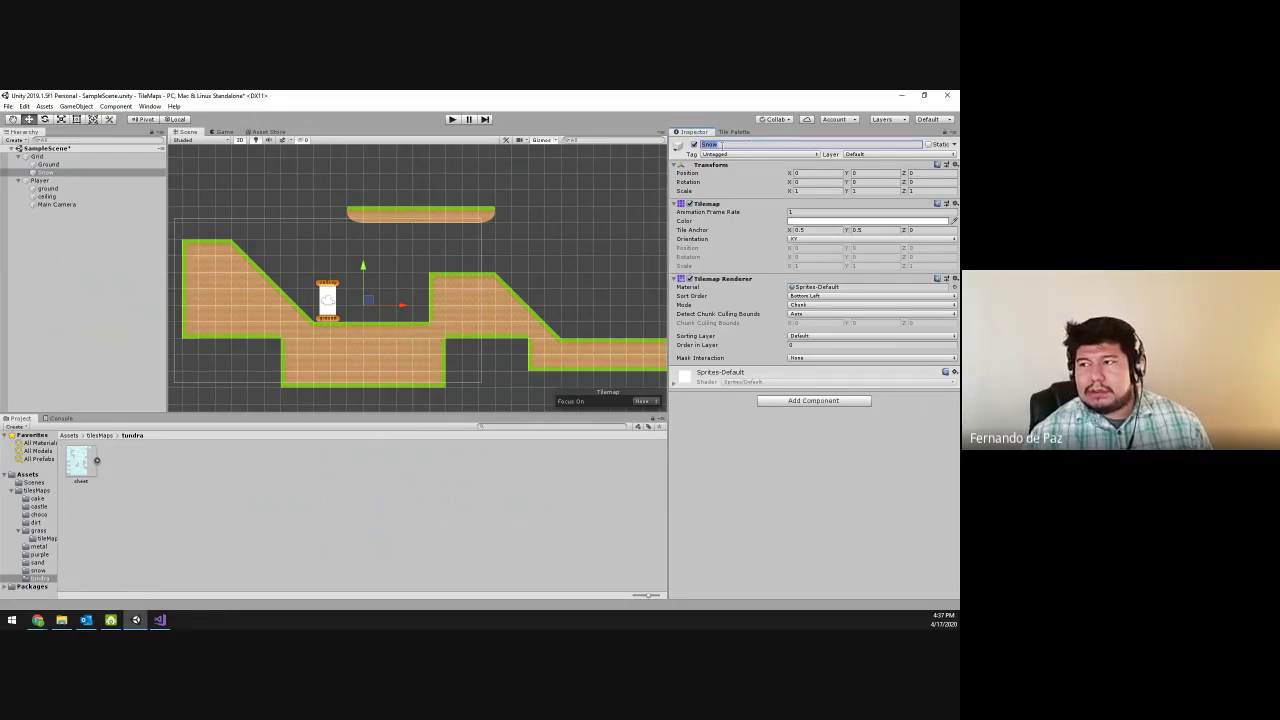
left_click(737, 423)
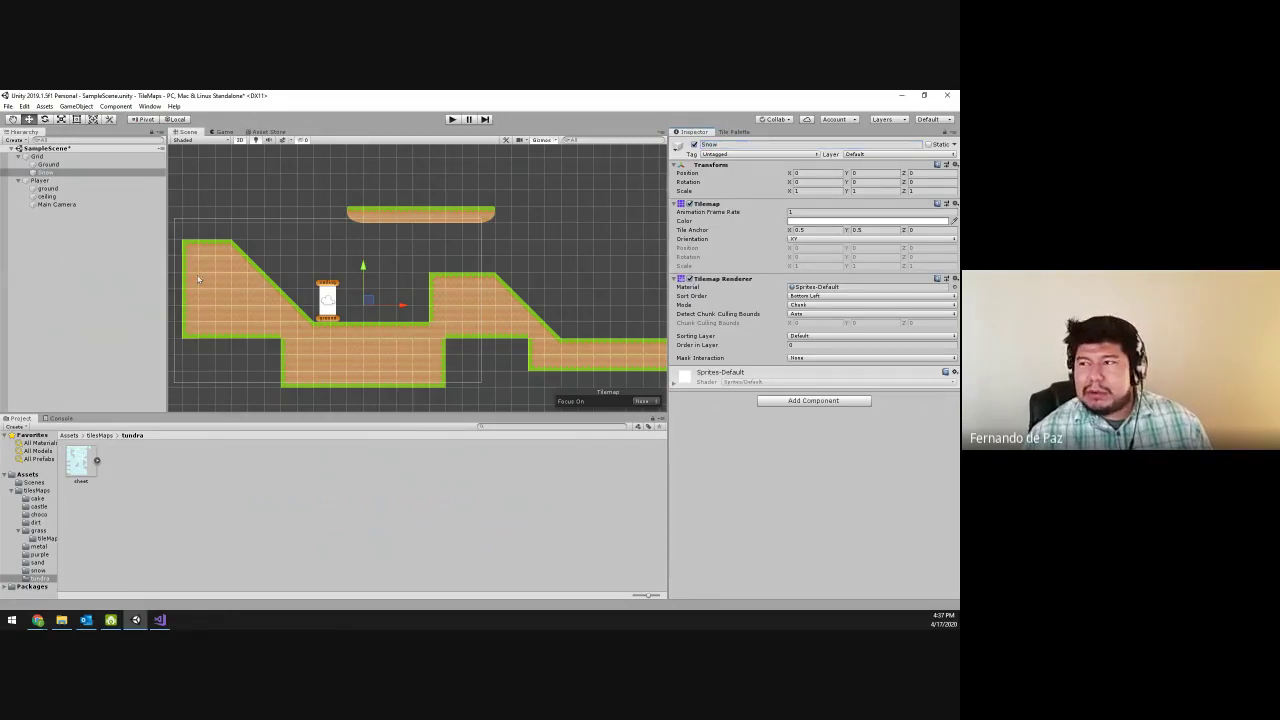
left_click(733, 132)
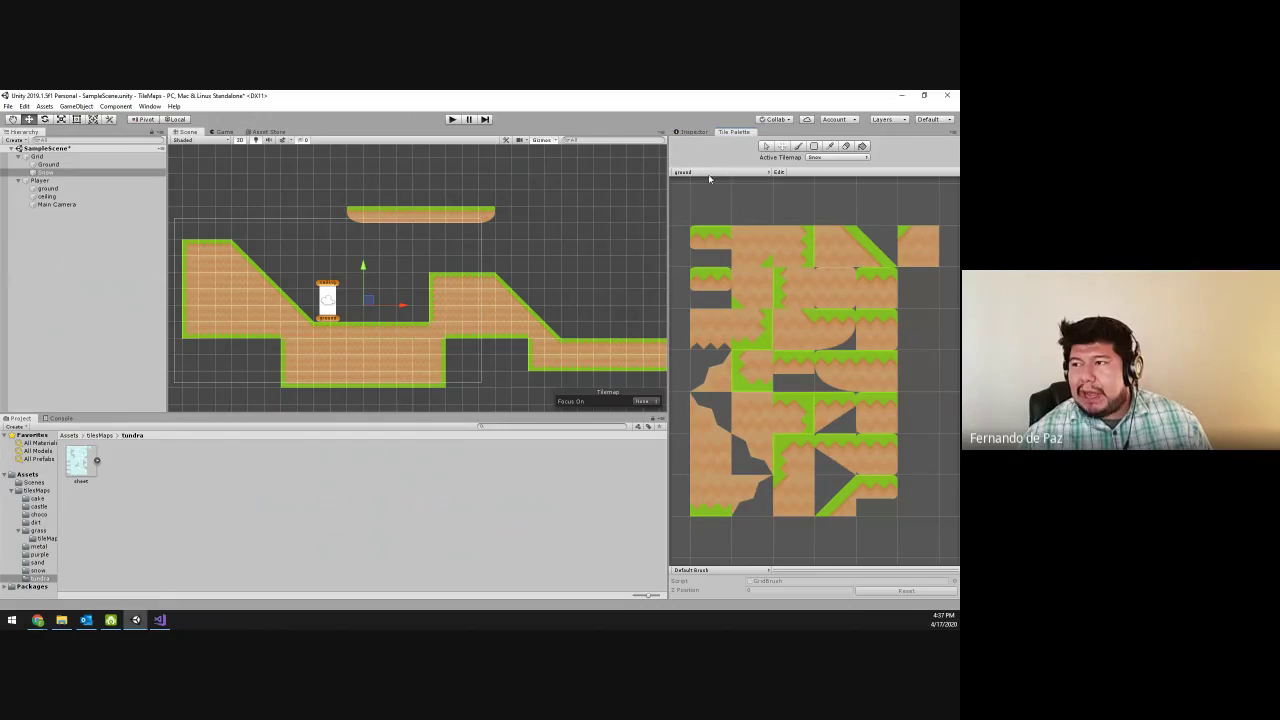
left_click(707, 173)
left_click(711, 193)
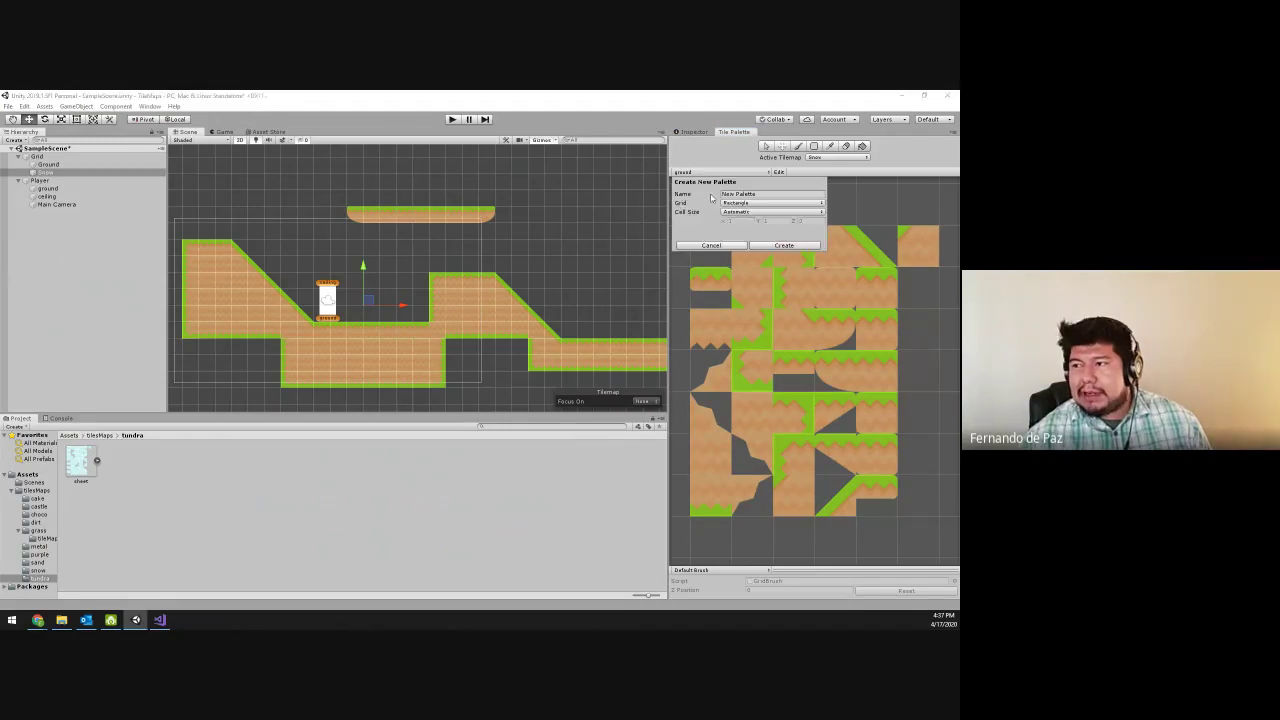
left_click(762, 195)
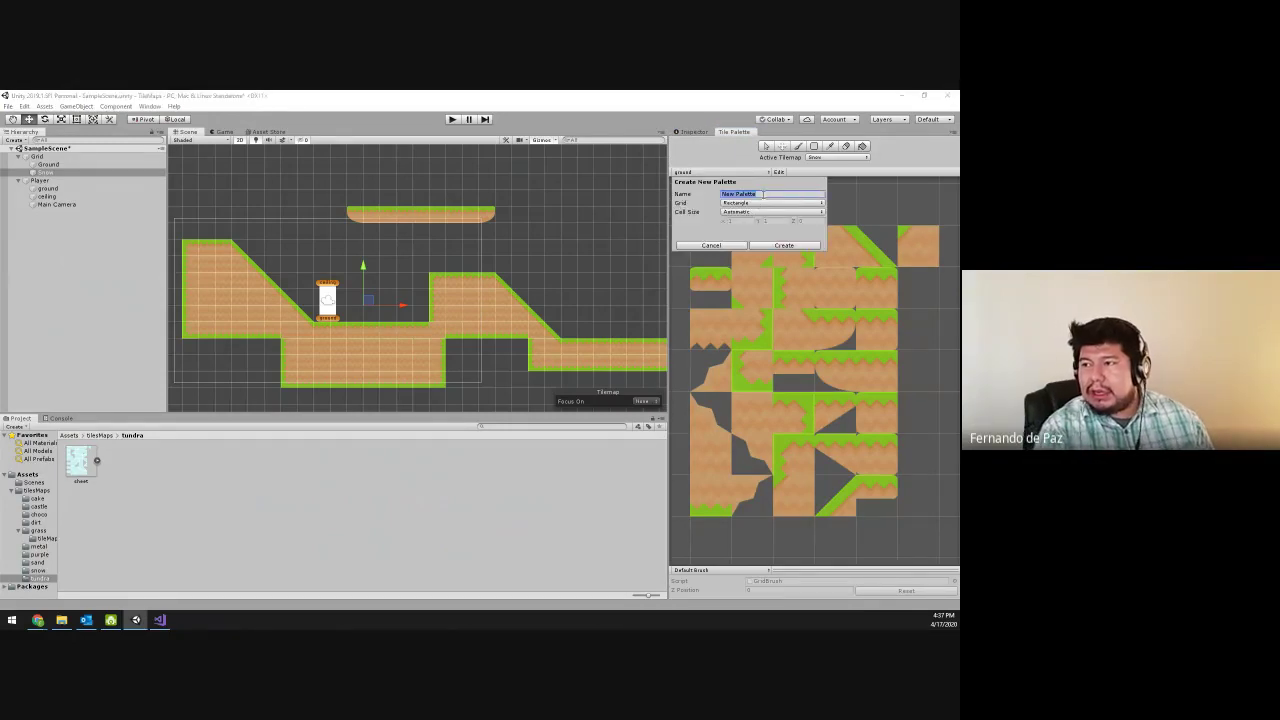
type("Snow")
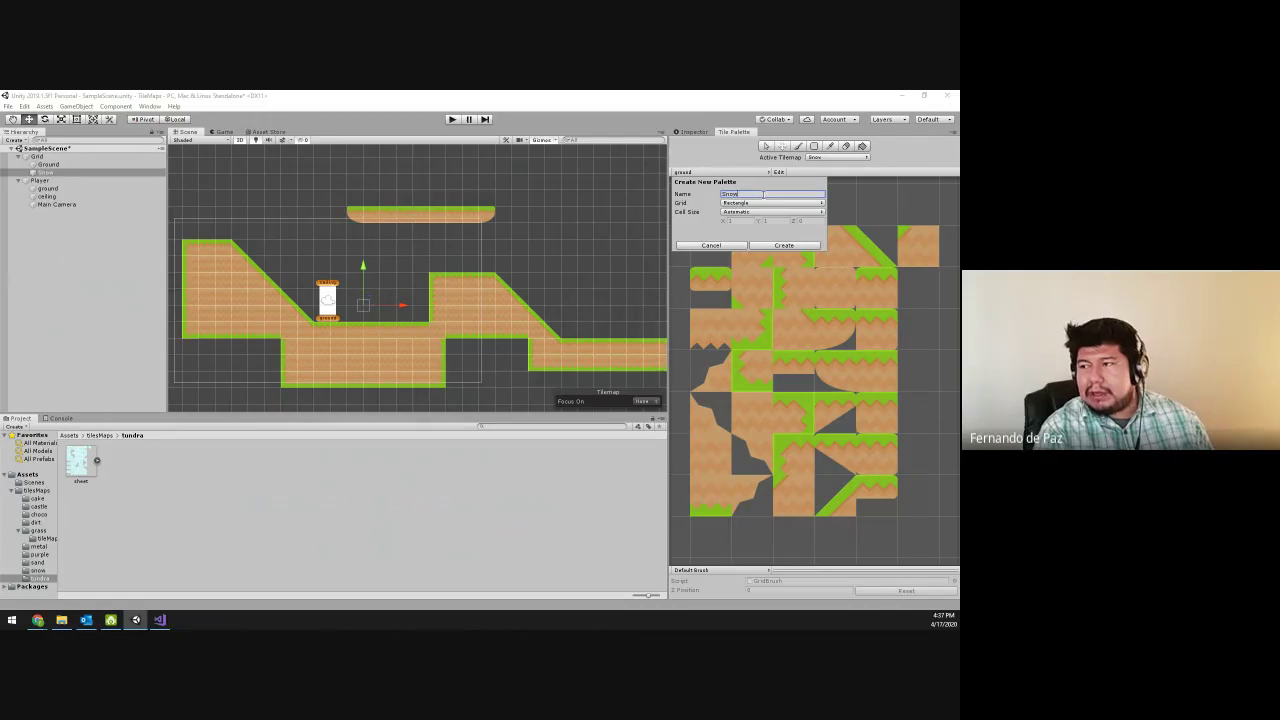
type("Pallet")
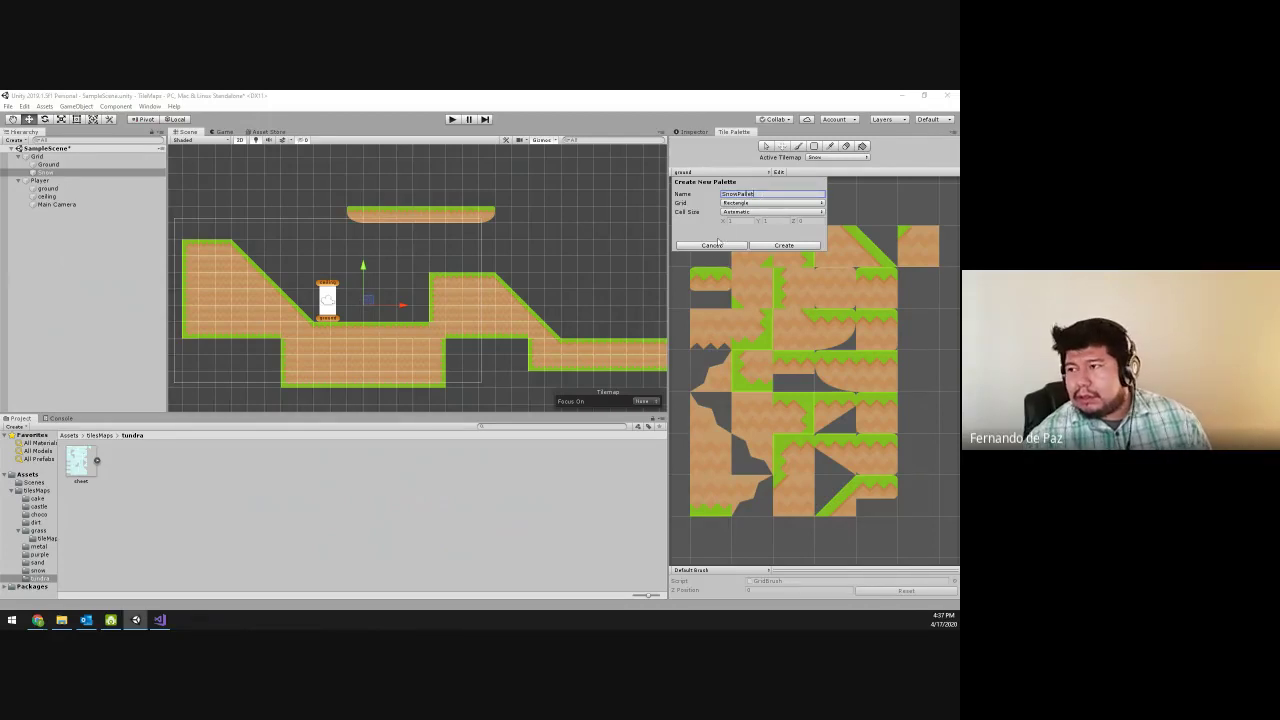
left_click(711, 245)
- Create a new tile palette named snow, keeping the Rectangle grid and Automatic cell size
left_click(708, 174)
left_click(710, 193)
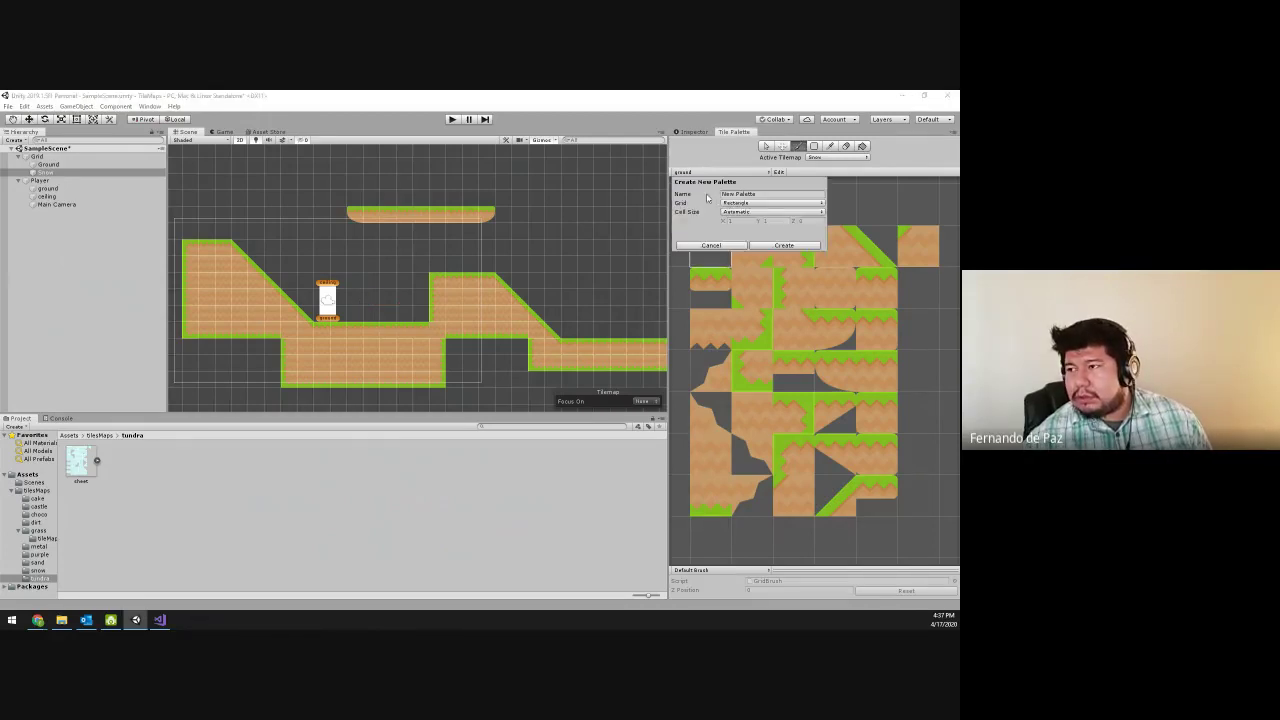
type("Snow")
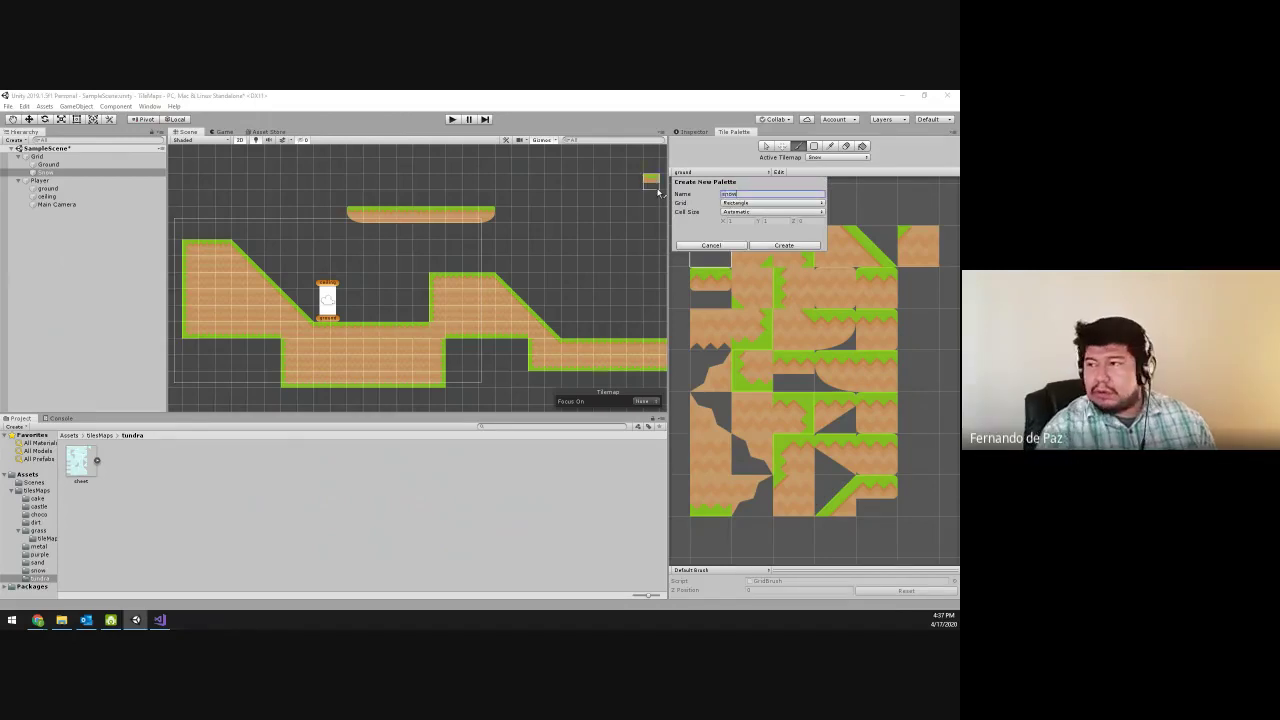
left_click(776, 245)
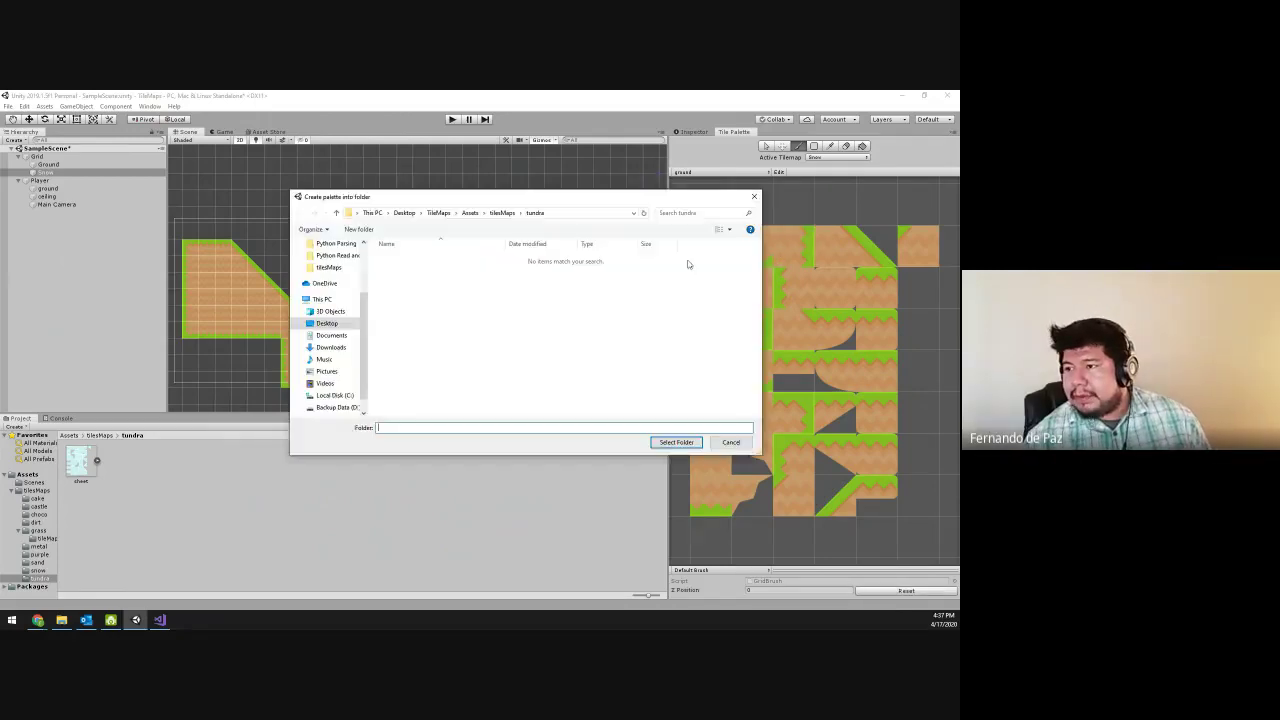
- Create a maps folder inside tilesMaps/tundra and choose it as the location for the new palette
left_click(502, 213)
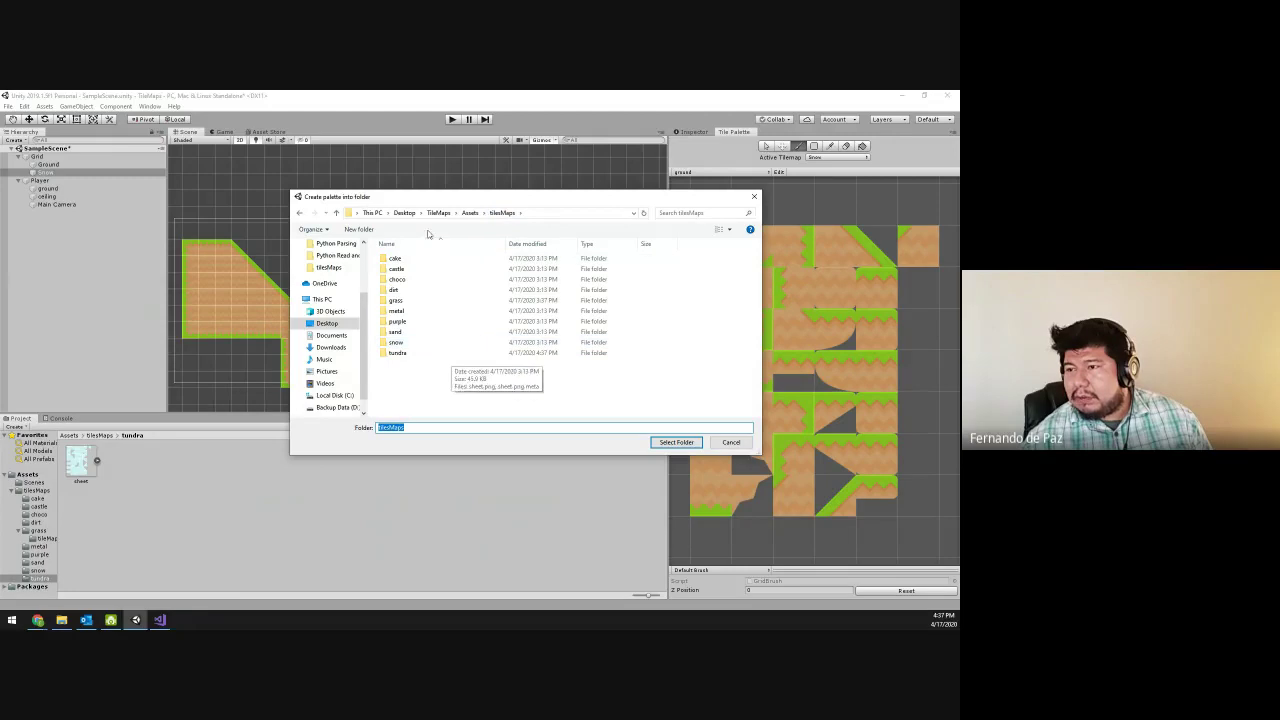
left_click(470, 213)
double_click(410, 269)
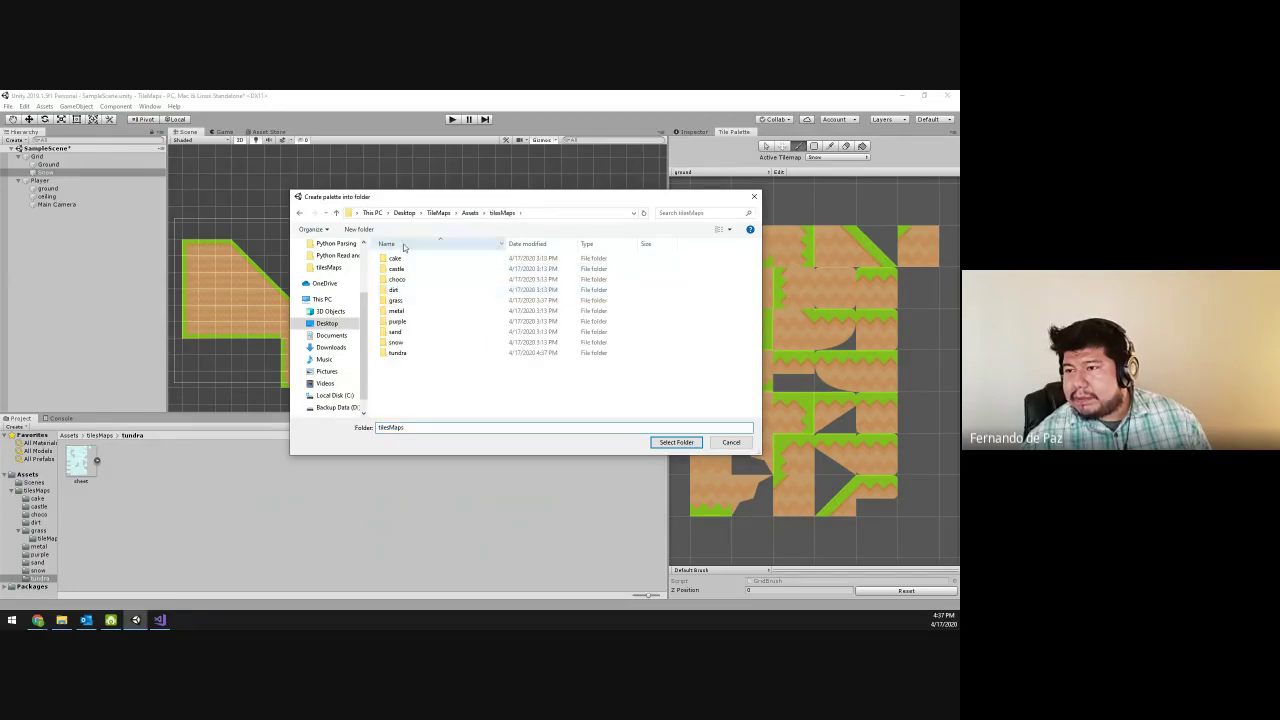
left_click(470, 213)
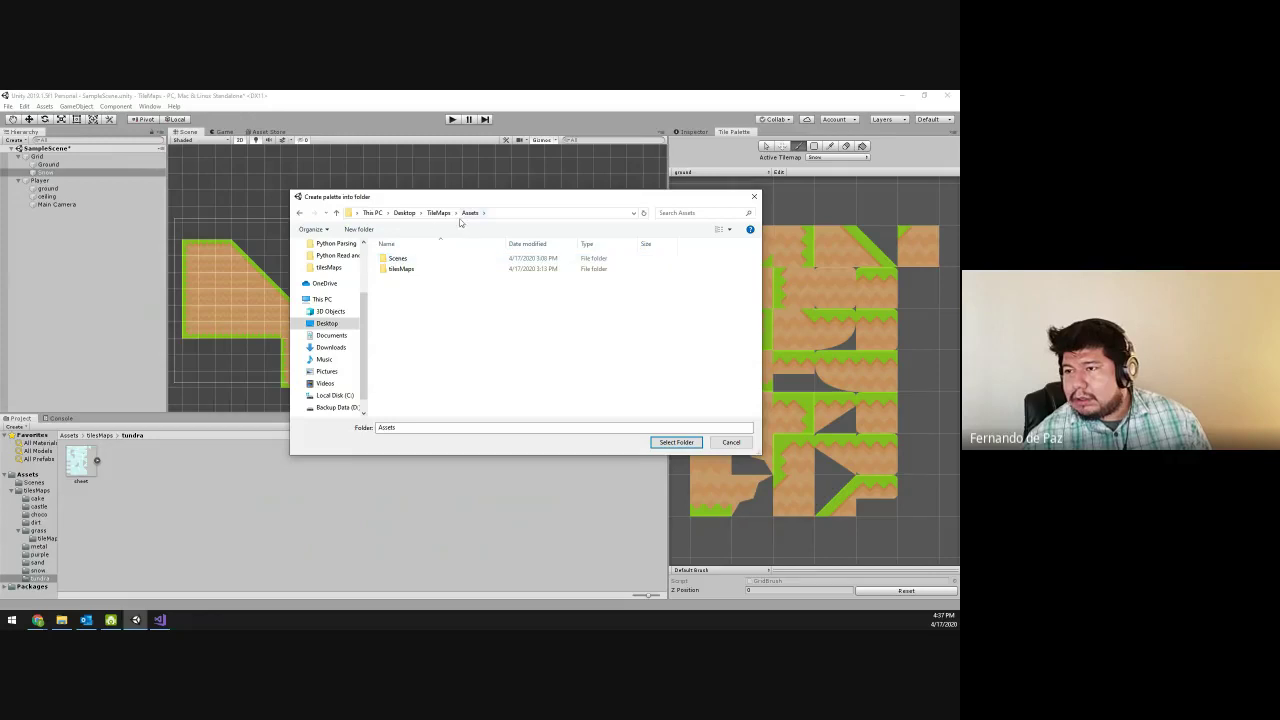
double_click(400, 269)
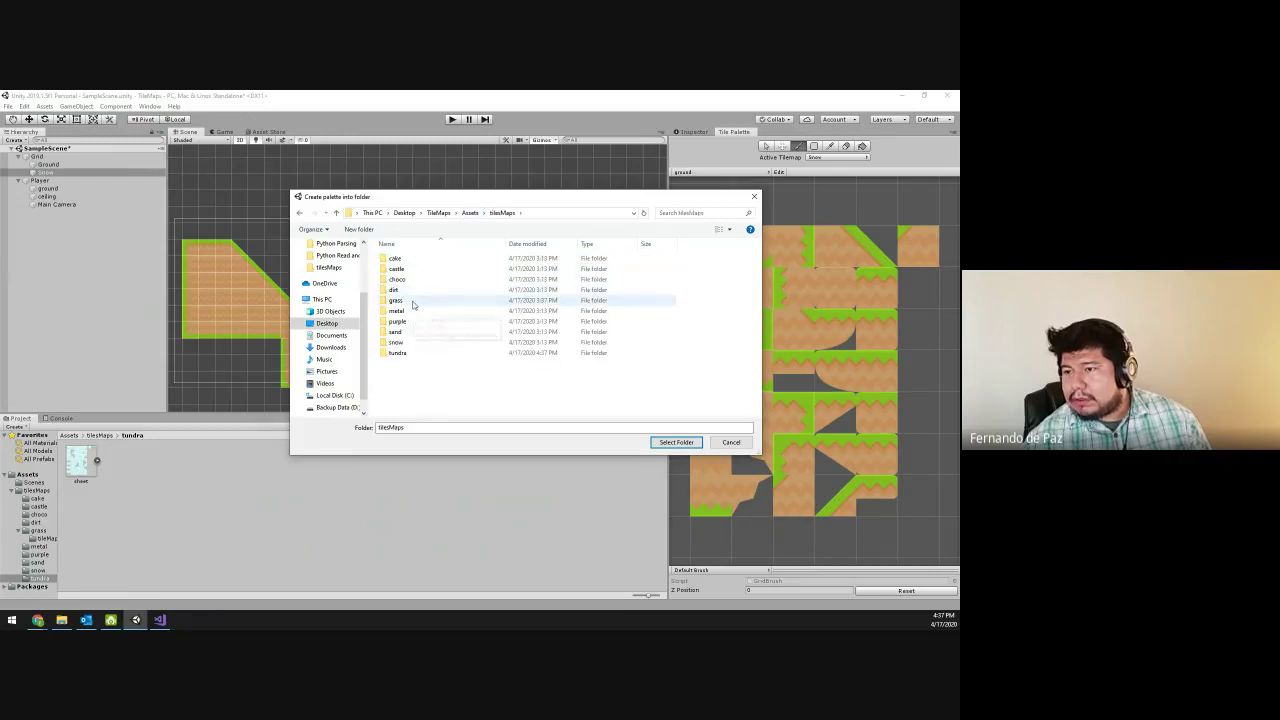
double_click(400, 352)
left_click(360, 230)
type("maps")
key("Return")
key("Return")
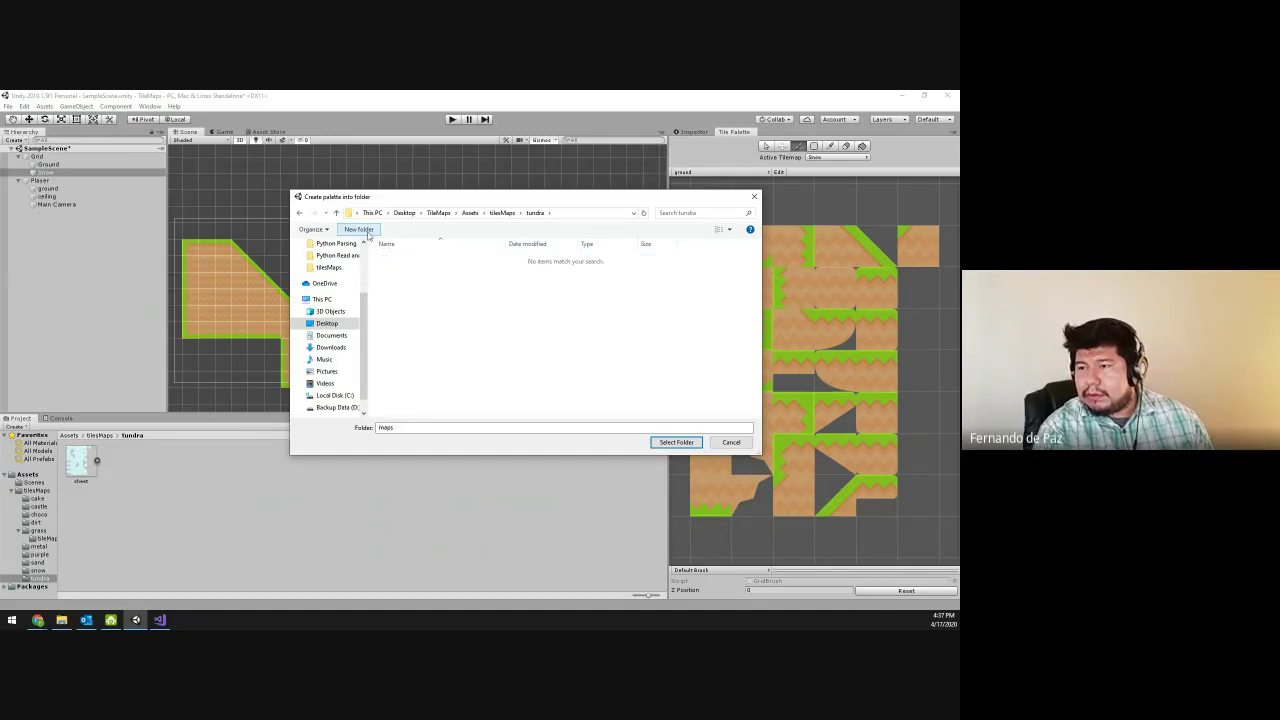
left_click(686, 446)
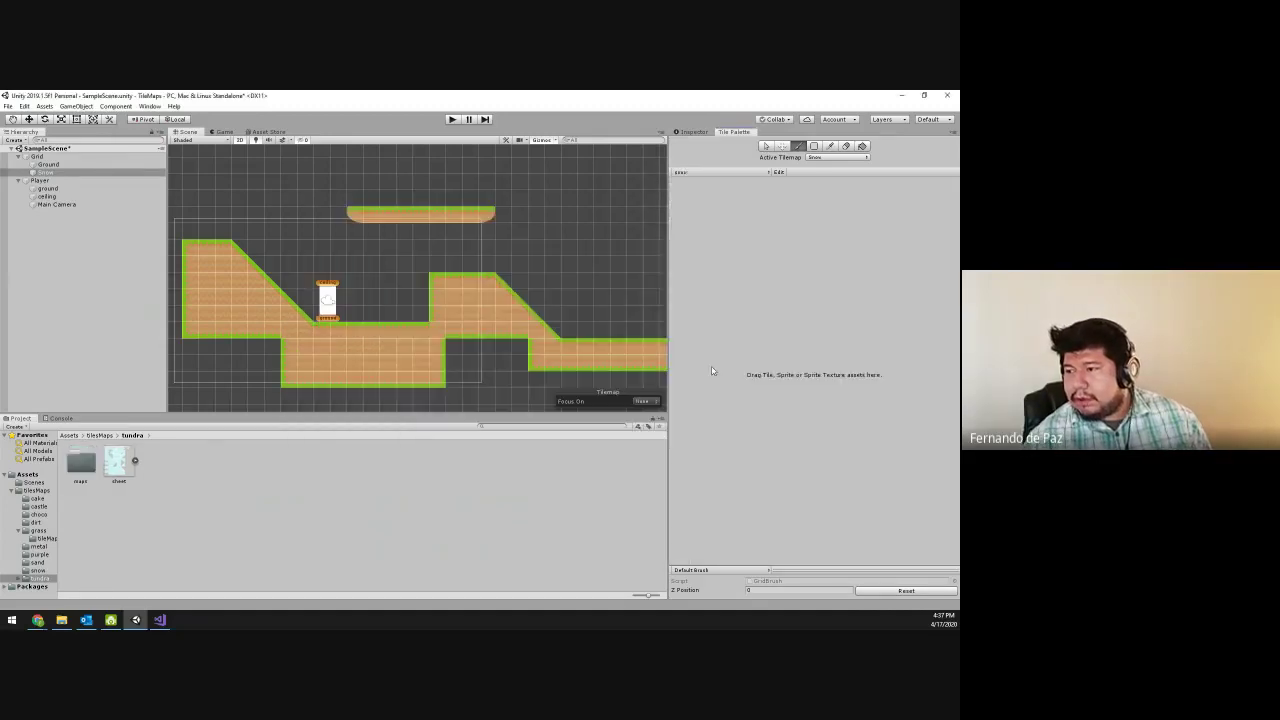
- Add the sliced tundra sheet to the snow palette, saving the generated tile assets in the maps folder
left_click_drag(771, 300, 740, 266)
double_click(446, 258)
left_click(676, 442)
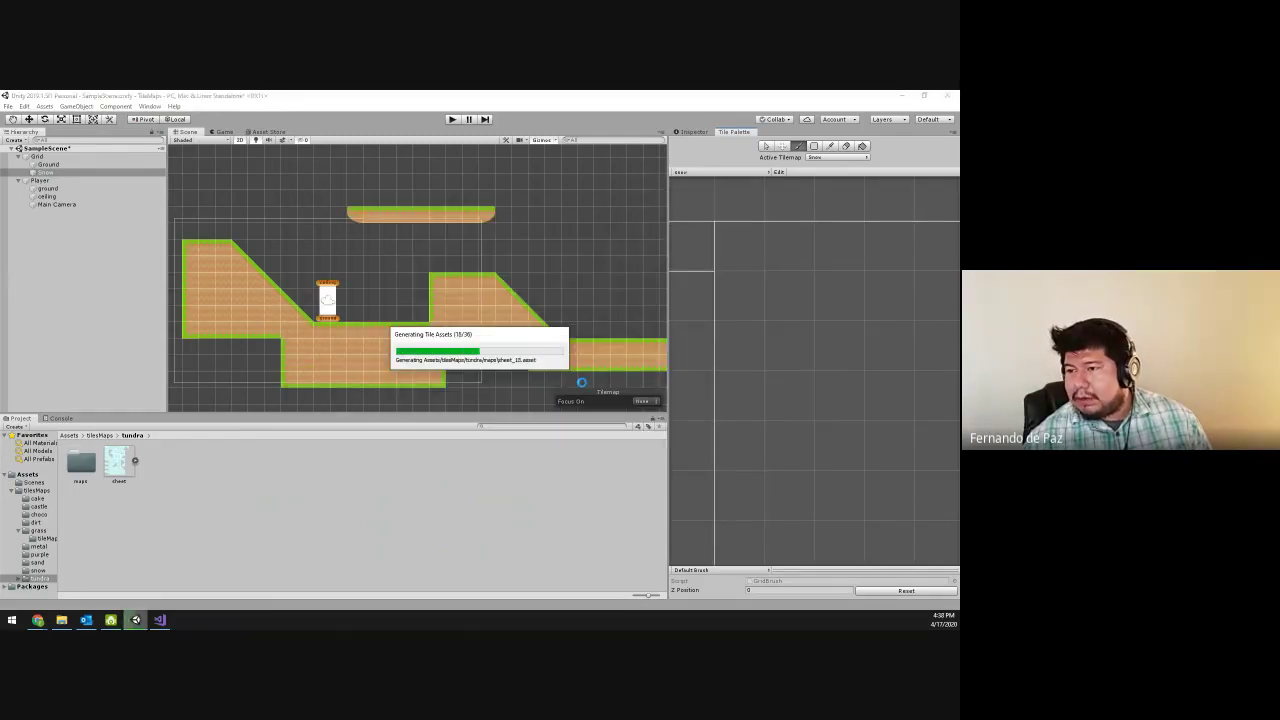
scroll(760, 357, "down", 5)
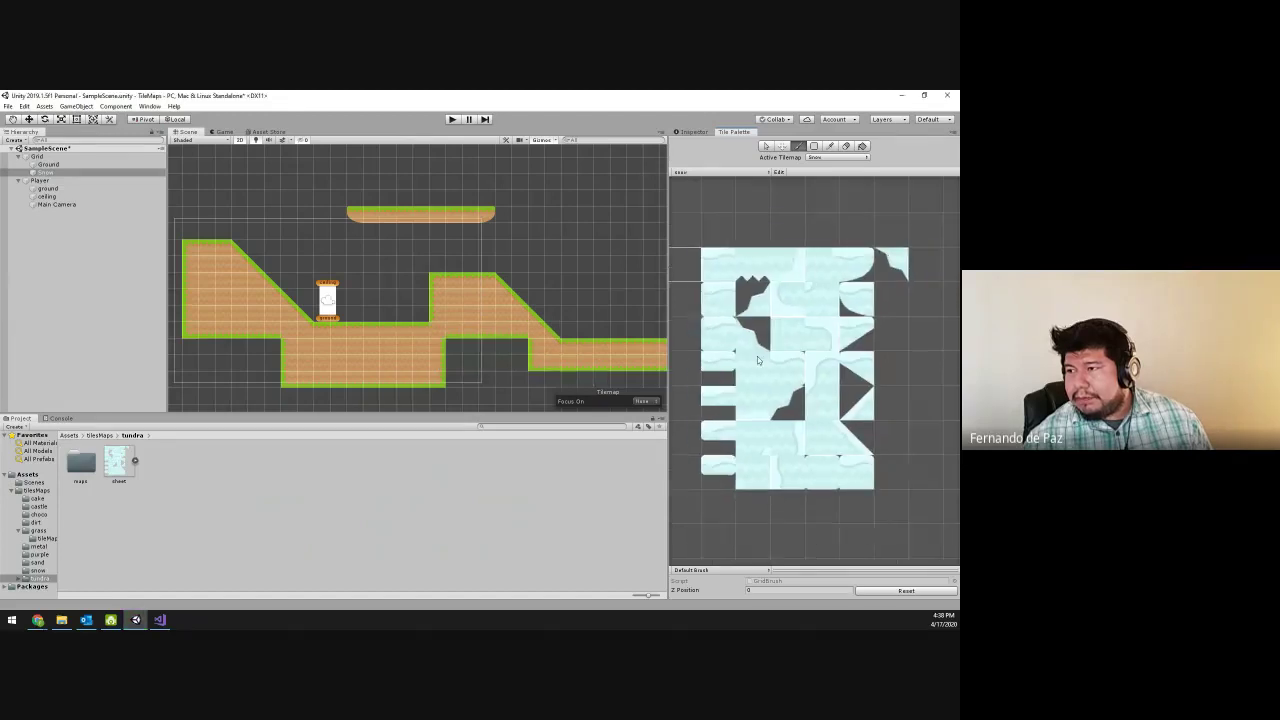
- Make Snow the active tilemap and paint a rounded snow tile over the left end of the floating platform
left_click(47, 164)
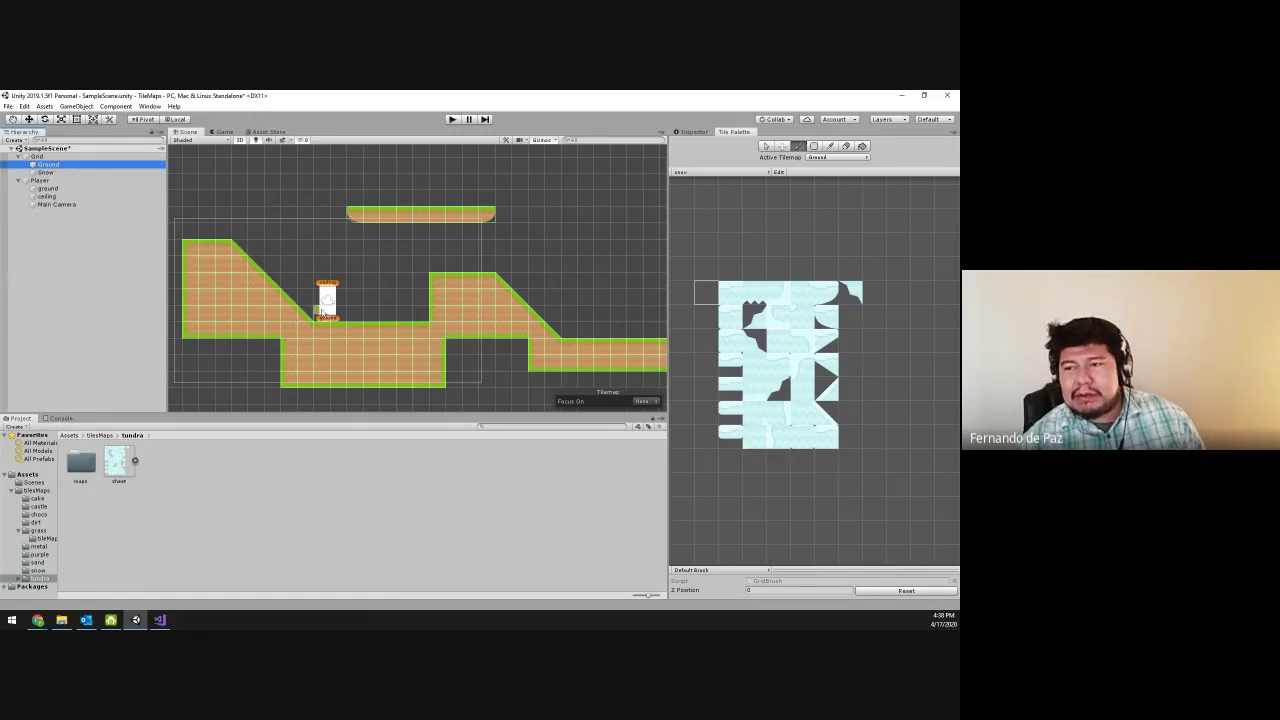
left_click(45, 172)
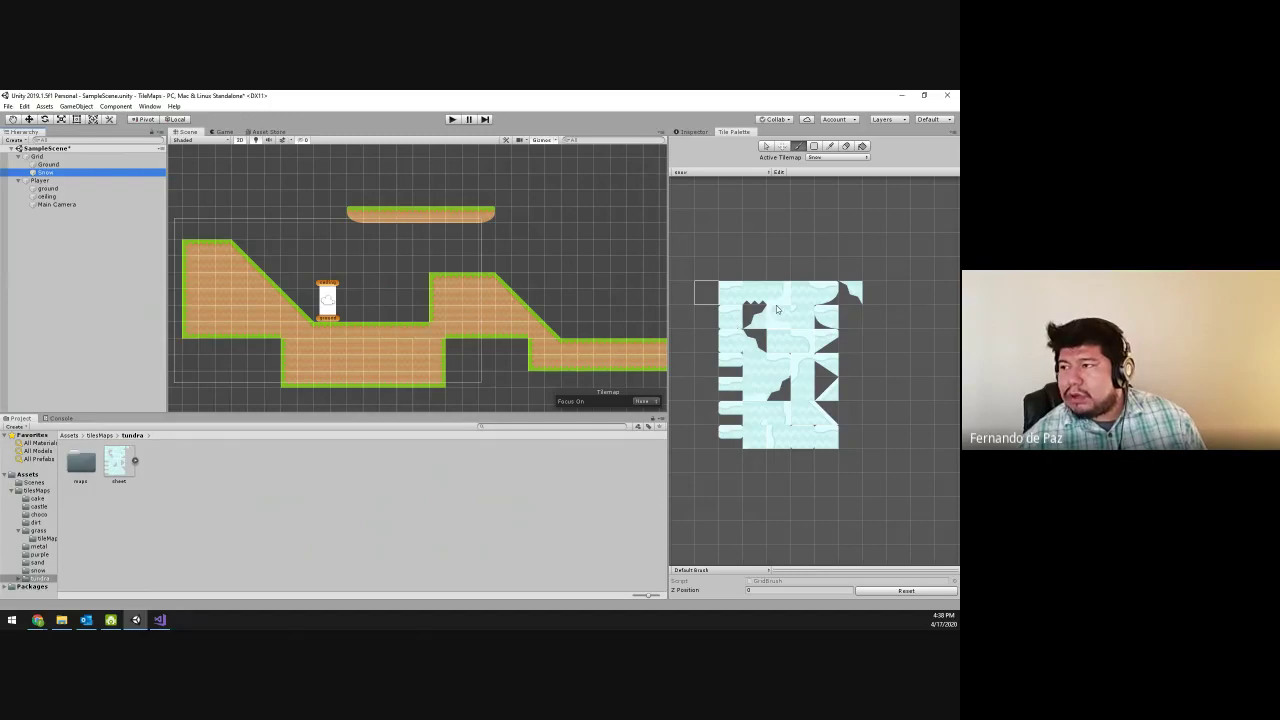
left_click(714, 298)
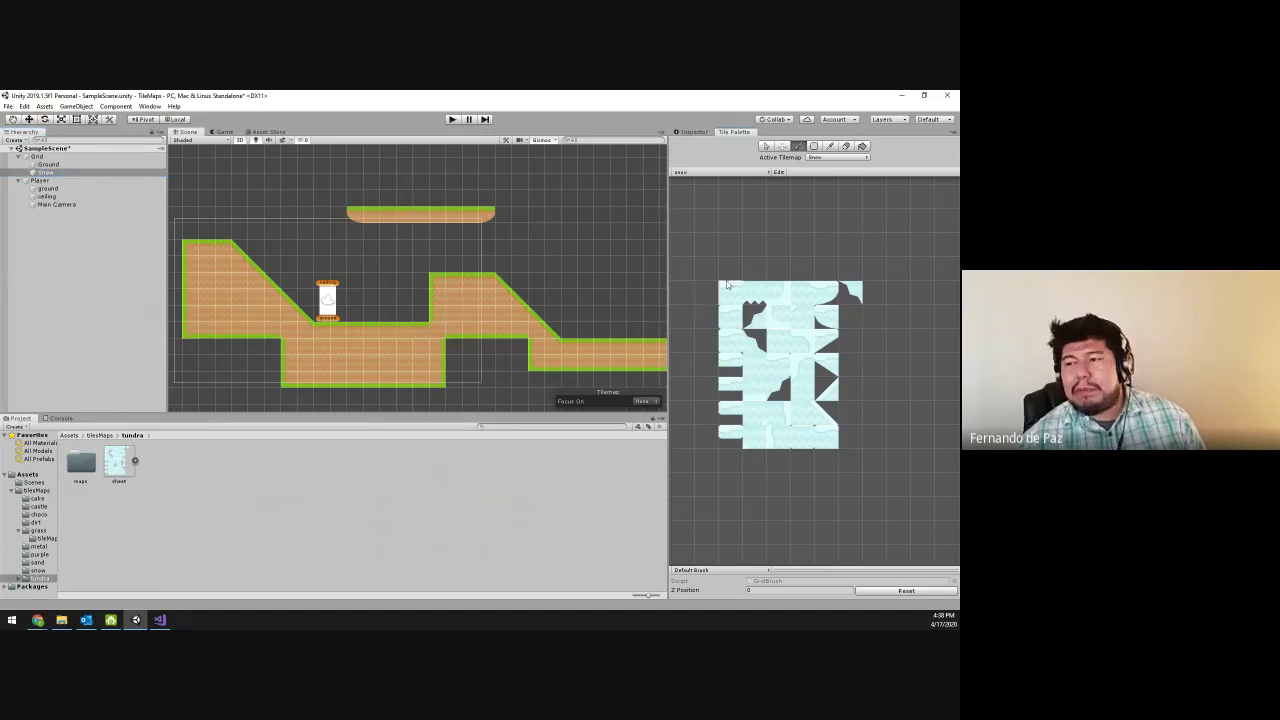
scroll(389, 249, "up", 3)
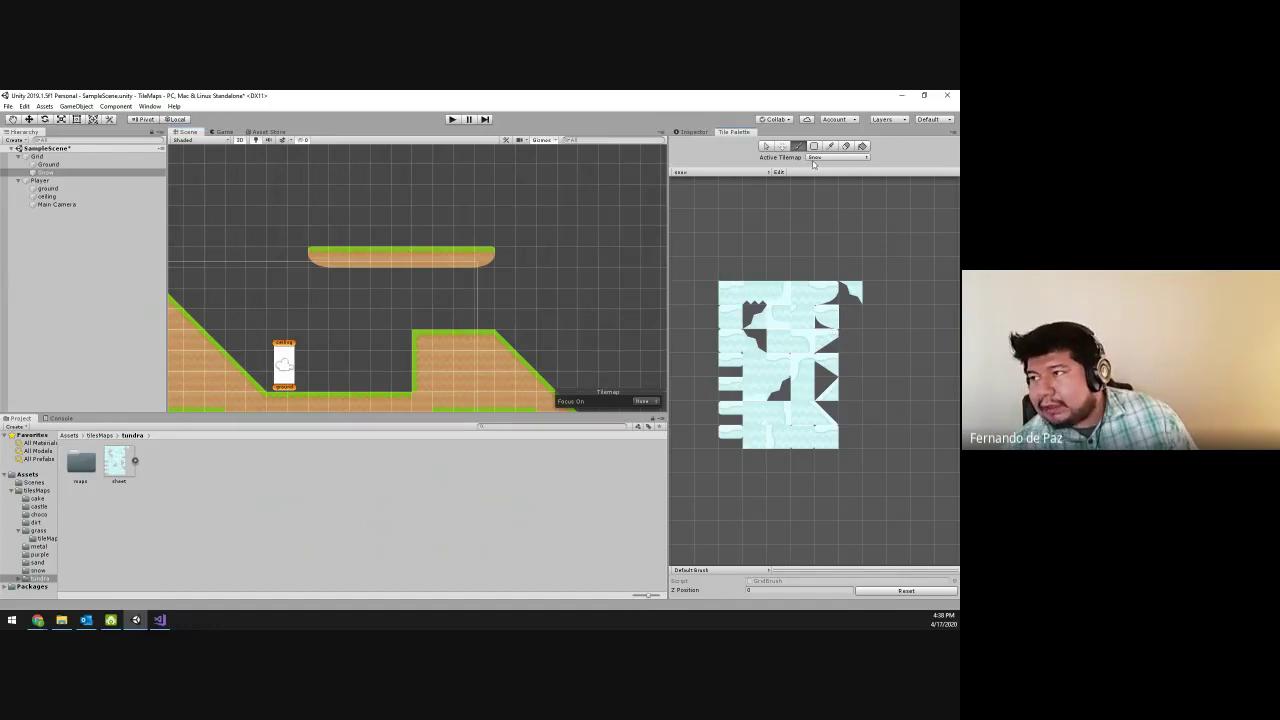
left_click(318, 257)
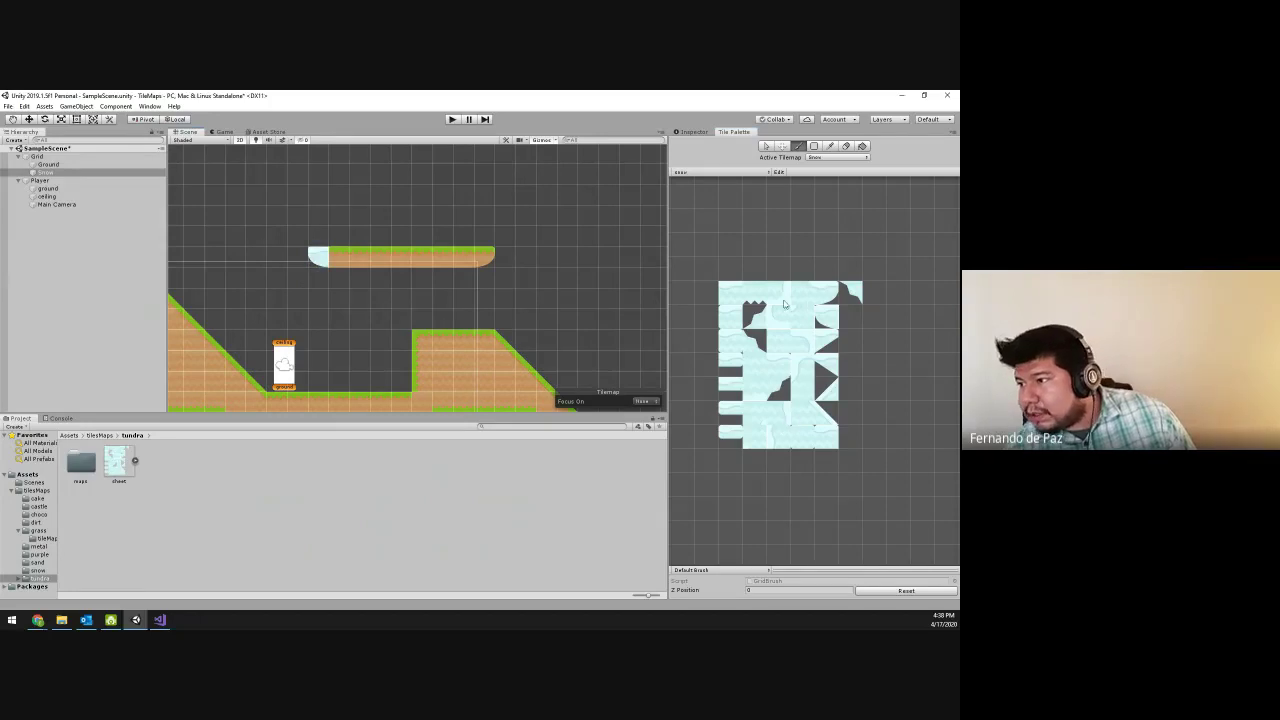
- Paint a rounded snow tile over the platform's right end and fill its middle with flat-topped snow tiles
scroll(792, 382, "up", 2)
middle_click_drag(838, 394, 876, 396)
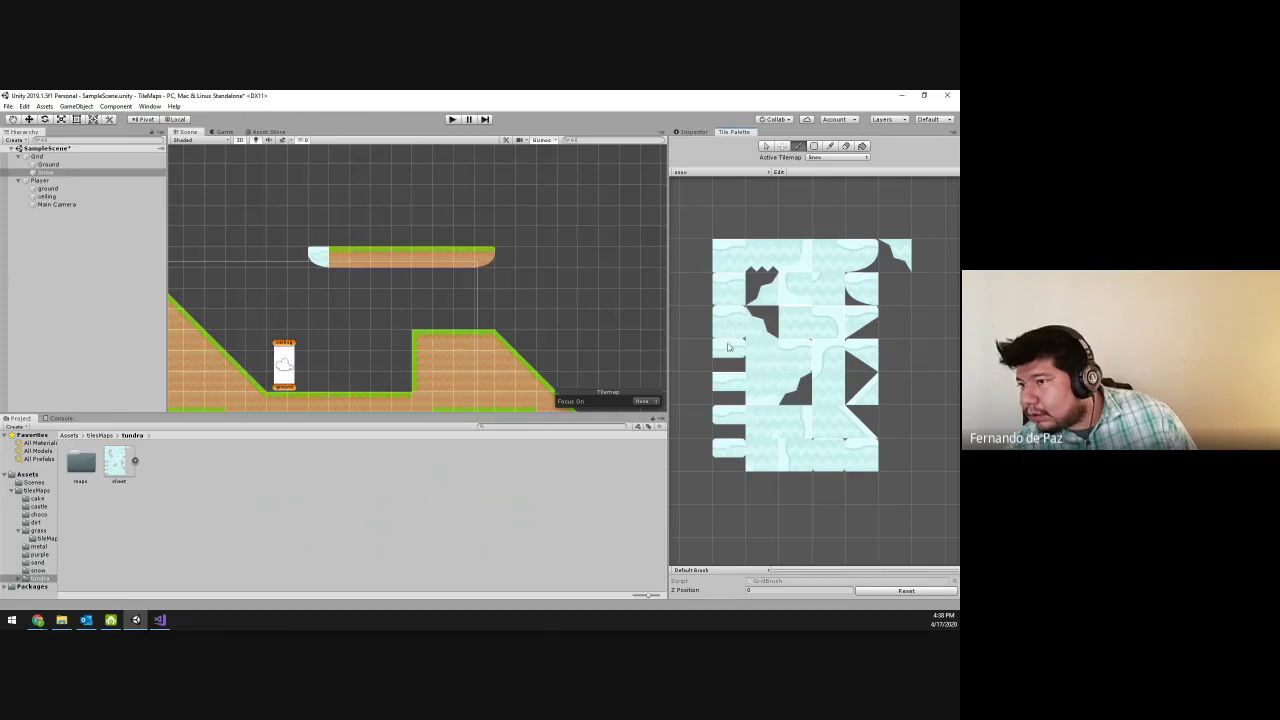
left_click(484, 257)
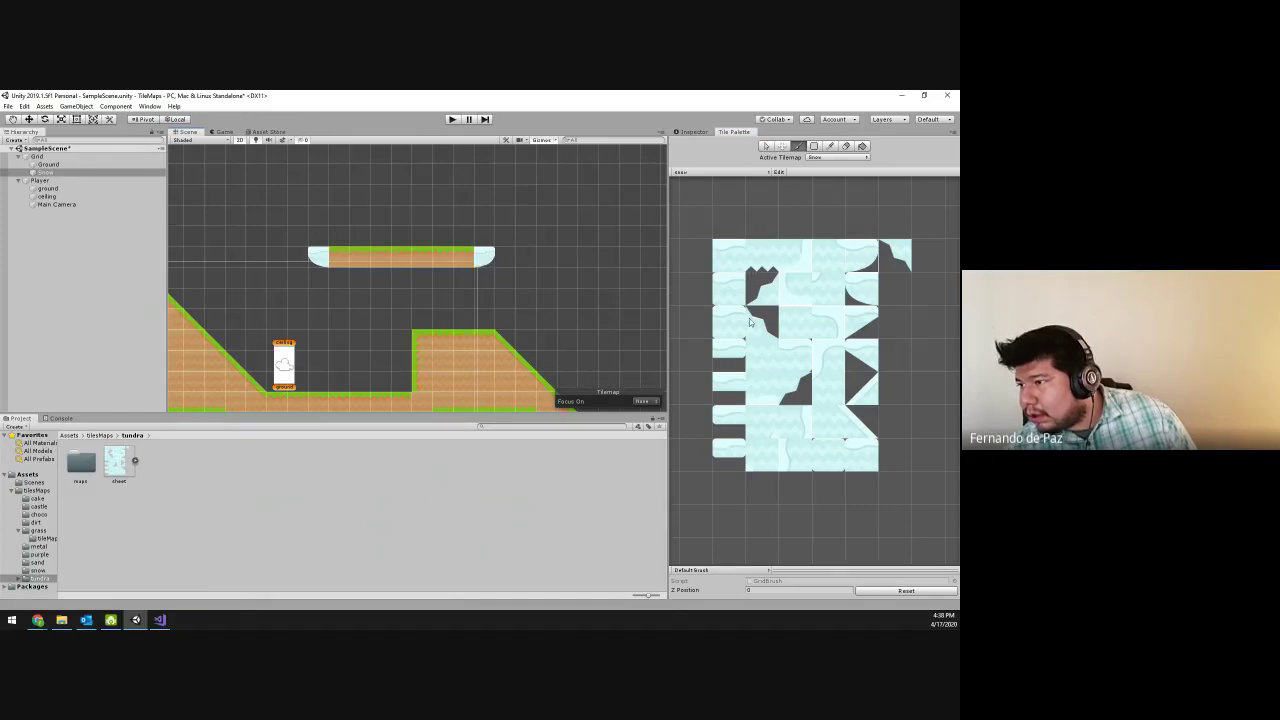
left_click_drag(330, 258, 458, 262)
scroll(423, 234, "up", 3)
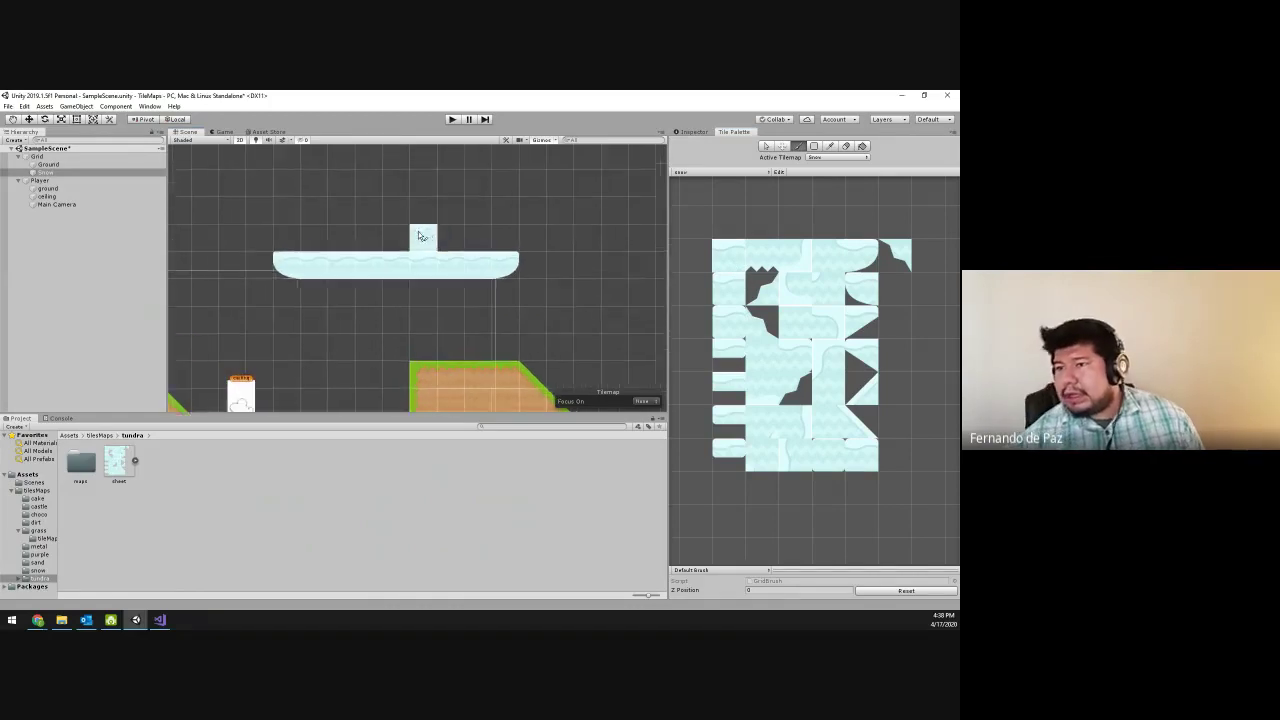
- Try to erase the snow tiles from the floating platform on the Snow tilemap, and undo the erasure
left_click(742, 175)
left_click(733, 189)
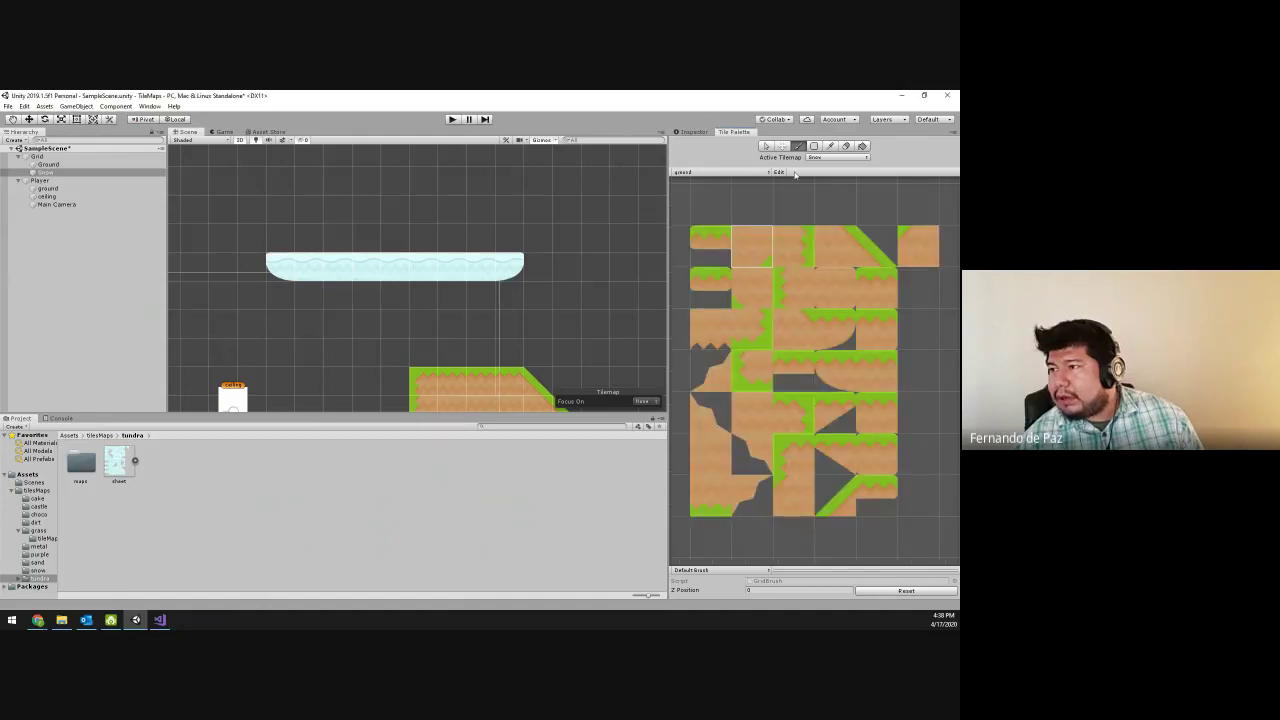
left_click(846, 146)
left_click(538, 267)
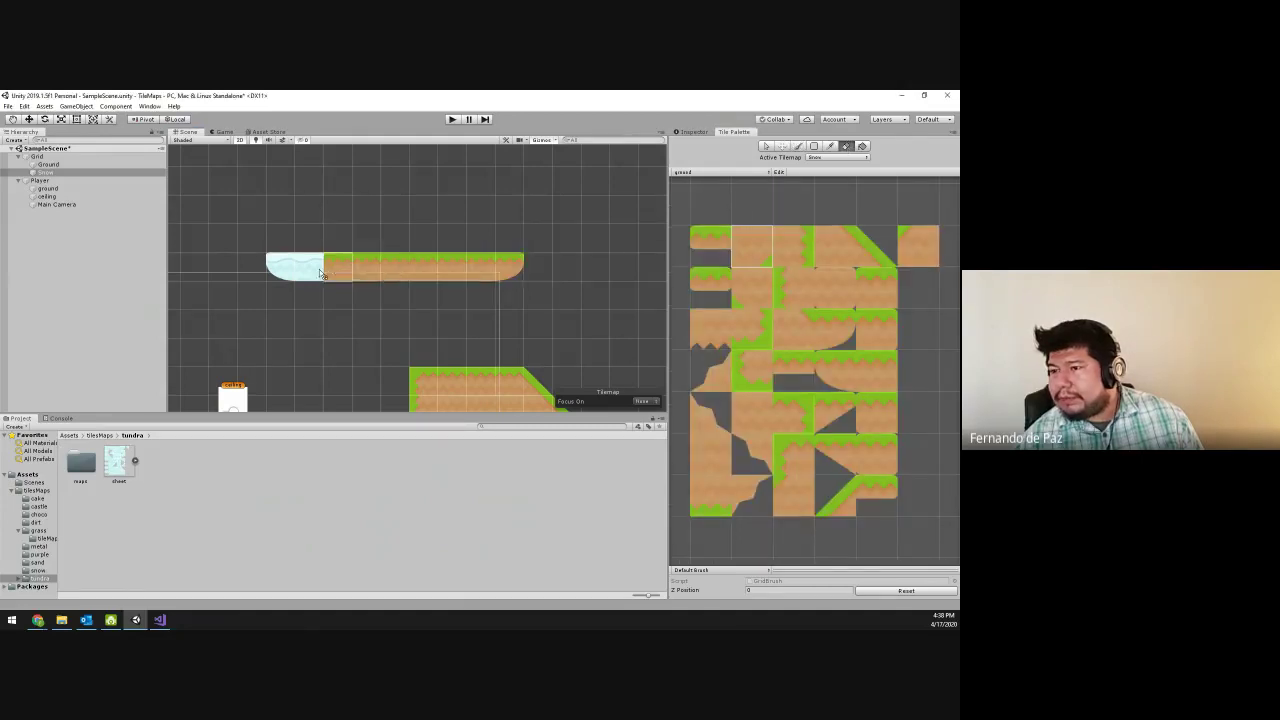
left_click(280, 267)
key("ctrl+z")
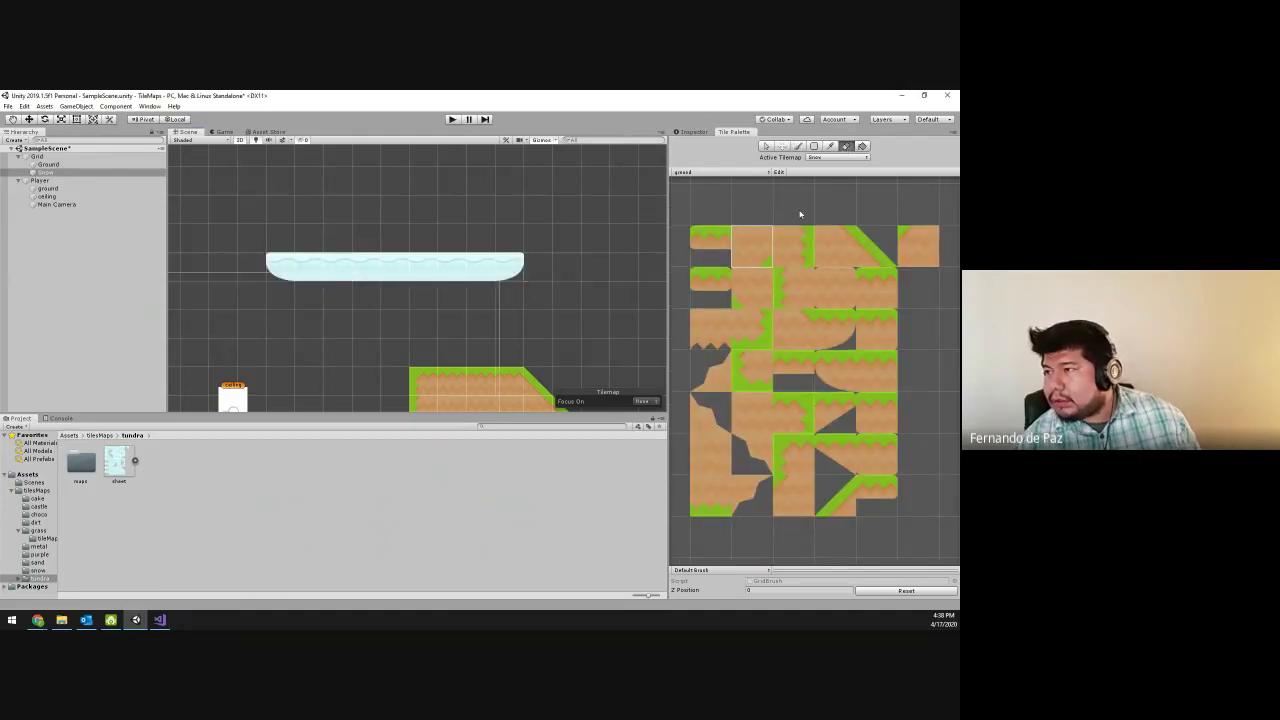
- Erase the grass tiles beneath the snow platform from the Ground tilemap, and return to the Snow tilemap with the snow palette
left_click(836, 157)
left_click(828, 167)
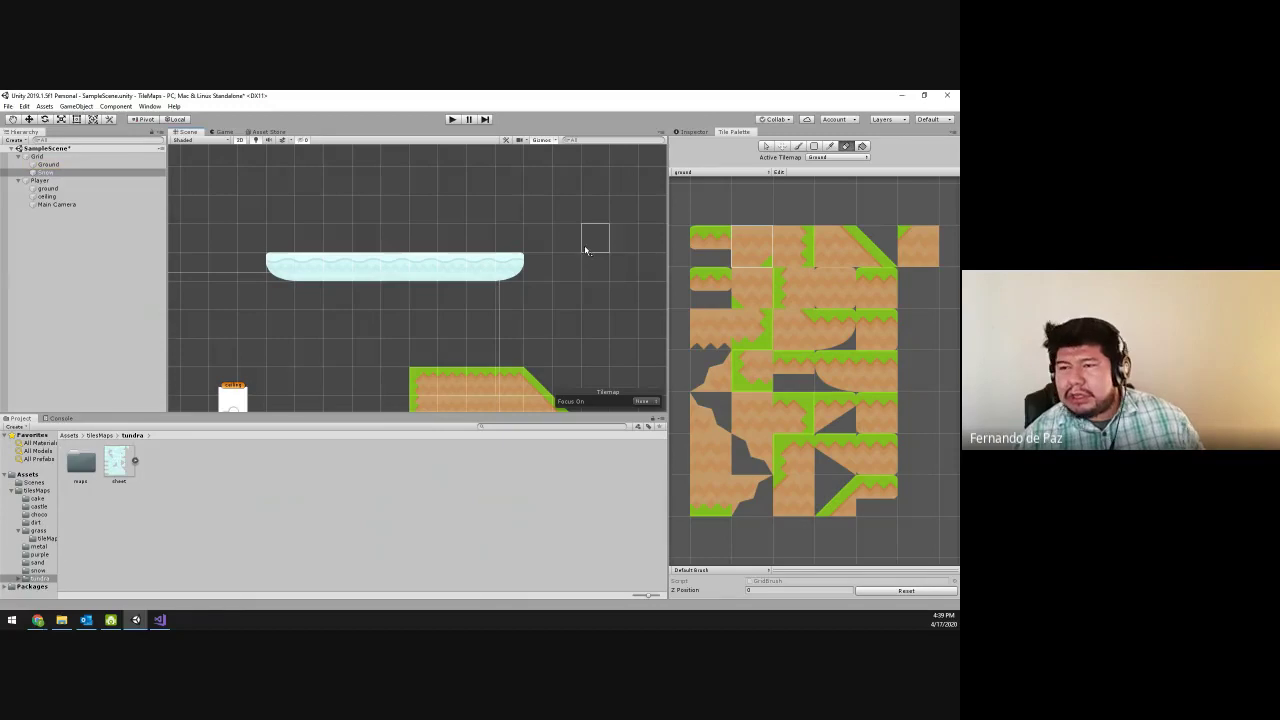
left_click(814, 157)
left_click(816, 167)
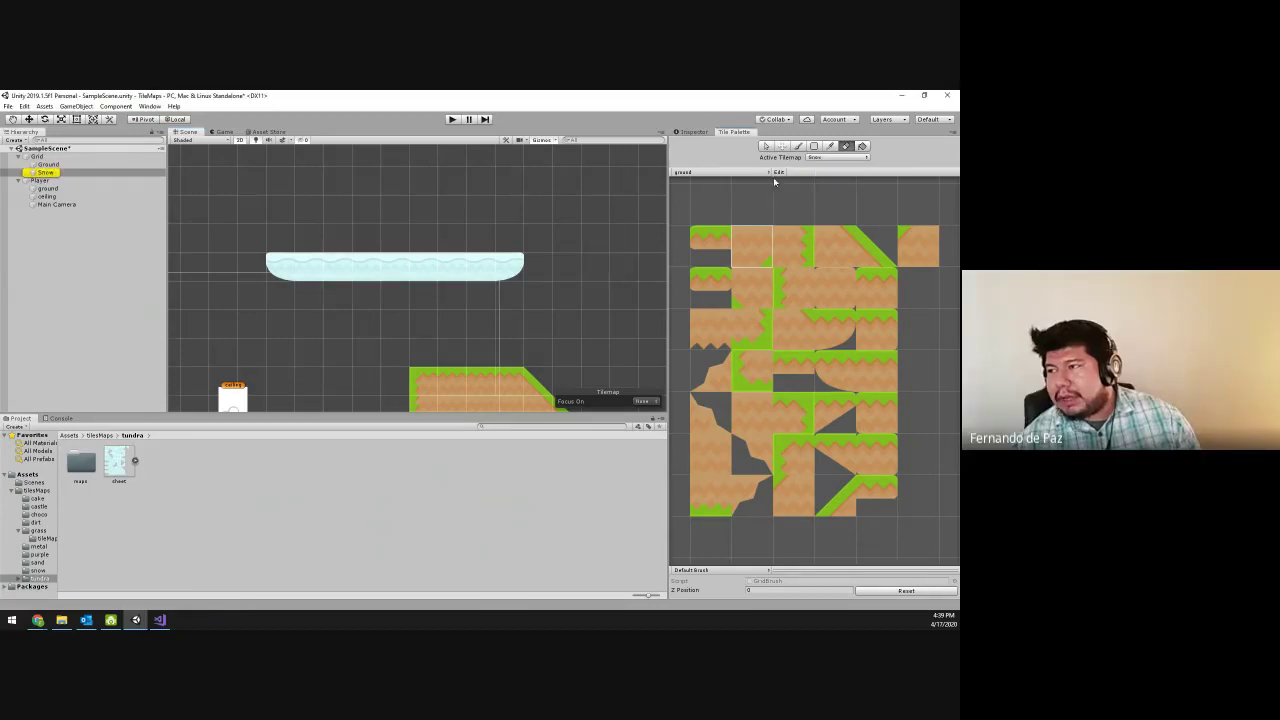
left_click(749, 173)
left_click(740, 197)
- Add a Tilemap Collider 2D component to the Snow tilemap
scroll(425, 345, "down", 2)
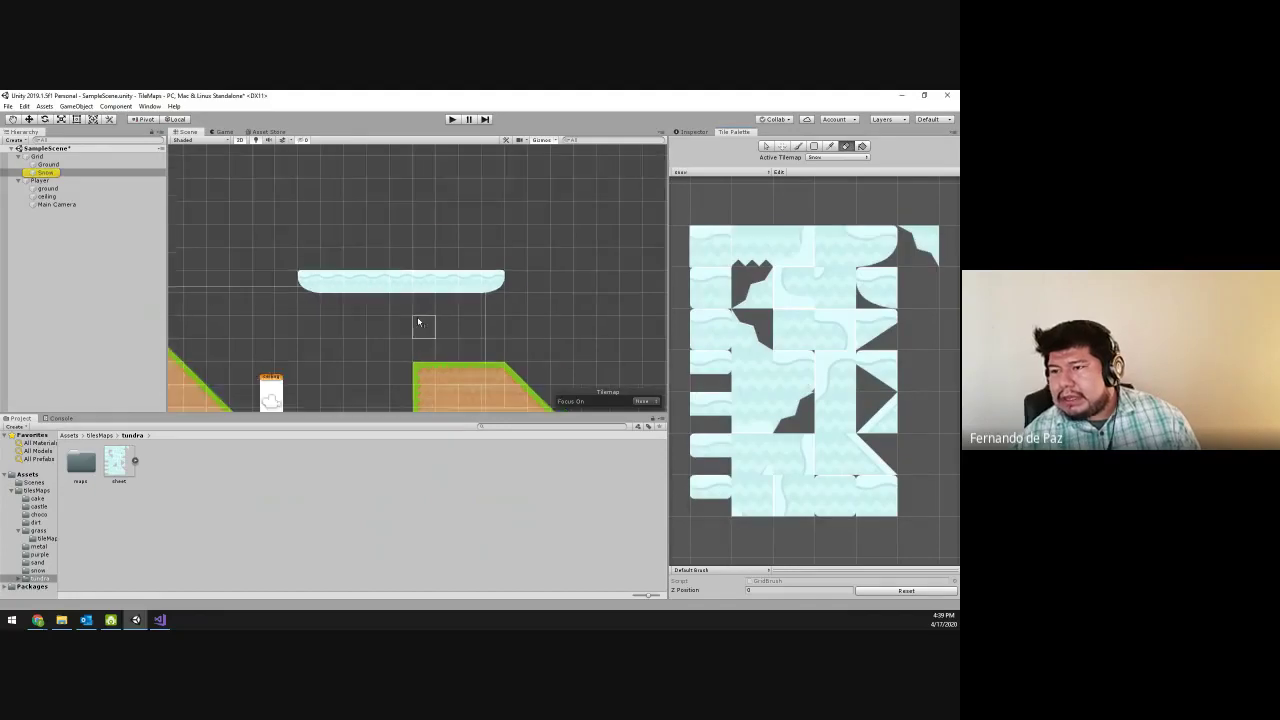
middle_click_drag(425, 345, 546, 291)
middle_click_drag(391, 260, 314, 250)
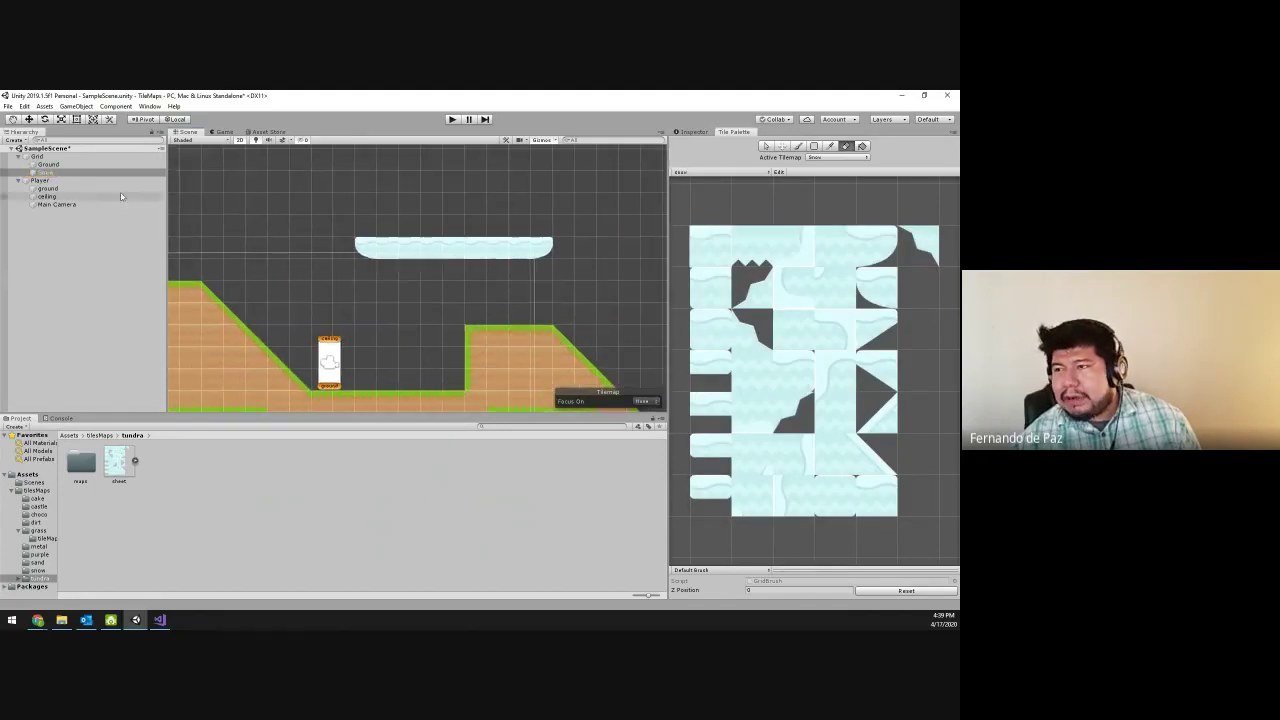
left_click(693, 131)
left_click(813, 400)
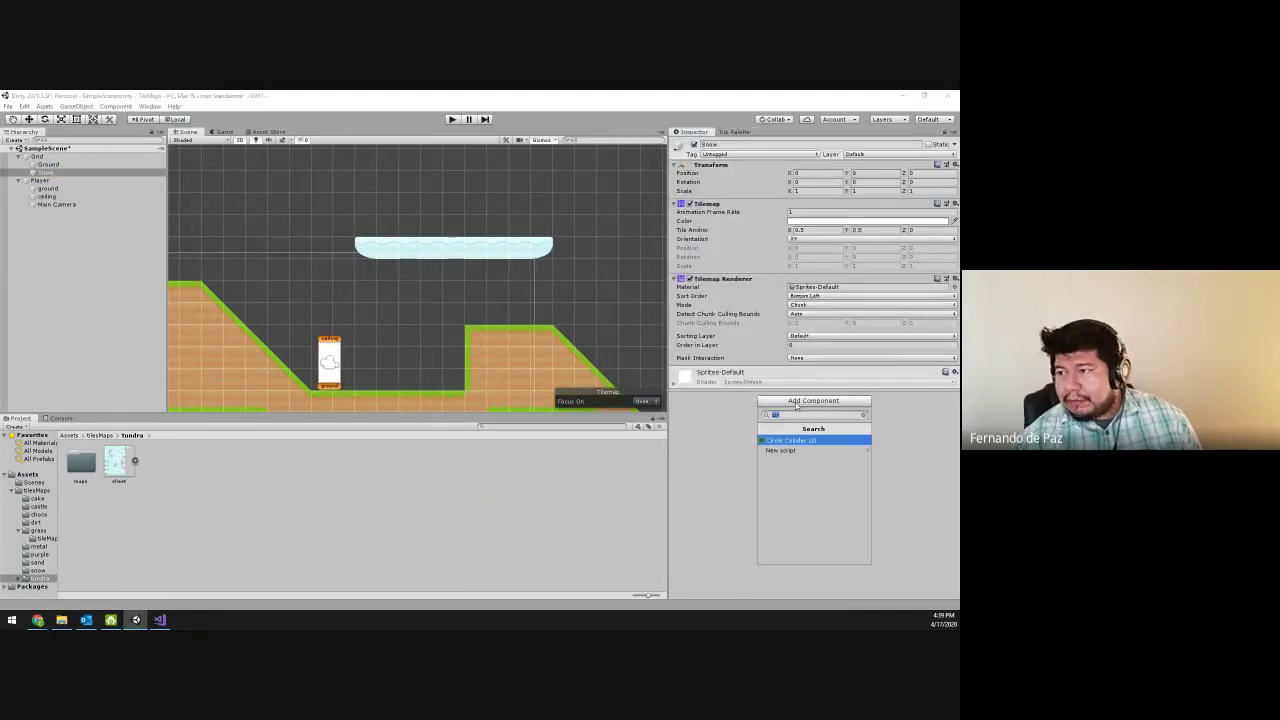
type("tilemap")
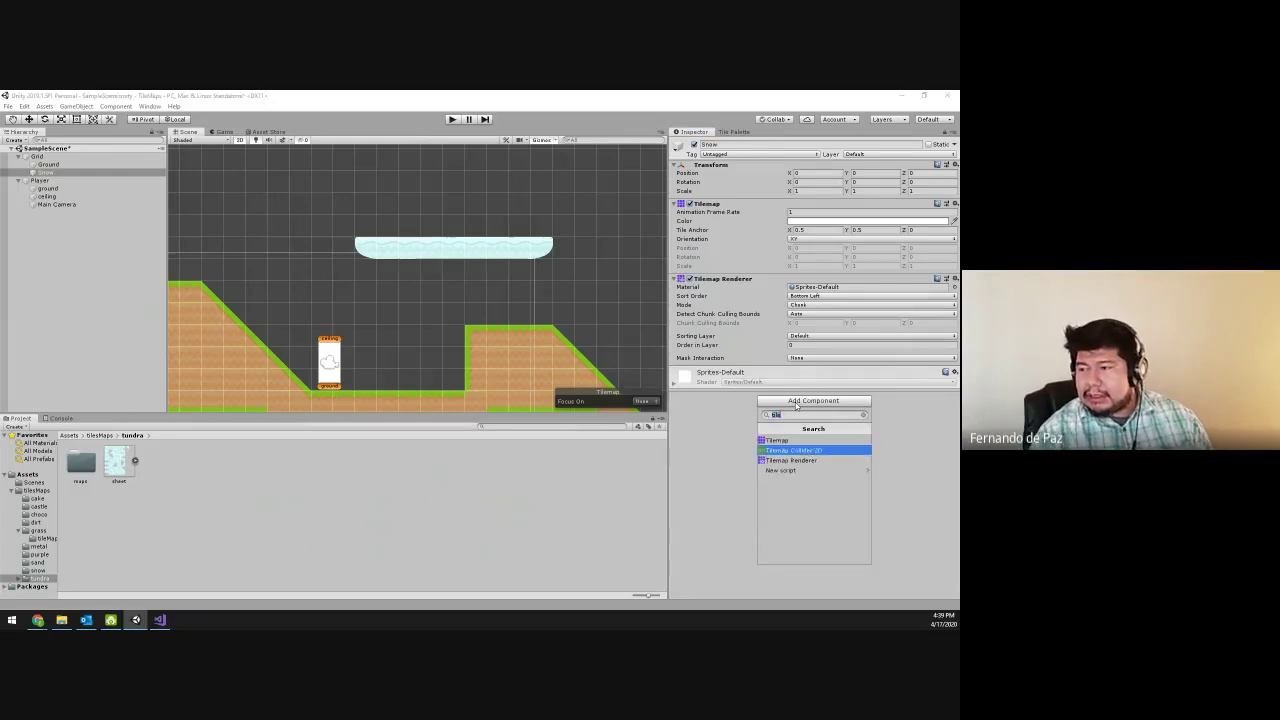
key("Return")
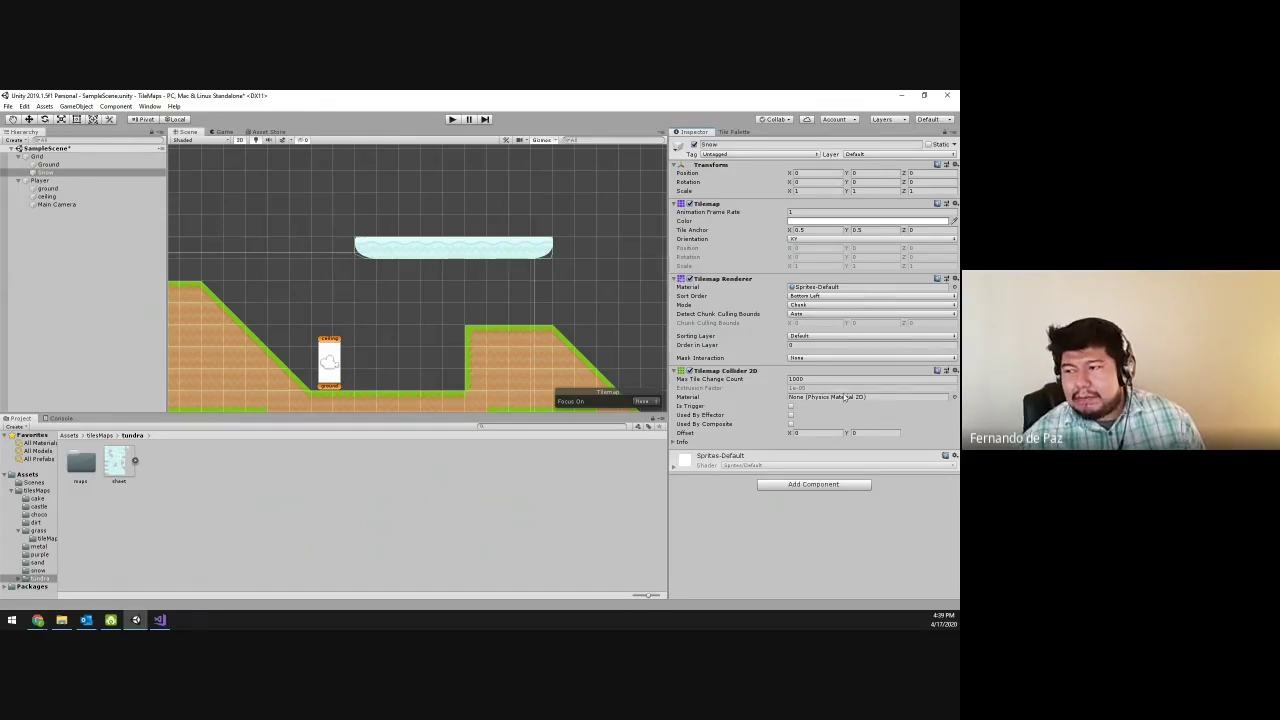
- Create a Physics Material 2D named slippery in the tundra folder
right_click(199, 478)
mouse_move(253, 252)
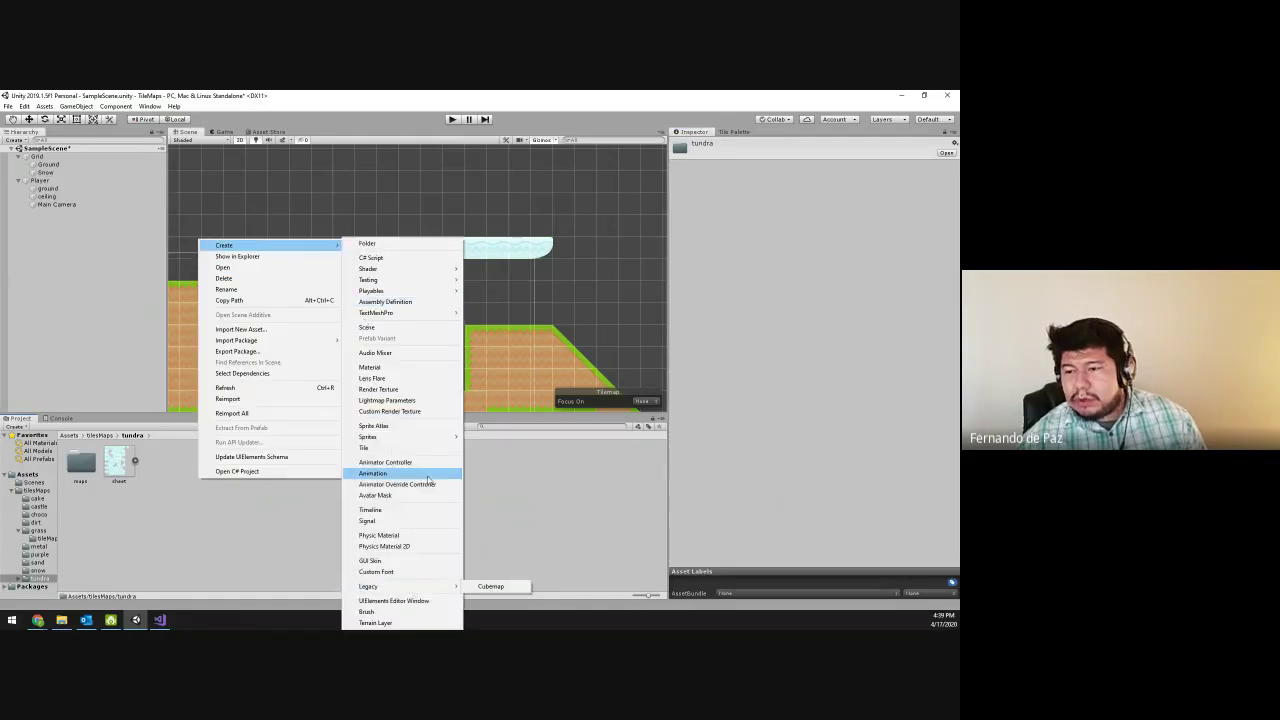
left_click(398, 548)
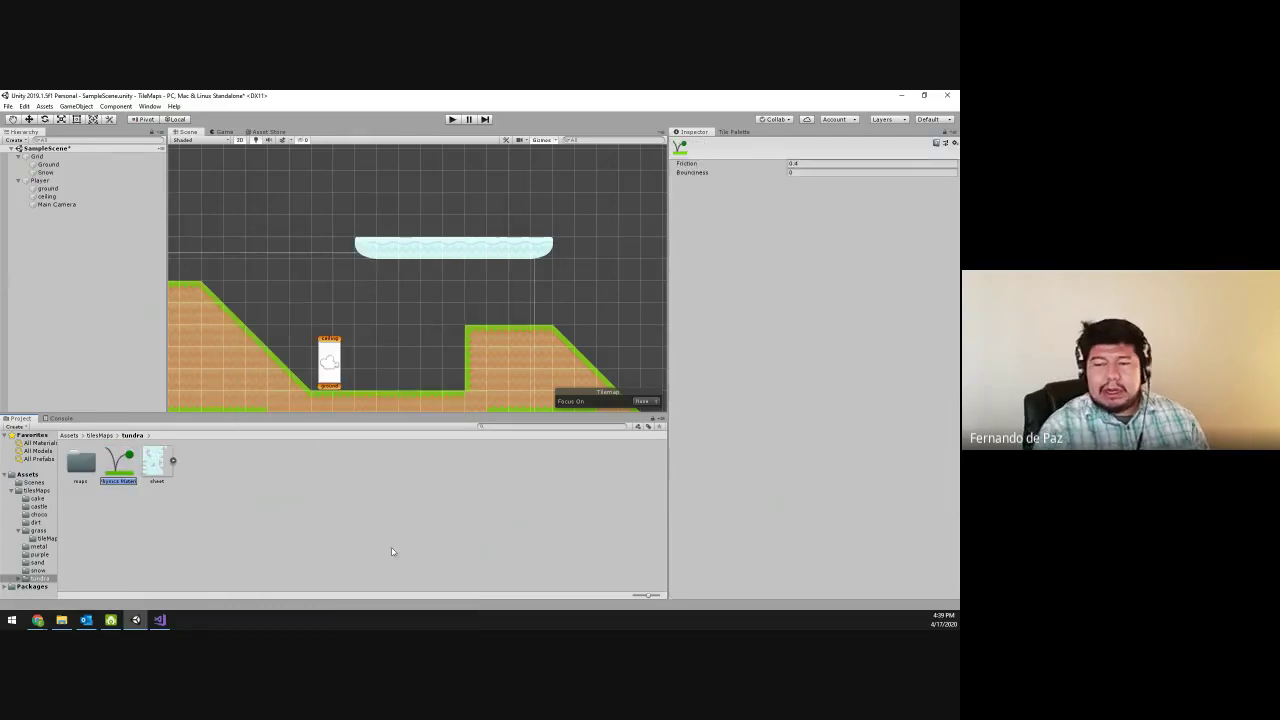
key("Return")
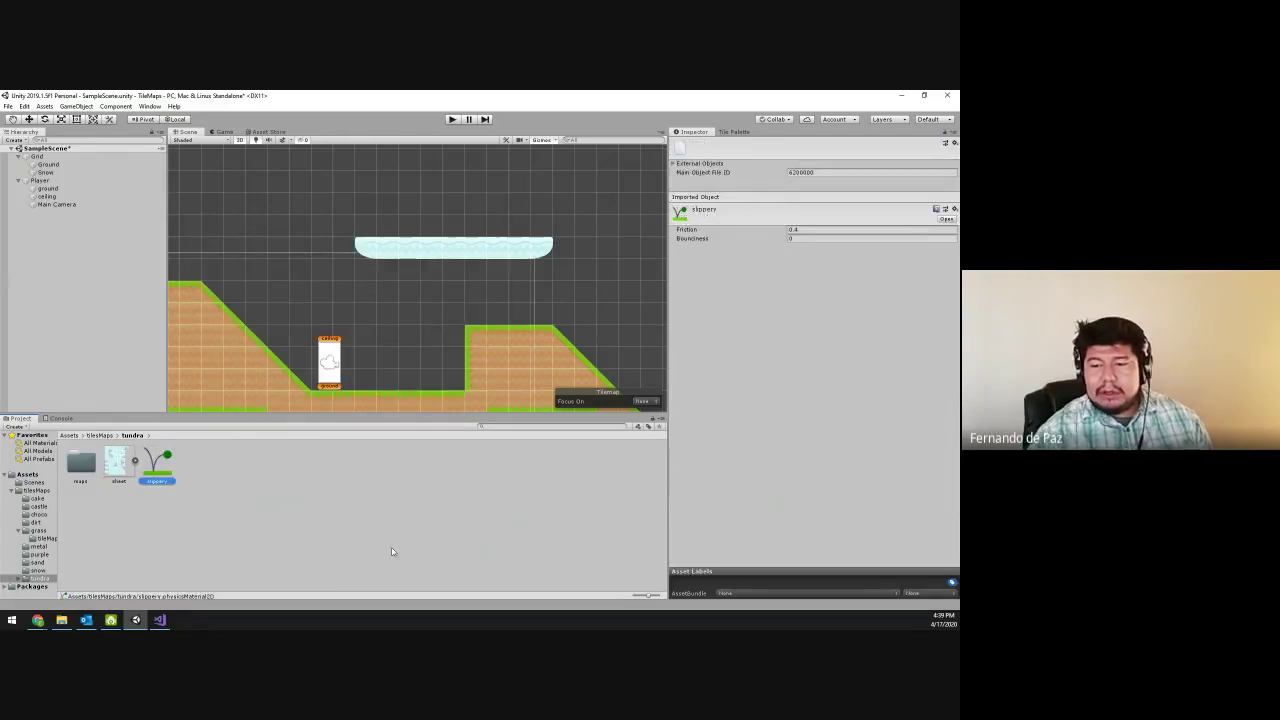
- Set the slippery material's friction to 0 and assign it as the material of the Snow tilemap's collider
left_click(775, 232)
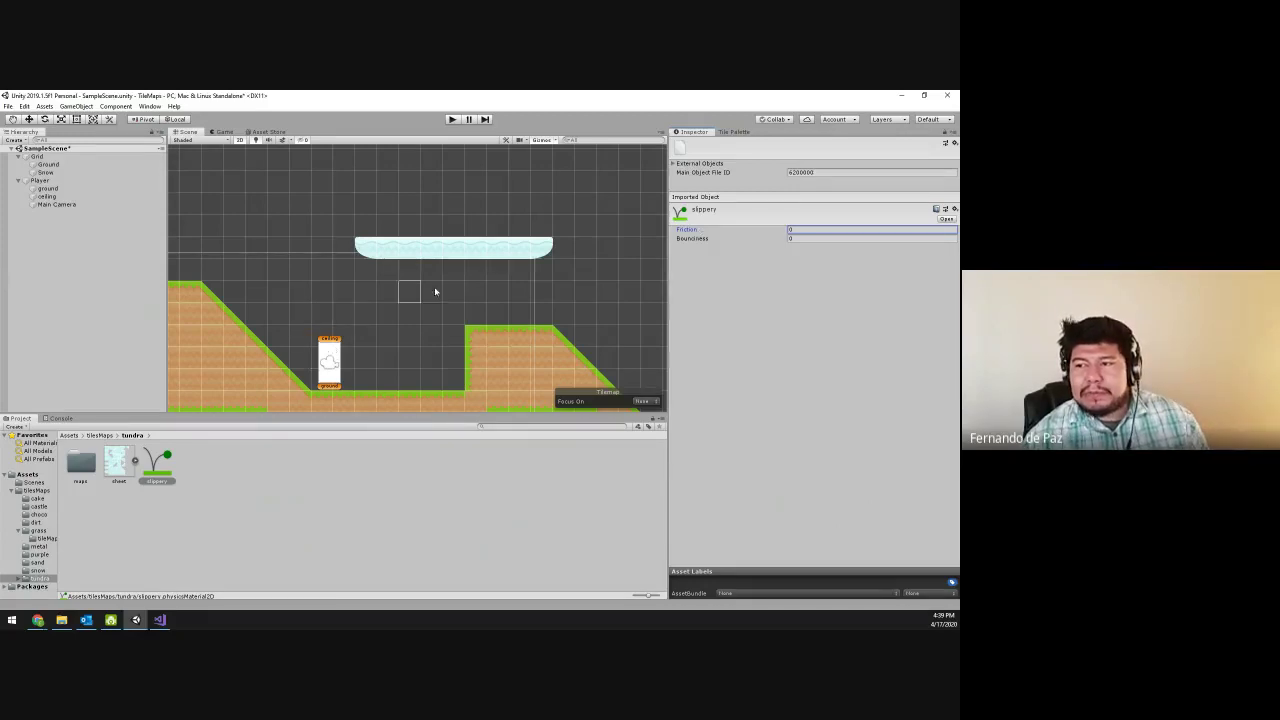
left_click(45, 172)
left_click_drag(150, 472, 814, 399)
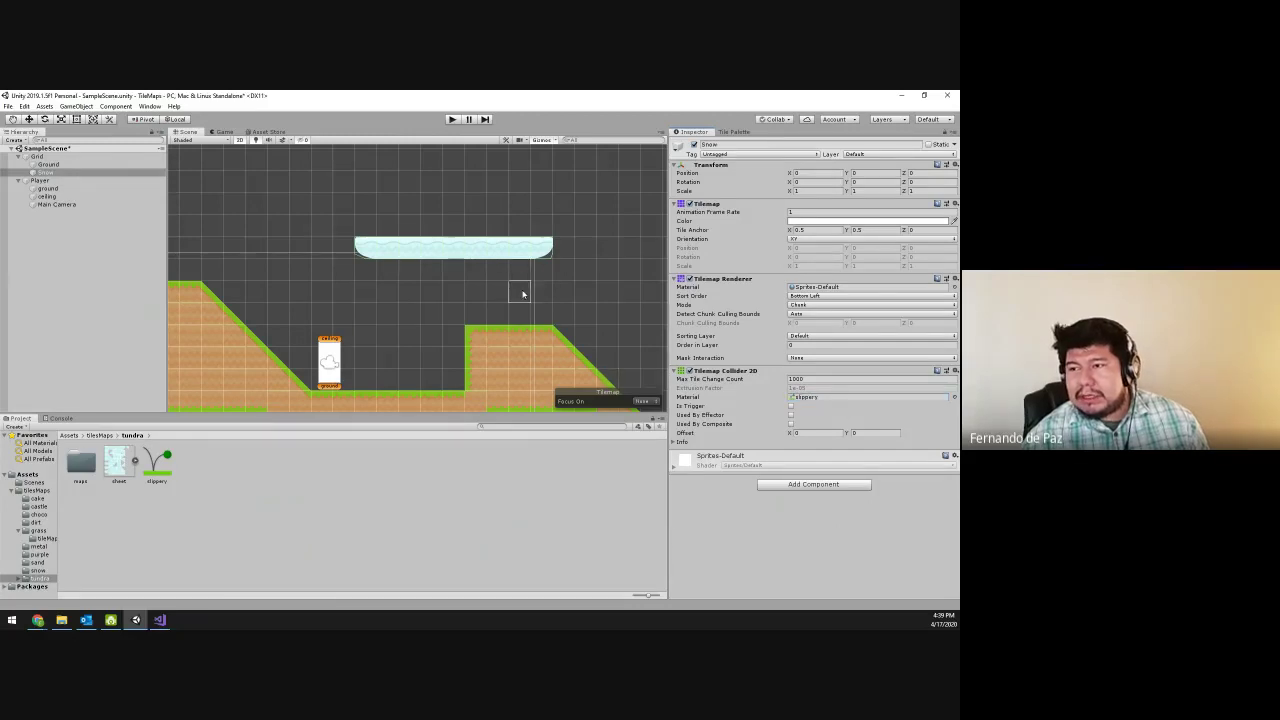
- Select all tiles of the floating snow platform and move them so the platform floats just above the low grass ledge beyond the hill
left_click(734, 131)
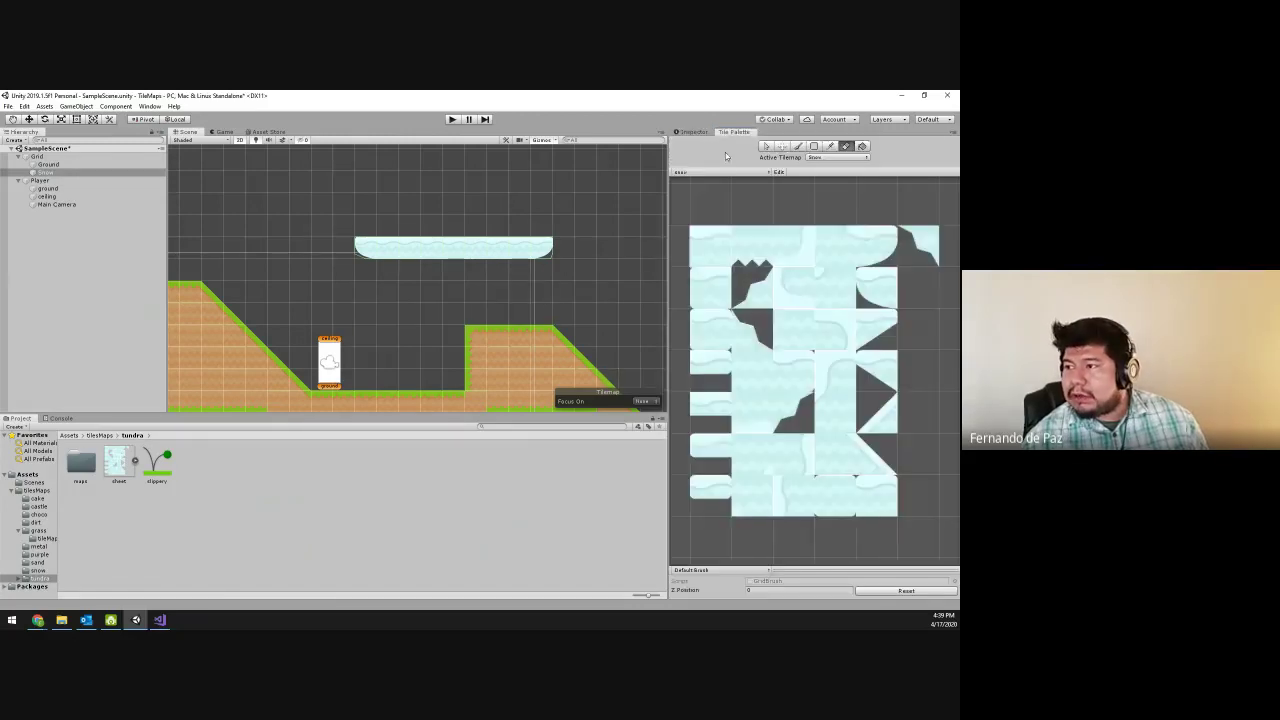
key("s")
left_click(783, 146)
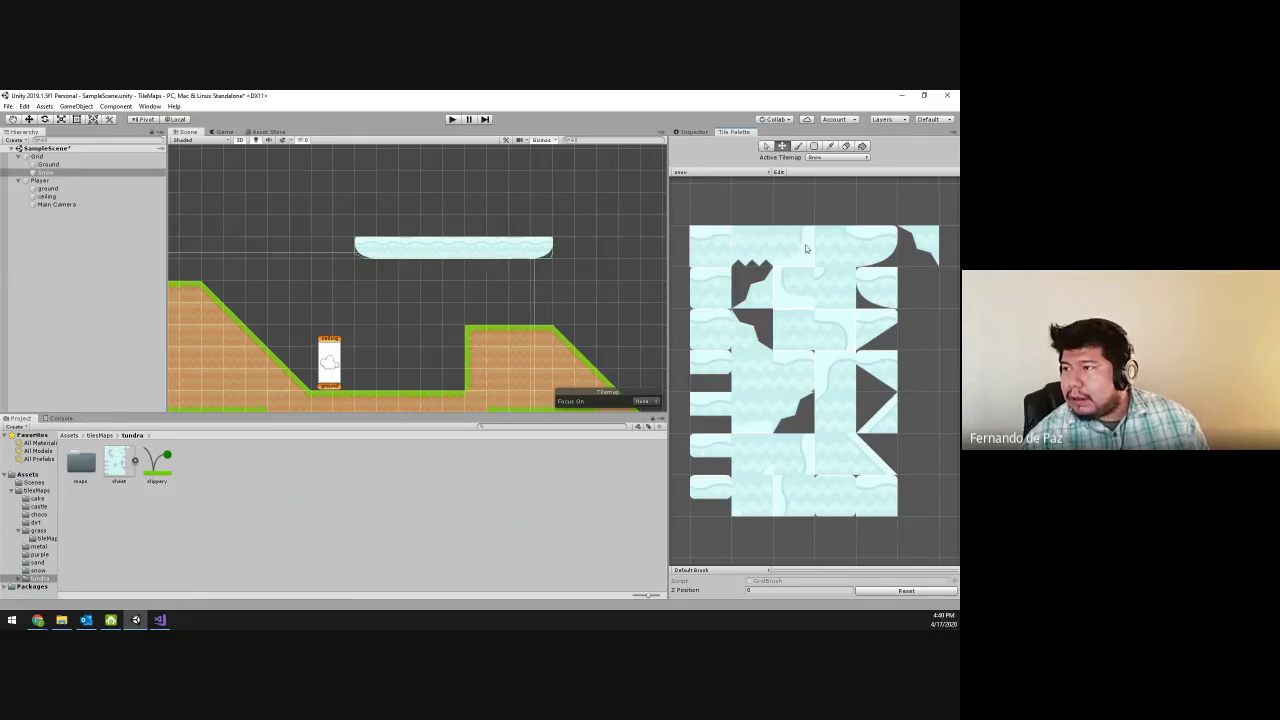
left_click(766, 146)
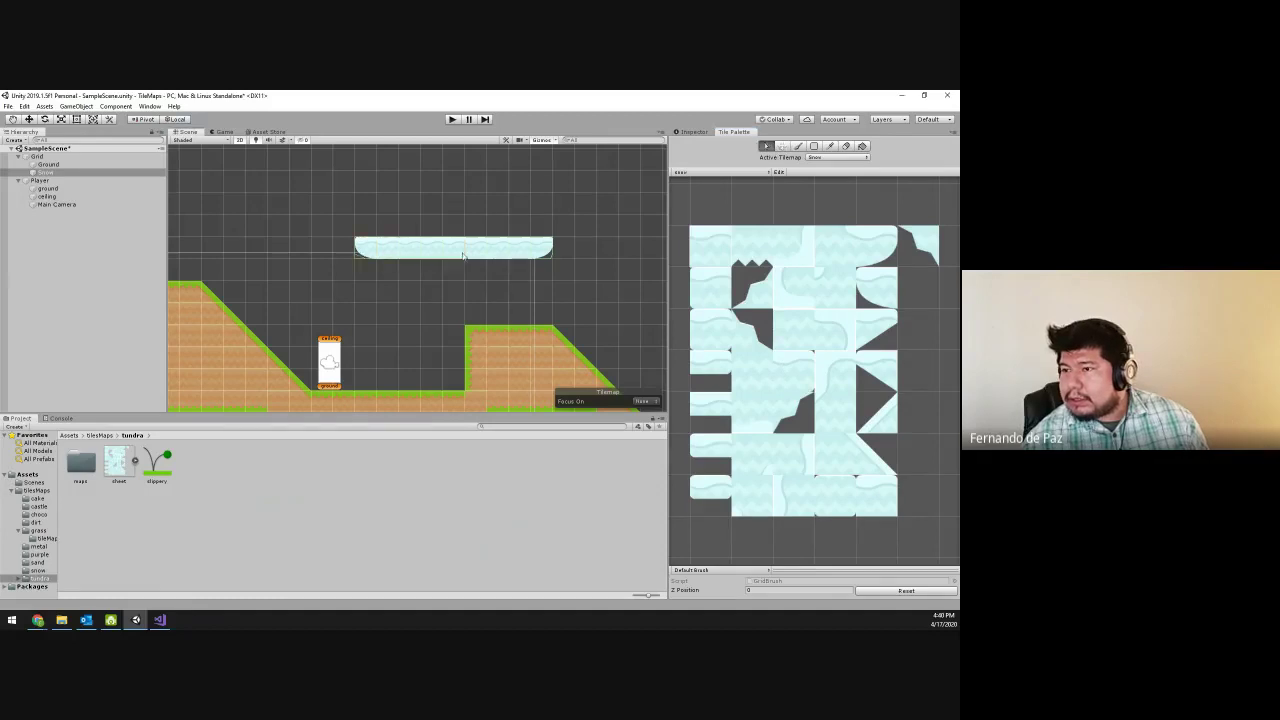
left_click_drag(566, 253, 358, 240)
key("m")
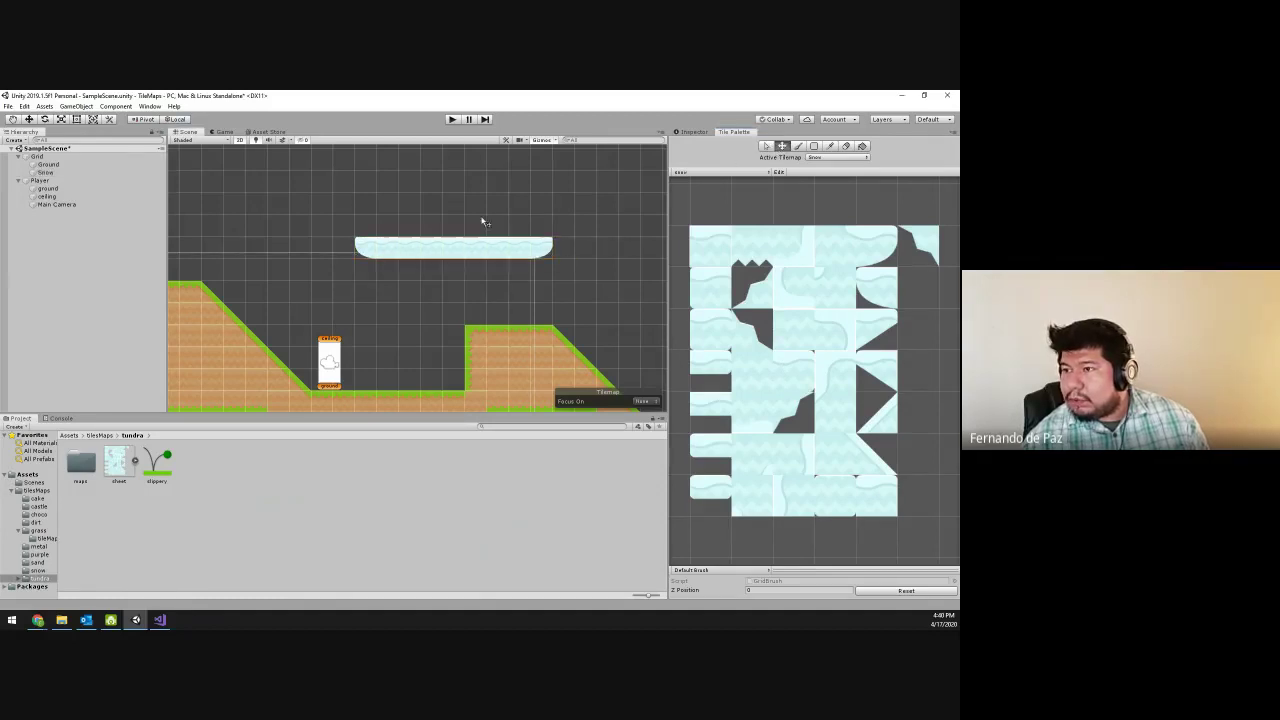
left_click_drag(455, 249, 531, 286)
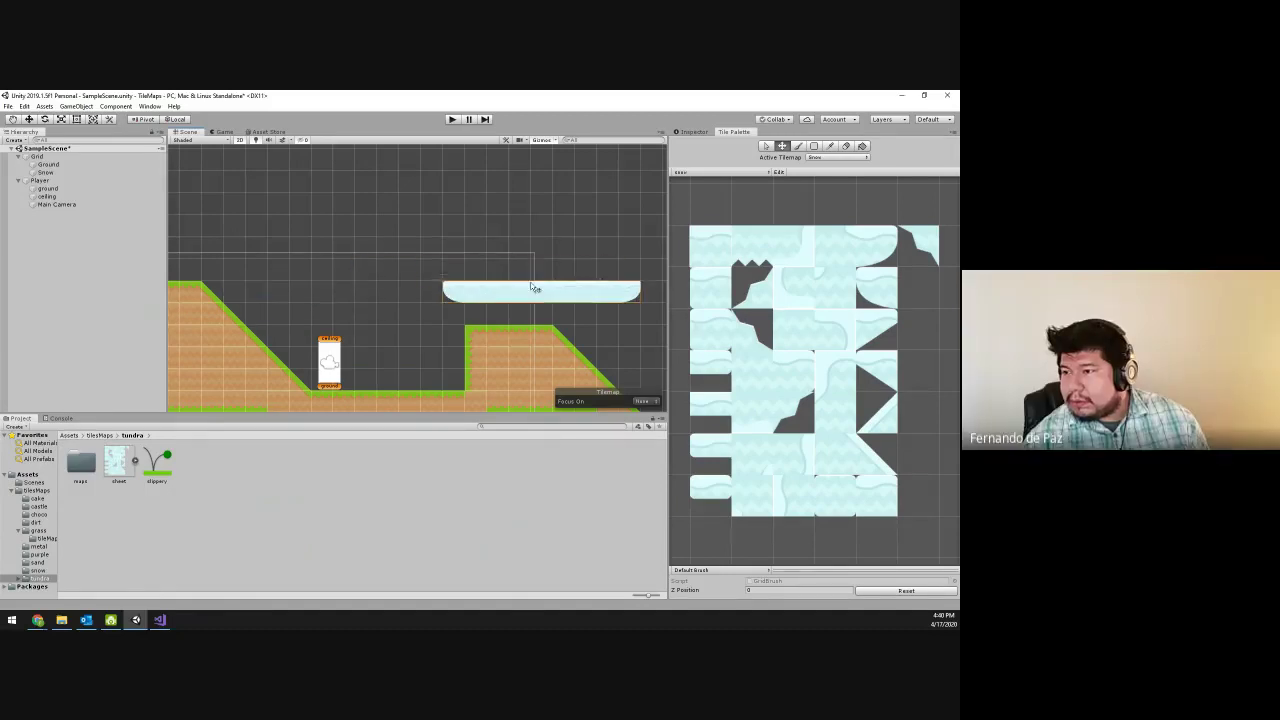
scroll(529, 320, "down", 2)
scroll(529, 320, "down", 1)
middle_click_drag(529, 320, 410, 290)
left_click_drag(445, 272, 520, 319)
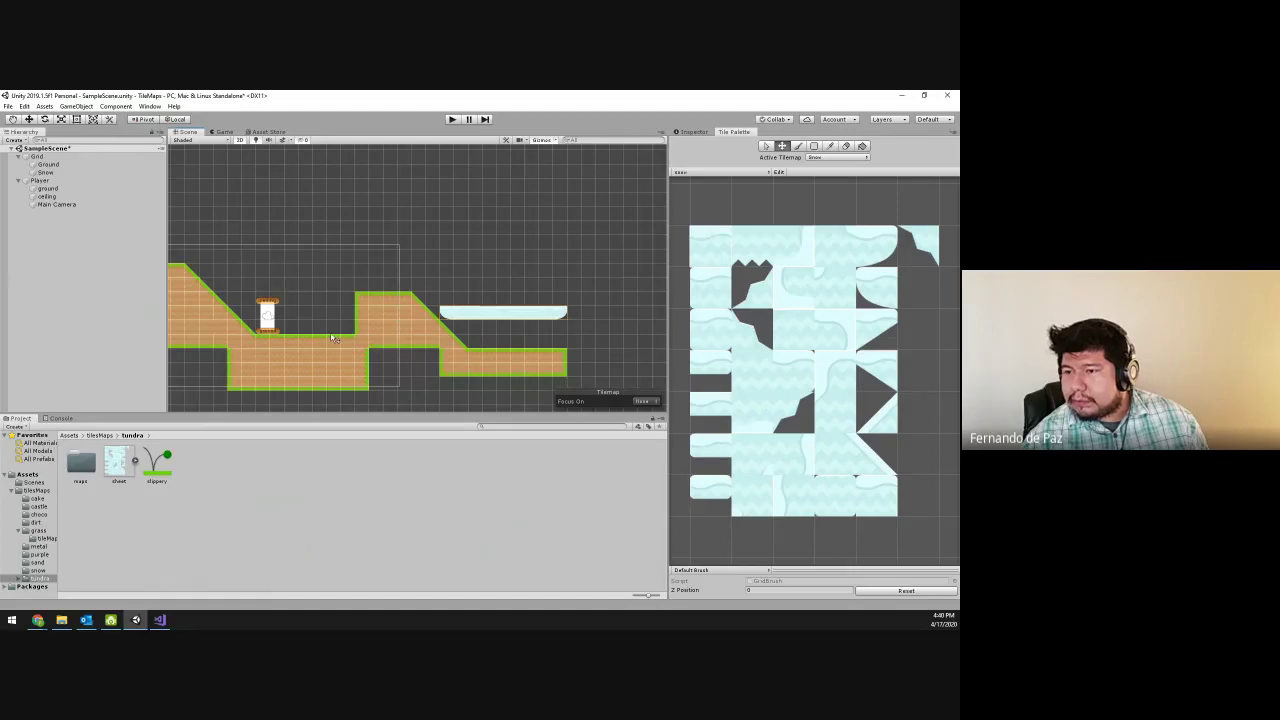
- Play-test the player by running right and jumping towards the hill, and pause the game
left_click(452, 118)
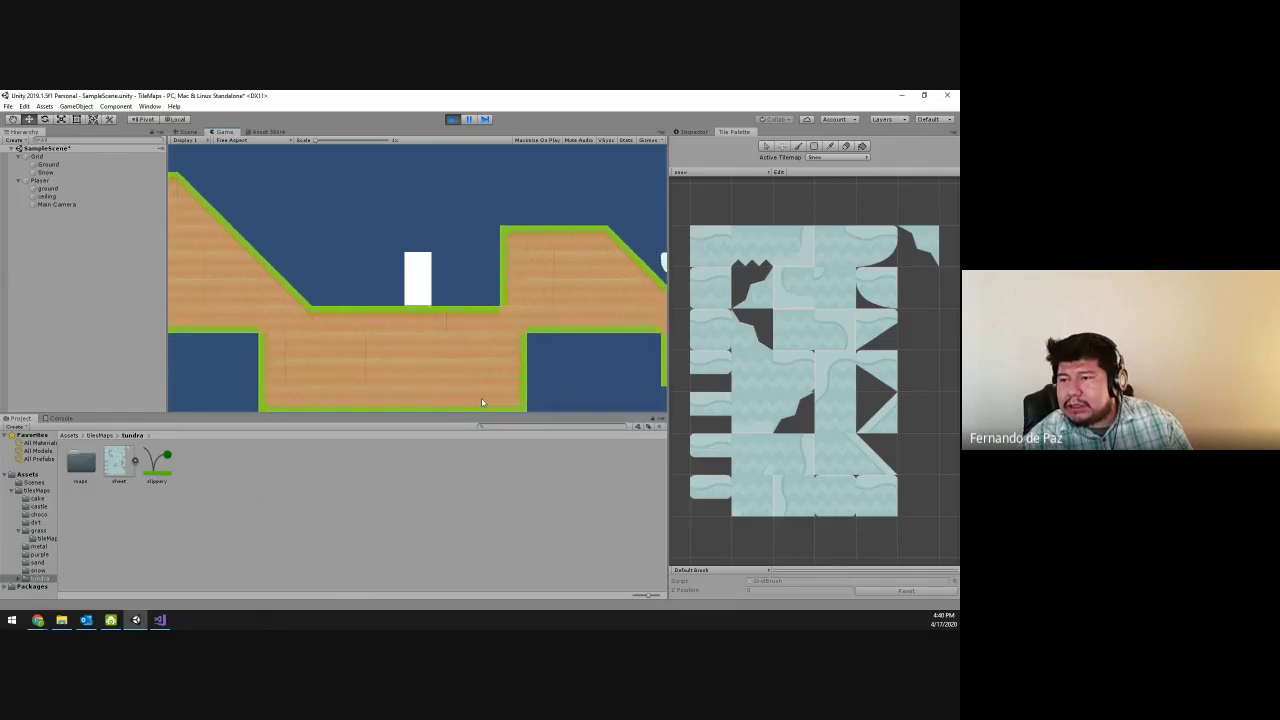
key("Right")
key("space")
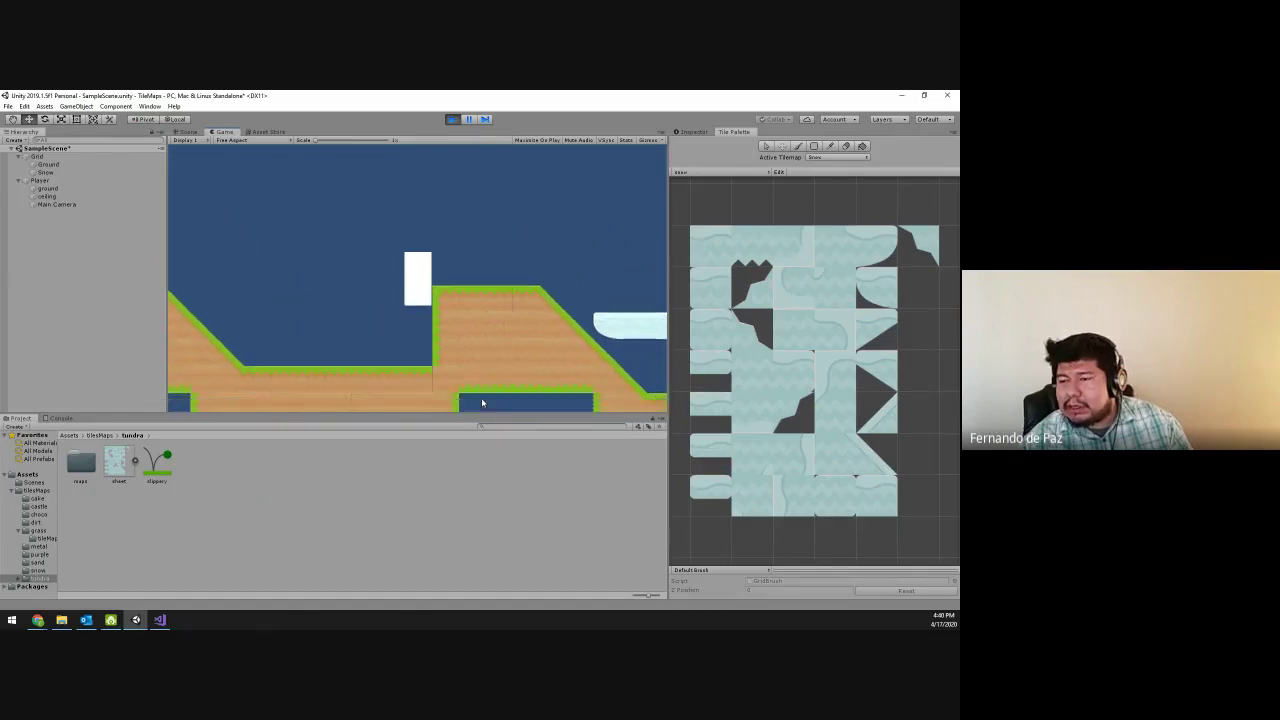
key("ctrl+p")
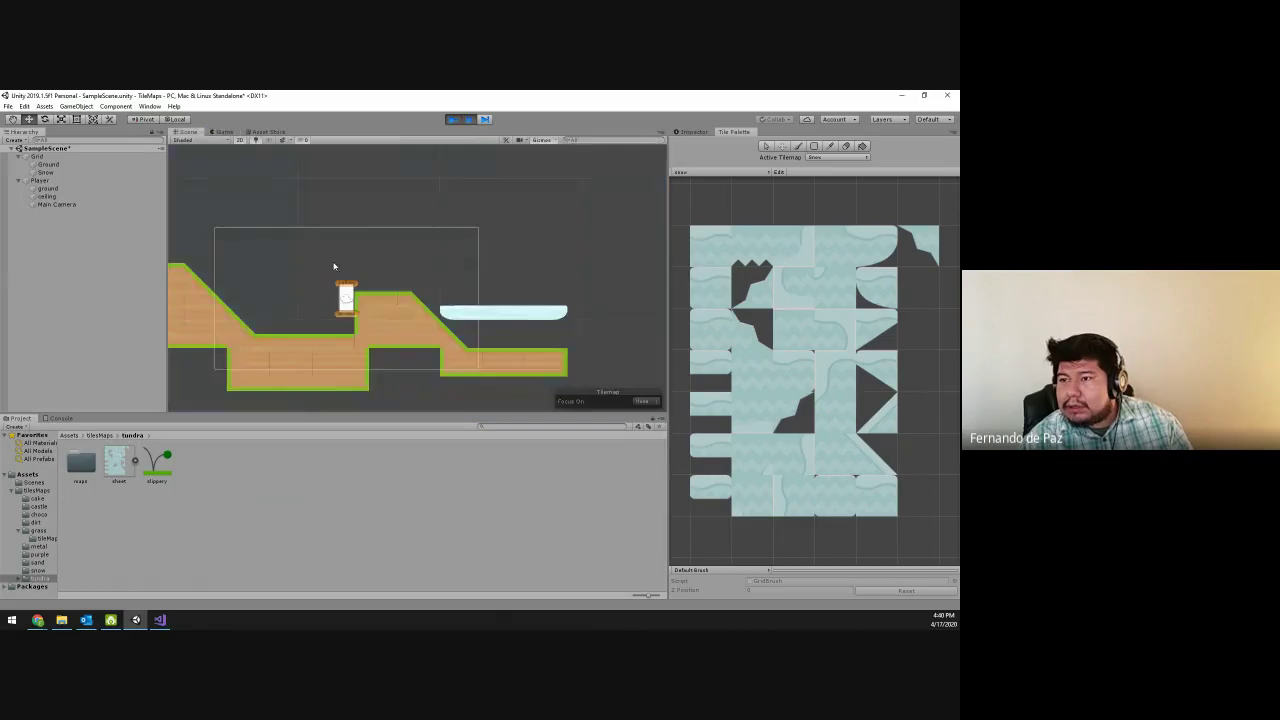
- Move the player up onto the hilltop in the paused scene and resume the game
scroll(317, 290, "up", 2)
left_click(336, 273)
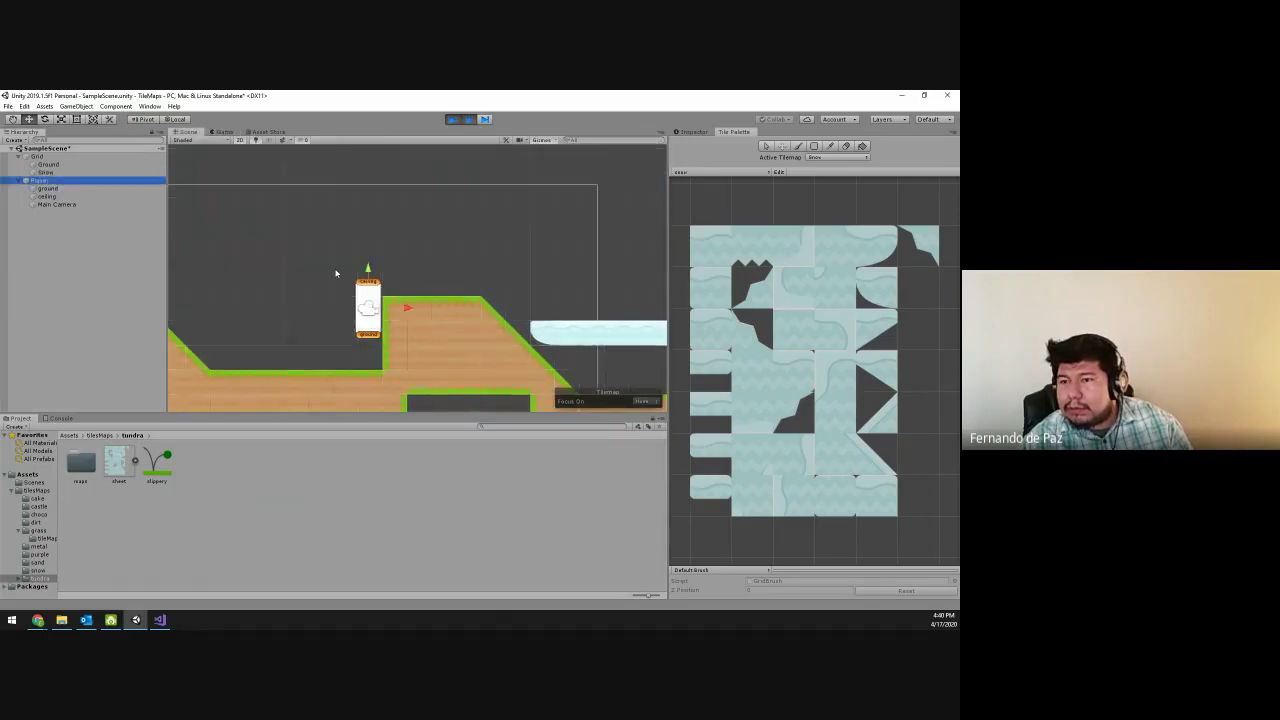
left_click_drag(372, 293, 420, 240)
key("ctrl+p")
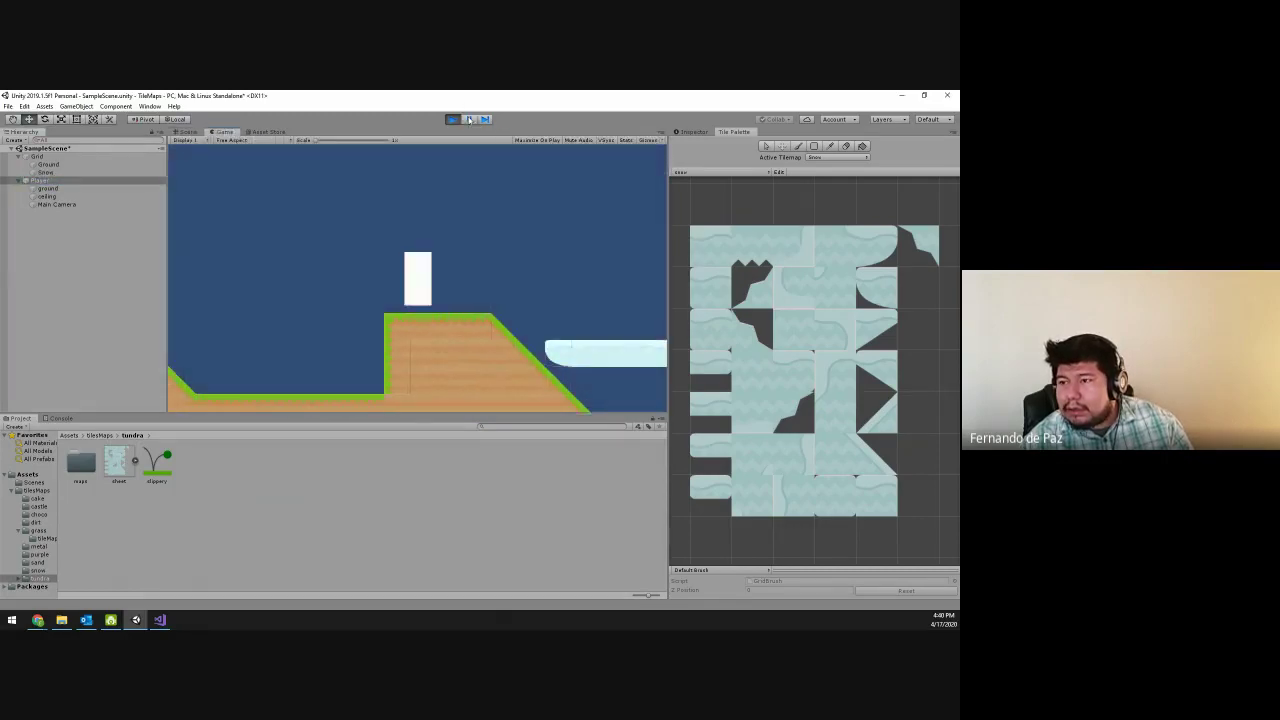
- Play-test the snow platform's slipperiness by moving the player back and forth and jumping on it, and stop the game
key("Right")
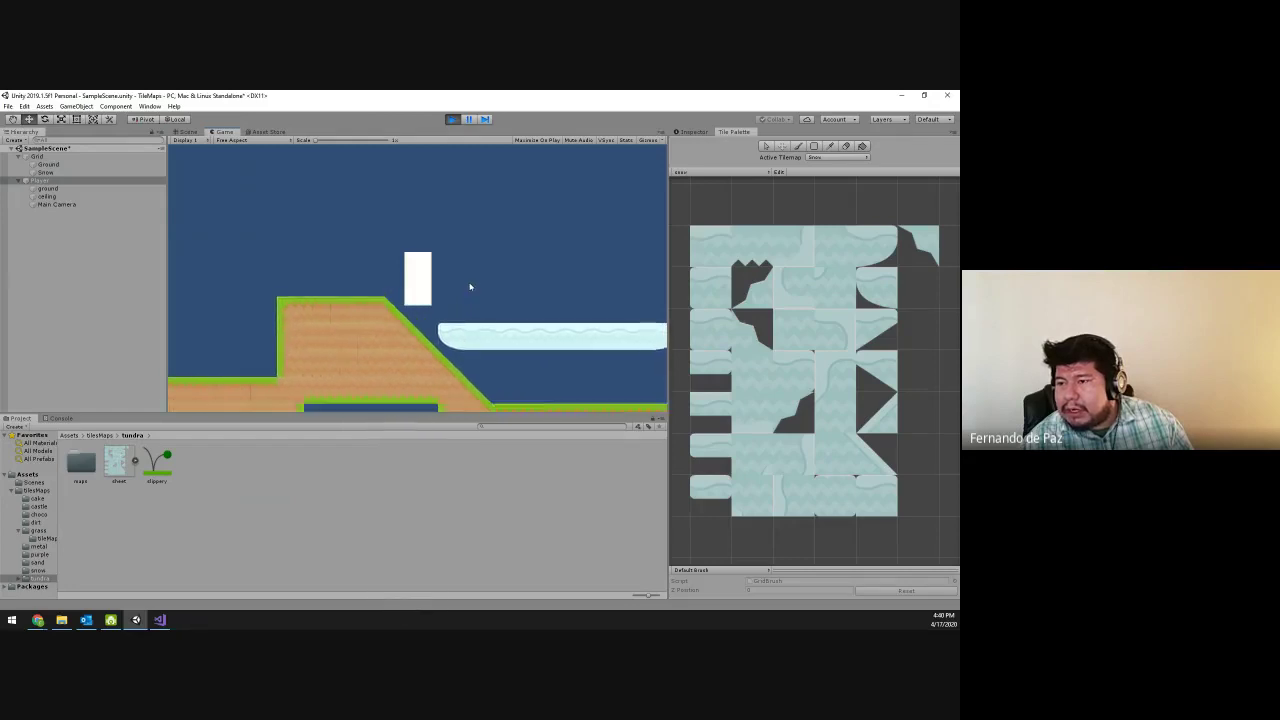
key("Left")
key("Right")
key("Left")
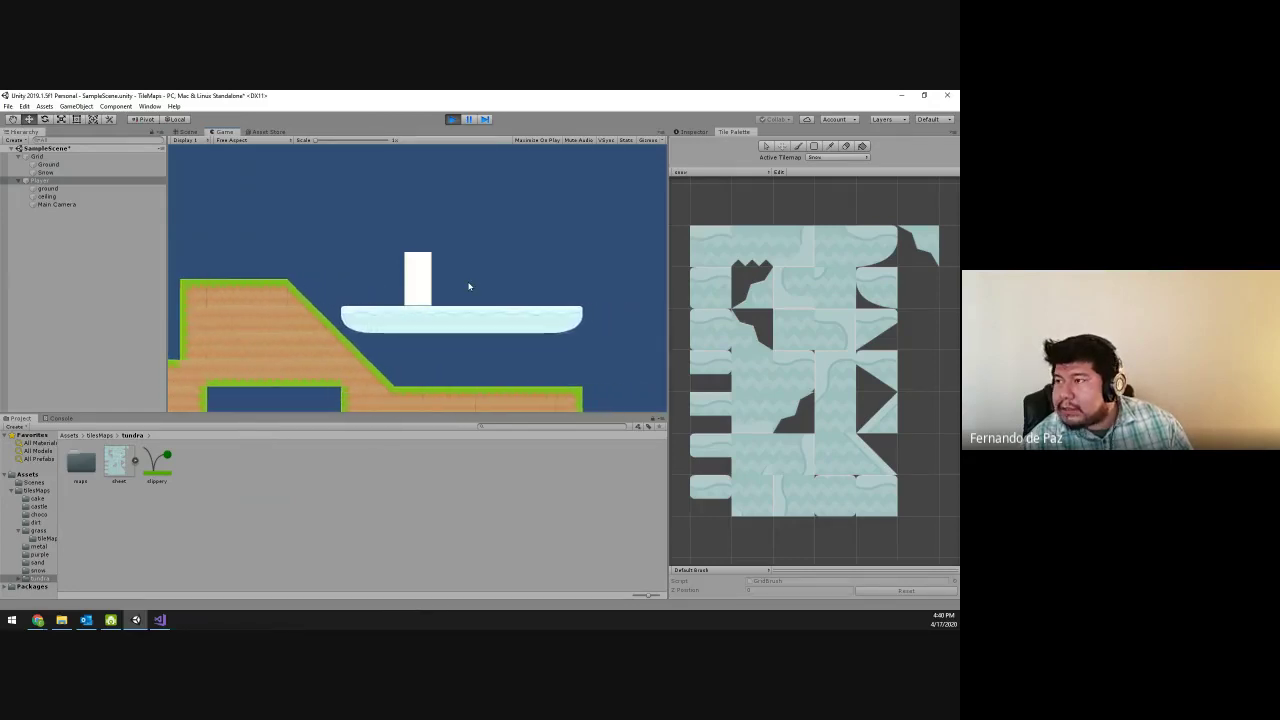
key("Right")
key("Left")
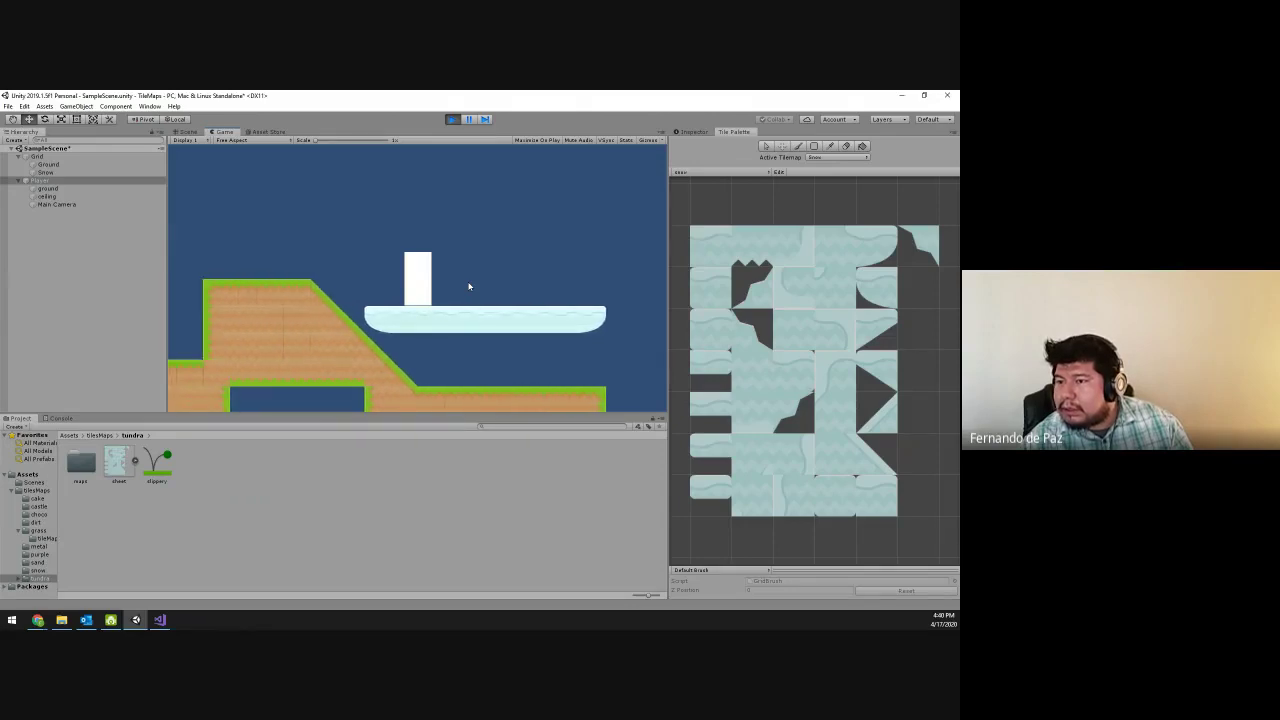
key("Right")
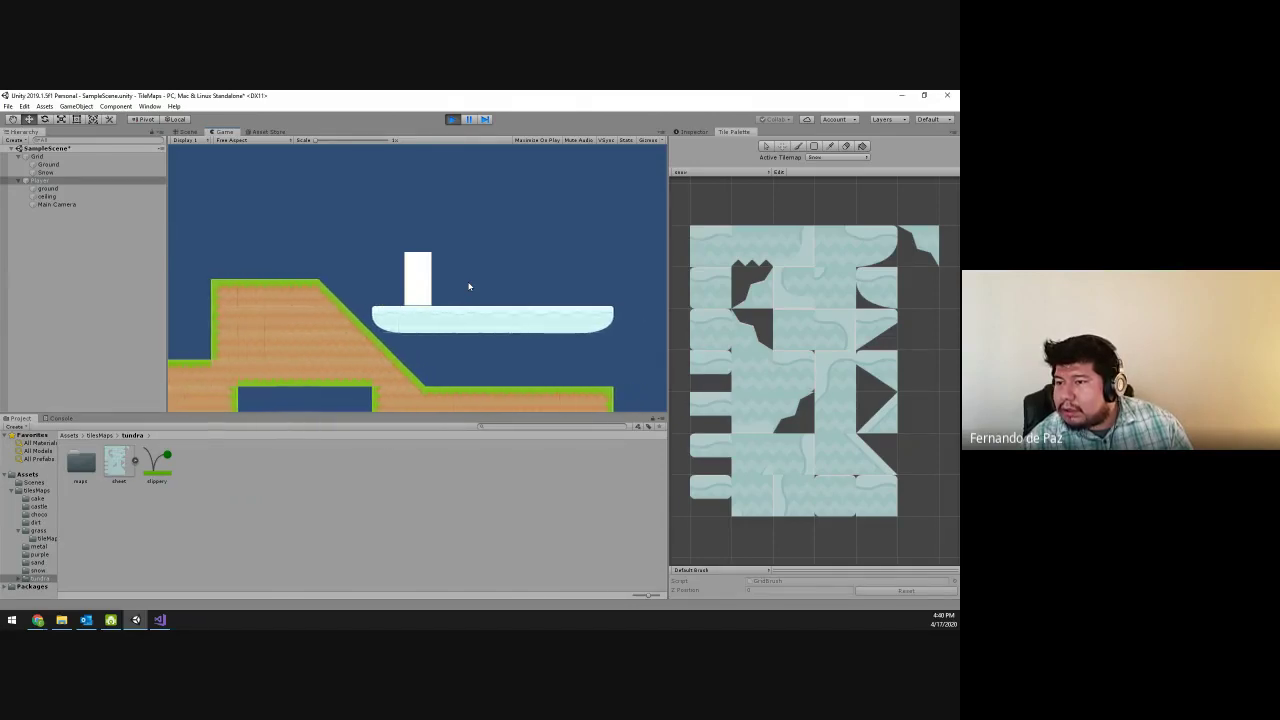
key("space")
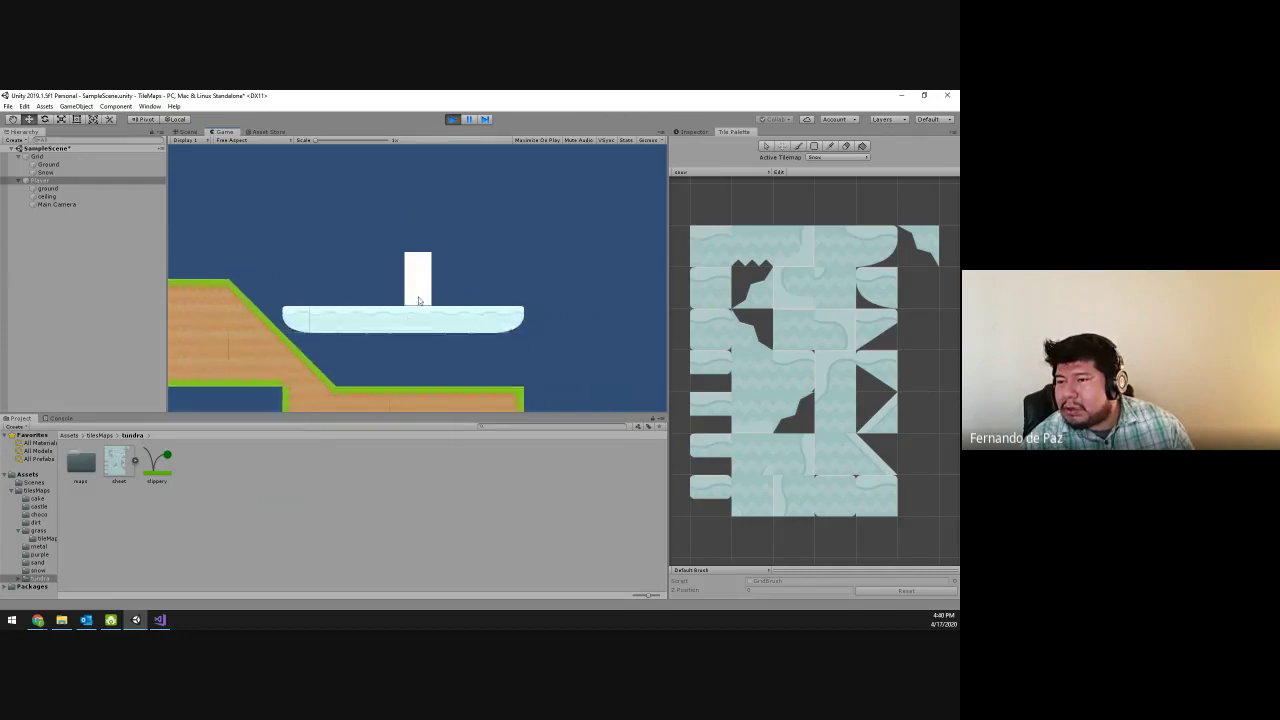
key("Left")
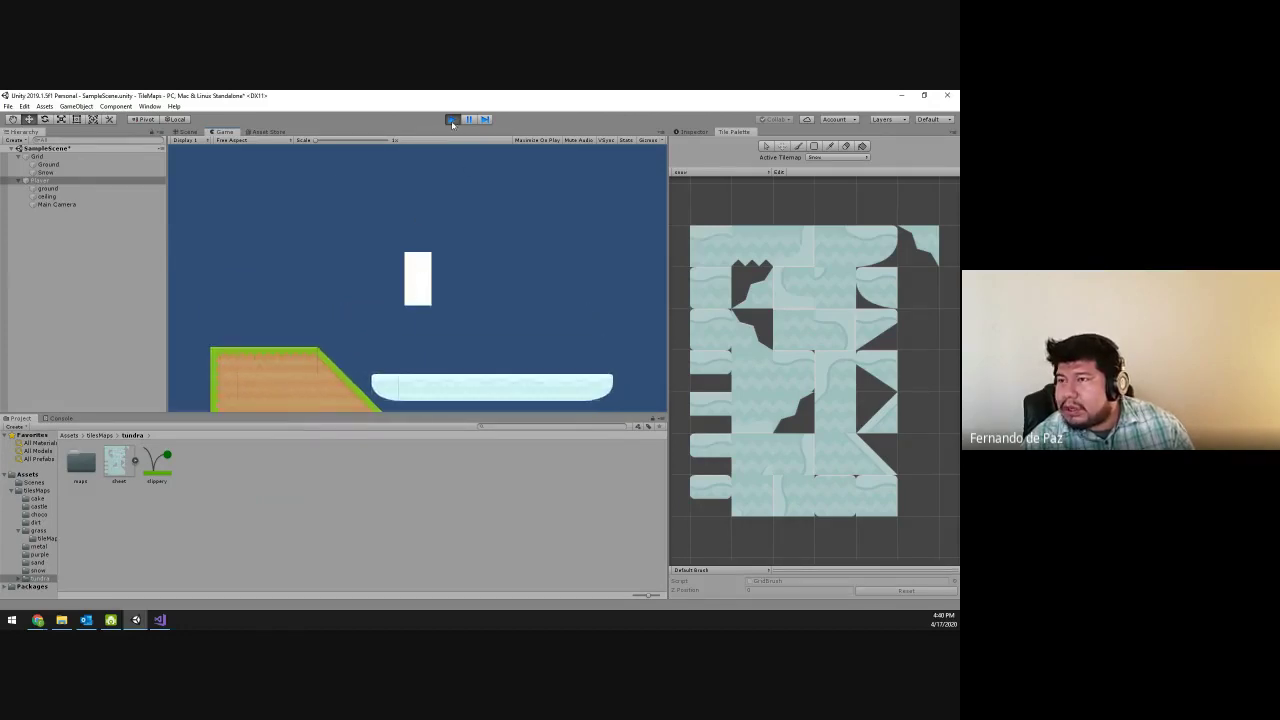
key("ctrl+p")
- Create a circle sprite named ball in the tundra folder
scroll(394, 257, "down", 3)
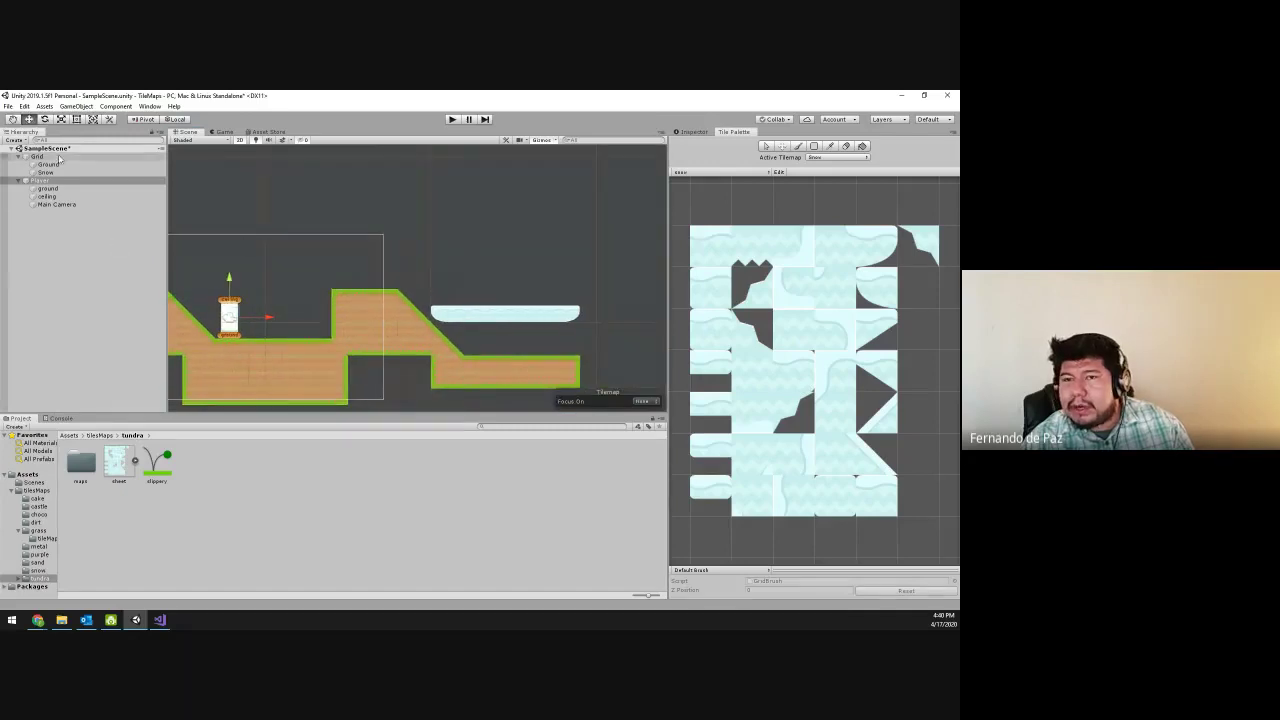
left_click(86, 107)
mouse_move(122, 140)
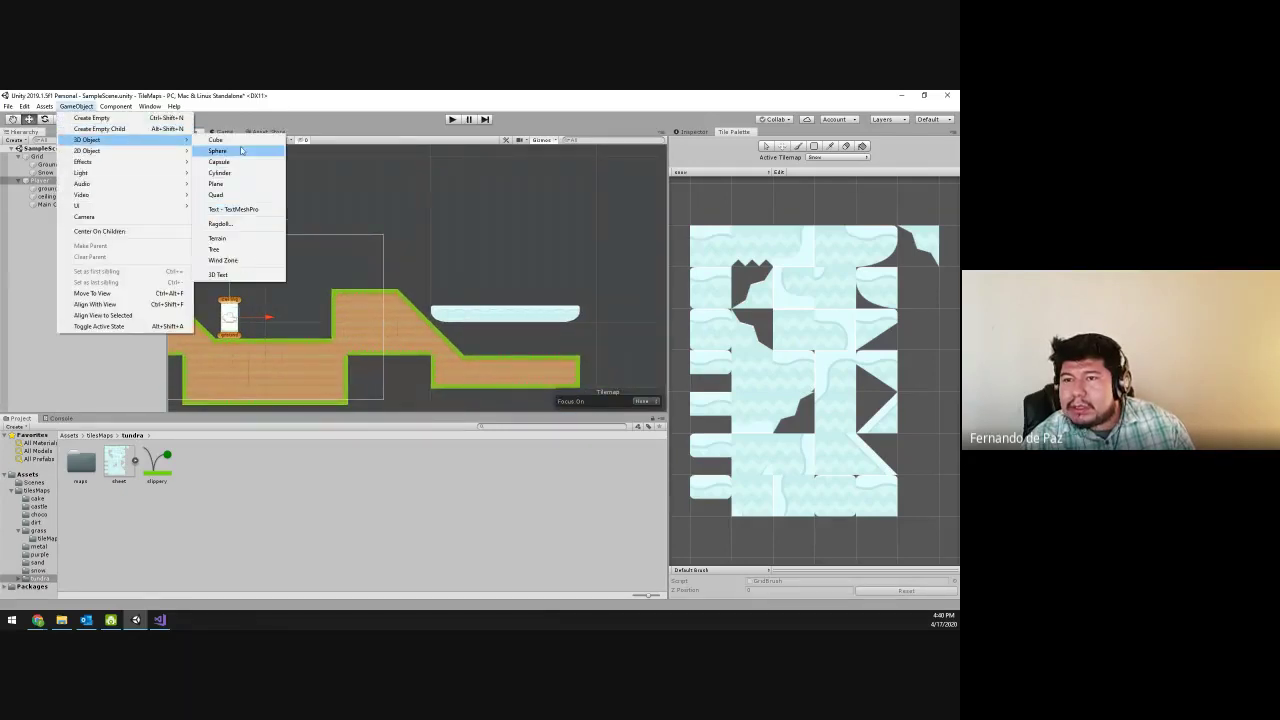
left_click(227, 474)
right_click(227, 474)
mouse_move(300, 241)
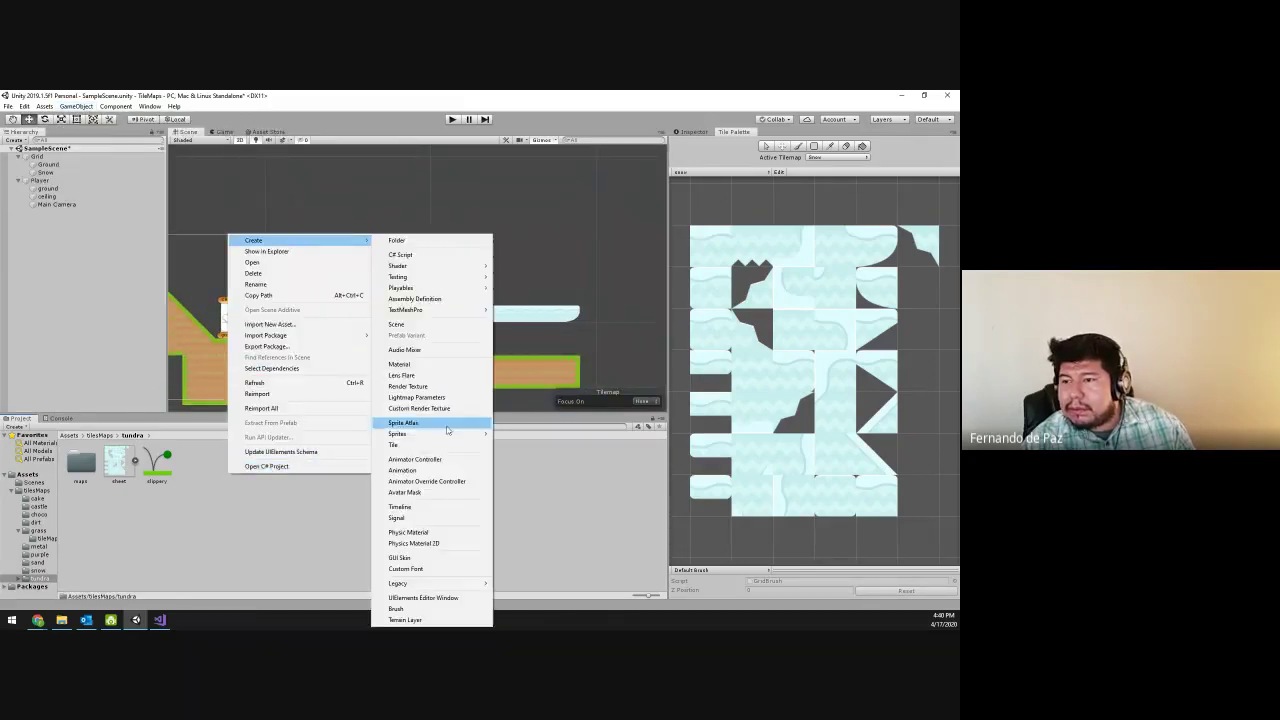
mouse_move(475, 434)
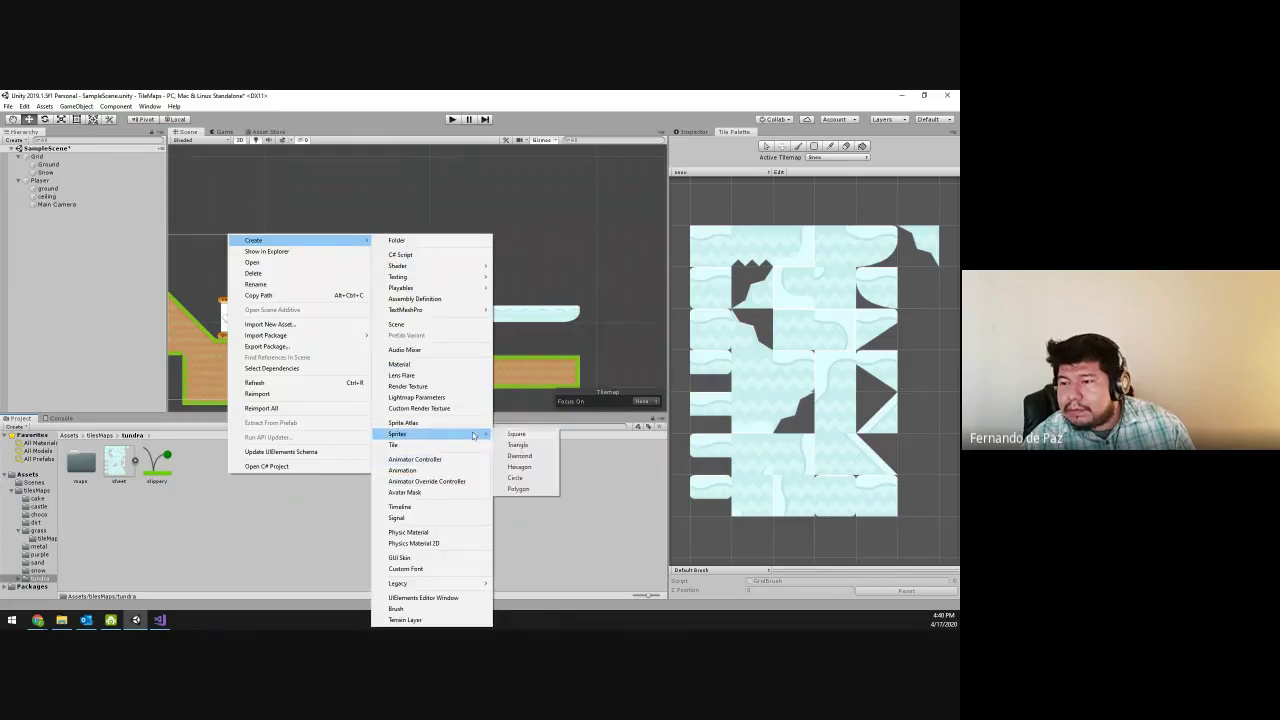
left_click(528, 479)
key("Return")
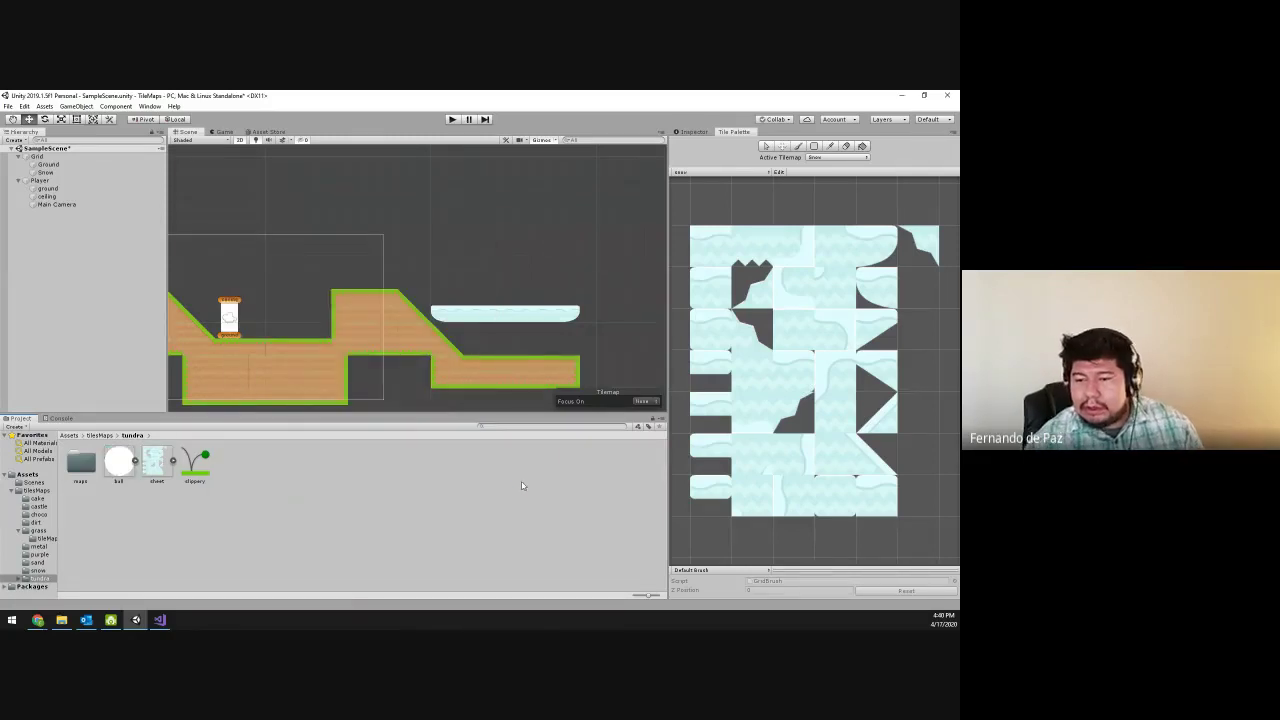
- Place one ball on the grass beside the player and a second above the near end of the snow platform
left_click_drag(129, 470, 277, 321)
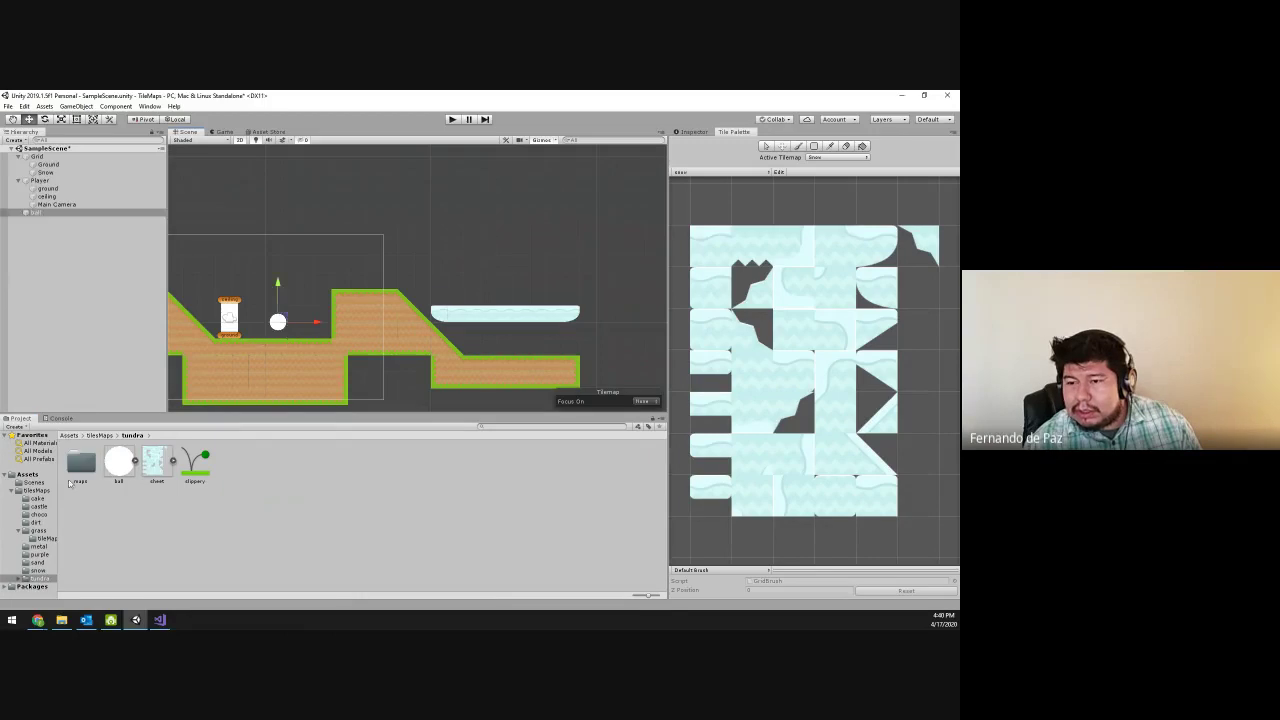
left_click_drag(119, 462, 446, 291)
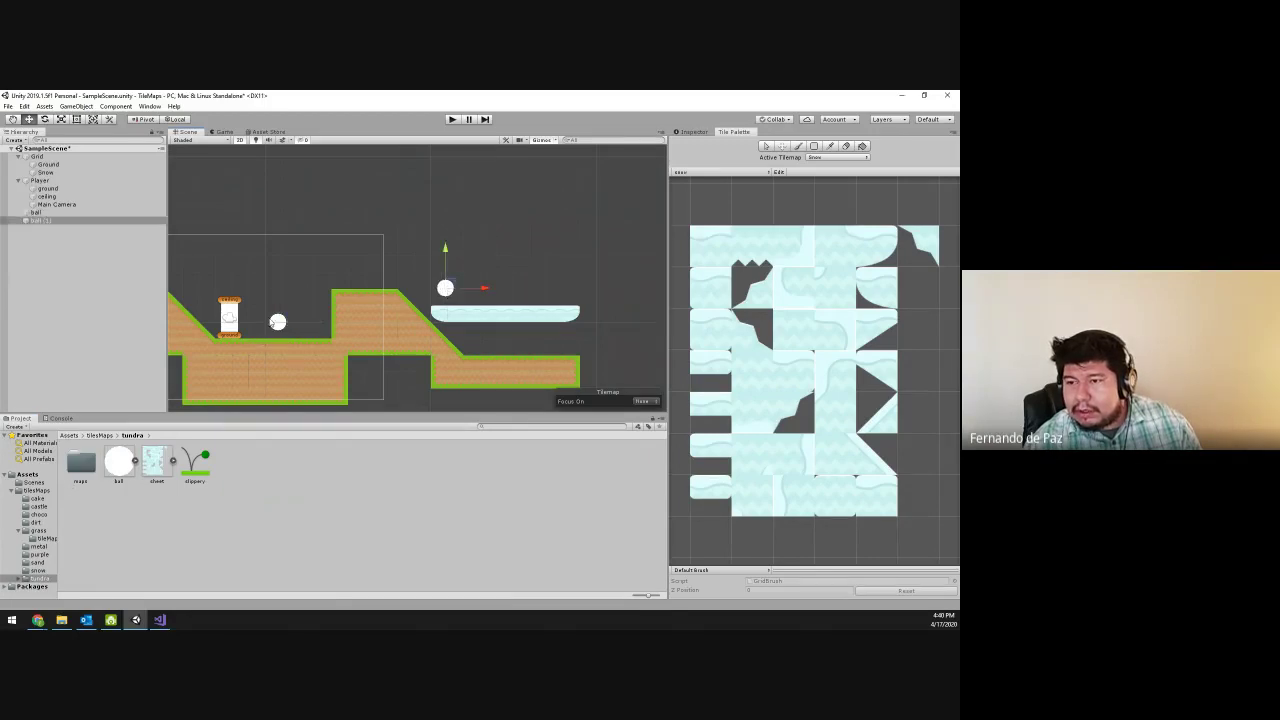
- Add a Circle Collider 2D and a Rigidbody 2D to both balls at once
left_click(277, 321)
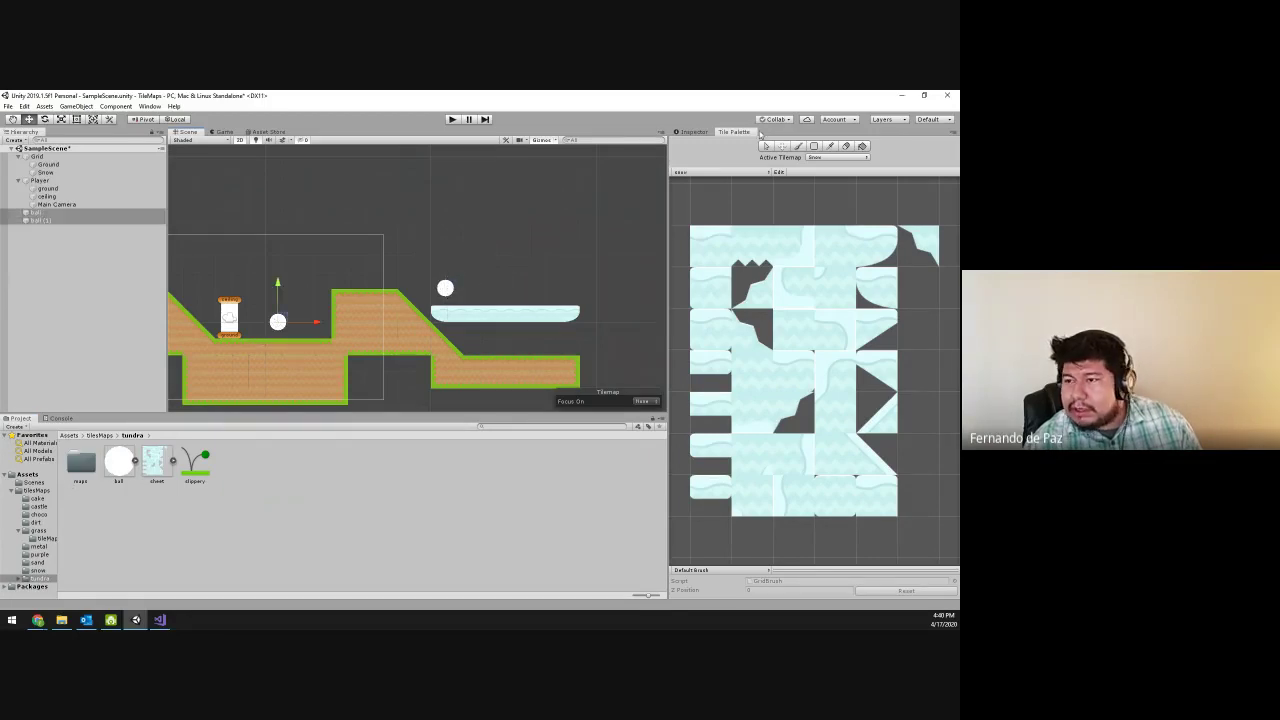
left_click(688, 132)
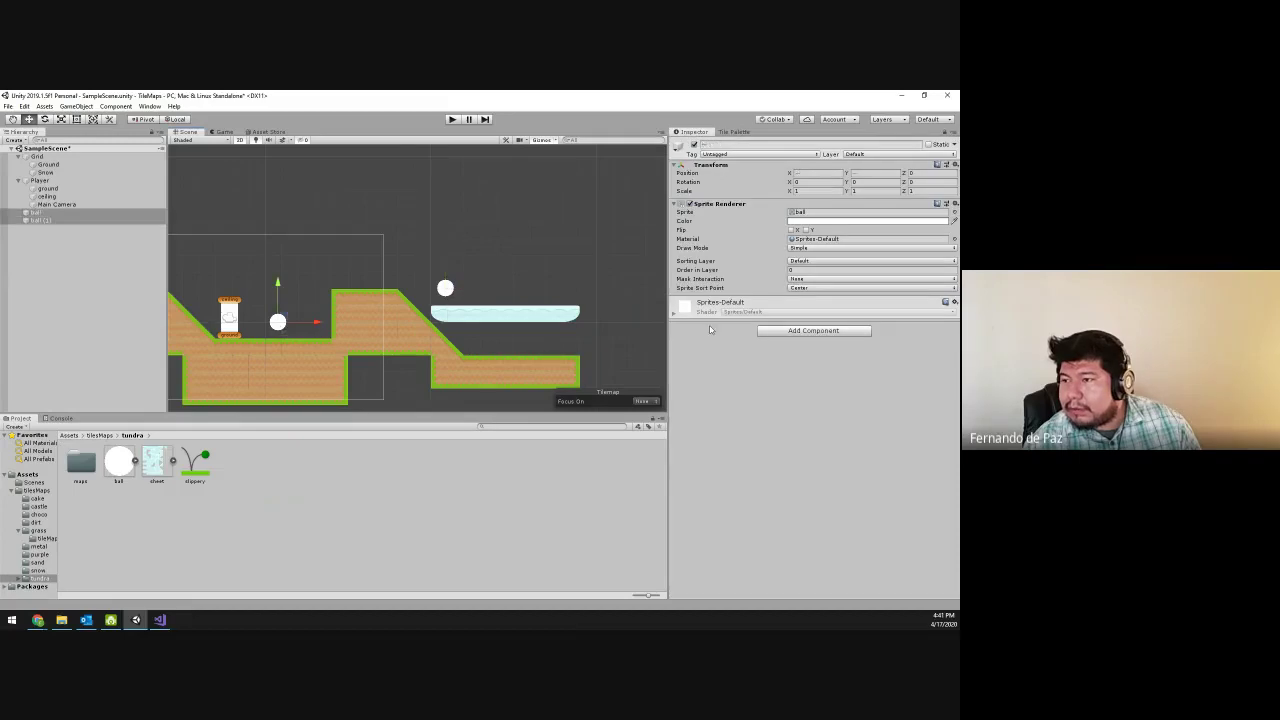
left_click(813, 330)
type("circle")
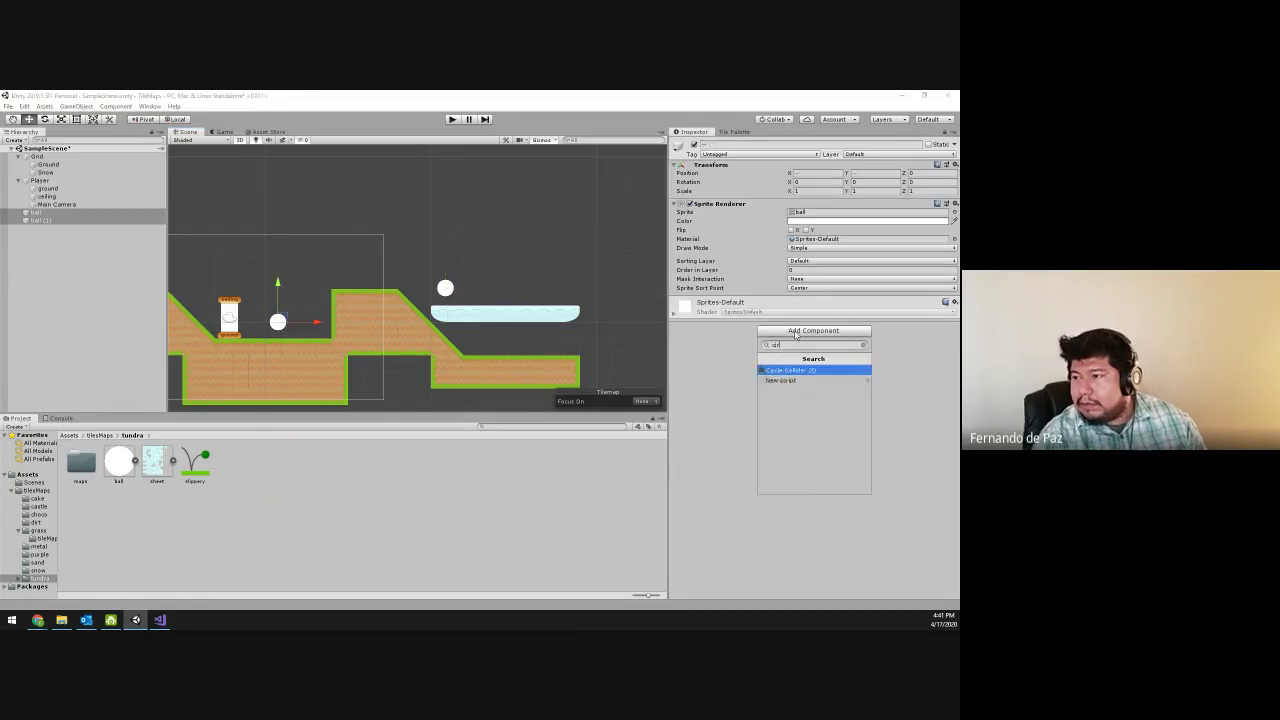
key("Return")
left_click(813, 411)
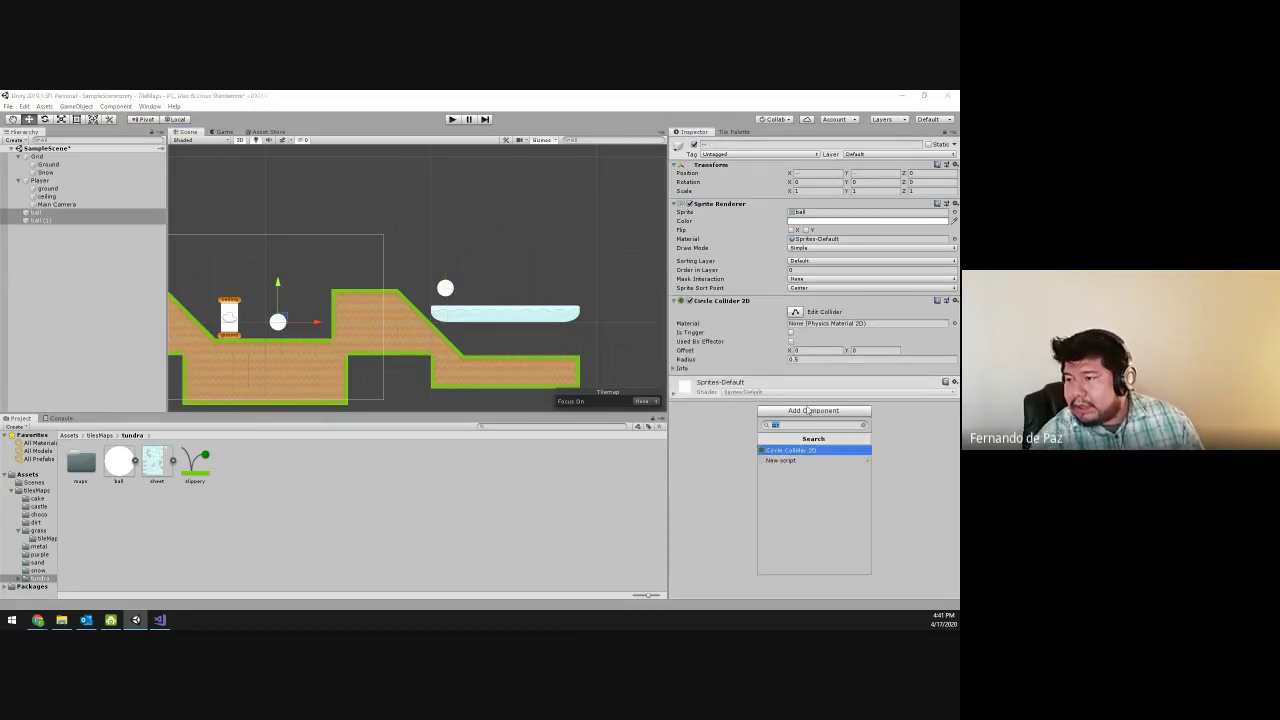
type("rigid")
key("Return")
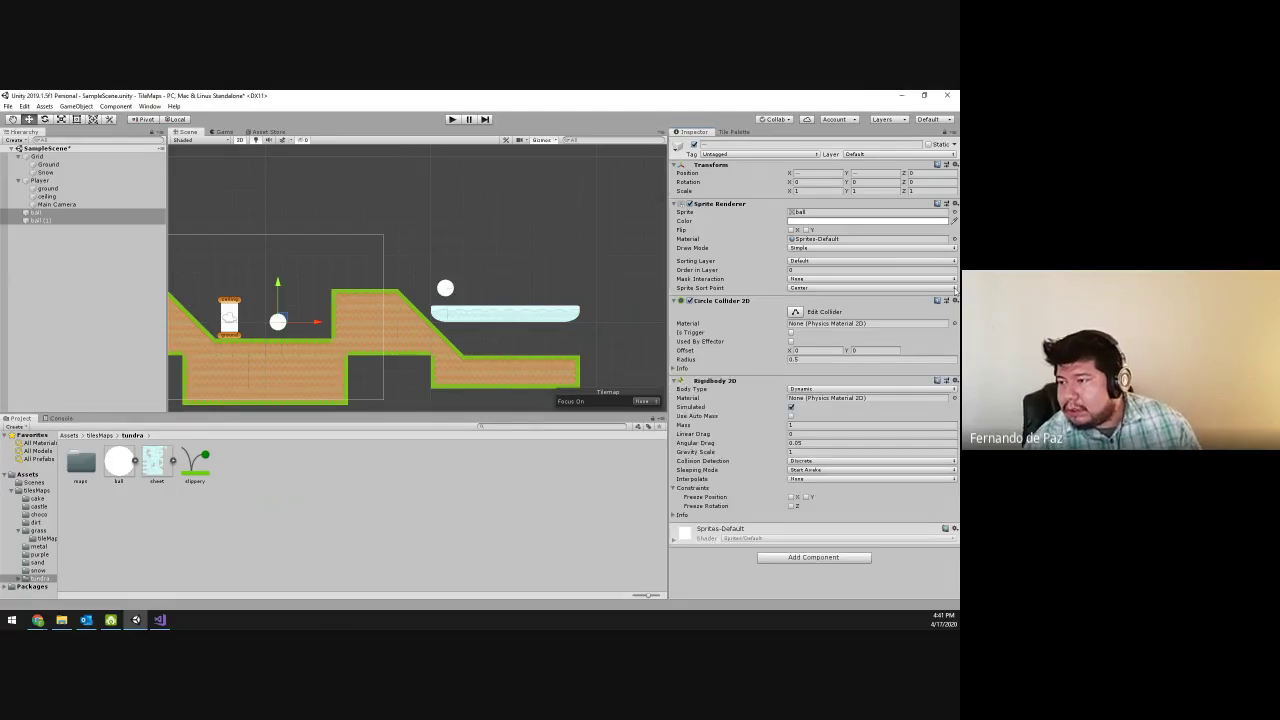
- Briefly test the game, detach the Main Camera from the Player and move it to frame the hill and the snow platform
left_click(451, 119)
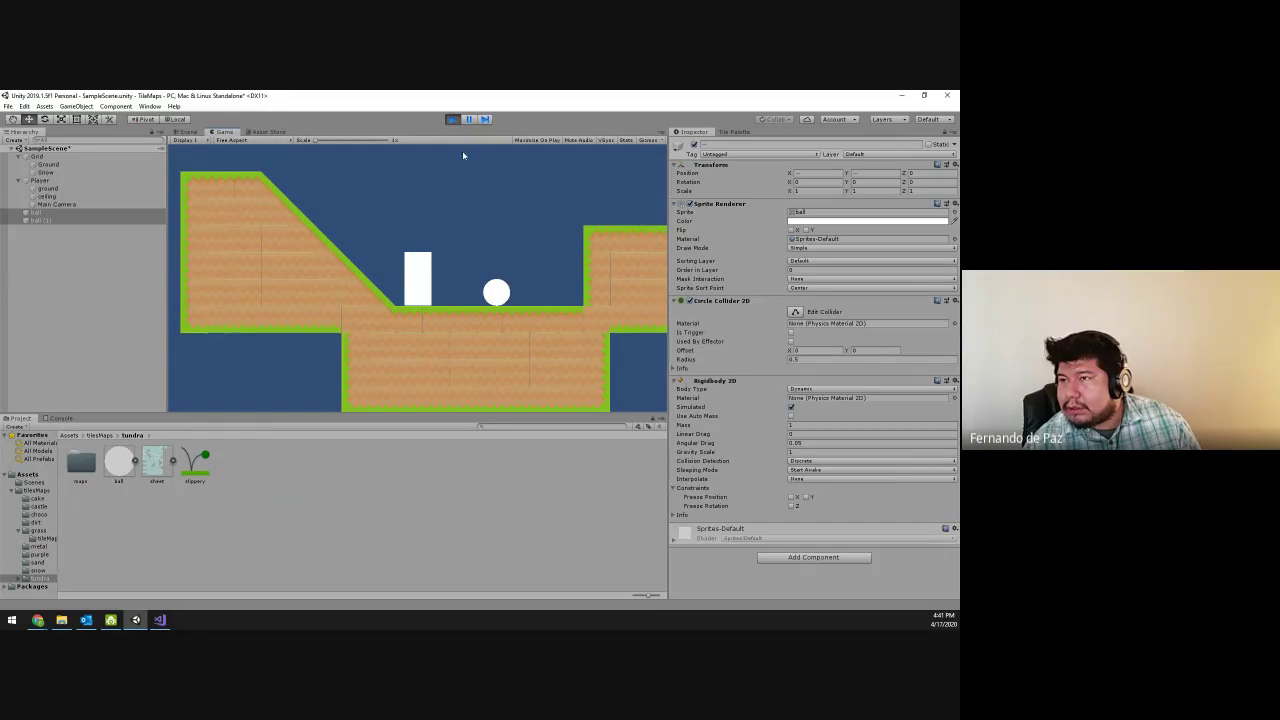
left_click(451, 119)
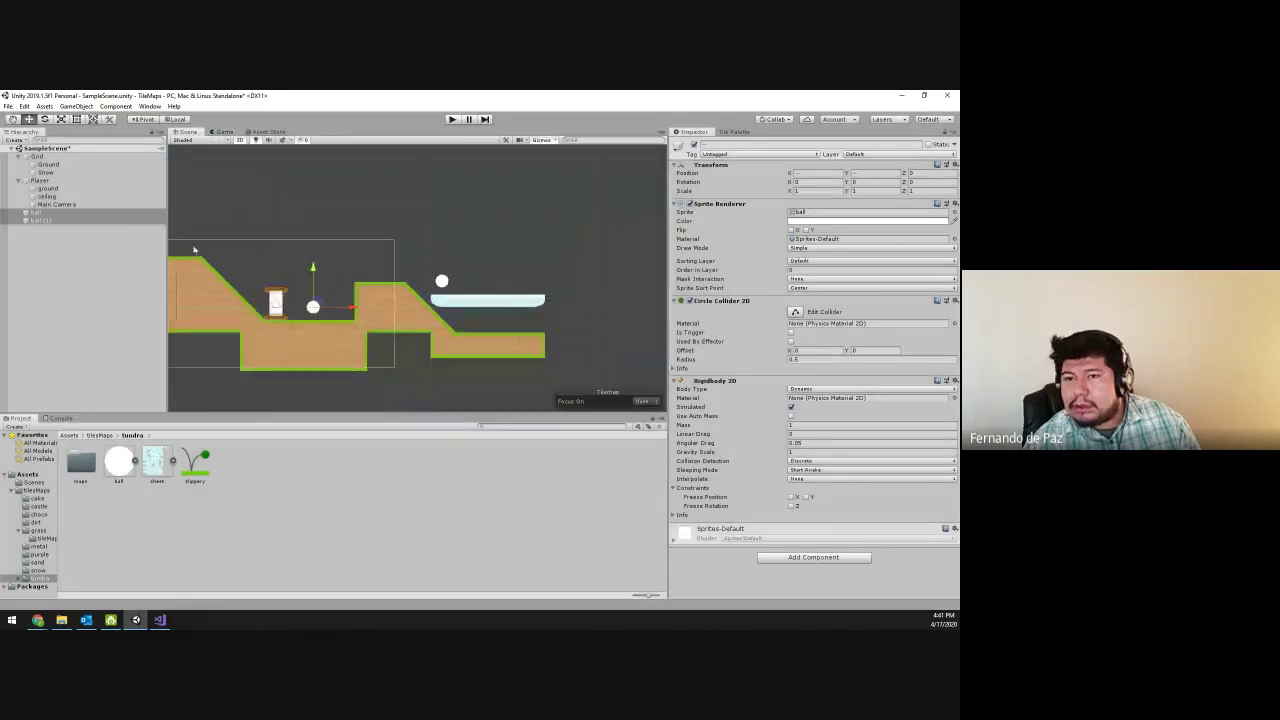
left_click(56, 204)
key("ctrl+z")
left_click_drag(314, 306, 447, 313)
- Play-test the balls, move the second ball farther along the snow platform to X 14.15, and test again
left_click(451, 119)
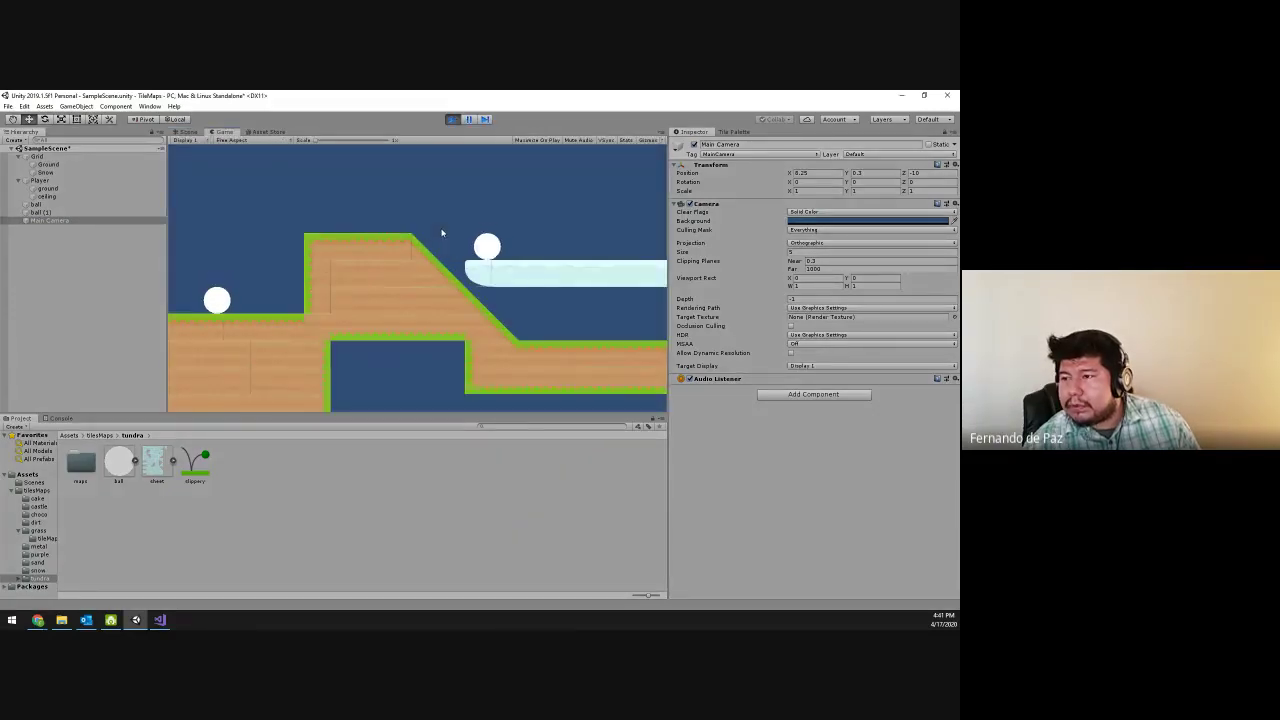
left_click(451, 119)
left_click(463, 281)
left_click_drag(492, 283, 520, 281)
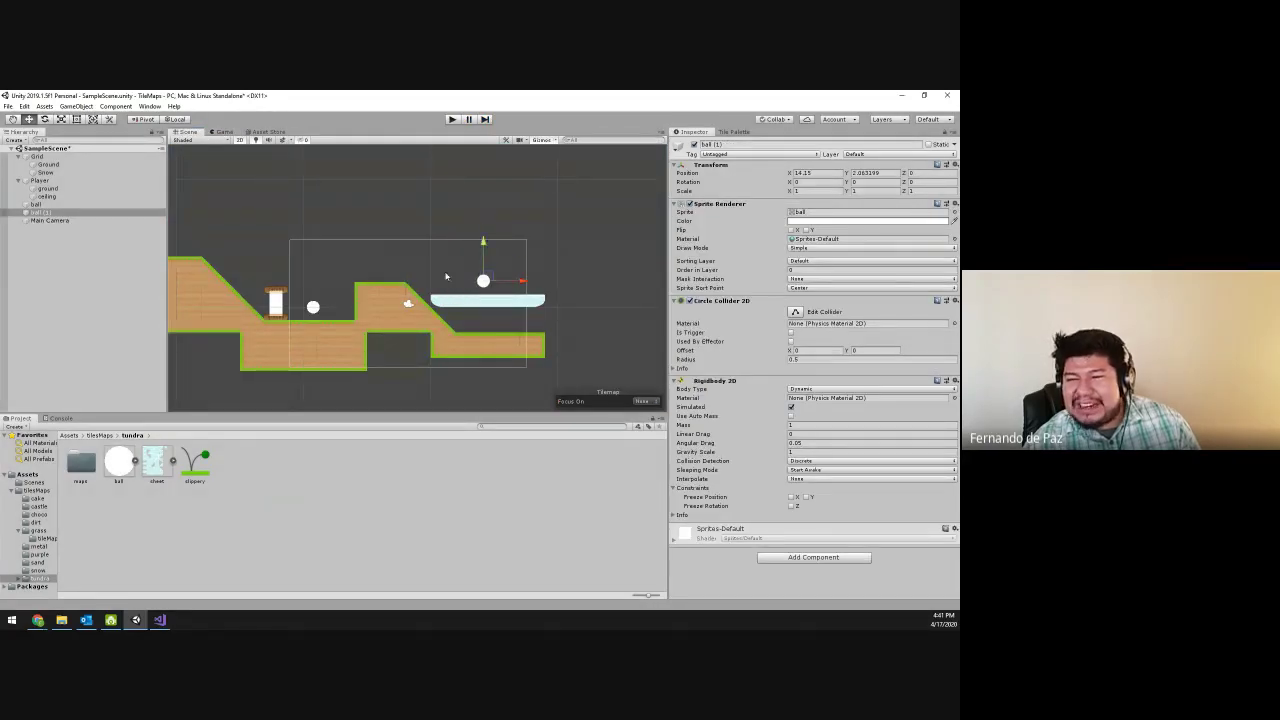
left_click(451, 119)
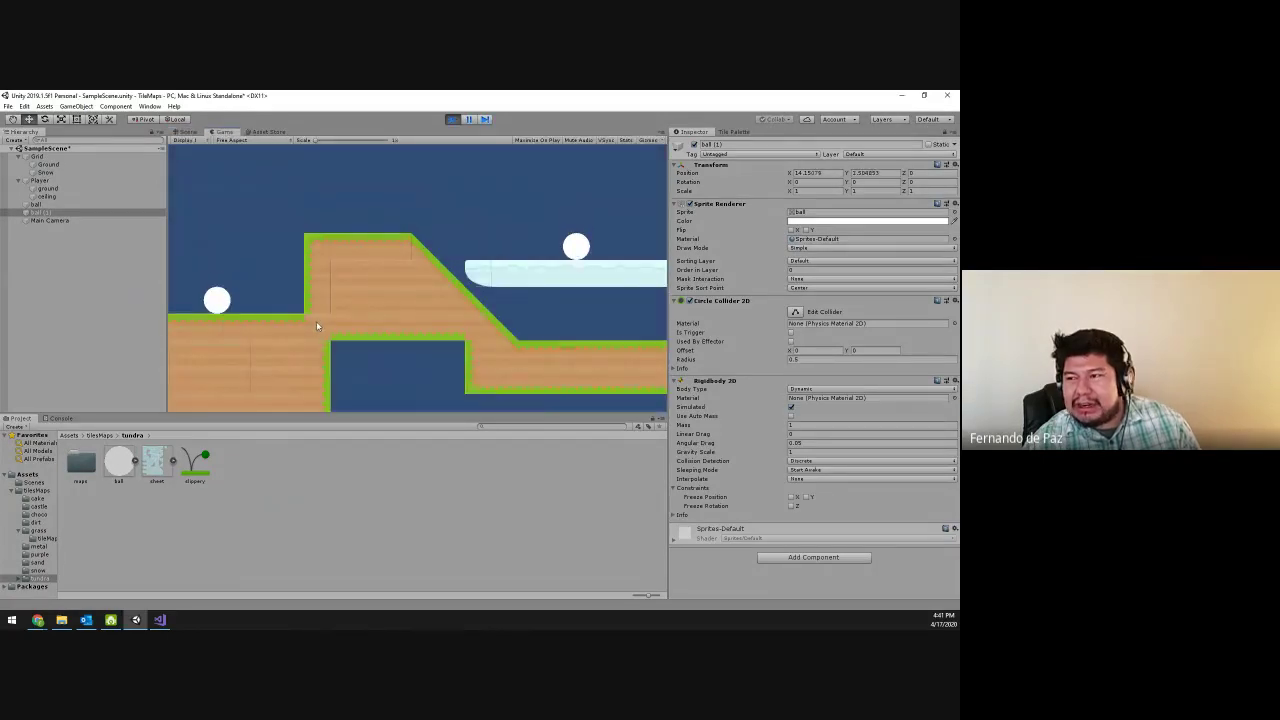
left_click(455, 120)
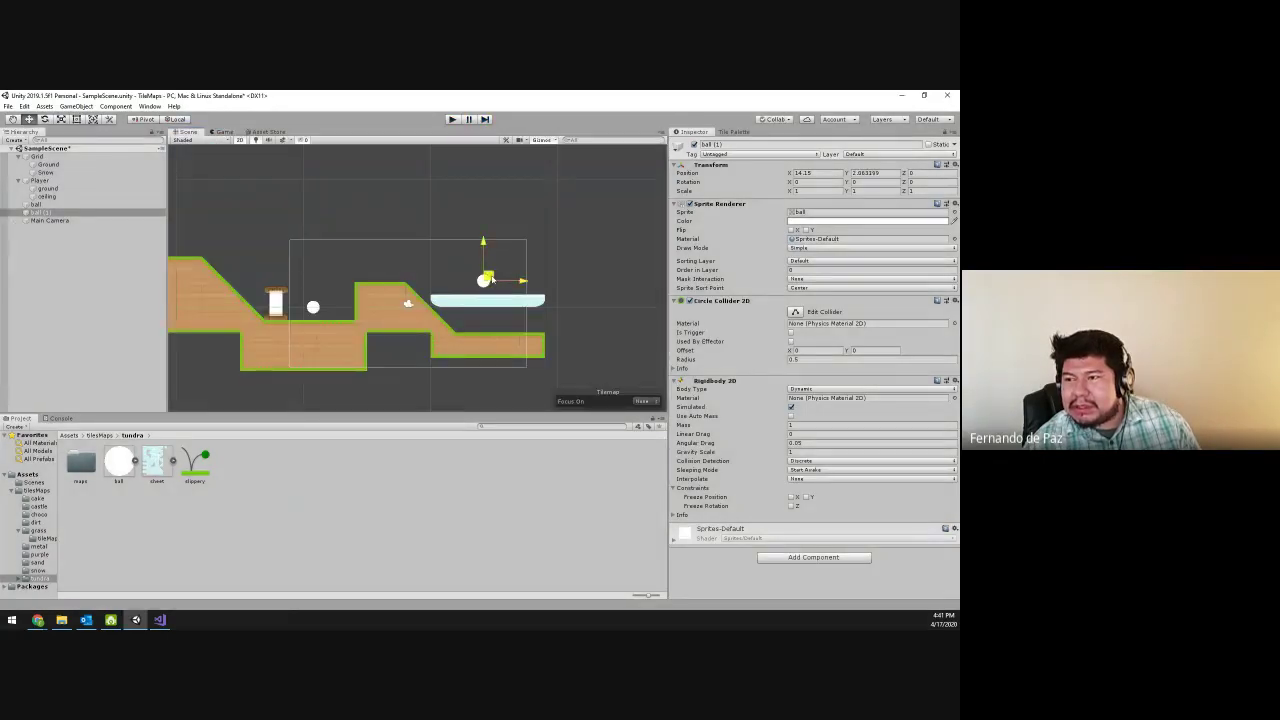
- Move the second ball to about X 11.24, Y 2.3 above the snow platform, test its fall, and nudge its position
left_click_drag(489, 268, 455, 268)
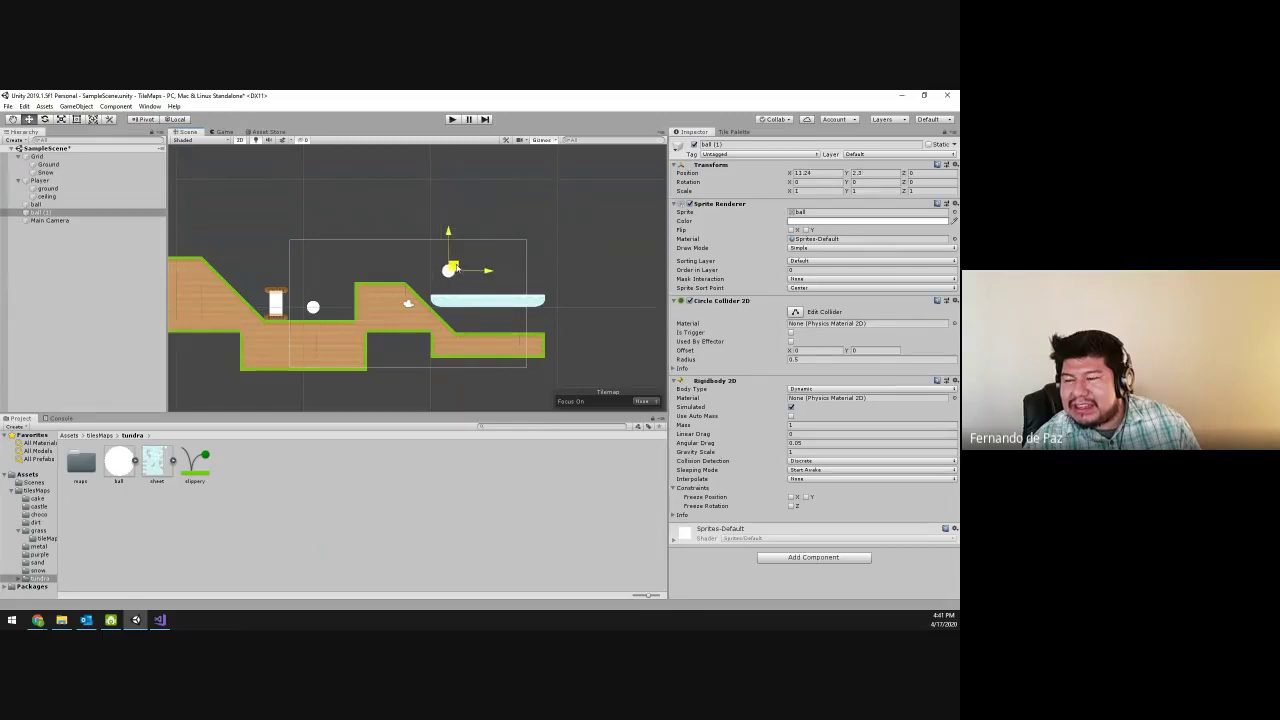
left_click(451, 119)
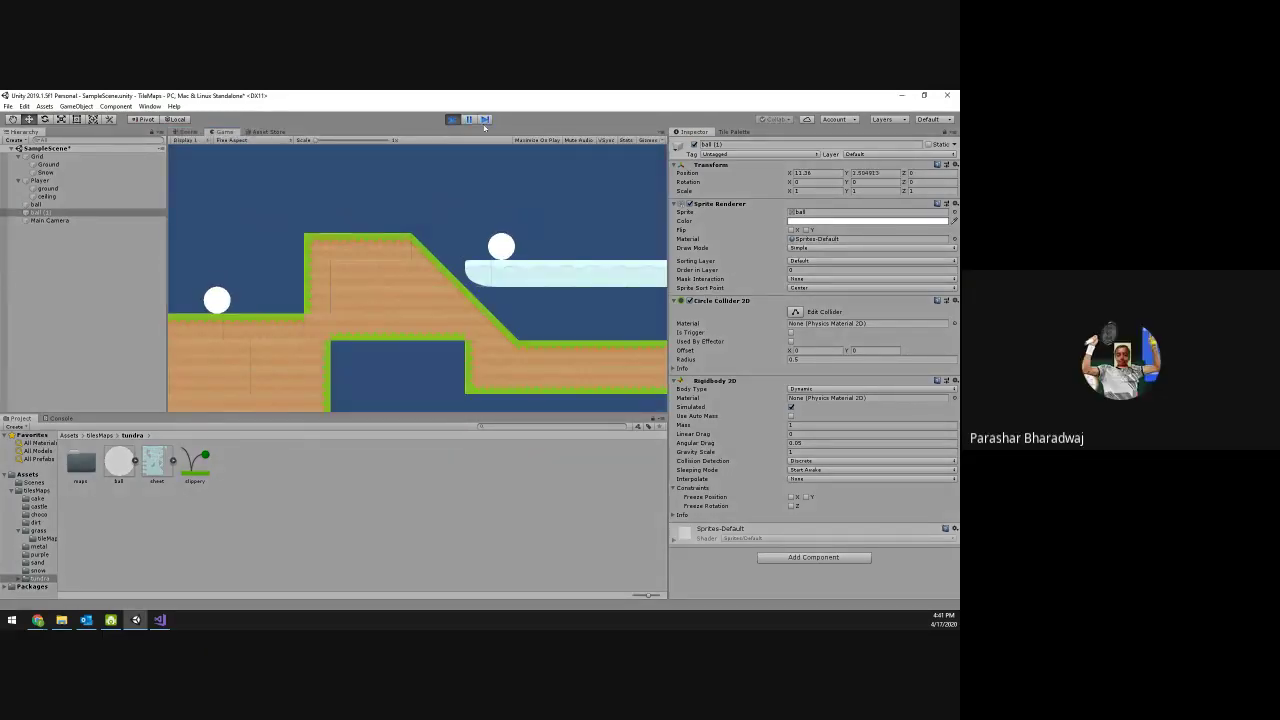
left_click(451, 119)
left_click_drag(454, 270, 460, 273)
scroll(460, 273, "up", 3)
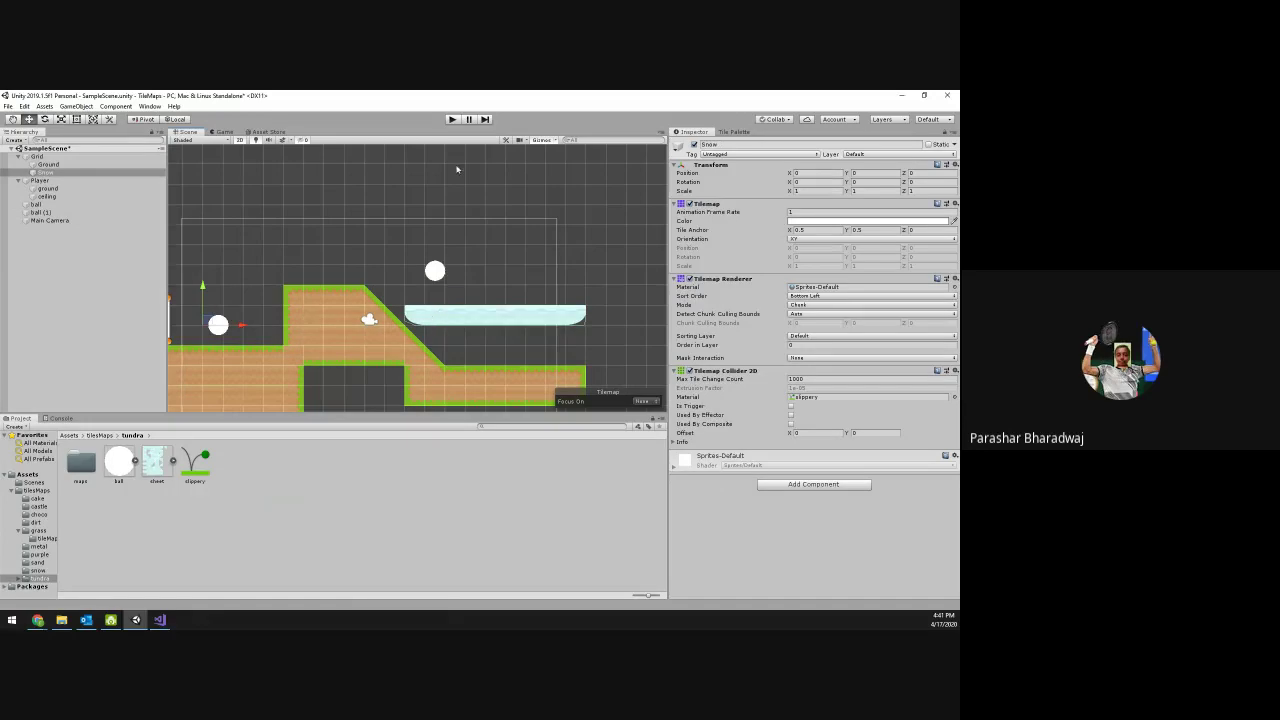
- Test the second ball's drop onto the snow again and move it to just above the top of the grass slope
left_click(452, 119)
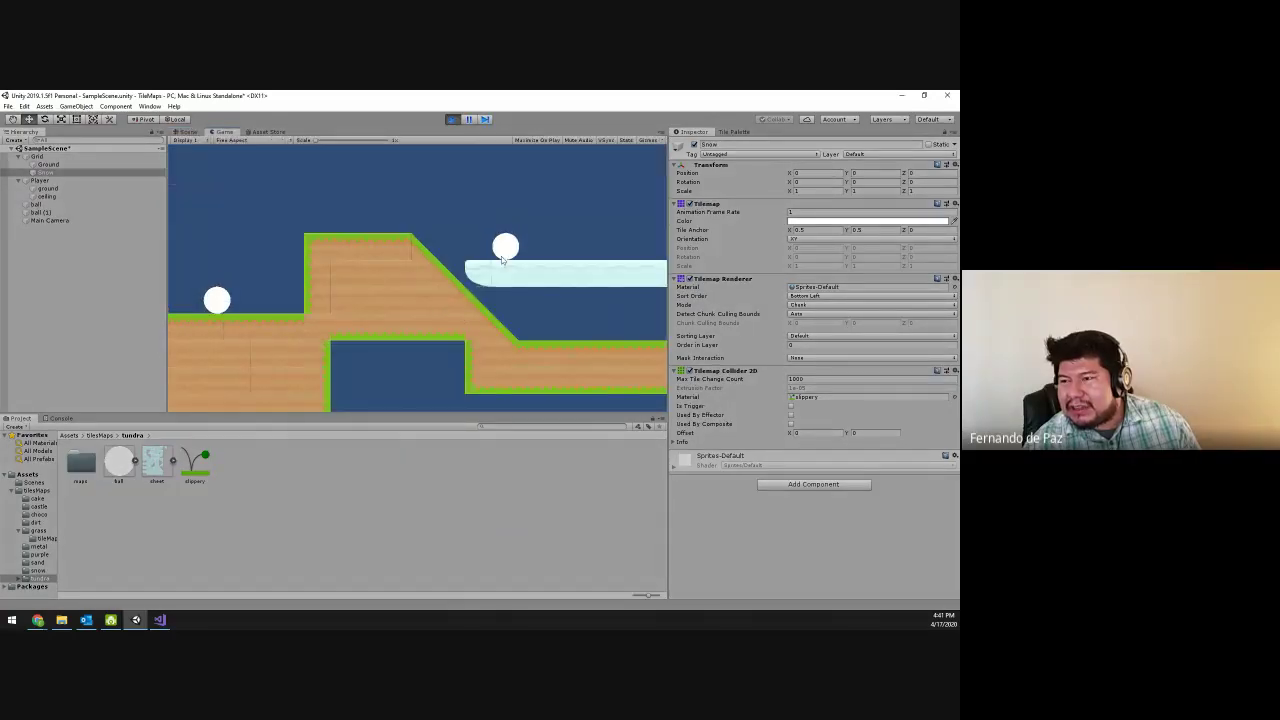
left_click(452, 119)
left_click_drag(435, 268, 369, 274)
- Shift the snow platform's tiles one cell toward the hill on the Snow tilemap so the platform meets the grass slope
left_click(161, 212)
key("Up")
key("Up")
key("Up")
key("Up")
key("Up")
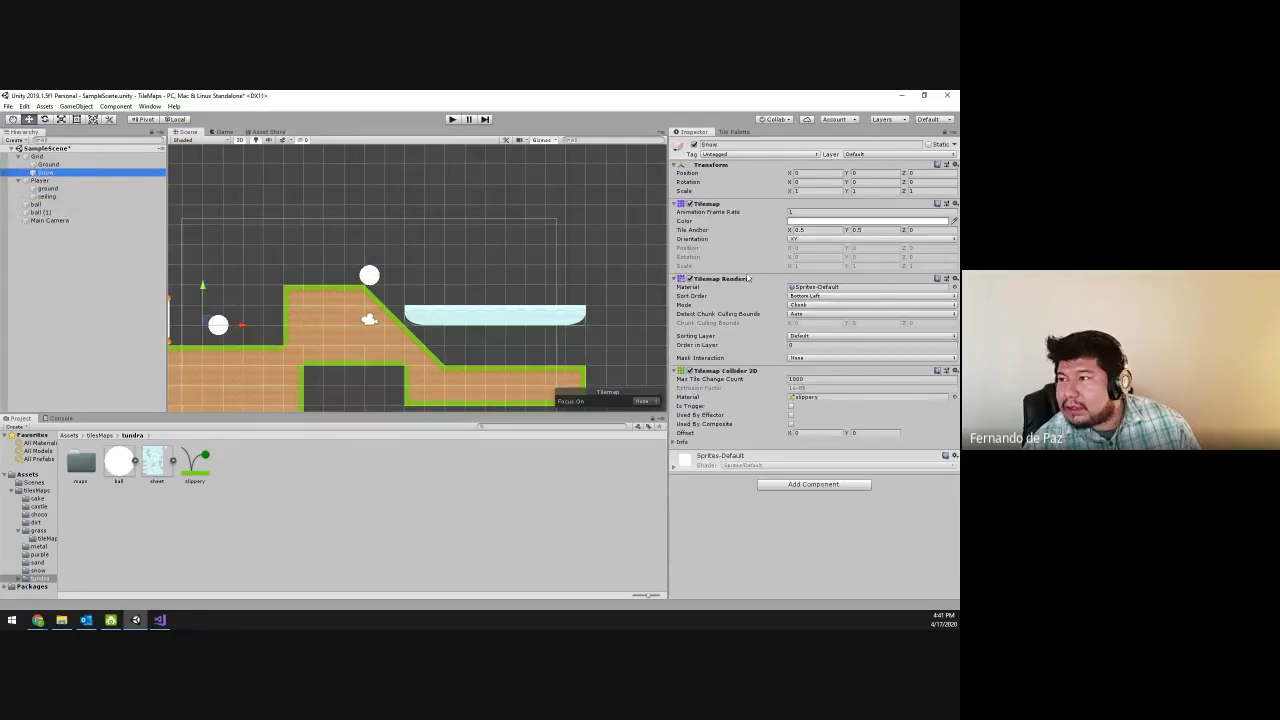
left_click(736, 133)
left_click(782, 147)
left_click(767, 147)
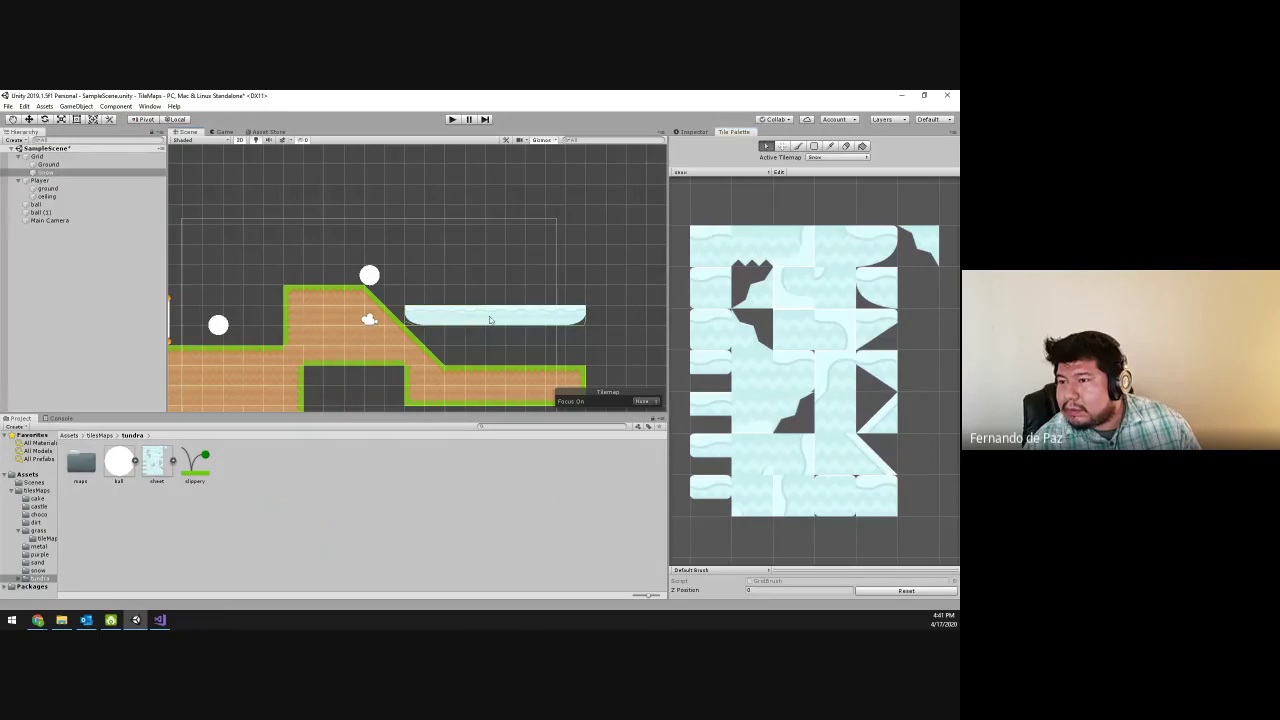
left_click(577, 319)
left_click(767, 147)
left_click(561, 314)
key("m")
left_click_drag(551, 314, 501, 319)
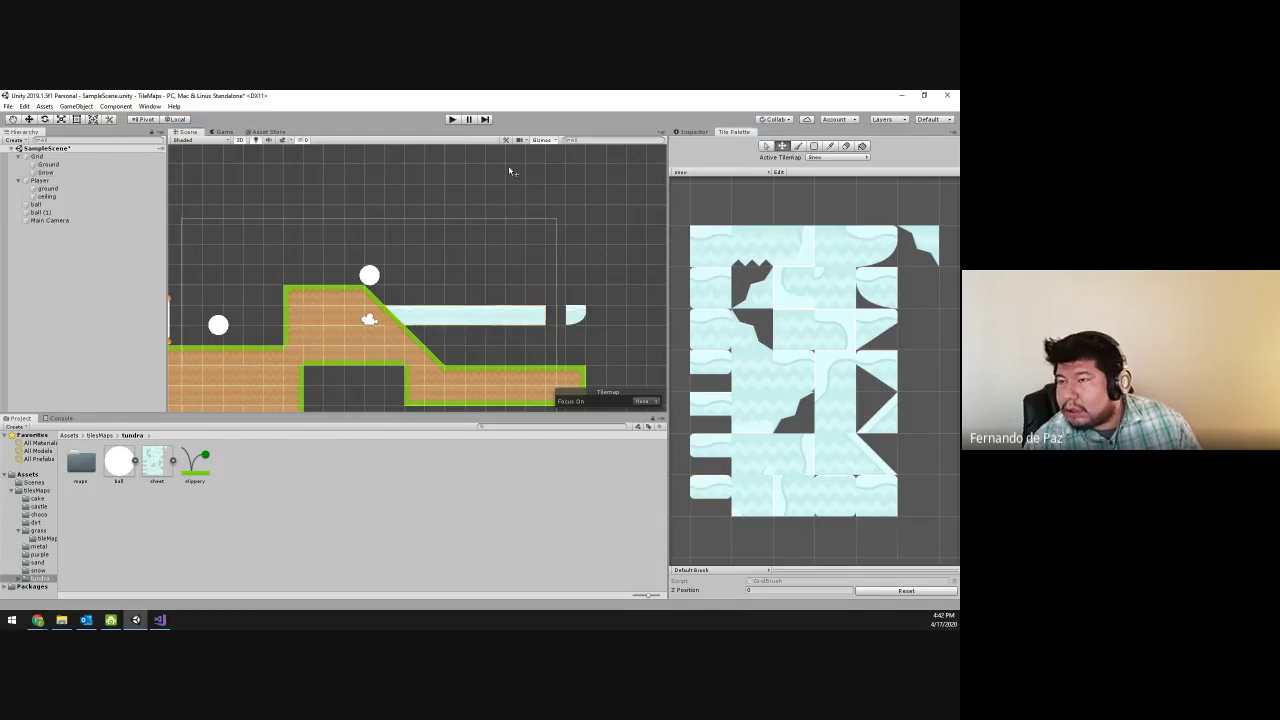
- Play-test the second ball rolling onto the snow, and move the first ball to the lower grass slope beneath the snow platform
key("ctrl+p")
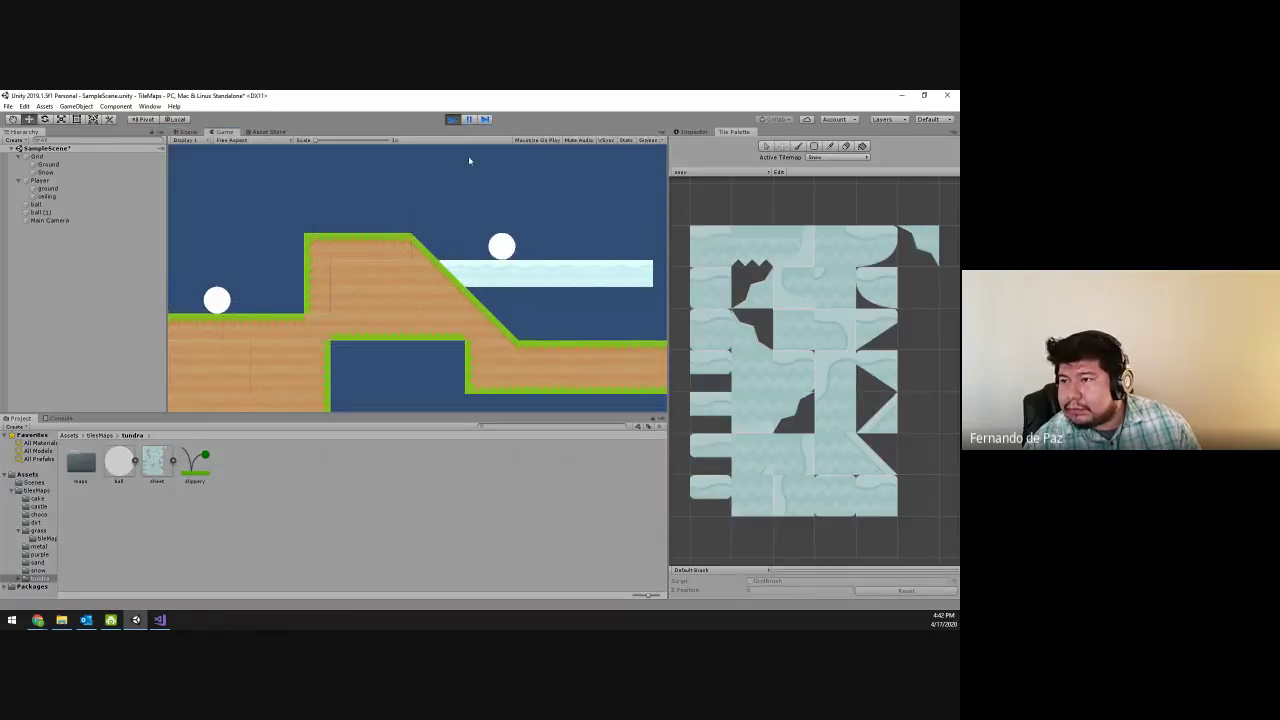
key("ctrl+p")
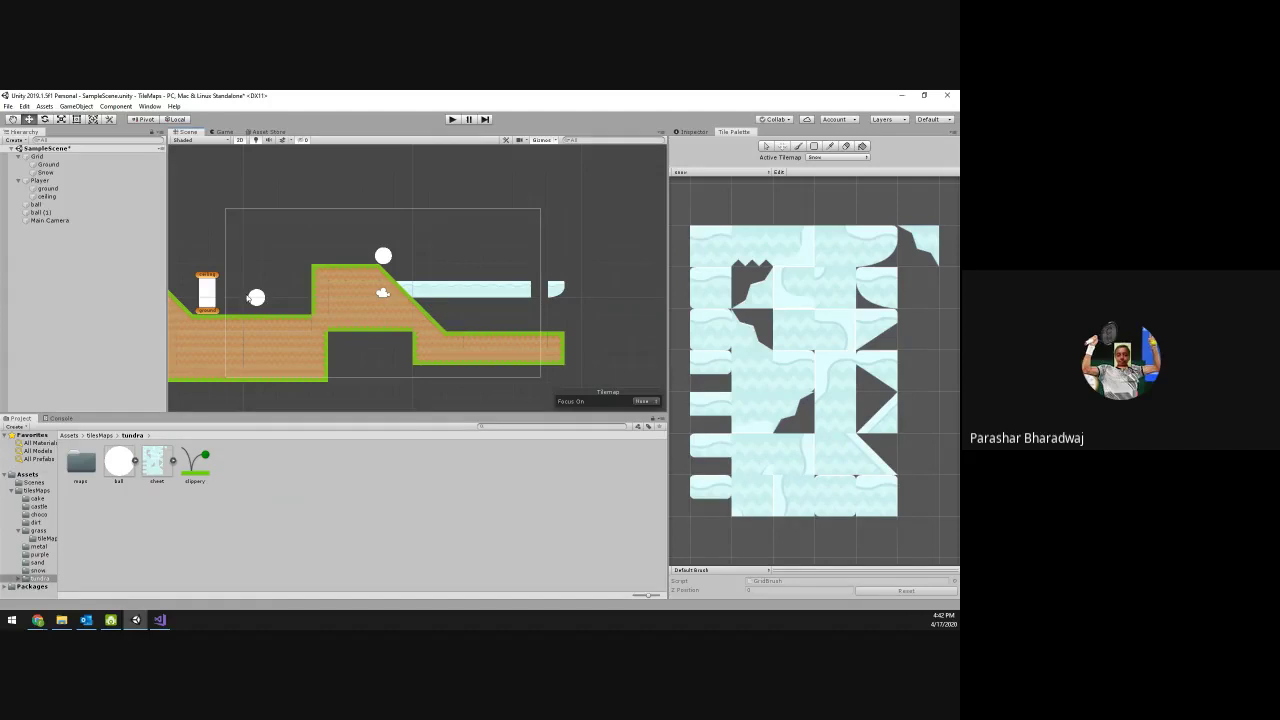
left_click(258, 298)
left_click_drag(263, 293, 450, 306)
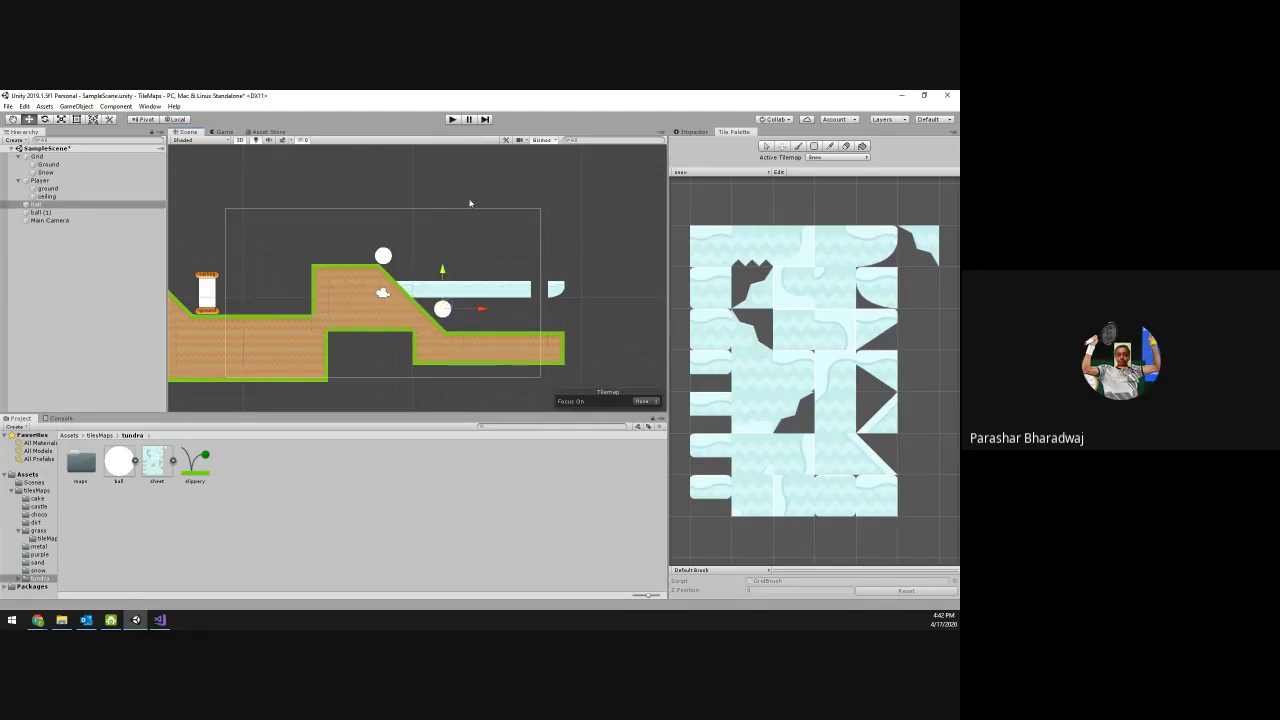
- Play-test both balls rolling, and move the Main Camera farther along to frame the whole snow platform and lower ledge
left_click(453, 120)
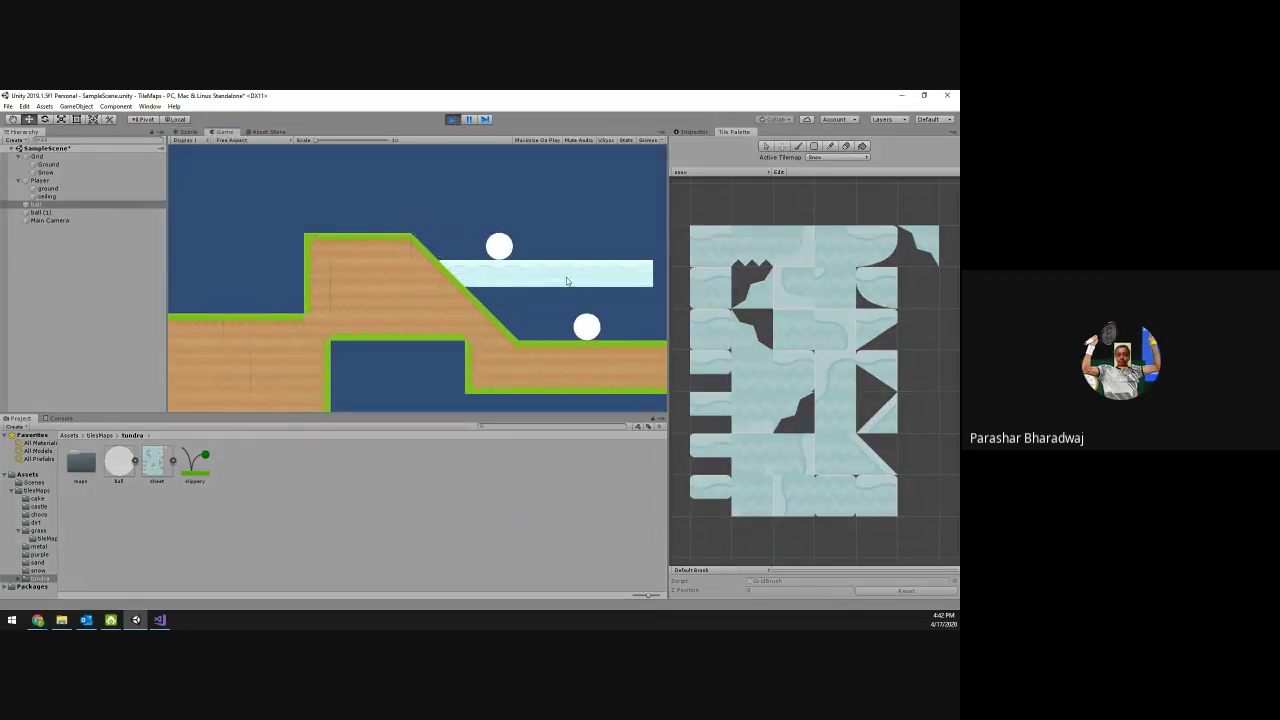
left_click(453, 119)
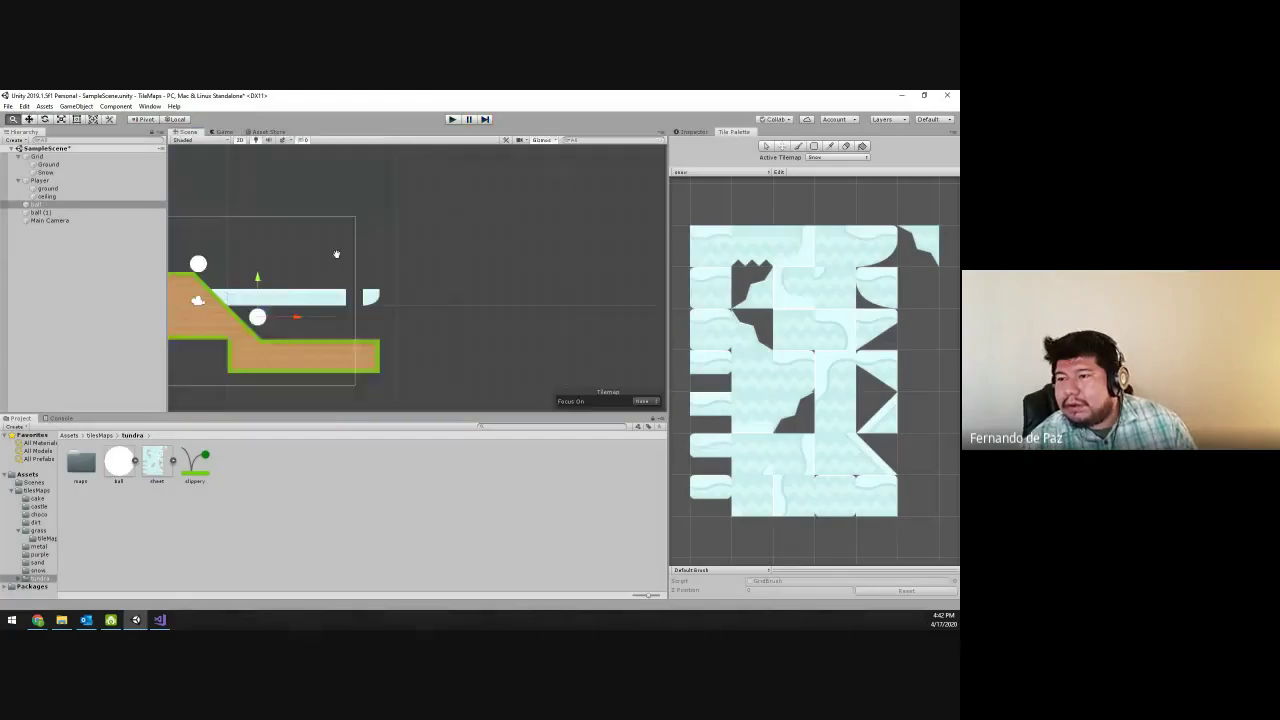
scroll(340, 285, "up", 2)
scroll(270, 310, "down", 4)
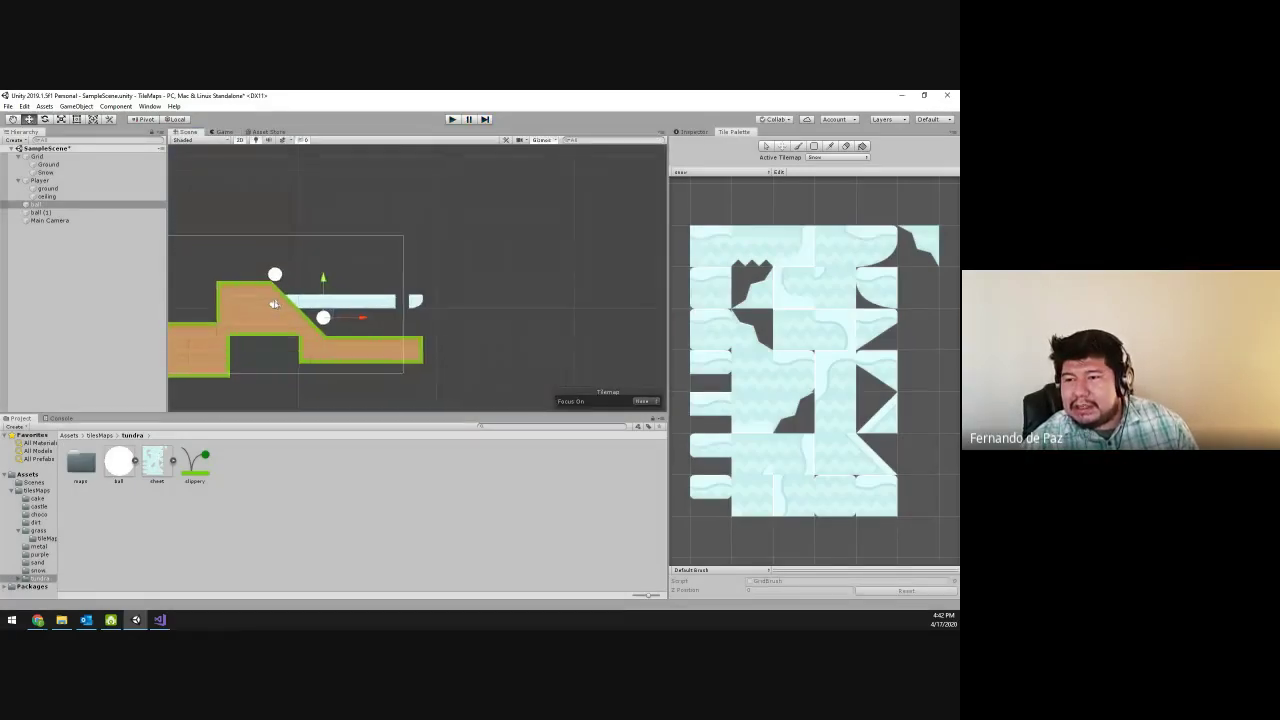
left_click(274, 304)
left_click_drag(274, 304, 351, 304)
scroll(351, 304, "up", 2)
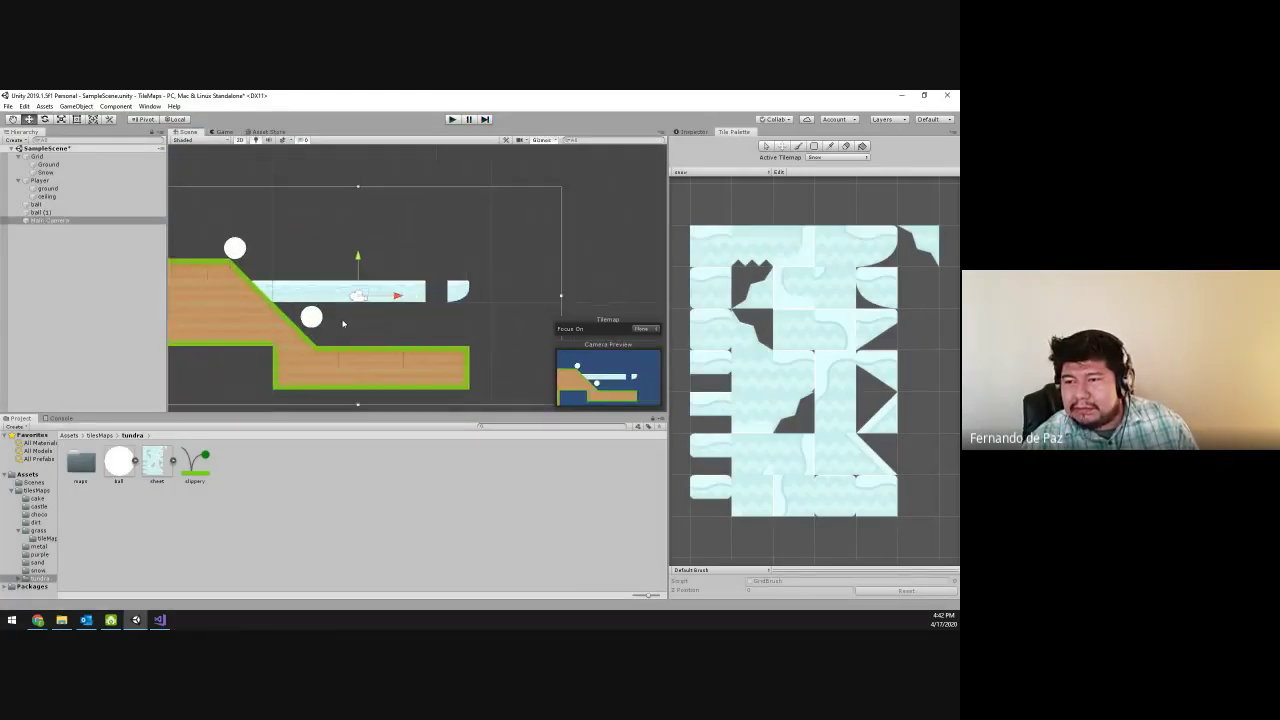
- Compare both balls rolling on snow and grass in play mode, and lower the first ball to the foot of the slope
left_click(453, 119)
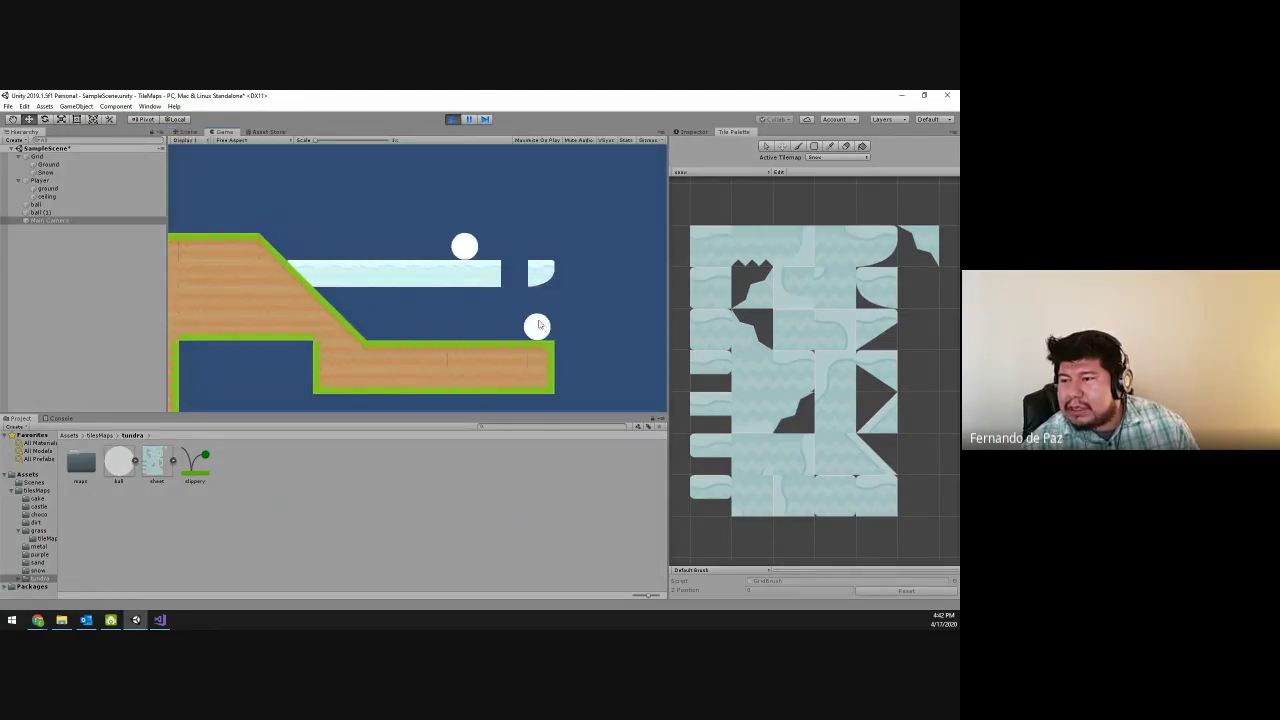
key("ctrl+p")
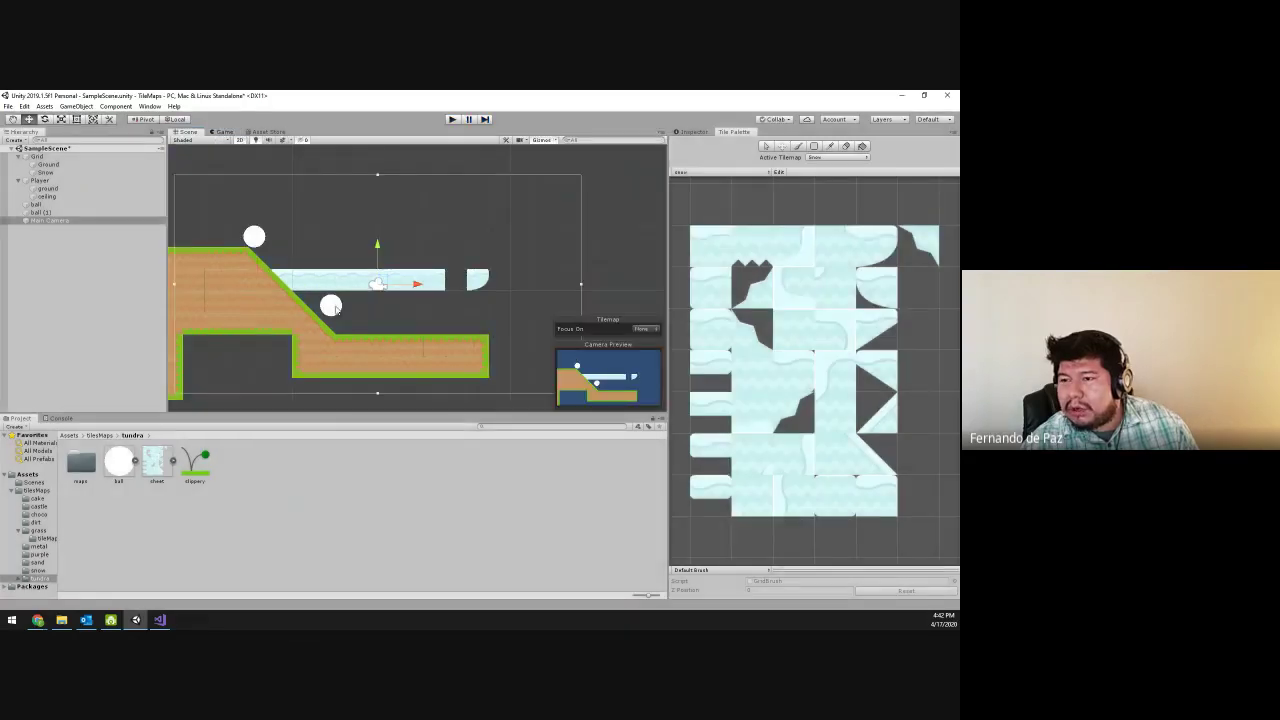
left_click(331, 305)
left_click_drag(331, 305, 341, 318)
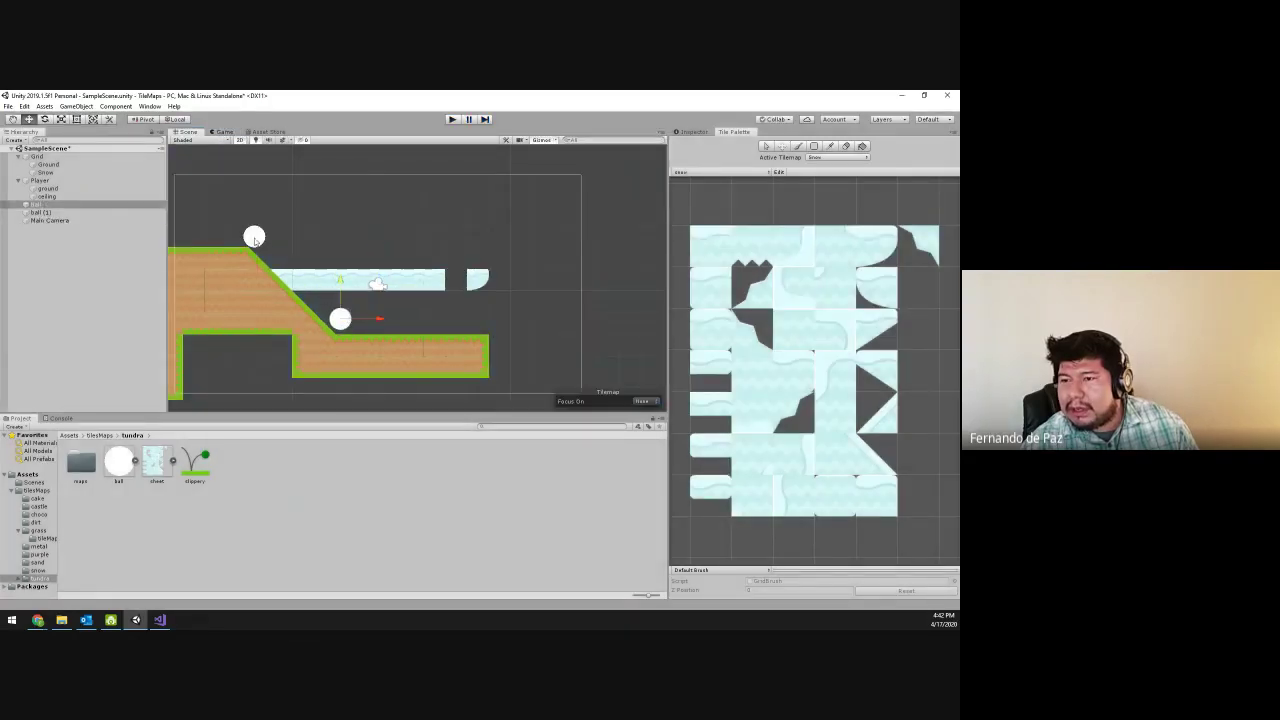
- Move the second ball down the hill's edge to the start of the snow platform, and play-test both balls rolling
left_click(258, 238)
left_click_drag(258, 238, 277, 252)
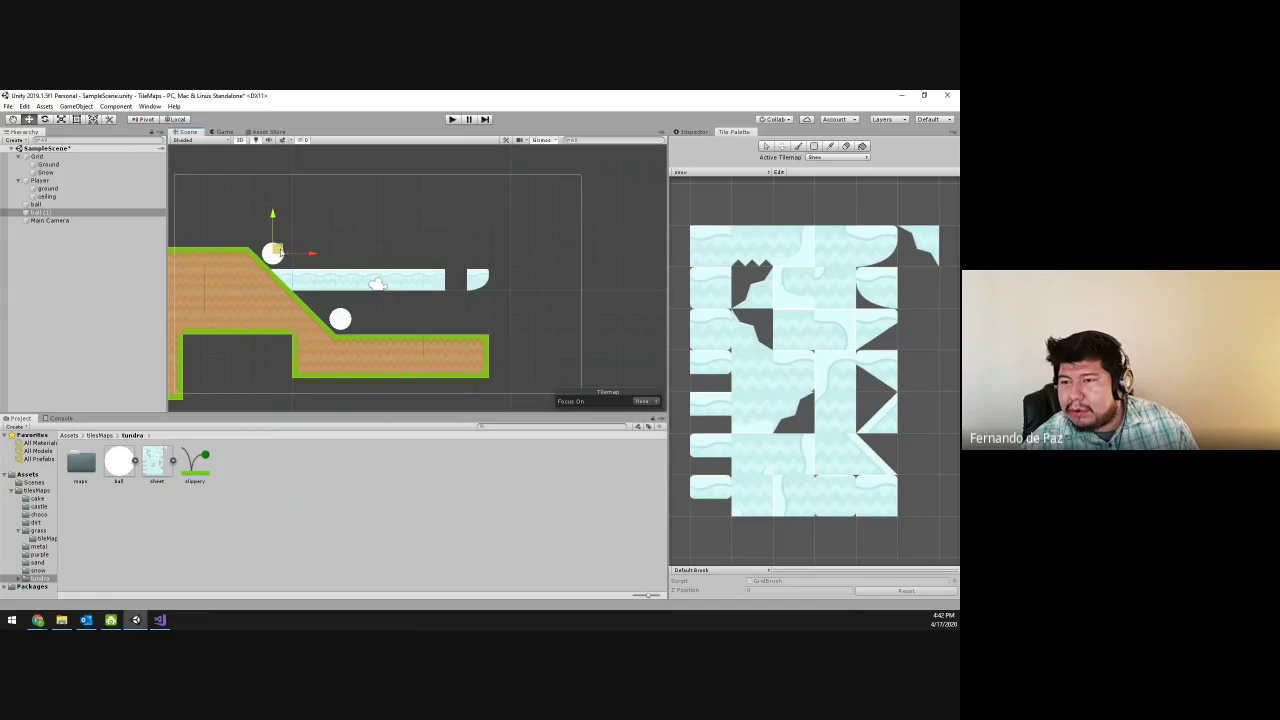
left_click(451, 119)
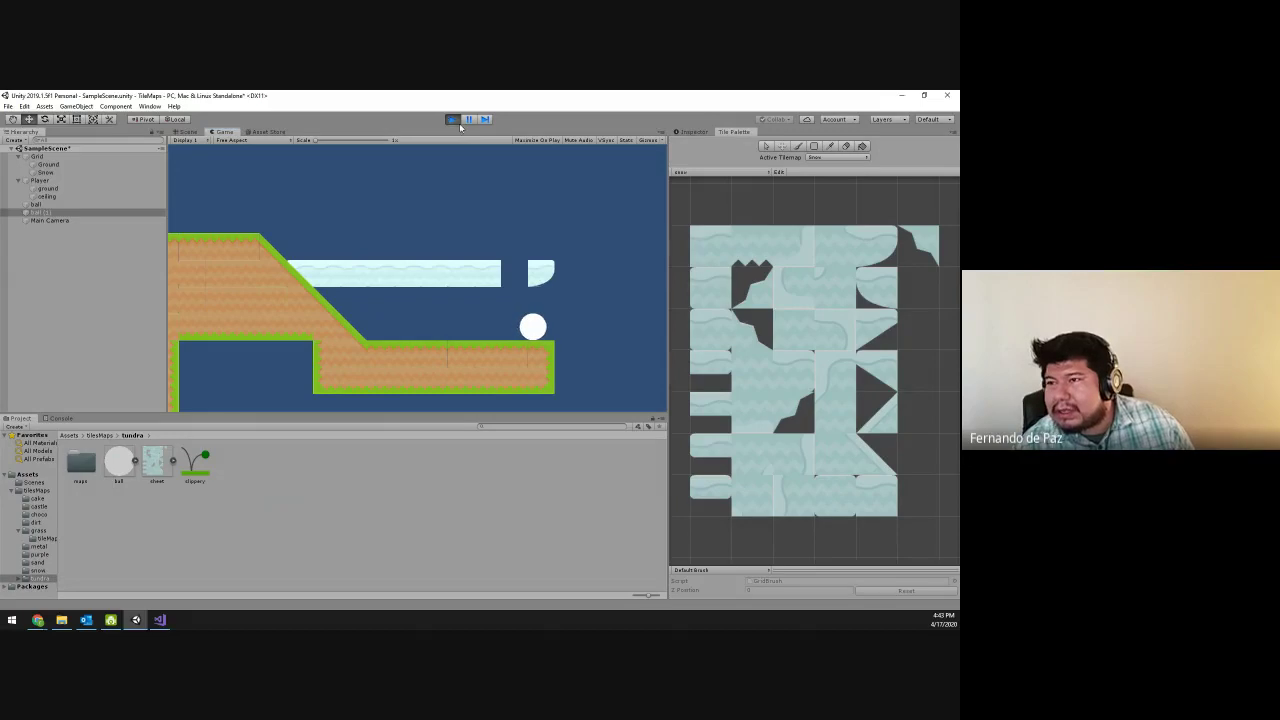
left_click(452, 119)
- Set the bounciness of the slippery physics material in the tundra folder to 5
scroll(403, 312, "up", 3)
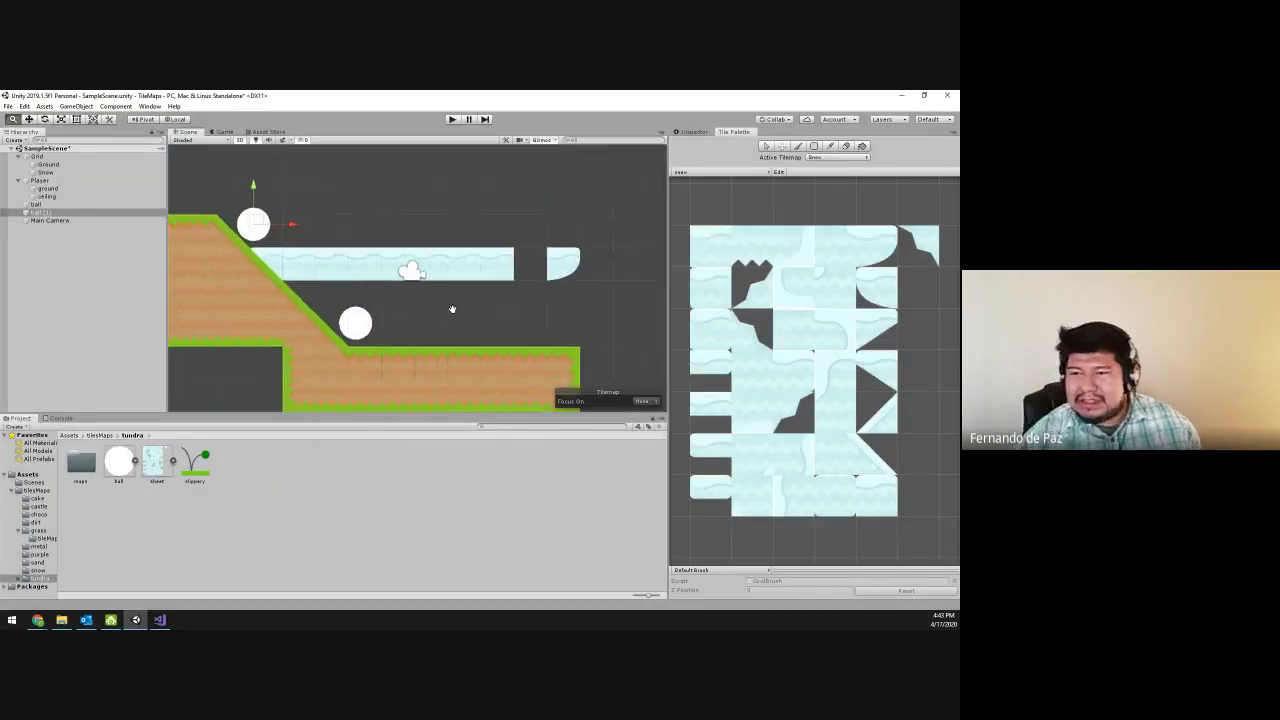
left_click(196, 482)
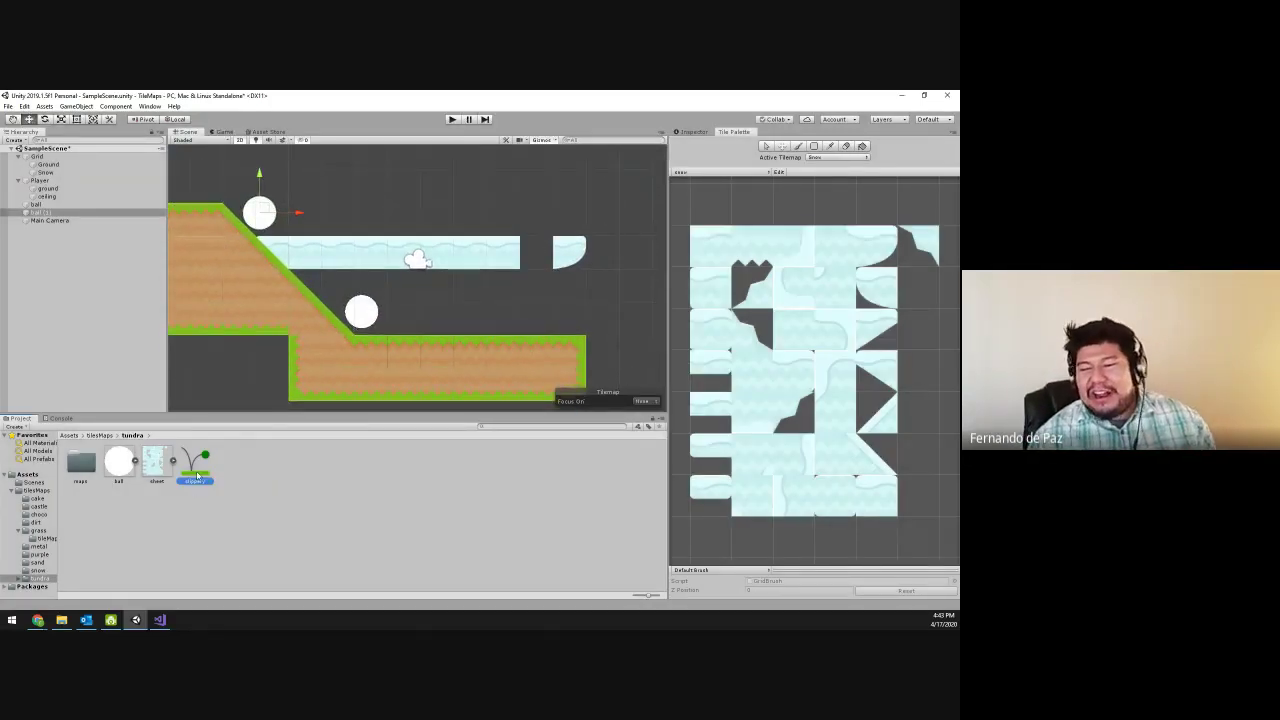
left_click(695, 132)
left_click(793, 173)
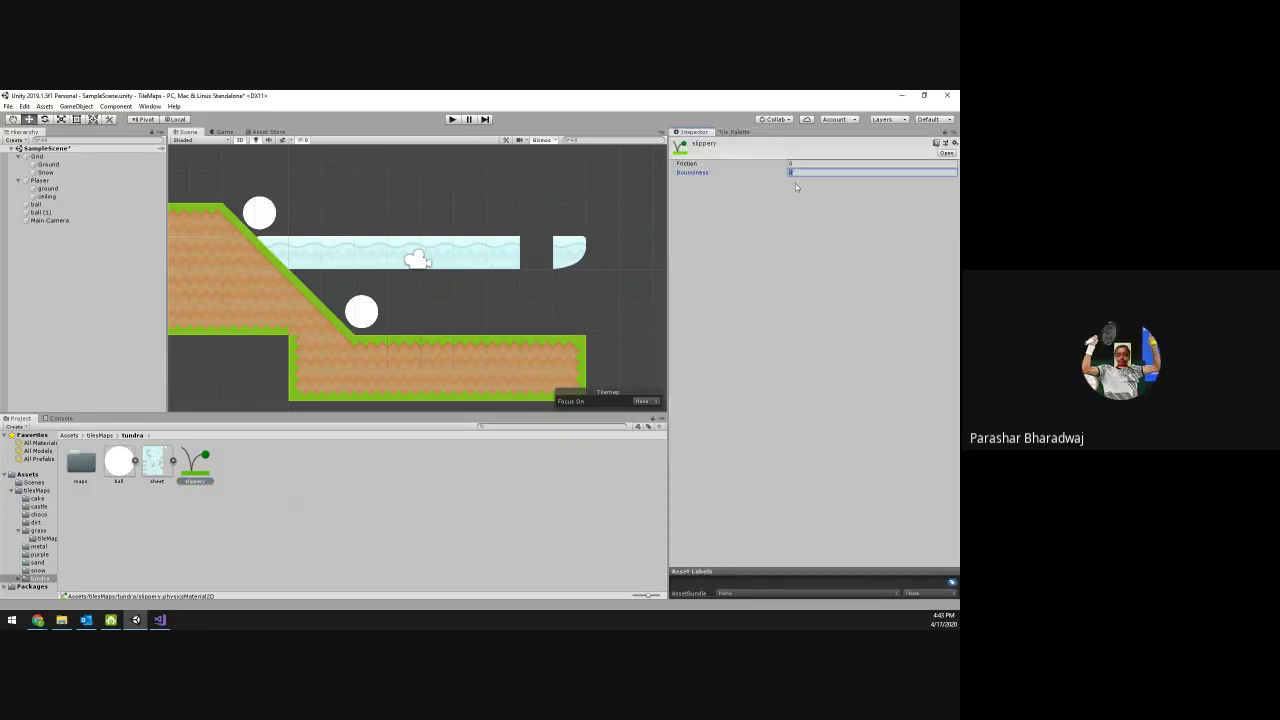
type("1")
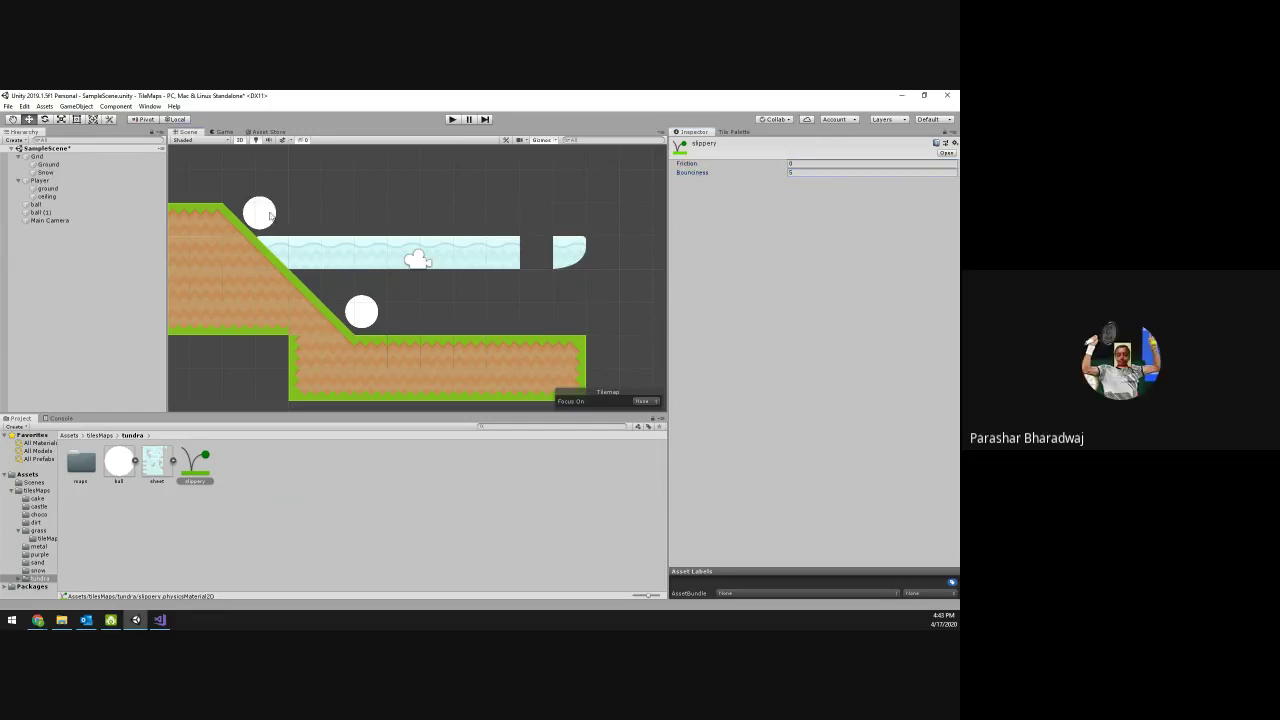
- Raise the second ball above the start of the snow platform, and play-test how it bounces off the snow
left_click_drag(259, 212, 294, 182)
left_click(451, 120)
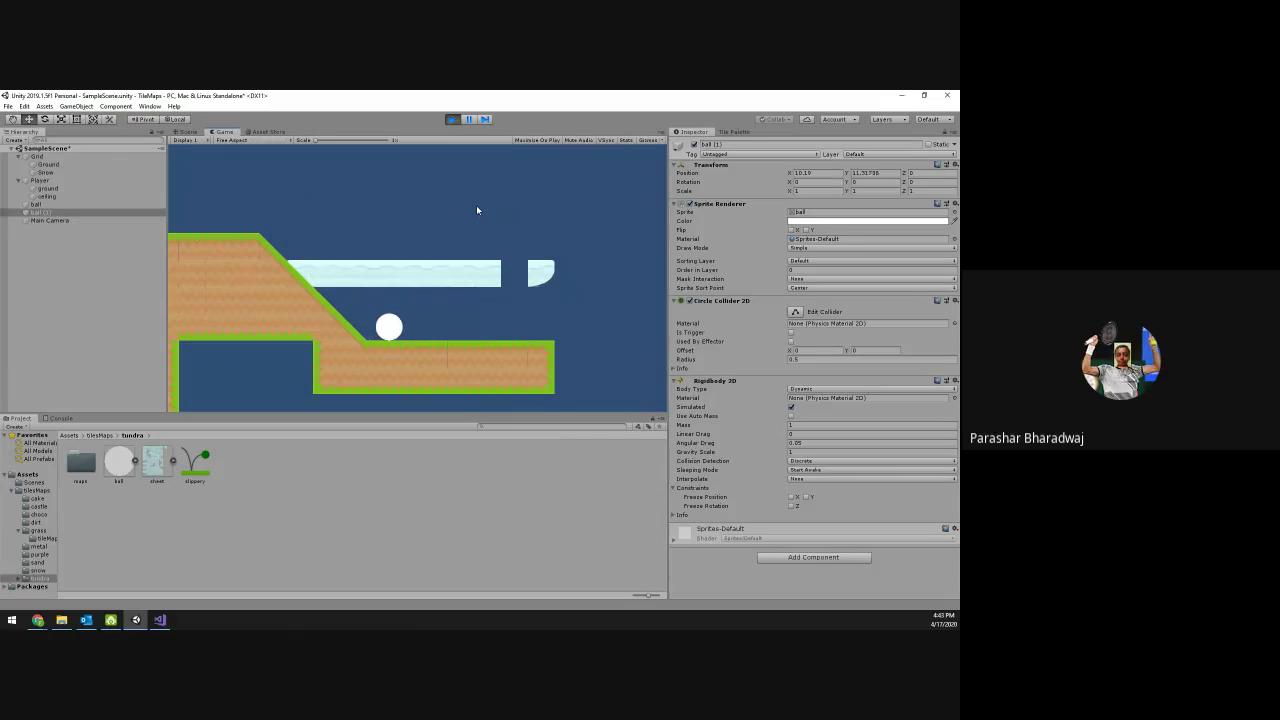
left_click(451, 120)
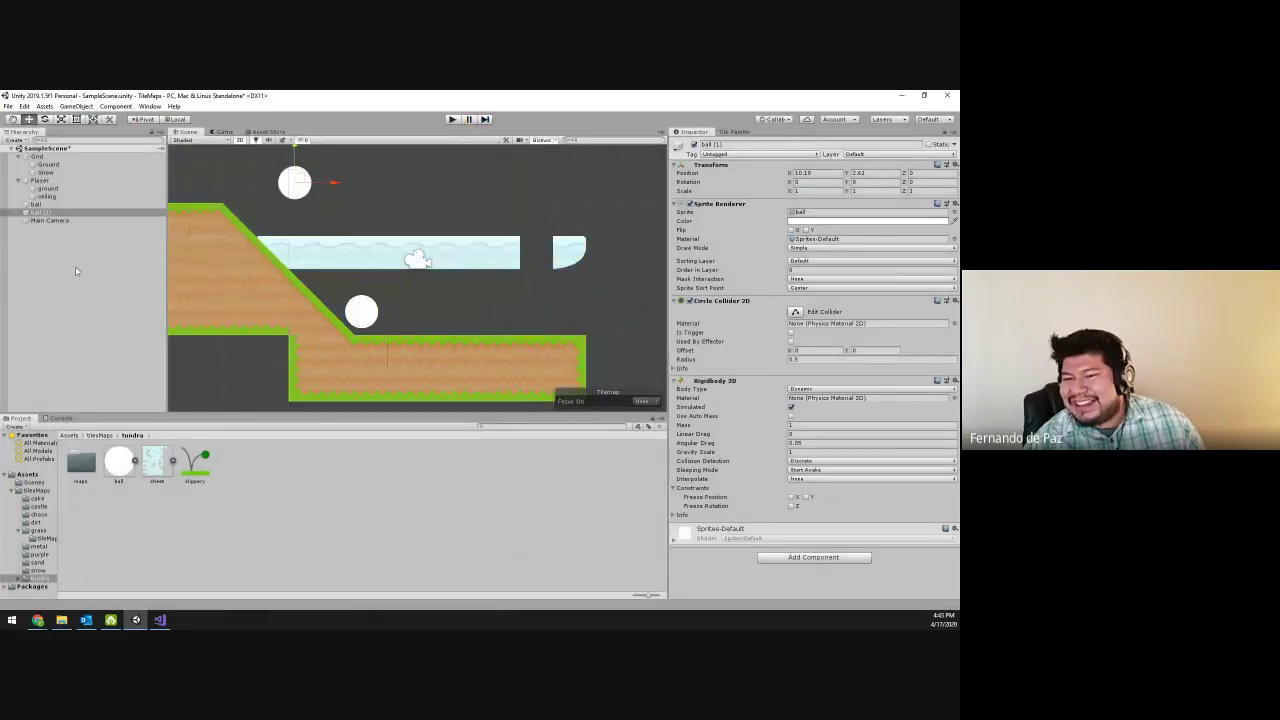
- Set the slippery material's bounciness to 0.8 and play-test the ball dropping onto the snow
left_click(198, 462)
left_click(804, 171)
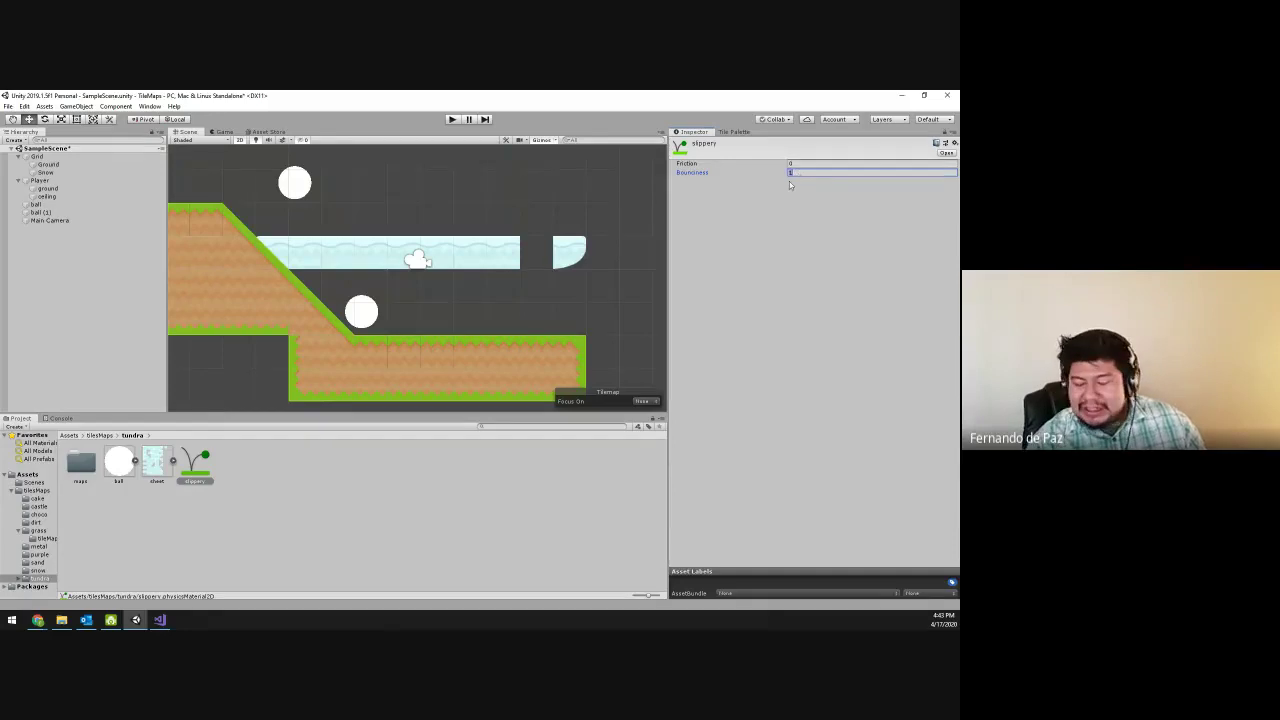
left_click(452, 119)
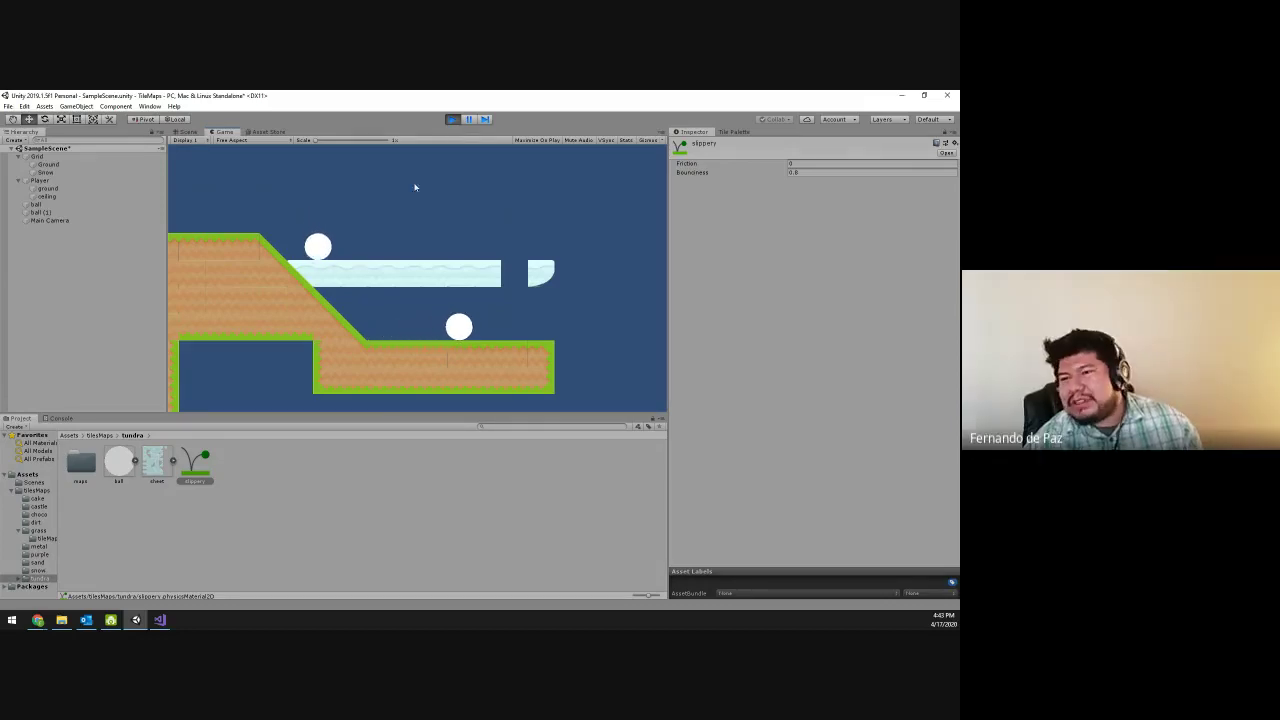
key("ctrl+p")
- Move the first ball slightly up and away from the slope, to about X 12.84, Y -0.99, and play-test both balls
left_click_drag(360, 304, 380, 293)
left_click(452, 119)
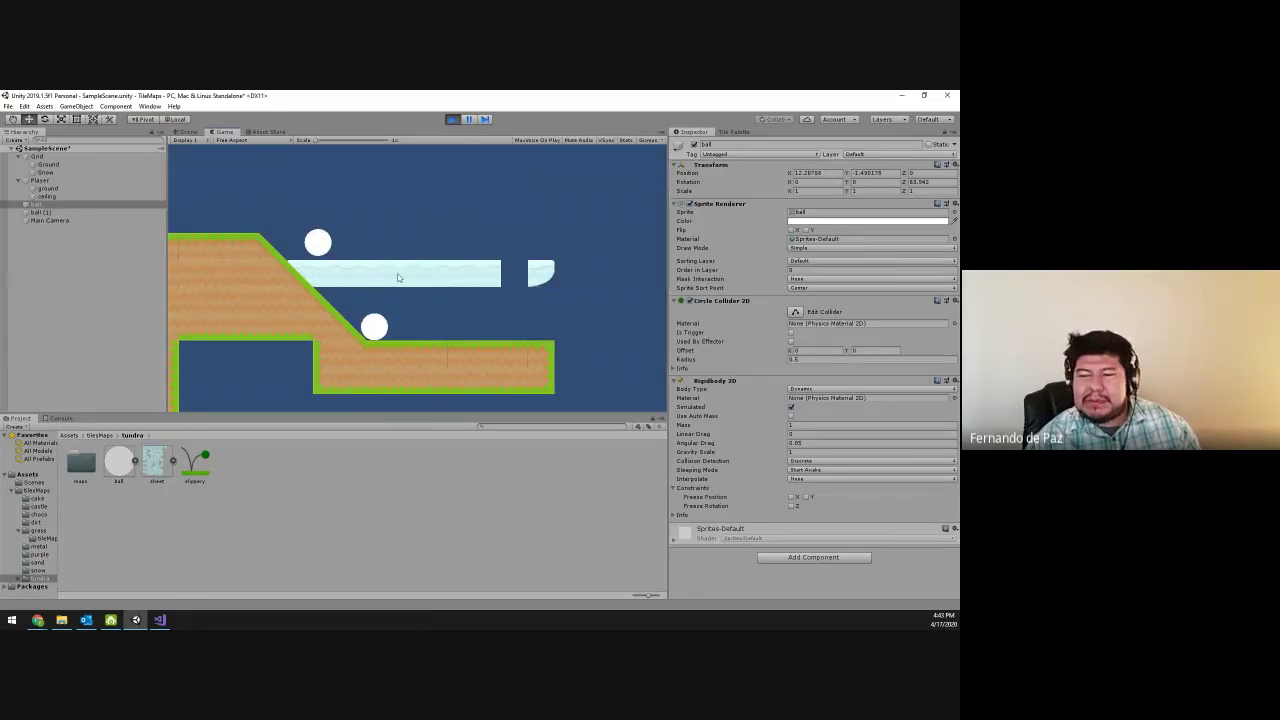
left_click(452, 119)
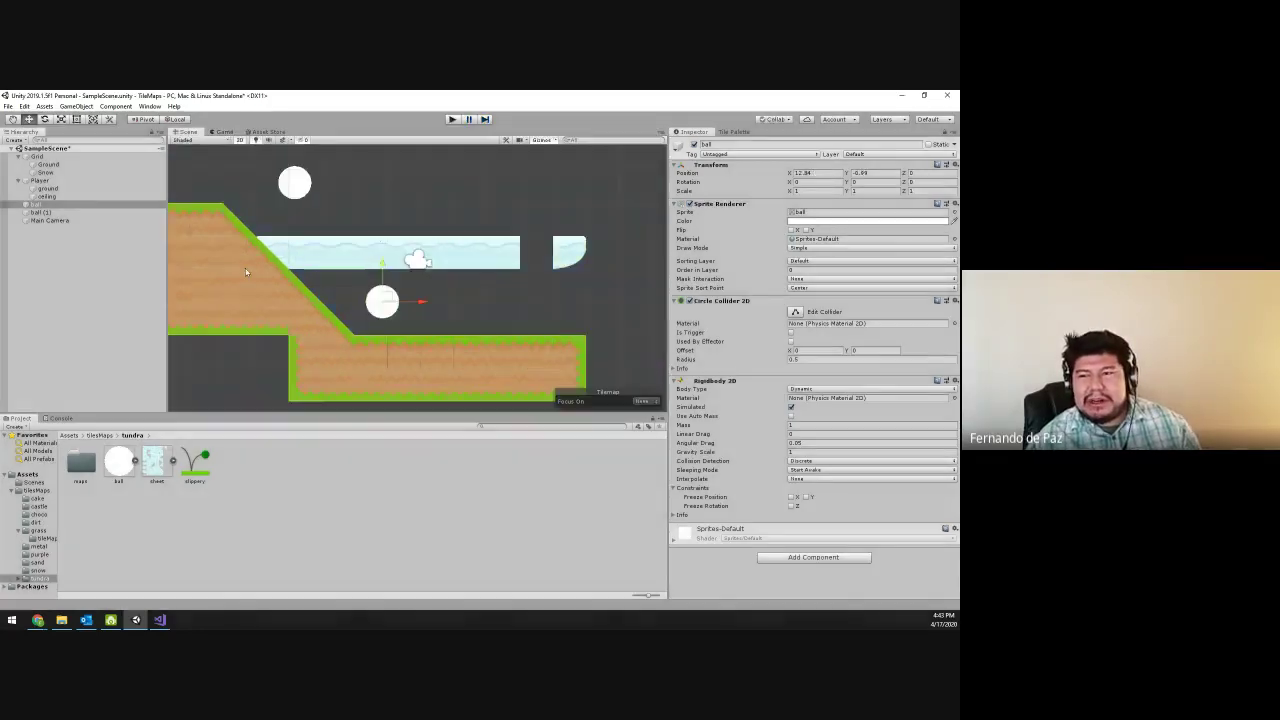
- Review the slippery material's friction and bounciness alongside the whole level, and return to the root Assets folder
scroll(380, 246, "down", 4)
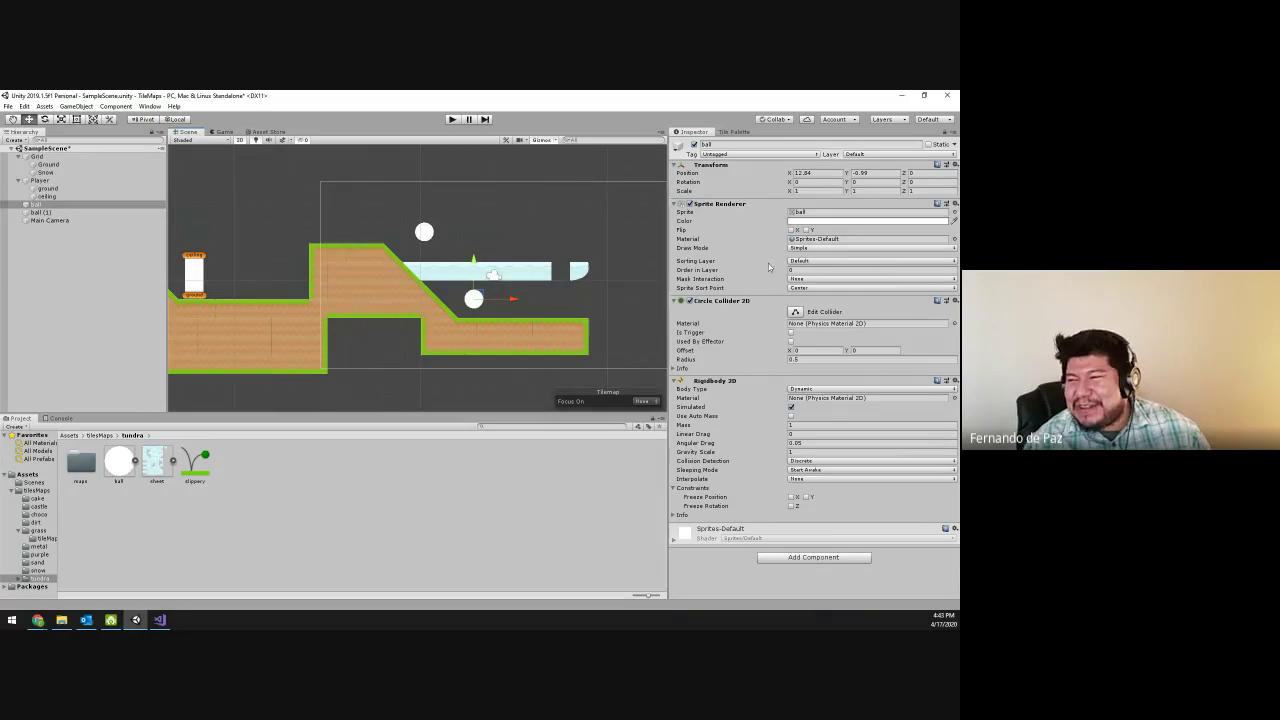
left_click(196, 463)
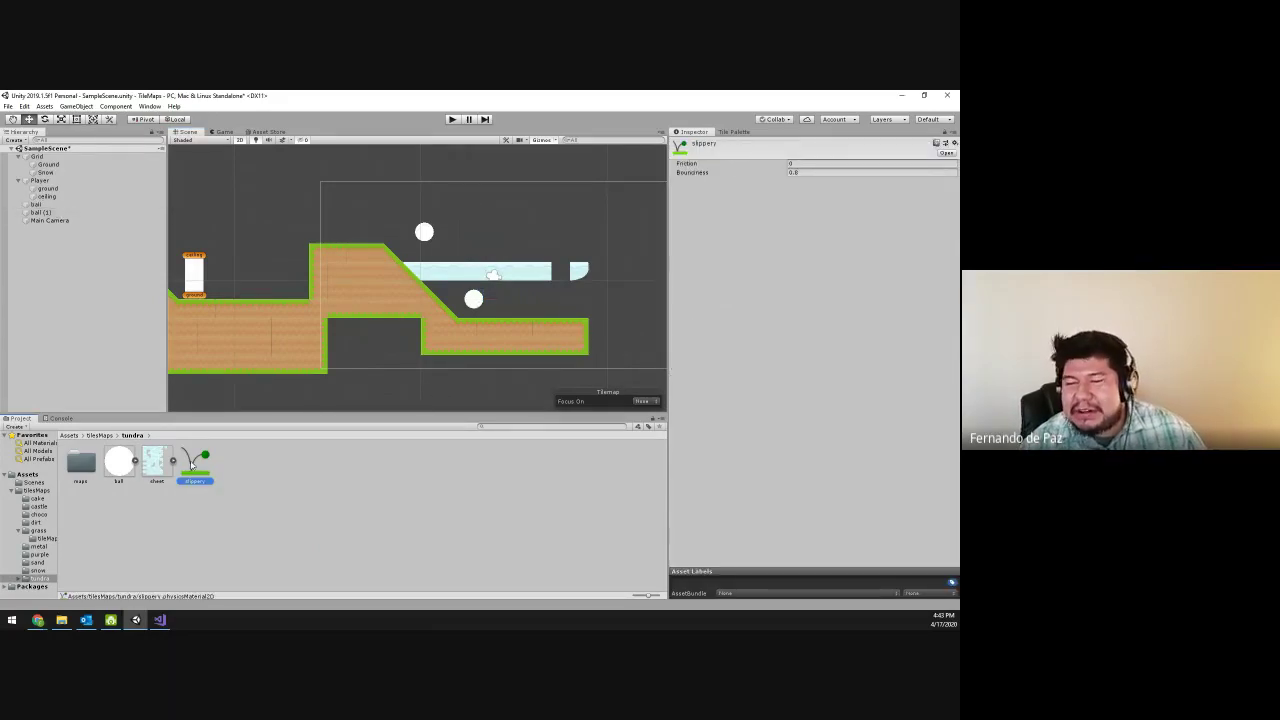
scroll(439, 355, "down", 5)
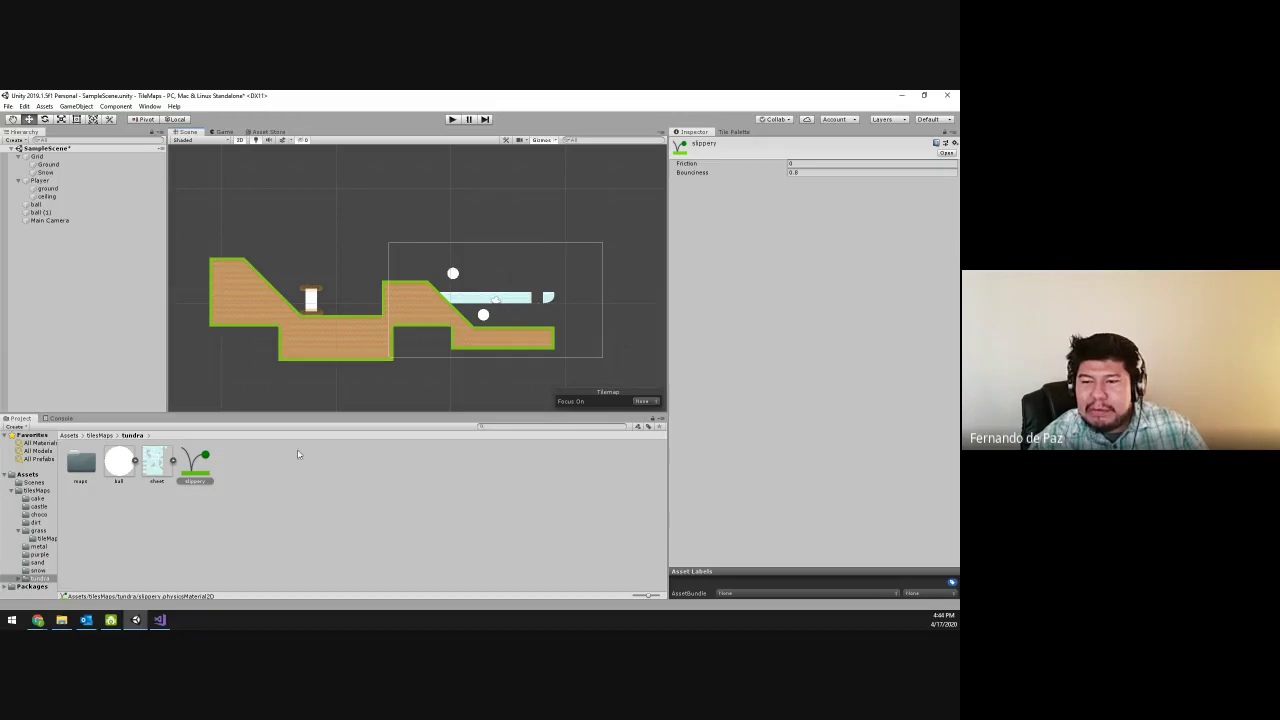
left_click(70, 435)
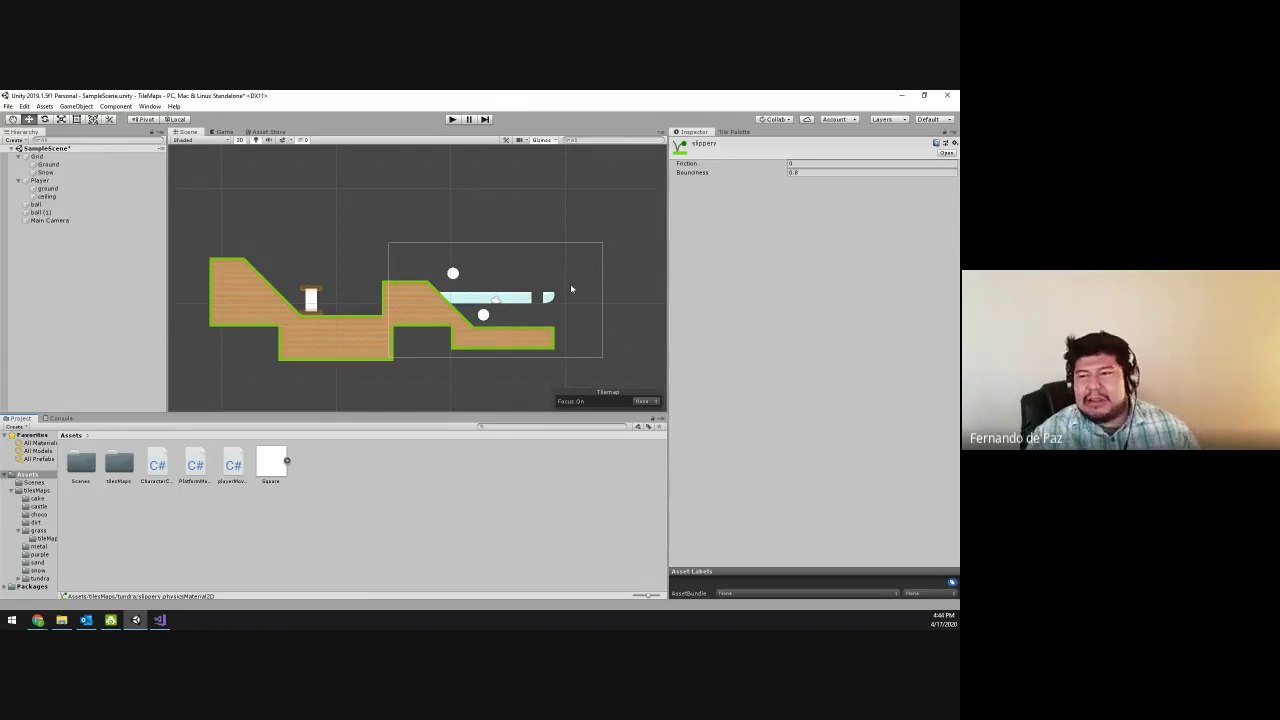
scroll(468, 307, "up", 1)
scroll(468, 307, "down", 1)
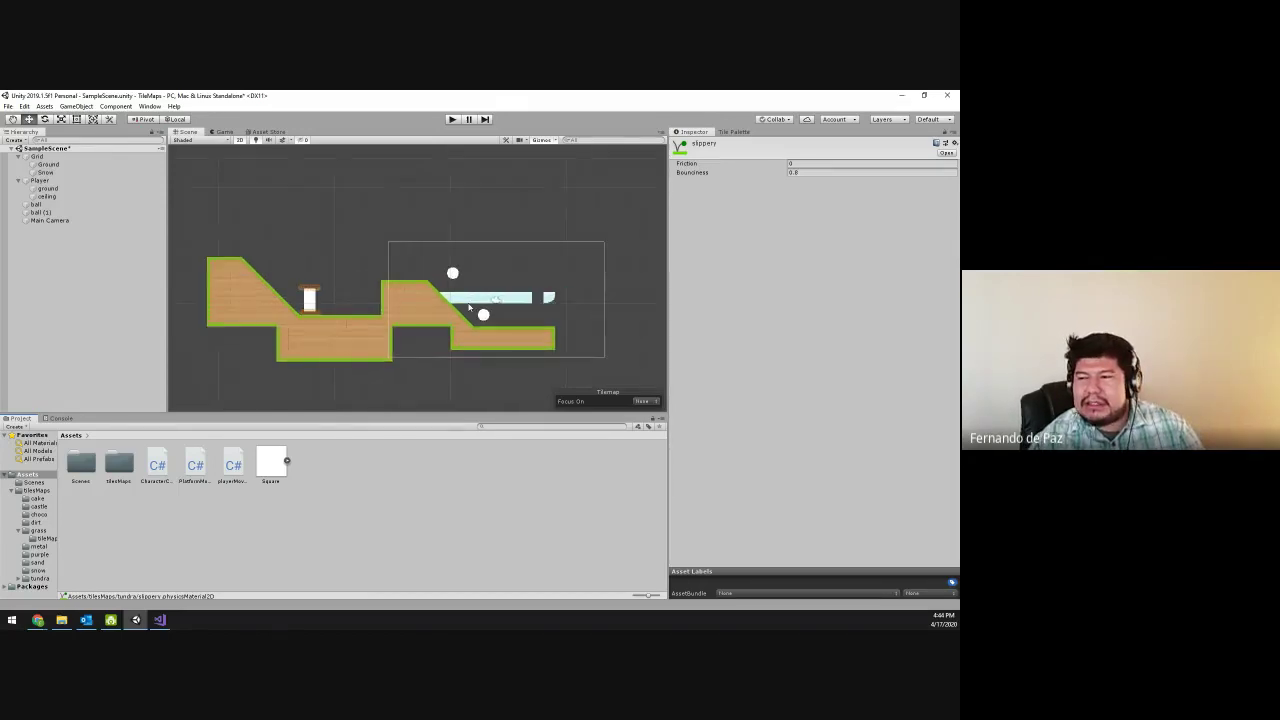
middle_click_drag(468, 307, 497, 312)
scroll(437, 362, "up", 2)
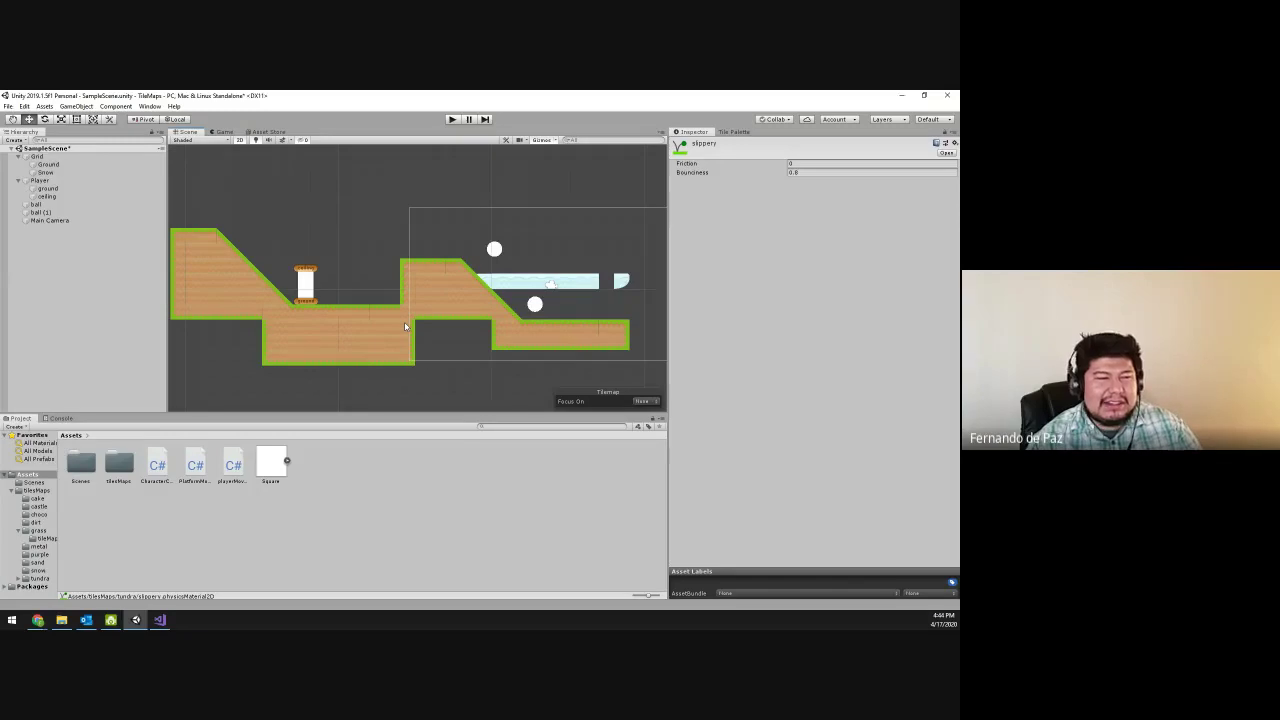
scroll(405, 327, "down", 1)
middle_click_drag(405, 327, 422, 333)
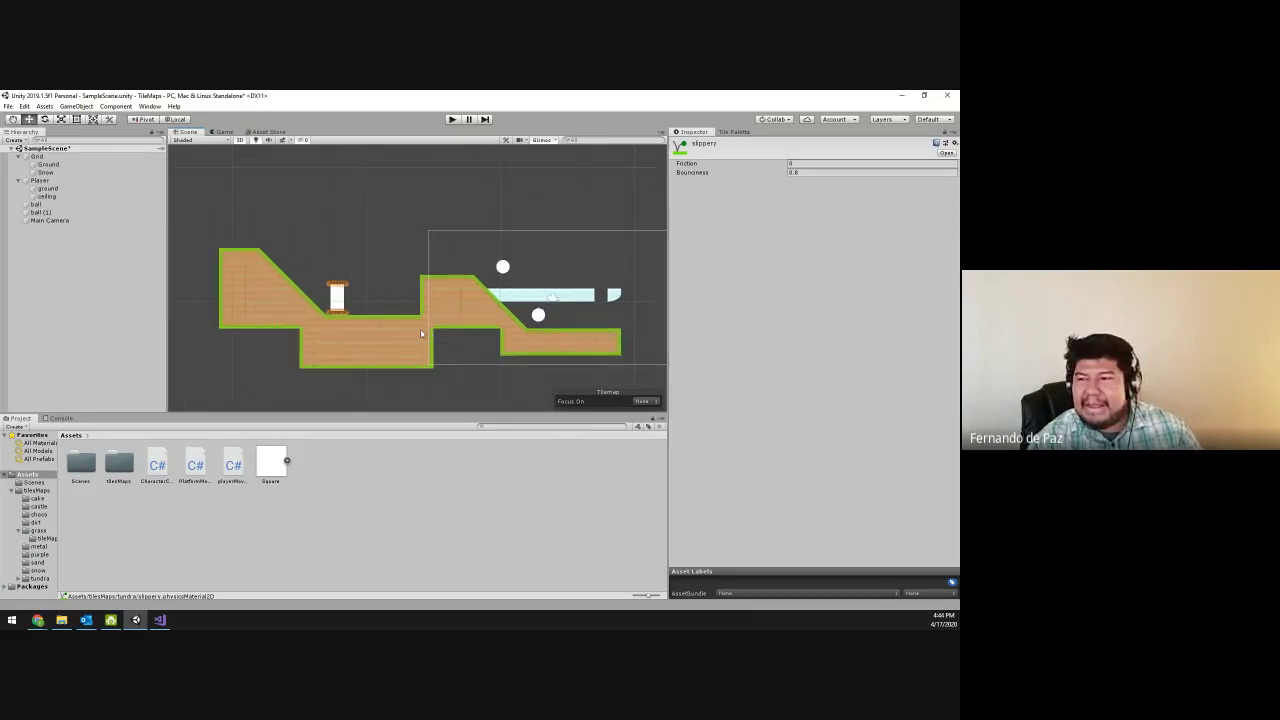
left_click(374, 240)
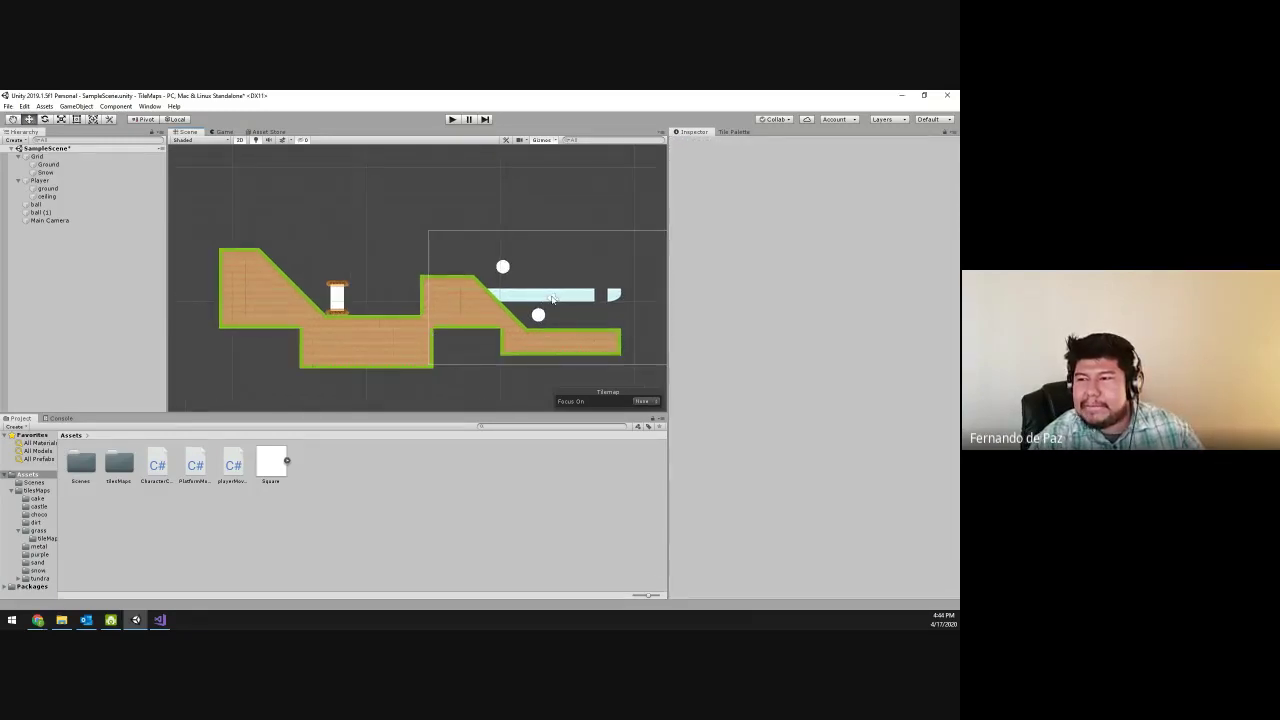
- Make the Main Camera a child of Player, set its X position to 0, and briefly run play mode
left_click(50, 220)
left_click_drag(53, 226, 45, 182)
left_click(812, 173)
type("0")
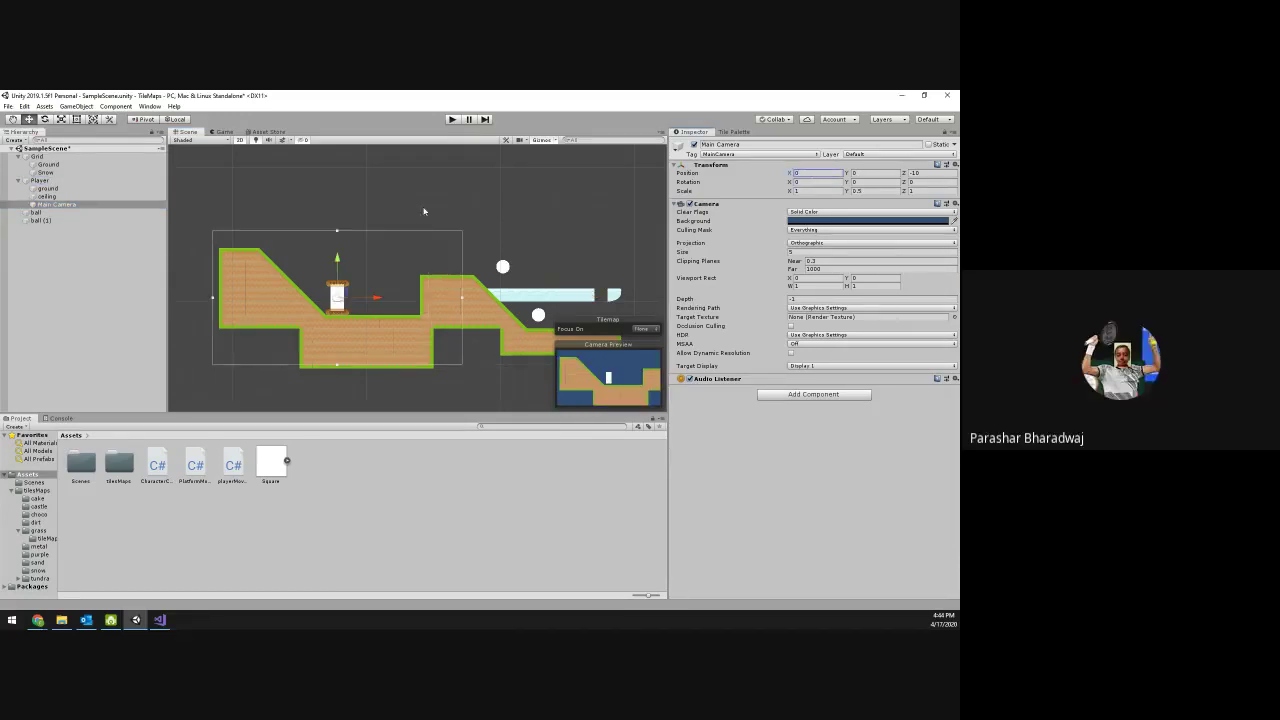
left_click(452, 120)
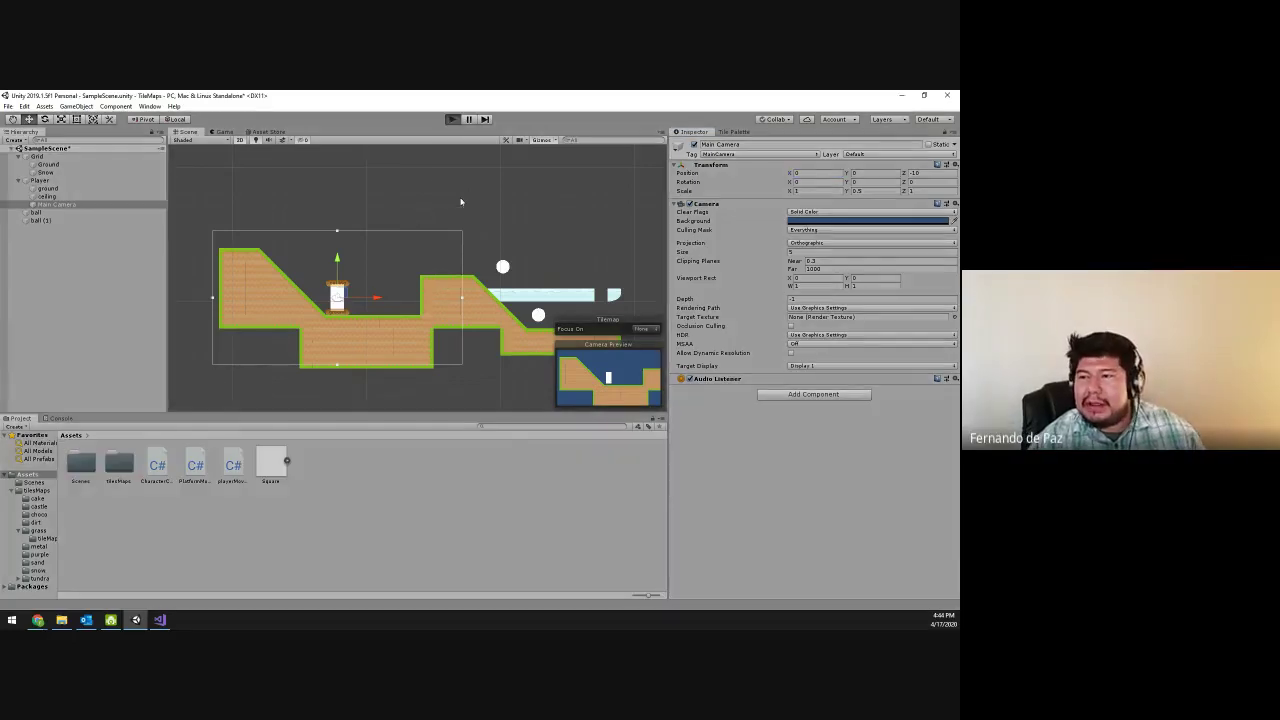
left_click(452, 120)
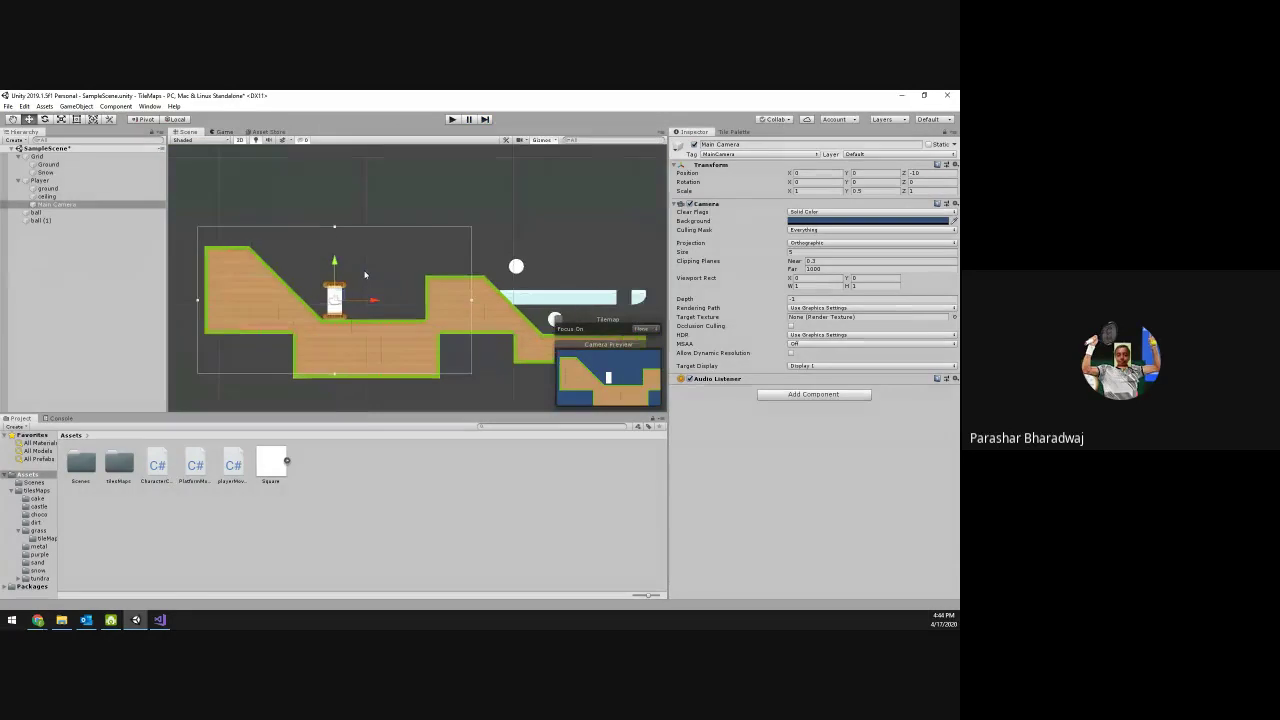
- Create a circle sprite in the Assets folder and assign it to the Player's Sprite Renderer
scroll(365, 275, "up", 2)
scroll(365, 275, "up", 2)
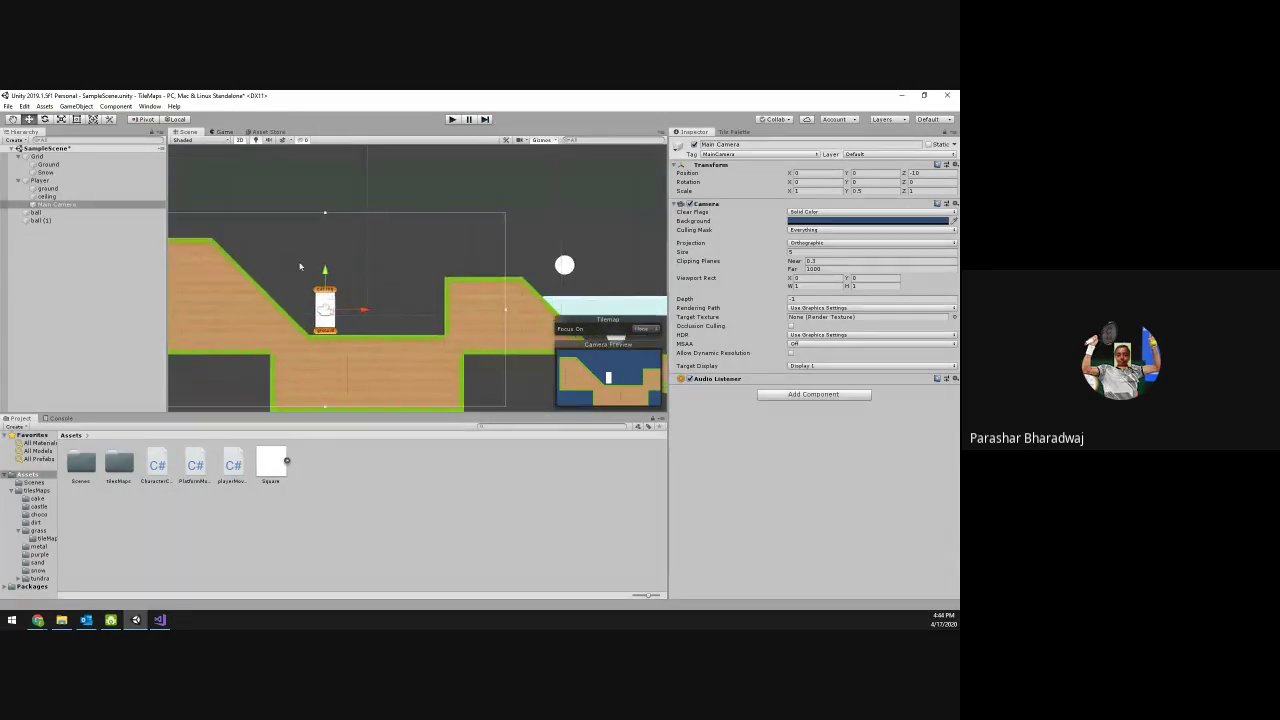
left_click(40, 180)
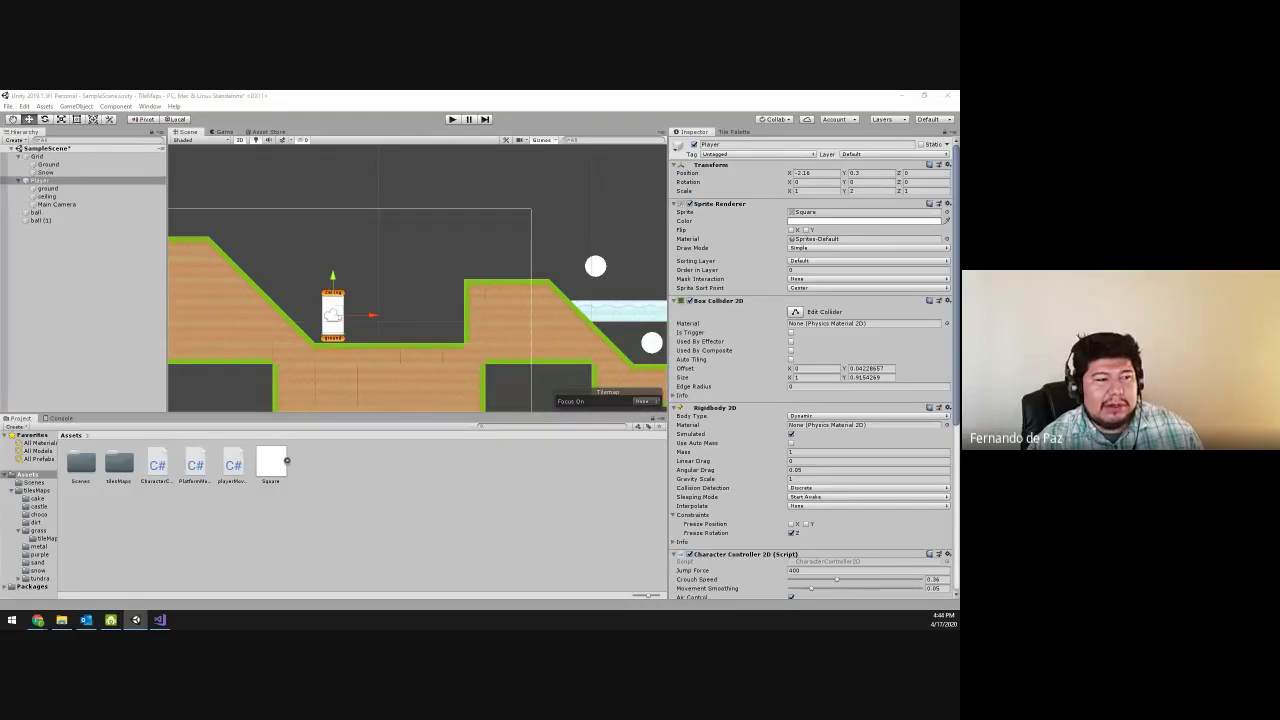
key("Return")
right_click(310, 490)
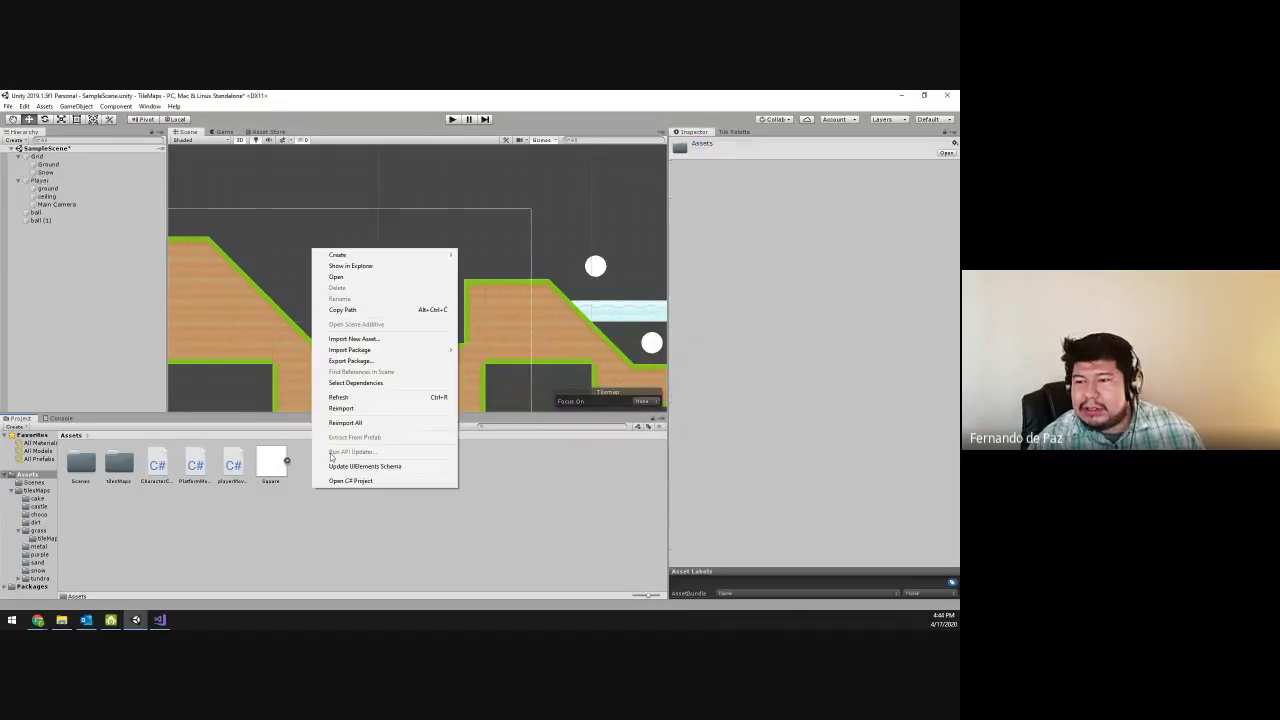
mouse_move(340, 255)
mouse_move(537, 442)
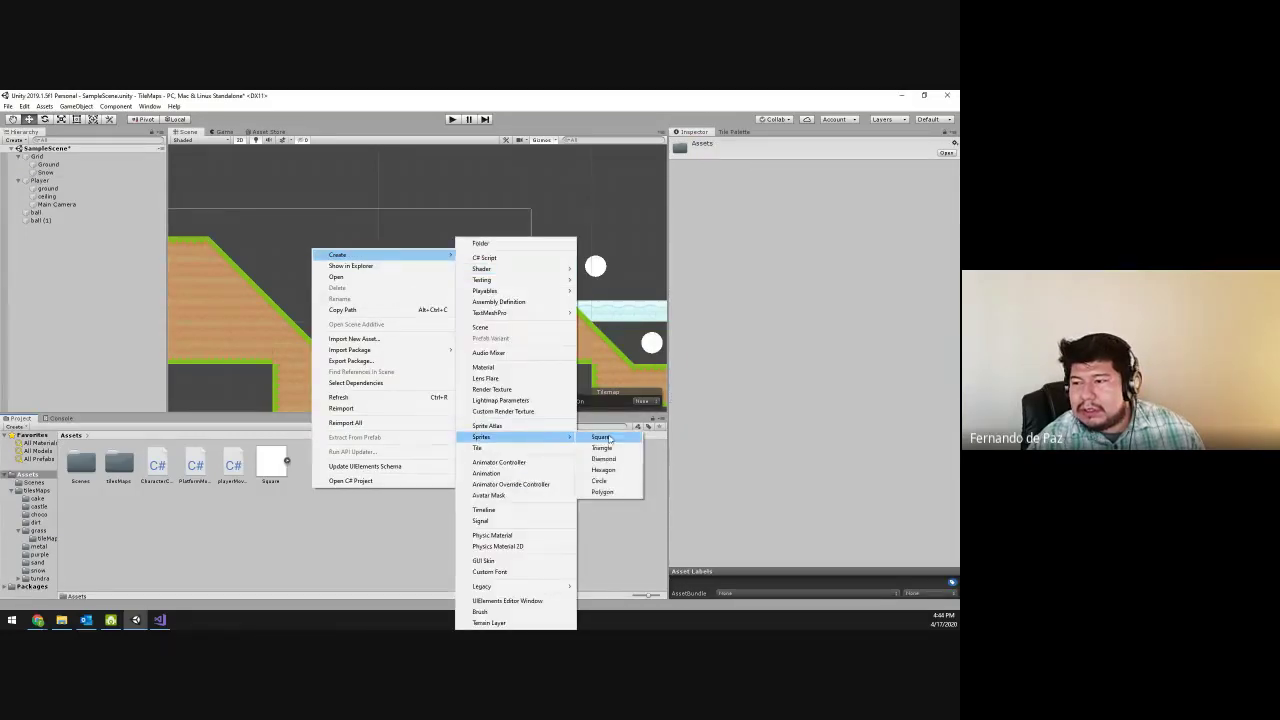
left_click(605, 480)
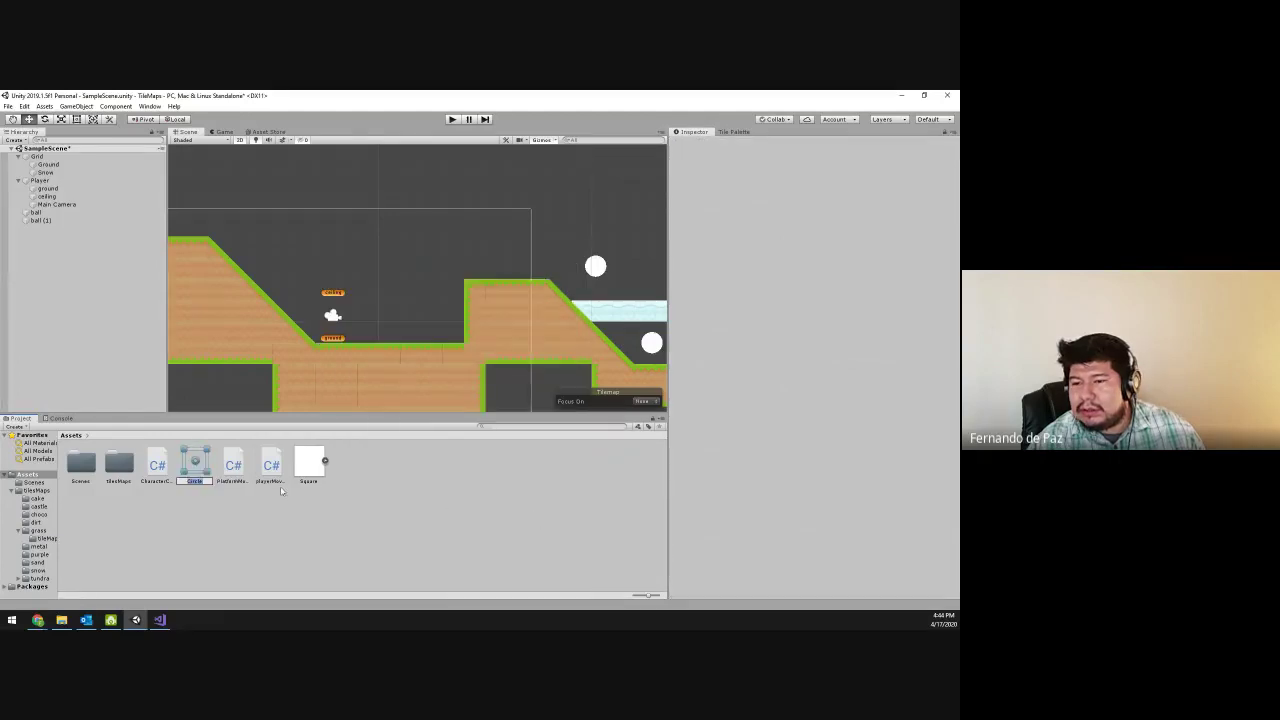
left_click(282, 490)
left_click(332, 316)
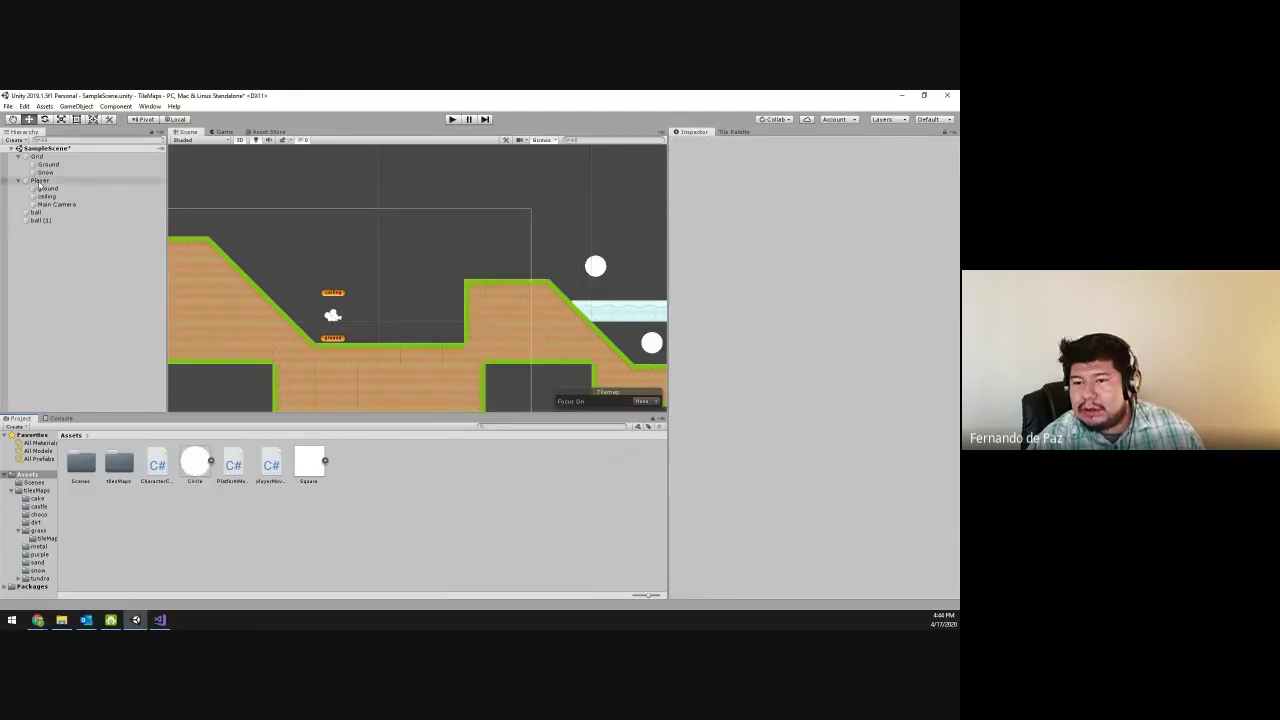
left_click_drag(772, 221, 818, 212)
- Play-test the circle-shaped Player on the first grass slope, and unfreeze its Rigidbody 2D Z rotation during play mode
key("ctrl+p")
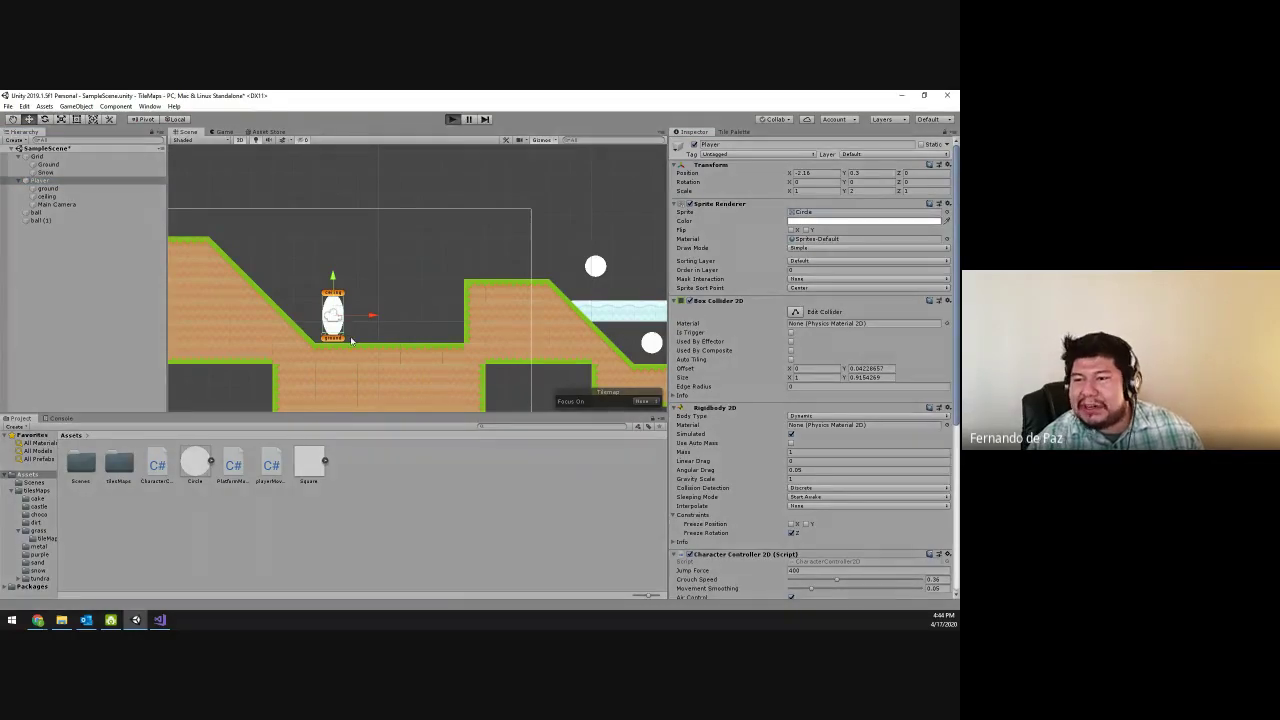
key("Left")
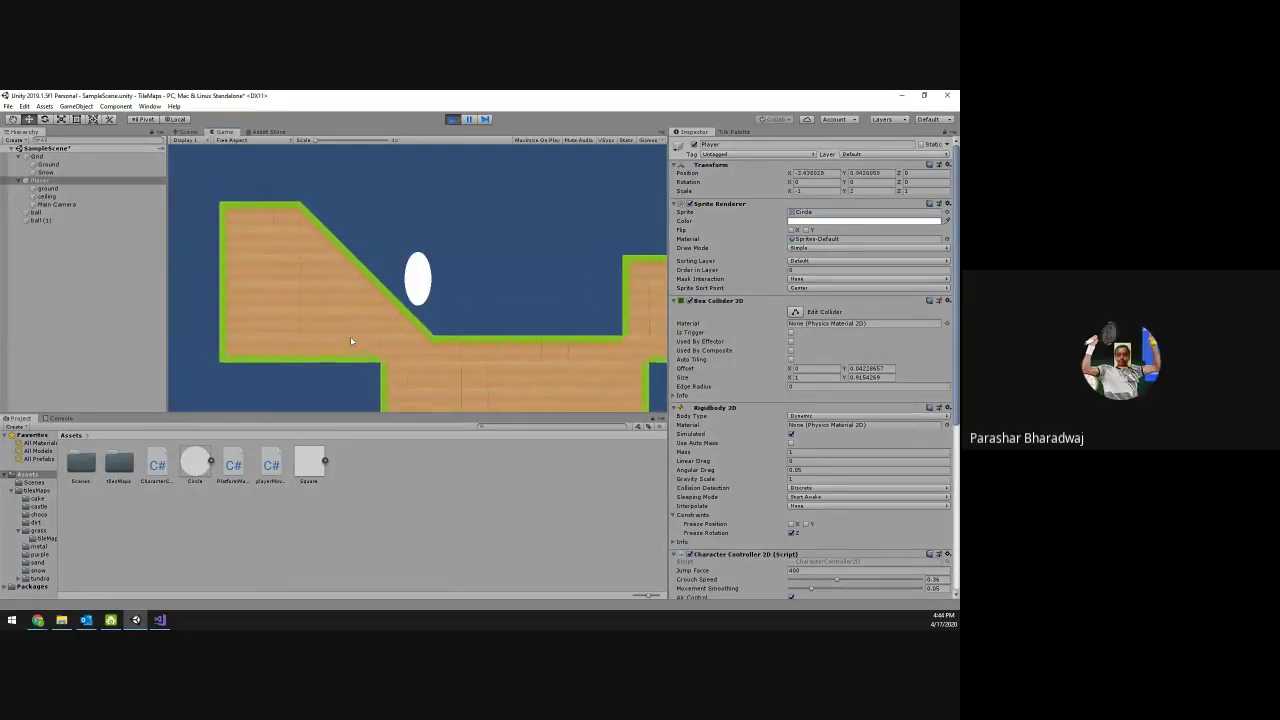
key("Left")
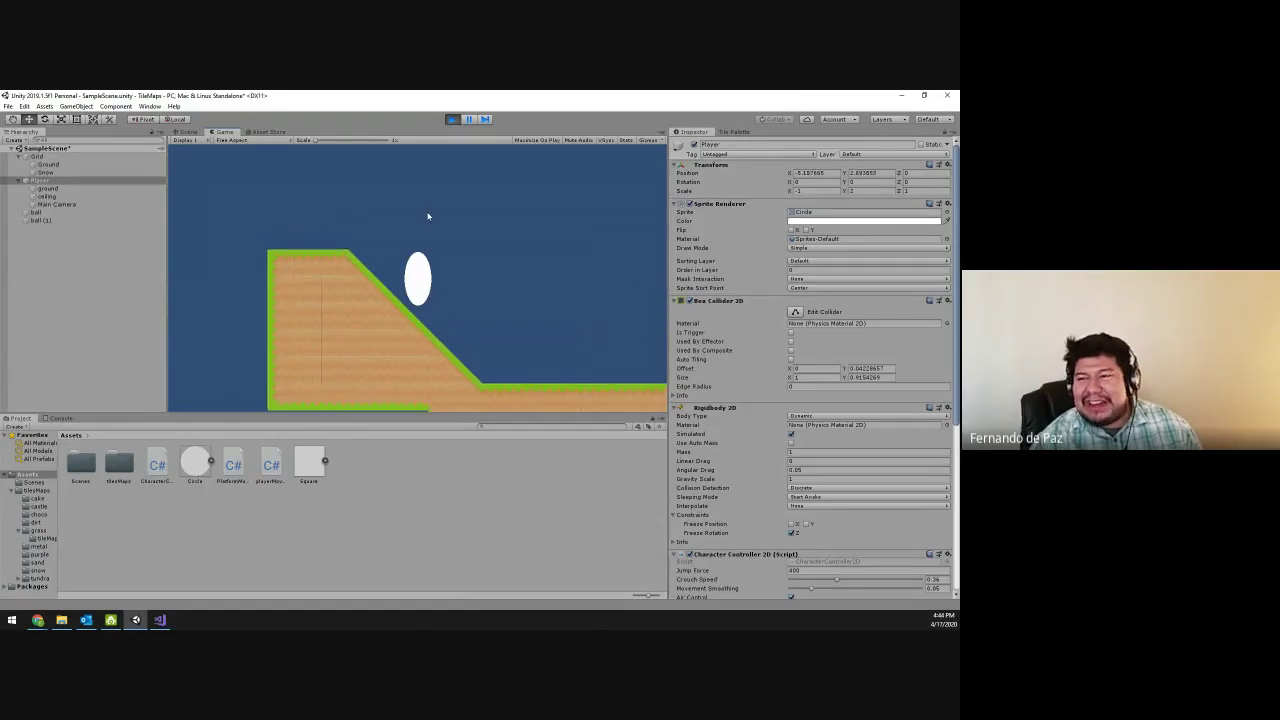
key("d")
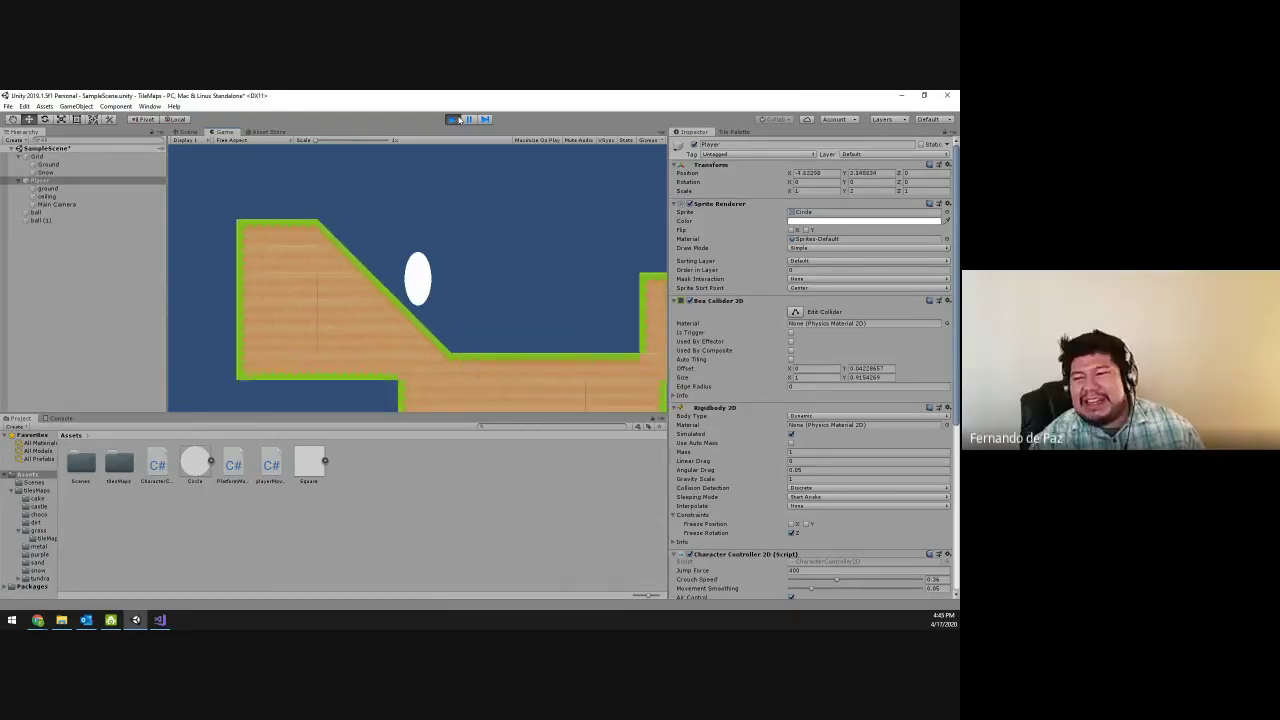
key("a")
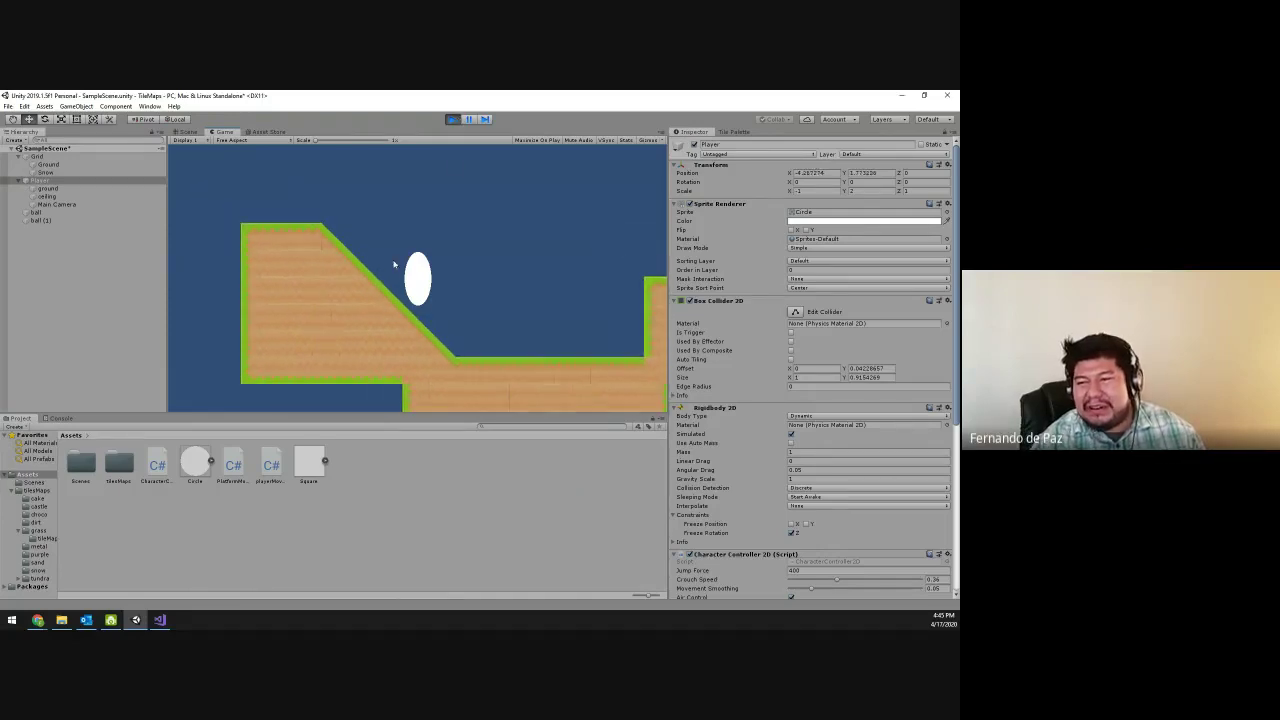
left_click(792, 532)
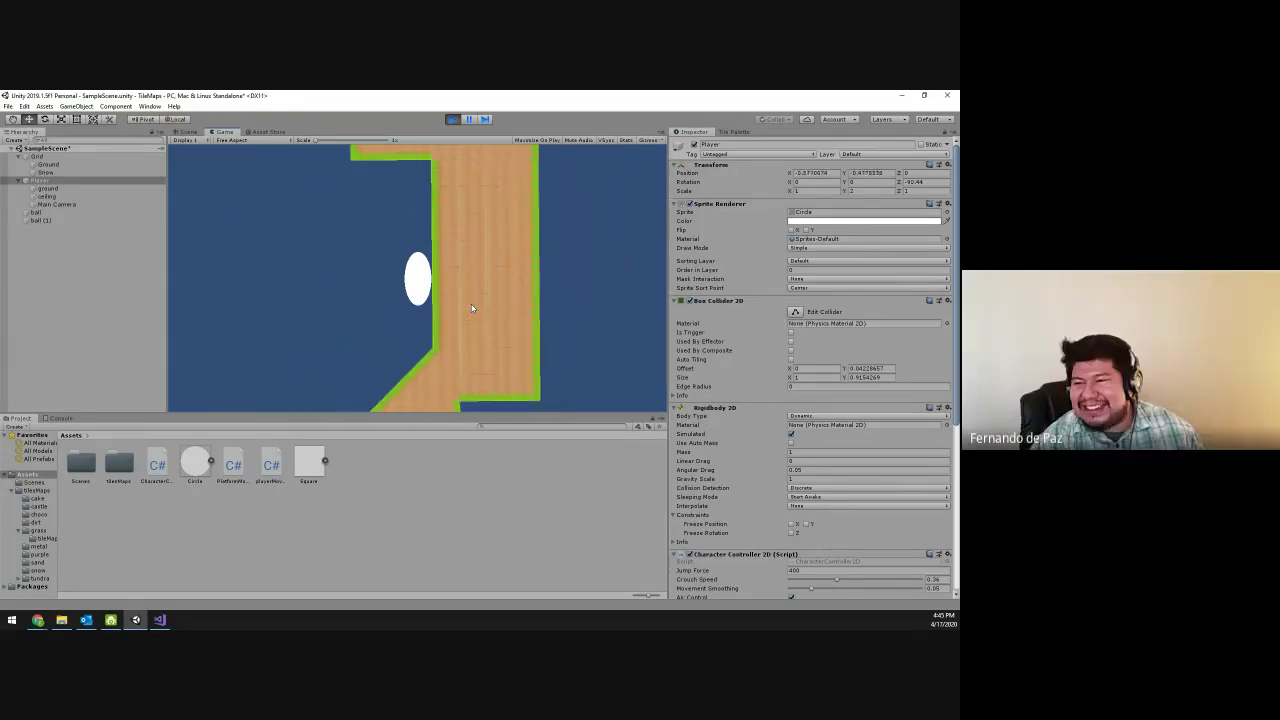
- Stop the current play test, play-test the Player on the first grass slope again, and return to editing with the whole level in view
left_click(455, 120)
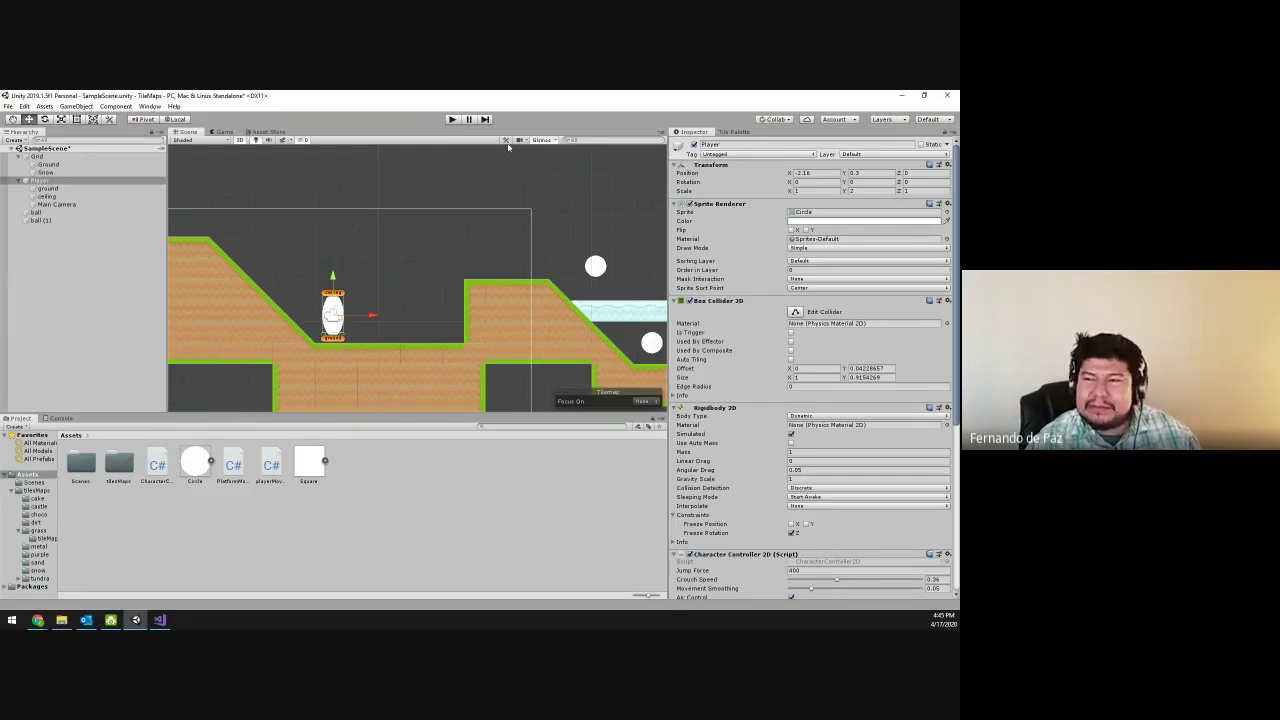
left_click(452, 119)
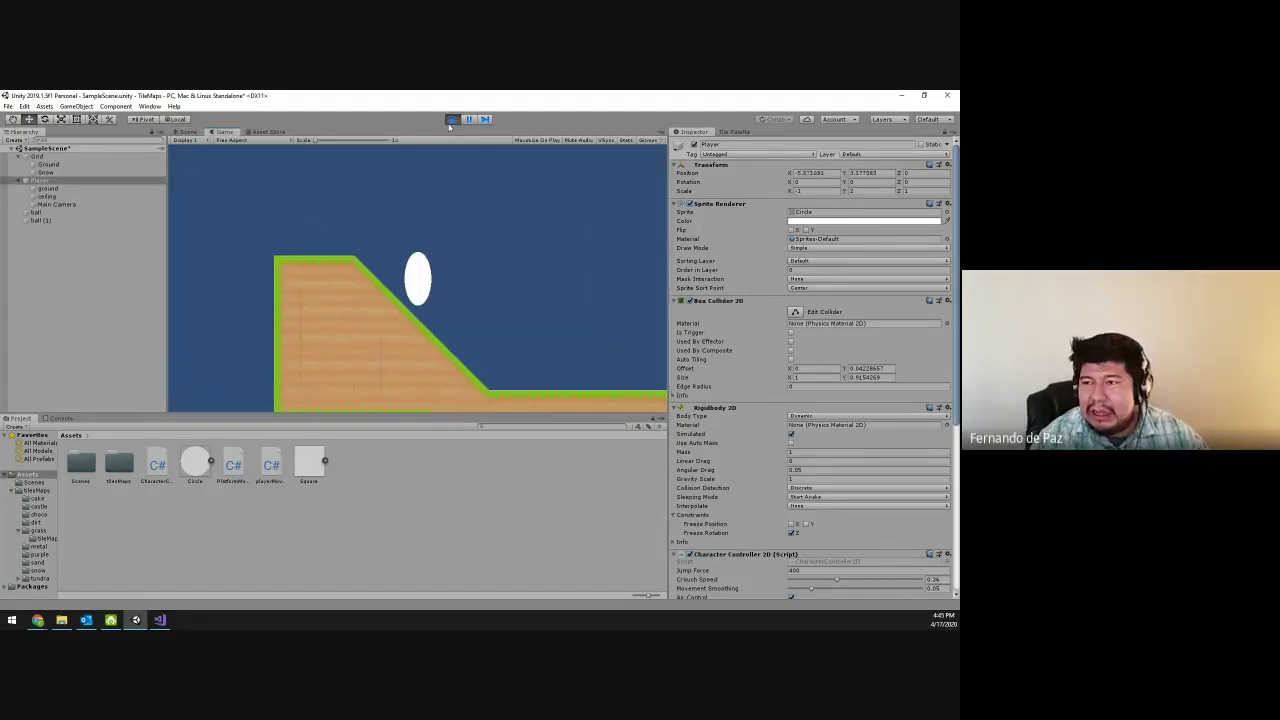
left_click(452, 119)
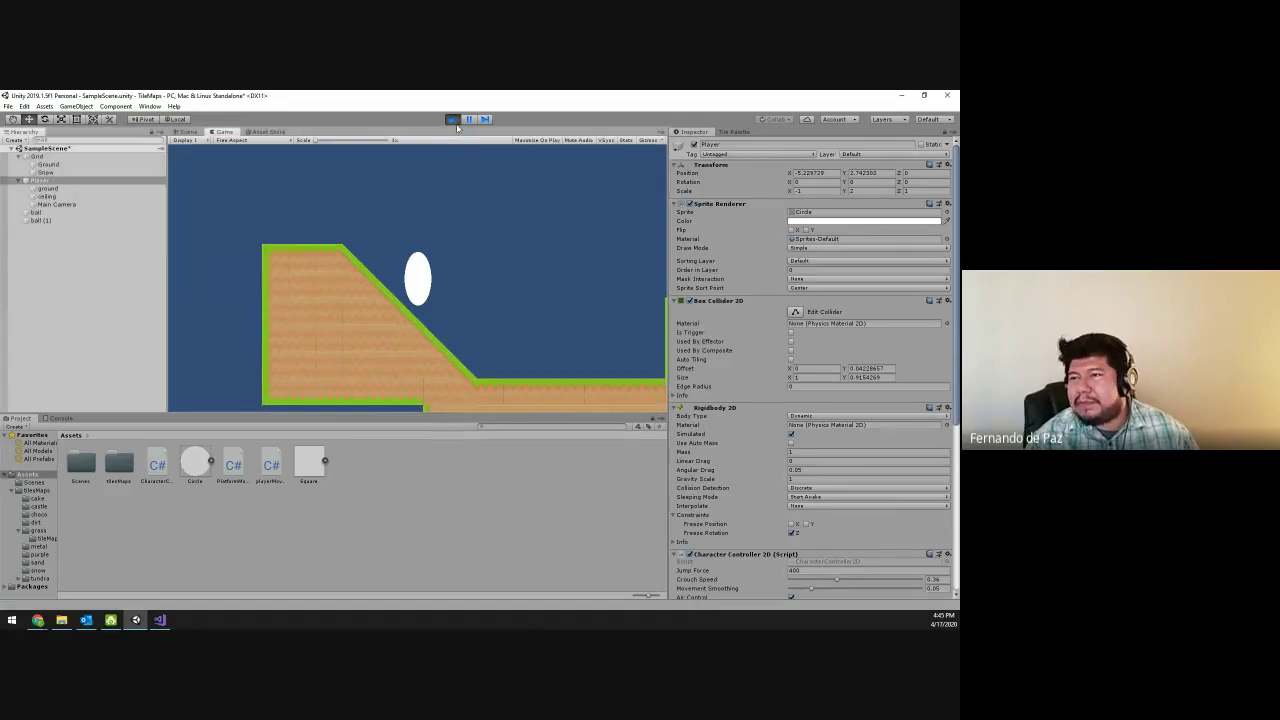
scroll(421, 336, "down", 5)
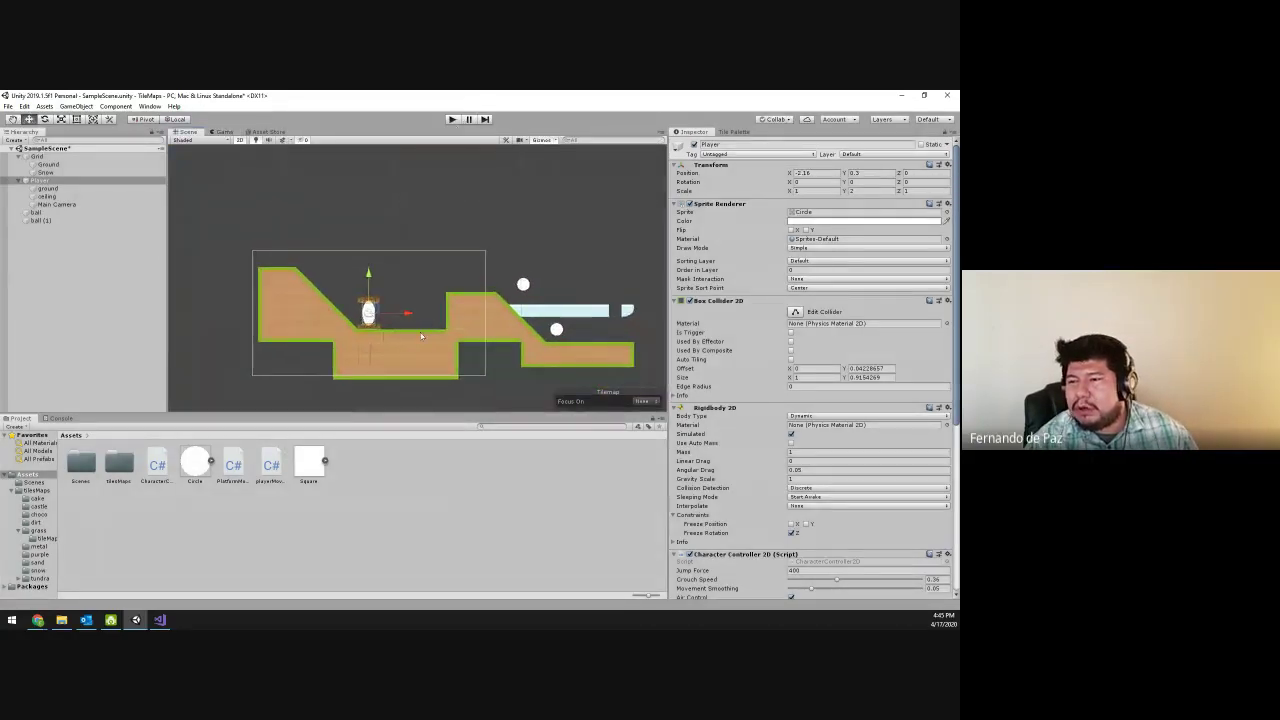
- Switch to Chrome, open the bytesandbots.com online classes page in a new tab, and highlight the Saturday April 18th "Triggers and Events" class title
mouse_move(37, 620)
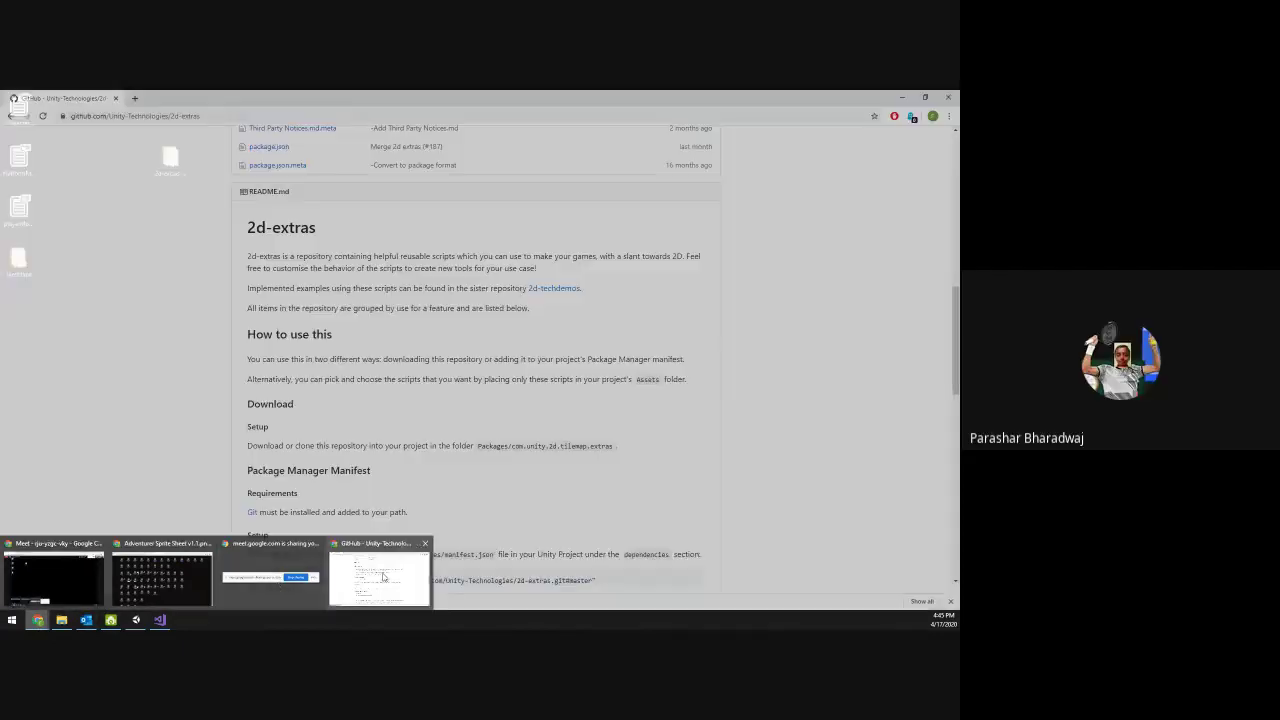
left_click(385, 578)
left_click(134, 98)
left_click(280, 129)
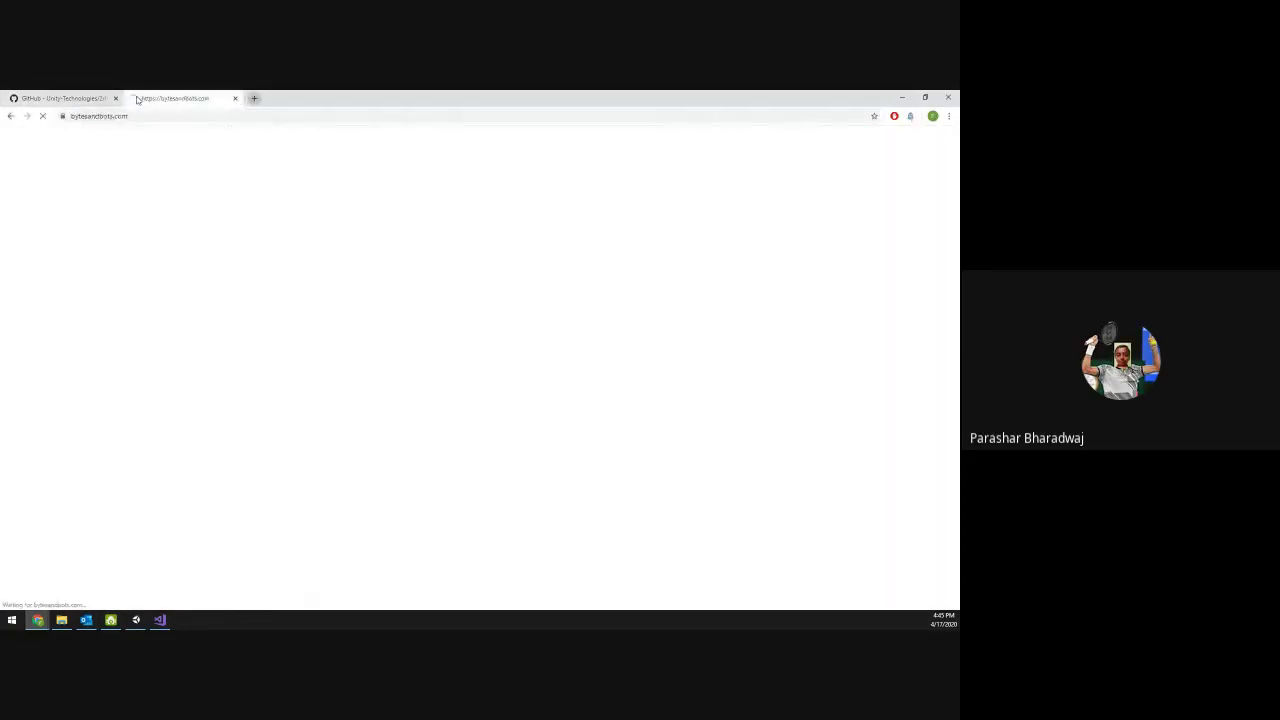
scroll(268, 360, "down", 10)
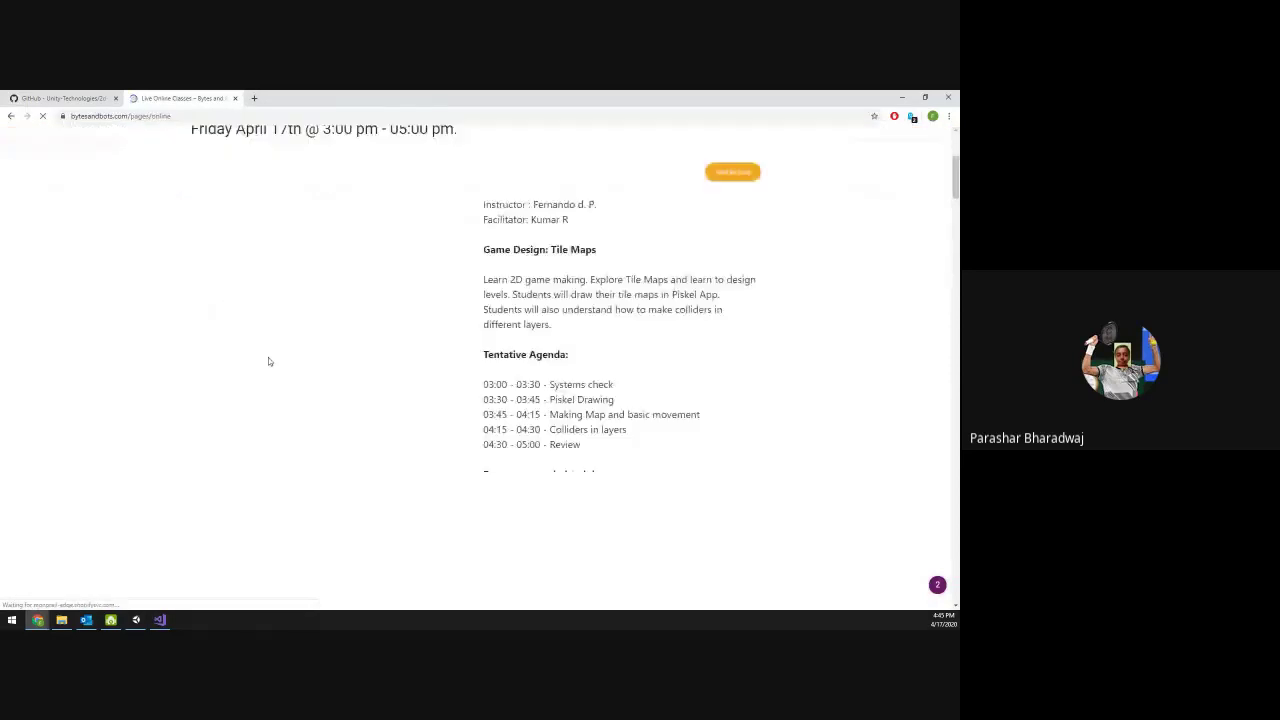
scroll(268, 361, "down", 5)
left_click_drag(559, 282, 660, 286)
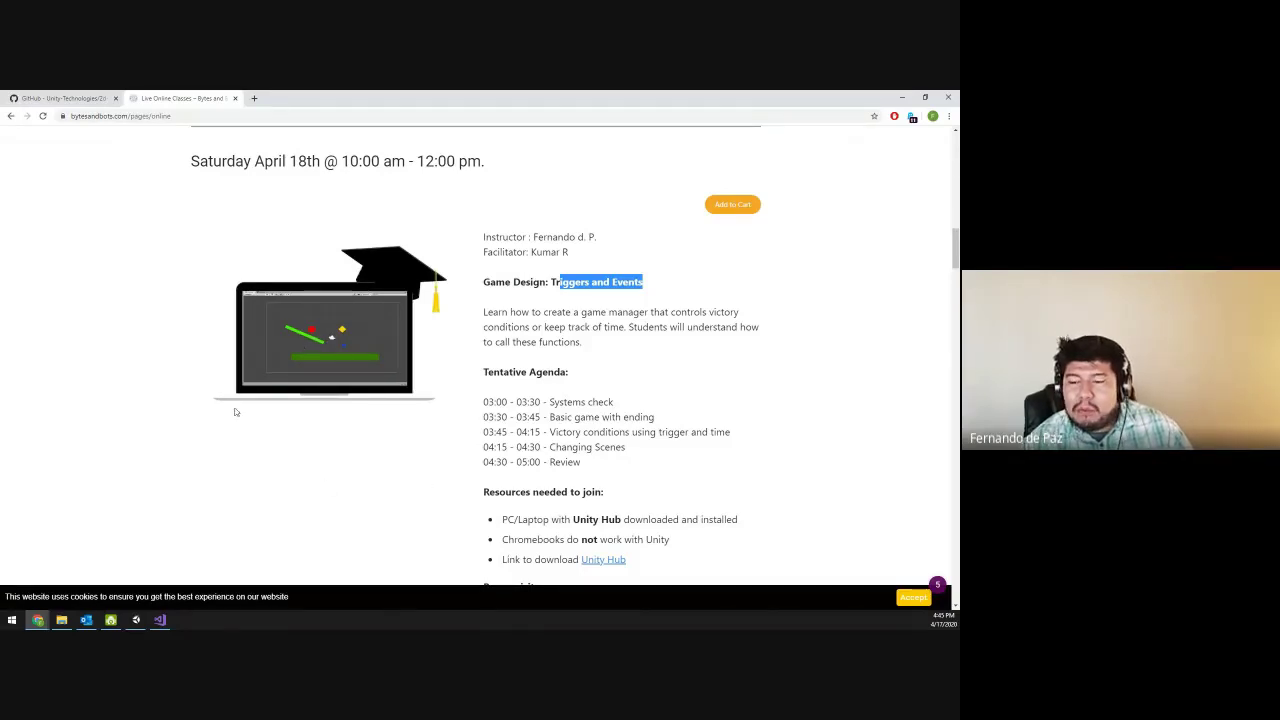
- Switch back to Unity and deselect the Player in the scene
left_click(136, 620)
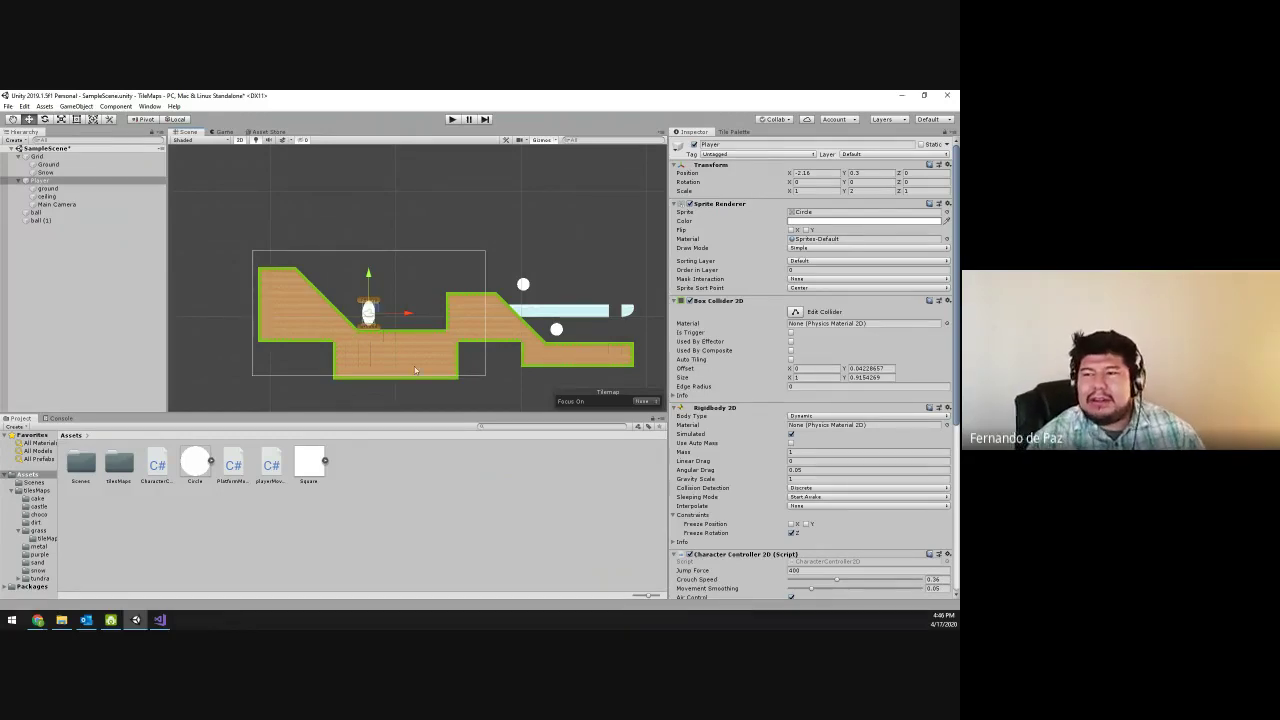
left_click(518, 212)
middle_click_drag(518, 212, 508, 206)
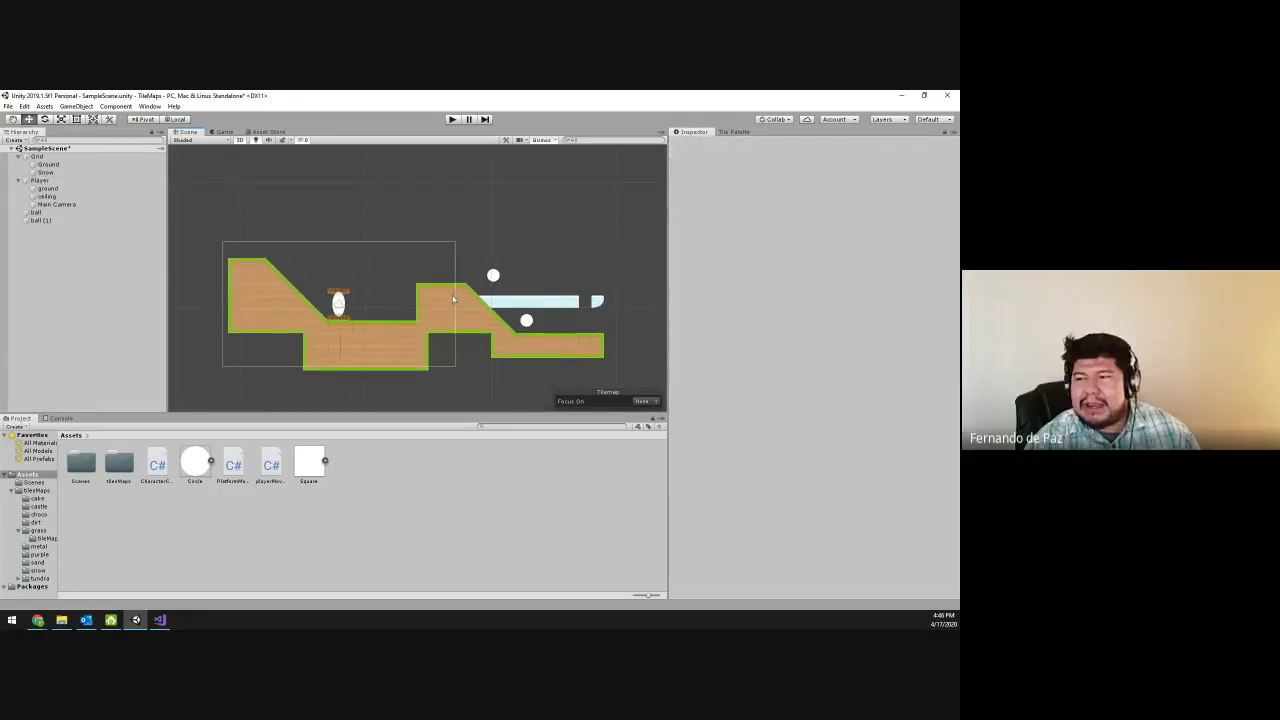